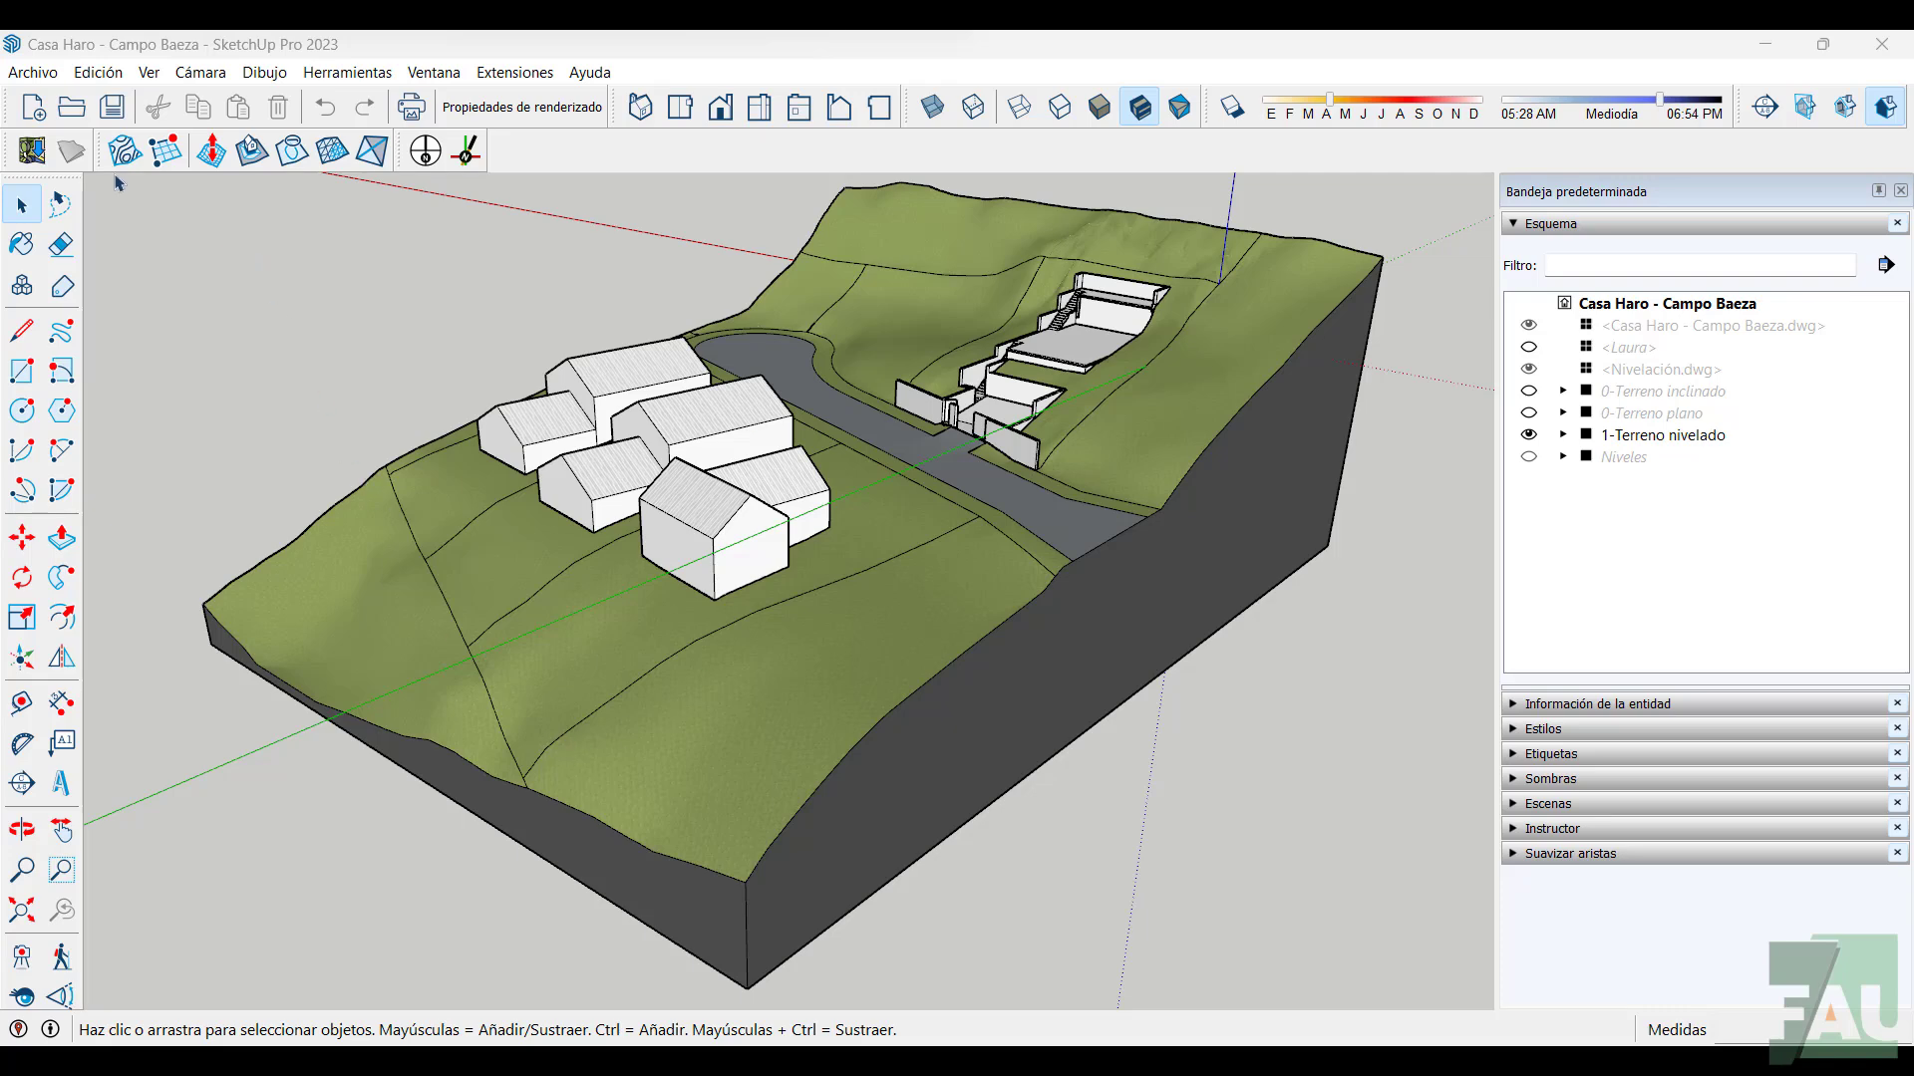
Import the ground-floor plan drawing Planta Baja.dwg into the model and dismiss the import results
left_click(47, 76)
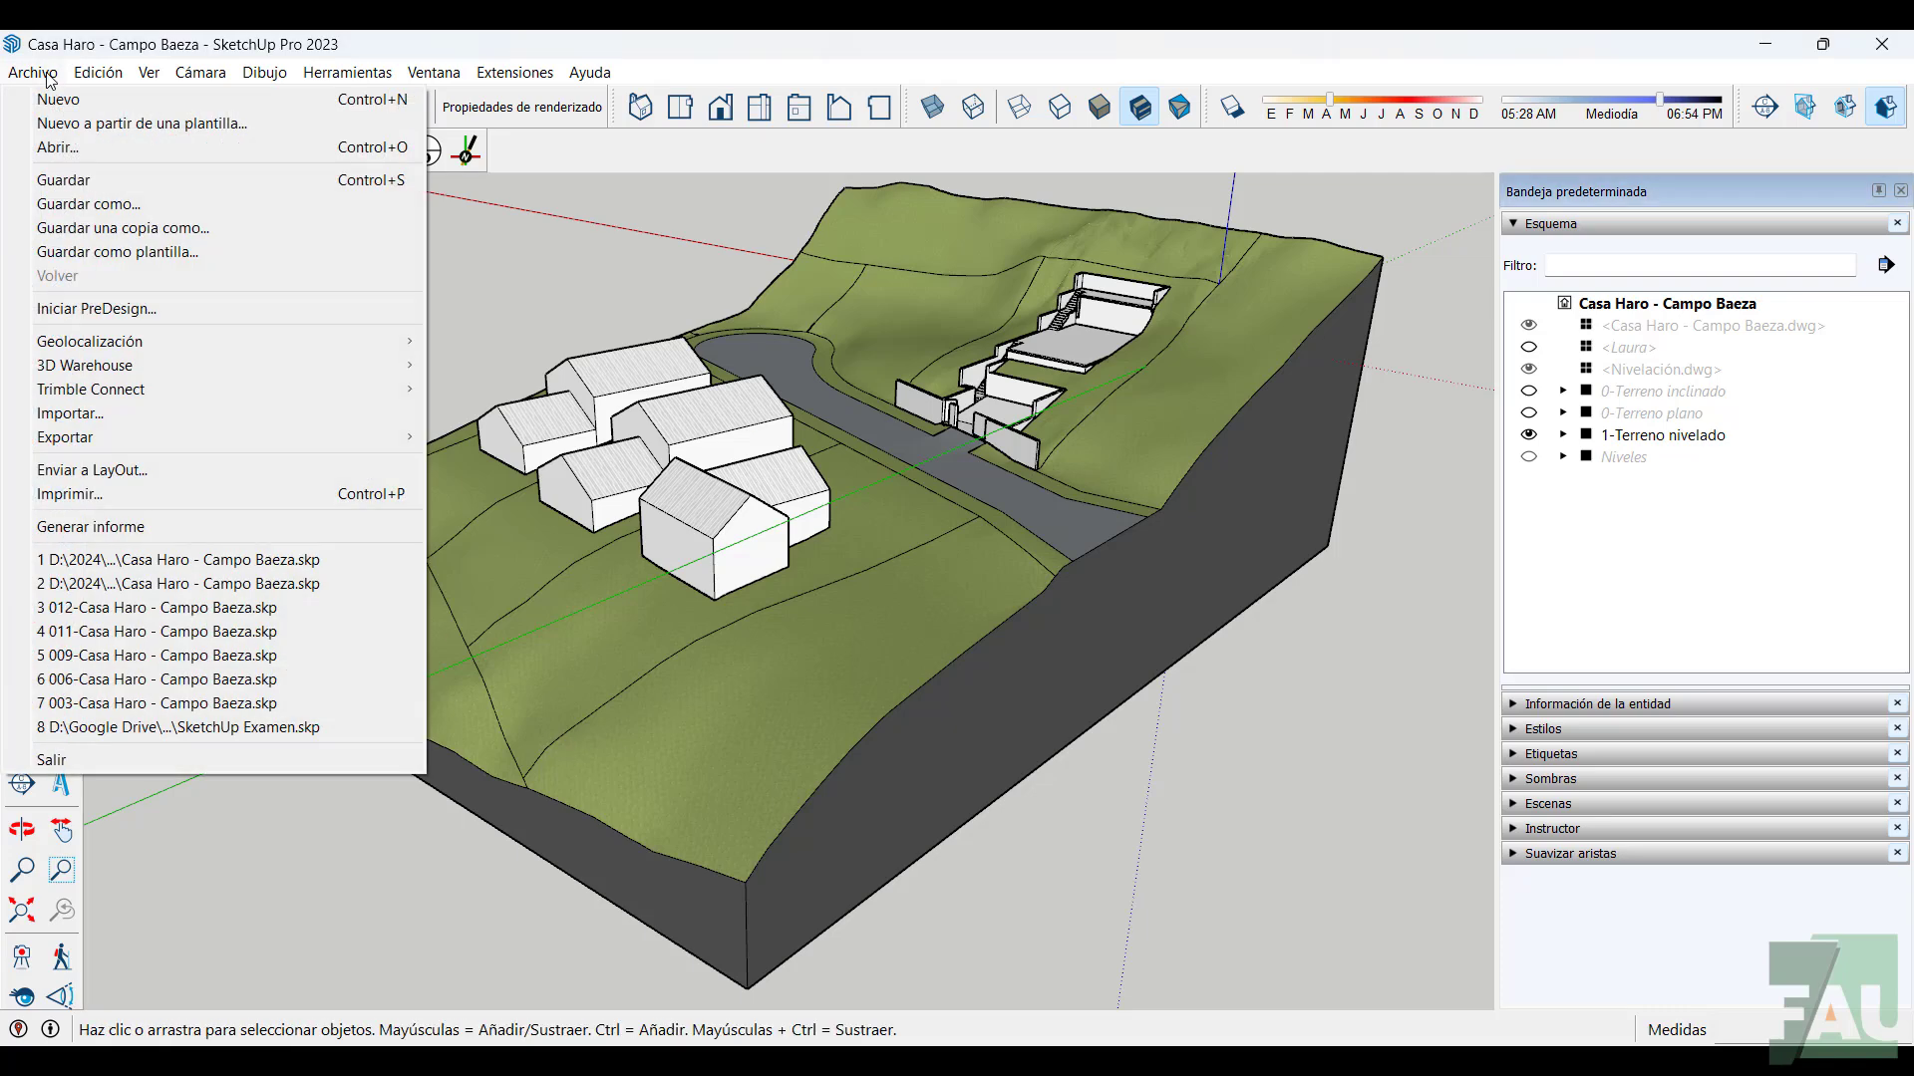
left_click(140, 413)
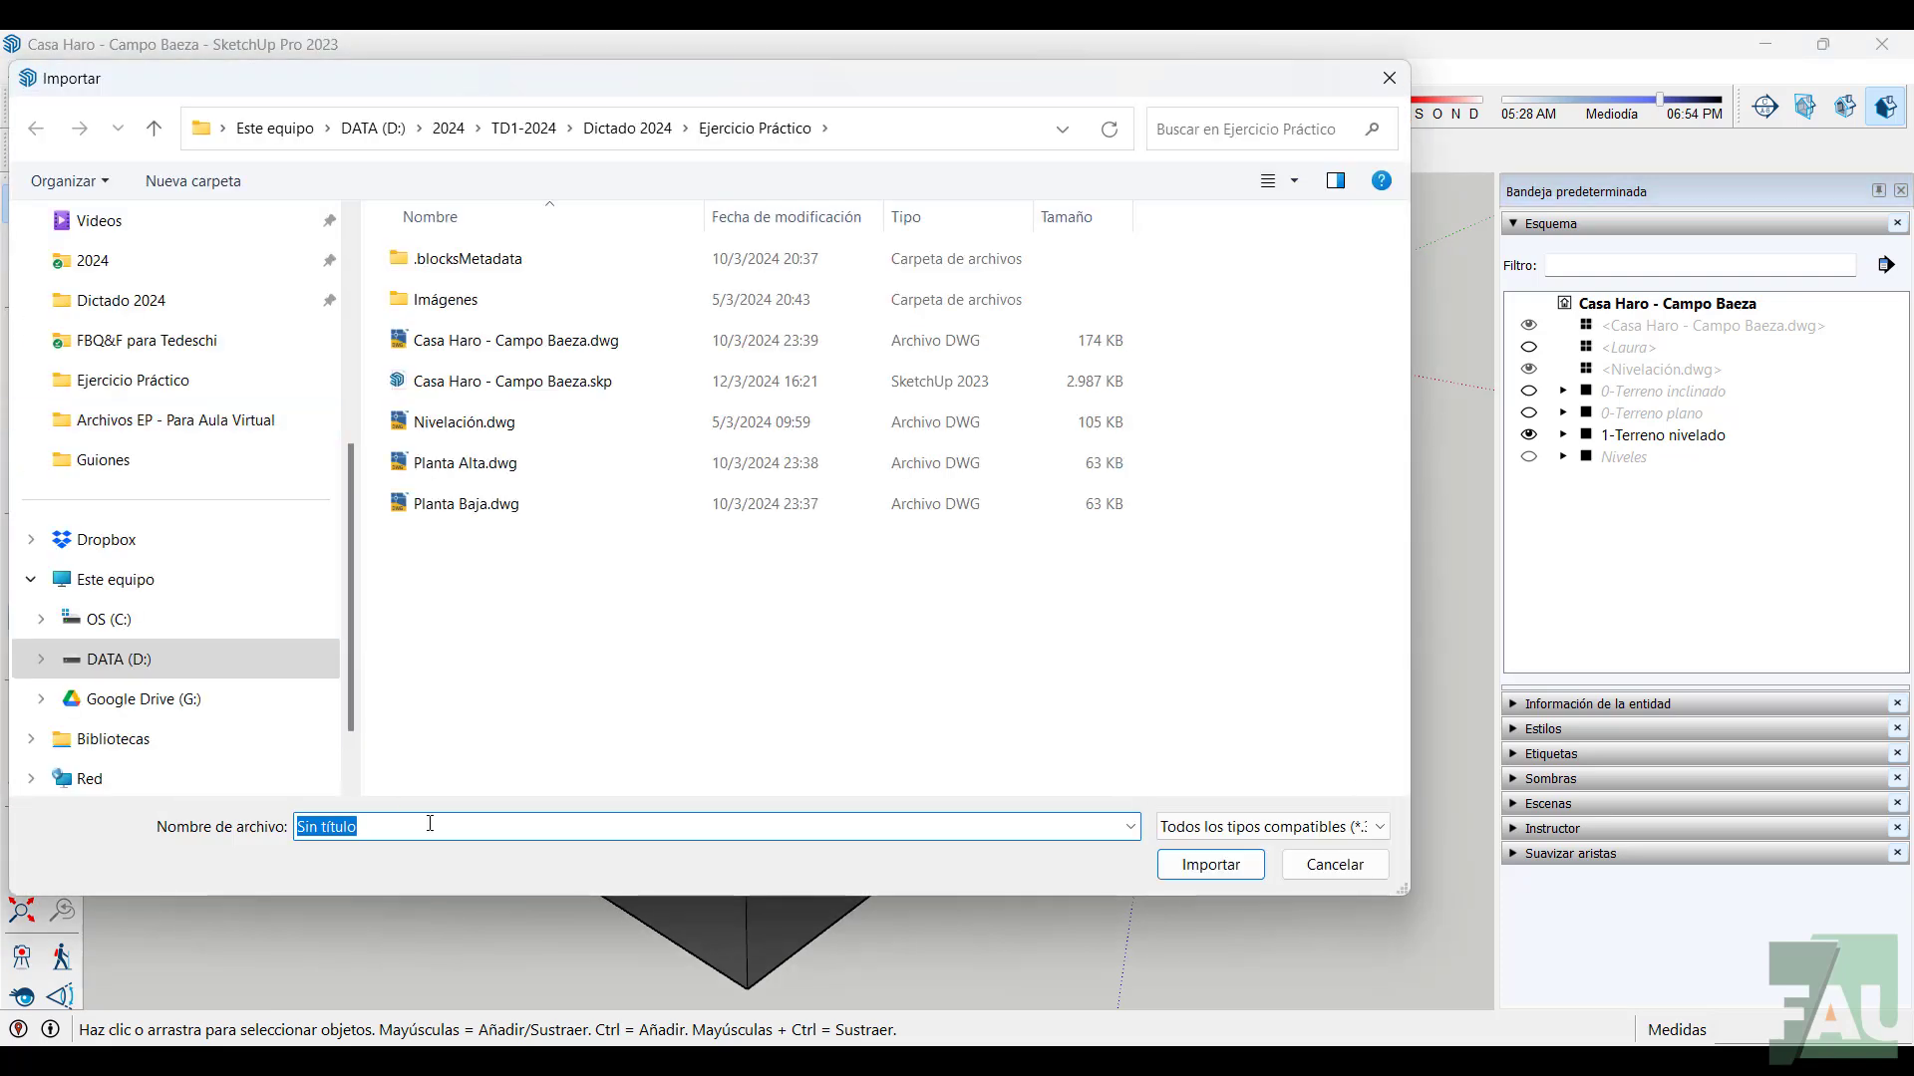
left_click(460, 506)
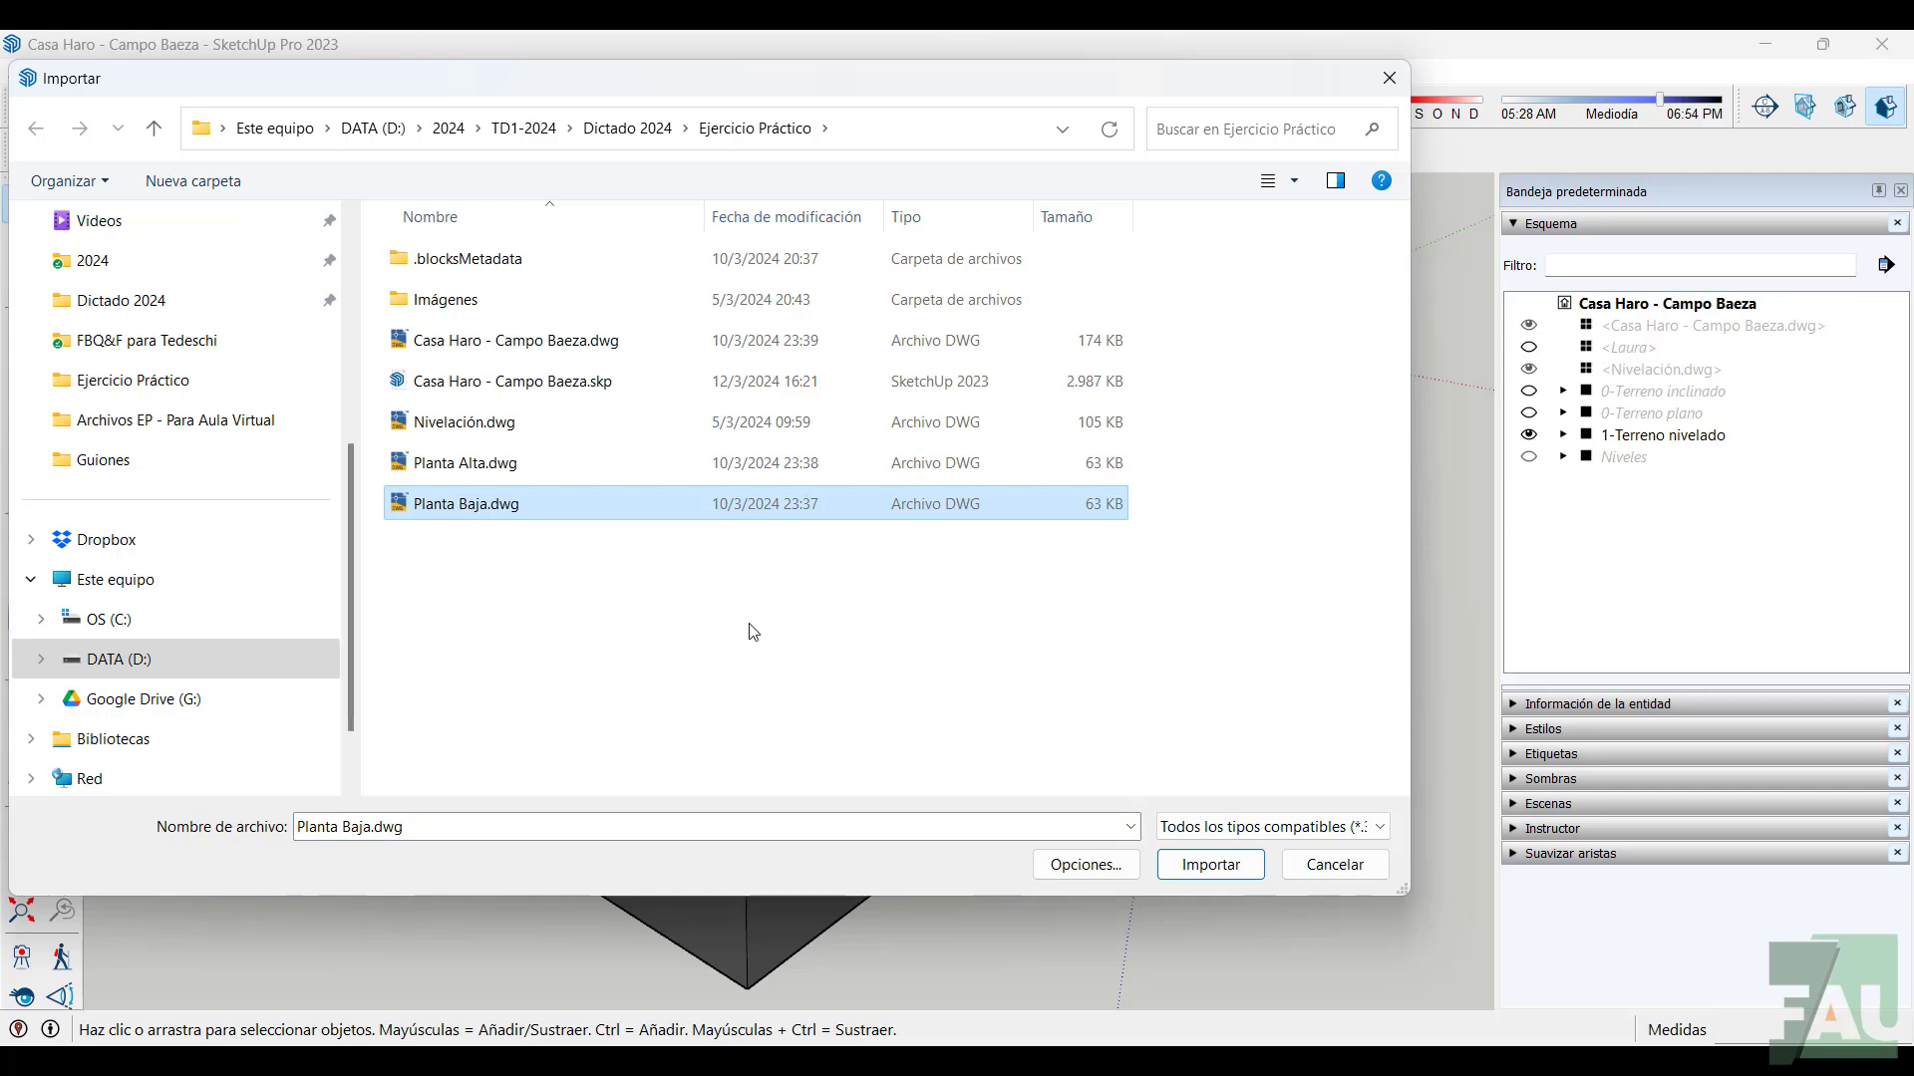
left_click(1210, 865)
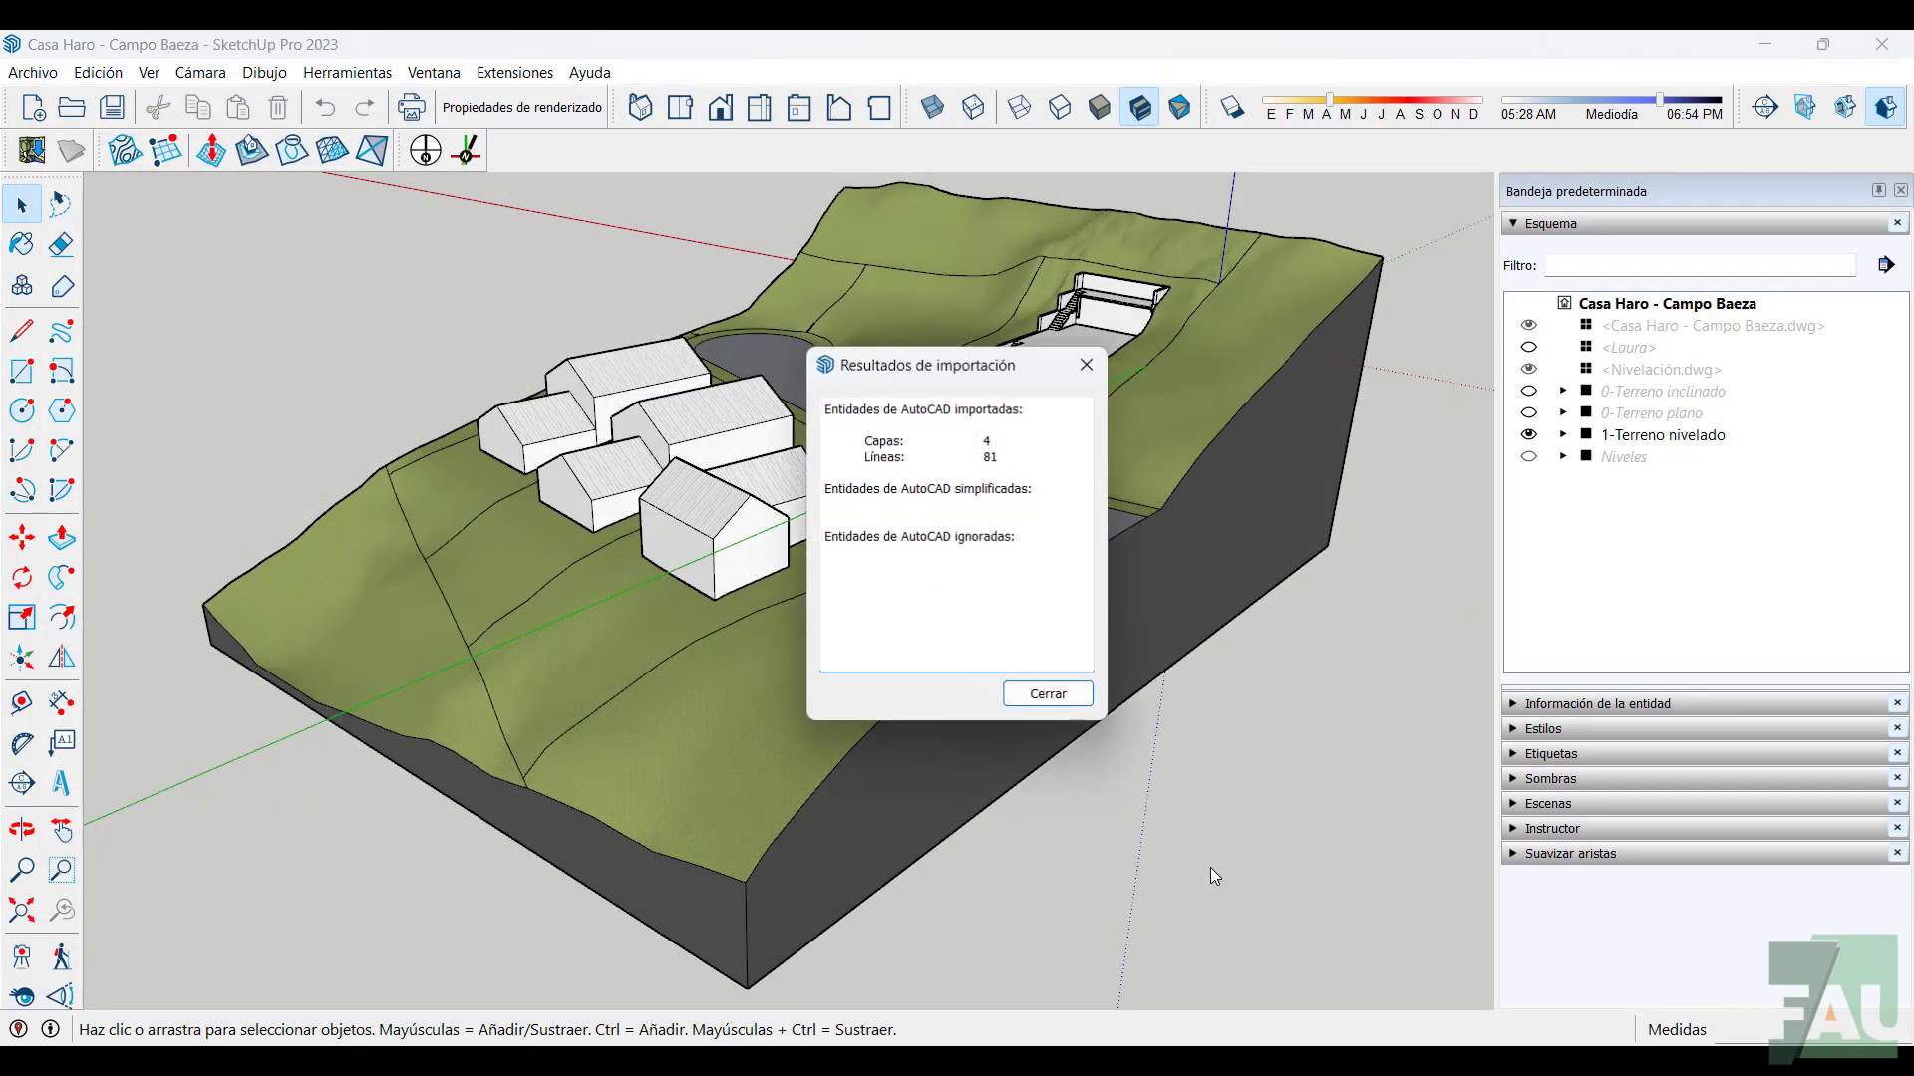
left_click(1049, 695)
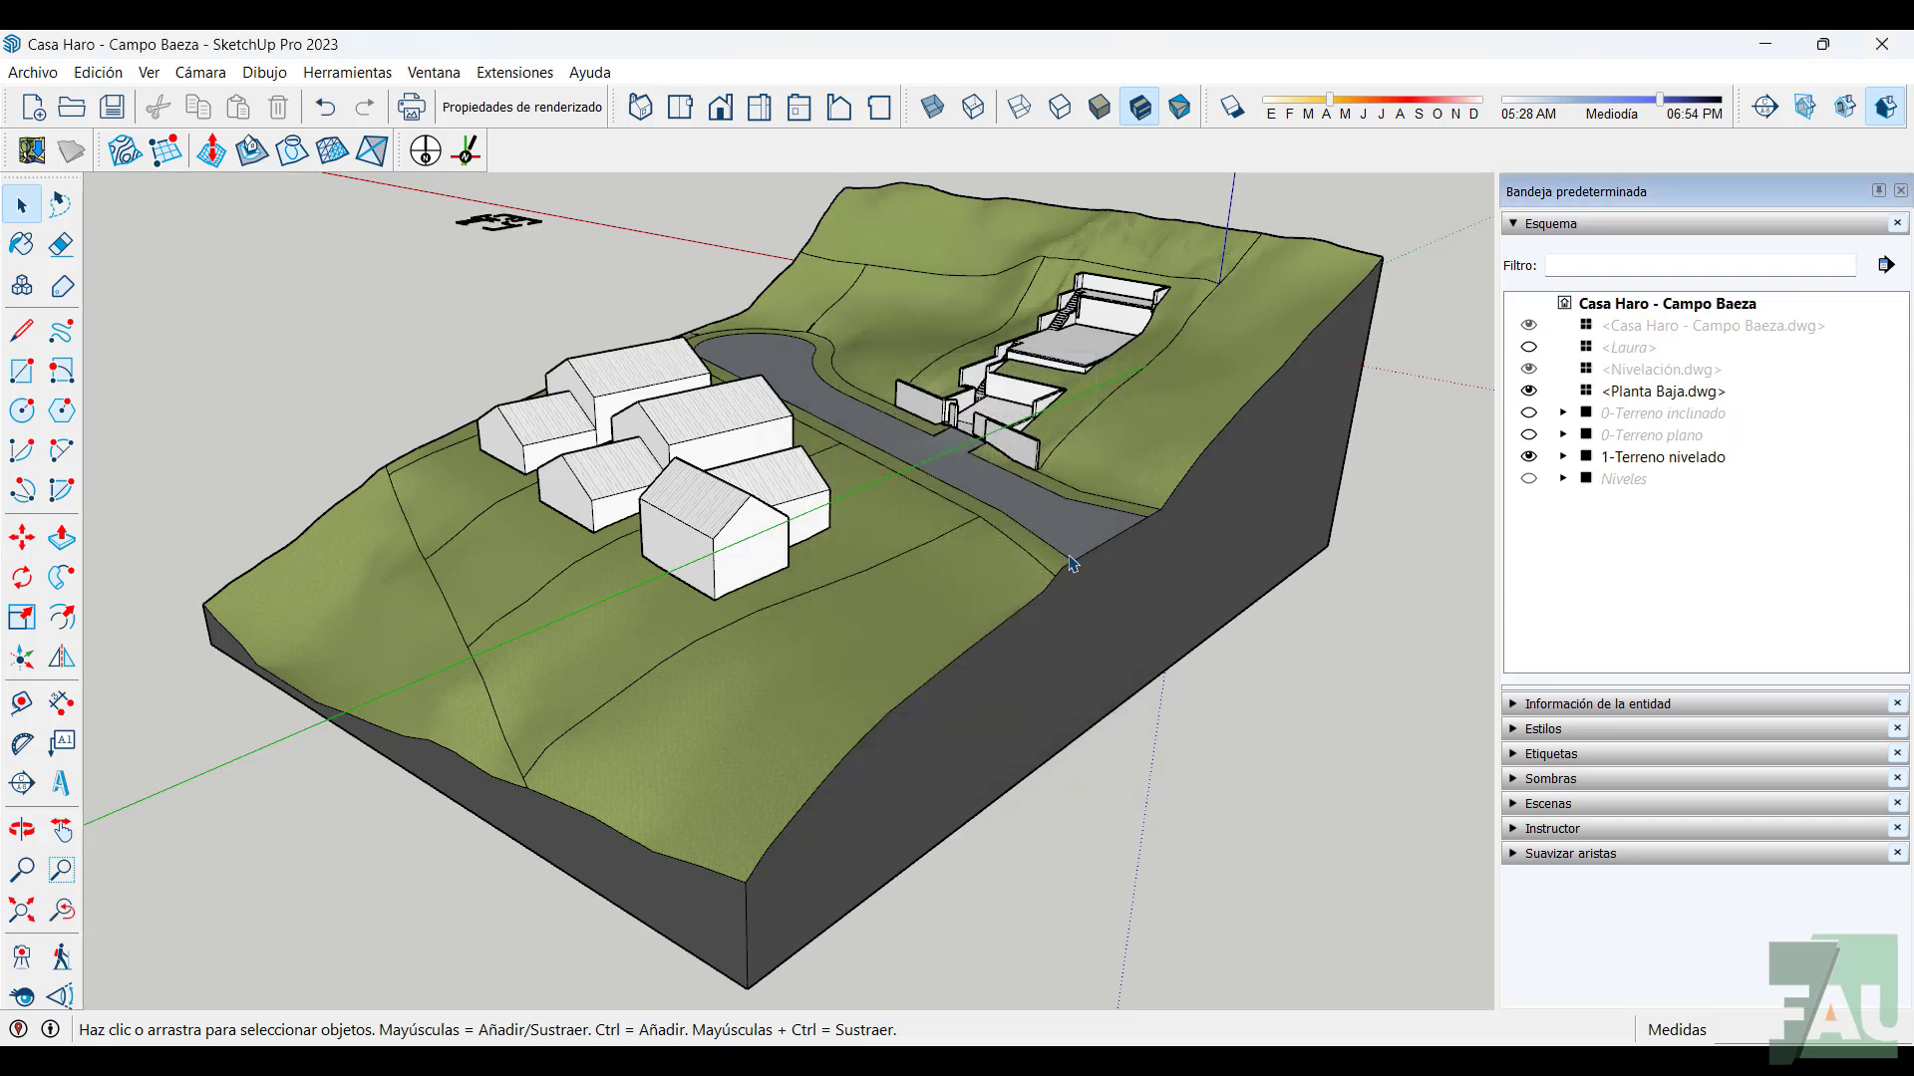
Move the imported floor plan by its outer corner onto the back corner of the middle terrace, at the foot of the retaining wall
middle_click_drag(1070, 534, 1074, 578)
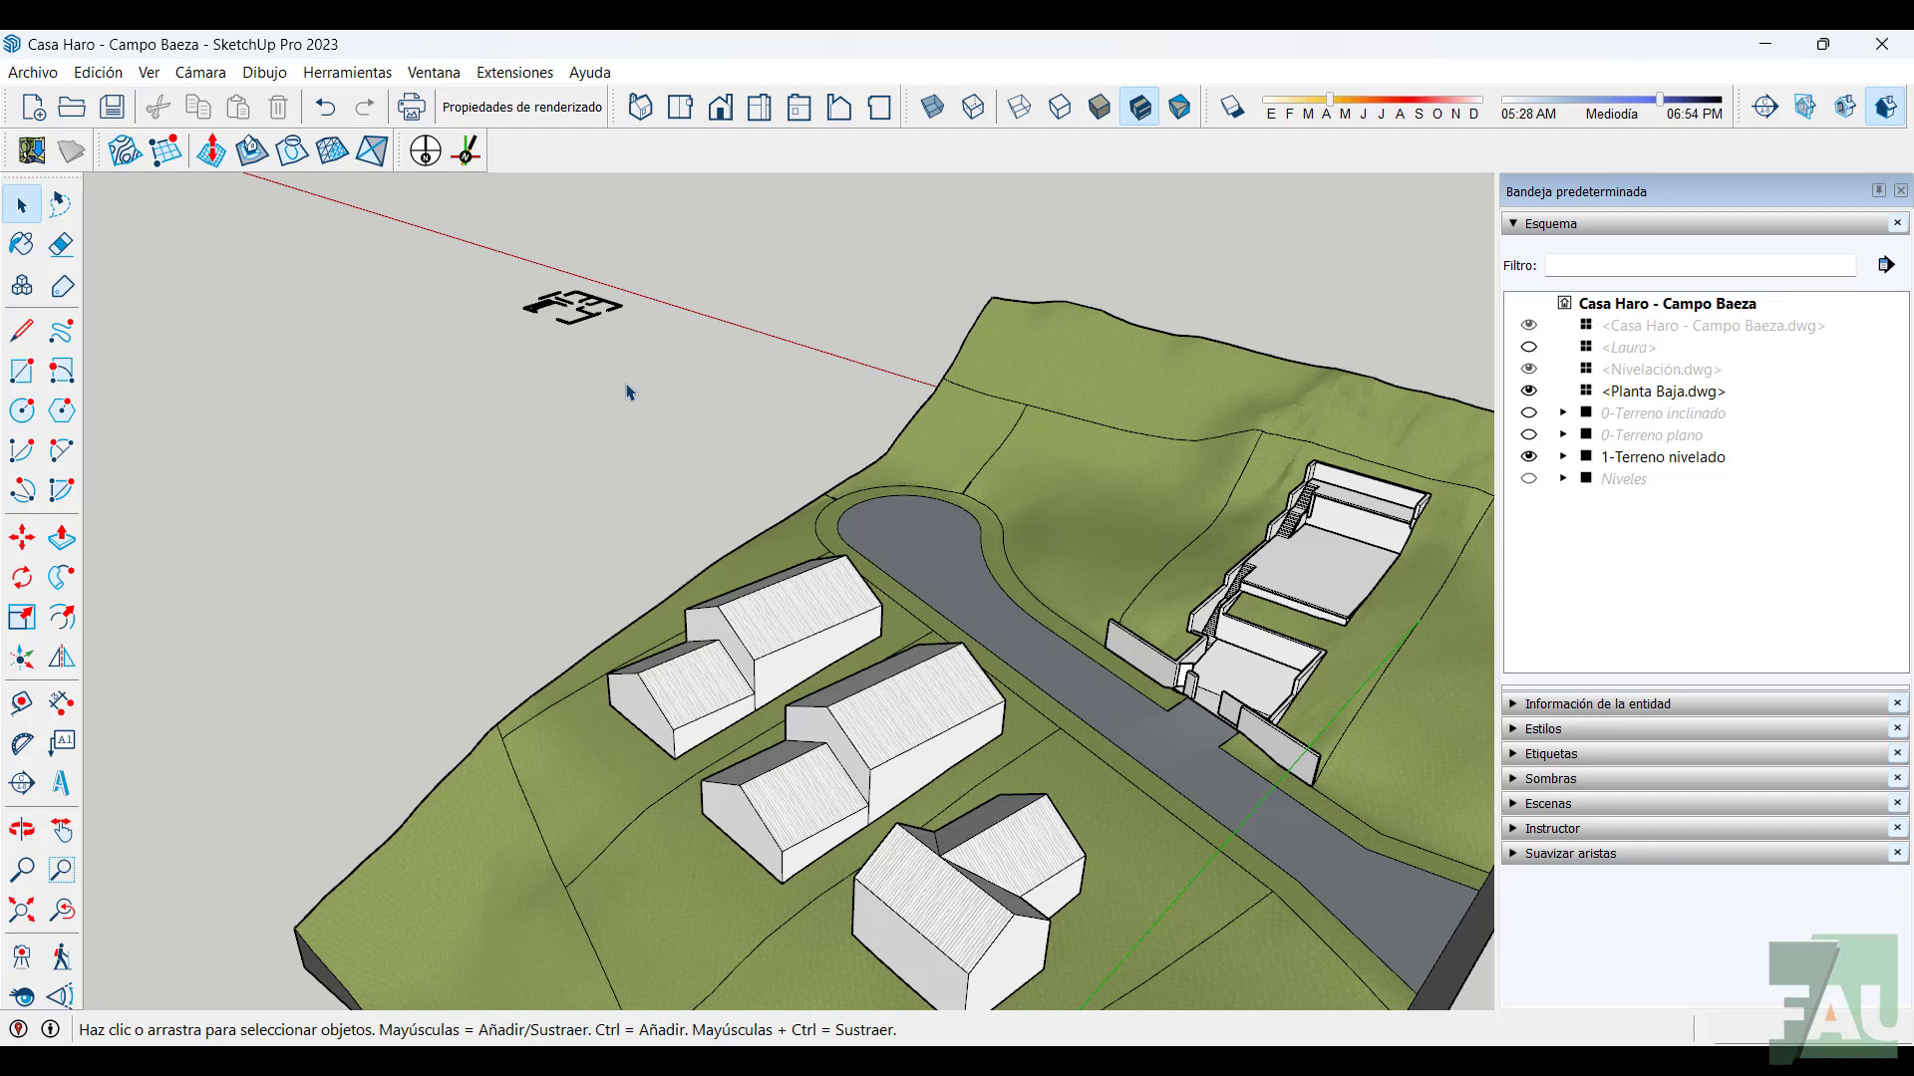
left_click(610, 319)
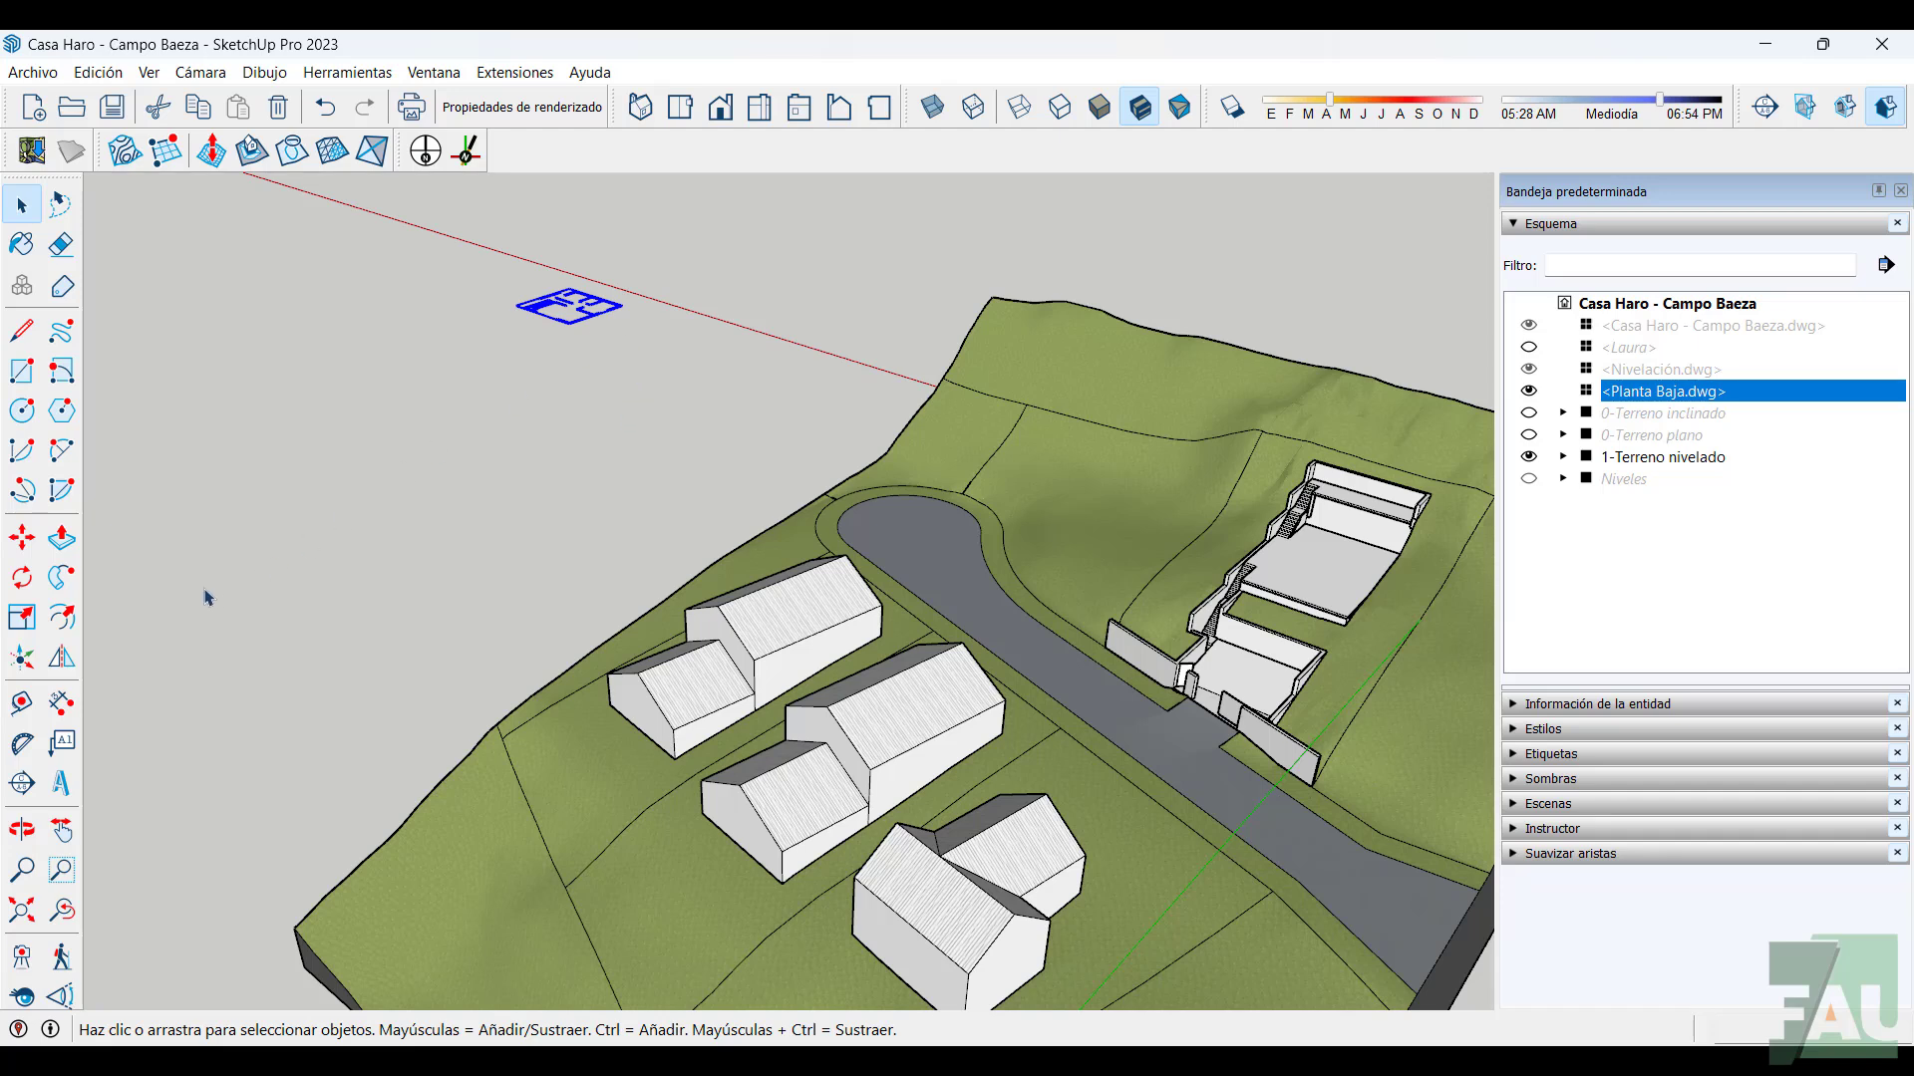
left_click(22, 538)
scroll(632, 295, "up", 4)
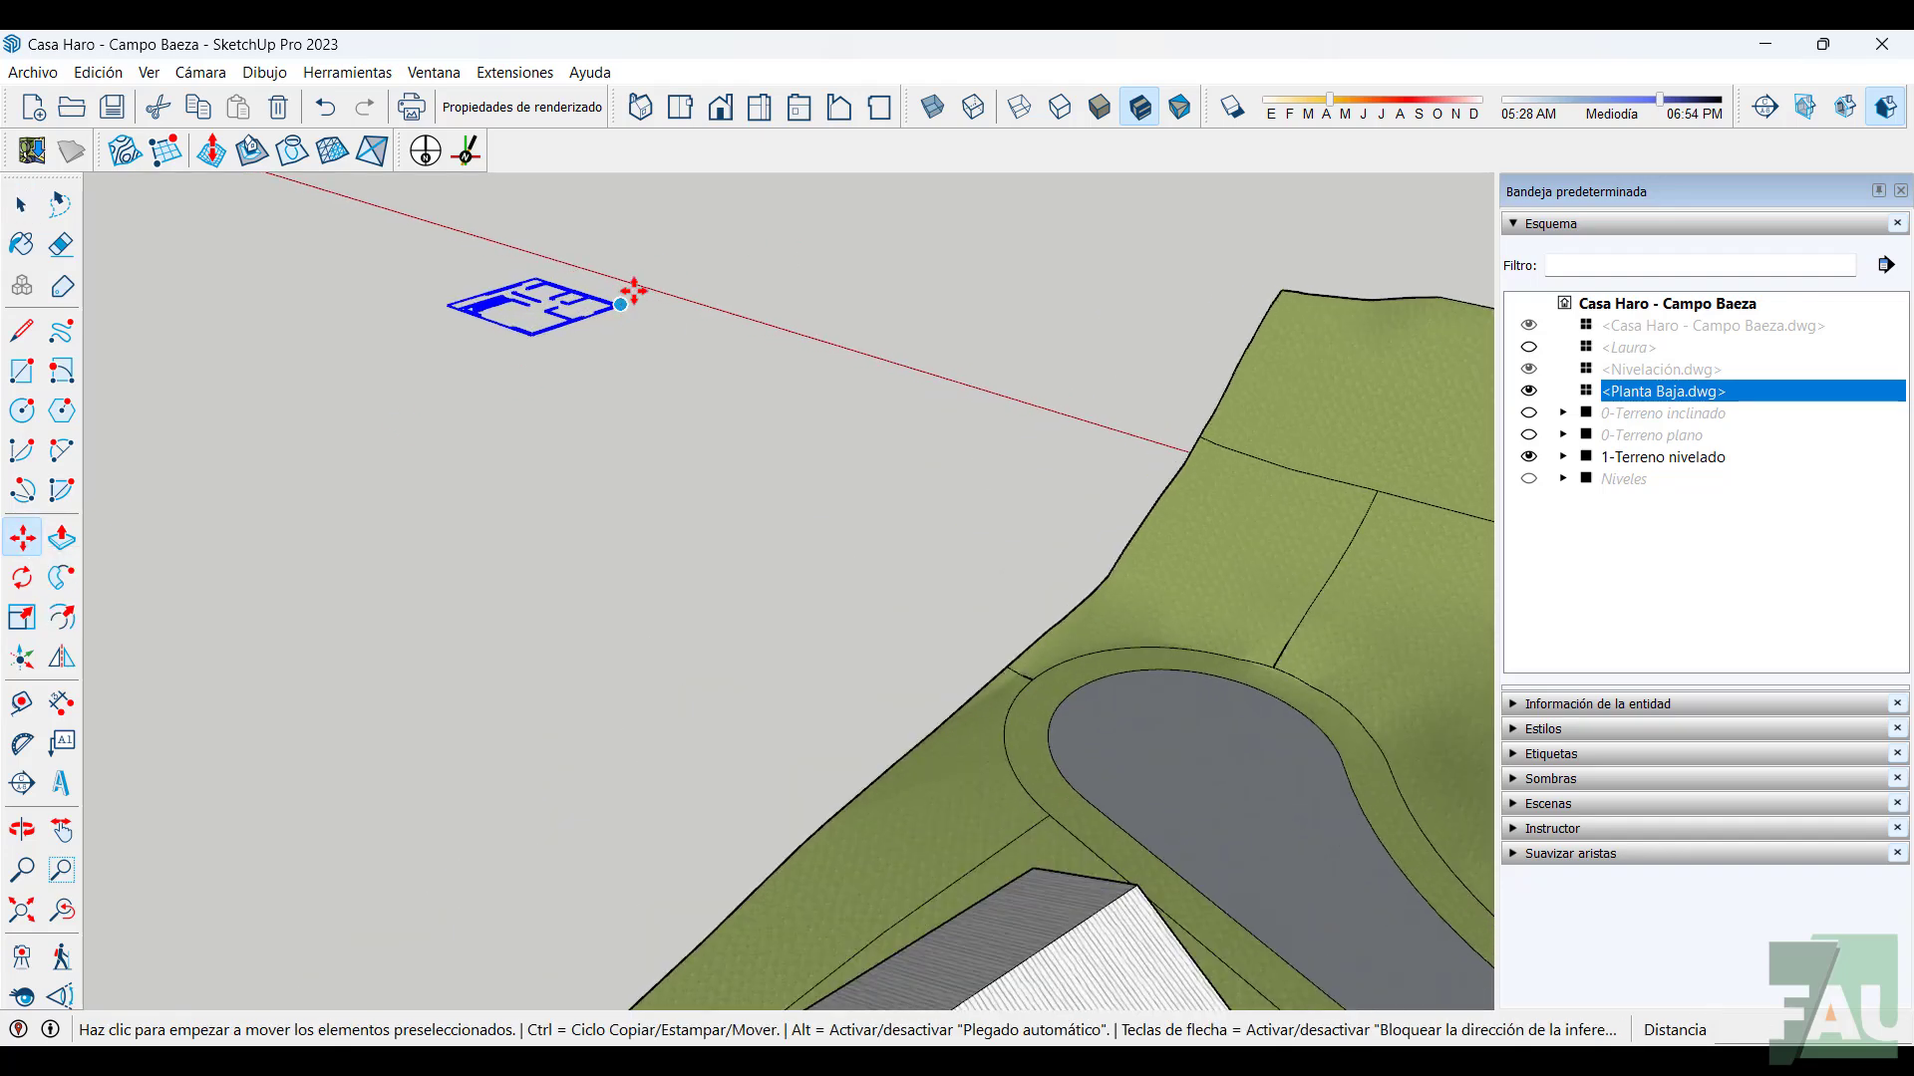
scroll(632, 291, "up", 3)
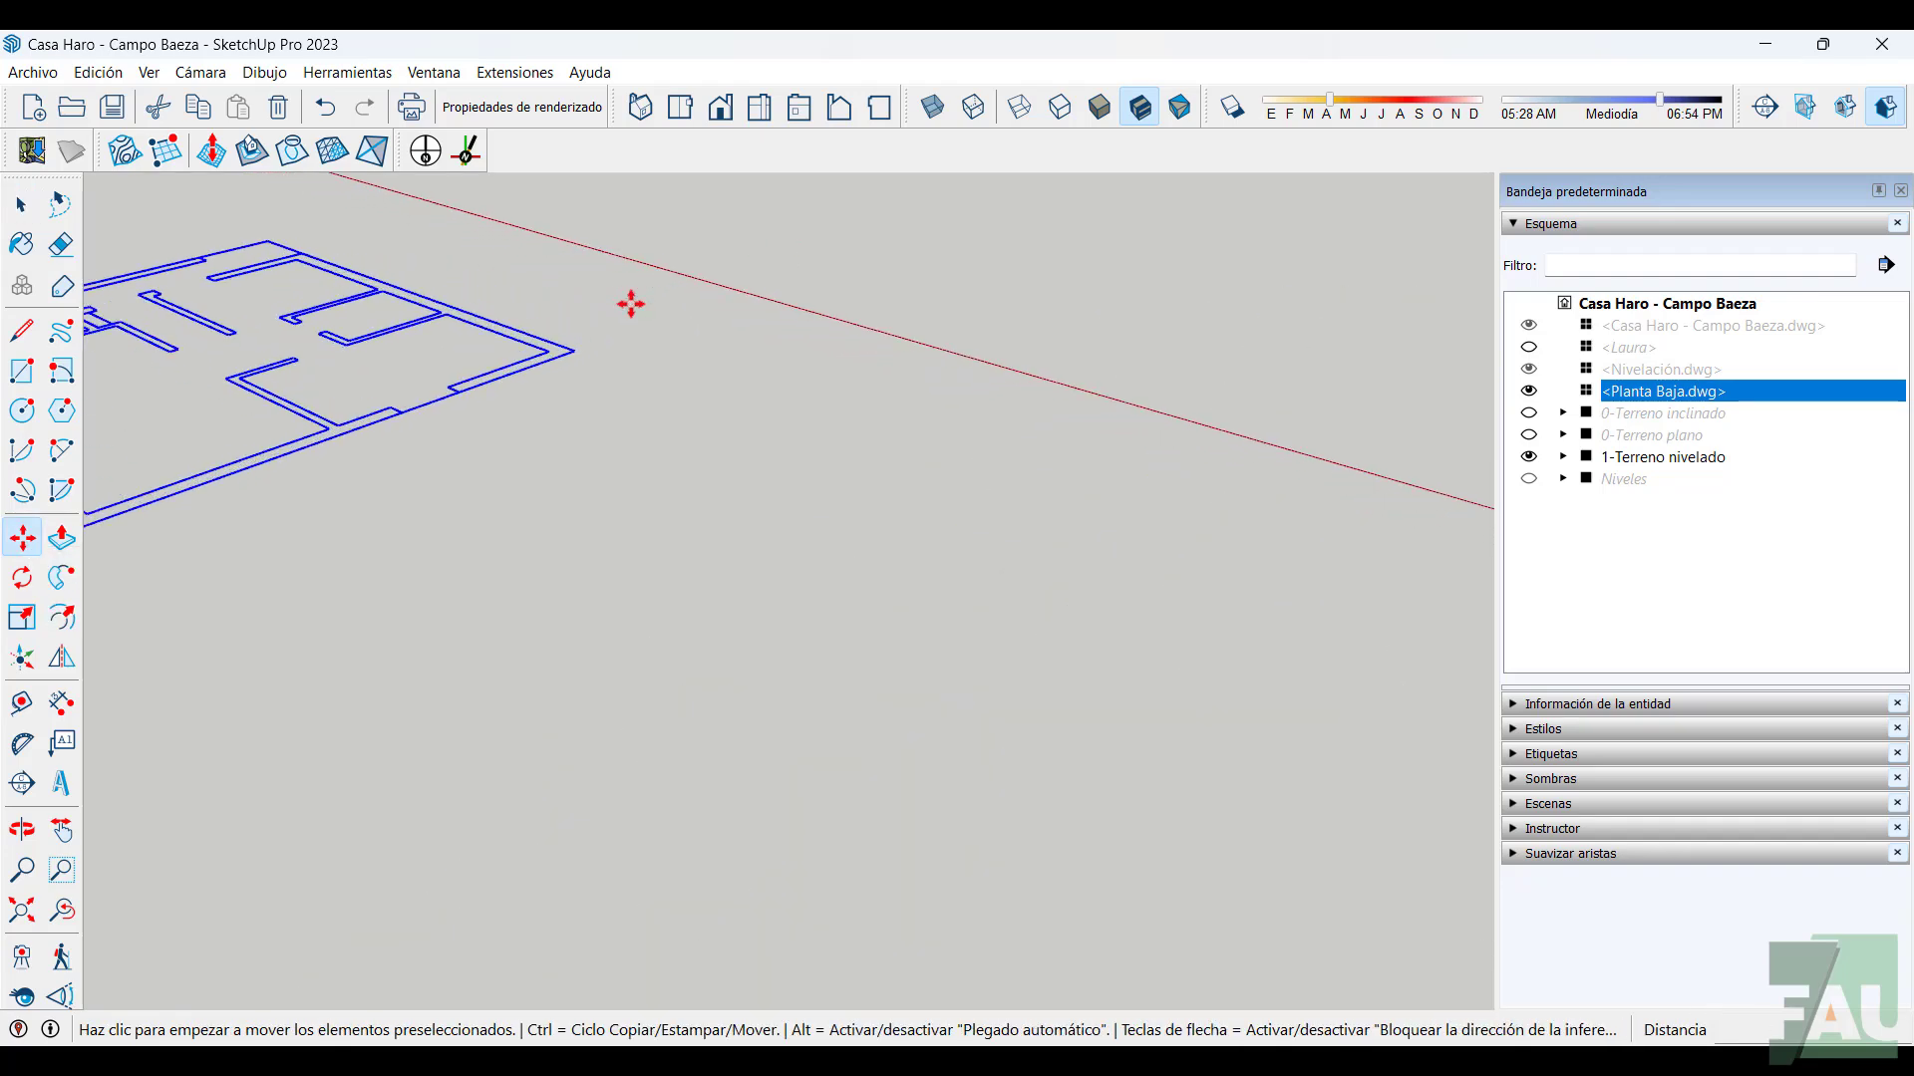
left_click(576, 353)
scroll(762, 354, "down", 6)
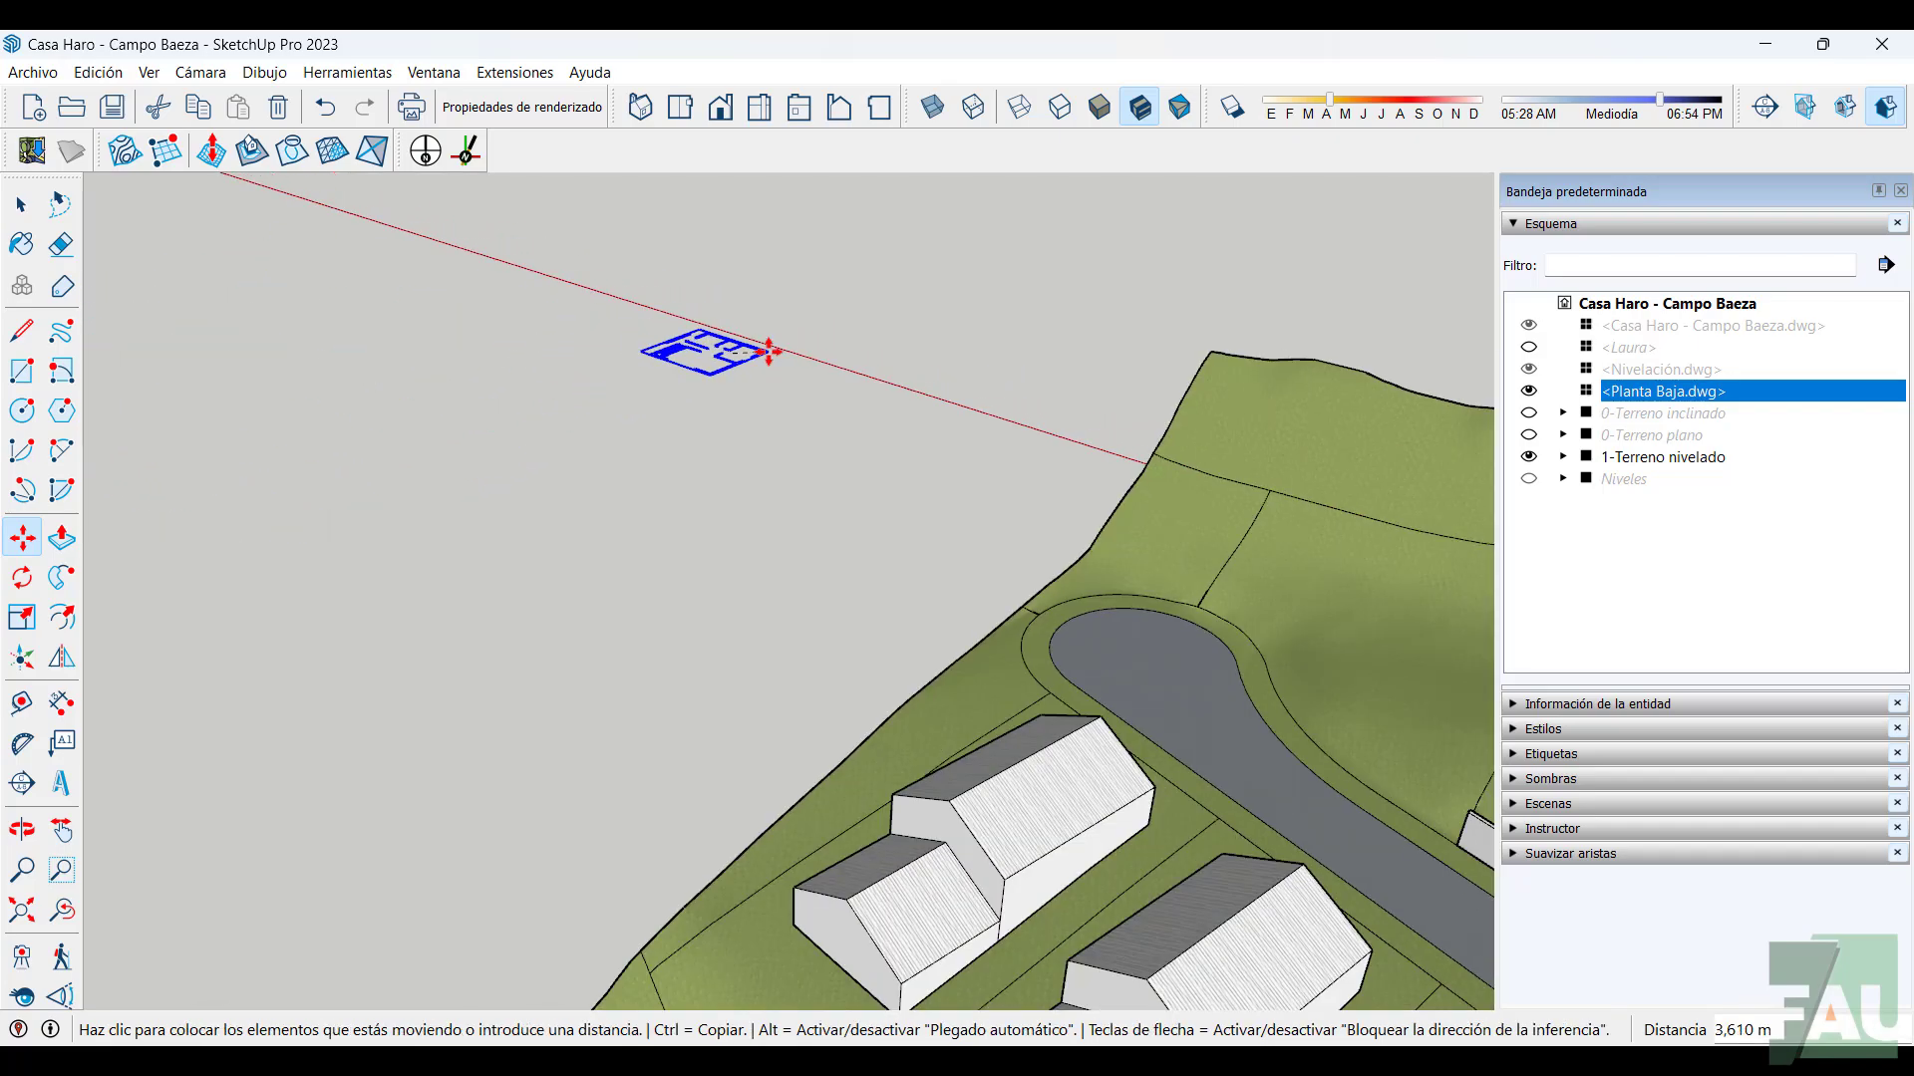
scroll(1103, 398, "up", 6)
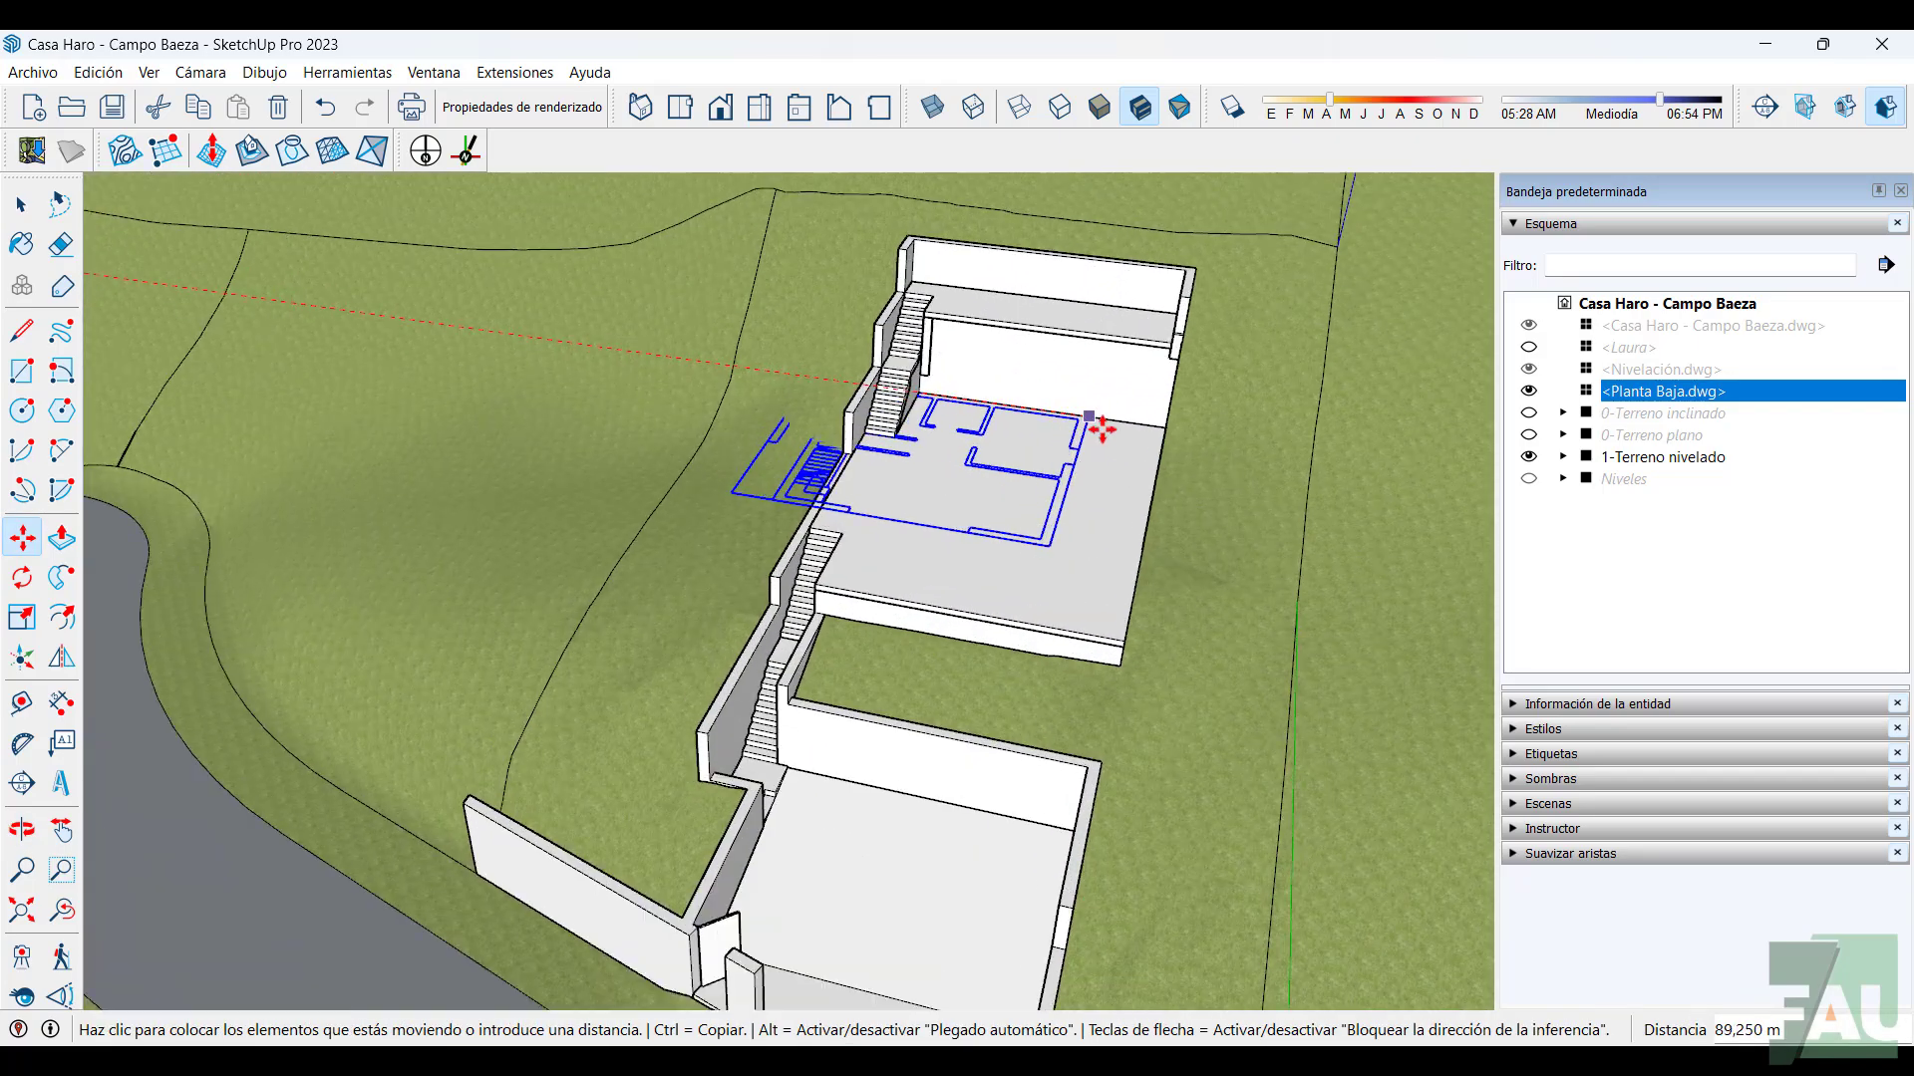
middle_click_drag(1104, 427, 1064, 427)
scroll(1063, 426, "up", 6)
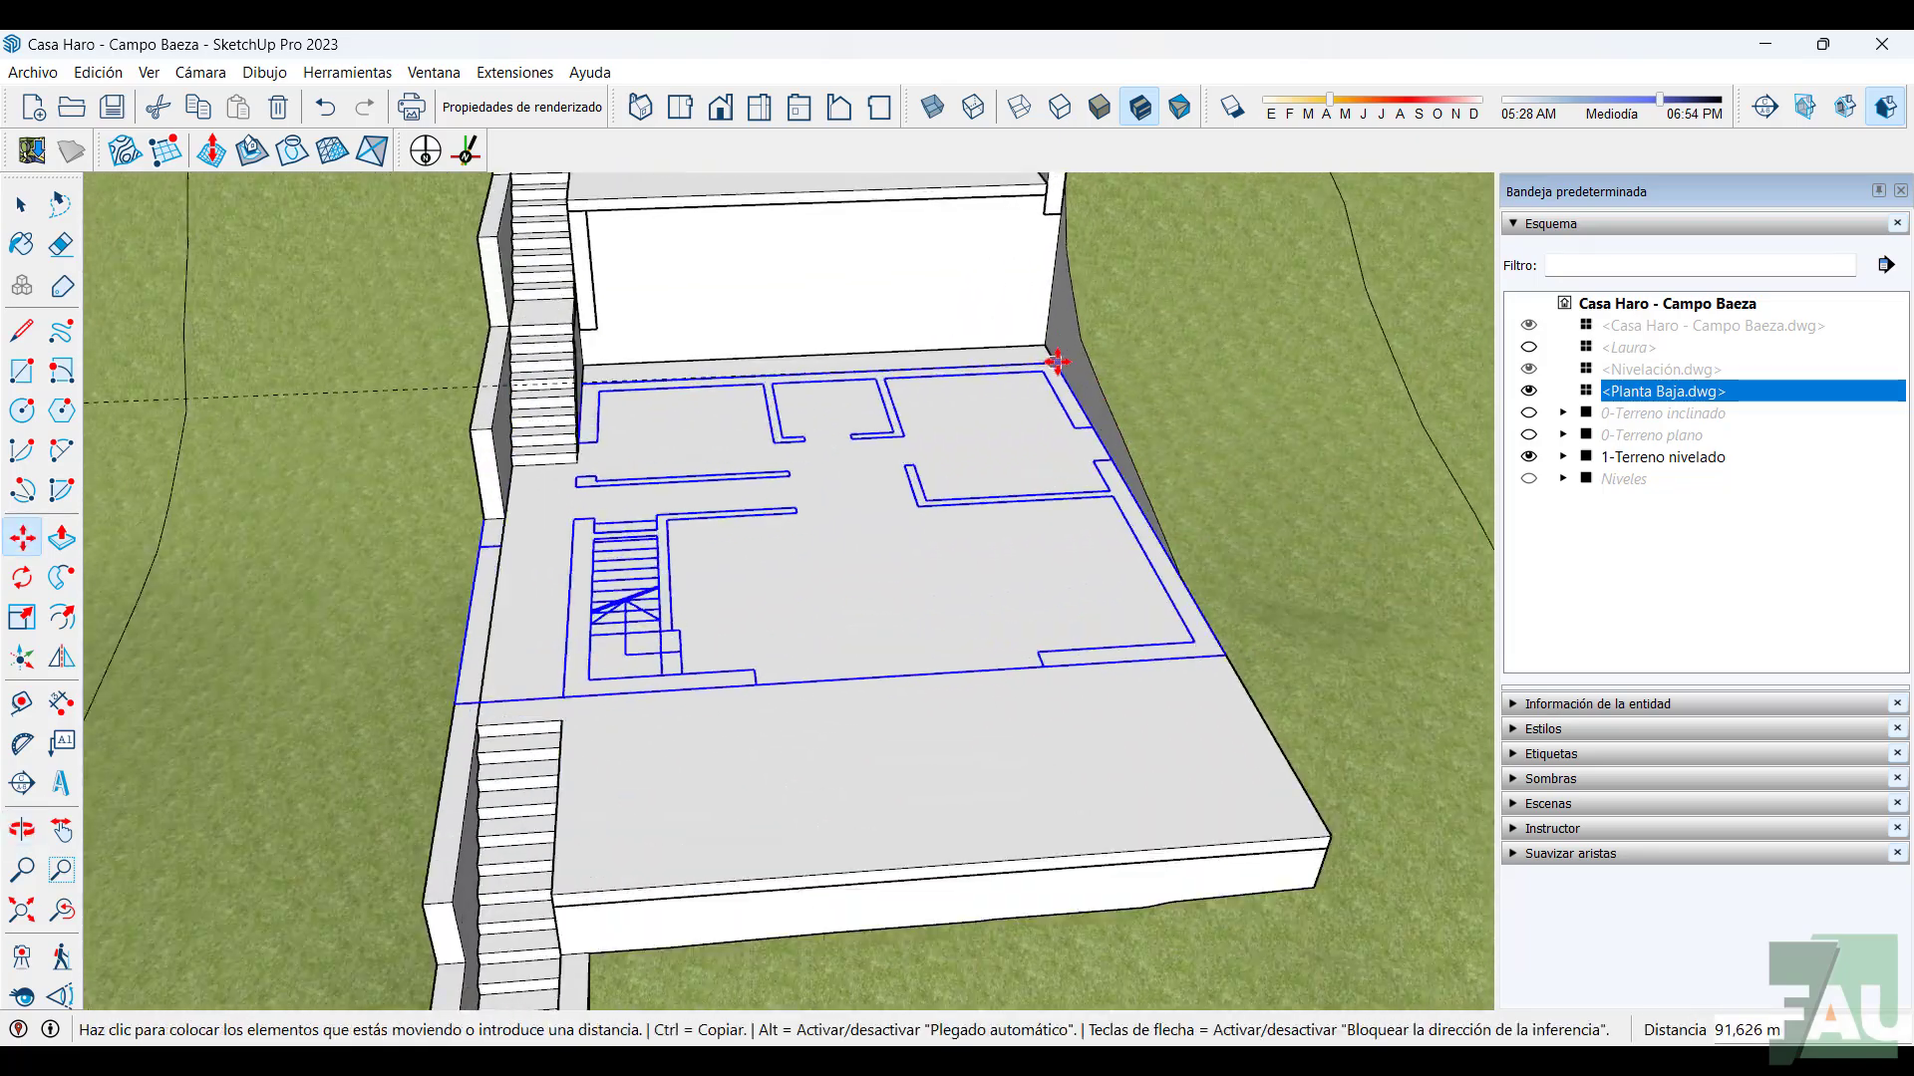
left_click(1034, 339)
scroll(940, 445, "down", 5)
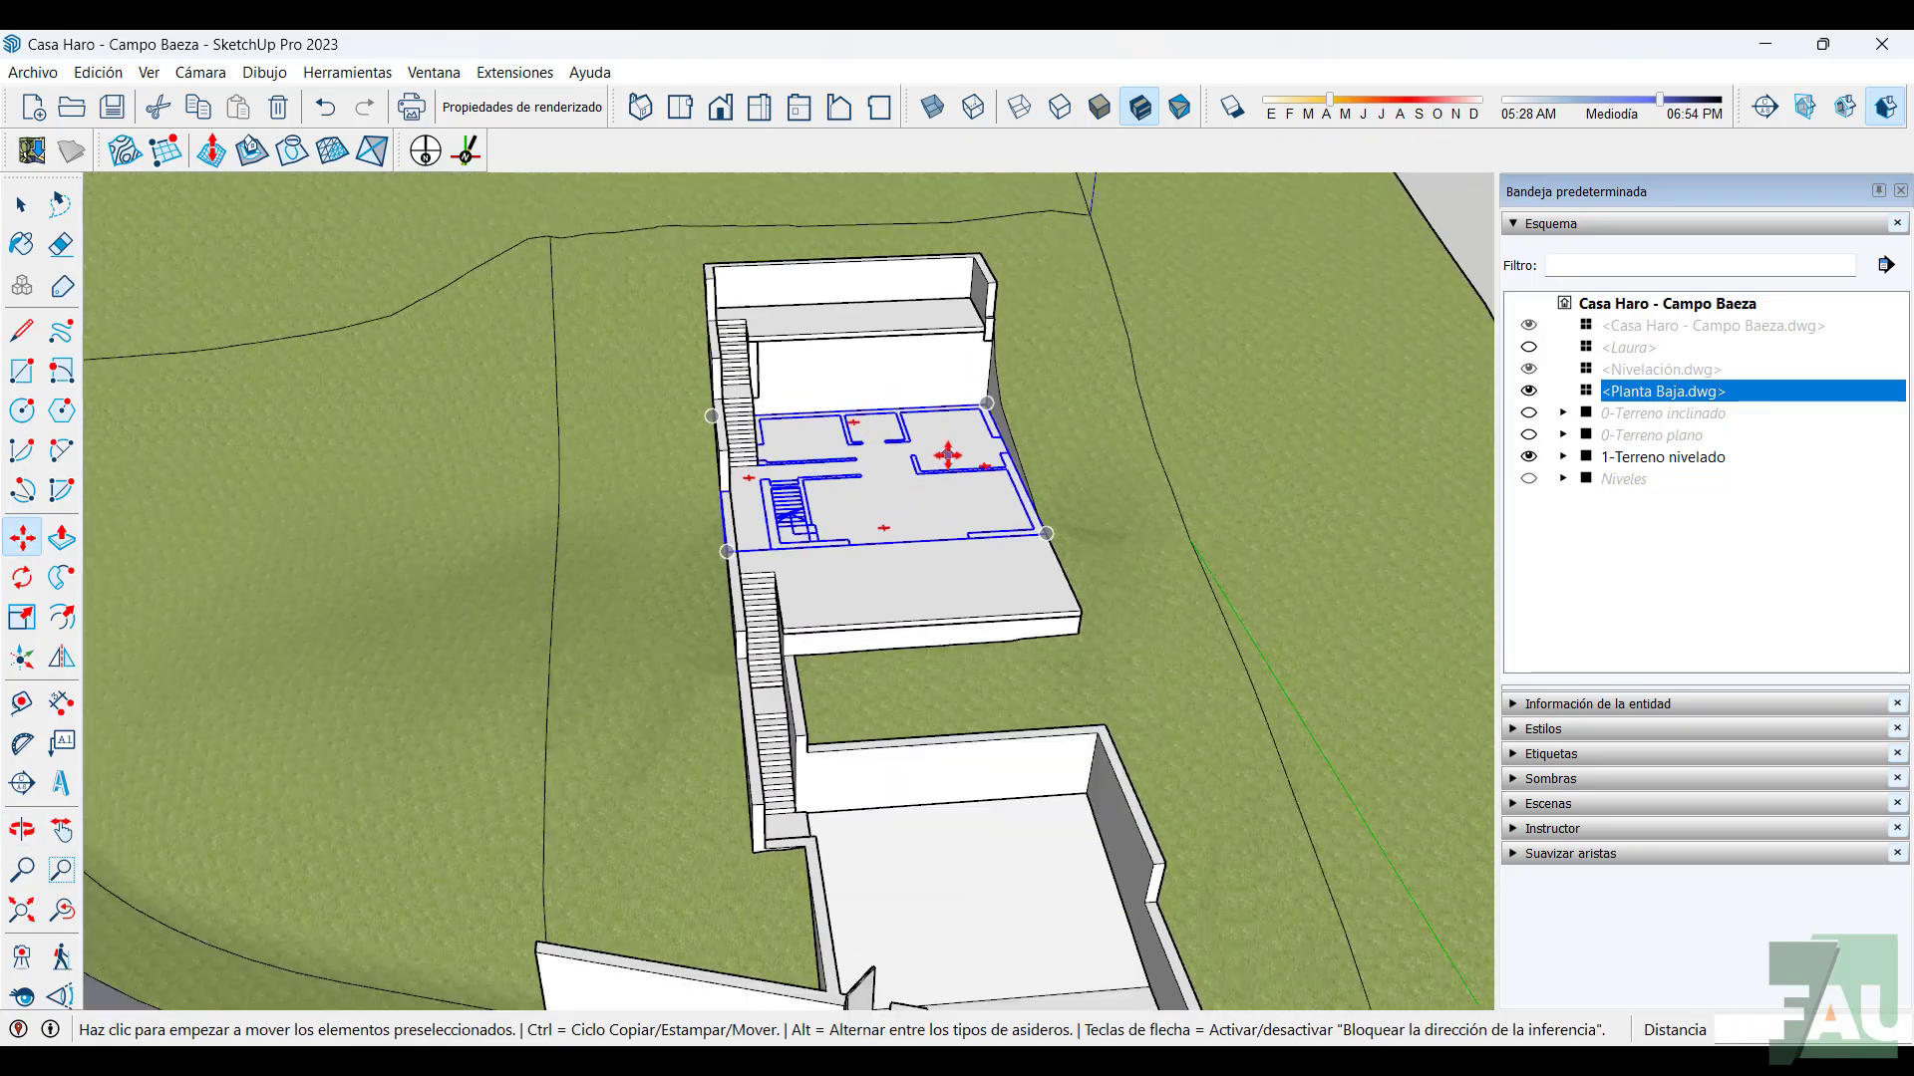
middle_click_drag(940, 444, 733, 518)
scroll(863, 513, "up", 4)
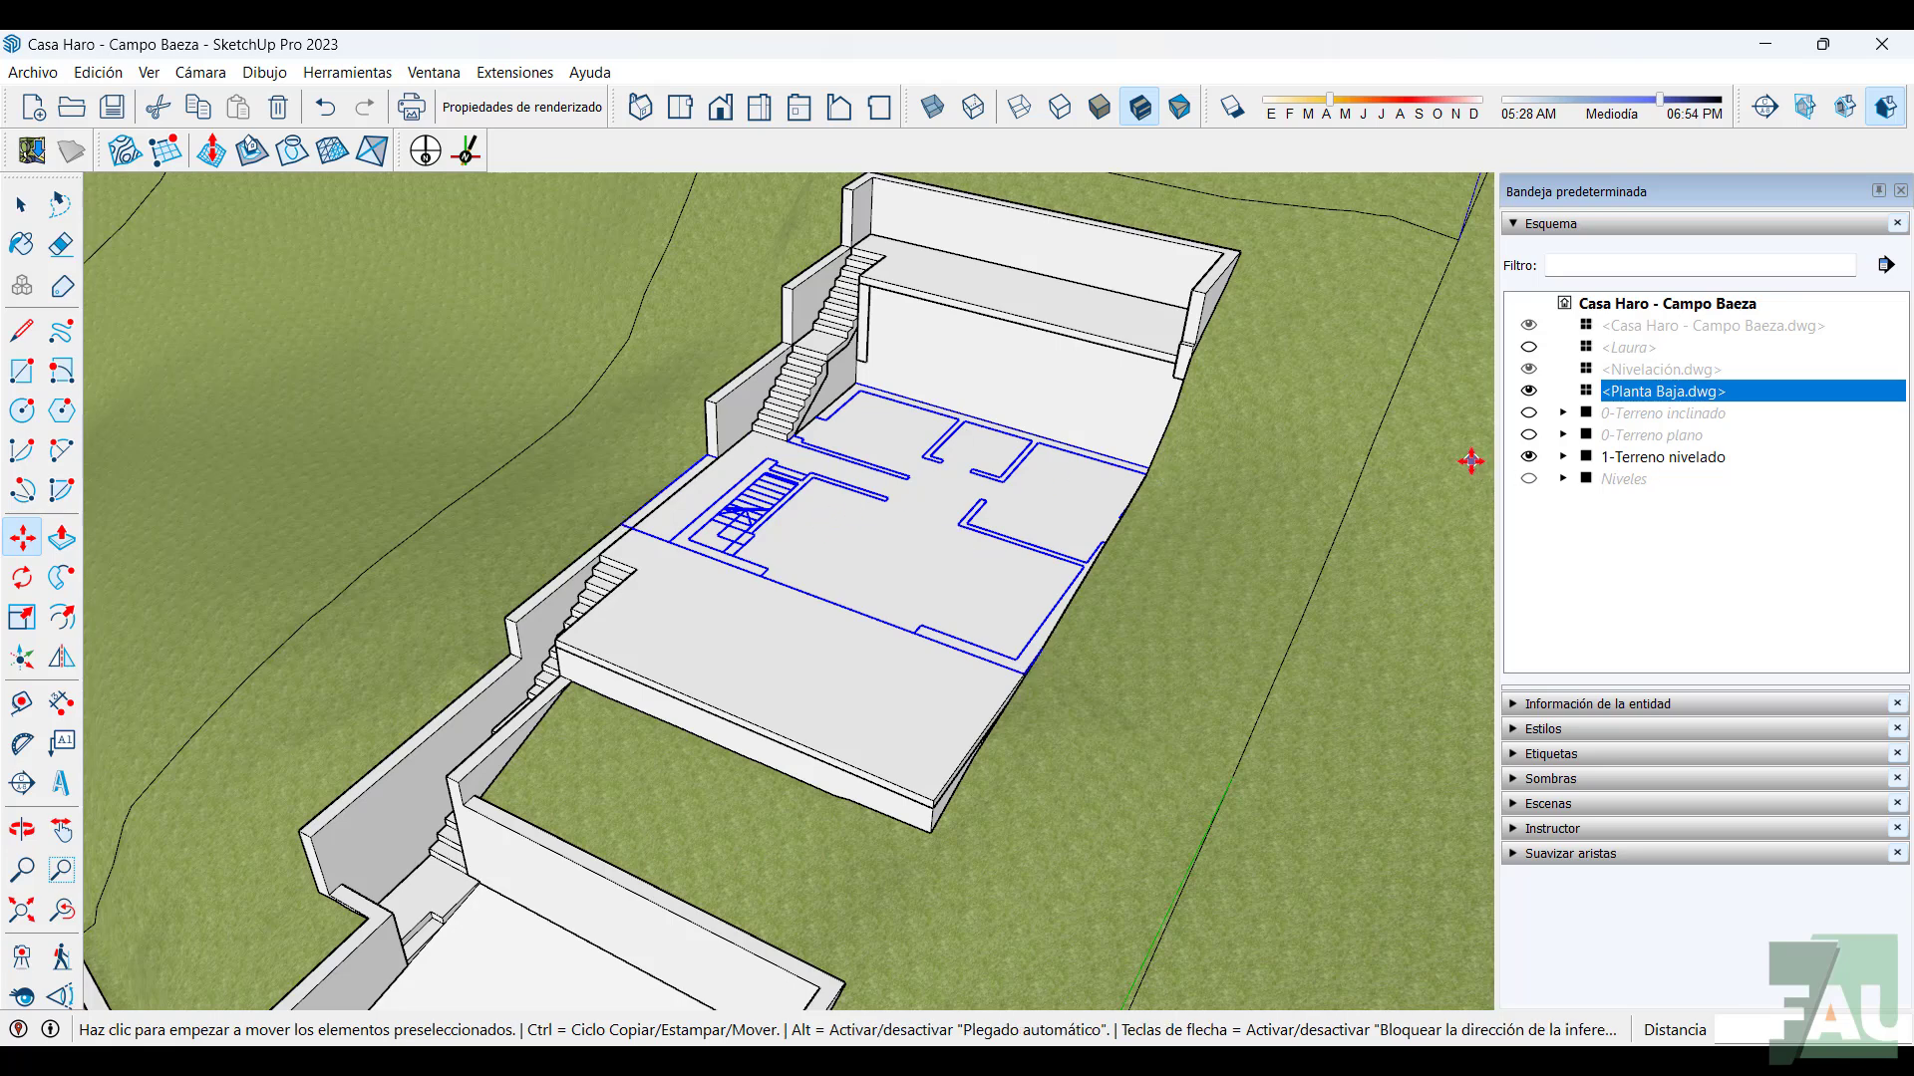
Hide the 1-Terreno nivelado group and draw an 8.3 × 8.3 m rectangle over the house outline, from its stair-side front corner to the opposite back corner
left_click(1529, 458)
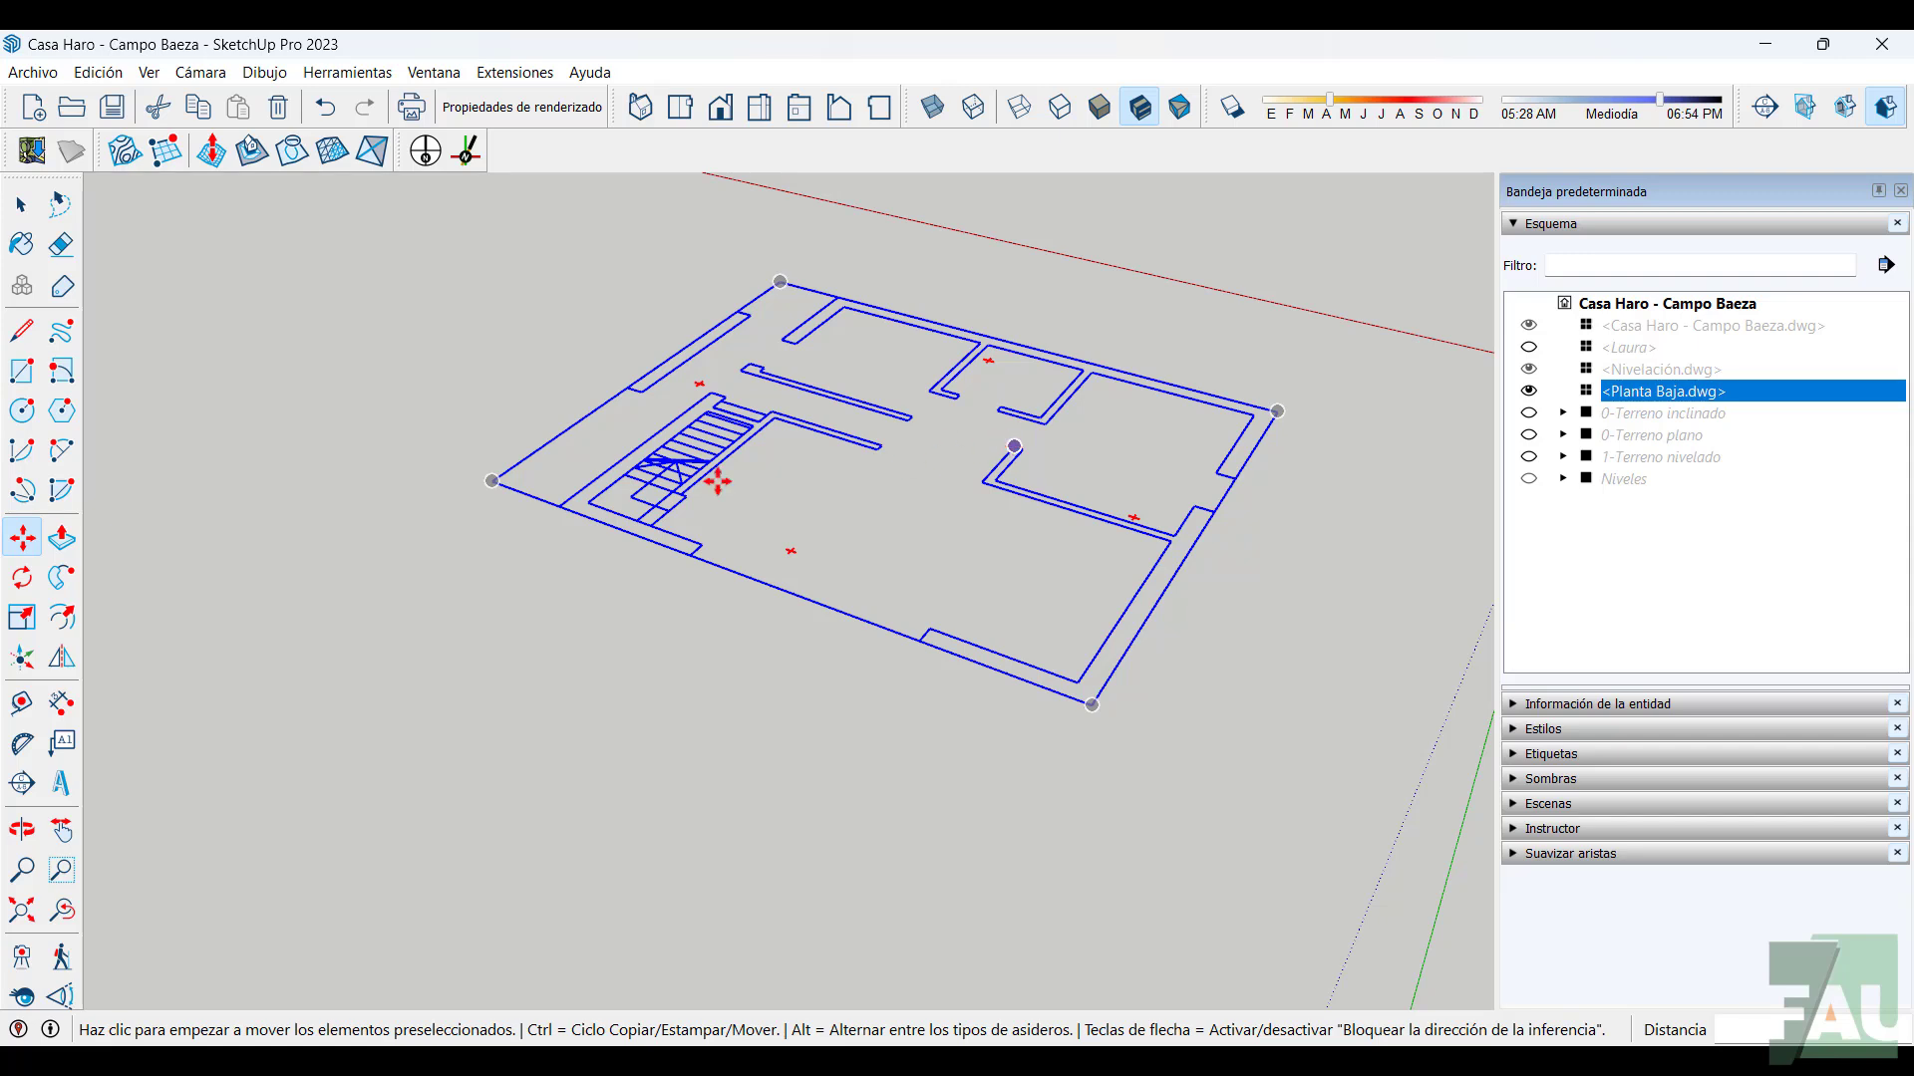
left_click(23, 377)
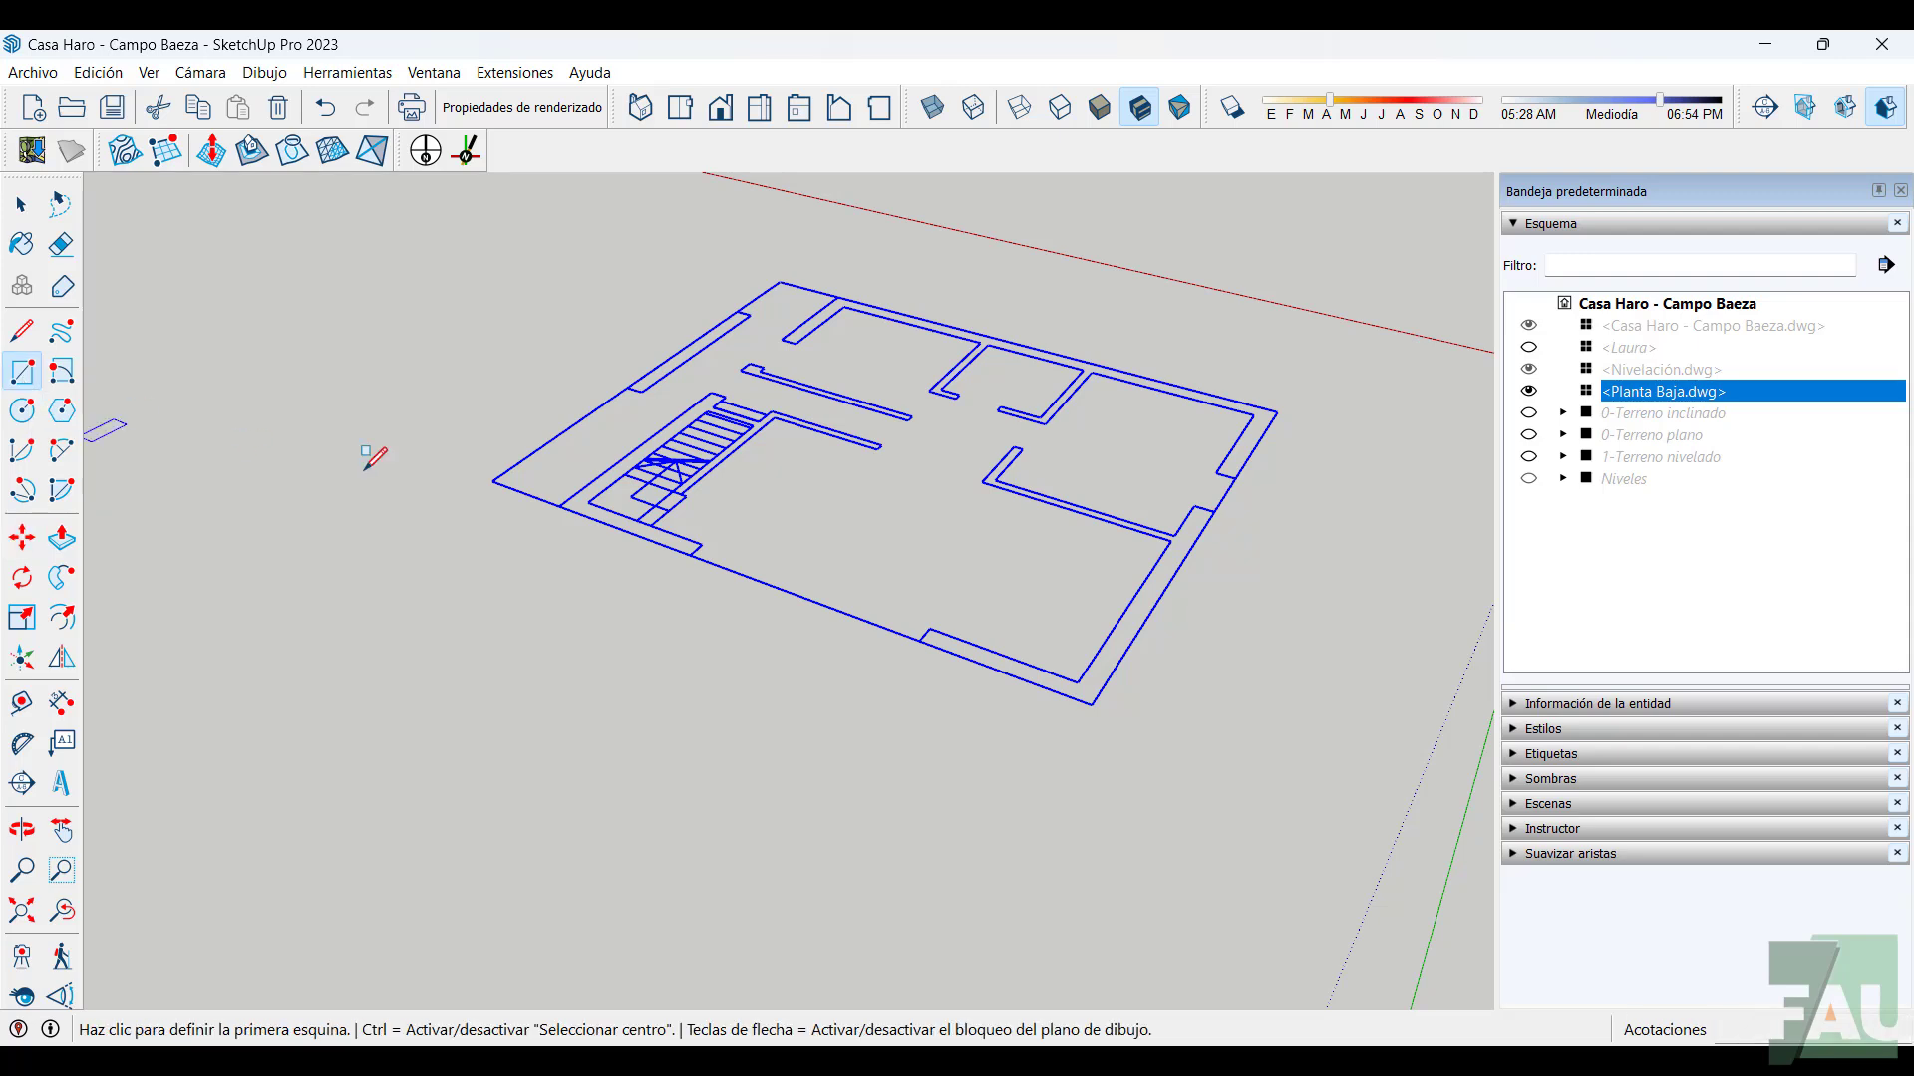
left_click(559, 506)
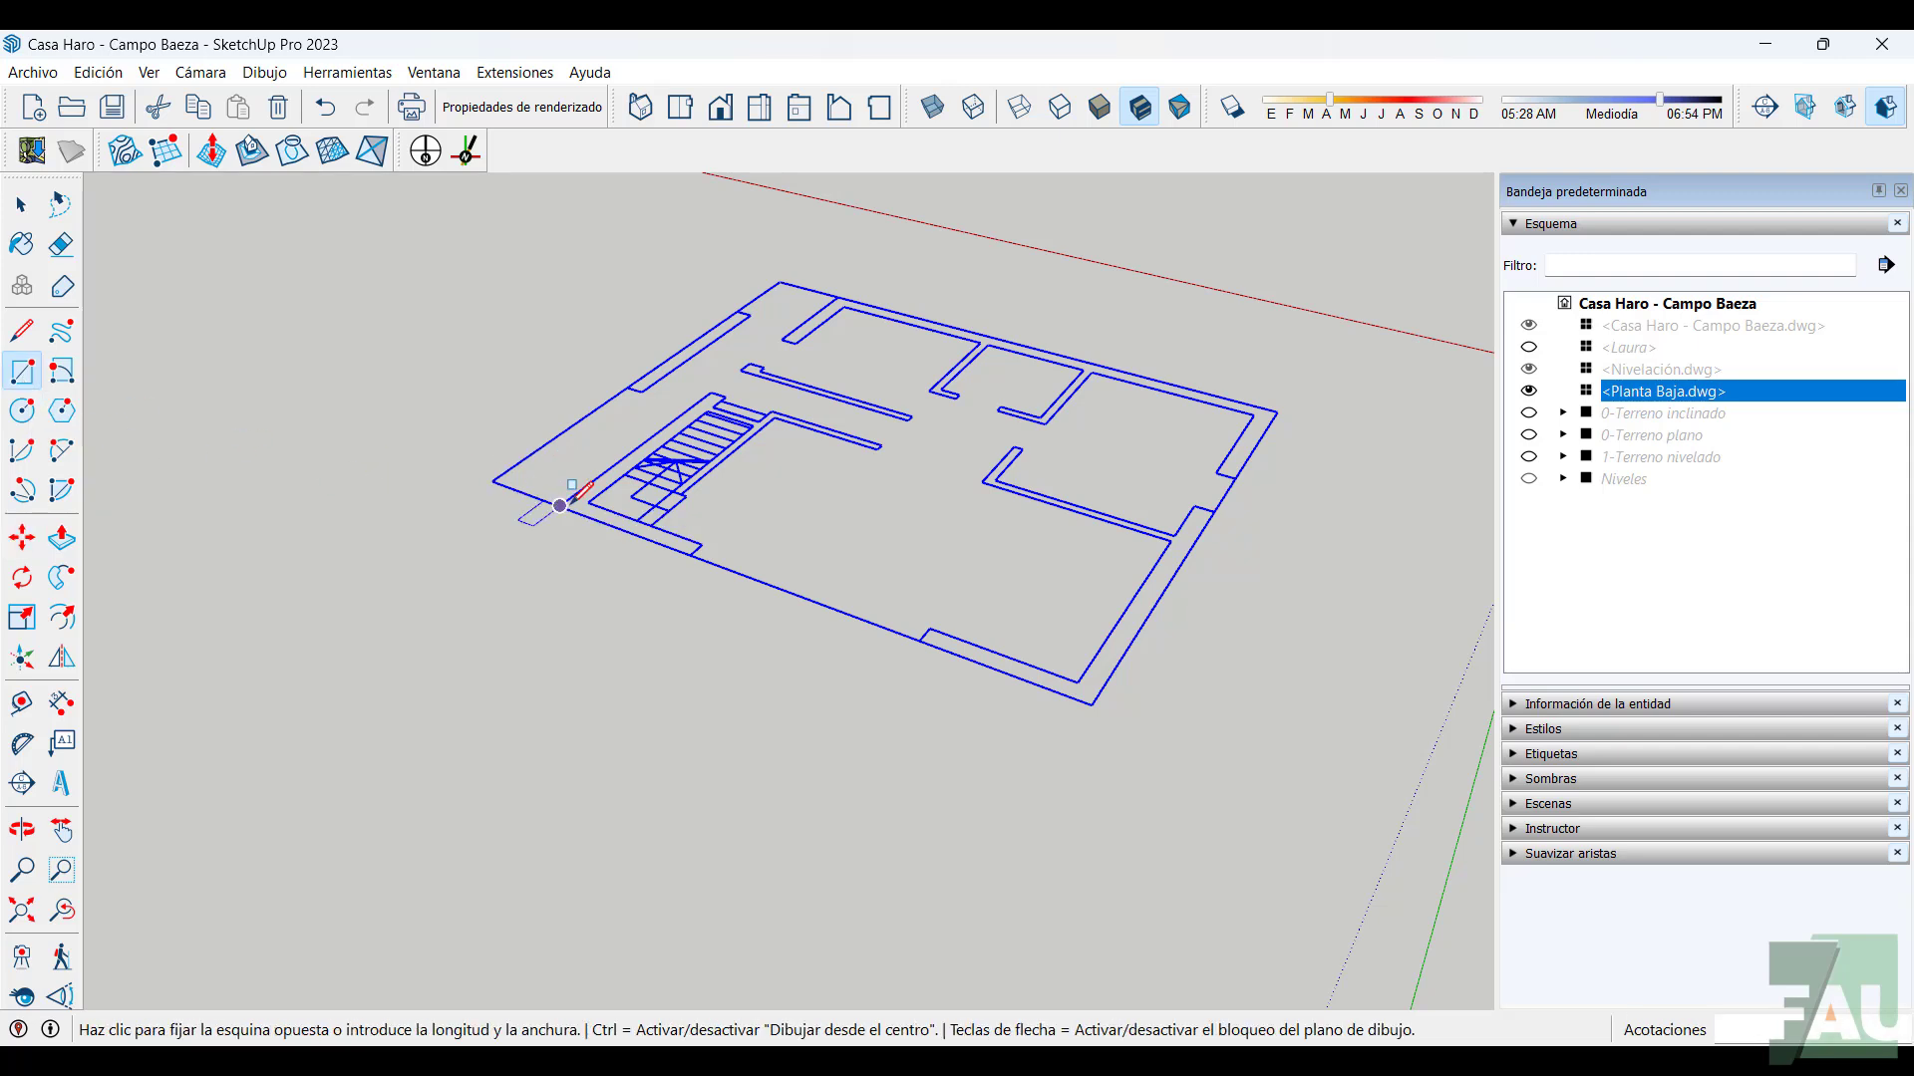
left_click(1278, 410)
right_click(1272, 319)
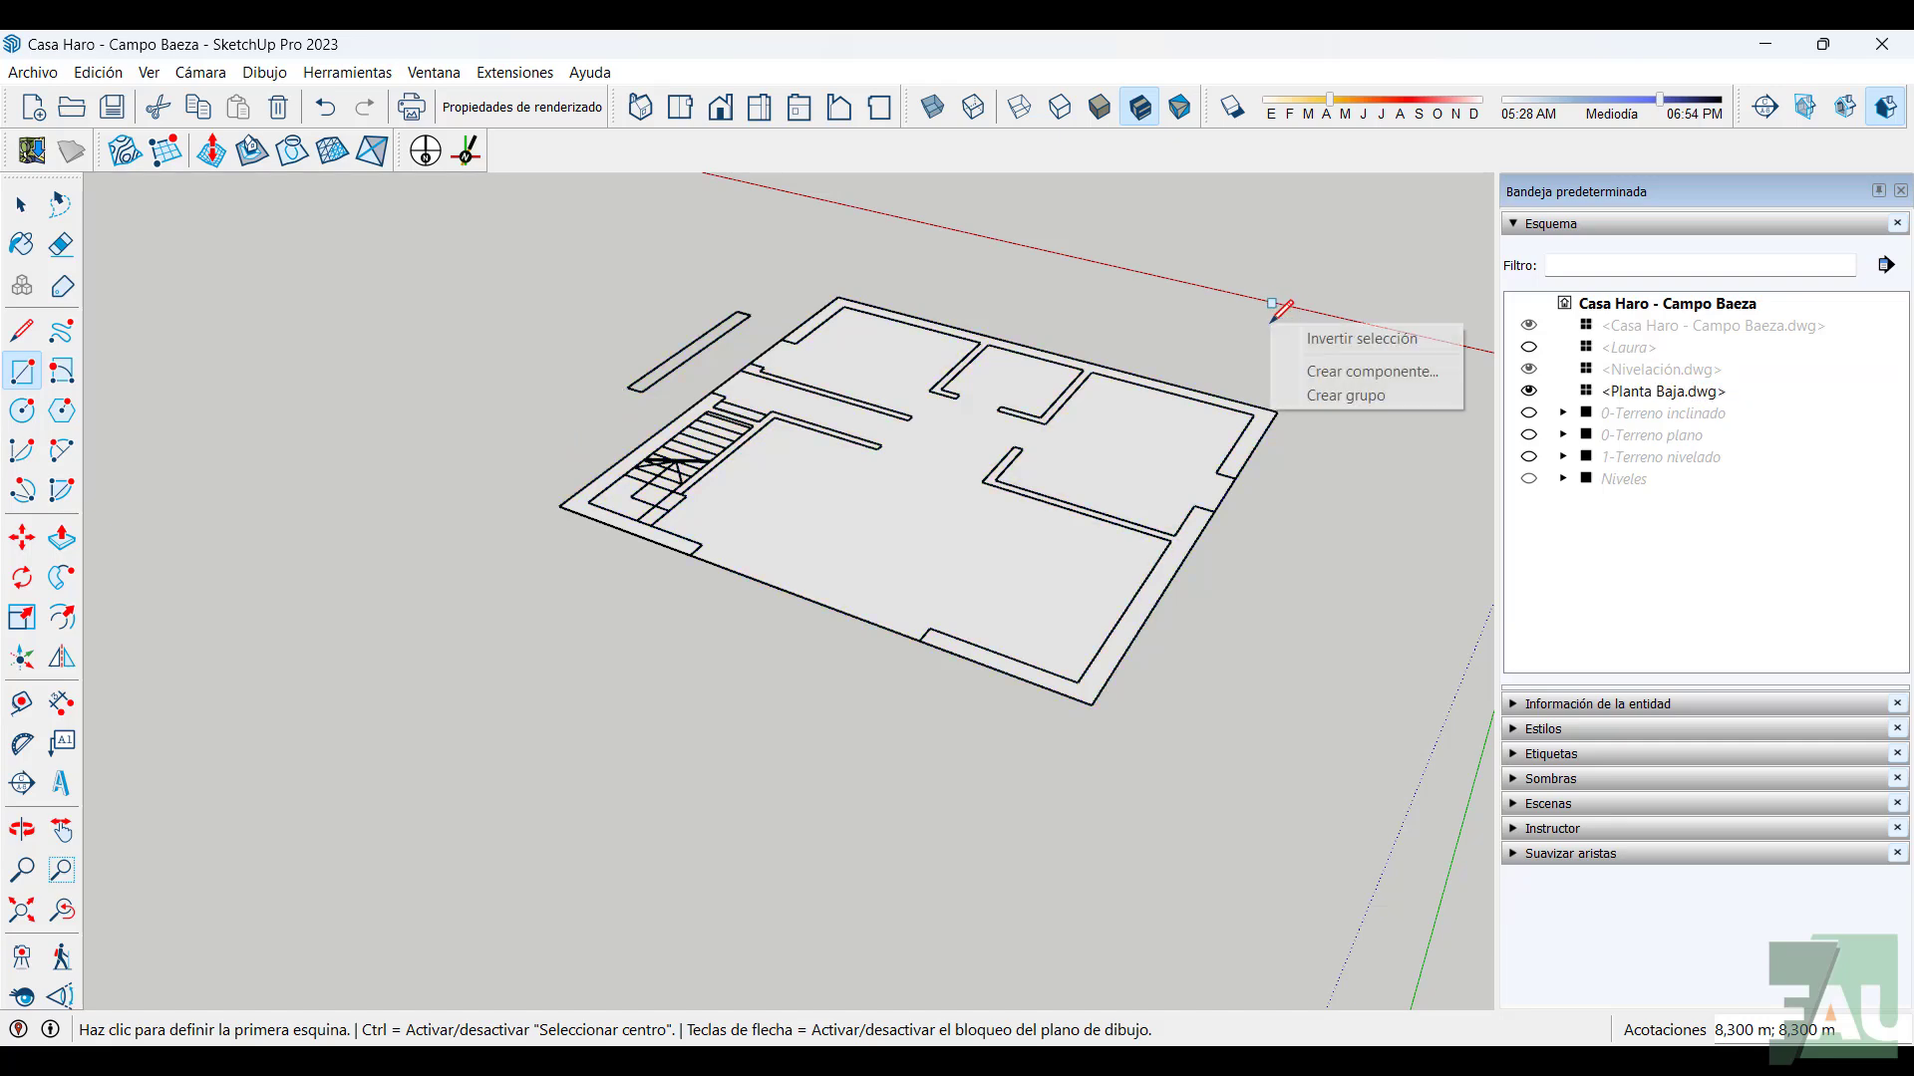
Group the floor rectangle's face together with its boundary edges
key("space")
left_click(925, 535)
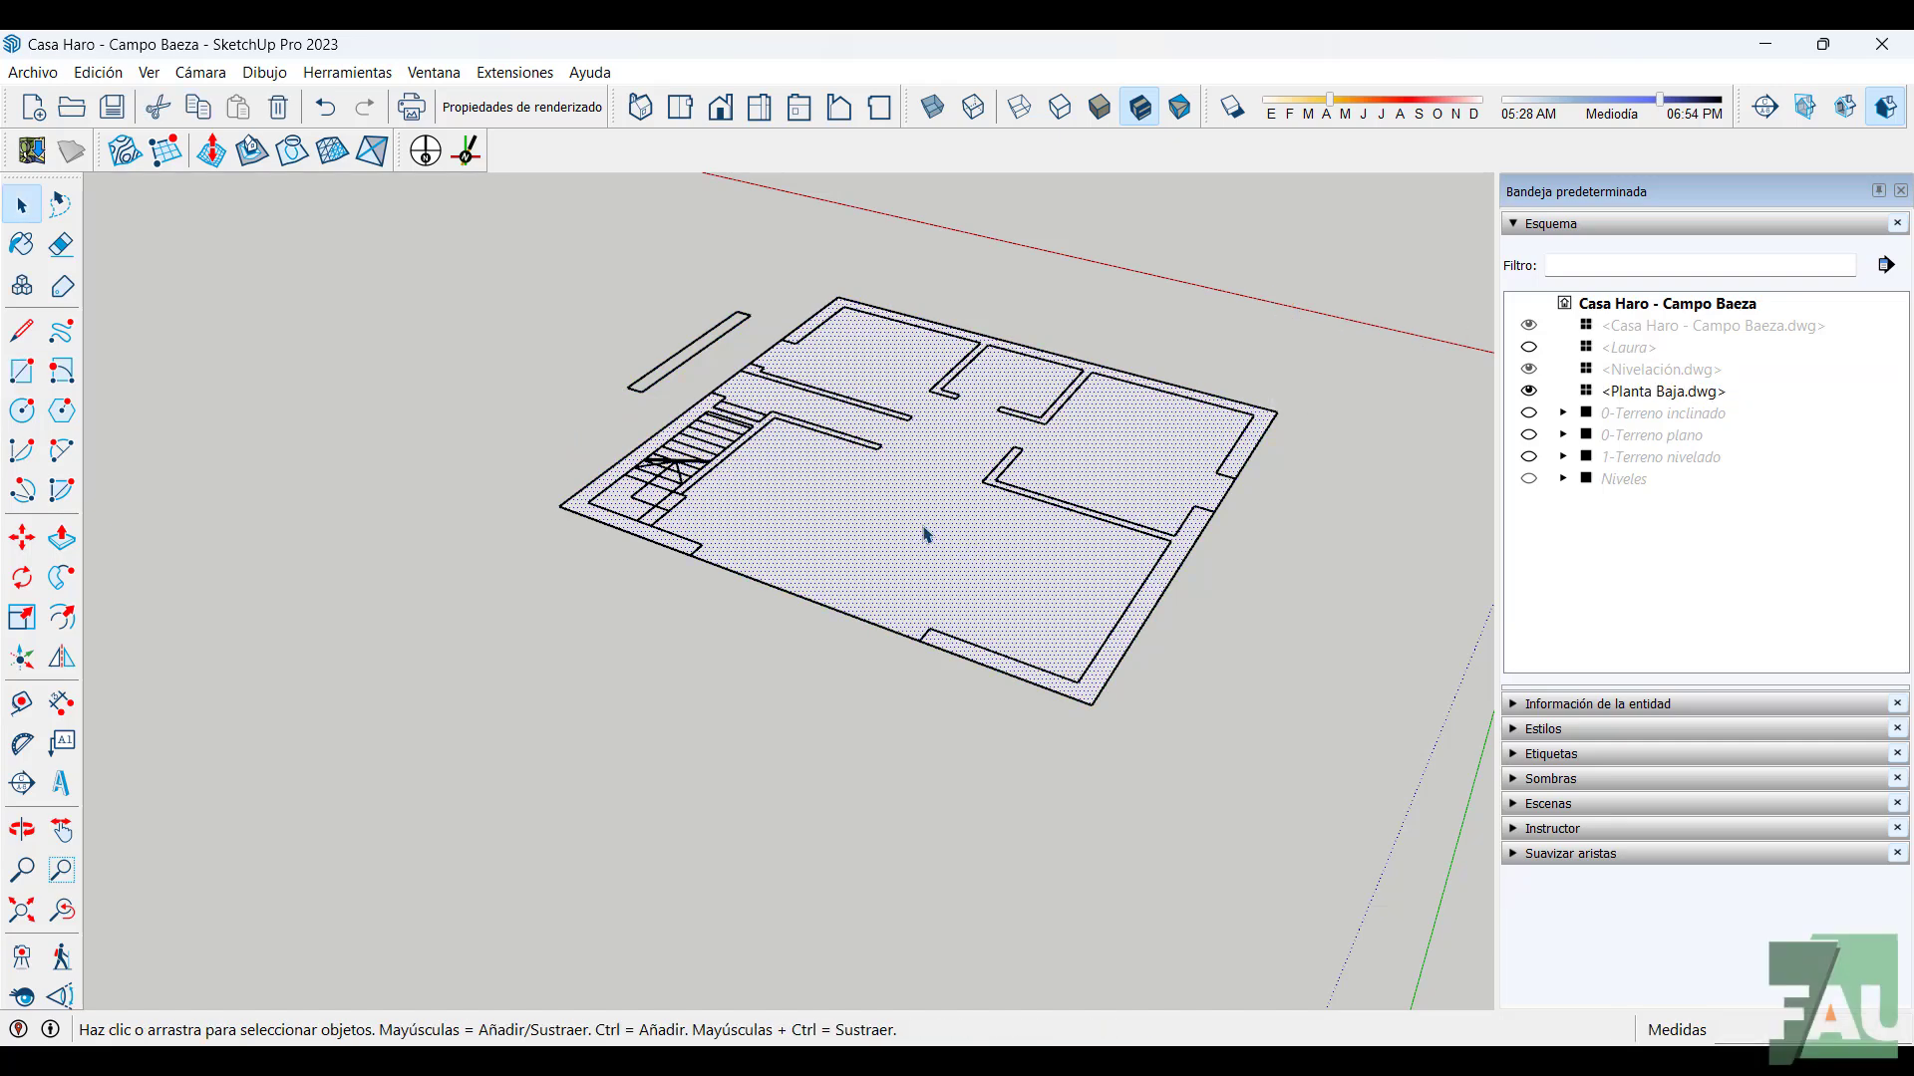
double_click(925, 536)
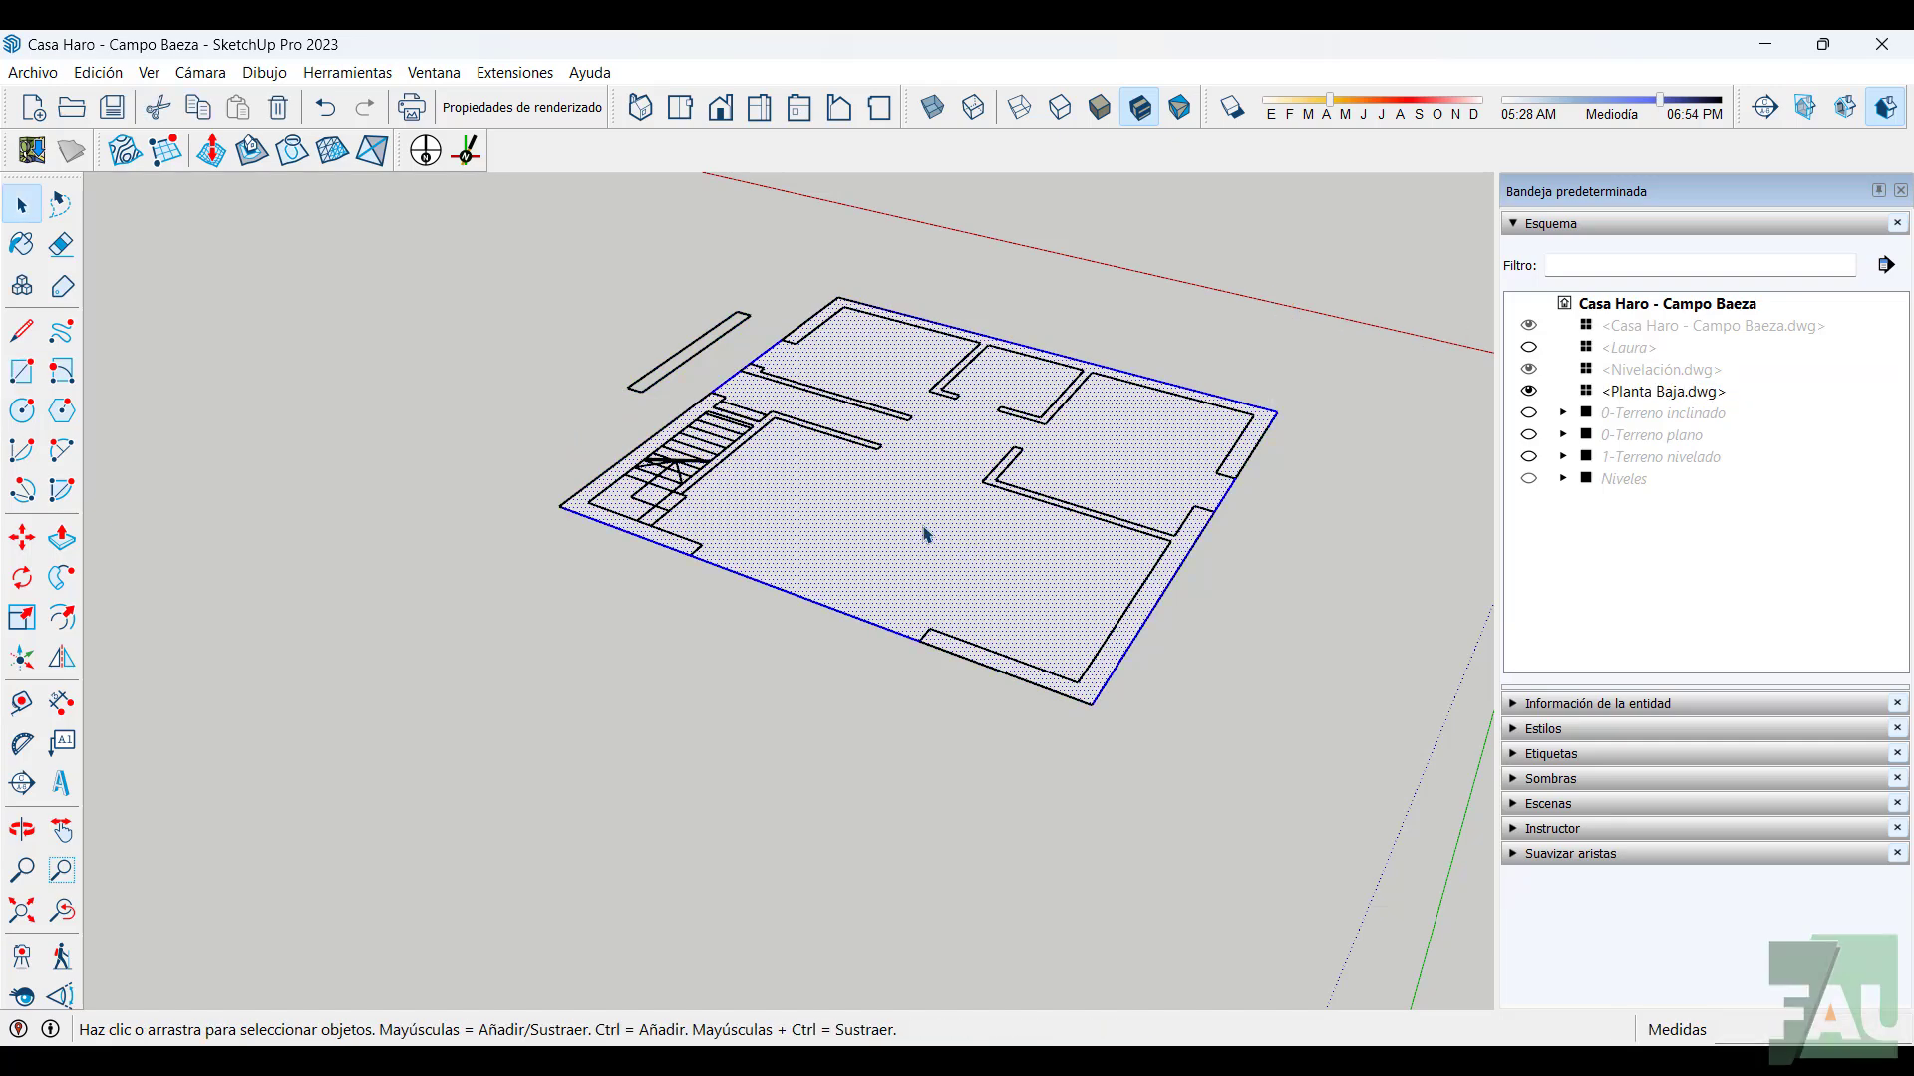
right_click(926, 535)
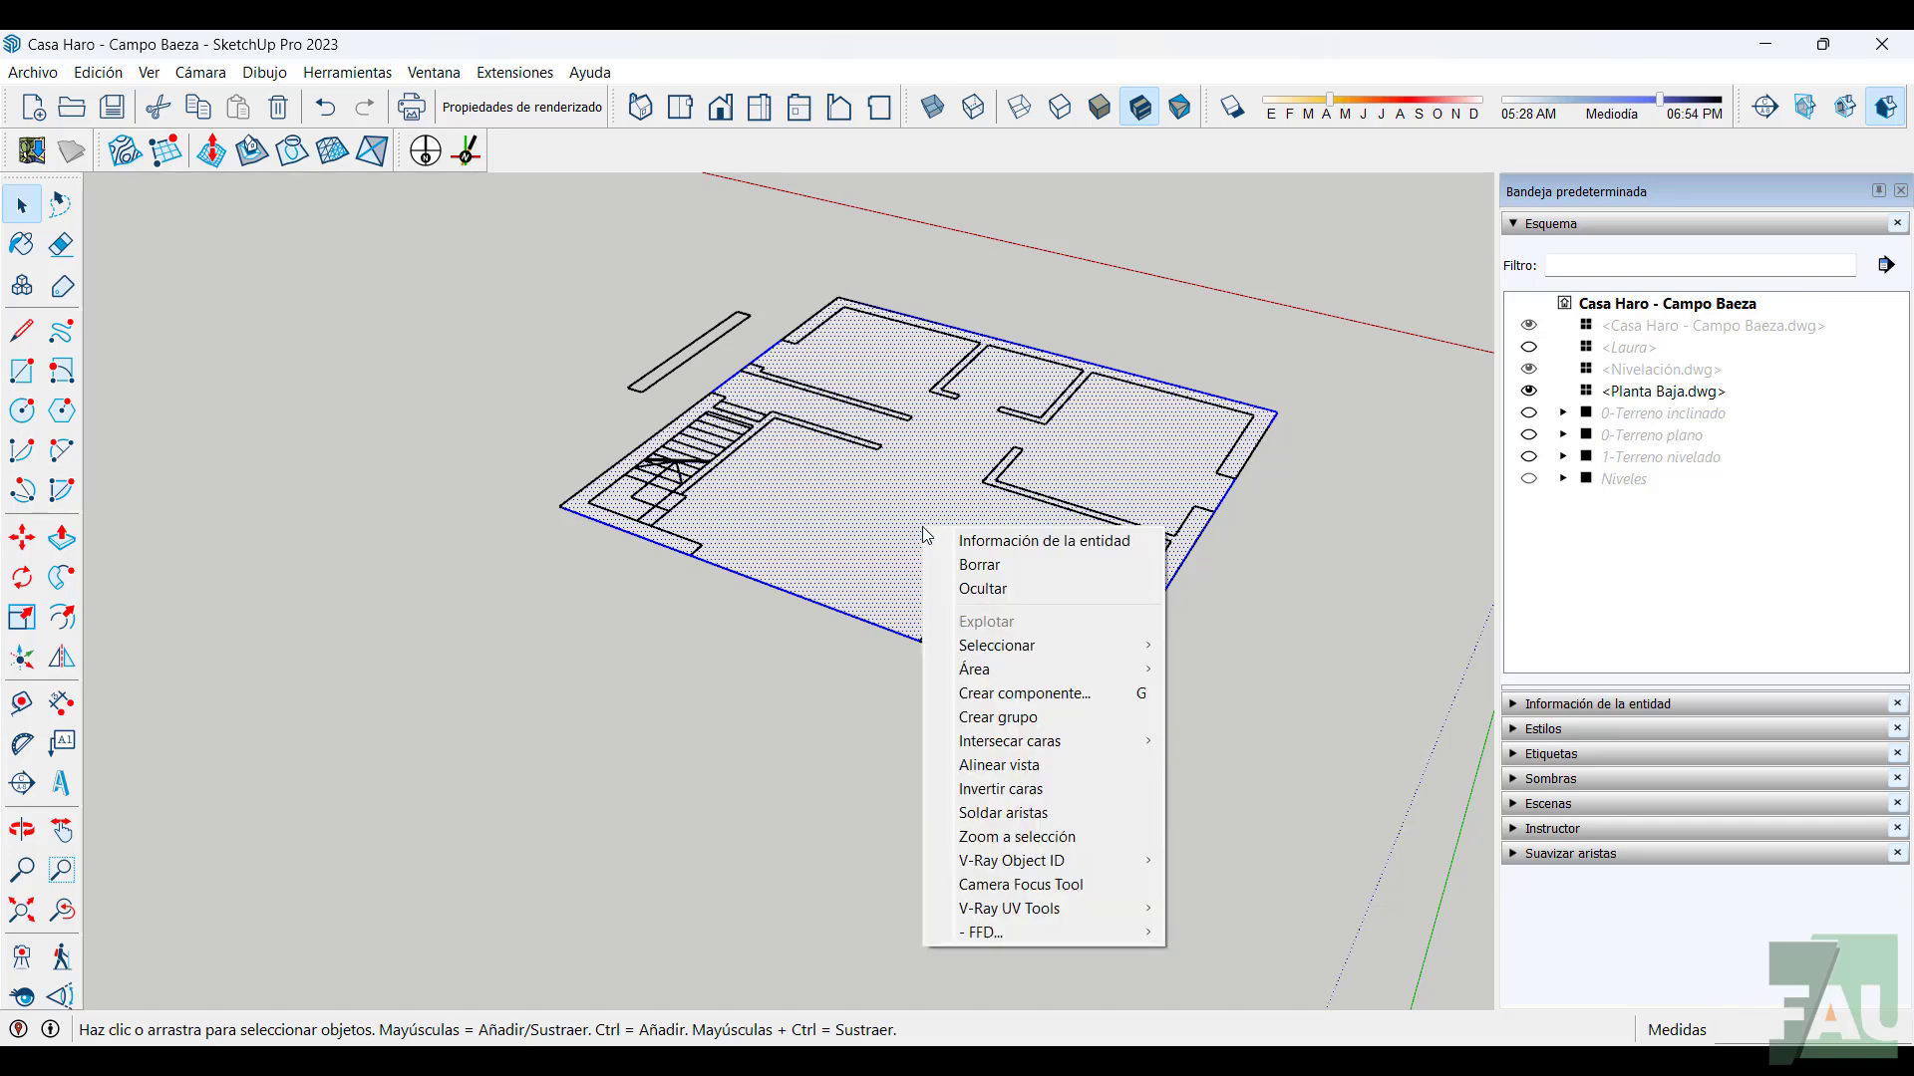
left_click(1028, 717)
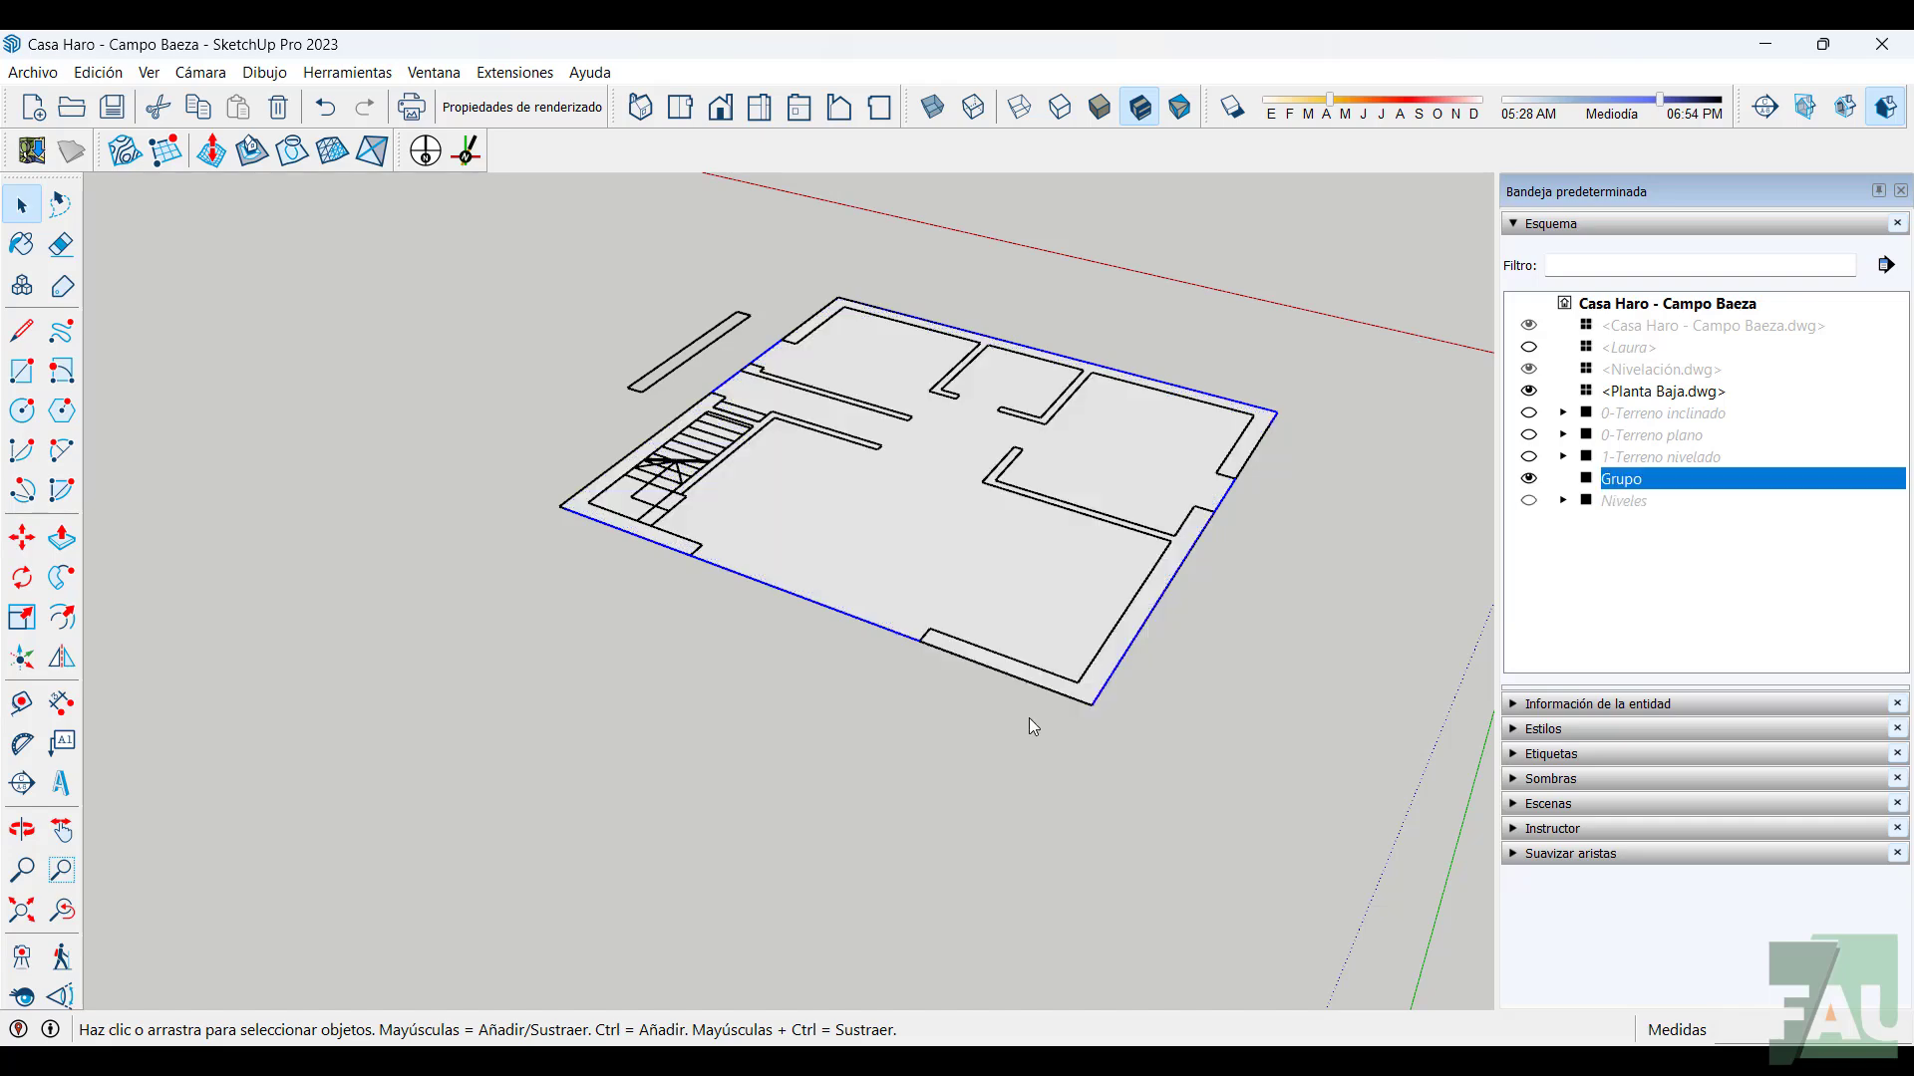
Rename the floor rectangle's group as 2.1-Piso PB
right_click(1634, 486)
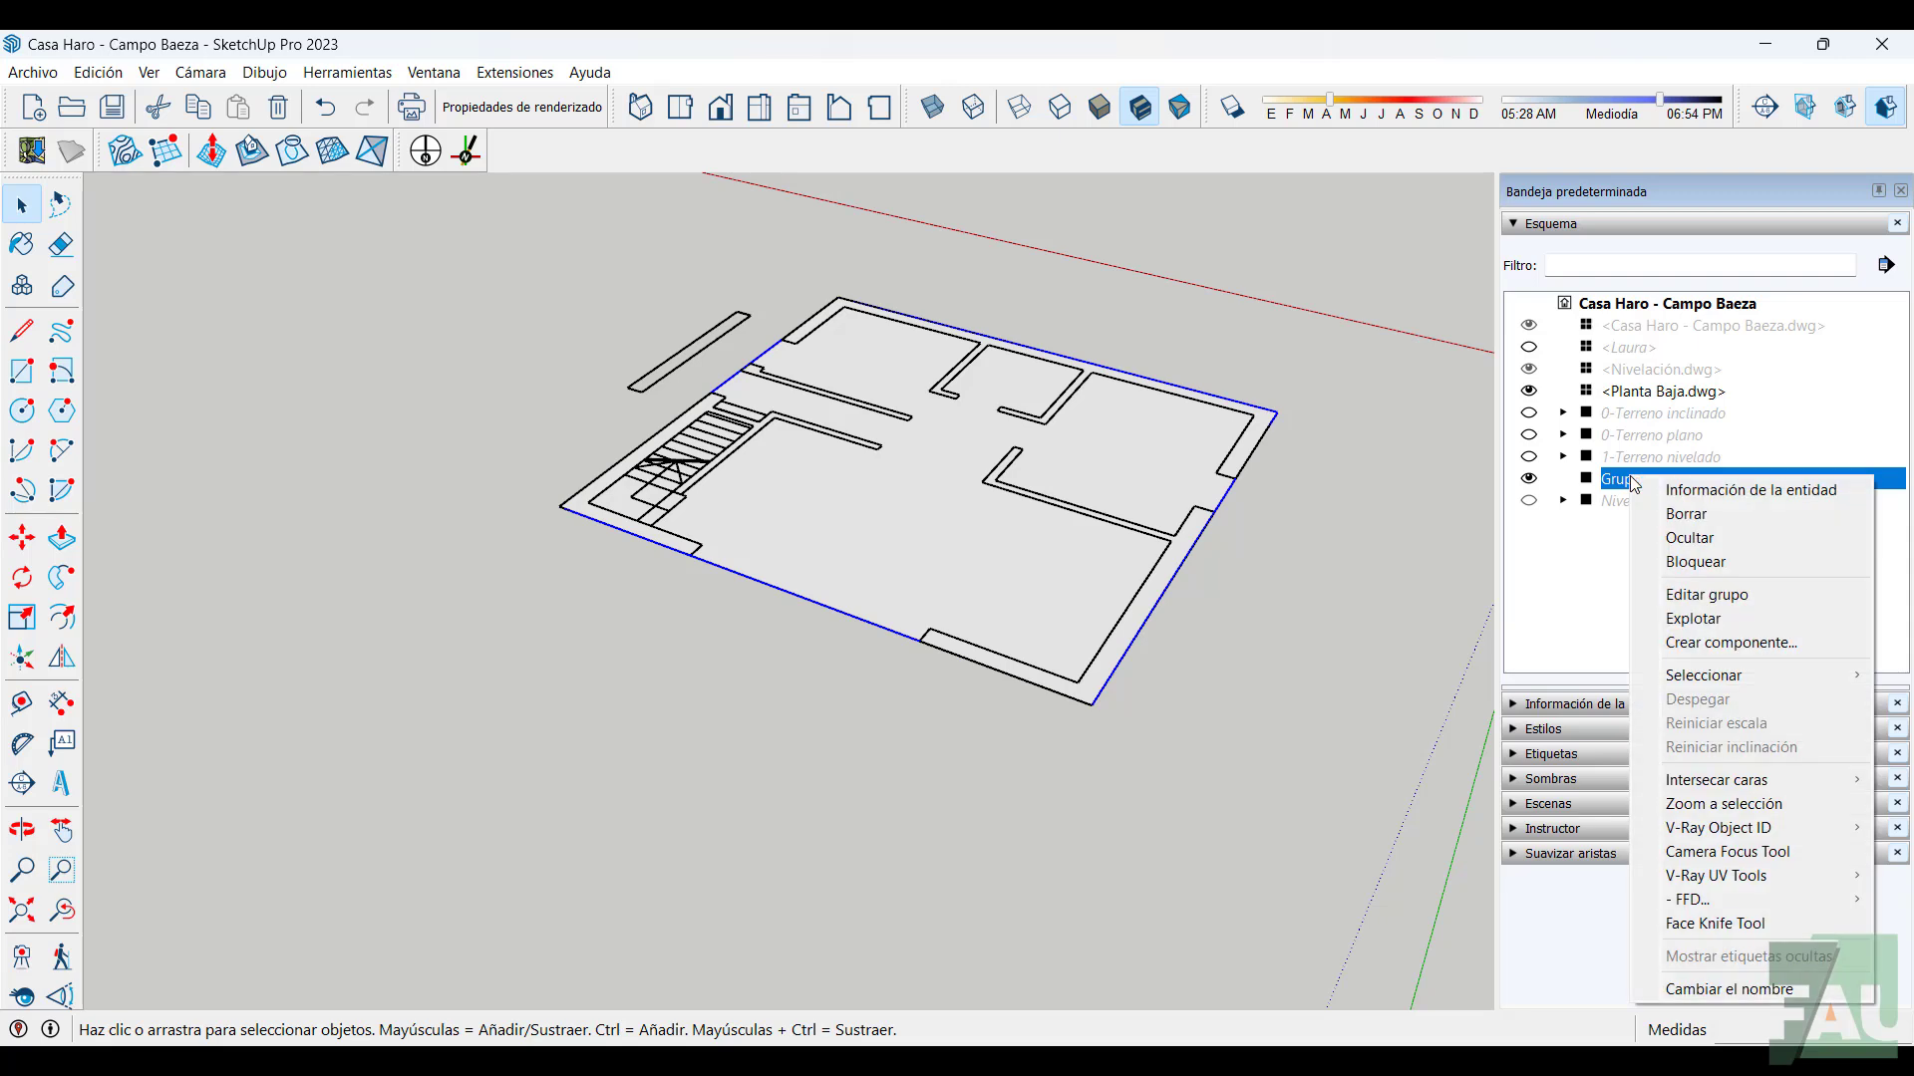
left_click(1713, 990)
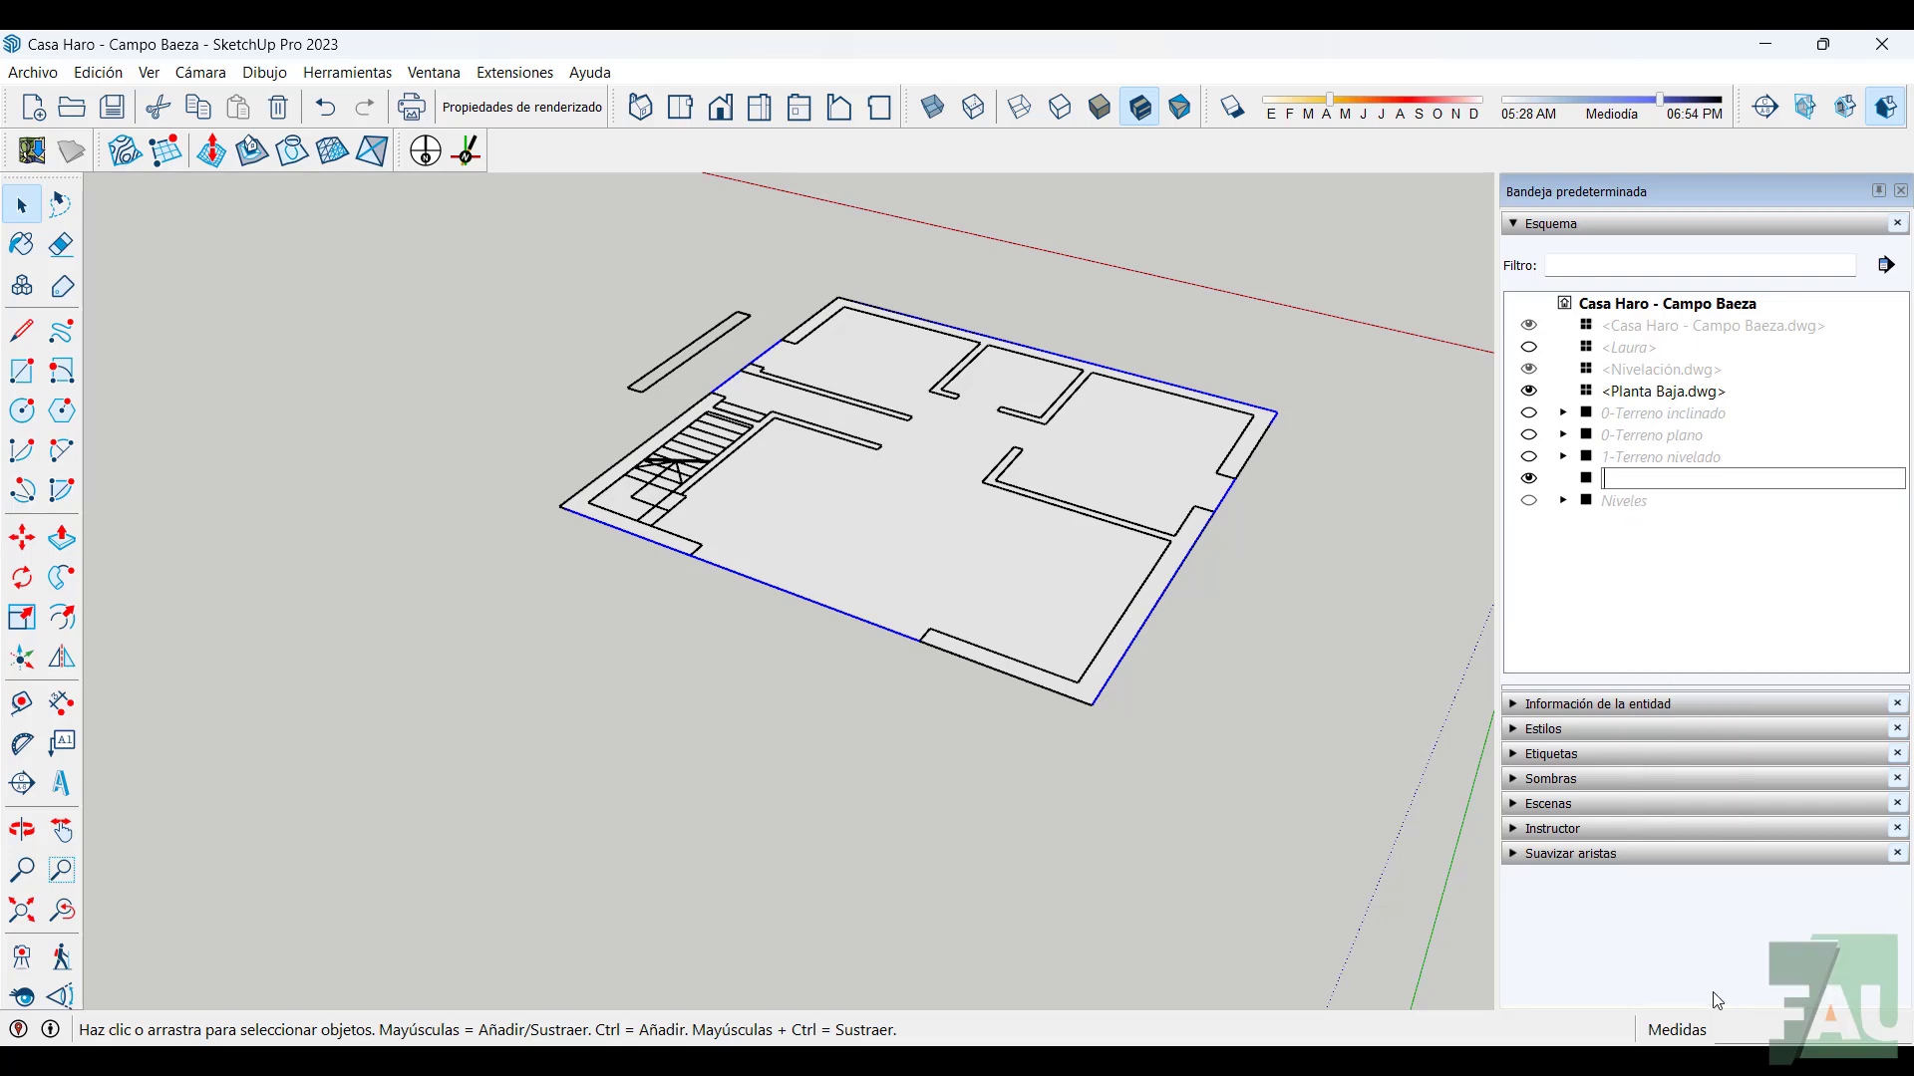
type("2.1-Piso PB")
key("Return")
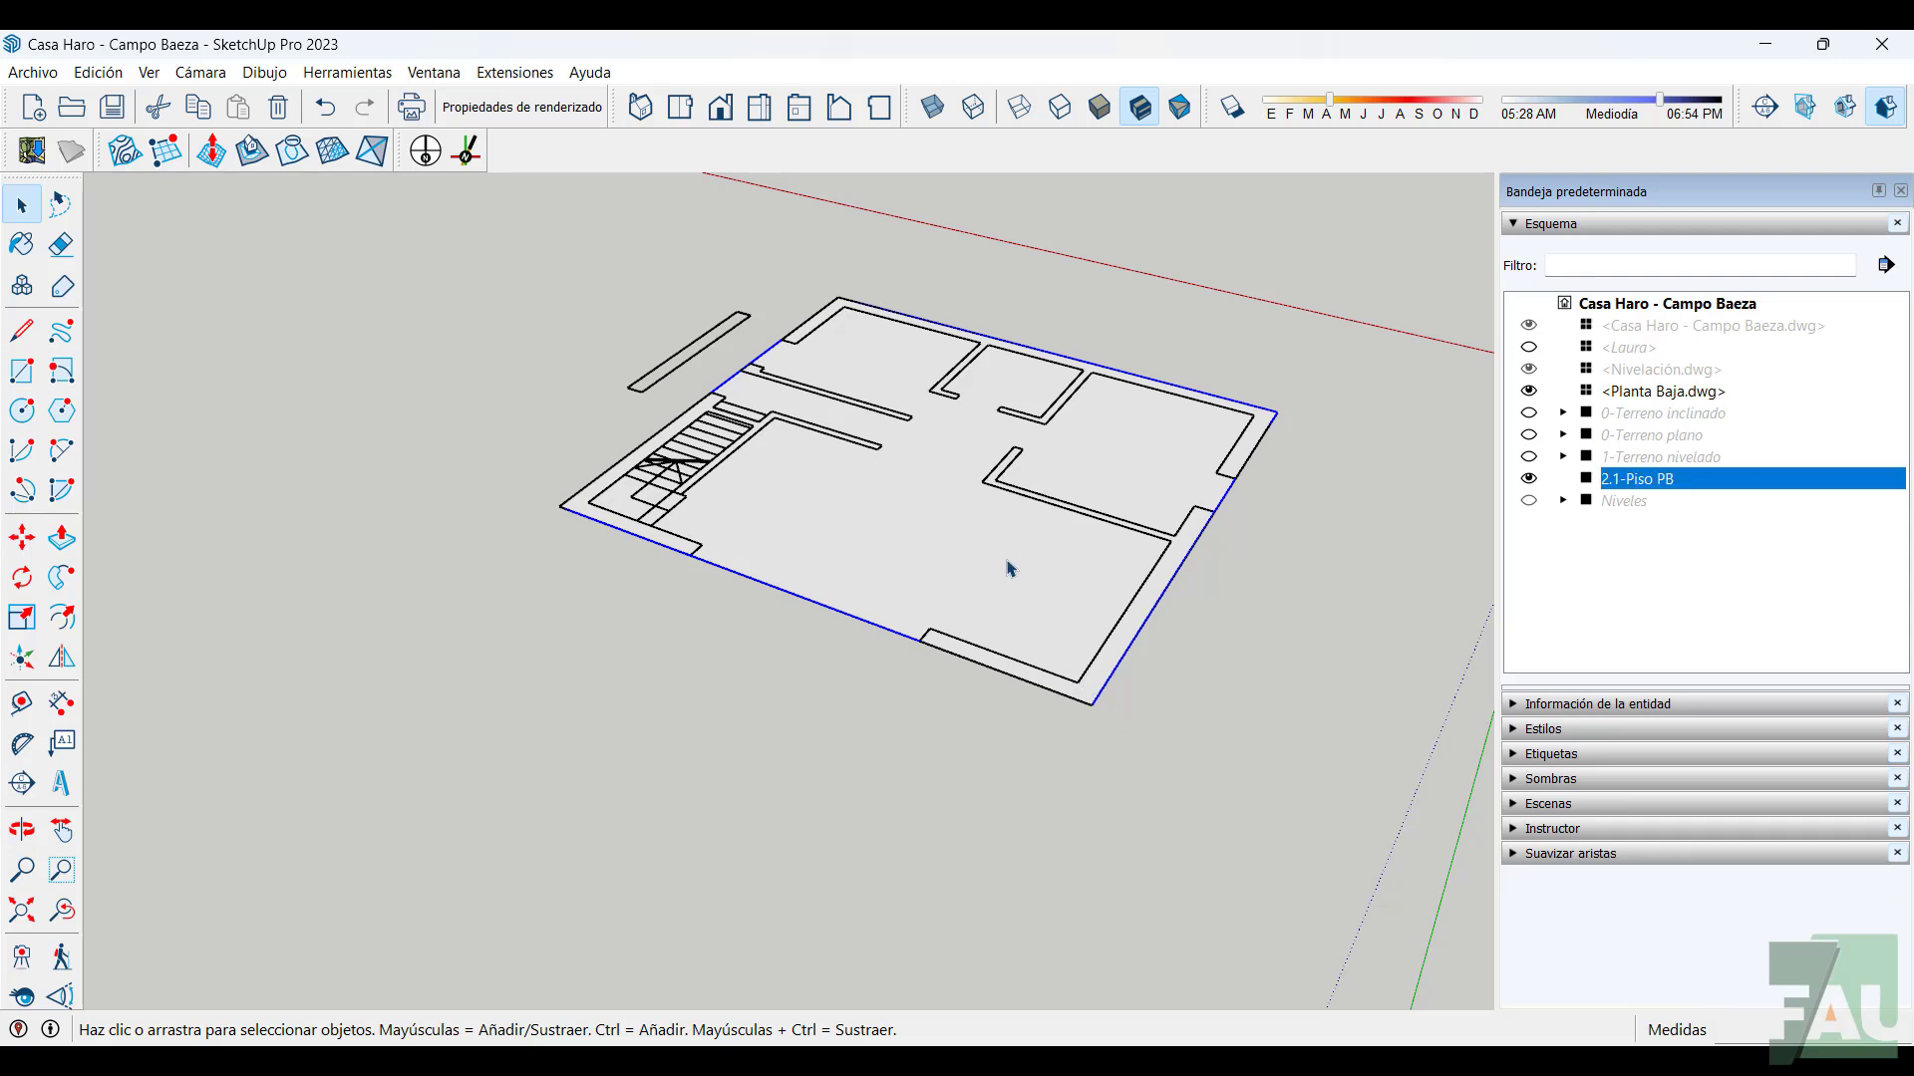
Inside the 2.1-Piso PB group, extrude the floor face 0.05 m upward with Push/Pull and close the group
double_click(946, 576)
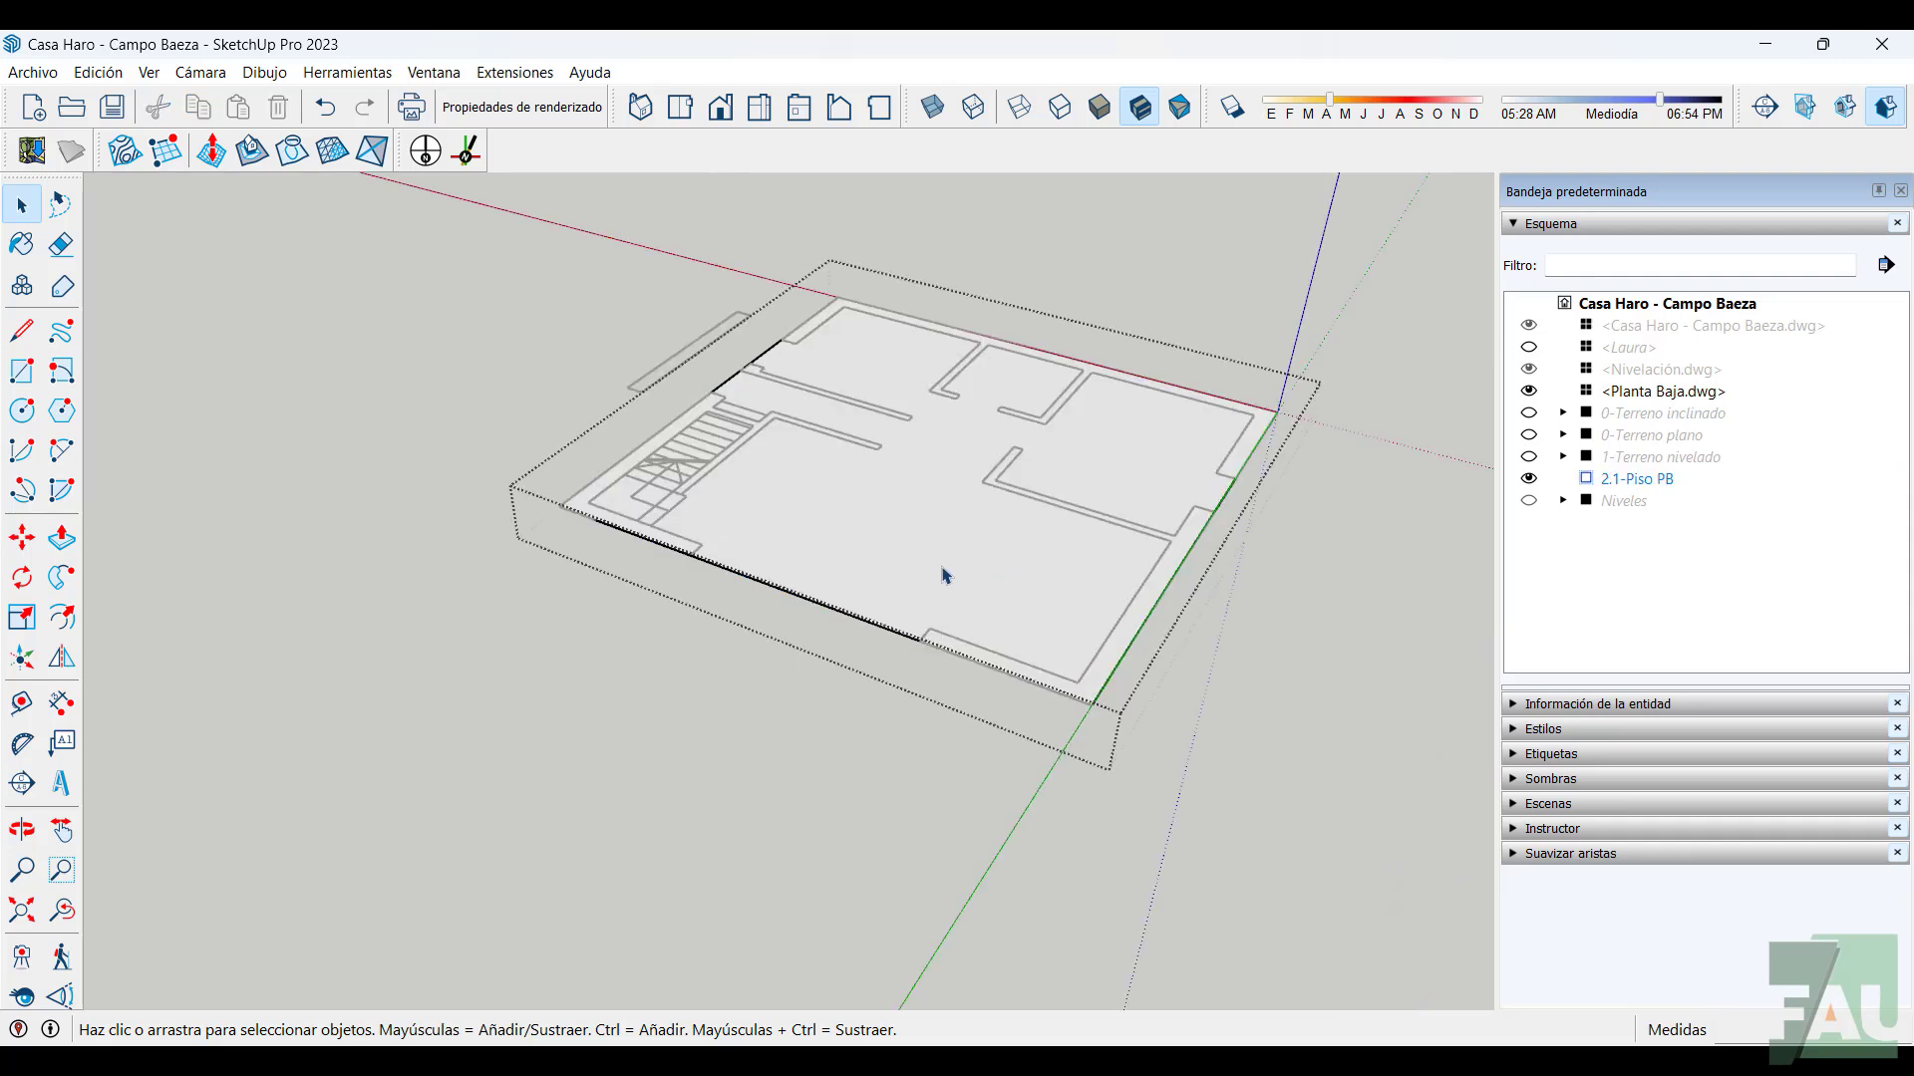
scroll(949, 554, "up", 3)
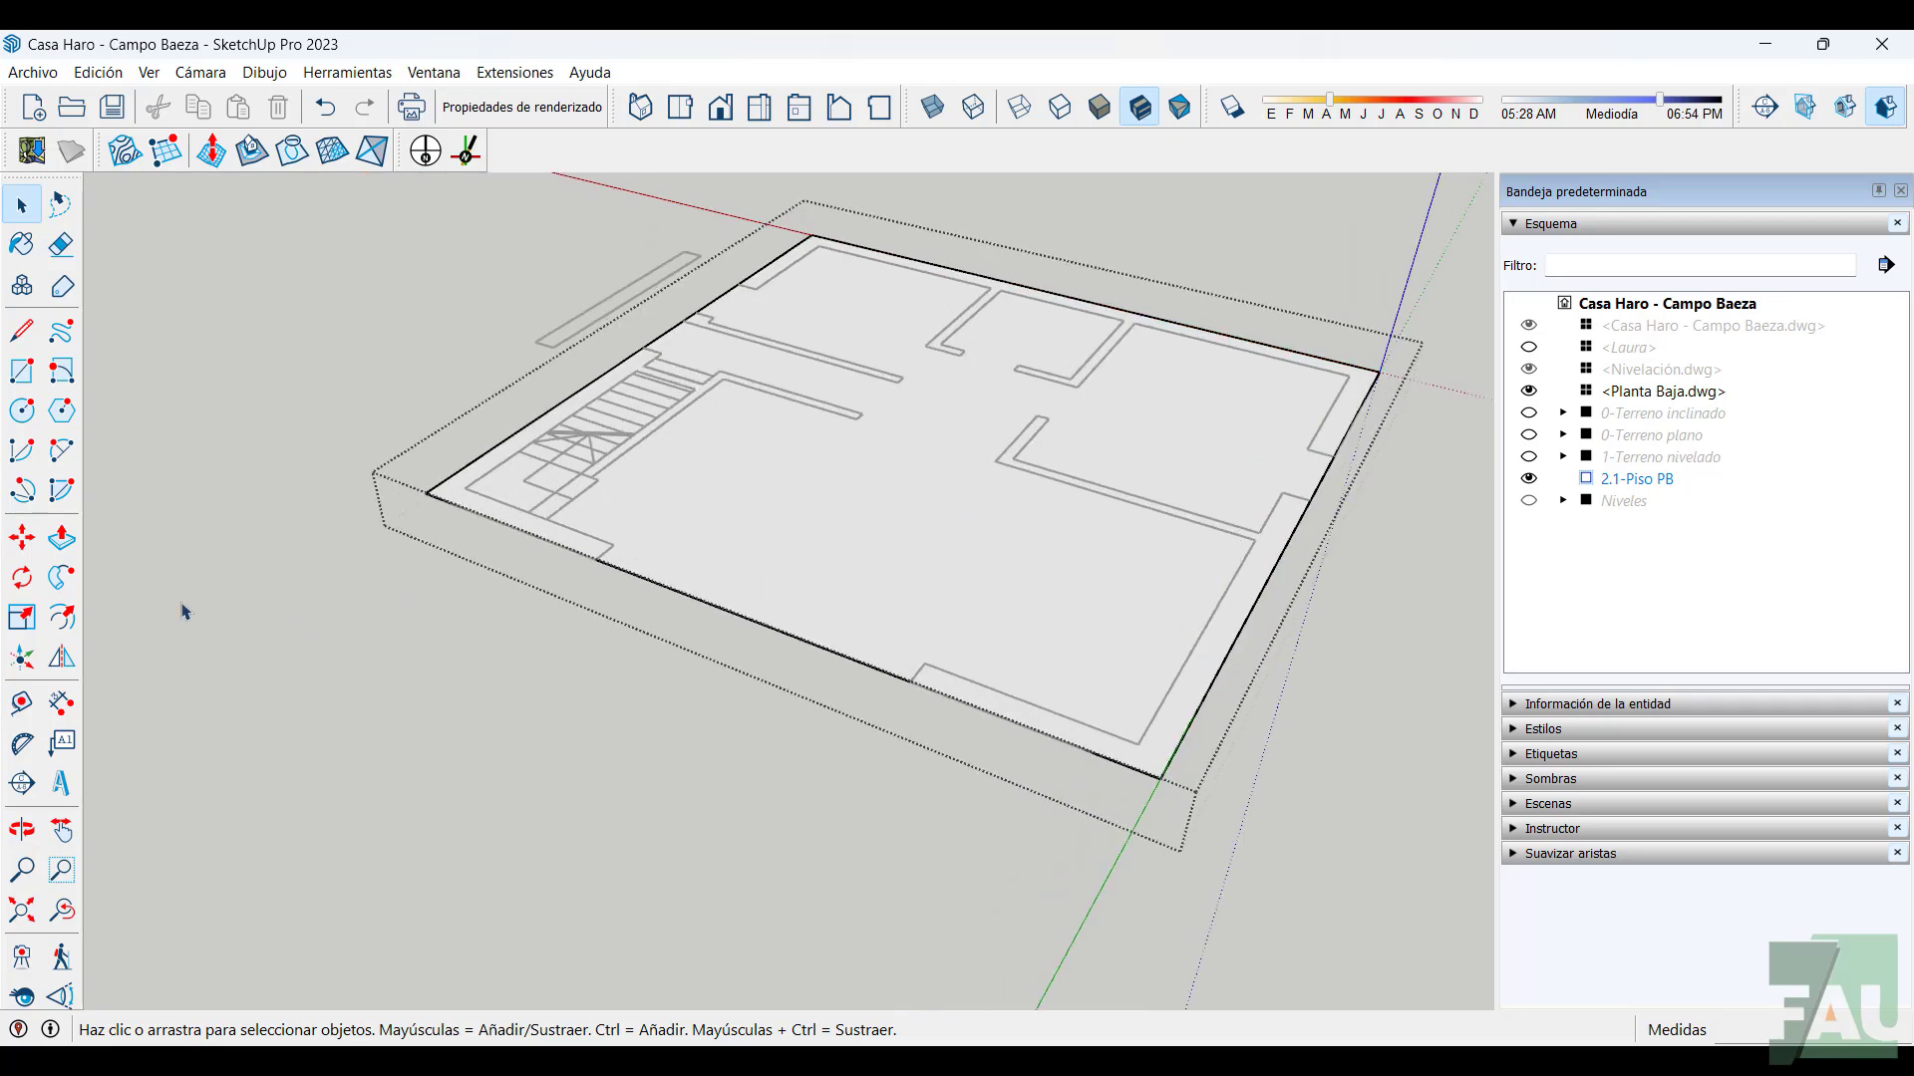
left_click(65, 543)
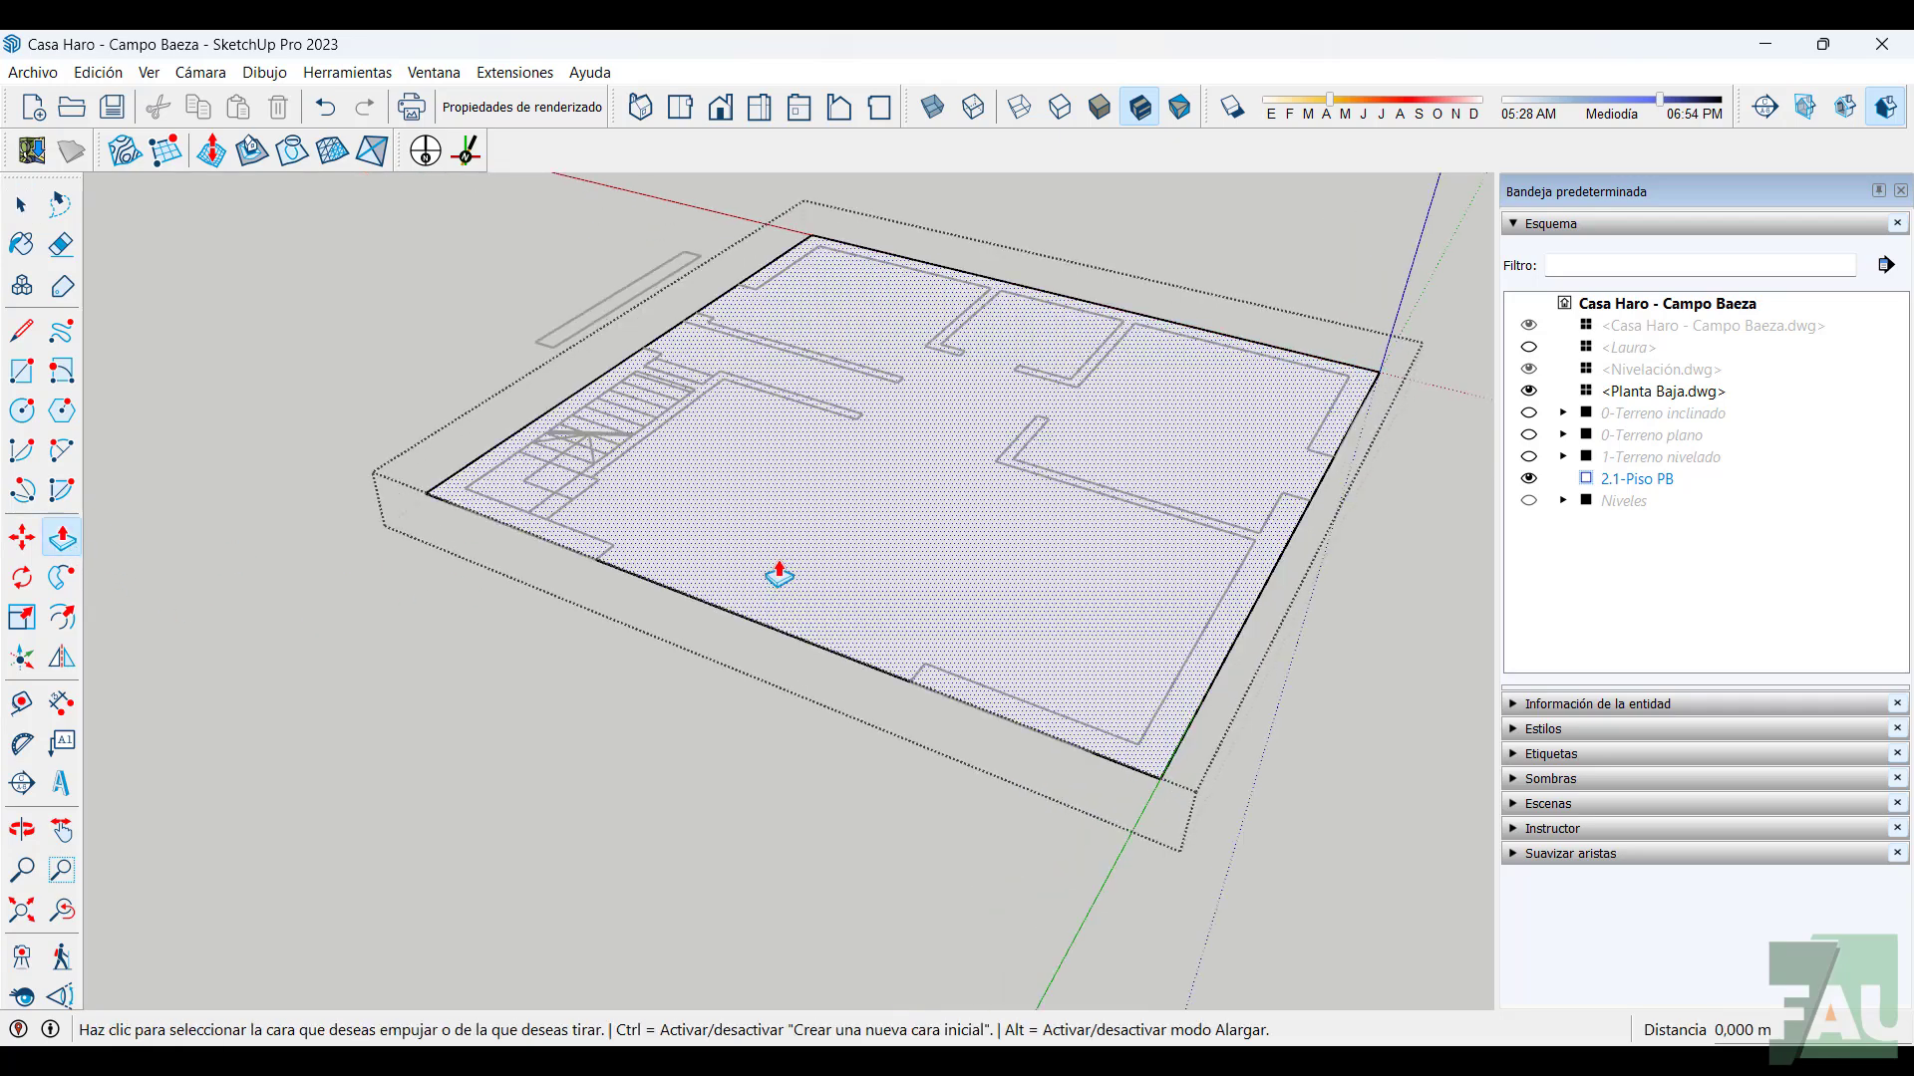
left_click(867, 573)
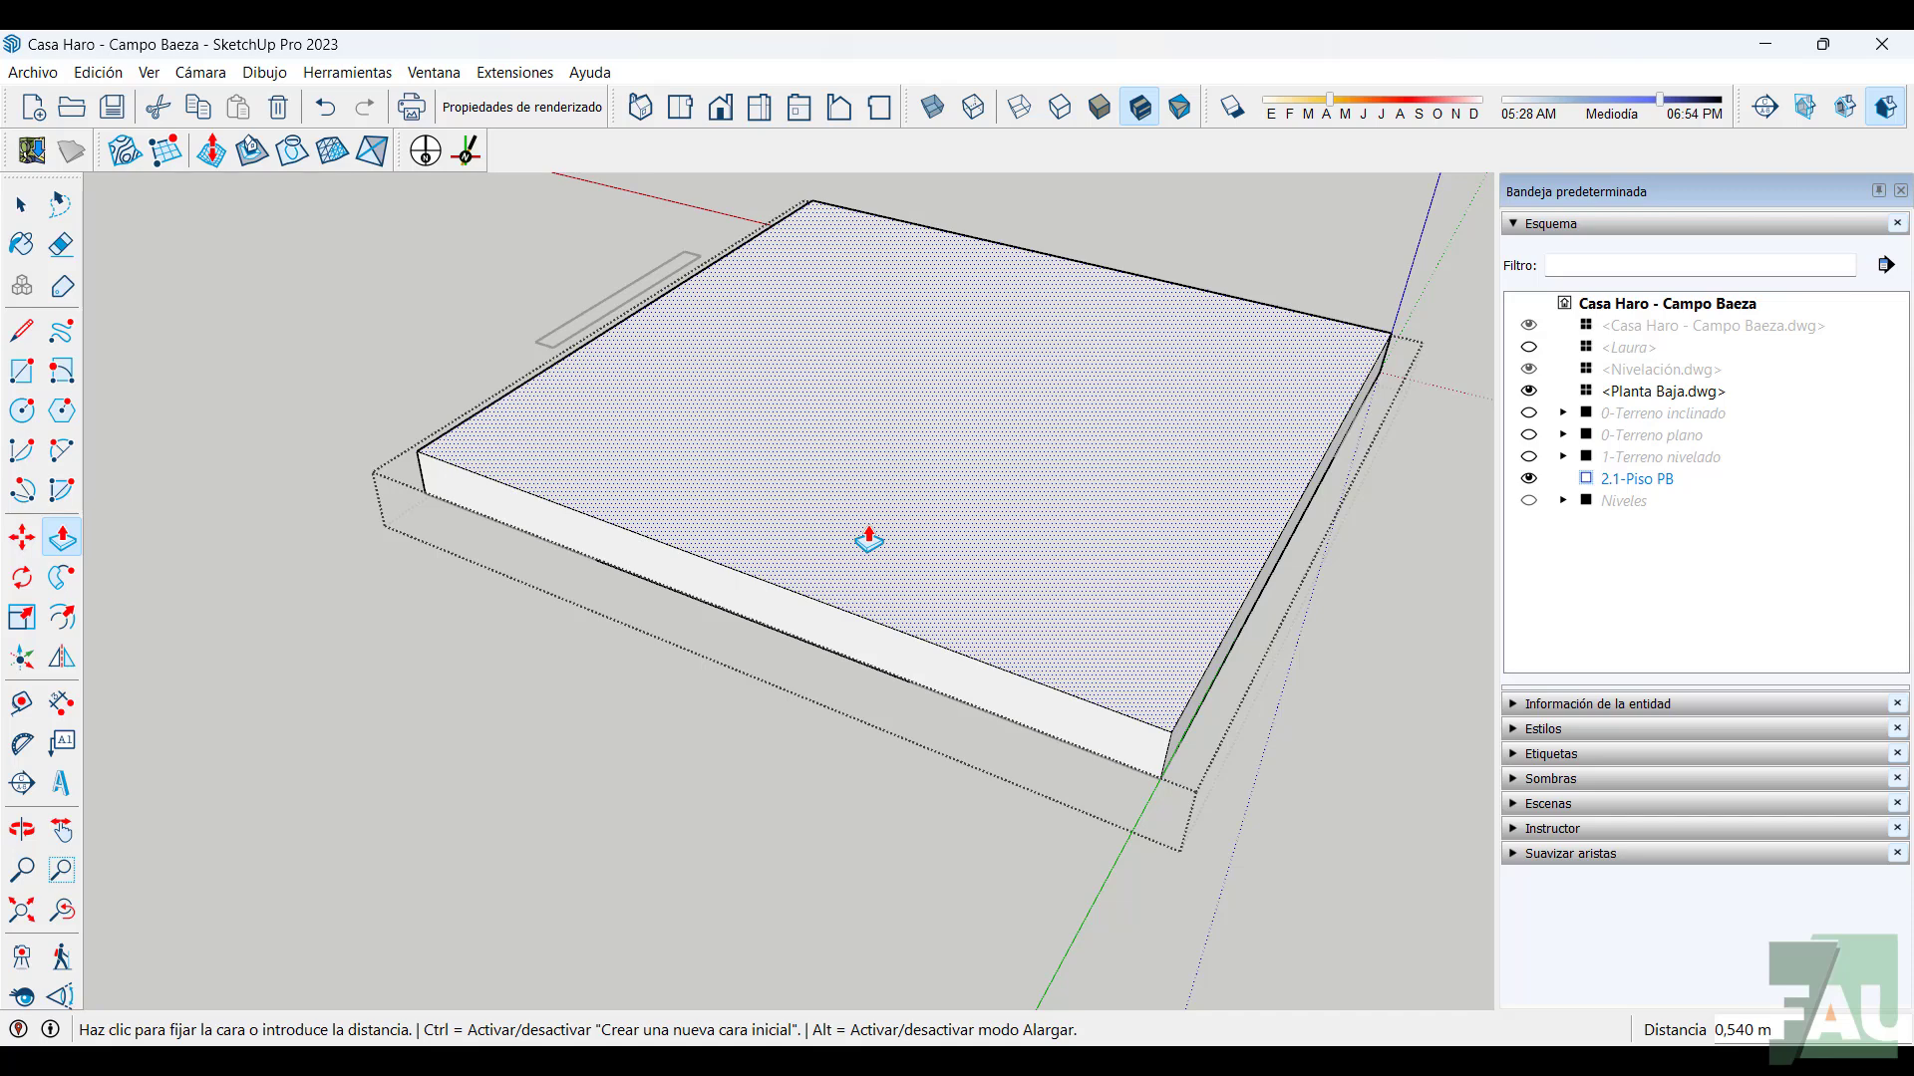
type("0,05")
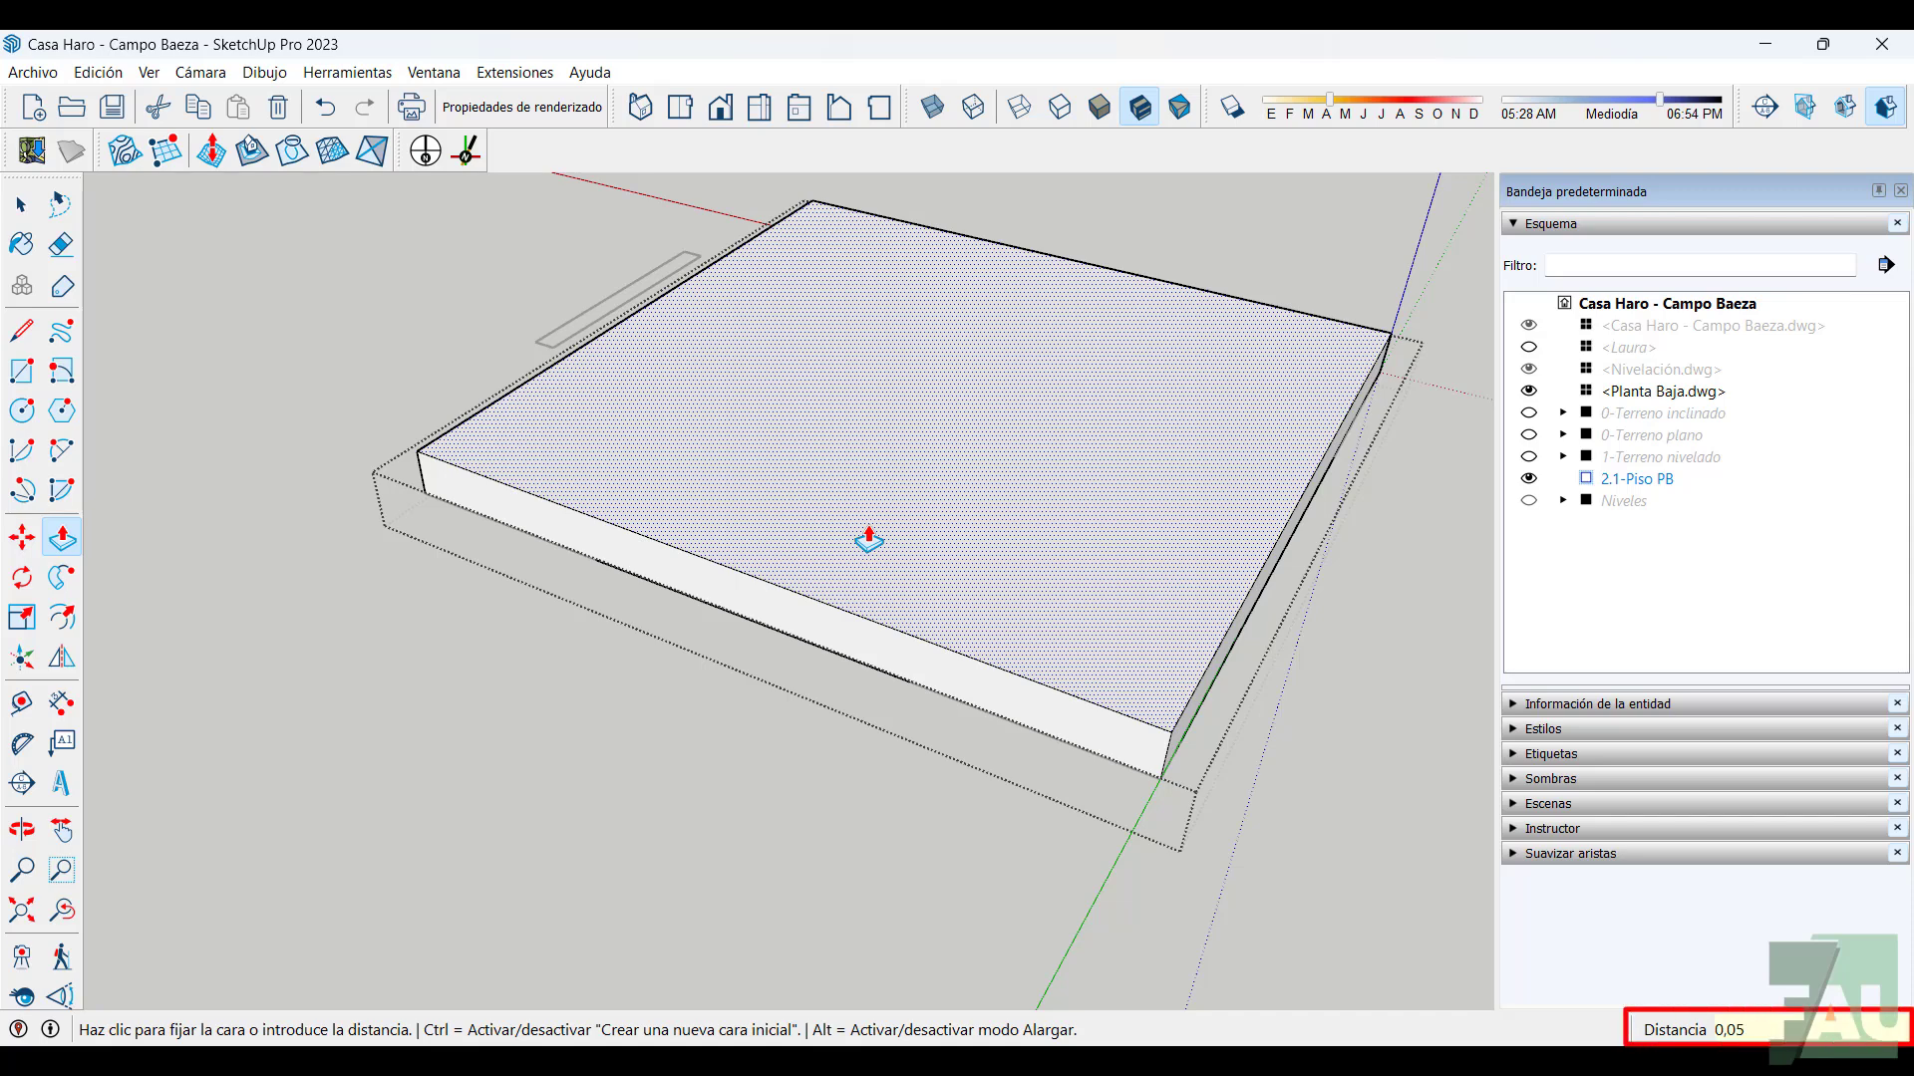
key("Return")
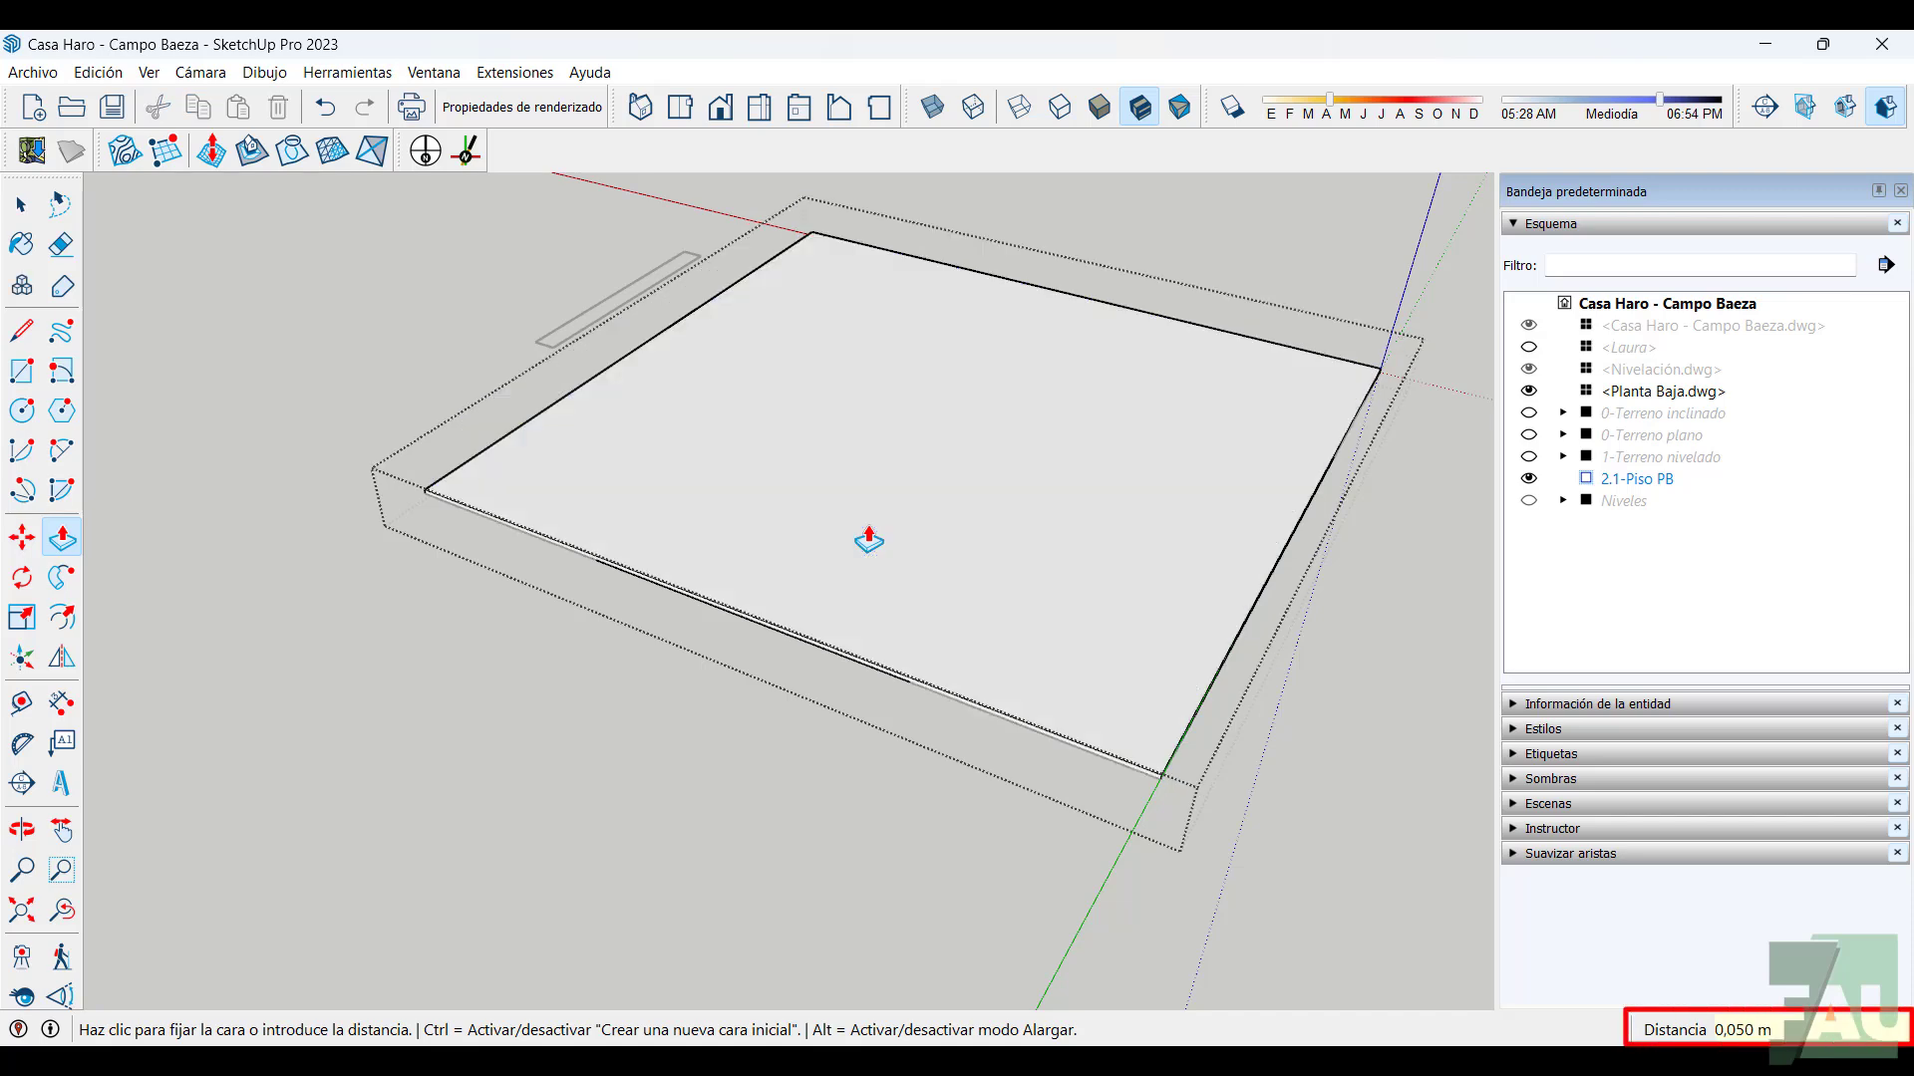
right_click(357, 420)
left_click(418, 414)
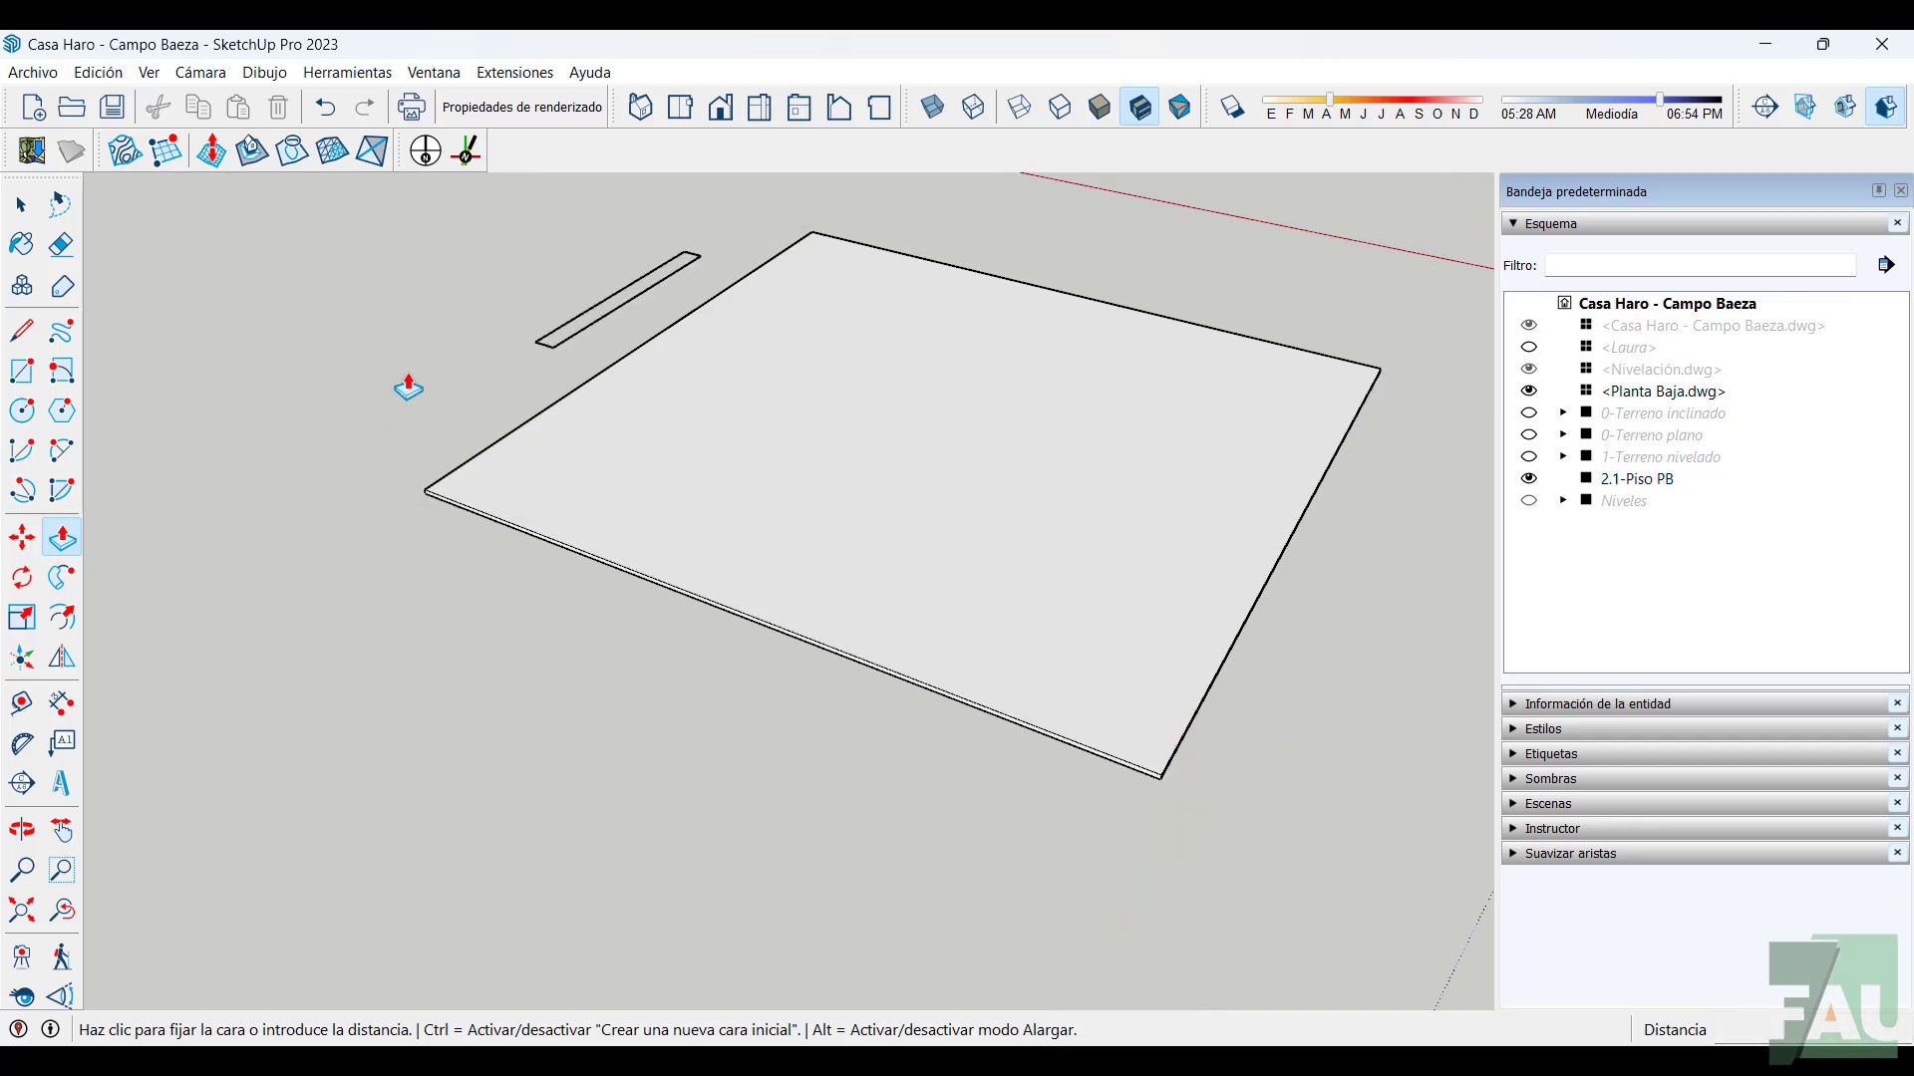
right_click(409, 375)
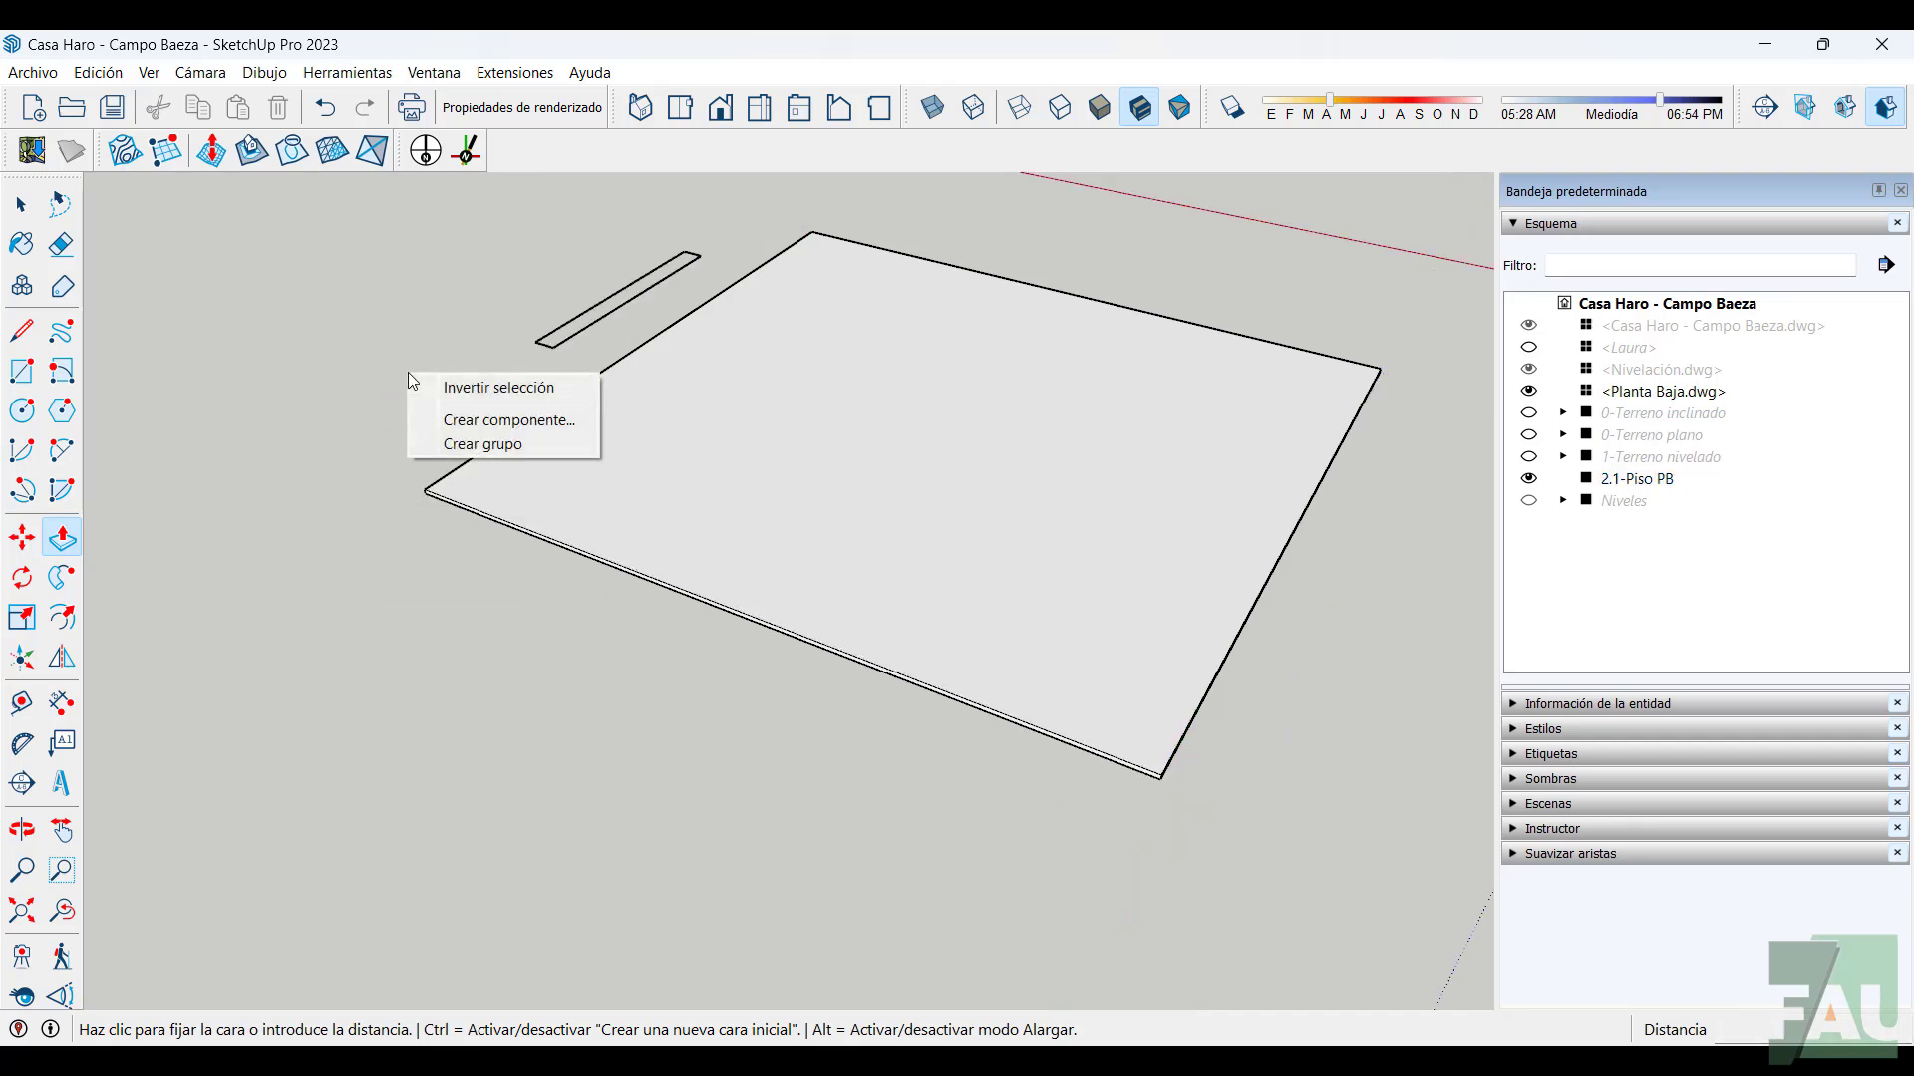
left_click(21, 204)
Move the Planta Baja.dwg plan vertically from the slab's bottom corner to the top corner directly above it
middle_click_drag(694, 746, 643, 753)
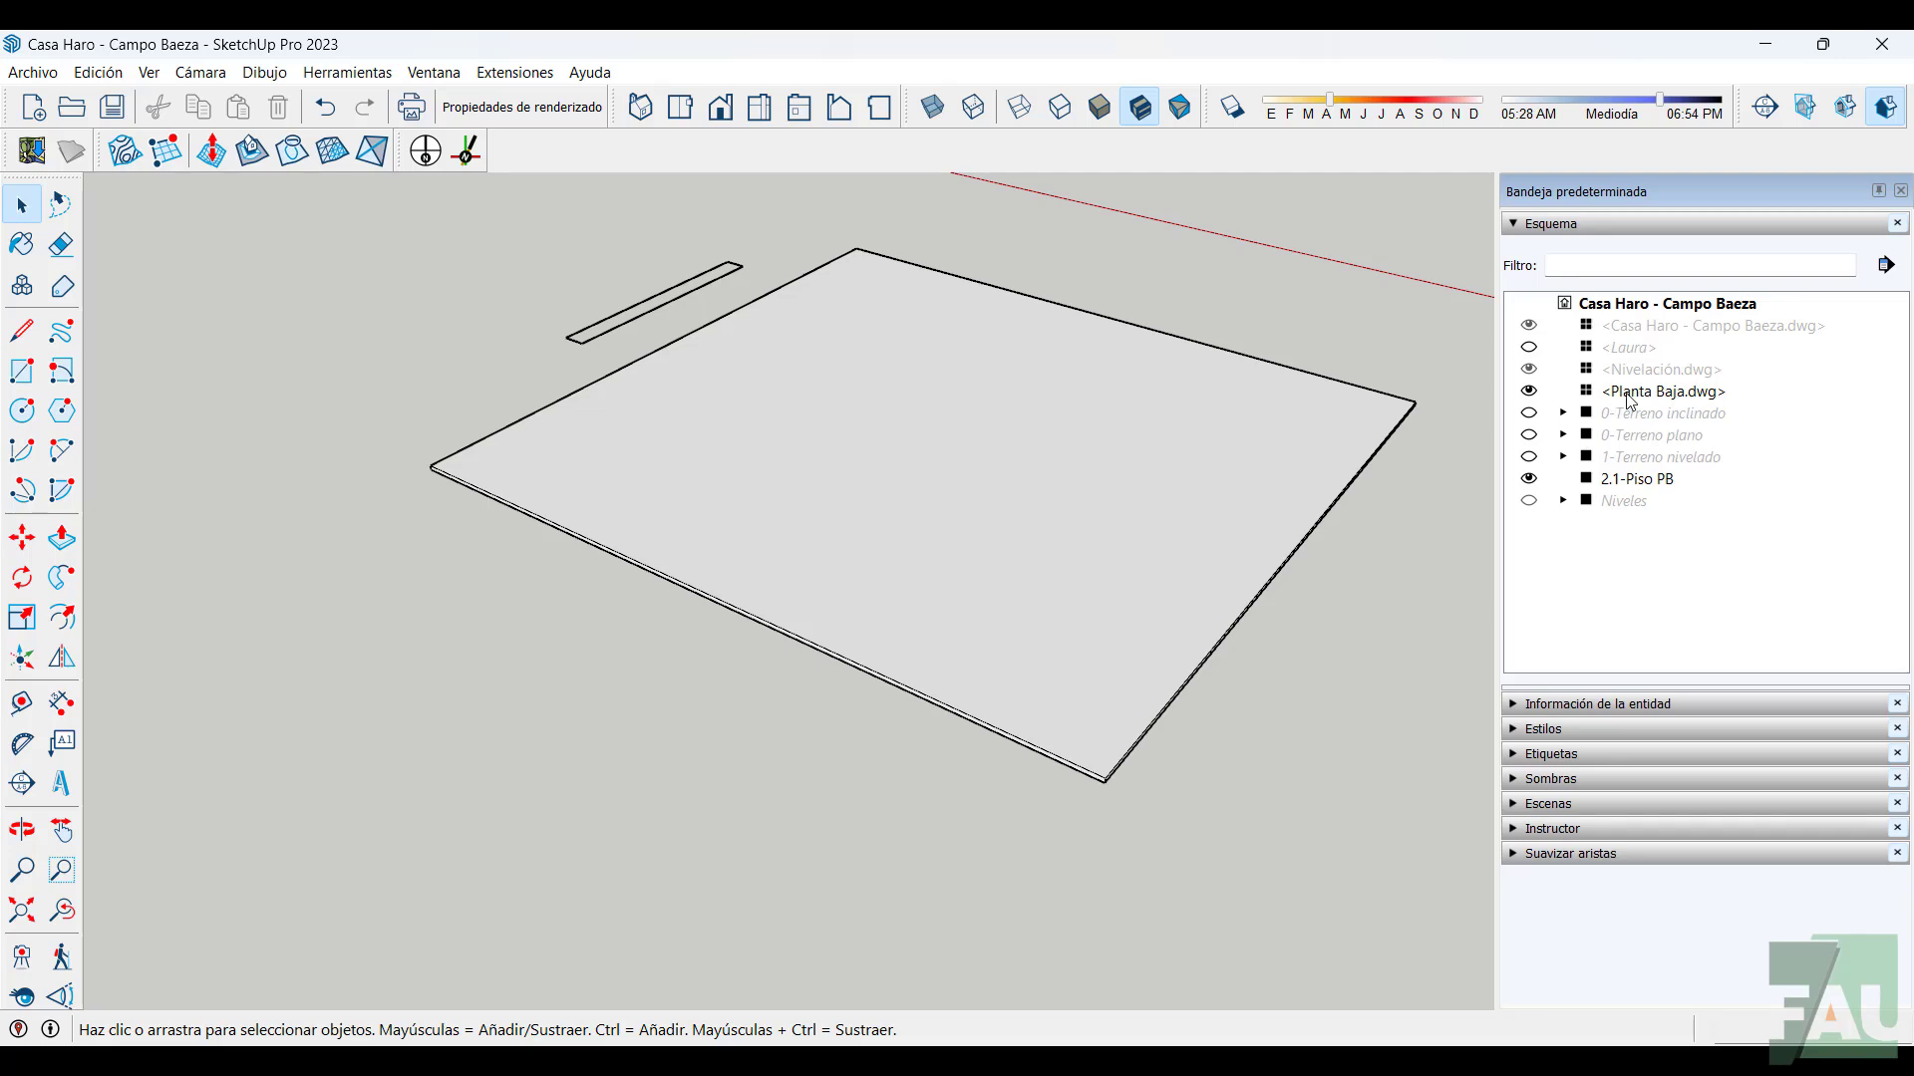
left_click(1630, 395)
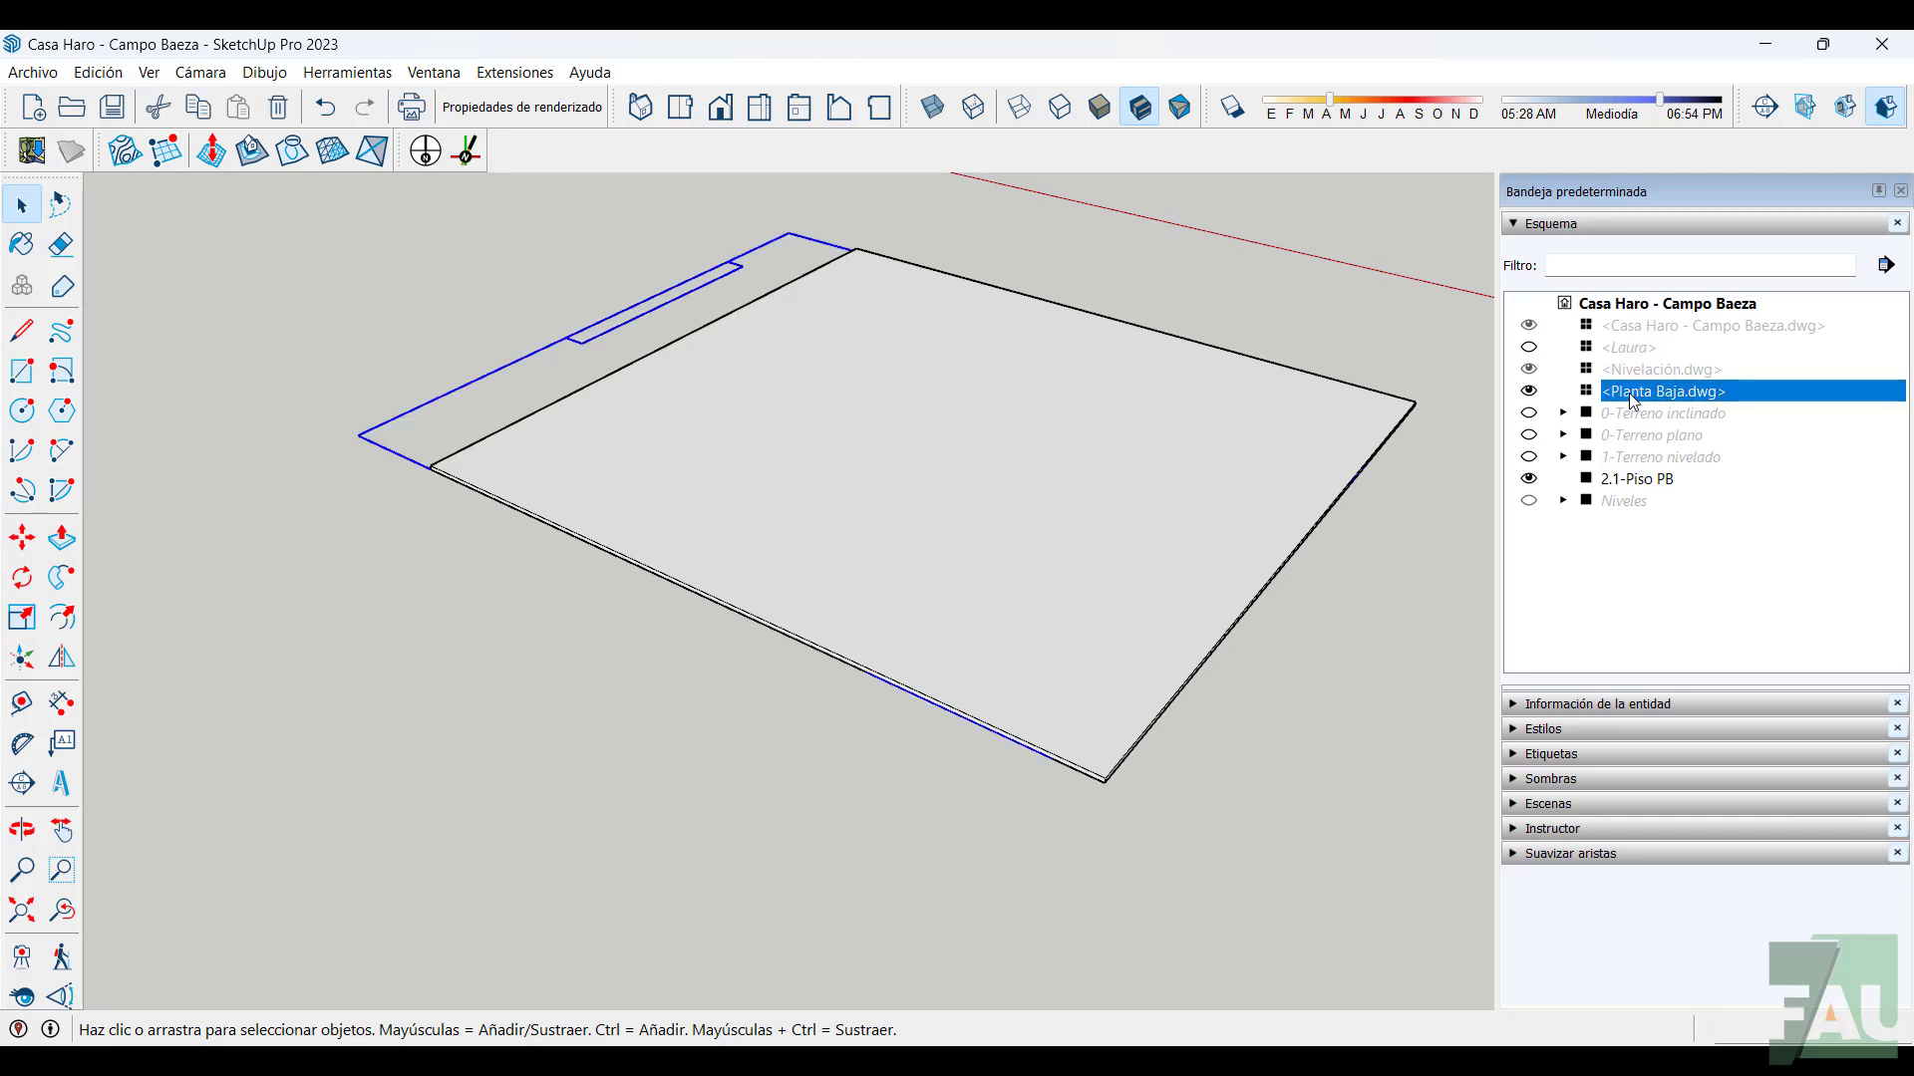
left_click(22, 543)
scroll(1106, 772, "up", 8)
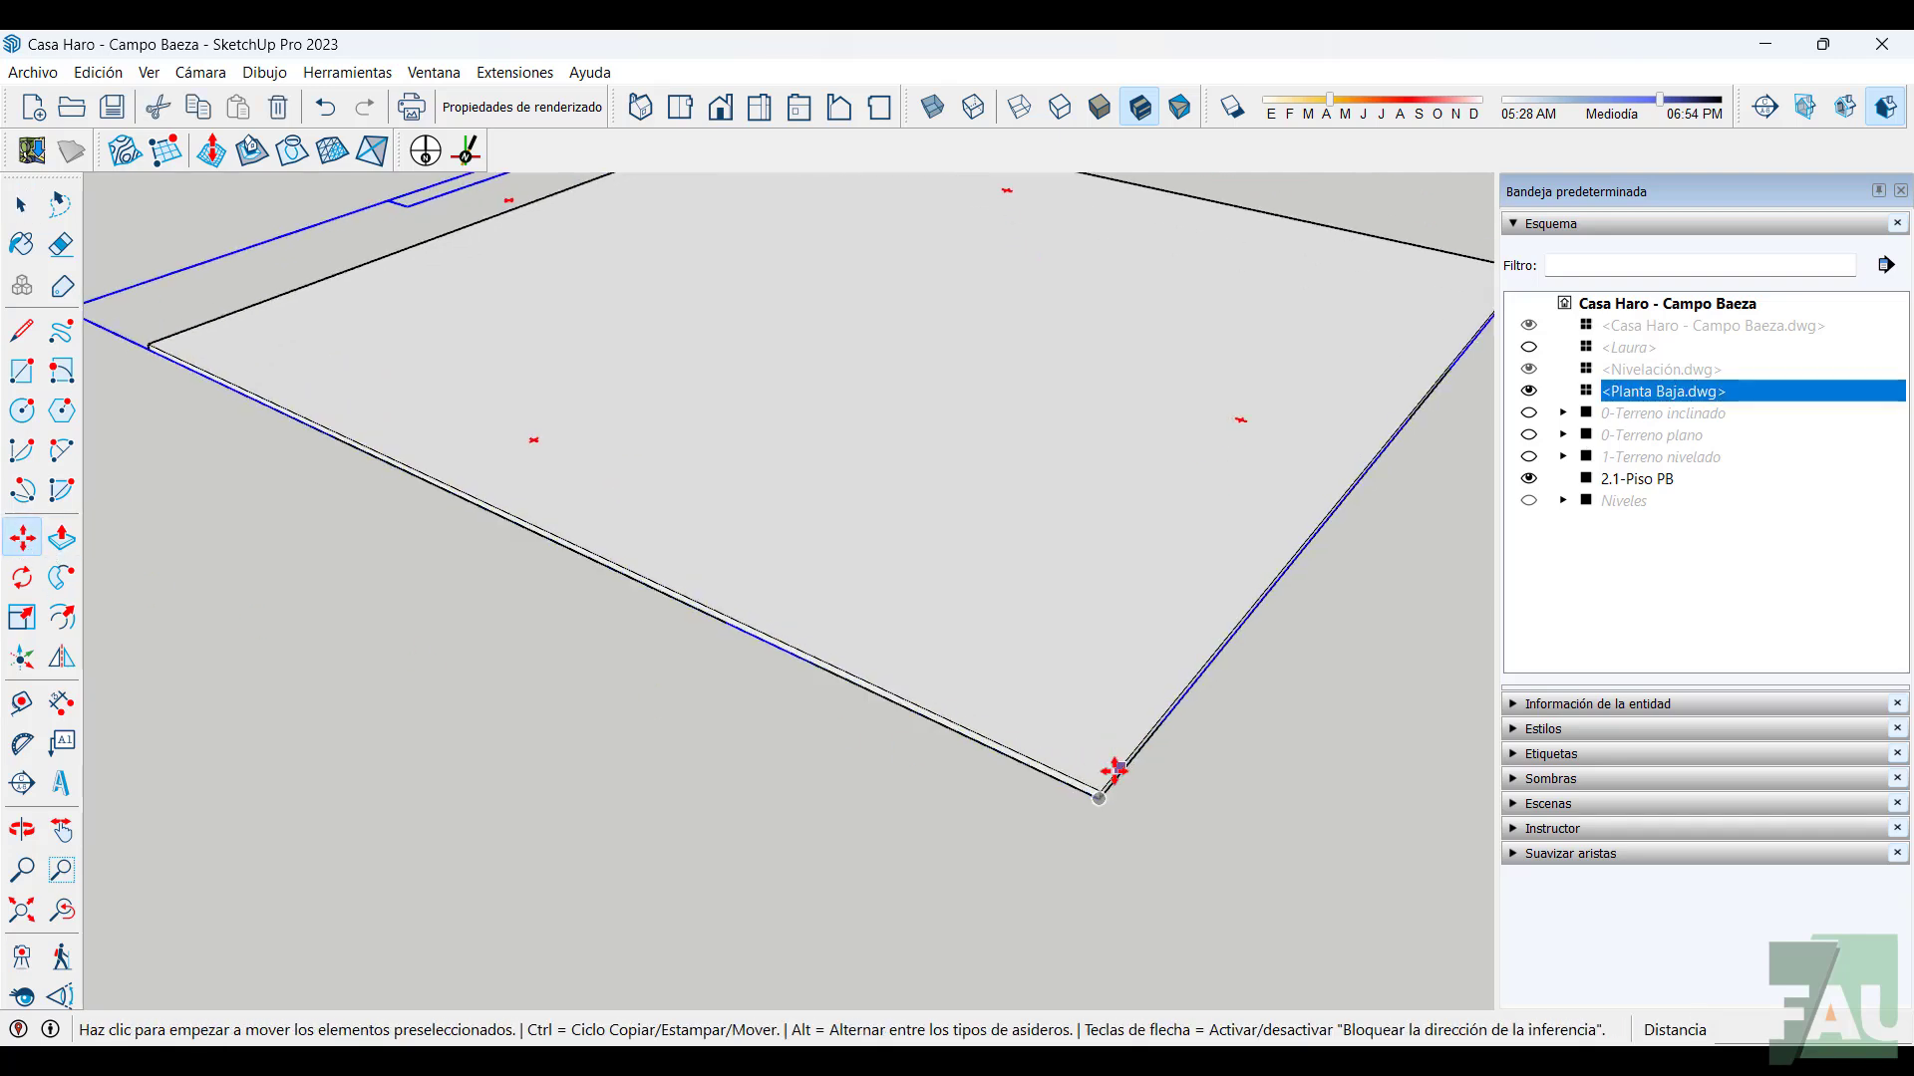
left_click(1080, 793)
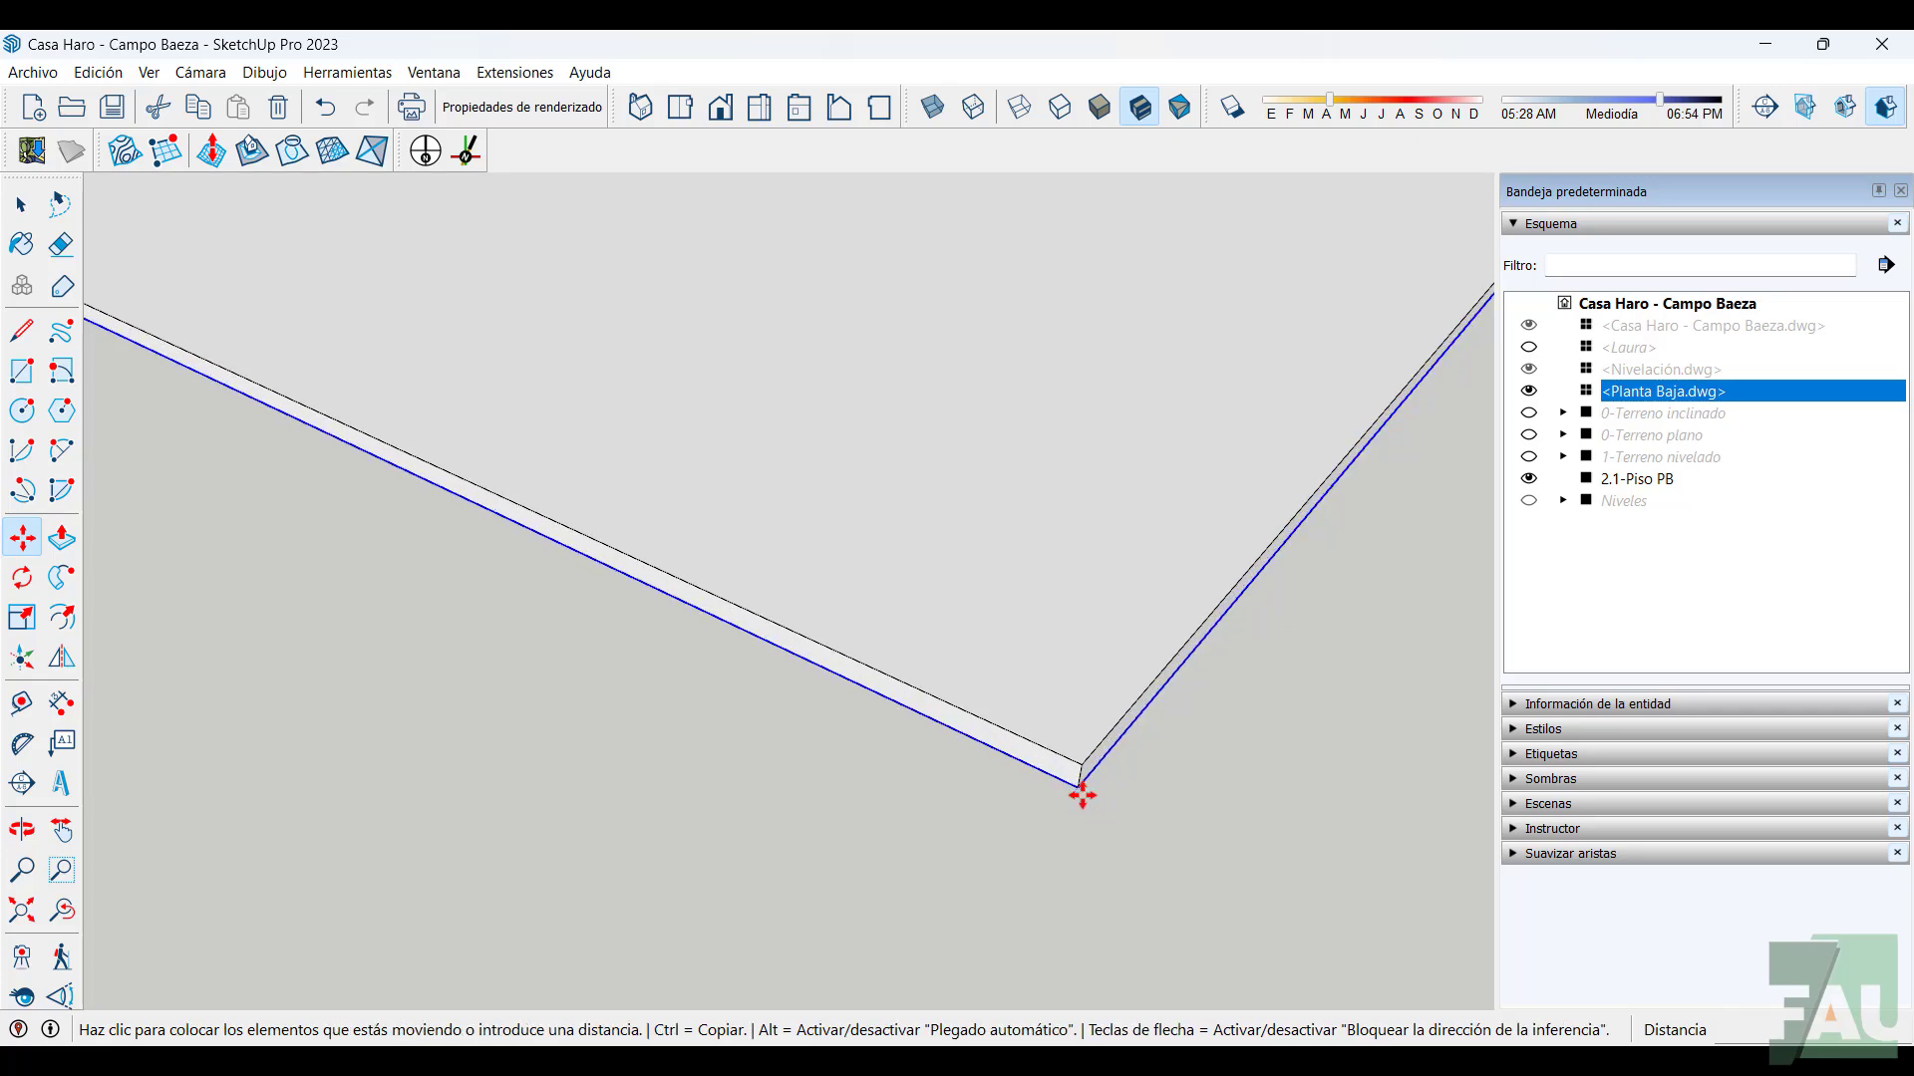
left_click(1087, 763)
scroll(1133, 643, "down", 12)
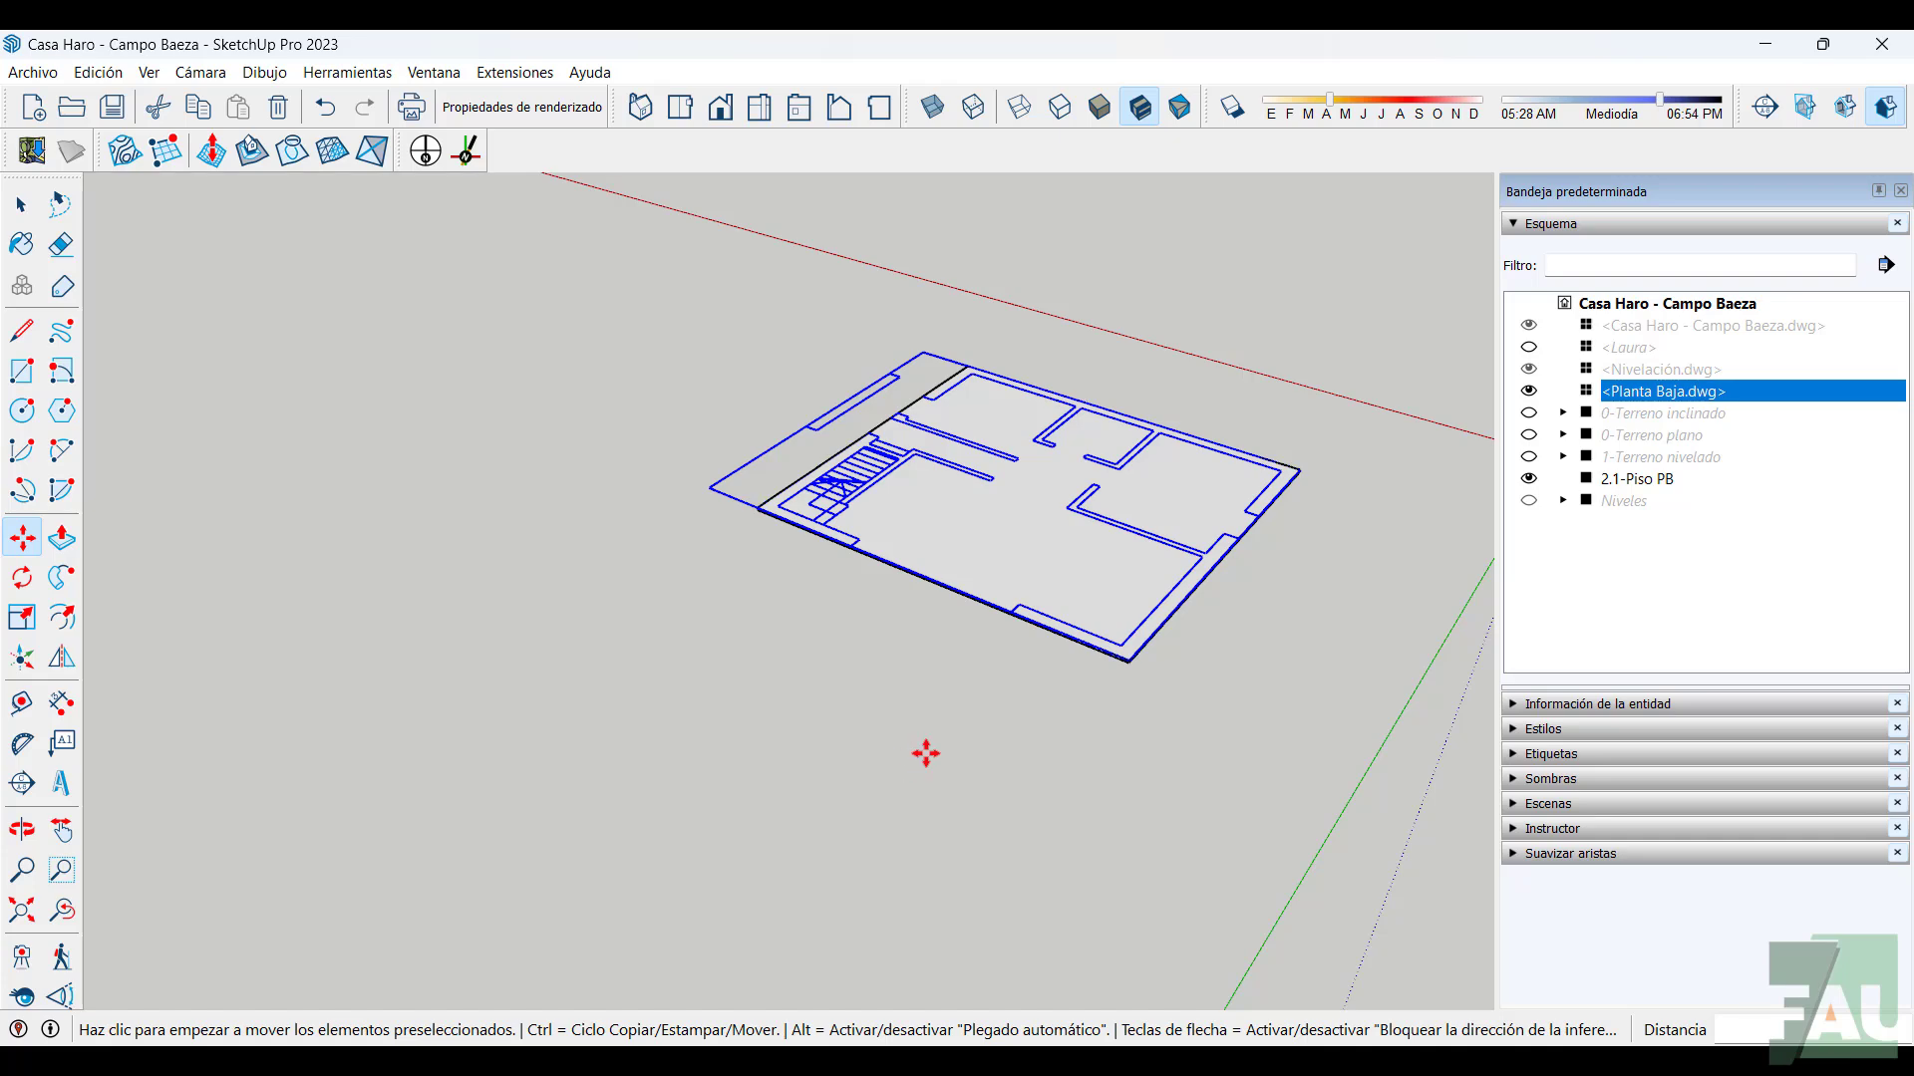
middle_click_drag(923, 751, 695, 967)
scroll(752, 801, "up", 3)
key("m")
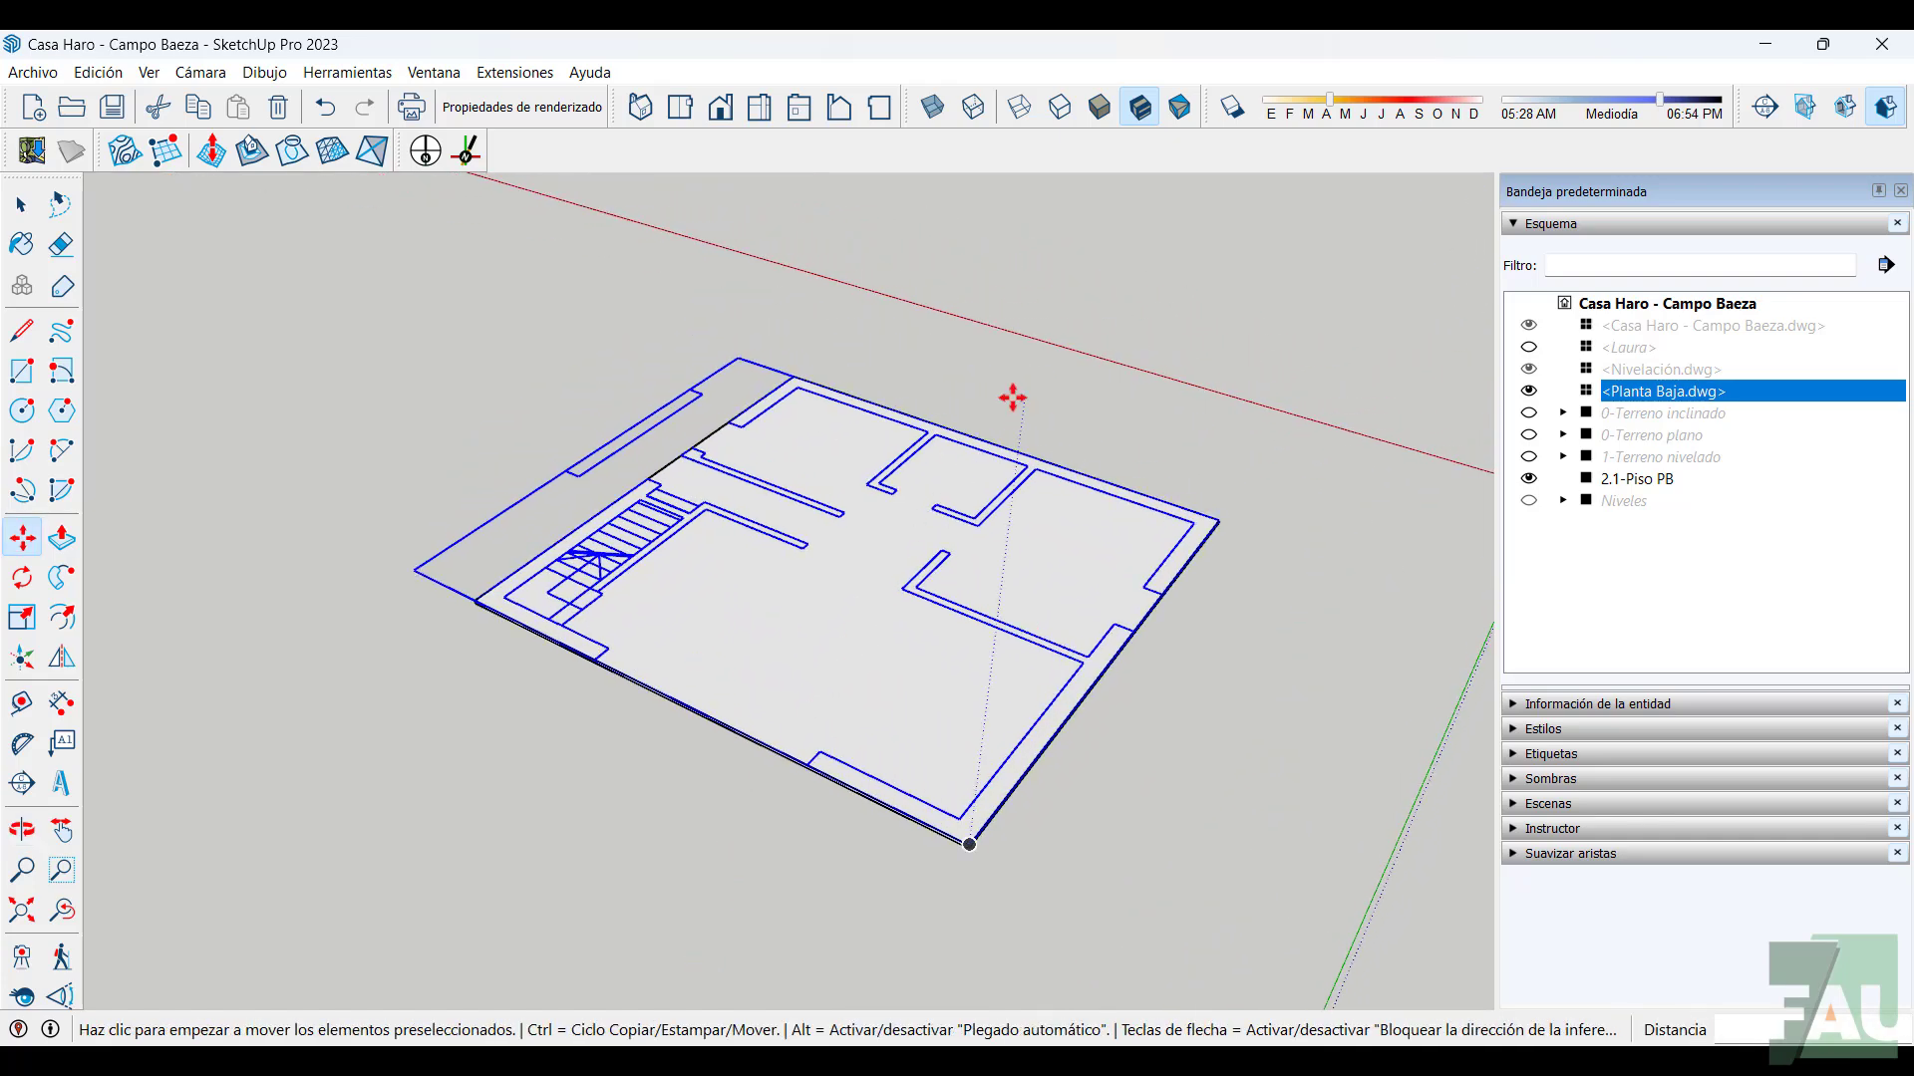
left_click(23, 209)
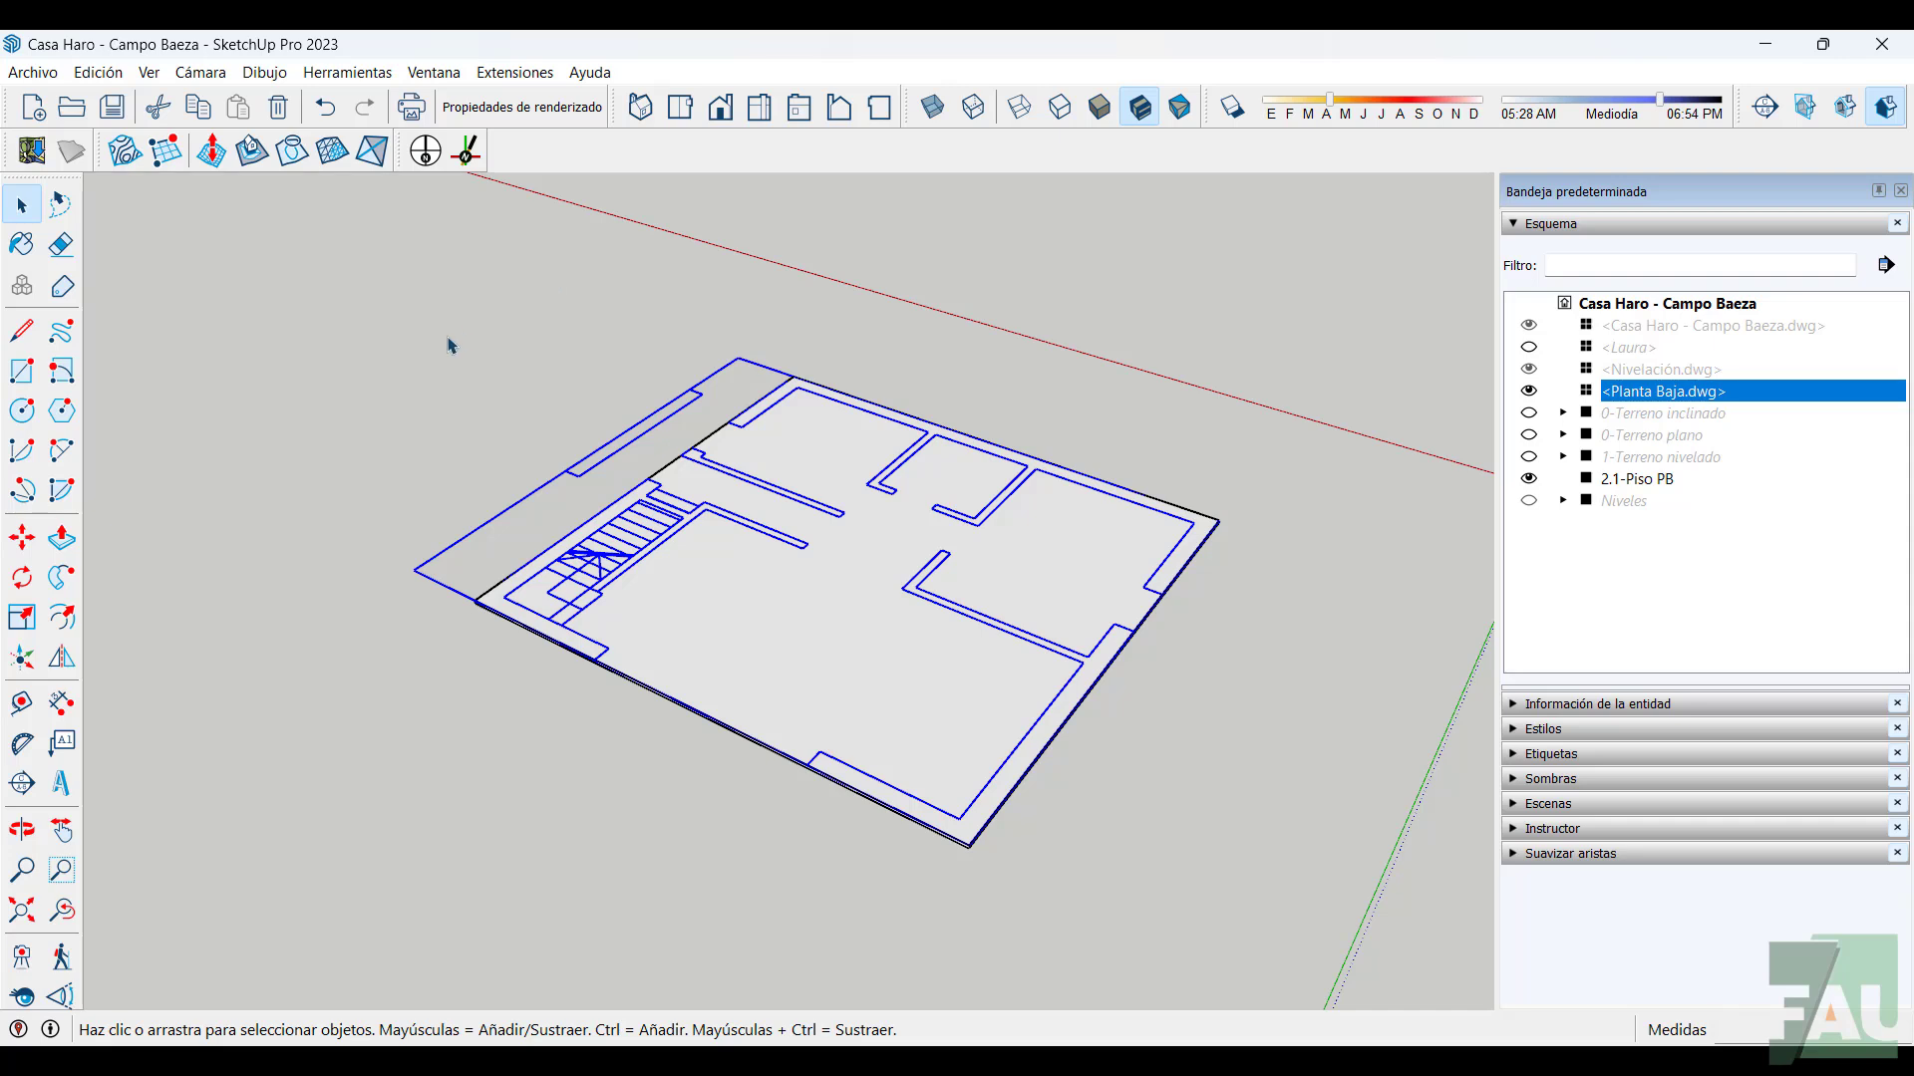
Draw an 8.3 × 8.3 m rectangle over the slab's top, from its stair-side front corner to the opposite back corner
left_click(24, 374)
left_click(475, 598)
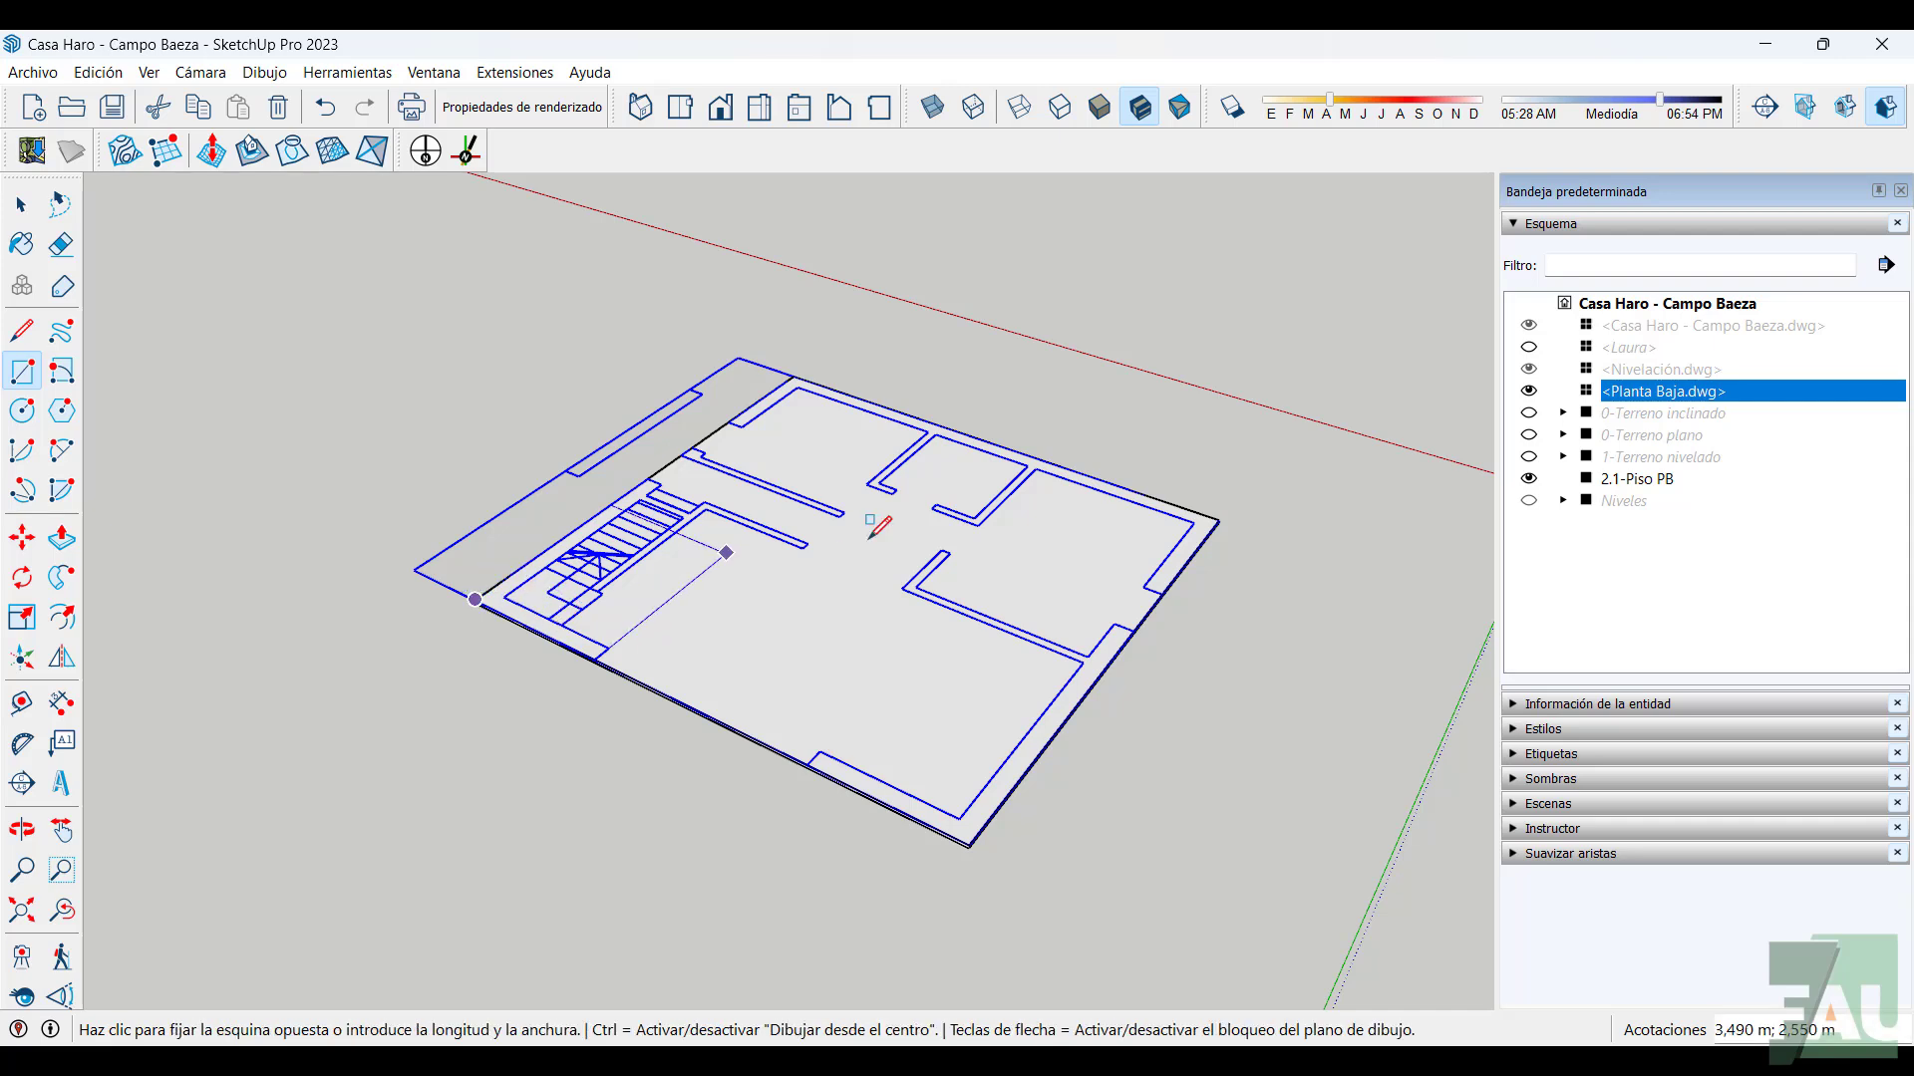
left_click(1220, 519)
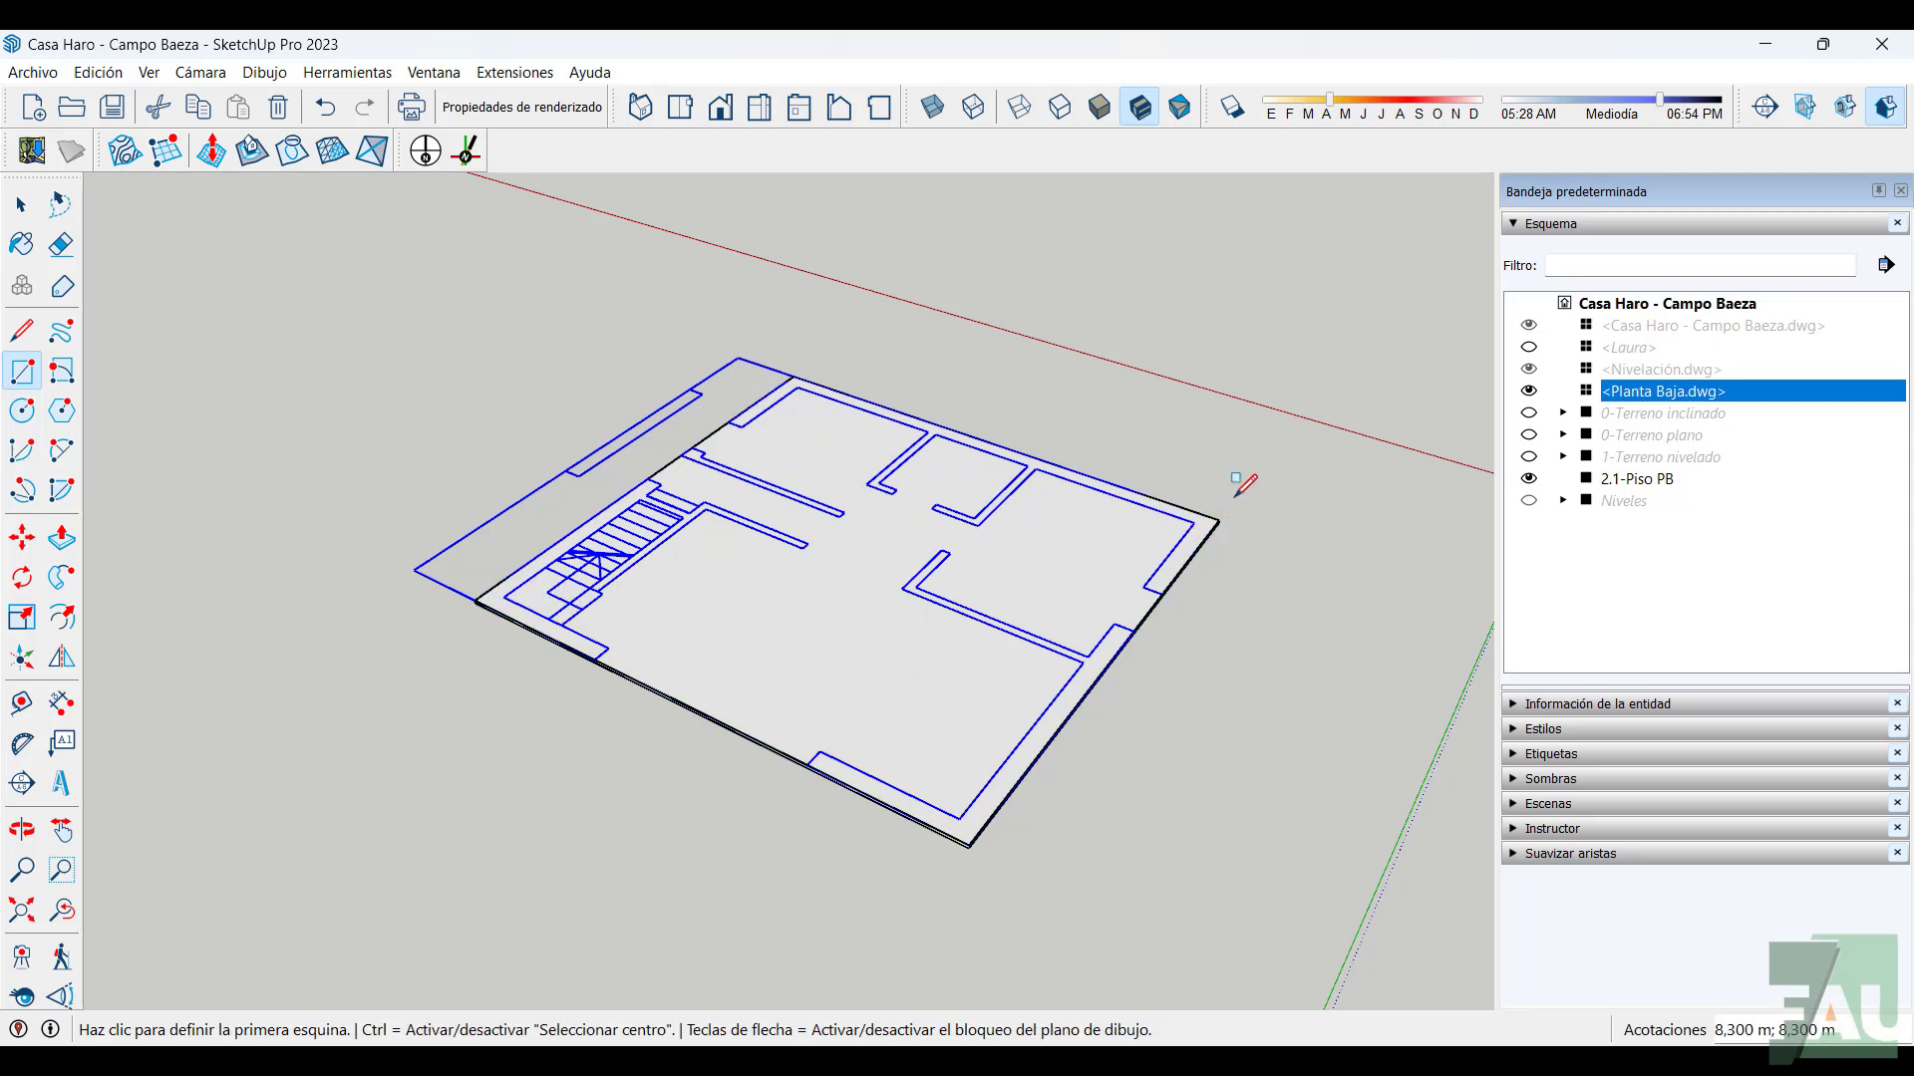
left_click(33, 201)
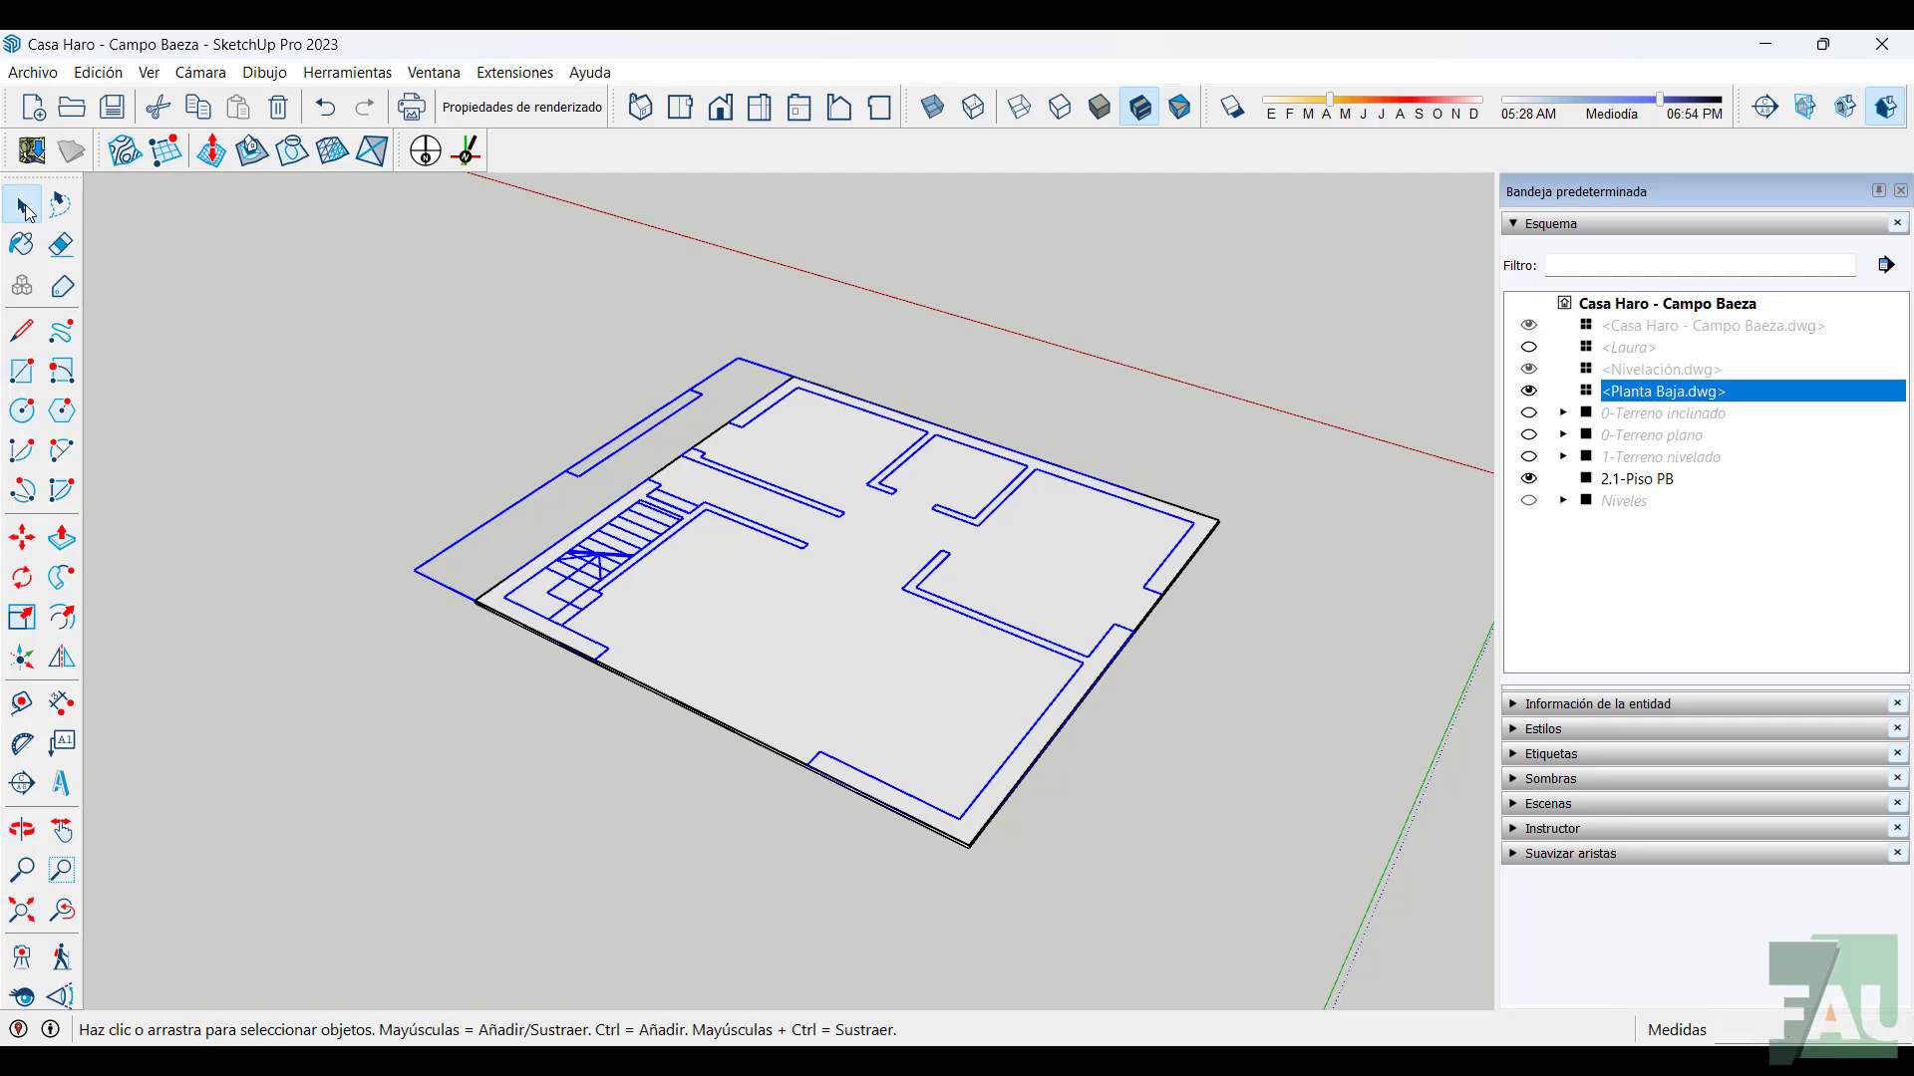
Group the new rectangle's face with its boundary edges and rename the group as 2.2-Muros PB
double_click(837, 670)
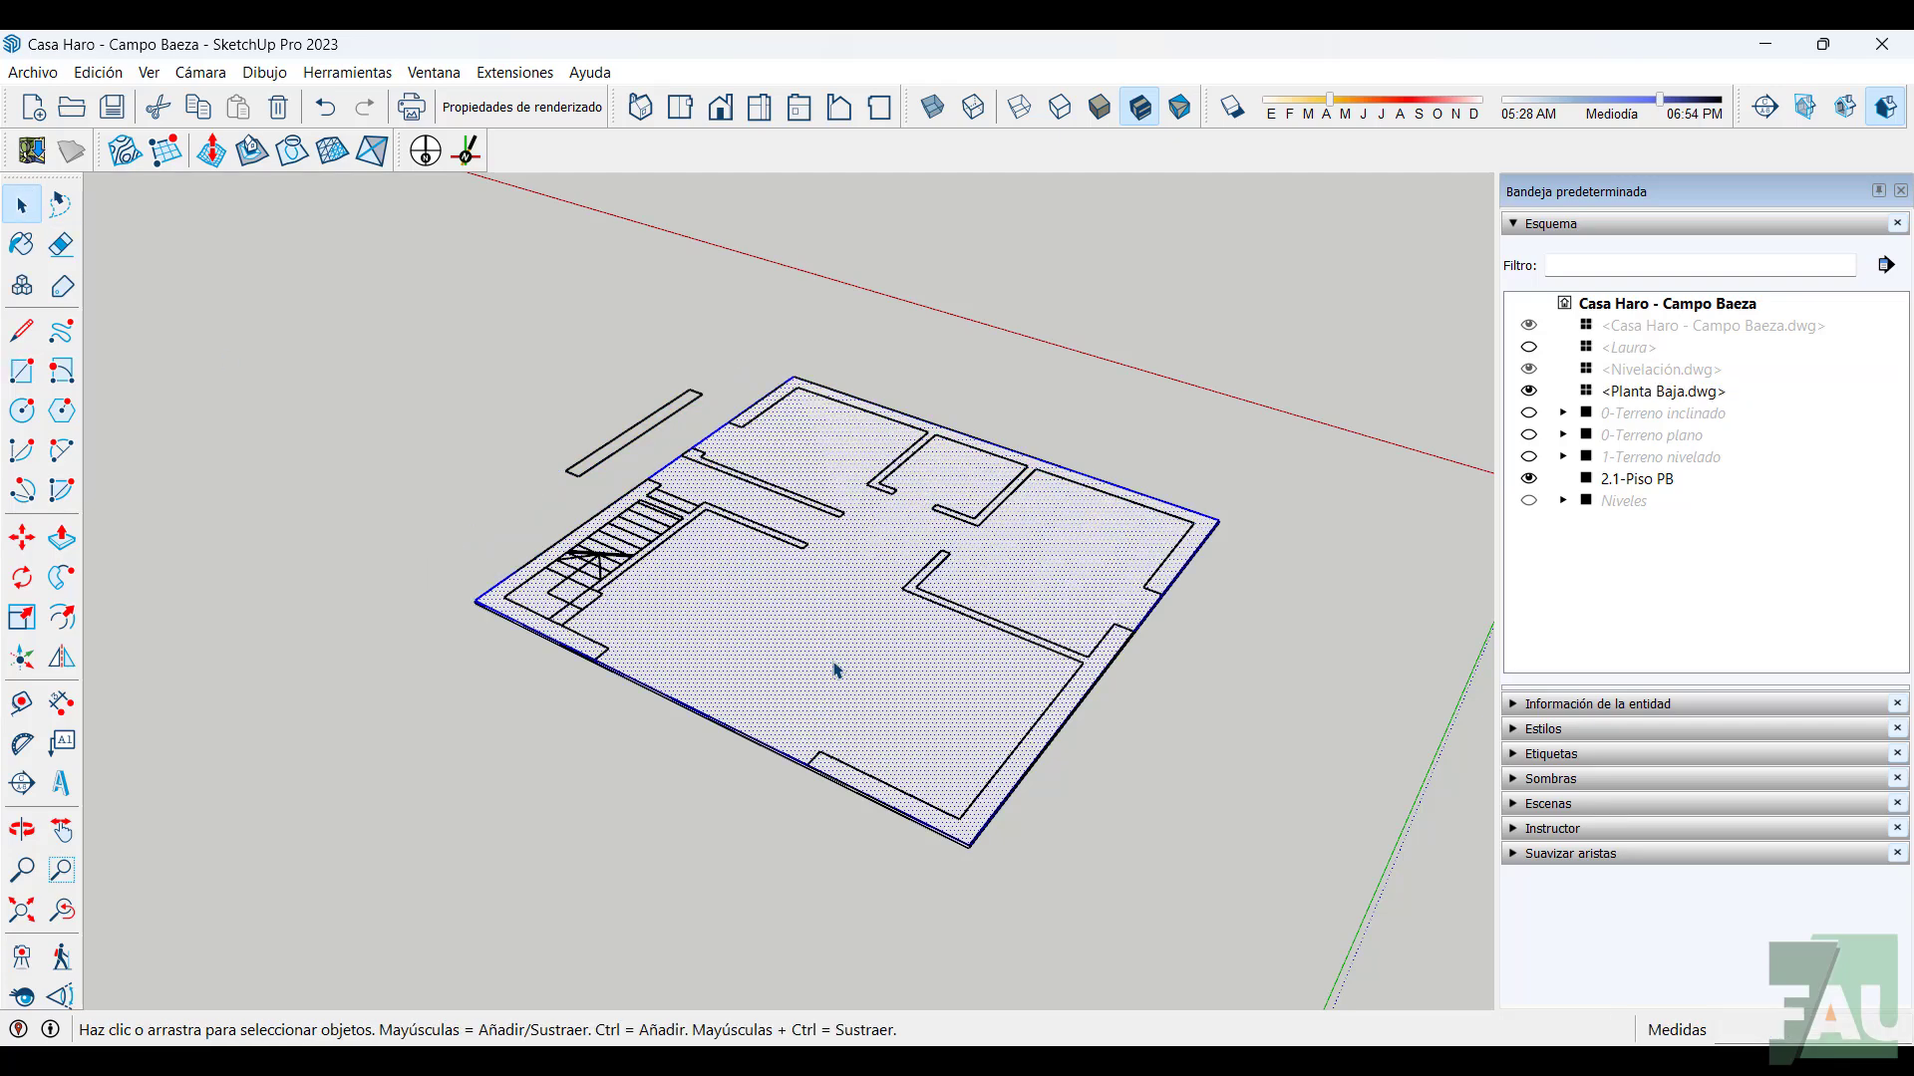
right_click(837, 669)
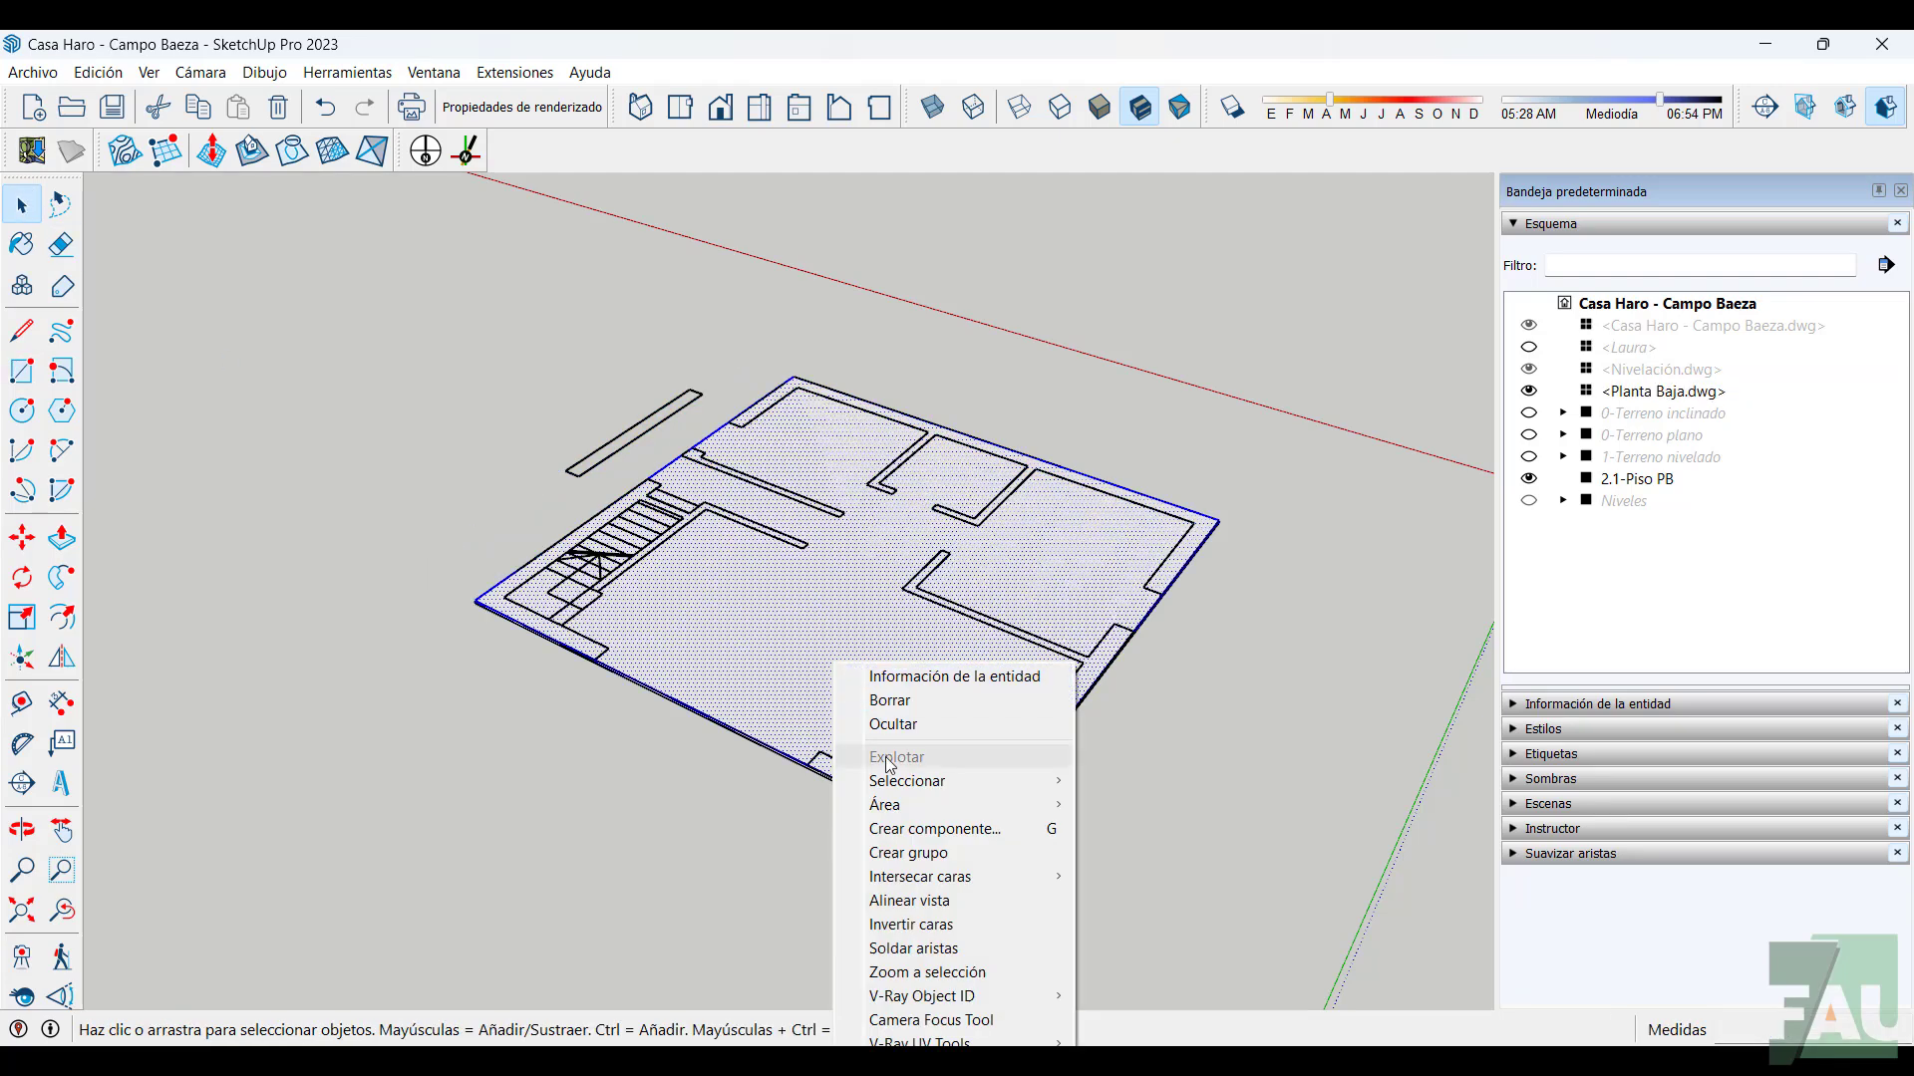
left_click(917, 854)
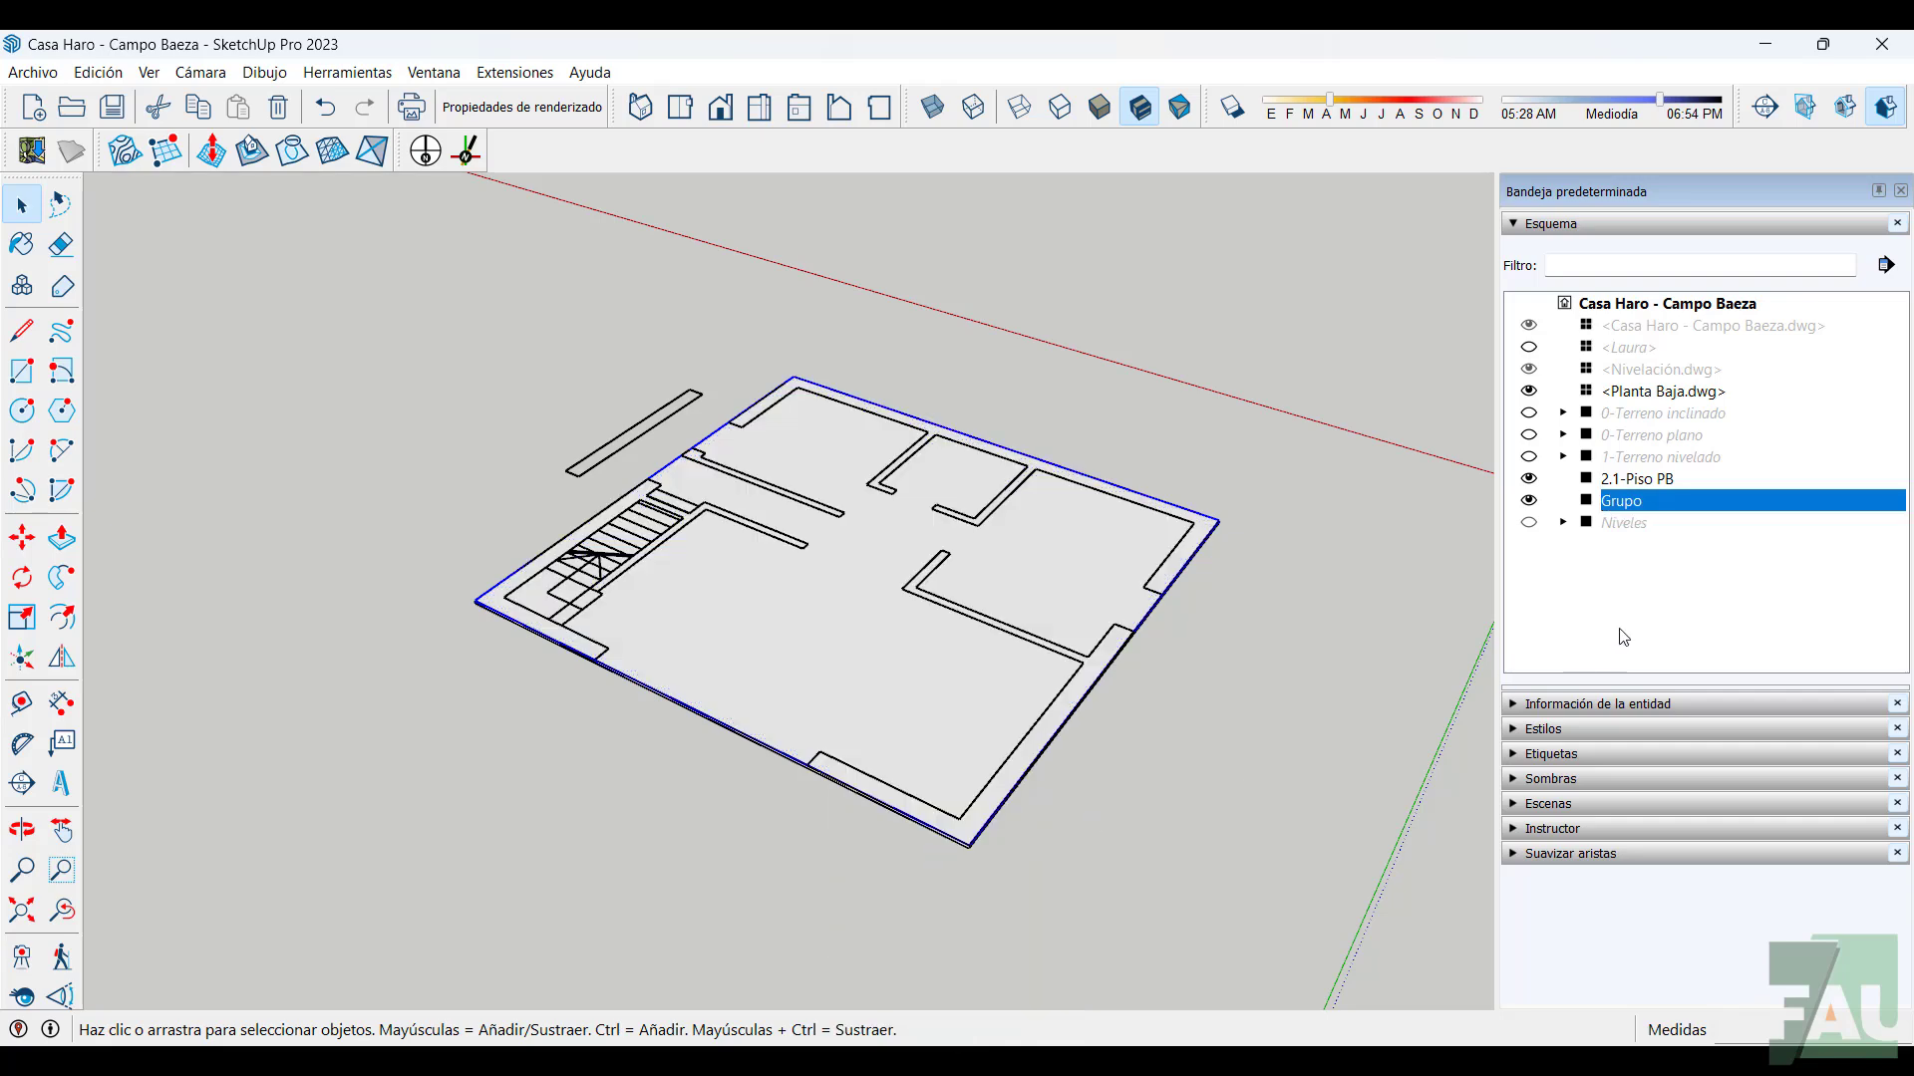
right_click(1646, 512)
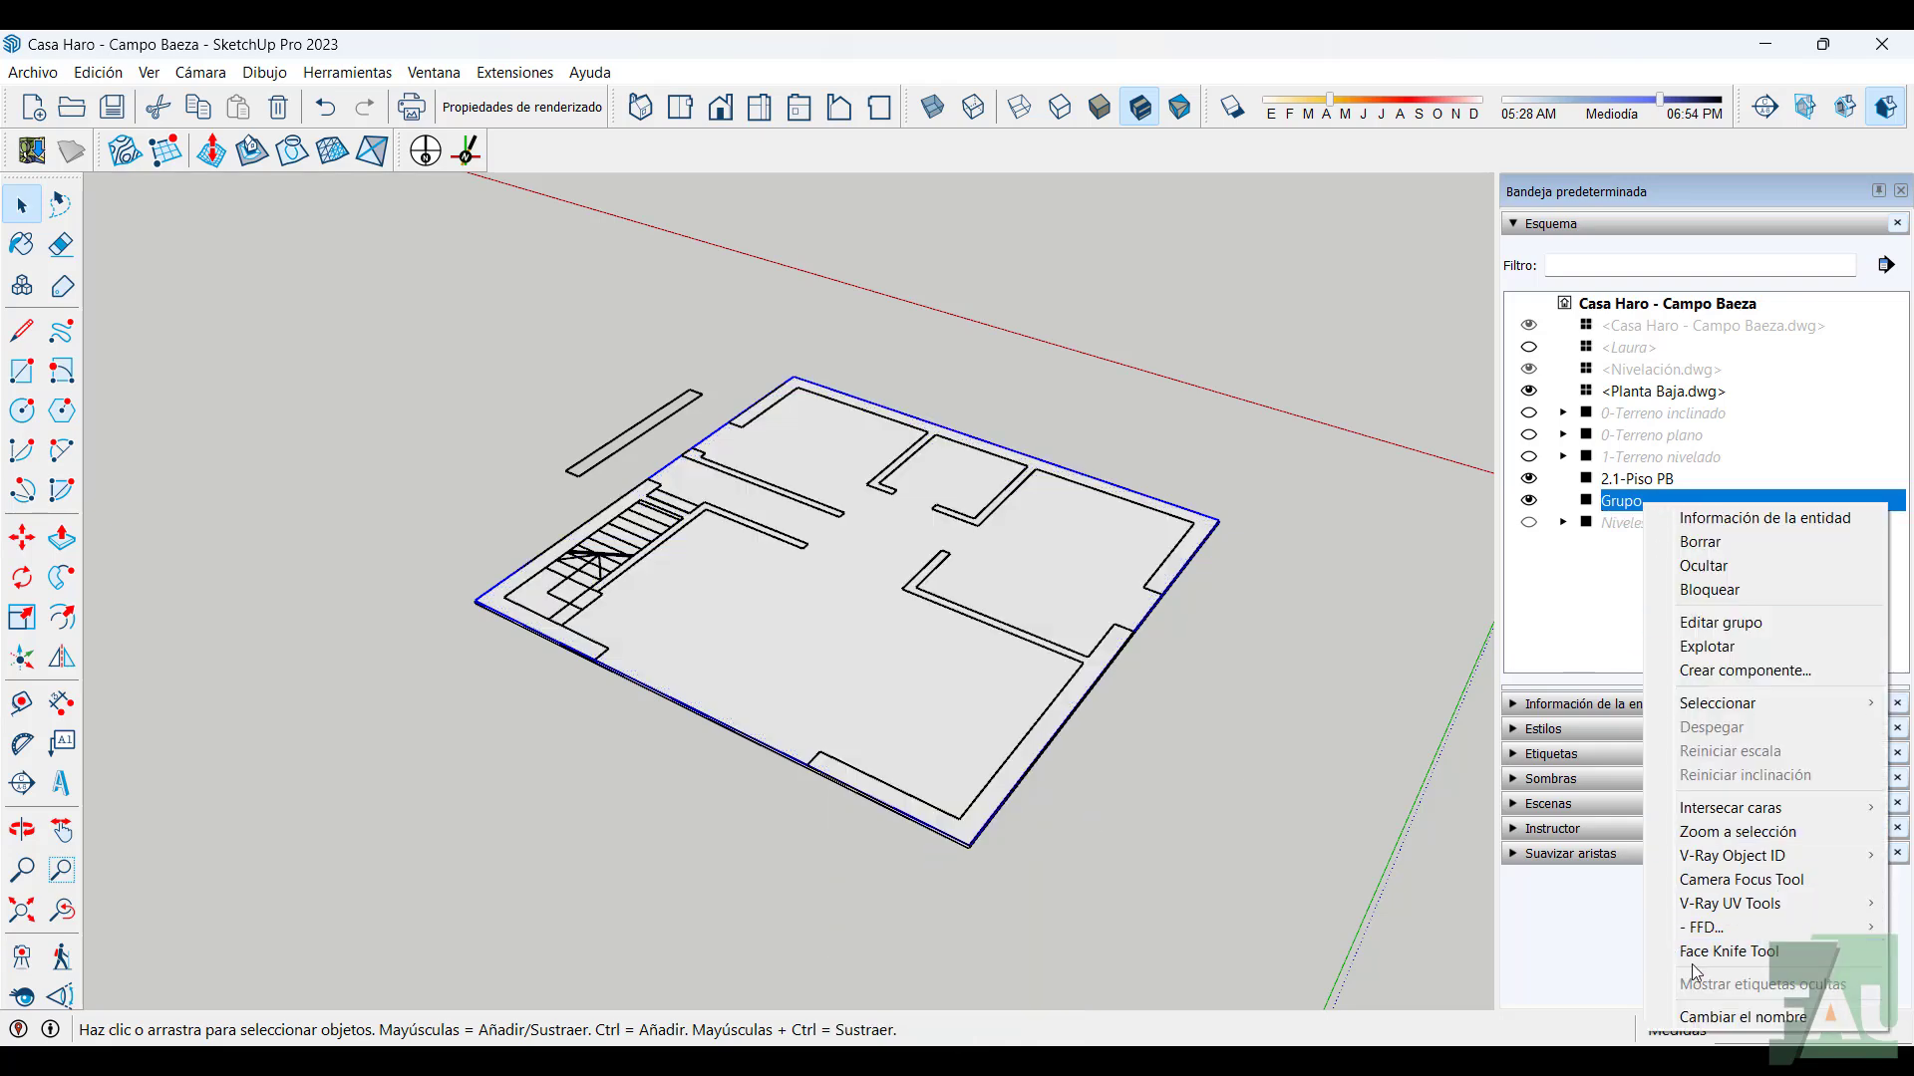
left_click(1707, 1017)
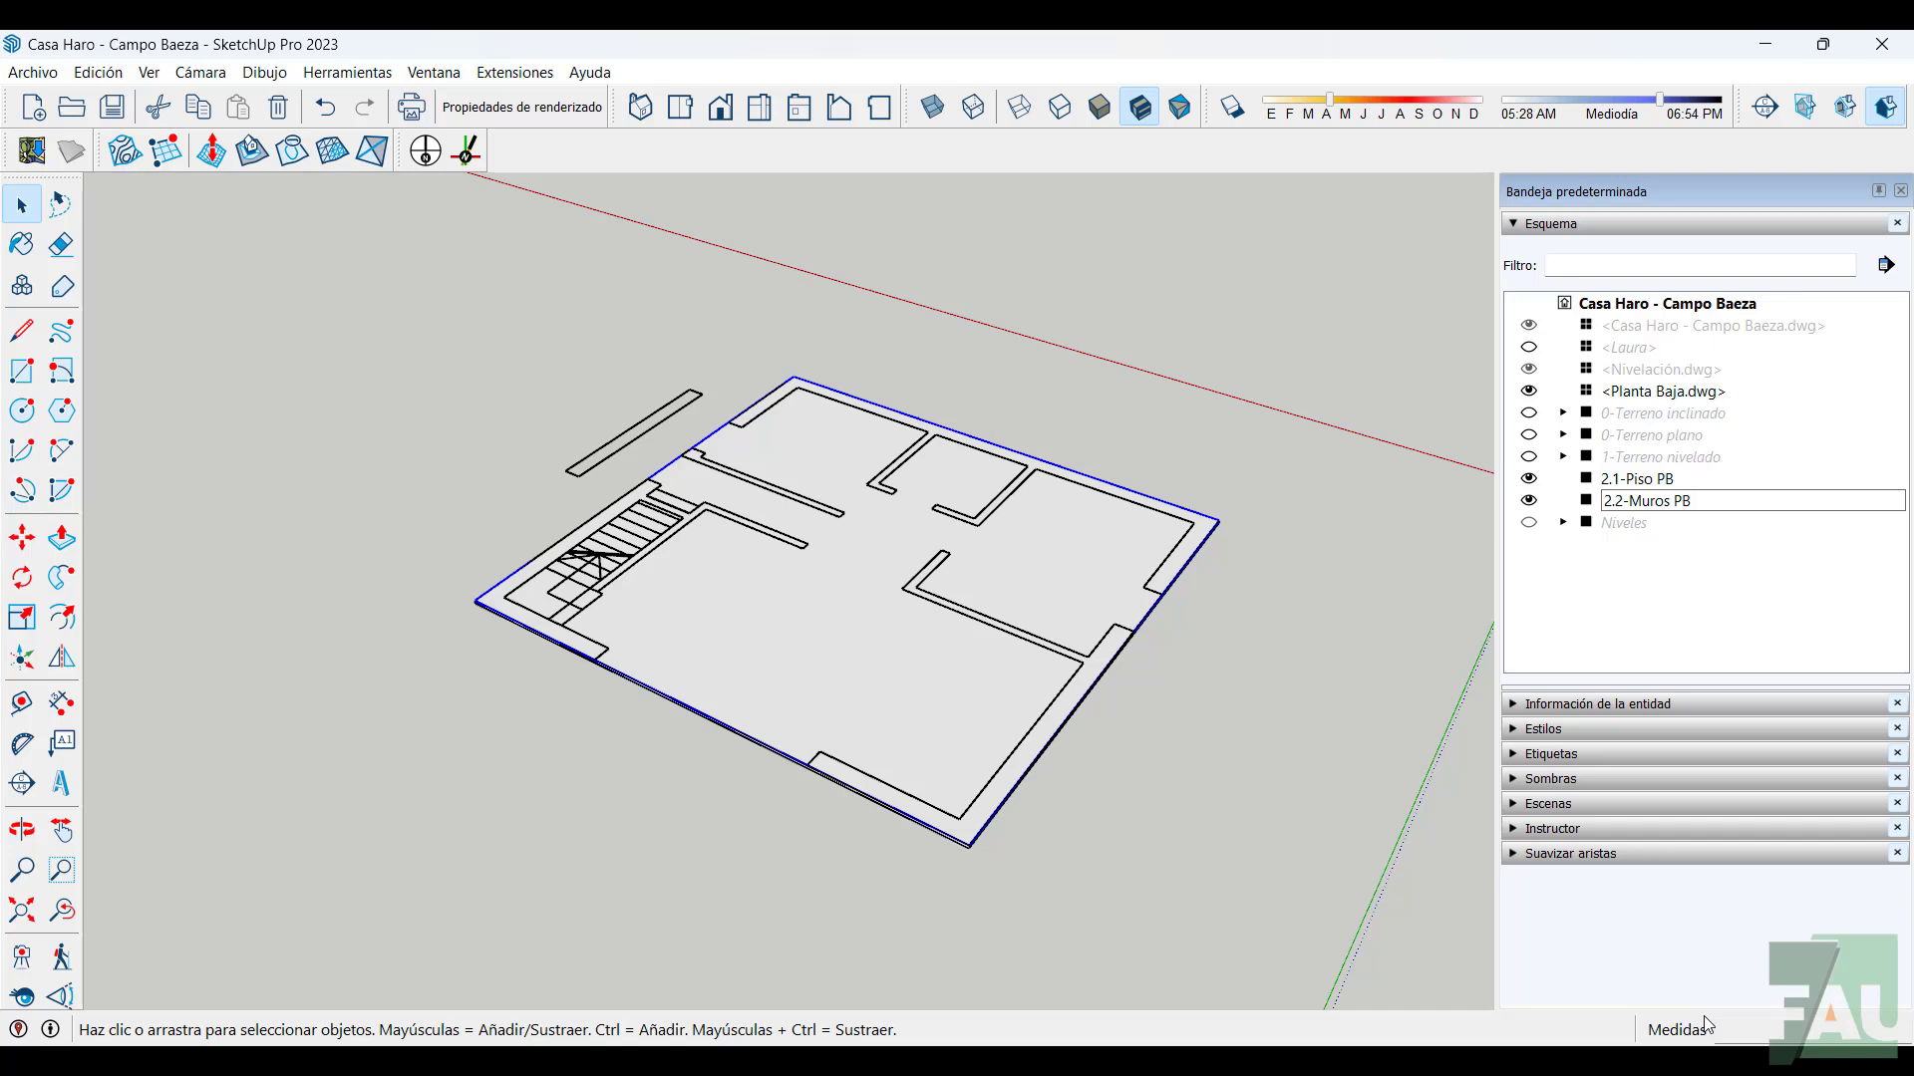
key("Return")
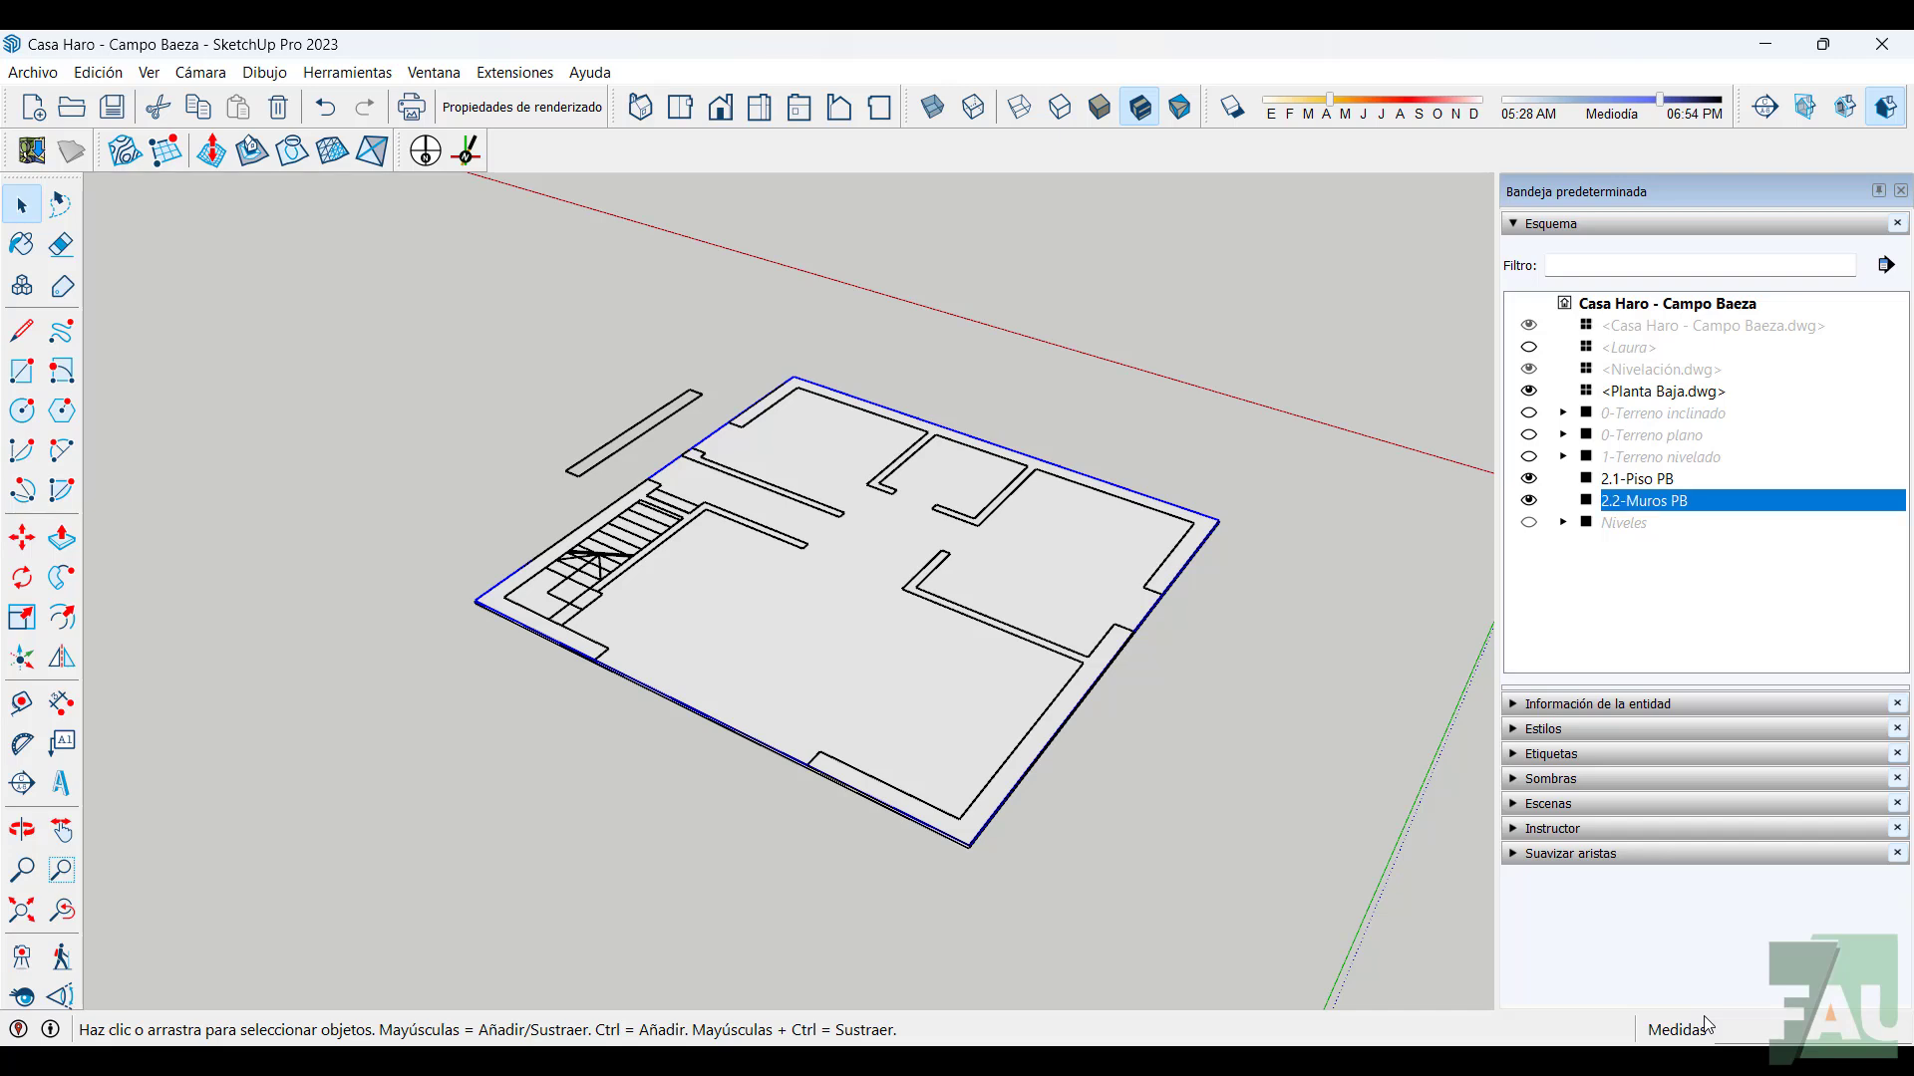
Inside the 2.2-Muros PB group, offset the face's outline 0.3 m inward to the plan's inner wall line
double_click(775, 646)
scroll(819, 578, "up", 2)
scroll(819, 576, "up", 1)
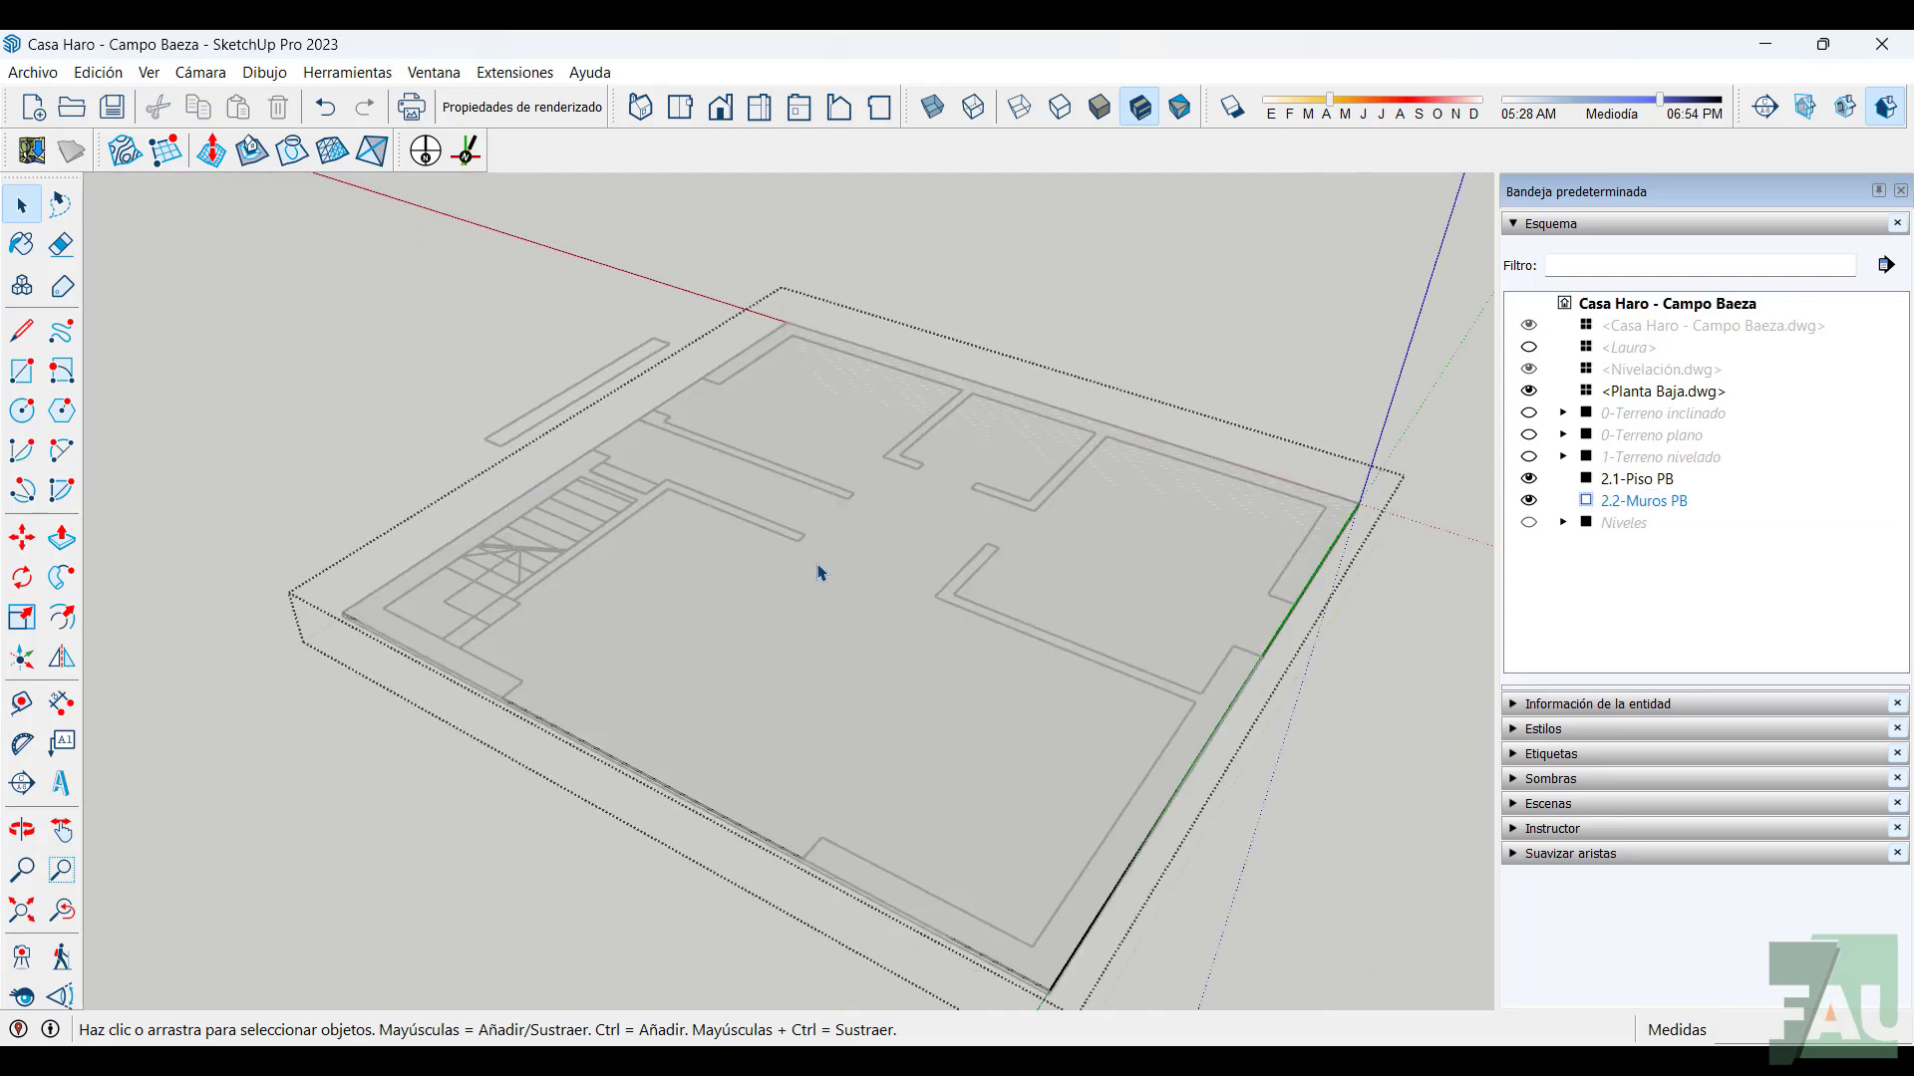
left_click(823, 622)
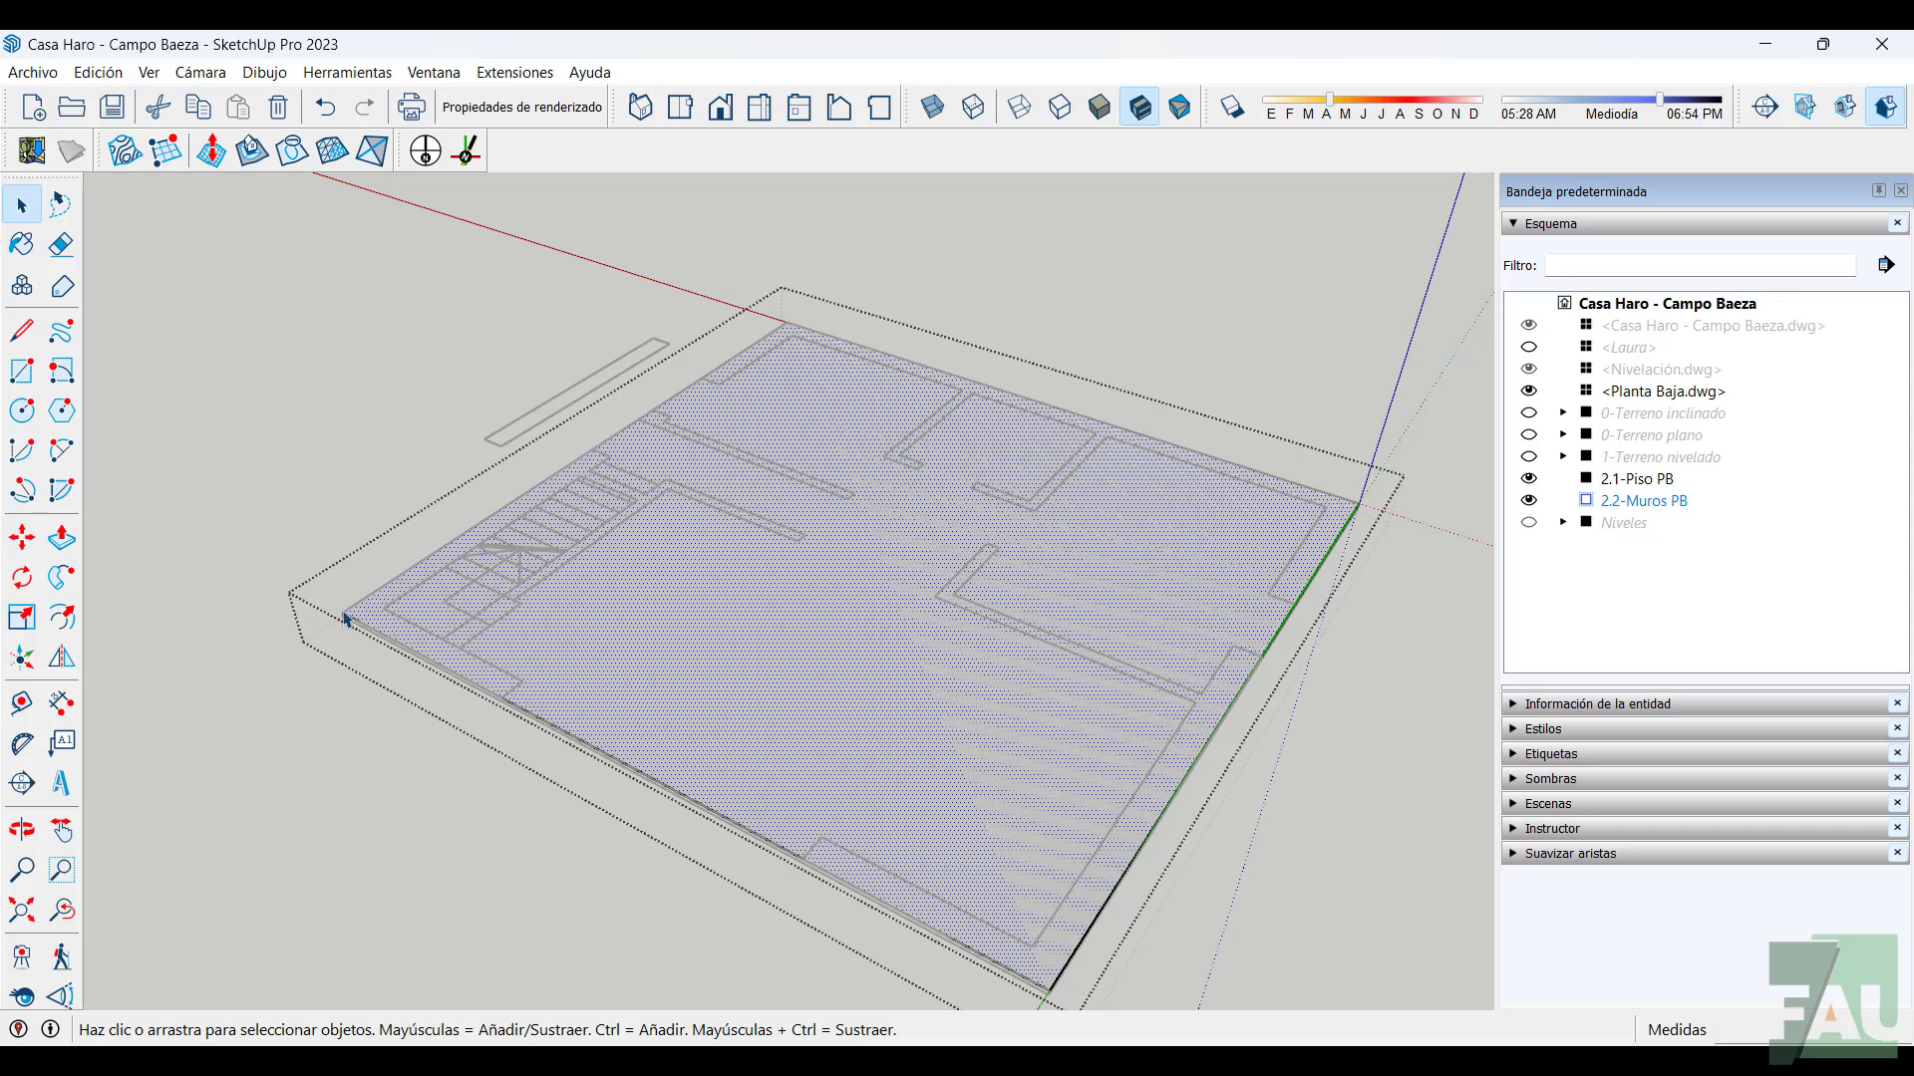
left_click(69, 628)
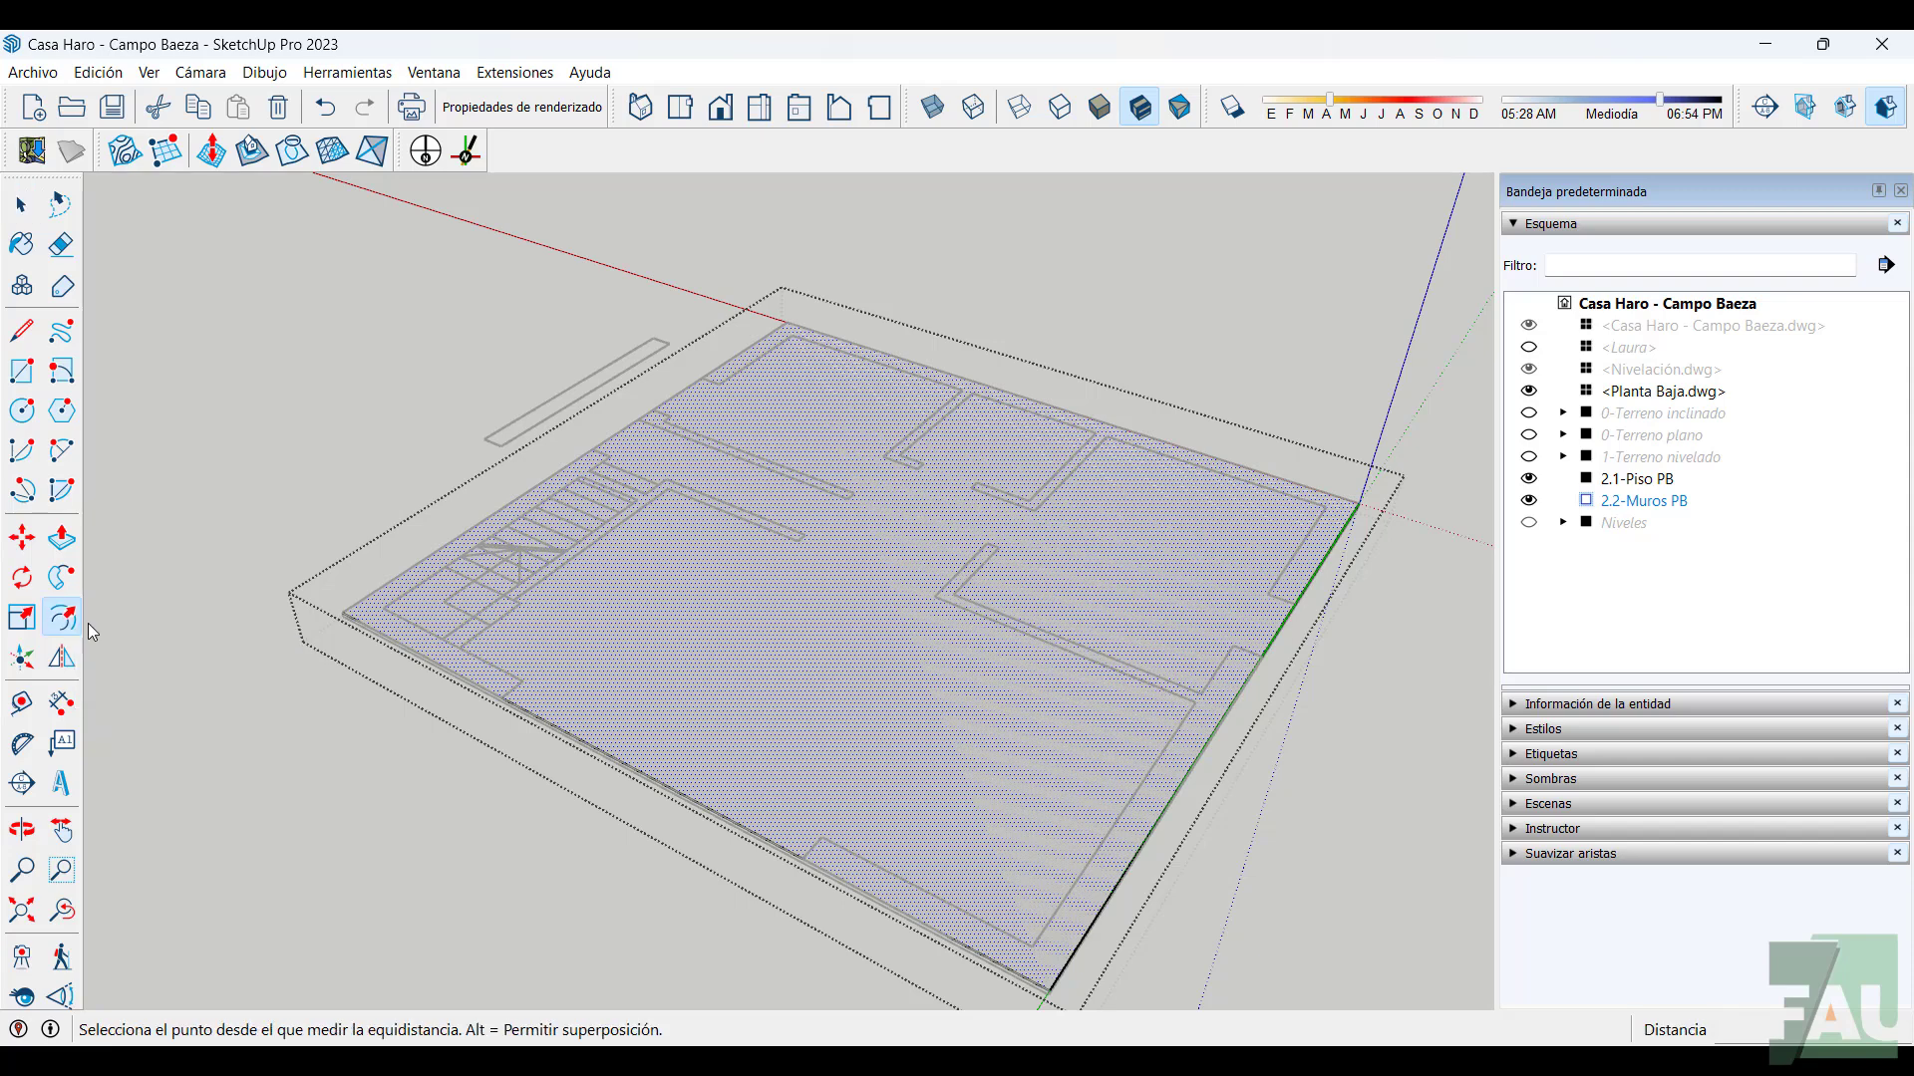
left_click(413, 568)
scroll(416, 570, "up", 2)
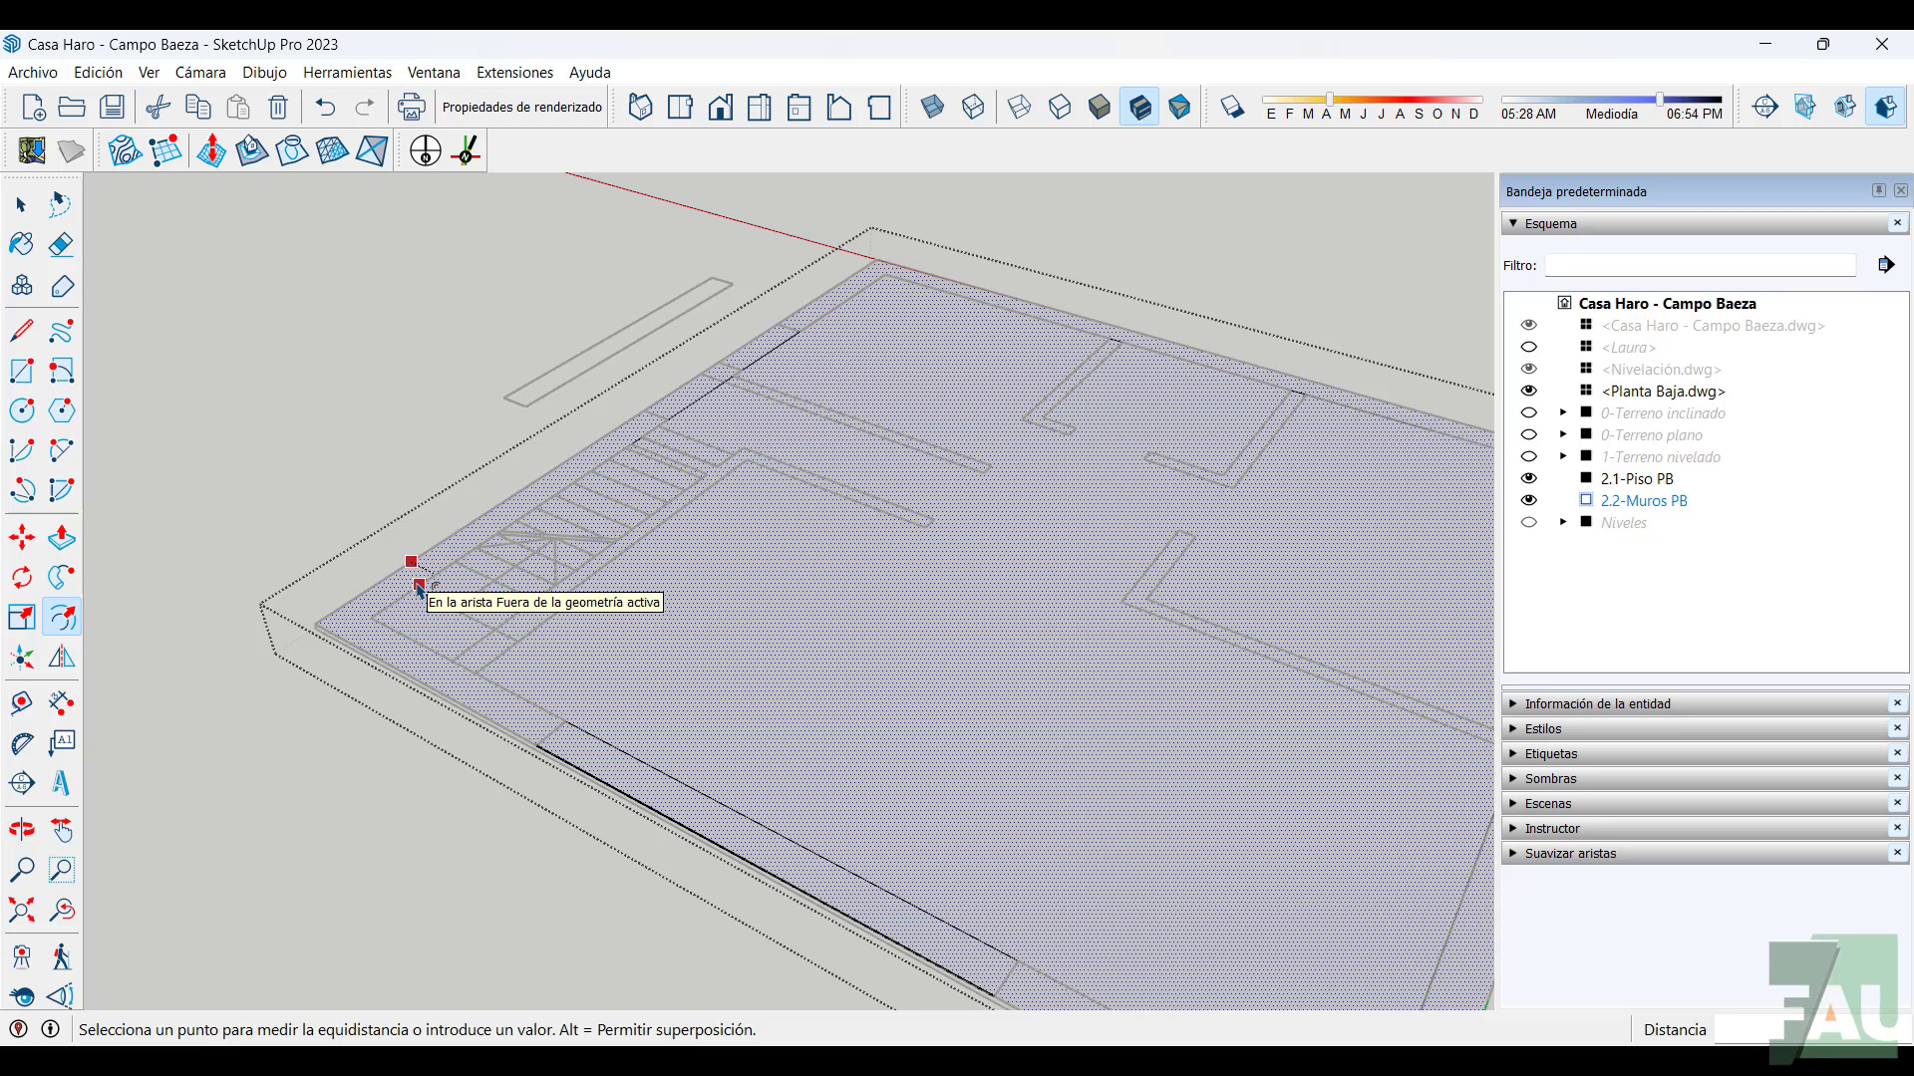
left_click(373, 620)
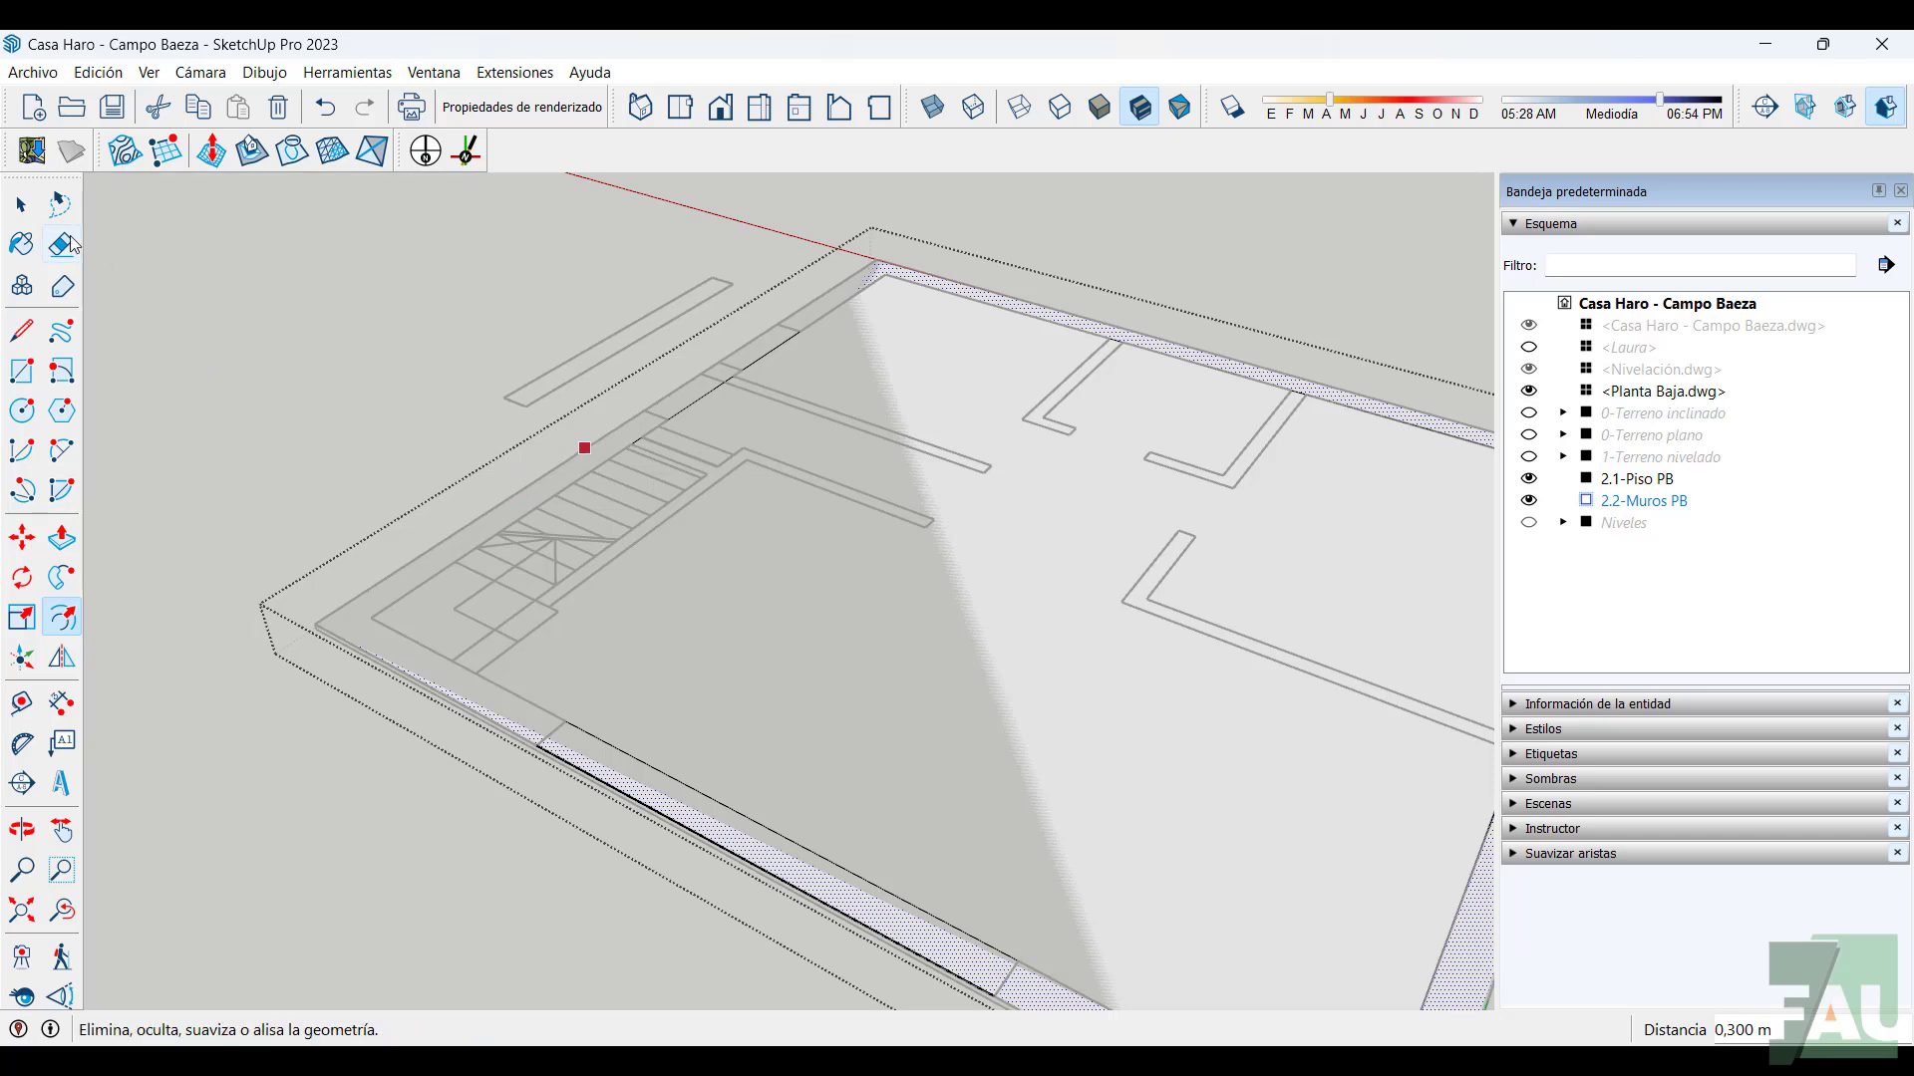
key("space")
Delete the inner face enclosed by the offset outline, keeping only the perimeter wall ring
scroll(842, 852, "down", 4)
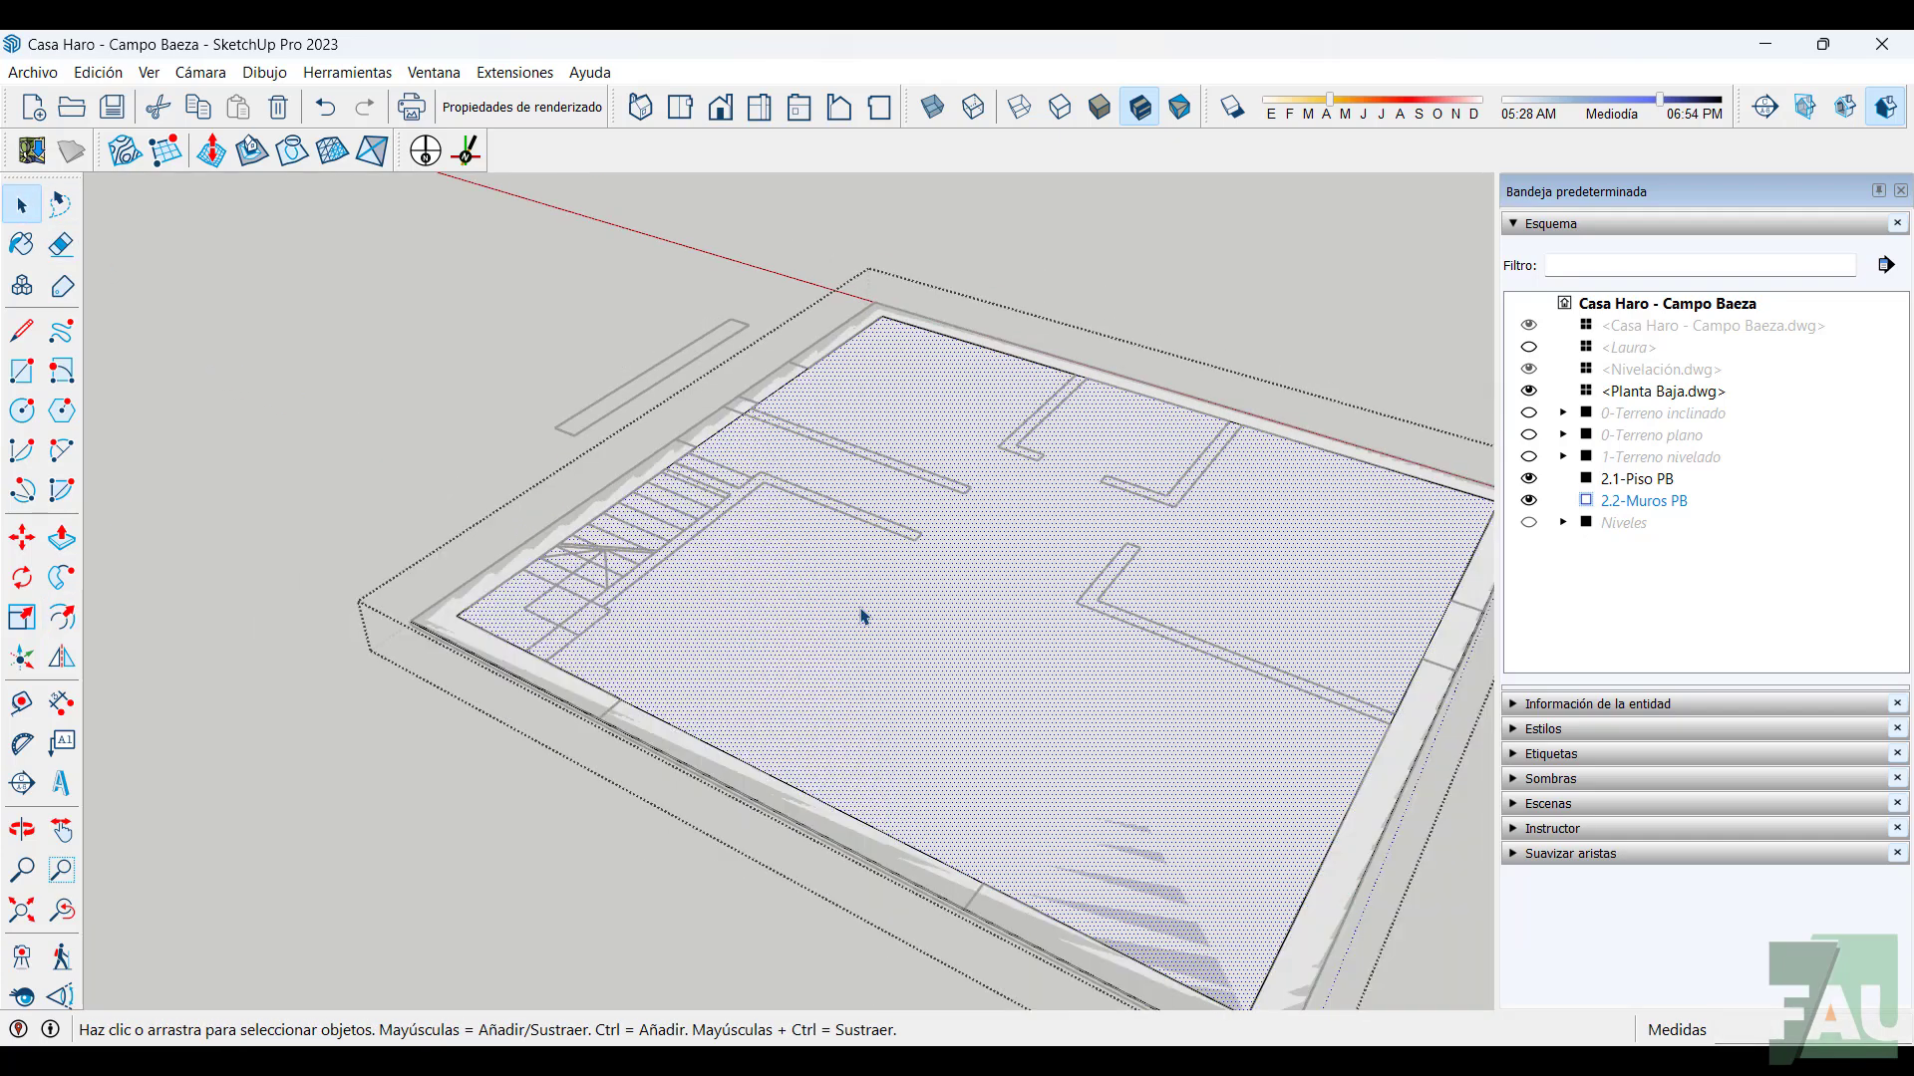
left_click(808, 662)
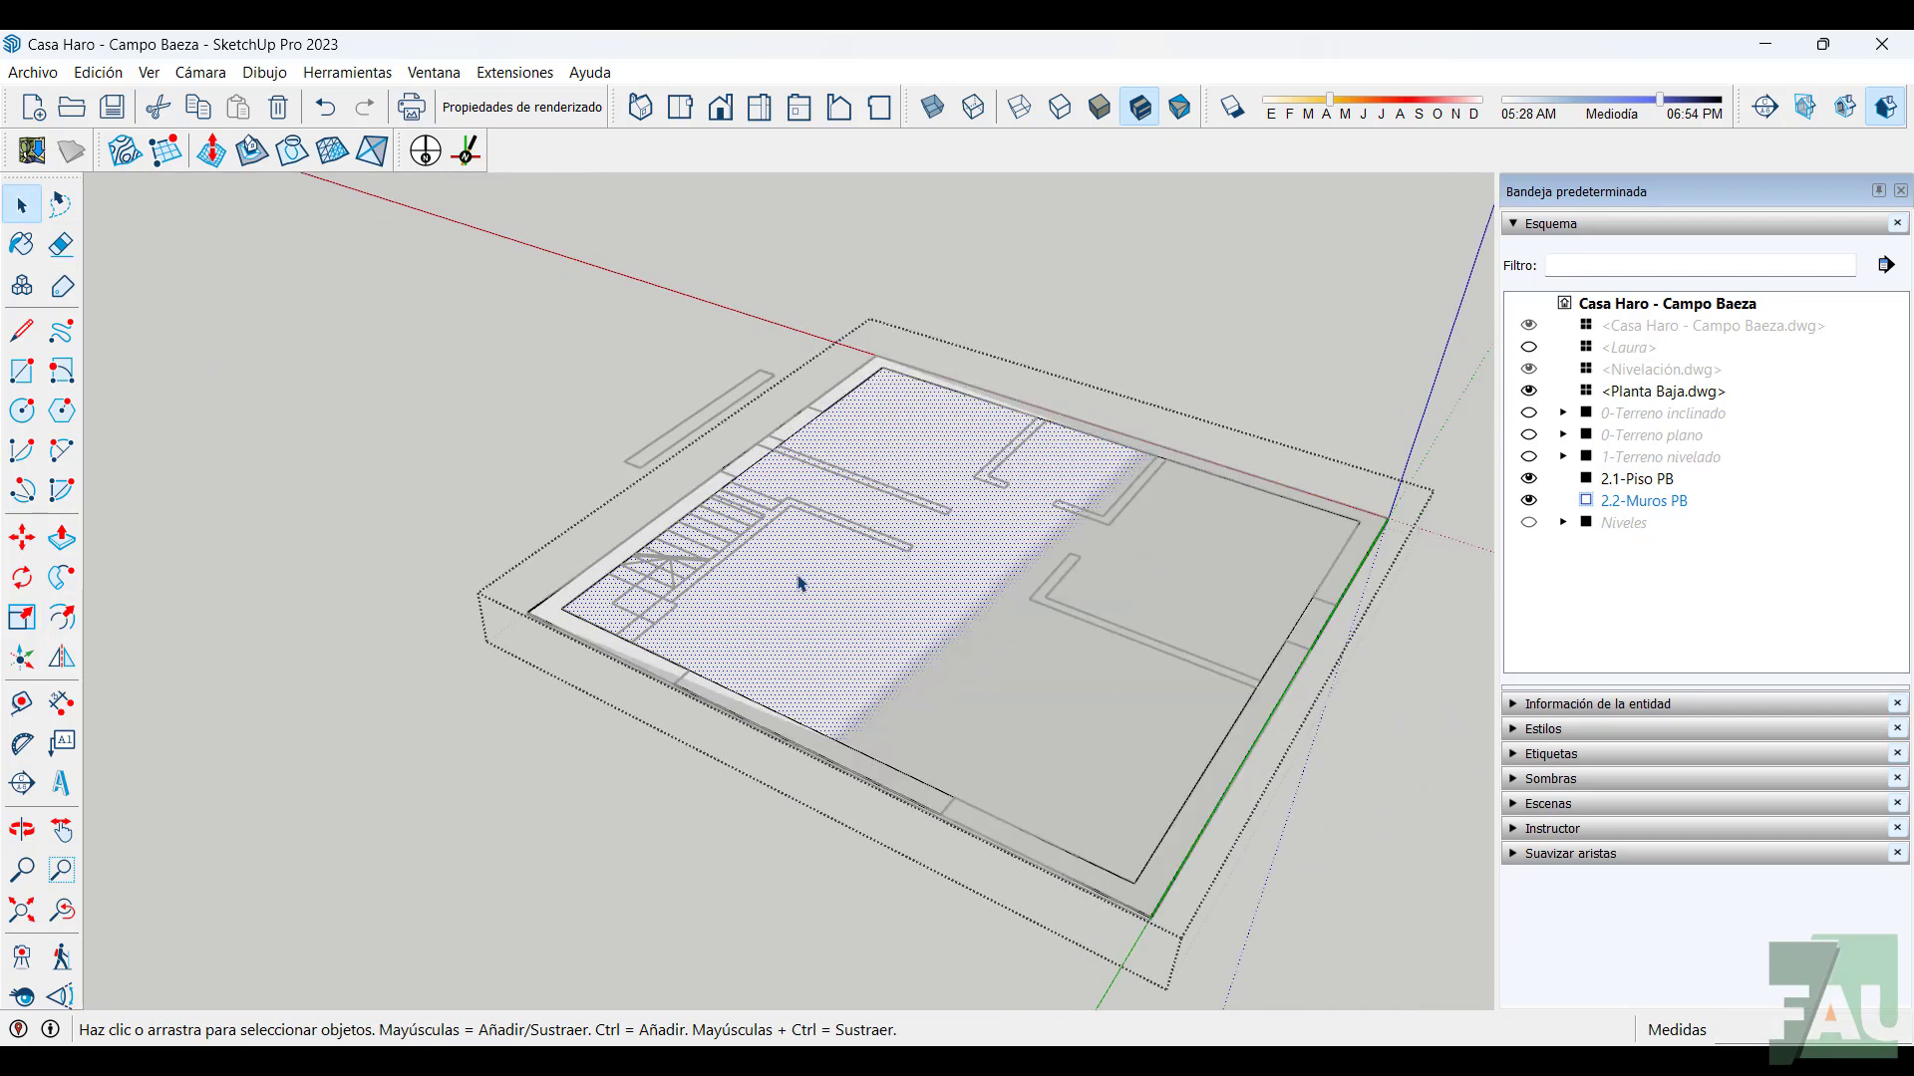
left_click(589, 634)
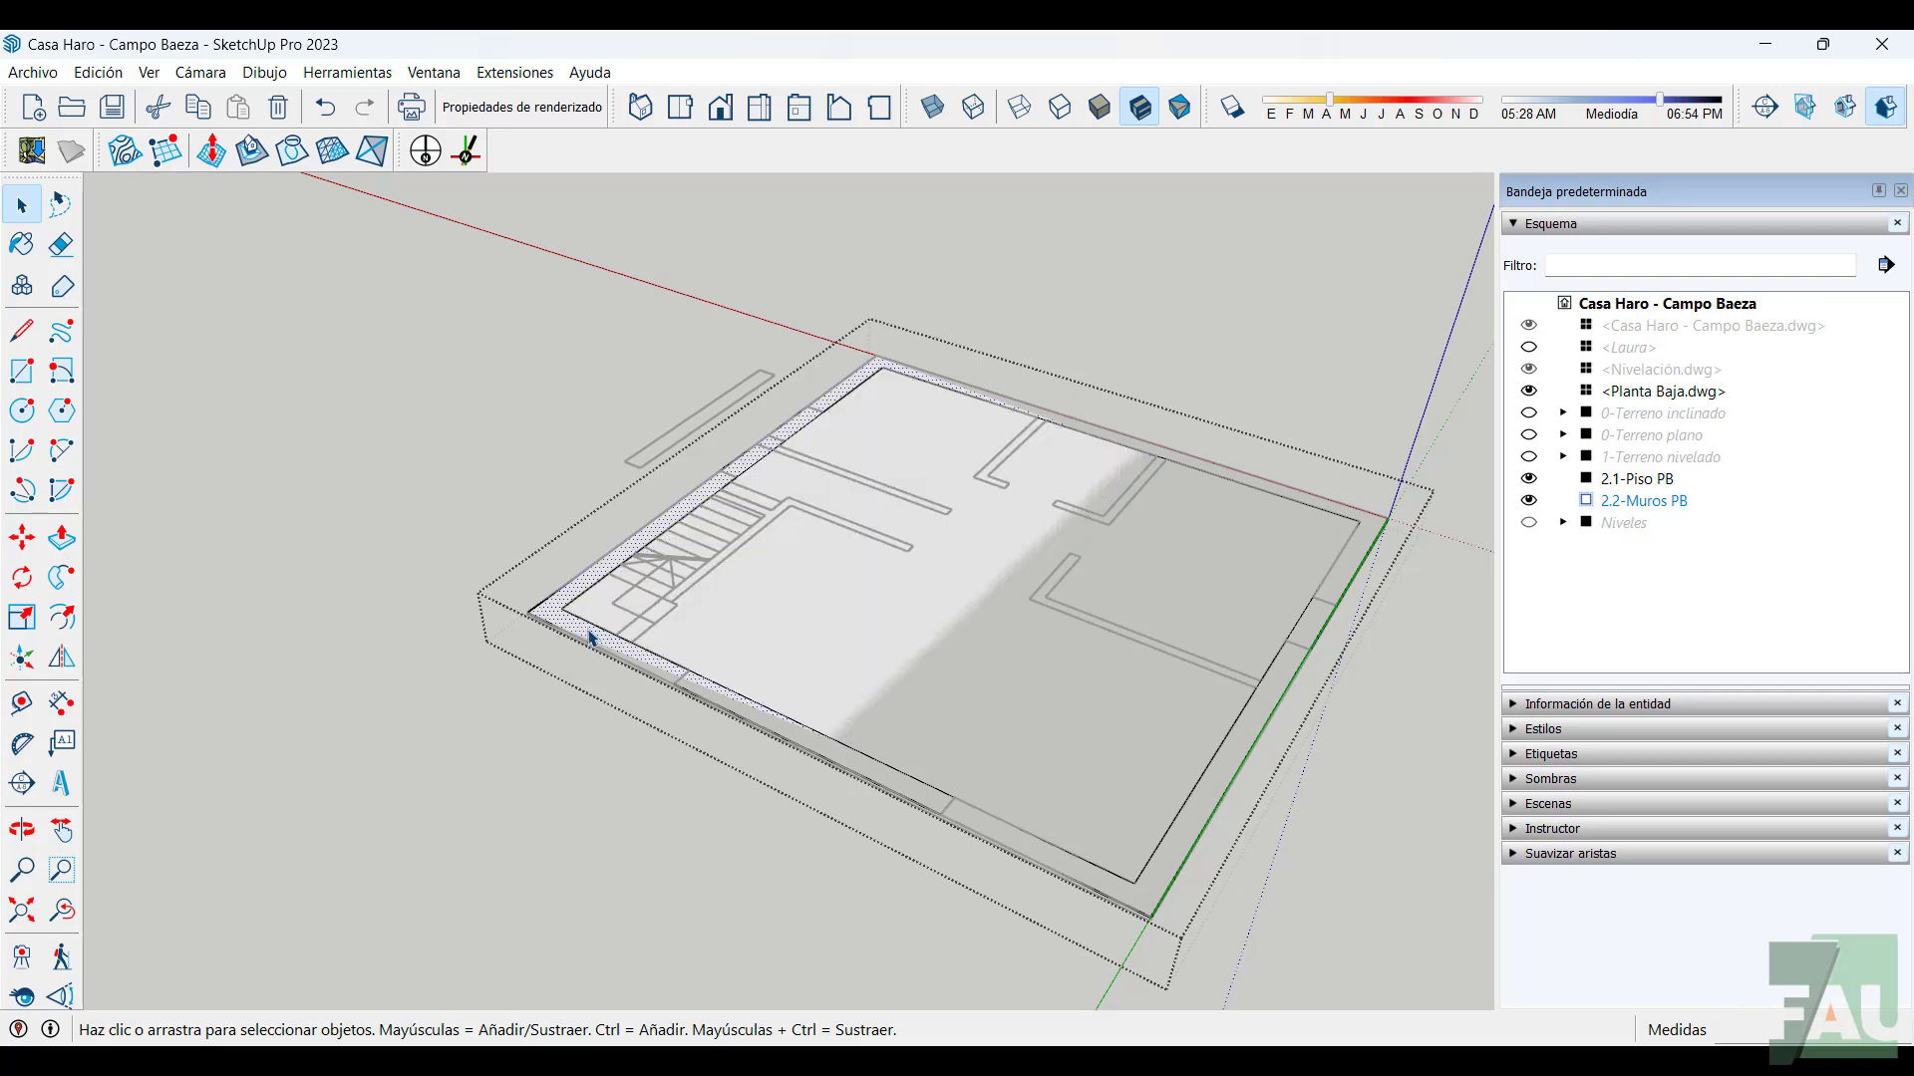
left_click(774, 626)
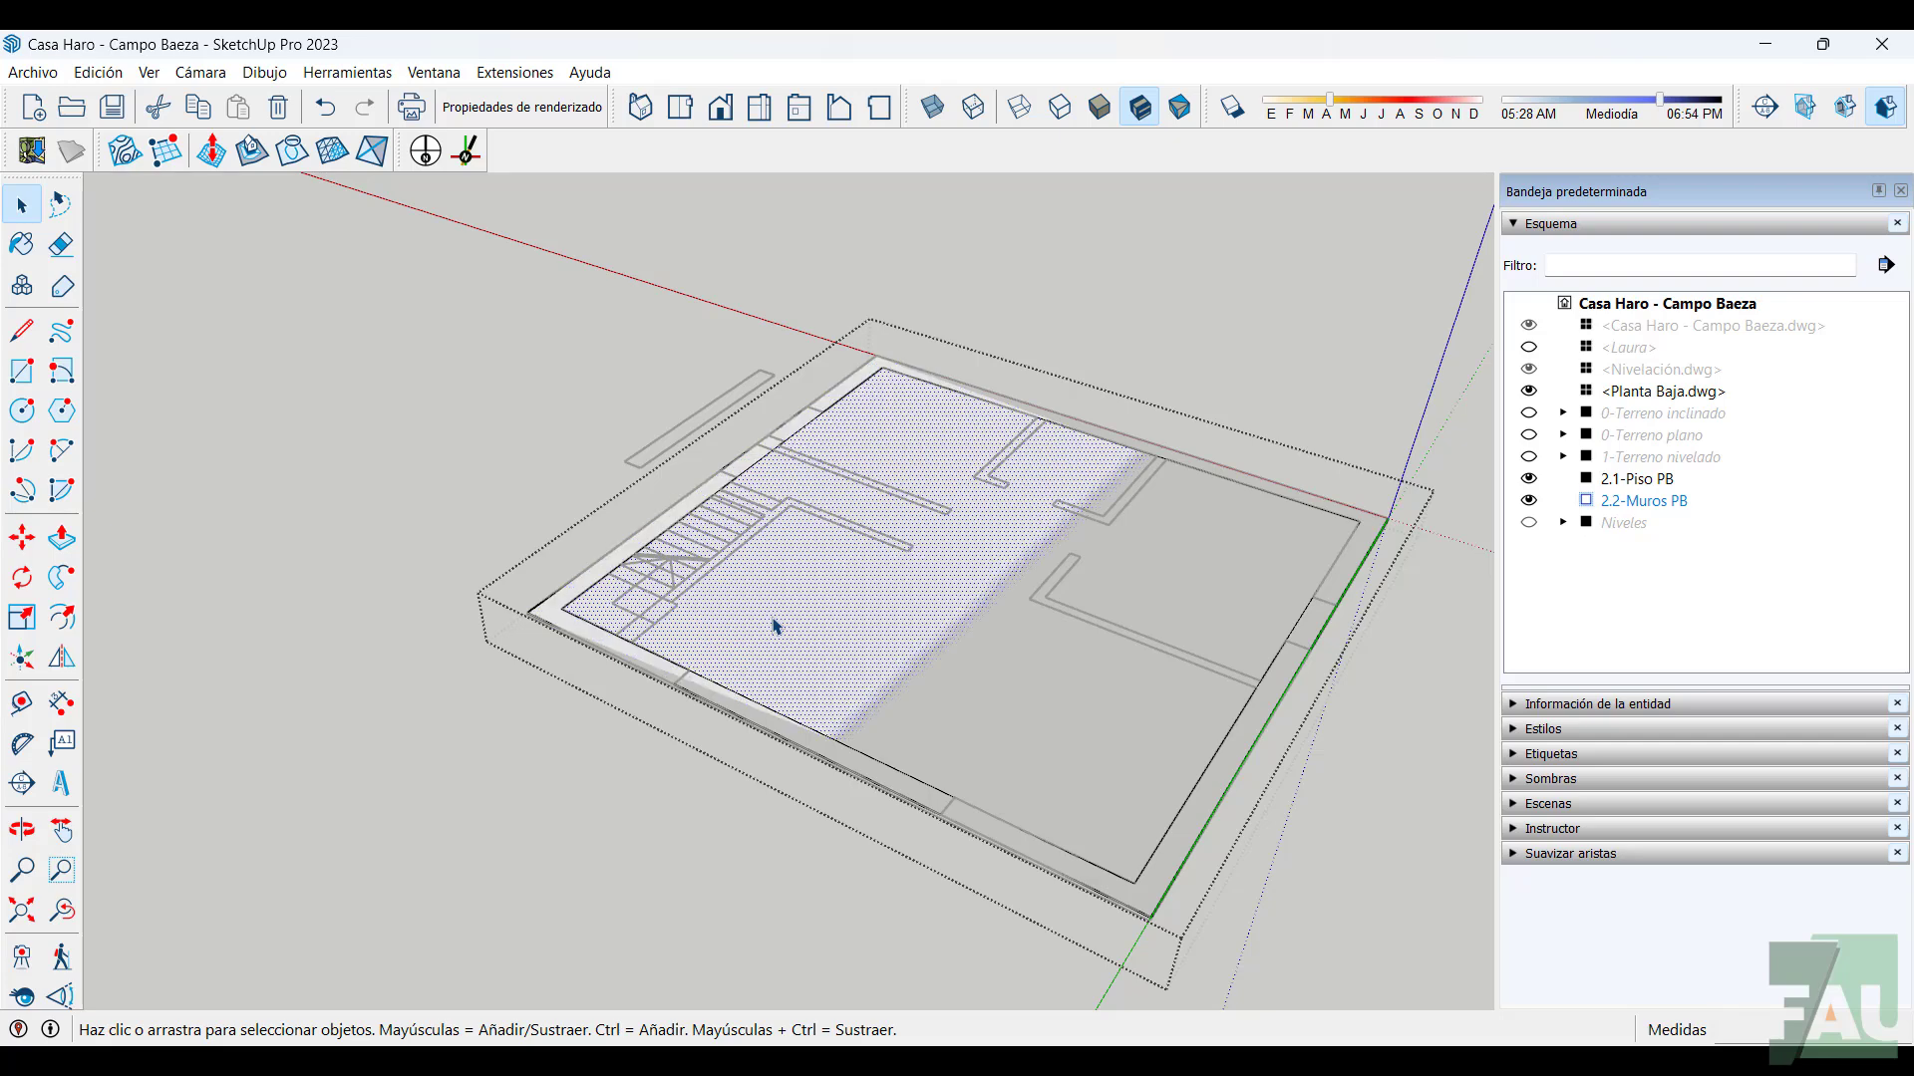
key("Delete")
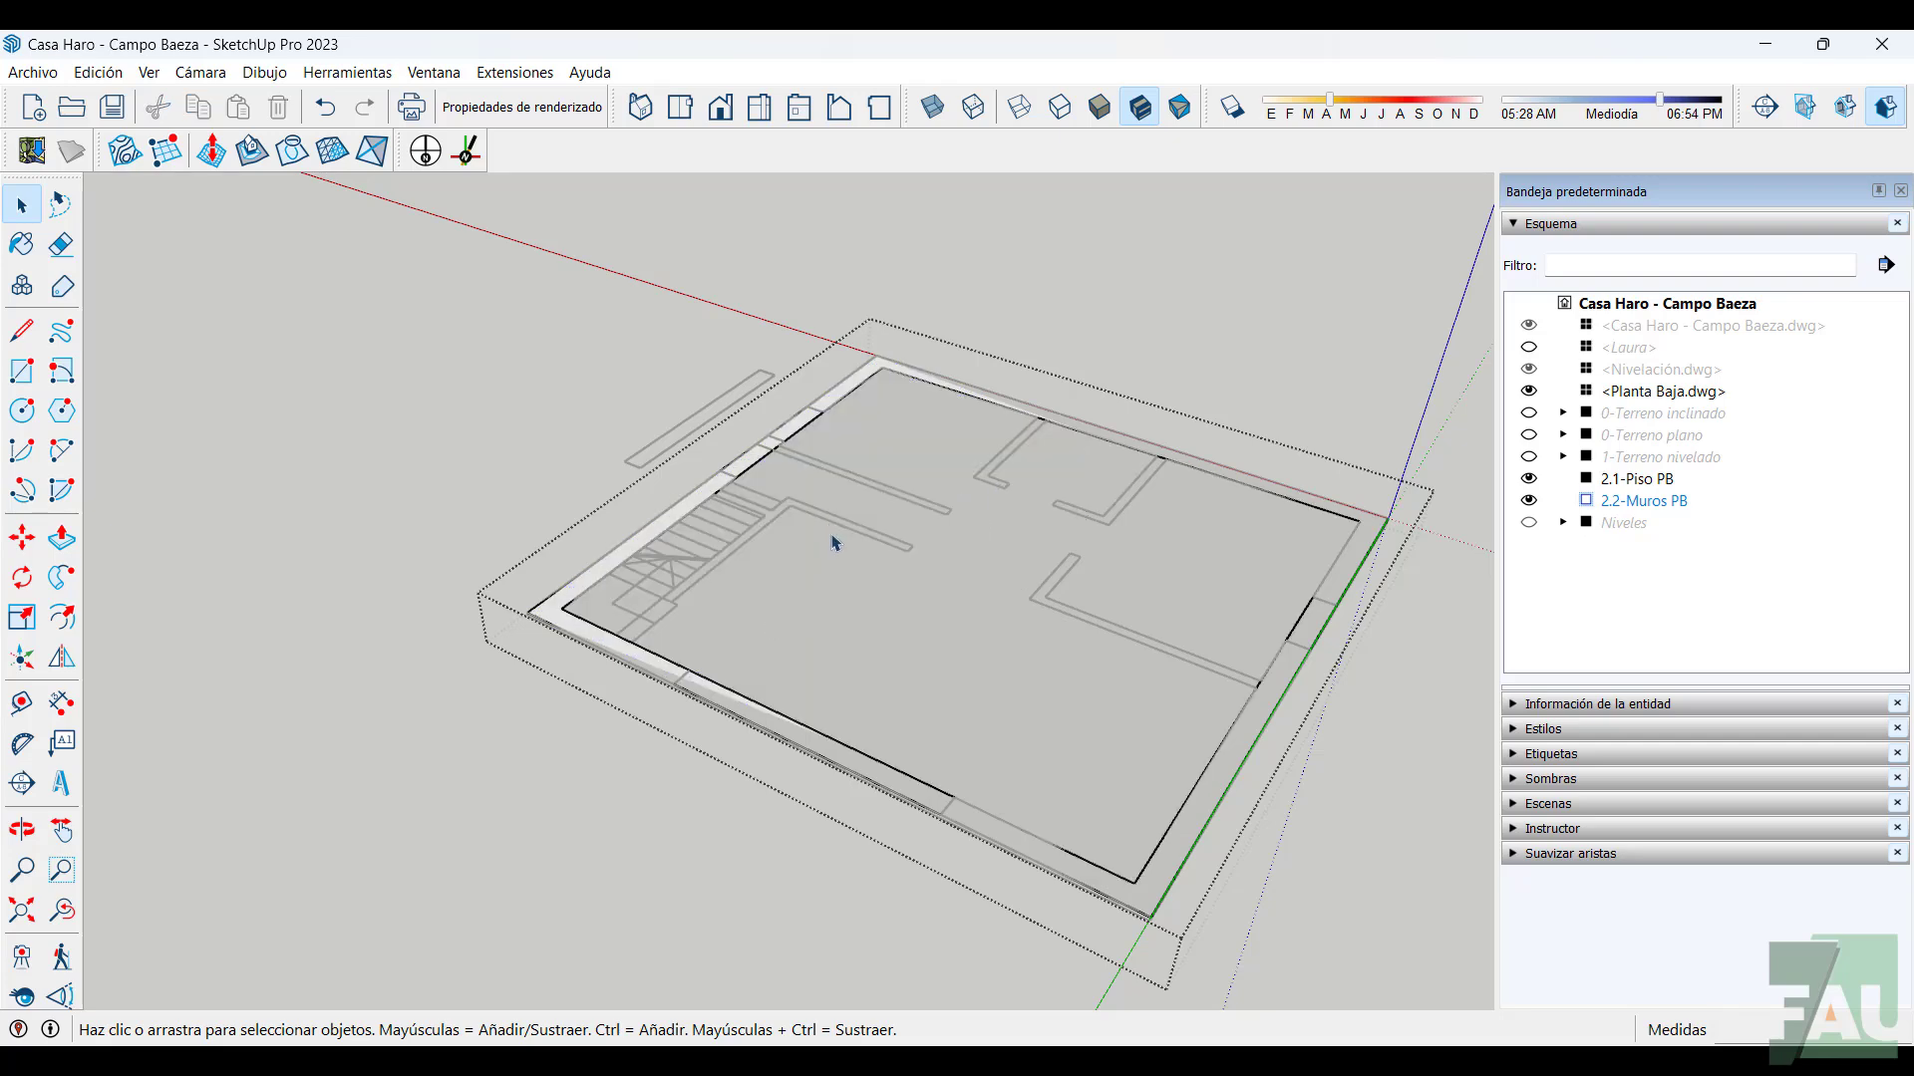
Extrude the perimeter wall ring 2.96 m upward with Push/Pull
scroll(836, 543, "up", 1)
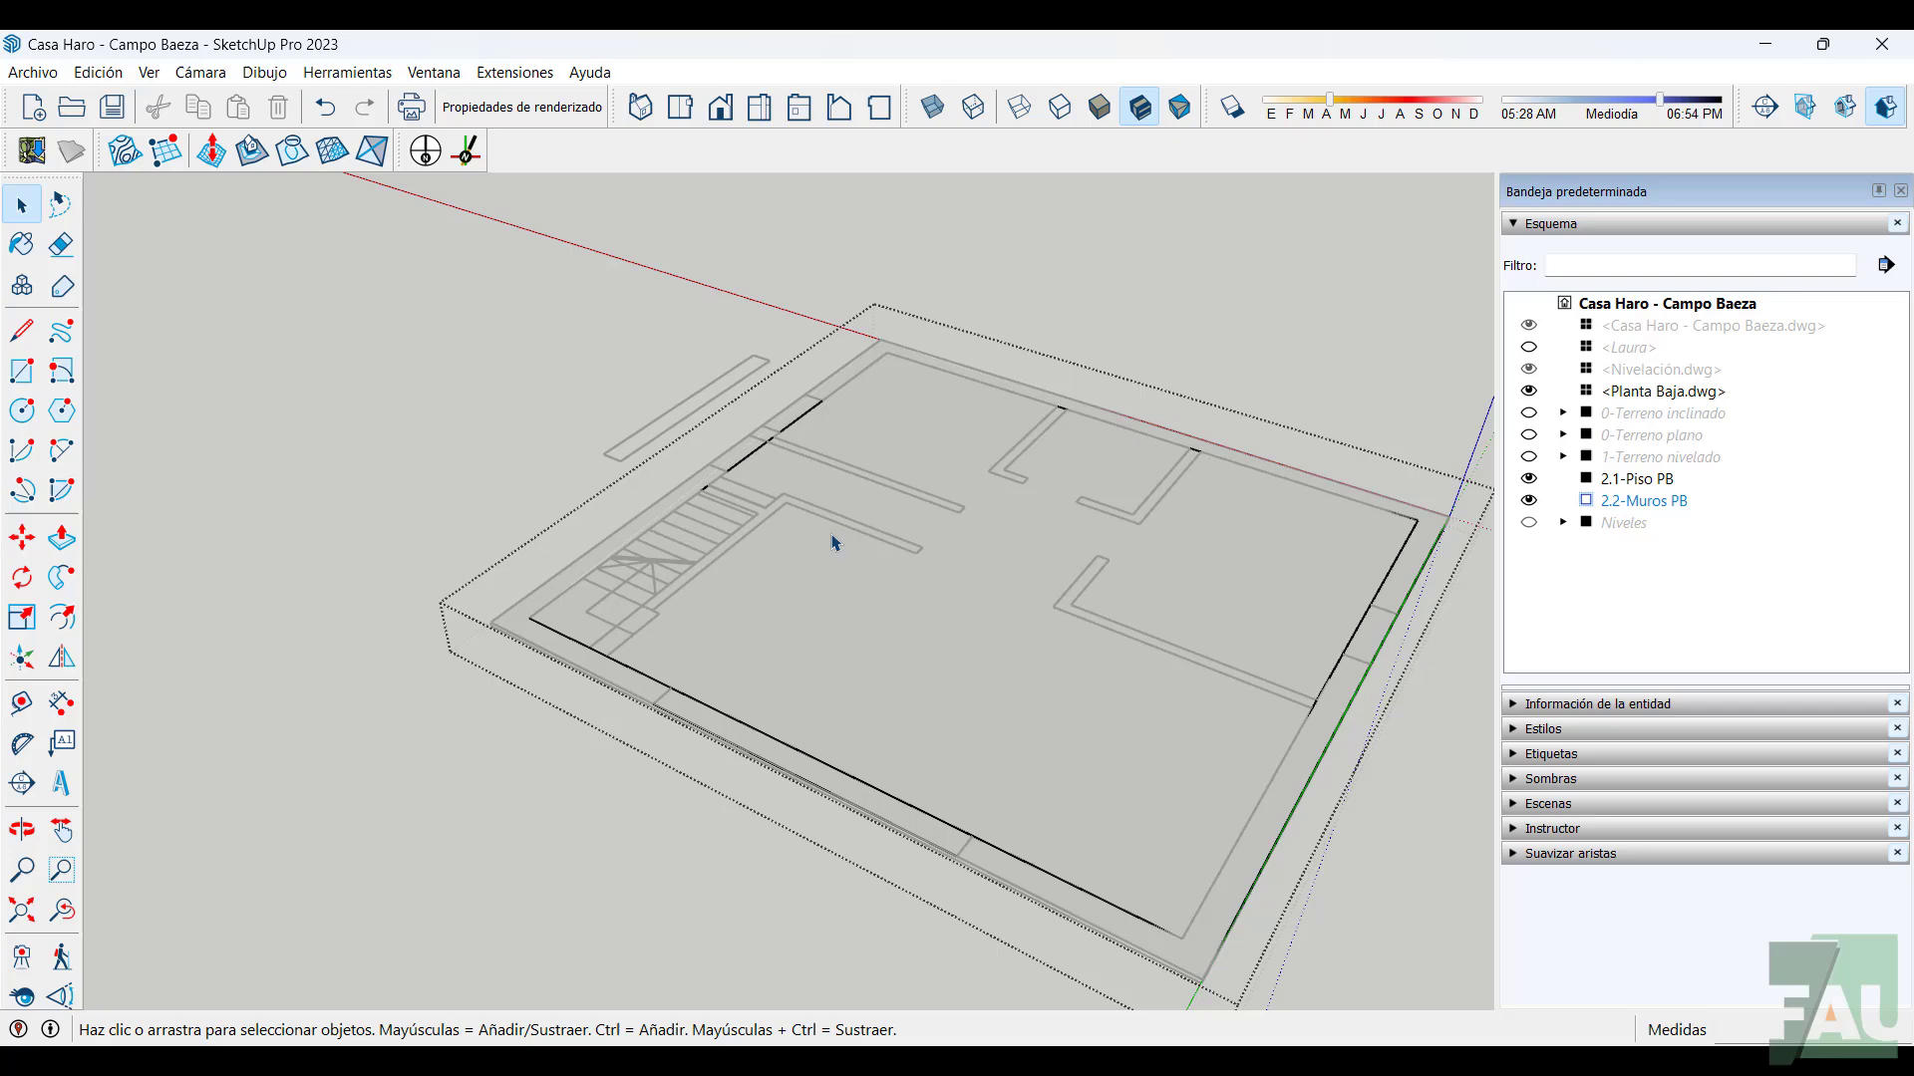
left_click(62, 538)
left_click(552, 610)
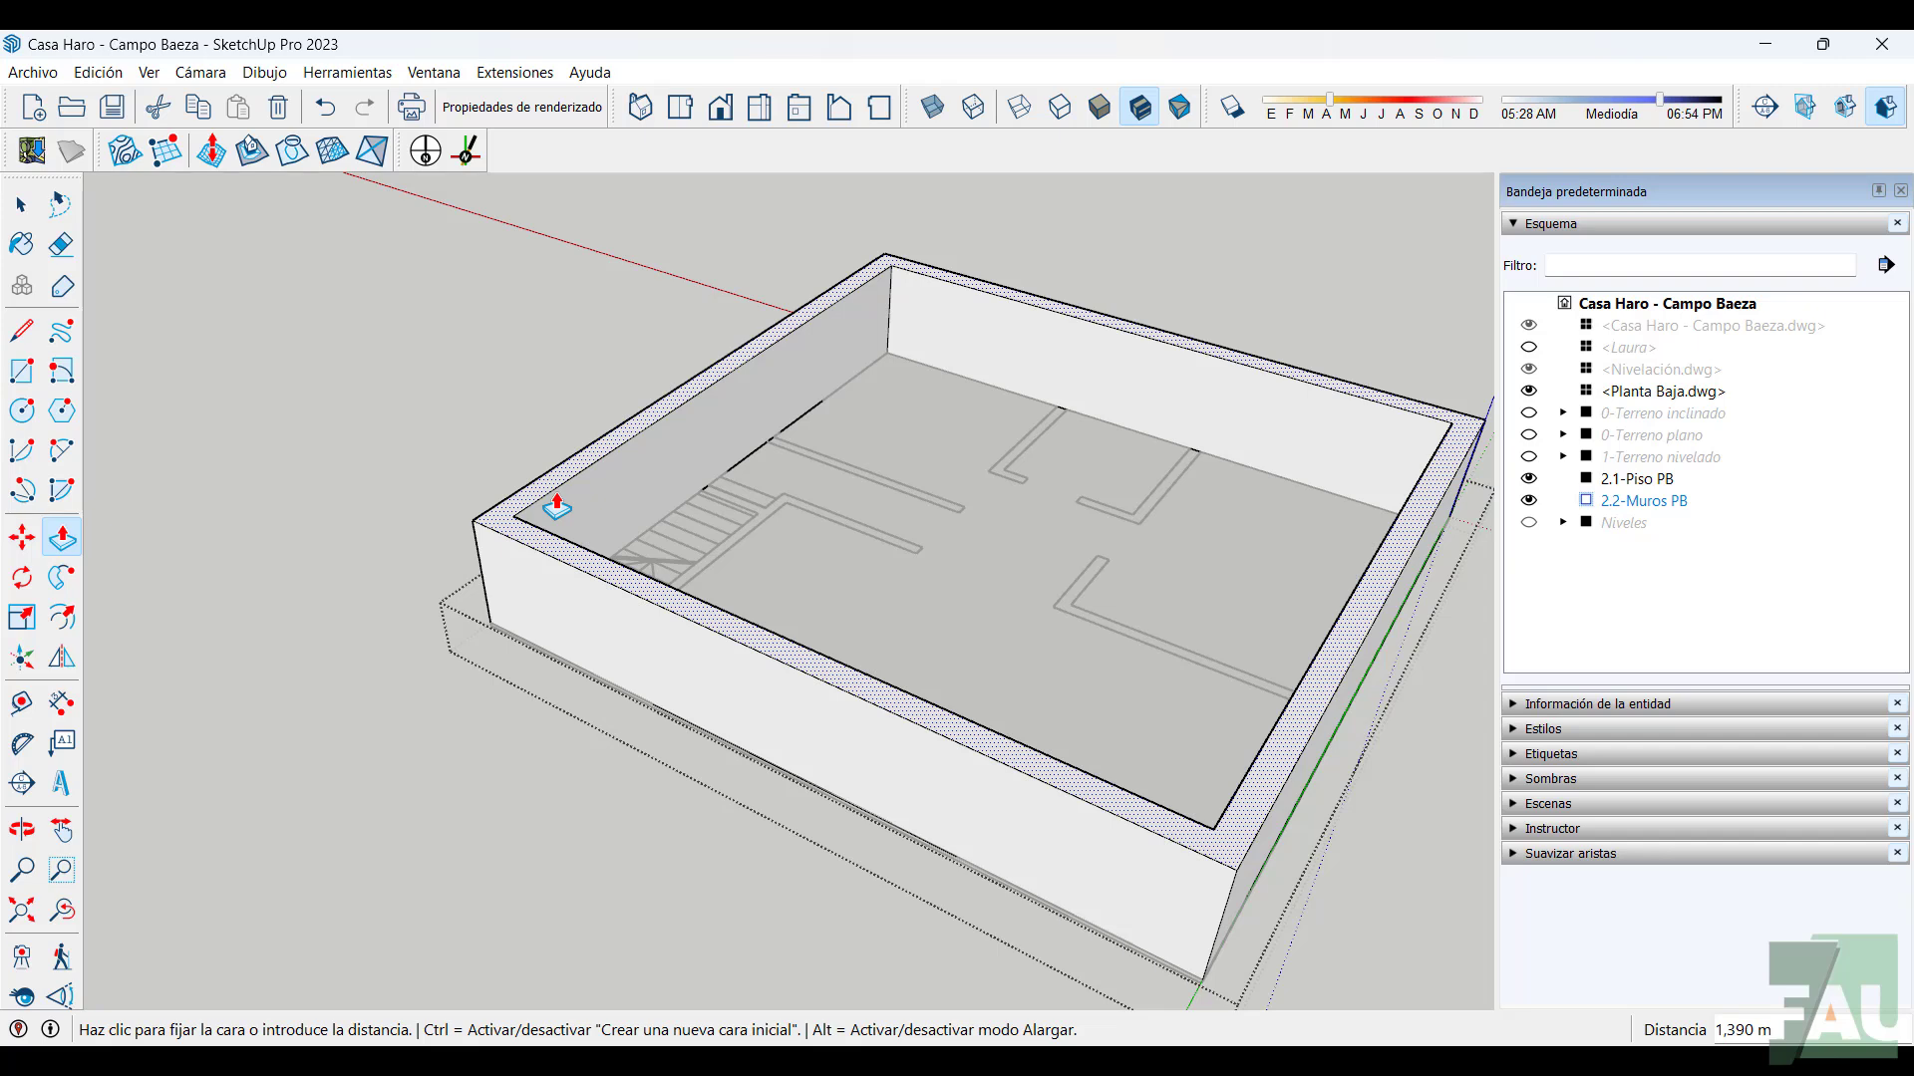
type("2,96")
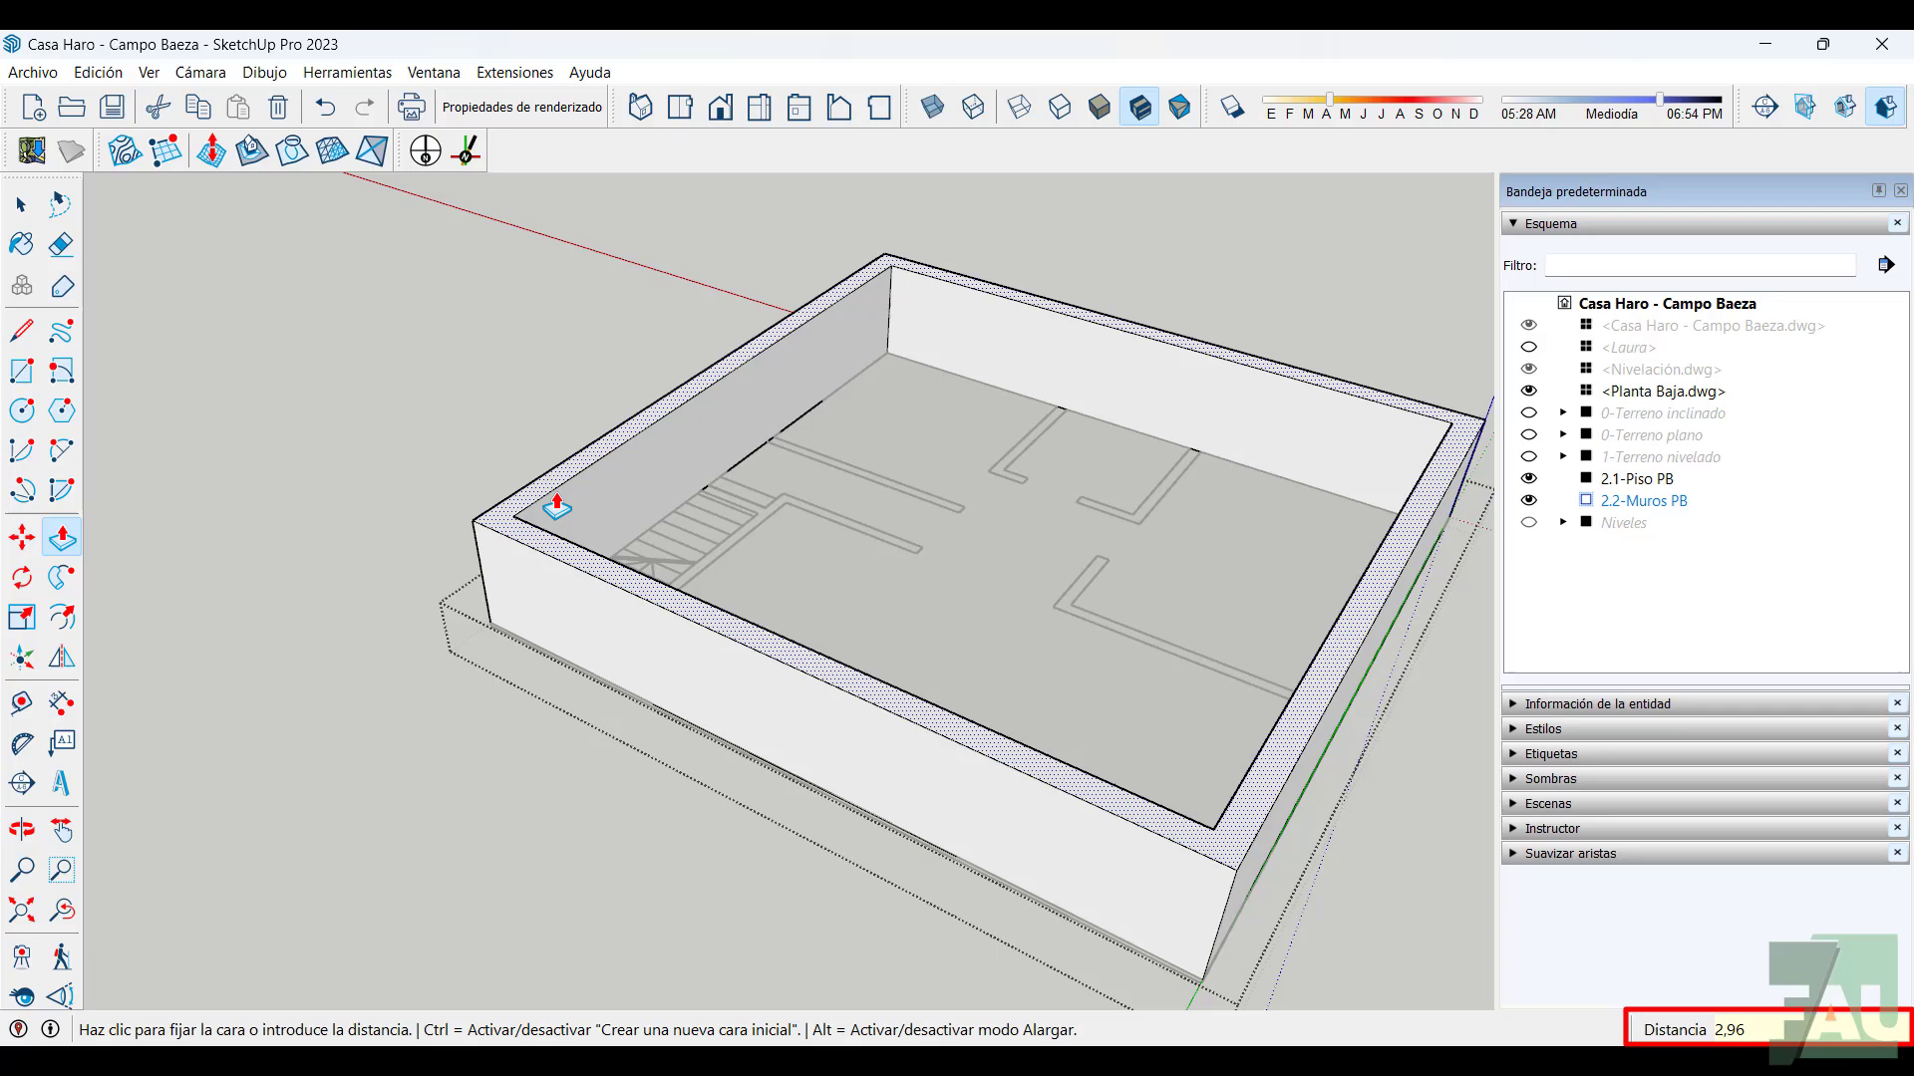
key("Return")
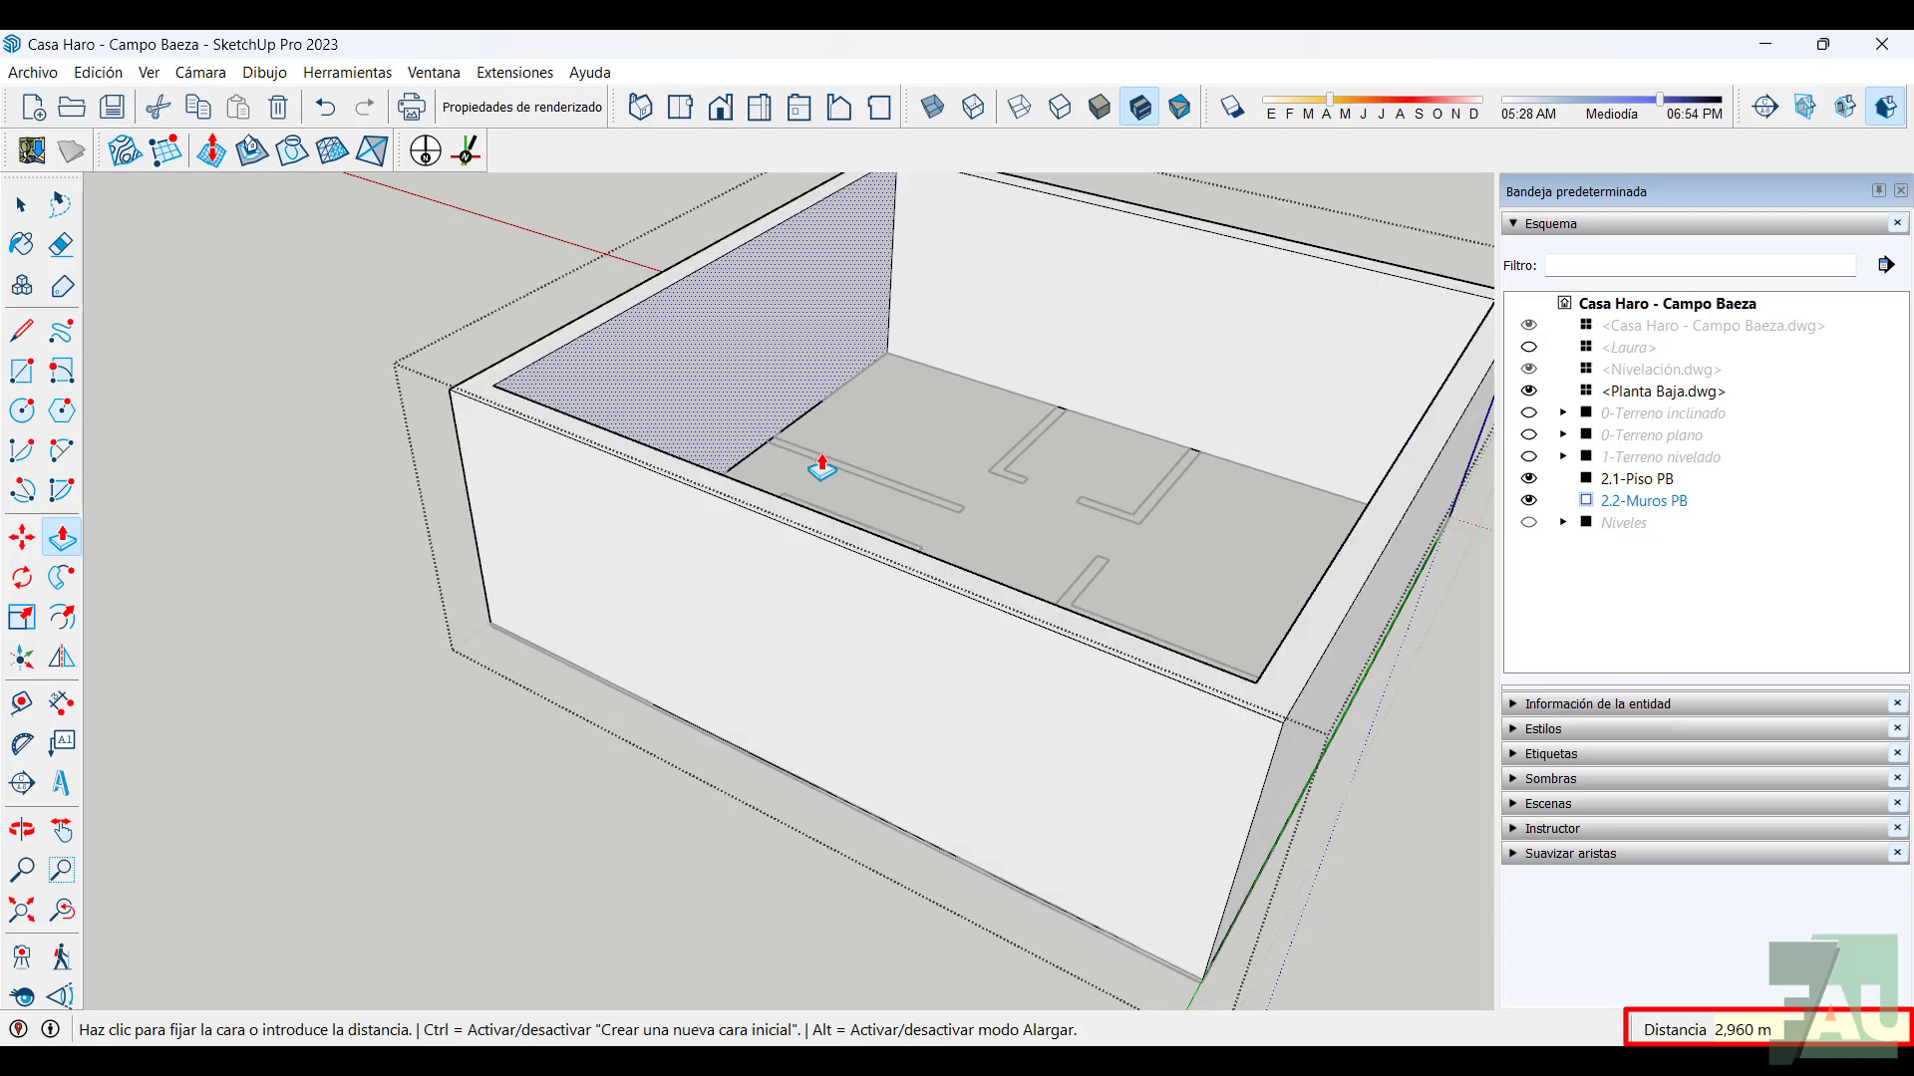
Trace the long interior wall from the stair corner across to the perimeter wall with a 6.8 by 0.15 m rectangle
scroll(817, 463, "down", 5)
middle_click_drag(833, 479, 505, 850)
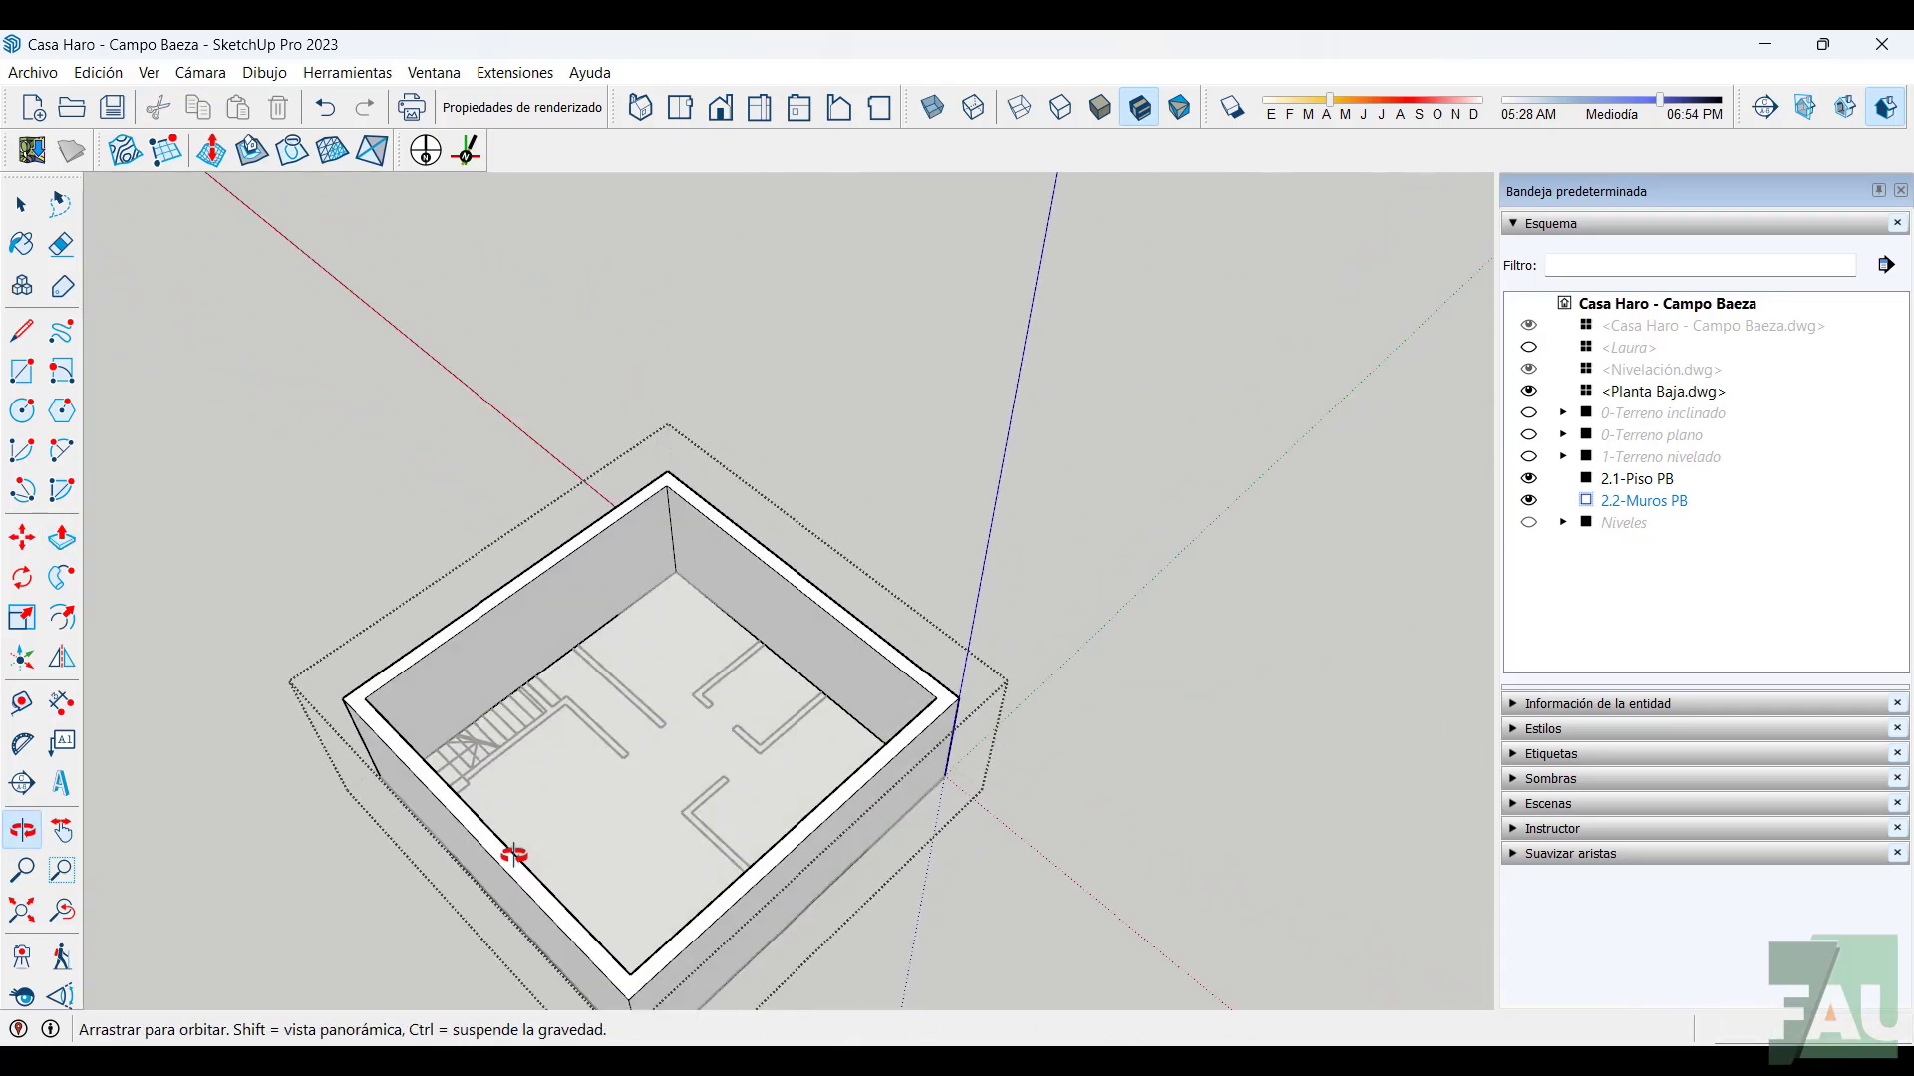
scroll(577, 734, "up", 3)
middle_click_drag(577, 769, 661, 684)
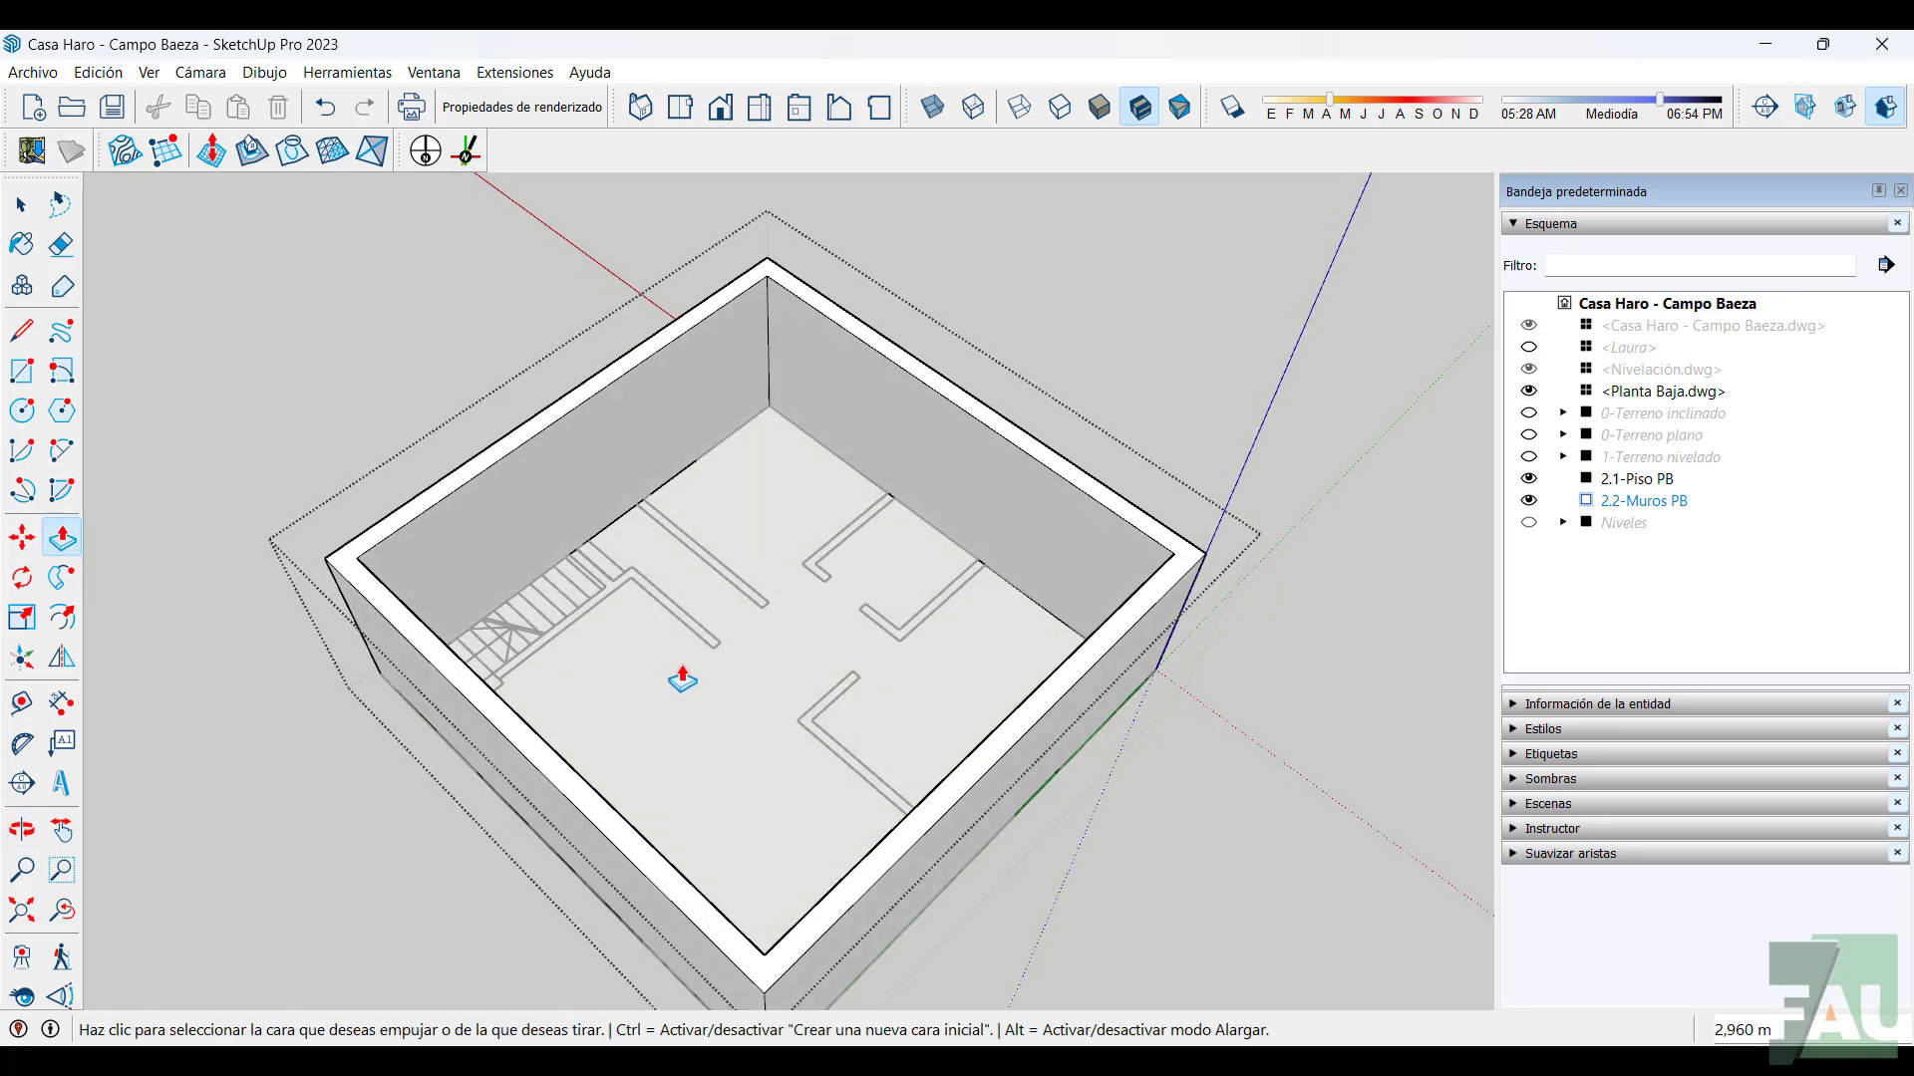
scroll(681, 658, "up", 2)
scroll(682, 653, "up", 1)
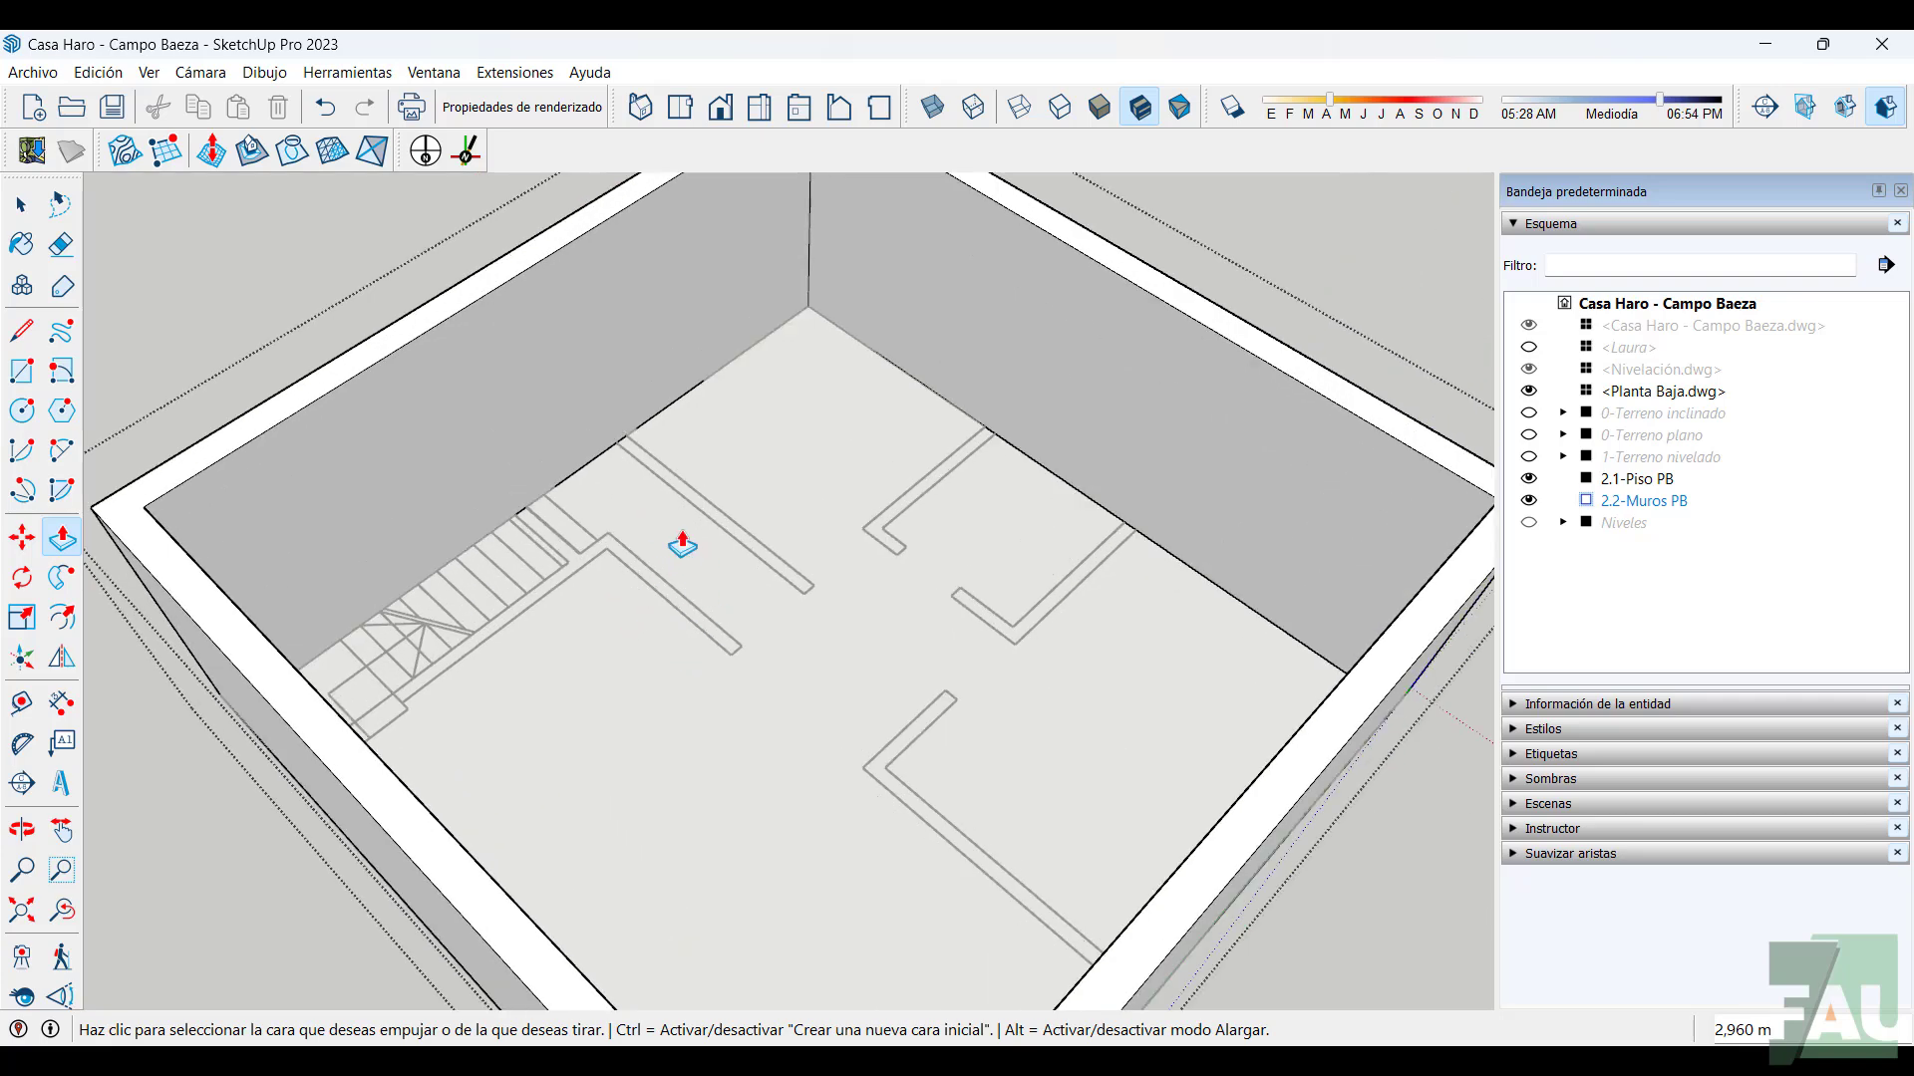
left_click(22, 370)
scroll(666, 523, "up", 1)
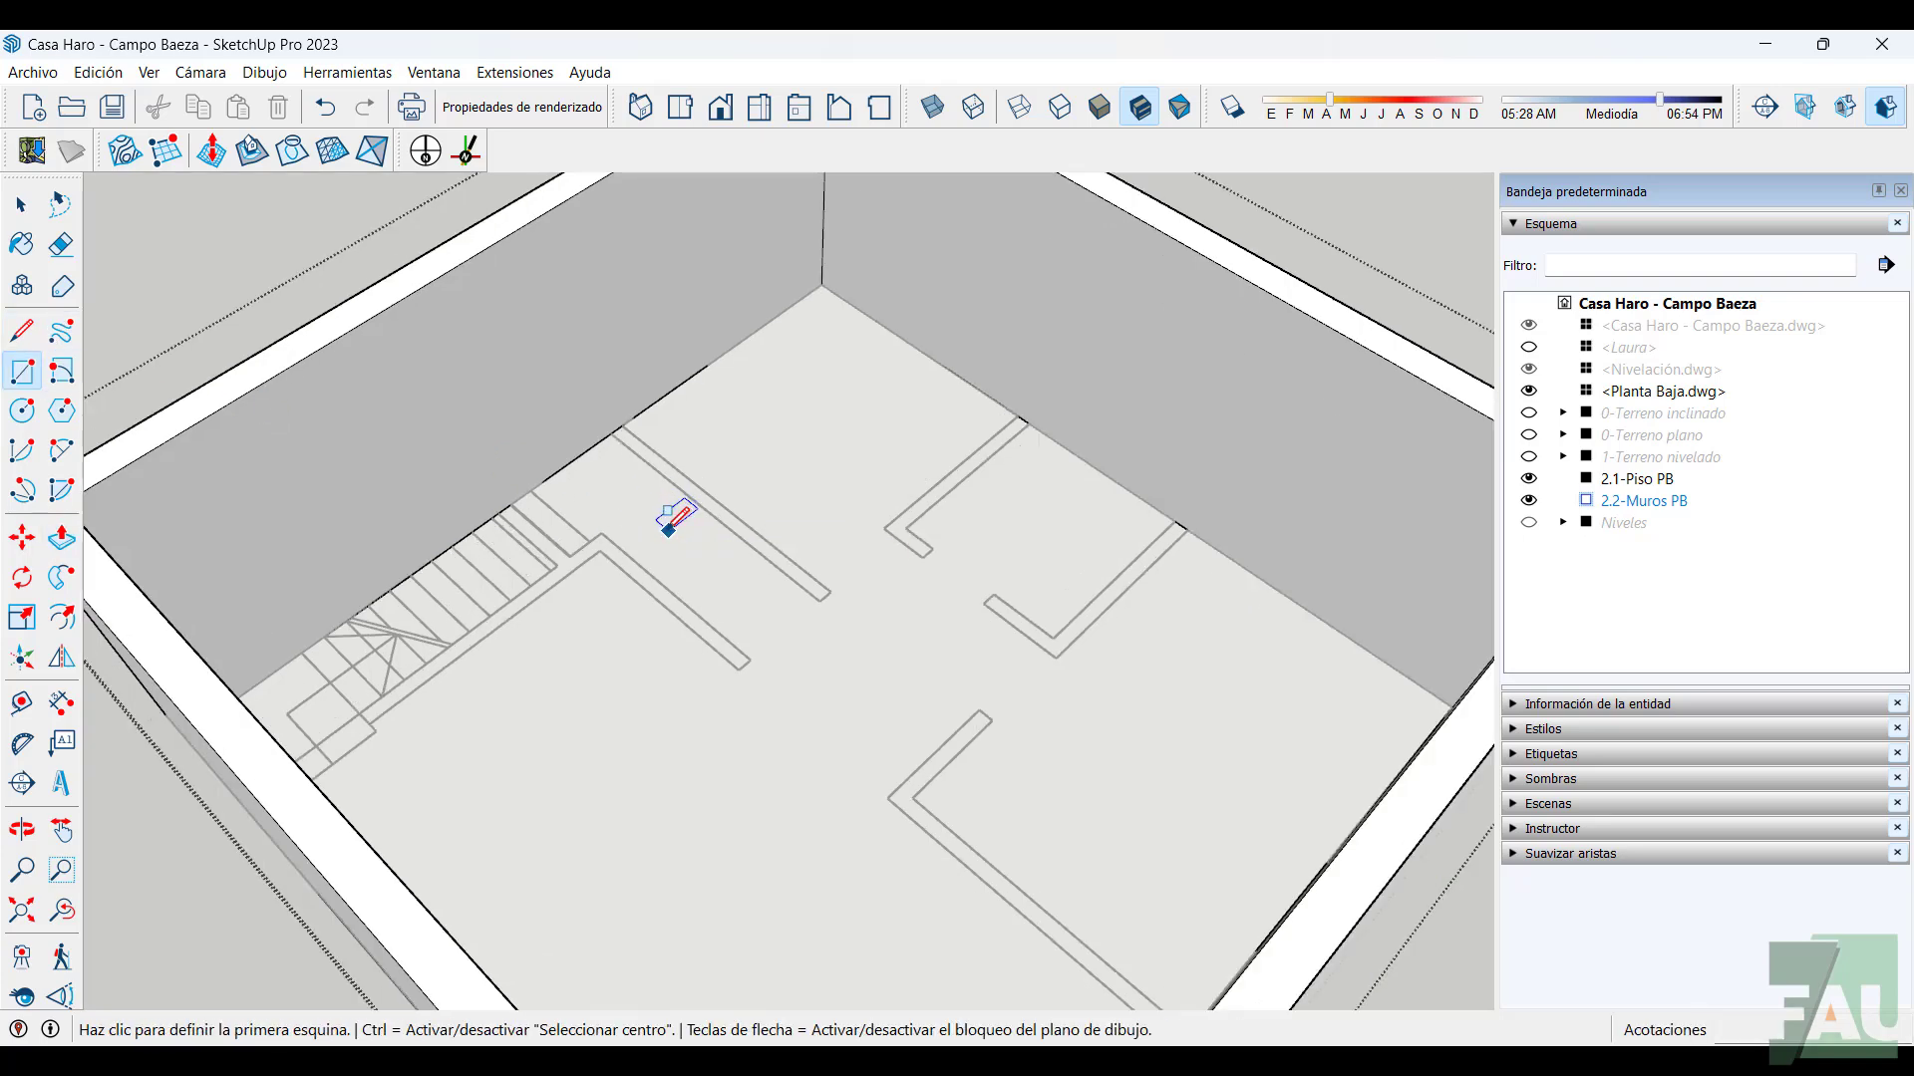
left_click(602, 532)
scroll(807, 641, "down", 3)
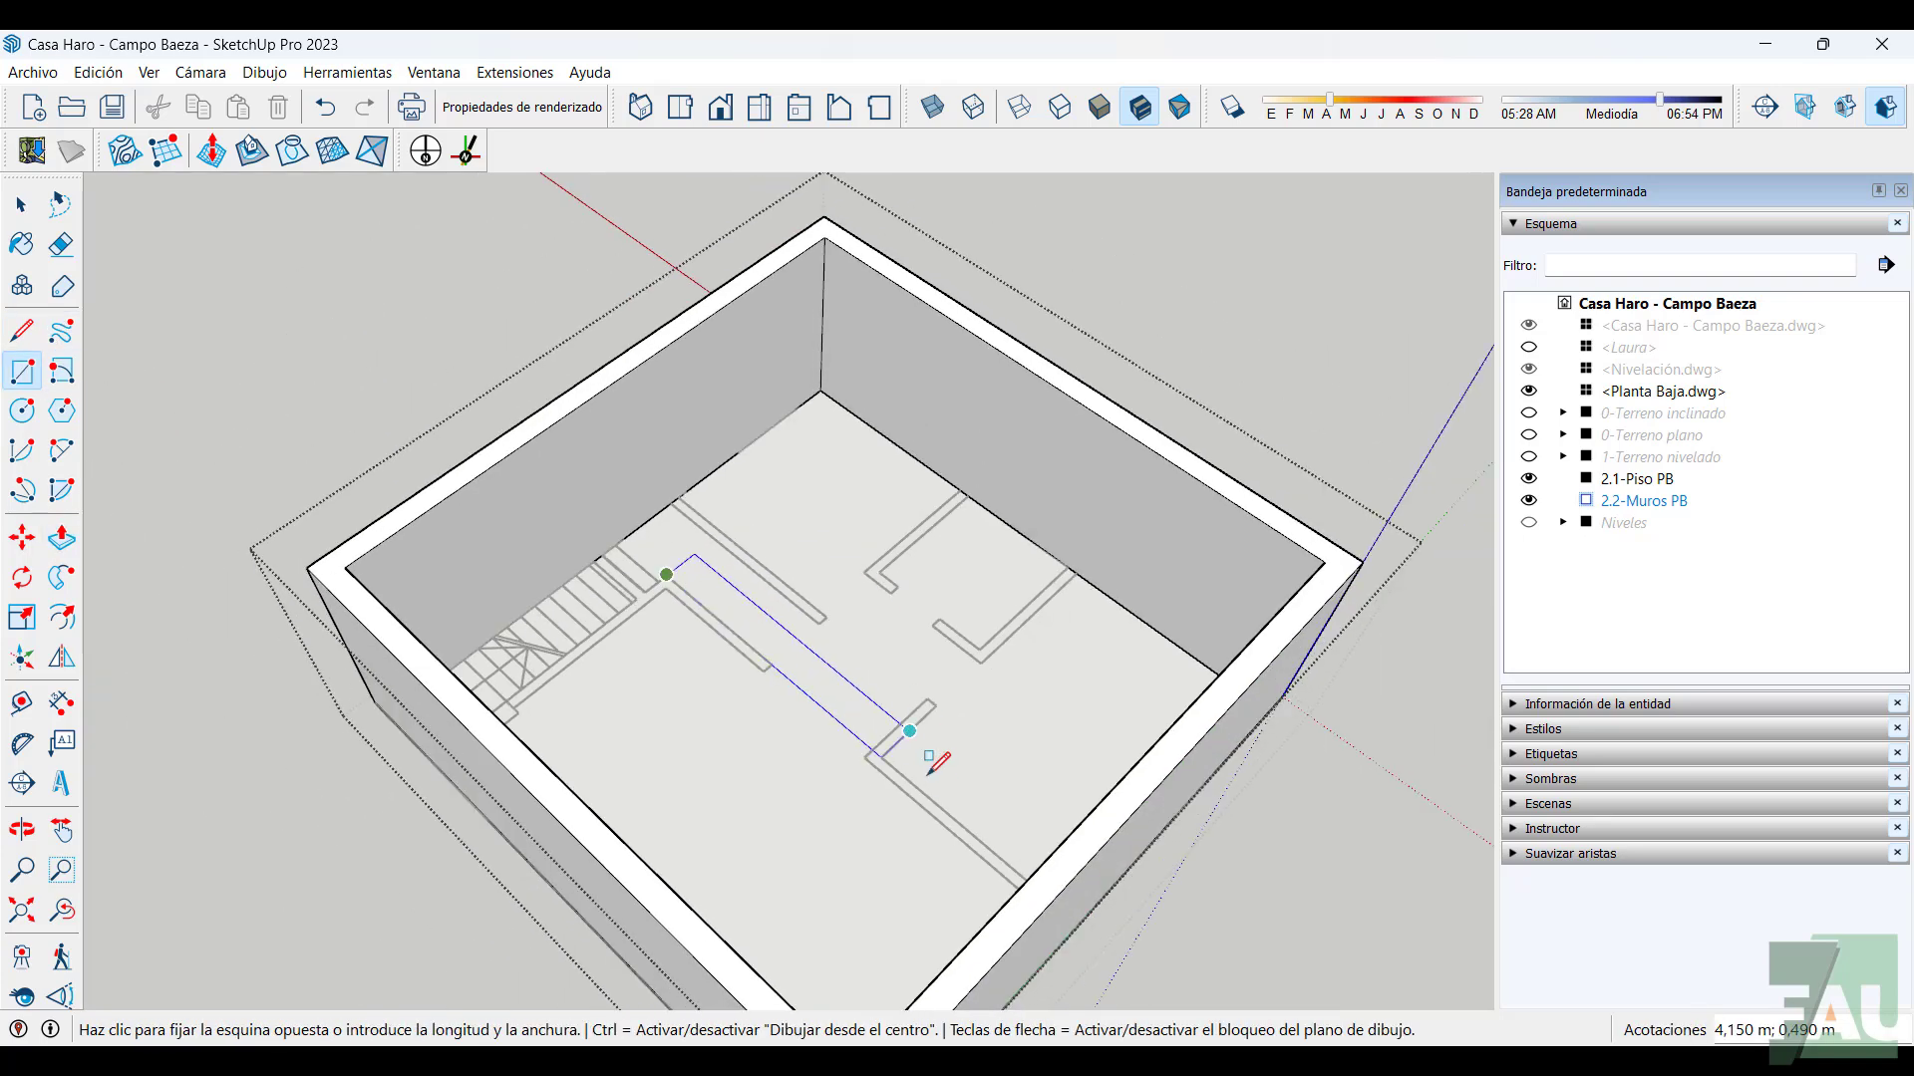
middle_click_drag(923, 648, 1174, 635)
scroll(1174, 635, "up", 2)
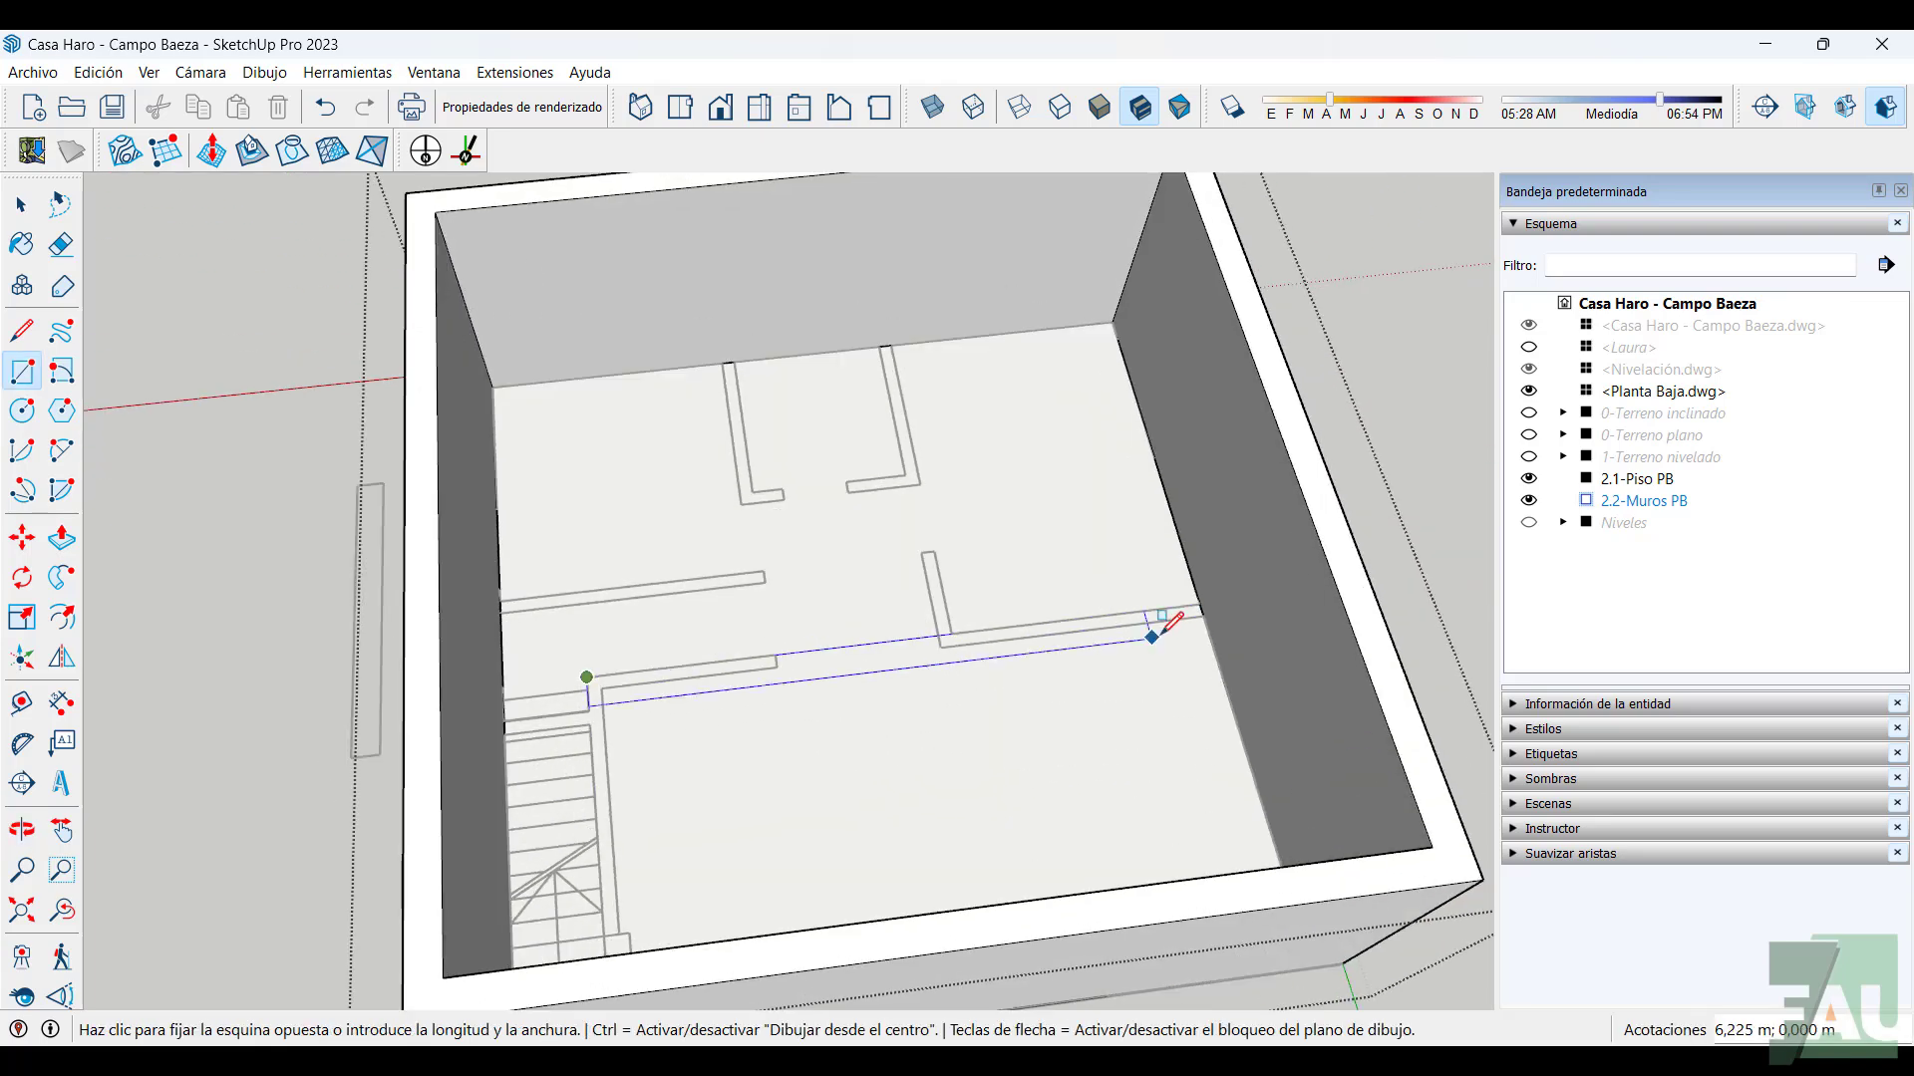
left_click(1204, 615)
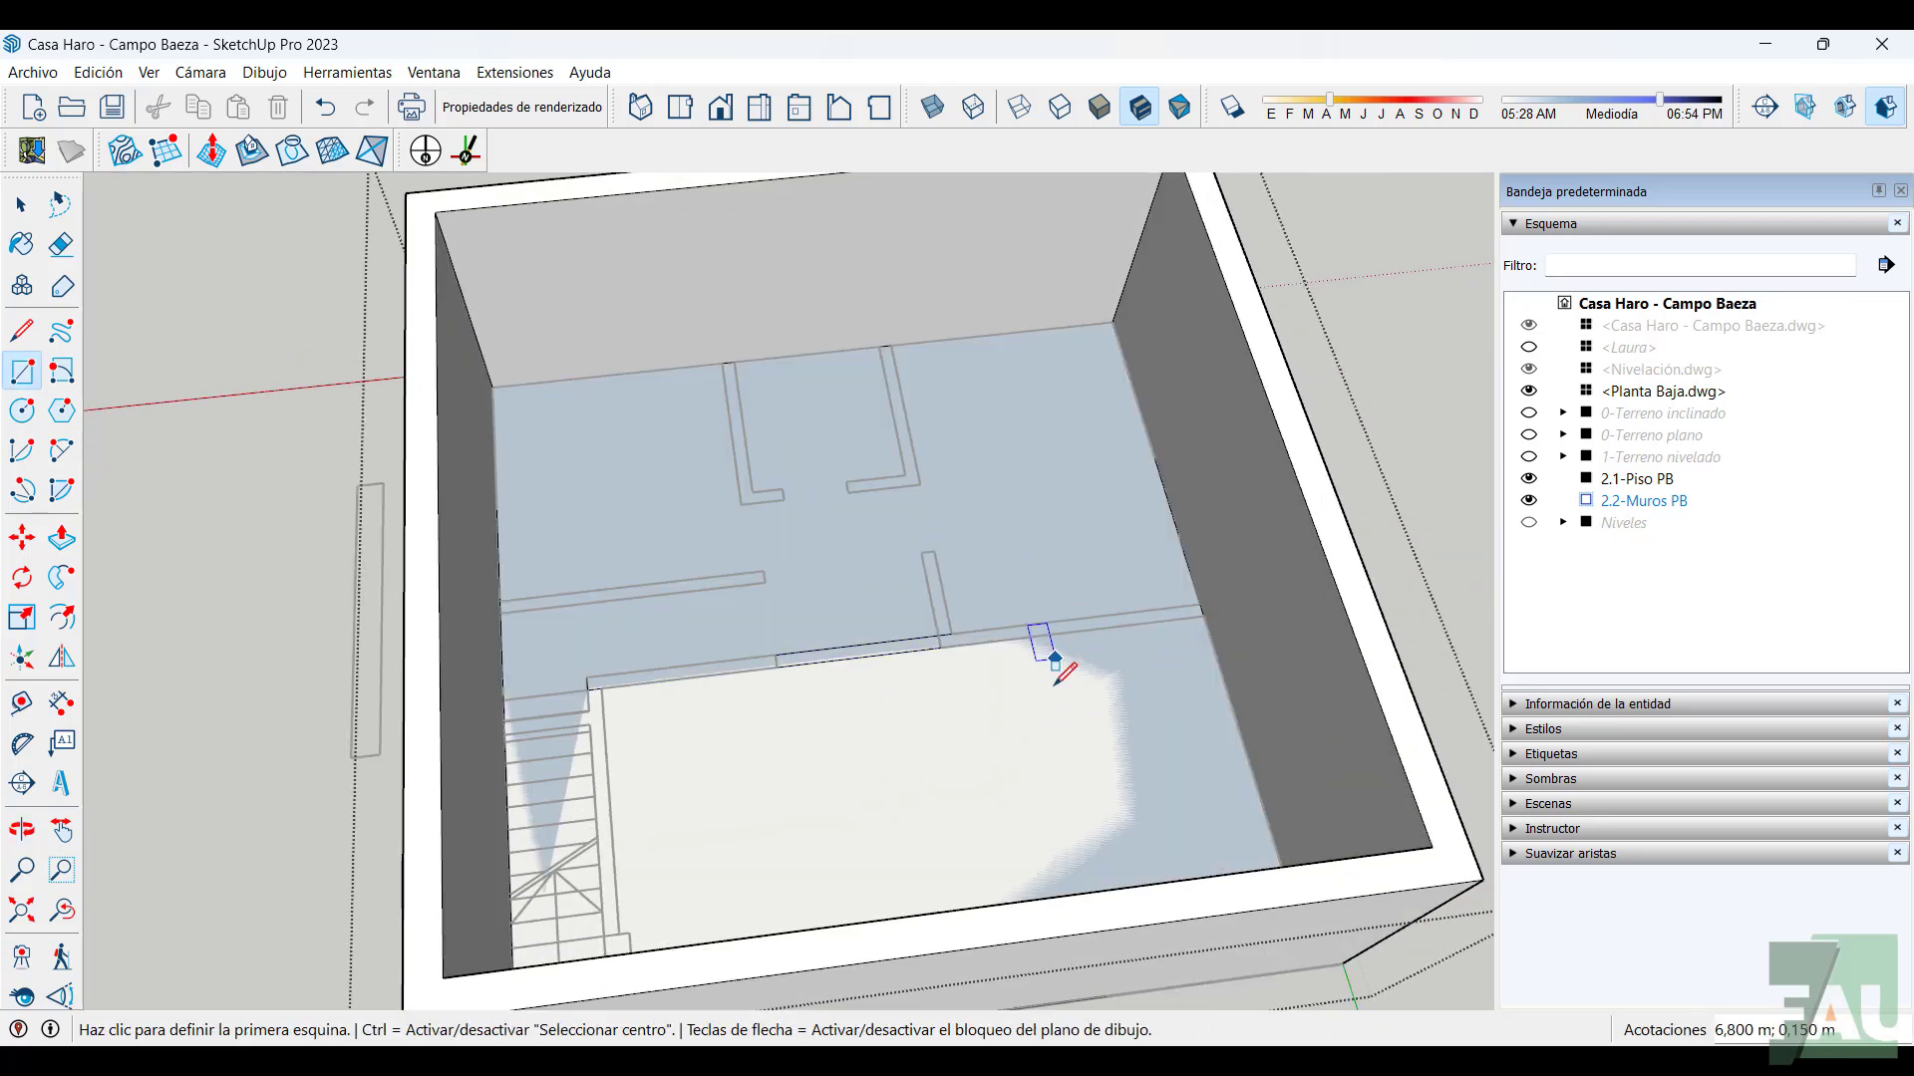
Draw a rectangle over the perpendicular partition running from the long interior wall to the opposite perimeter wall, following the plan's lines
mouse_move(1042, 735)
middle_mouse_down()
mouse_move(834, 726)
mouse_move(893, 718)
mouse_move(791, 654)
mouse_move(782, 679)
mouse_move(780, 629)
mouse_move(769, 641)
middle_mouse_up()
key("r")
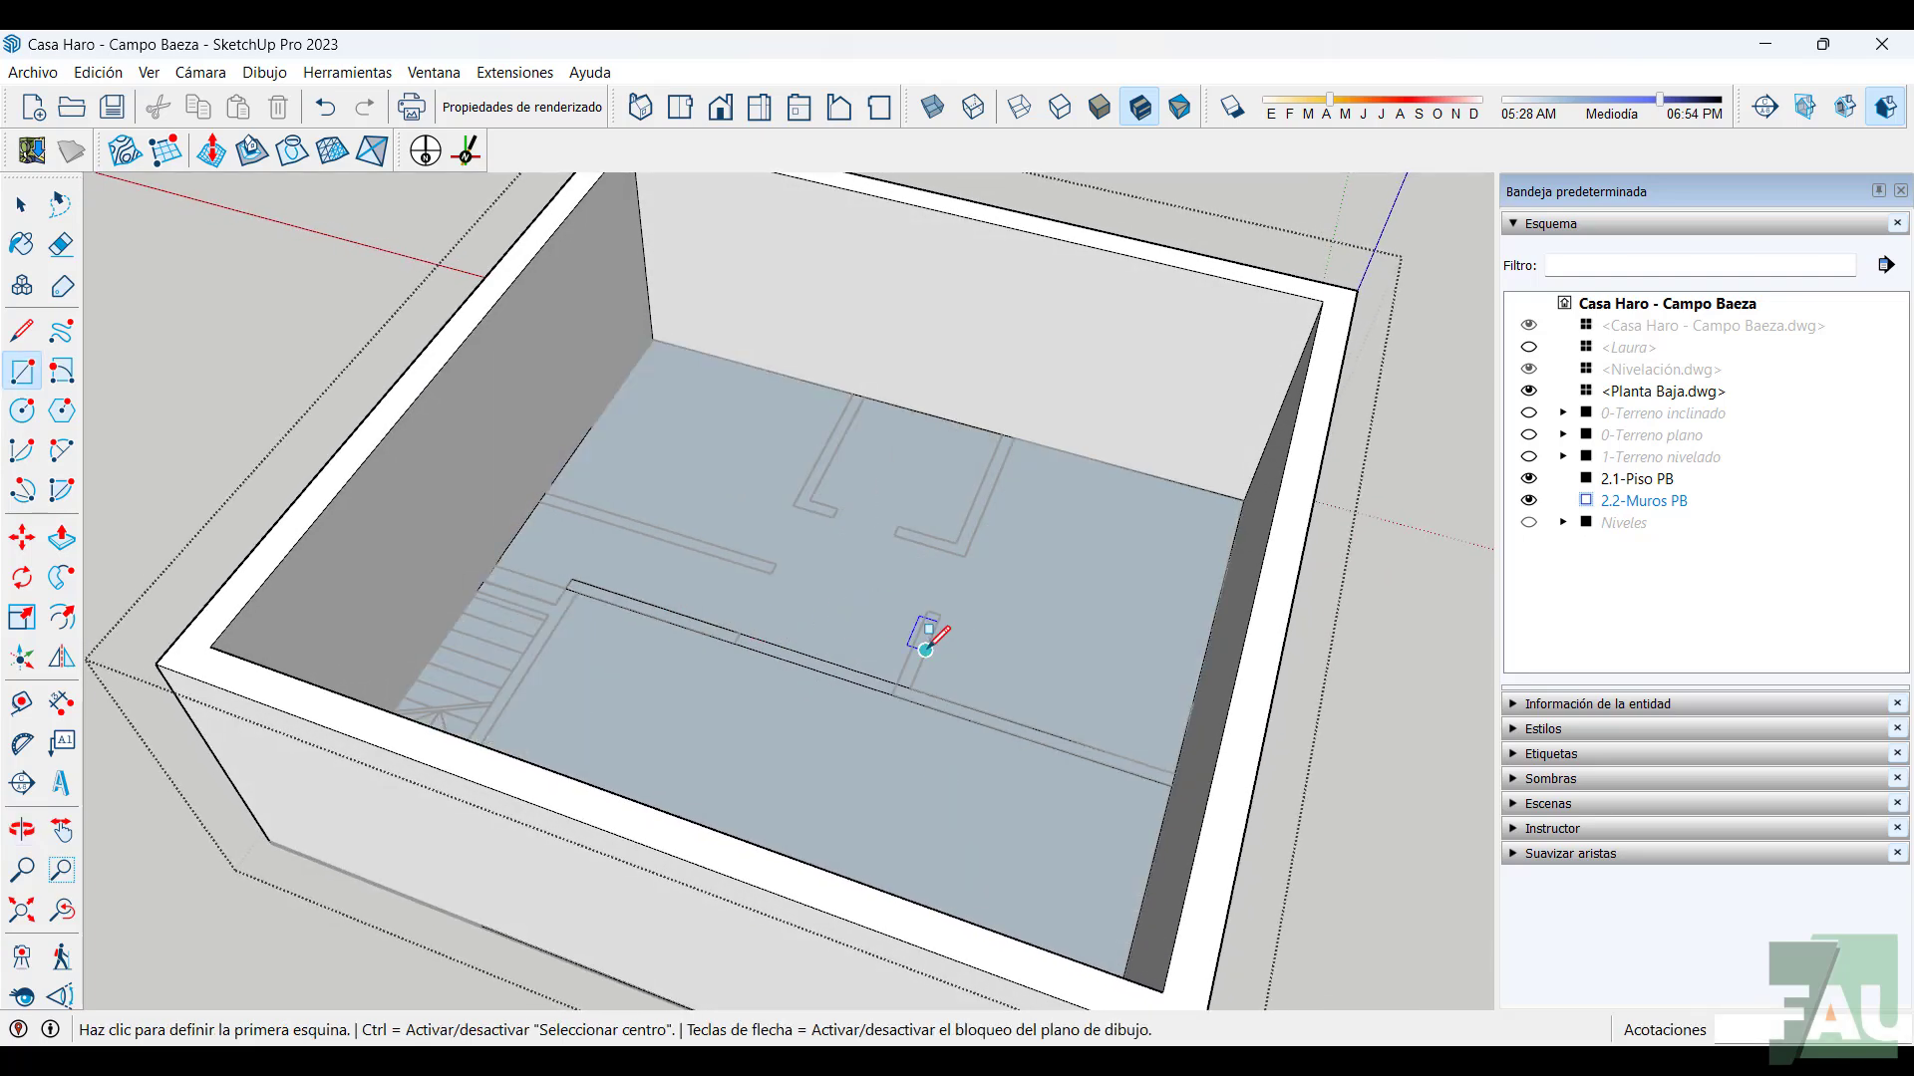
left_click(897, 683)
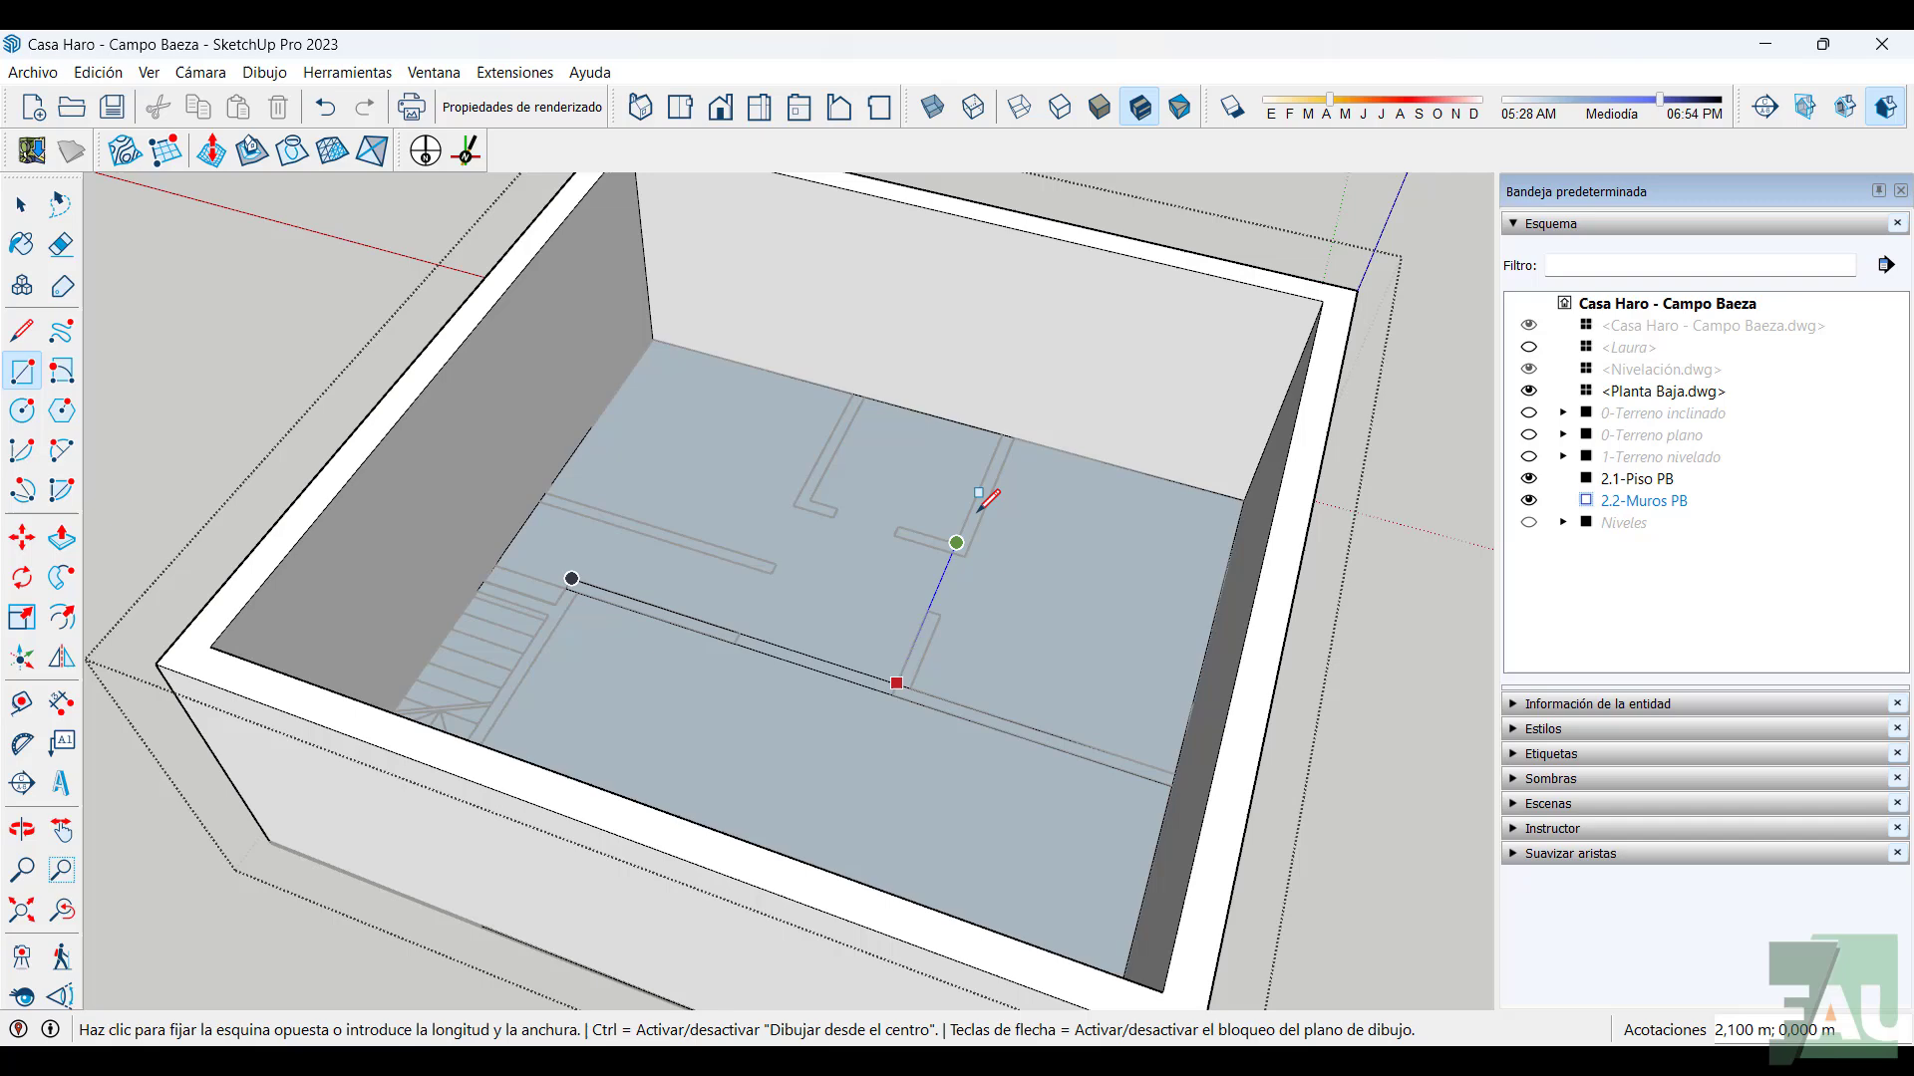
left_click(1014, 439)
Trace the parallel partition with a 3.1 by 0.15 m rectangle and draw the short cross wall linking it to the other partition
scroll(837, 534, "up", 3)
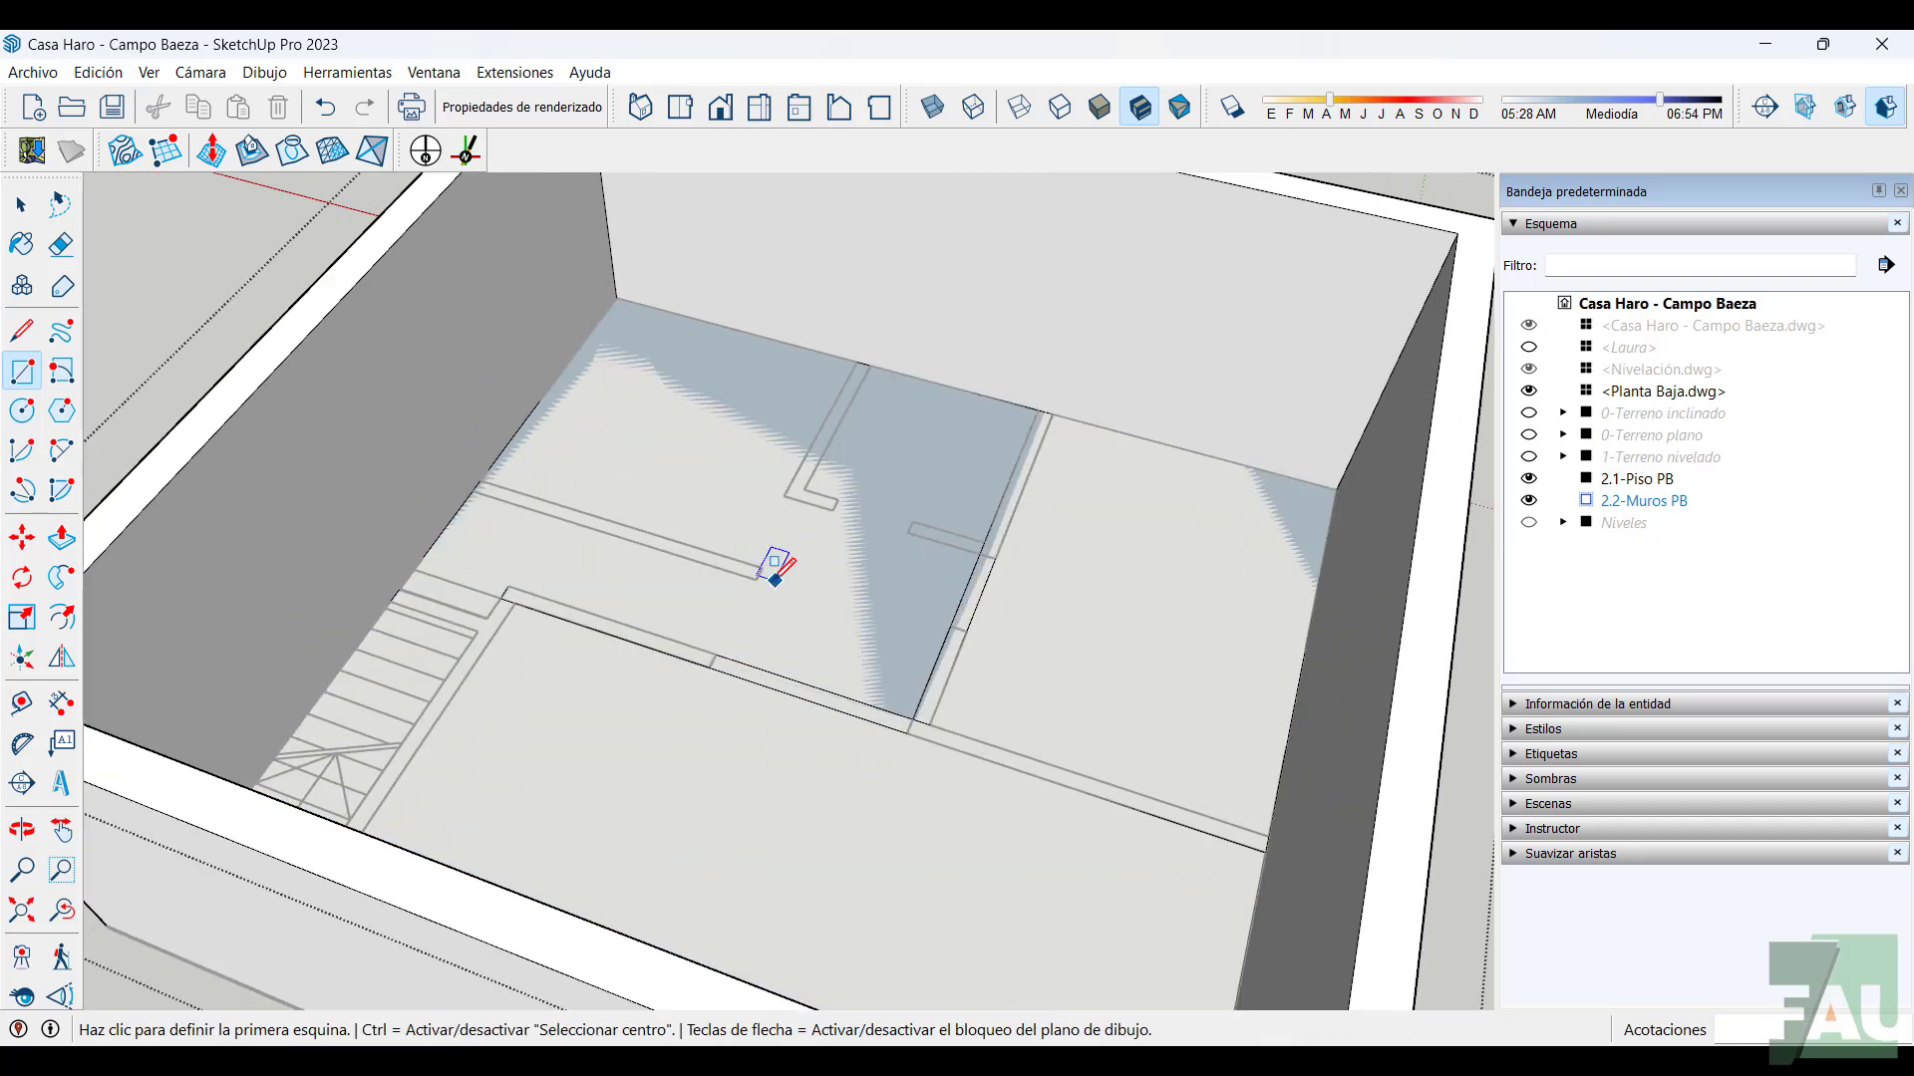
left_click(756, 578)
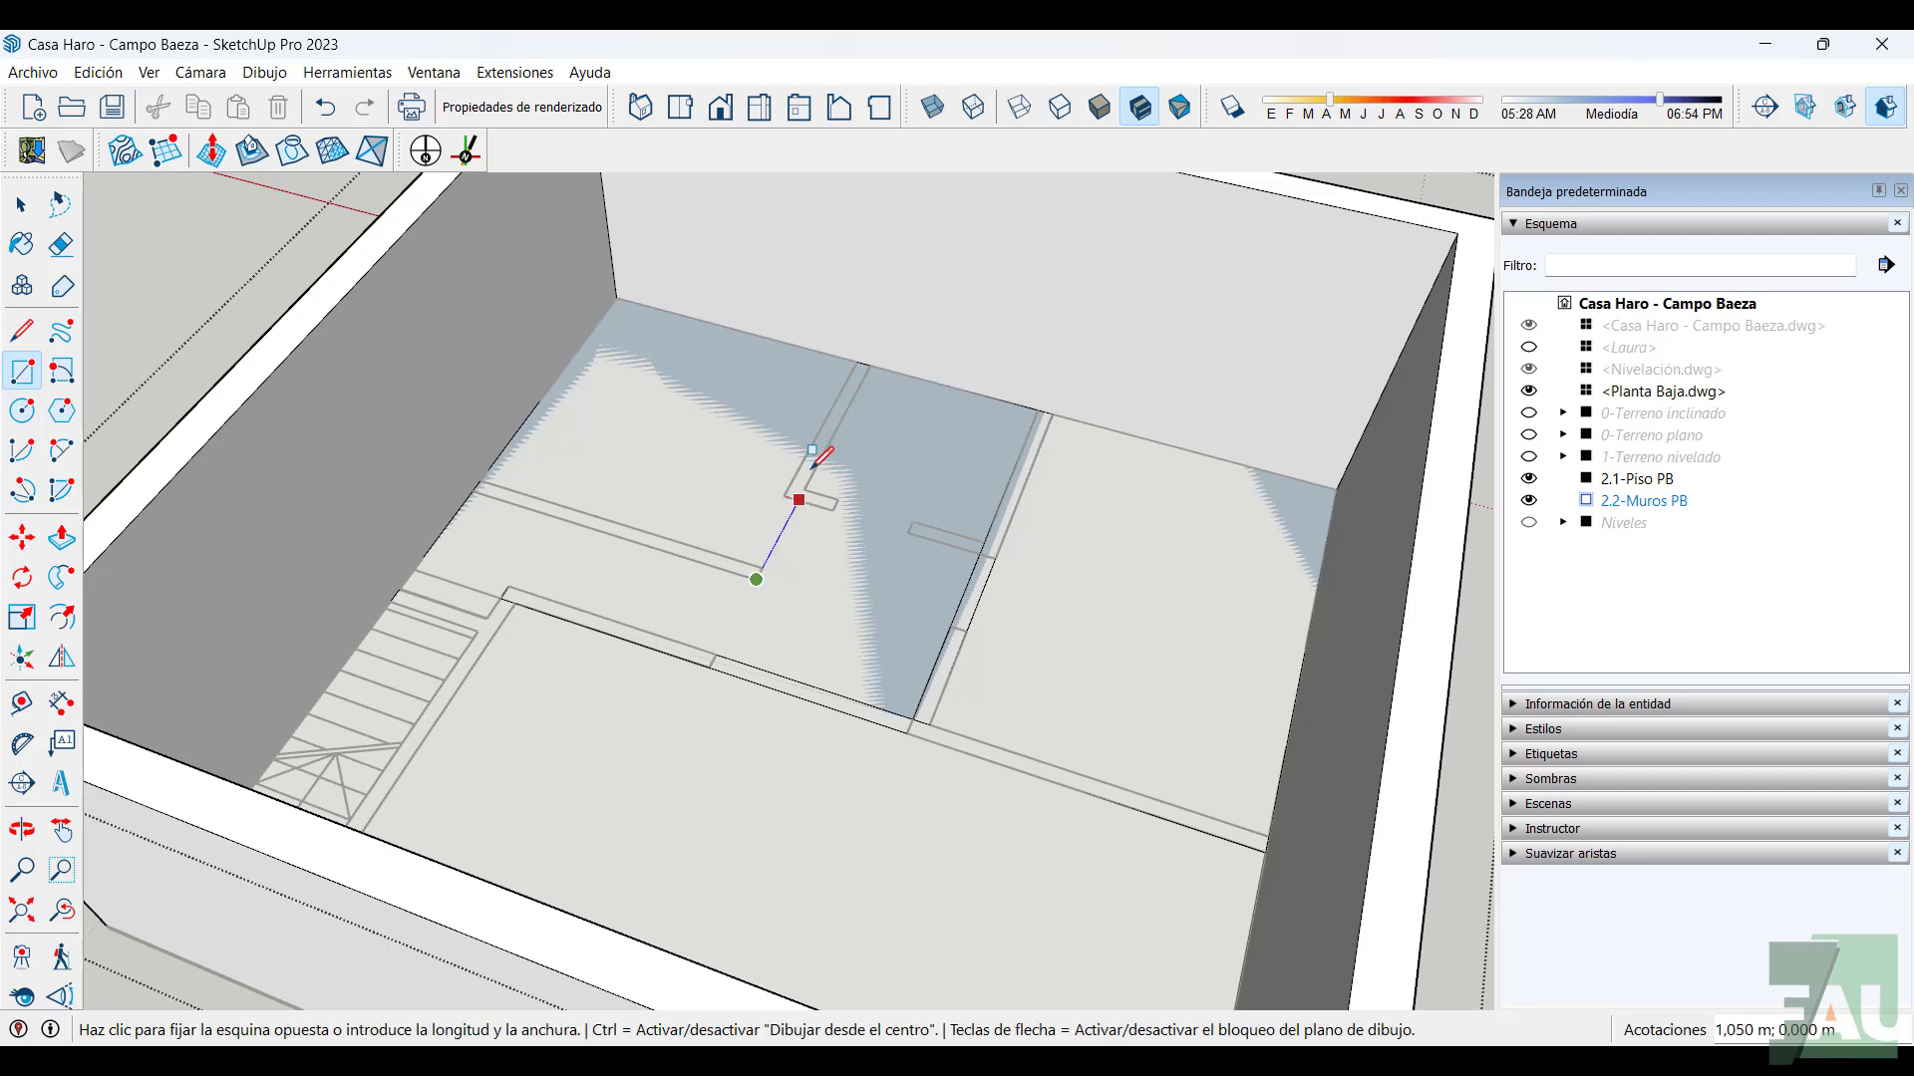
left_click(859, 360)
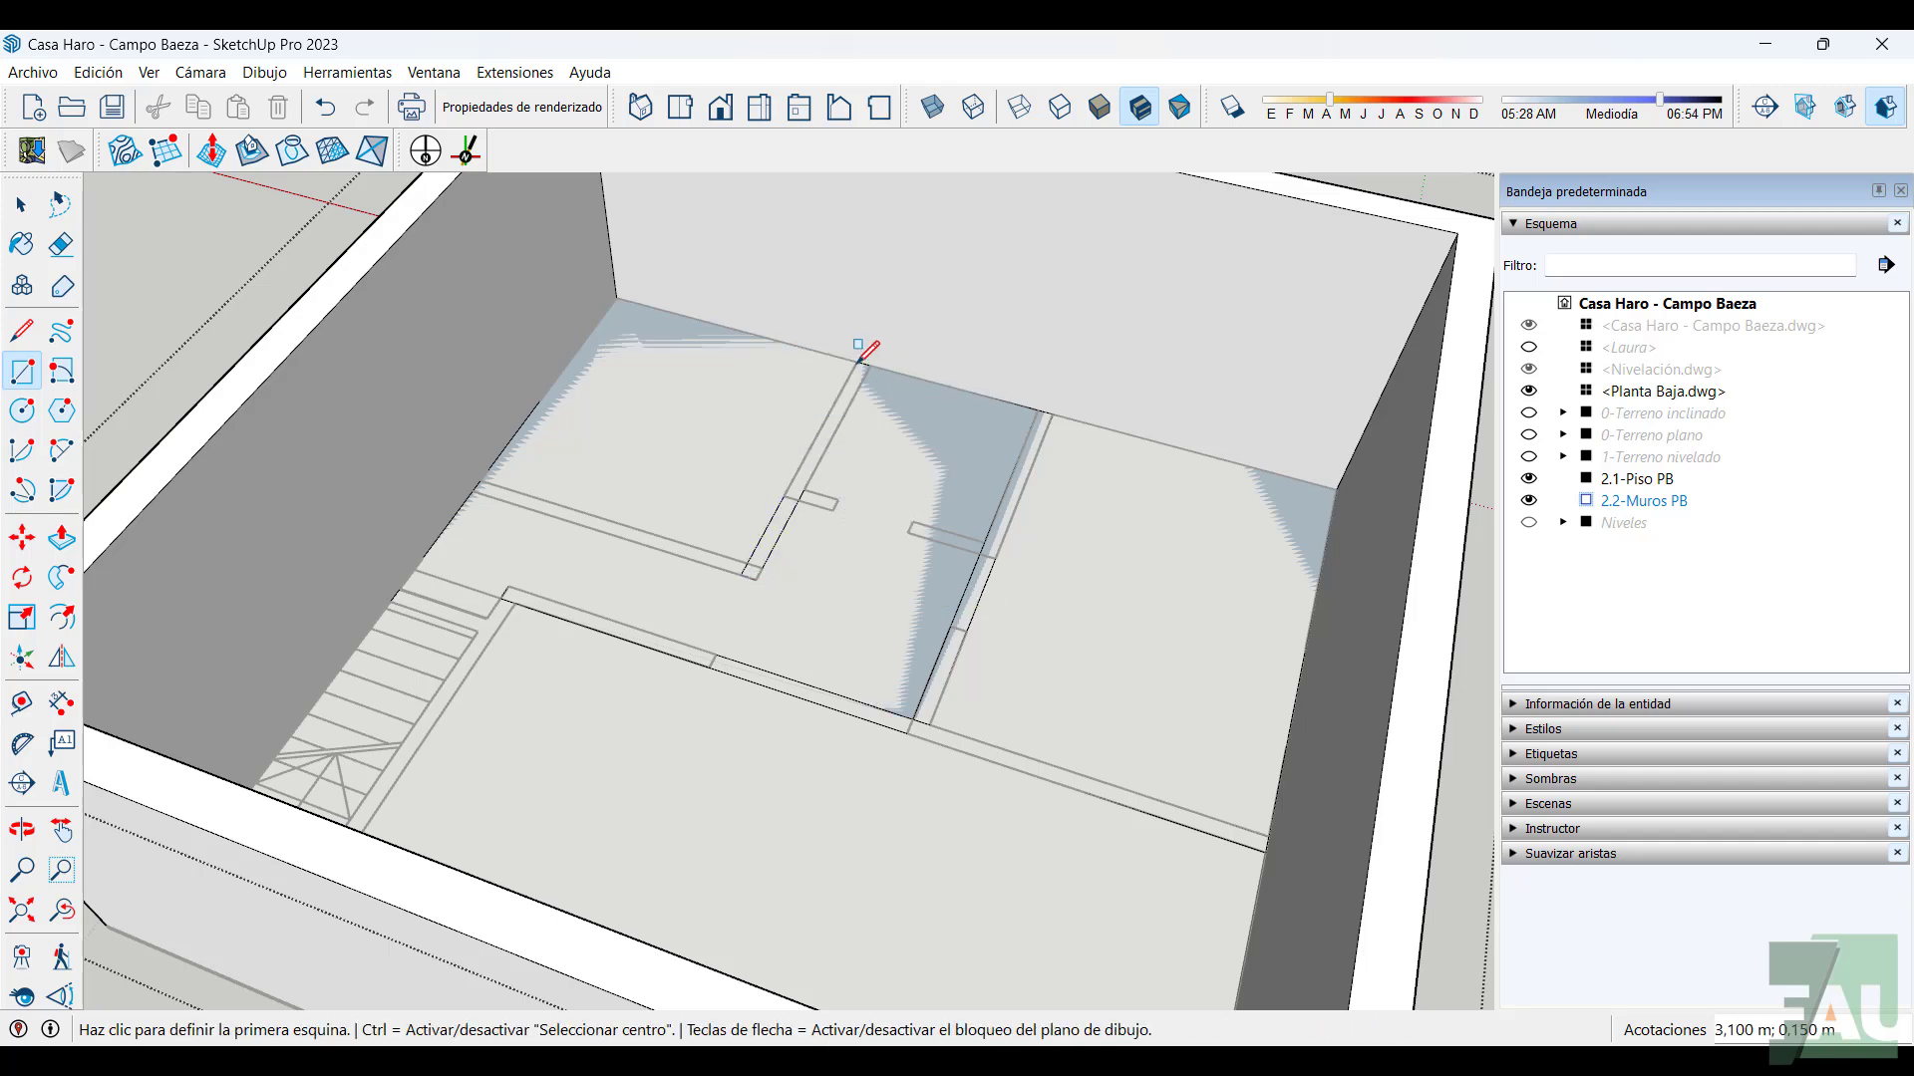
left_click(798, 500)
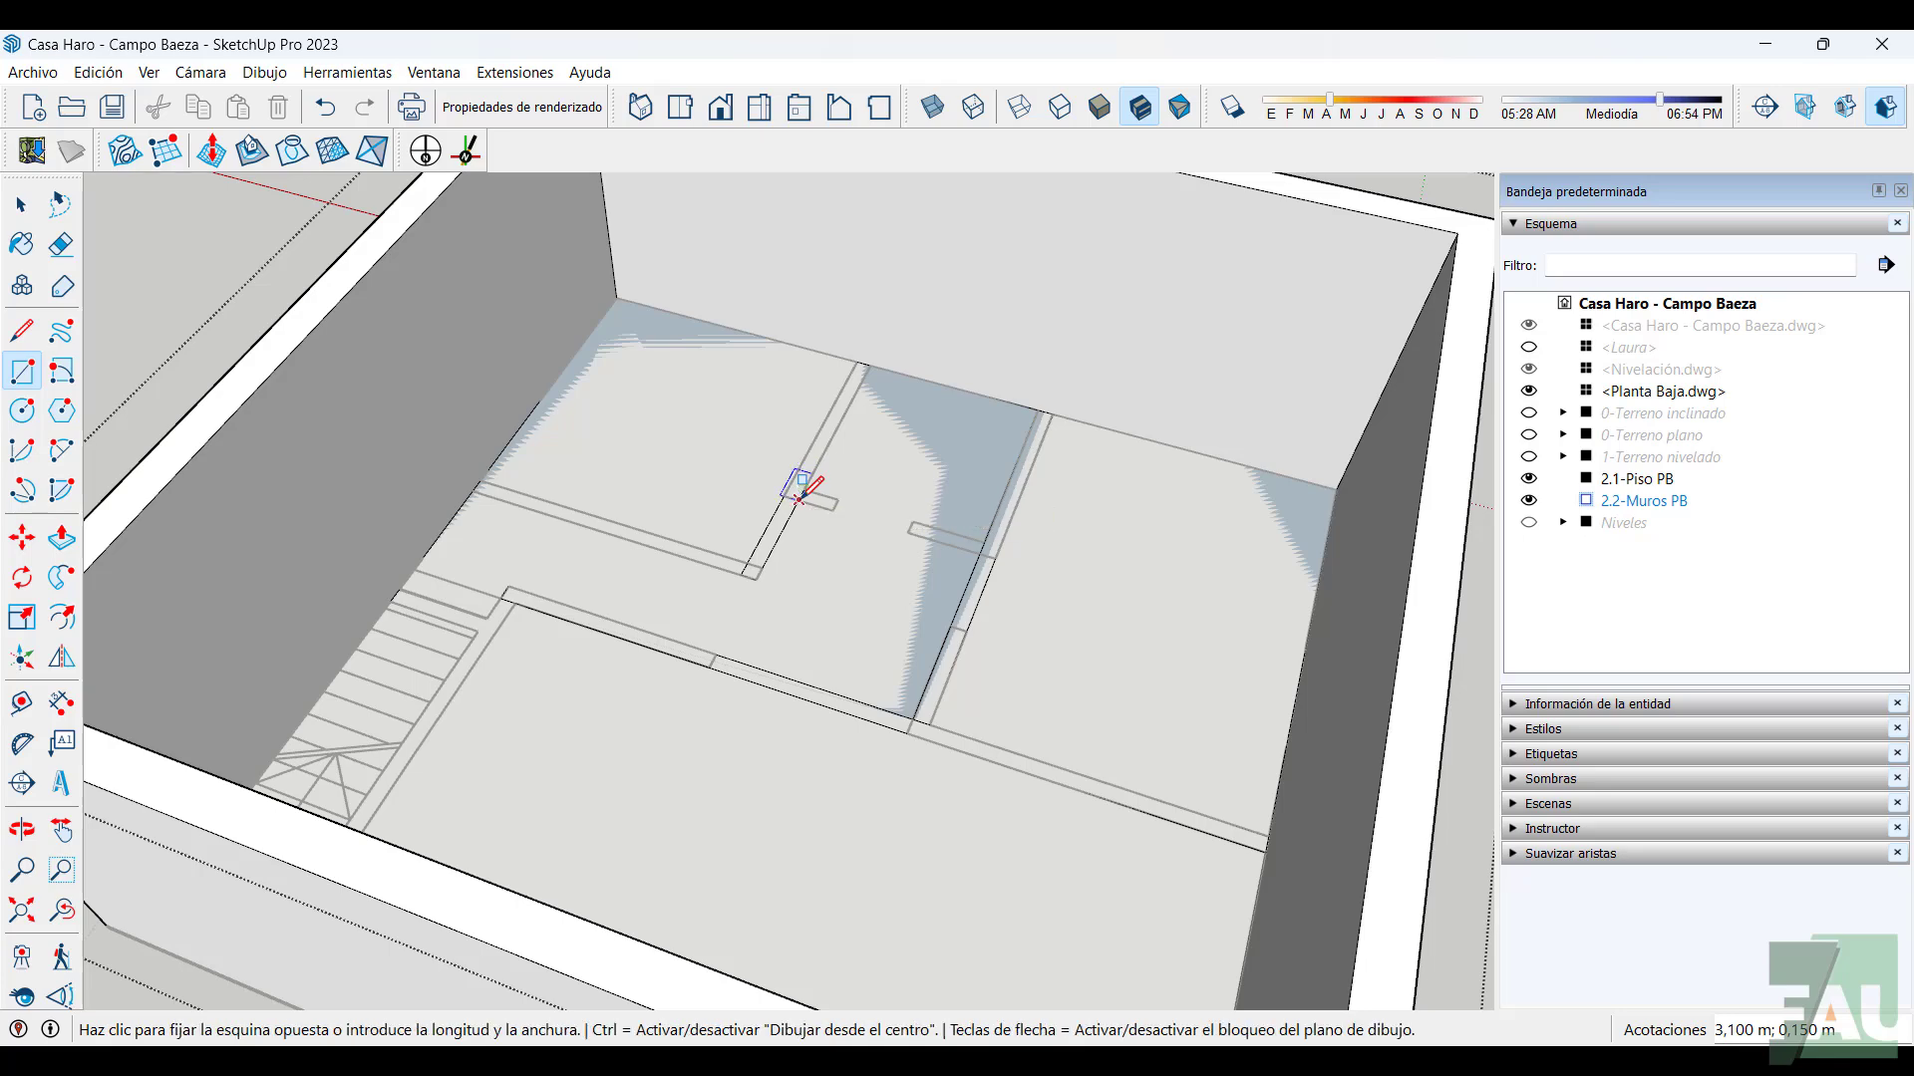
left_click(981, 536)
Draw a rectangle about 0.9 m long for the short wall crossing the stairs from the perimeter wall to the stair-side wall
scroll(735, 662, "down", 5)
scroll(578, 554, "up", 3)
scroll(578, 553, "up", 4)
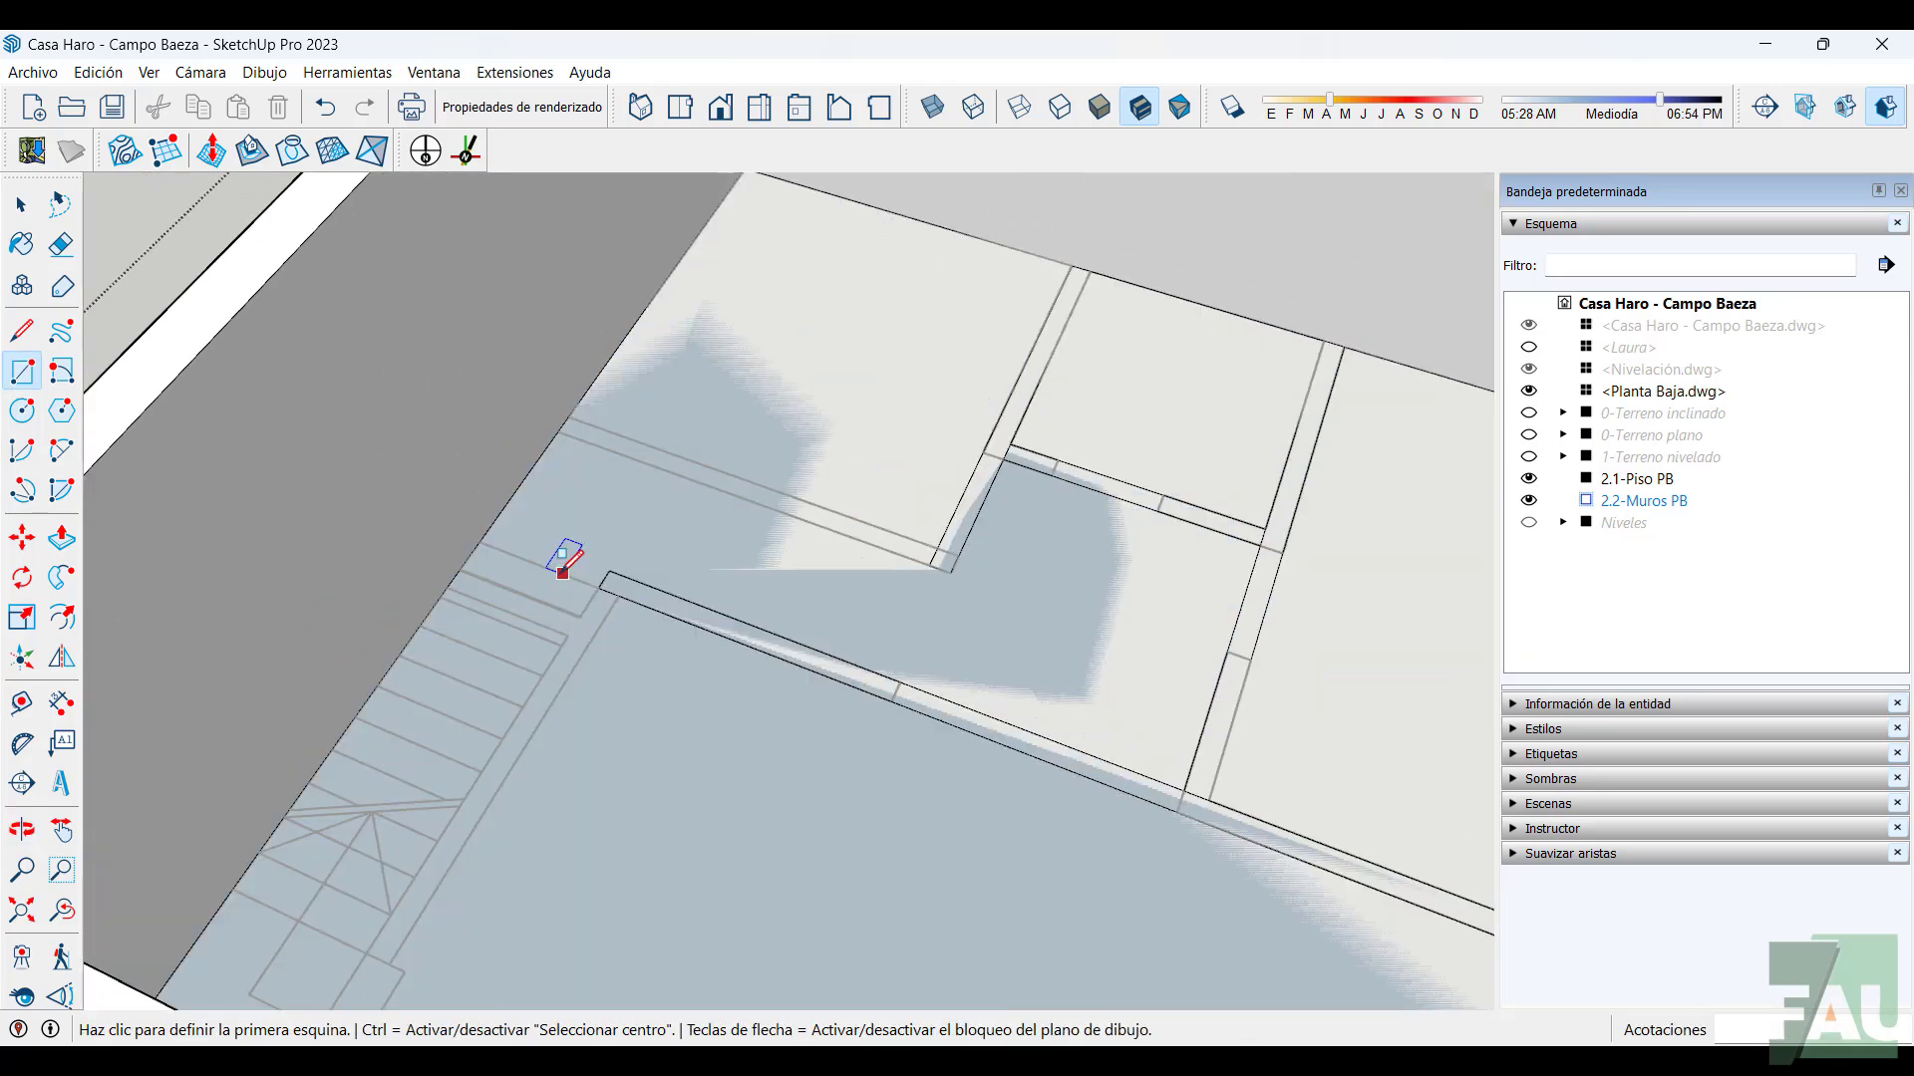
left_click(460, 569)
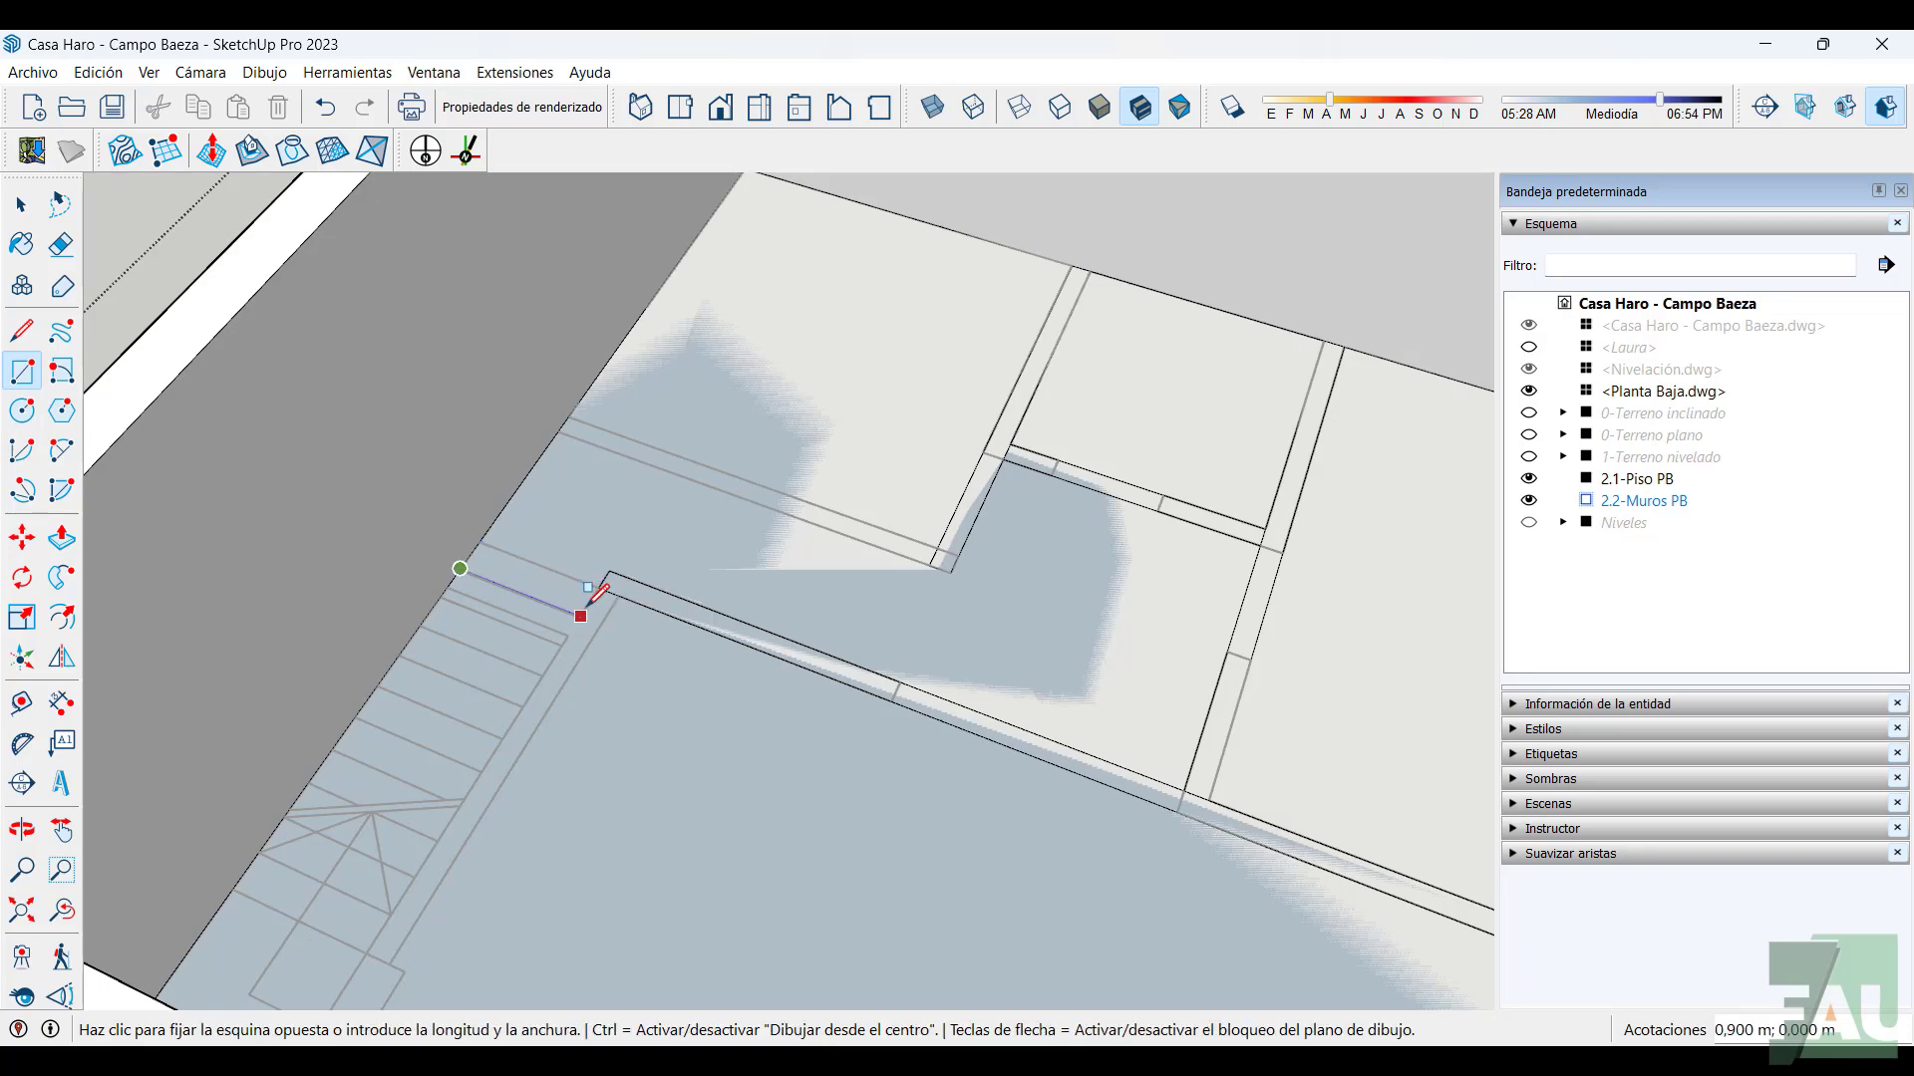
left_click(579, 617)
Draw a rectangle along the inner side of the stairs, from the bottom steps to the corner of the long interior wall
scroll(697, 578, "down", 4)
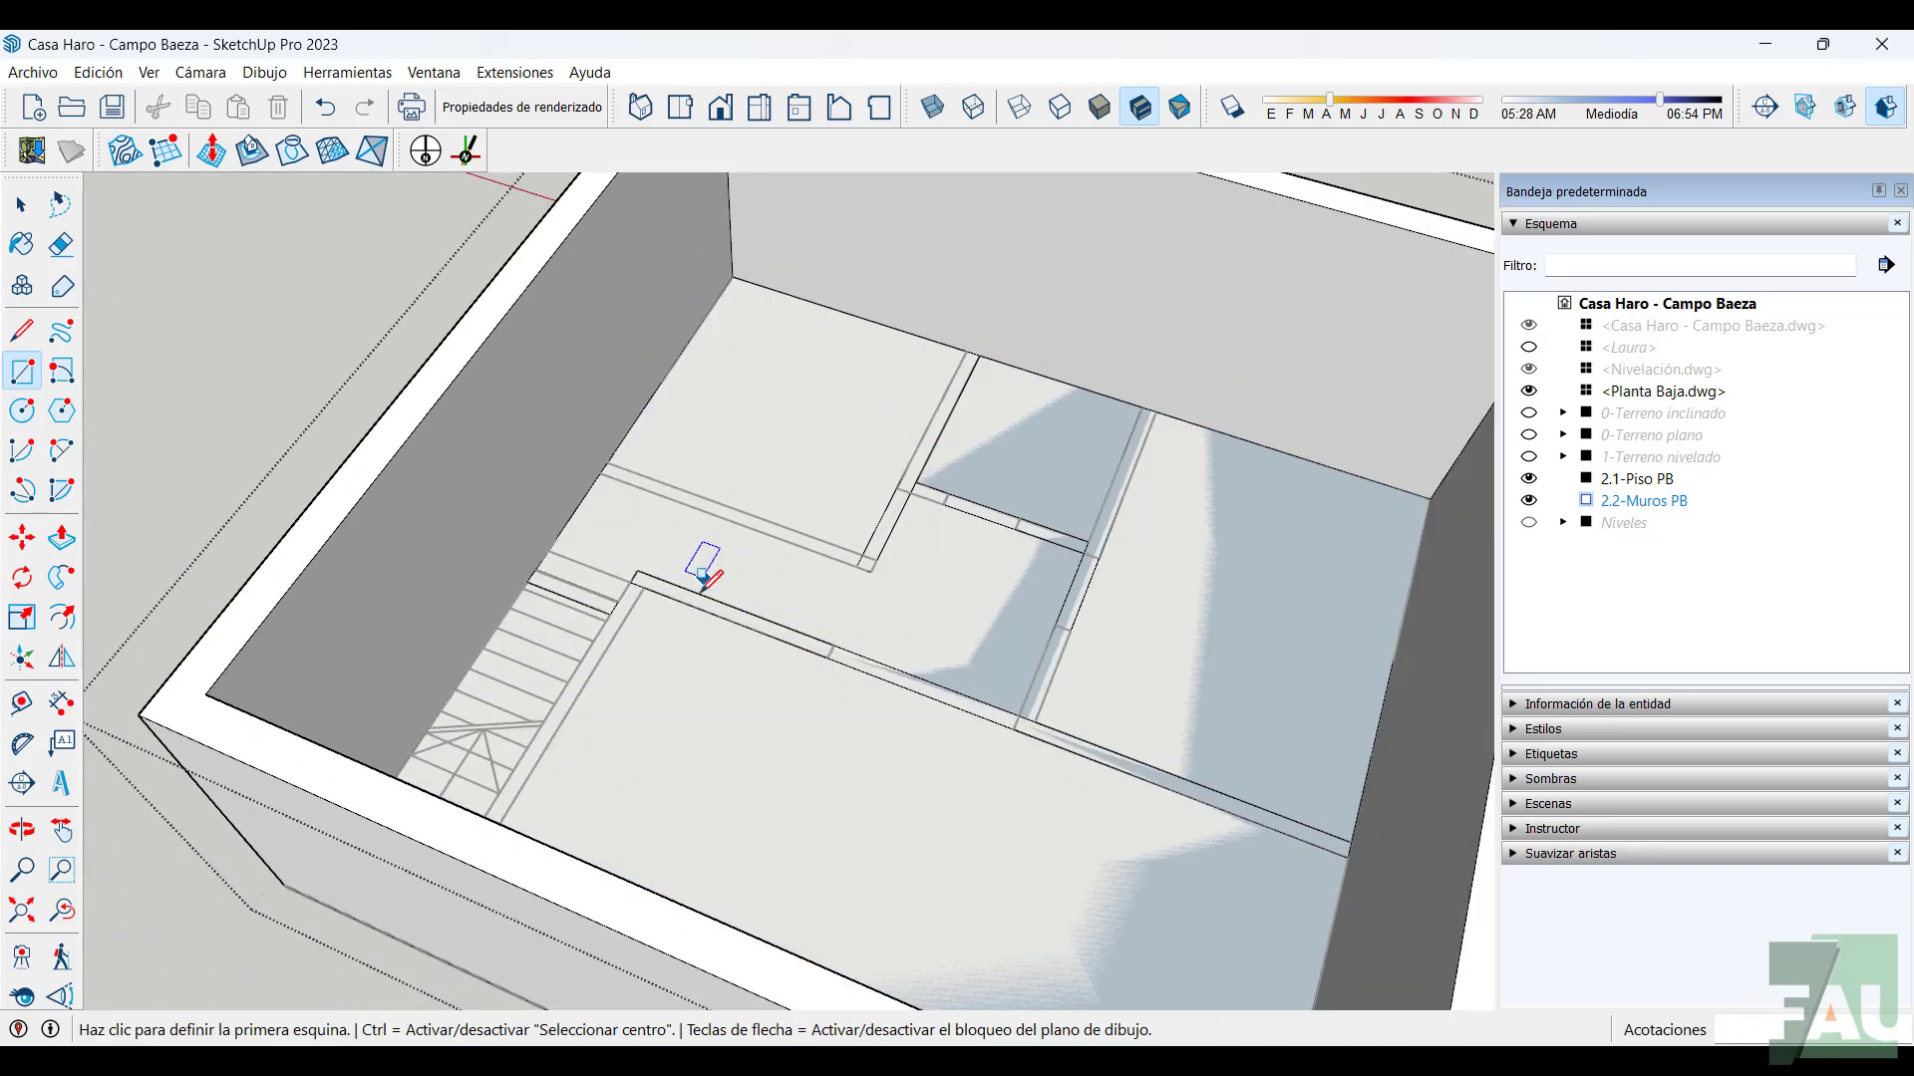
middle_click_drag(656, 653, 355, 671)
scroll(392, 627, "up", 2)
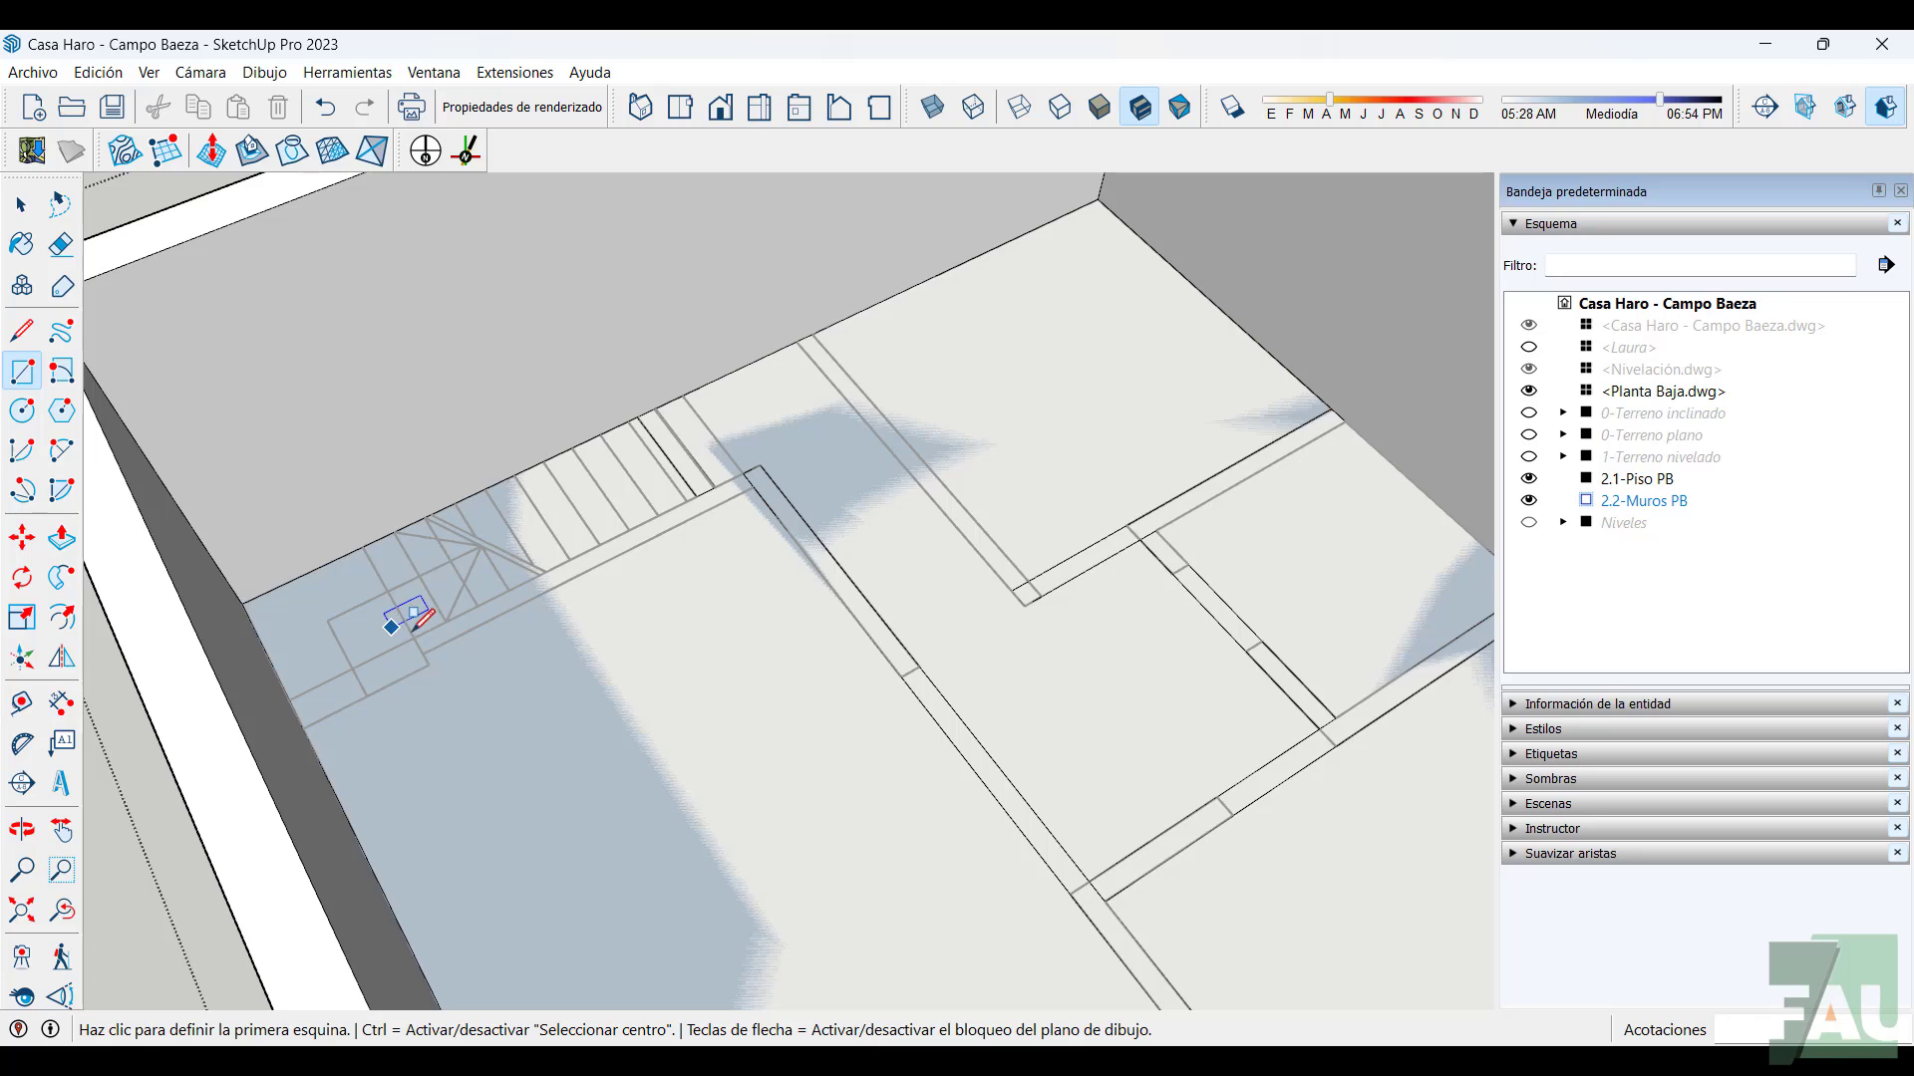
left_click(414, 637)
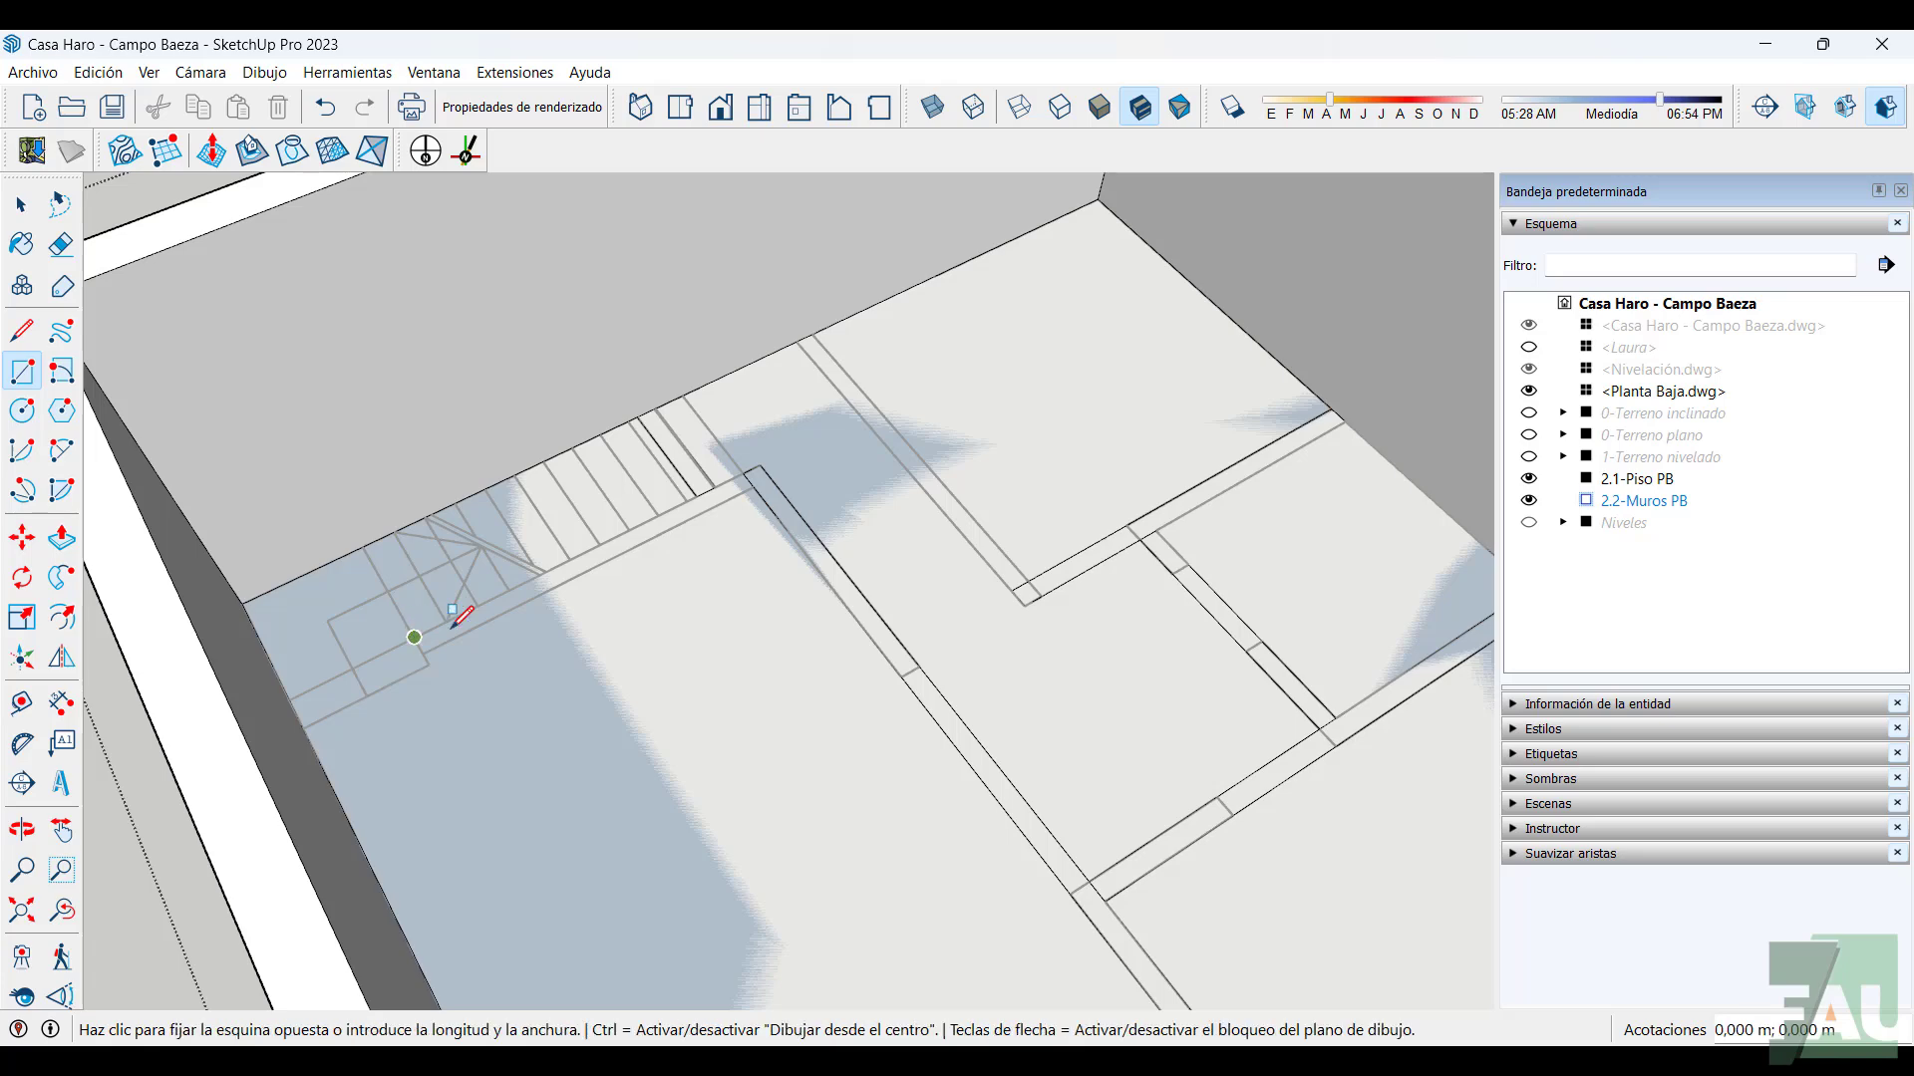
left_click(758, 477)
middle_click_drag(757, 476, 833, 555)
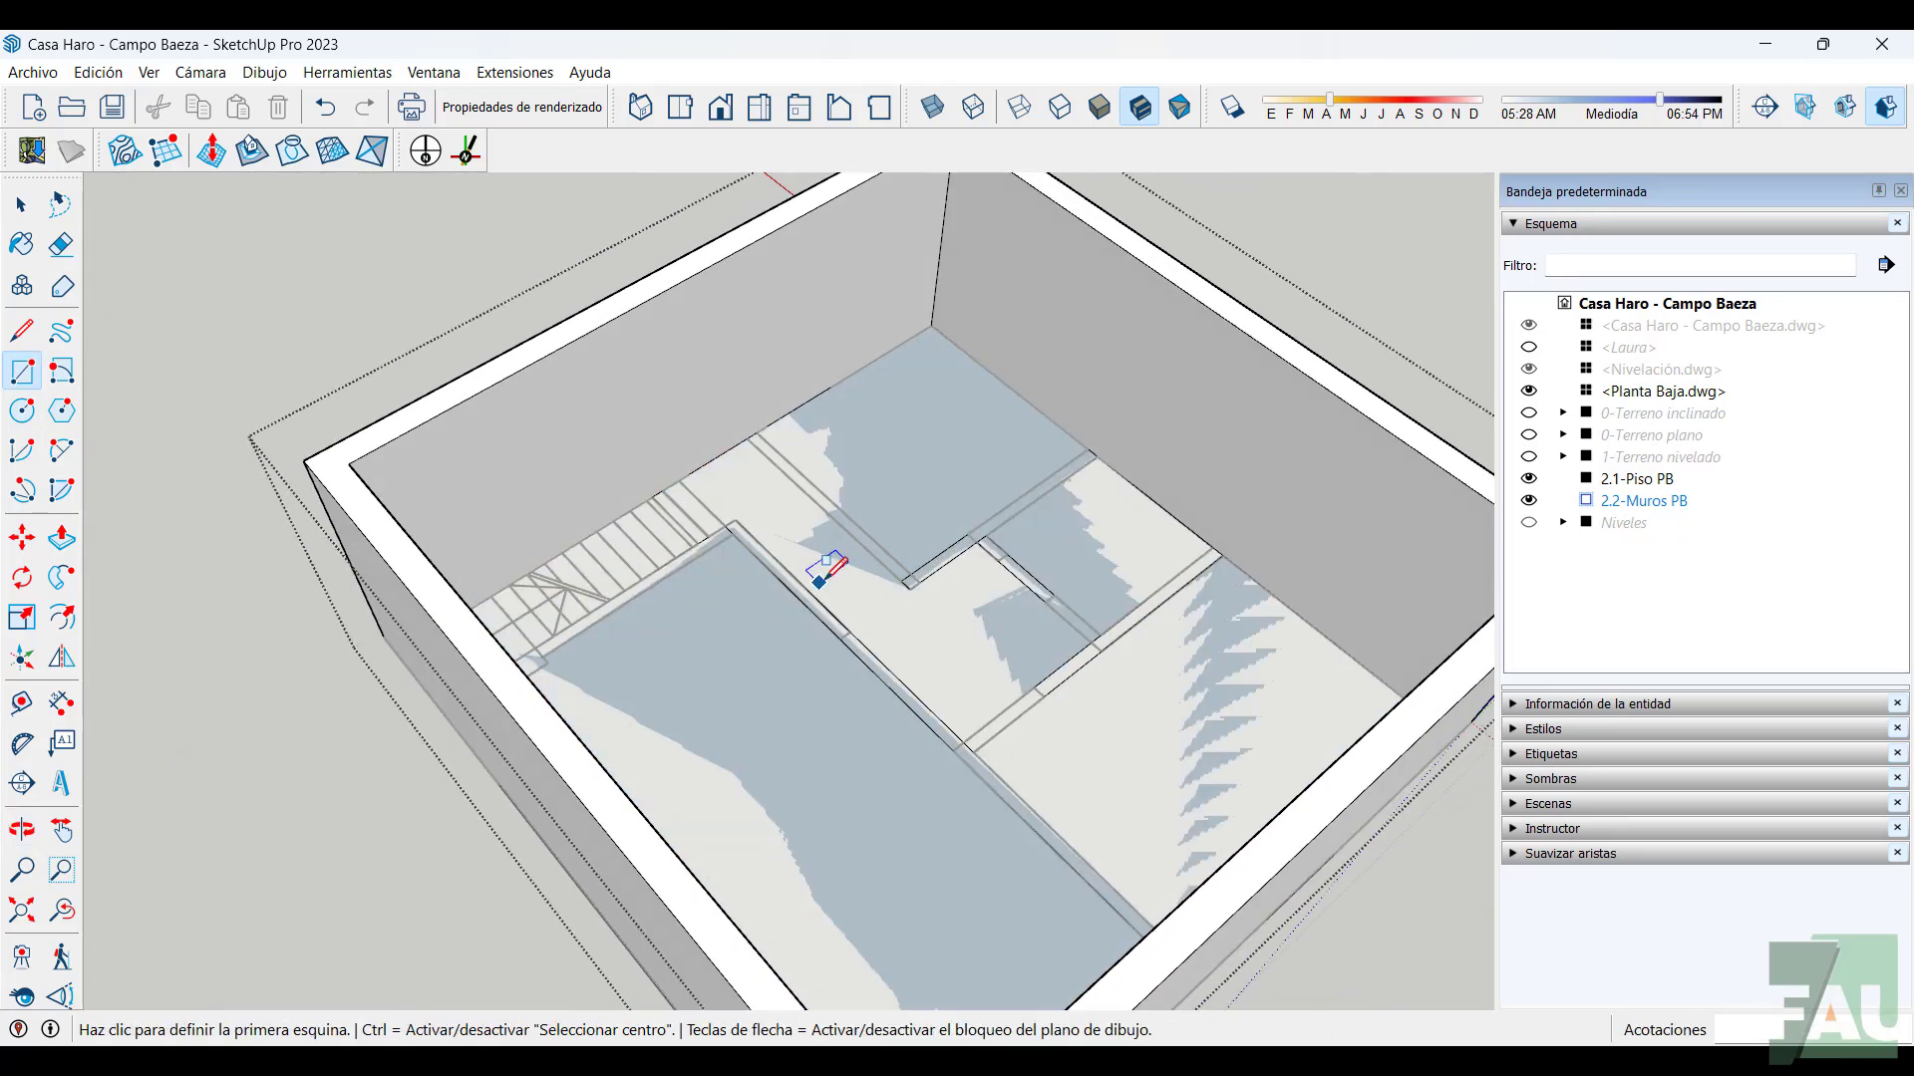
Trace the missing partition from the stair-side perimeter wall to the corner of the 3.1 m partition with a rectangle
left_click(21, 204)
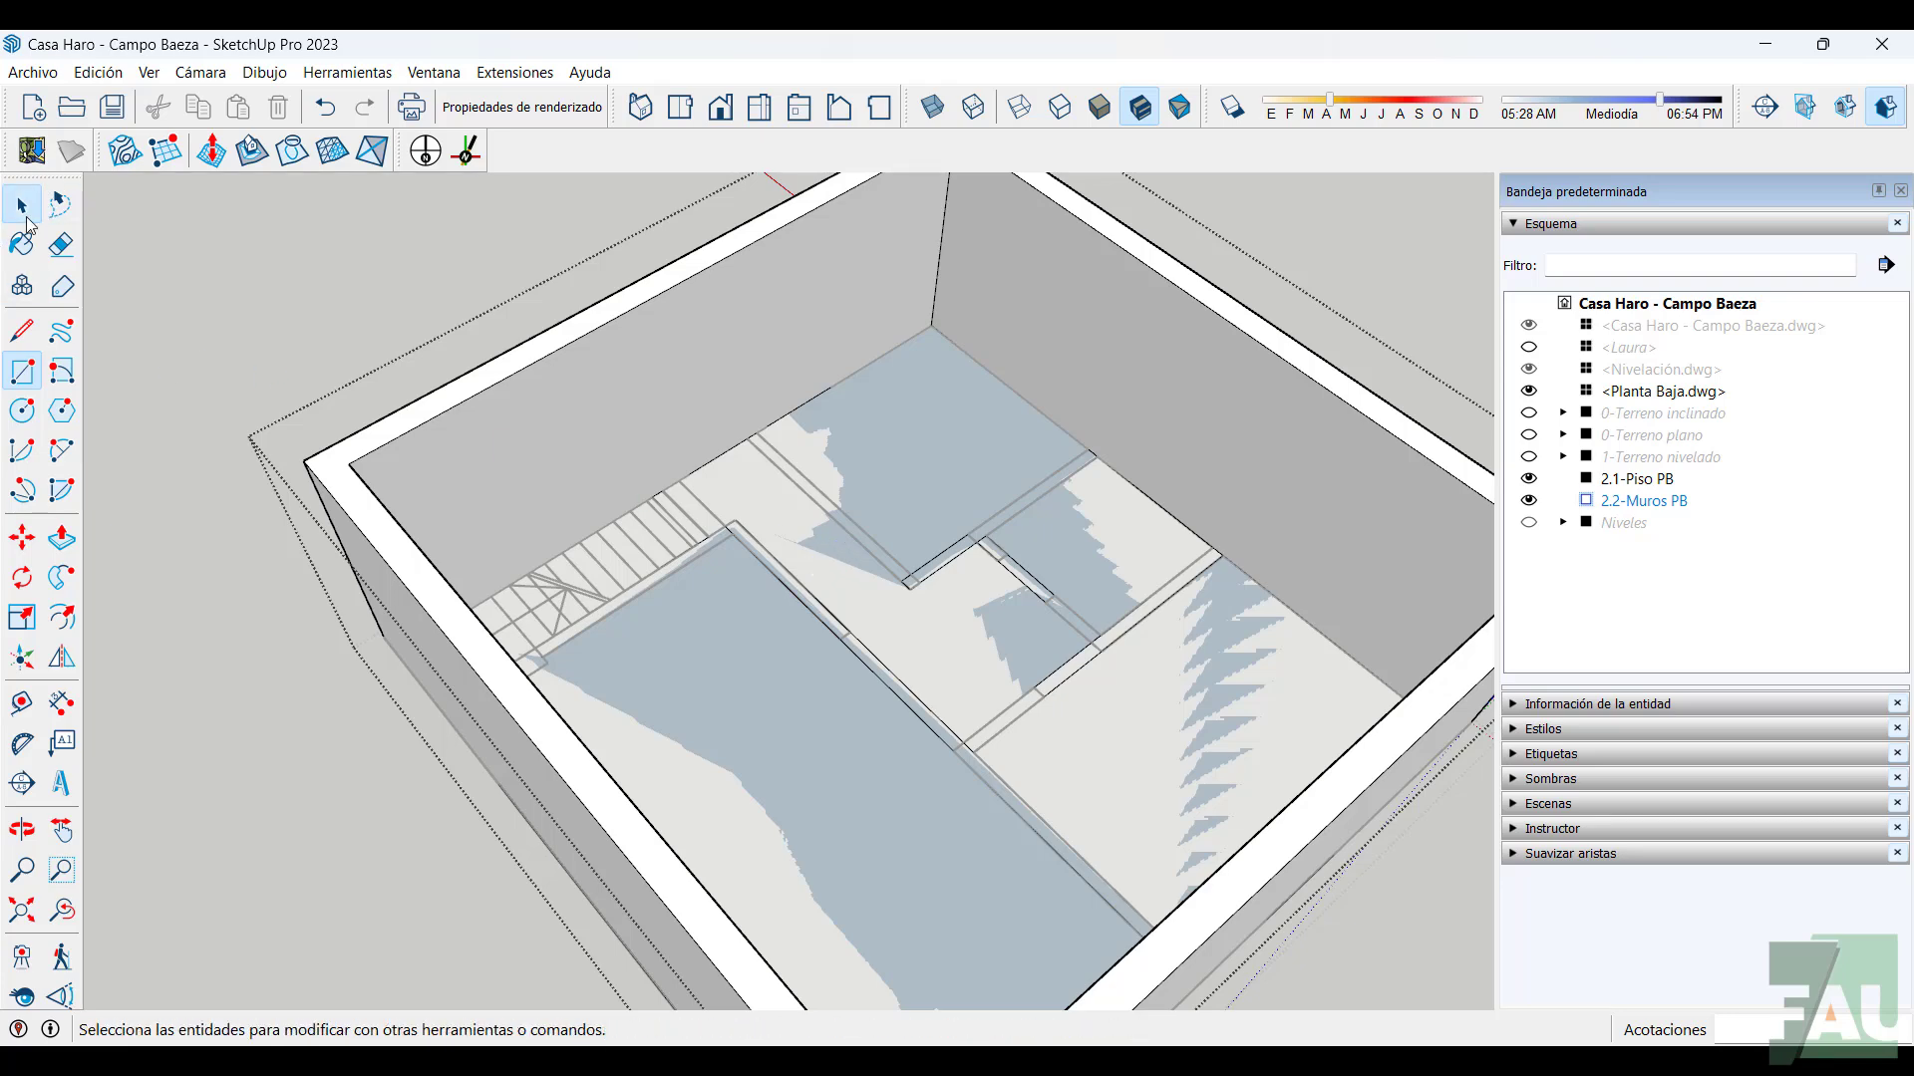
left_click(917, 459)
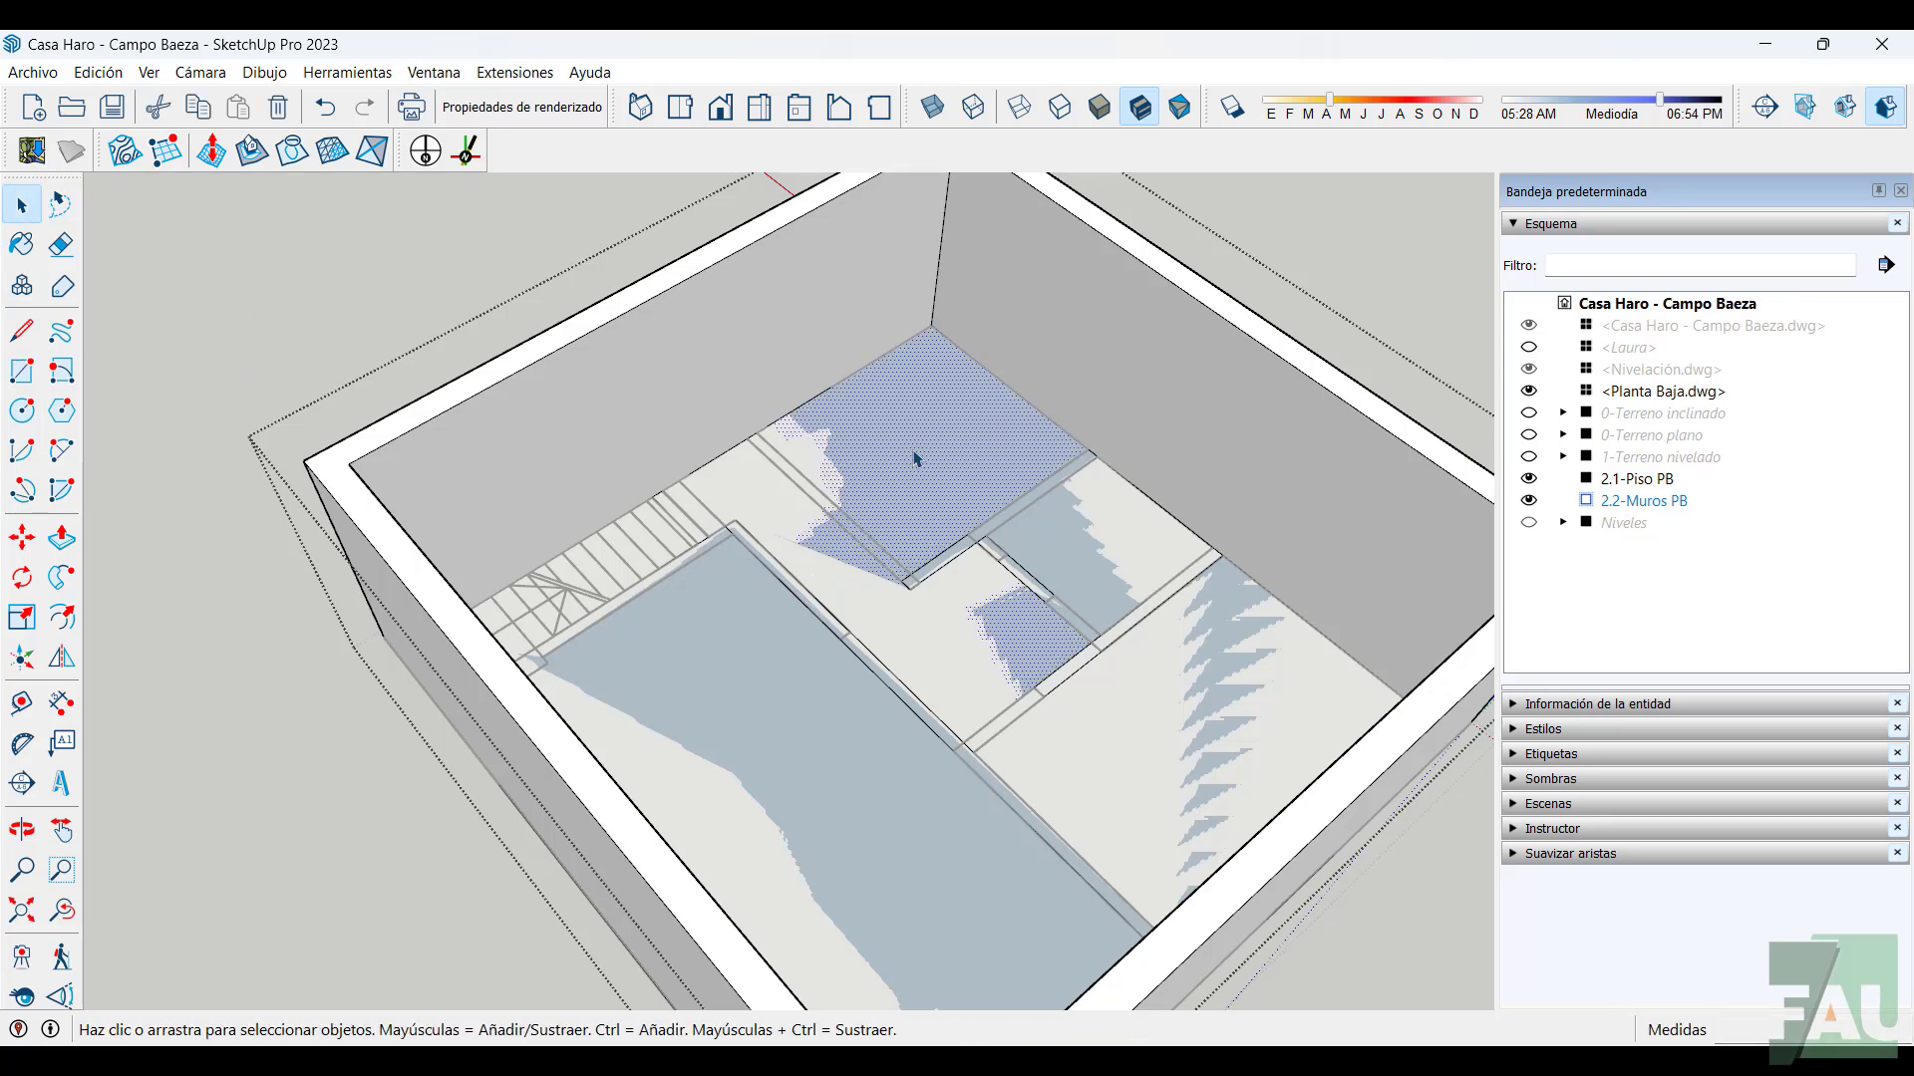
scroll(932, 603, "up", 3)
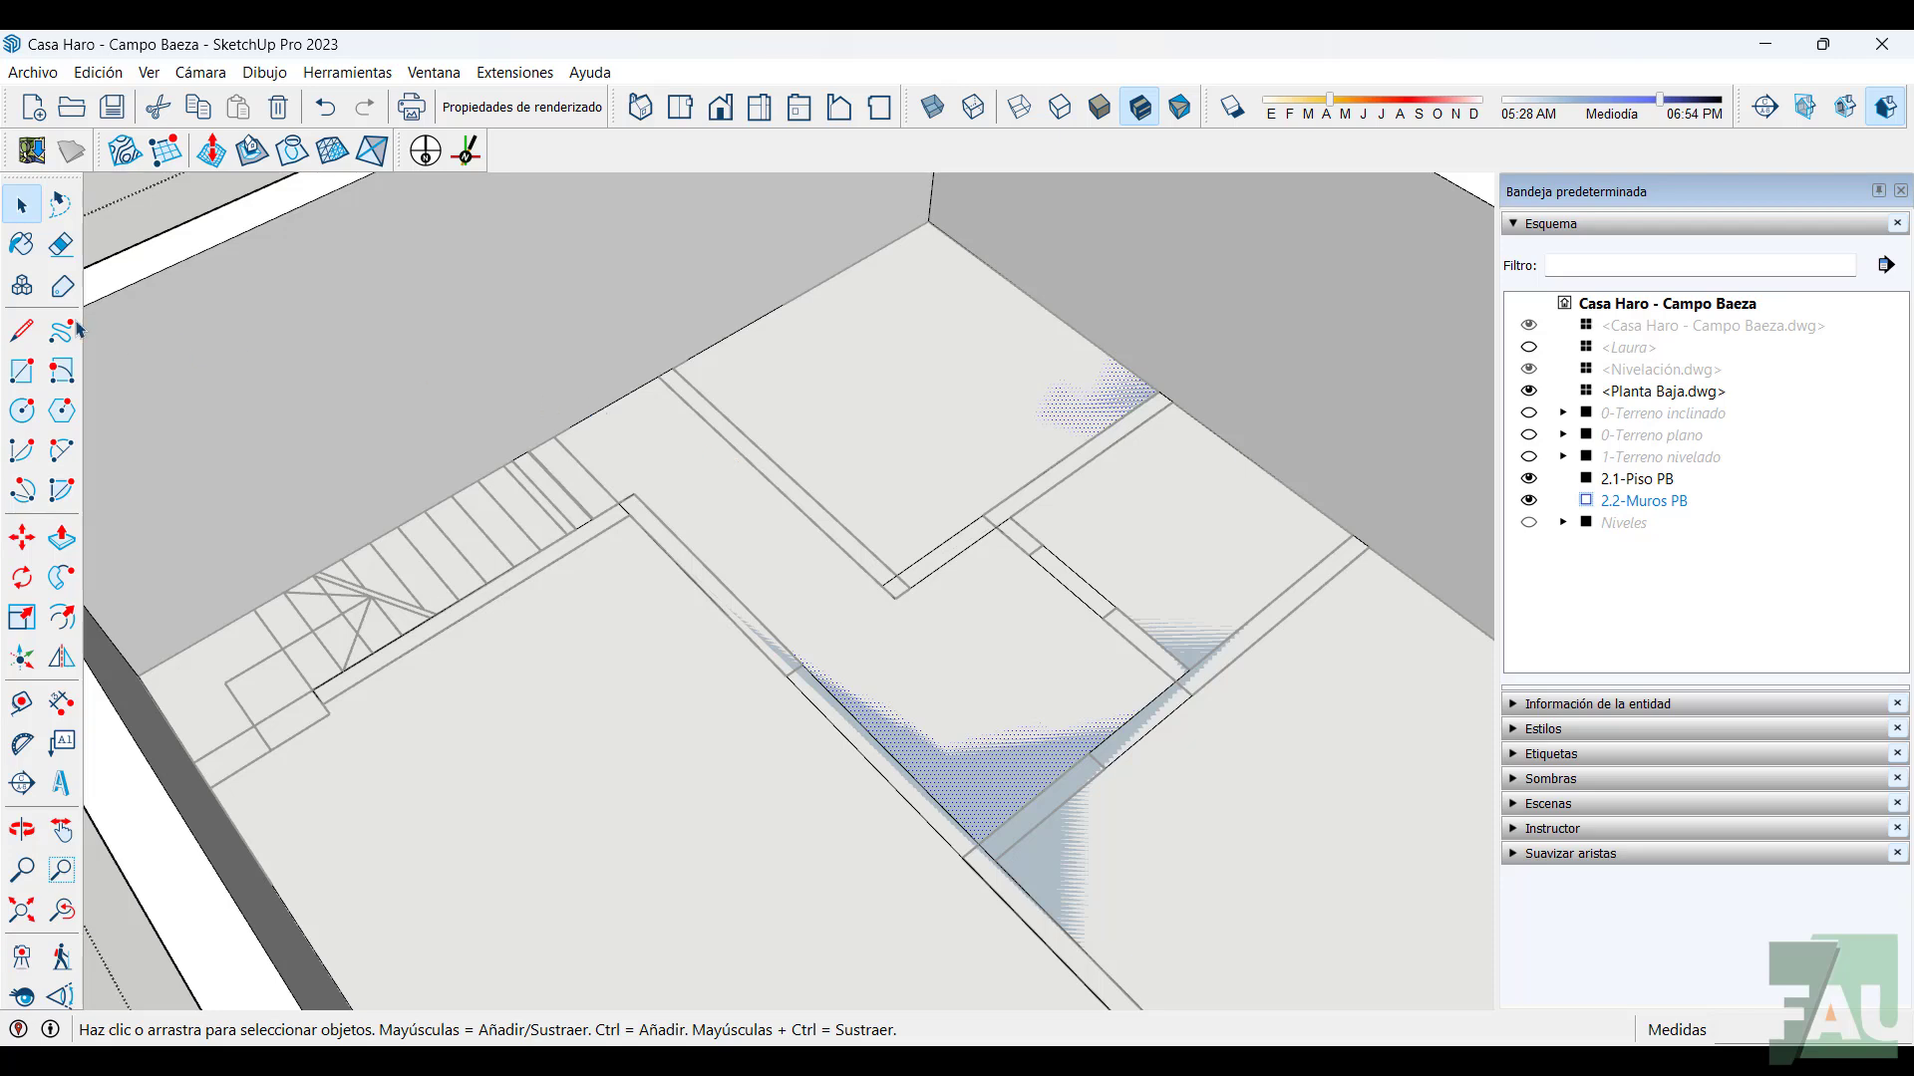
left_click(22, 371)
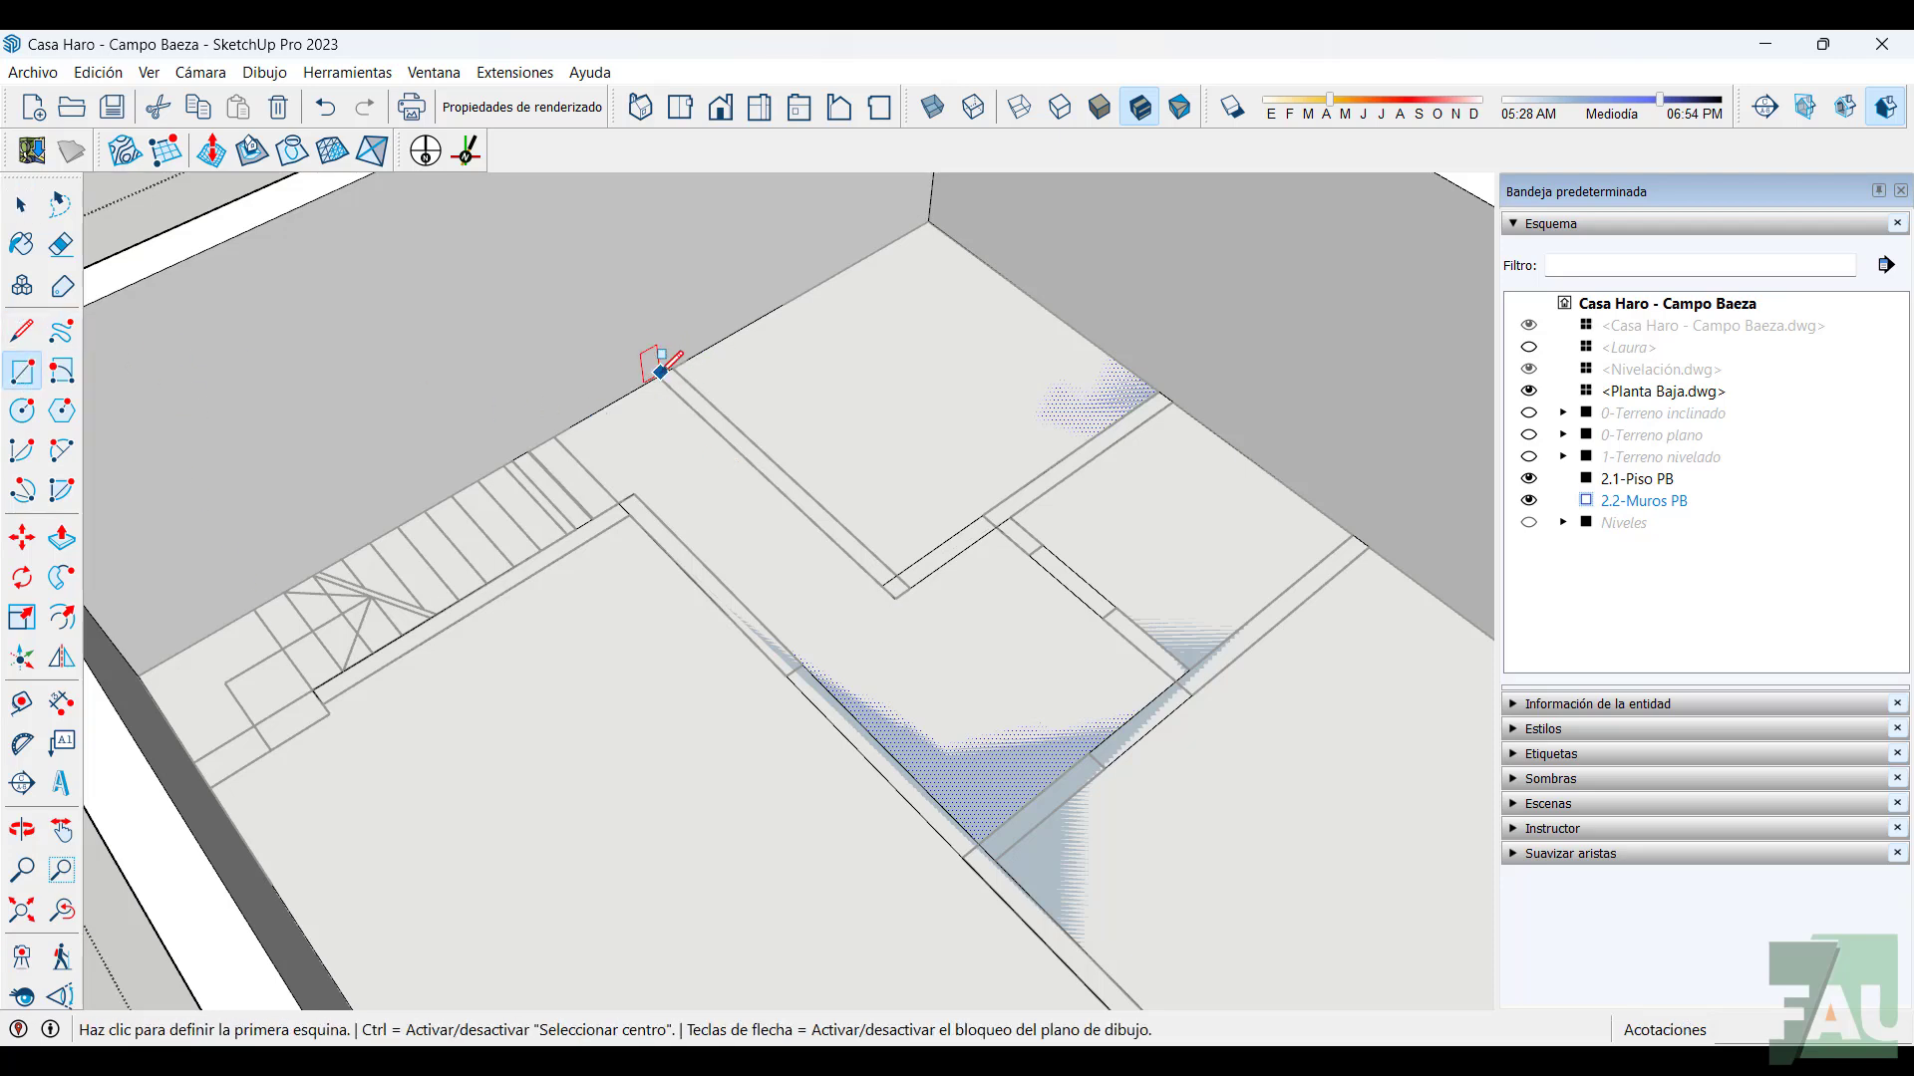
left_click(660, 376)
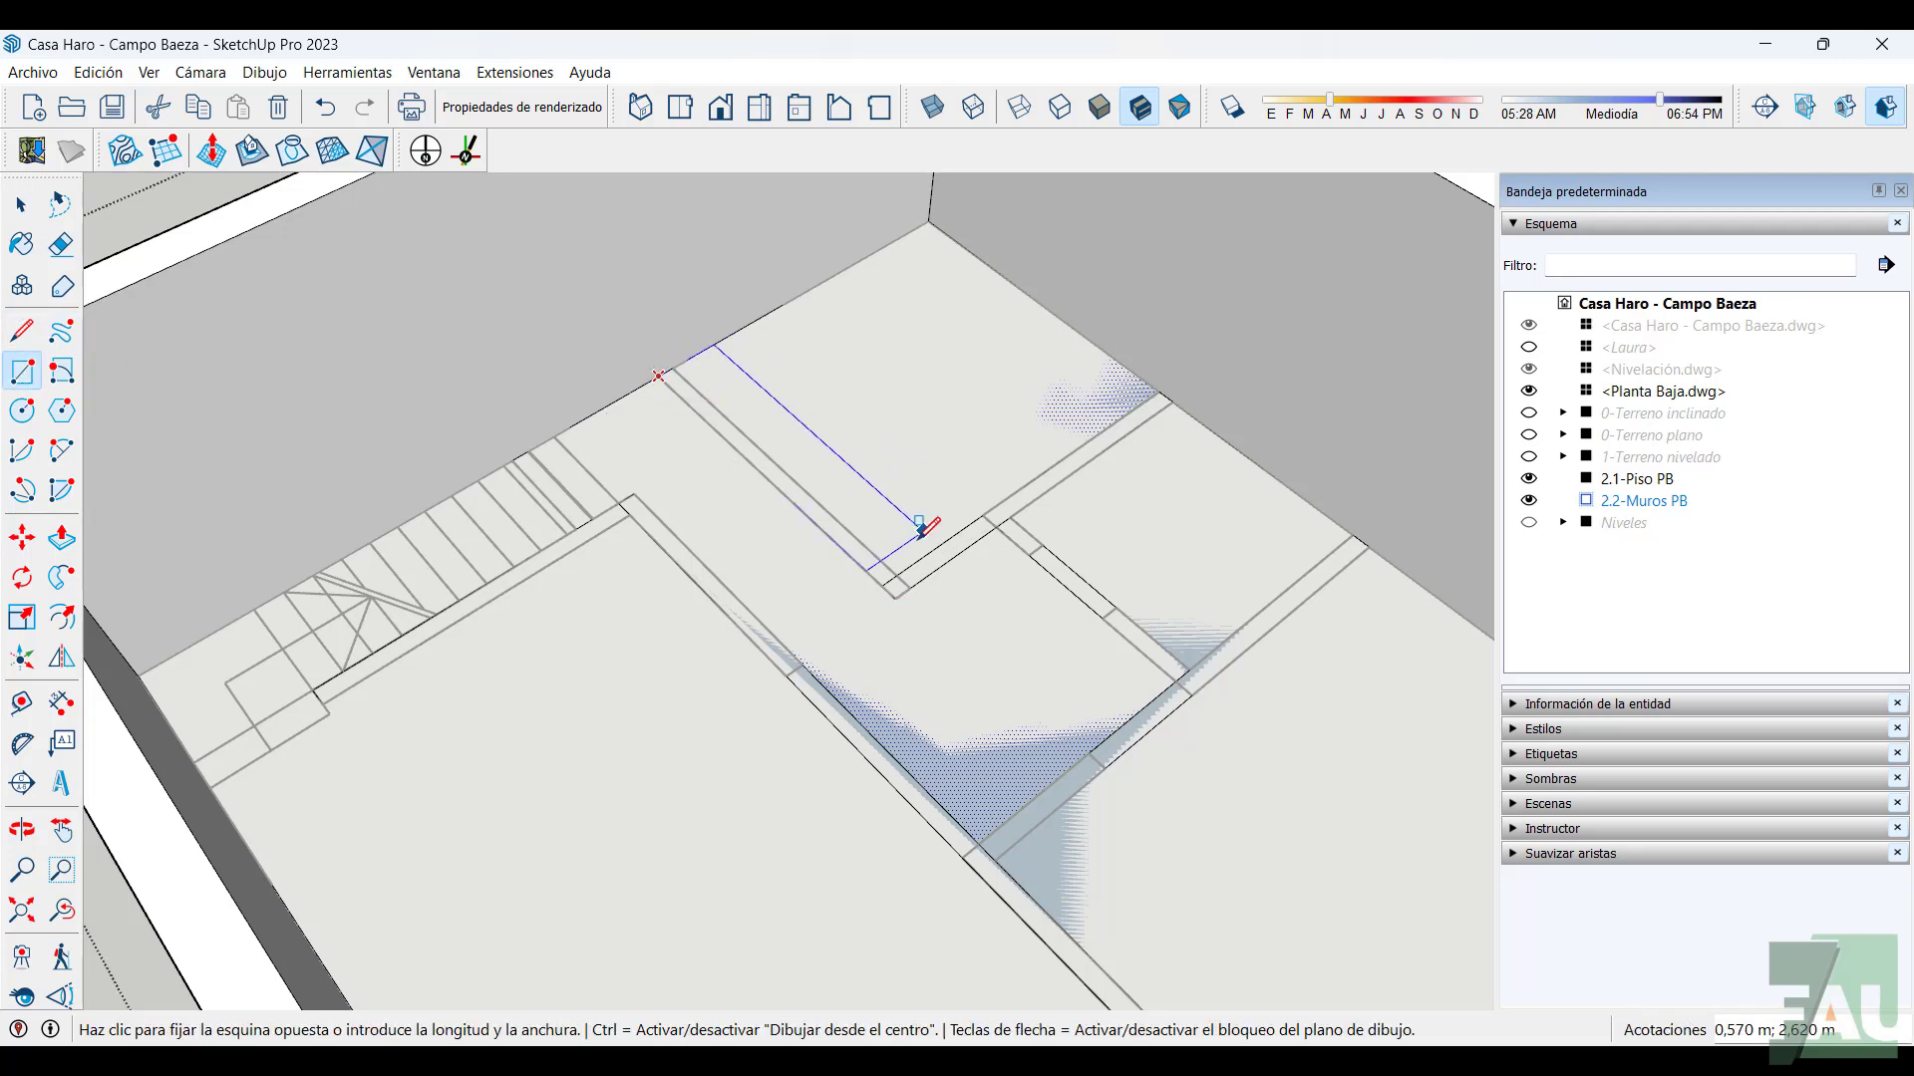
left_click(897, 551)
scroll(932, 418, "down", 3)
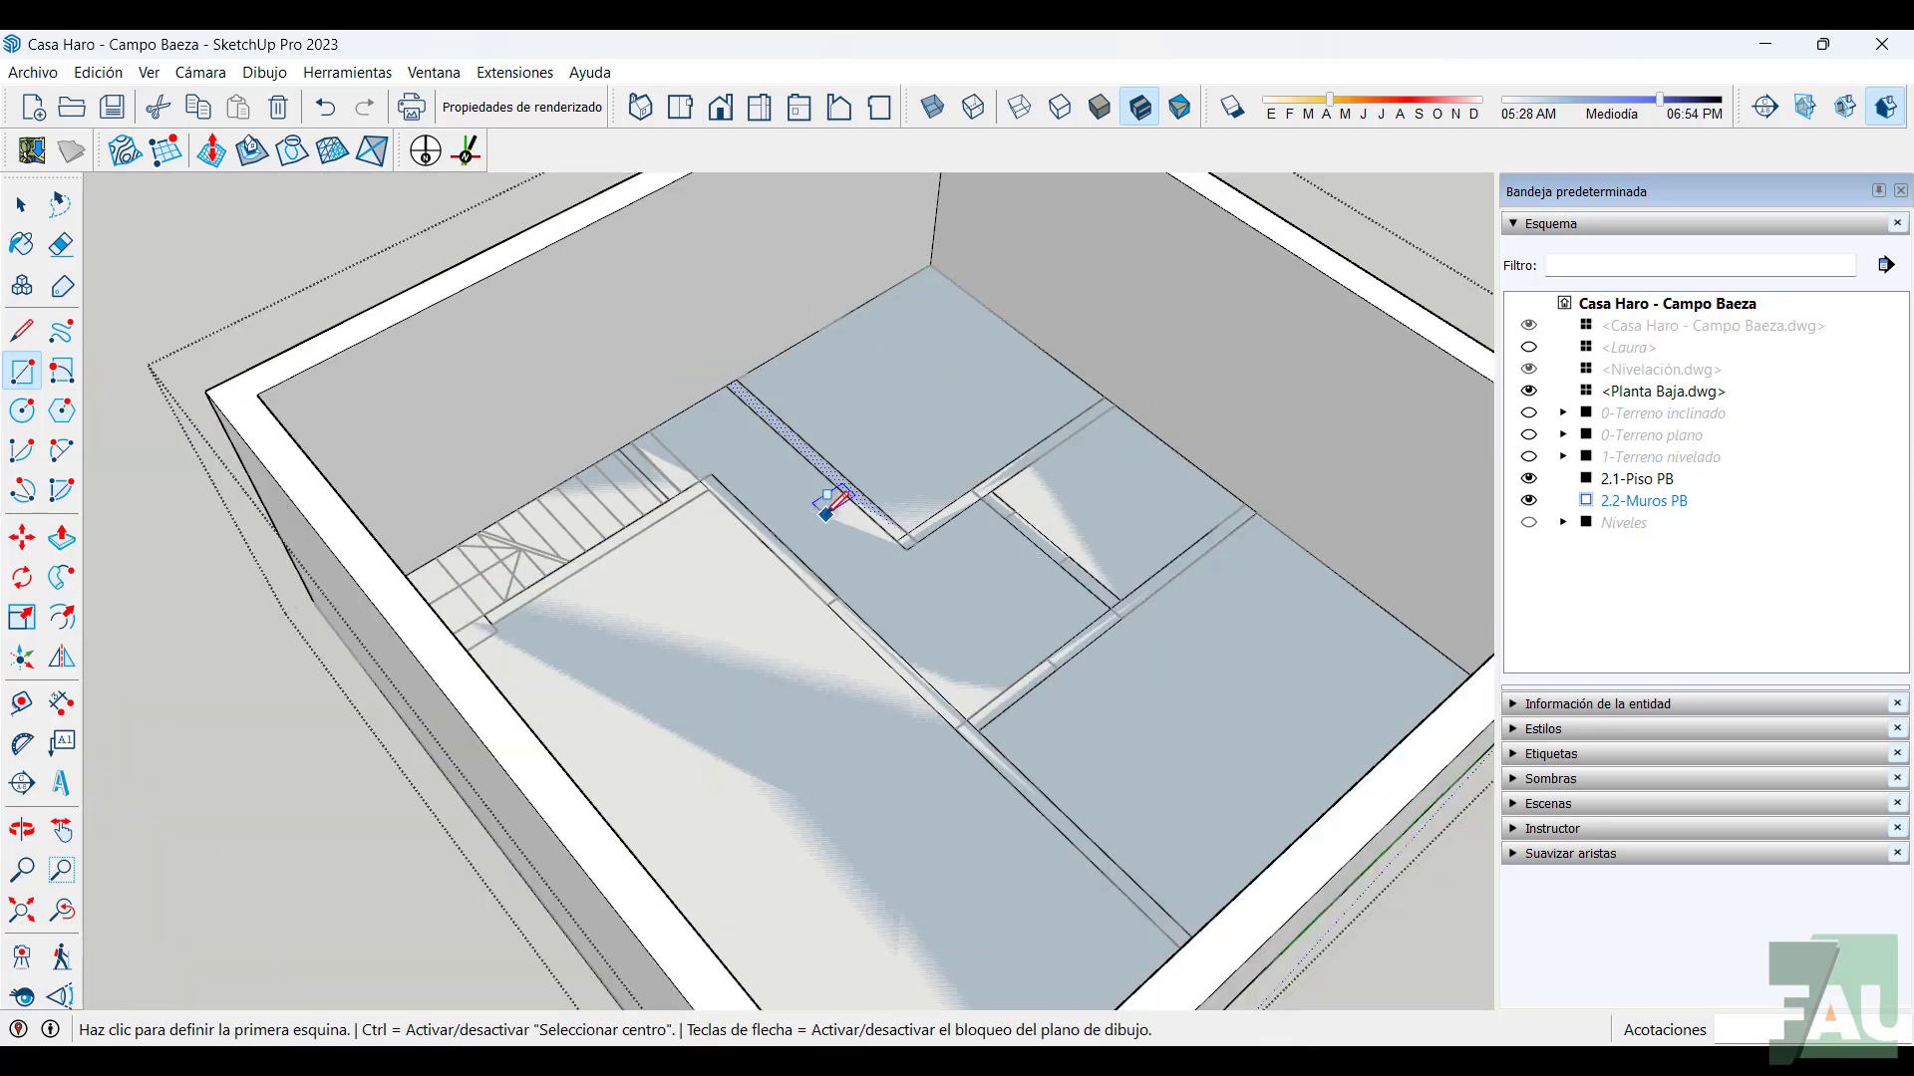
Delete the floor faces enclosed between the traced walls, leaving only the interior wall strips
left_click(22, 204)
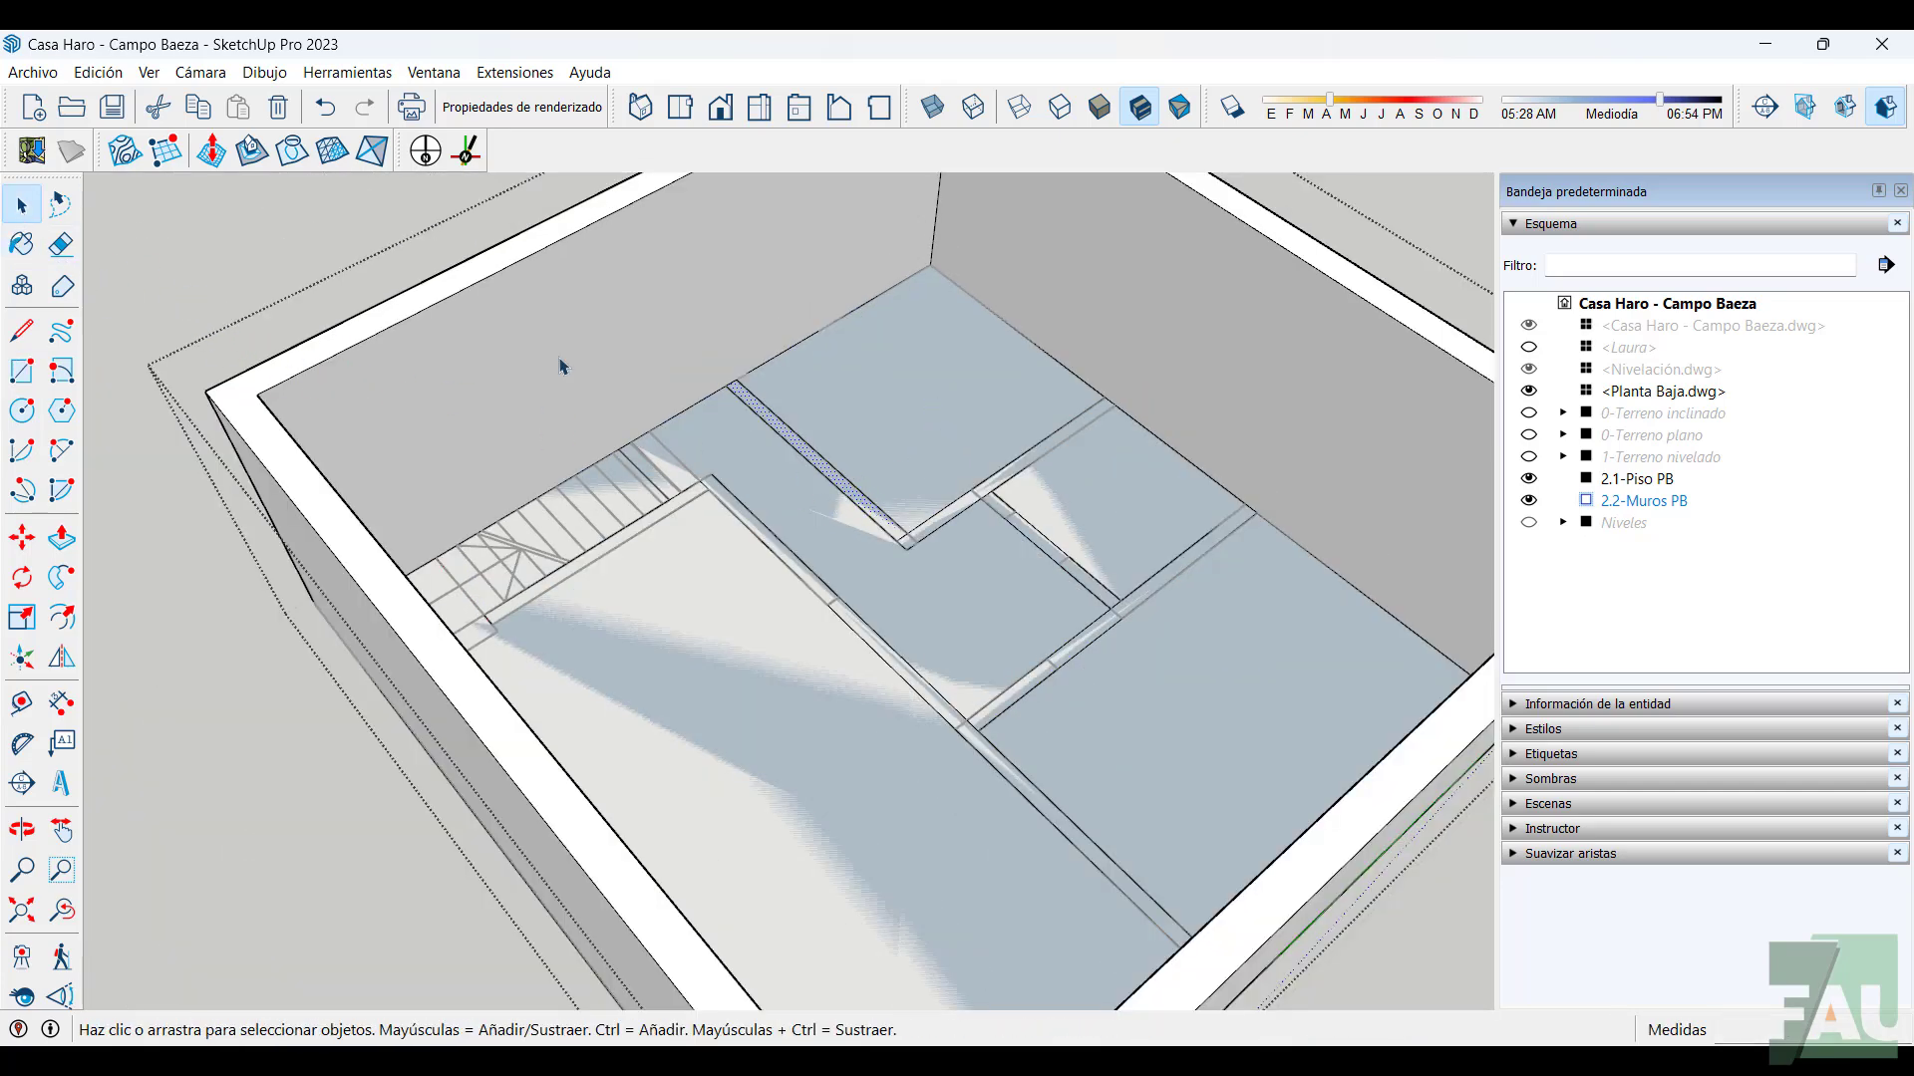
left_click(882, 423)
left_click(957, 650, "shift")
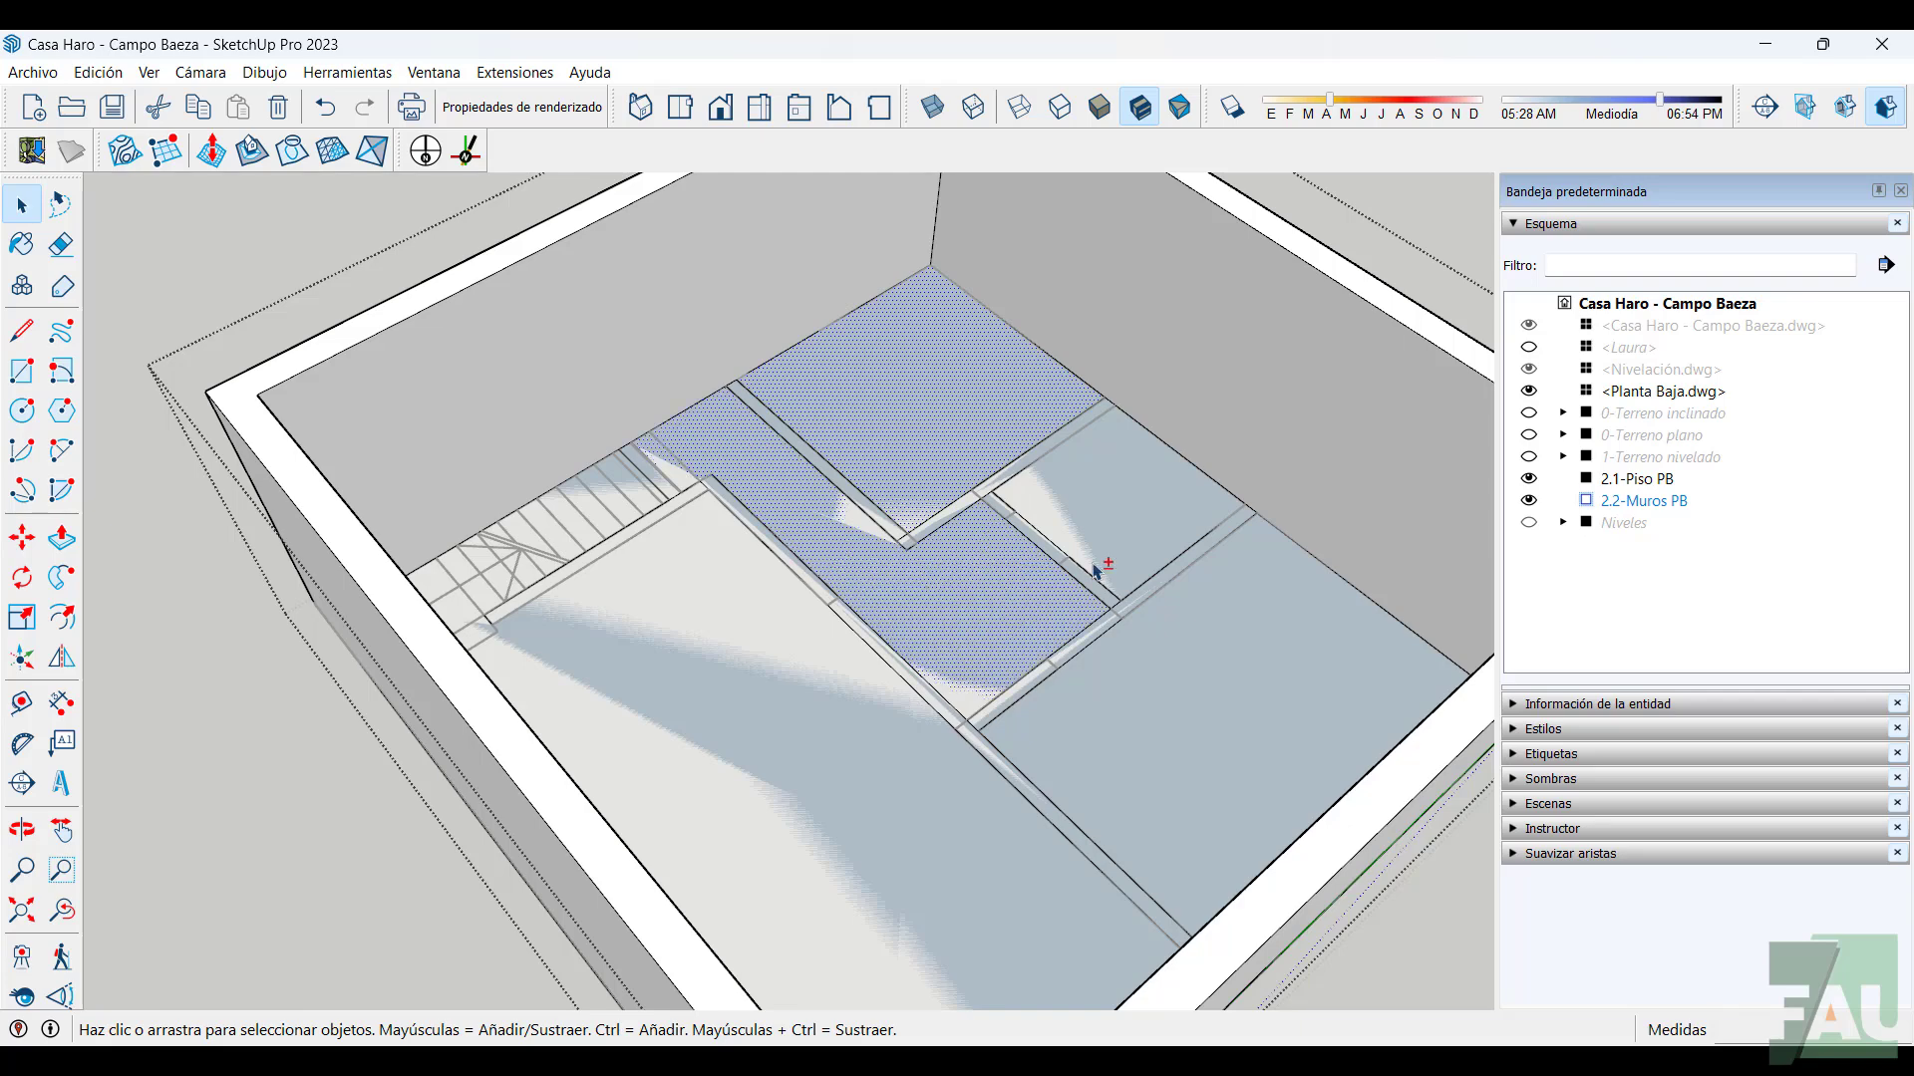
left_click(1122, 543, "shift")
left_click(1241, 700, "shift")
left_click(766, 838, "shift")
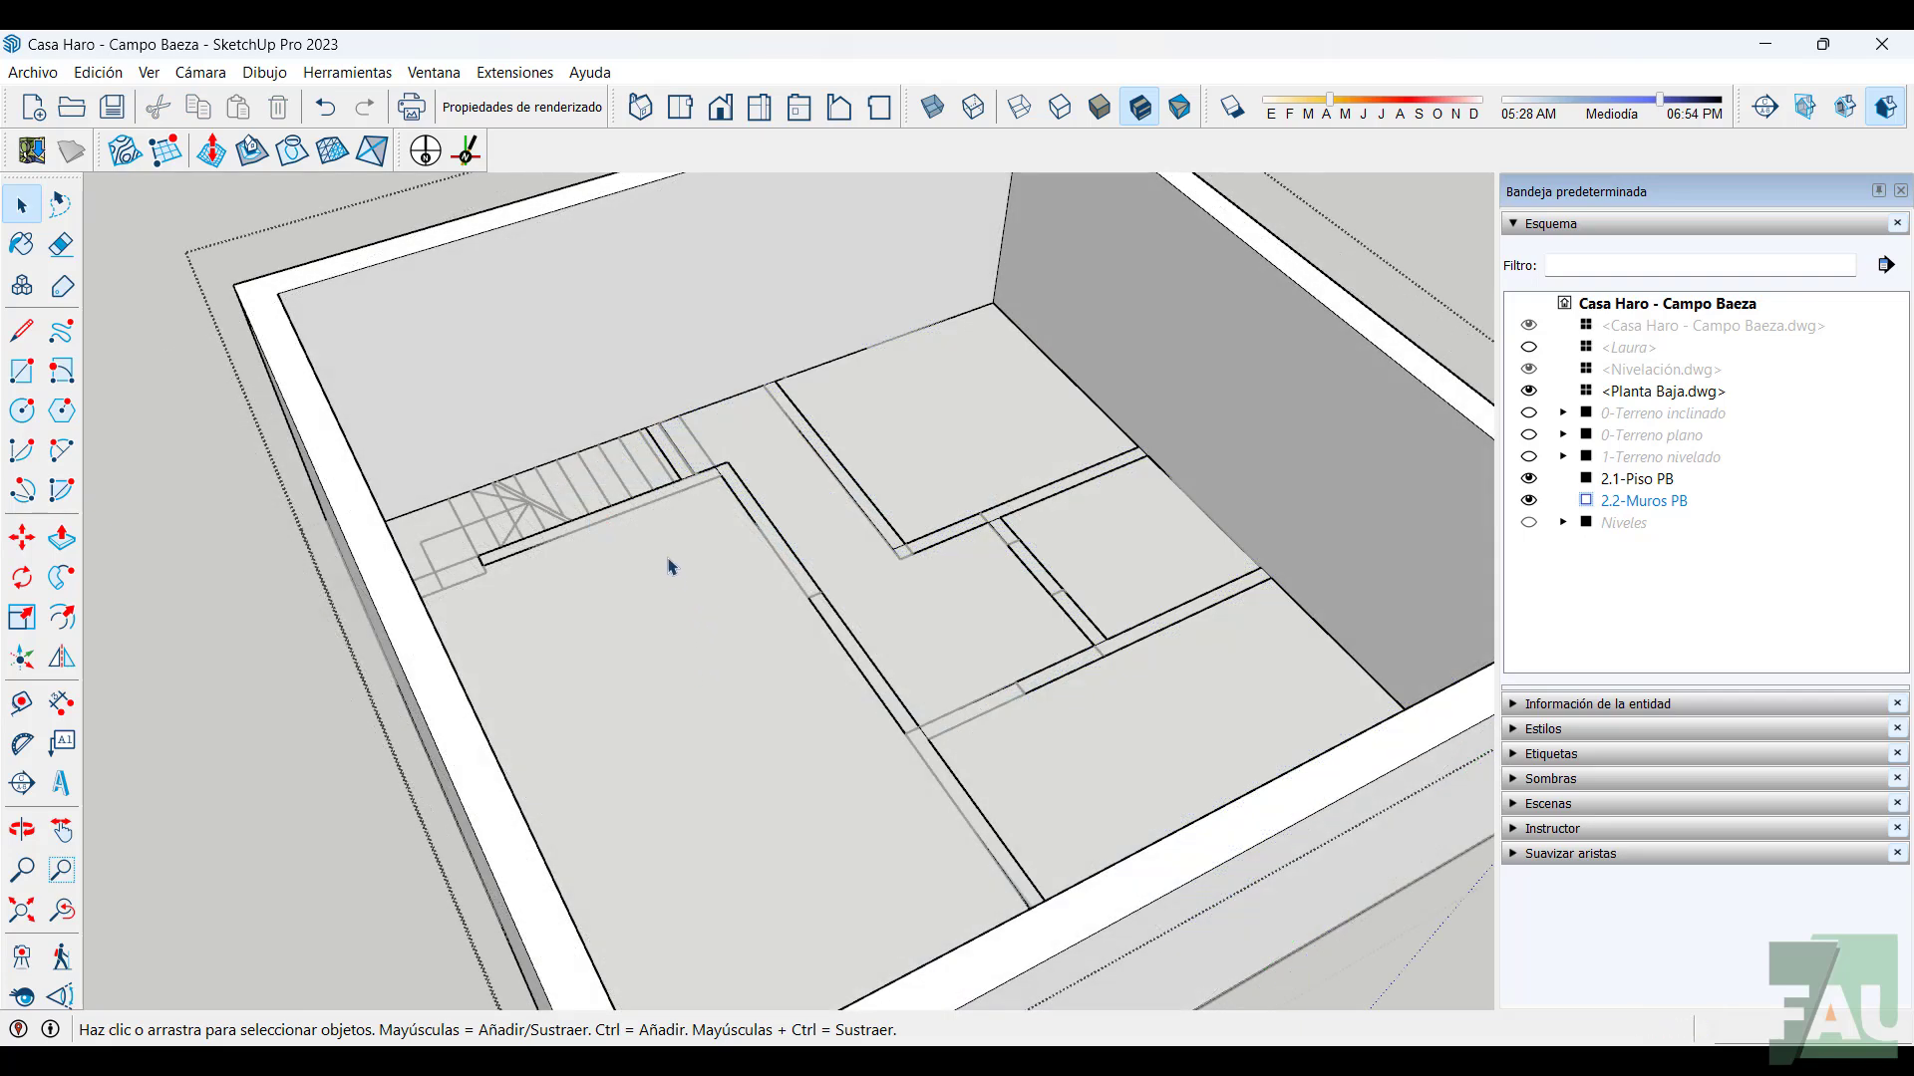
Hide the 2.1-Piso PB group
scroll(817, 638, "up", 3)
scroll(937, 658, "up", 3)
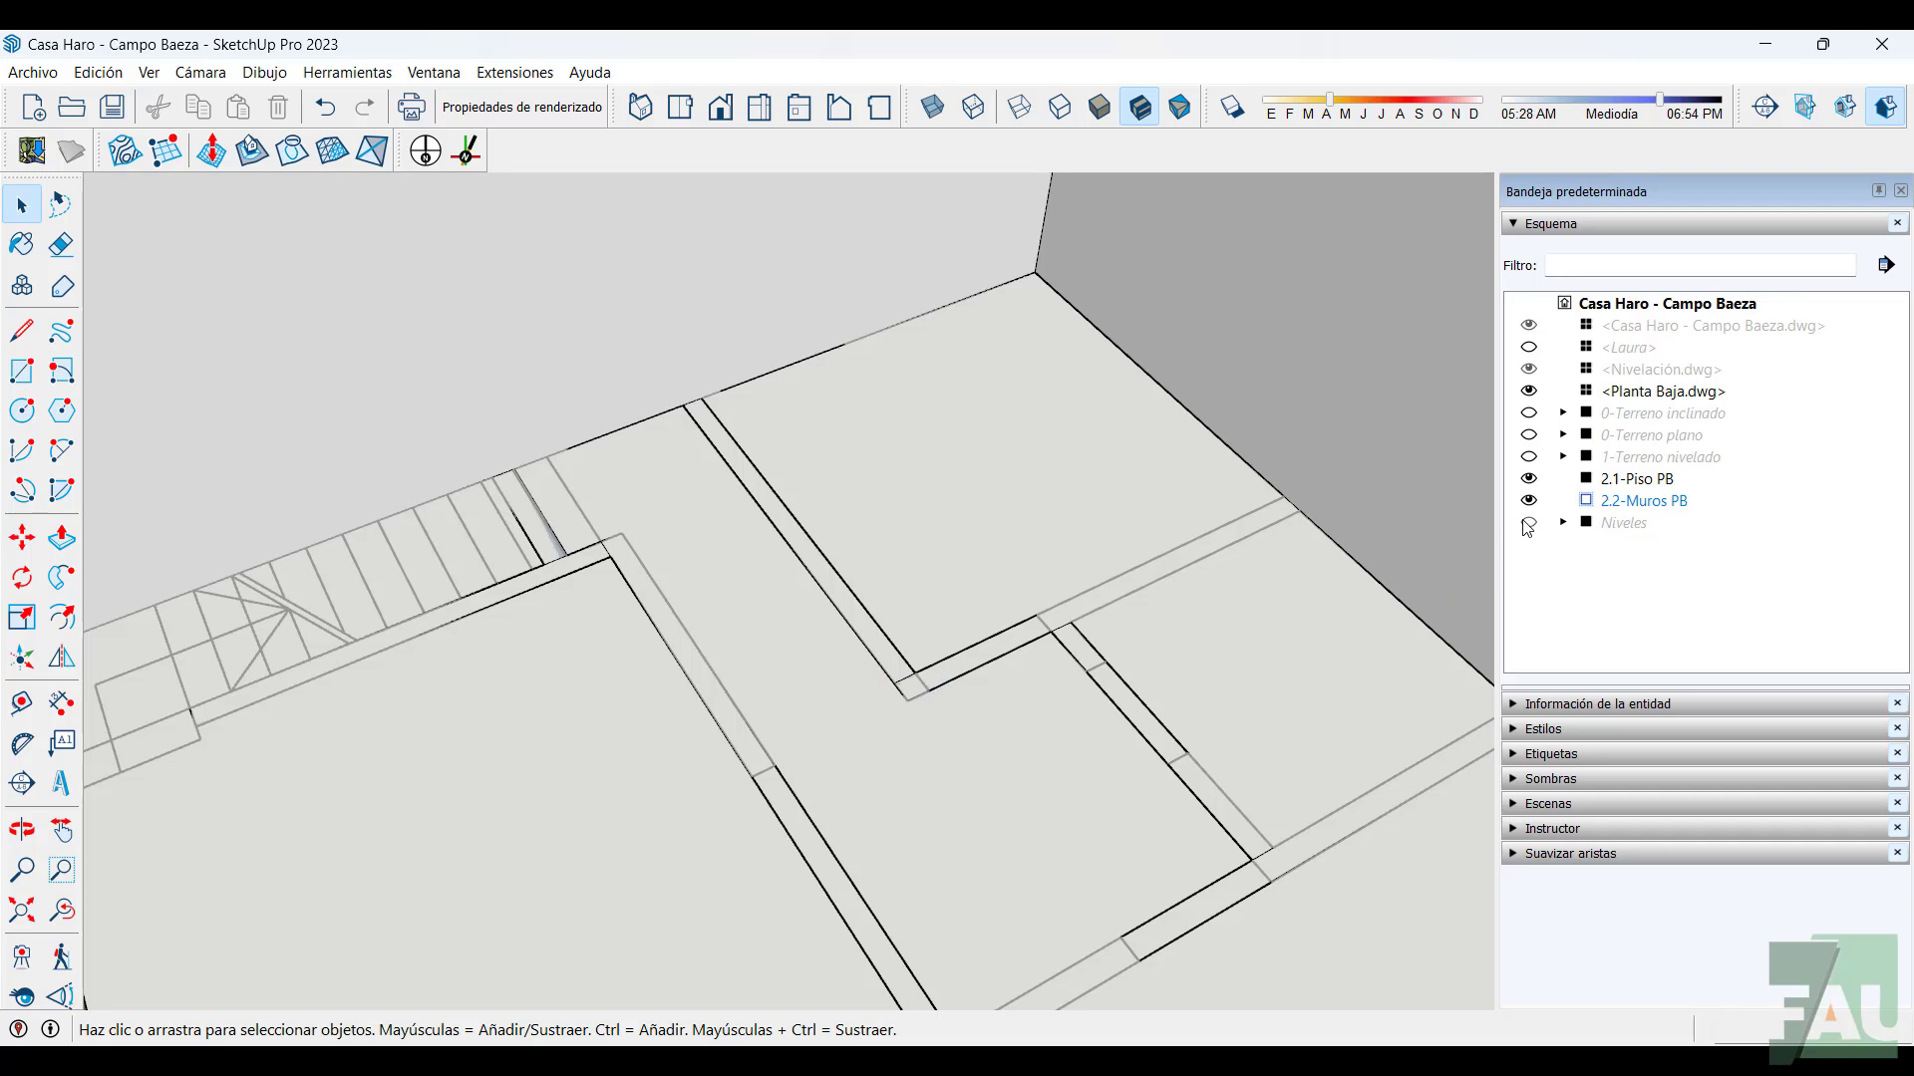
left_click(1529, 479)
scroll(991, 671, "up", 3)
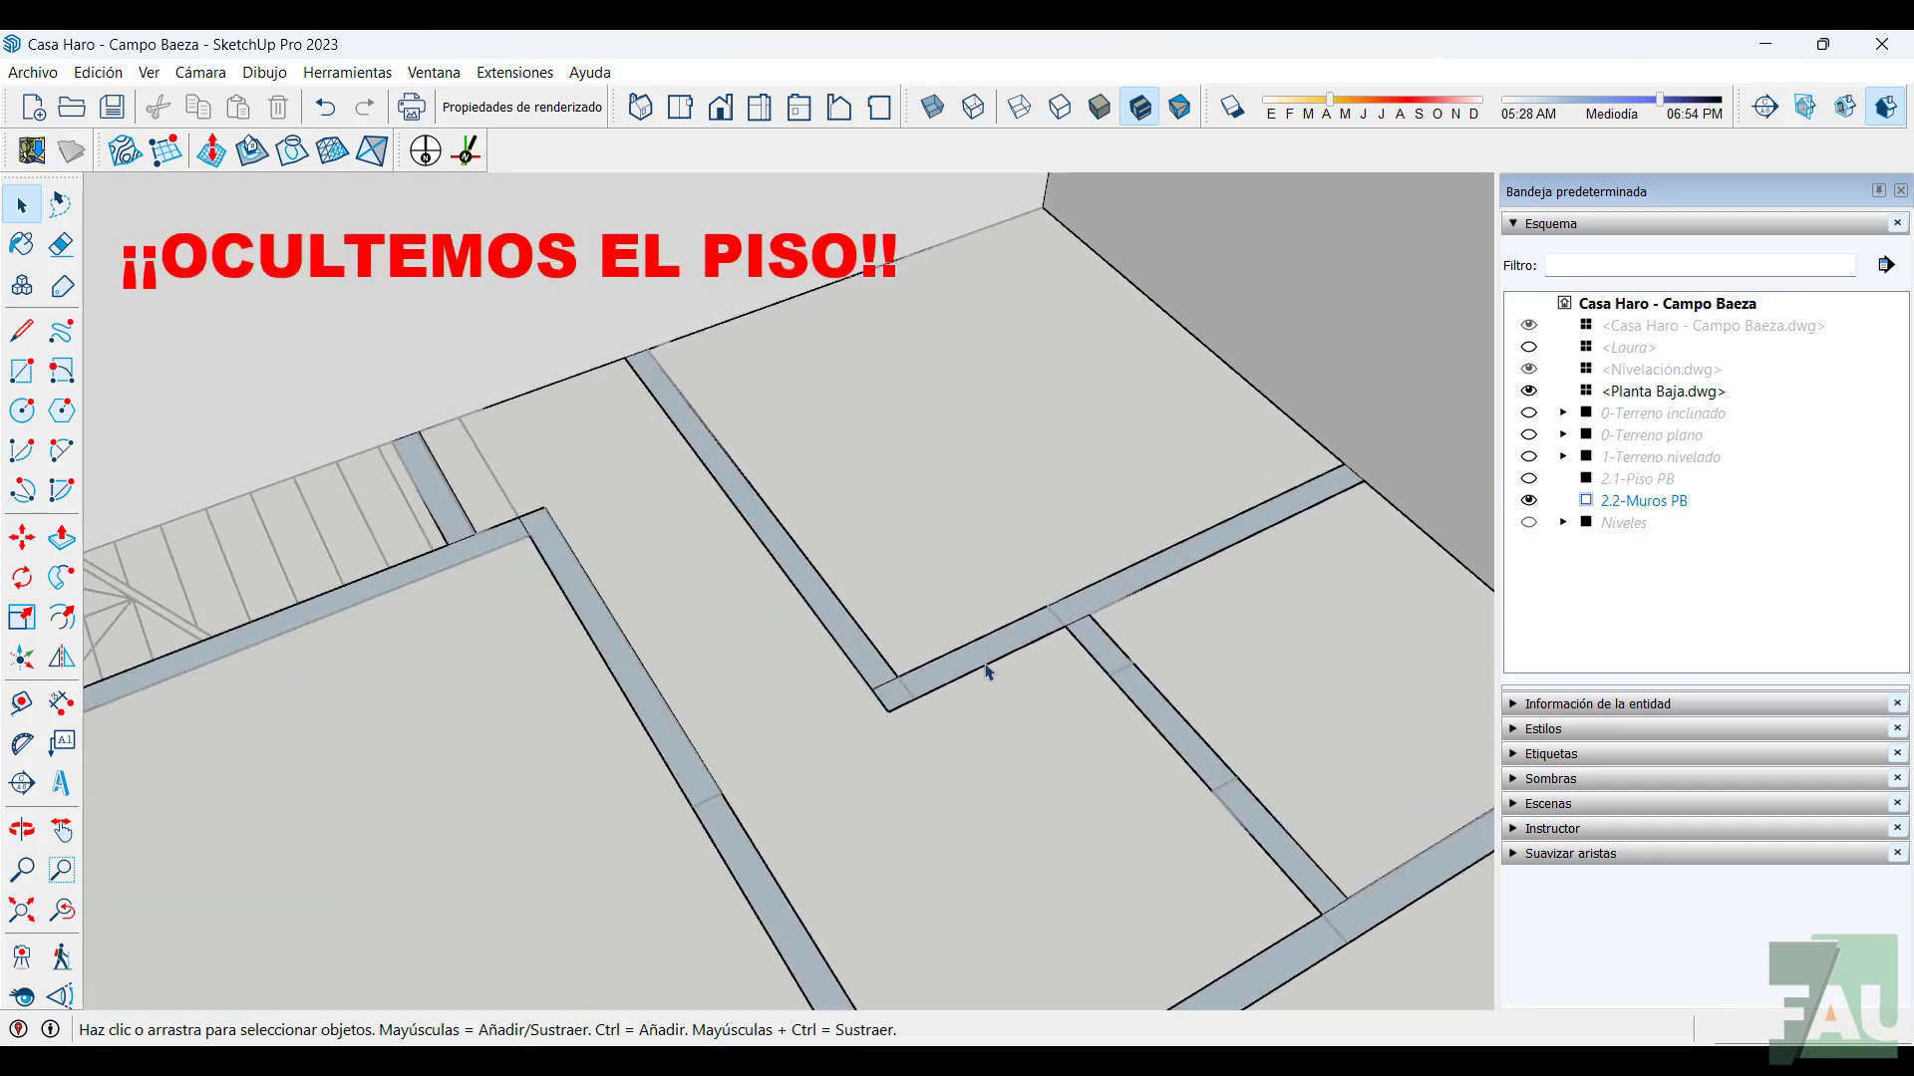
Delete the leftover edges dividing the wall strips at the L-shaped corner and at the adjoining partition's junction
left_click(879, 690)
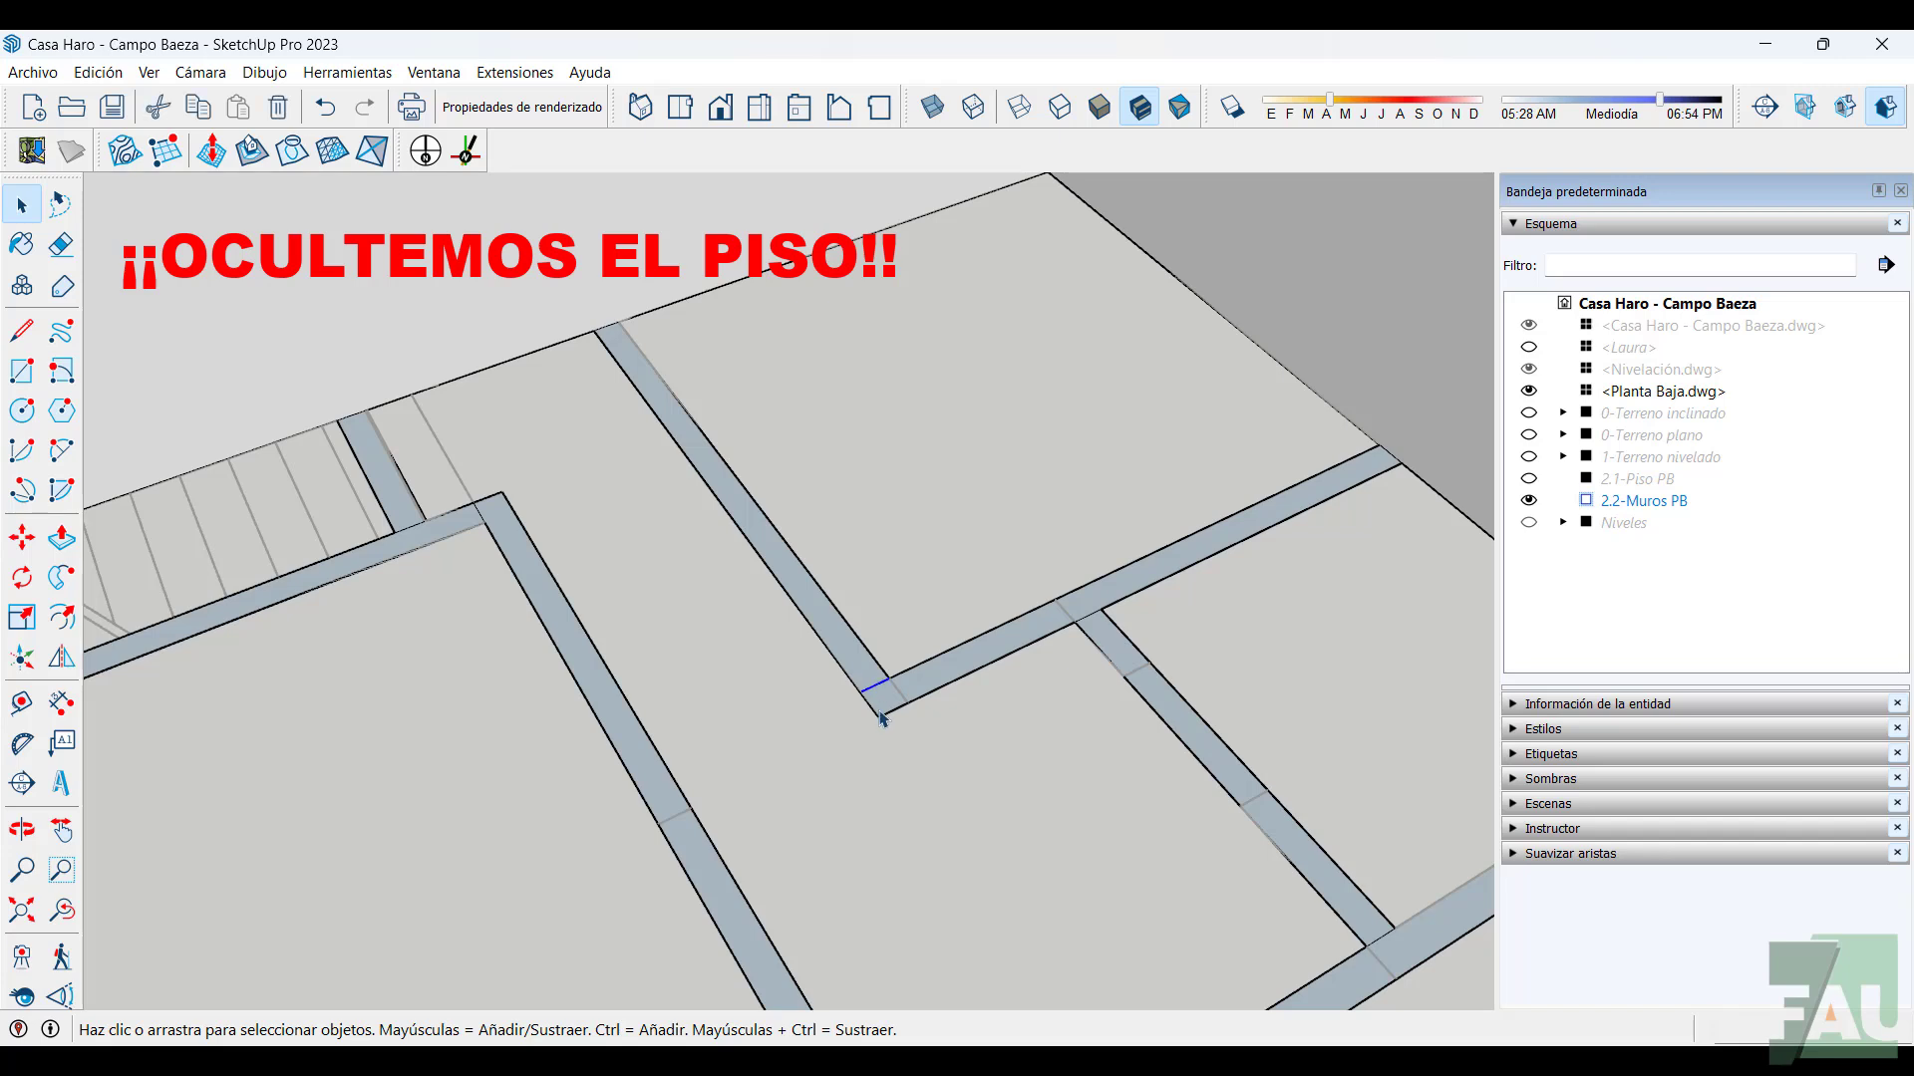
left_click(931, 675)
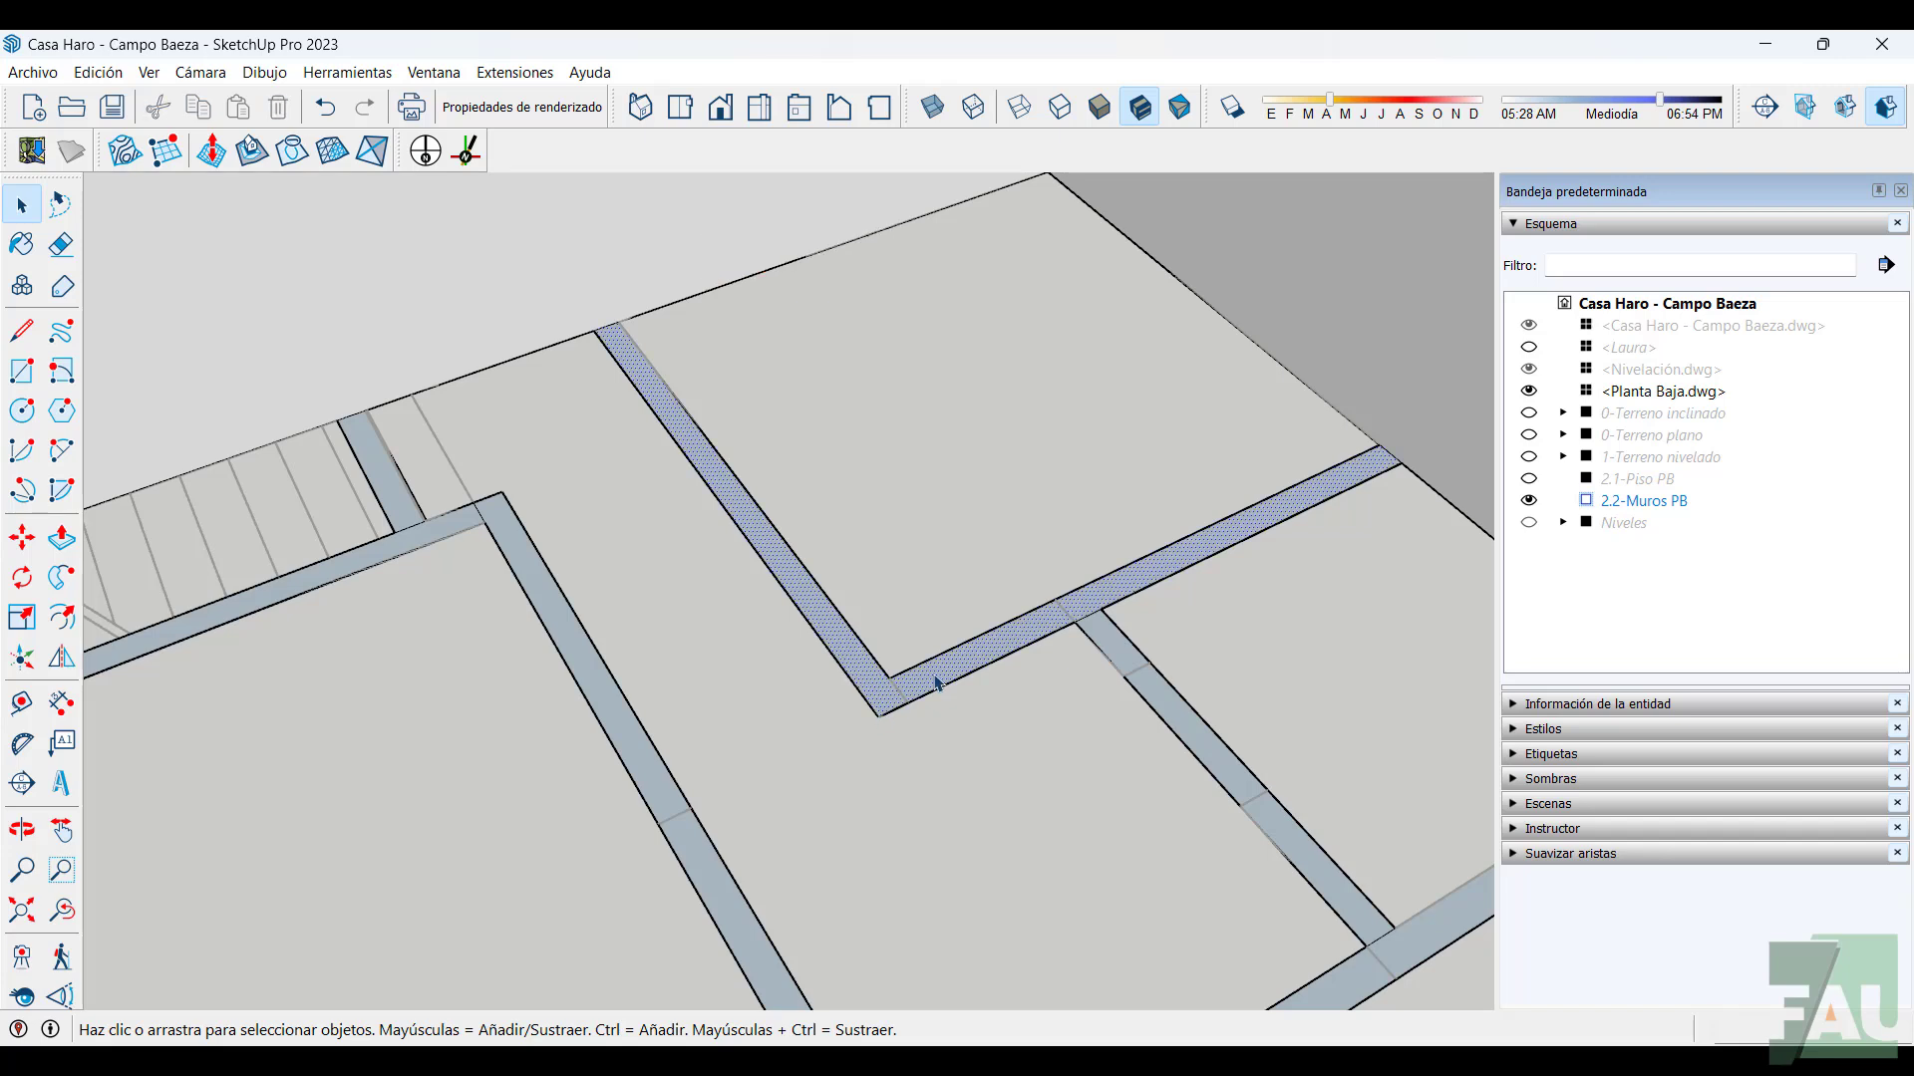
left_click(1090, 615)
key("Delete")
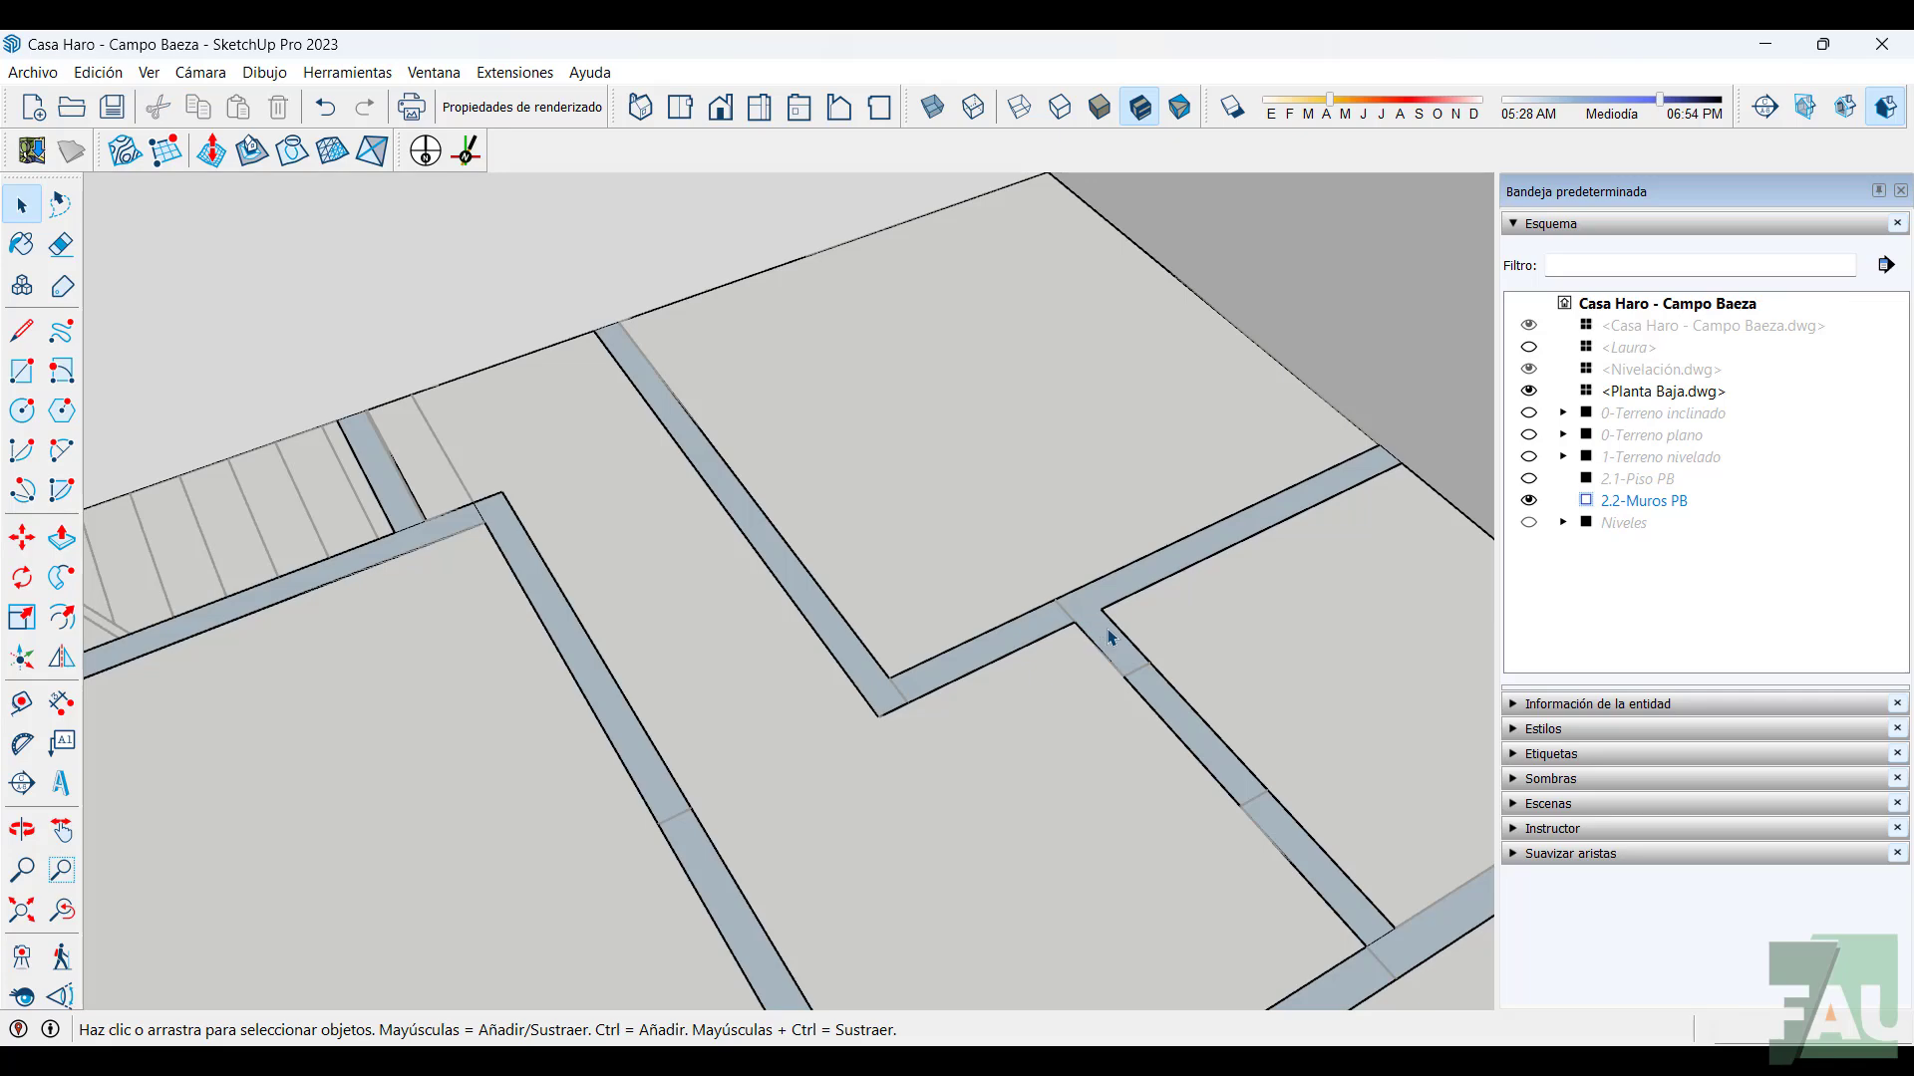
scroll(1107, 633, "down", 2)
scroll(1332, 906, "up", 2)
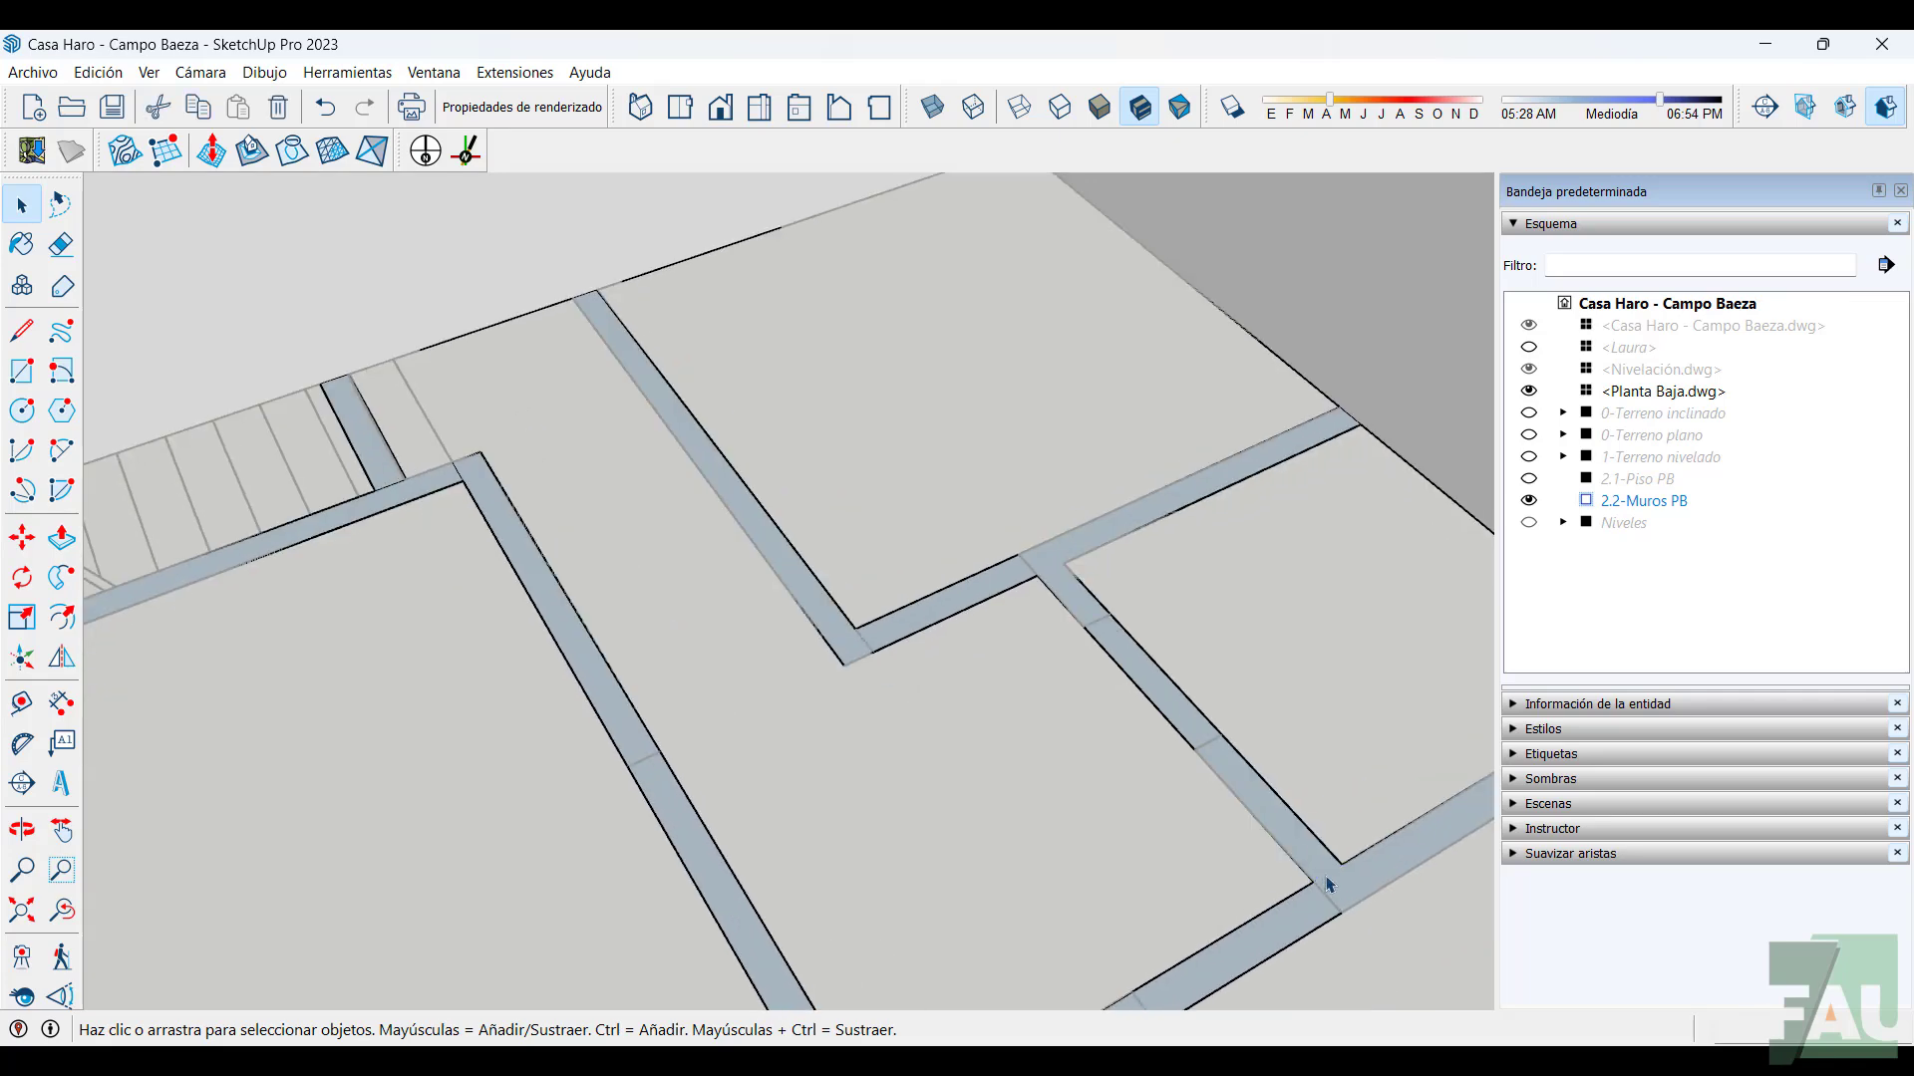
Delete the leftover dividing edges where the partitions meet the long interior wall and the stair-side wall
middle_click_drag(1326, 886, 1239, 539)
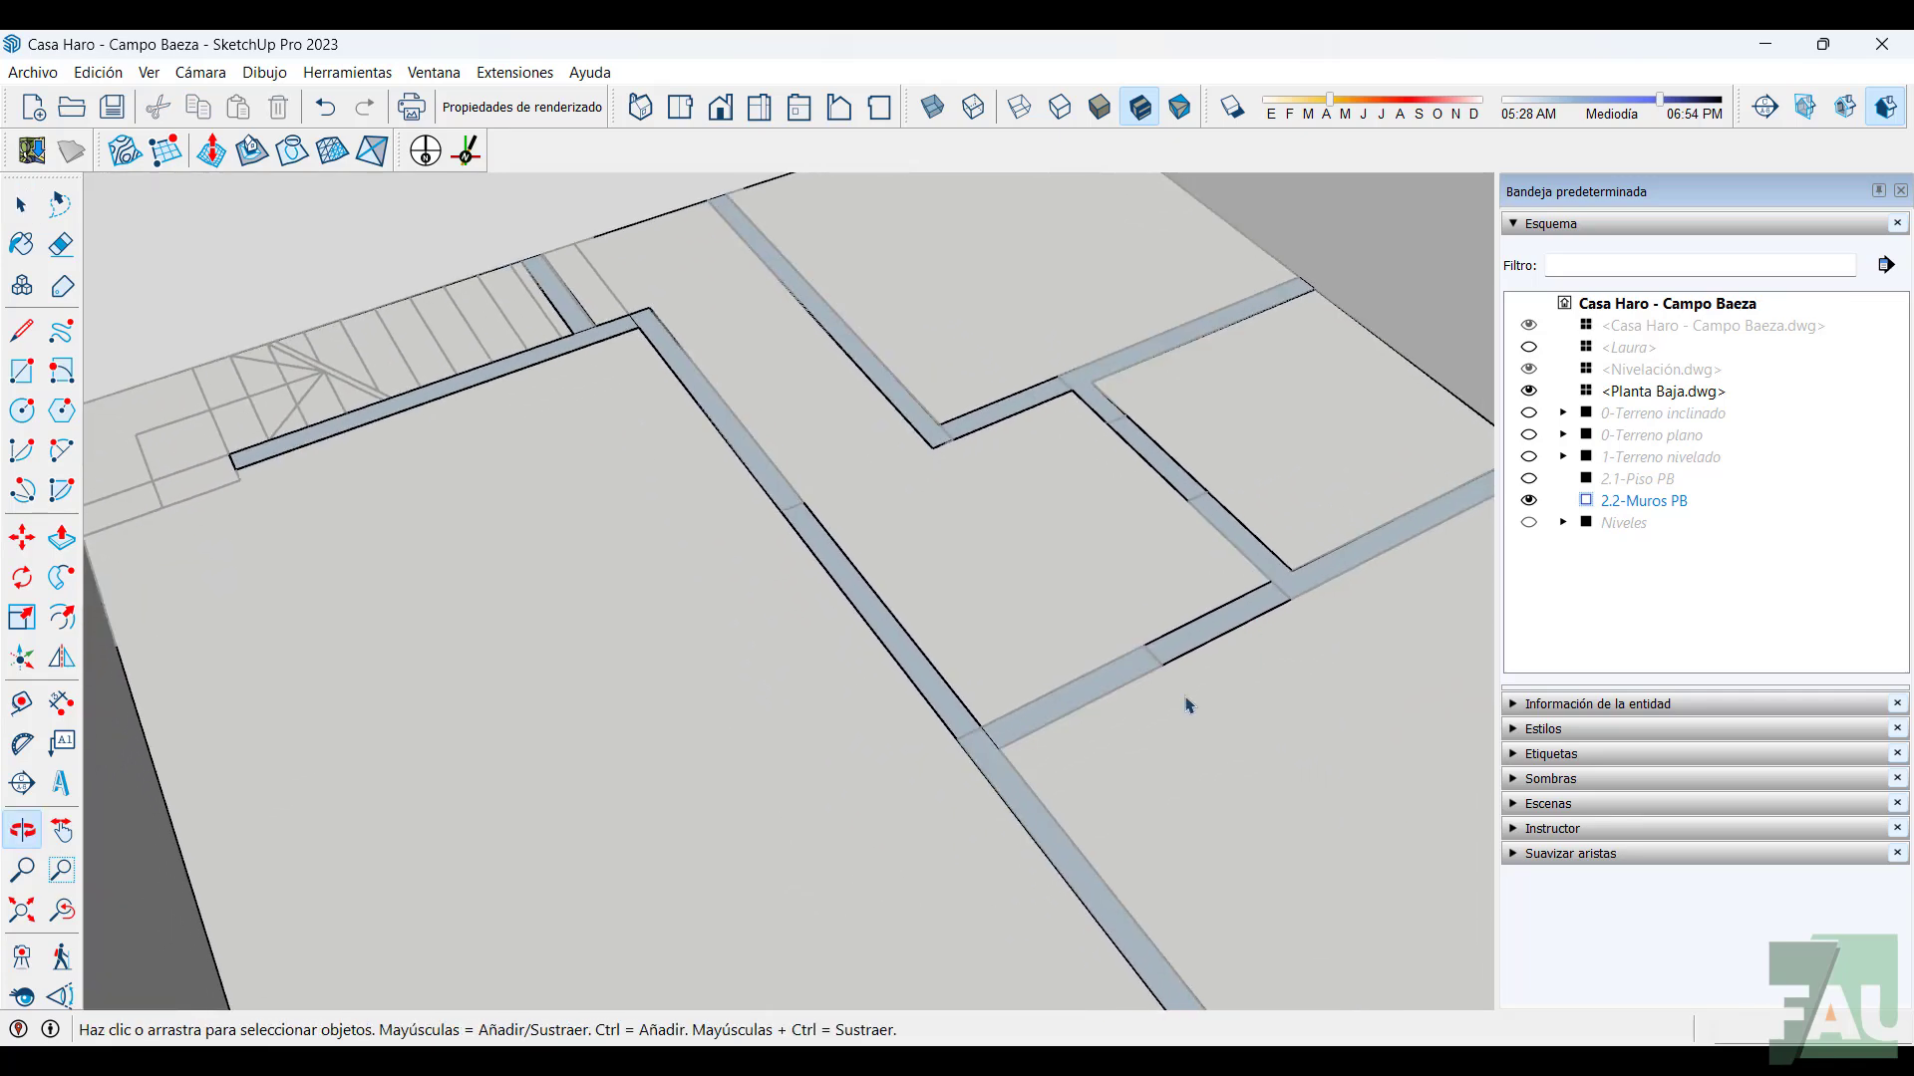
scroll(1187, 705, "up", 1)
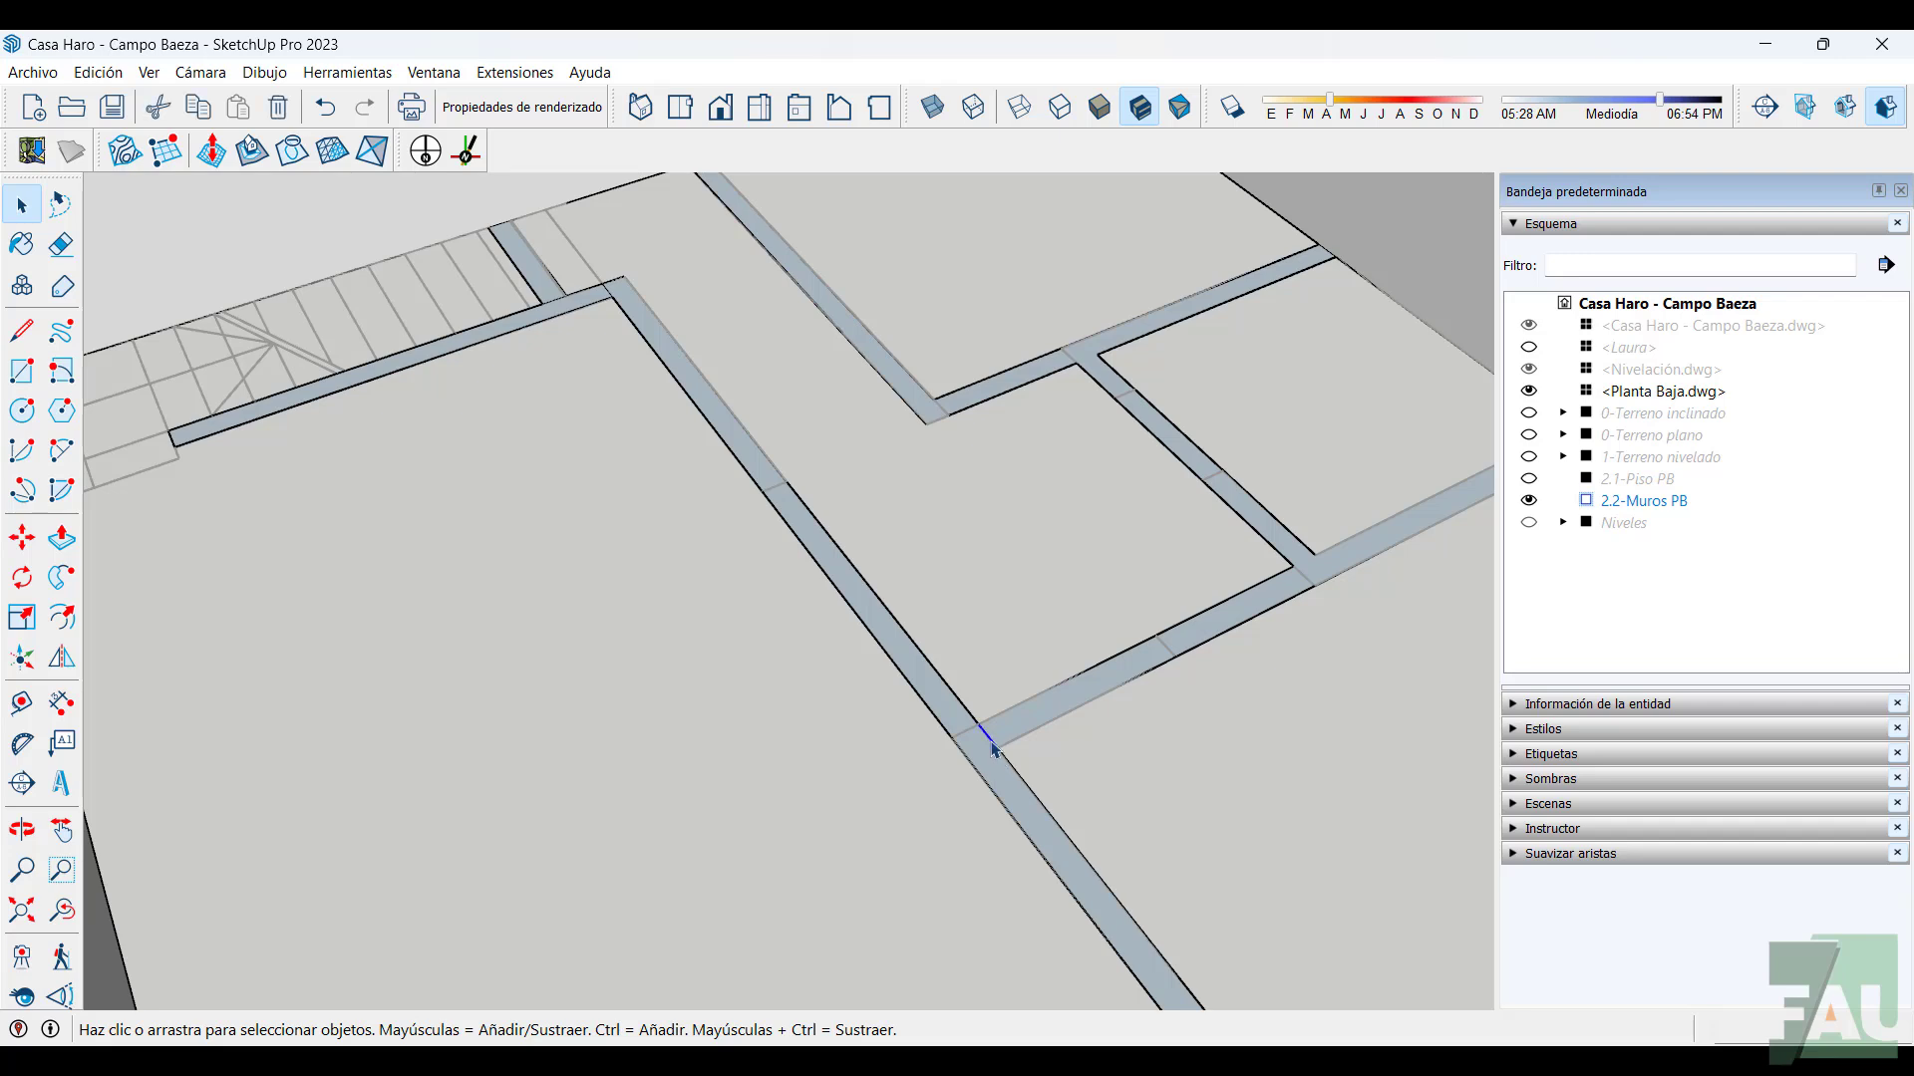
scroll(610, 315, "up", 2)
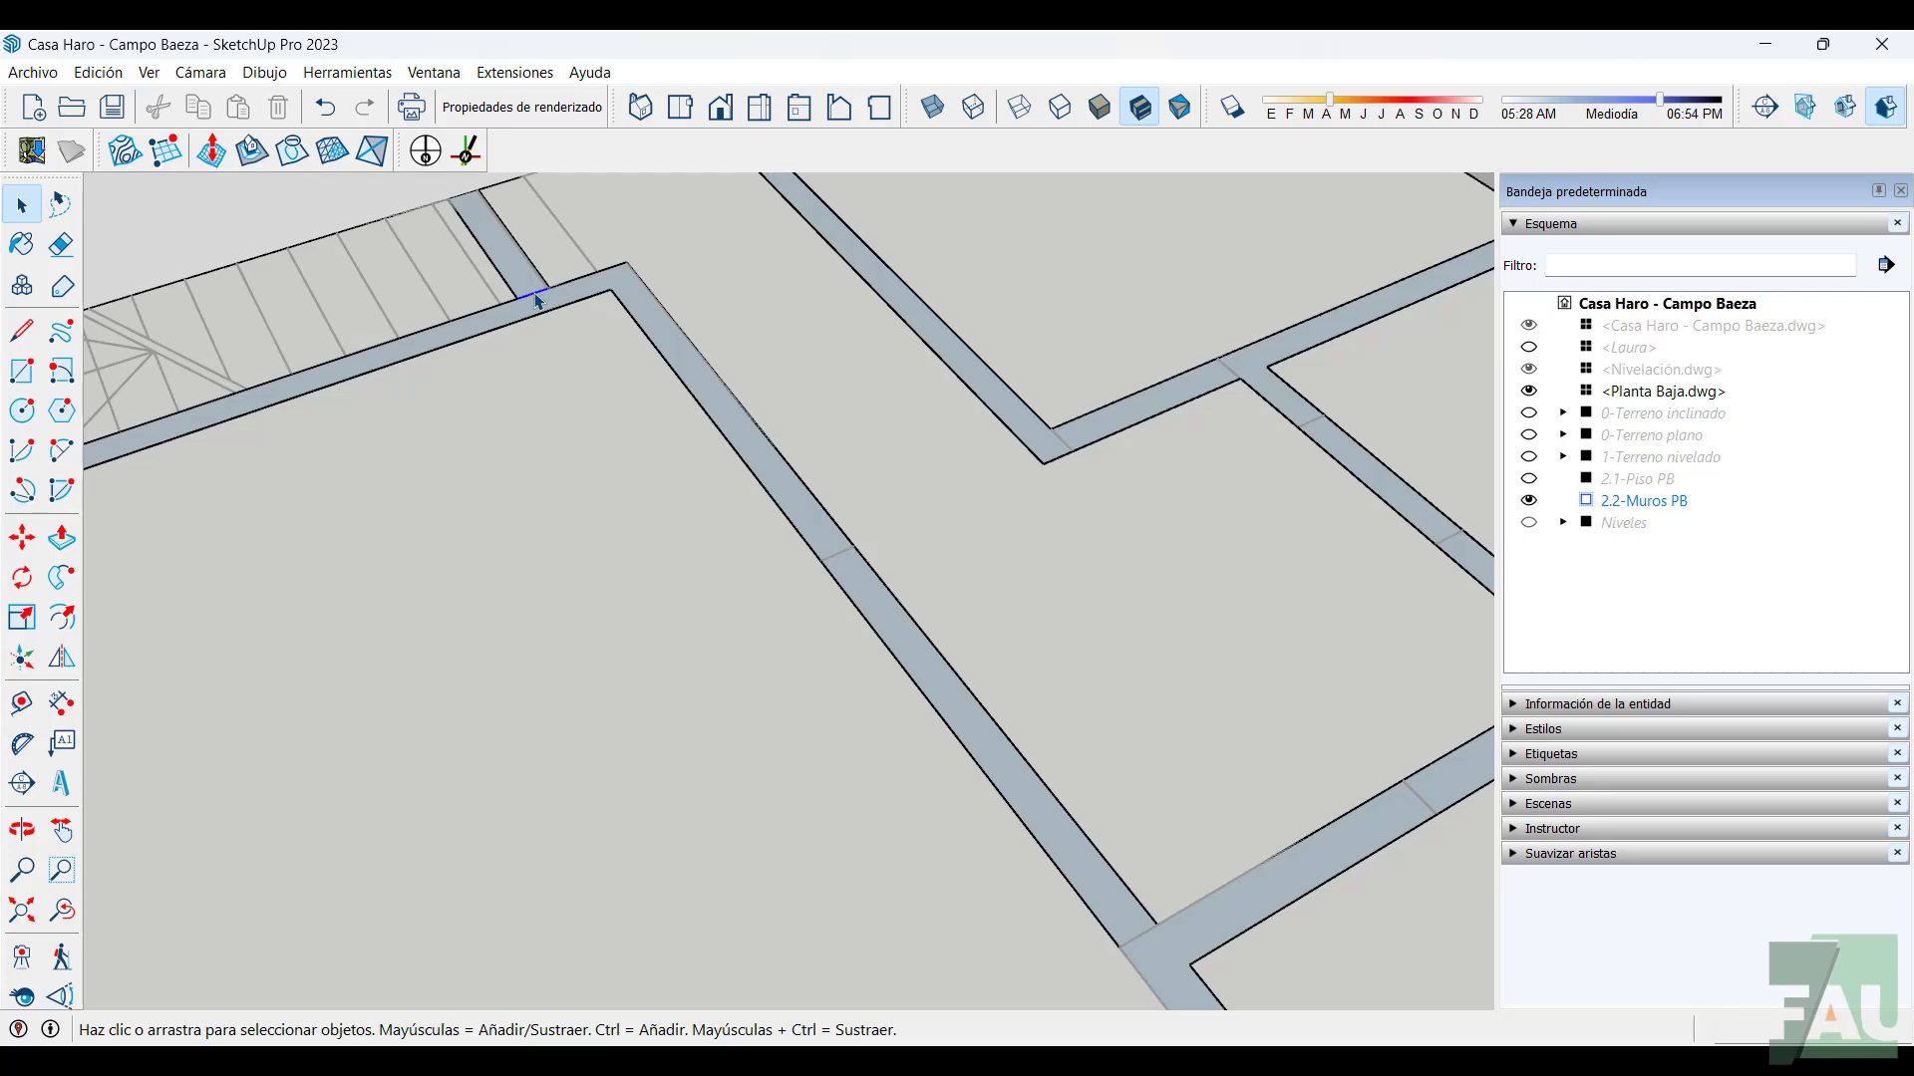
scroll(572, 431, "down", 4)
middle_click_drag(598, 508, 837, 727)
scroll(773, 481, "down", 3)
scroll(773, 650, "down", 2)
scroll(771, 595, "down", 3)
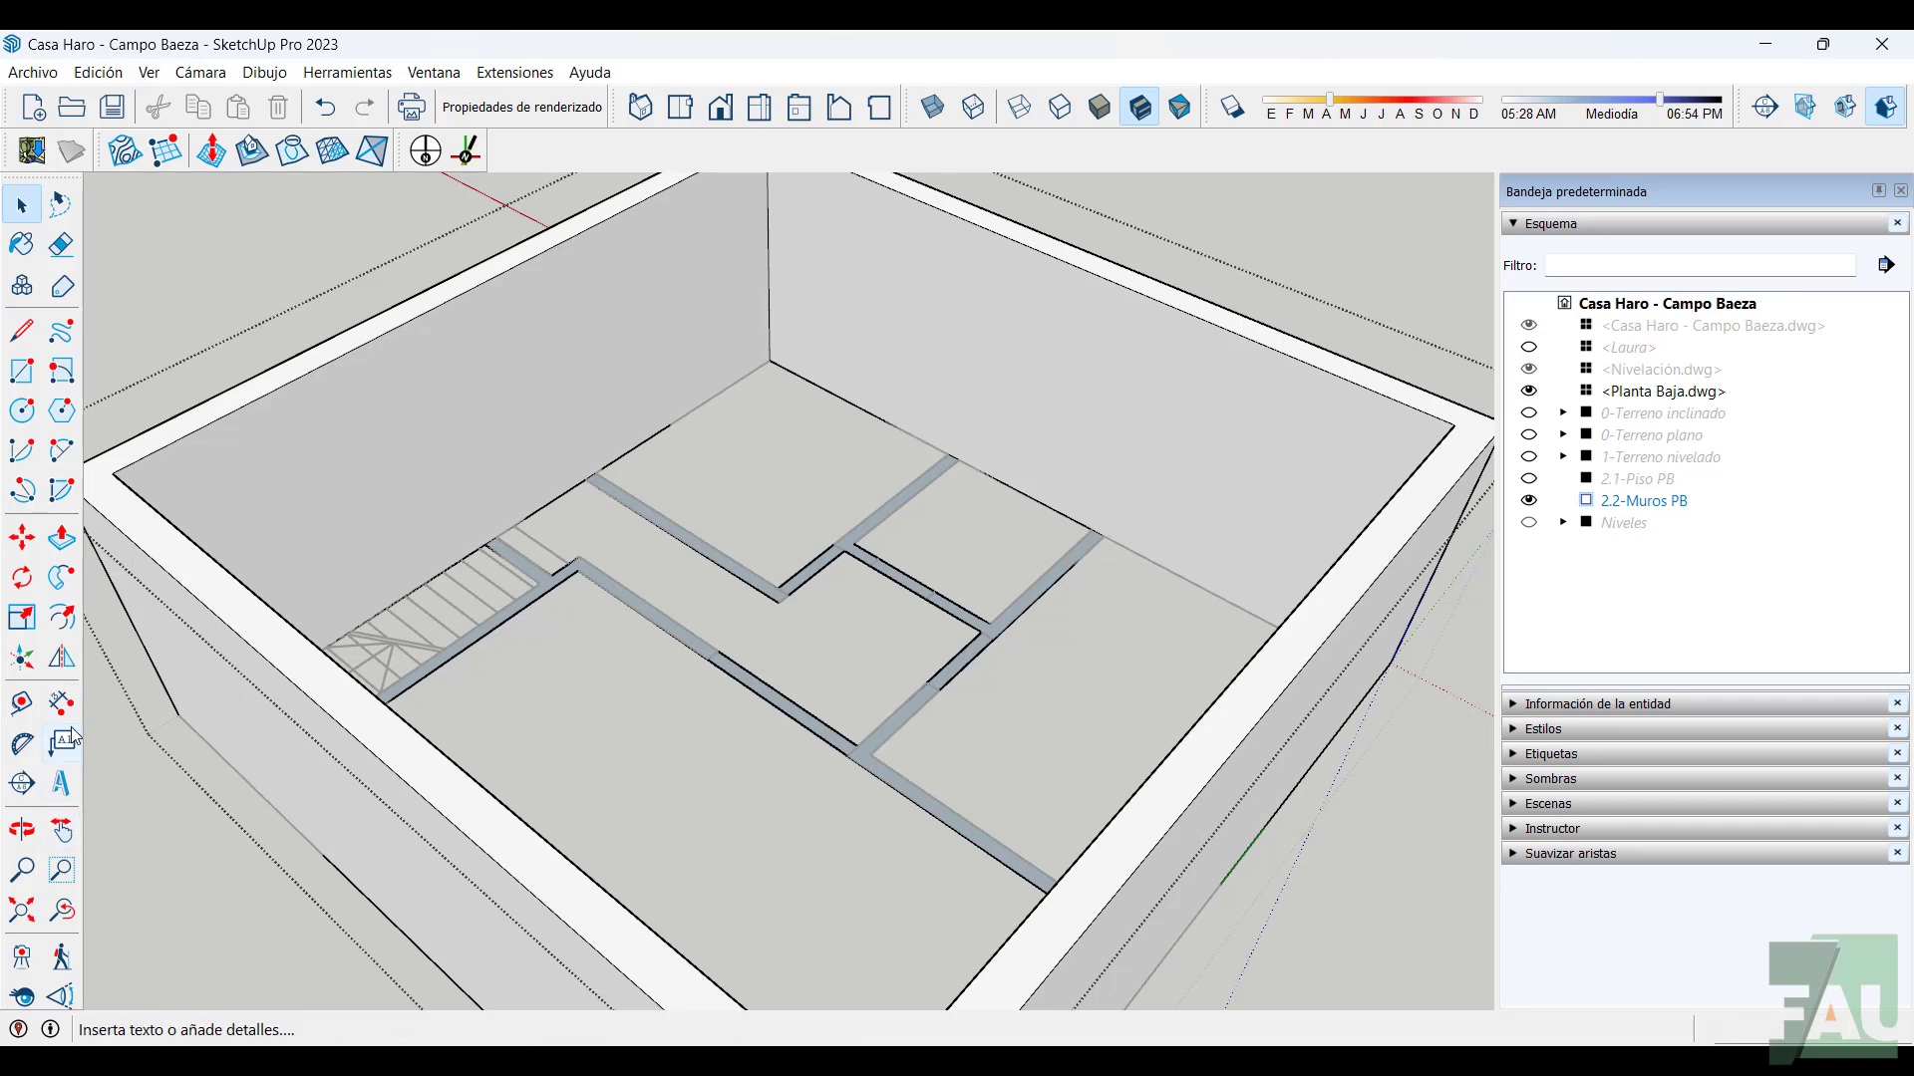
Extrude the merged interior wall face upward 2,71 m with Push/Pull
left_click(62, 539)
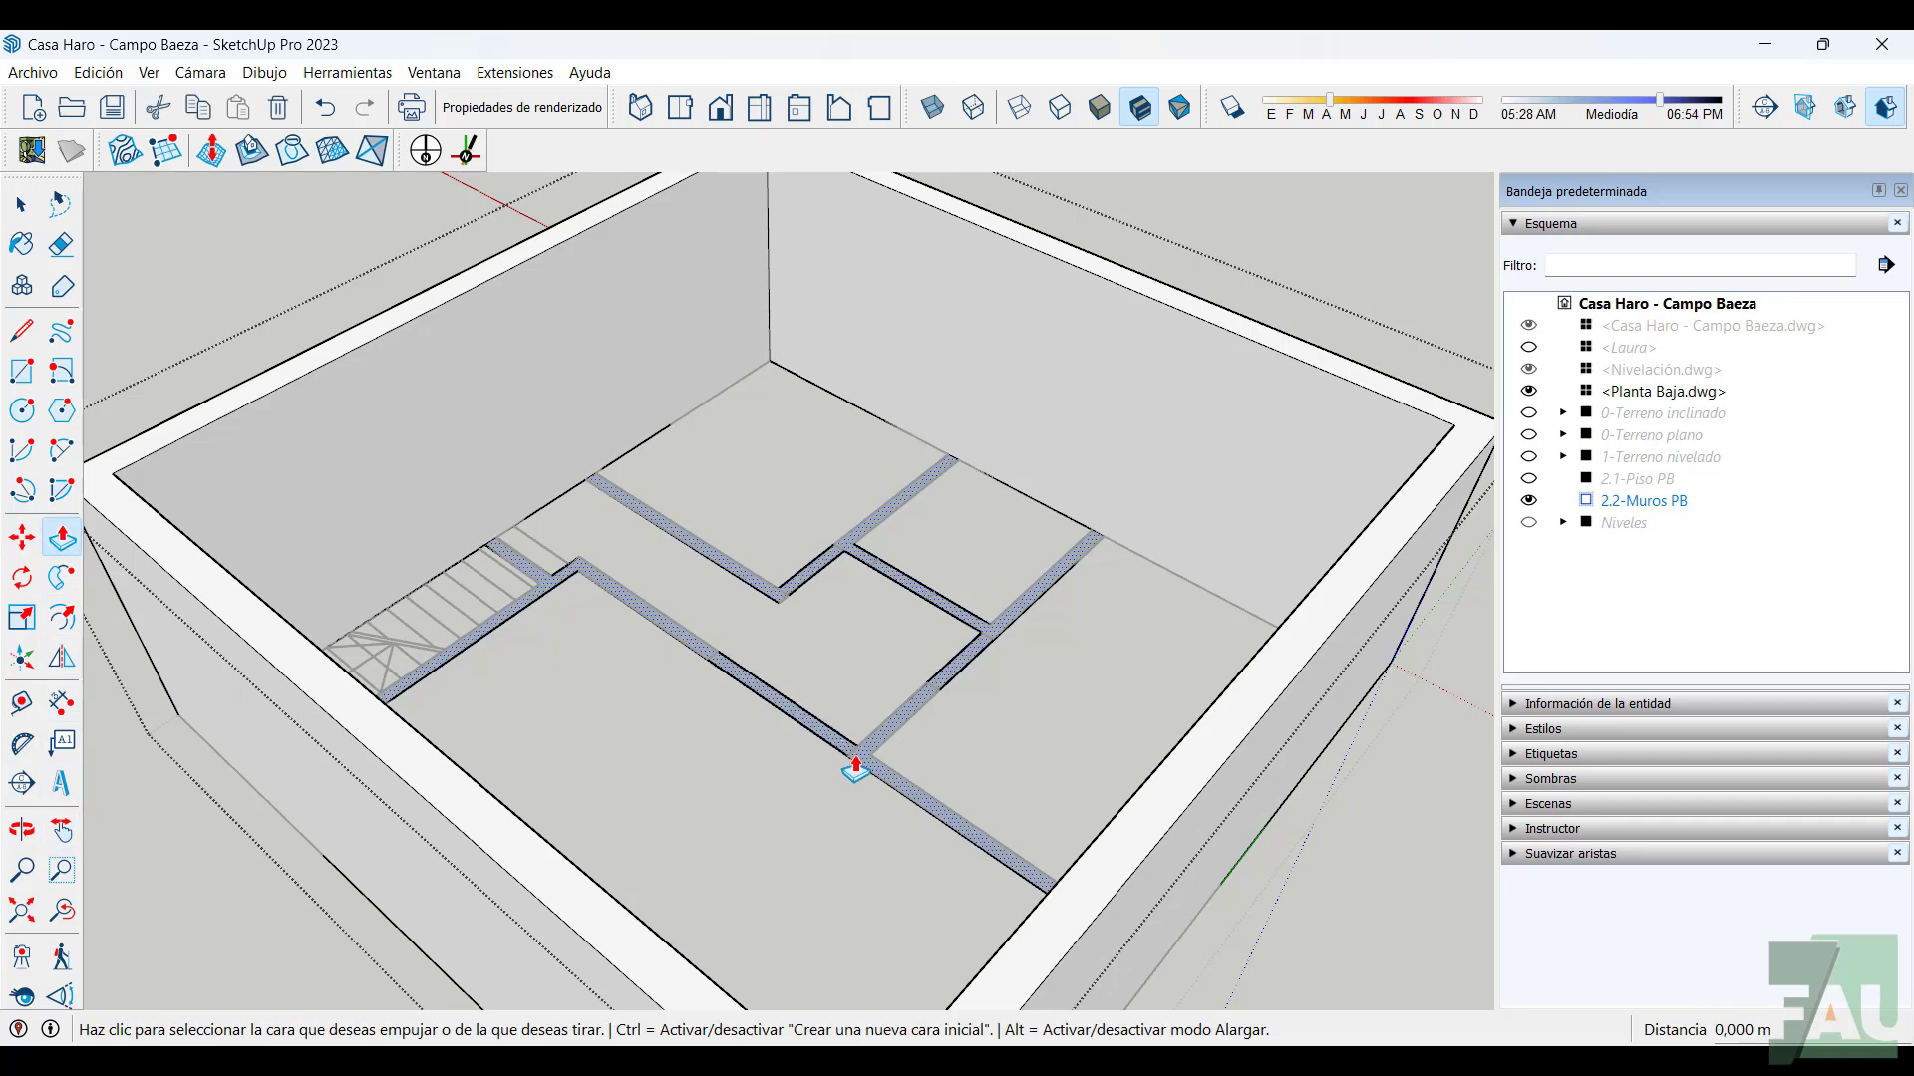
left_click(855, 767)
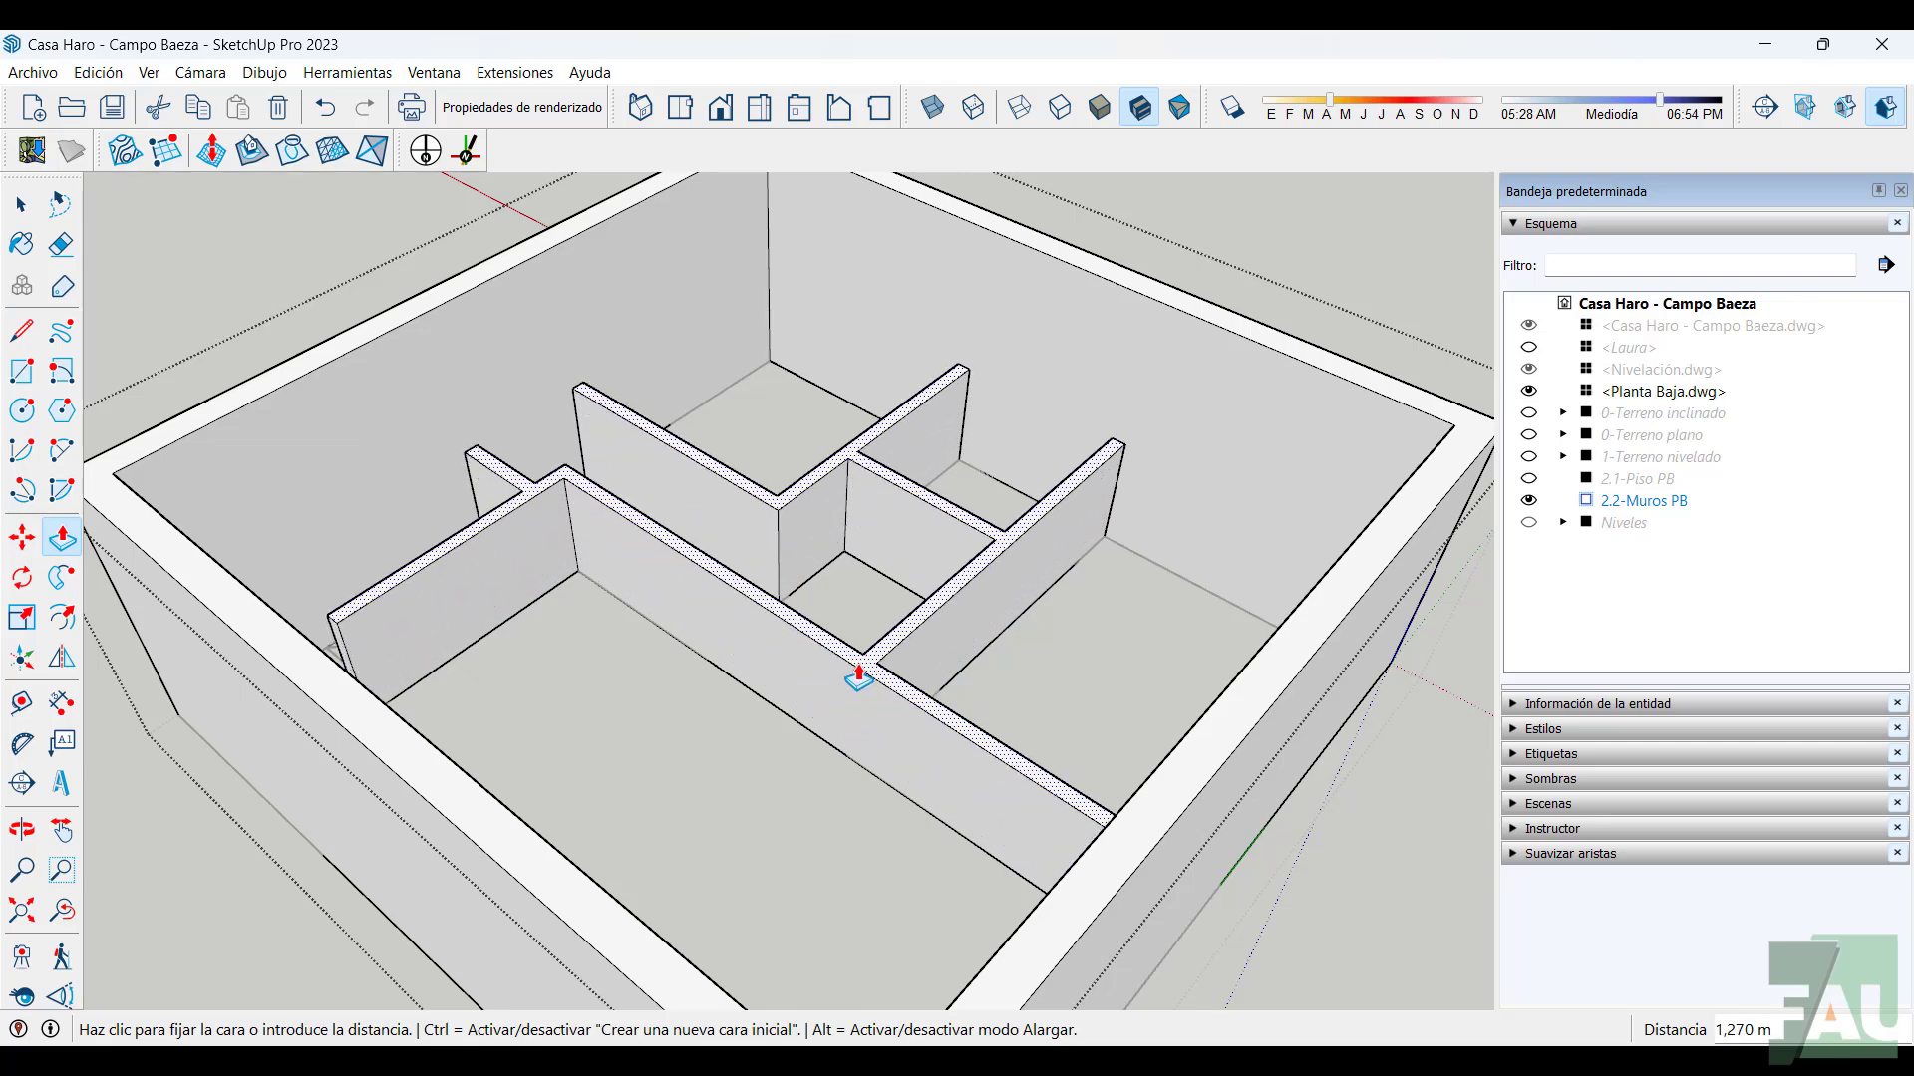
type("2")
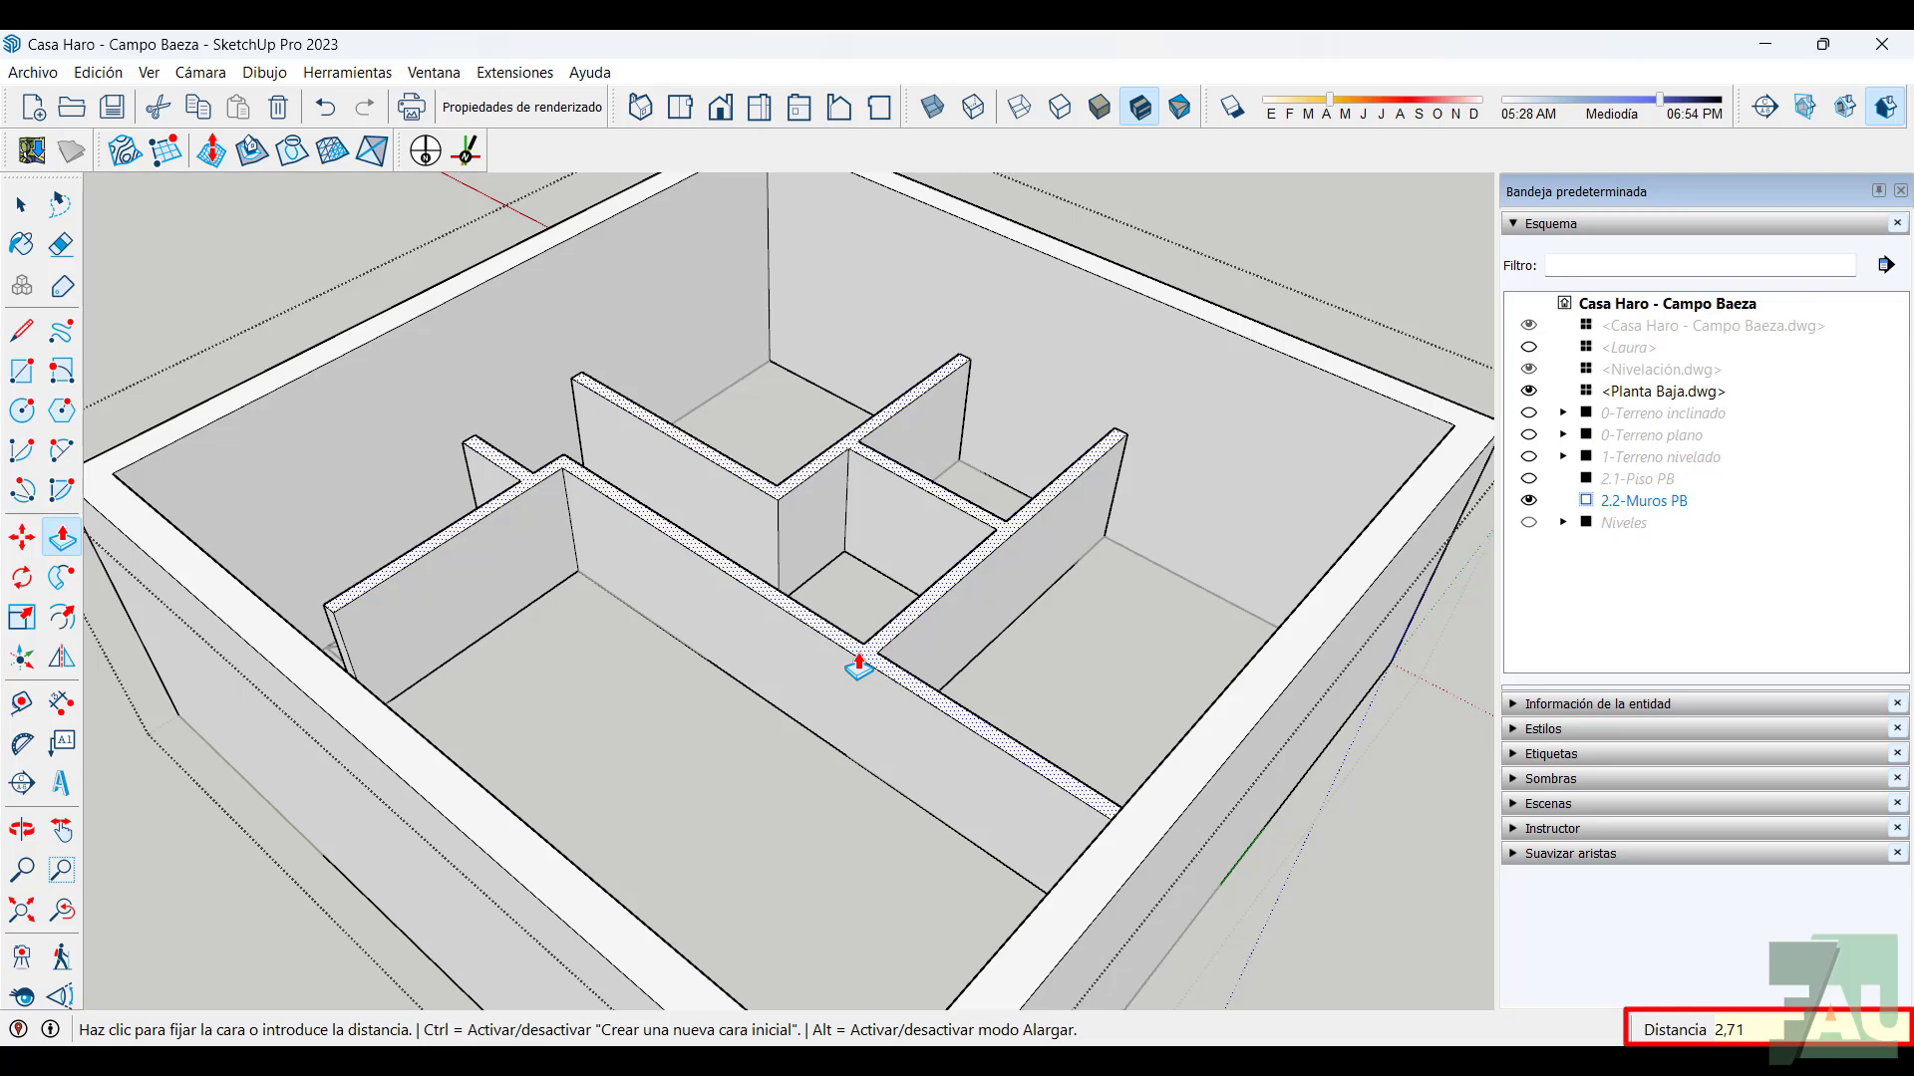
type(",71")
key("Return")
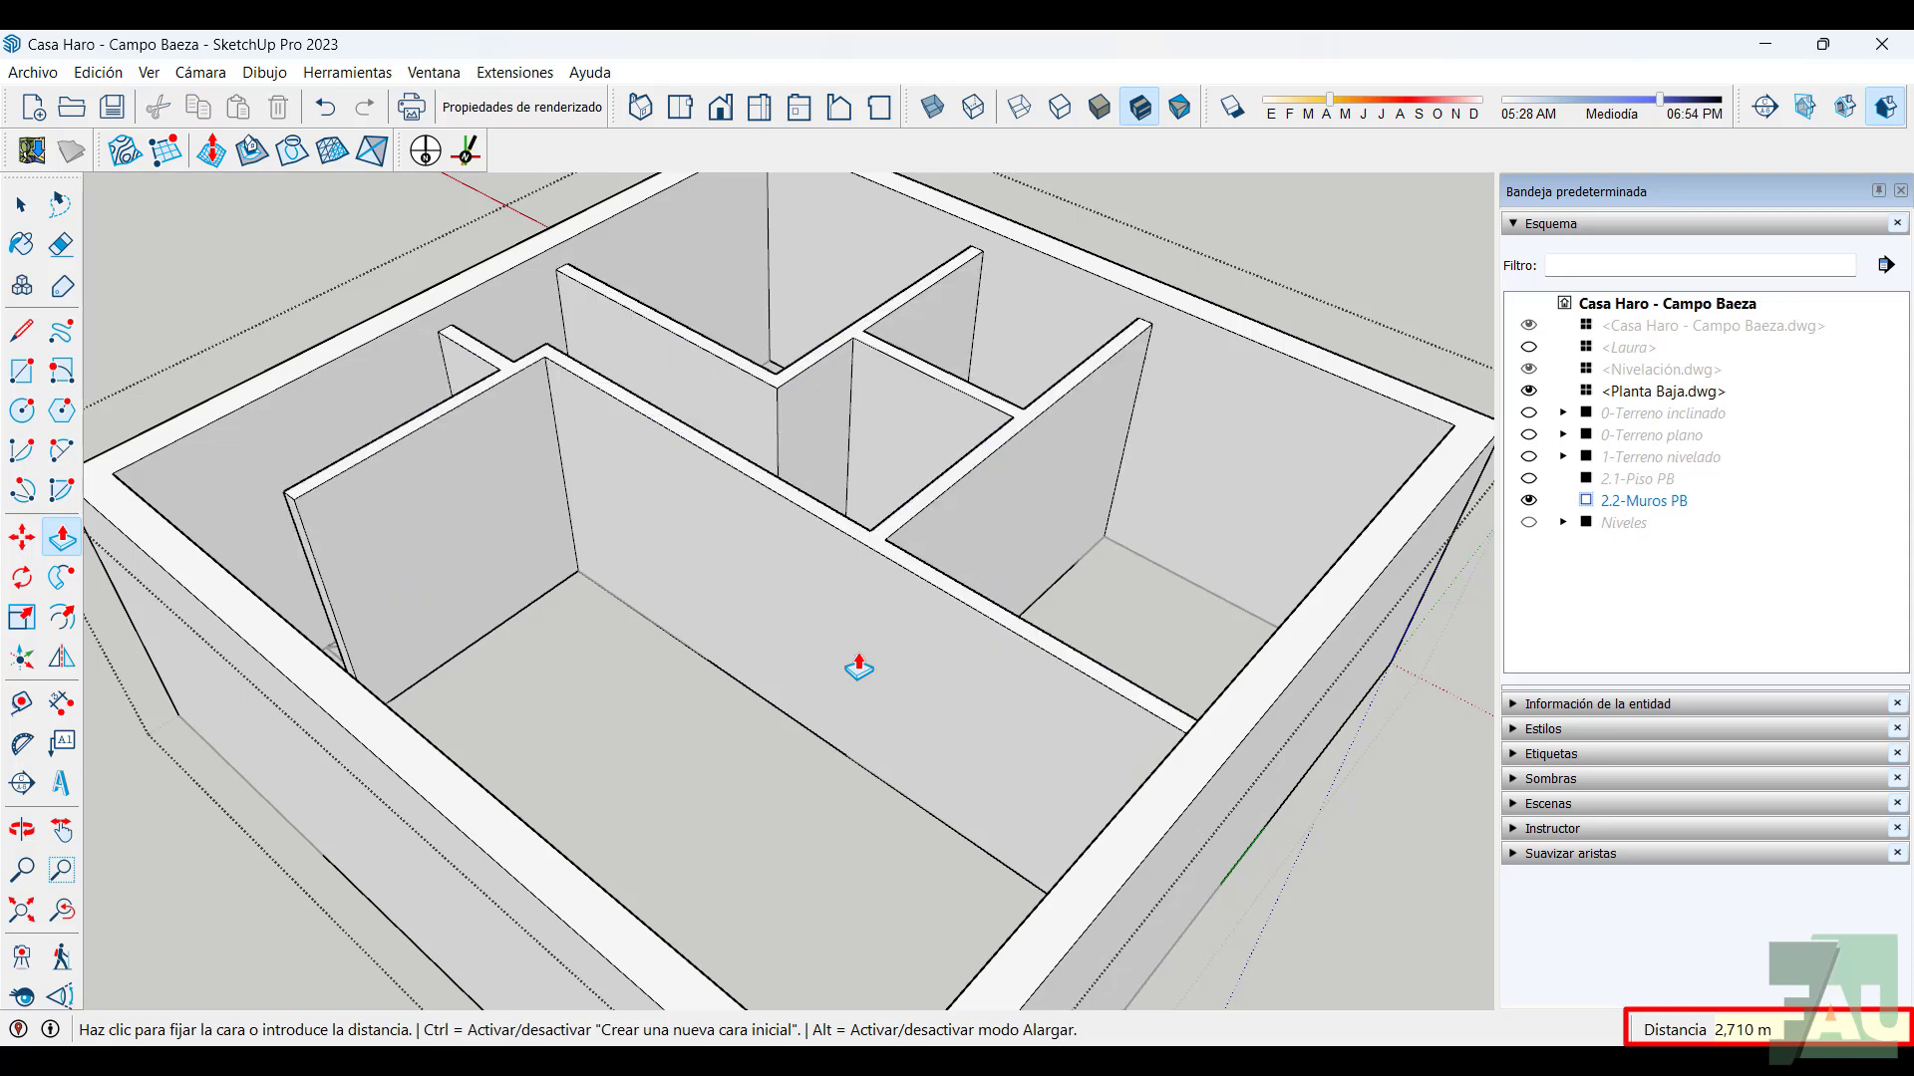
Examine the raised interior walls from several angles above and from underneath the house
middle_click_drag(875, 631, 1050, 508)
scroll(893, 547, "up", 6)
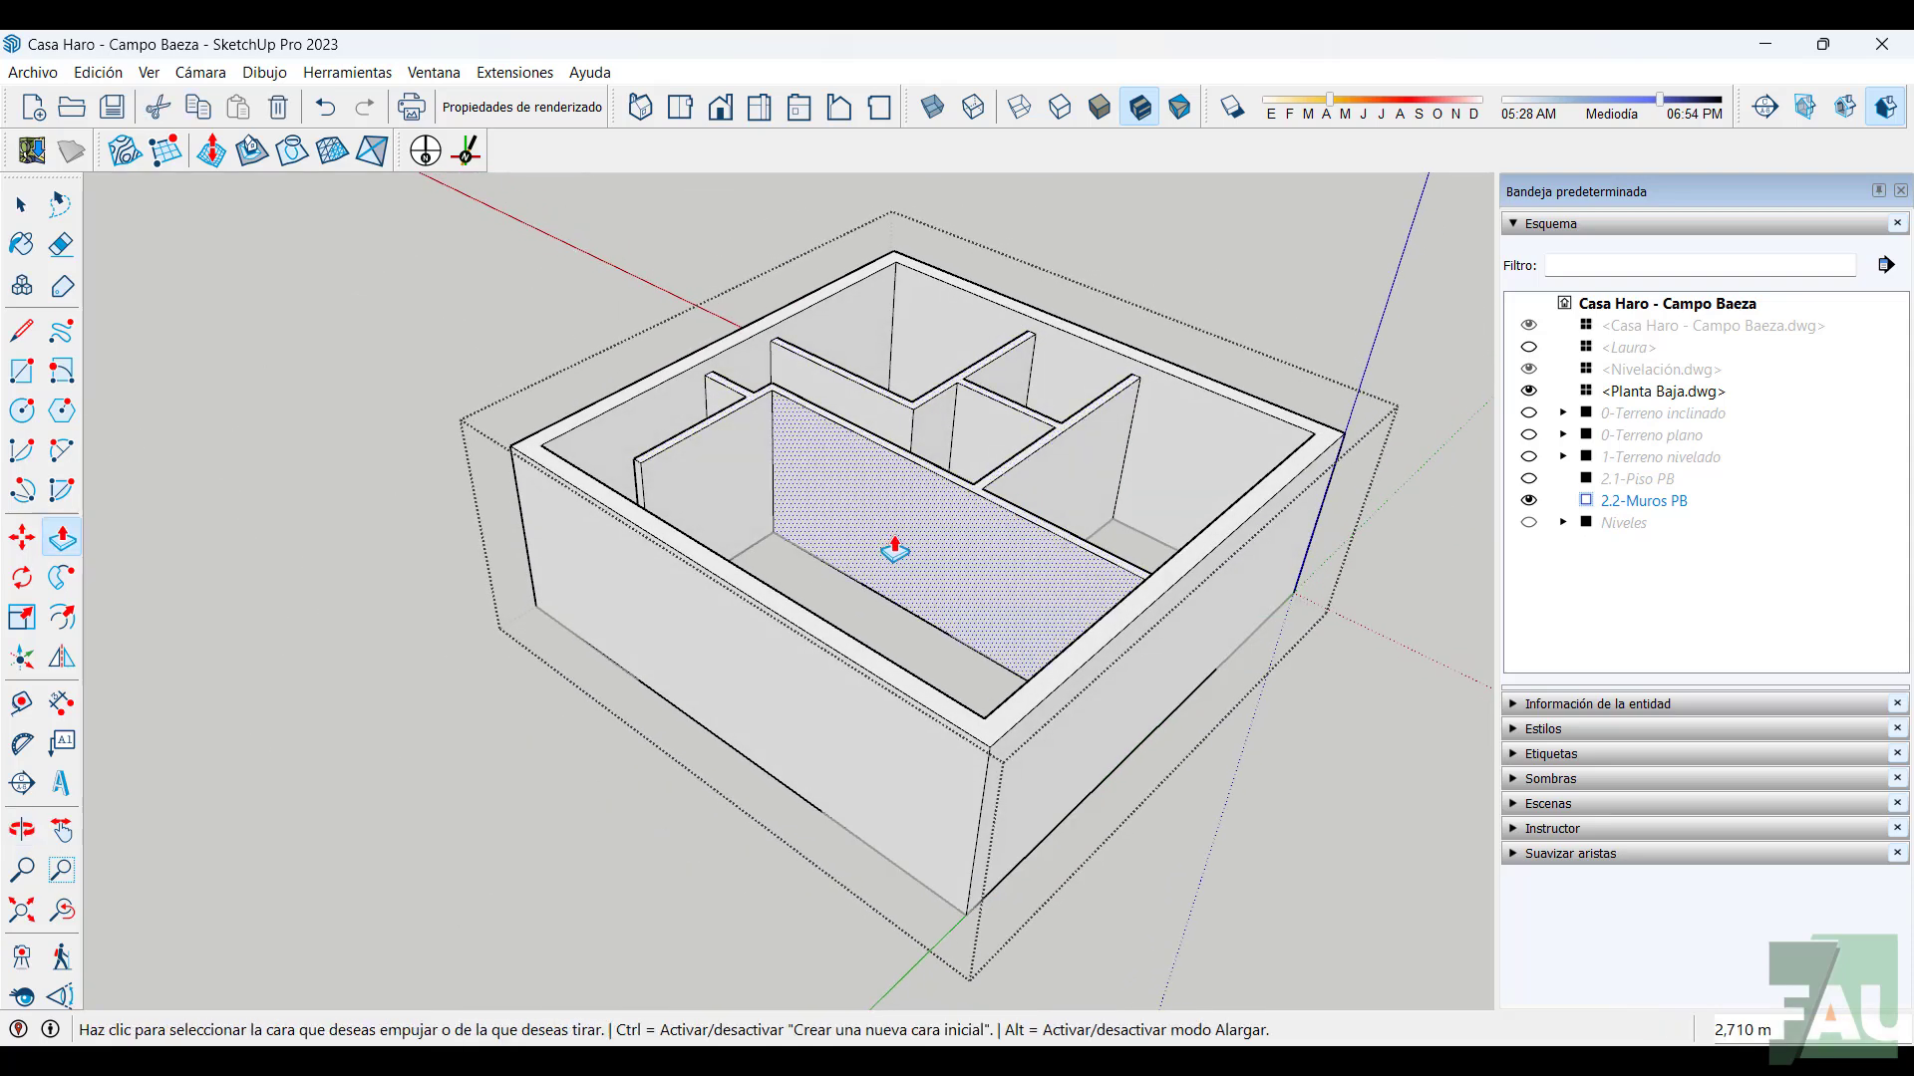
middle_click_drag(893, 547, 735, 542)
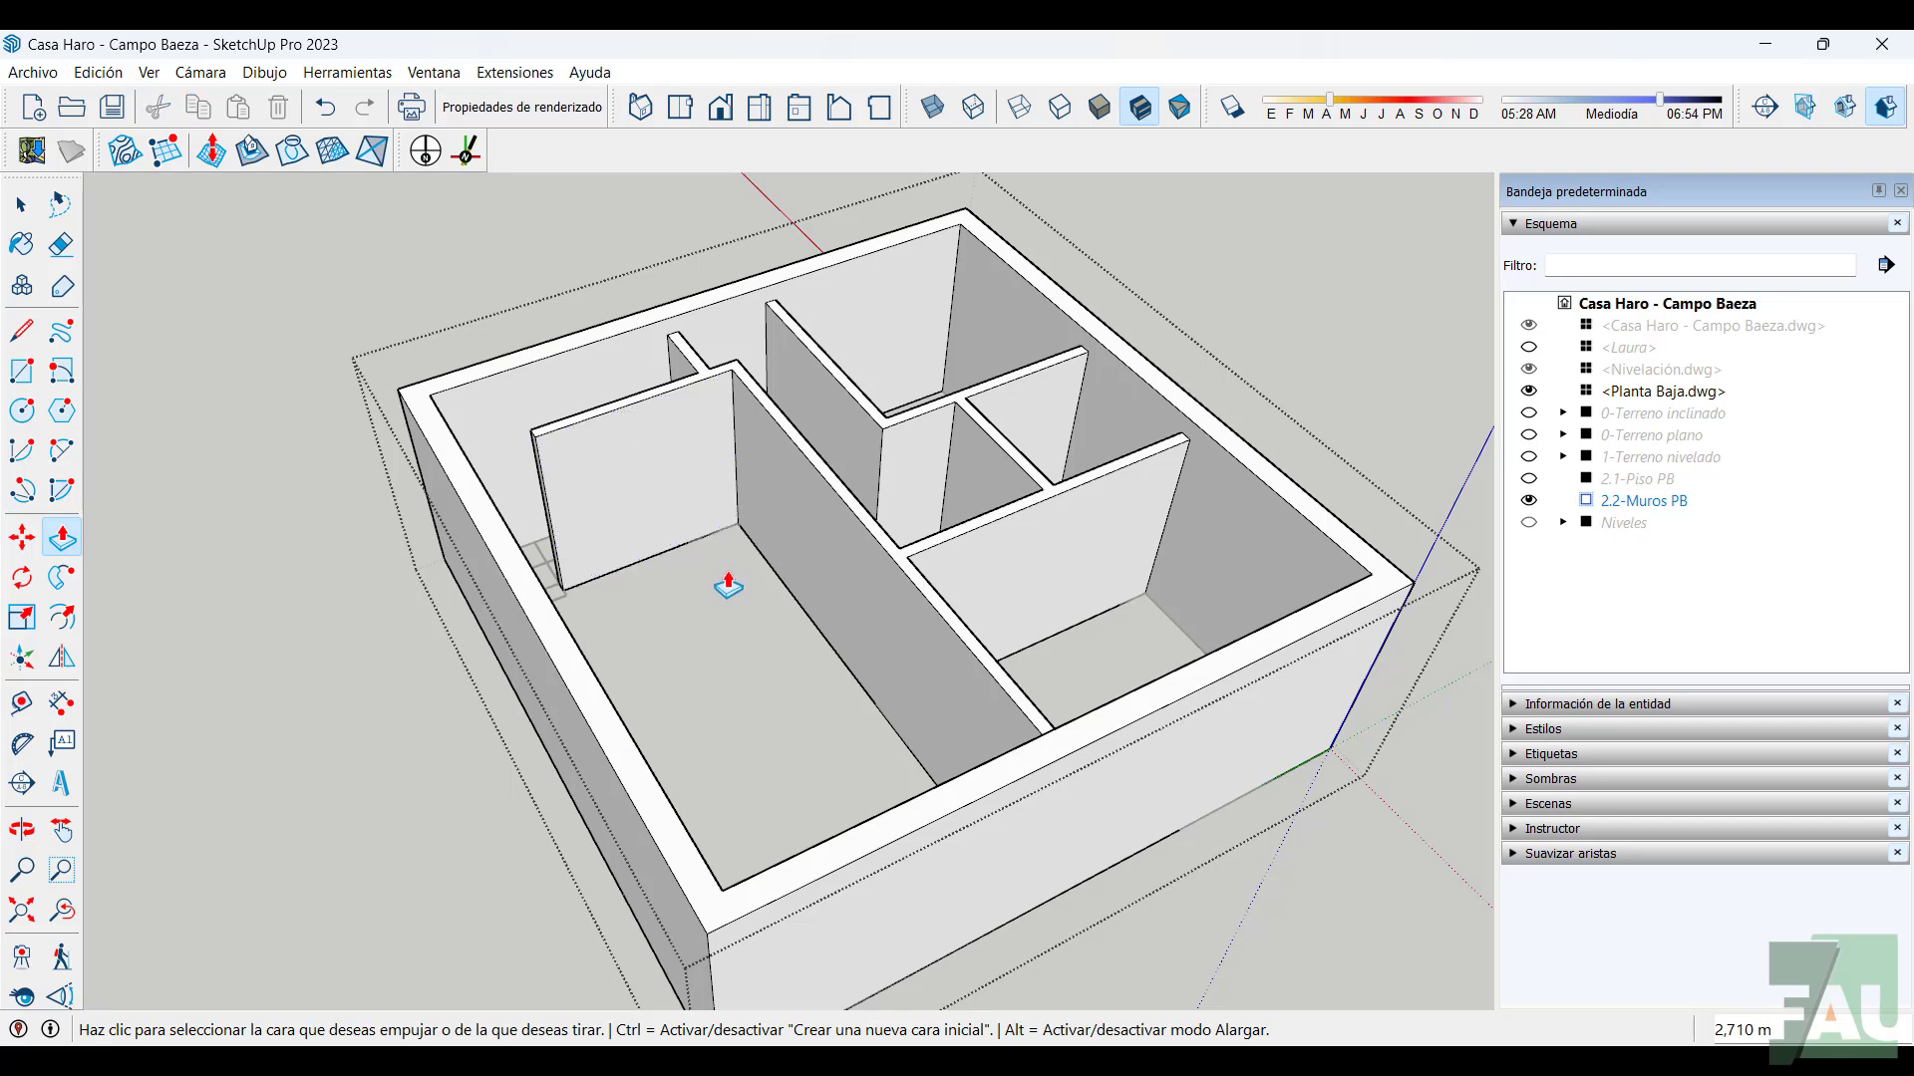
mouse_move(733, 592)
middle_mouse_down()
mouse_move(730, 688)
mouse_move(769, 709)
mouse_move(837, 657)
middle_mouse_up()
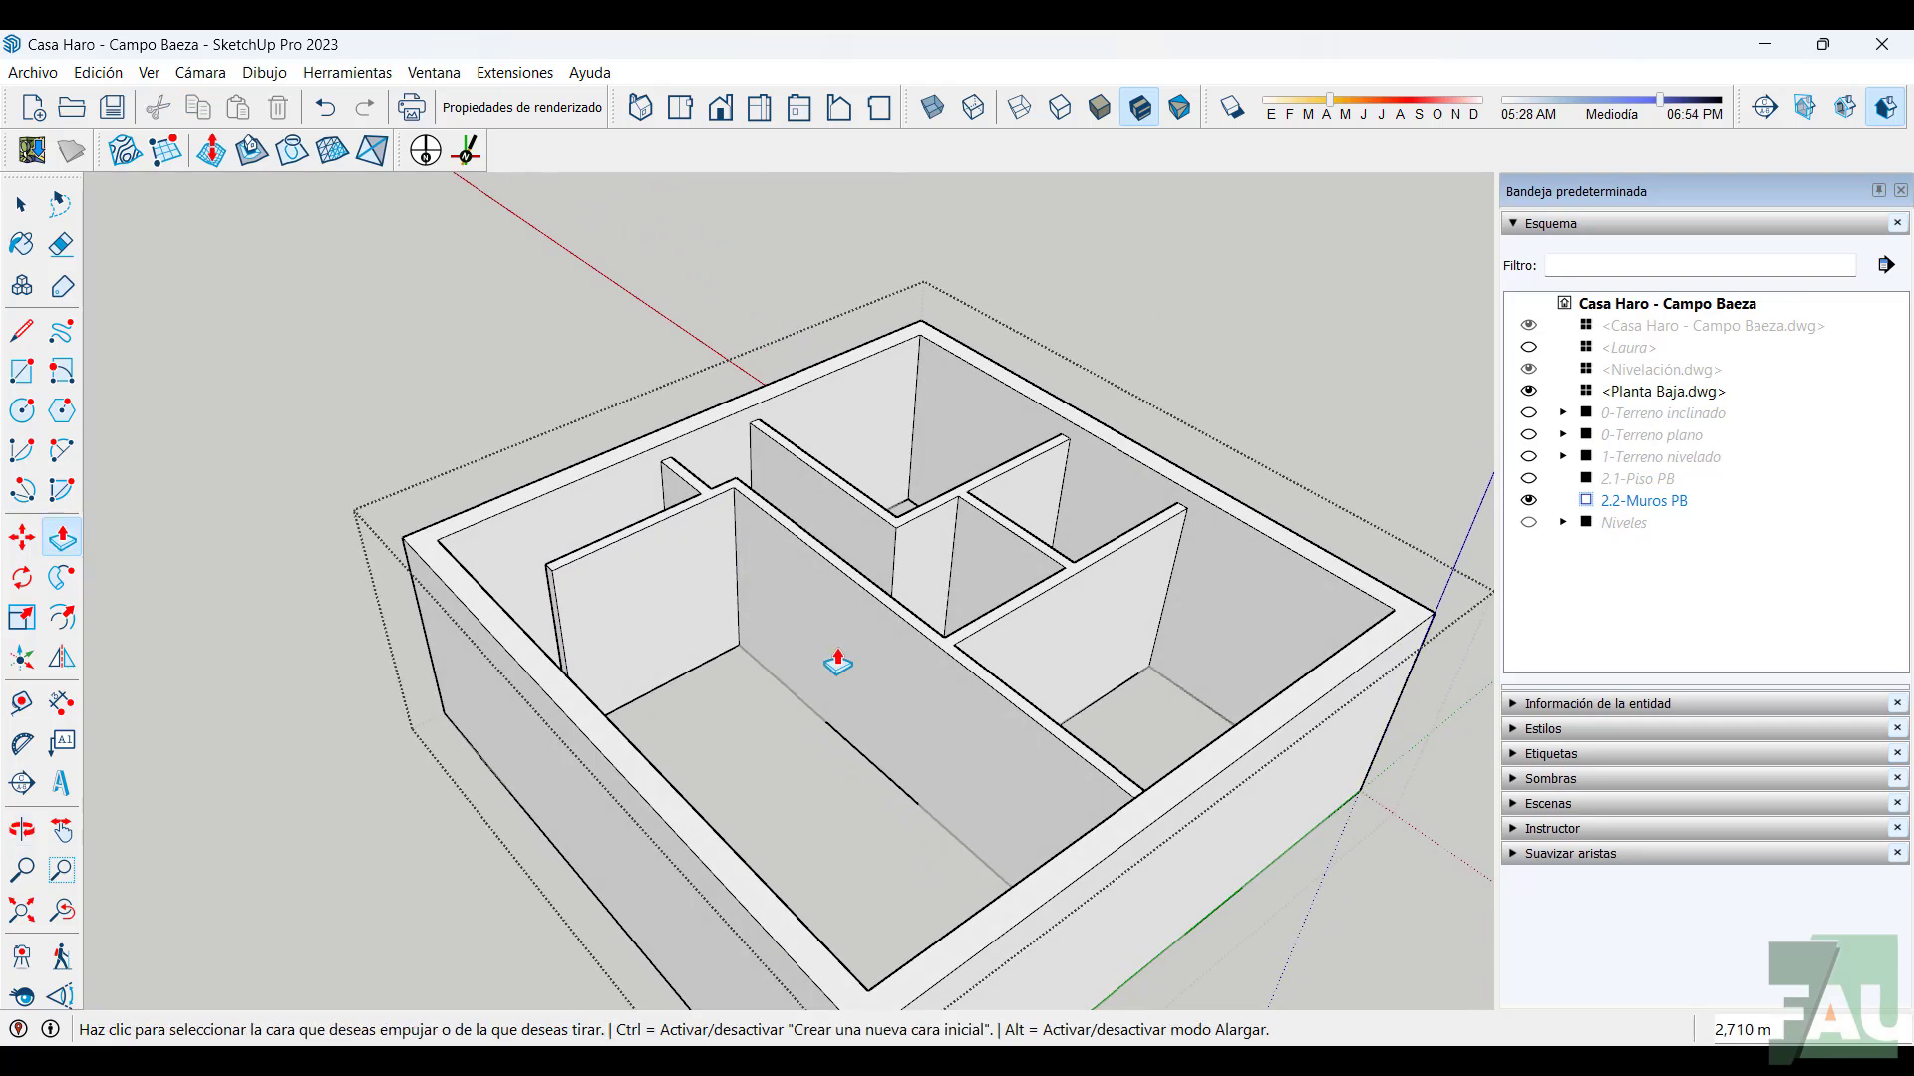
scroll(837, 662, "down", 3)
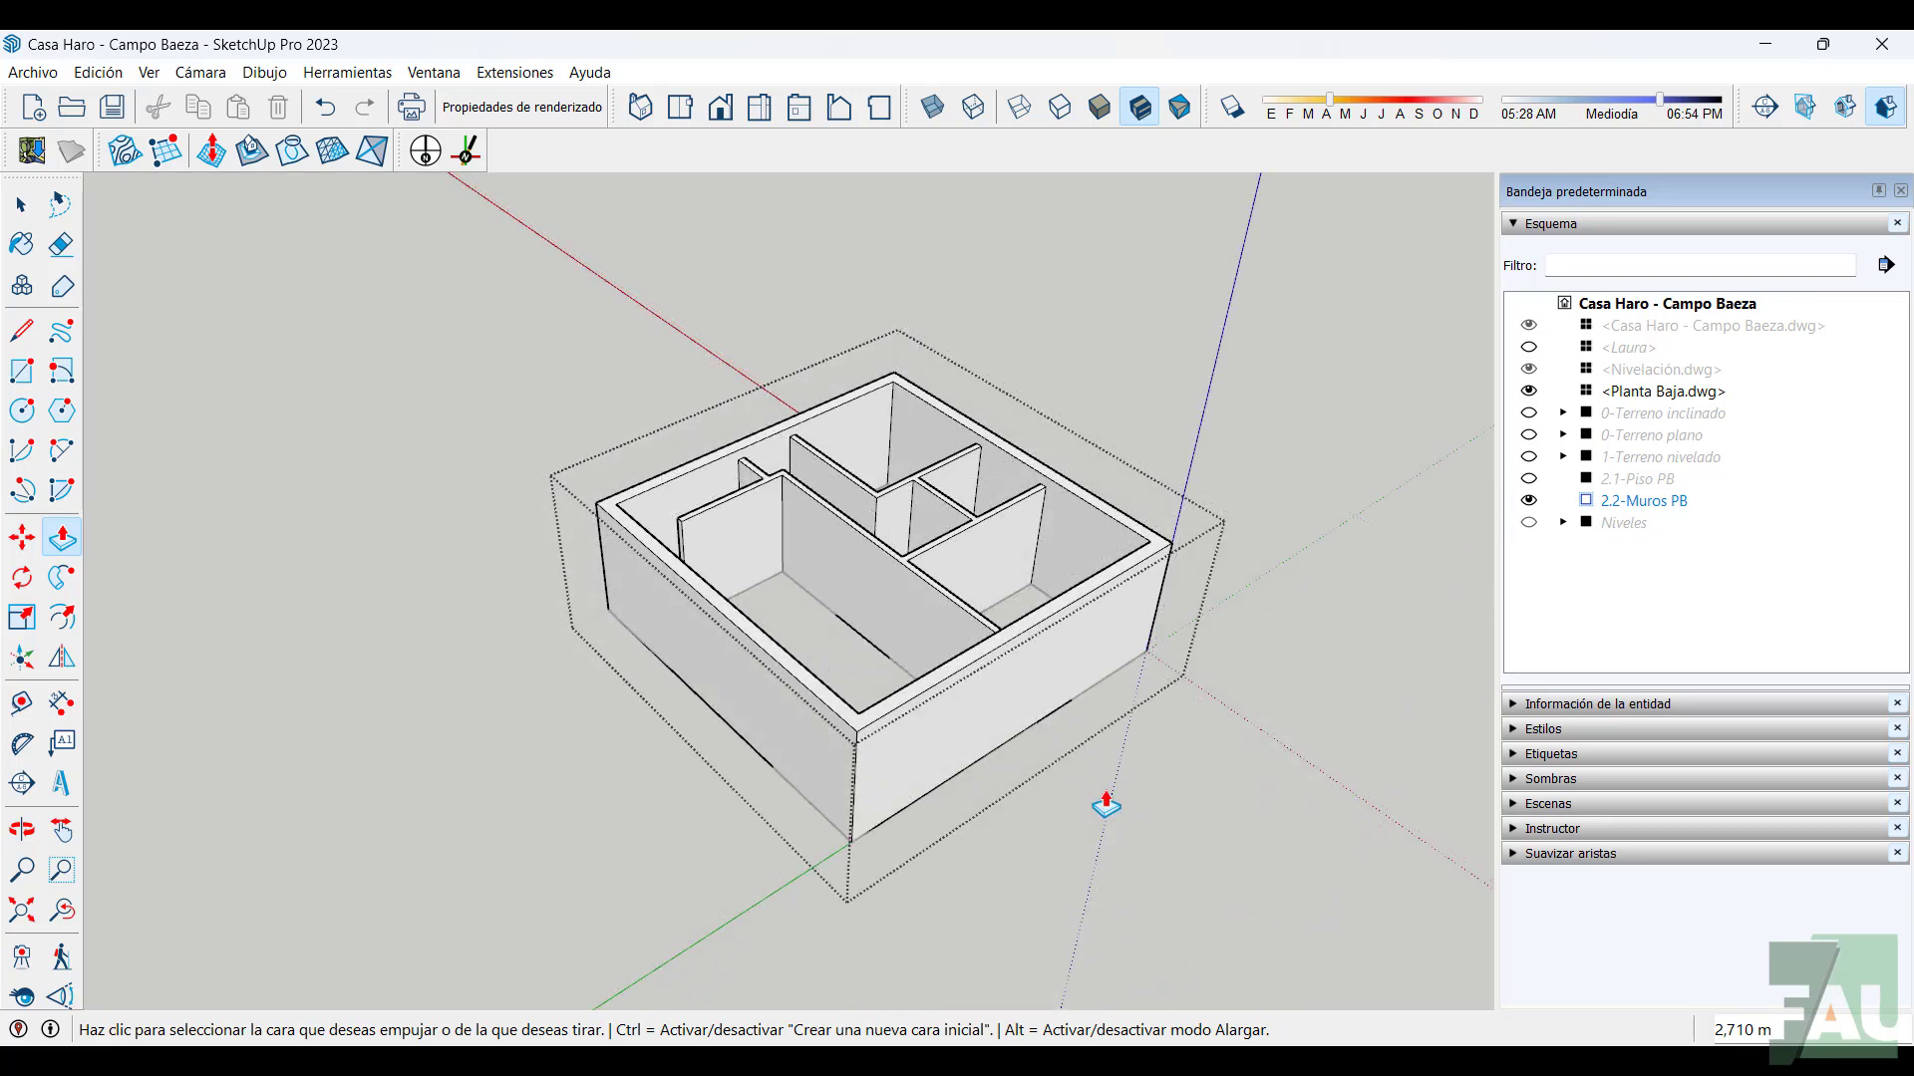
middle_click_drag(1119, 830, 982, 361)
scroll(1118, 808, "up", 2)
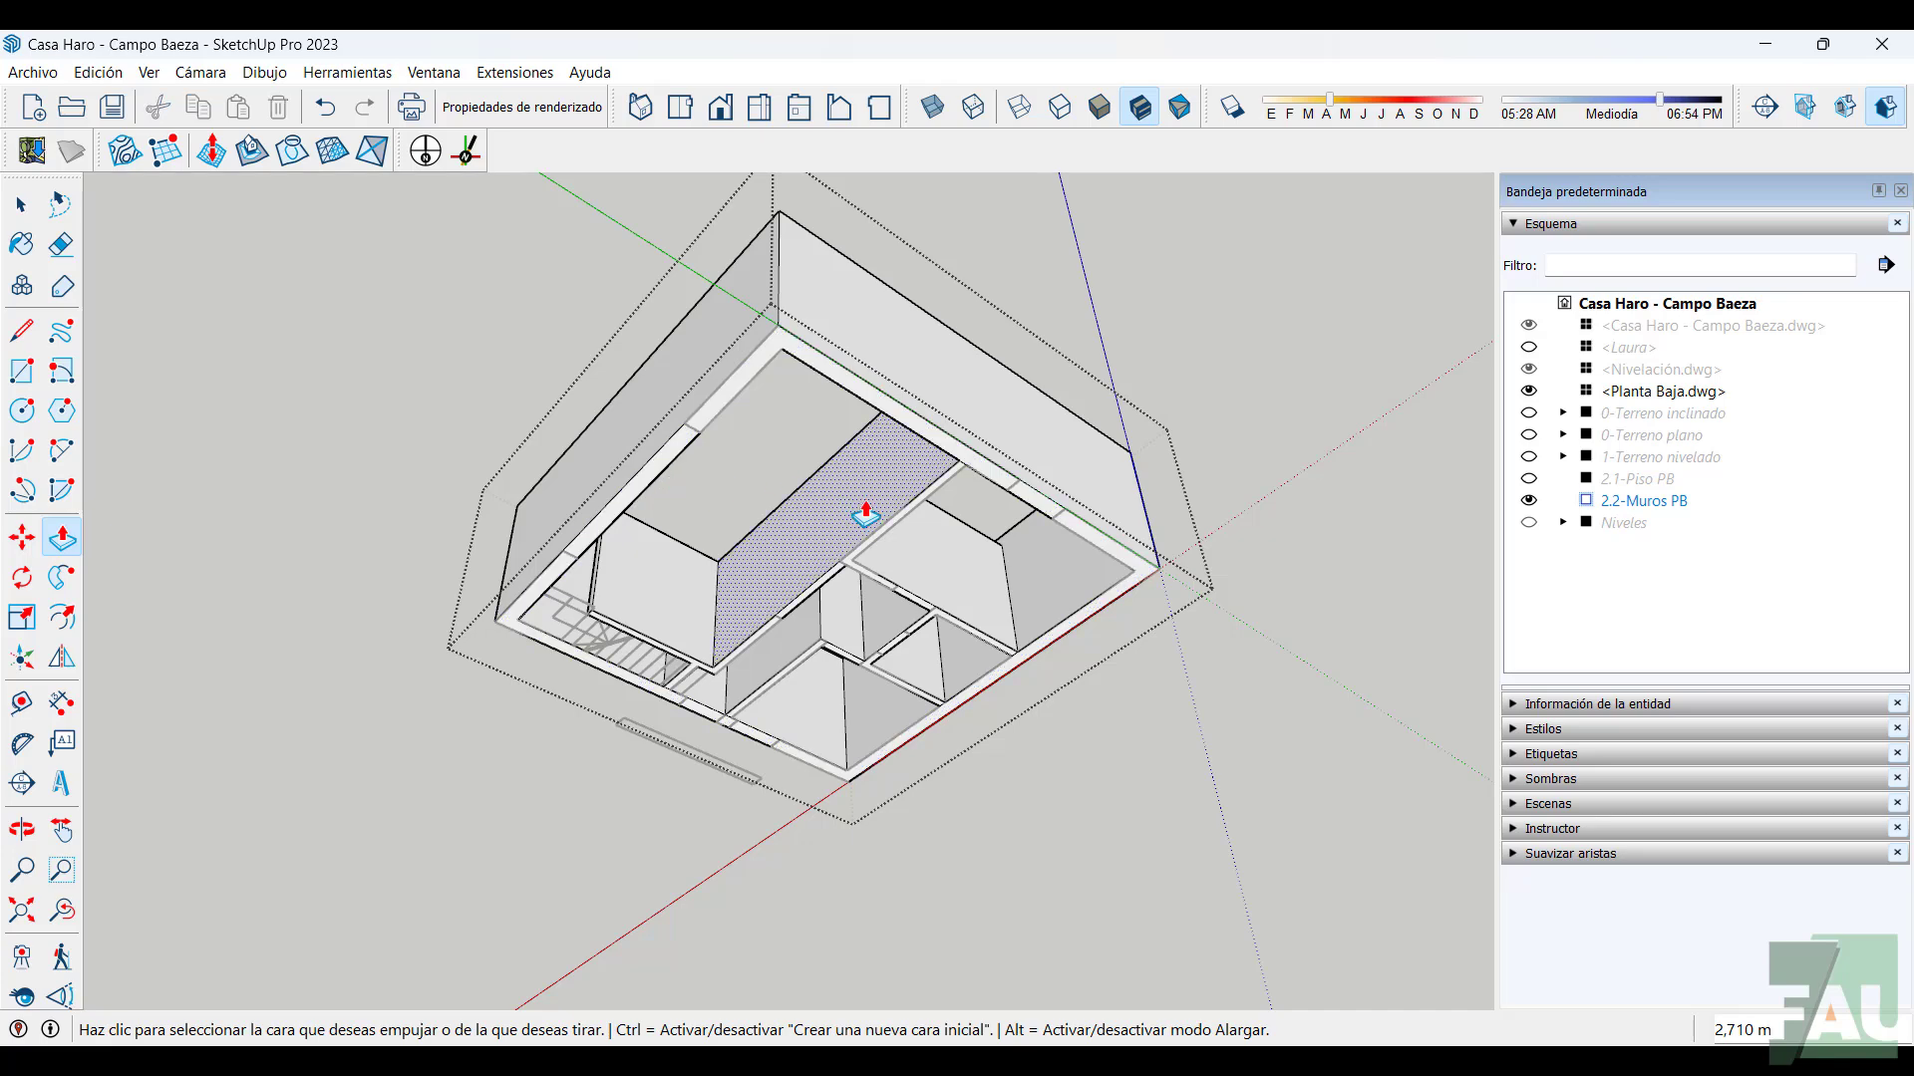
middle_click_drag(865, 514, 969, 824)
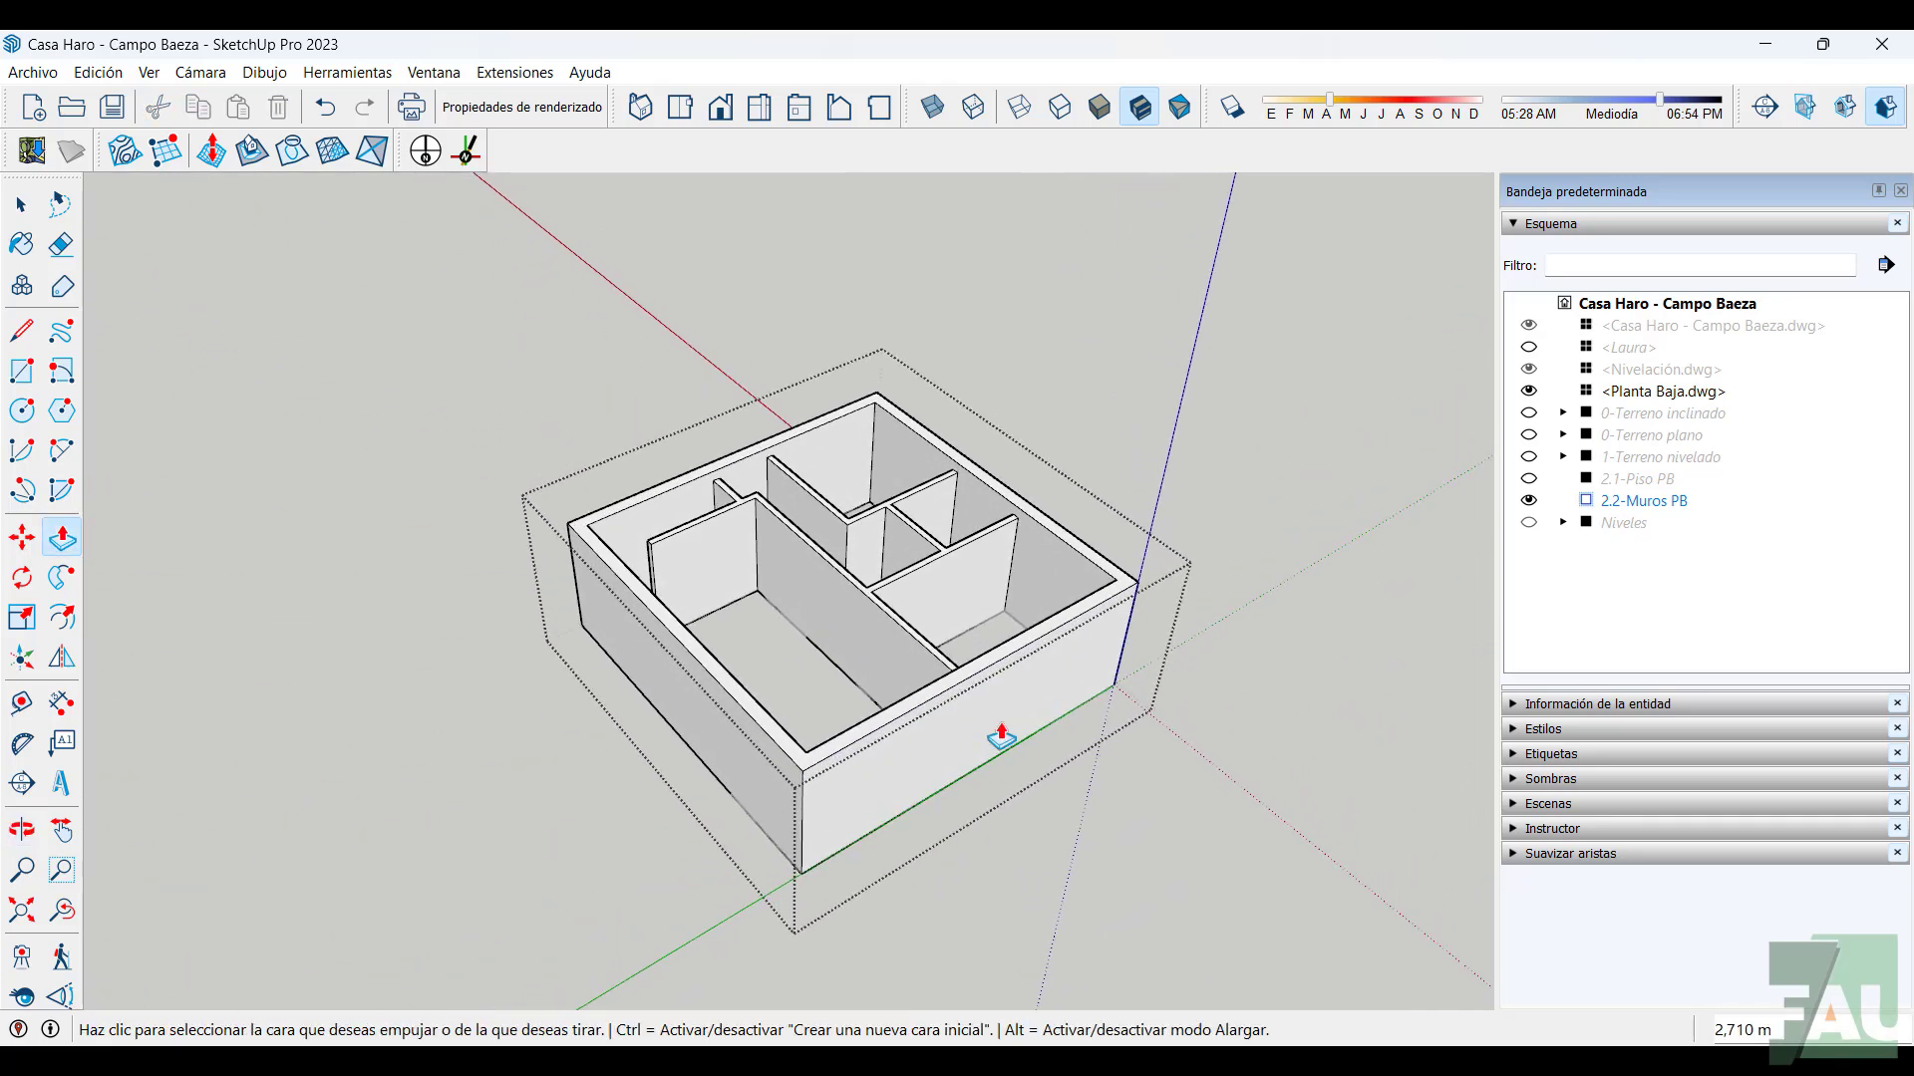
Turn on X-ray display so the floor plan lines show through the perimeter walls
left_click(935, 109)
scroll(987, 772, "up", 5)
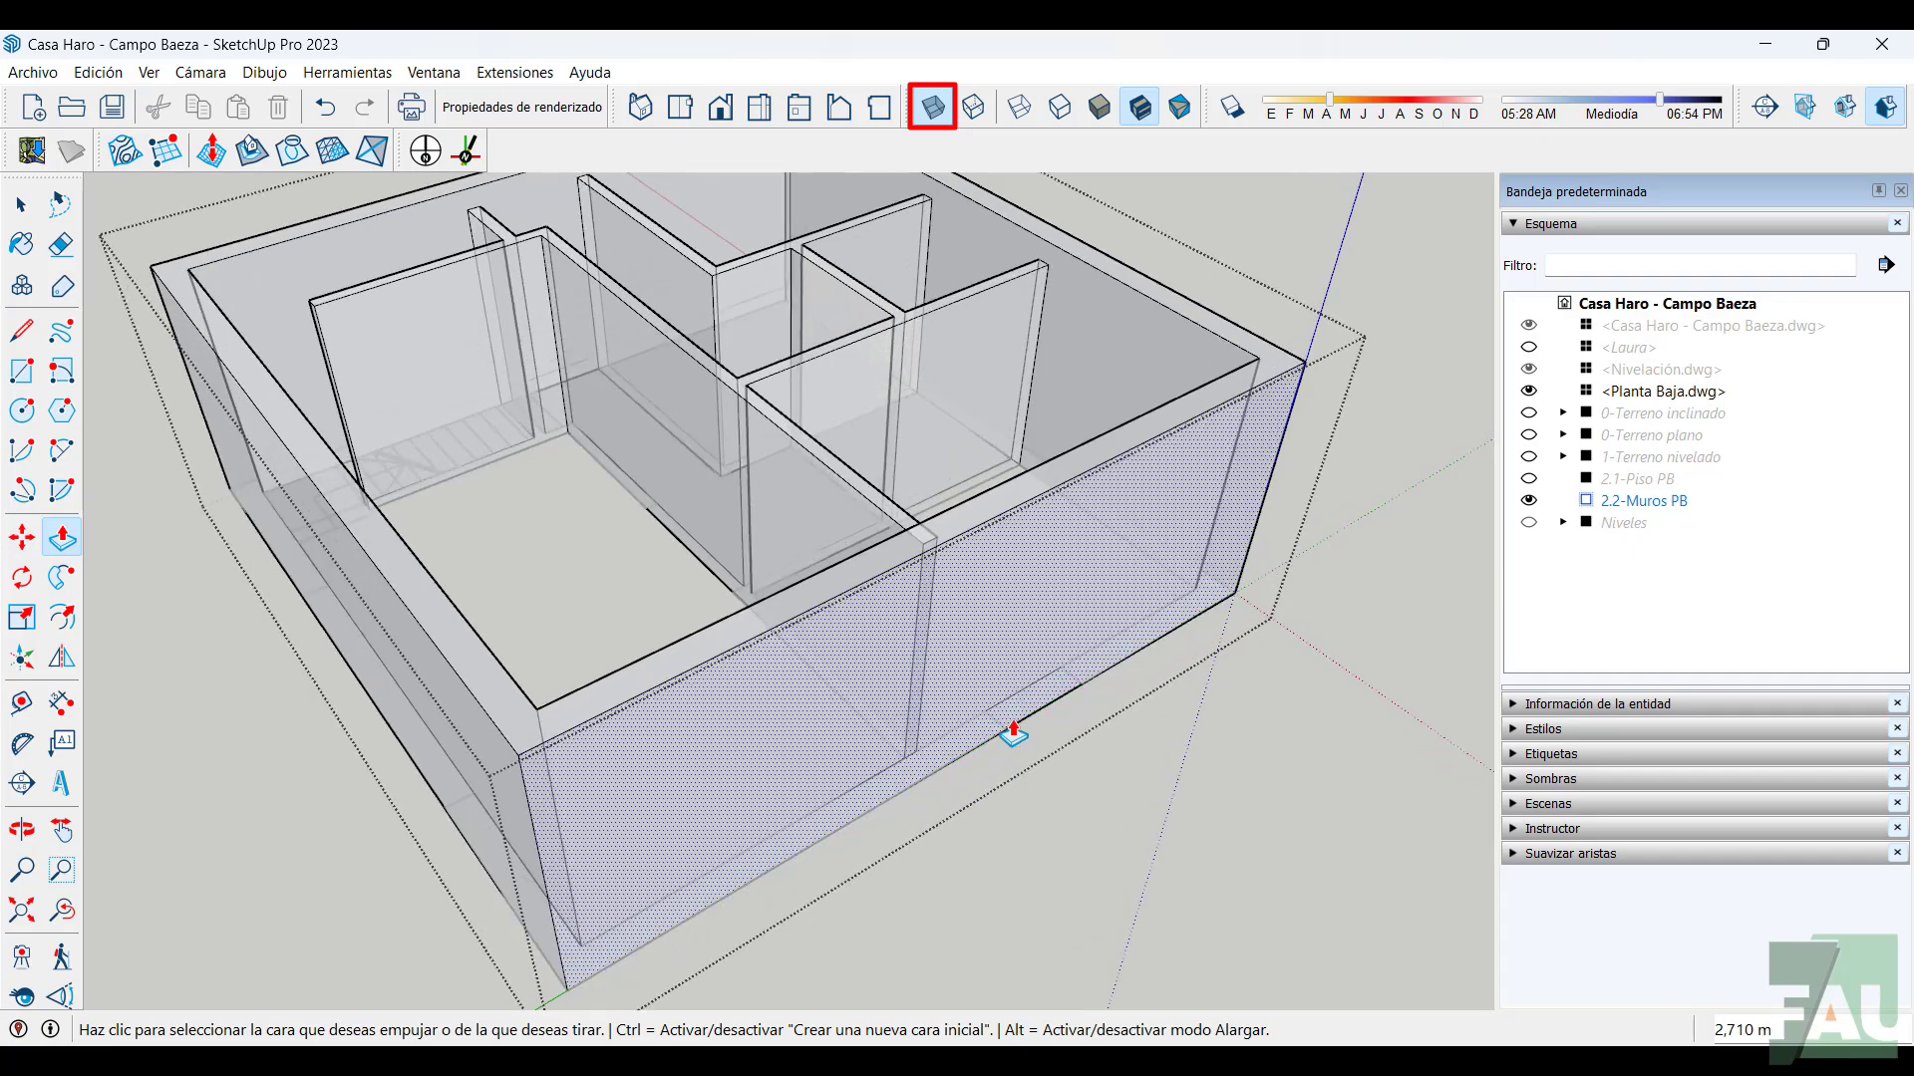
scroll(1030, 726, "down", 3)
middle_click_drag(1124, 888, 1076, 834)
key("p")
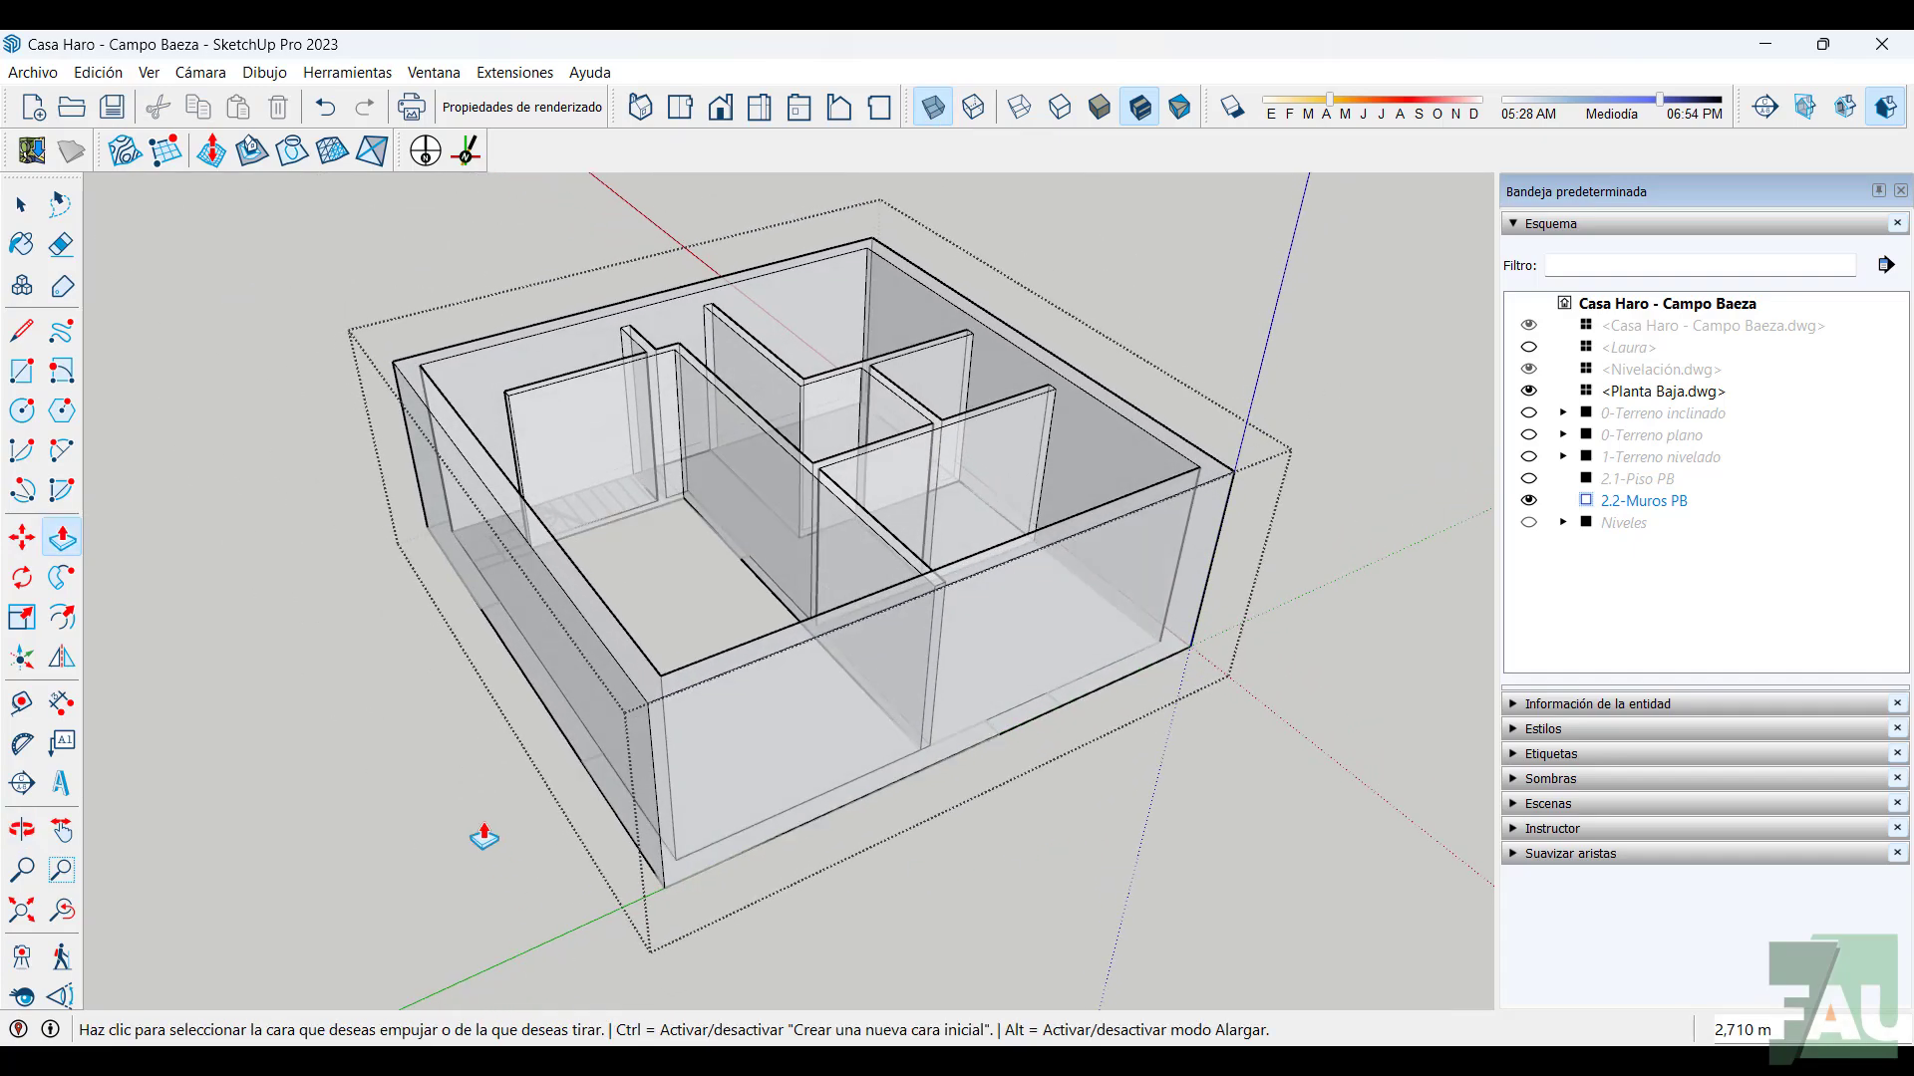
Place two vertical Tape Measure guides at the opening's ends on the facade beside the long interior wall, the first 4,9 m from the corner edge
left_click(22, 705)
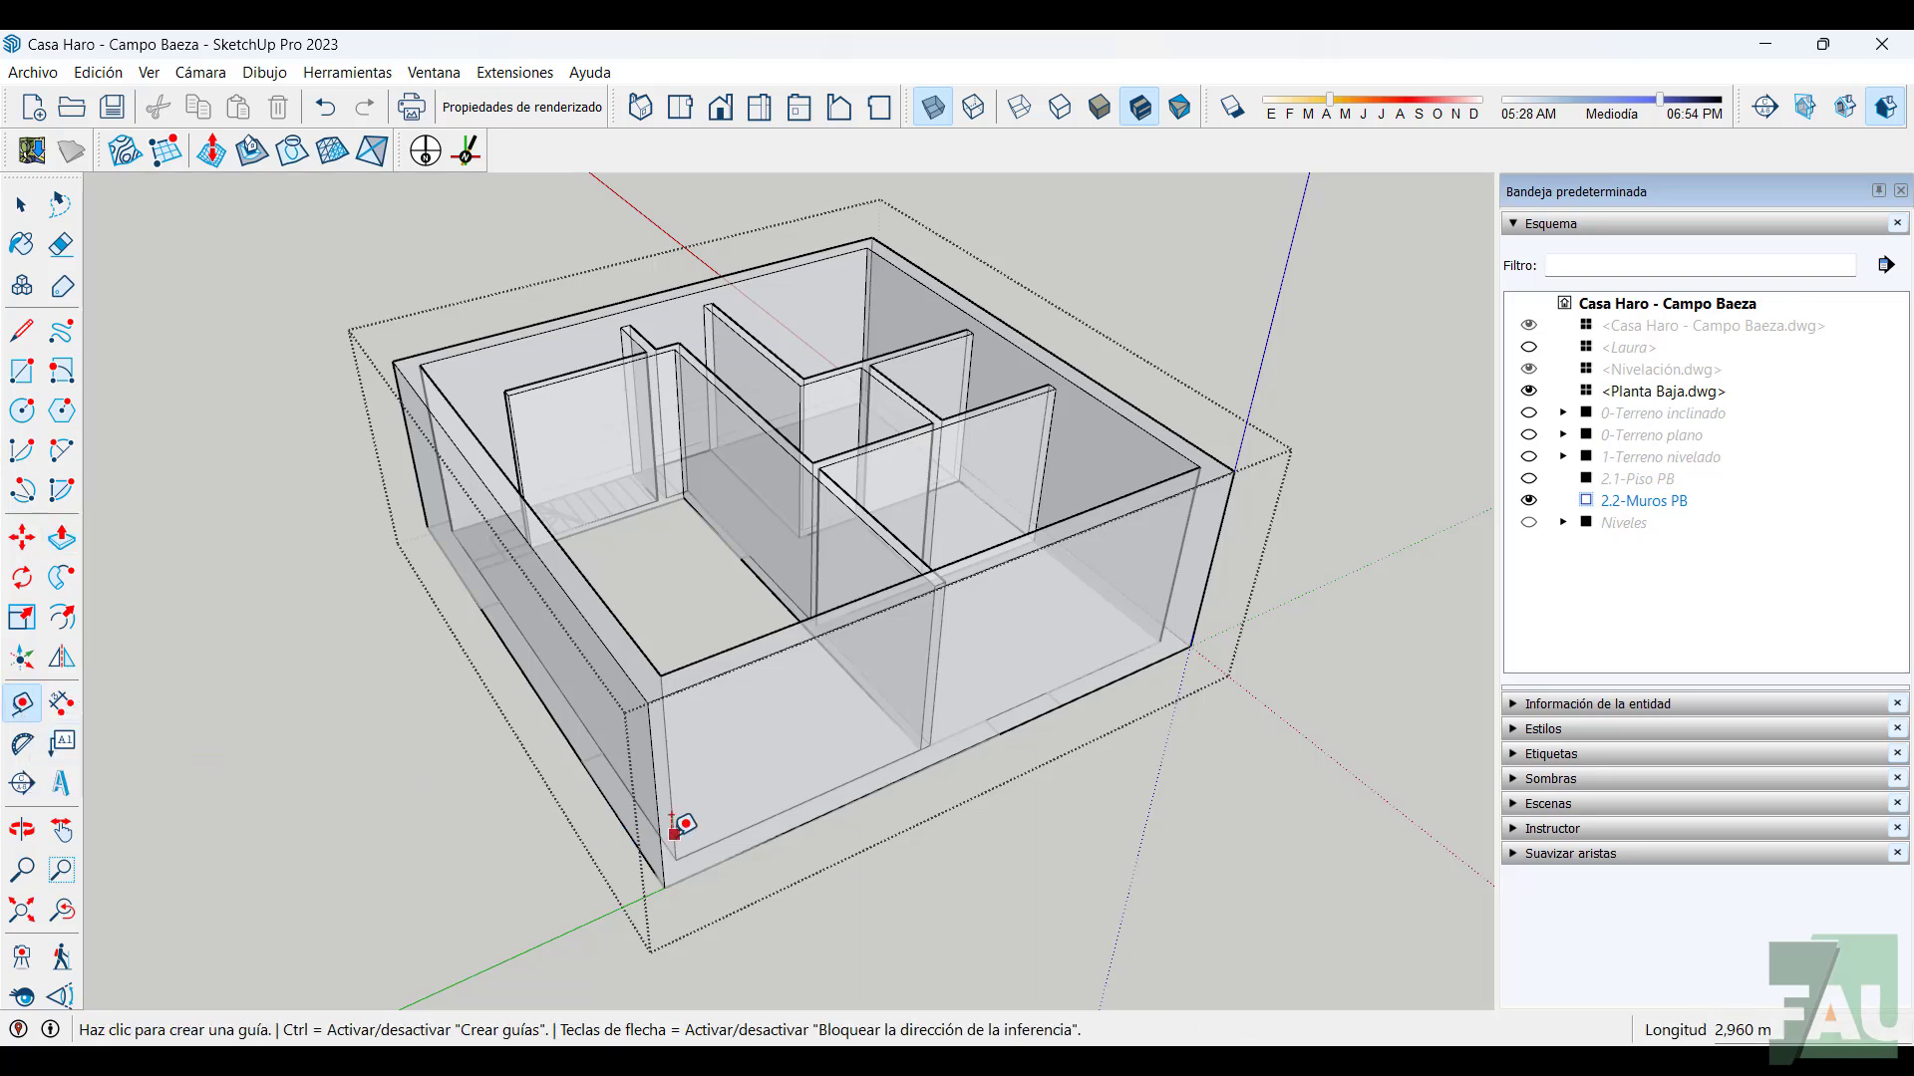
scroll(675, 827, "up", 2)
left_click(656, 843)
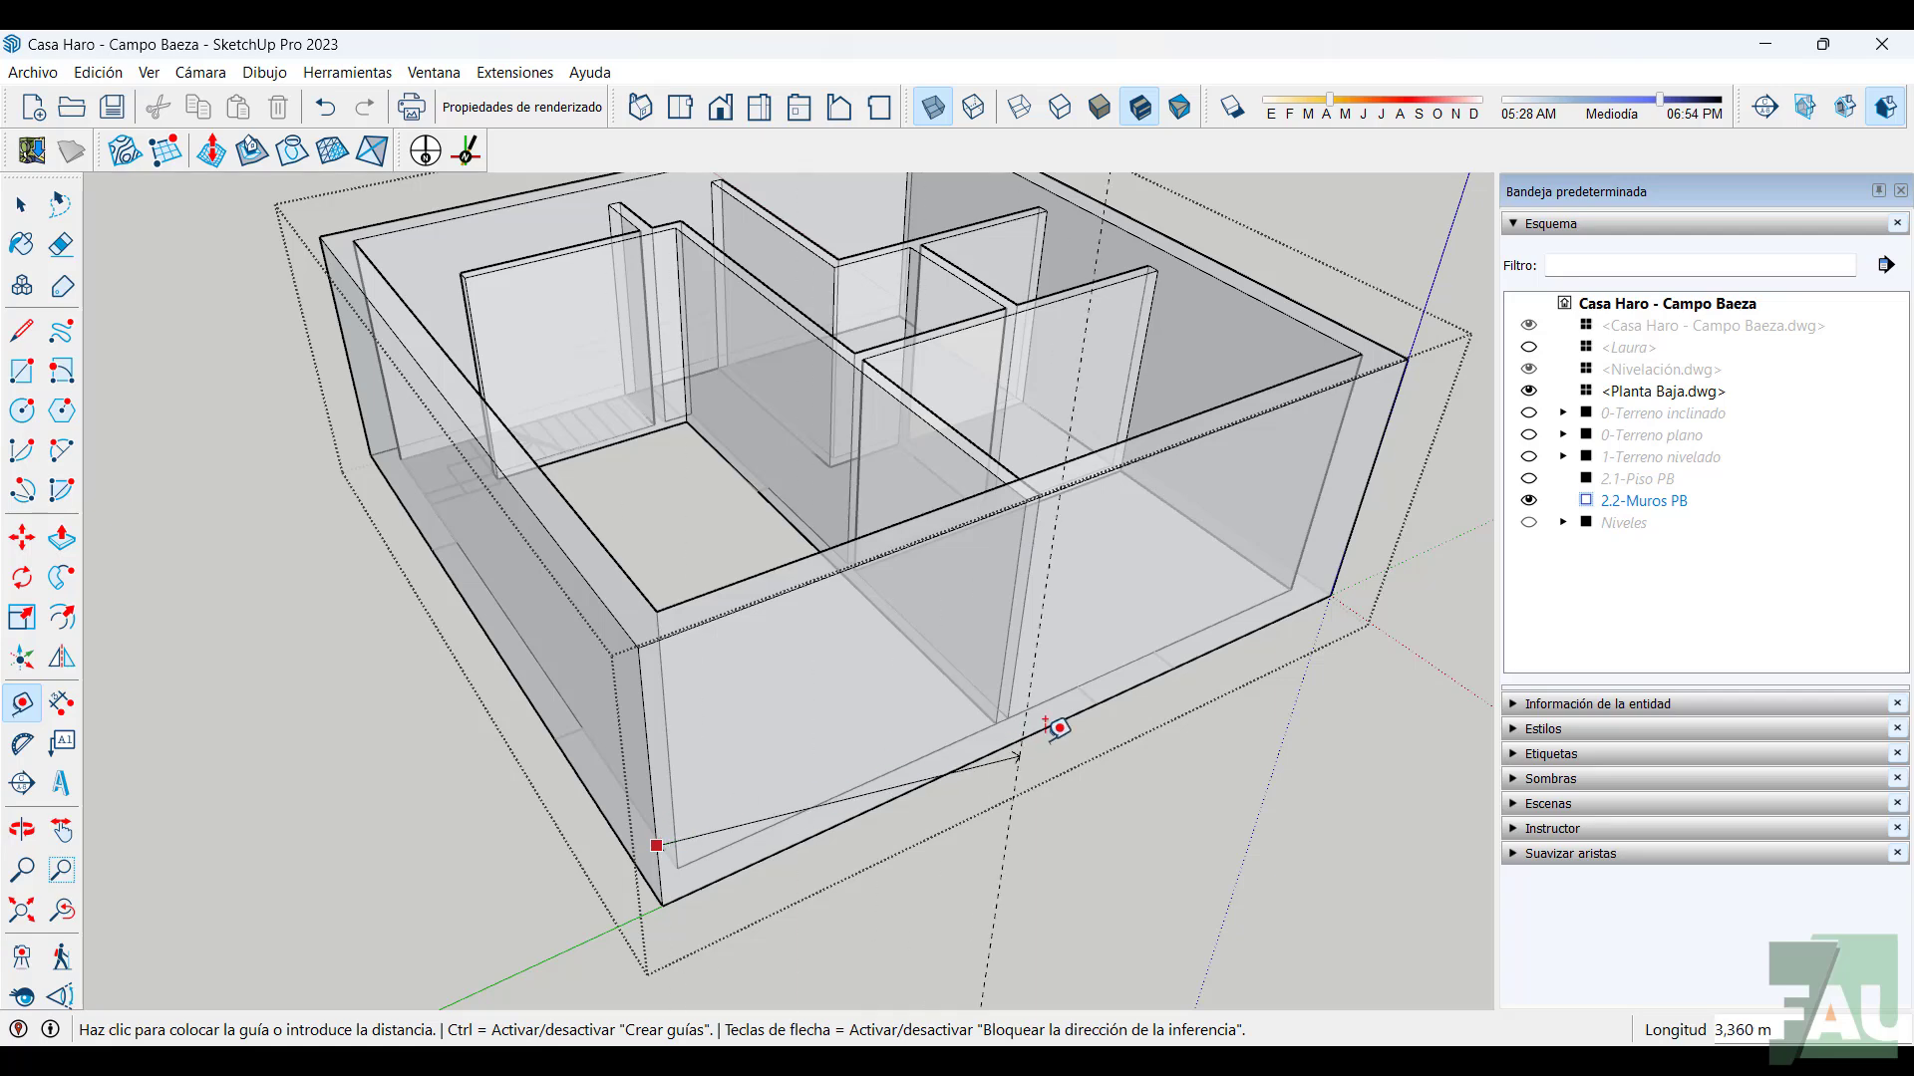
left_click(1097, 690)
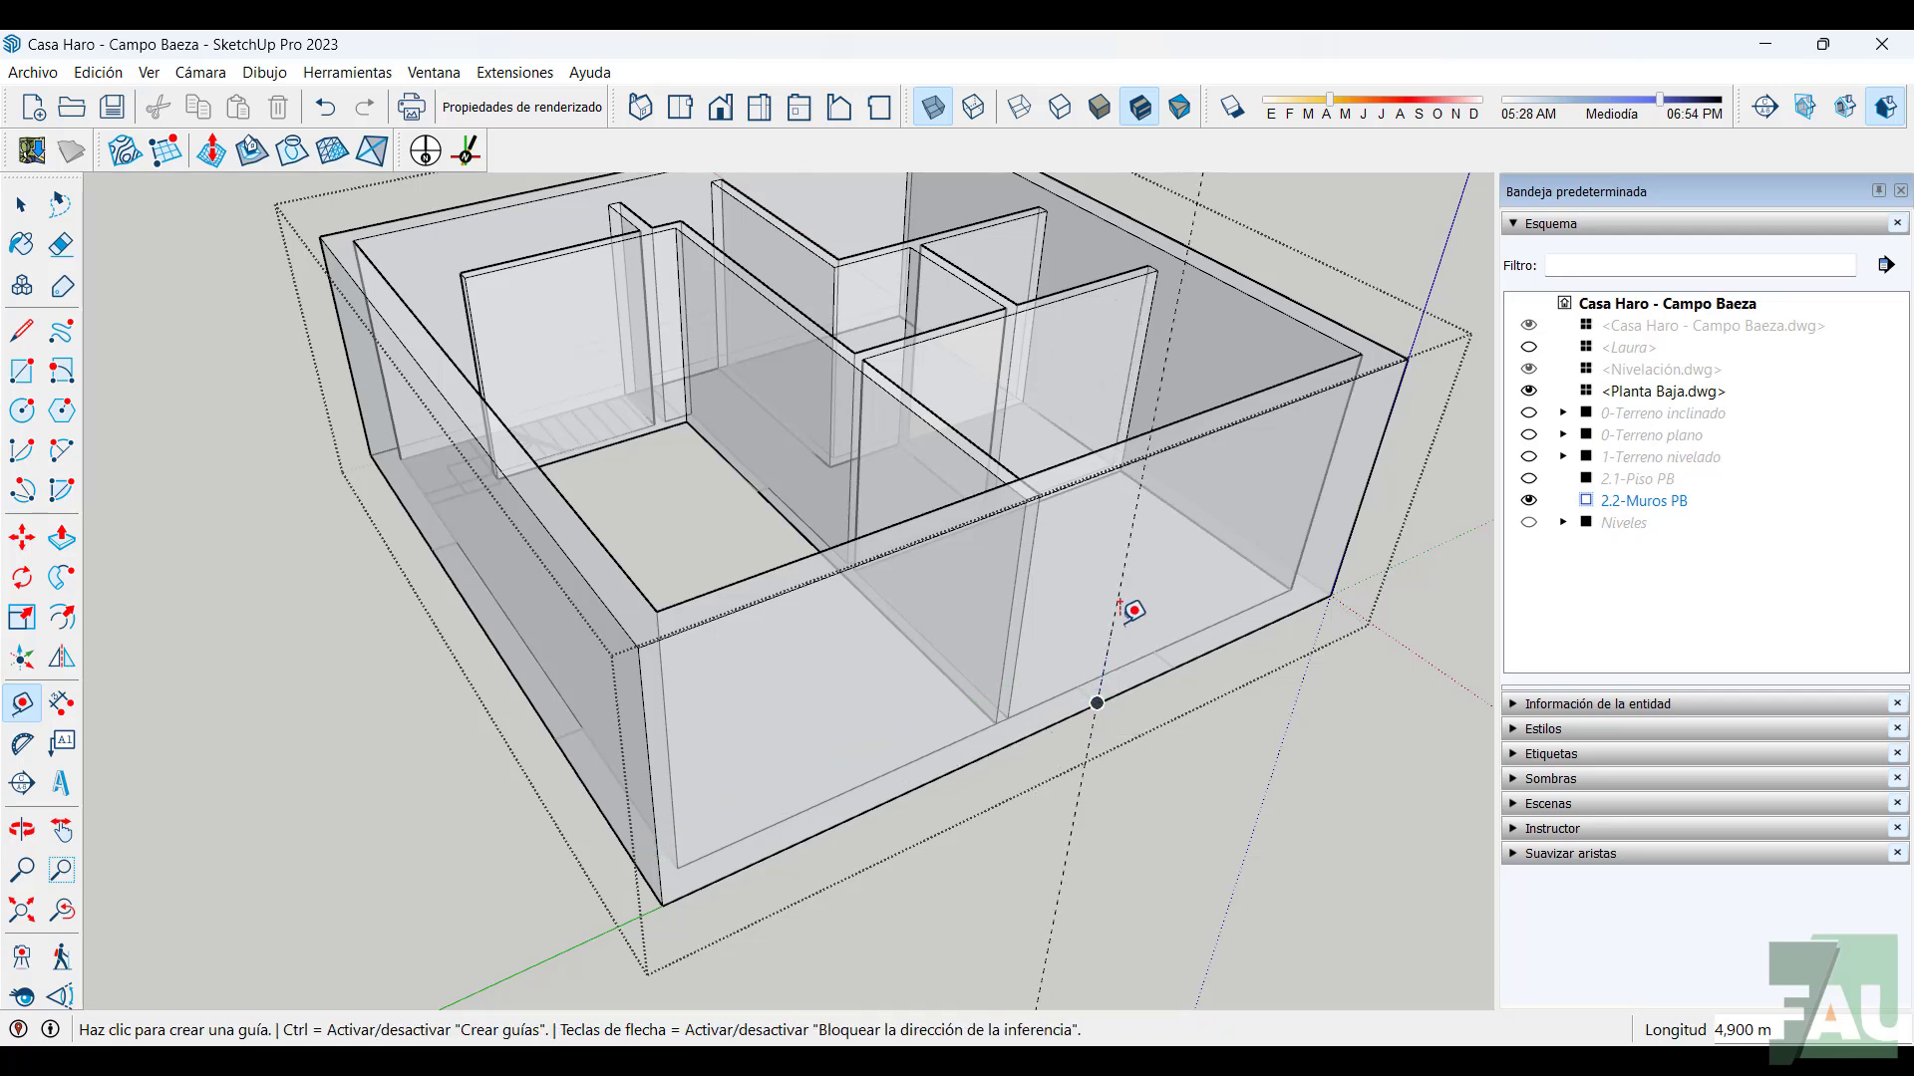
left_click(1113, 622)
left_click(1168, 656)
scroll(1322, 712, "down", 3)
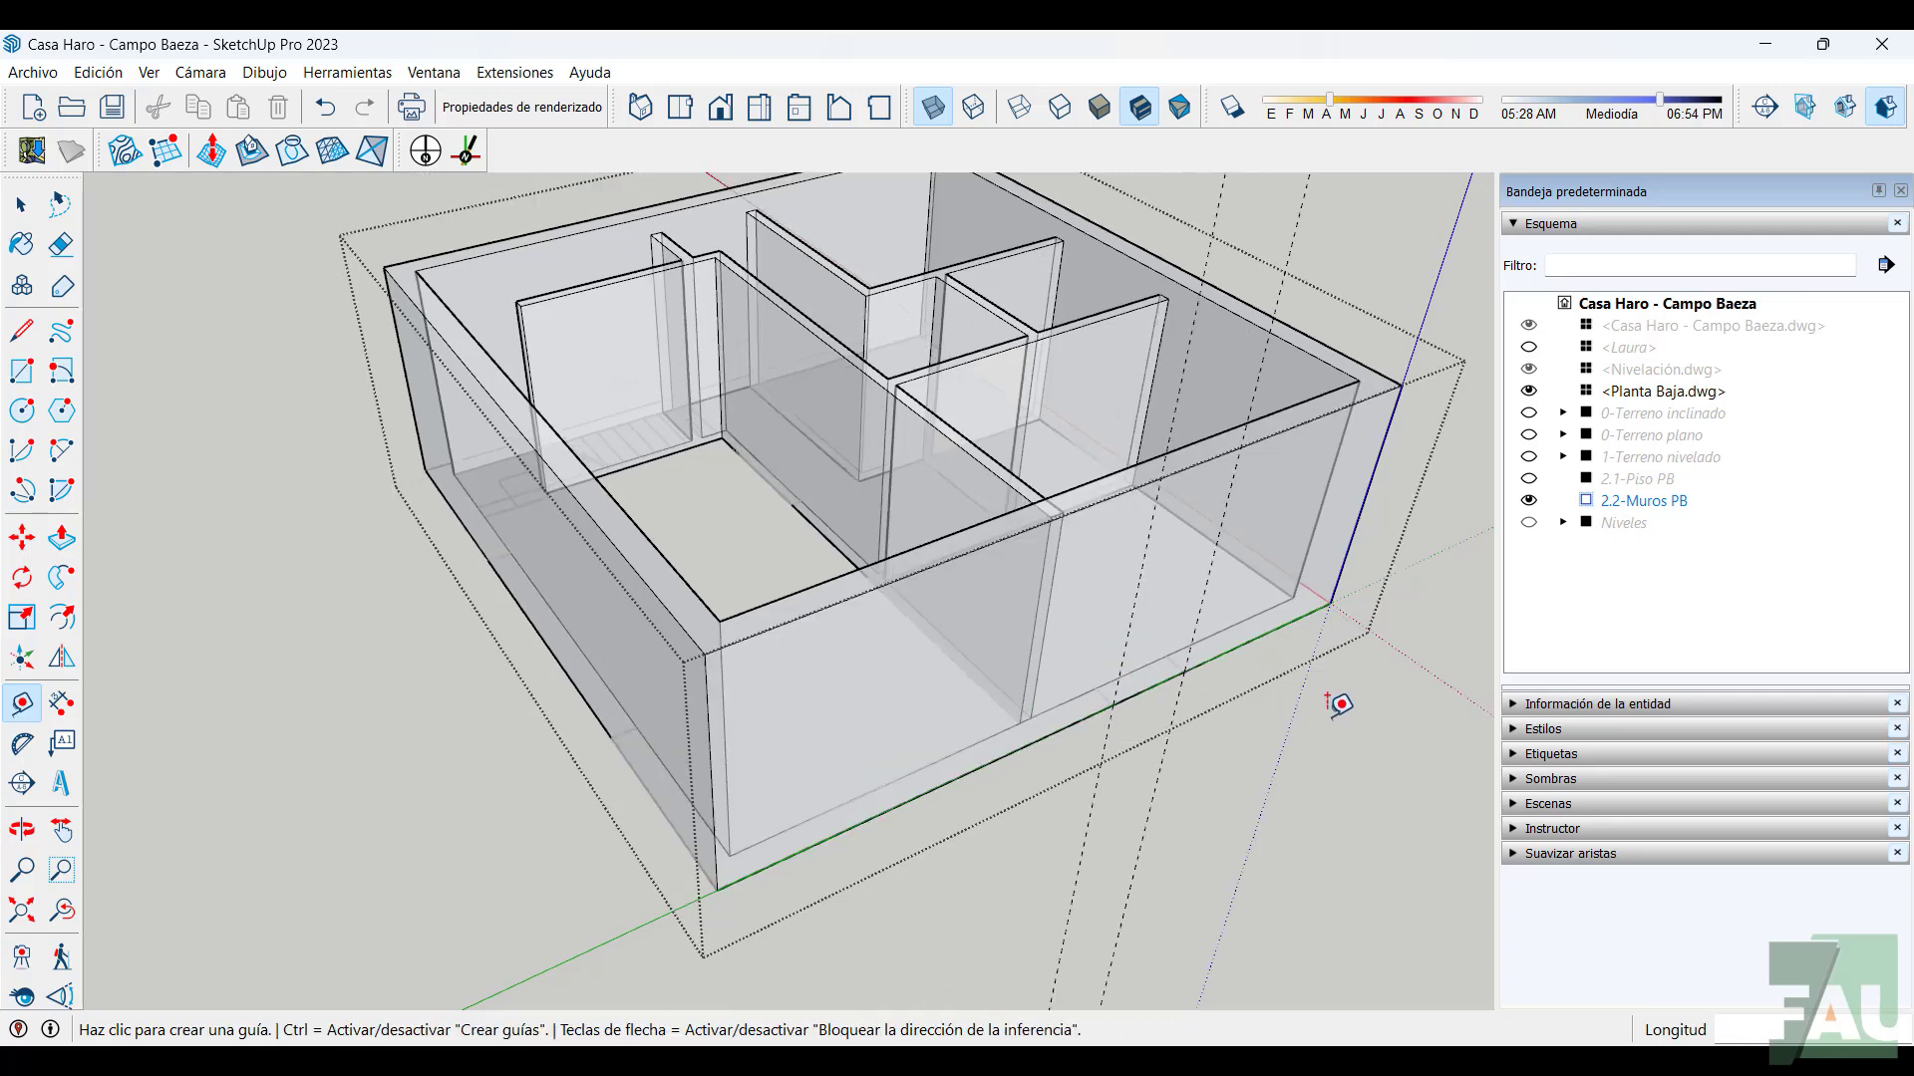
Place two vertical guides on the living-space facade at the plan opening's ends, the first 2,35 m from the stair-side corner
middle_click_drag(1320, 761, 1132, 761)
scroll(510, 549, "up", 4)
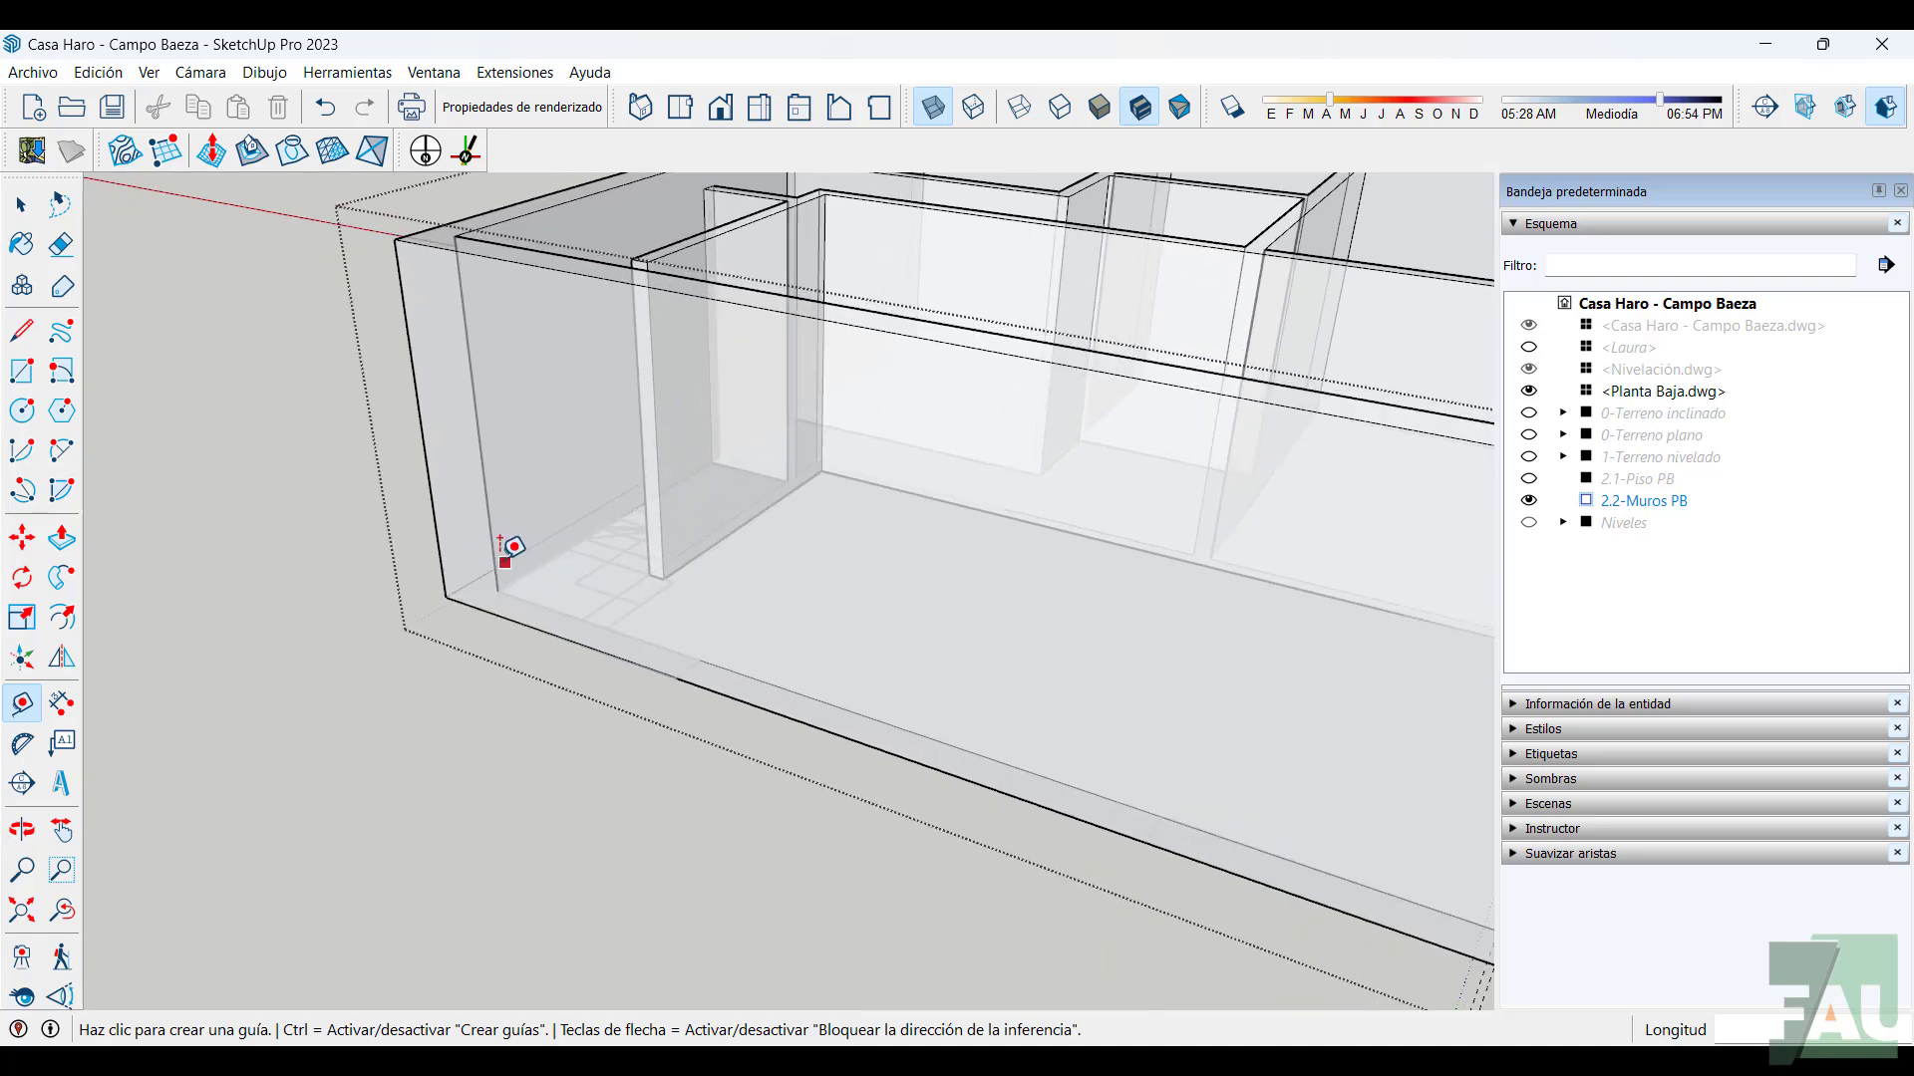
left_click(436, 536)
scroll(688, 653, "up", 3)
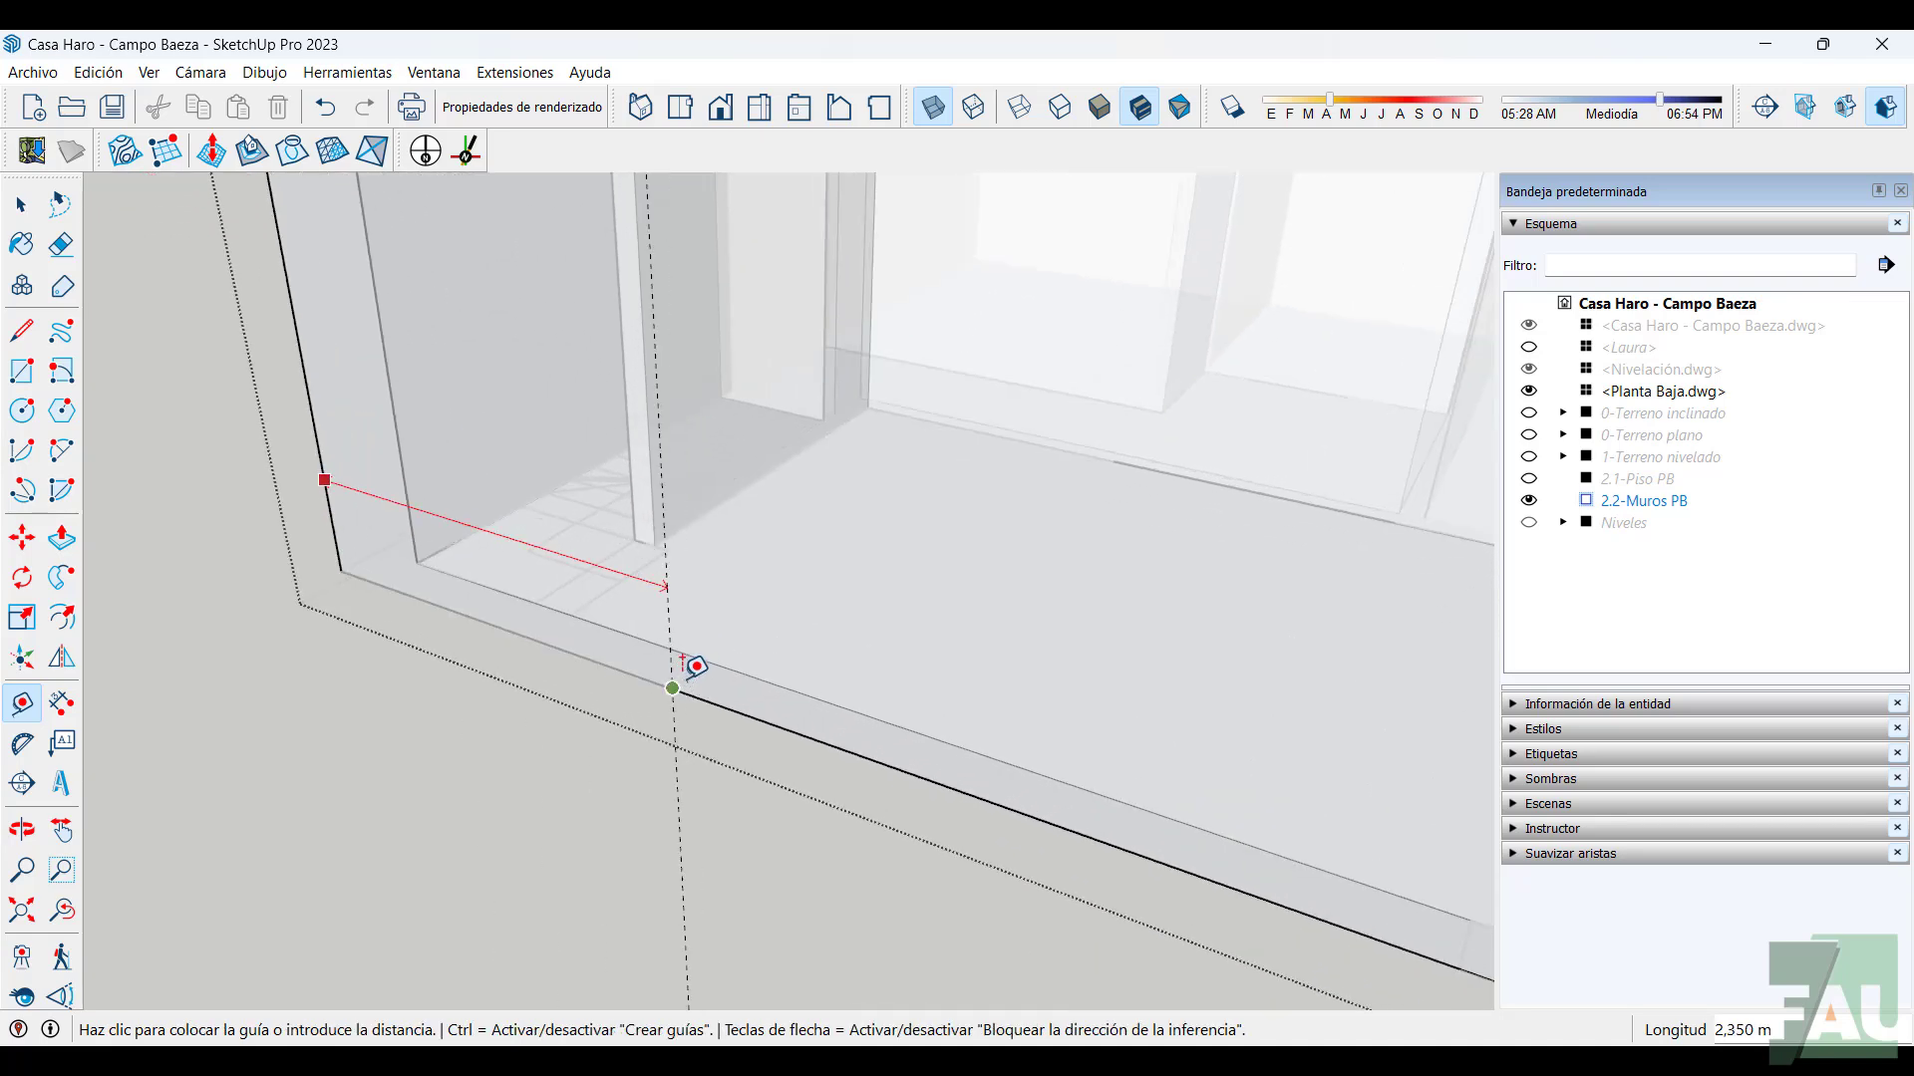
left_click(690, 675)
scroll(792, 628, "down", 4)
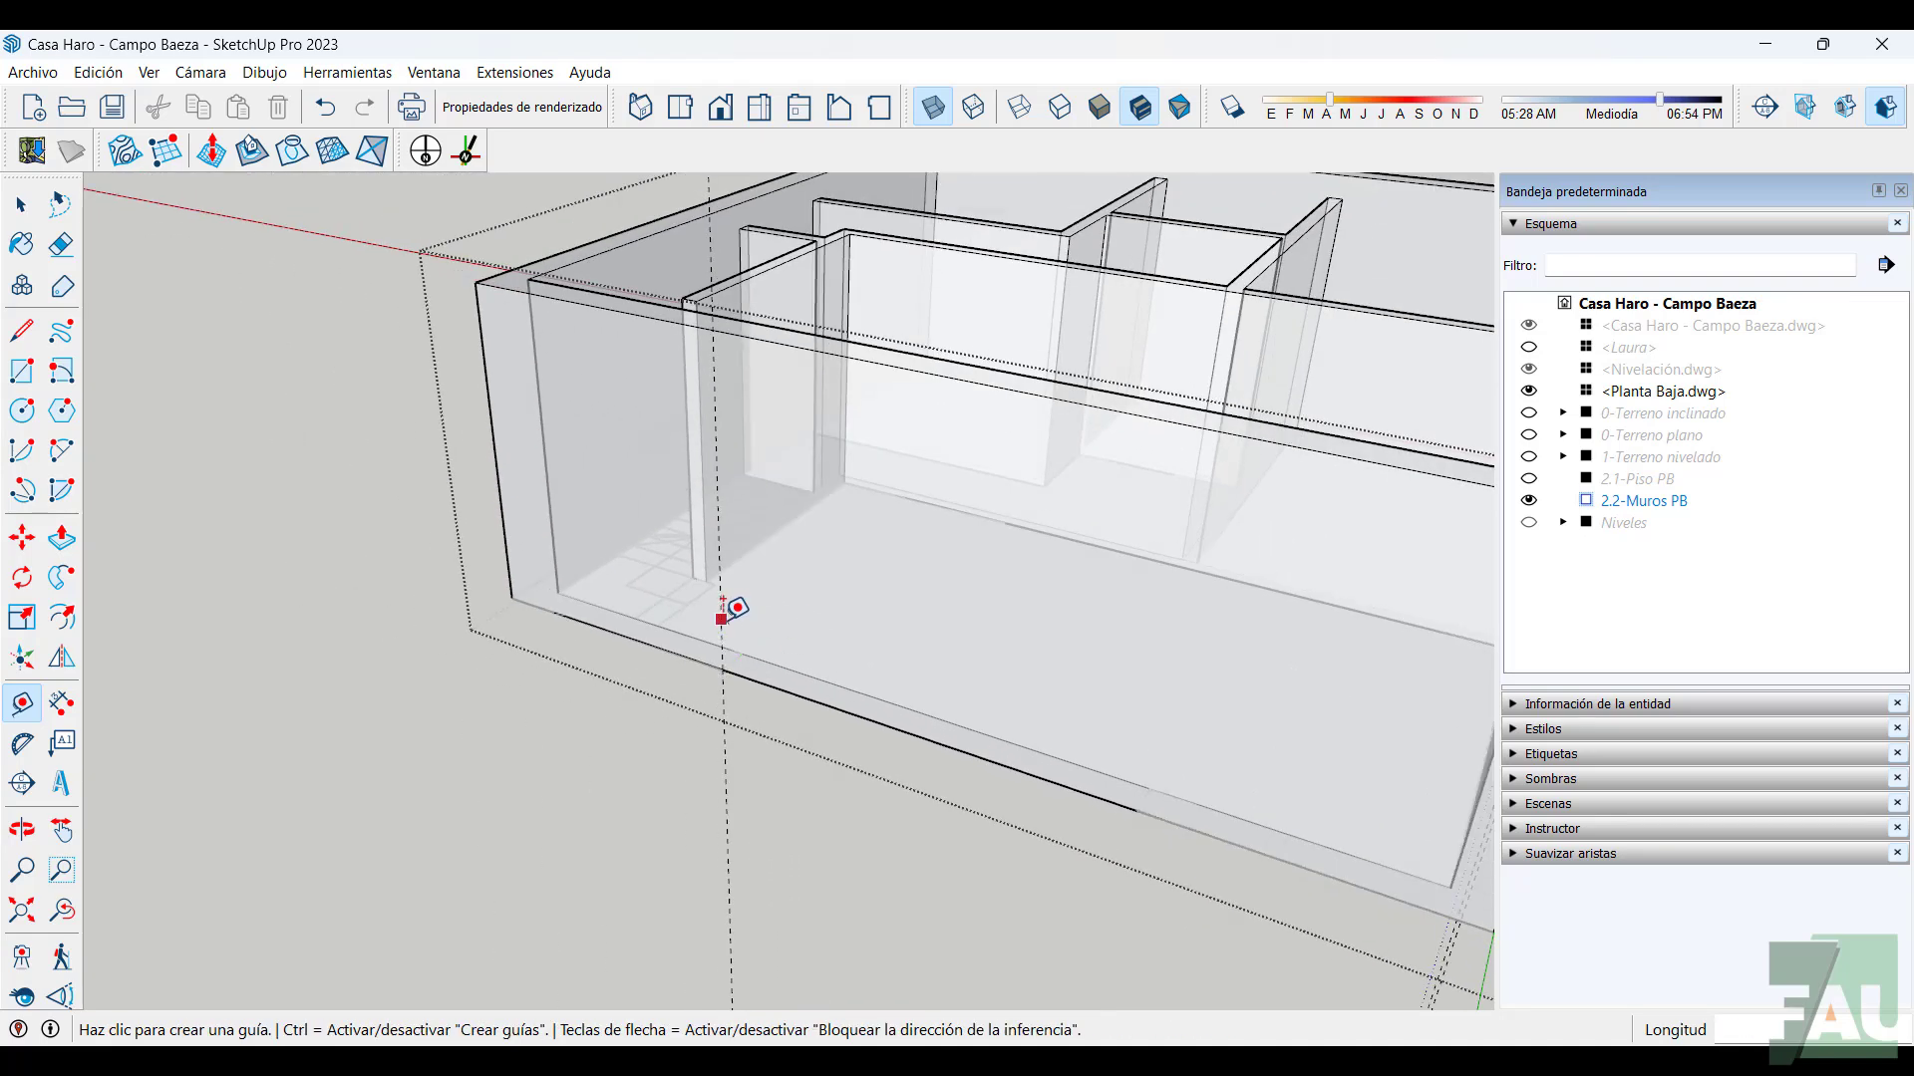
left_click(721, 619)
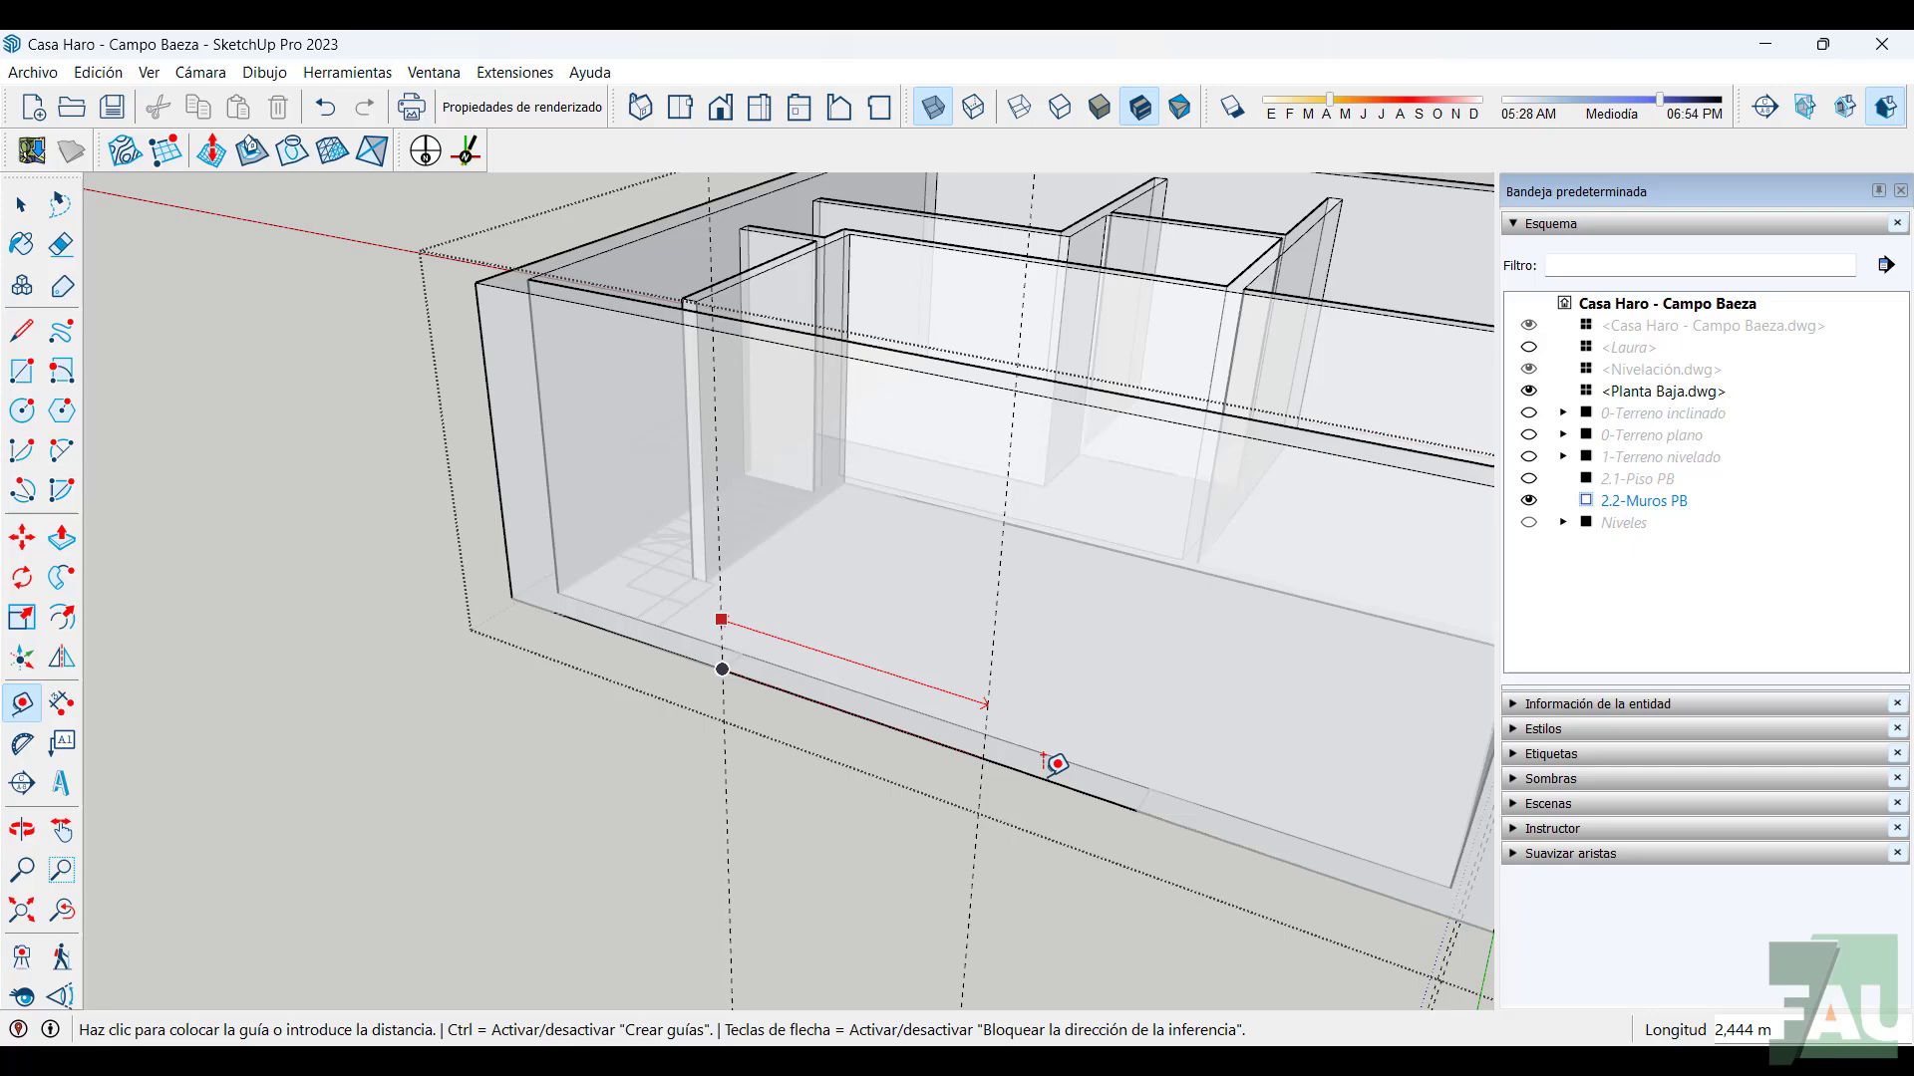
left_click(1146, 794)
Place vertical guides at both ends of the first opening on the stair-side facade, spaced 1,05 m apart
scroll(897, 690, "down", 4)
middle_click_drag(727, 697, 836, 837)
scroll(836, 789, "up", 6)
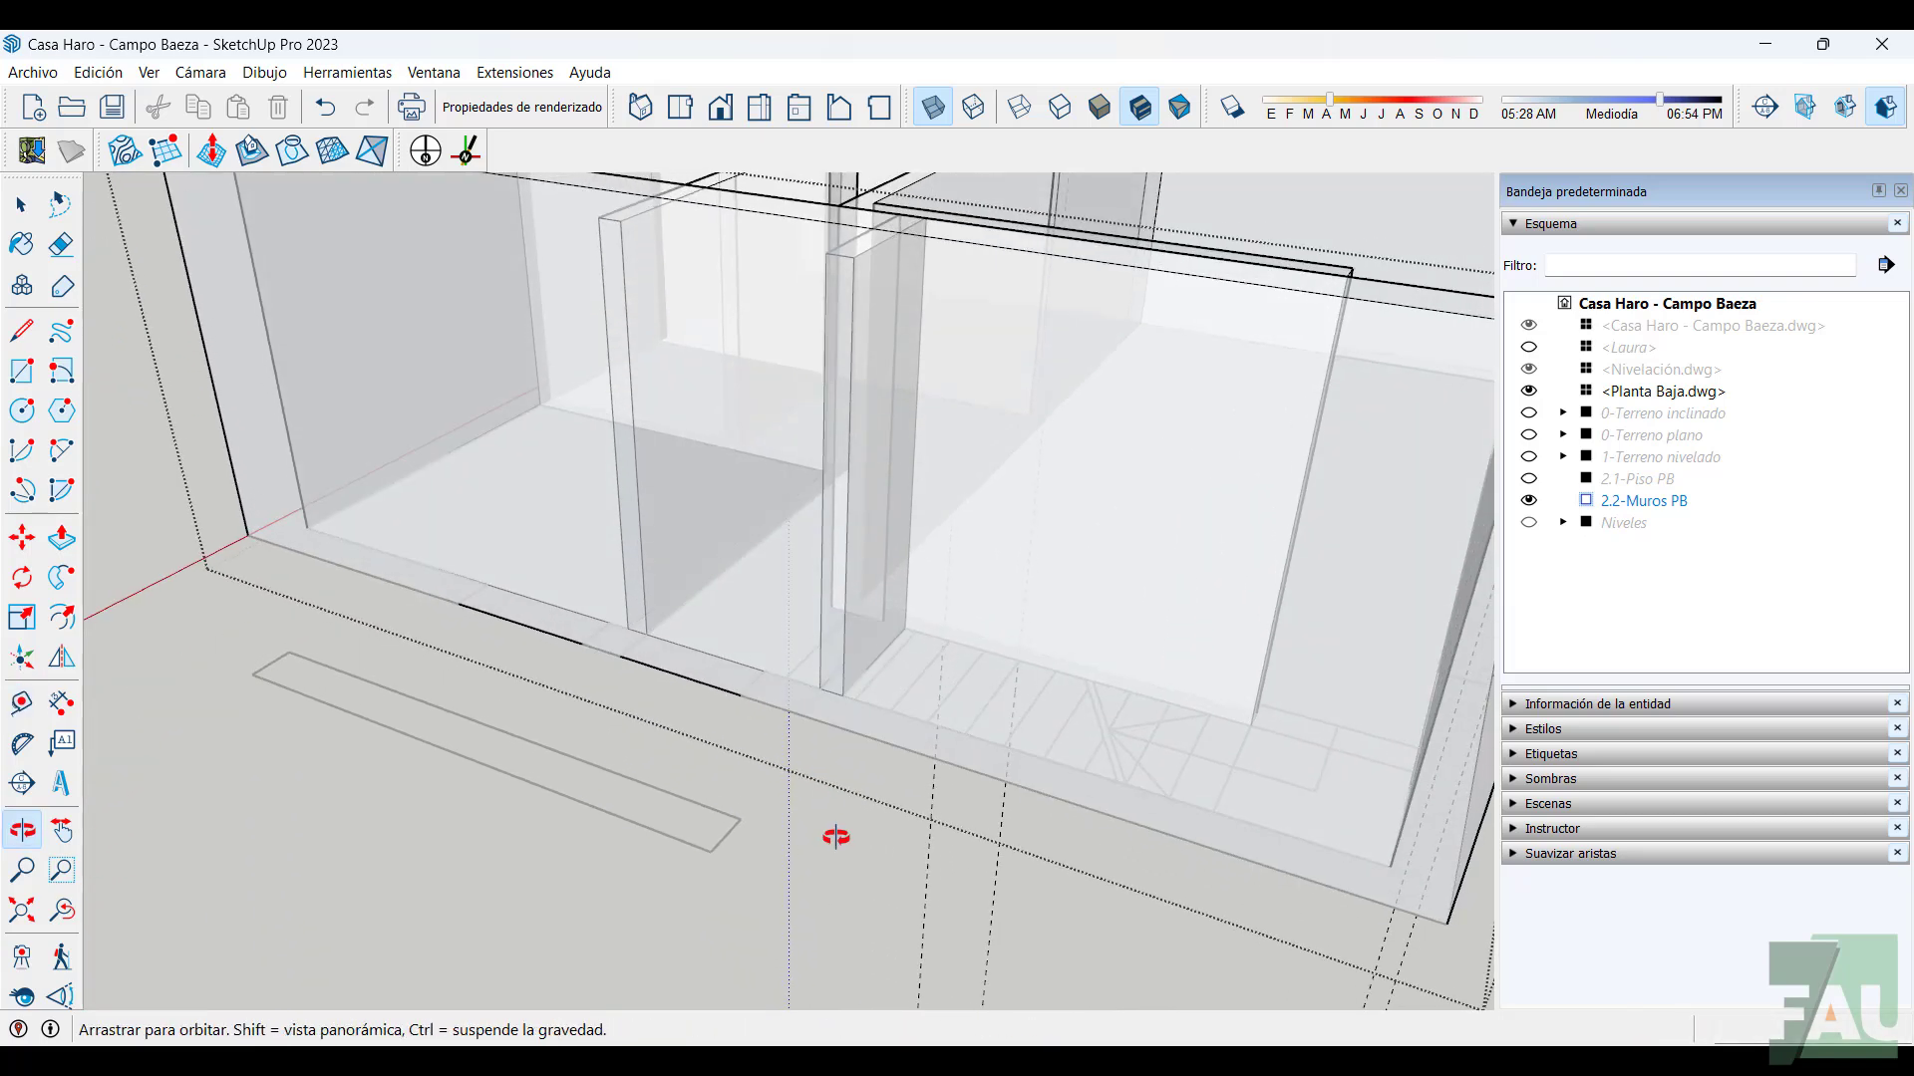
left_click(235, 462)
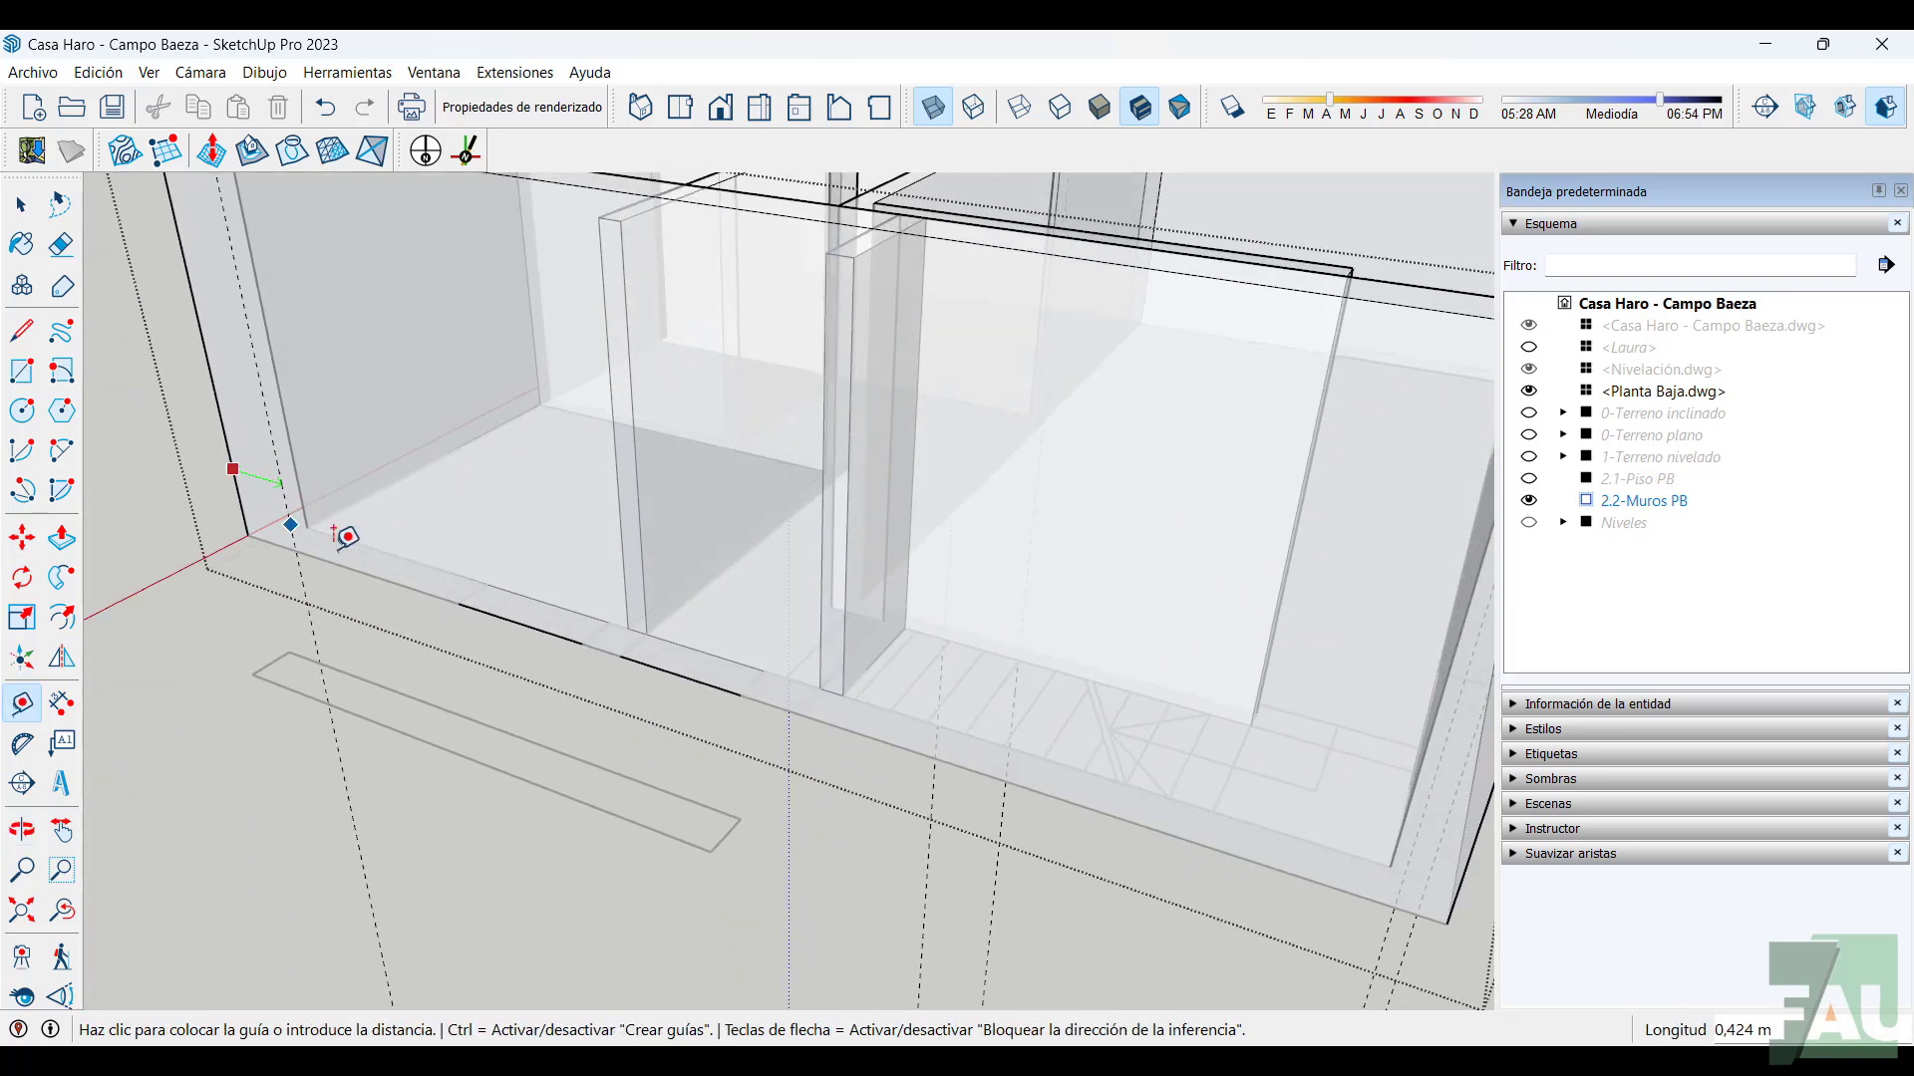
left_click(448, 532)
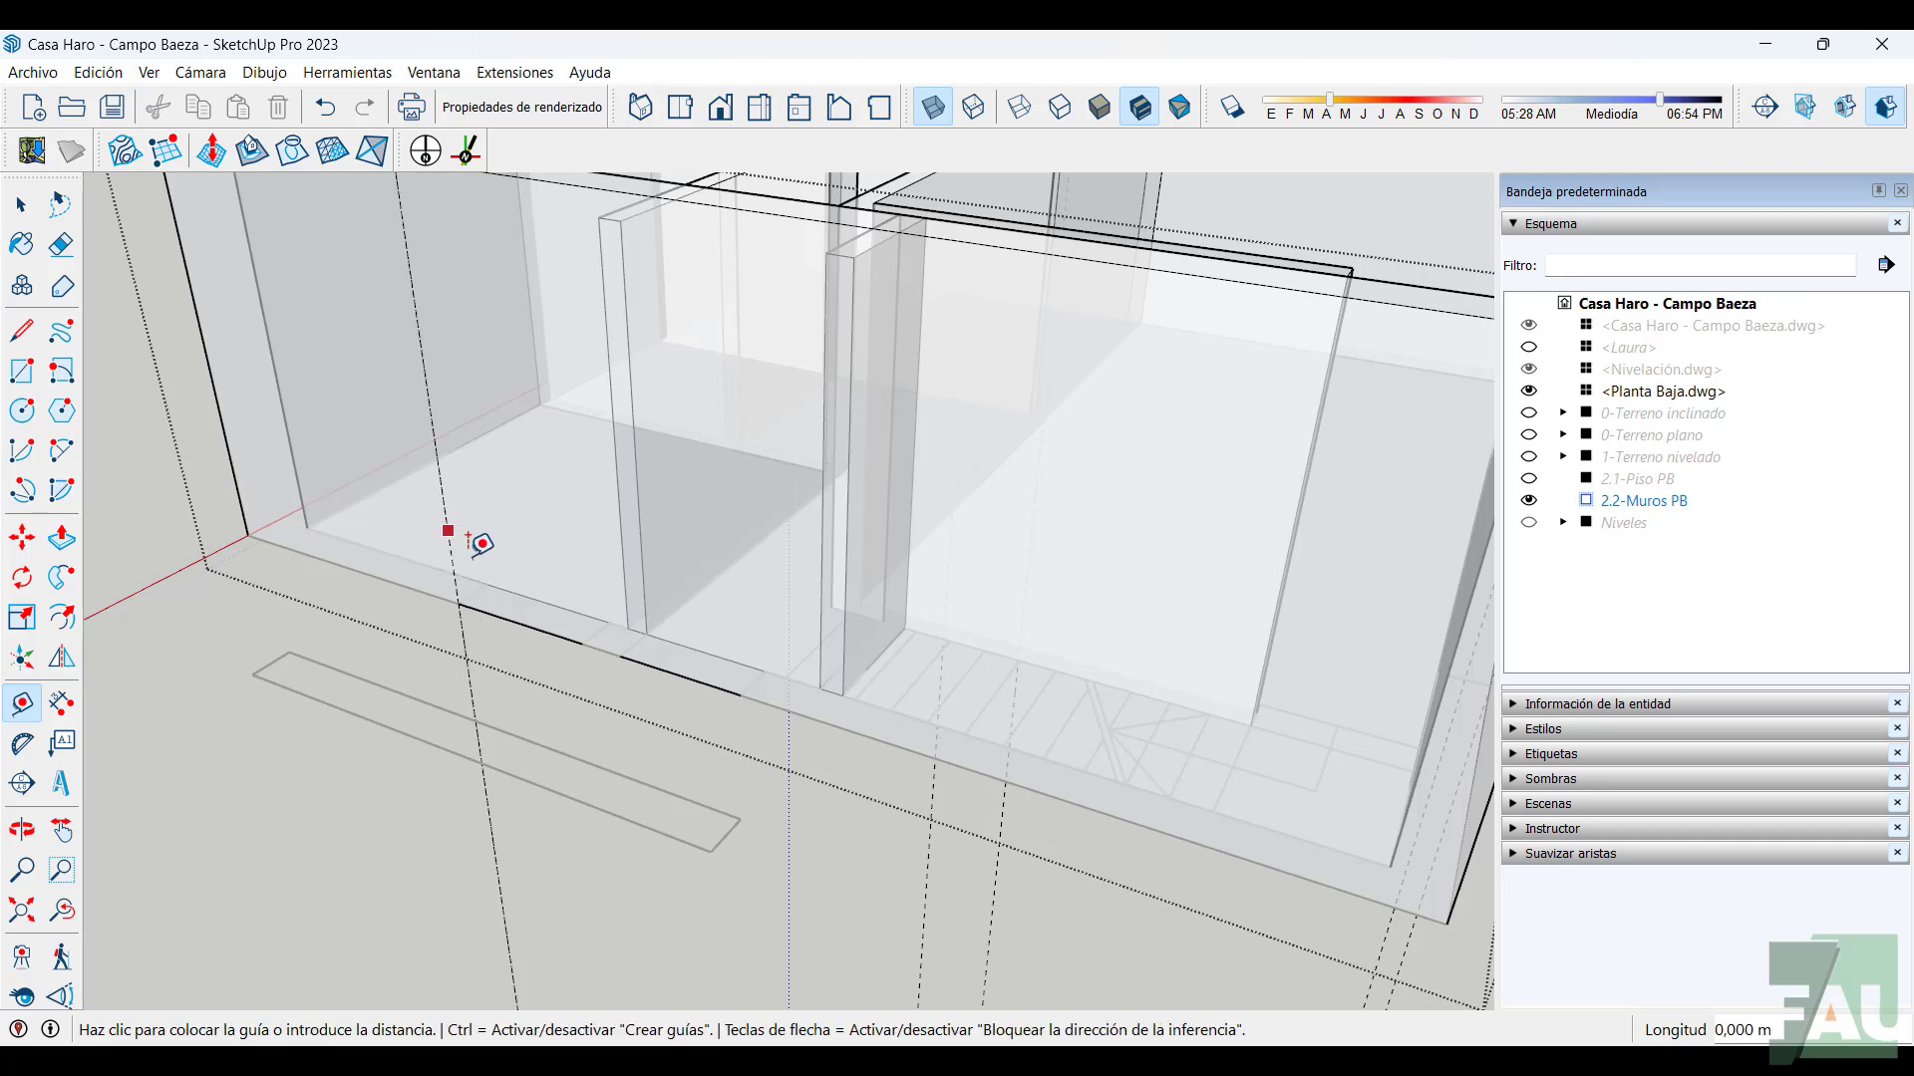
left_click(583, 636)
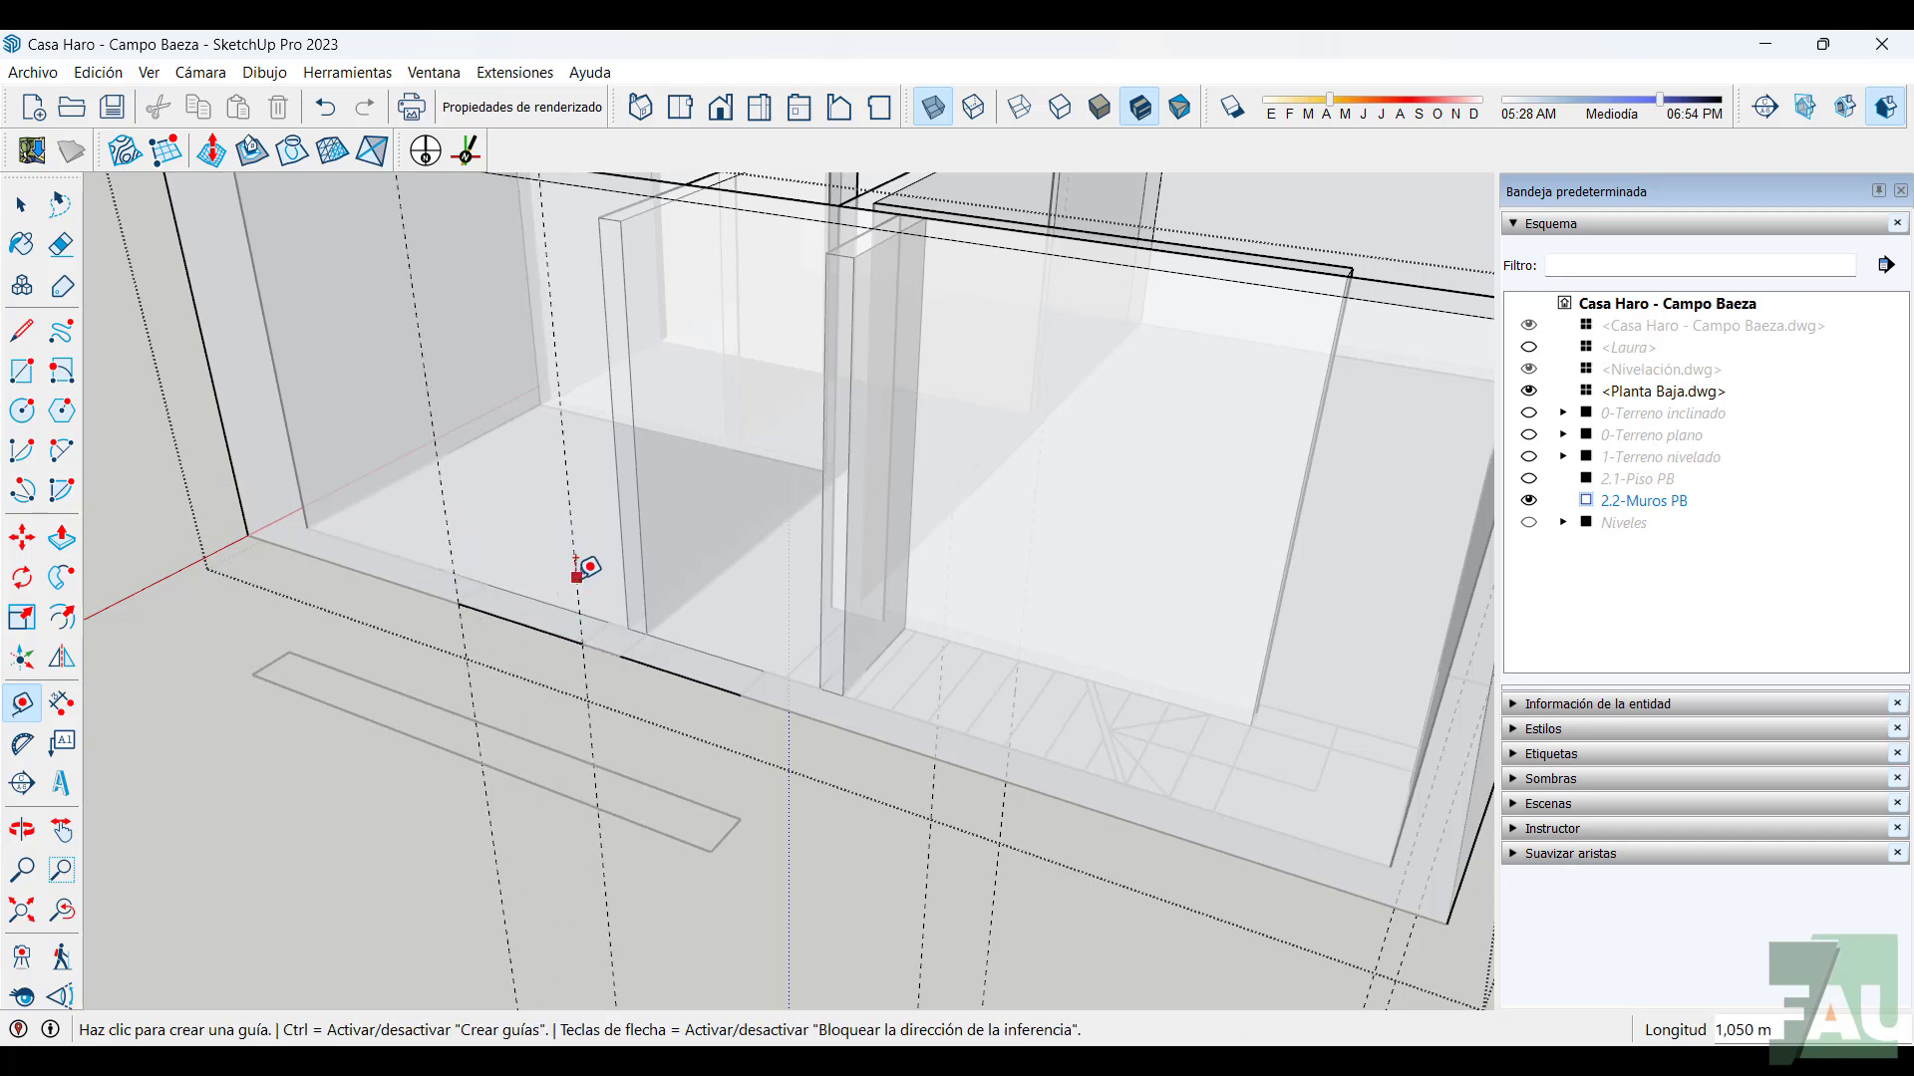
Add two more vertical guides on the stair-side facade for the second opening, 0,3 m and a further 0,9 m along
left_click(576, 576)
left_click(622, 652)
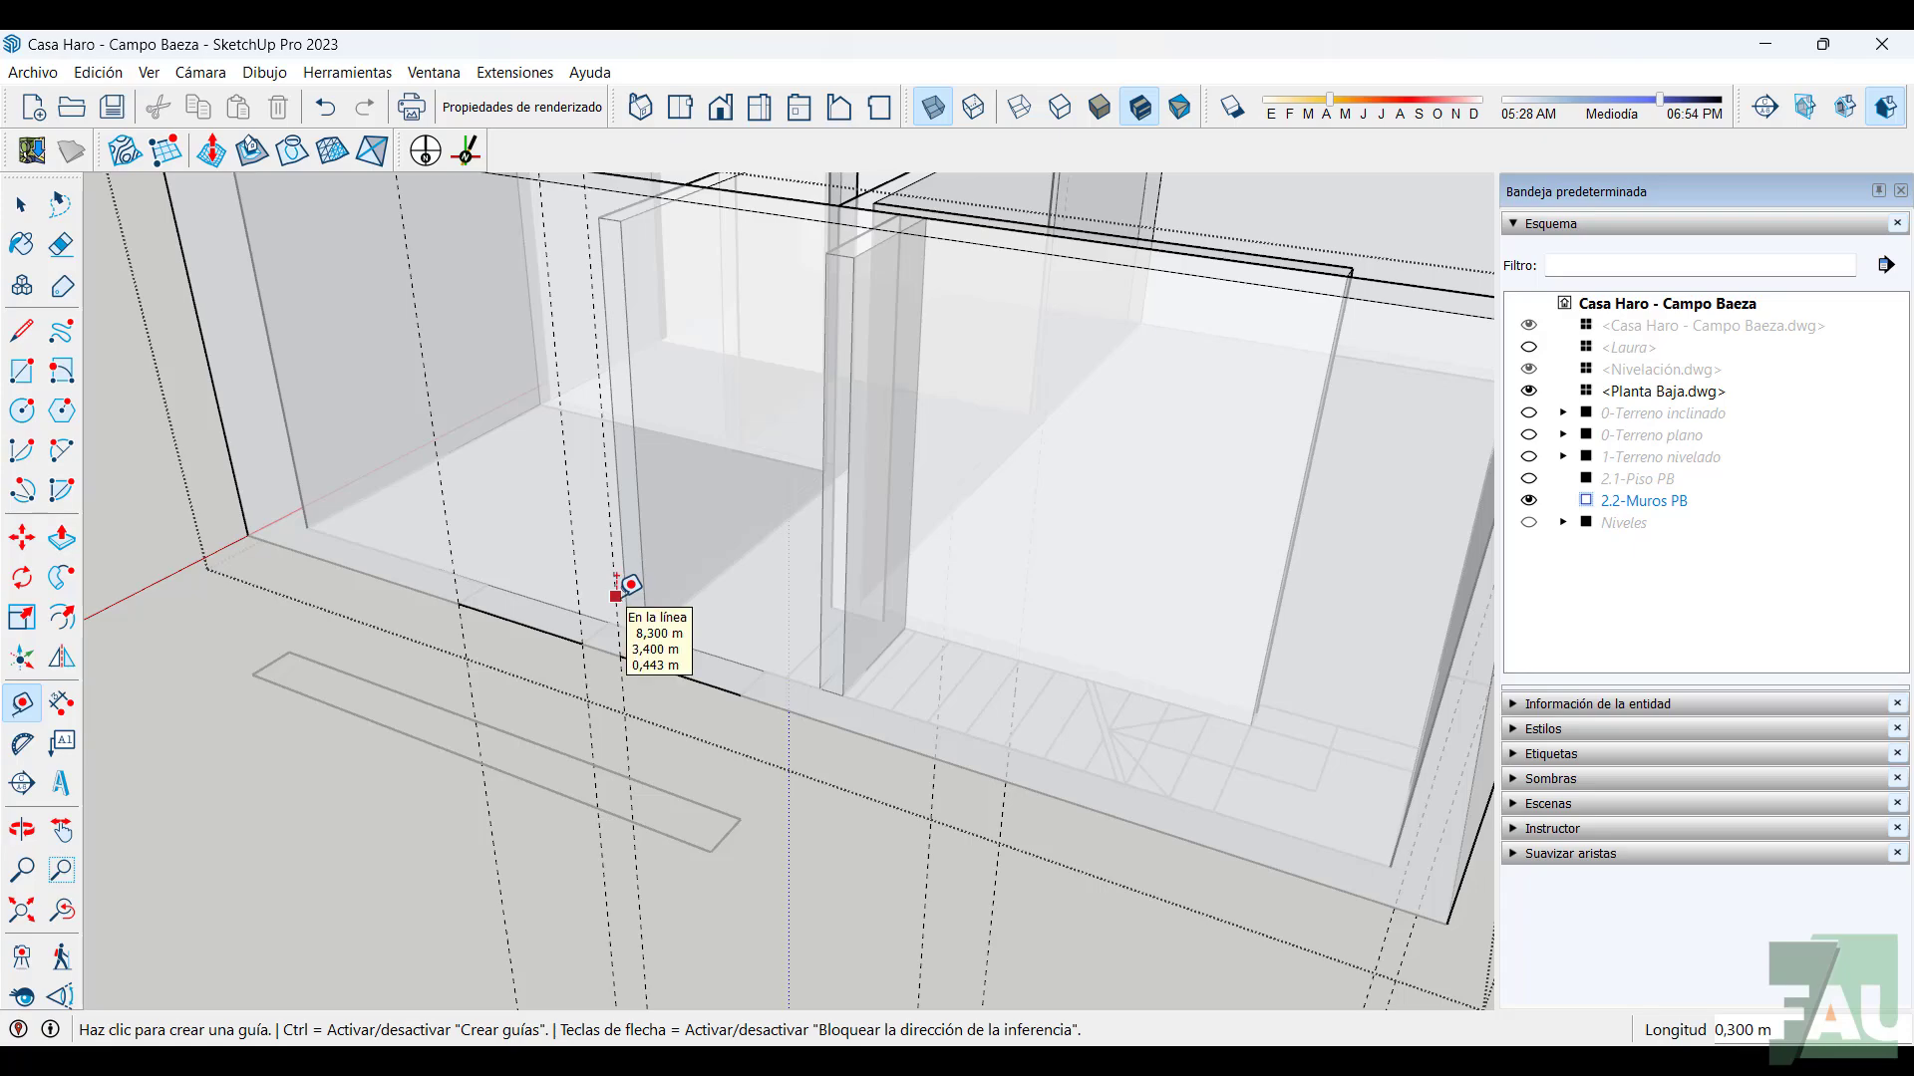
left_click(615, 596)
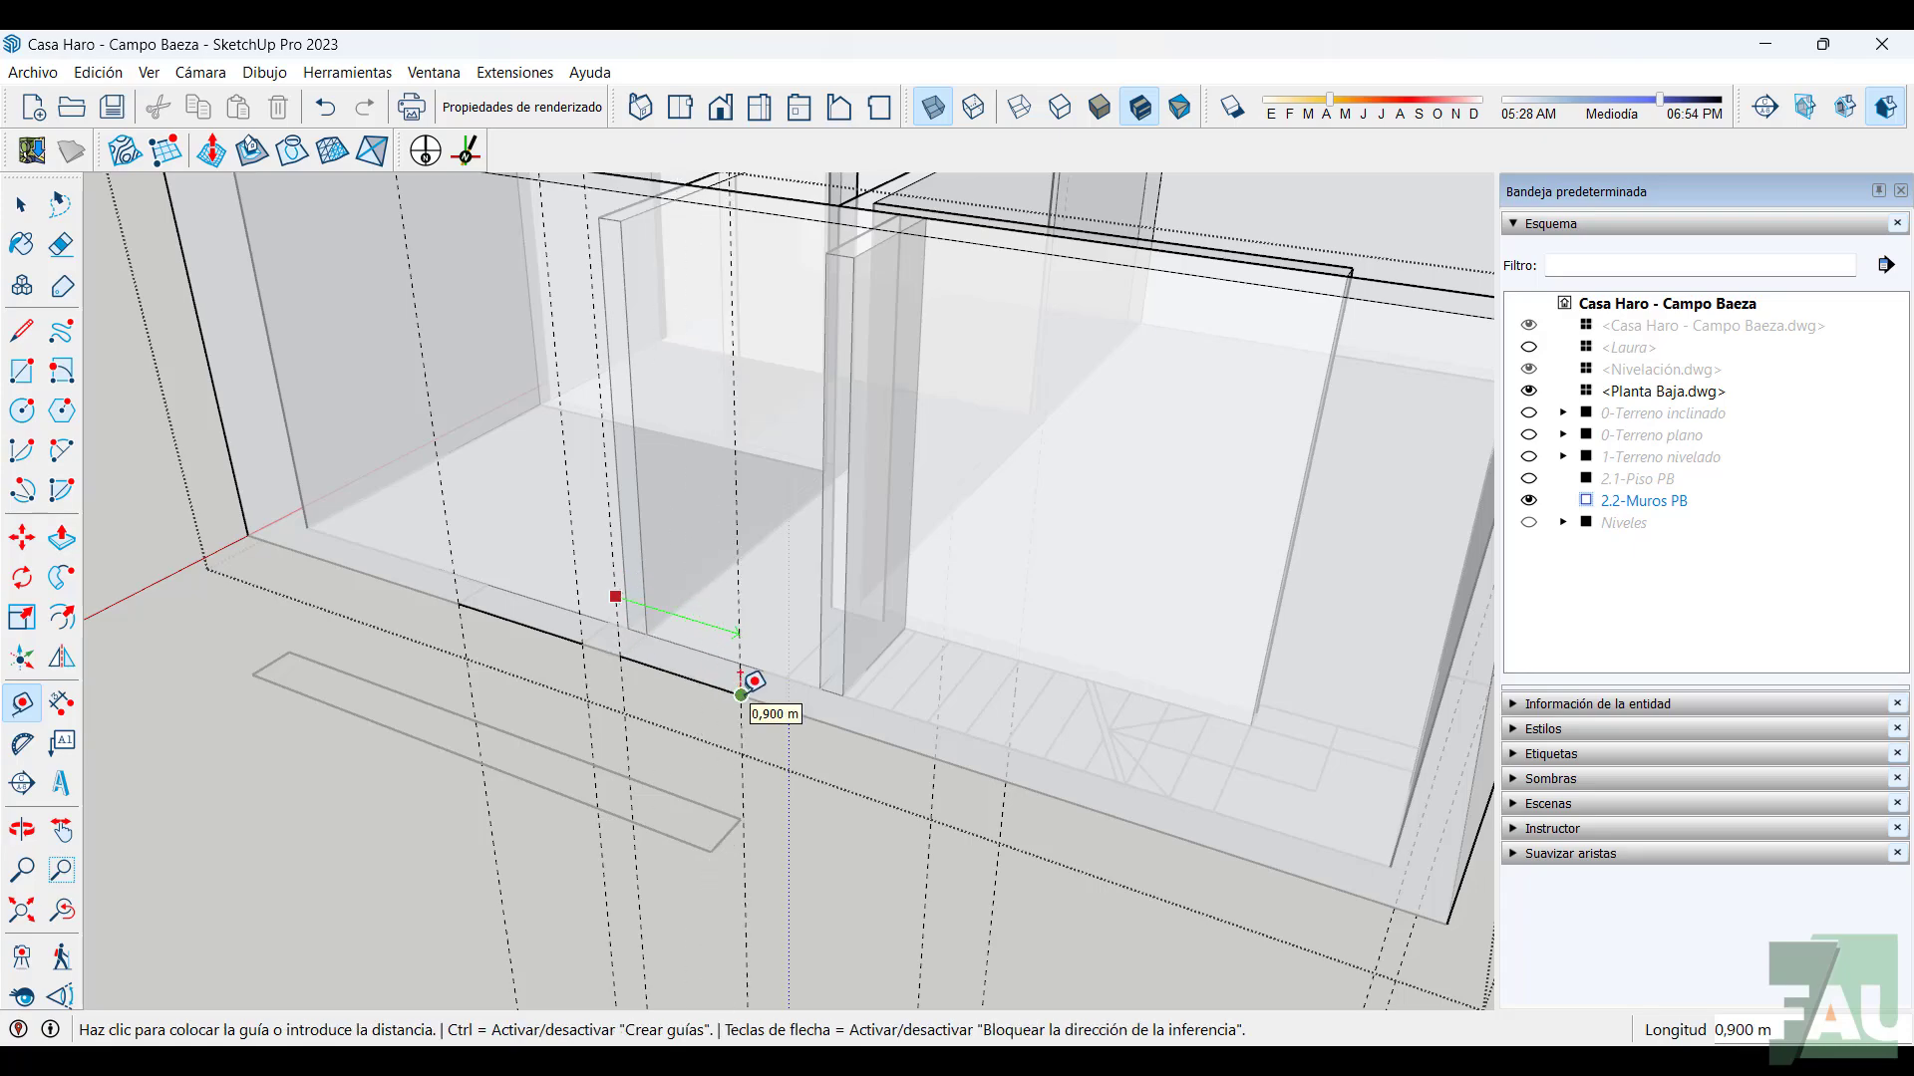
scroll(778, 643, "down", 6)
middle_click_drag(783, 671, 505, 655)
scroll(535, 697, "up", 4)
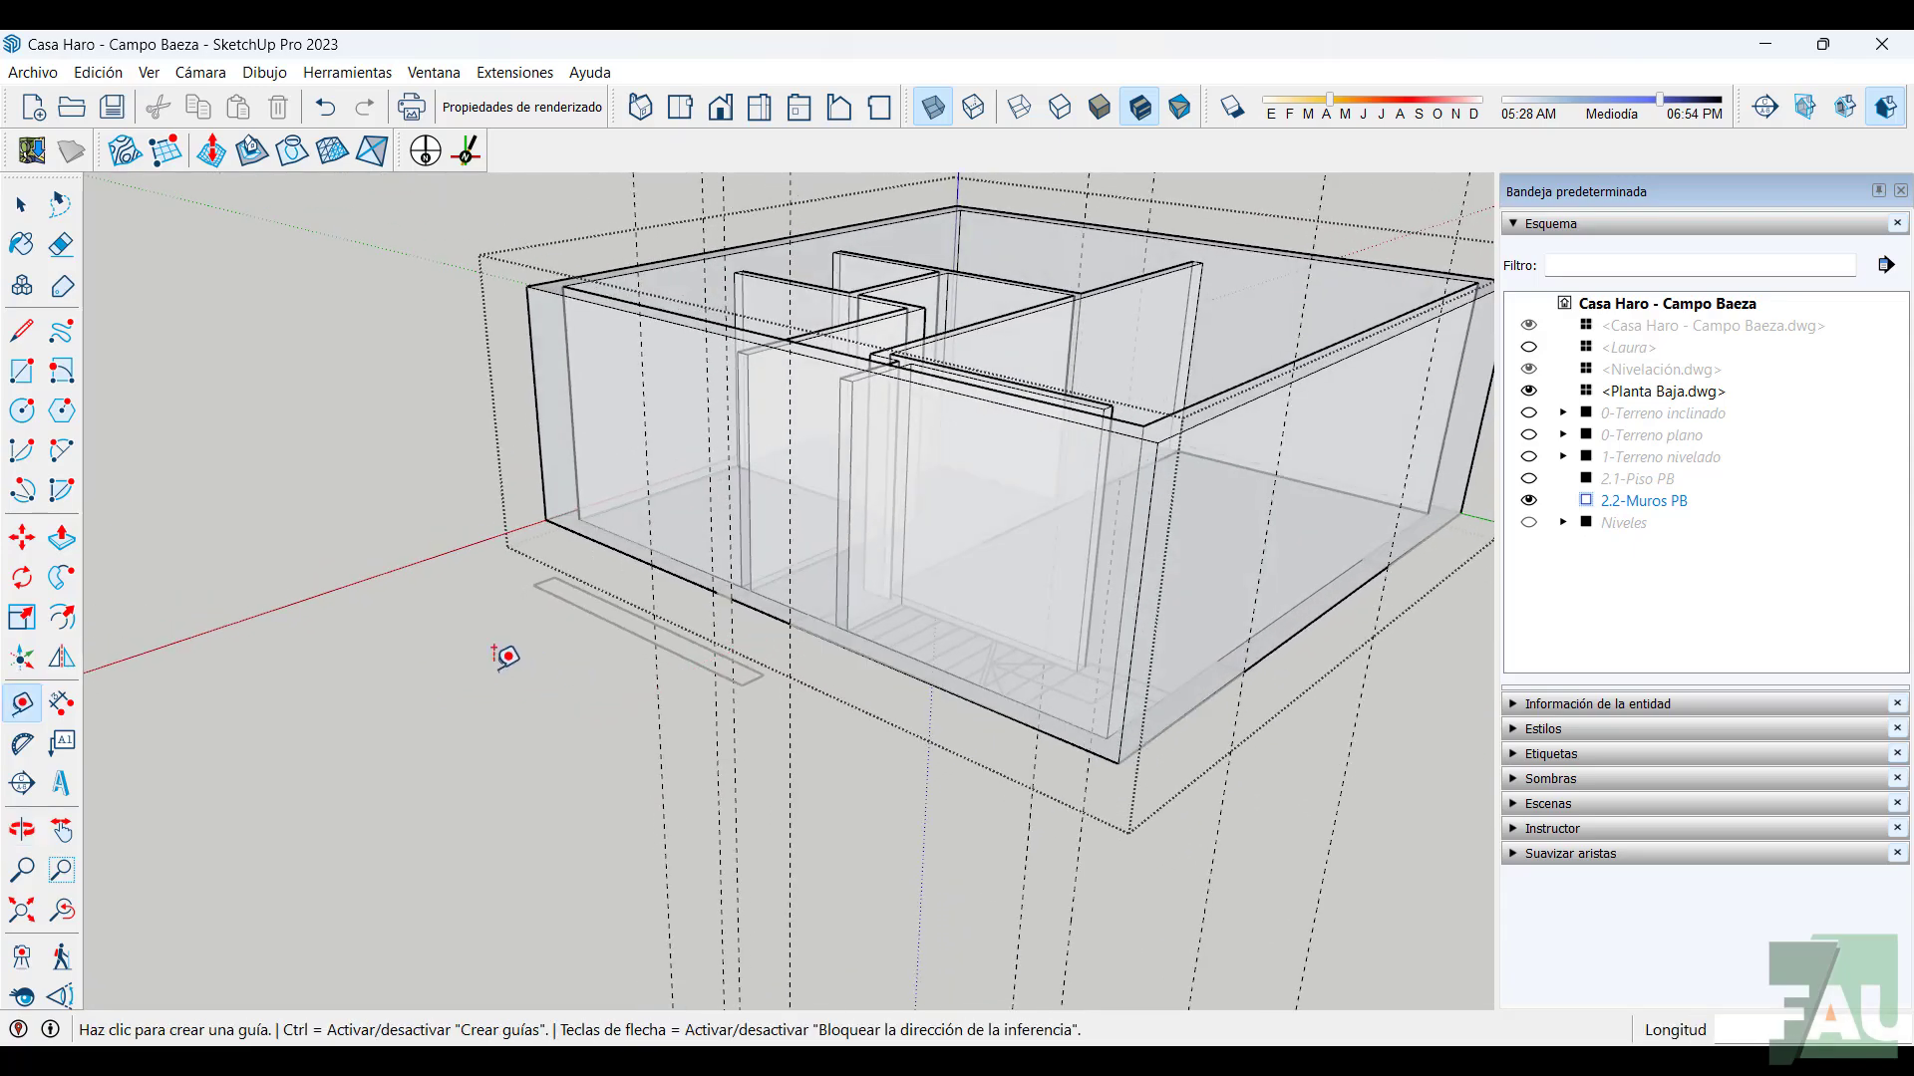
Turn off the X-ray face style so the walls display opaque
left_click(934, 110)
scroll(778, 618, "down", 2)
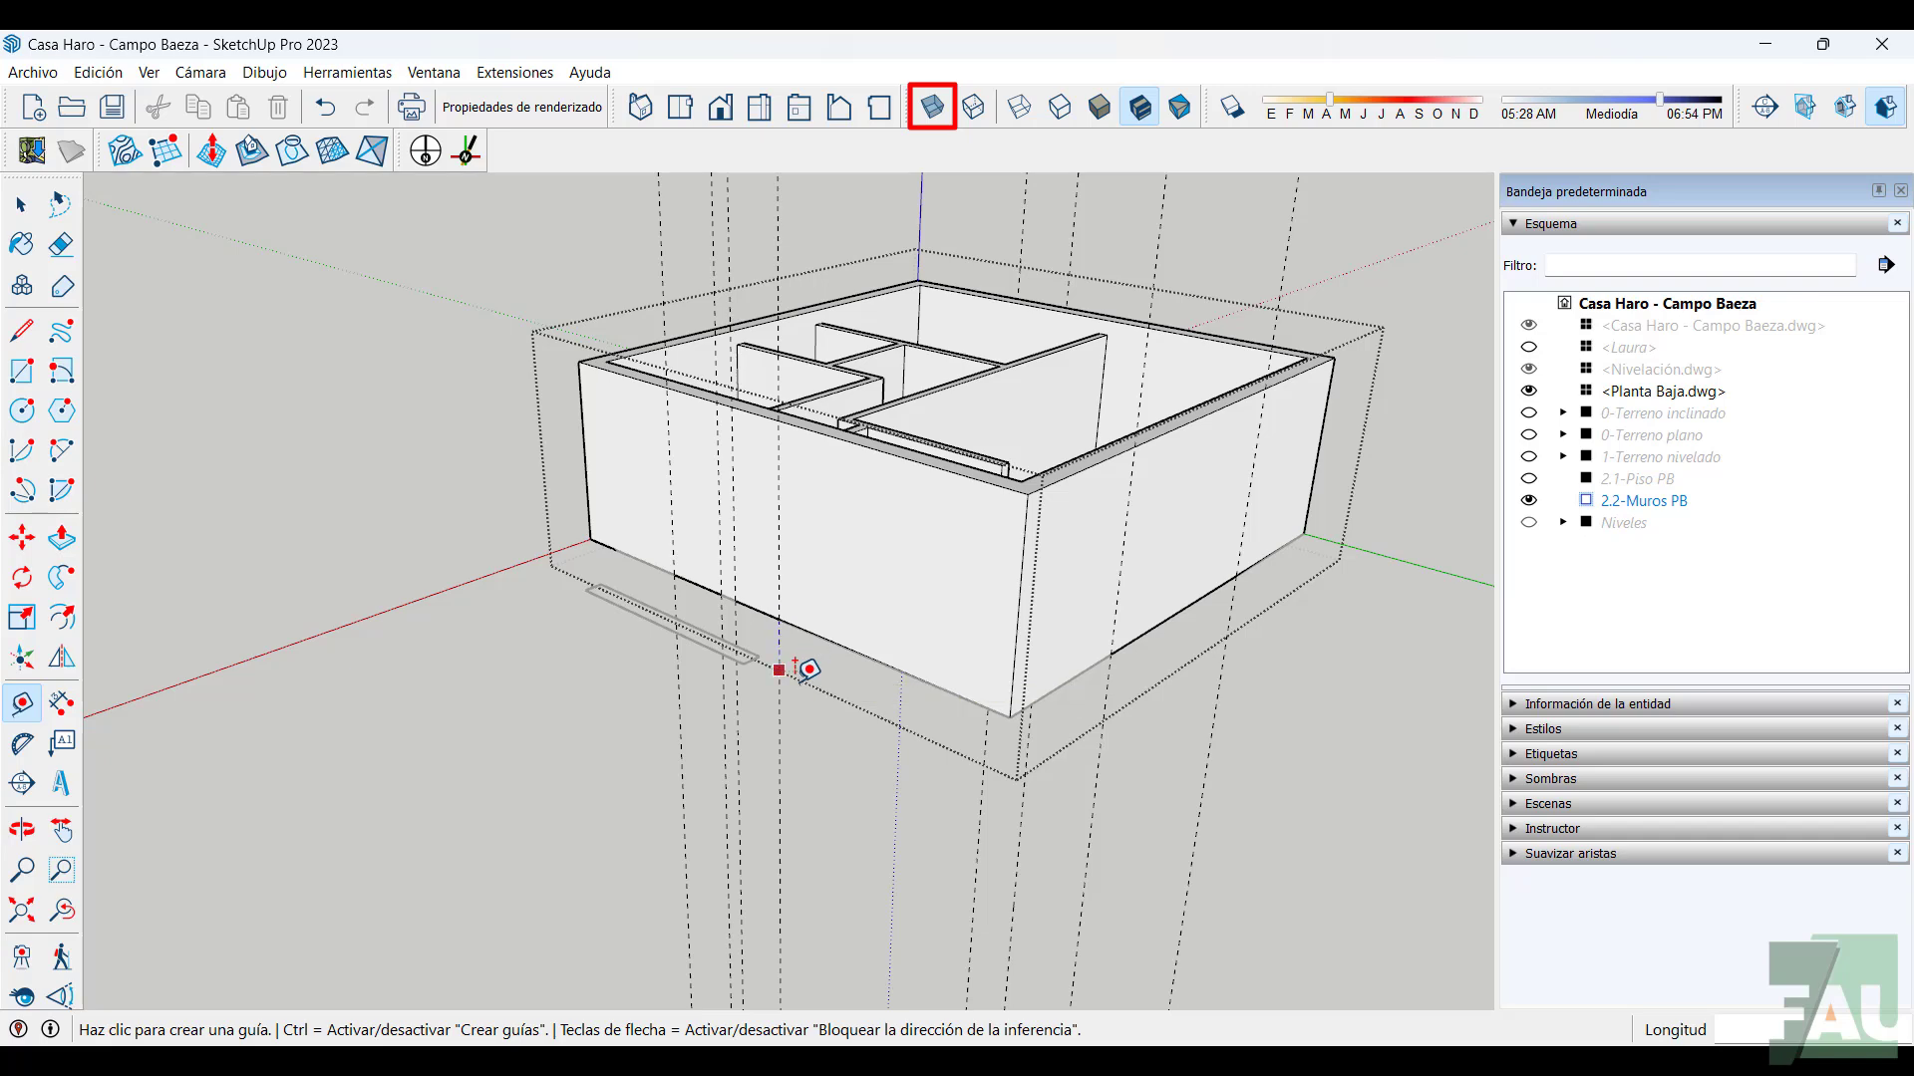
middle_click_drag(809, 670, 698, 783)
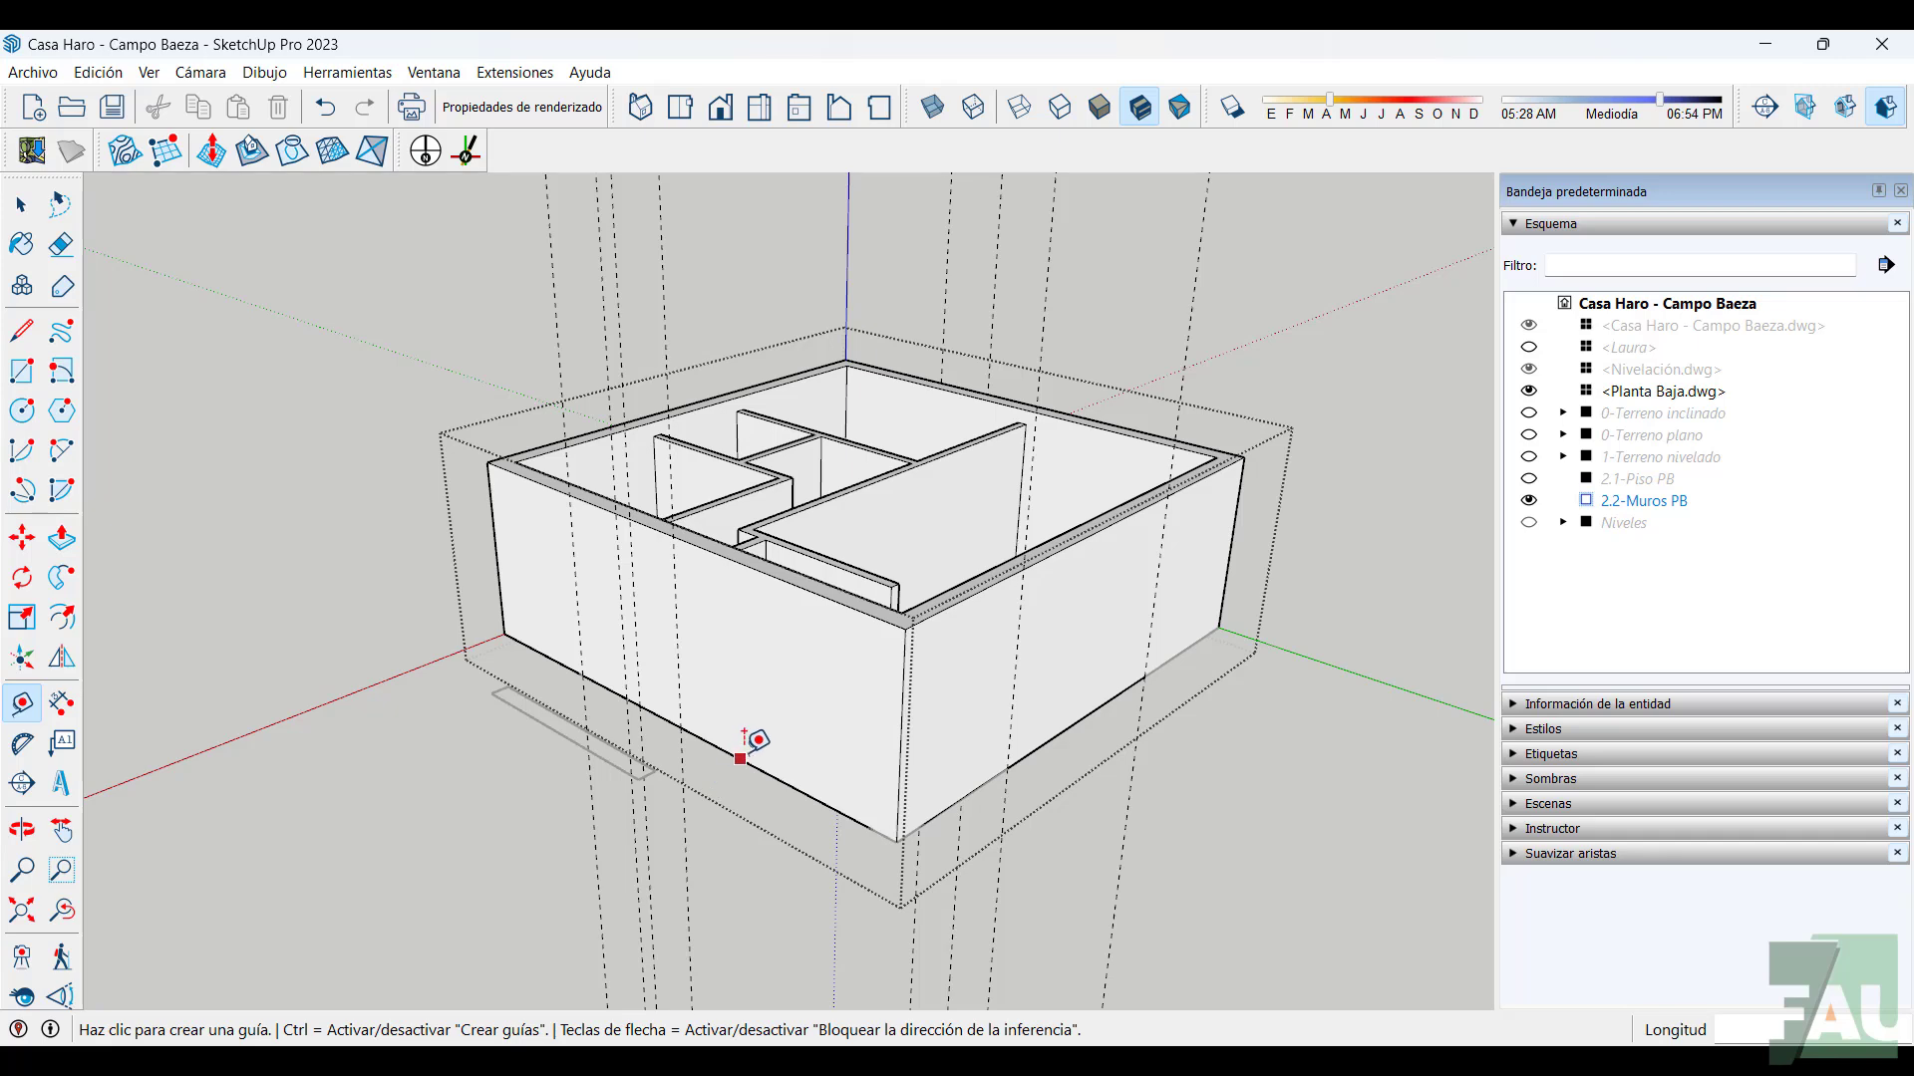
Place two horizontal guides on the stair-side facade, 1,05 m and 2,1 m above its base edge
left_click(741, 758)
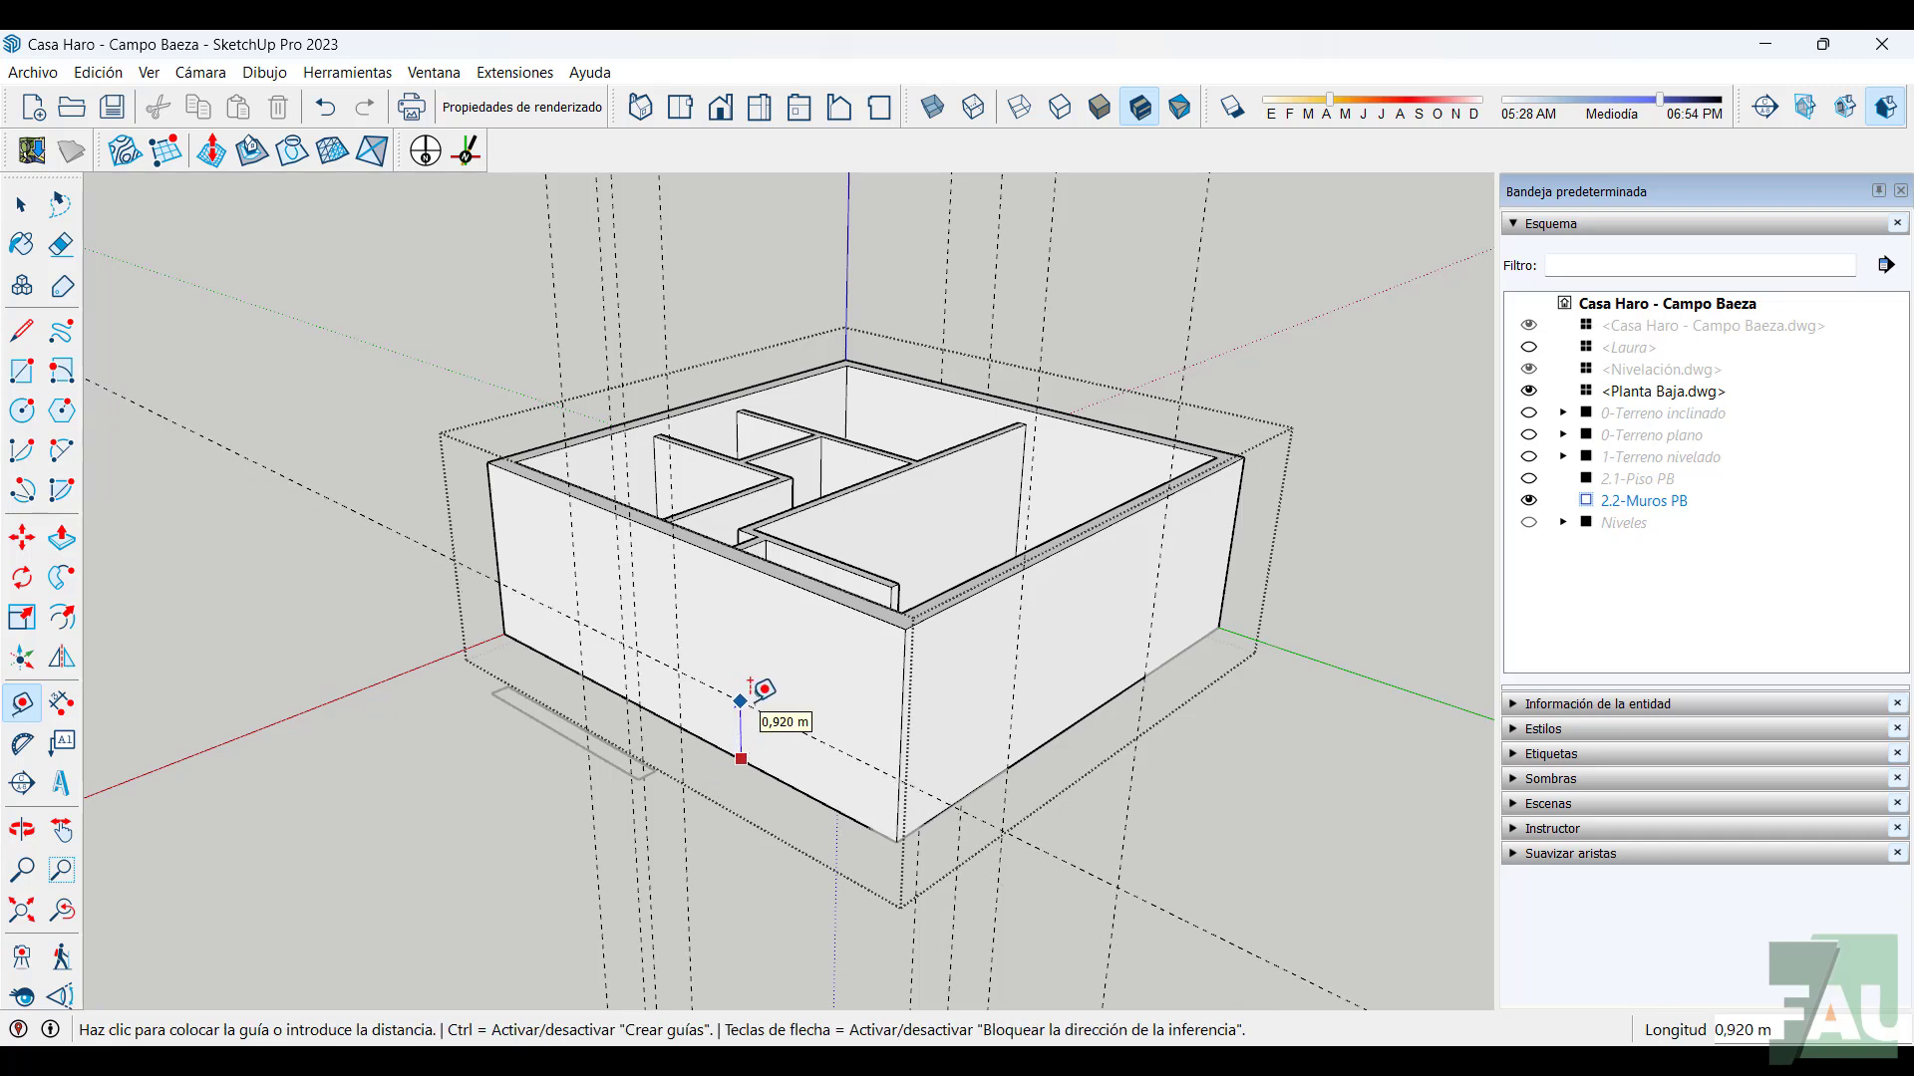
type("1,05")
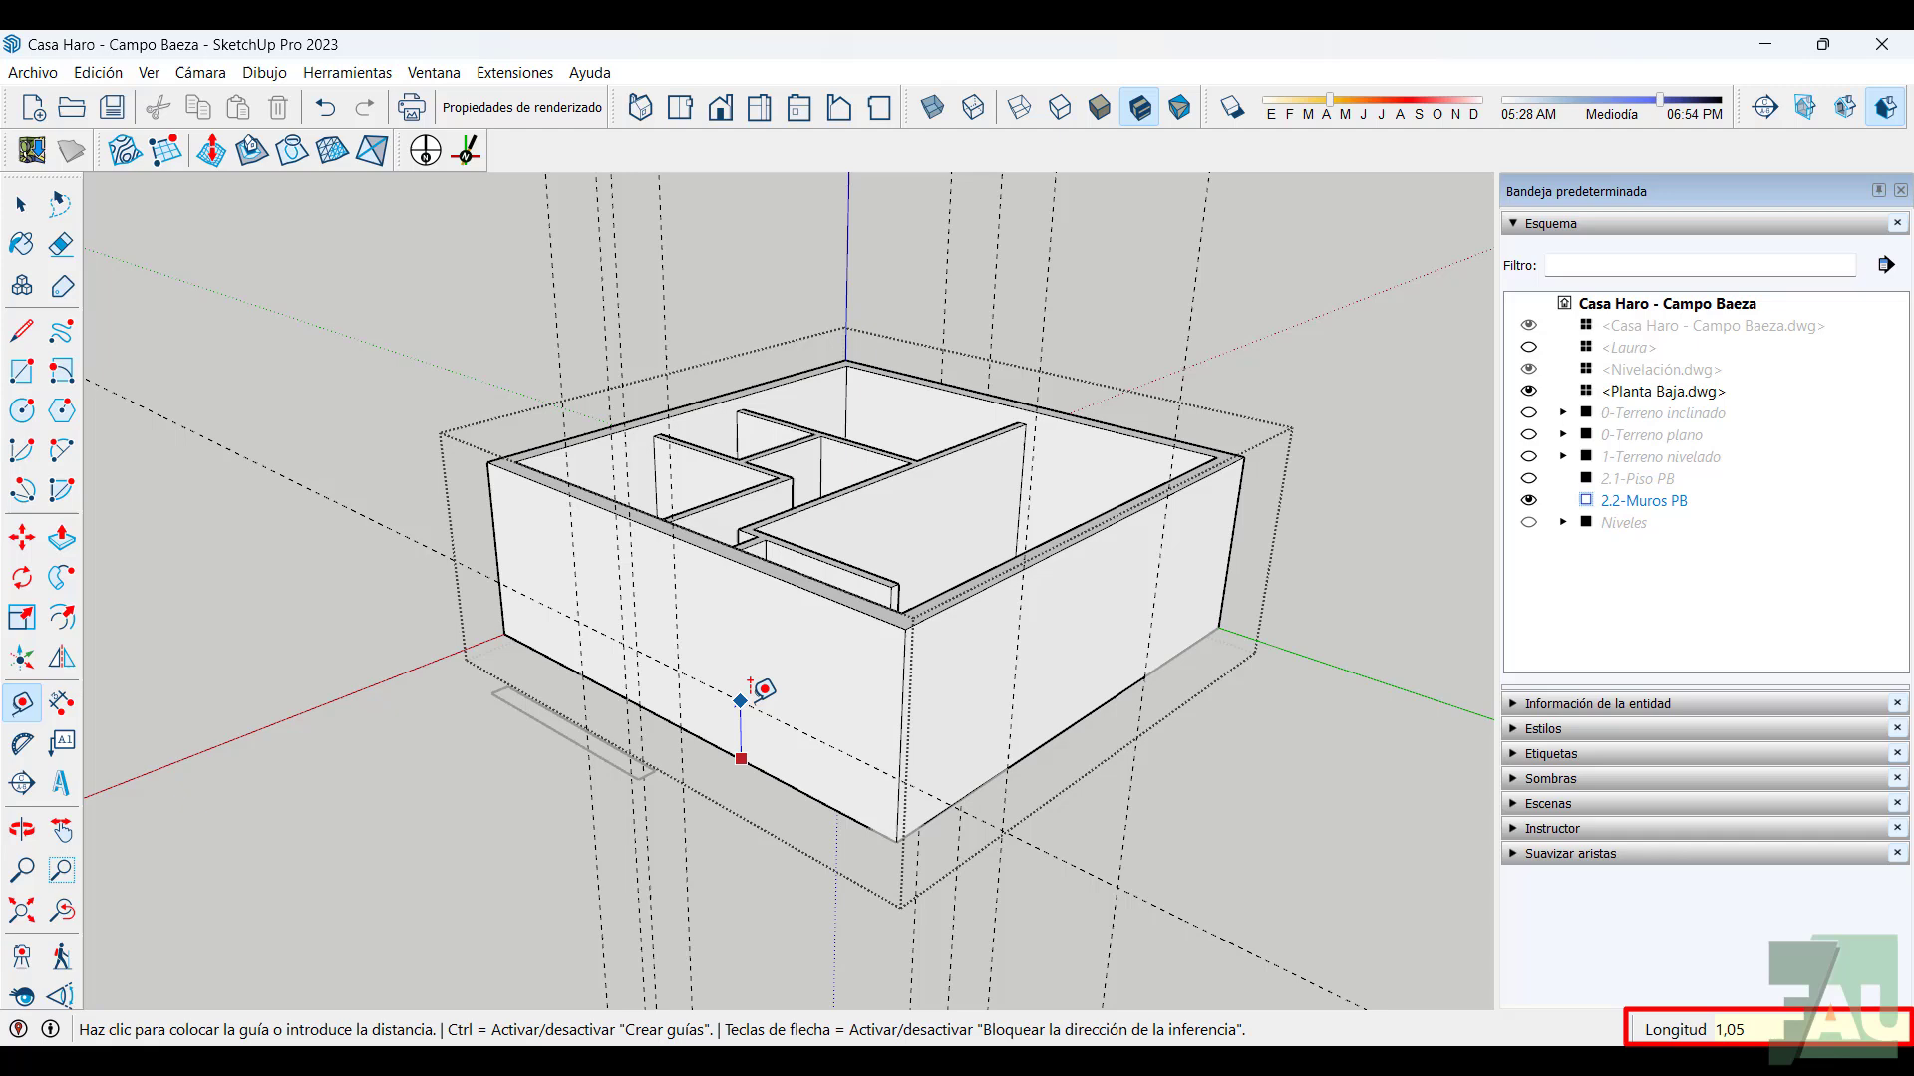
key("Return")
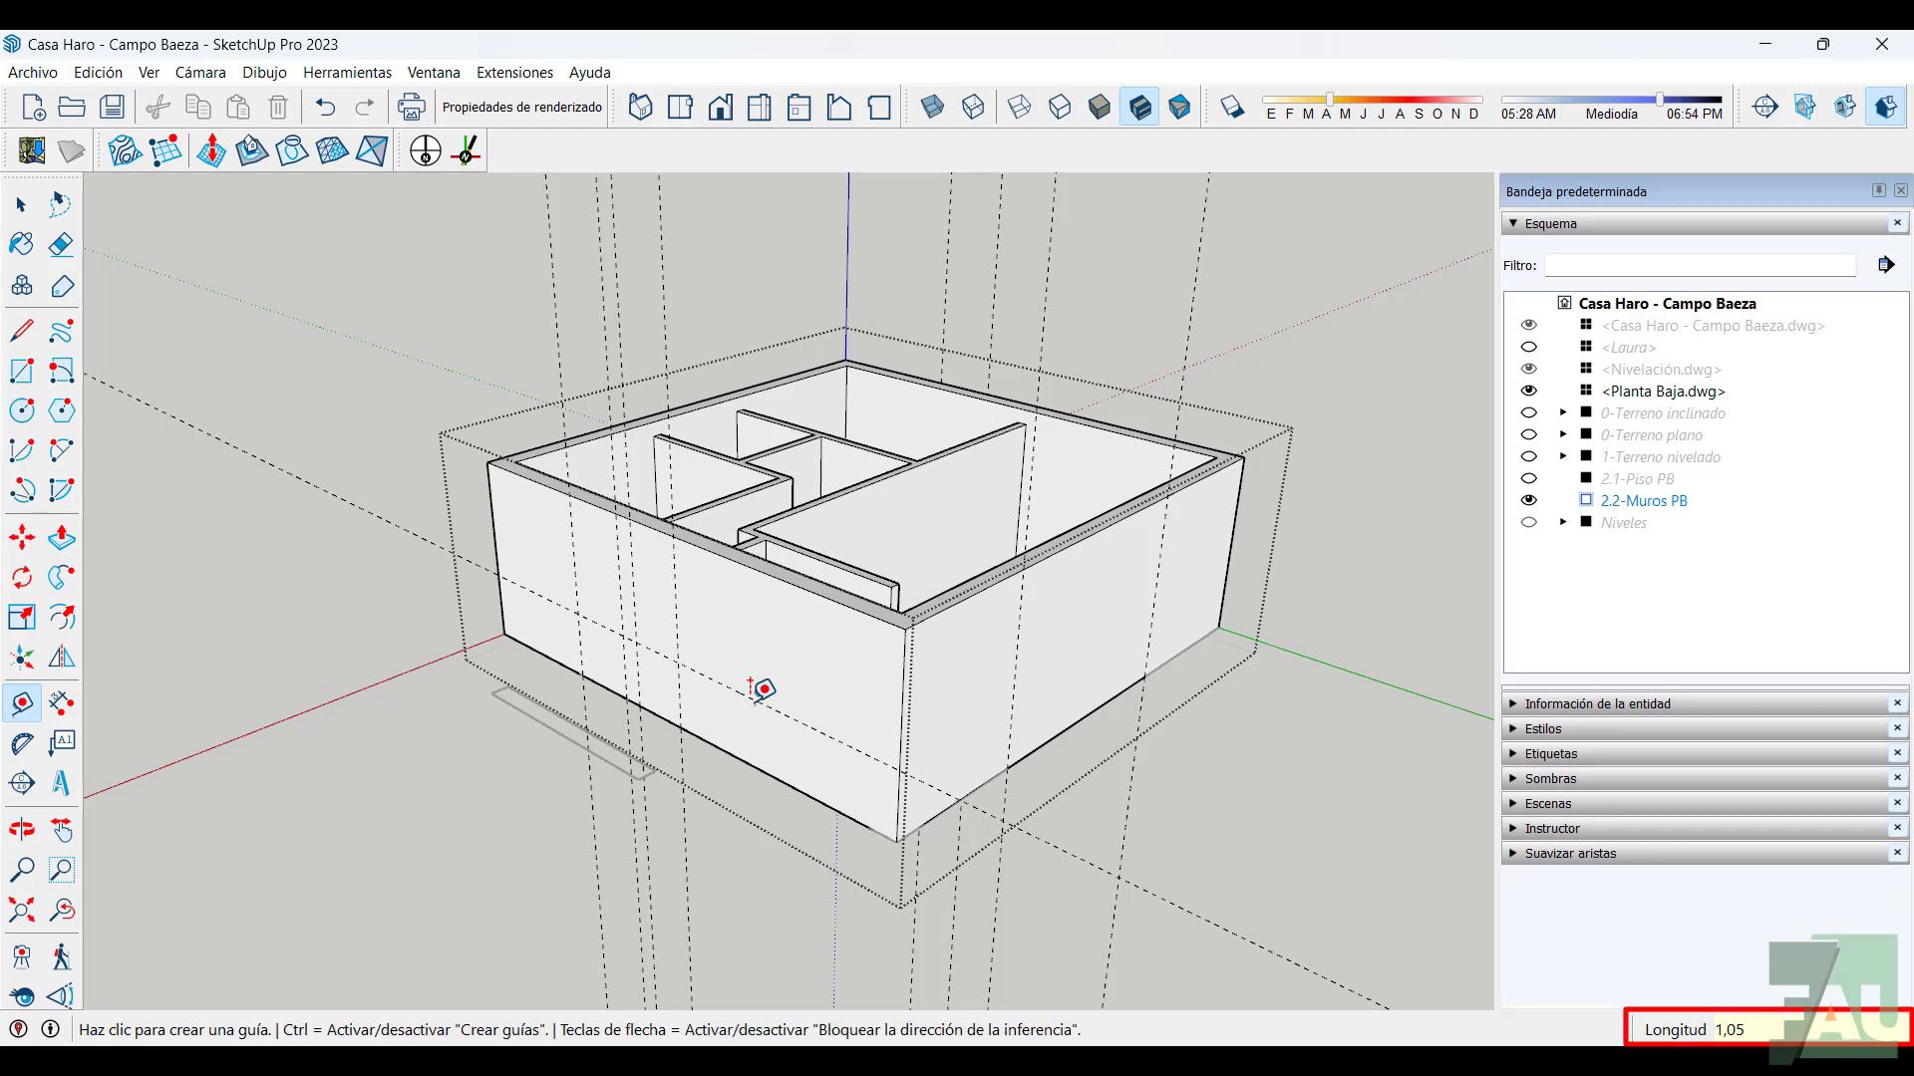
left_click(739, 756)
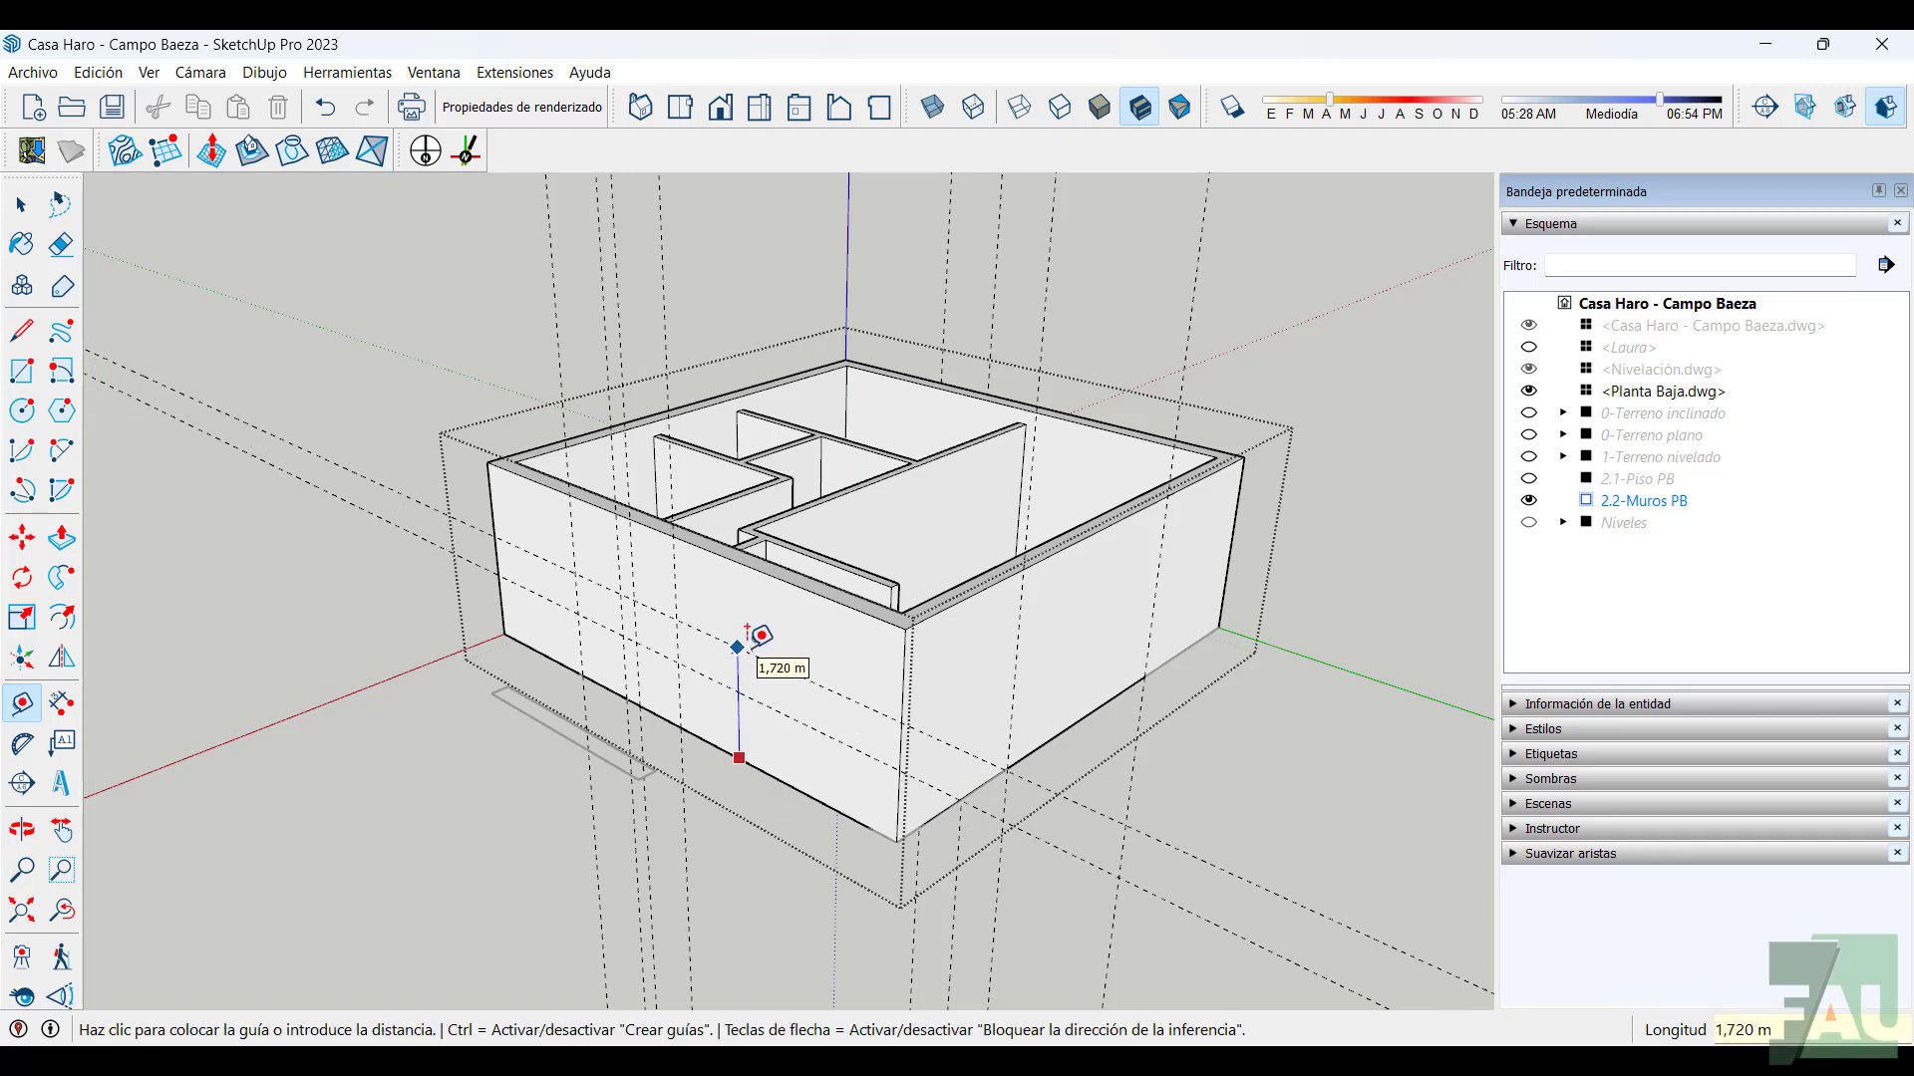
type("2,1")
key("Return")
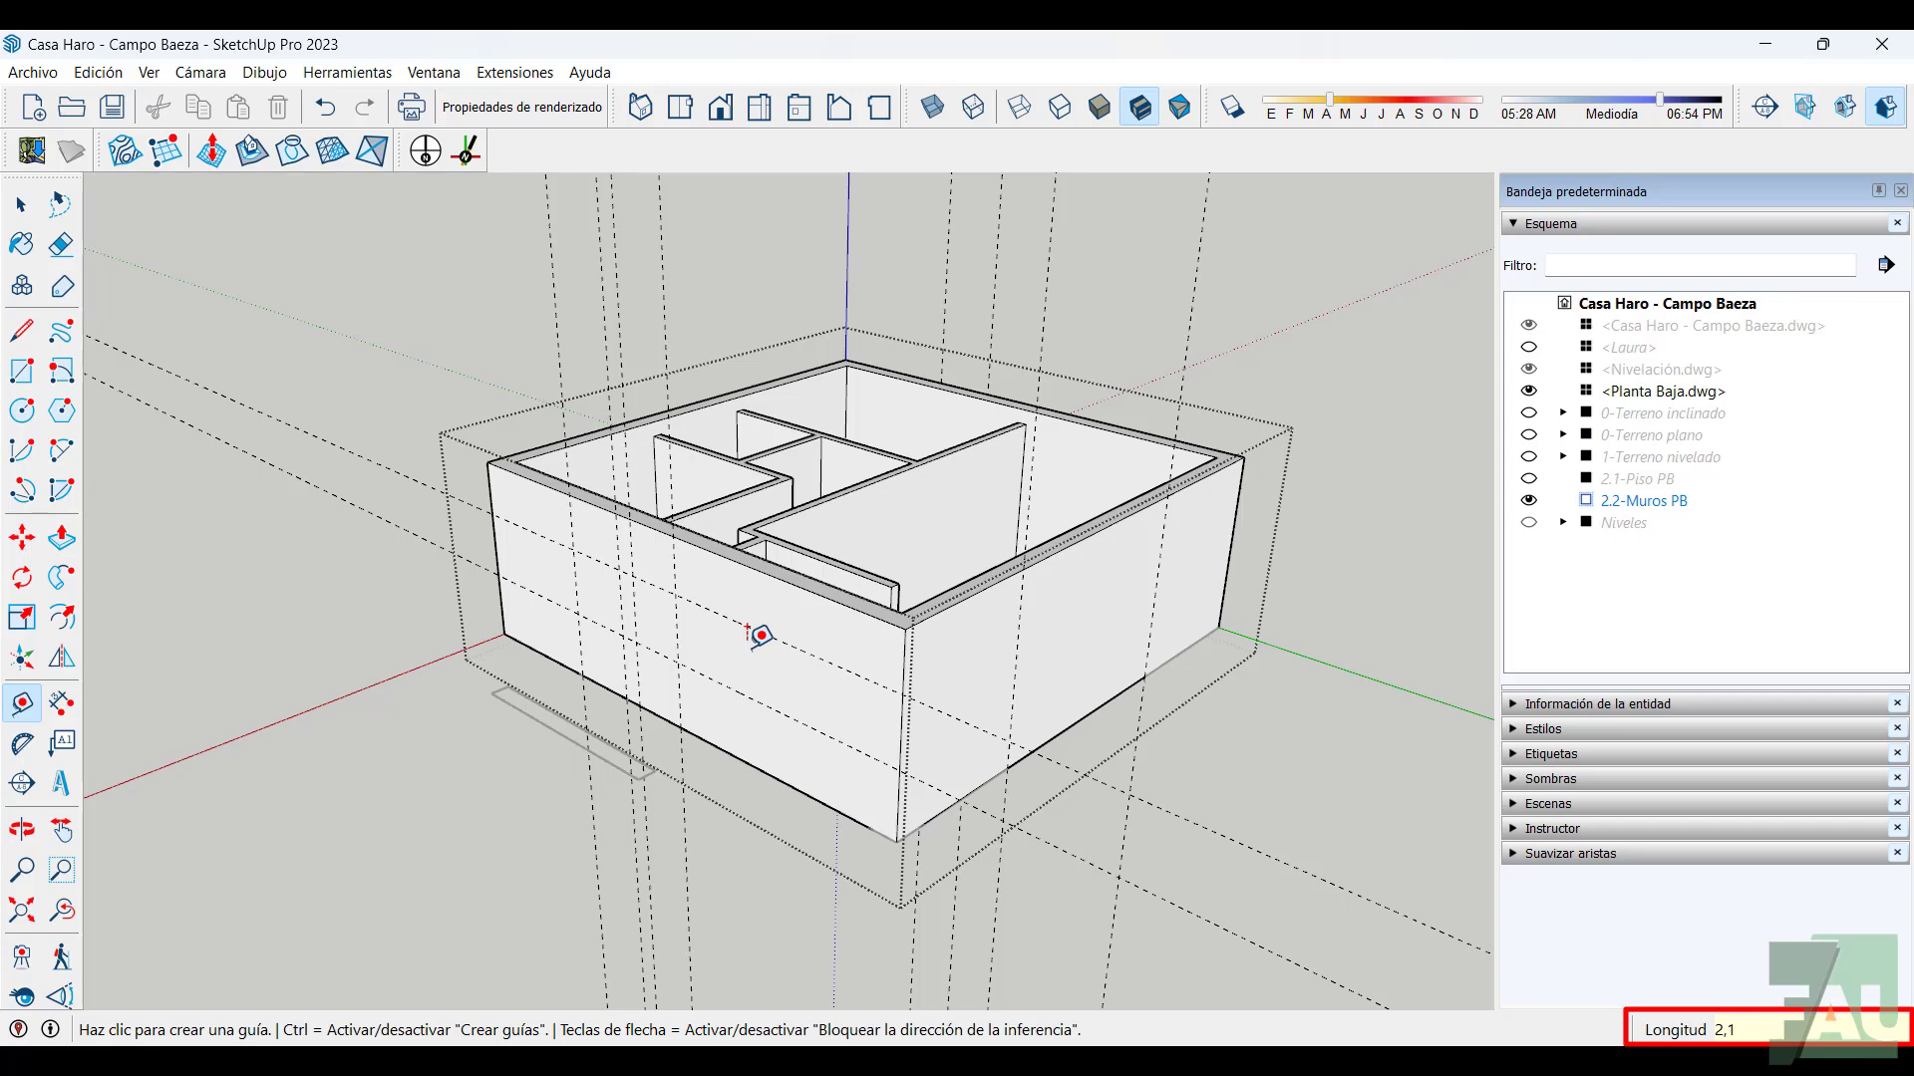
Draw the door rectangle, 2,1 m high by 0,9 m wide, between the second pair of vertical guides on the stair-side facade
scroll(684, 607, "up", 4)
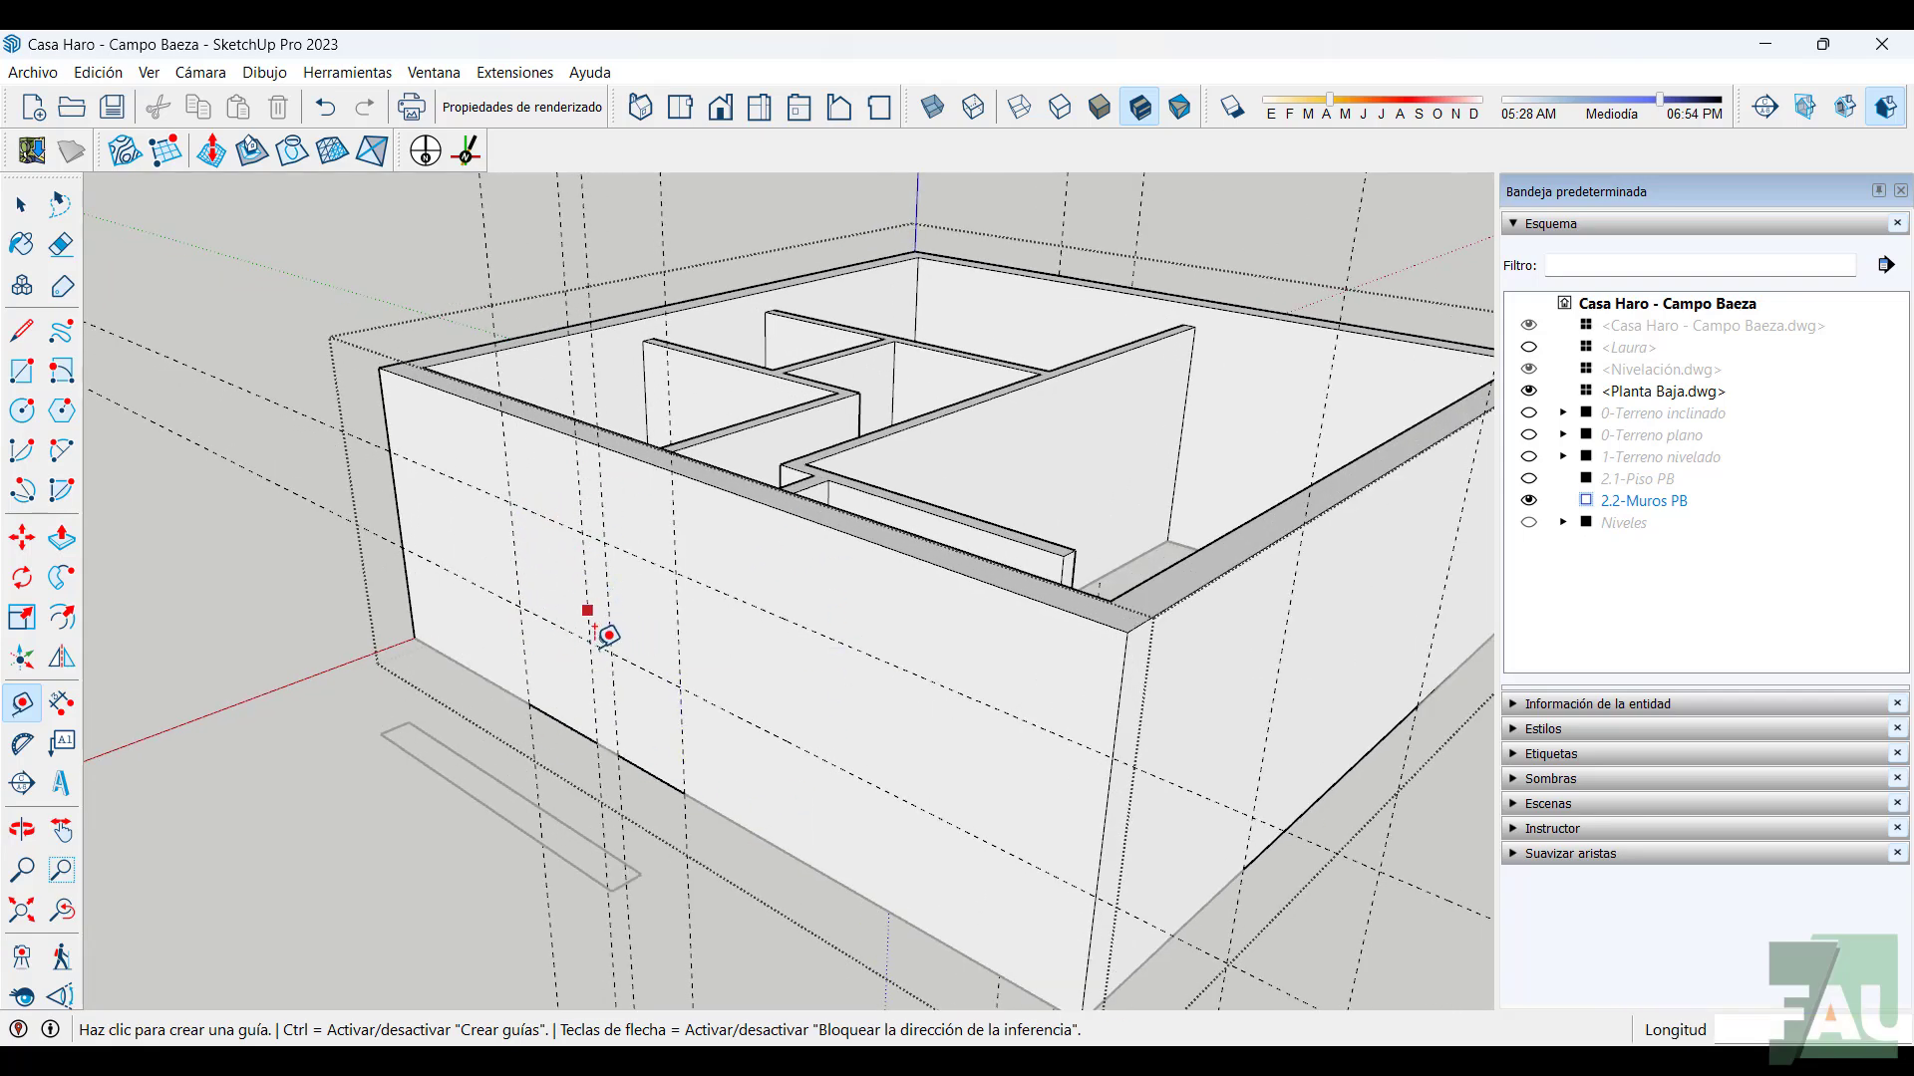
left_click(529, 697)
scroll(543, 678, "up", 1)
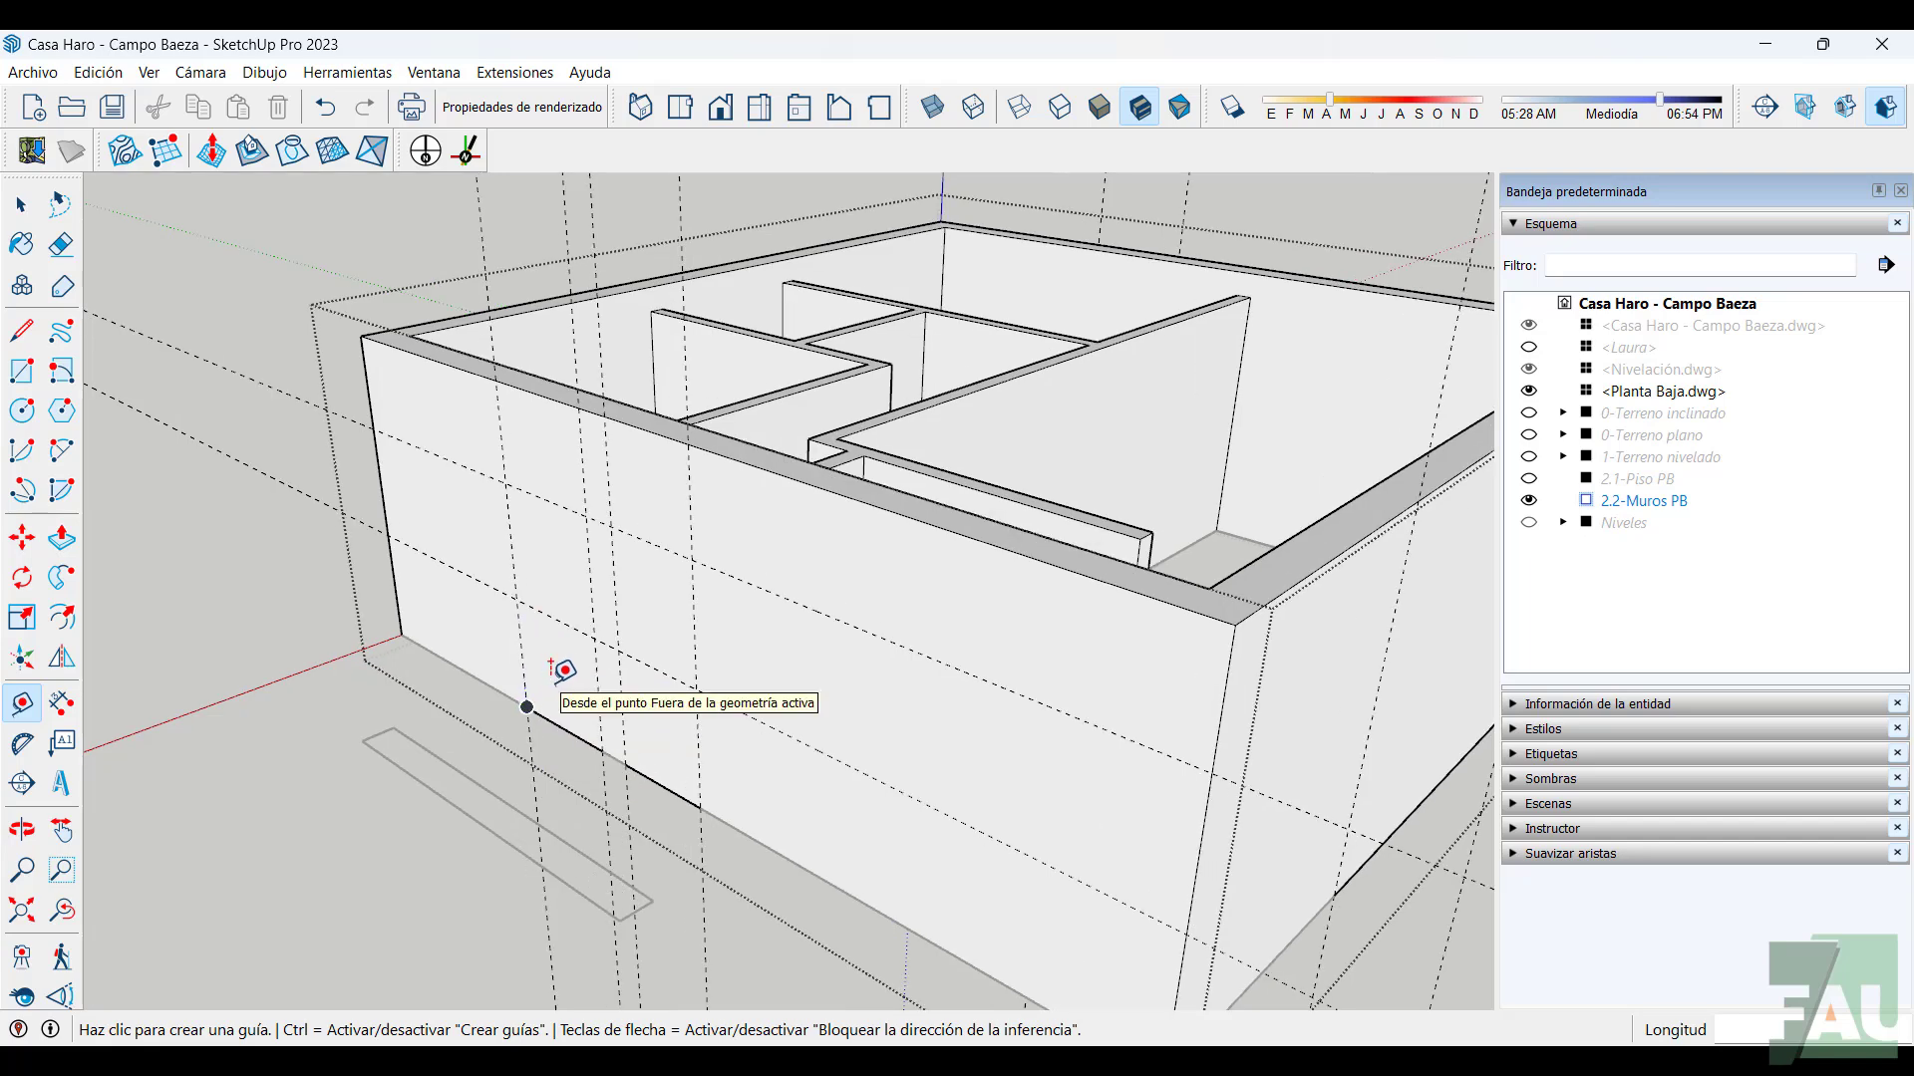
left_click(22, 372)
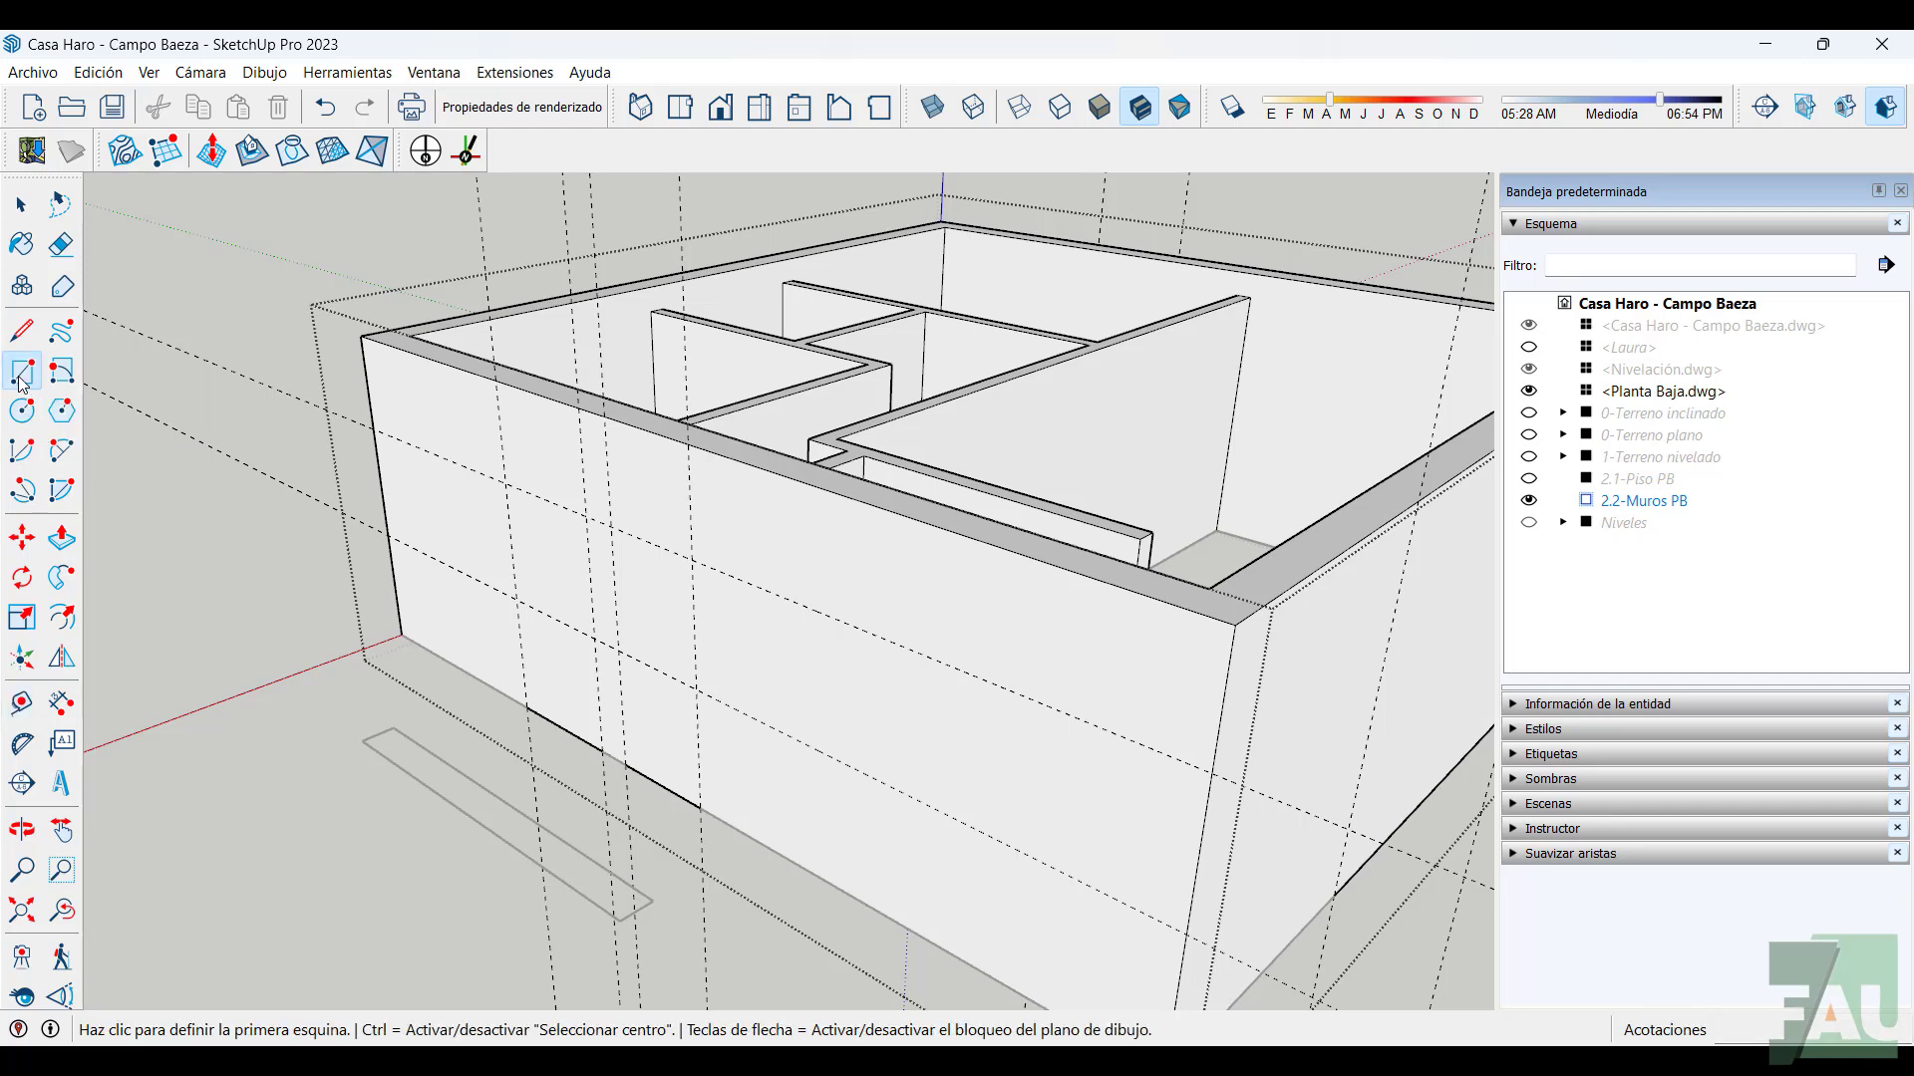
left_click(625, 763)
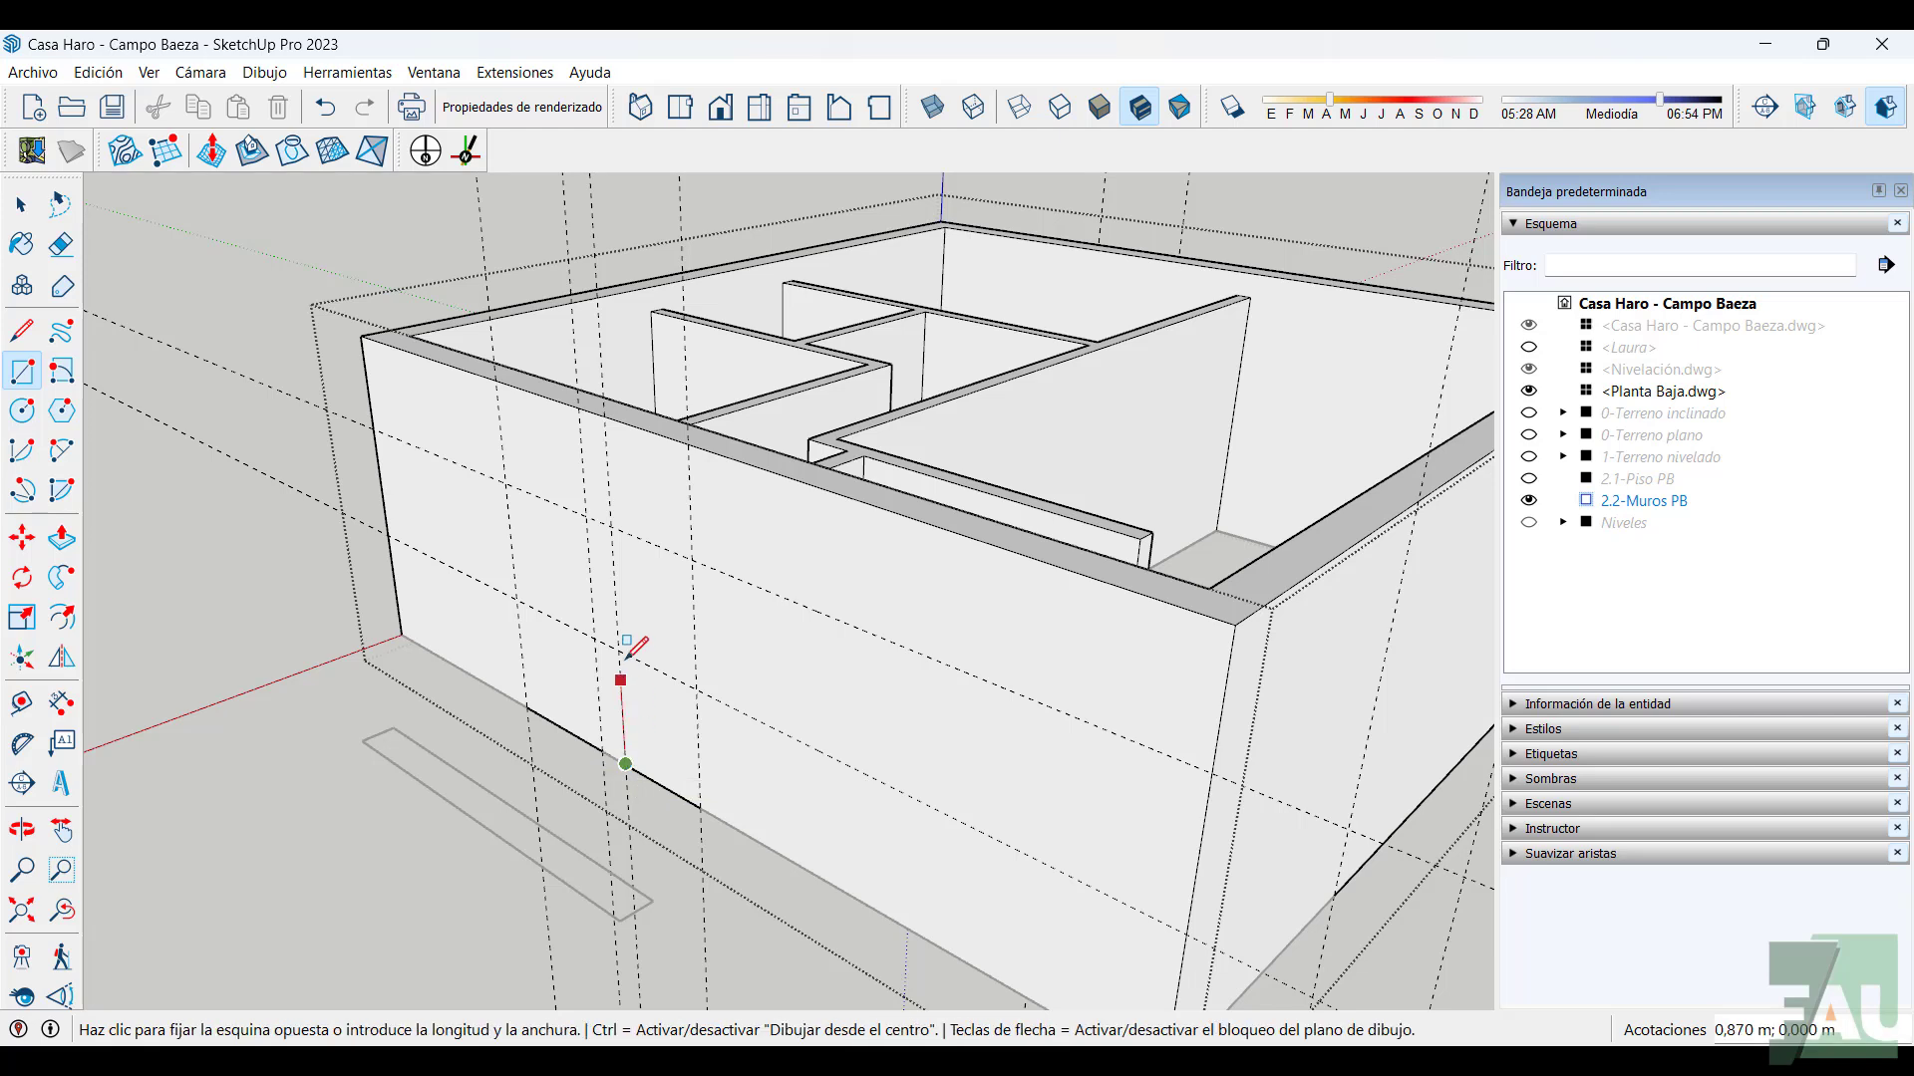
left_click(693, 557)
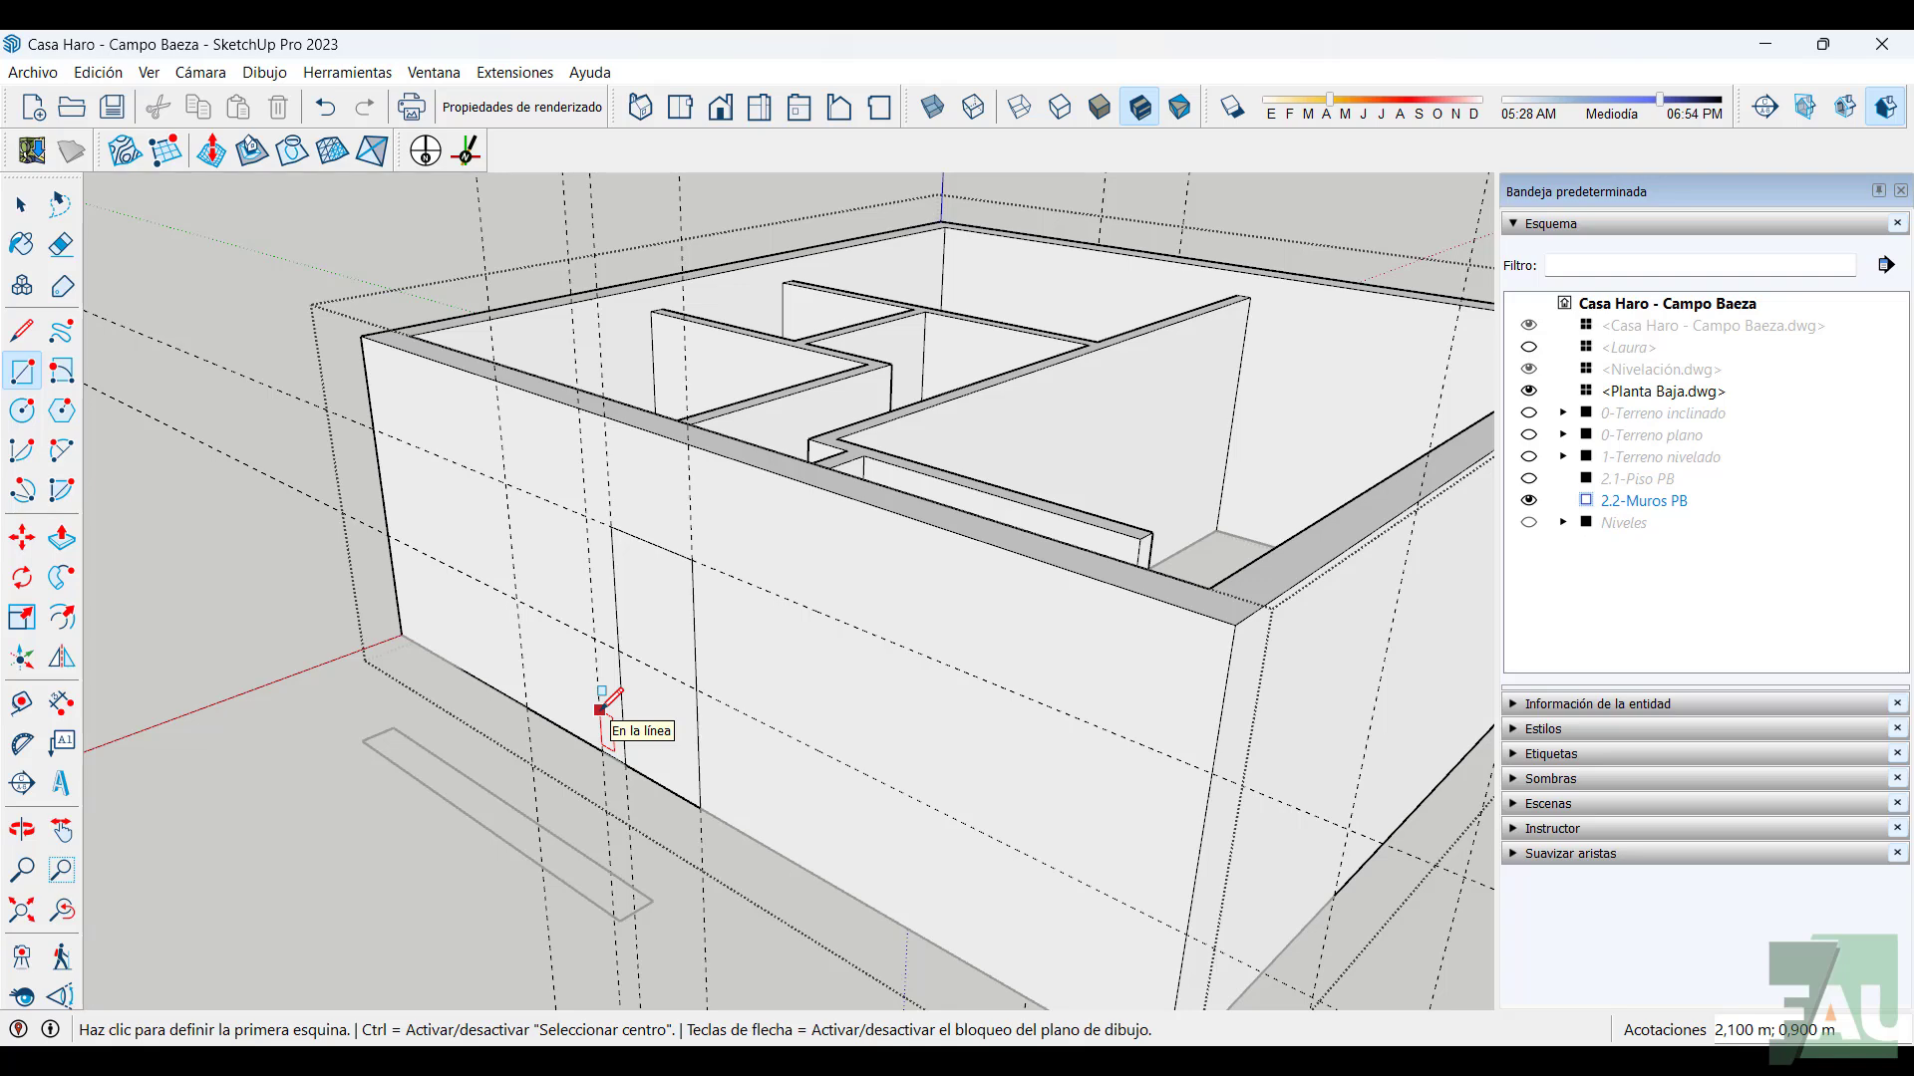
Push the door face 0,3 m through the stair-side wall with Push/Pull to open the doorway
left_click(22, 205)
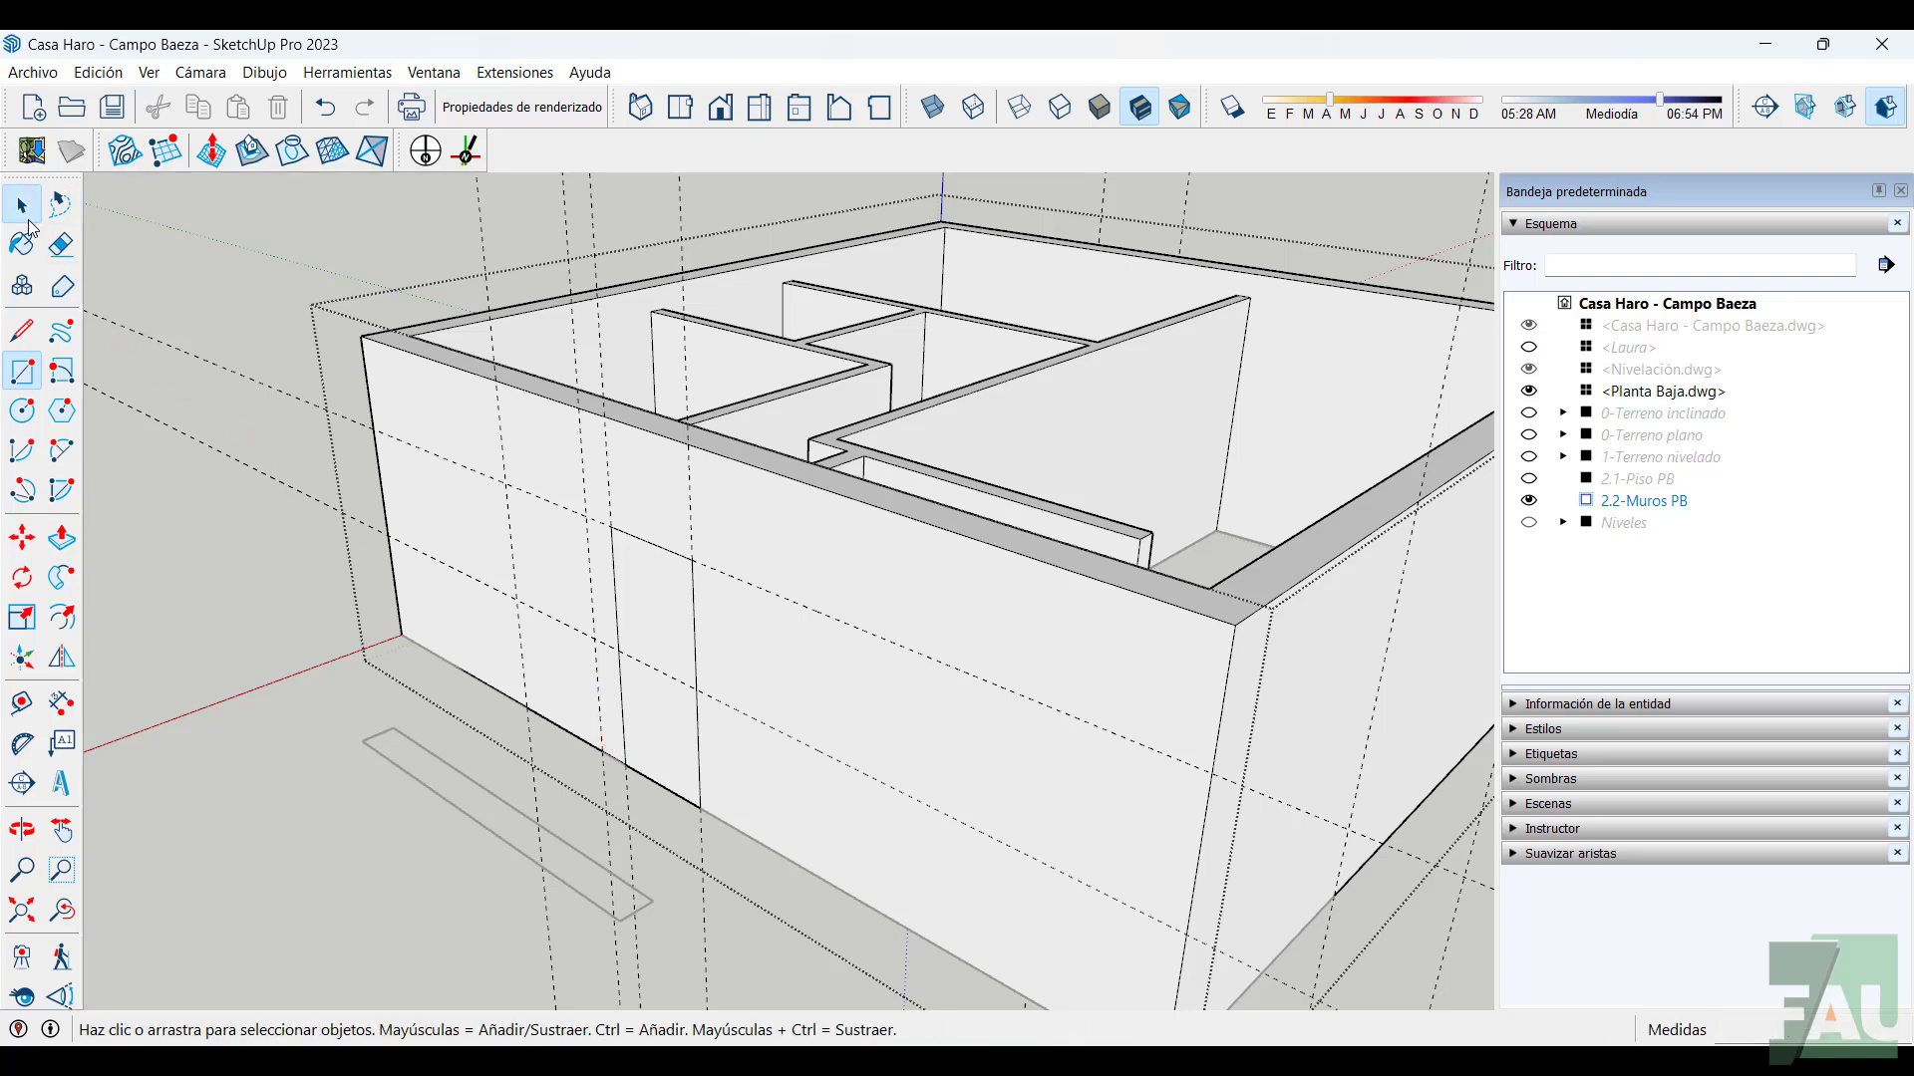
left_click(665, 642)
left_click(823, 664)
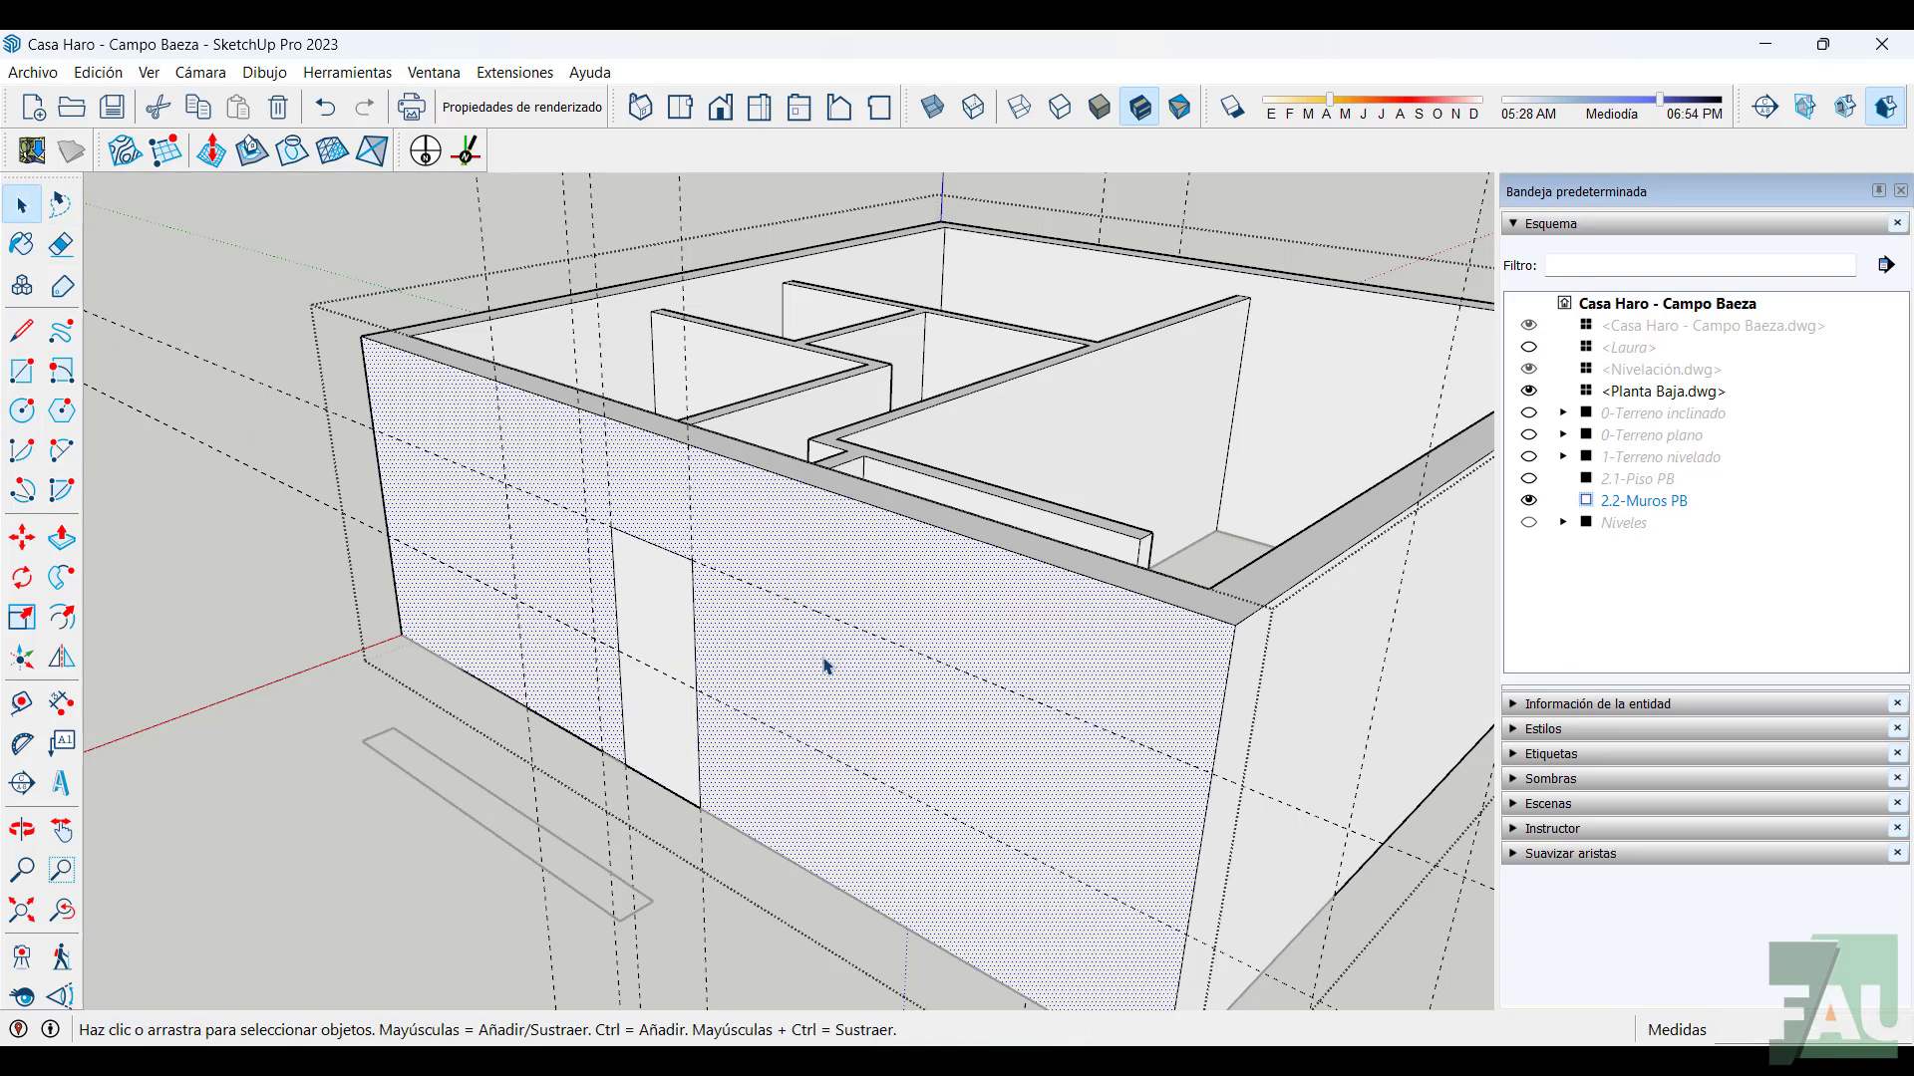
left_click(656, 663)
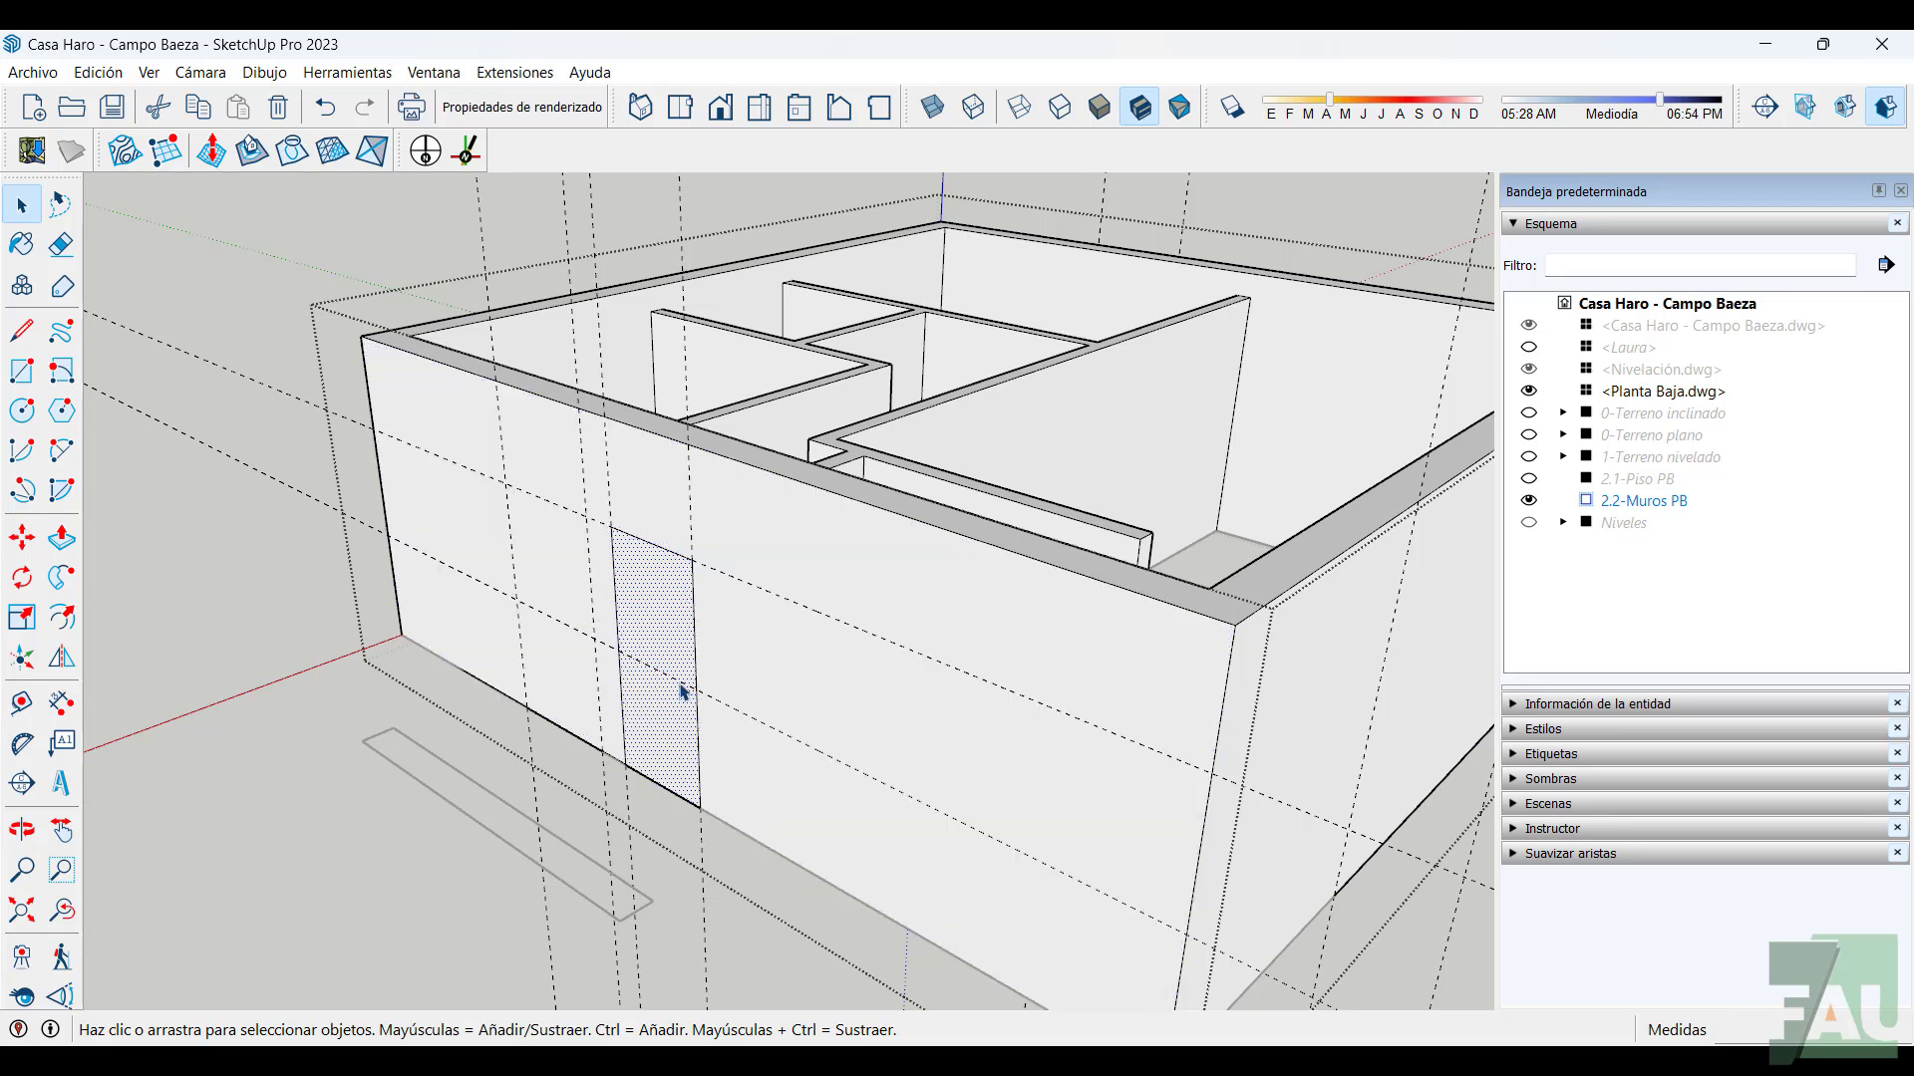
left_click(62, 539)
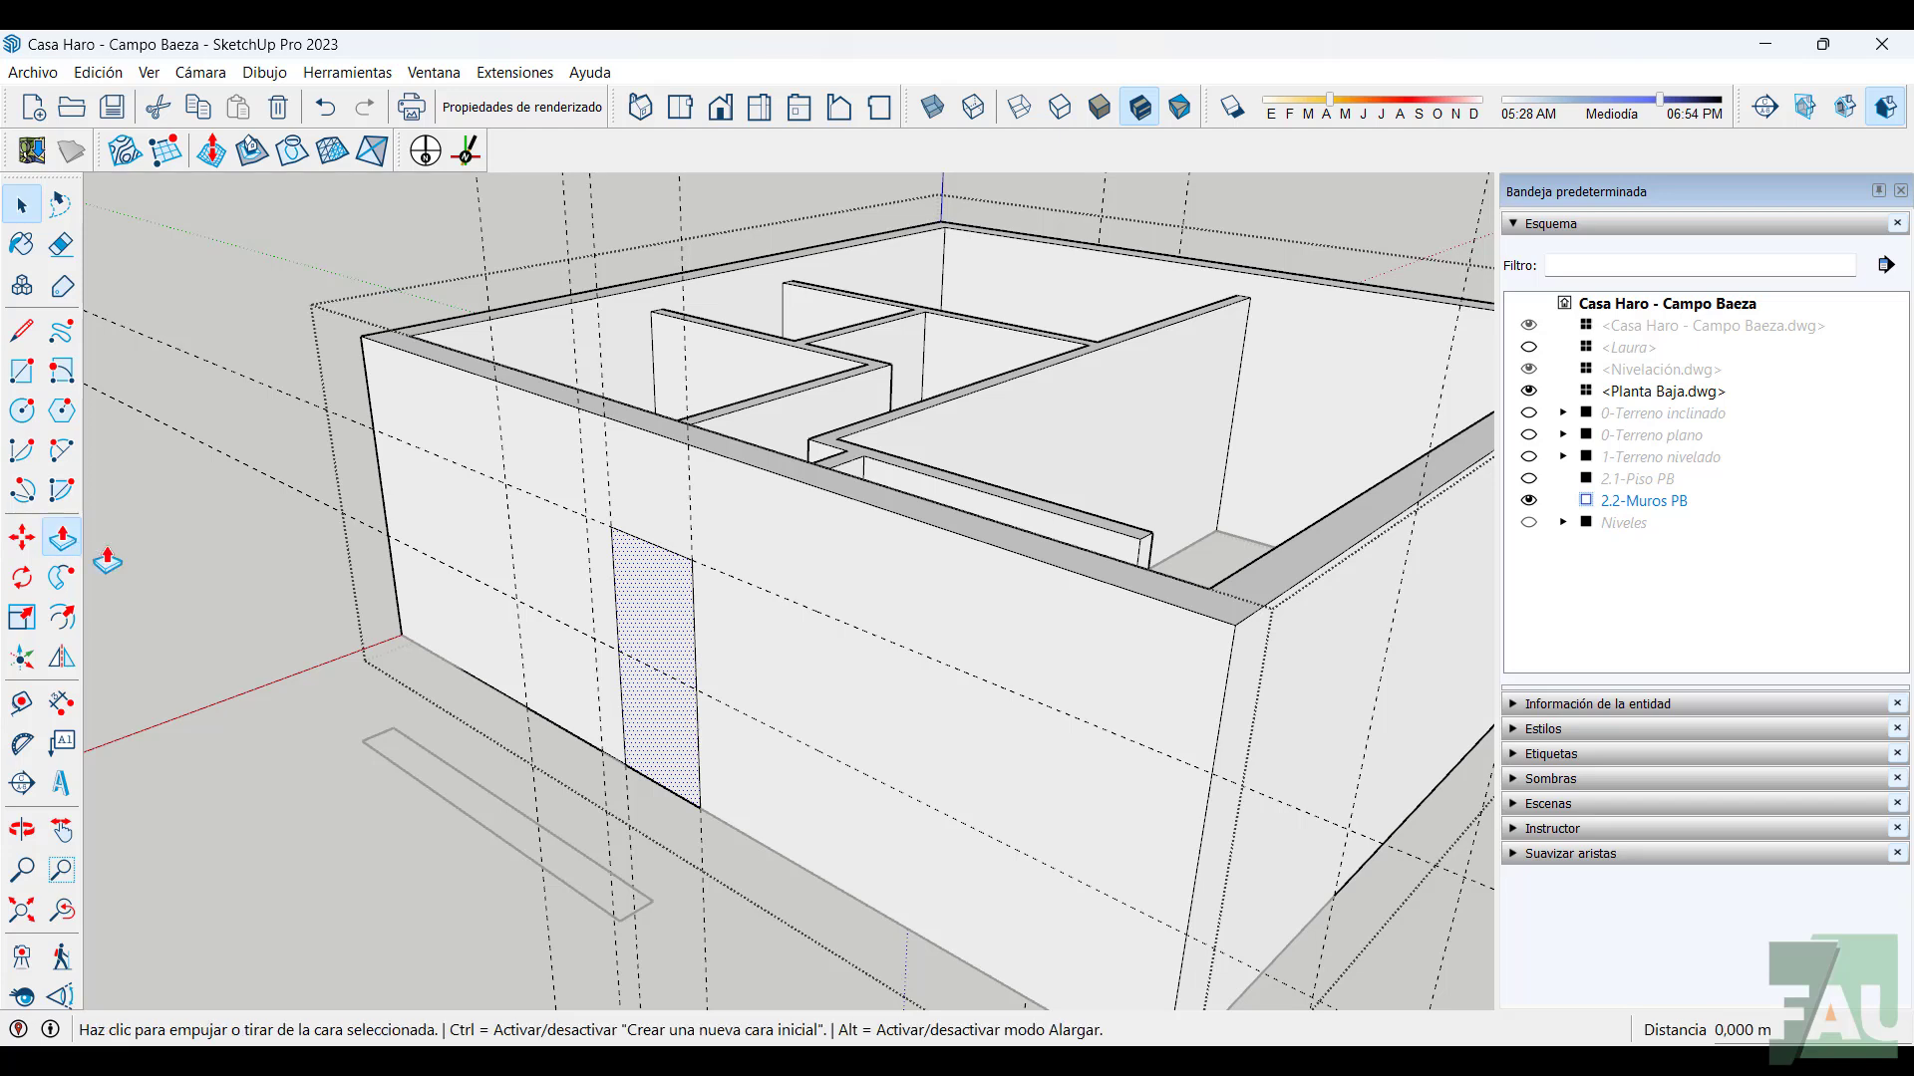
left_click(656, 620)
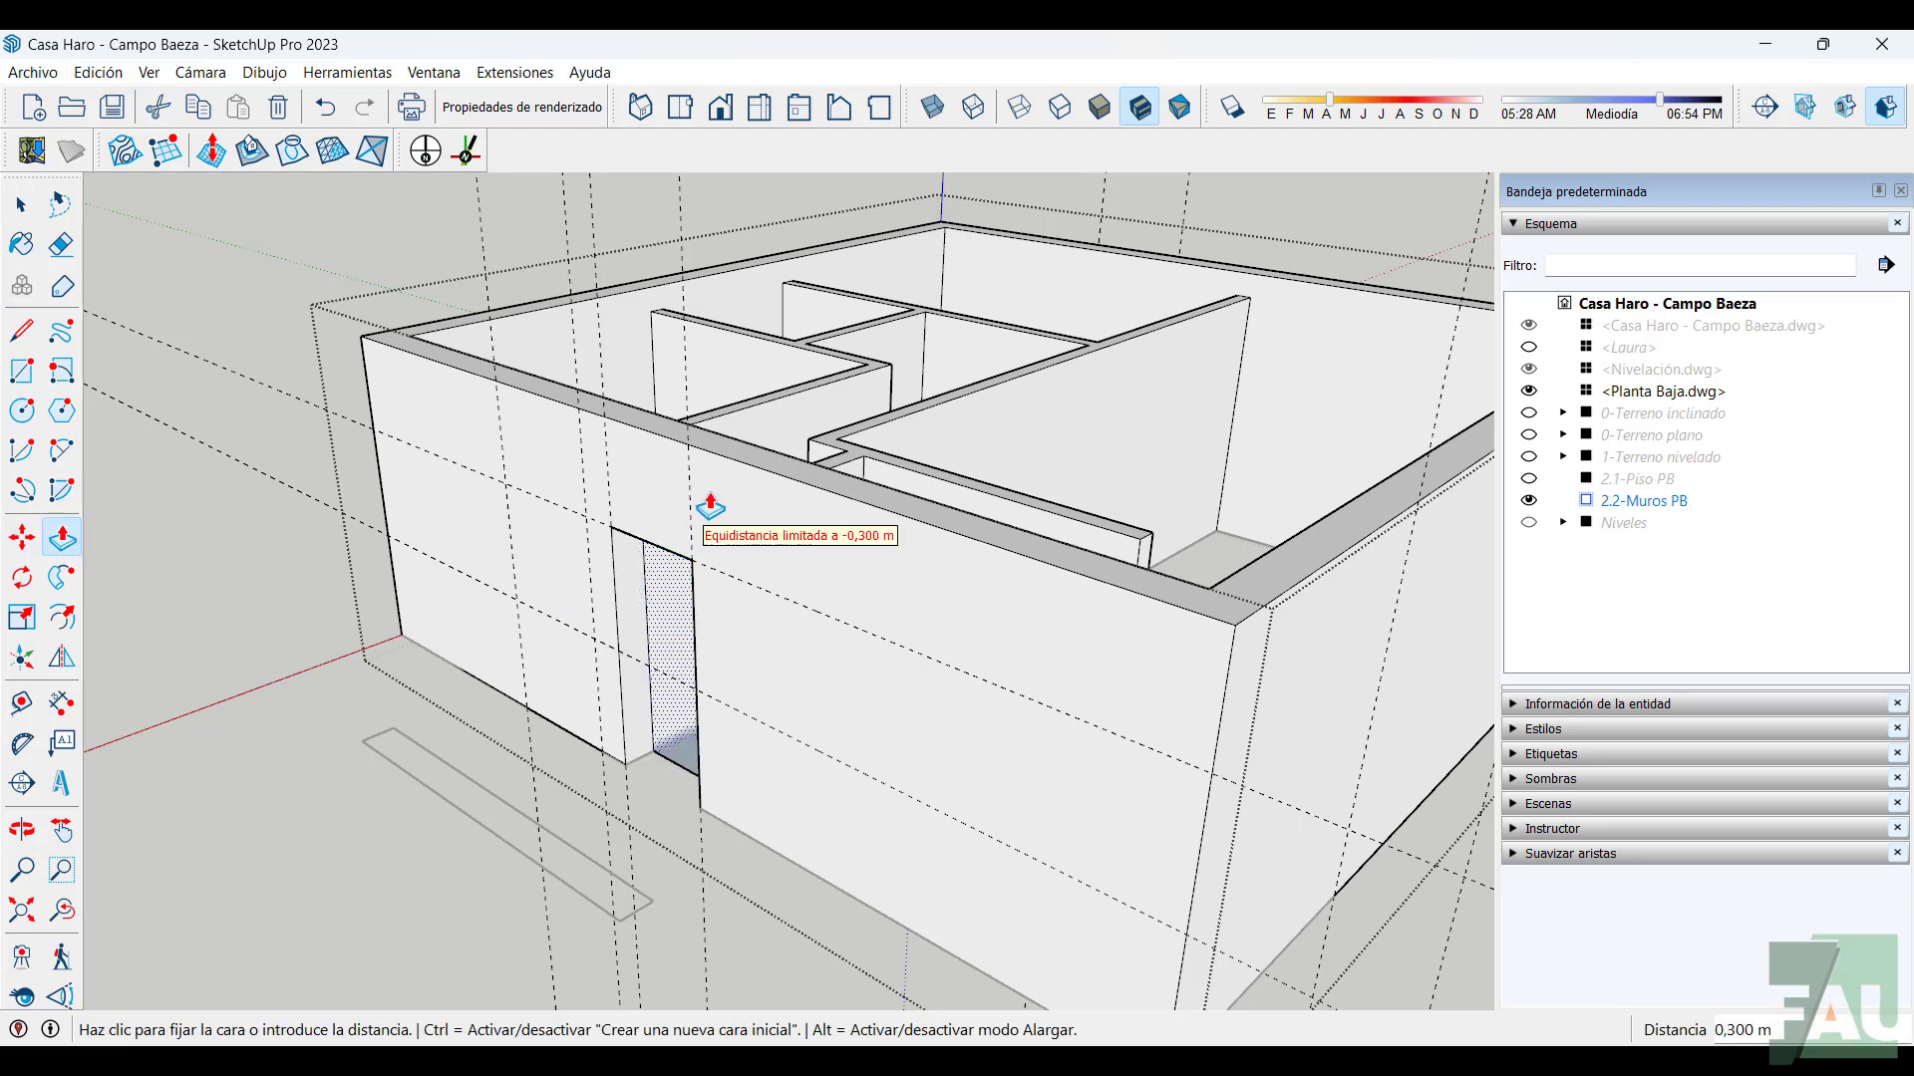
left_click(751, 456)
Draw a 1,05 m square window between the guides beside the doorway and push it 0,3 m through the wall
middle_click_drag(704, 782, 734, 838)
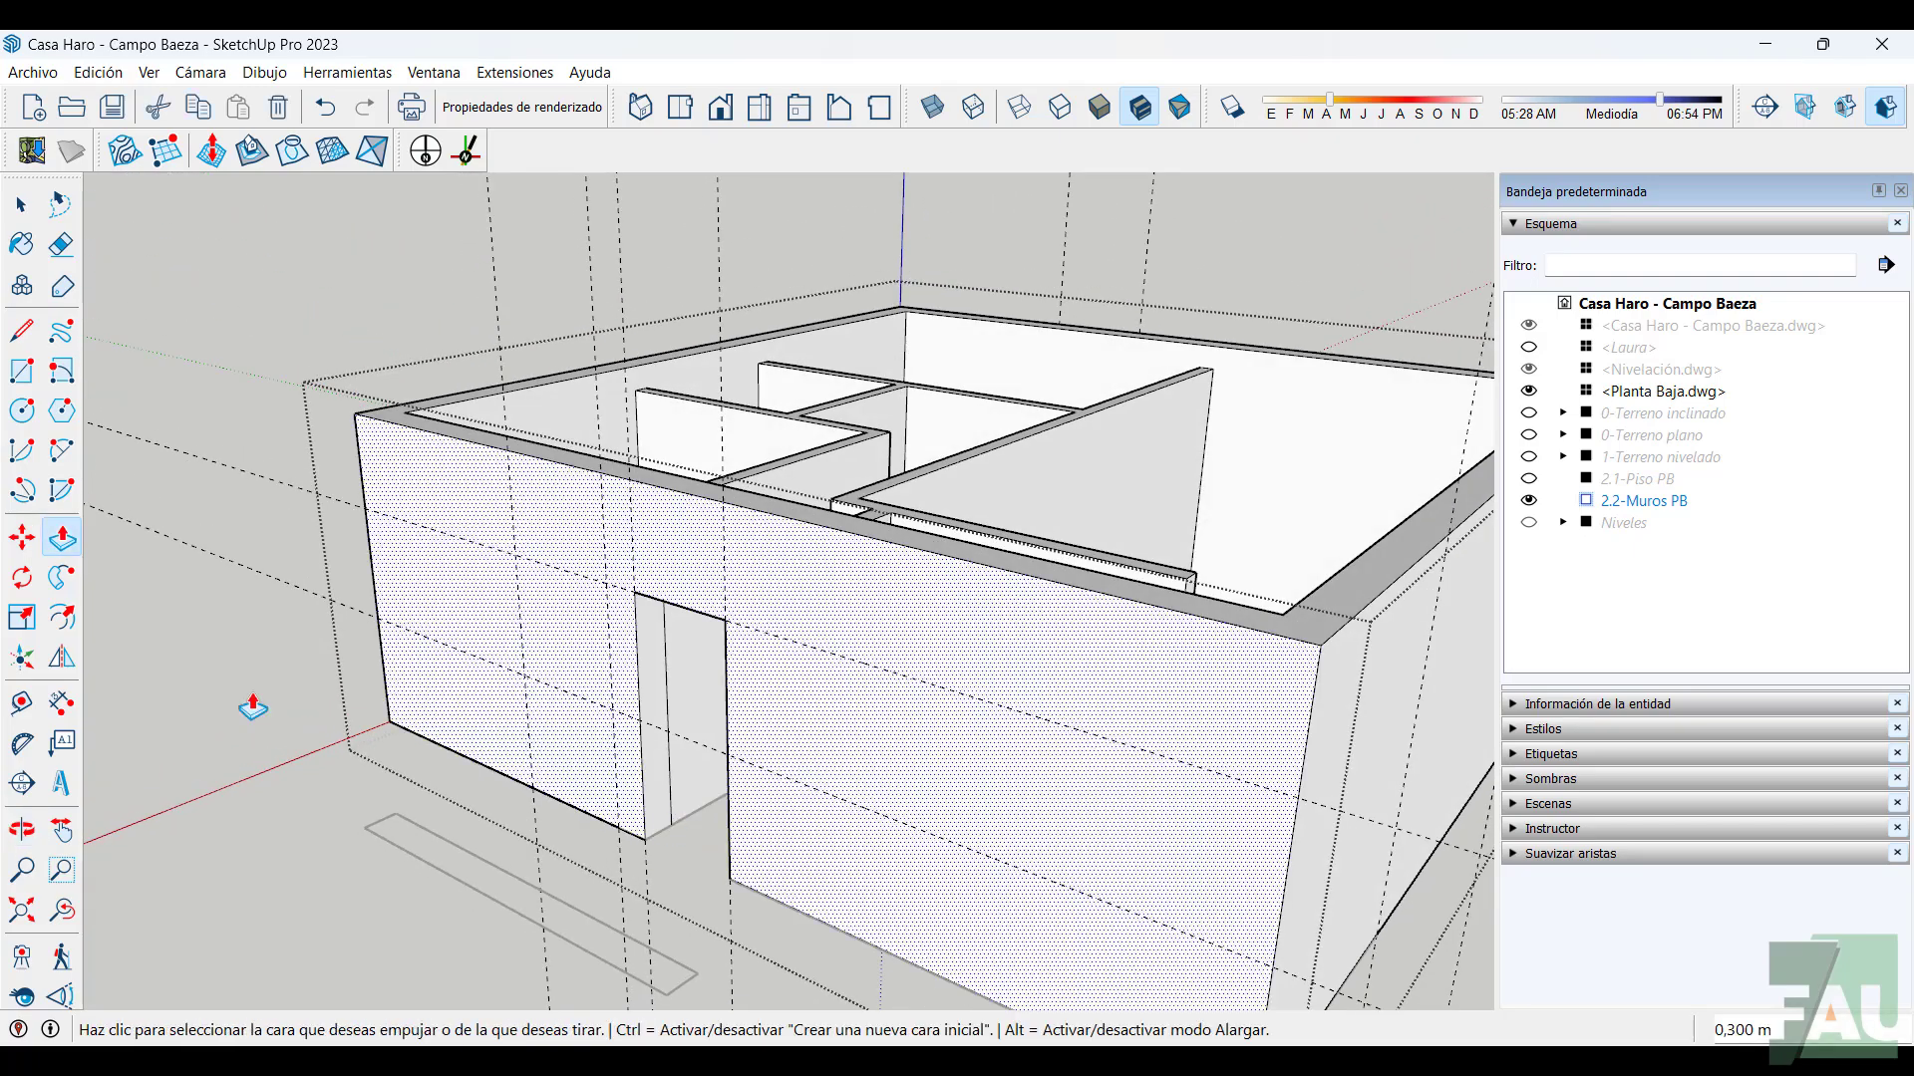
left_click(22, 371)
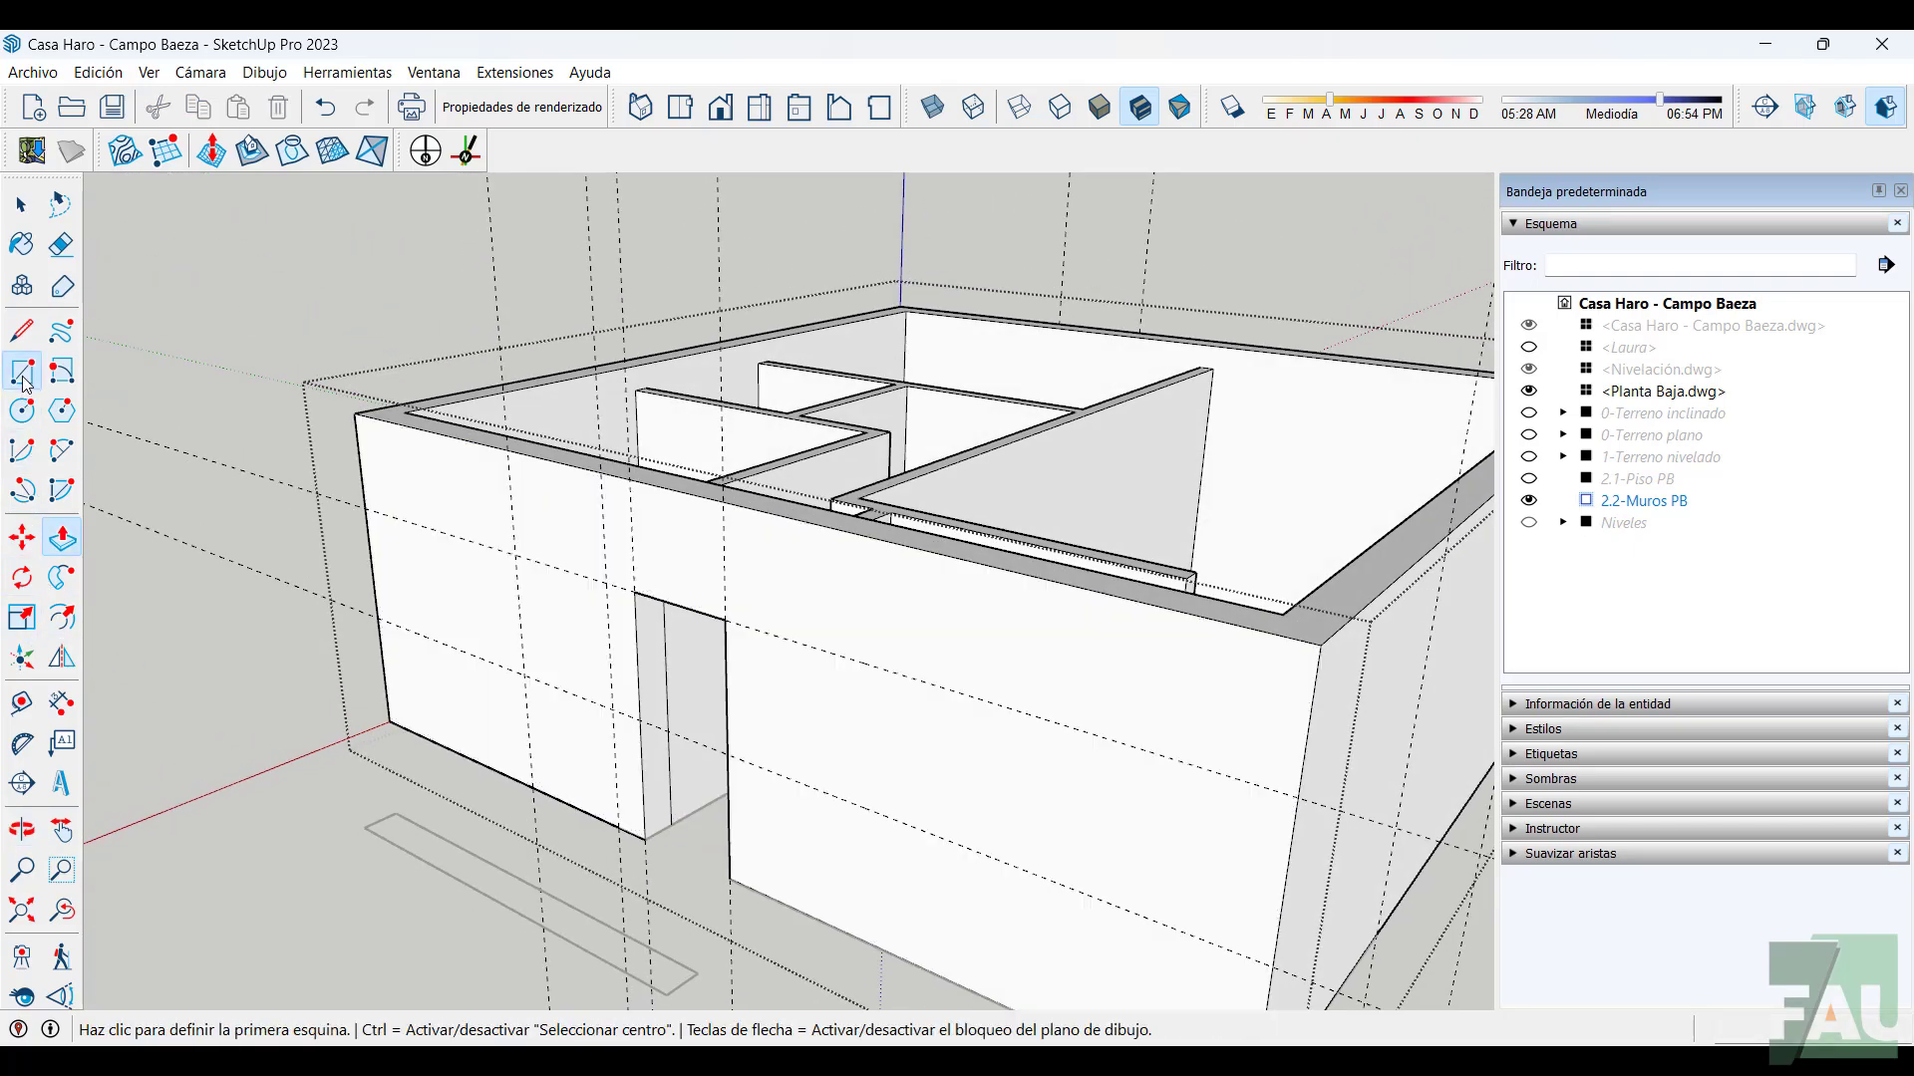
left_click(525, 675)
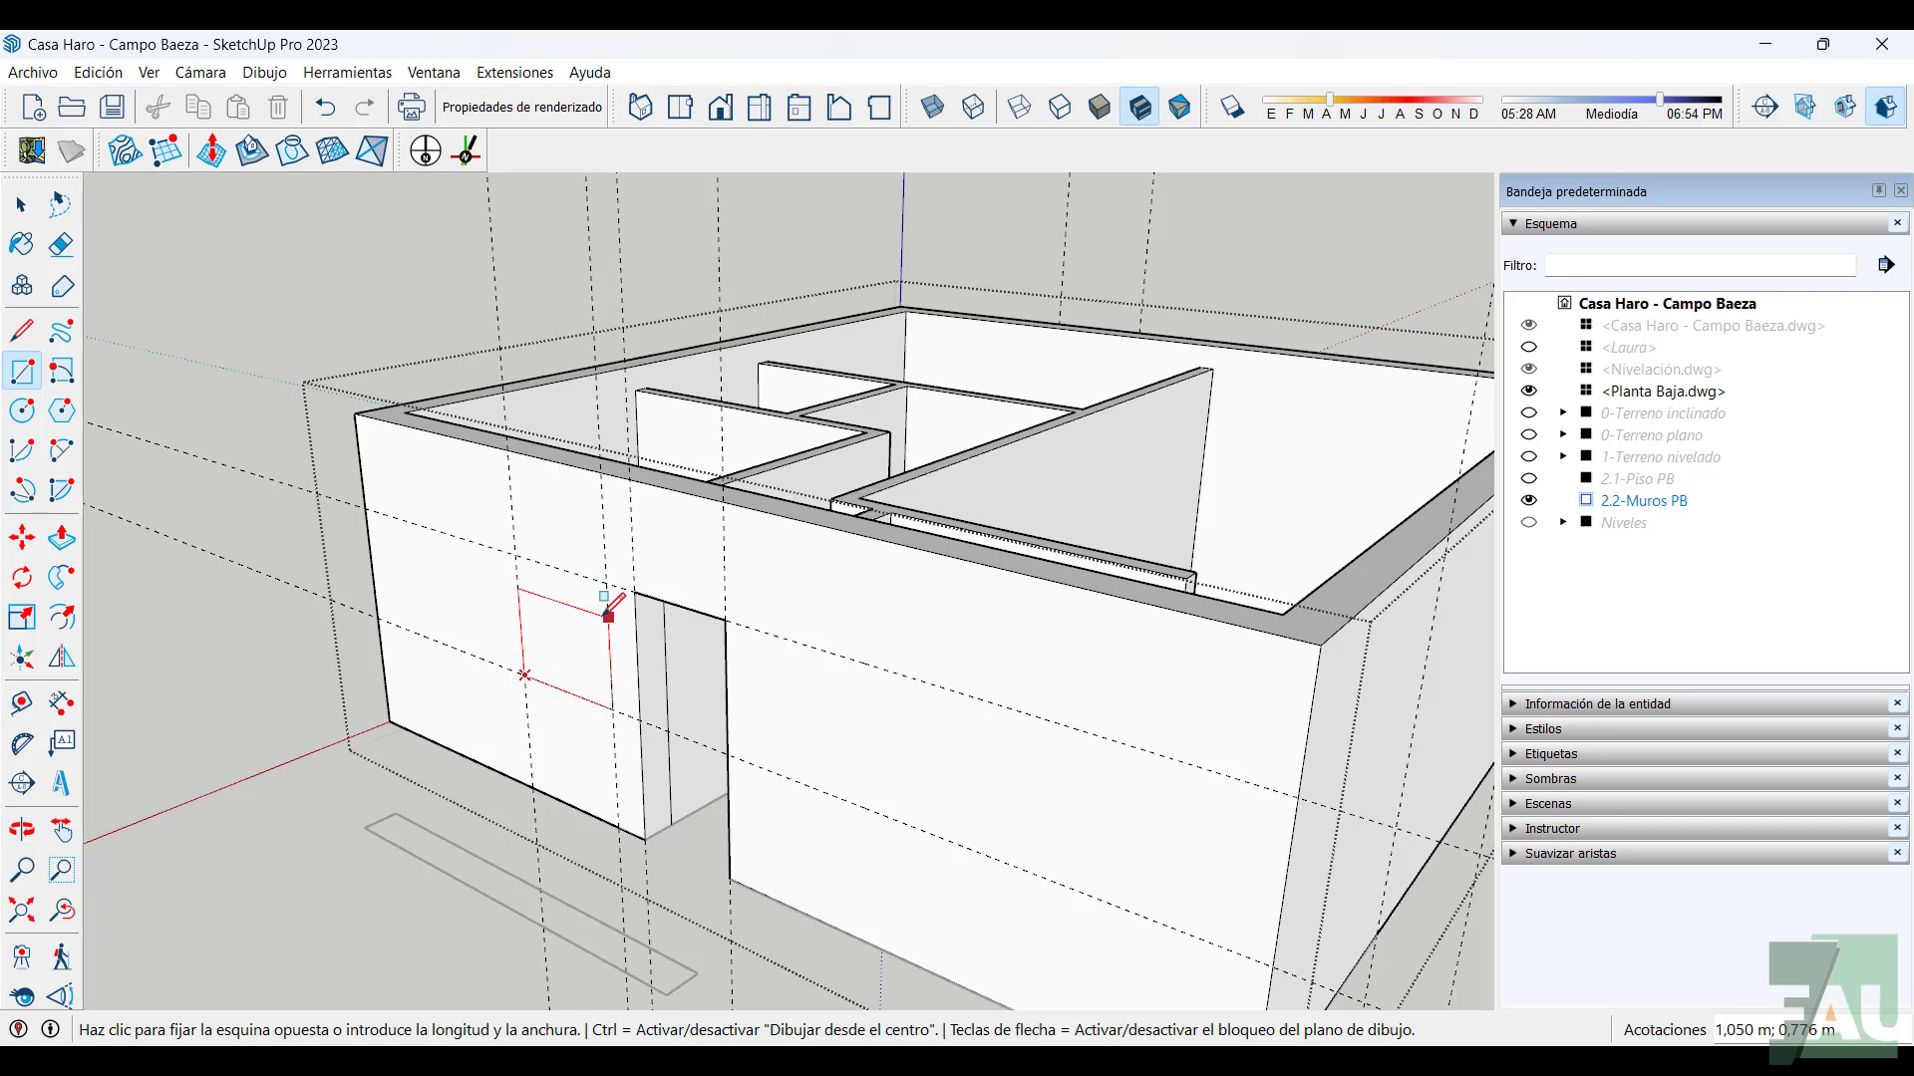
left_click(605, 580)
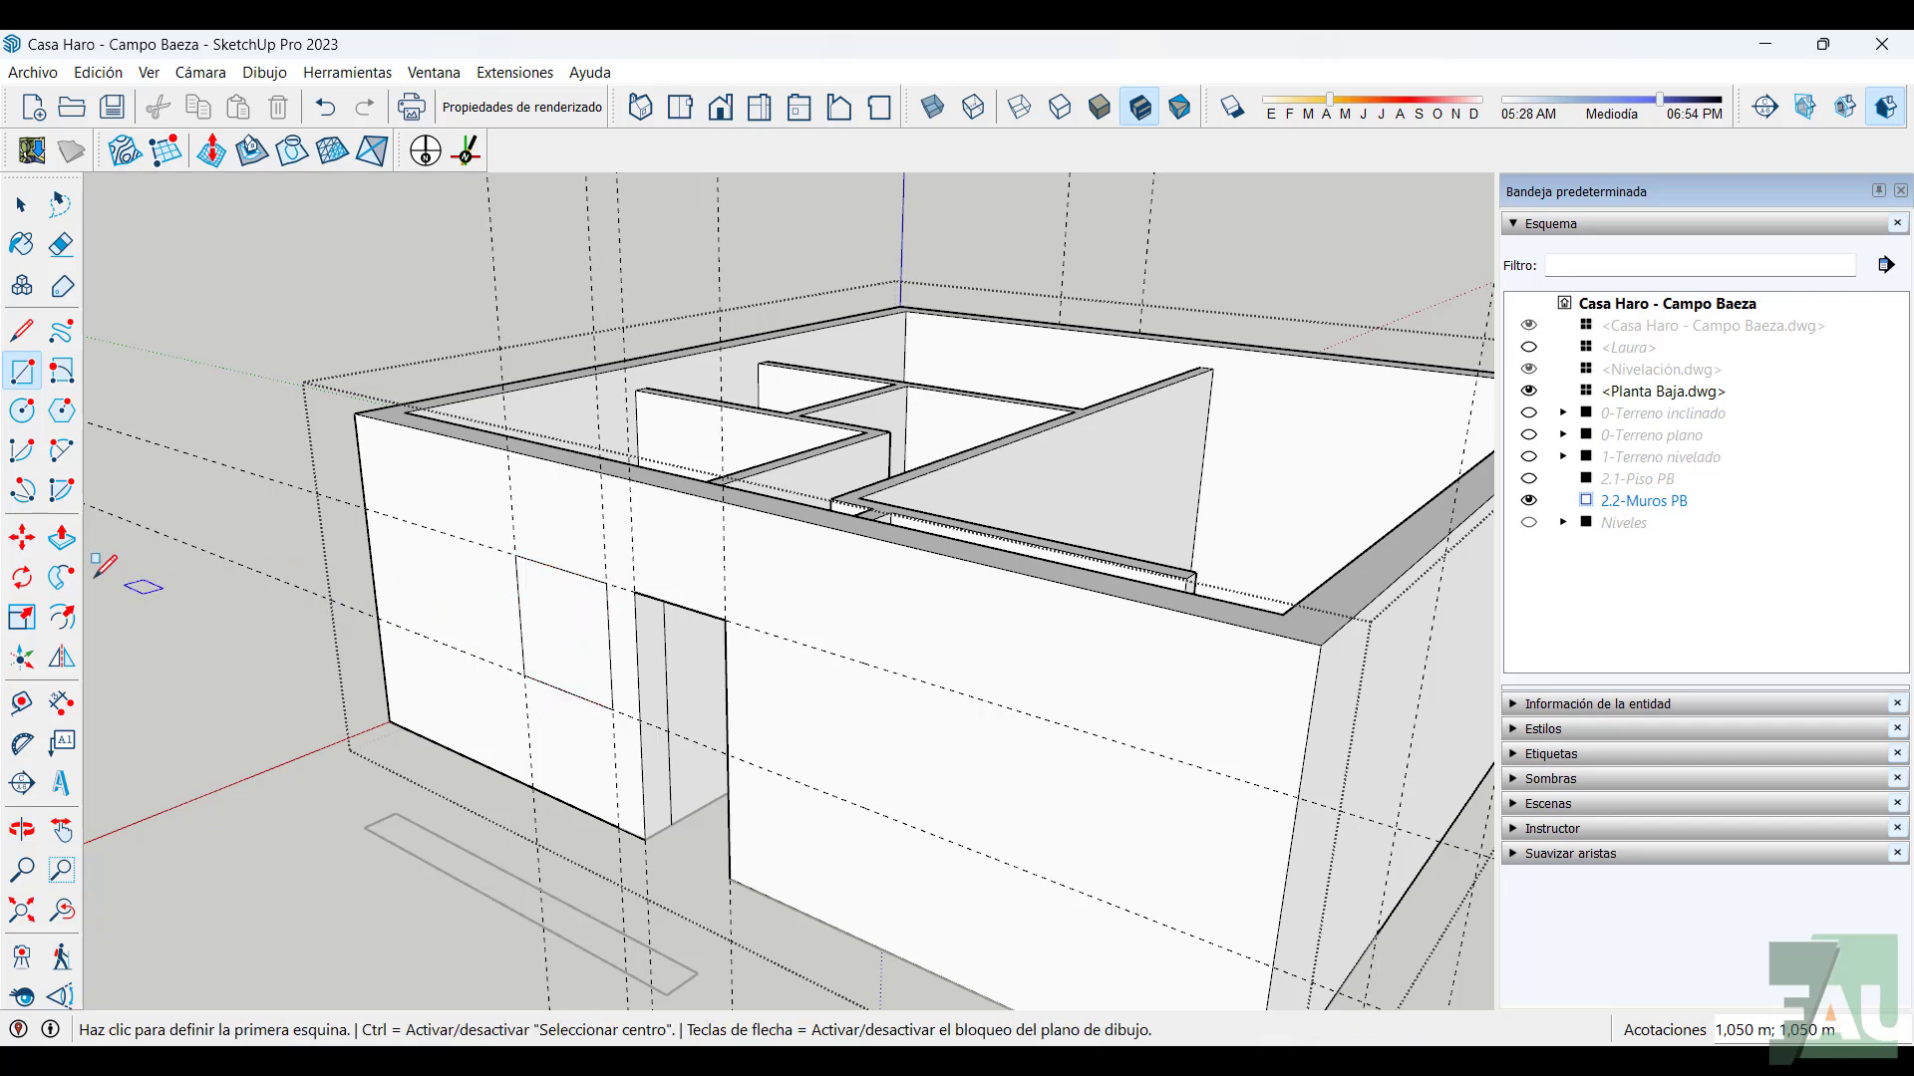
left_click(62, 538)
left_click(555, 610)
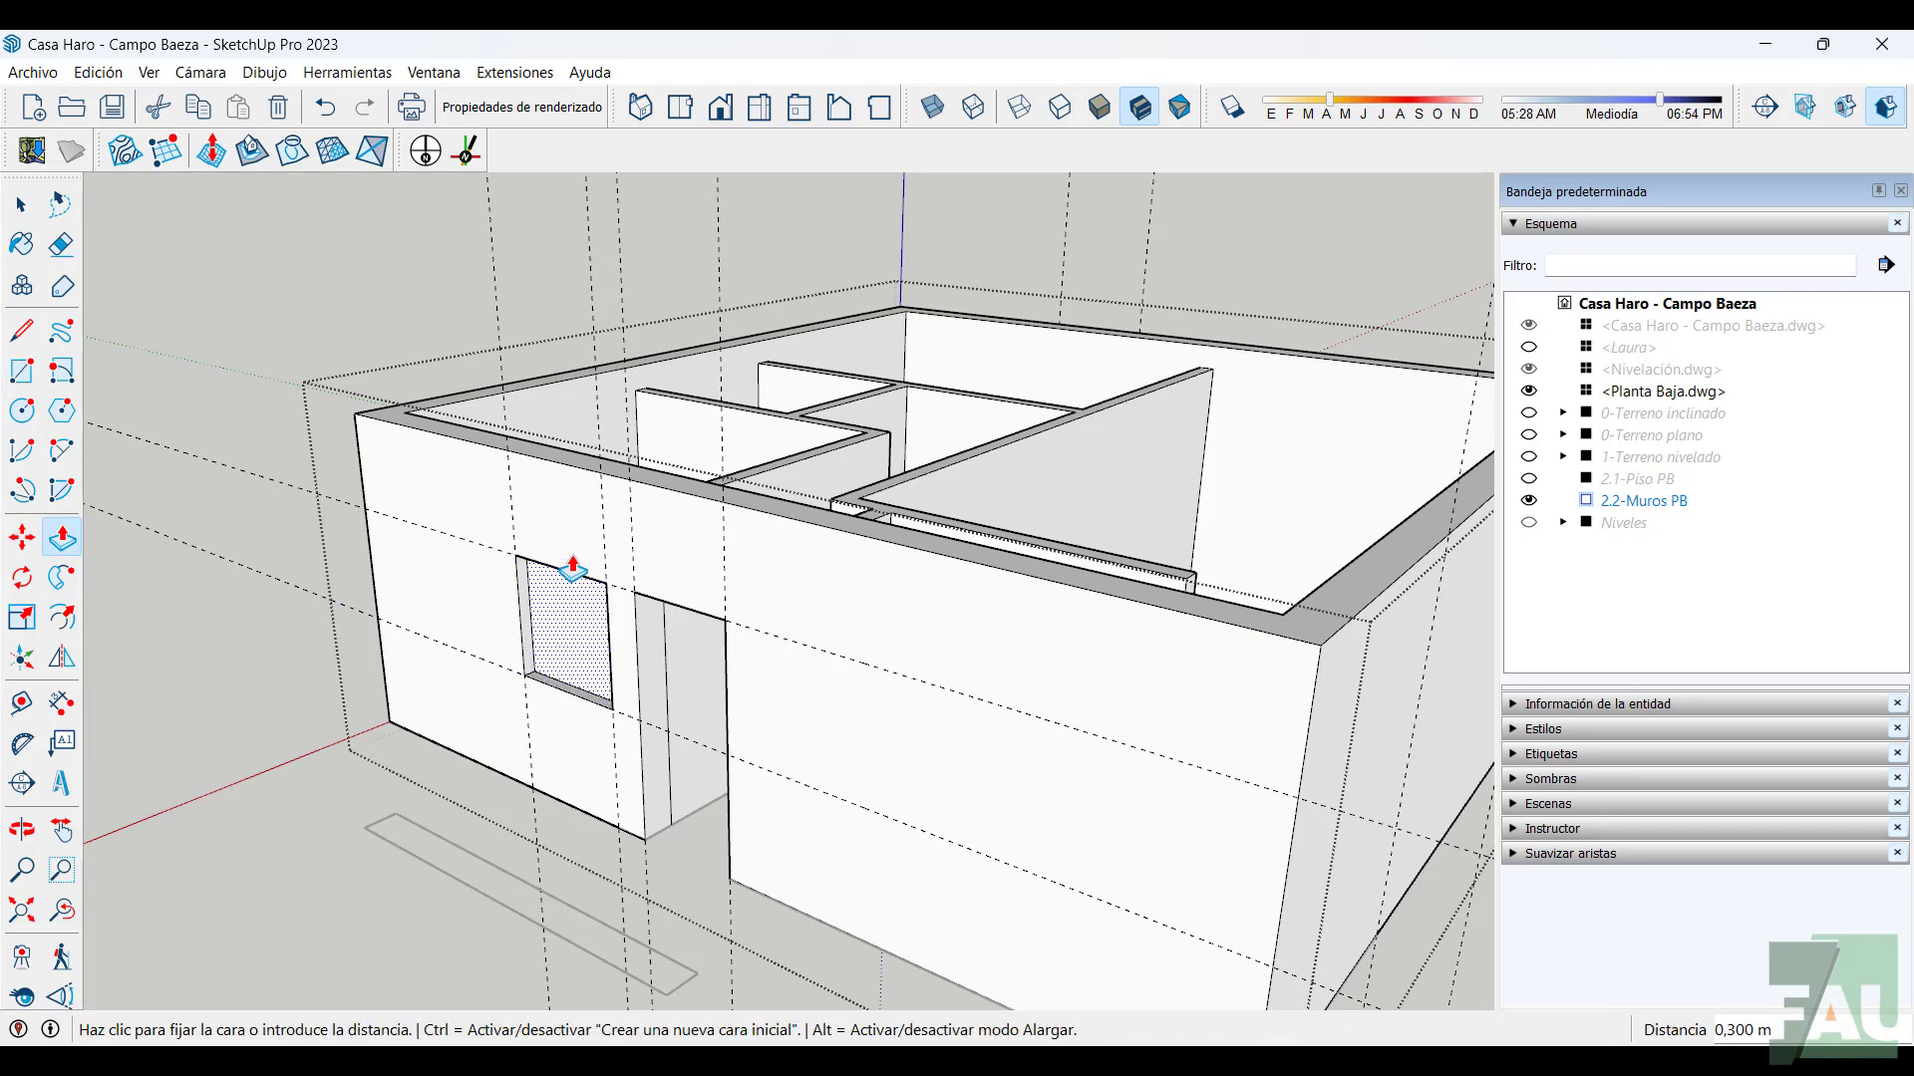
left_click(584, 468)
Place a horizontal guide on the living-space facade about 2,1 m above its base, aligned with the stair-side facade's upper guide
scroll(726, 671, "down", 5)
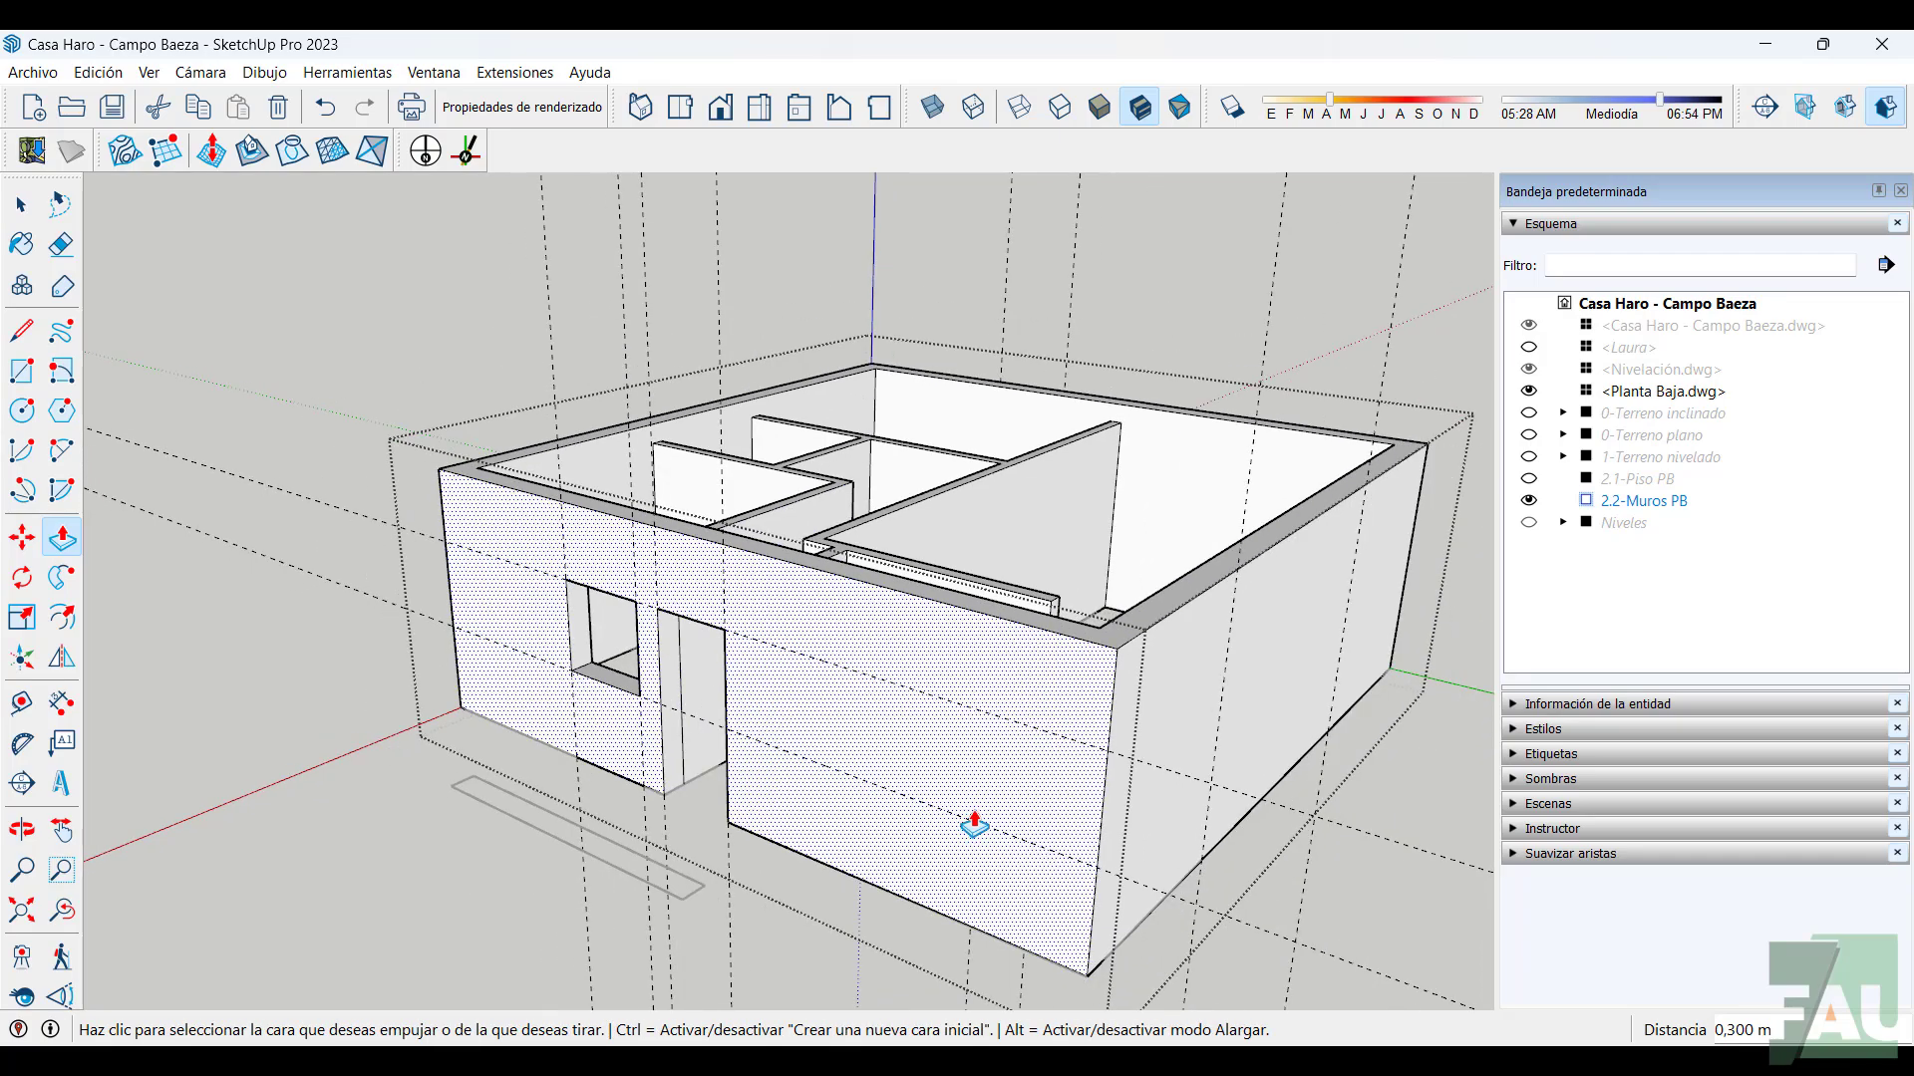
middle_click_drag(974, 824, 619, 598)
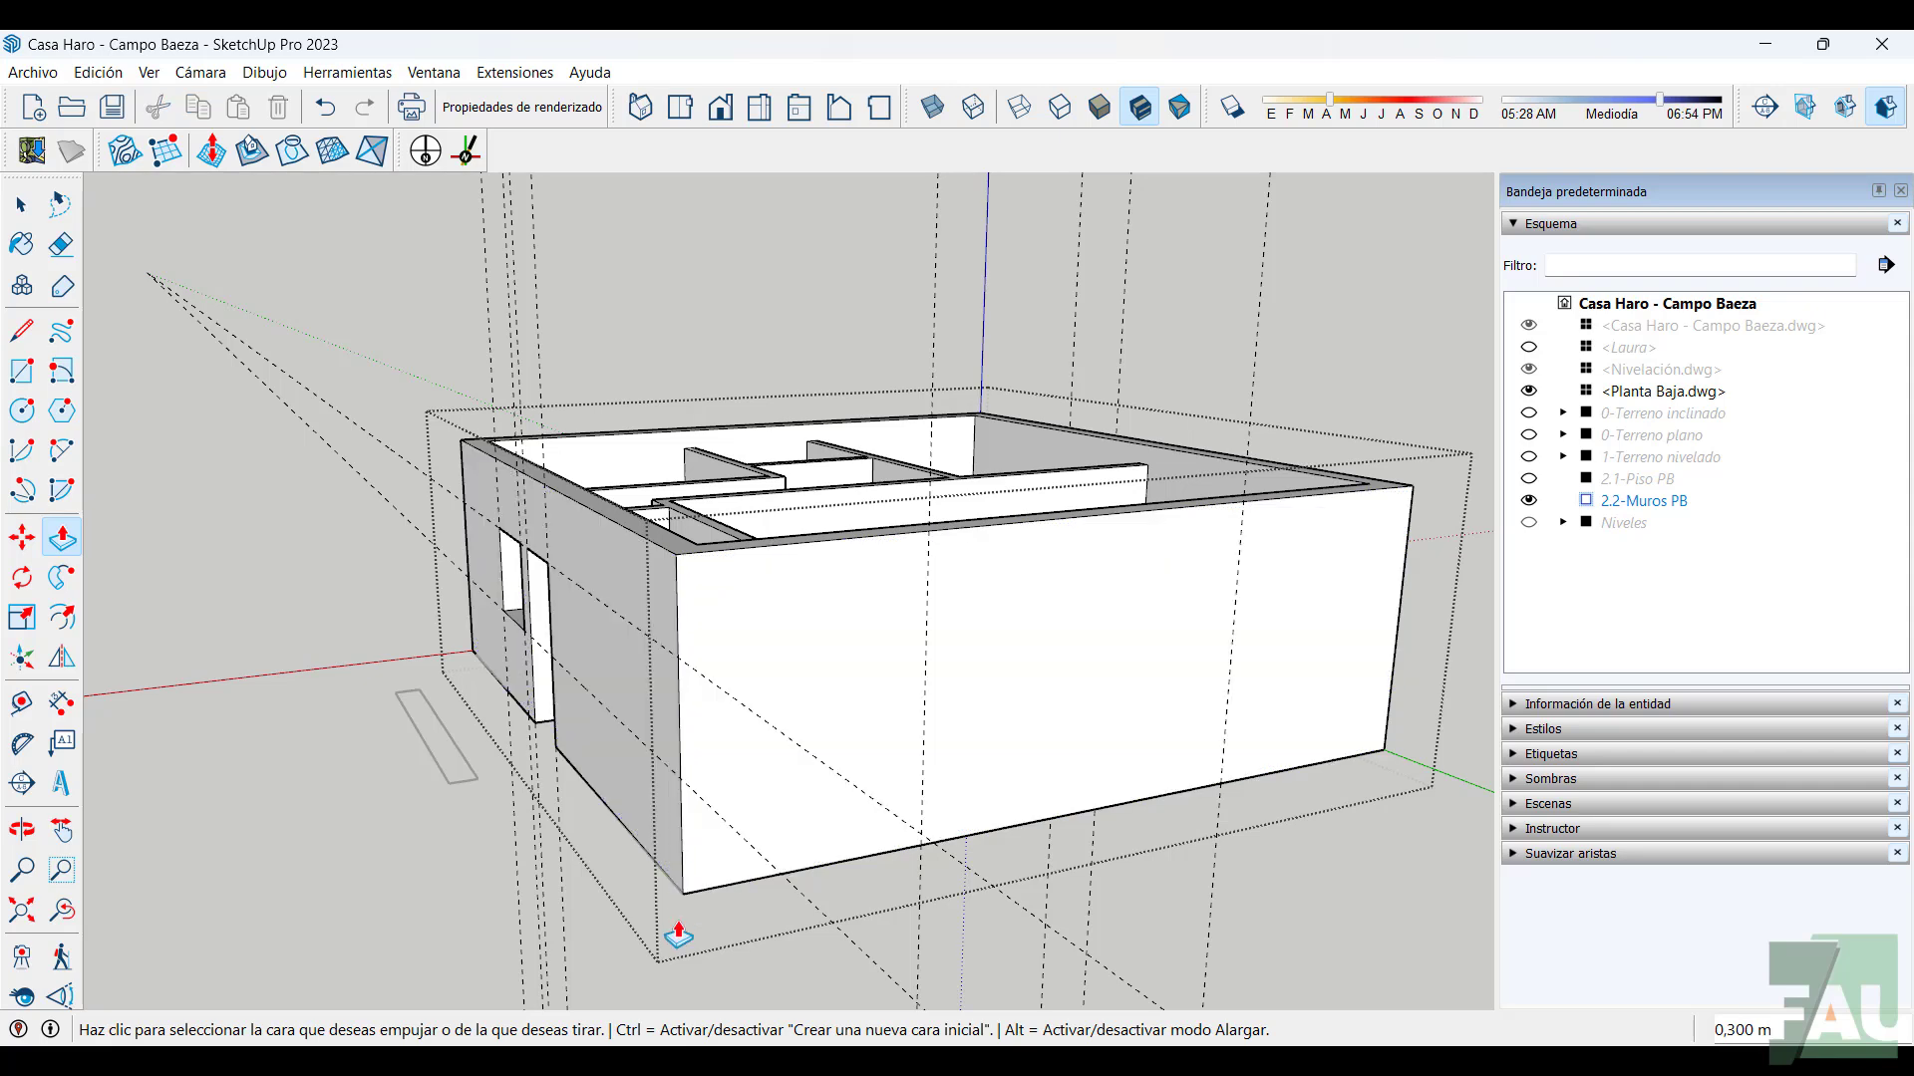
left_click(22, 702)
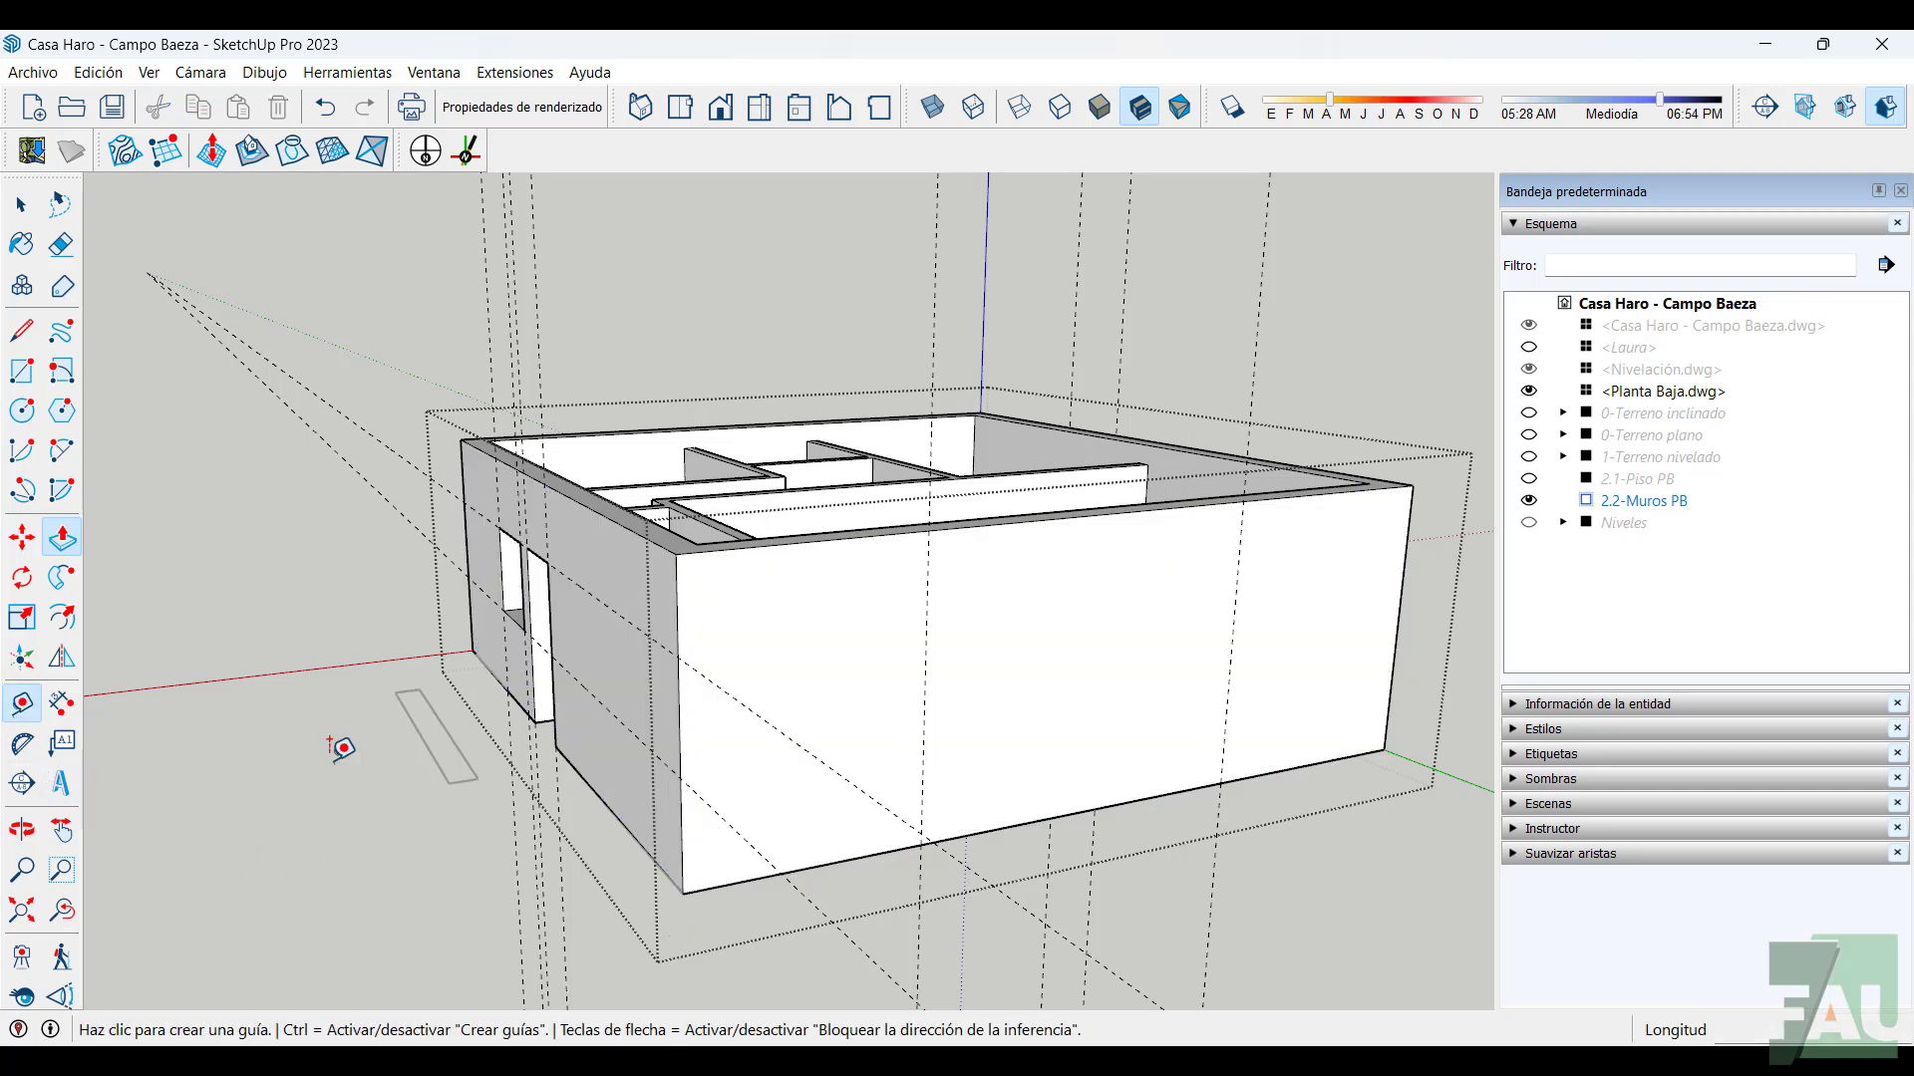
left_click(717, 884)
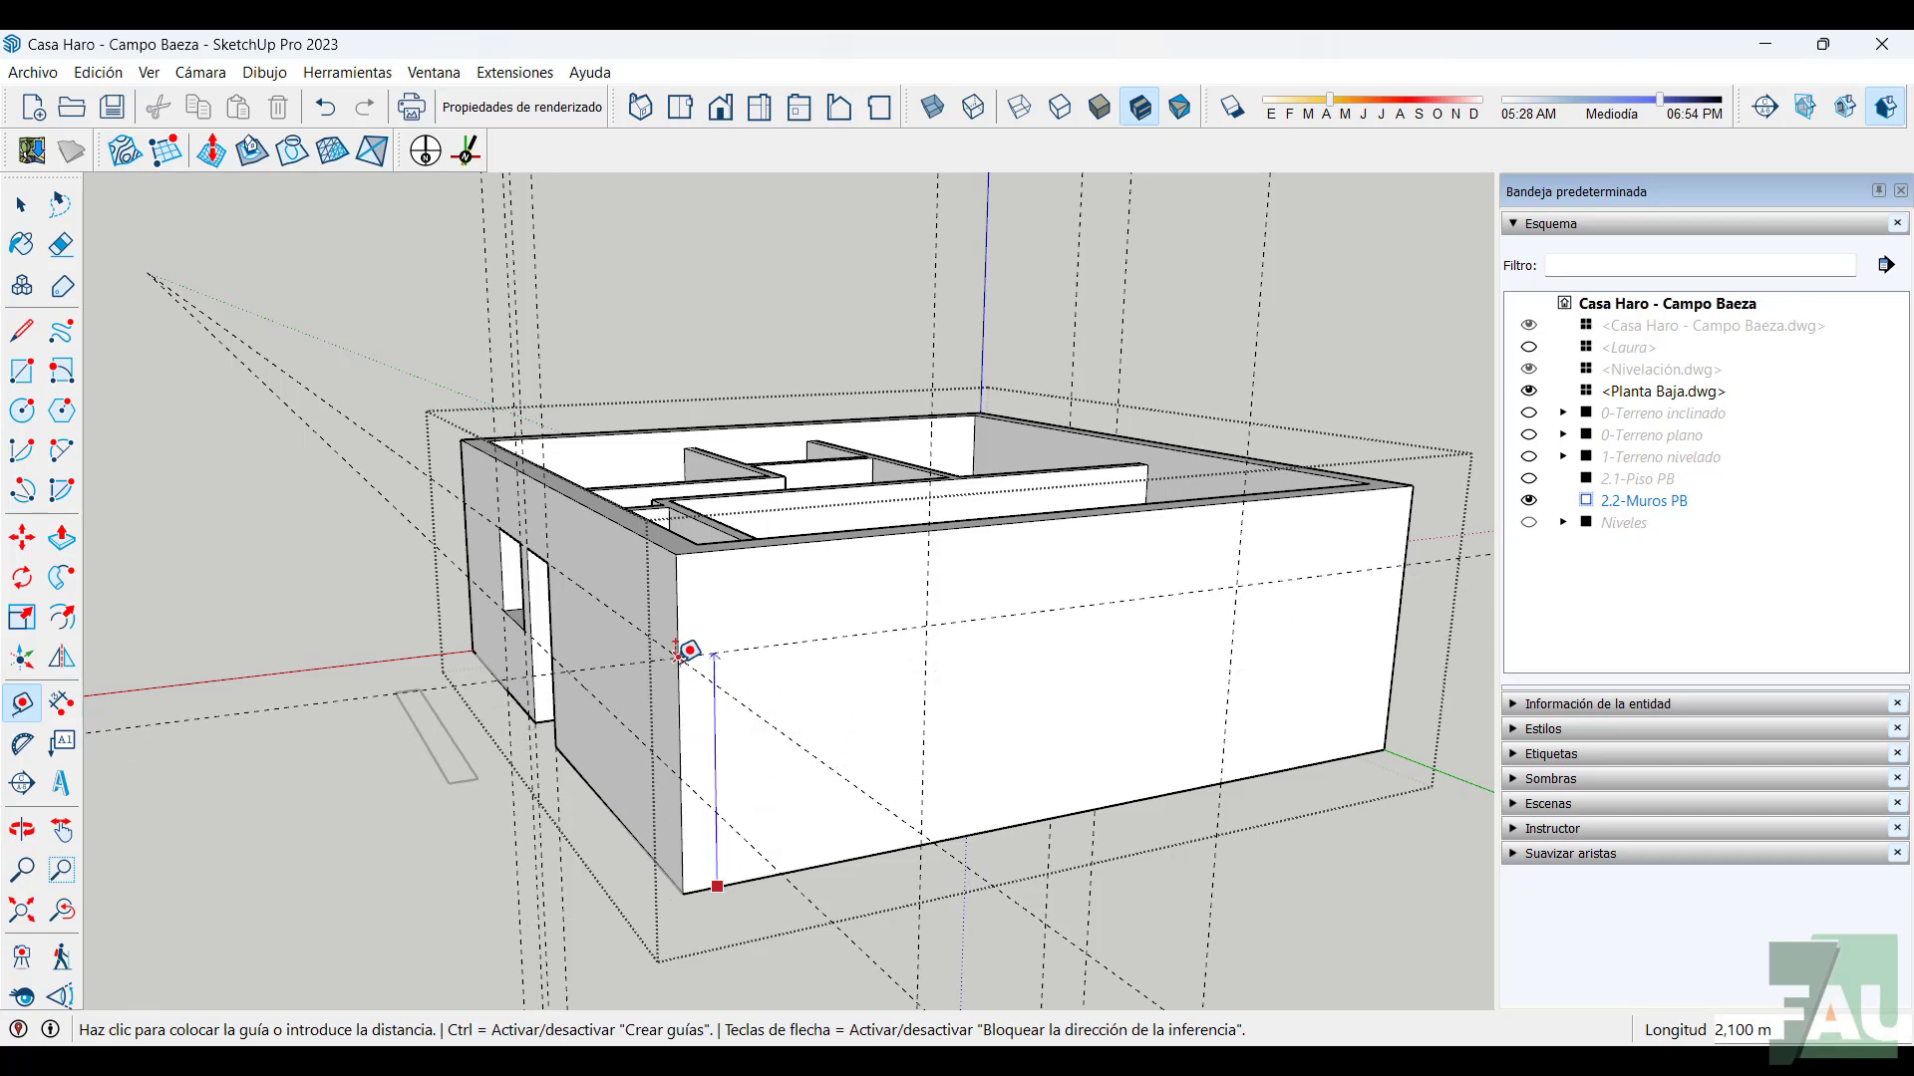
scroll(682, 647, "up", 3)
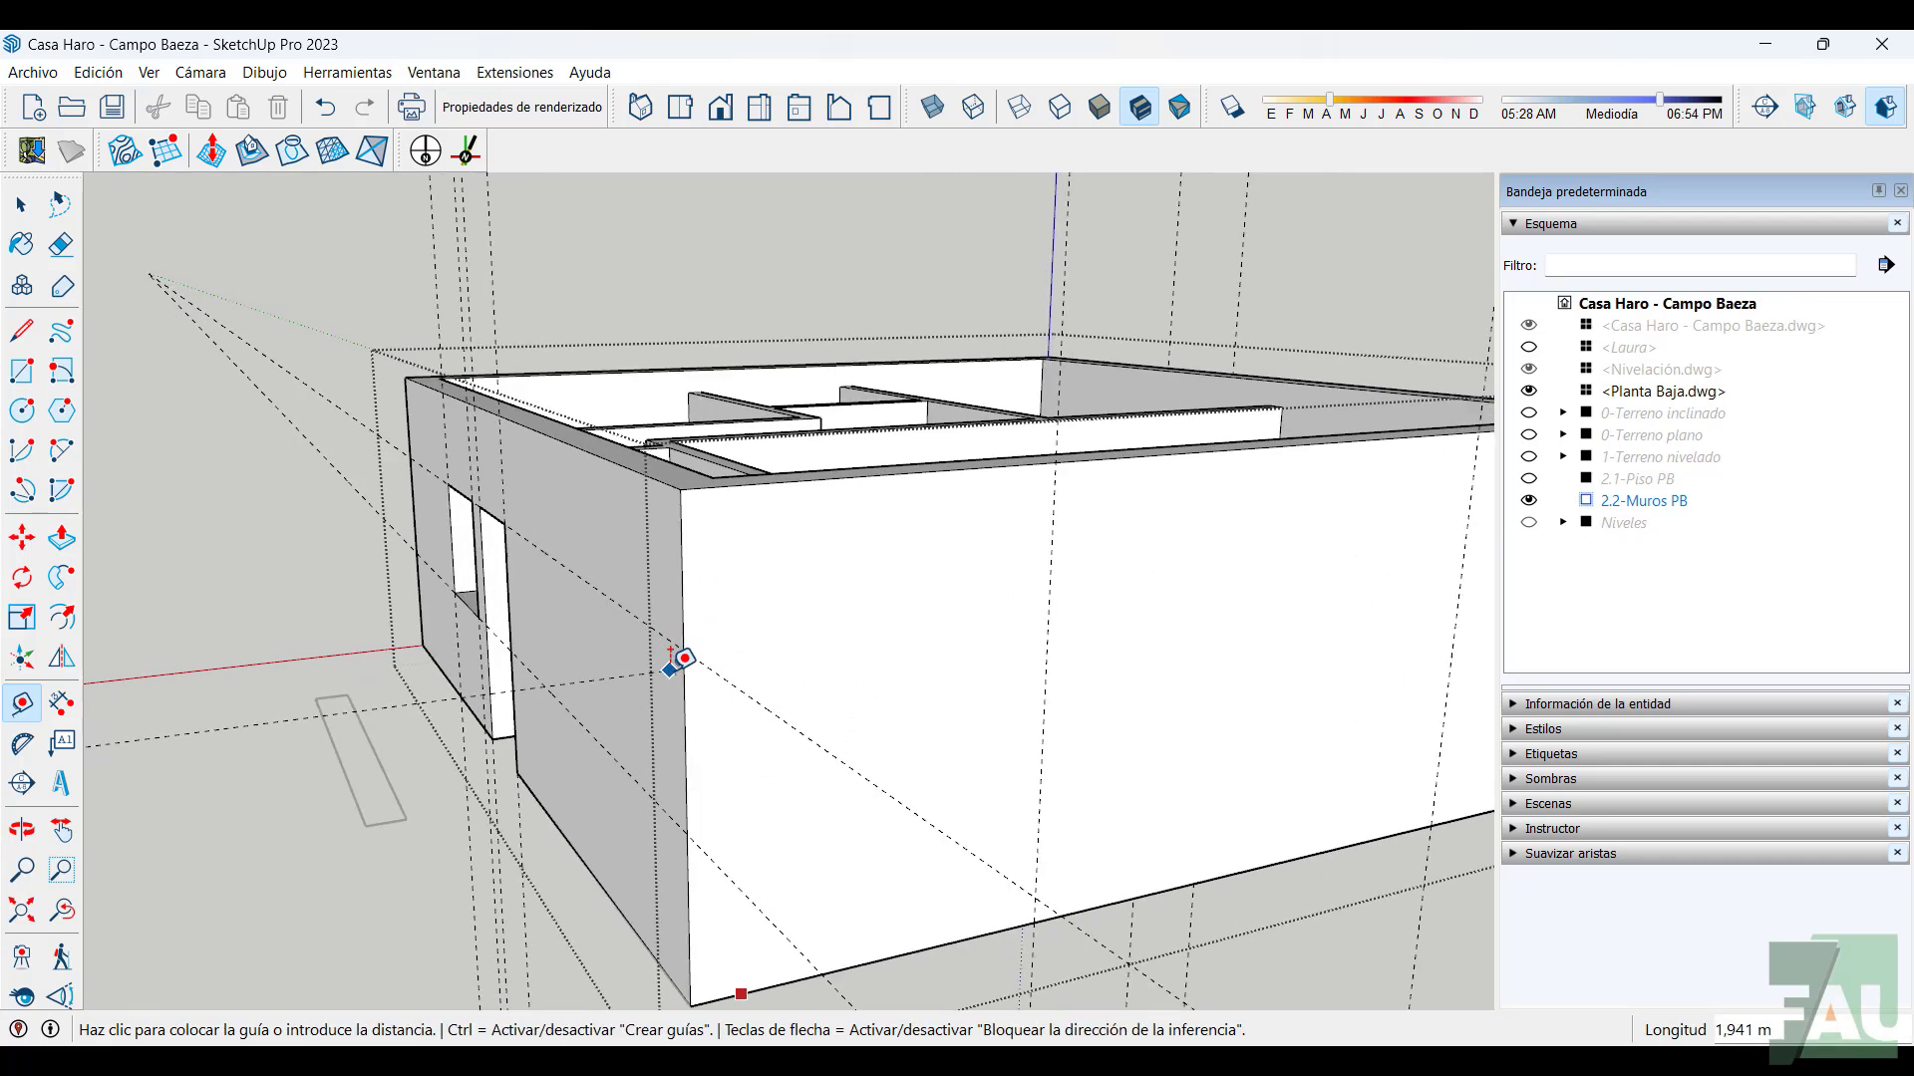
left_click(686, 638)
scroll(701, 638, "down", 5)
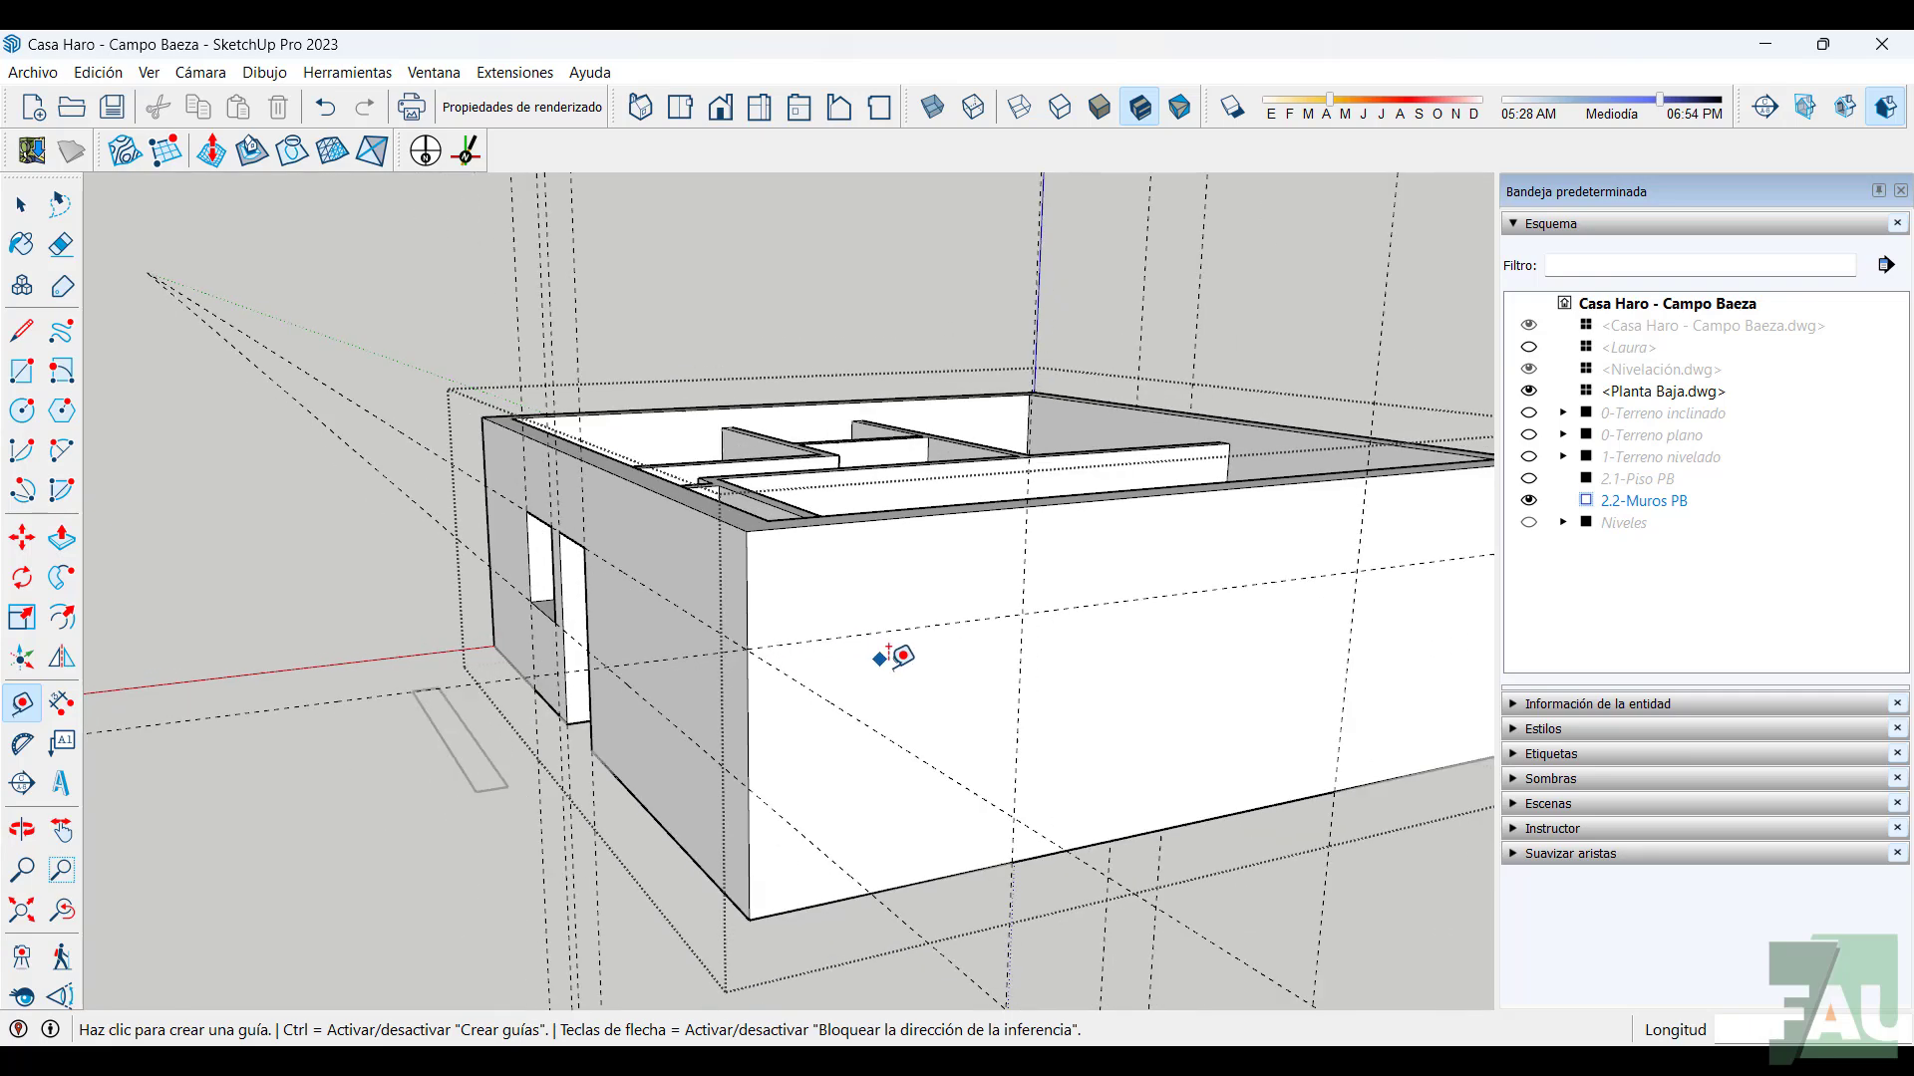
Draw a rectangle about 3,6 m wide by 2,1 m high between the living-space facade's vertical guides, from the base up to the horizontal guide
middle_click_drag(890, 787, 607, 885)
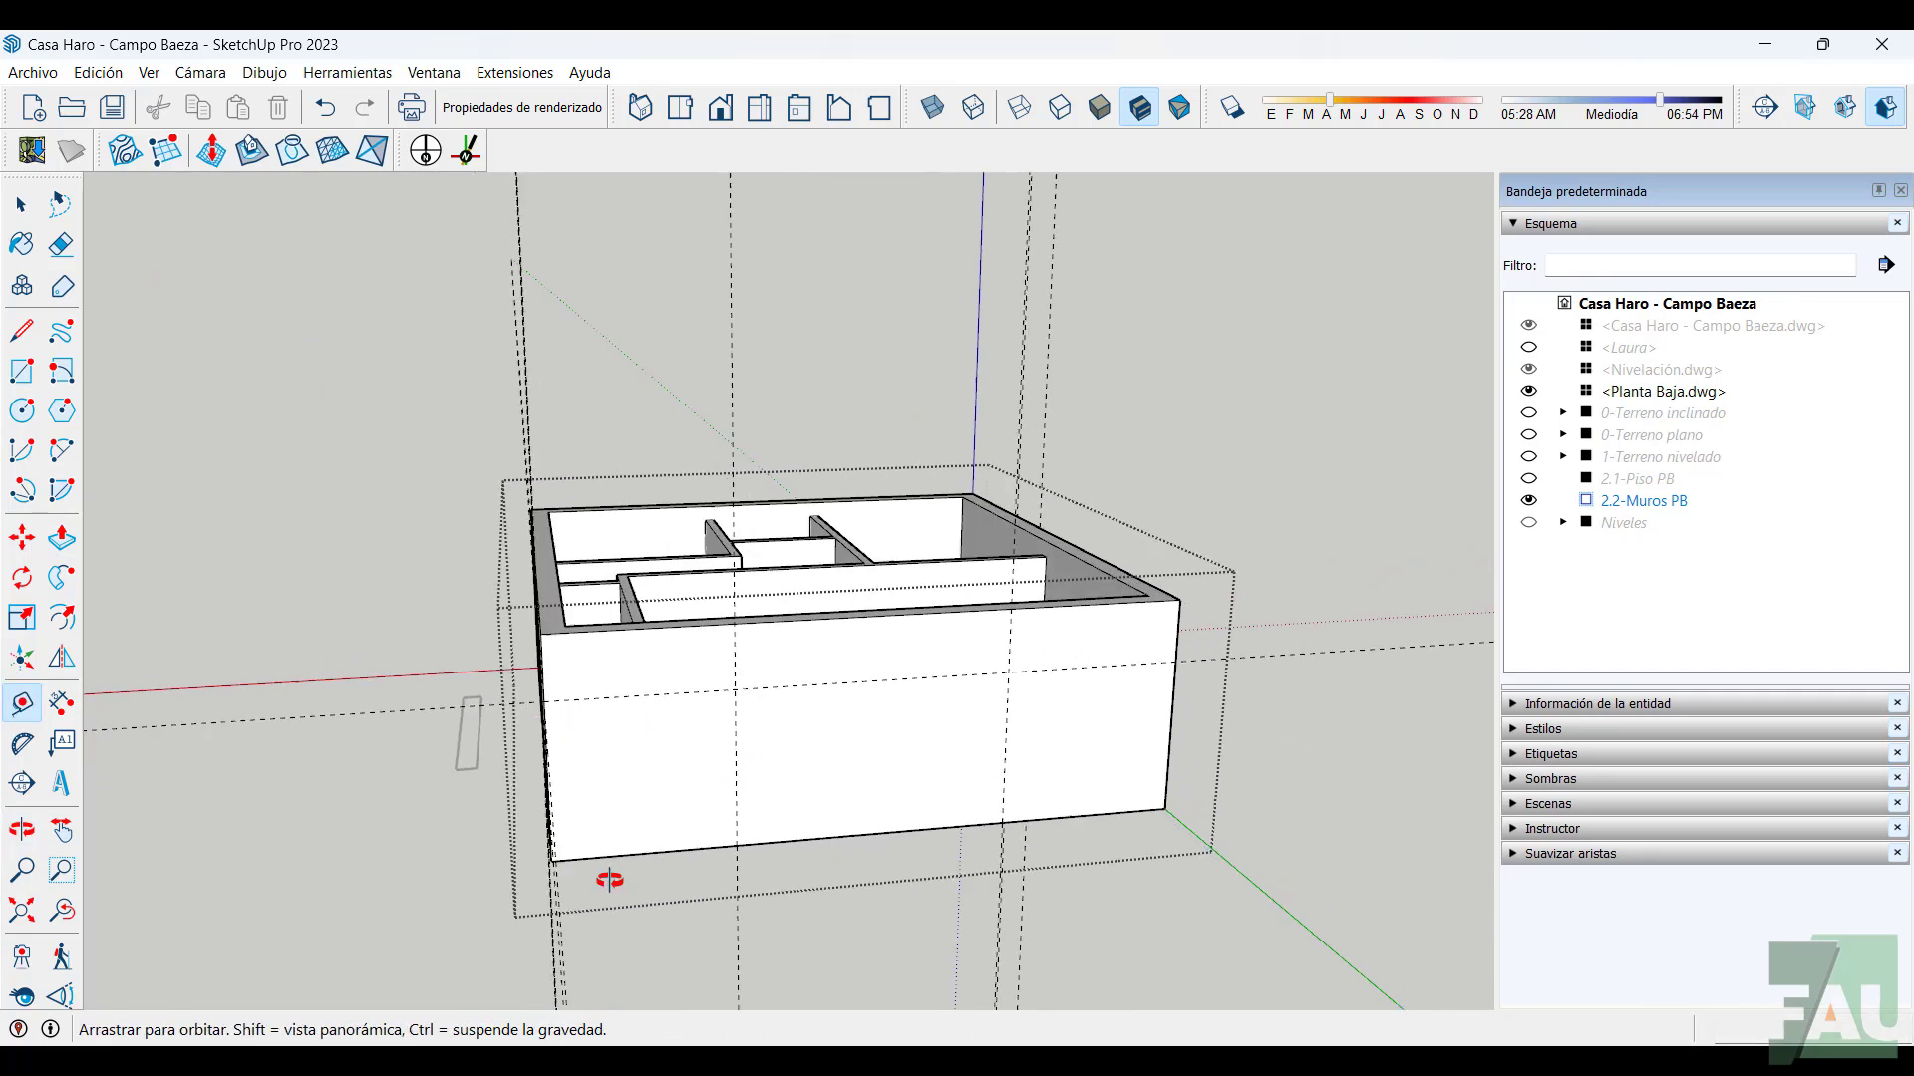
left_click(22, 371)
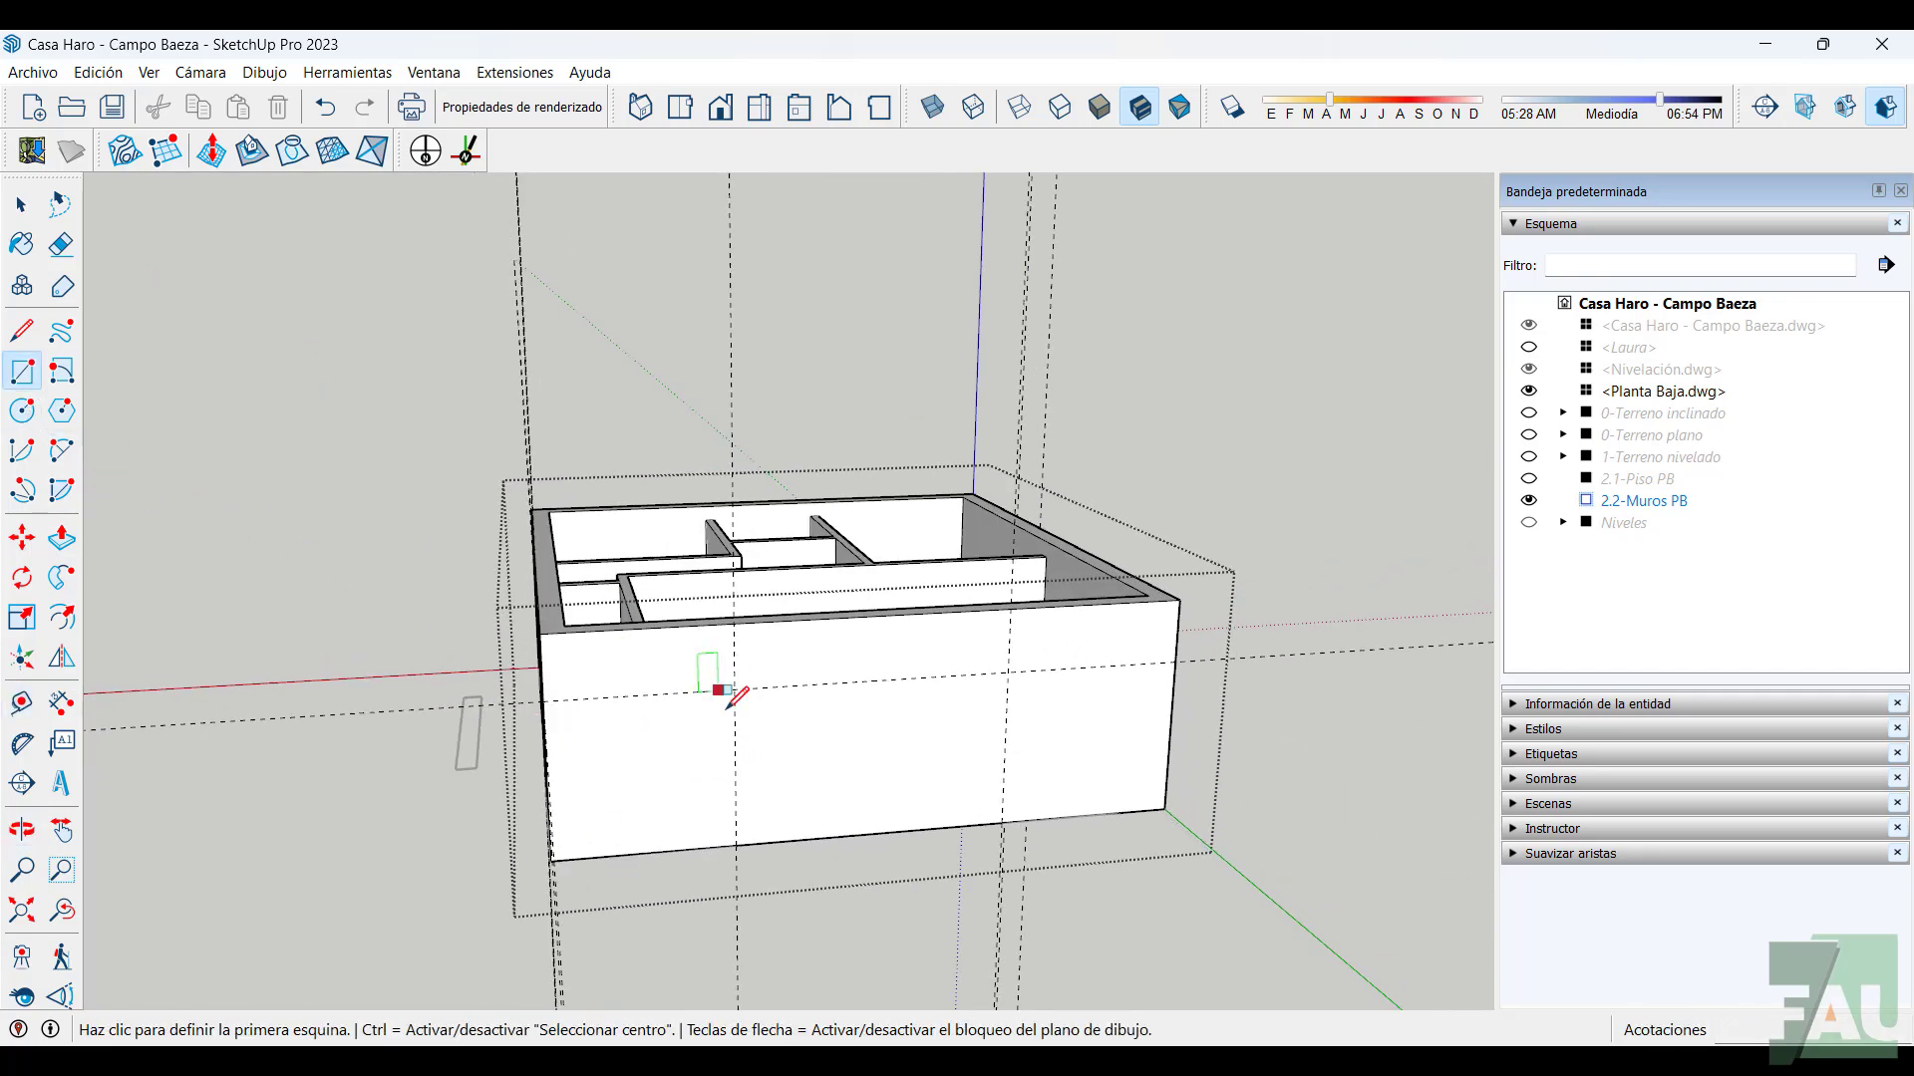
left_click(736, 844)
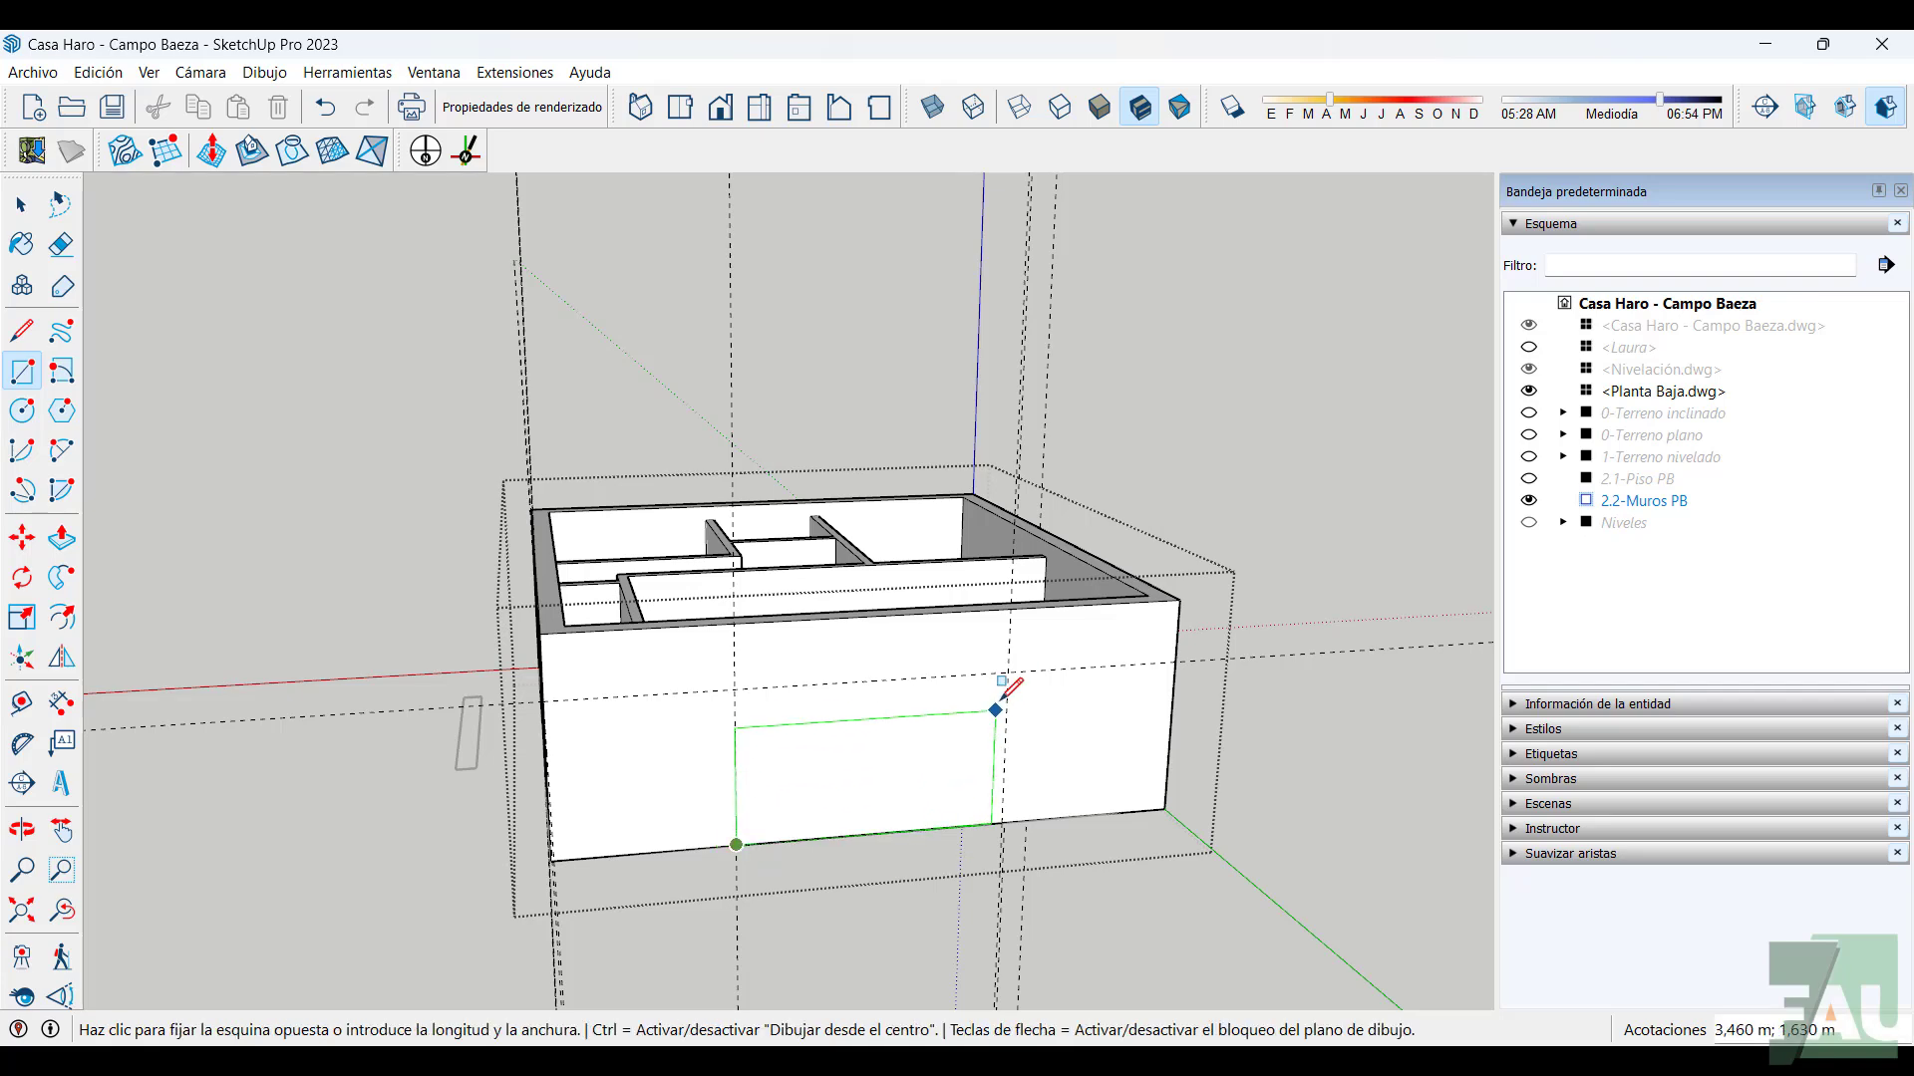
left_click(1009, 670)
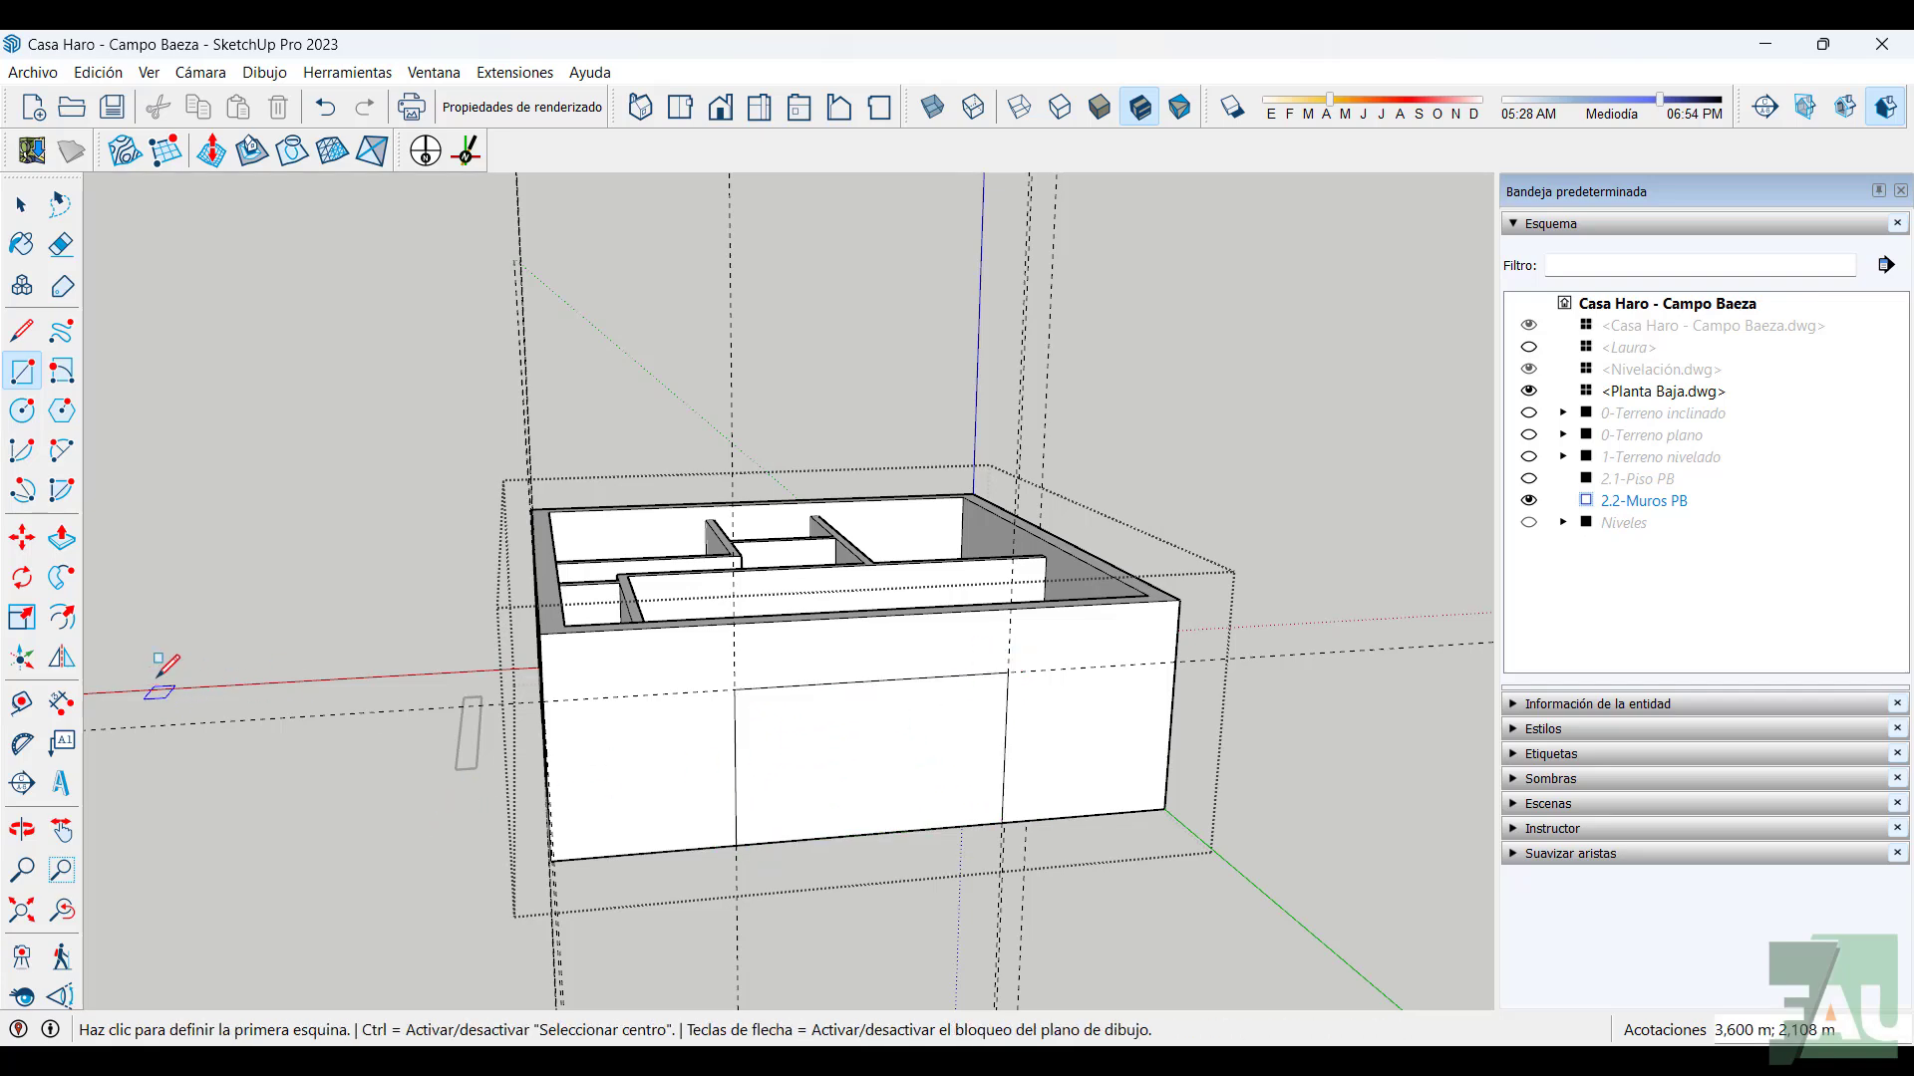
Cut the living-space opening by pushing its rectangle 0,3 m through the wall
left_click(839, 784)
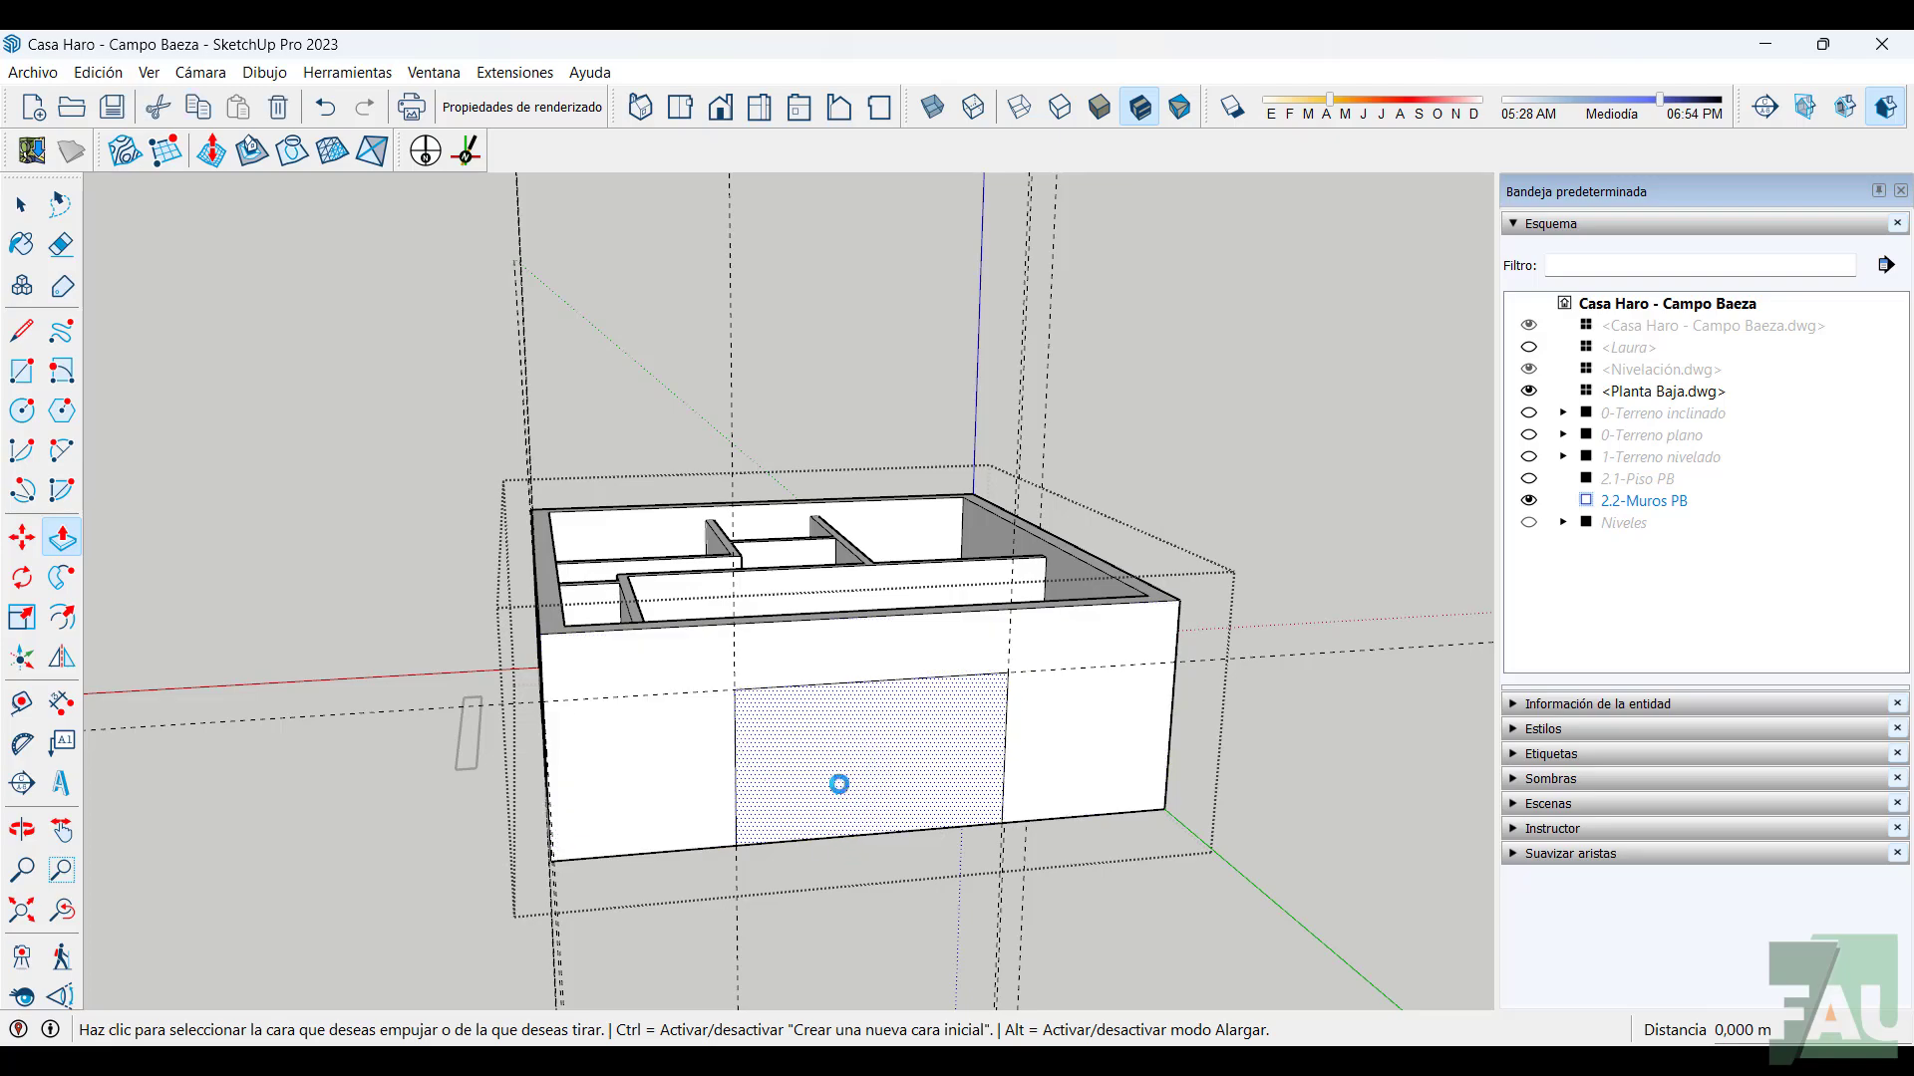
middle_click_drag(867, 696, 430, 693)
double_click(914, 809)
scroll(903, 754, "down", 2)
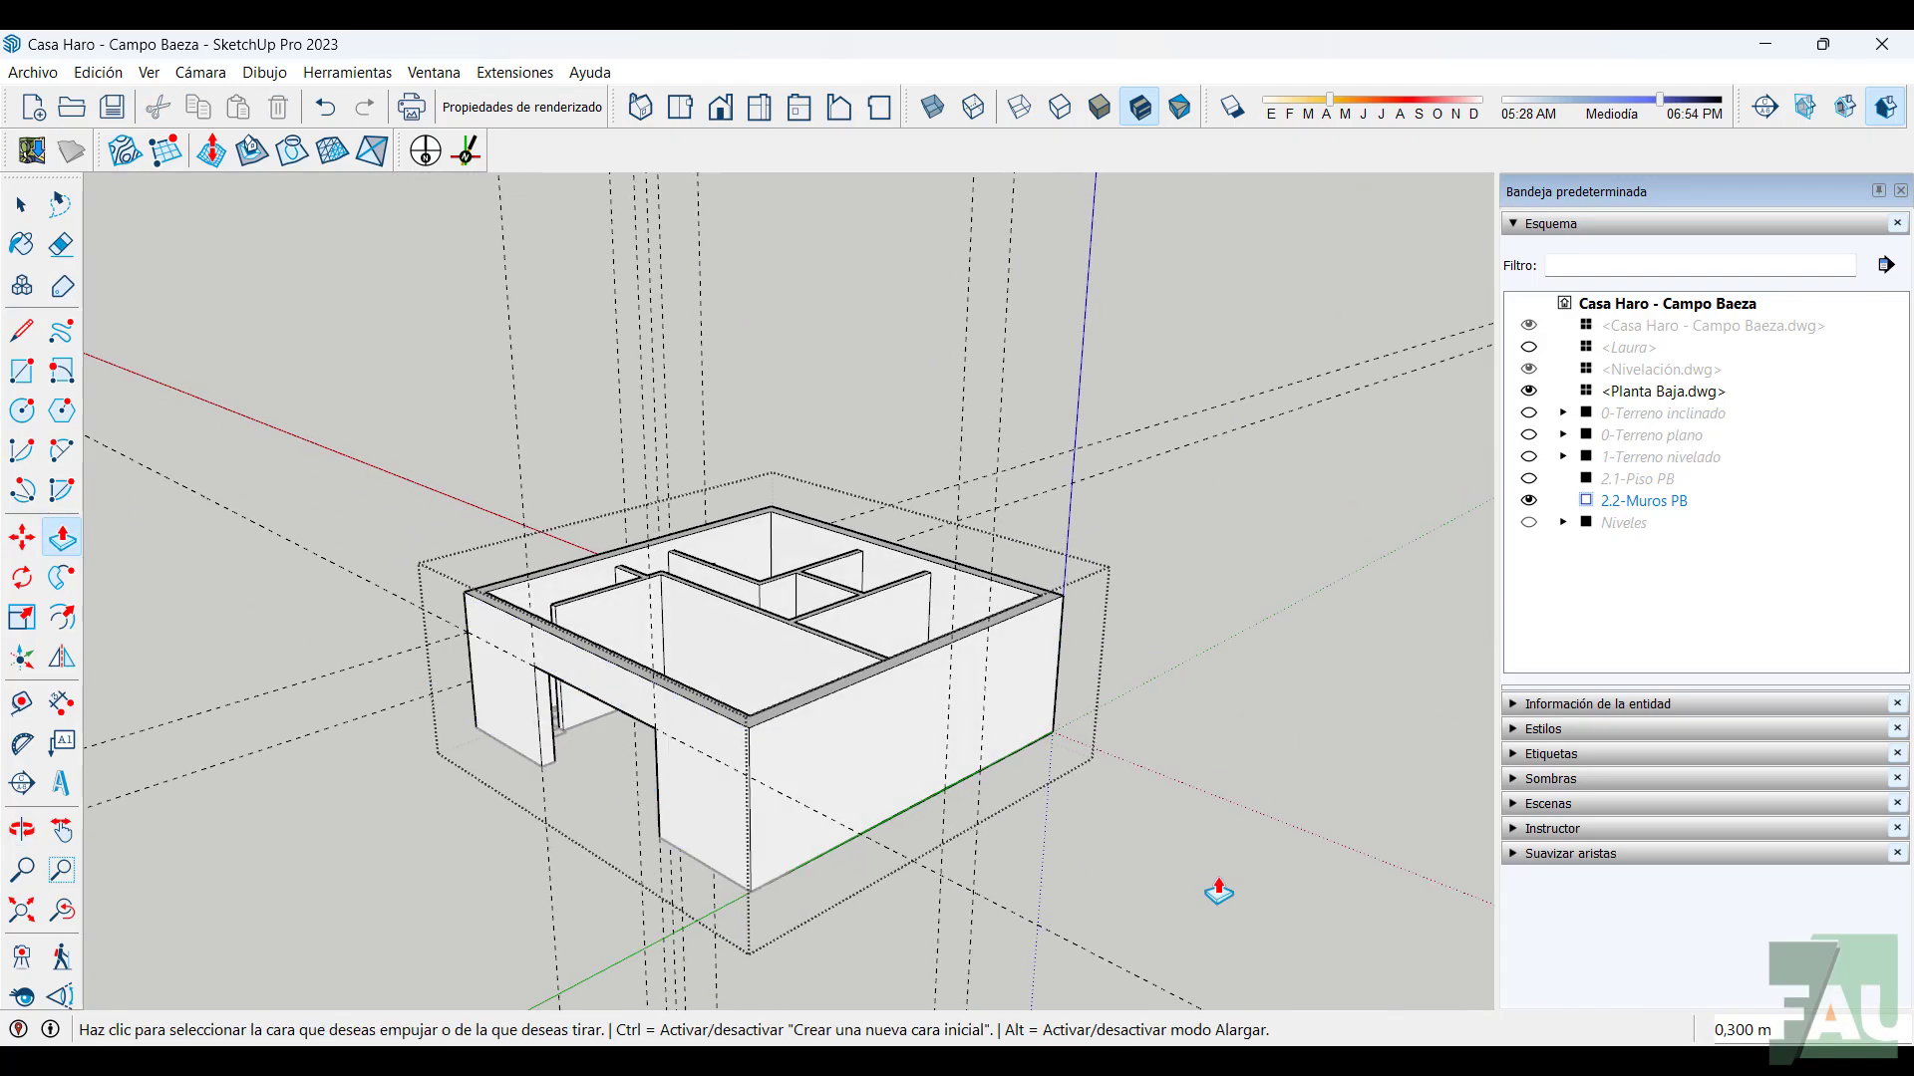
middle_click_drag(1218, 892, 1048, 726)
scroll(965, 878, "up", 2)
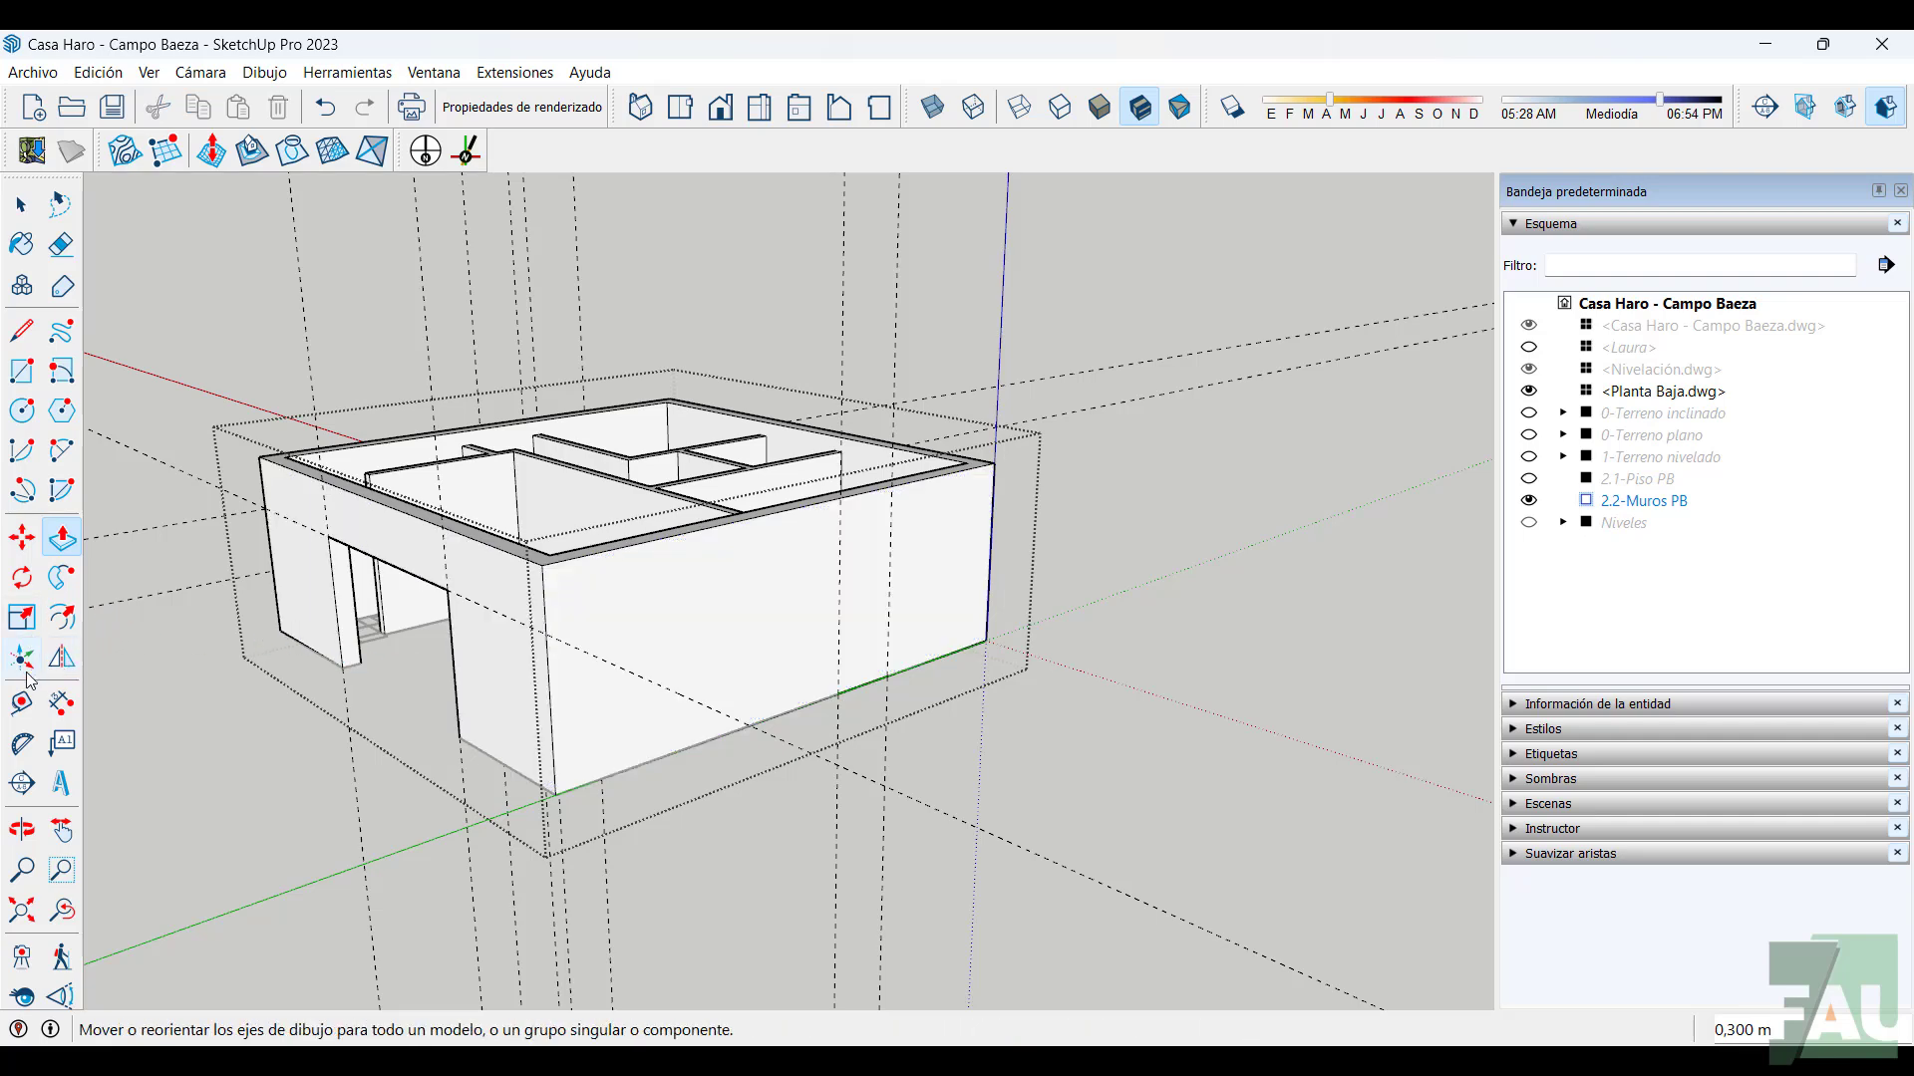
Place a horizontal guide on the uncut facade from its base, level with the living-space facade's upper guide
left_click(21, 703)
left_click(668, 753)
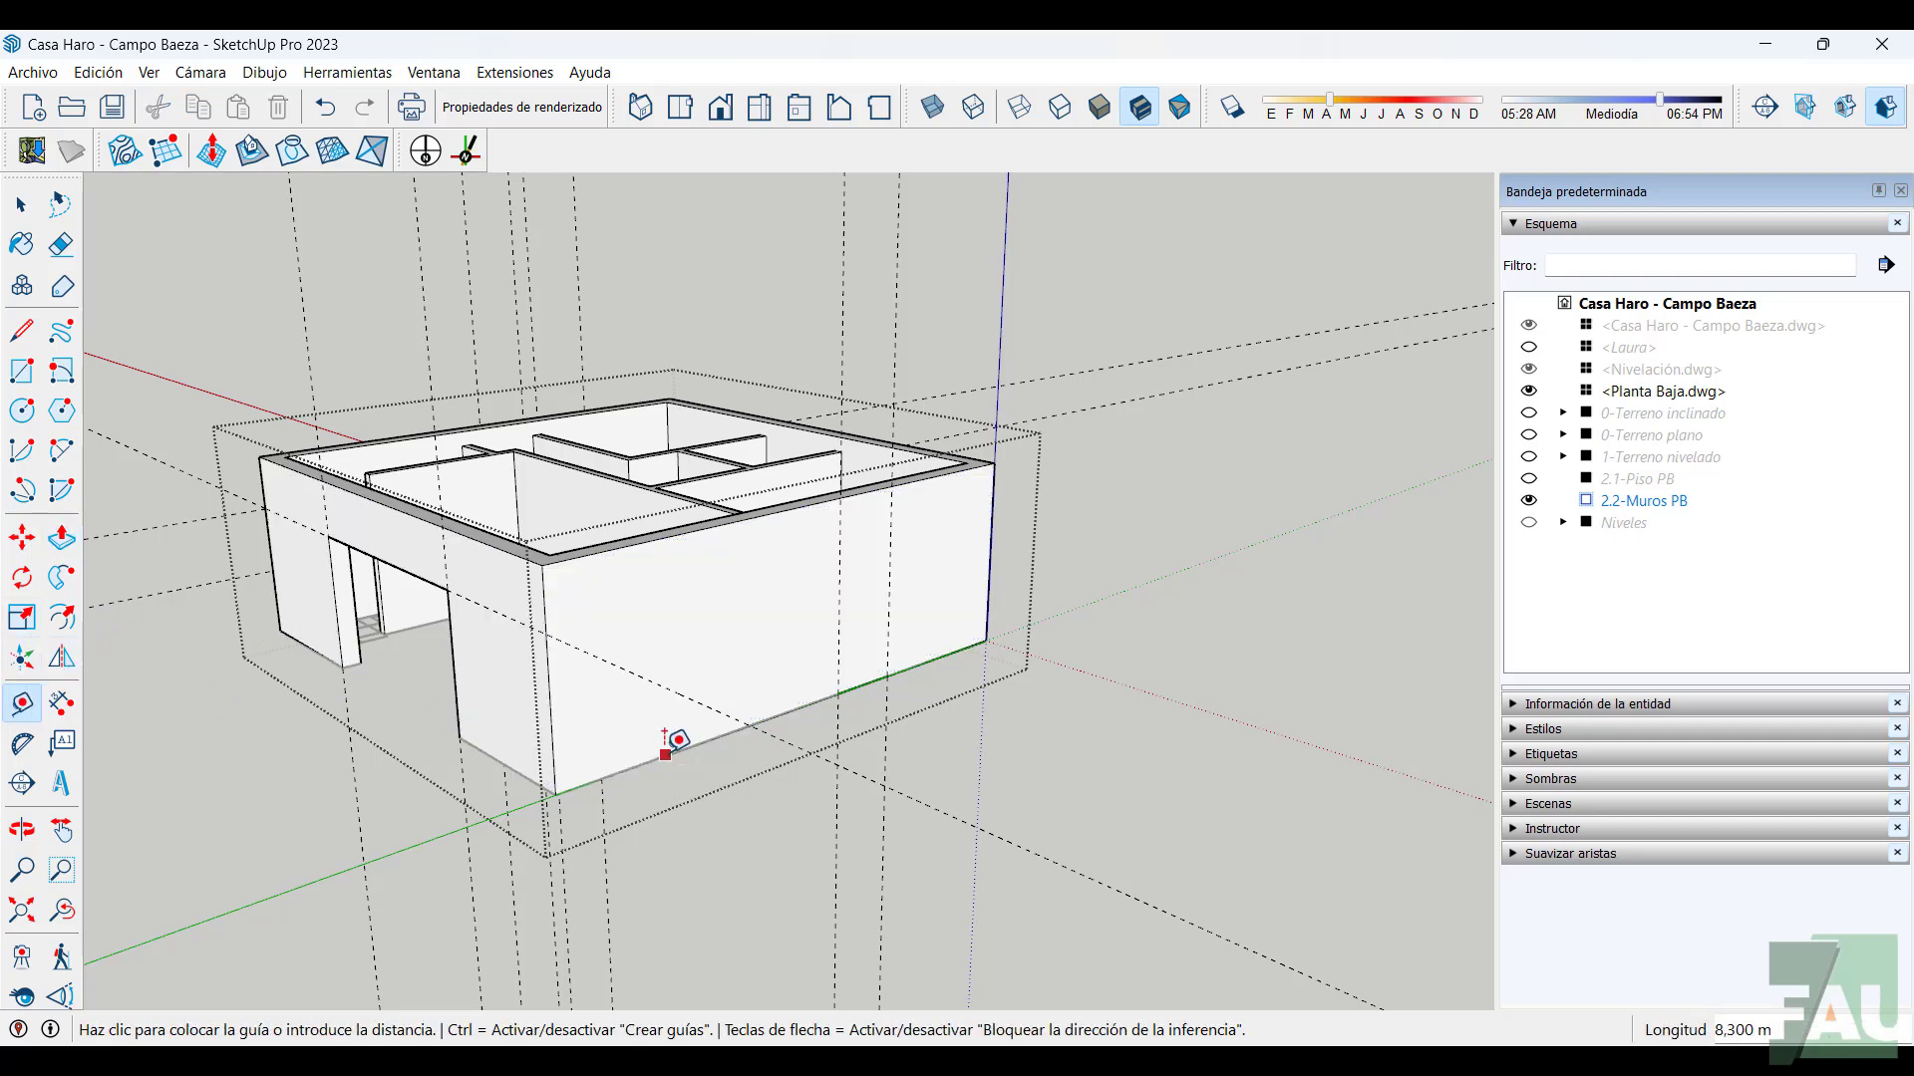
scroll(641, 654, "up", 2)
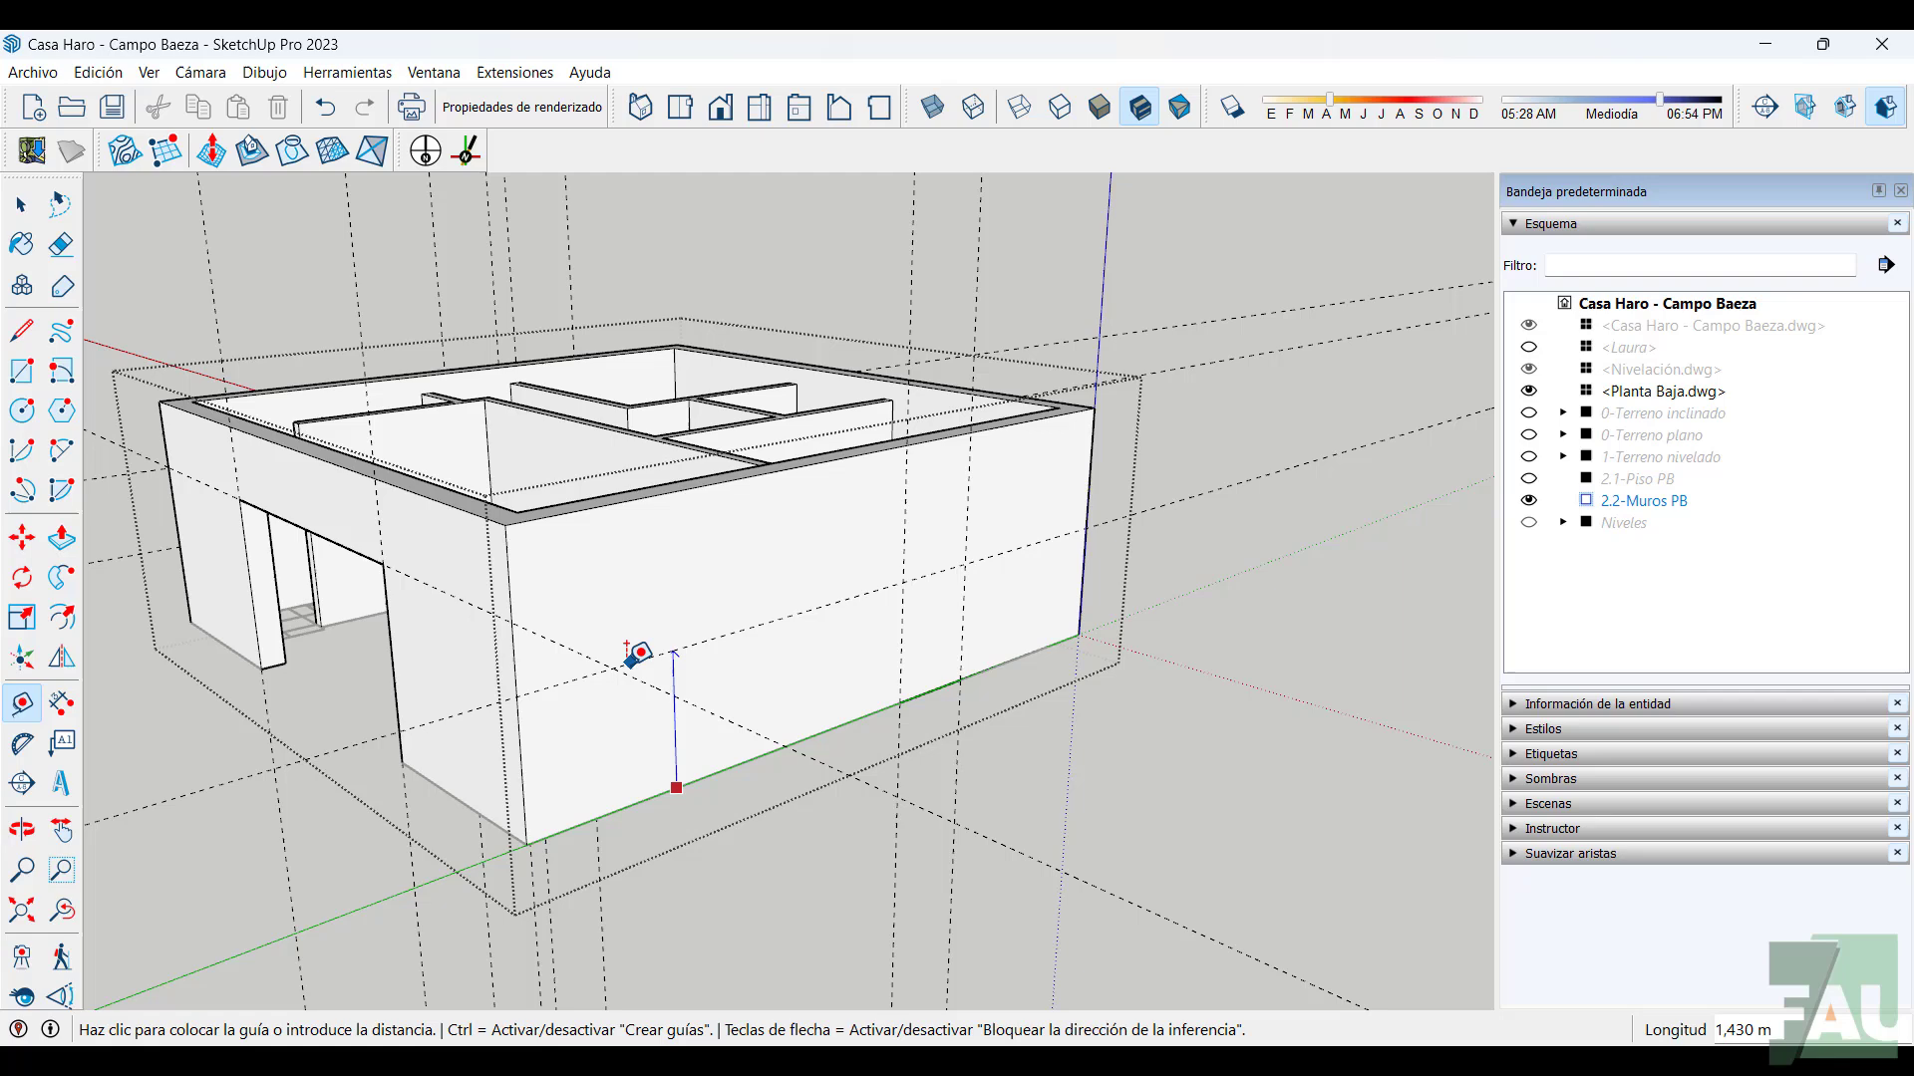
left_click(514, 620)
scroll(620, 632, "up", 3)
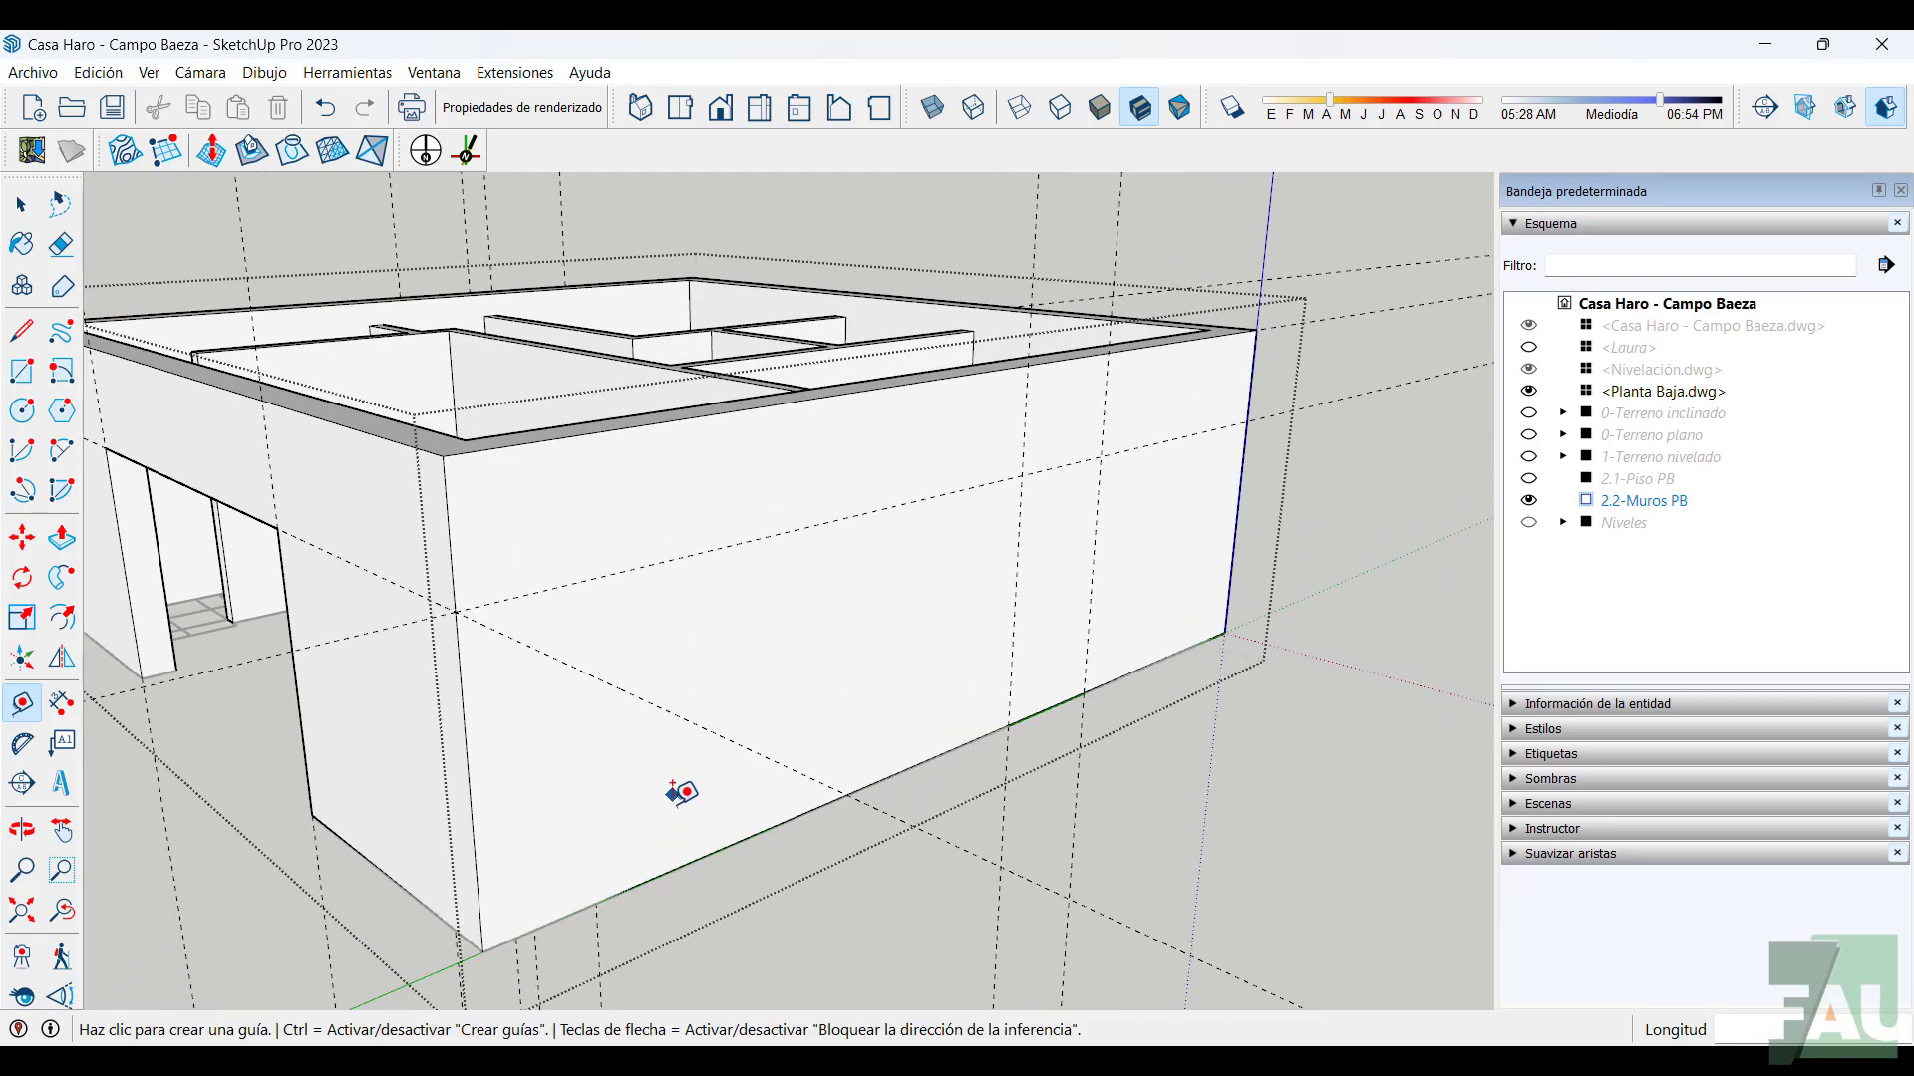
Place a second horizontal guide 1,05 m above the base of the same facade
left_click(677, 868)
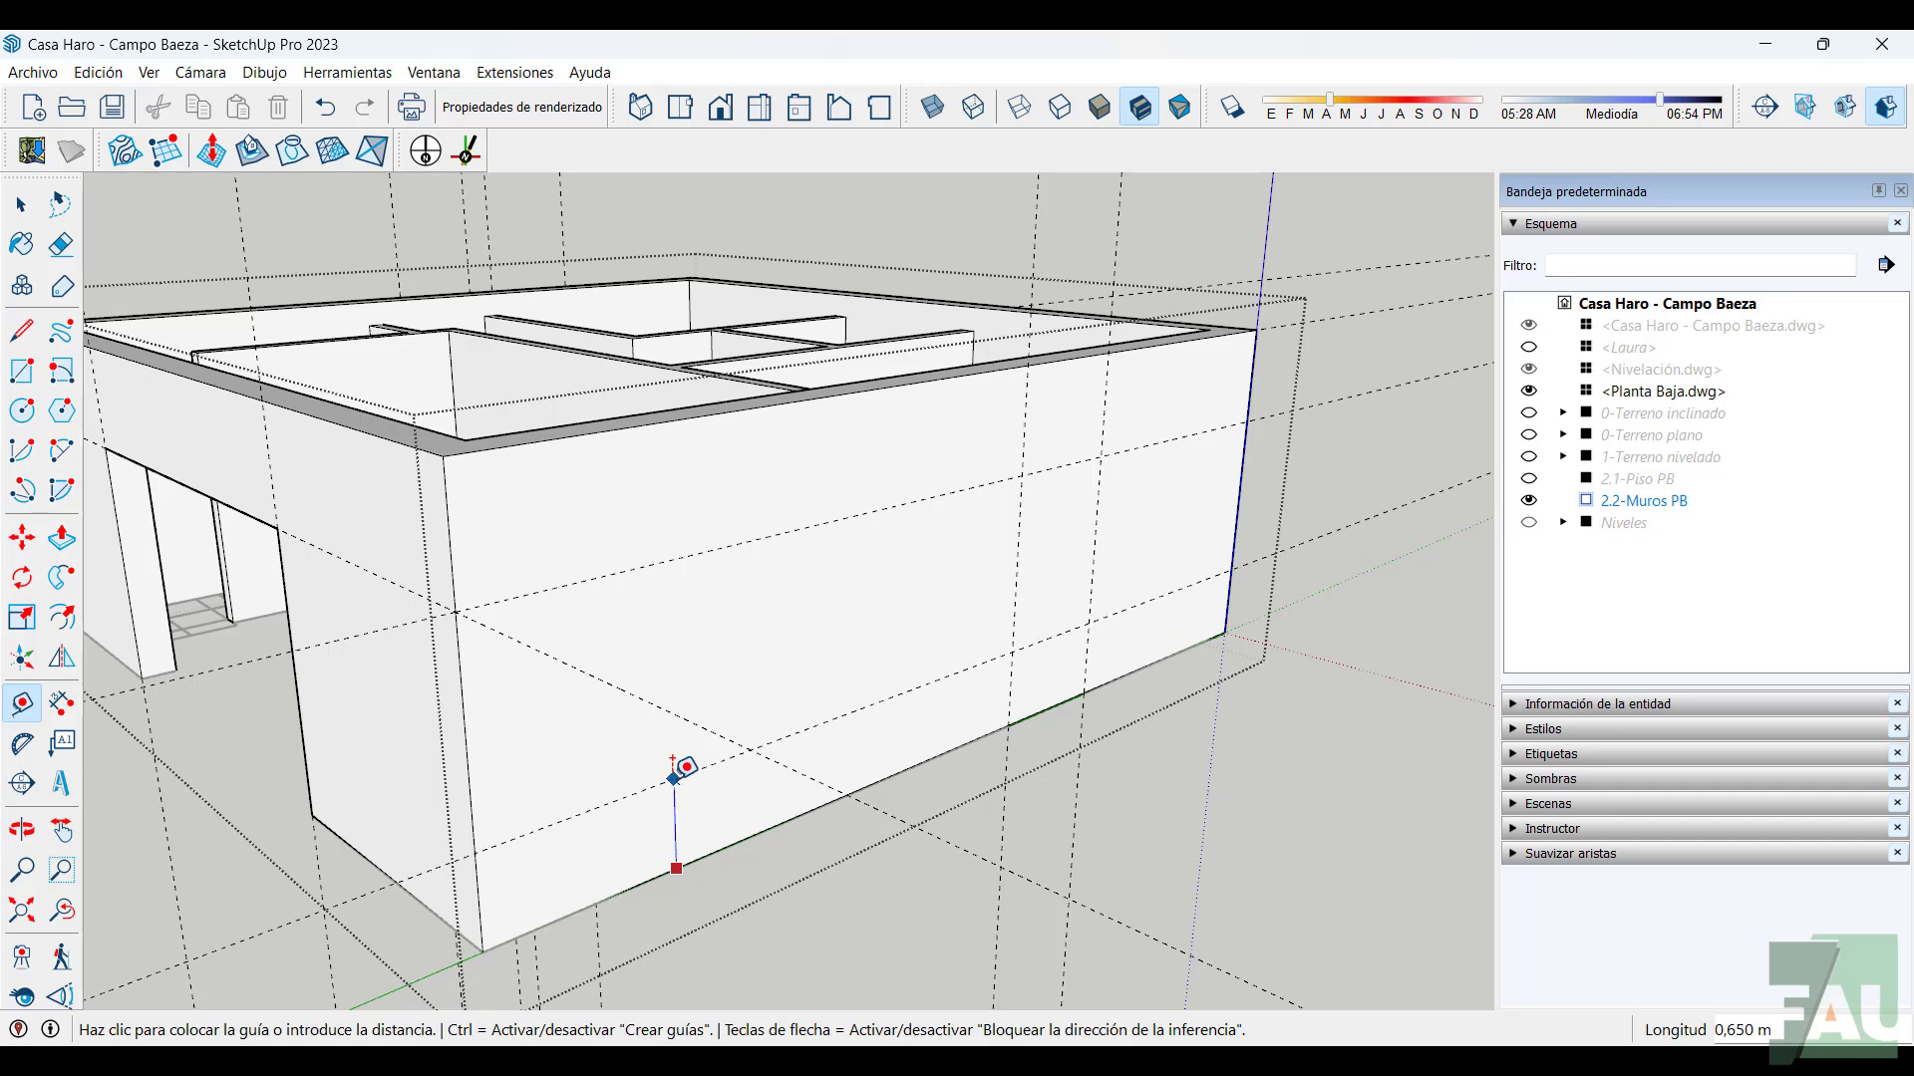
type("1,")
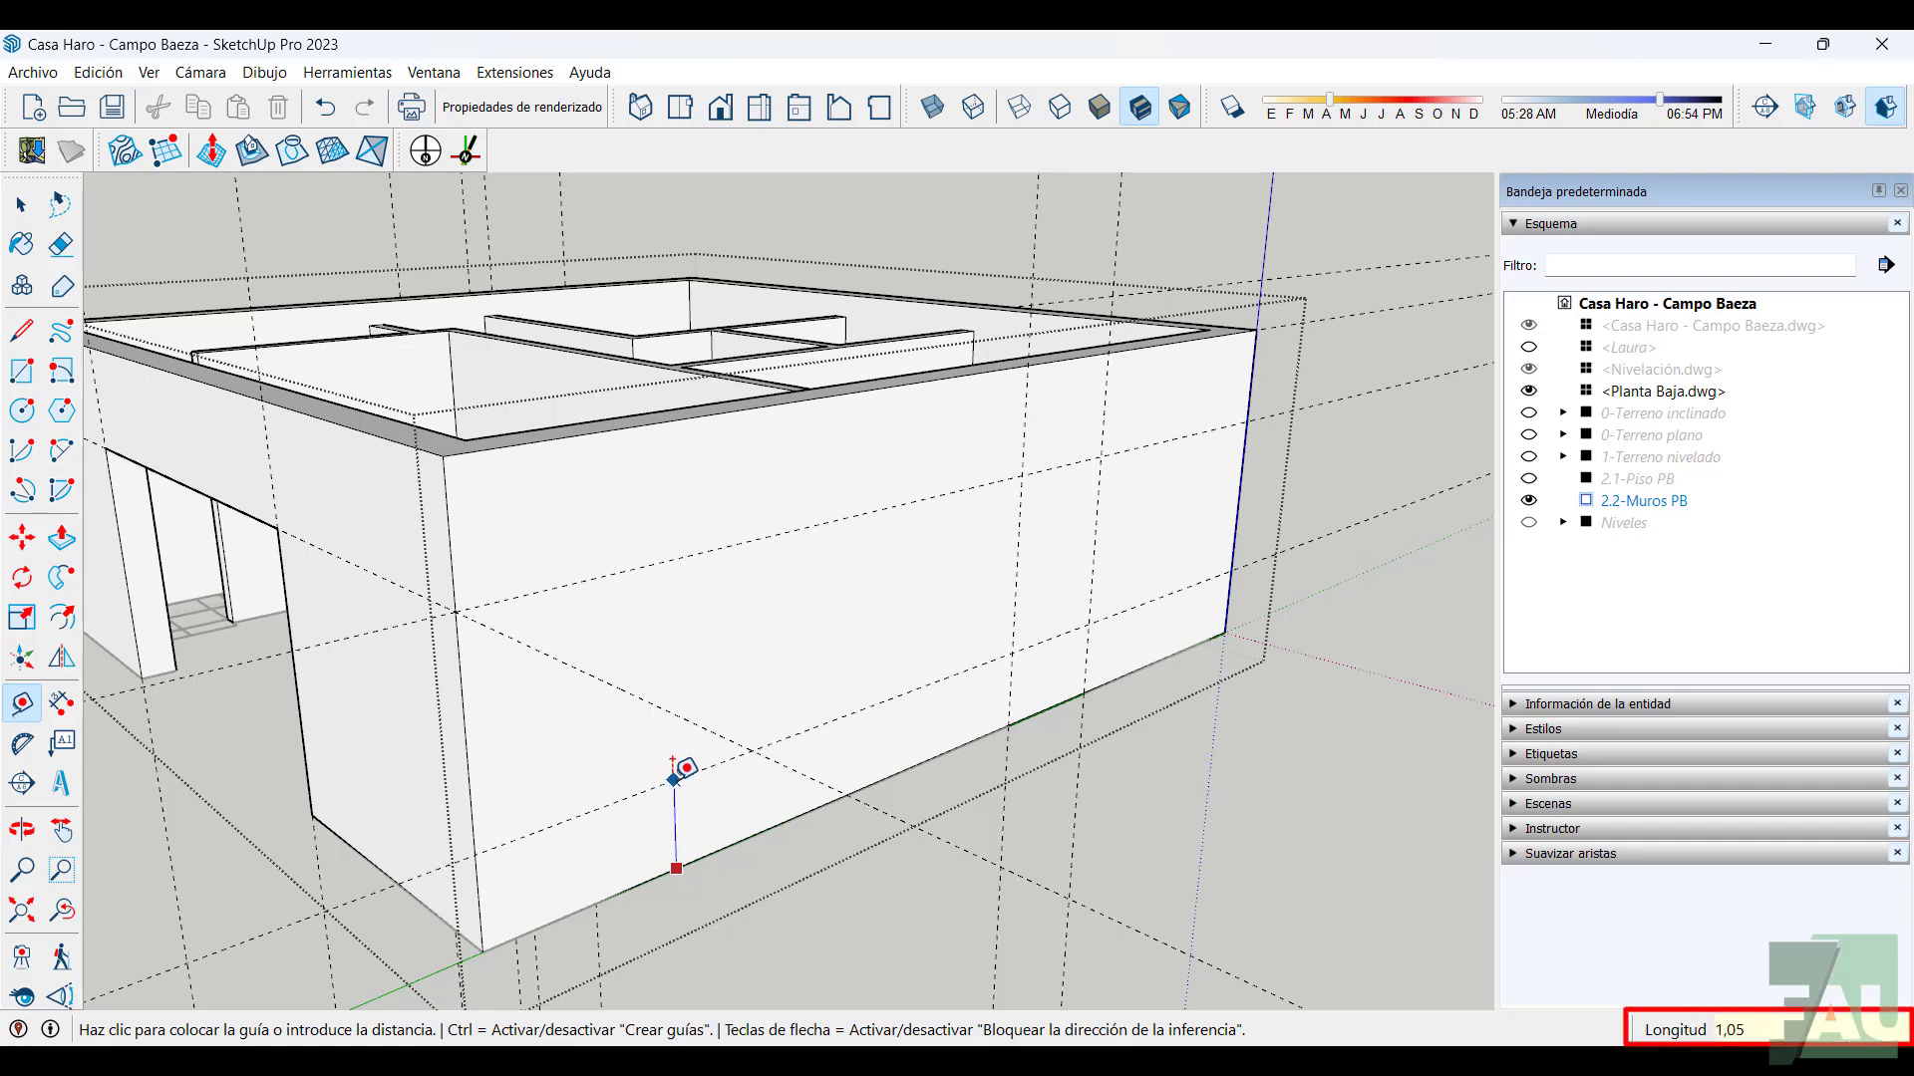
type("05")
key("Return")
Draw a window rectangle about 1,06 by 1,05 m between the facade's two vertical and two horizontal guides
scroll(1239, 640, "down", 3)
middle_click_drag(1239, 641, 996, 670)
scroll(897, 615, "up", 4)
scroll(884, 615, "up", 2)
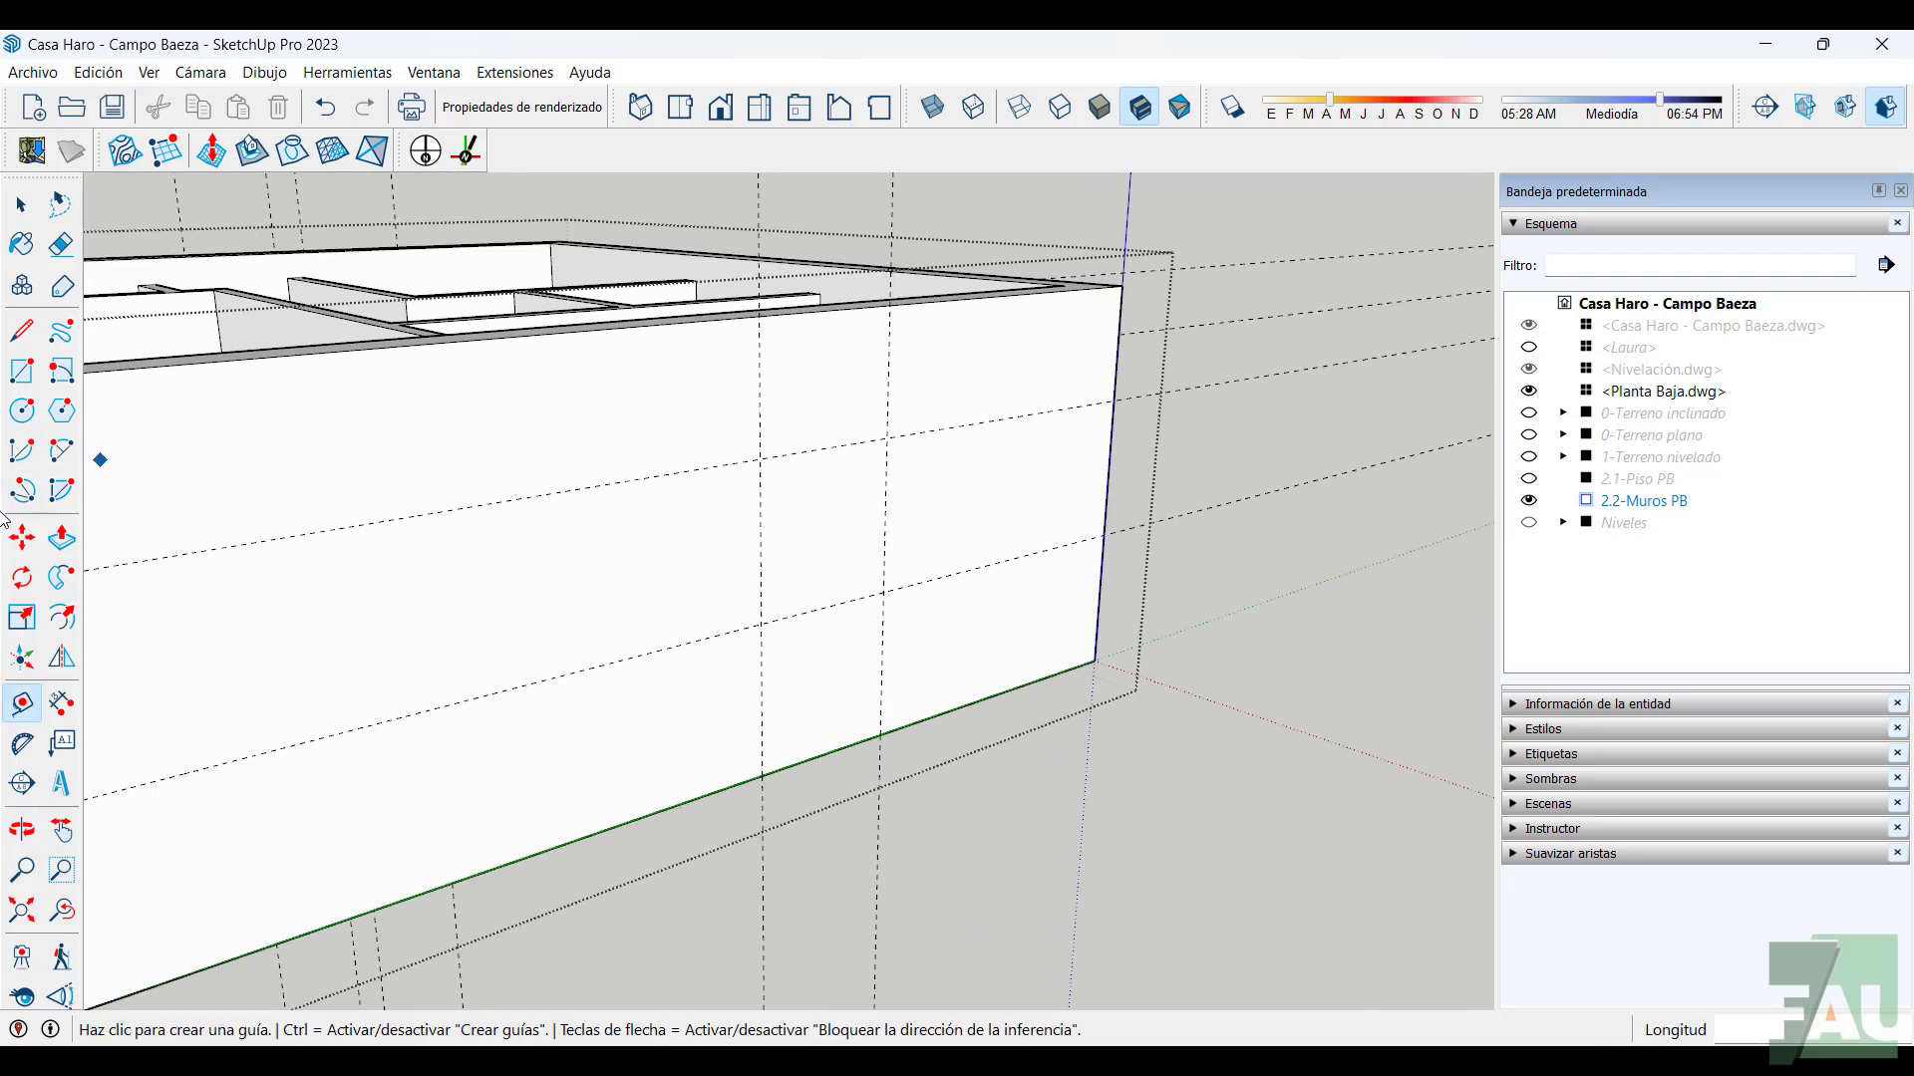
left_click(31, 379)
left_click(760, 624)
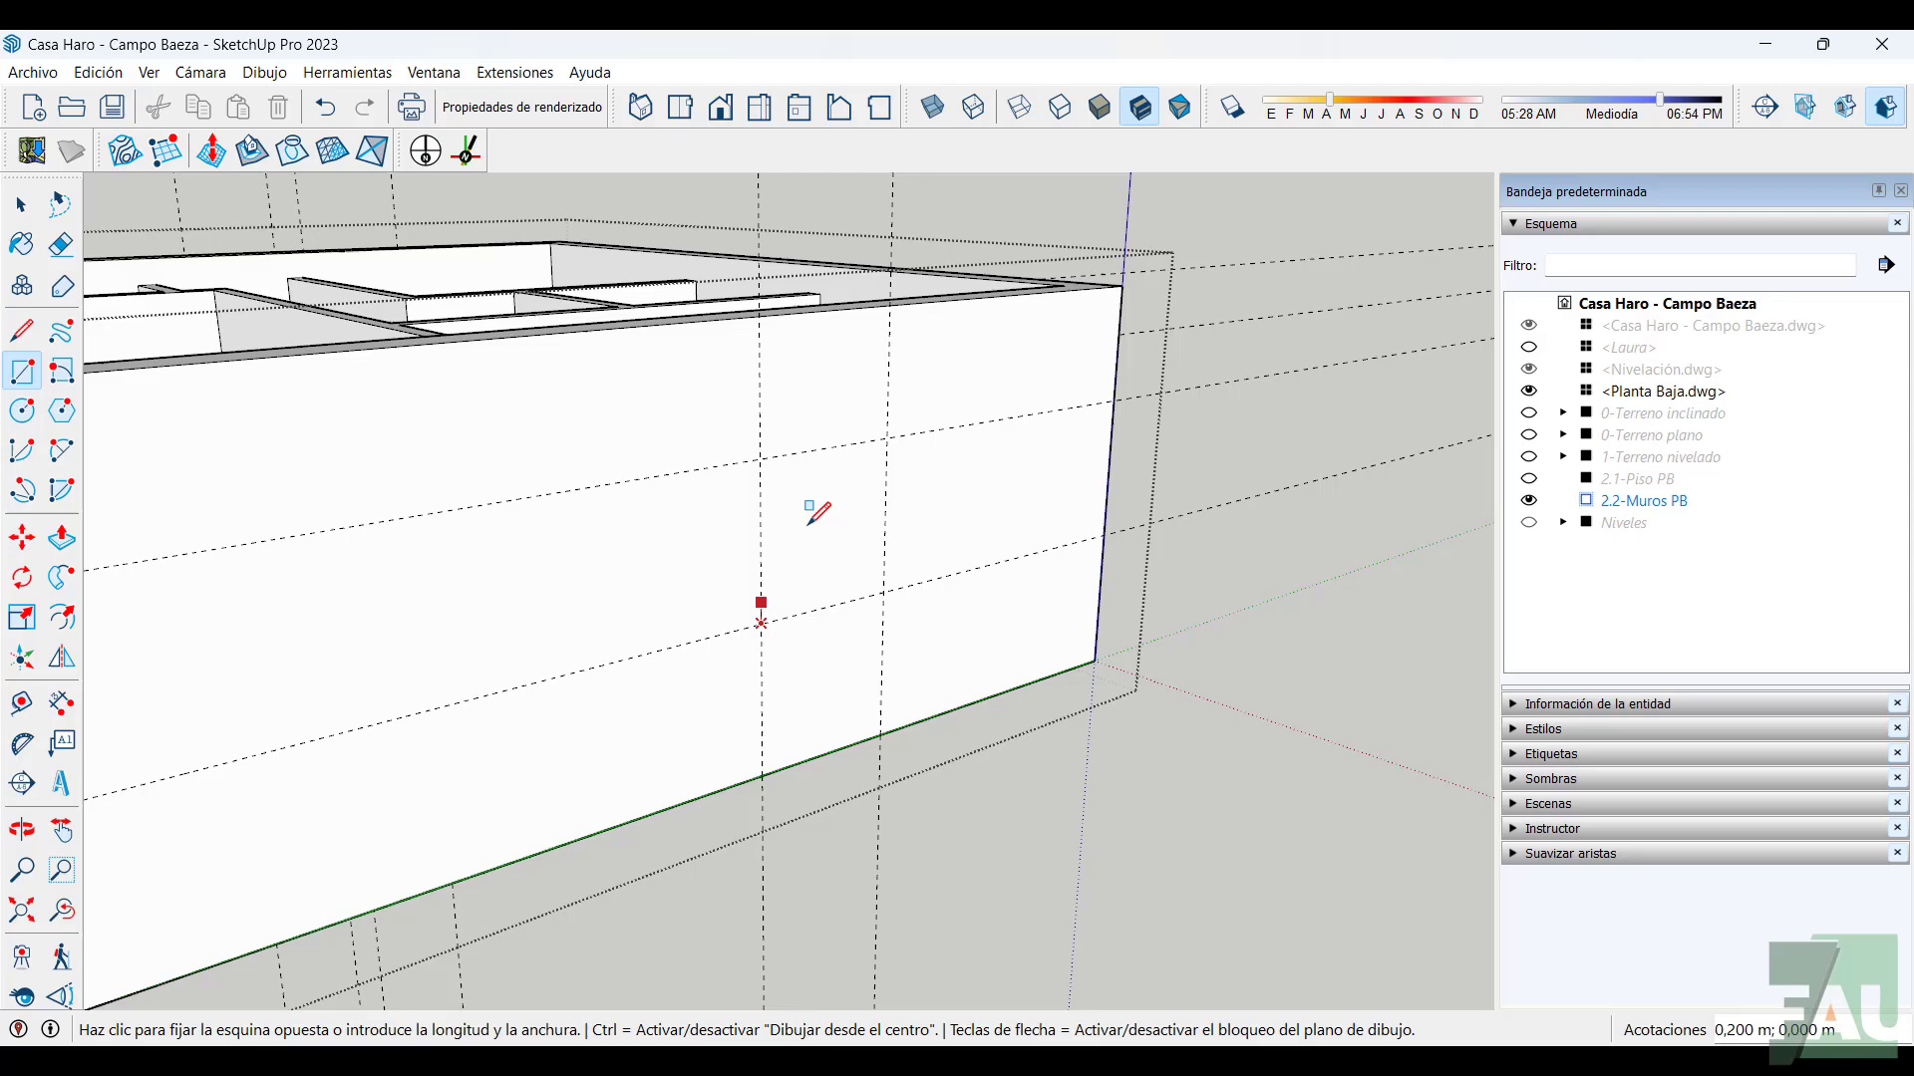
left_click(886, 439)
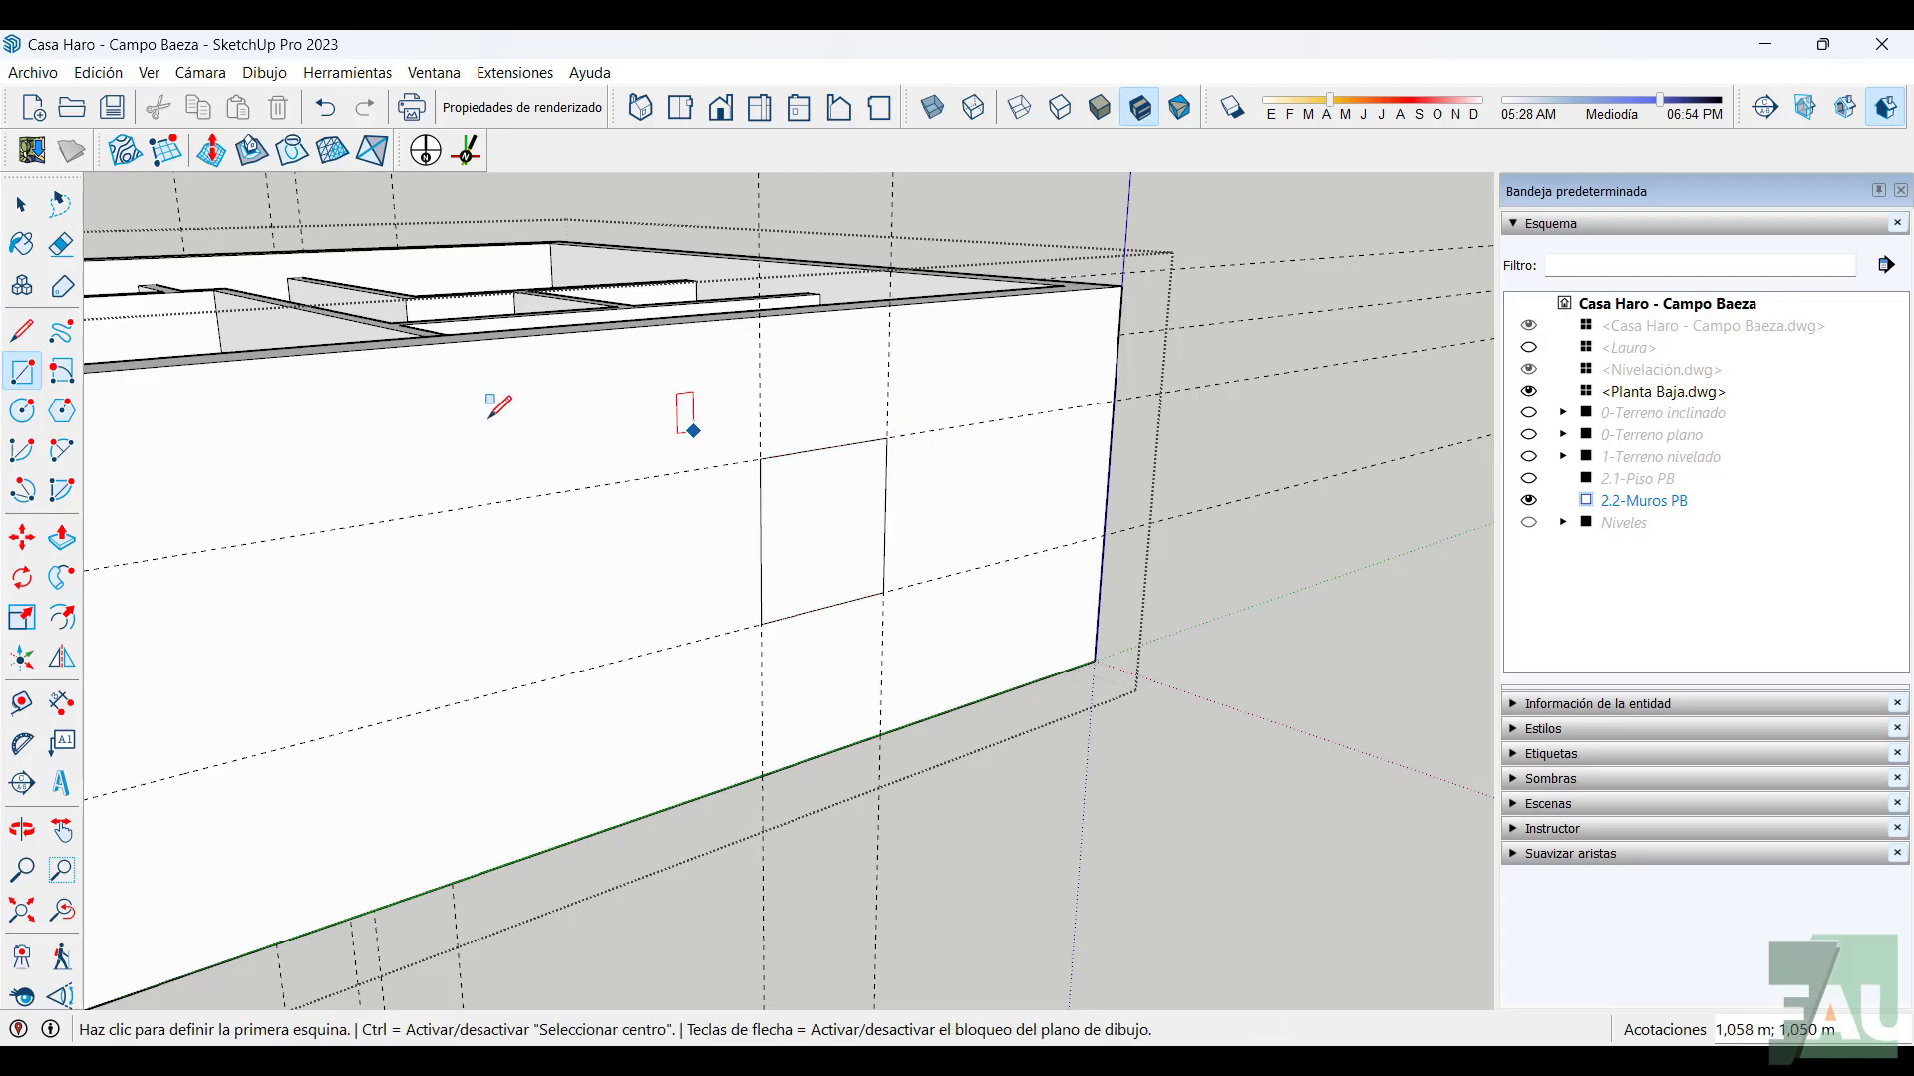
Cut the window opening by pushing its rectangle 0,3 m through the facade wall
left_click(62, 544)
left_click(839, 542)
middle_click_drag(839, 543, 858, 715)
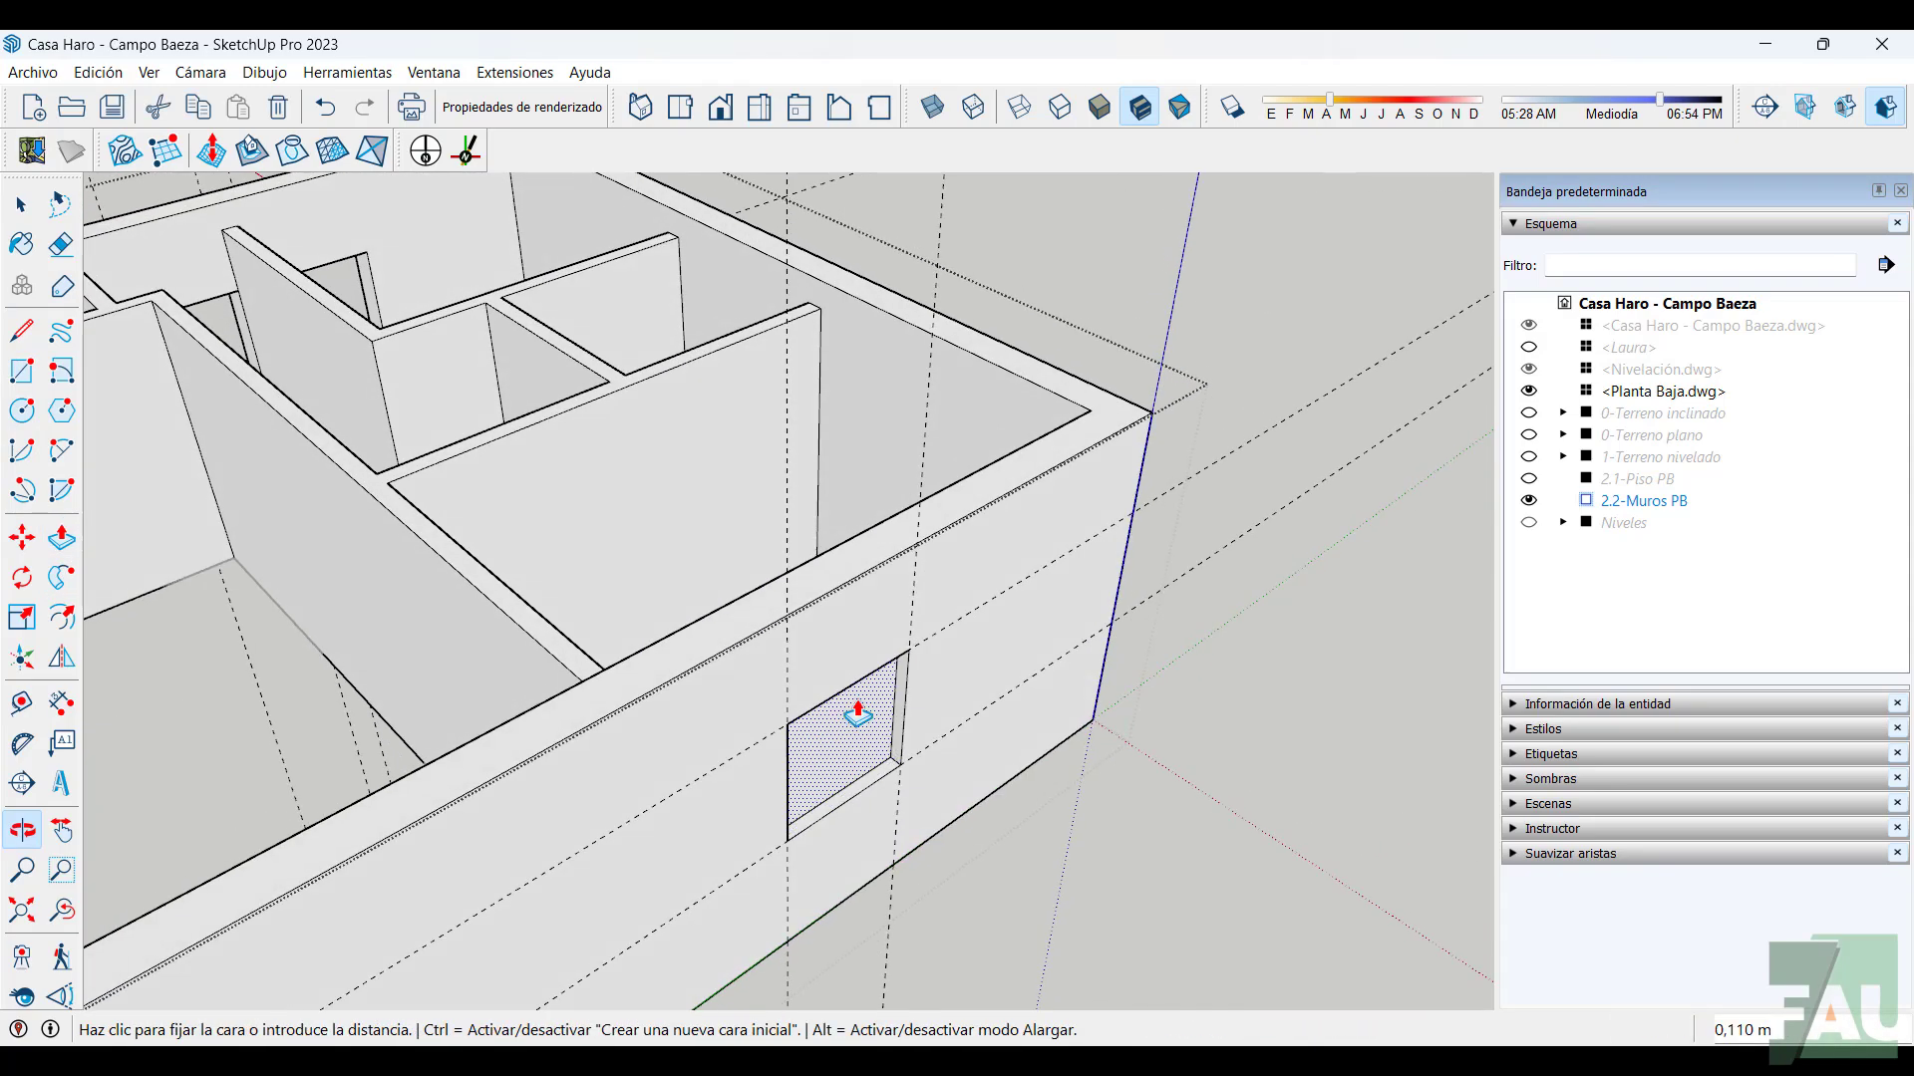
scroll(858, 716, "up", 1)
left_click(846, 554)
scroll(982, 552, "down", 4)
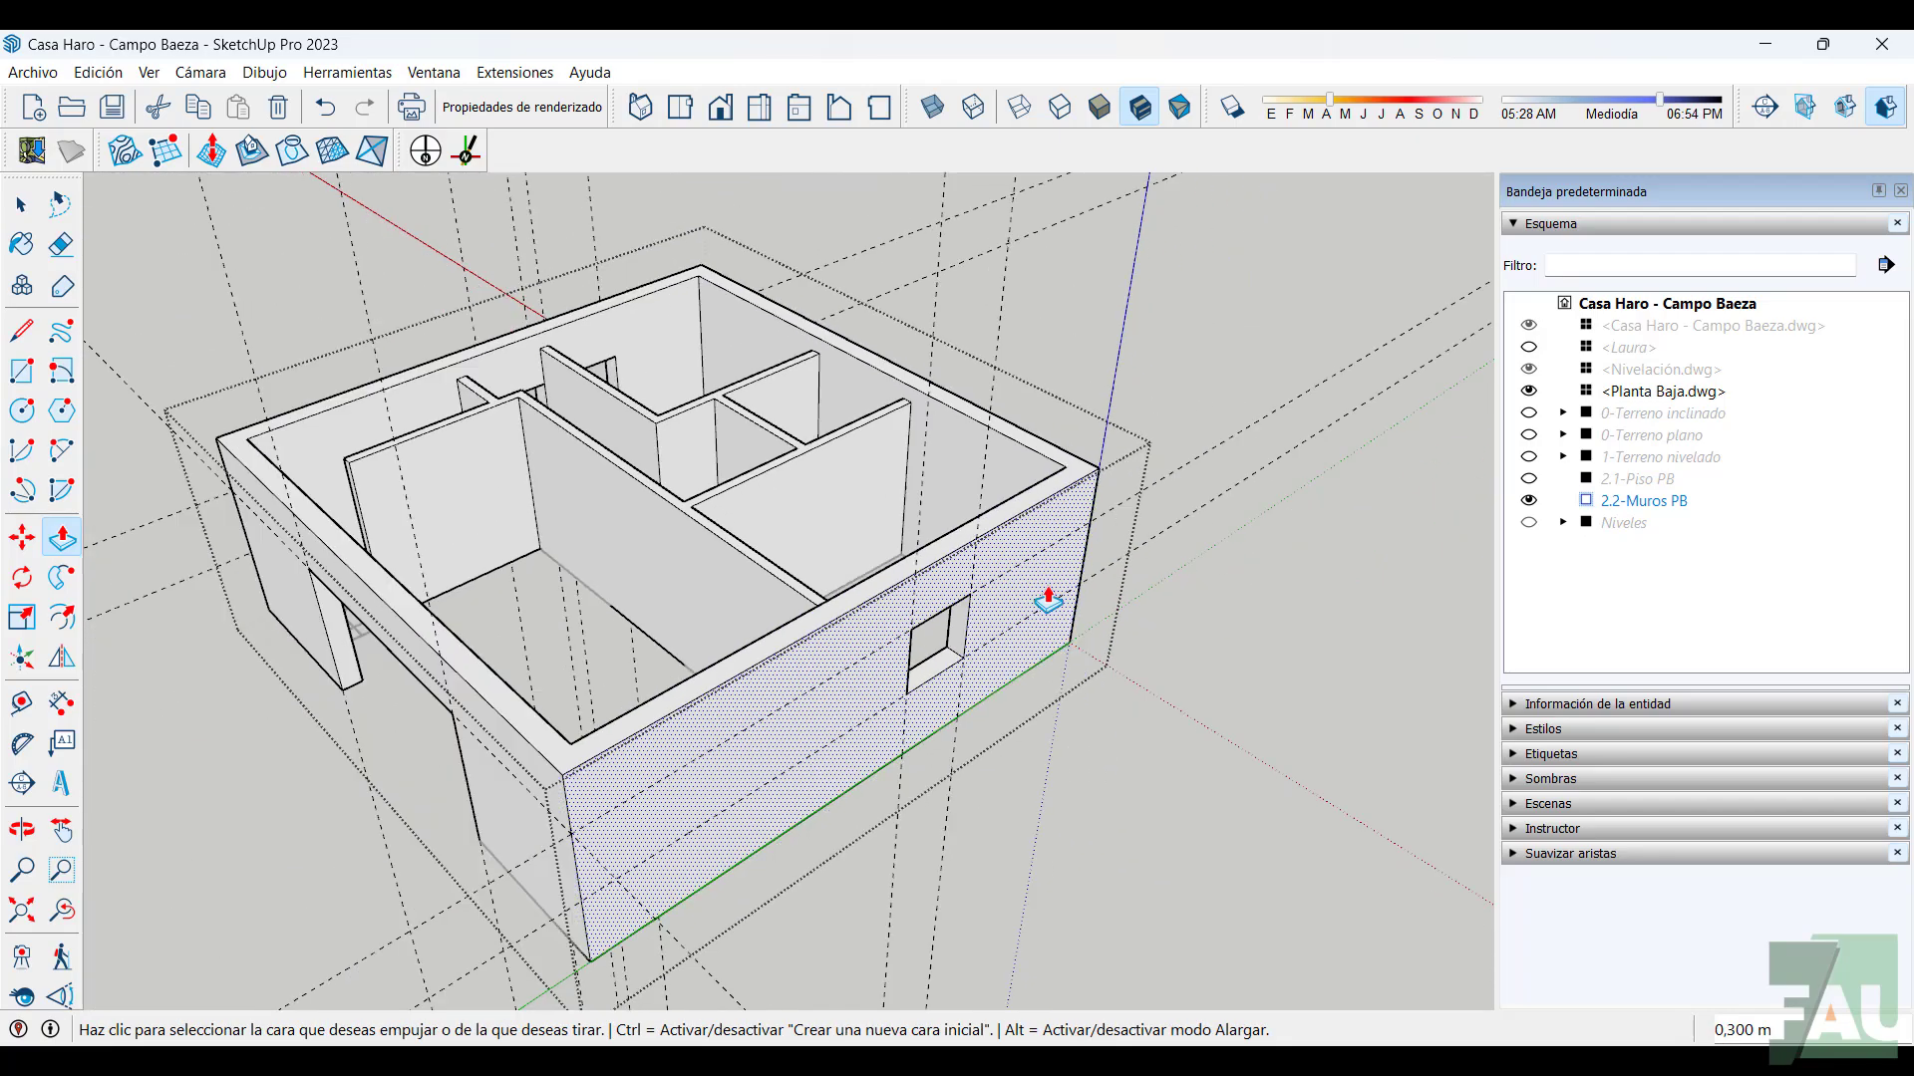
Bring the interior partitions into close view and turn on X-ray display to reveal the plan's door marks
middle_click_drag(1049, 601, 1321, 839)
scroll(1158, 808, "up", 2)
middle_click_drag(1097, 662, 1081, 692)
scroll(915, 513, "up", 4)
middle_click_drag(915, 512, 729, 687)
scroll(698, 632, "up", 3)
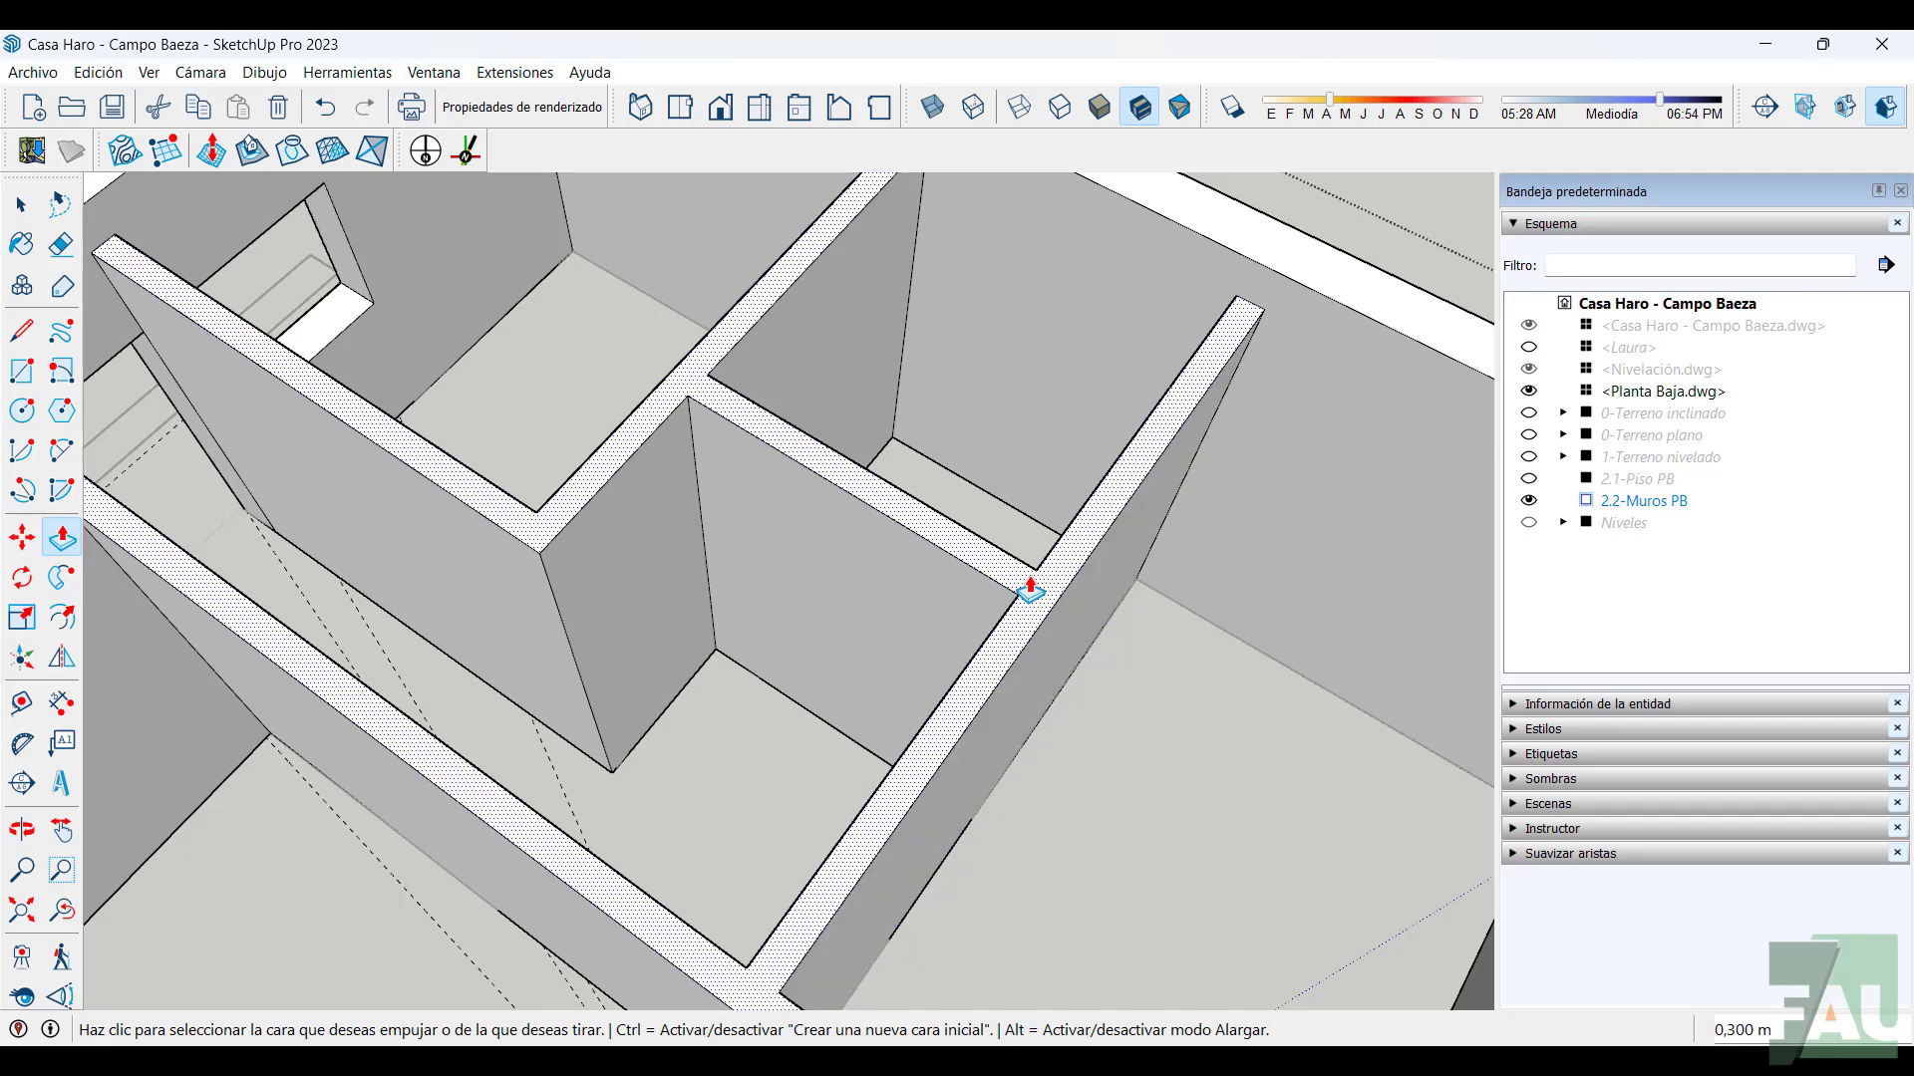
left_click(933, 108)
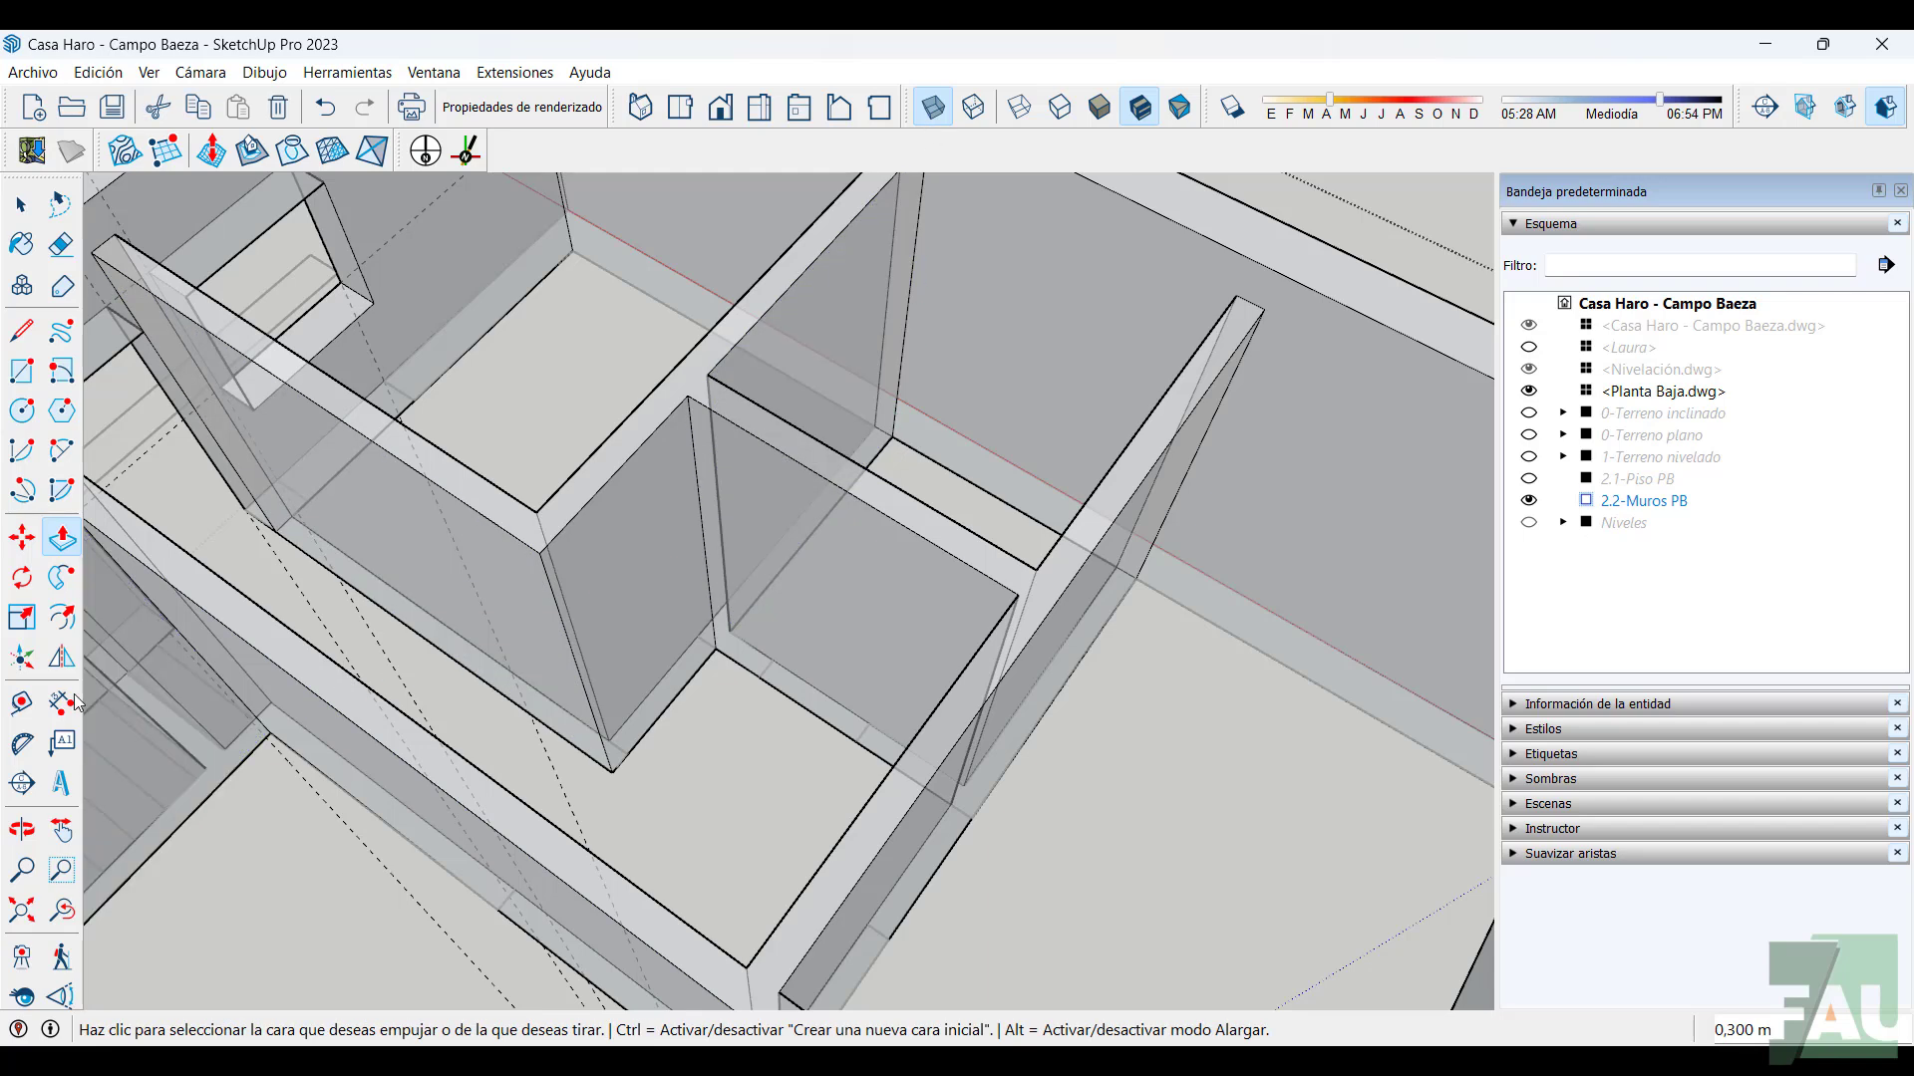
Place a vertical guide 0,15 m from the free end of the short partition, at its door jamb mark
key("t")
scroll(501, 713, "up", 3)
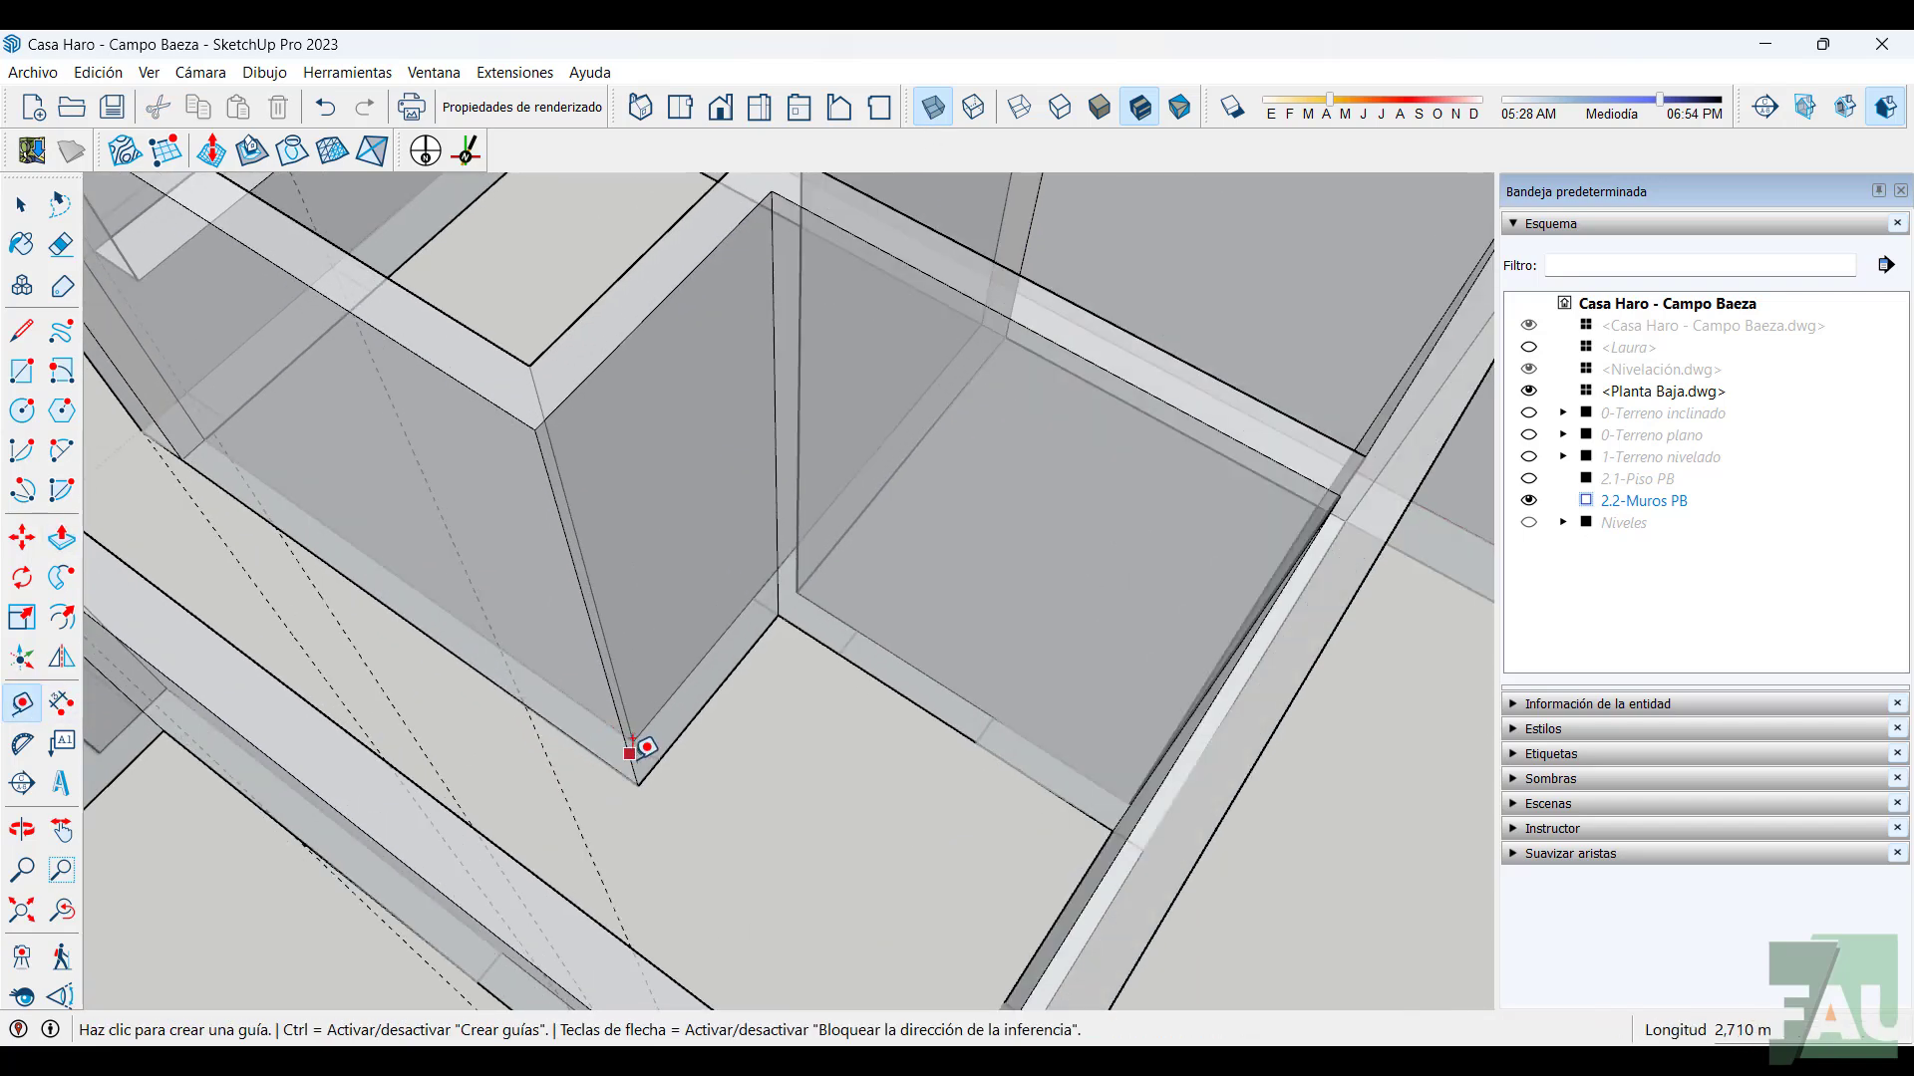
left_click(629, 757)
left_click(656, 734)
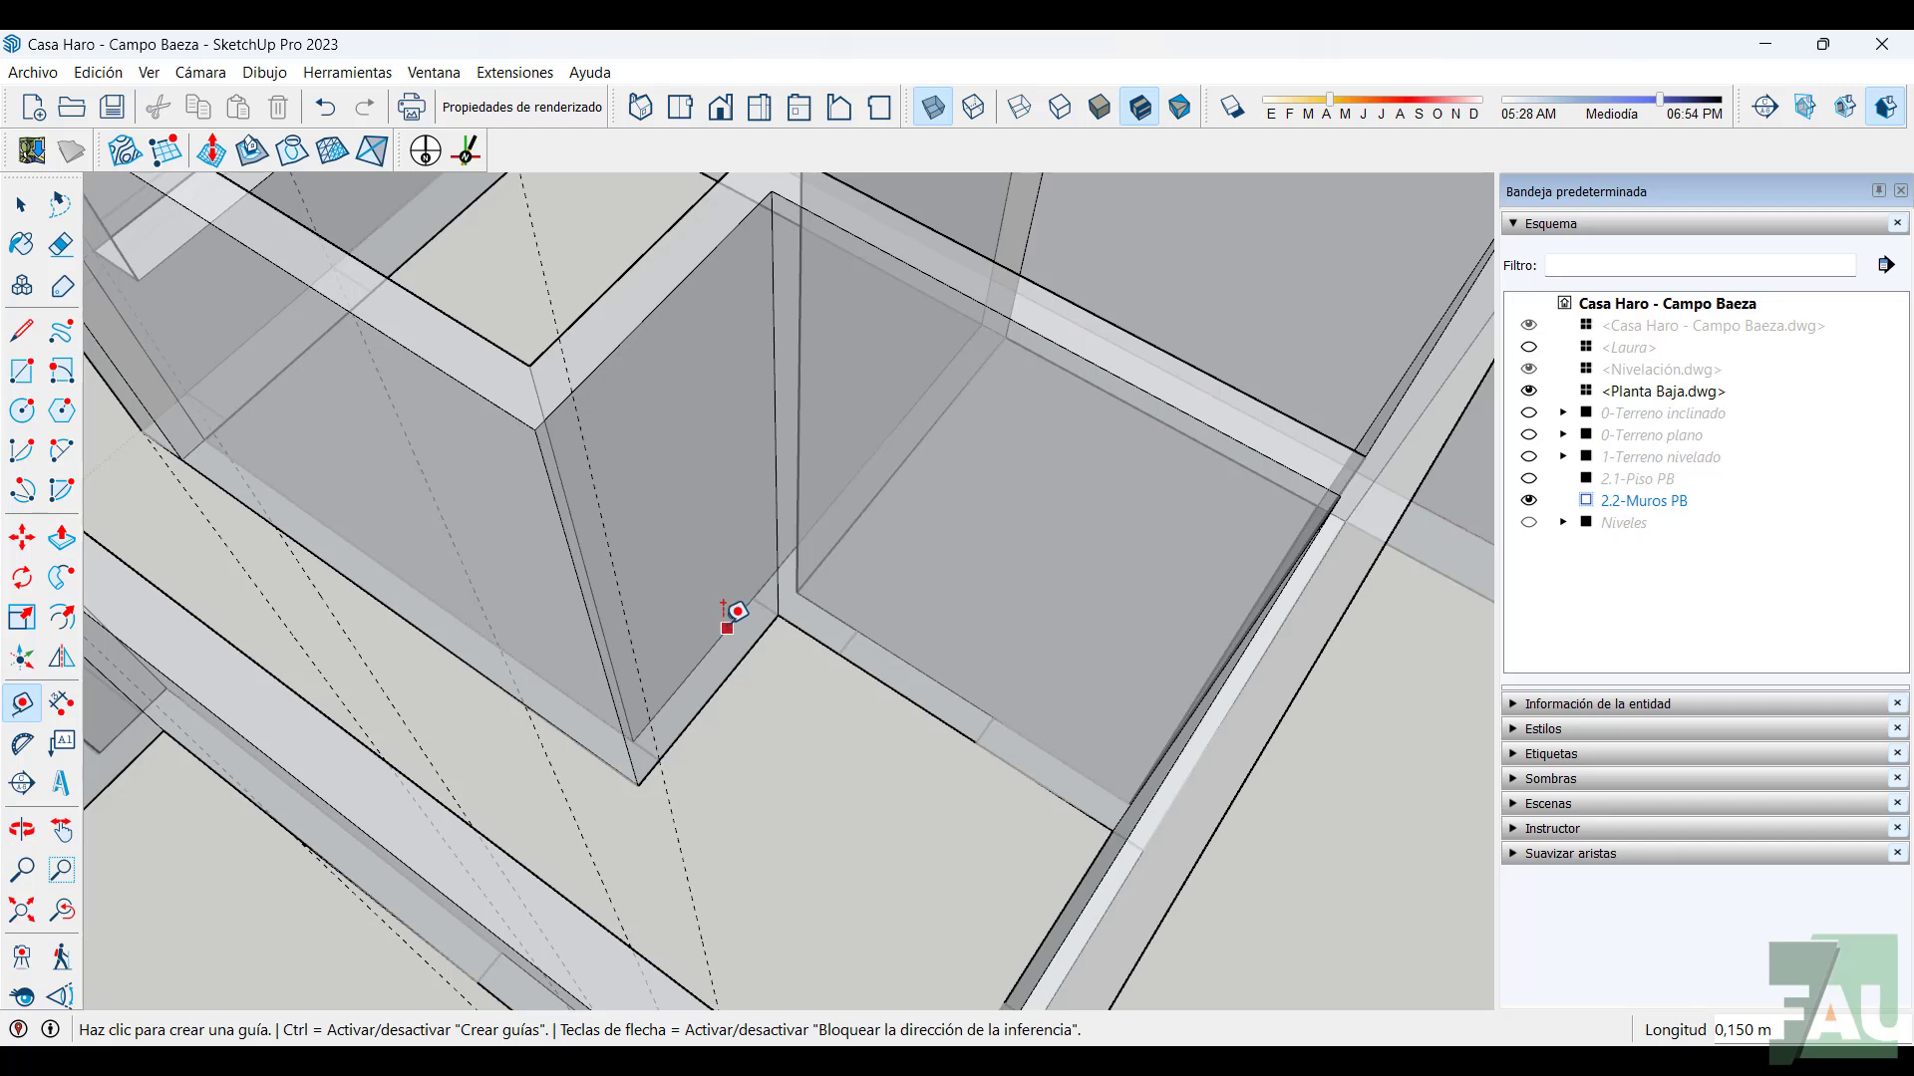
Place two vertical guides on the adjoining partition, one at each jamb mark of its doorway, starting from the inner corner
left_click(777, 531)
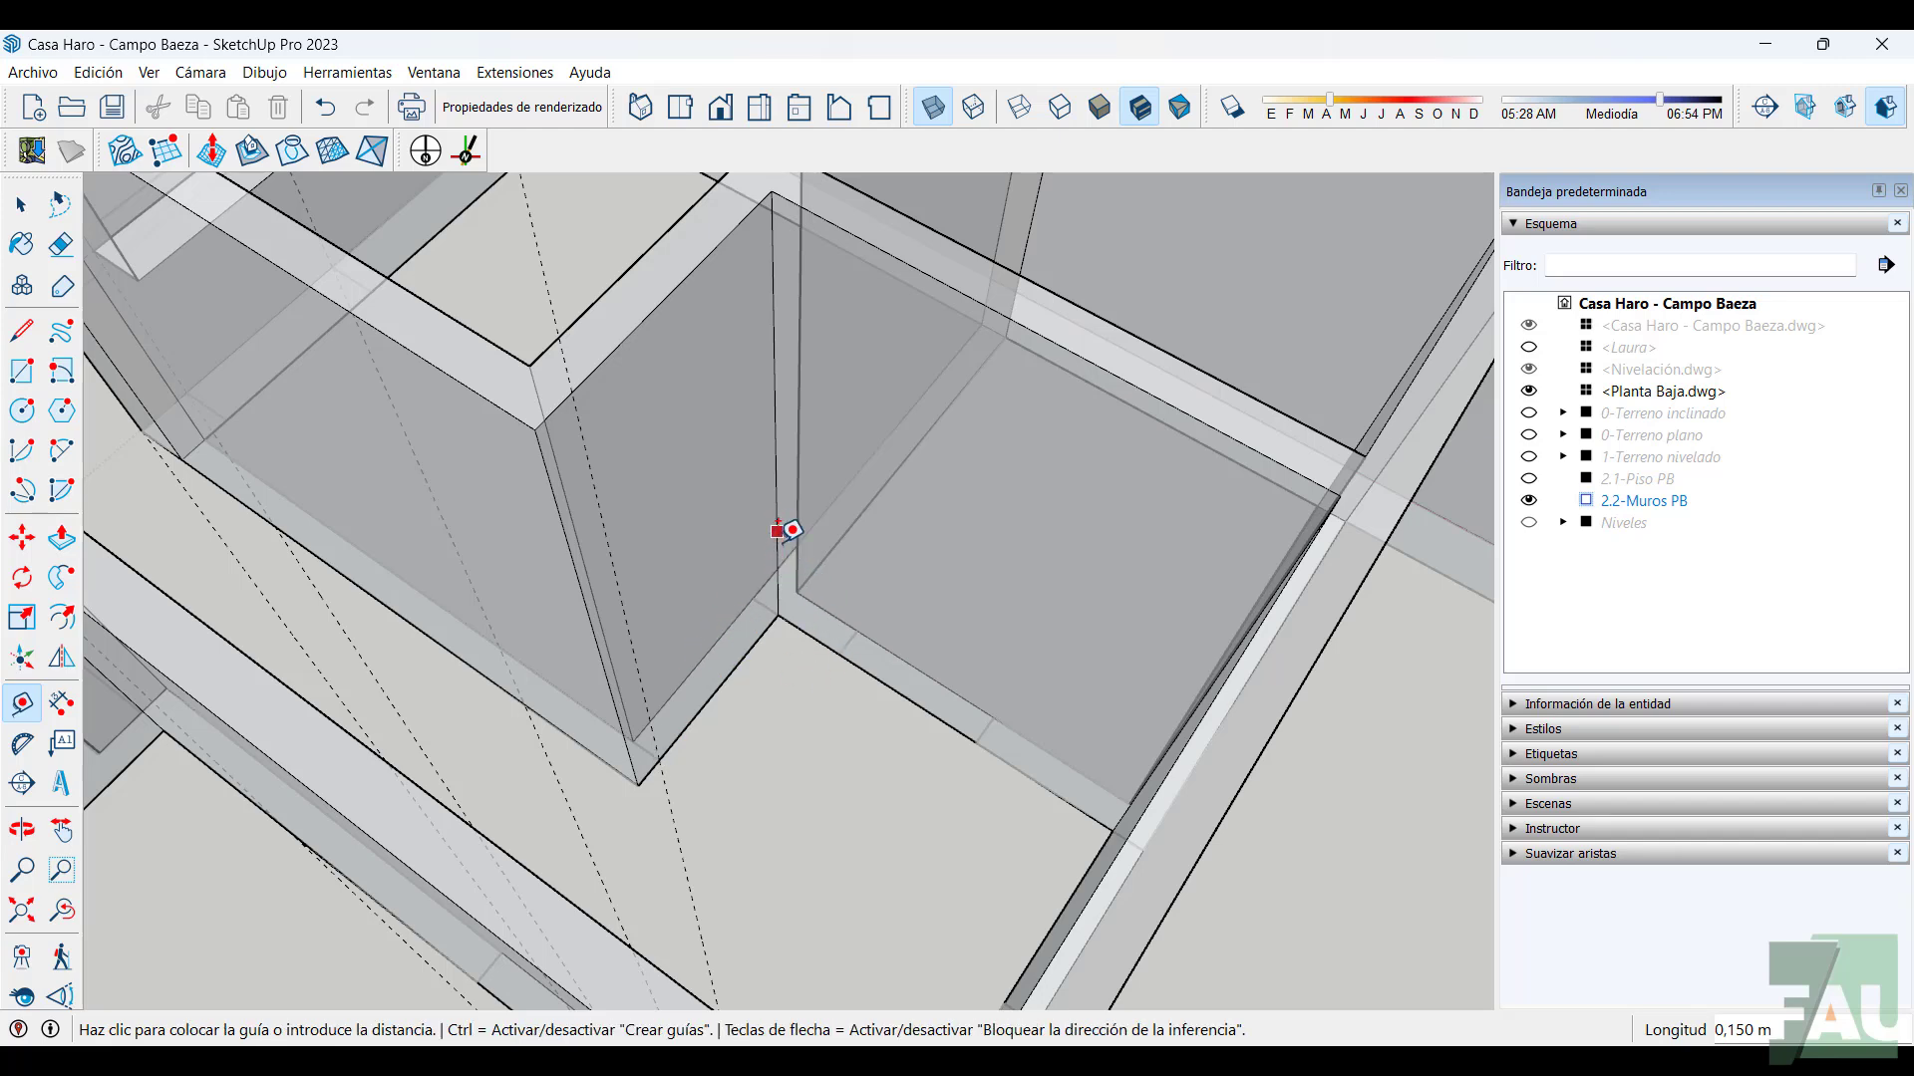
left_click(840, 653)
left_click(847, 546)
left_click(978, 737)
Place a vertical guide on the larger room's partition, offset from the wall corner edge to the doorway's far jamb mark
scroll(1033, 743, "down", 3)
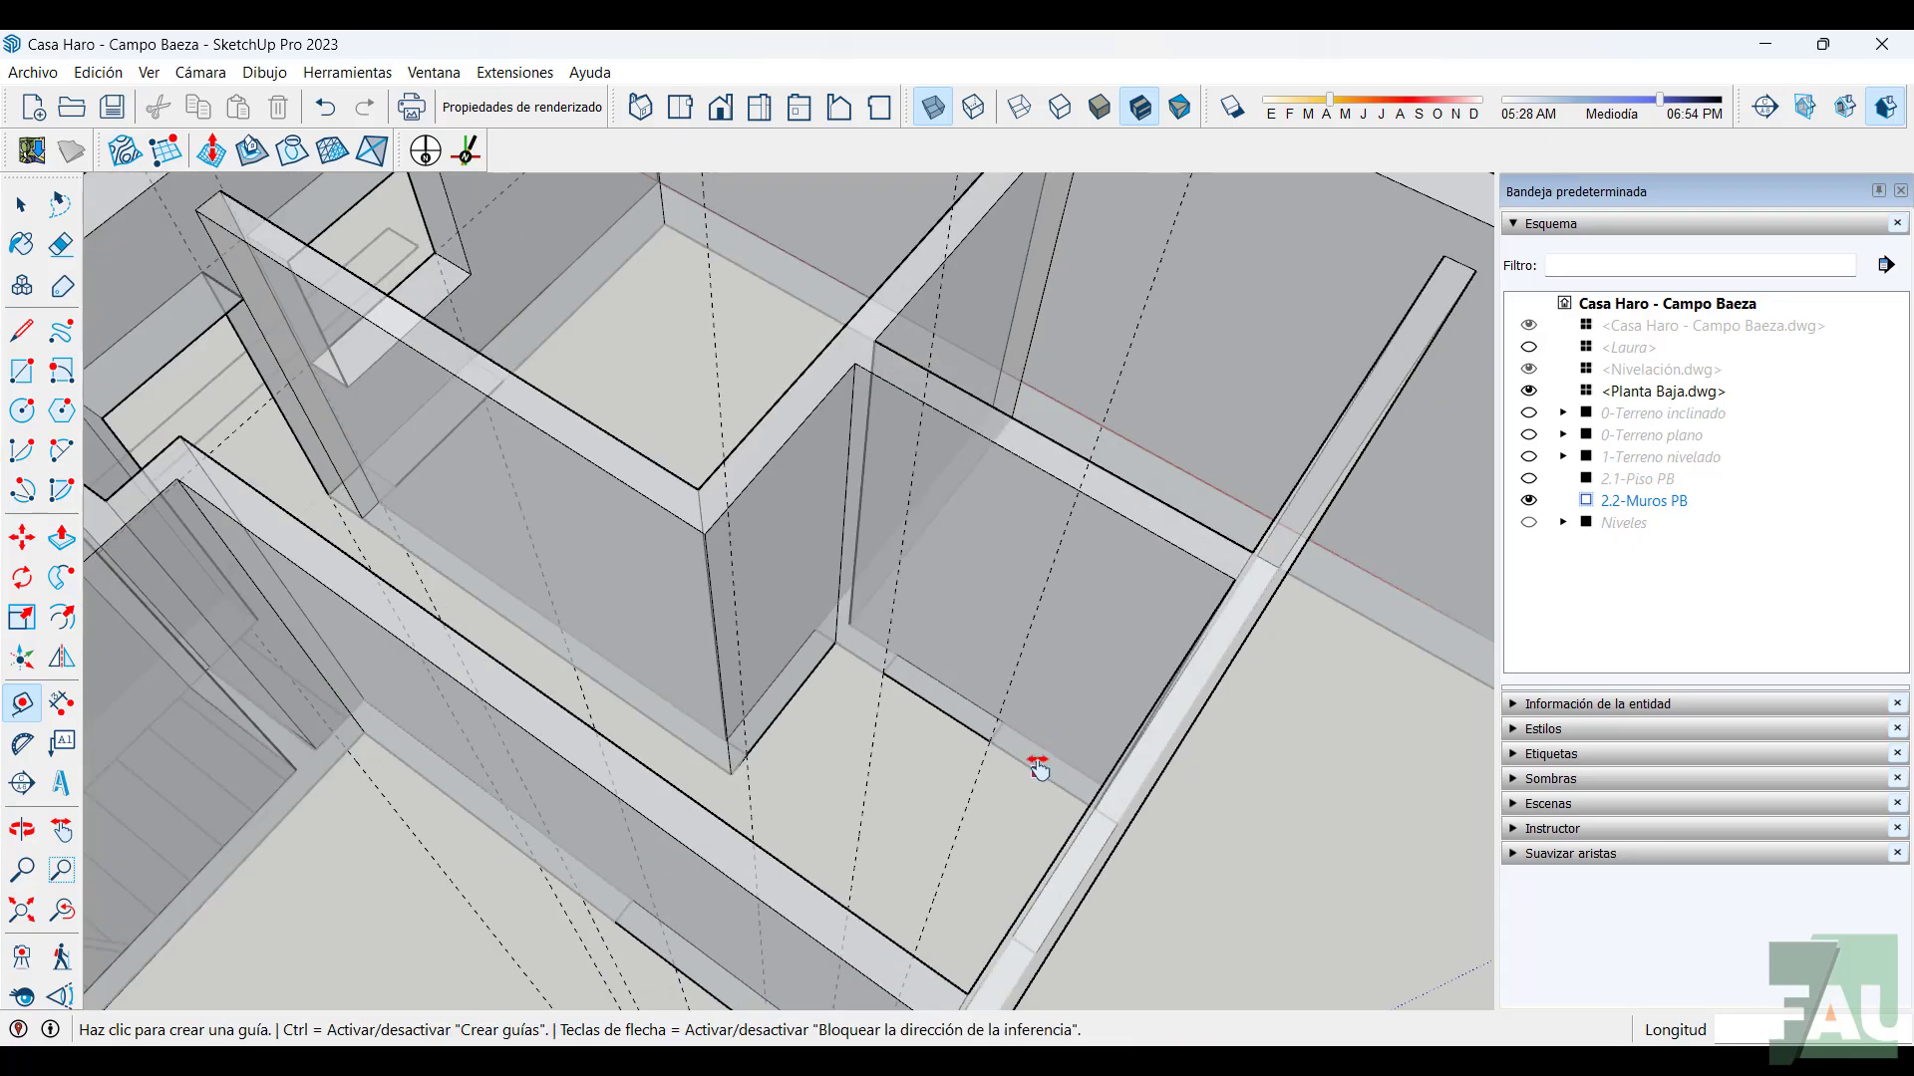
scroll(688, 474, "up", 4)
scroll(737, 558, "up", 2)
middle_click_drag(736, 558, 684, 581)
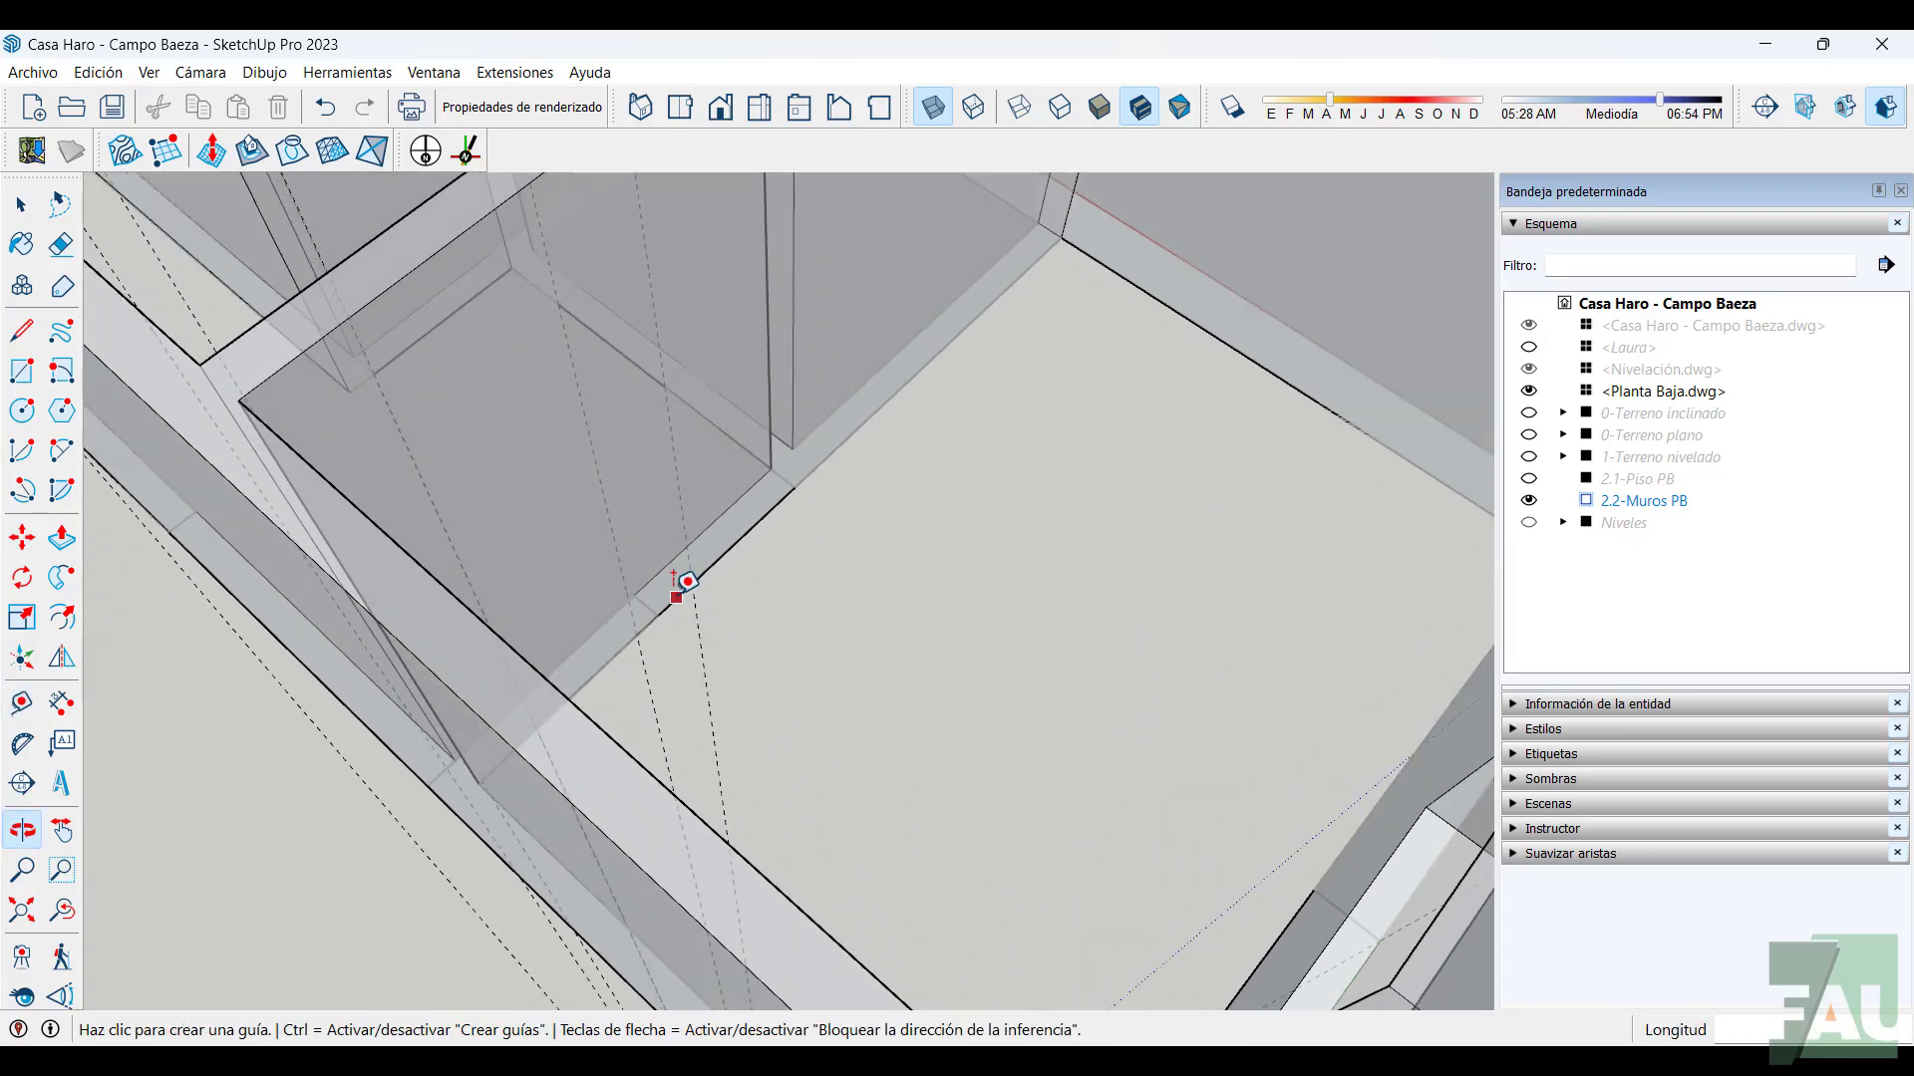
left_click(768, 374)
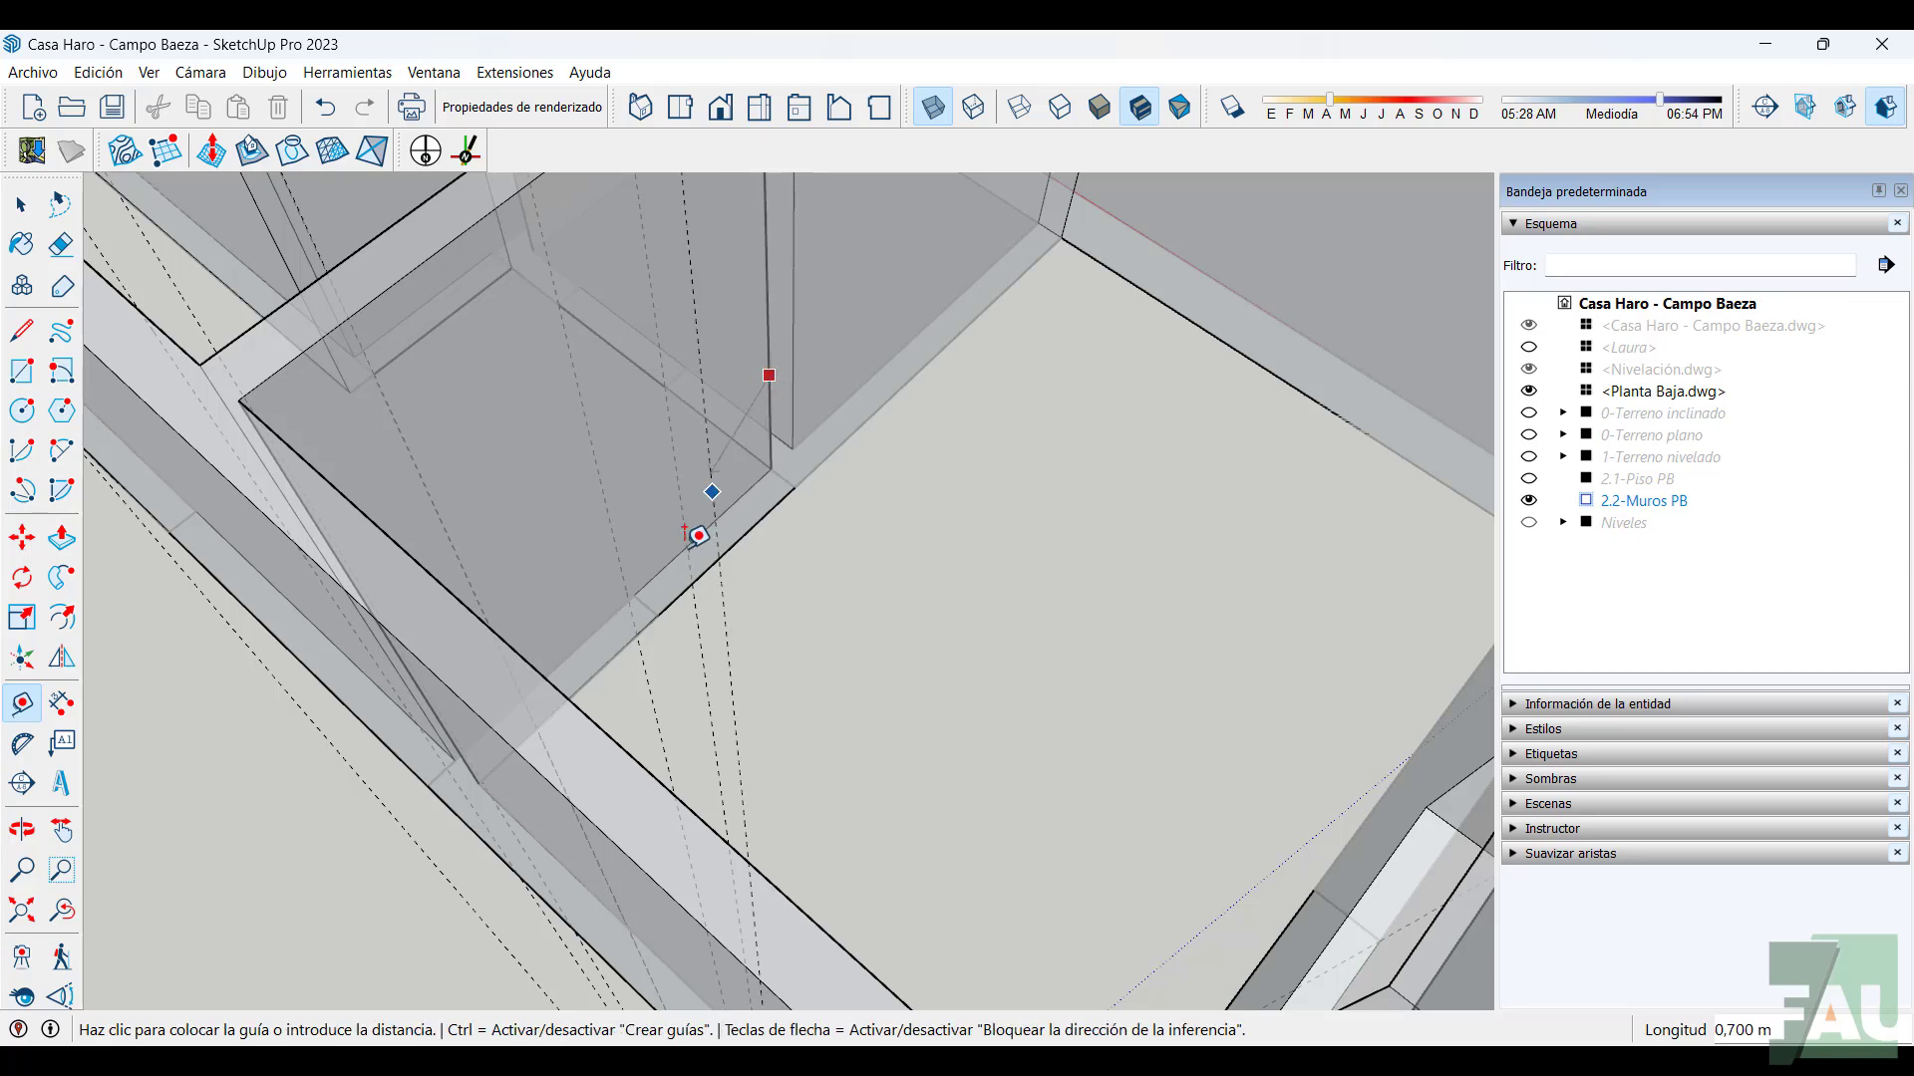
left_click(670, 598)
Turn off X-ray display and place a horizontal guide 2,1 m above the base of the larger room's partition
scroll(922, 553, "down", 2)
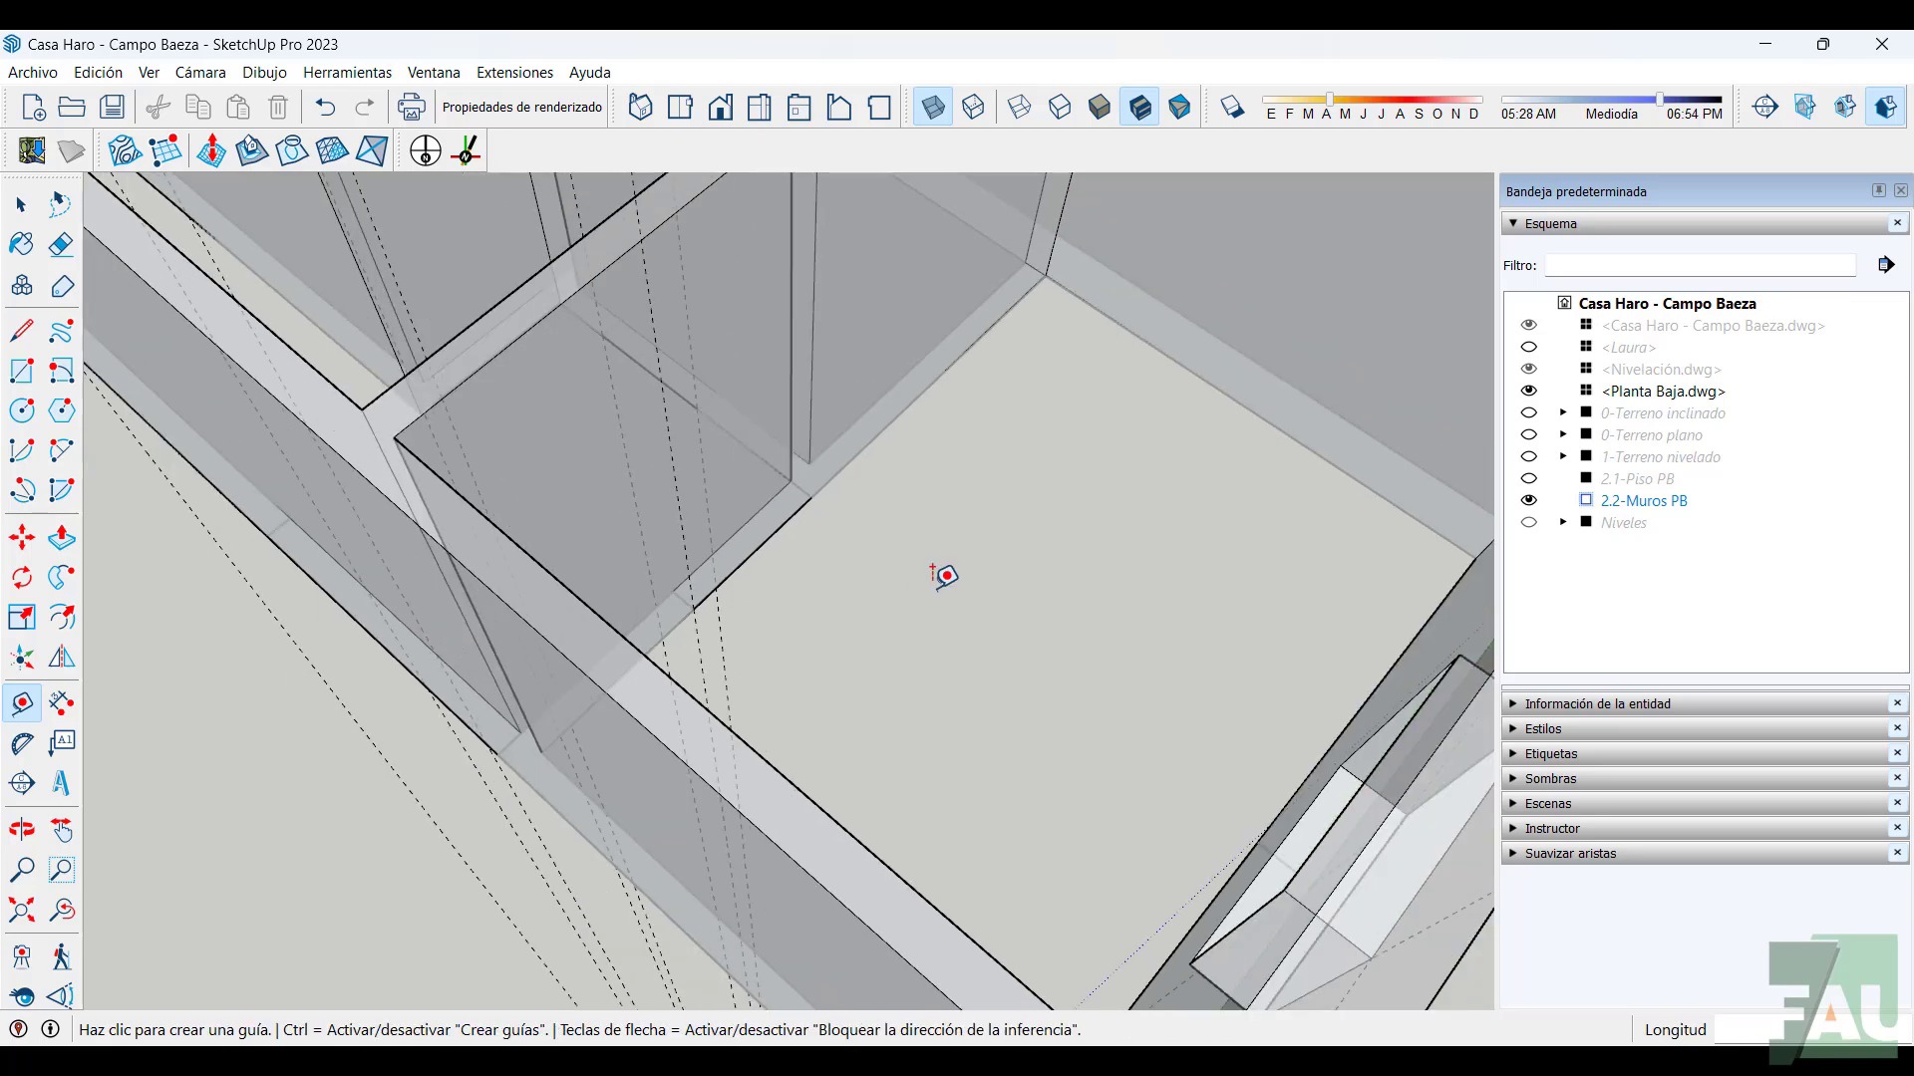
middle_click_drag(940, 568, 902, 633)
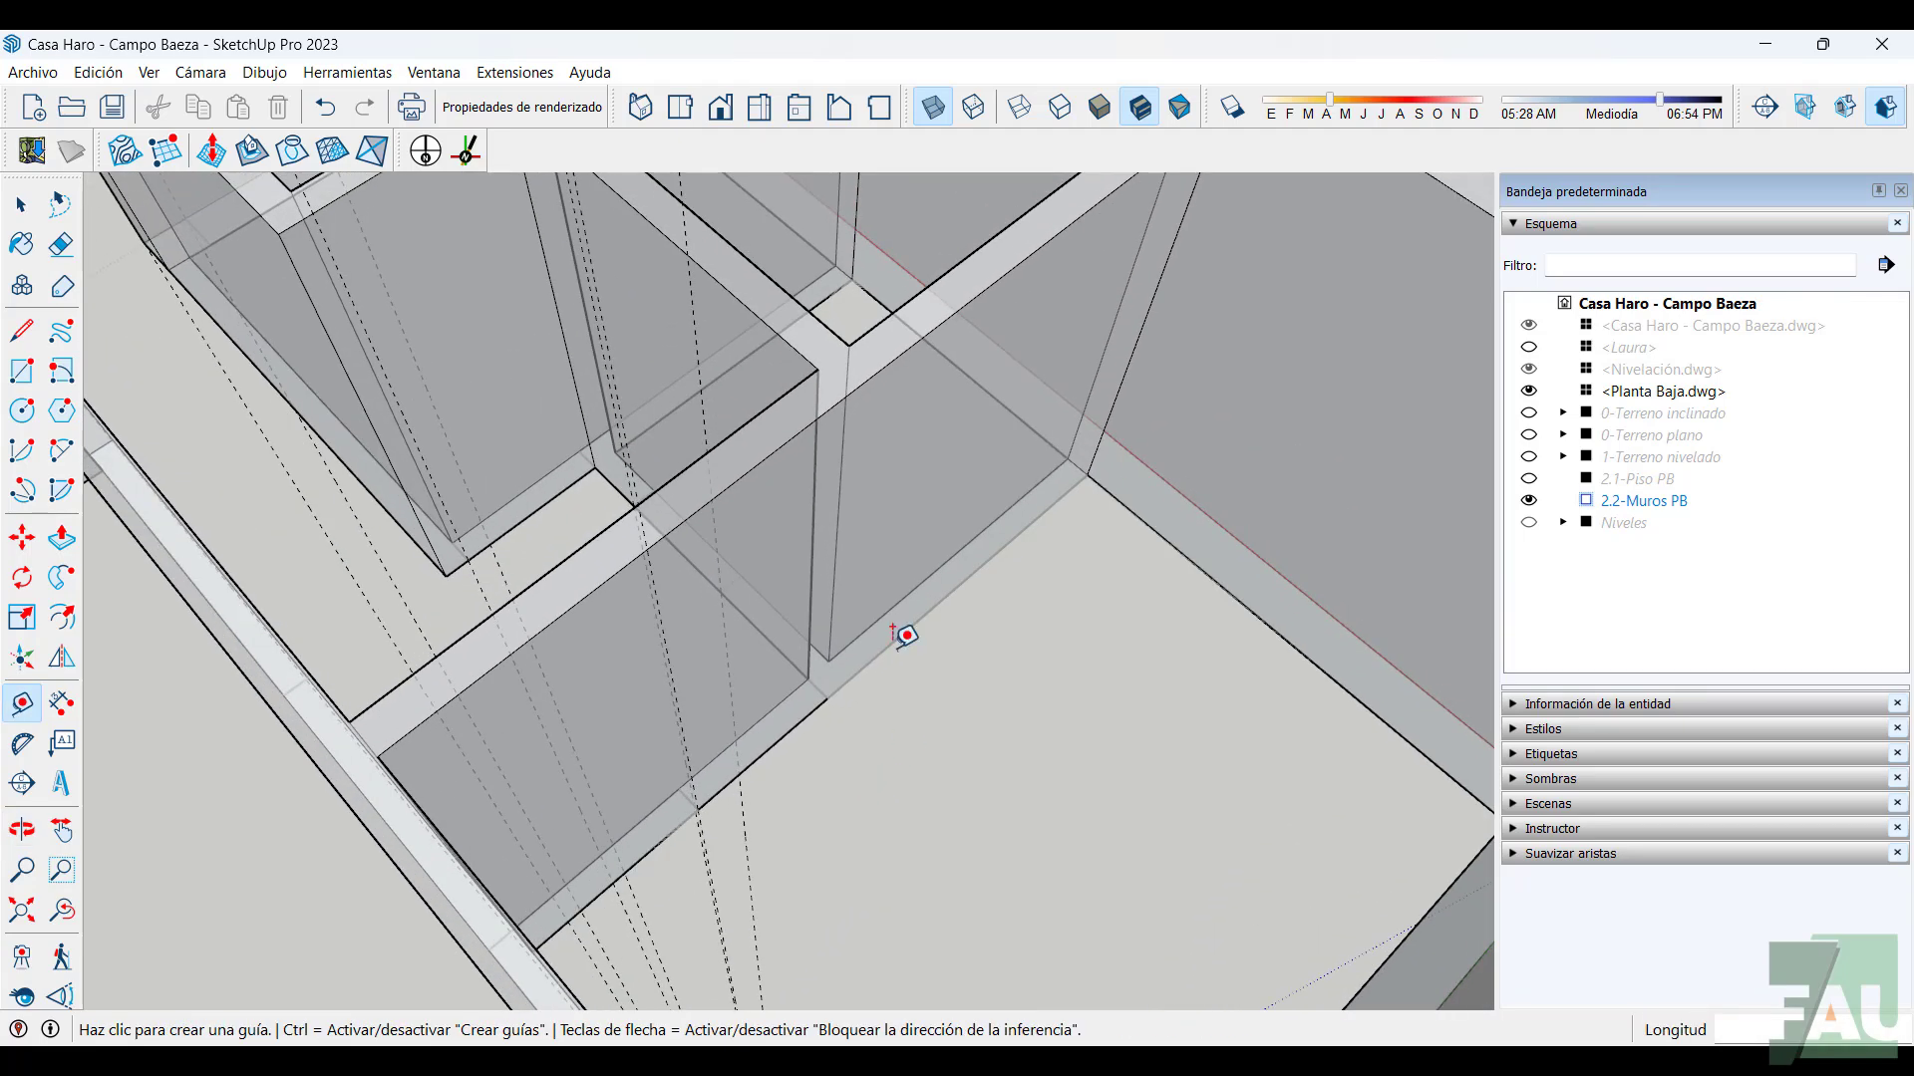
left_click(933, 106)
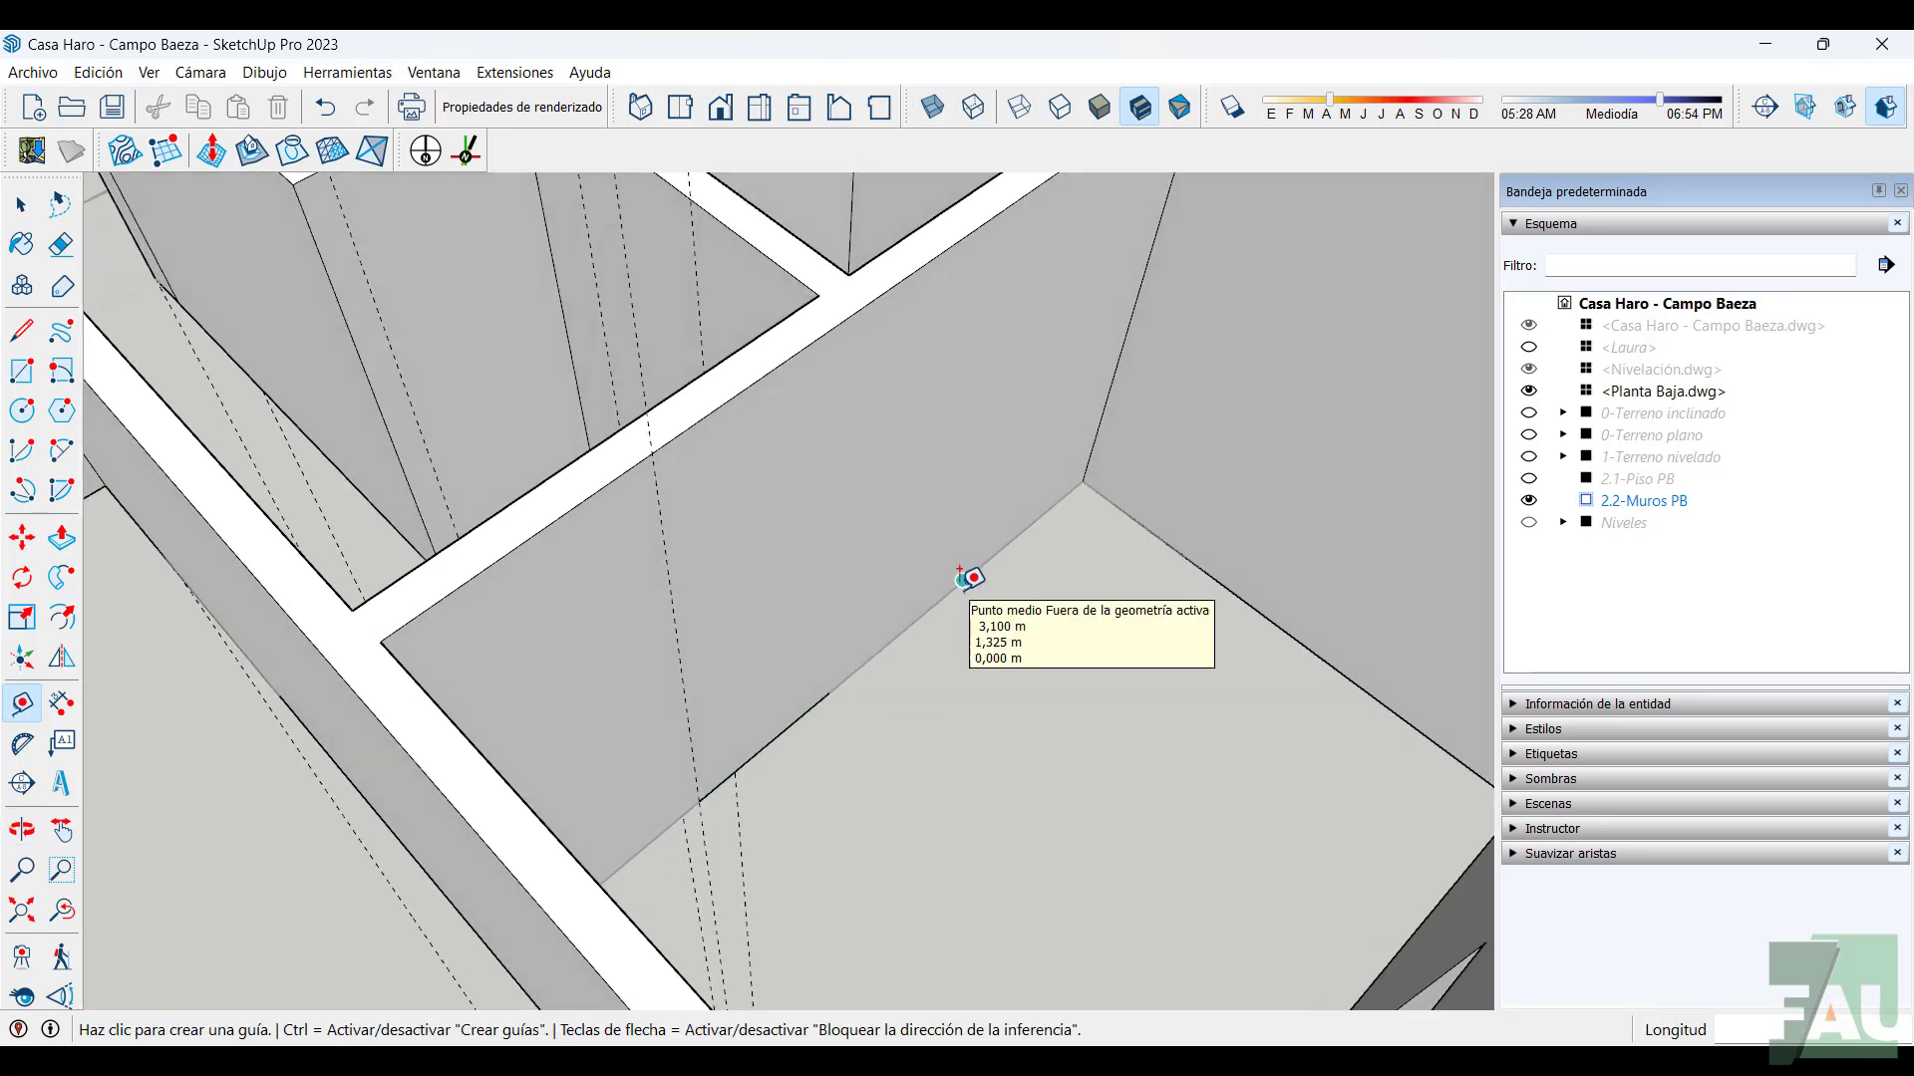
left_click(963, 580)
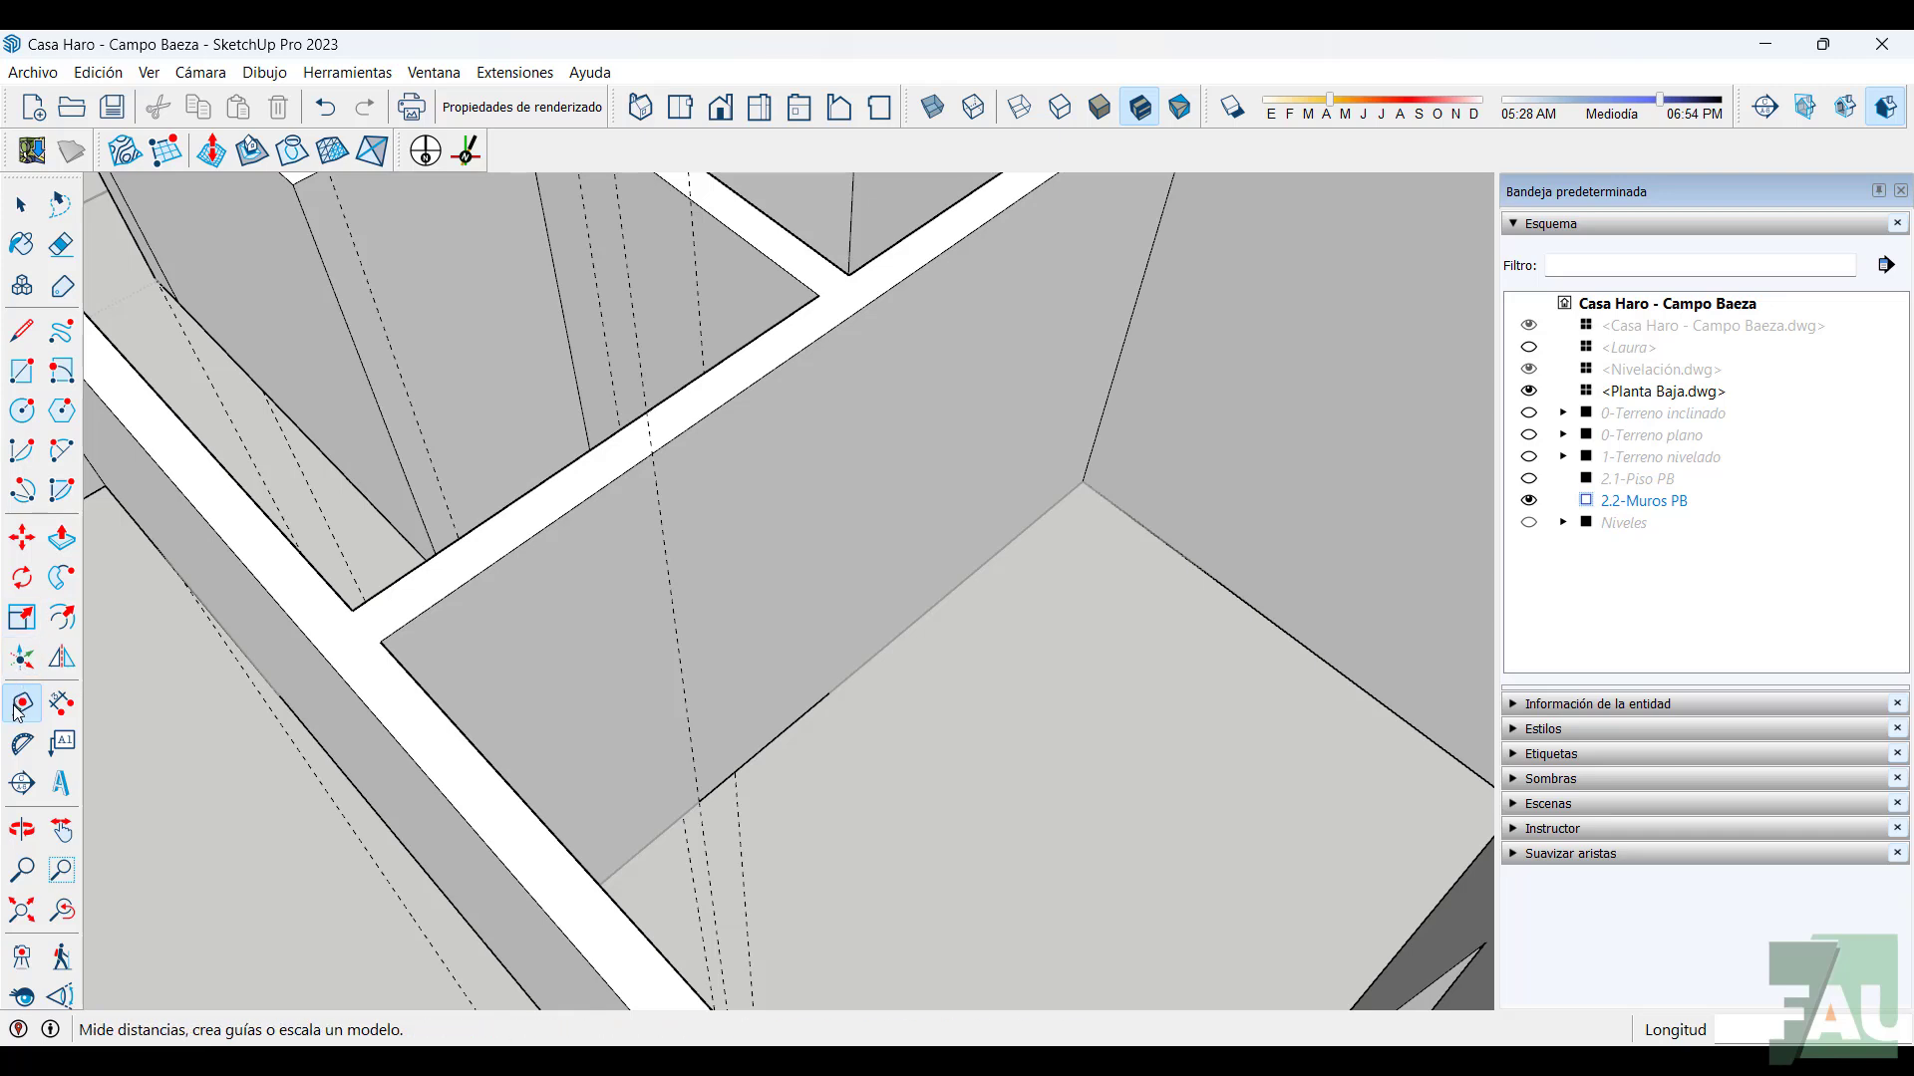
left_click(1007, 542)
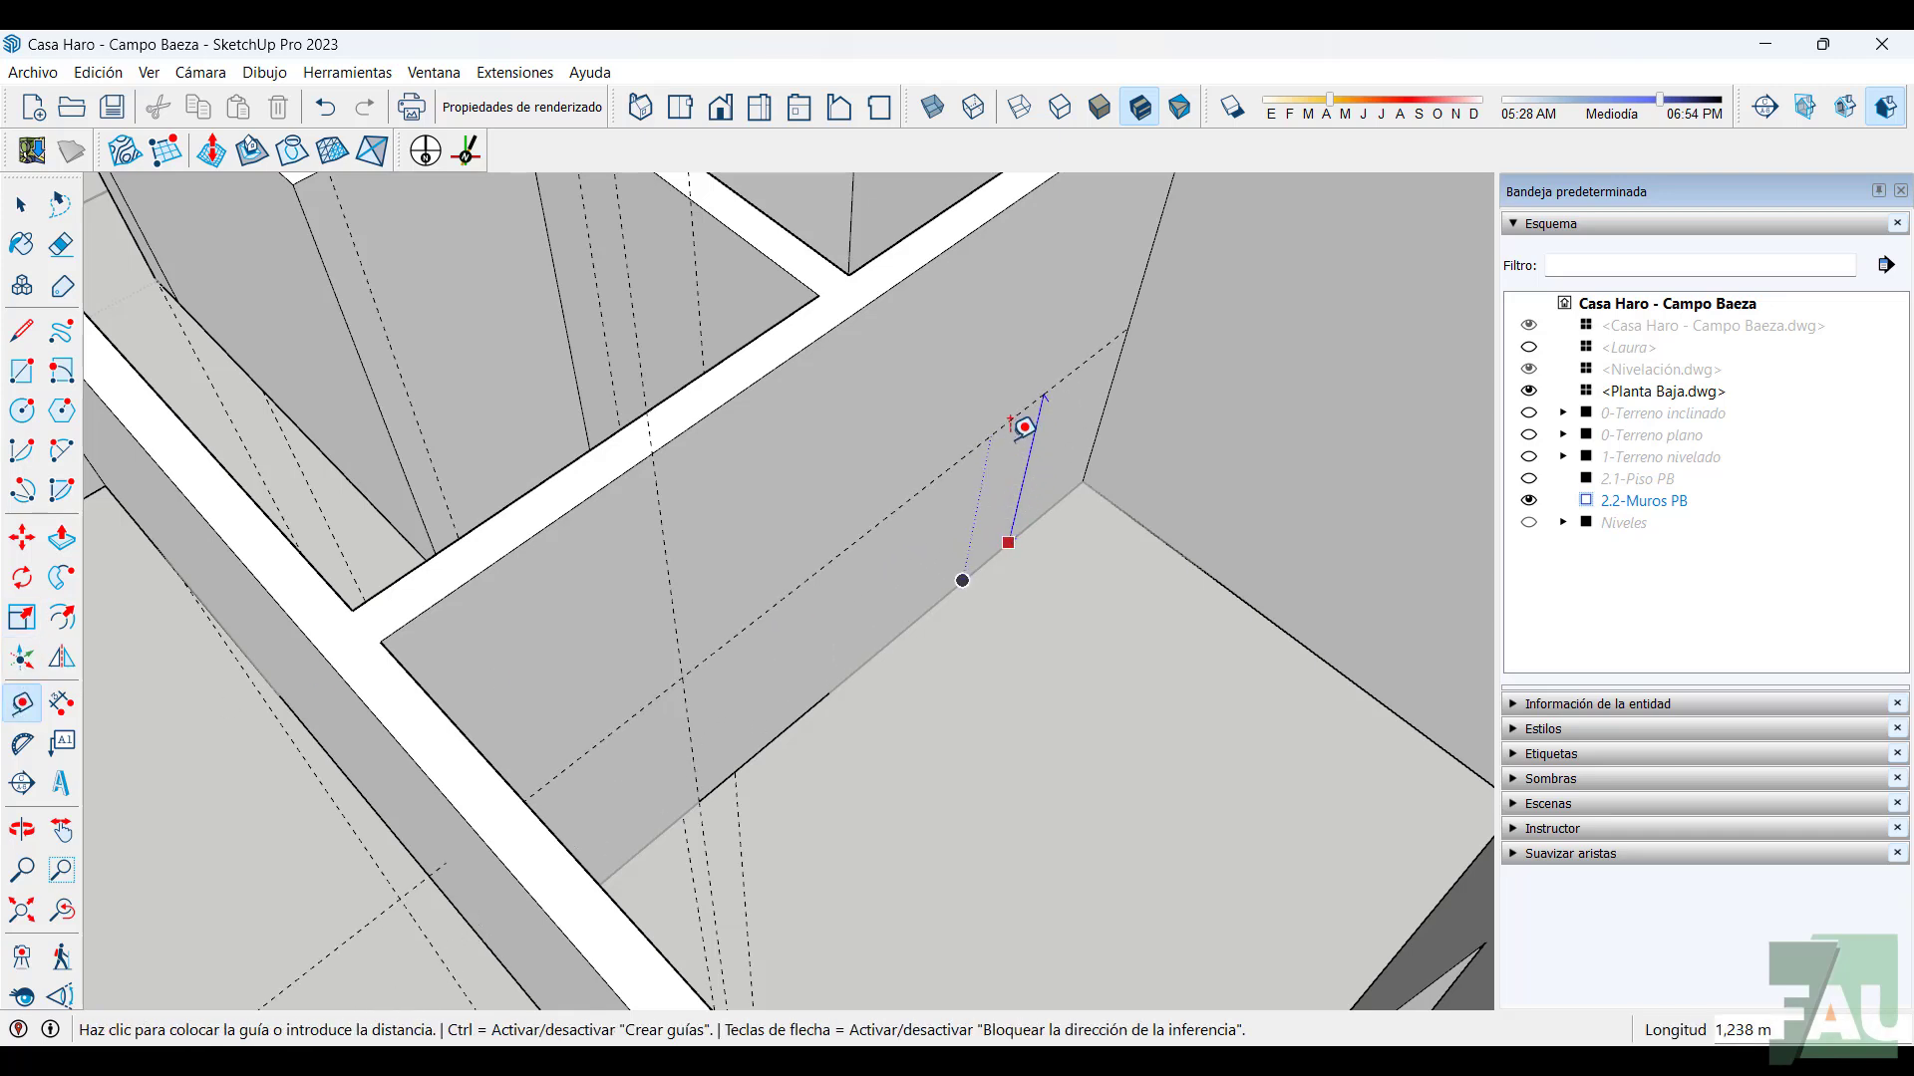
type("2,1")
key("Return")
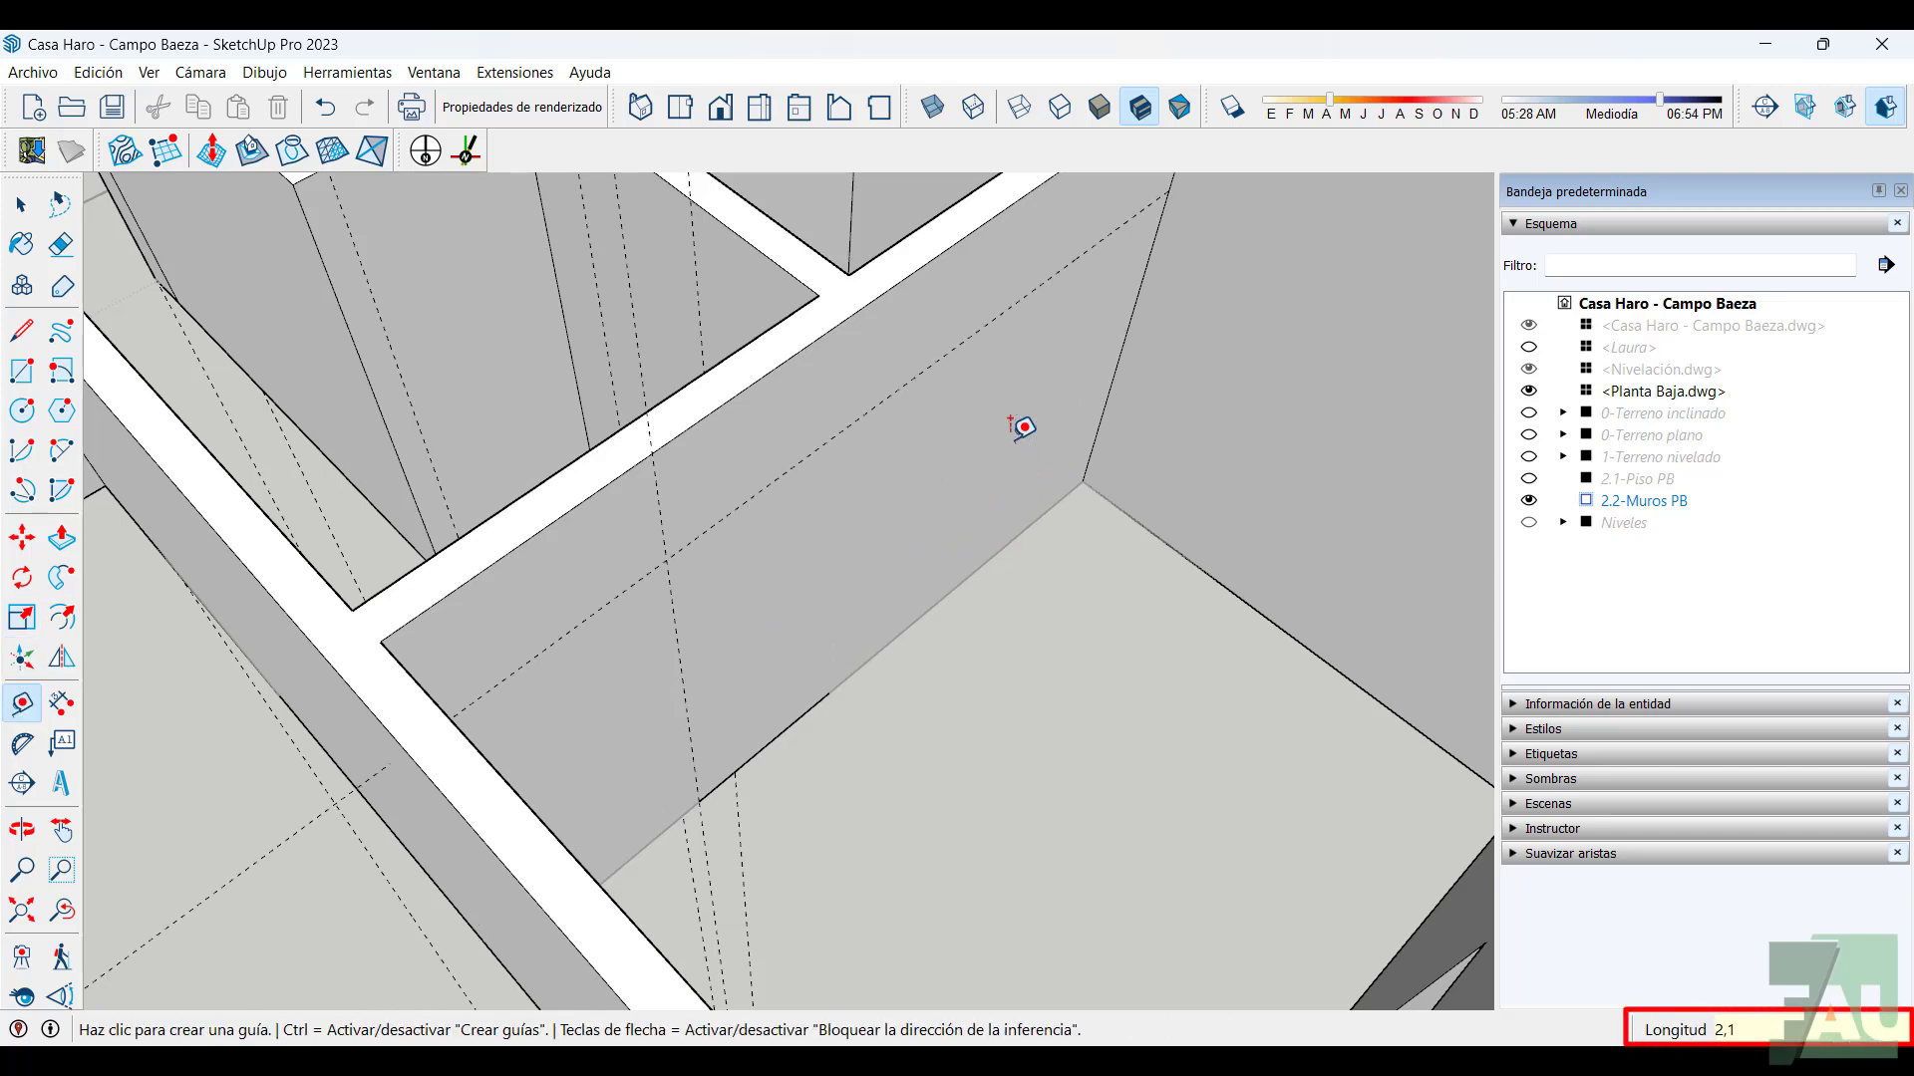
Place a horizontal guide 2,1 m above the base of the short partition
scroll(894, 563, "down", 2)
middle_click_drag(752, 553, 960, 845, "shift")
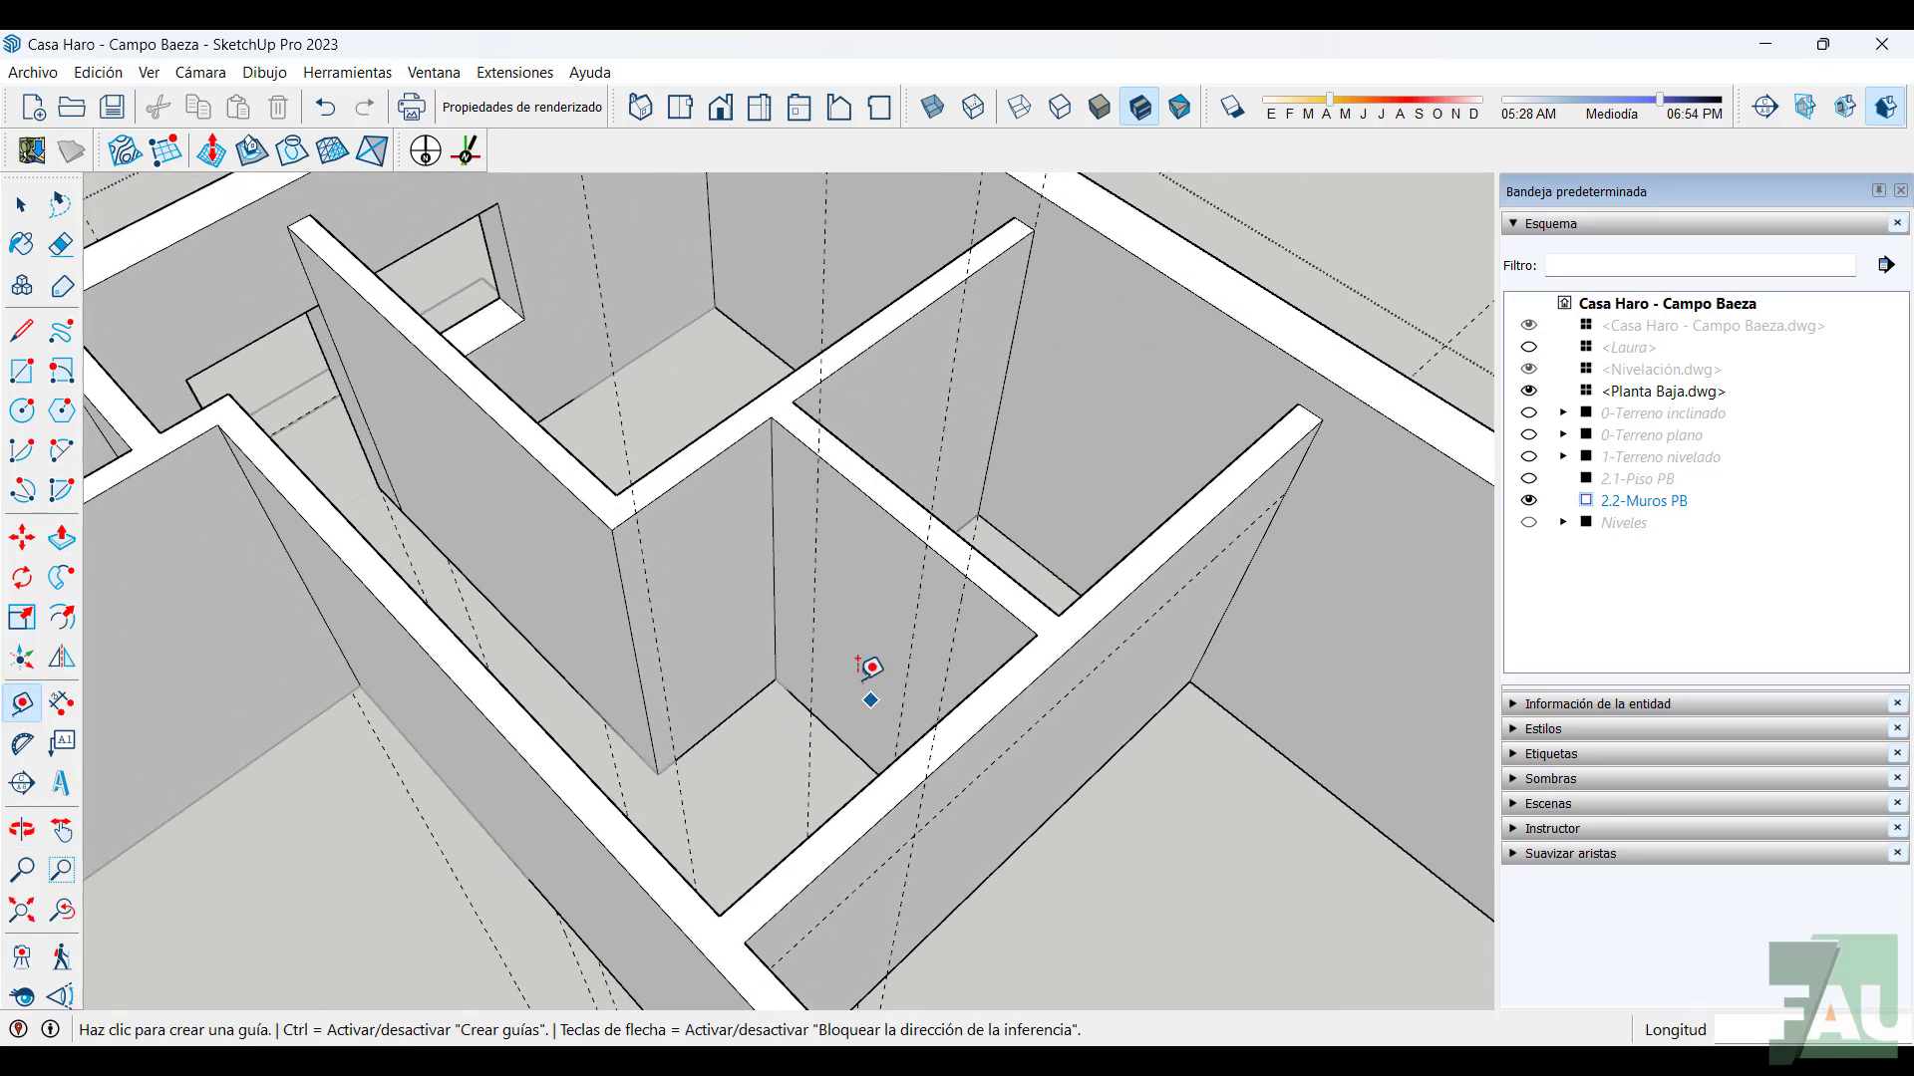
scroll(750, 690, "up", 2)
left_click(681, 759)
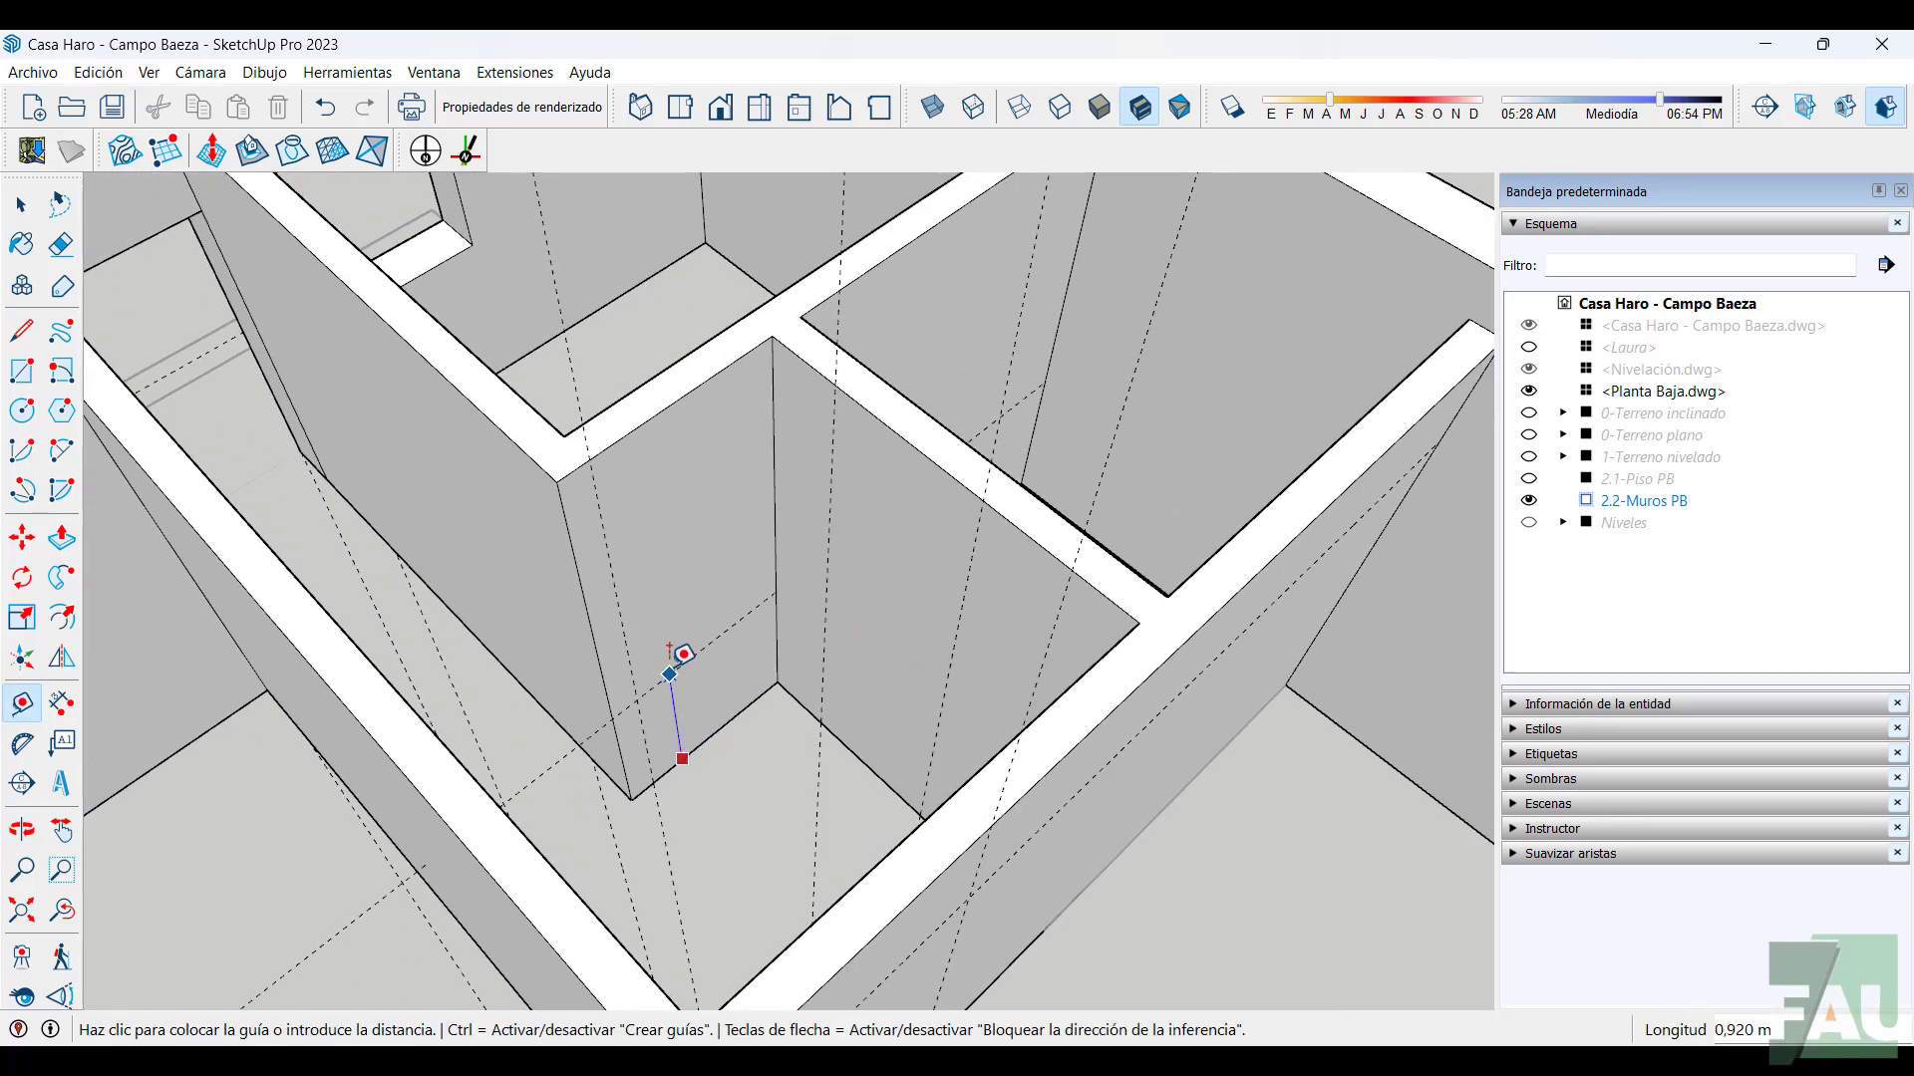
type("2,1")
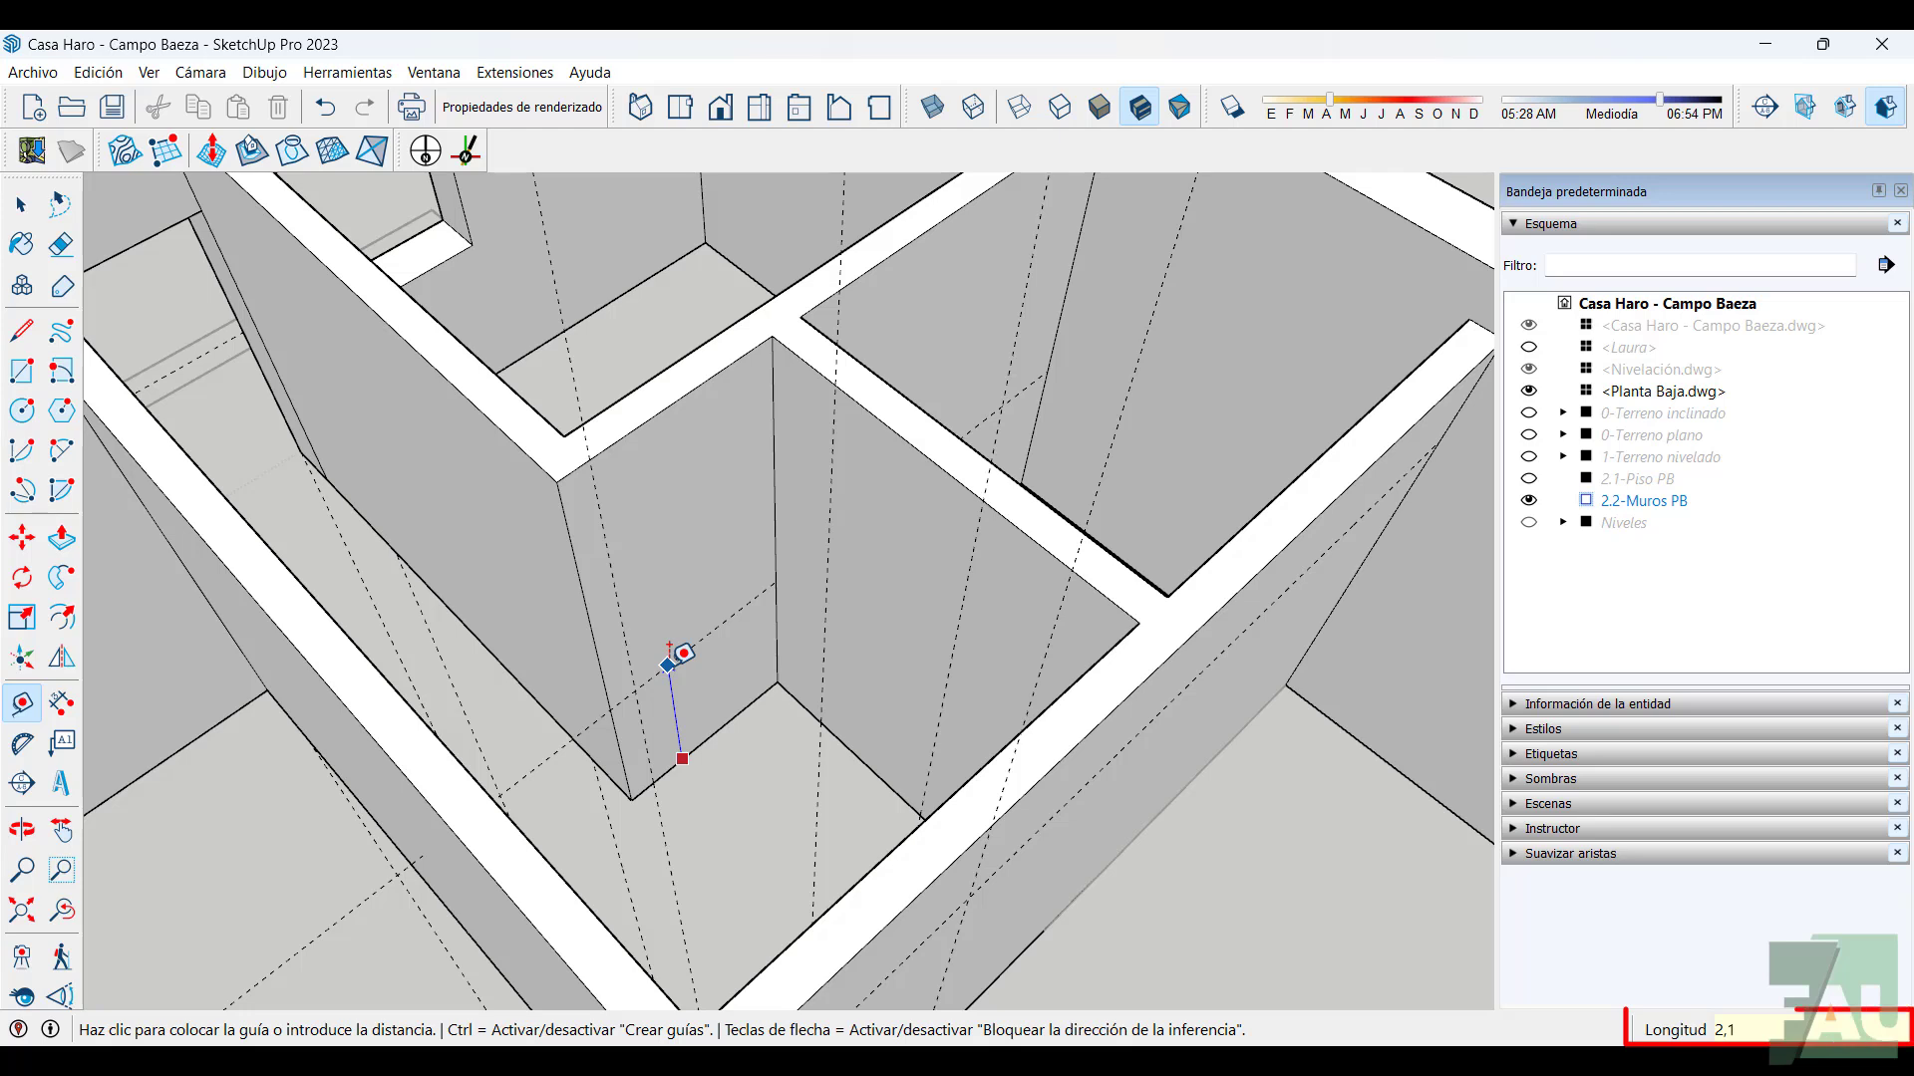
key("Return")
Place a horizontal guide 2,1 m above the base of the partition adjoining the short one
left_click(846, 744)
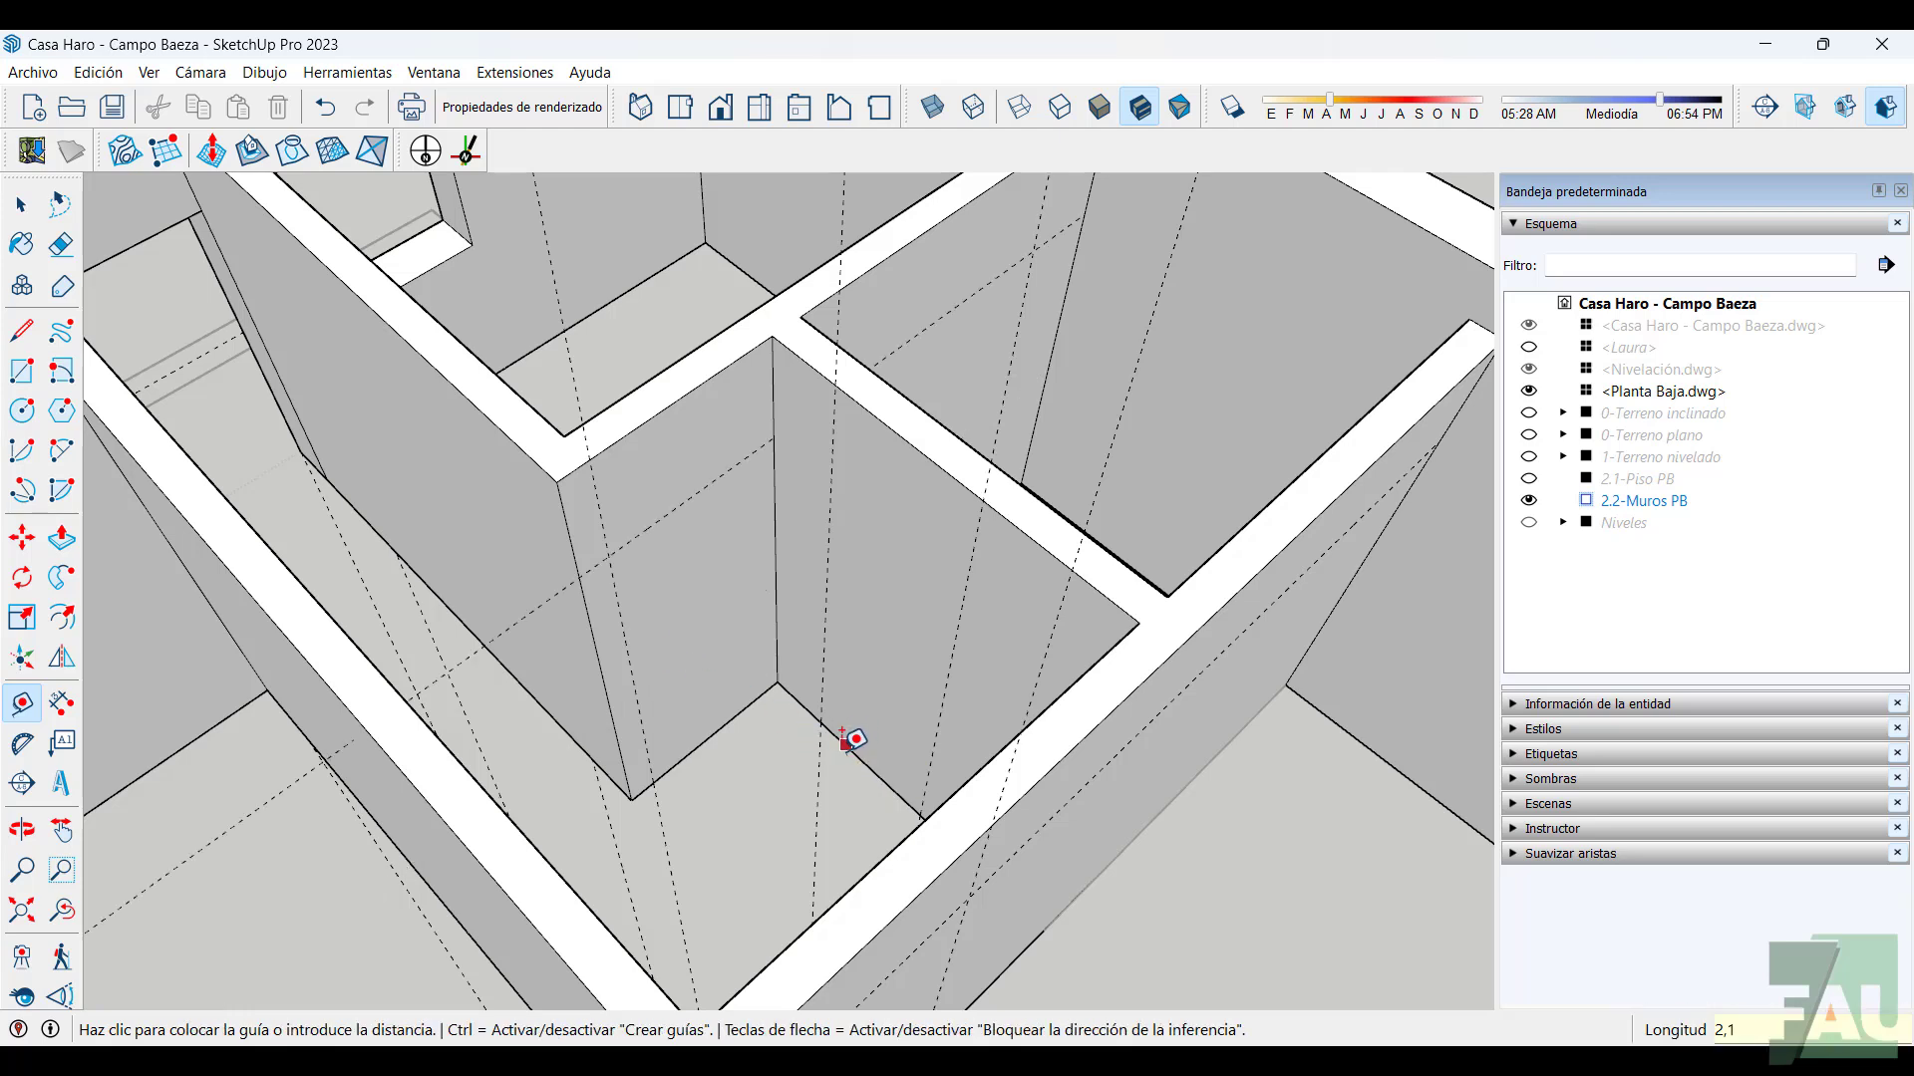
type("2,")
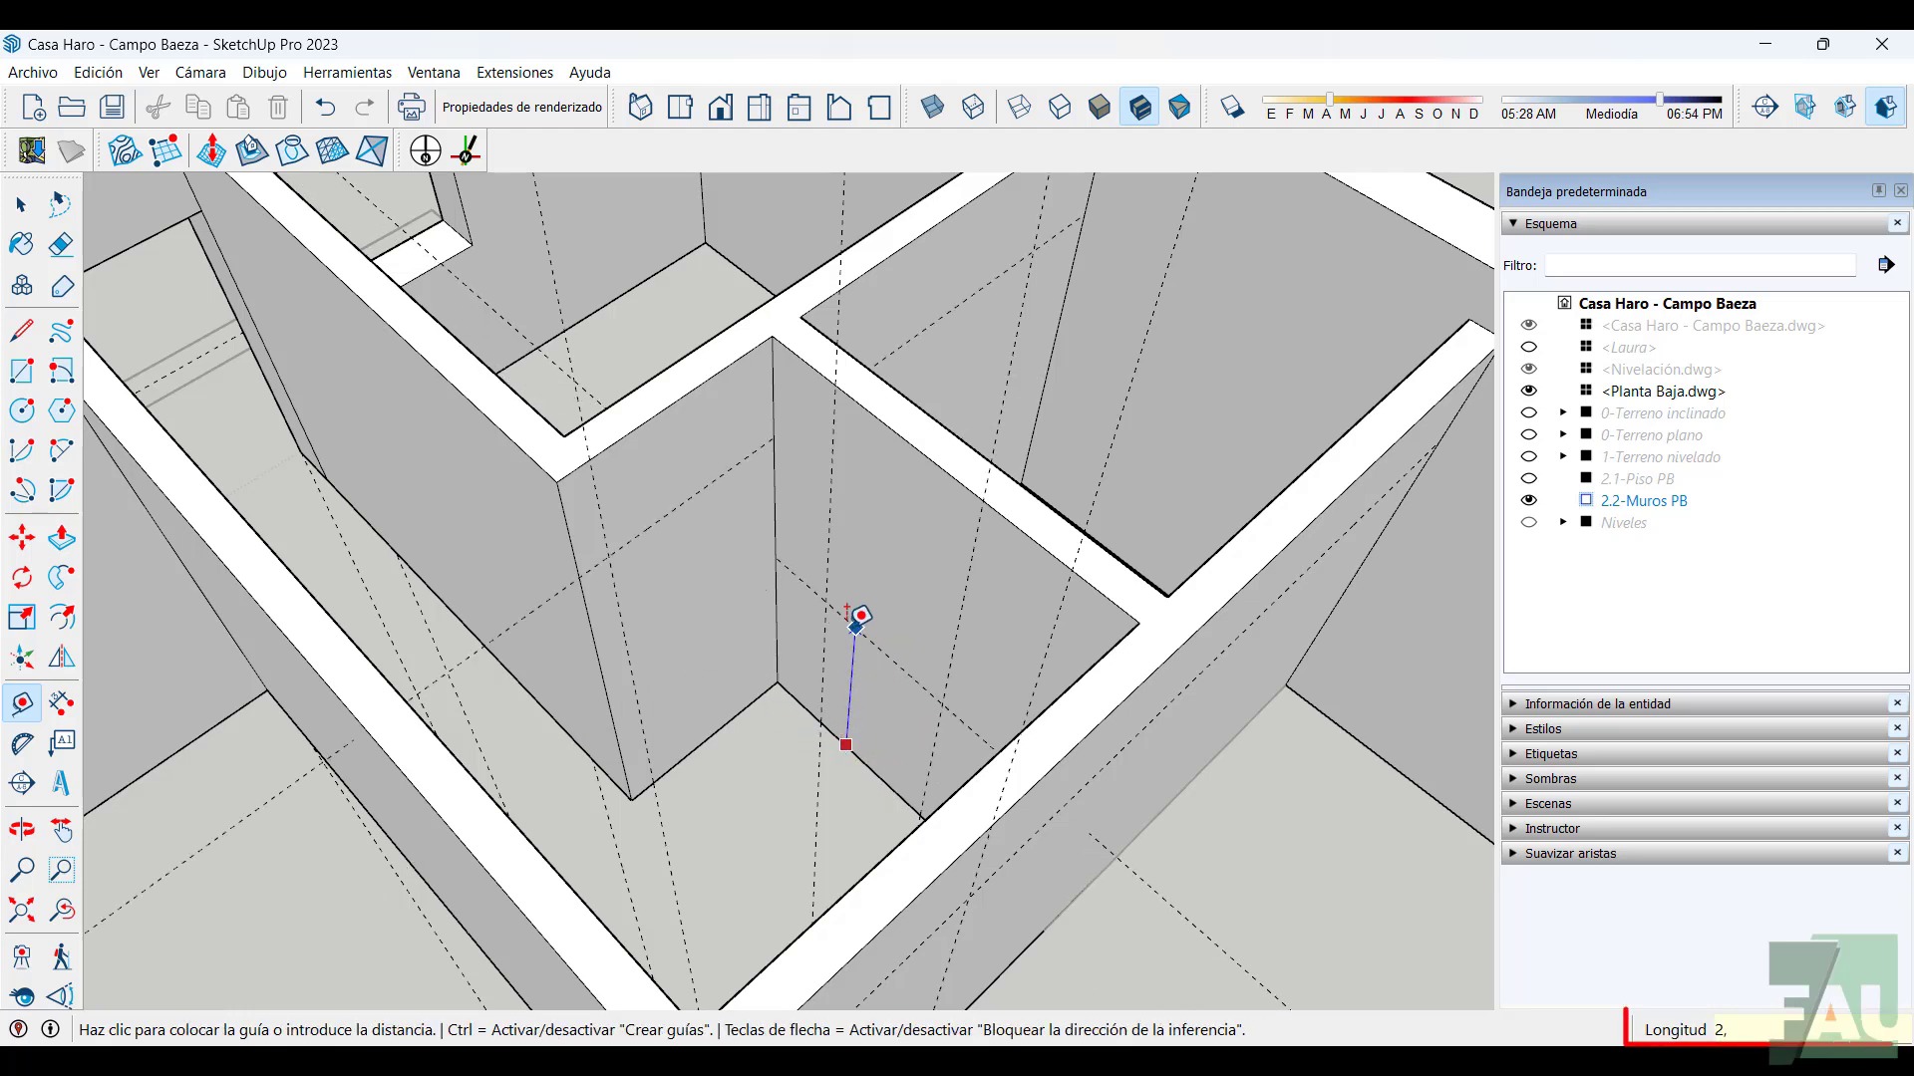
type("1")
key("Return")
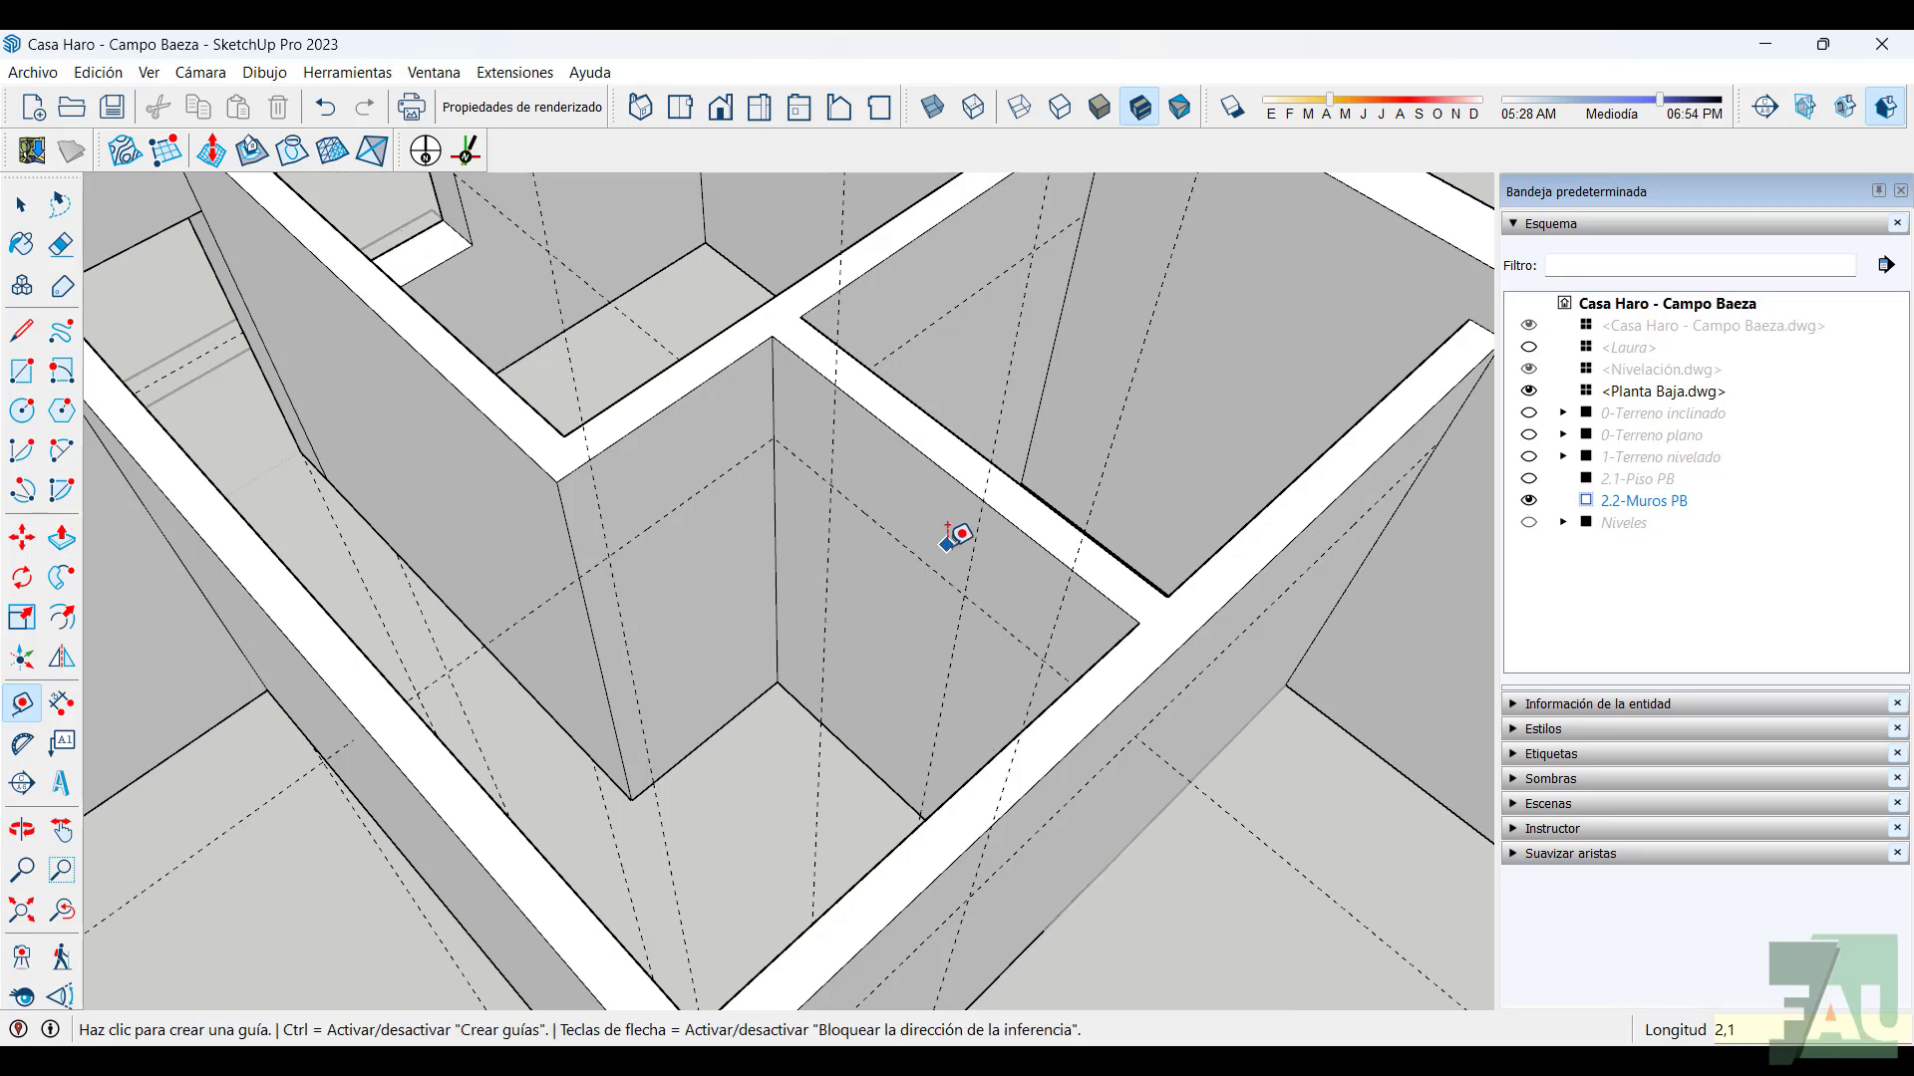
Draw a door rectangle 0,9 m wide by 2,1 m high on the short partition, from the jamb guide to the inner corner
left_click(22, 371)
scroll(831, 733, "up", 3)
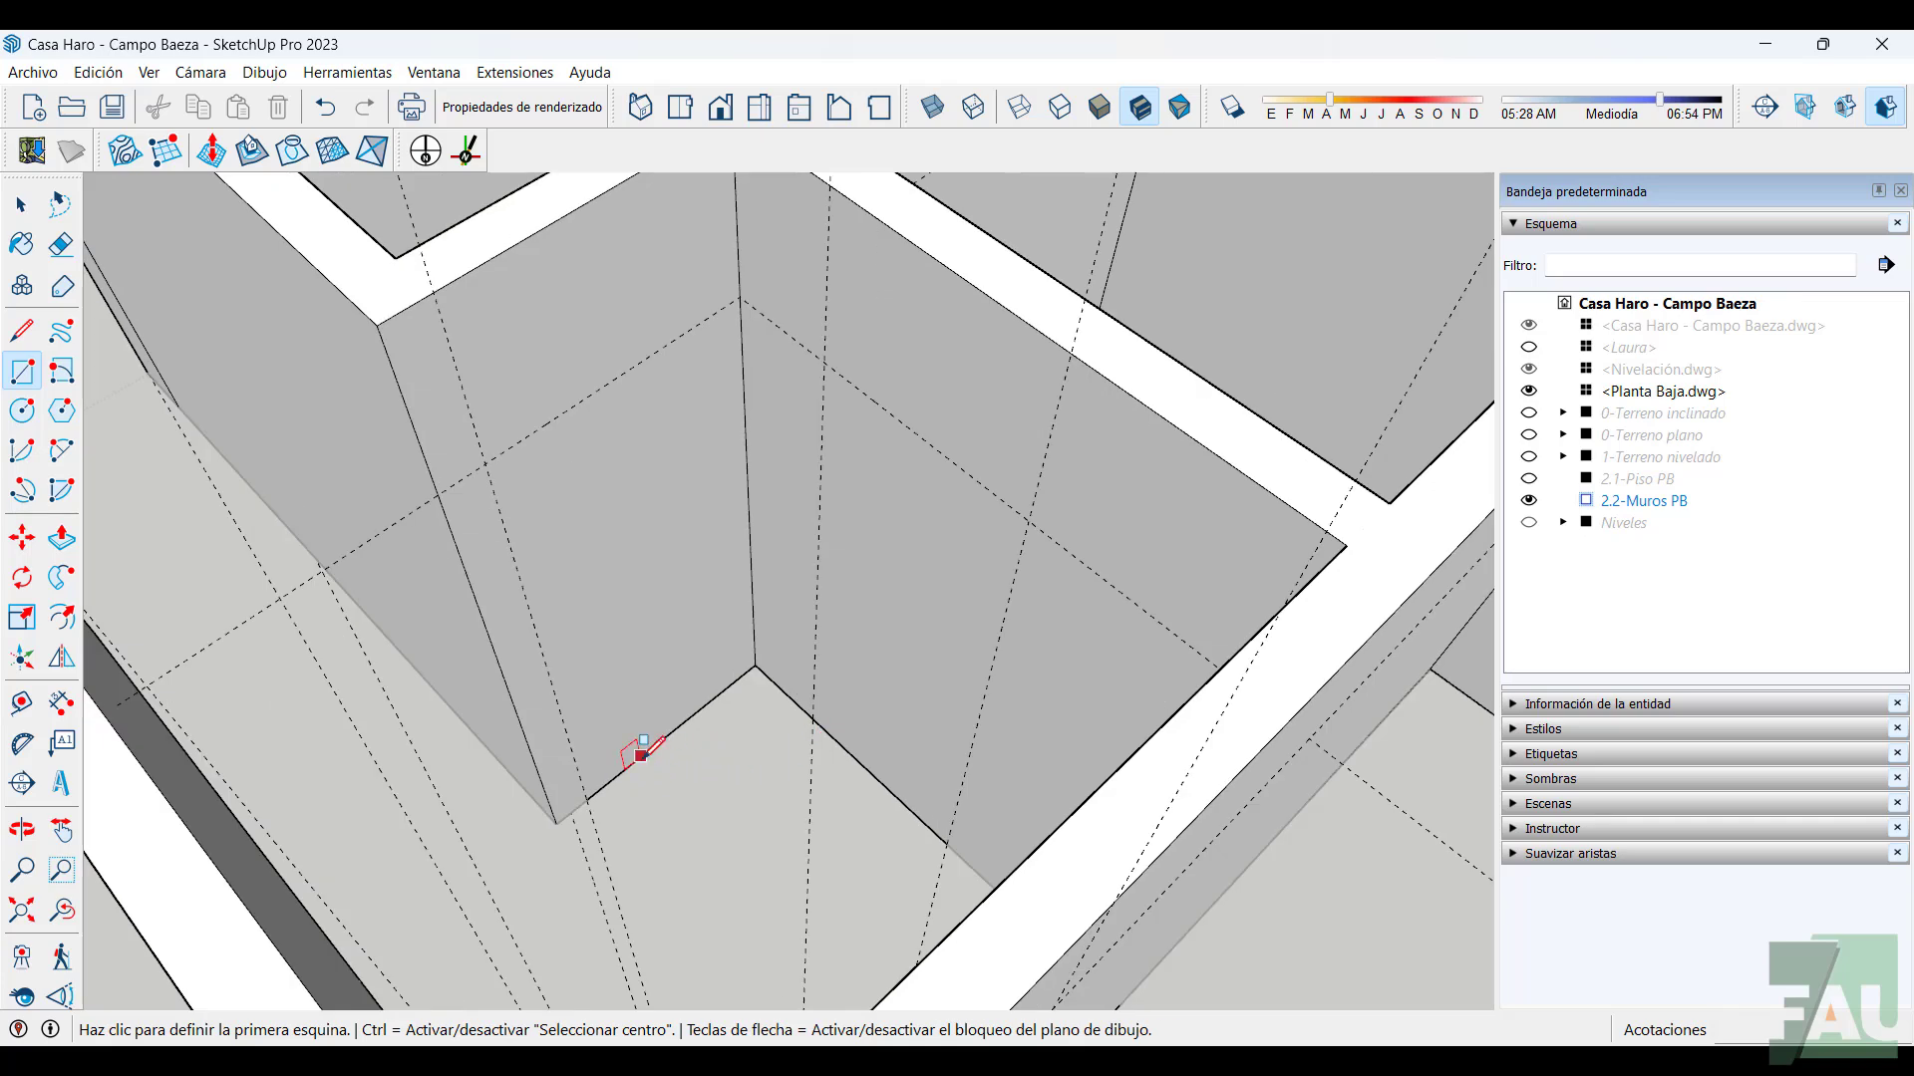
left_click(586, 799)
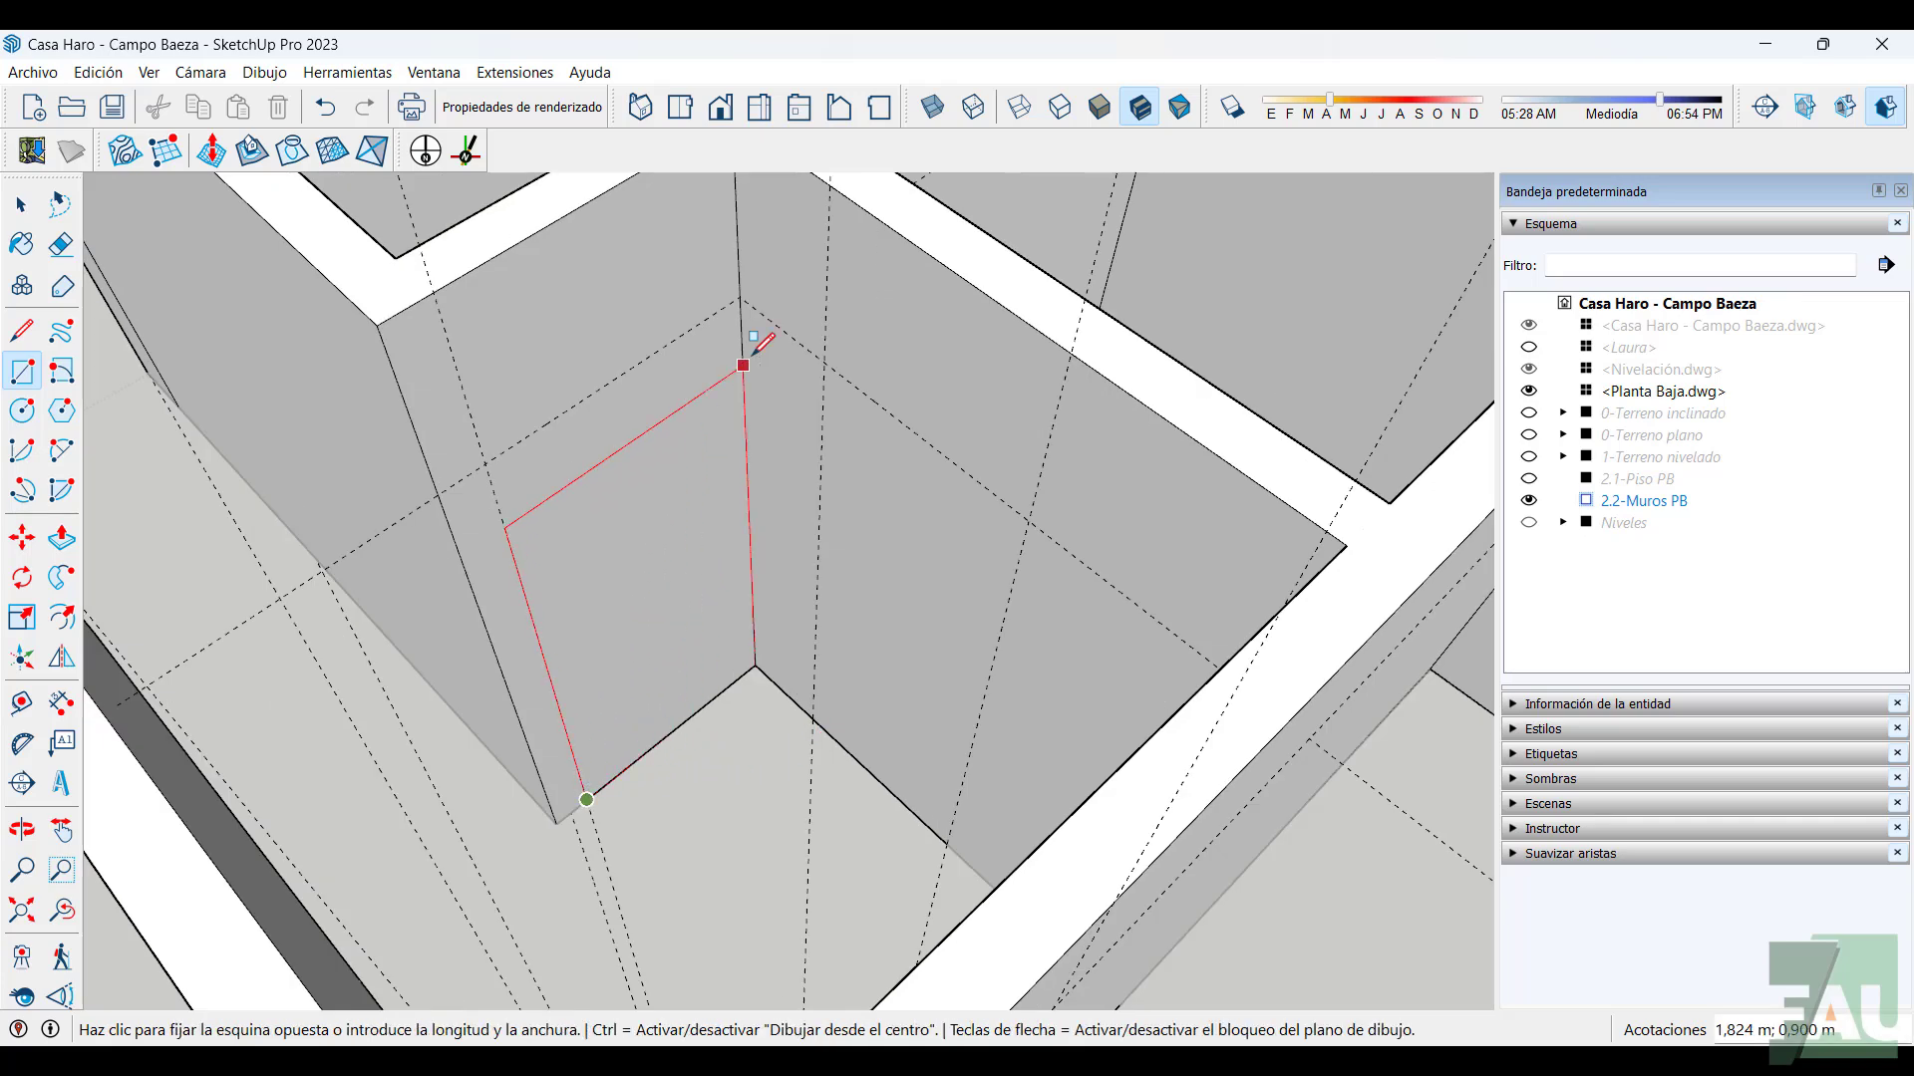
left_click(739, 296)
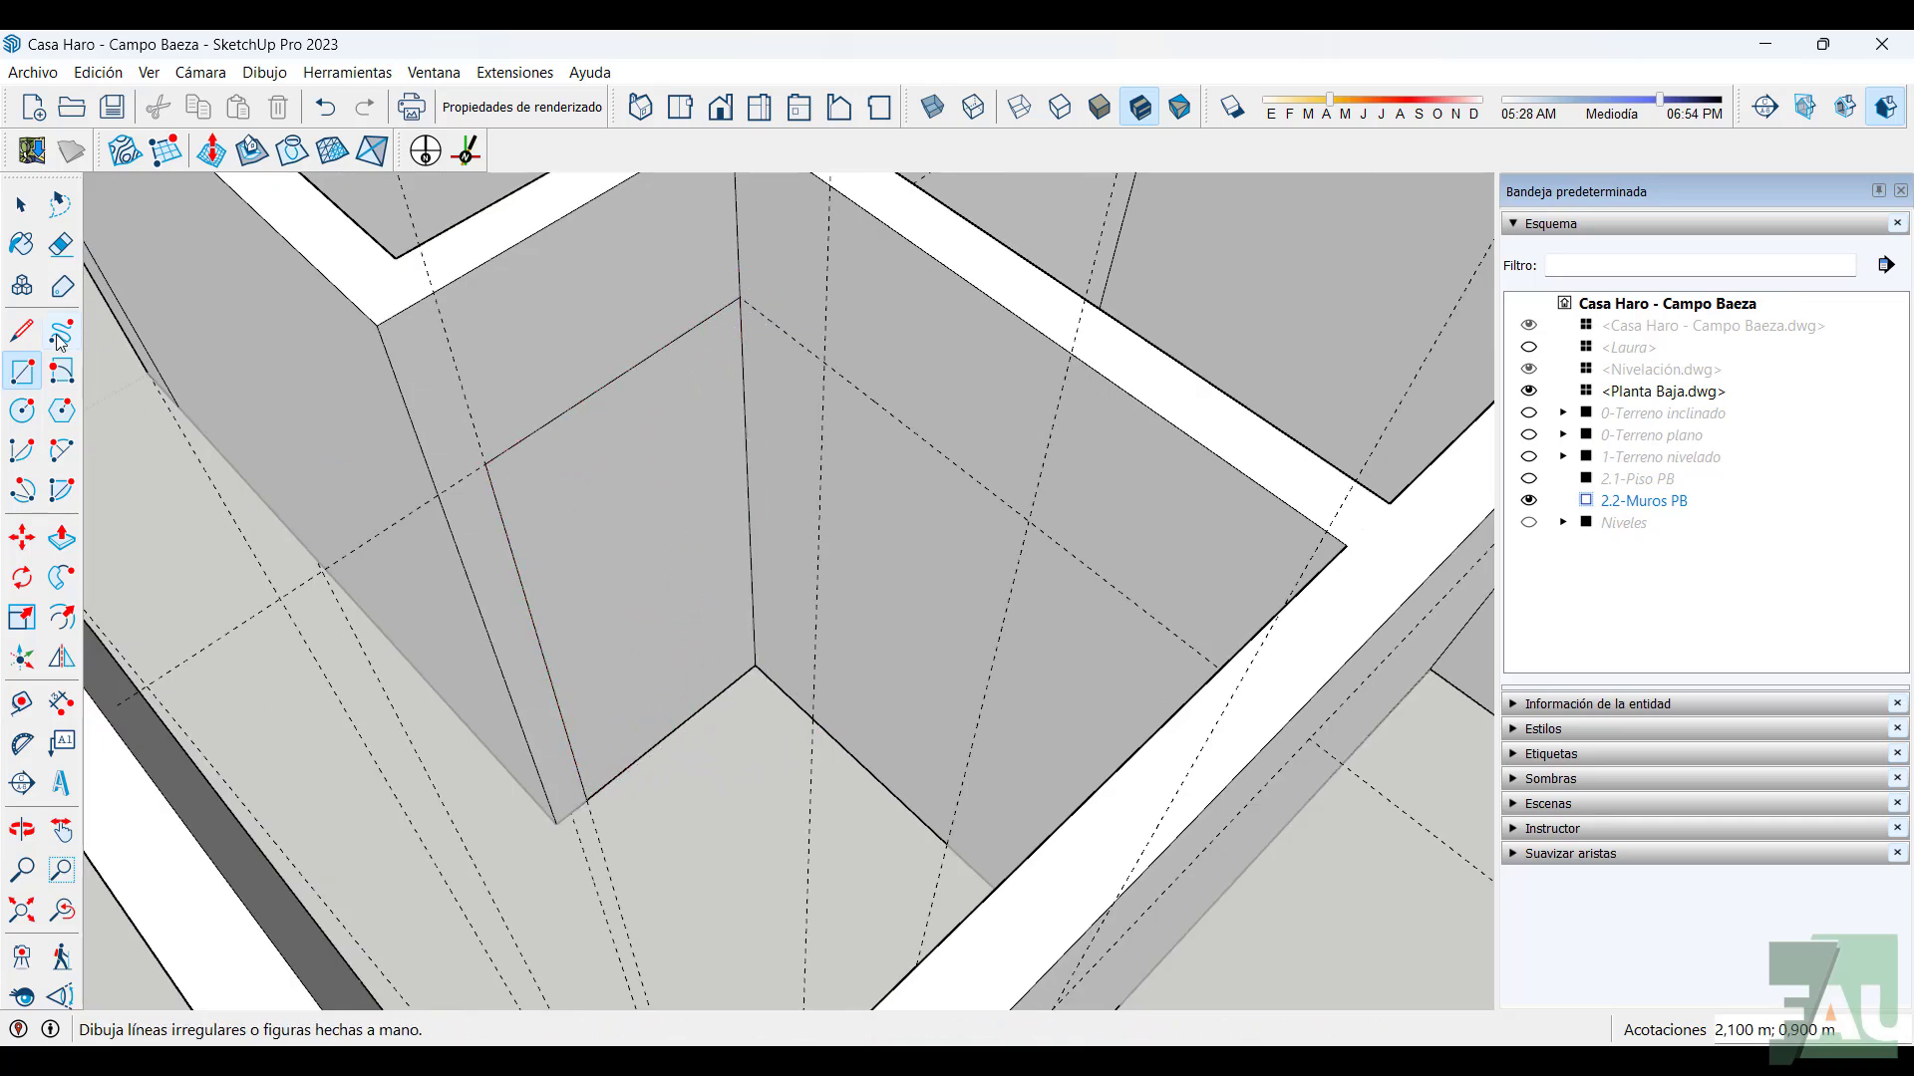
Cut the short partition's door opening by pushing its rectangle 0,15 m through the wall
left_click(61, 538)
left_click(706, 595)
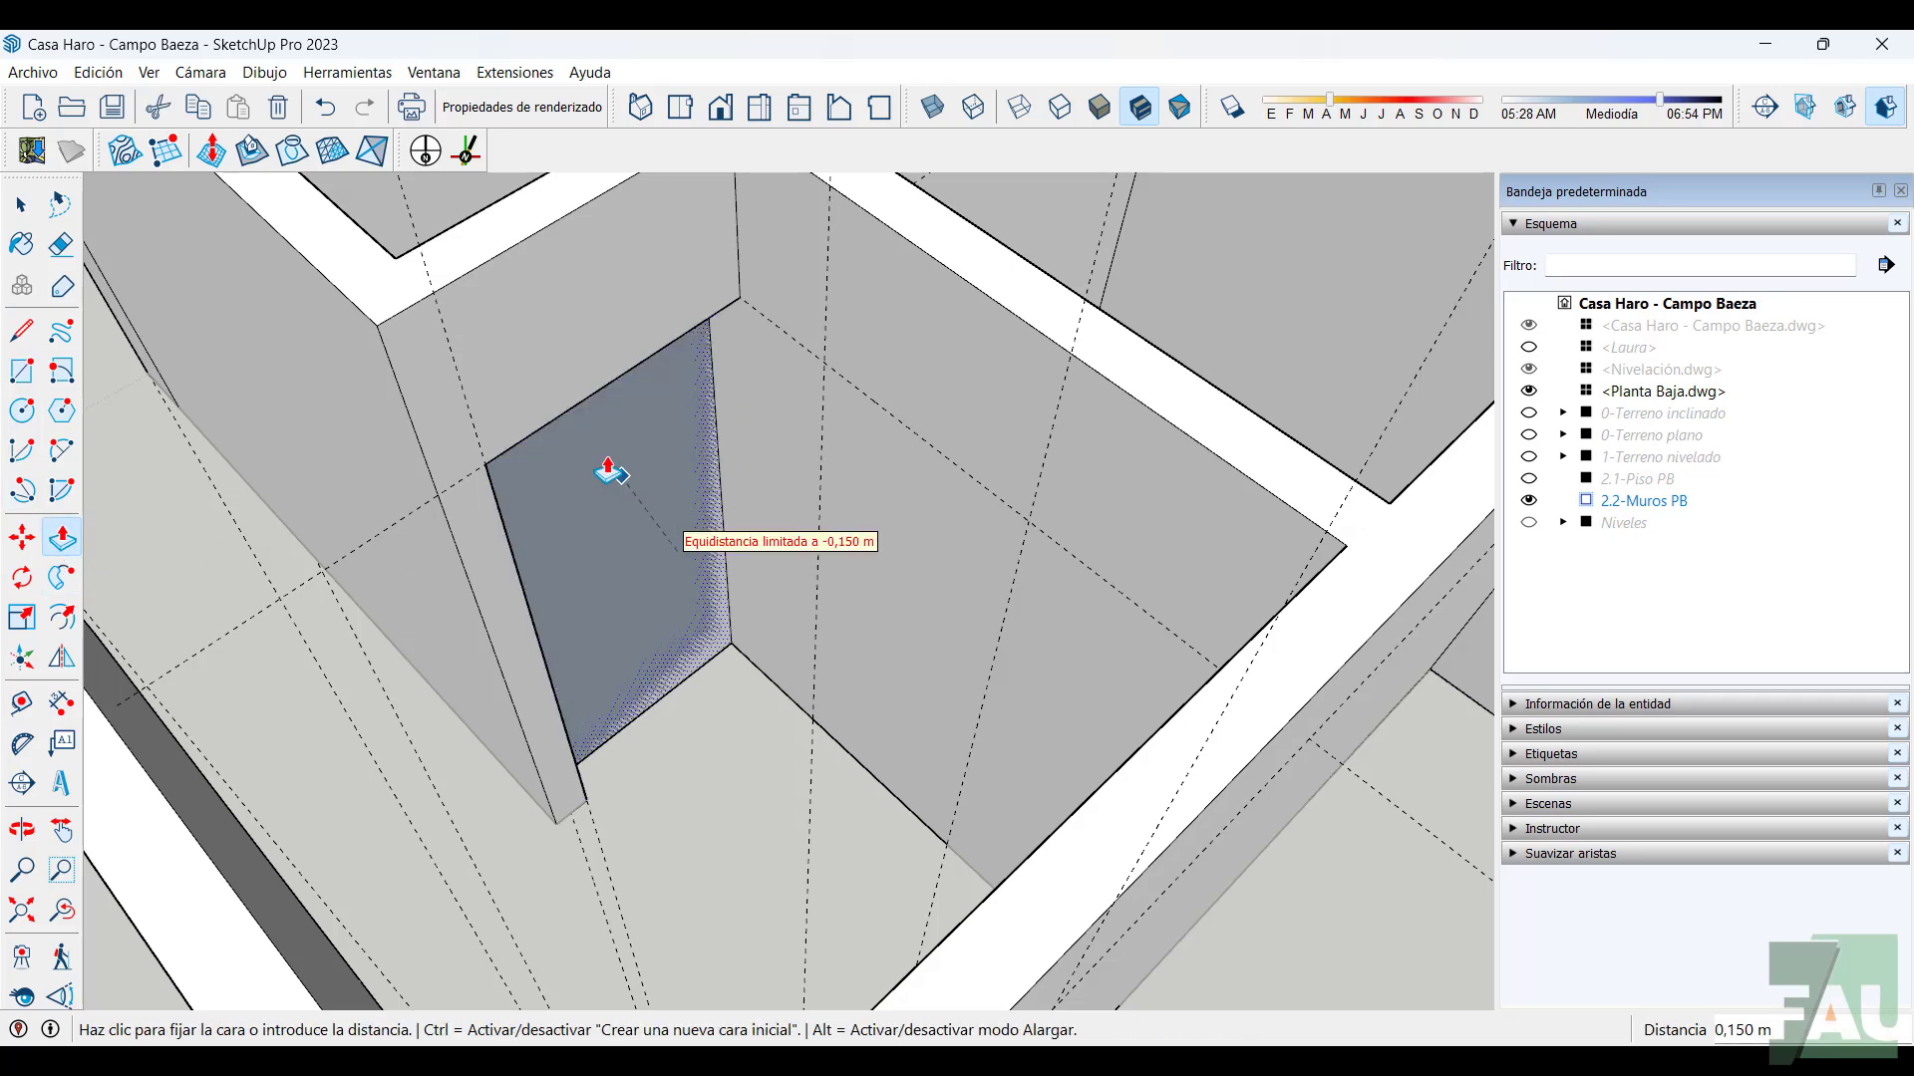
left_click(453, 230)
scroll(602, 396, "down", 1)
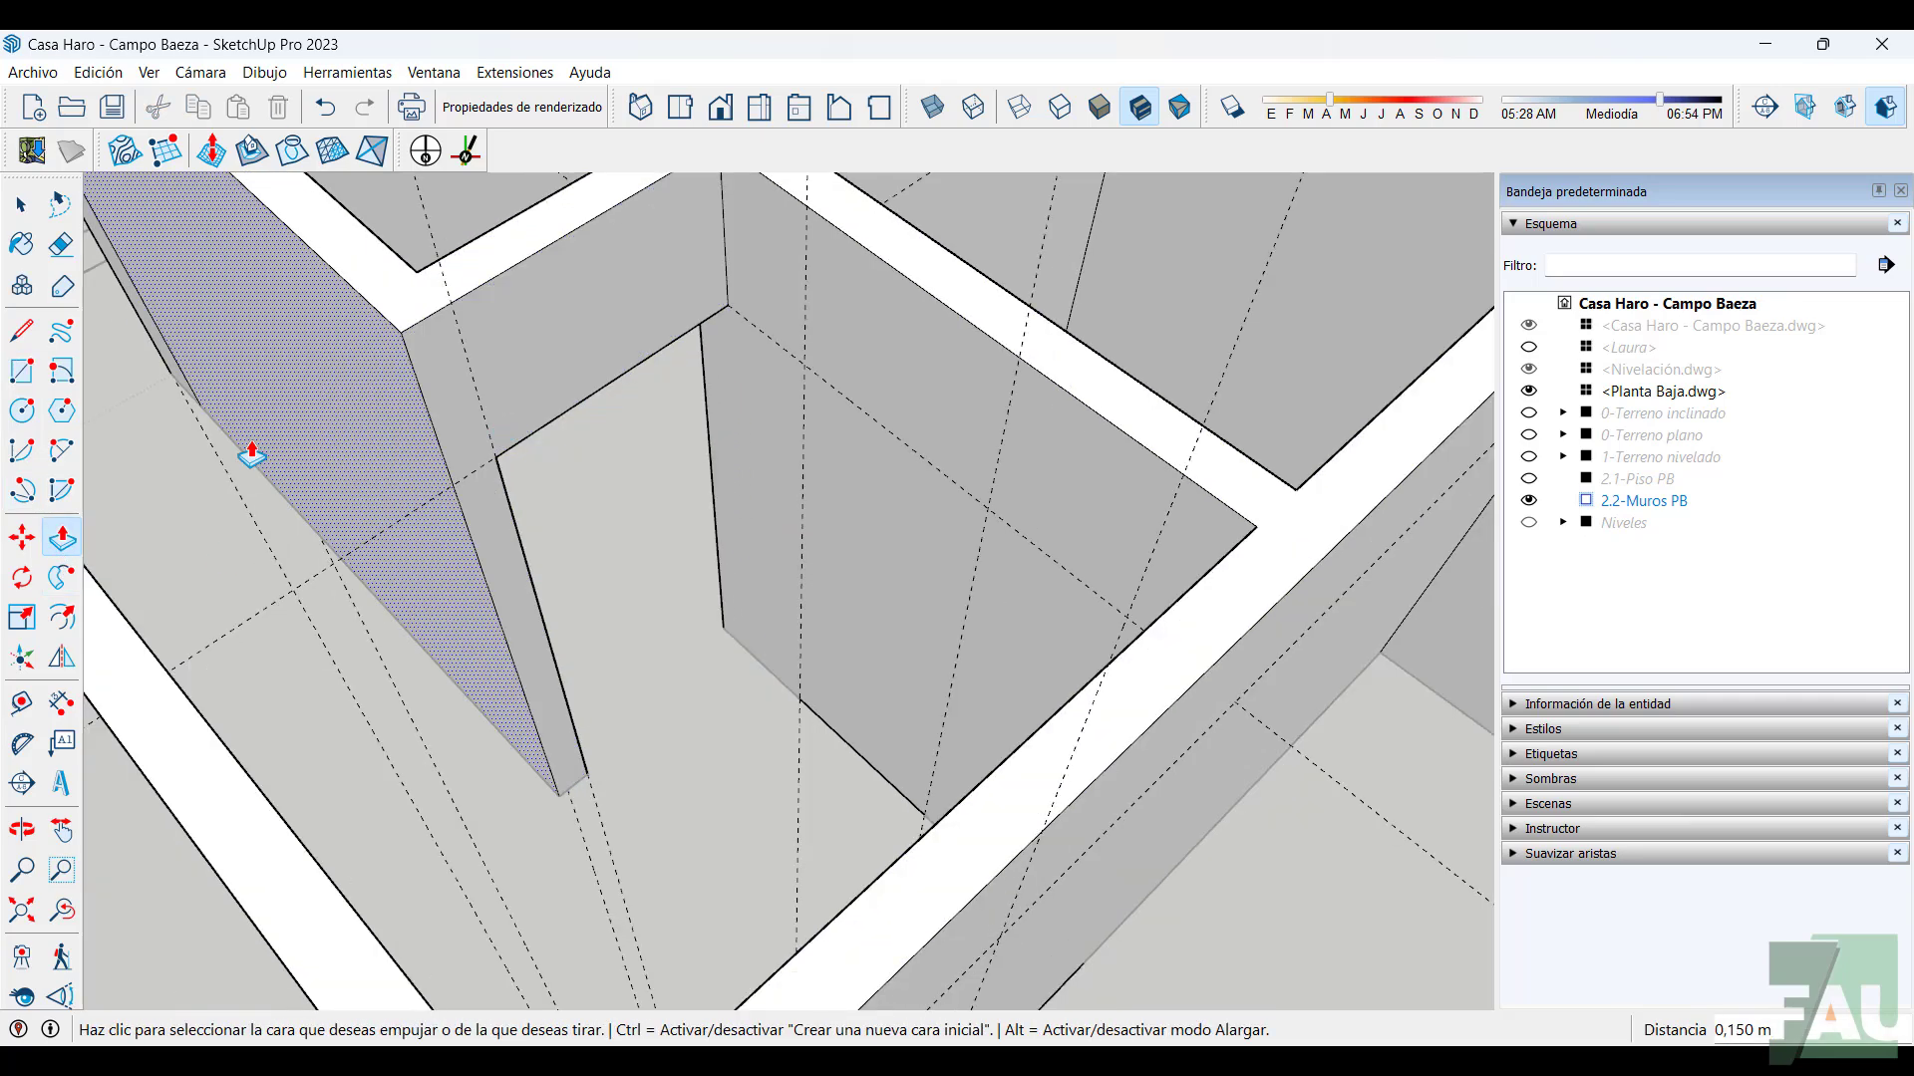
Cut a door opening 0,75 m wide by 2,1 m high in the partition adjoining the short one, pushing it 0,15 m through
left_click(22, 372)
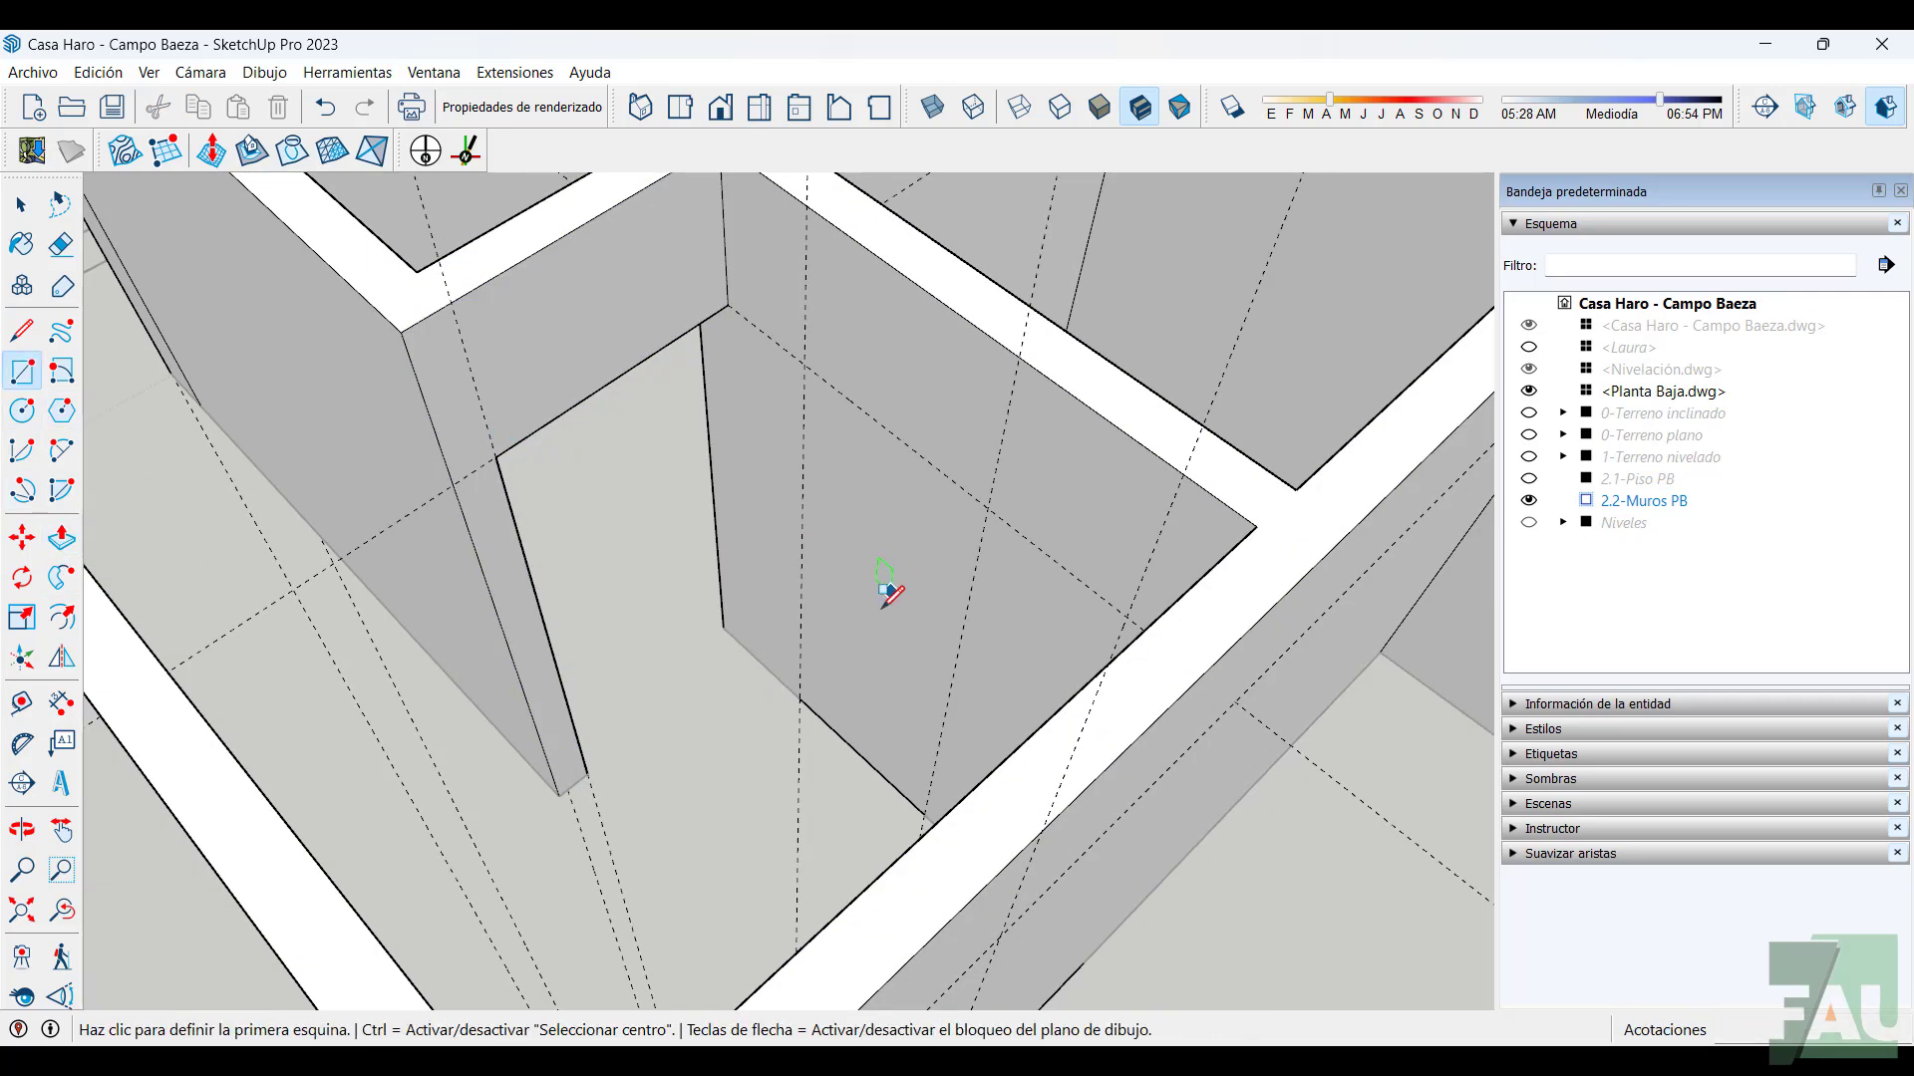
left_click(799, 698)
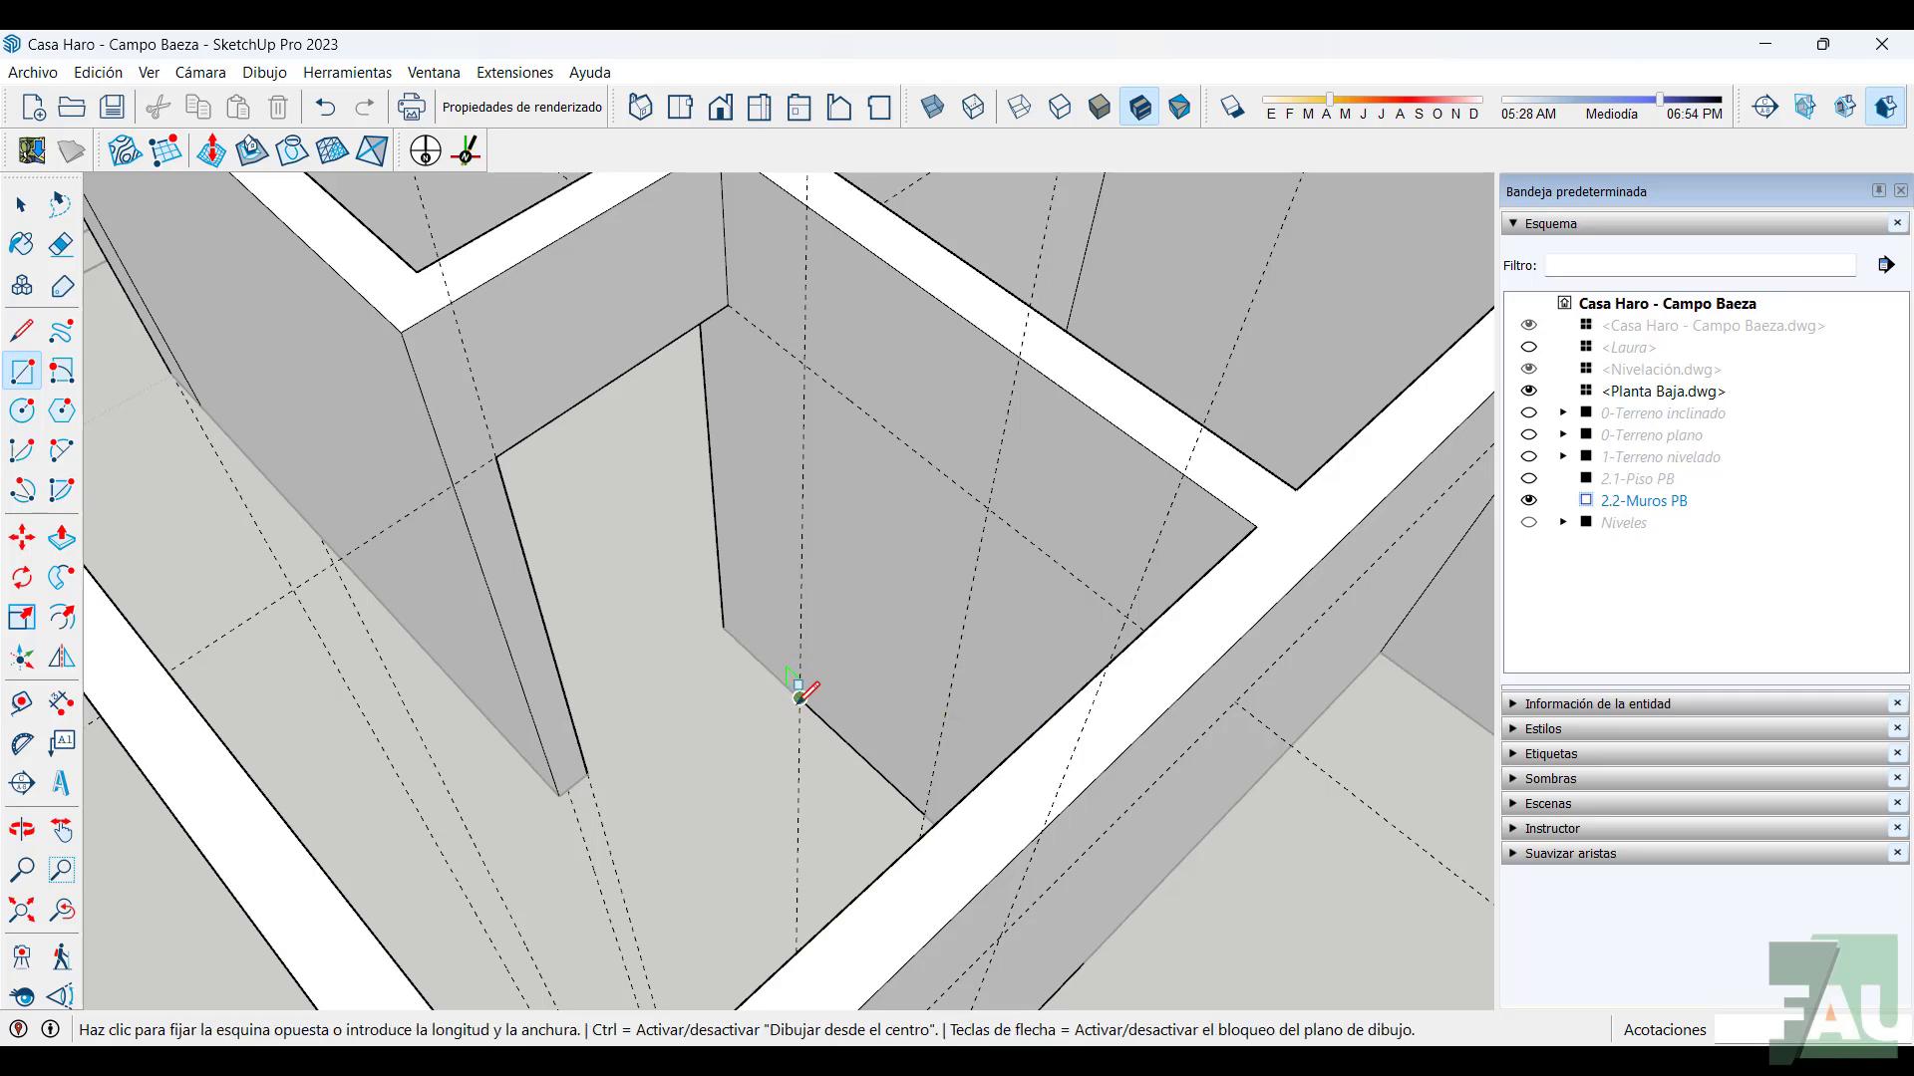
left_click(981, 503)
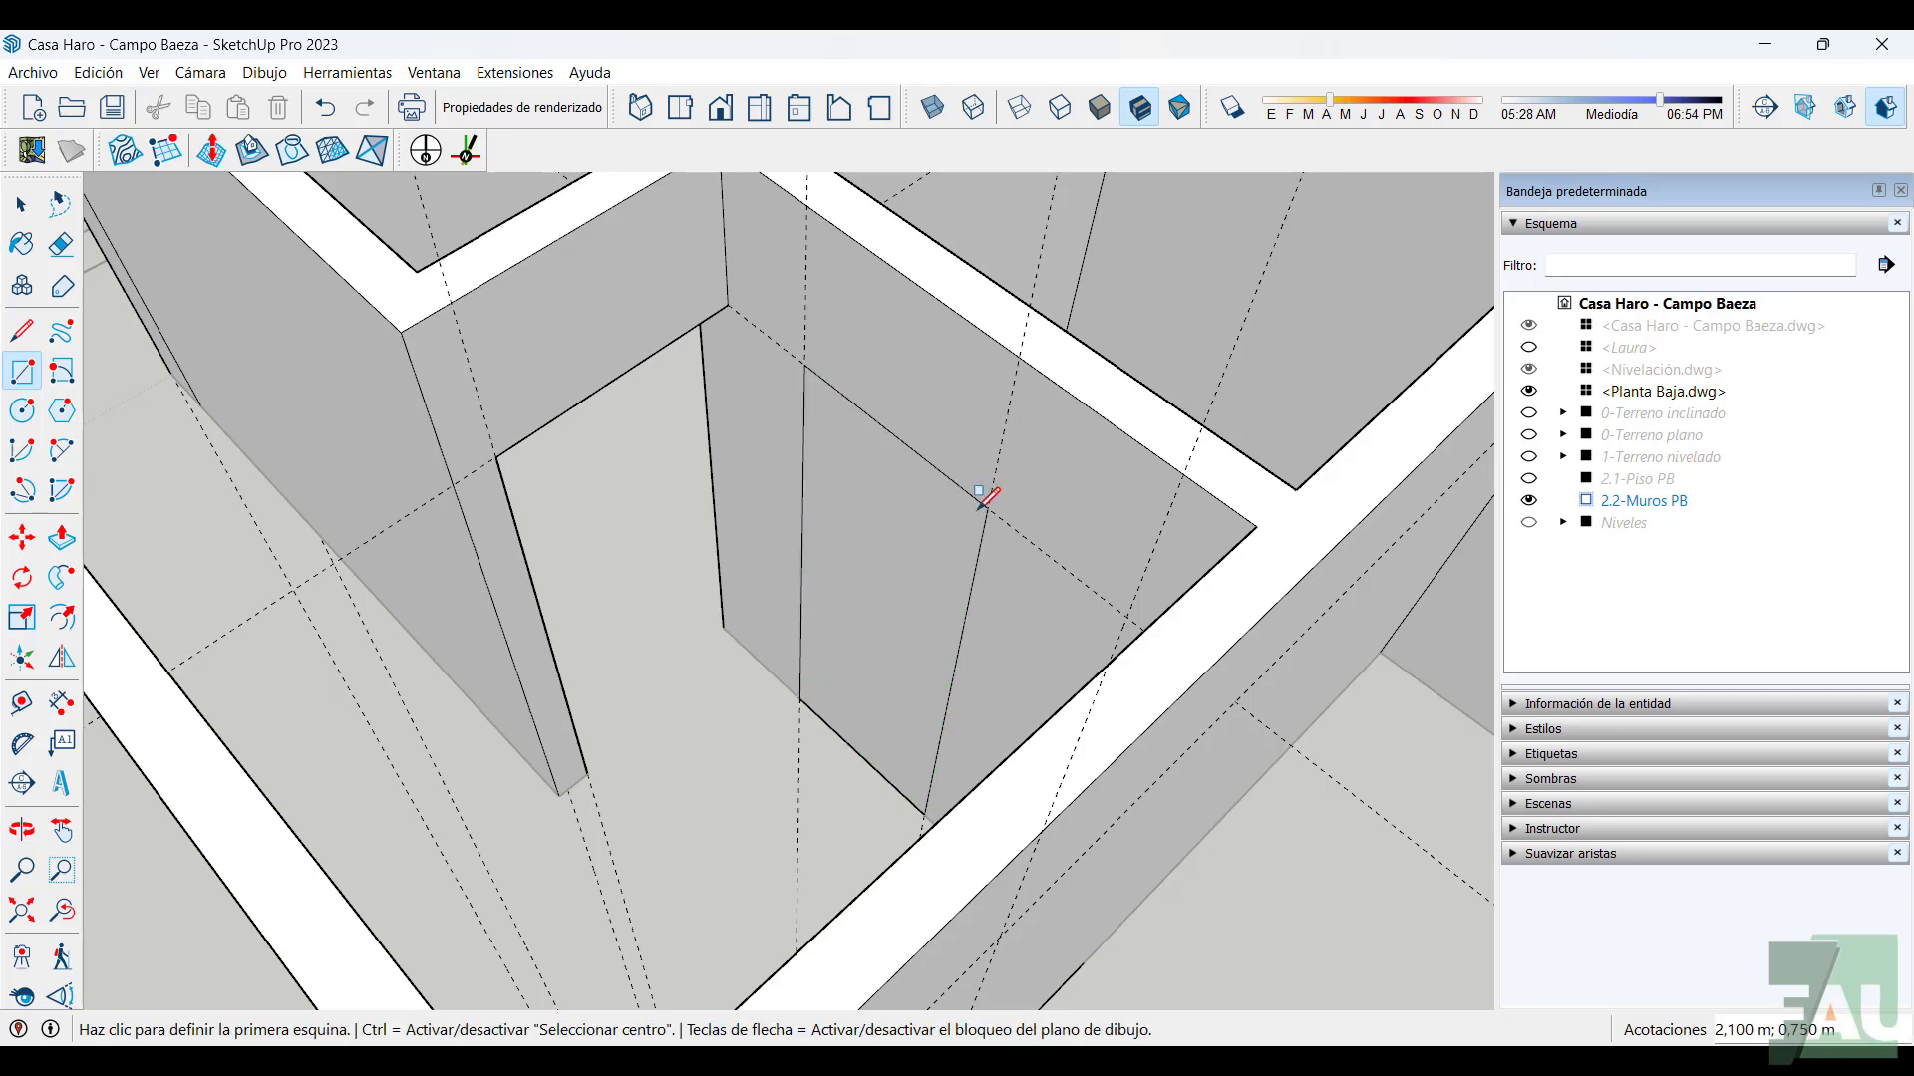
left_click(62, 538)
left_click(906, 530)
left_click(984, 284)
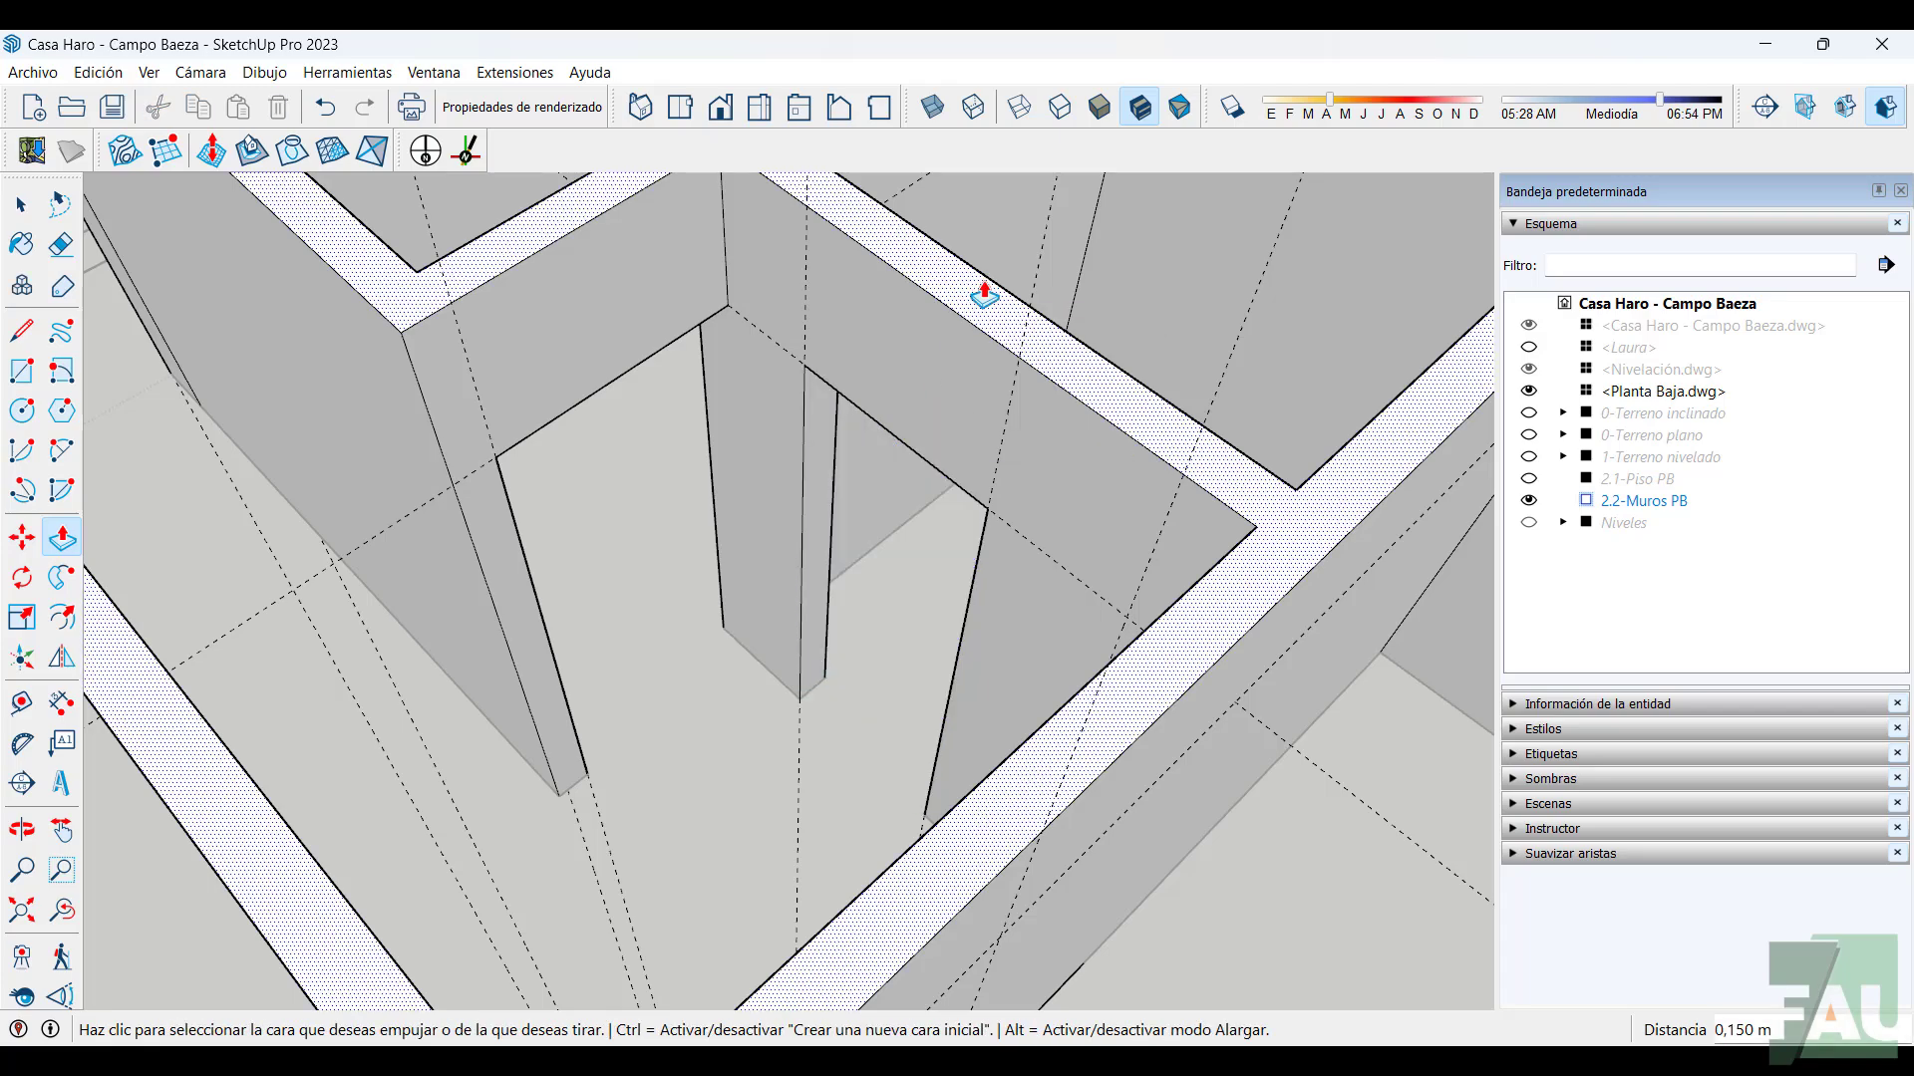
Place a vertical guide at the far door jamb of the neighbouring room's partition, 0,9 m from the existing vertical guide
middle_click_drag(983, 290, 1209, 726)
middle_click_drag(1256, 812, 1193, 684)
middle_click_drag(1193, 684, 1076, 667, "shift")
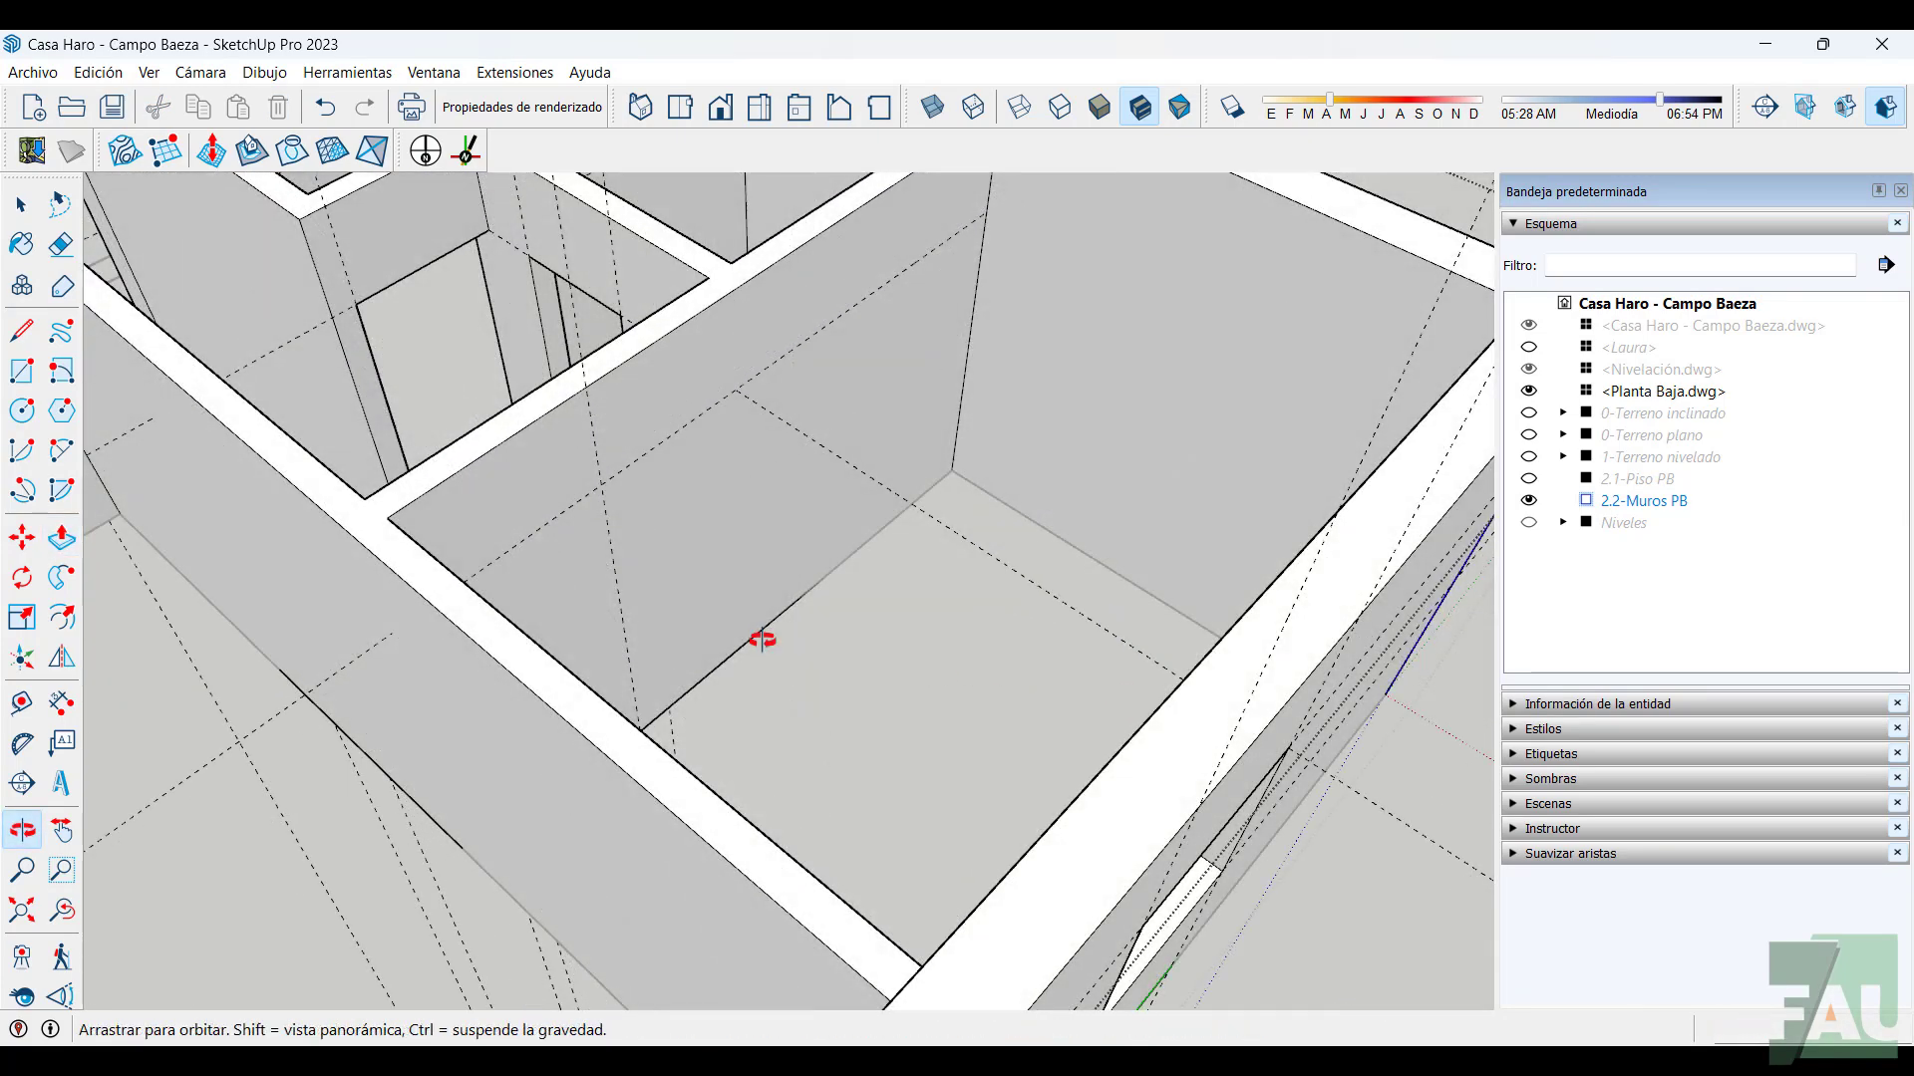
middle_click_drag(762, 640, 462, 350)
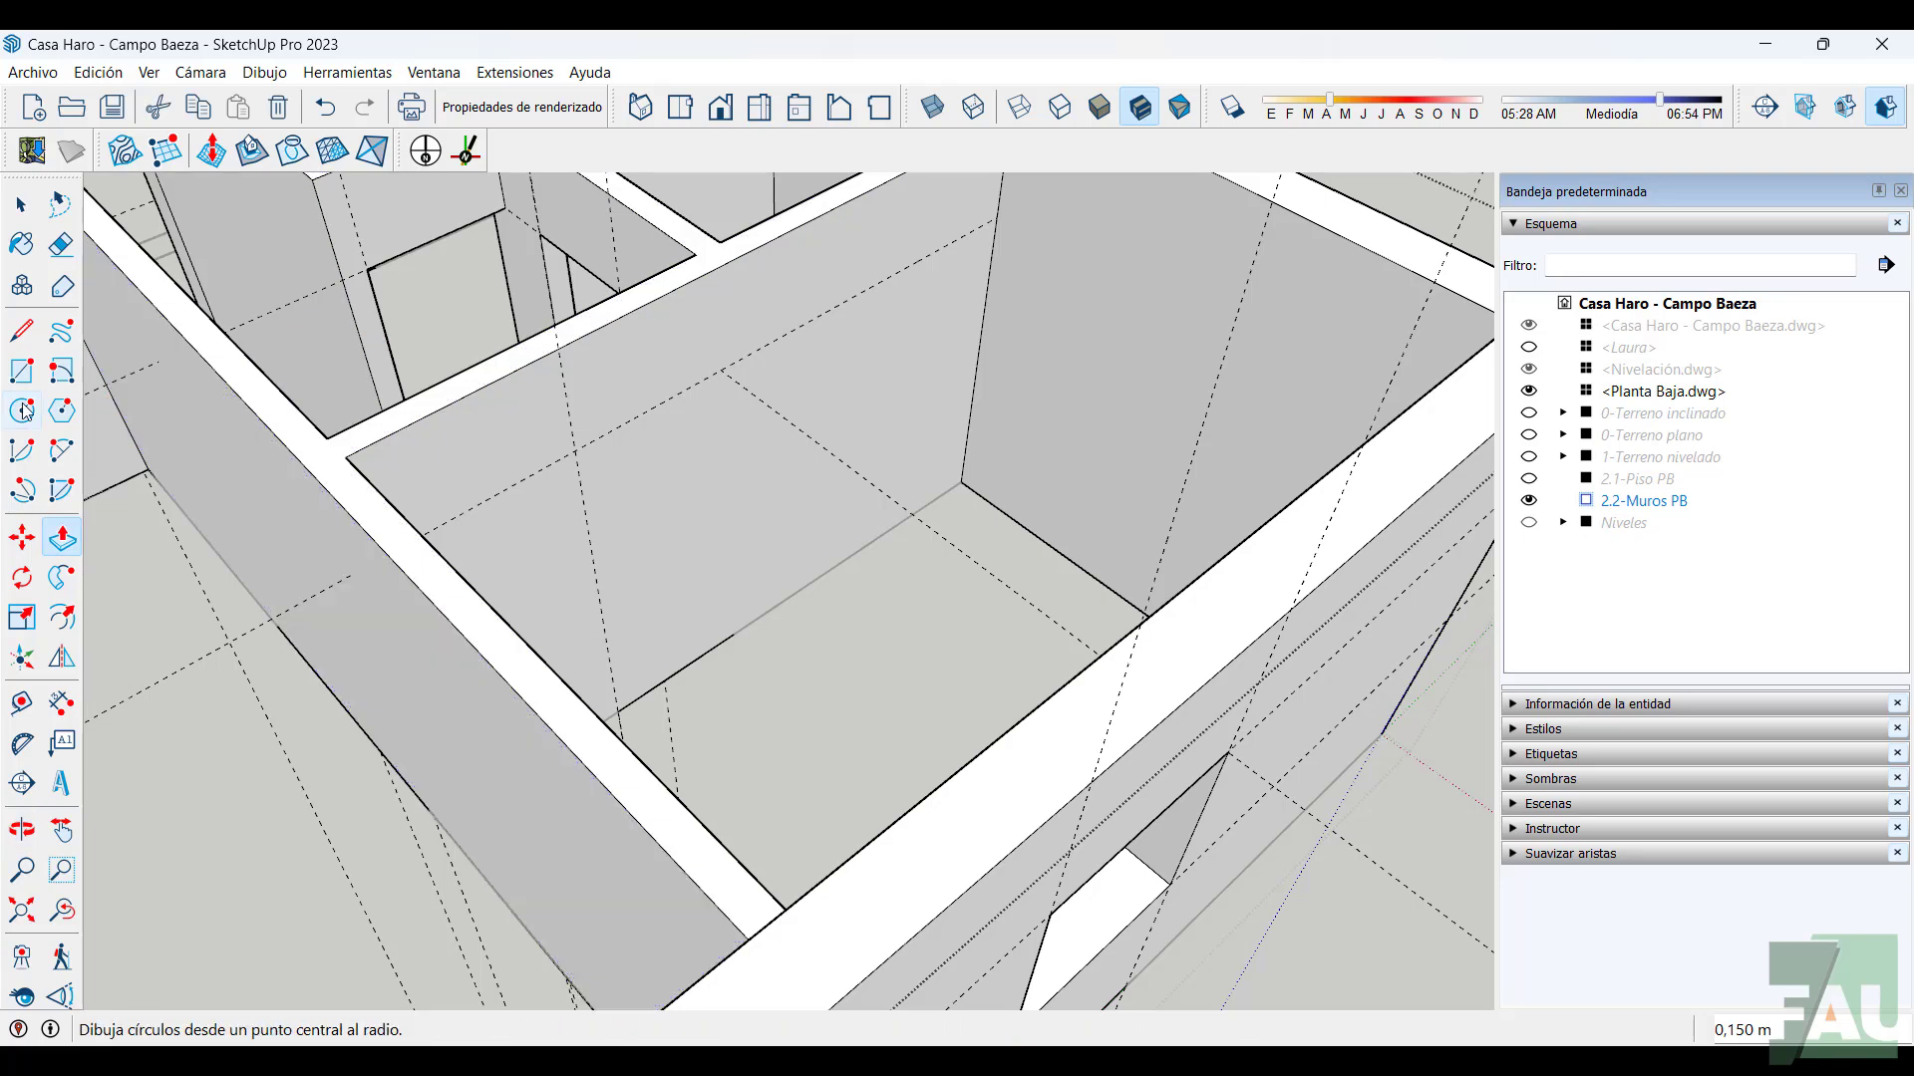
left_click(22, 702)
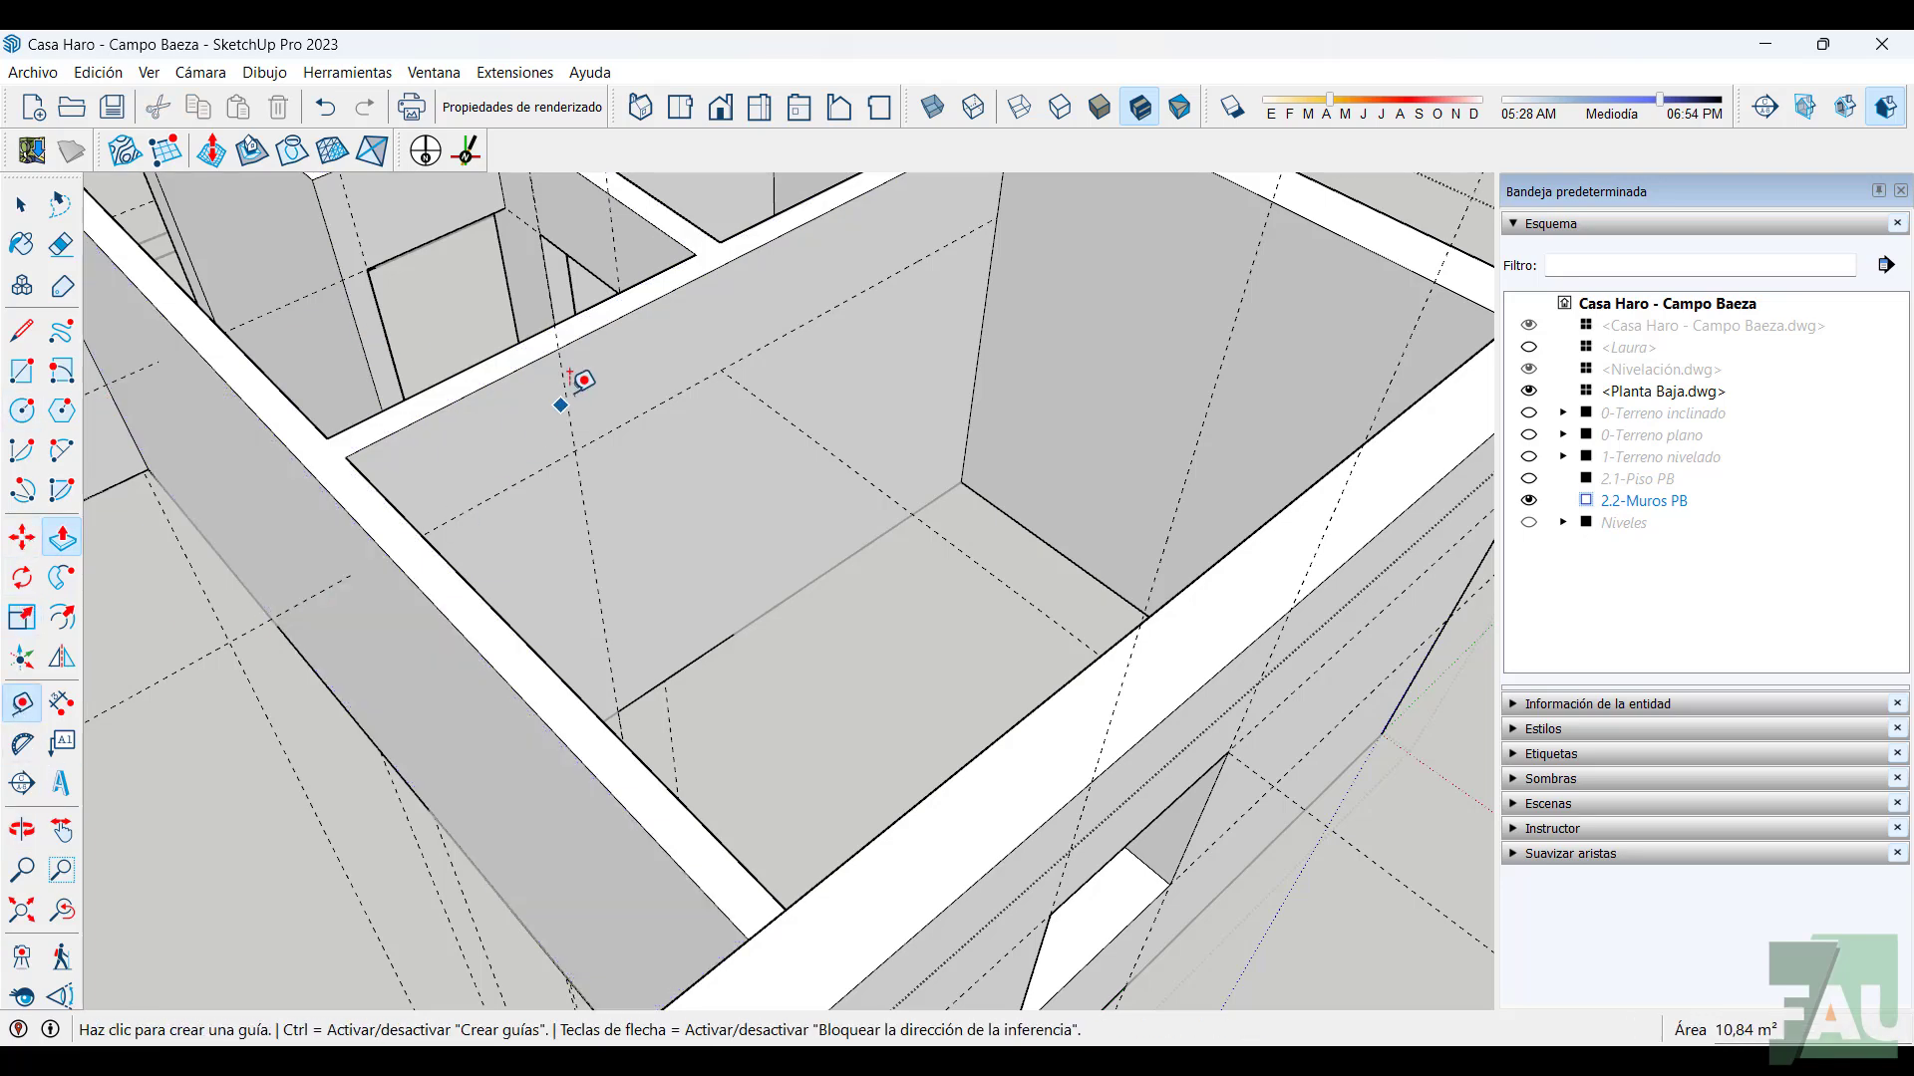
left_click(569, 407)
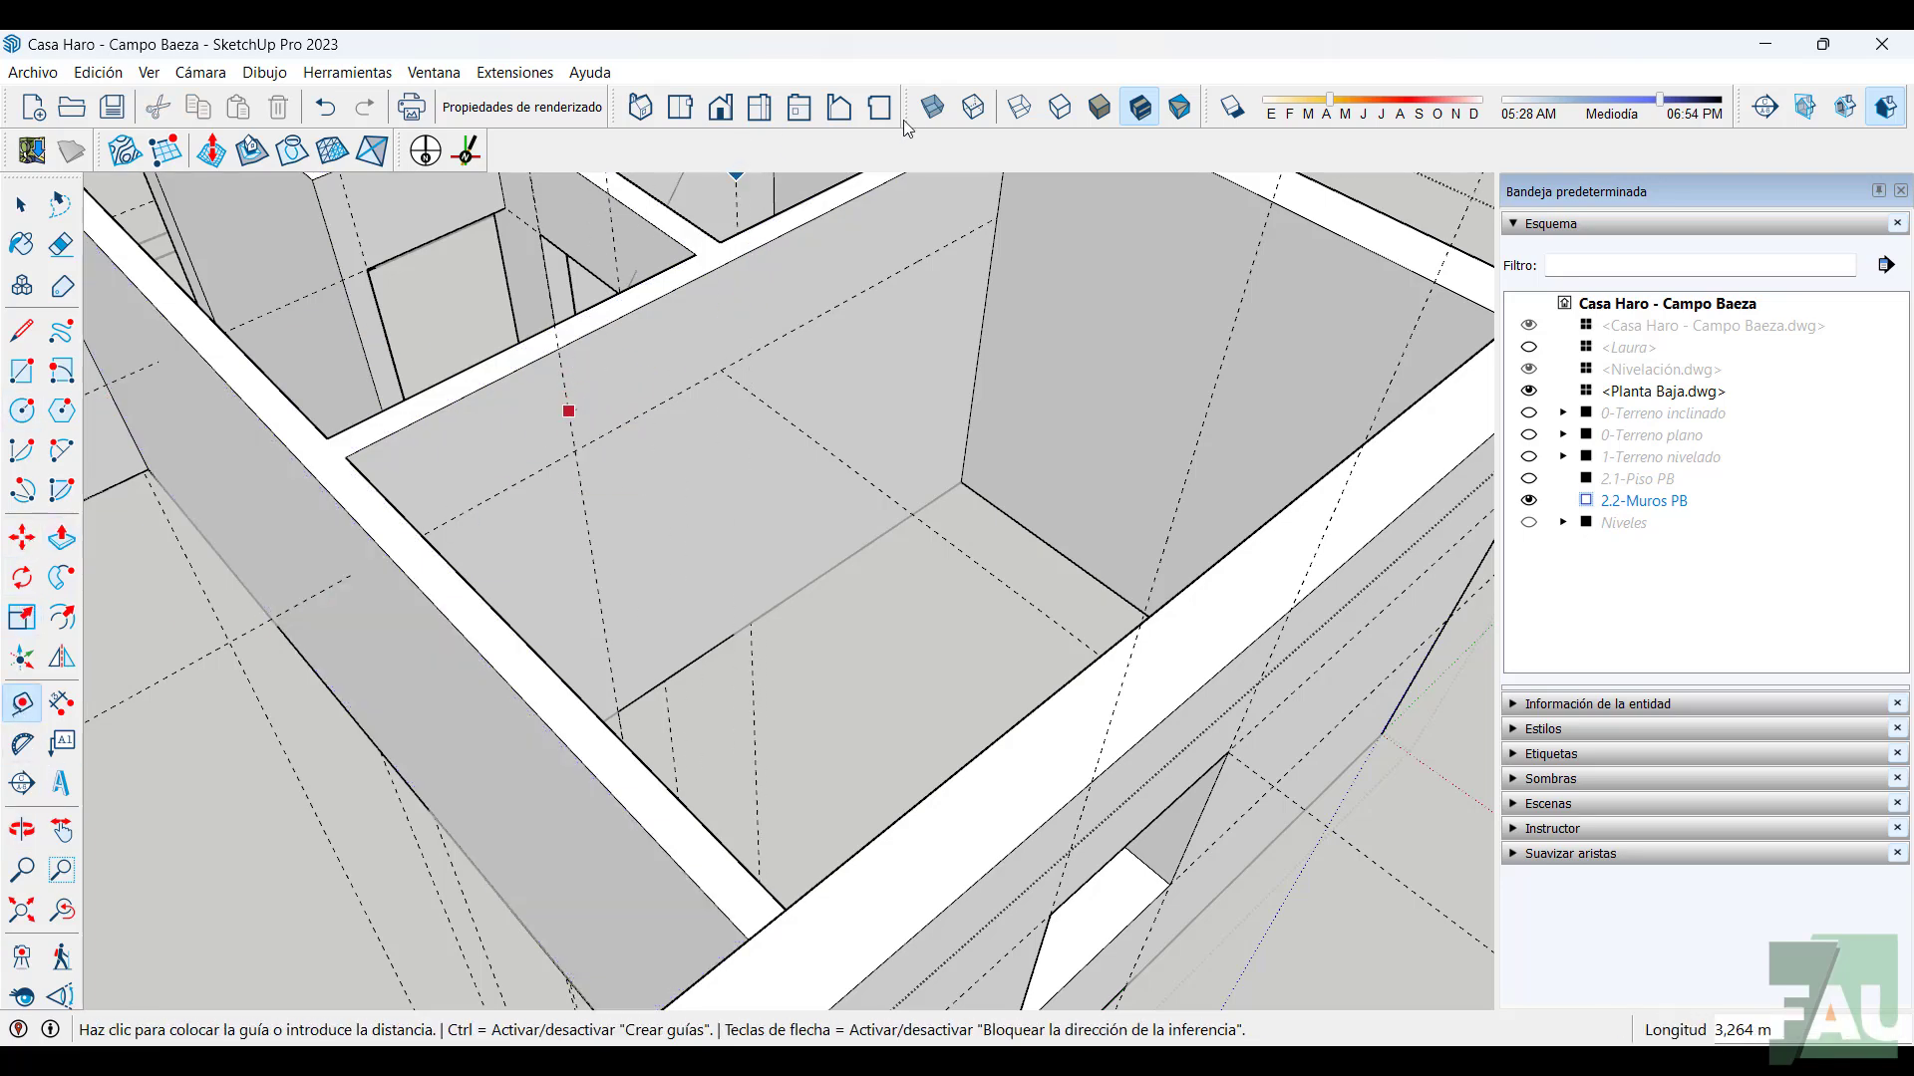
left_click(933, 107)
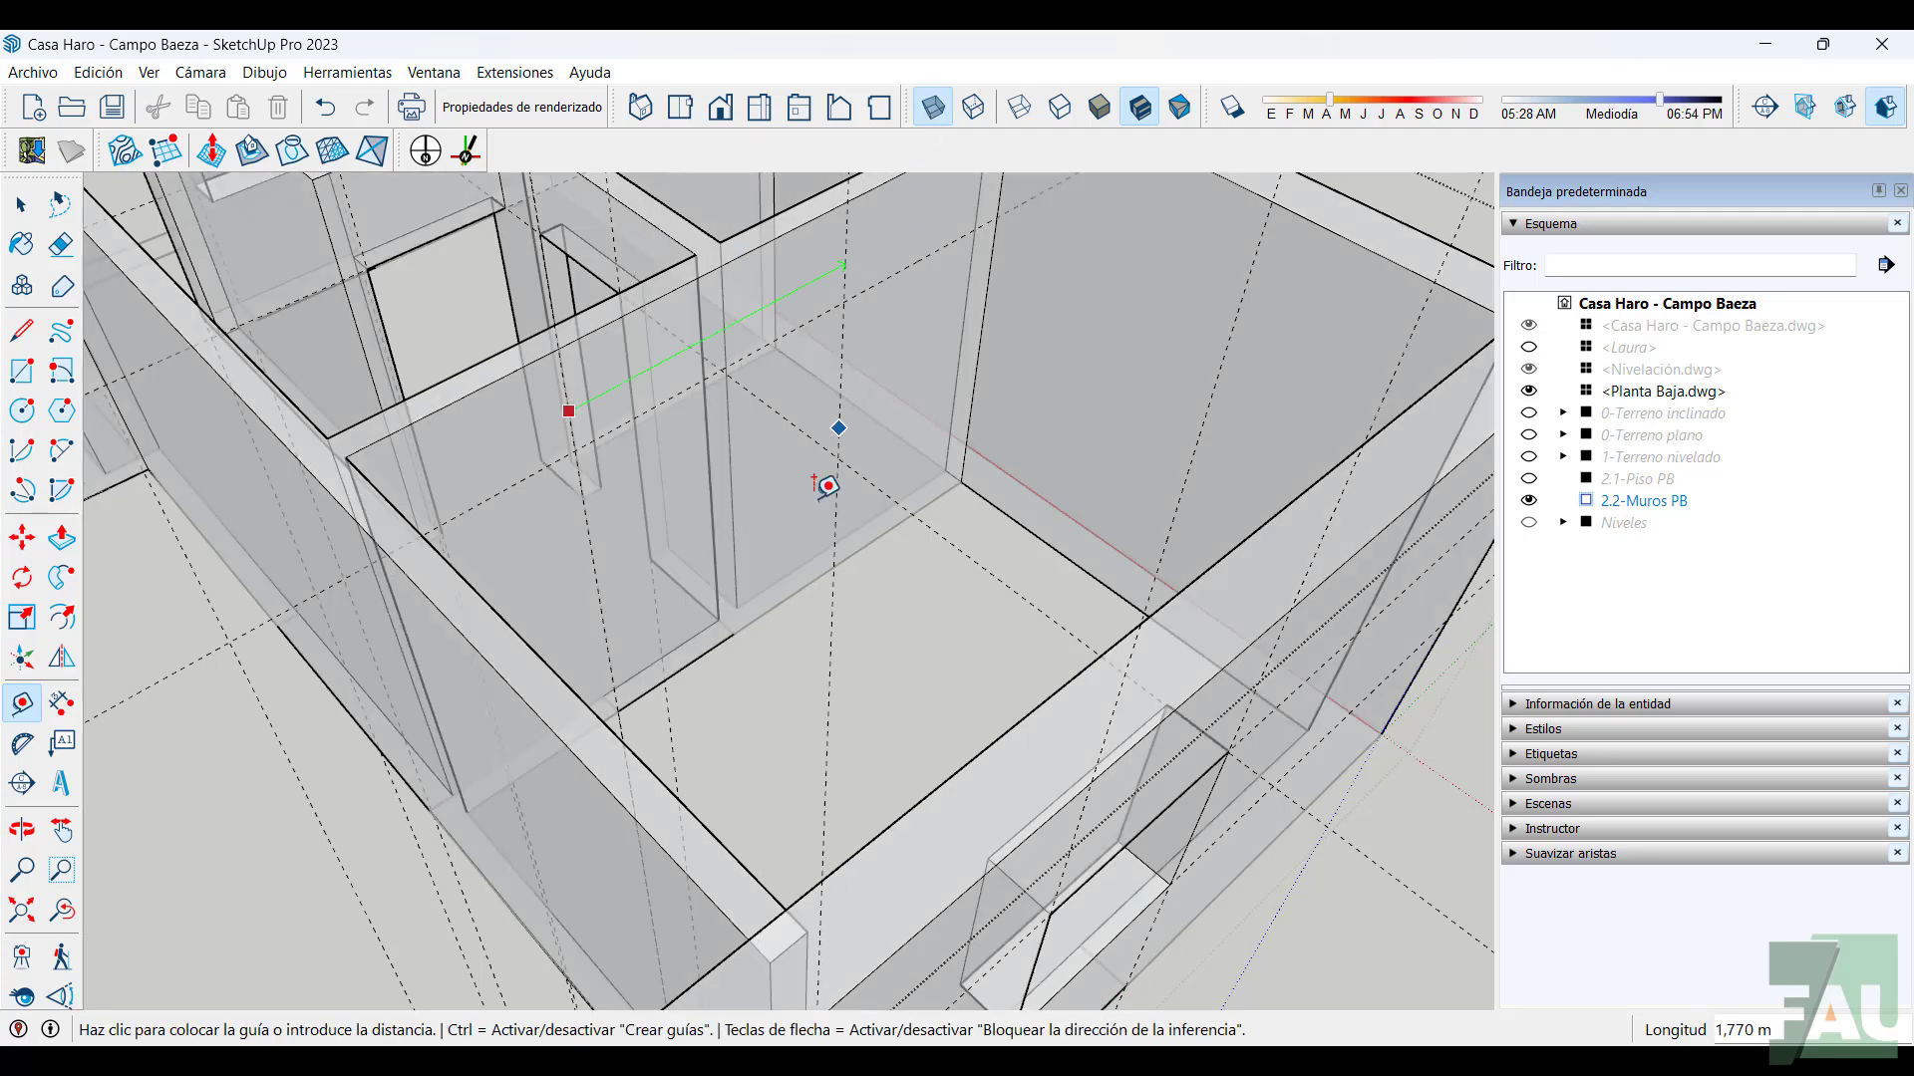
left_click(740, 624)
left_click(945, 111)
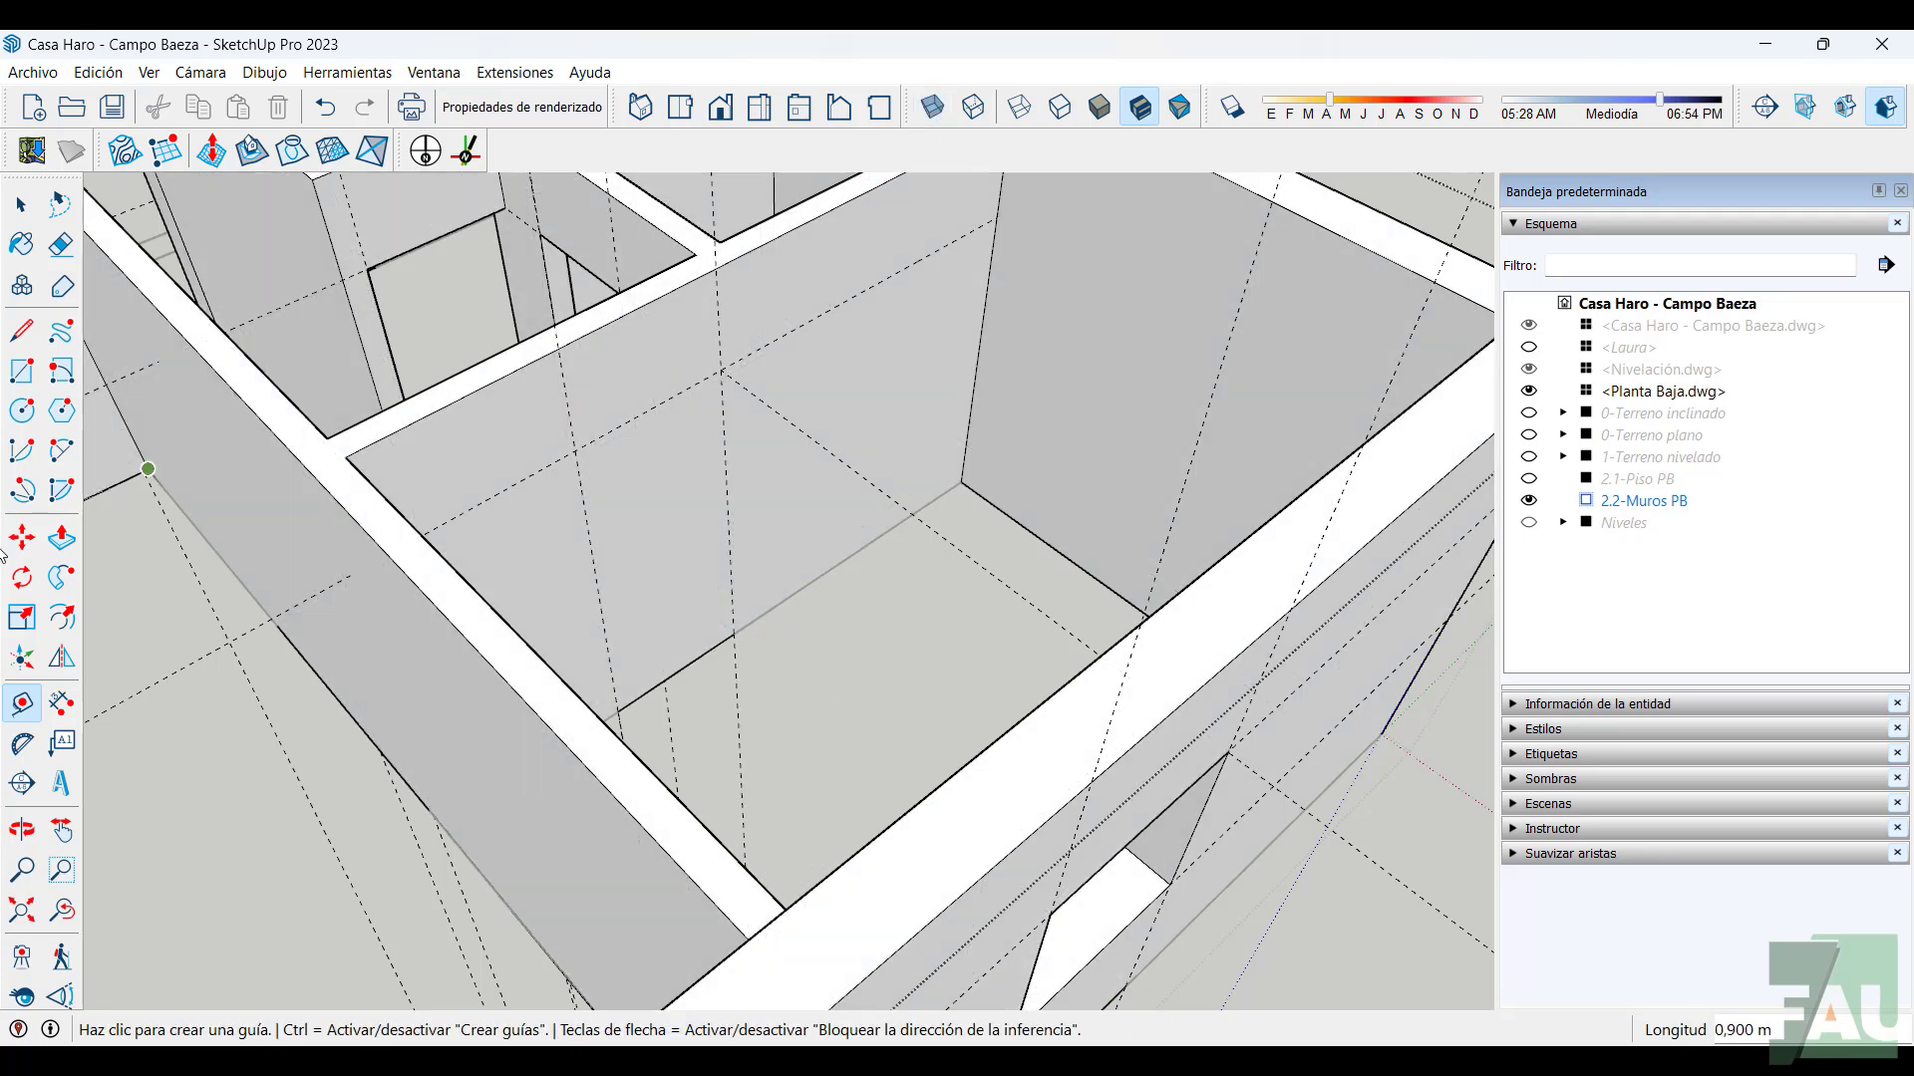
Cut a door opening 0,9 m wide by 2,1 m high between the jamb guides, pushing its rectangle through the neighbouring room's partition
left_click(22, 371)
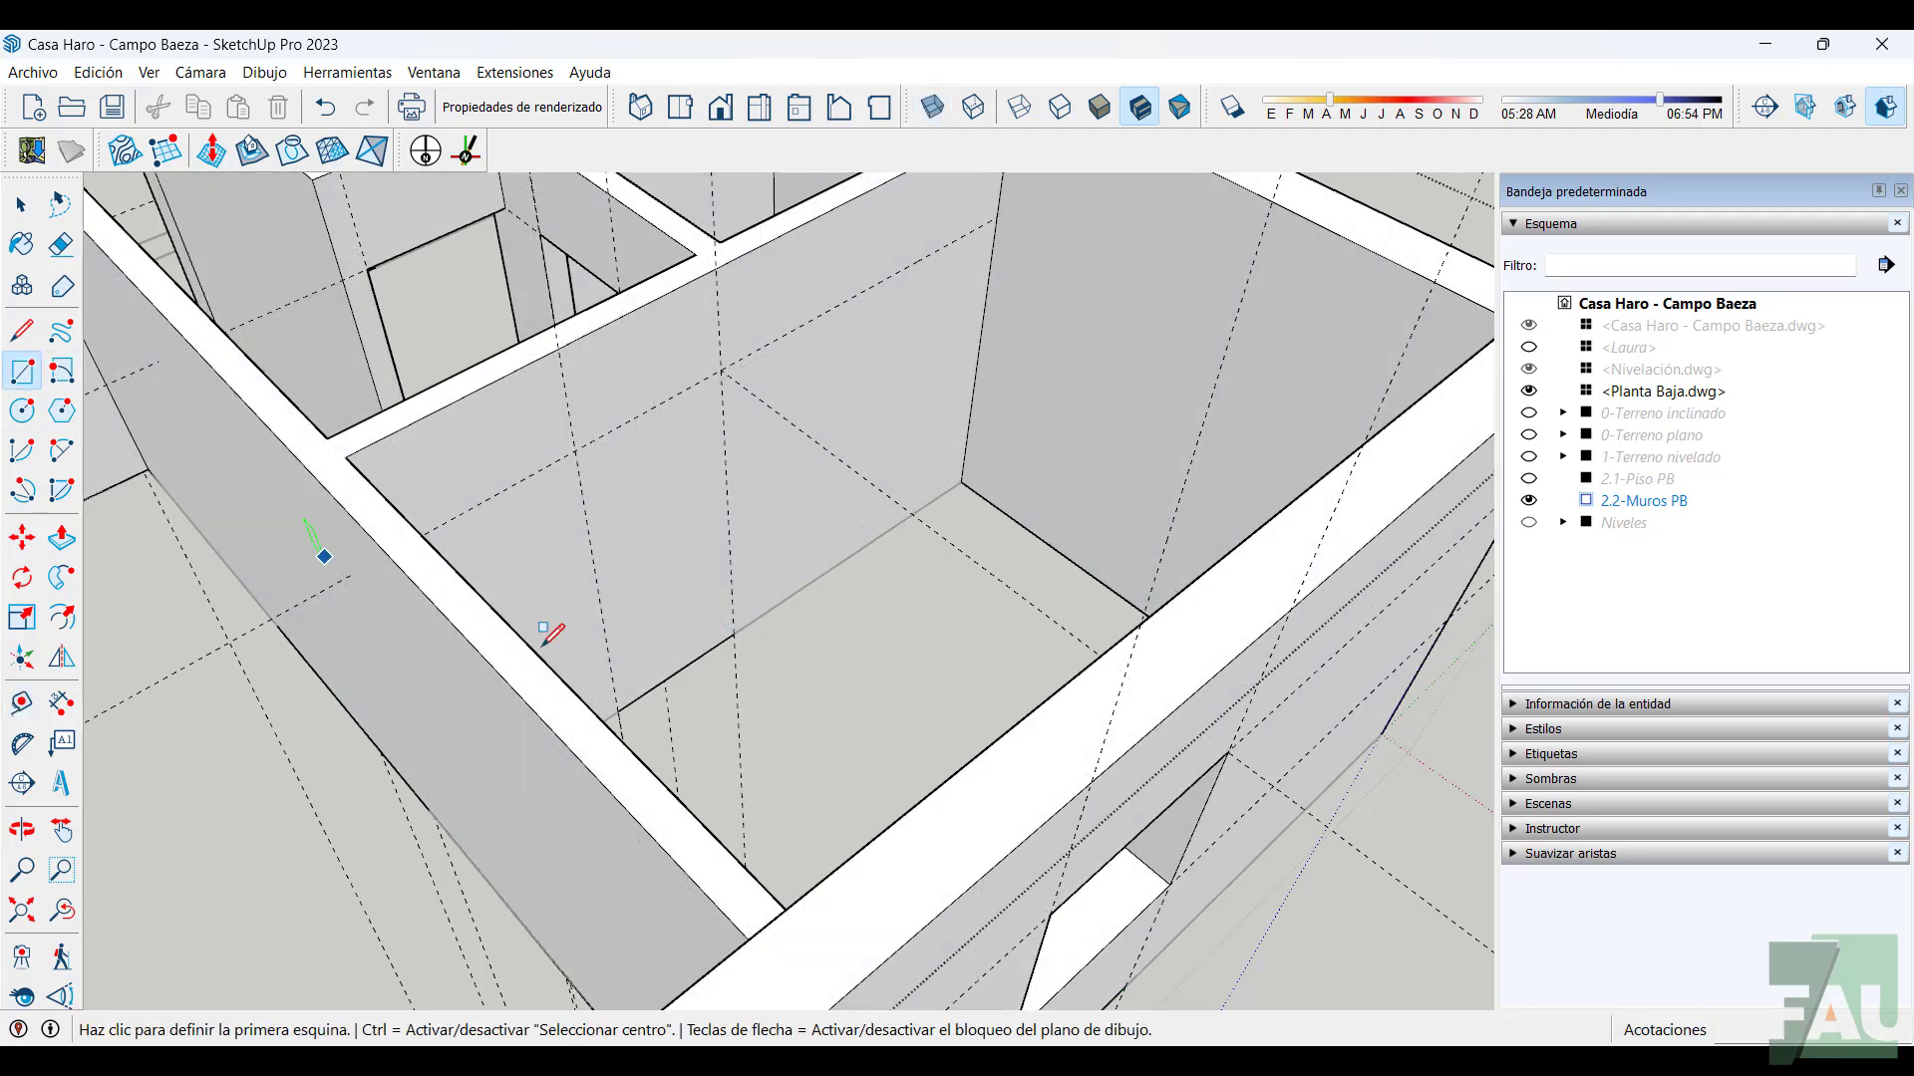
left_click(618, 710)
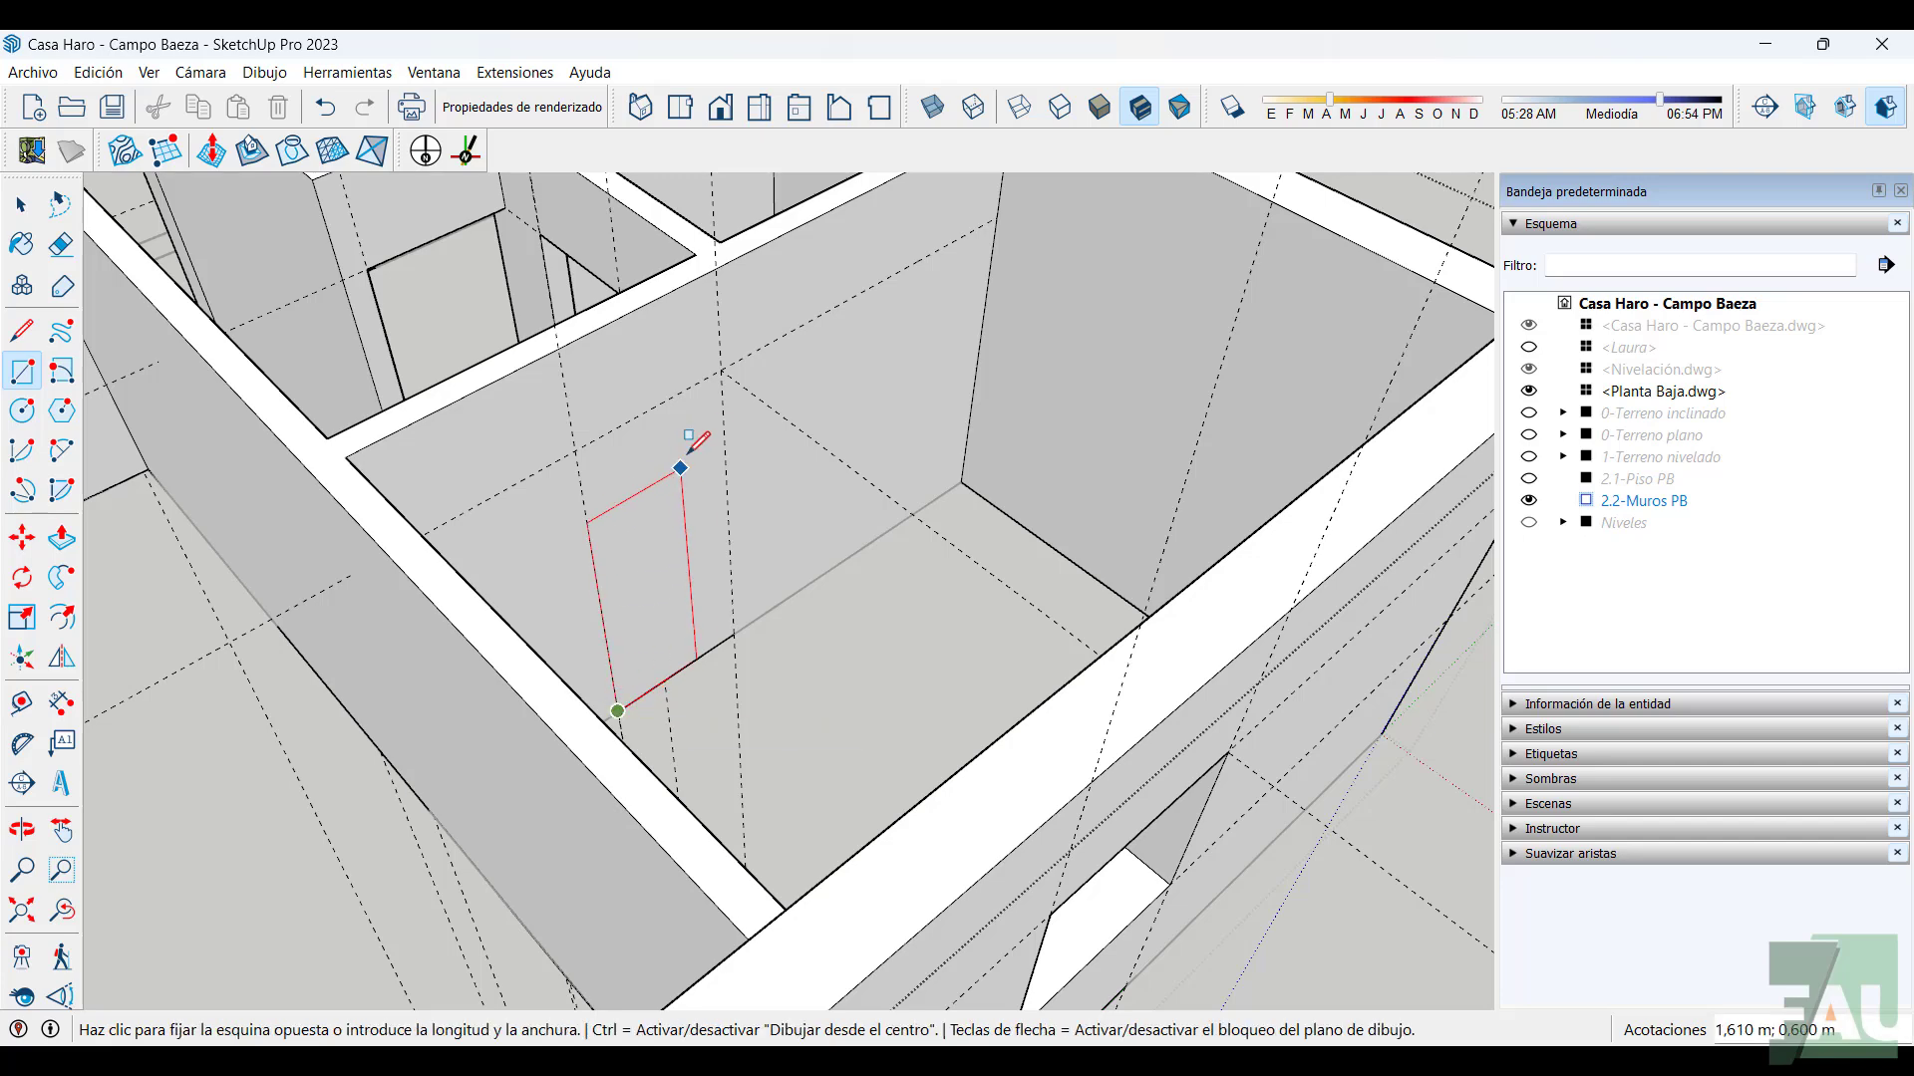
left_click(722, 368)
left_click(61, 539)
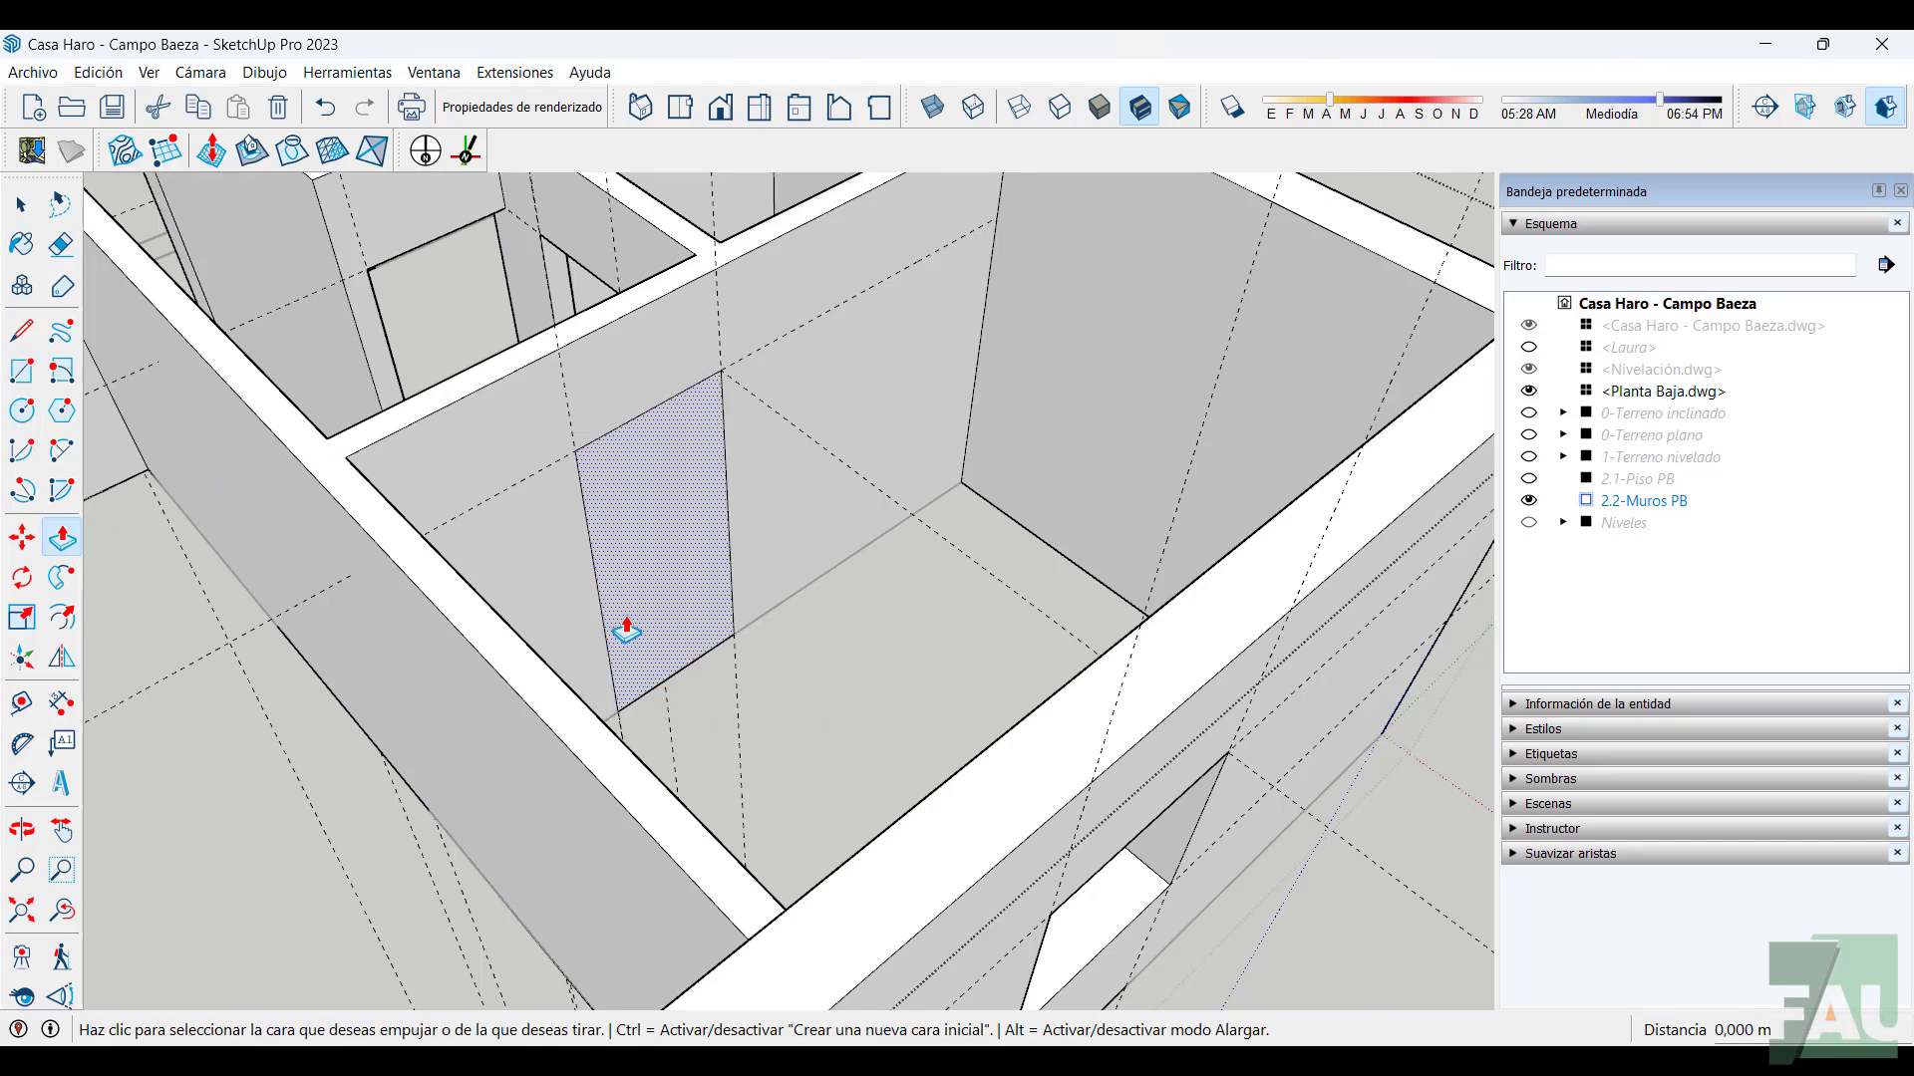
left_click(648, 603)
left_click(587, 317)
Delete all the guides used for the facade windows and interior doors
middle_click_drag(587, 317, 845, 483)
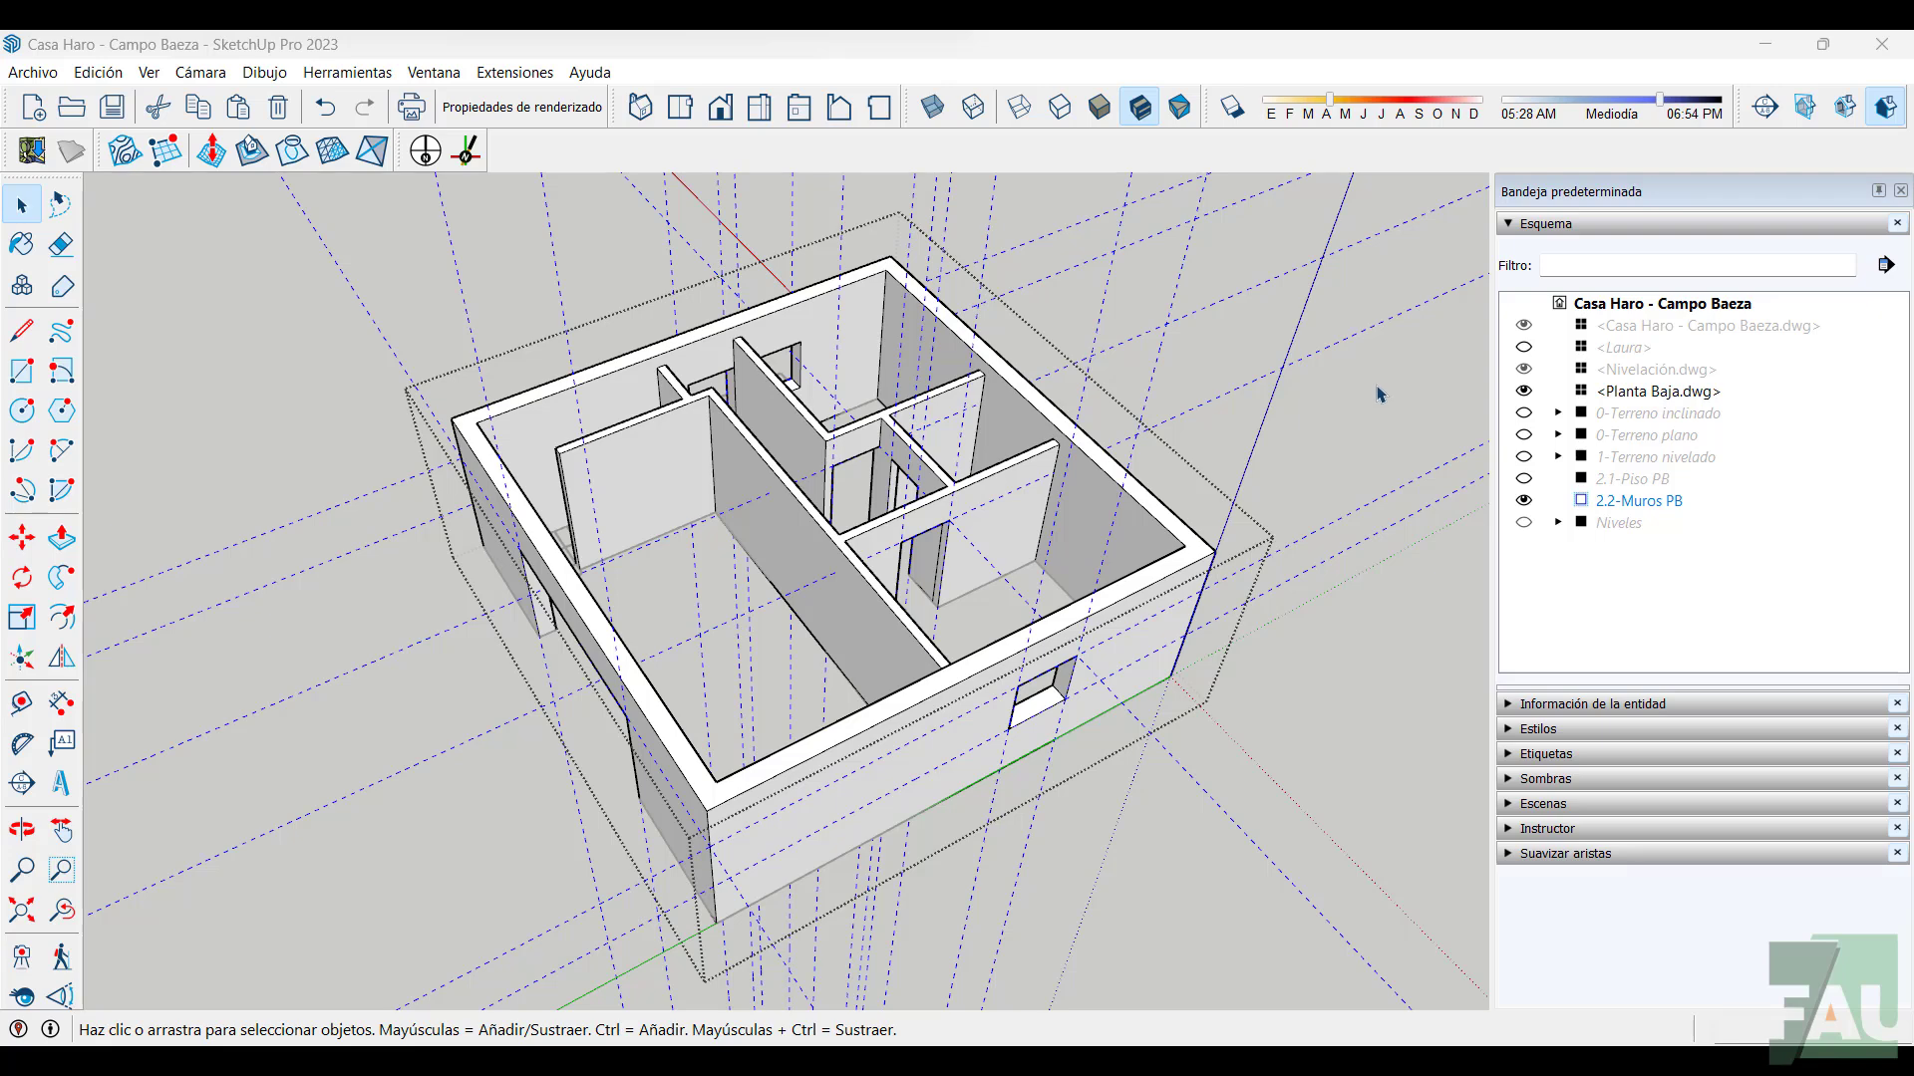
left_click(114, 79)
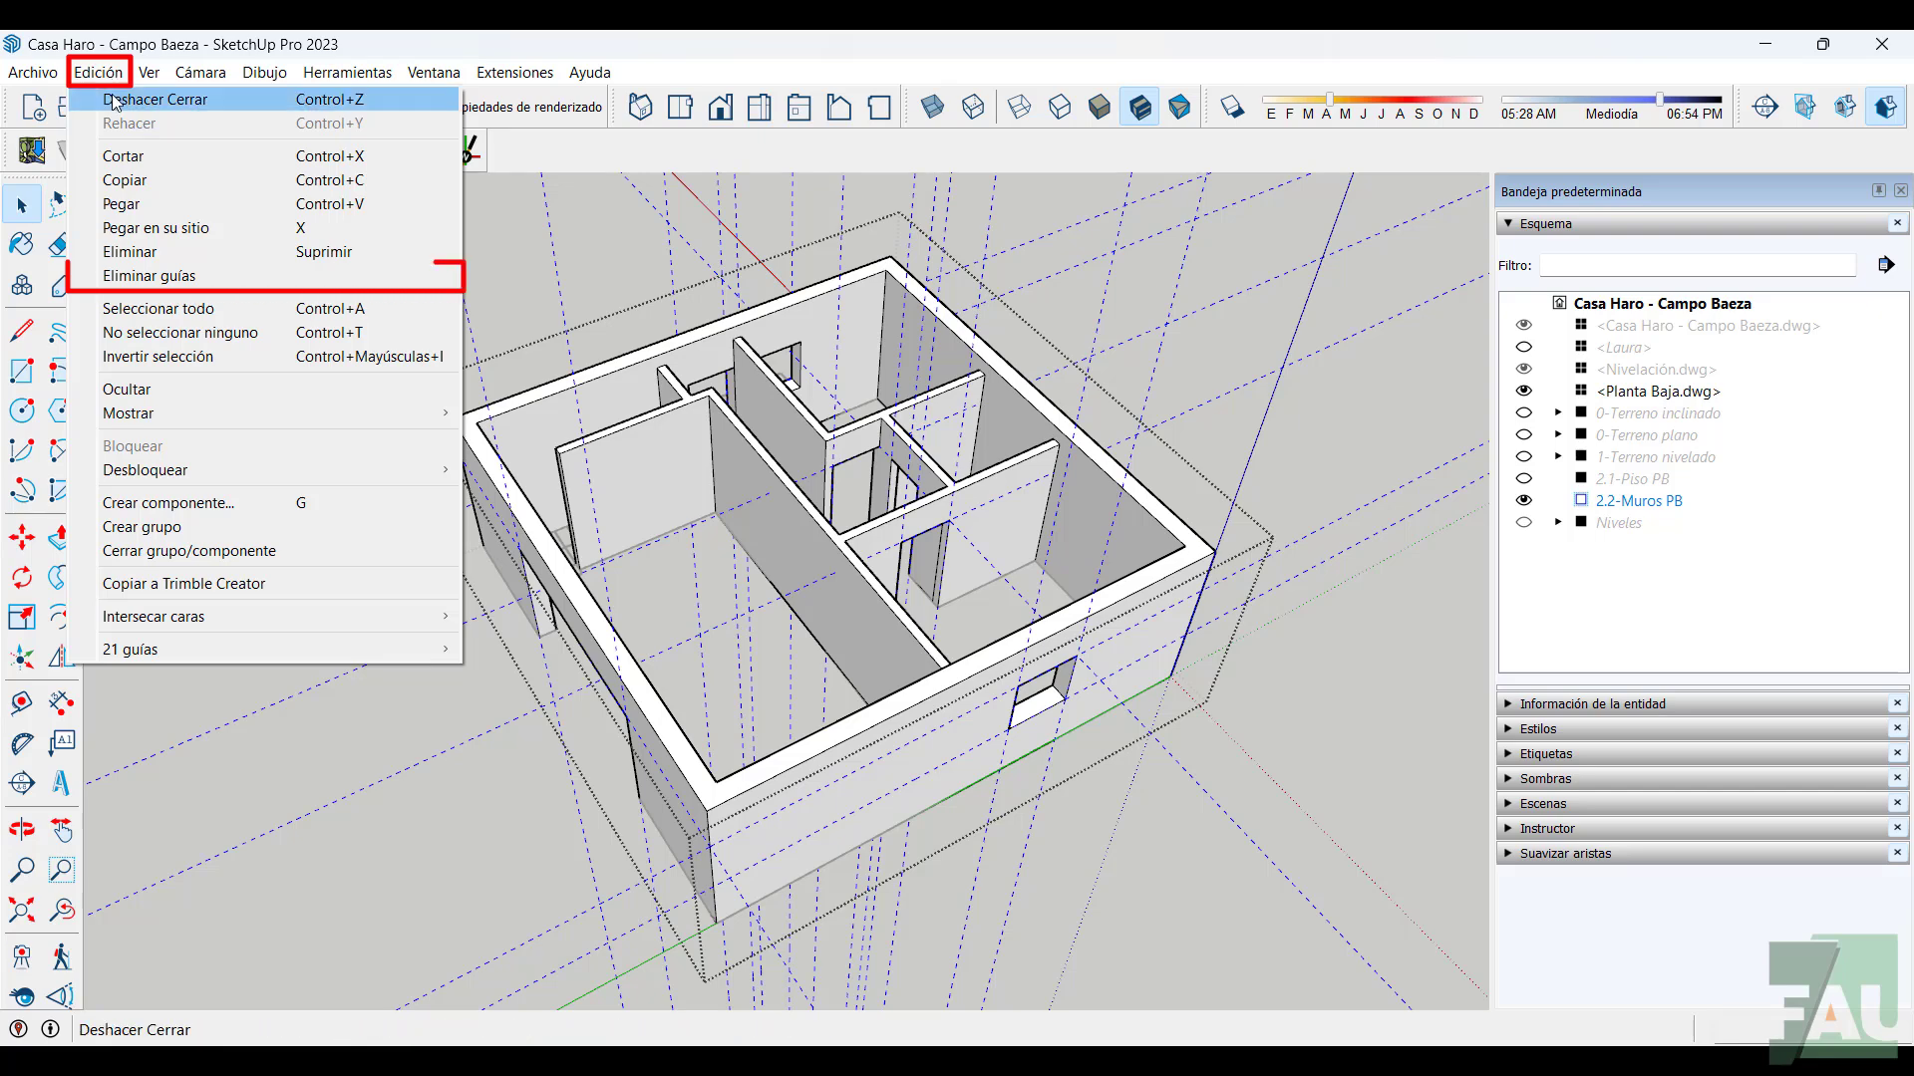
left_click(116, 279)
Place two vertical guides on the long partition at the opening's jambs, 1,9 m from the inner corner and 1,8 m further on
scroll(815, 575, "up", 3)
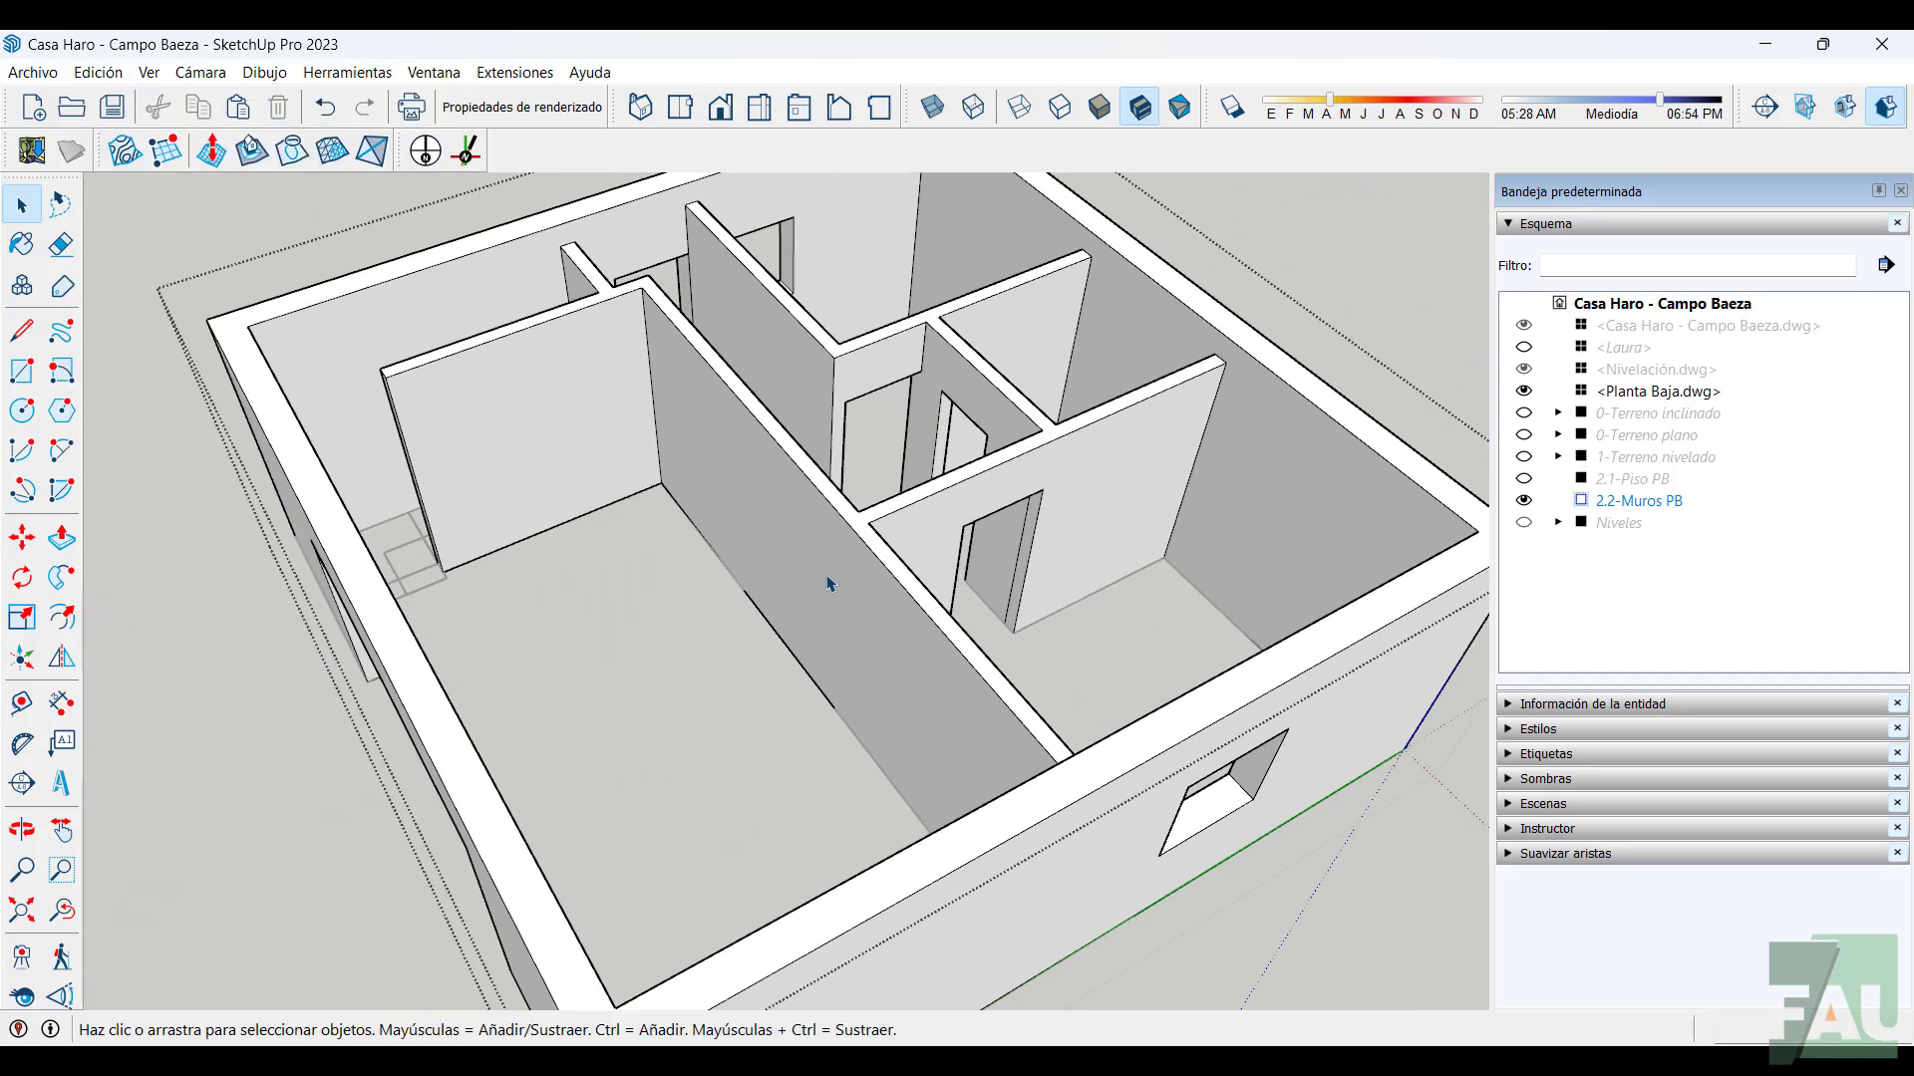
middle_click_drag(828, 585, 931, 589)
scroll(855, 612, "up", 3)
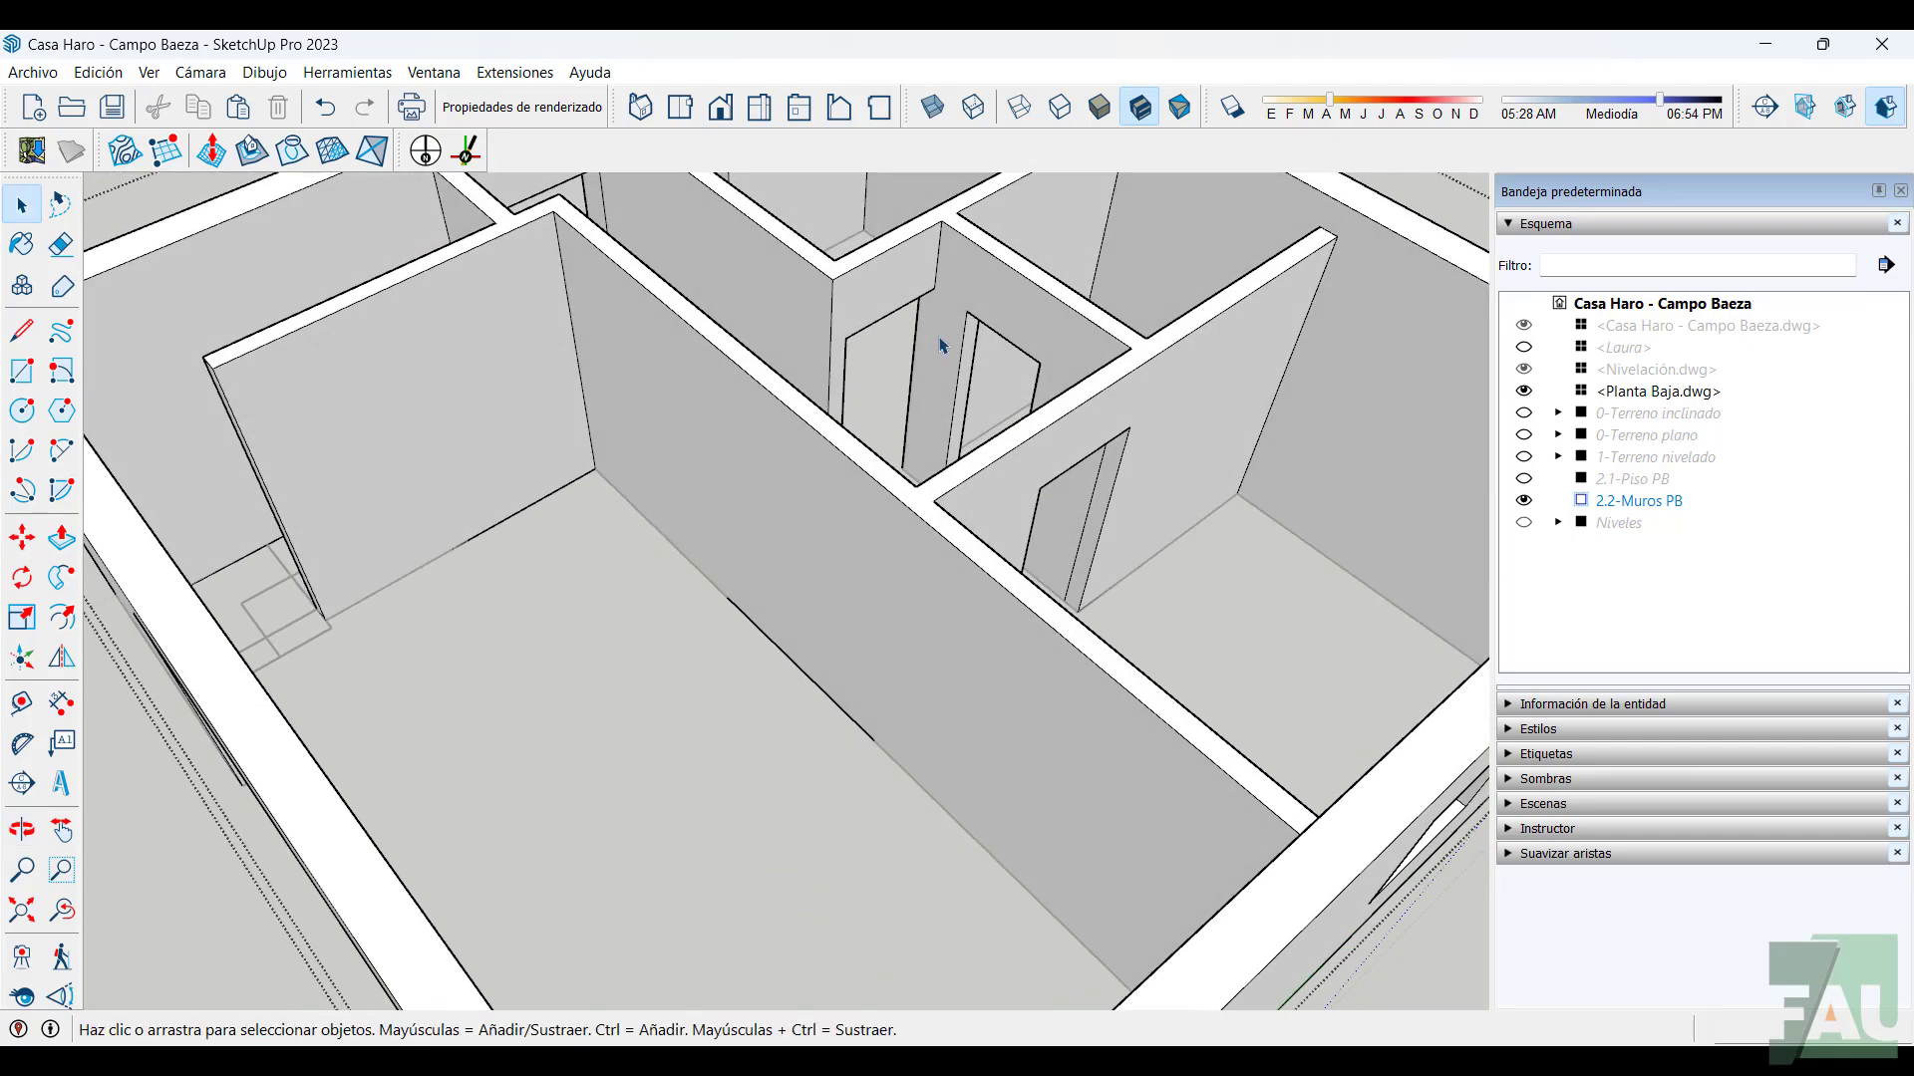
left_click(936, 113)
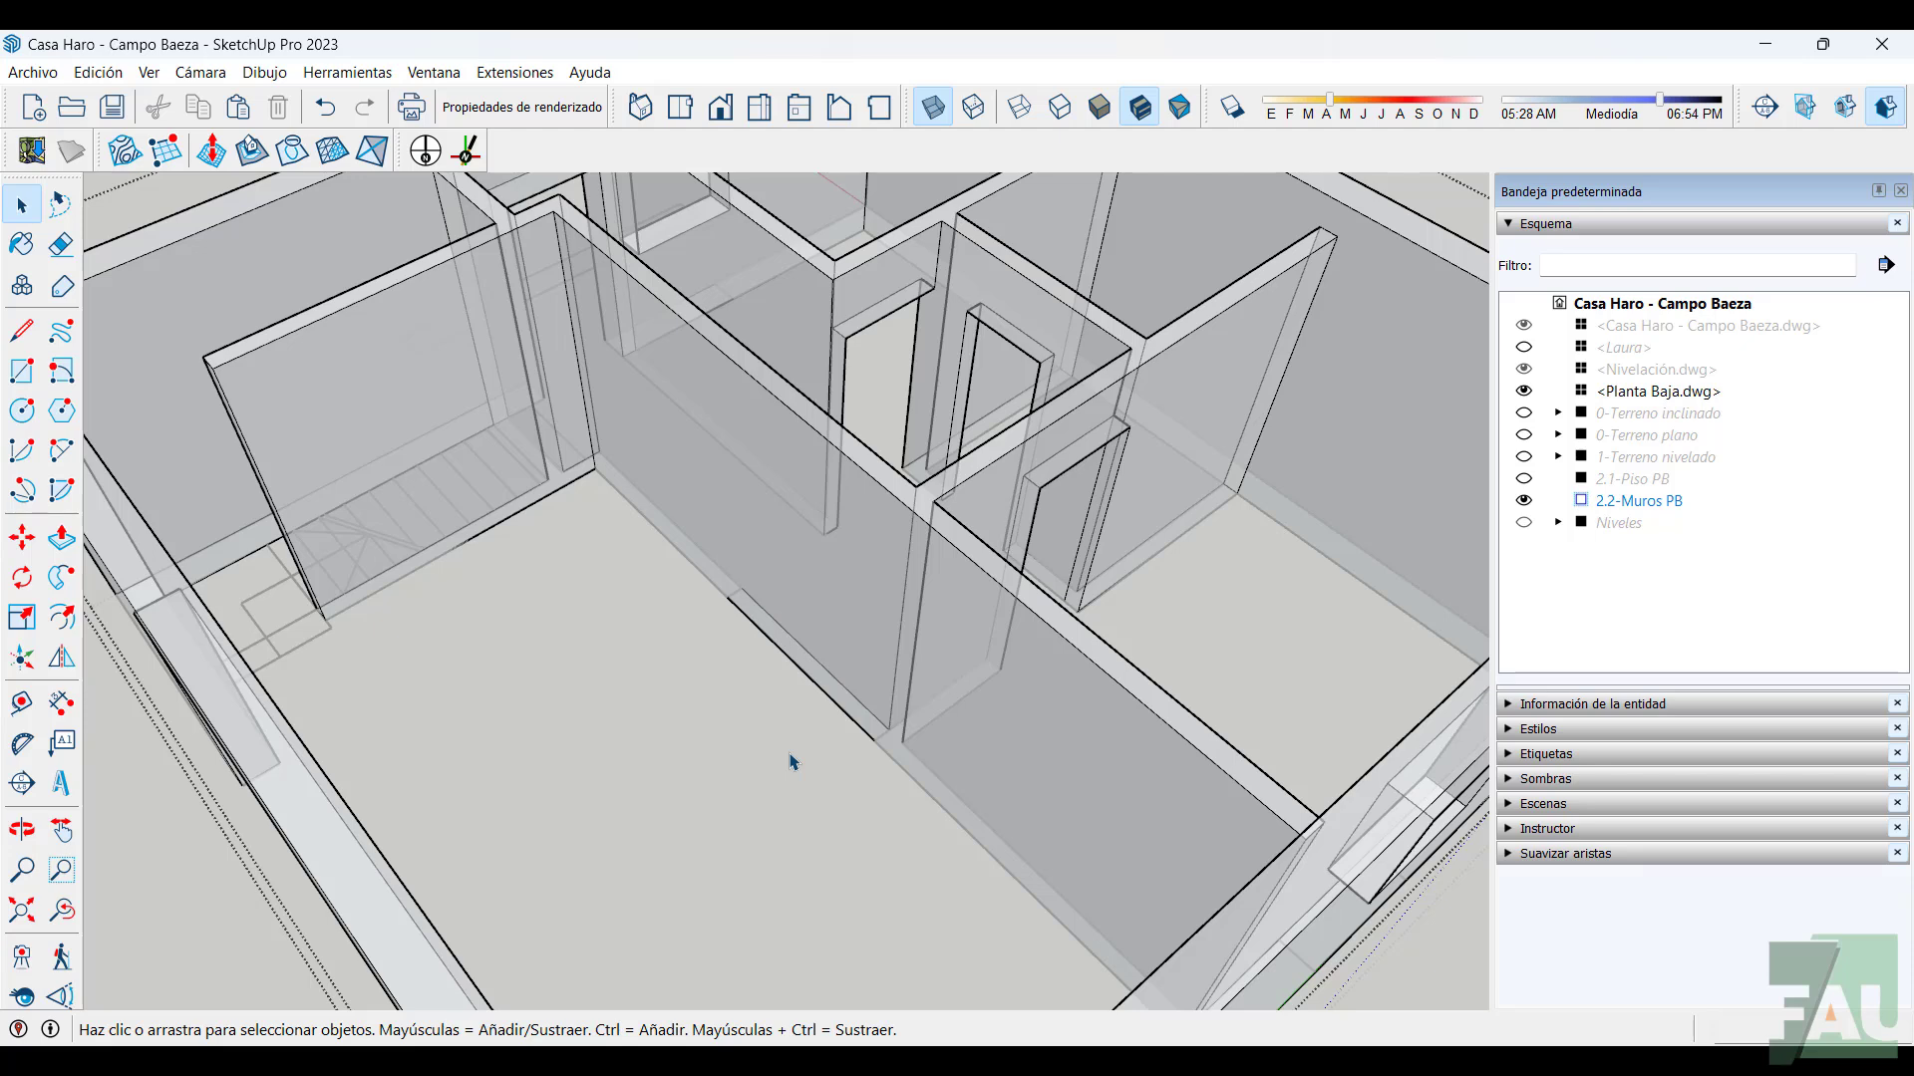
left_click(22, 703)
left_click(585, 403)
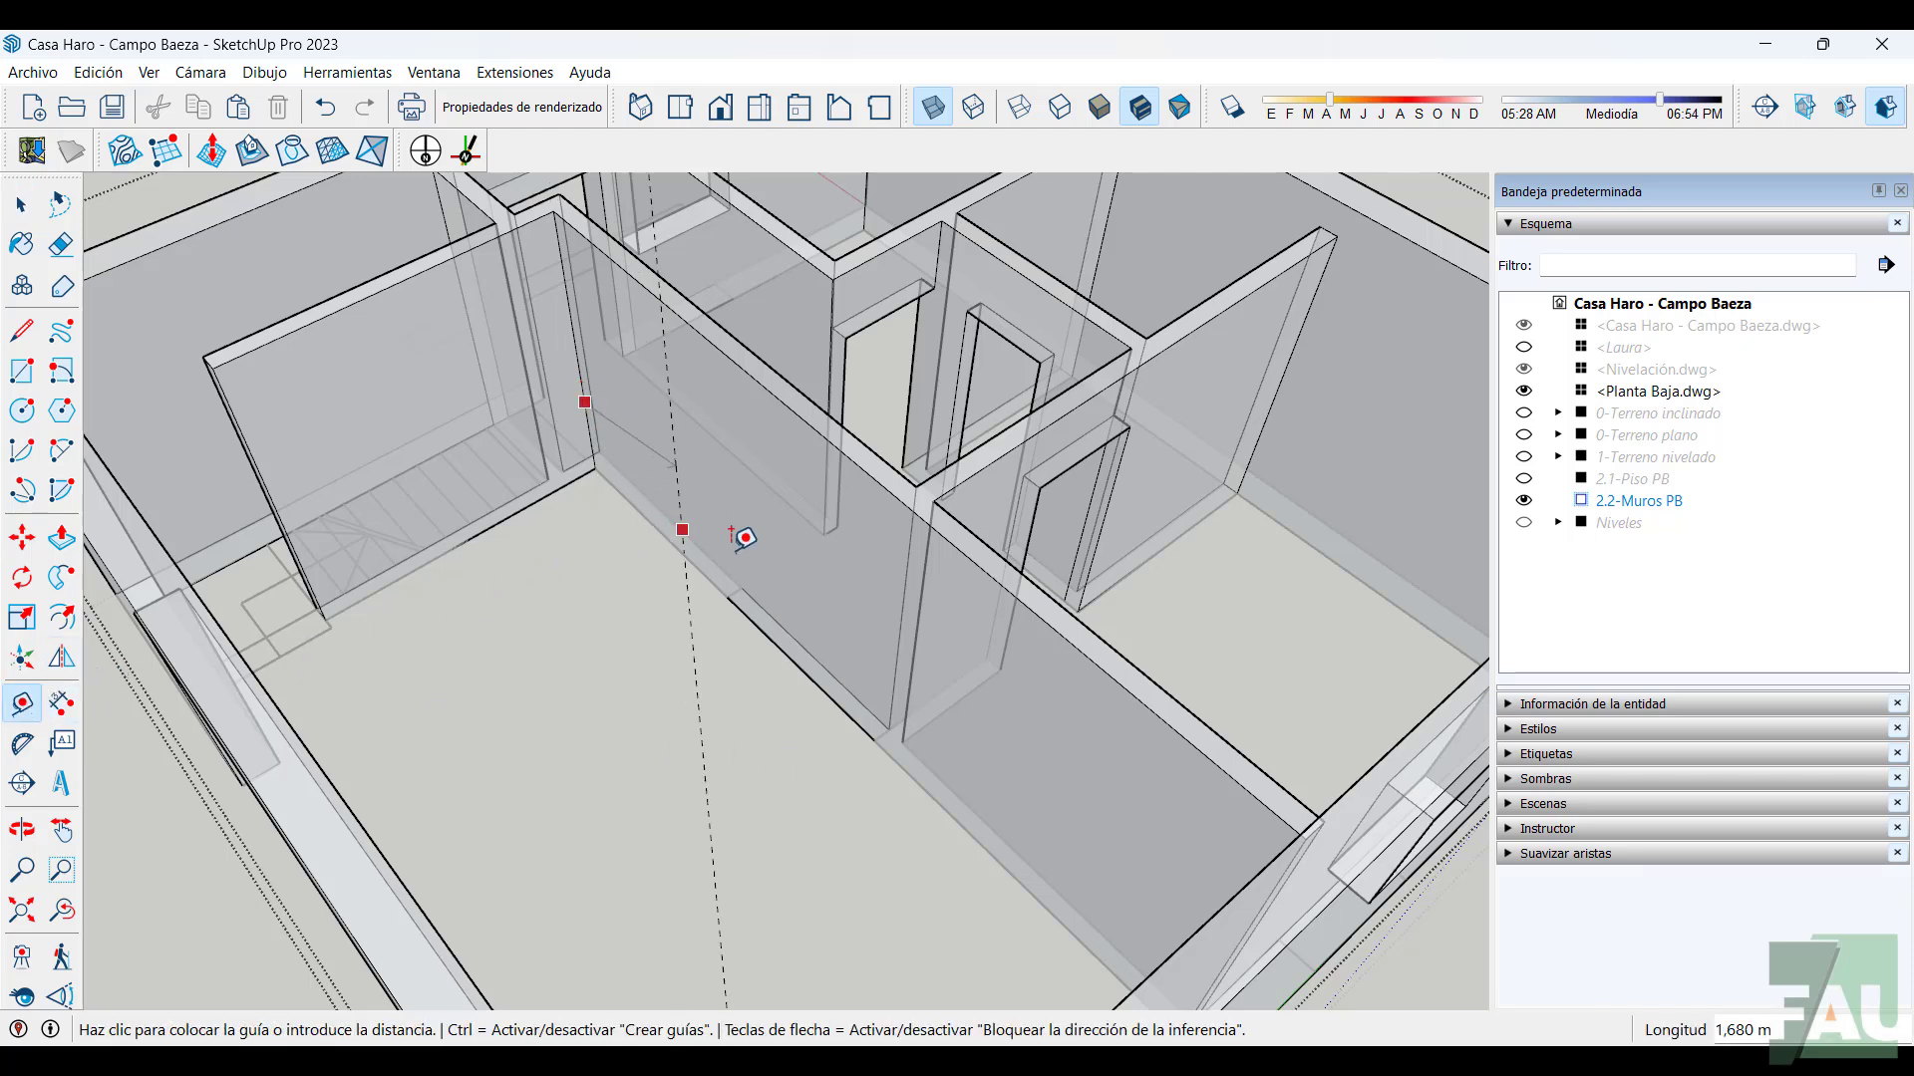
left_click(738, 582)
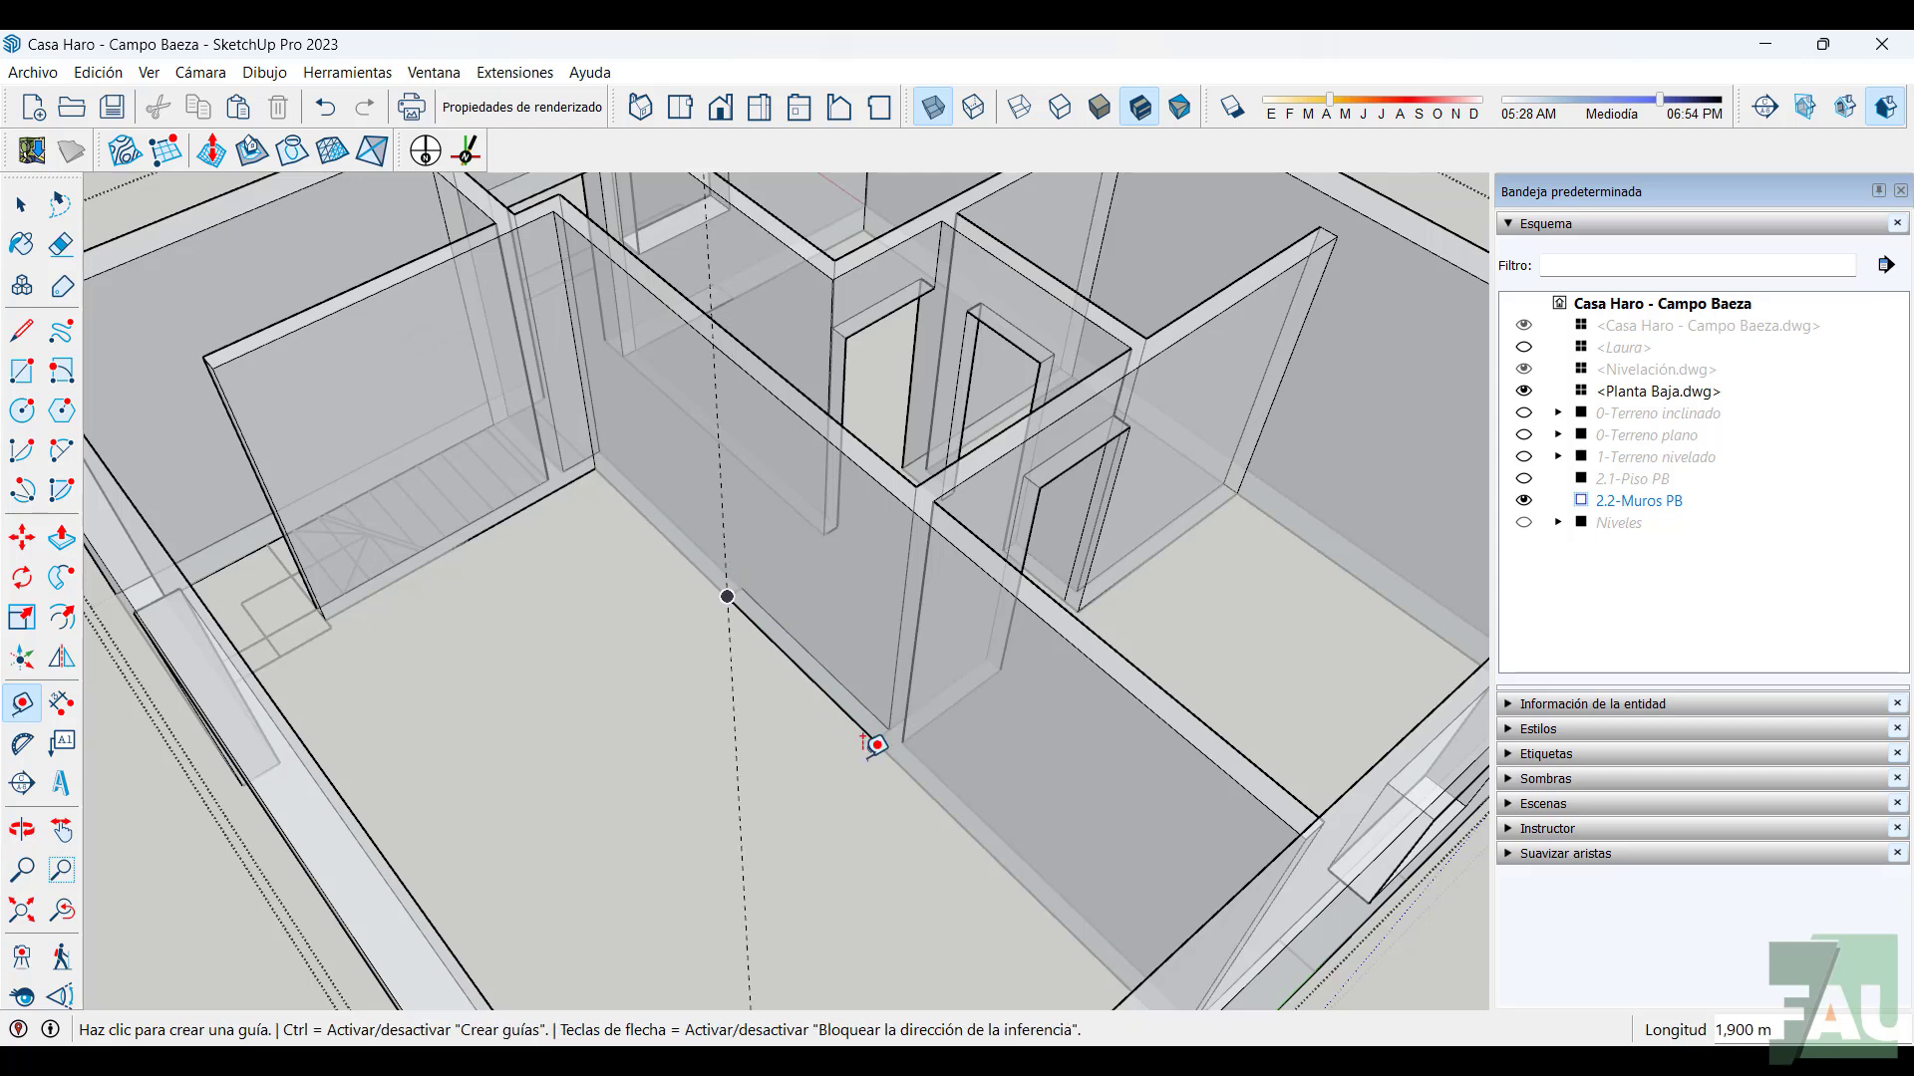
left_click(739, 519)
left_click(859, 684)
left_click(934, 110)
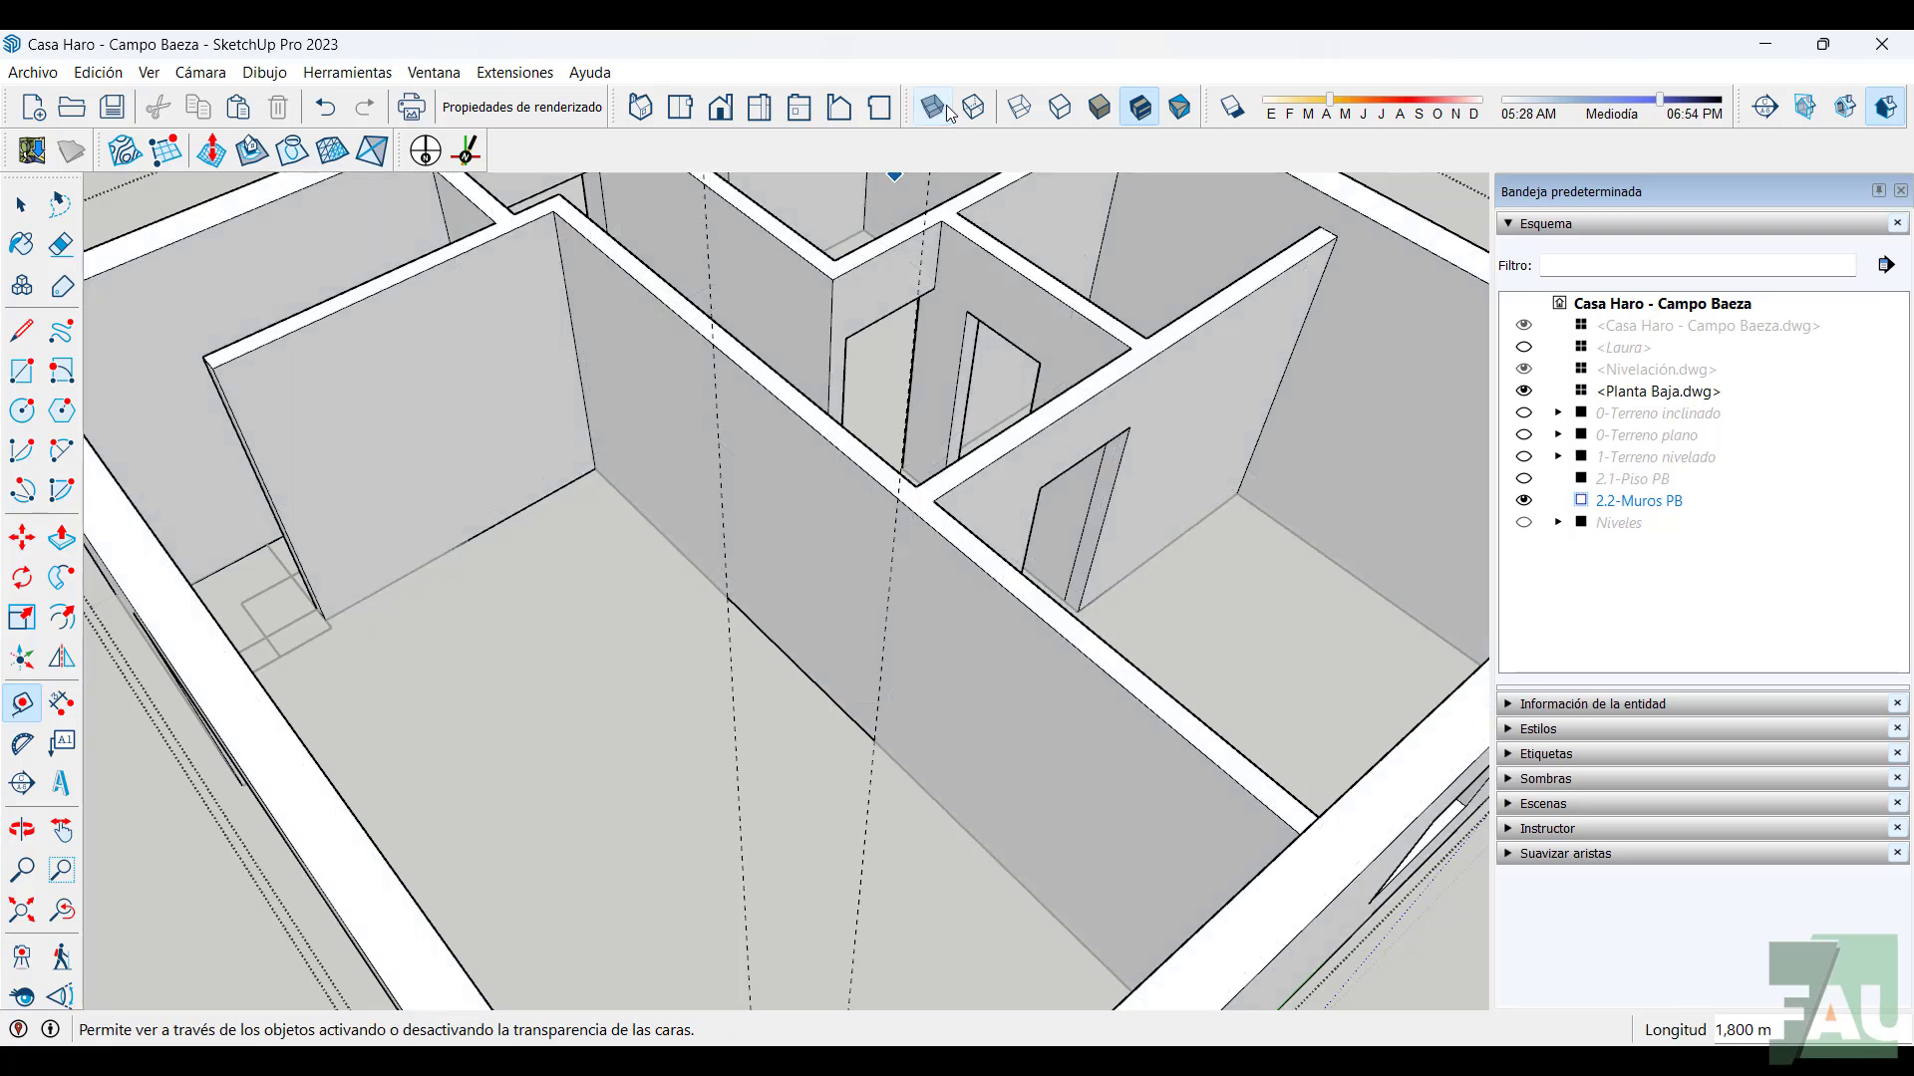
Place a horizontal guide 2,1 m above the base of the long partition
left_click(963, 826)
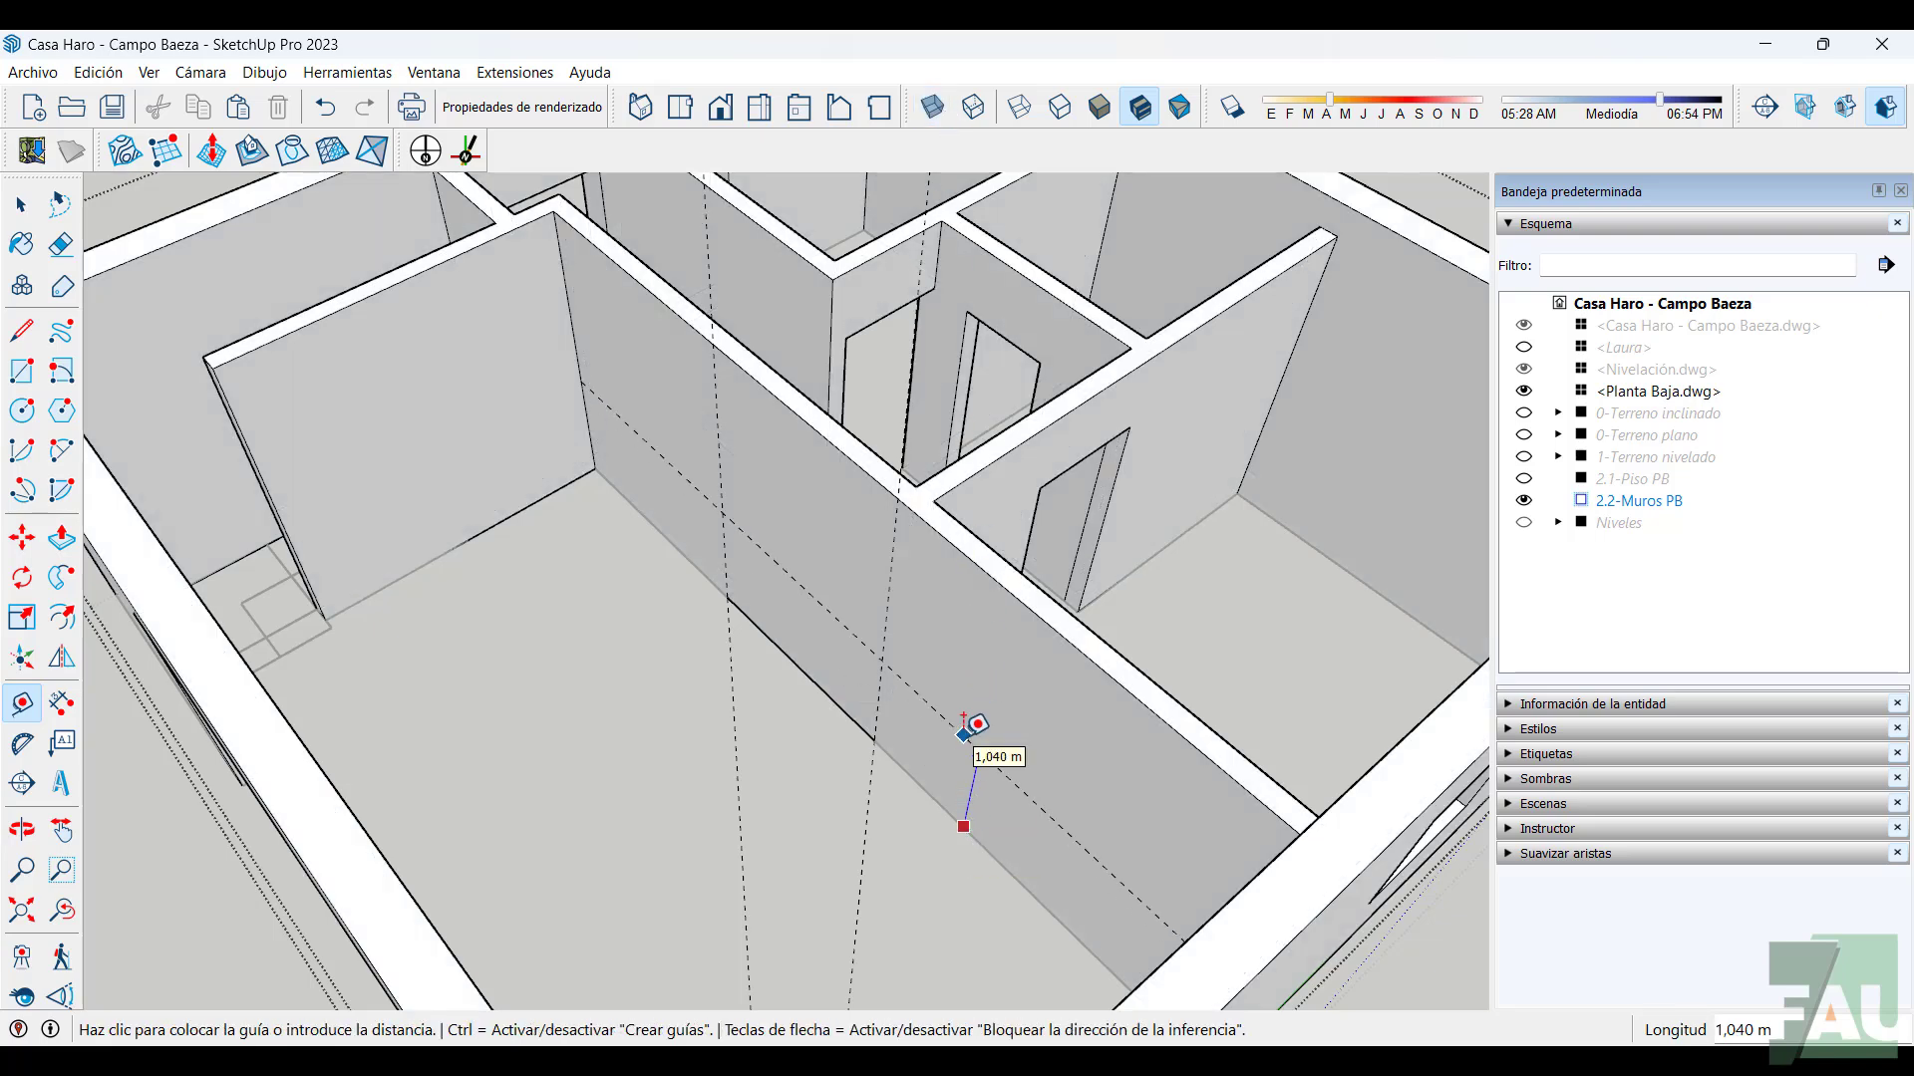
type("2,1")
key("Return")
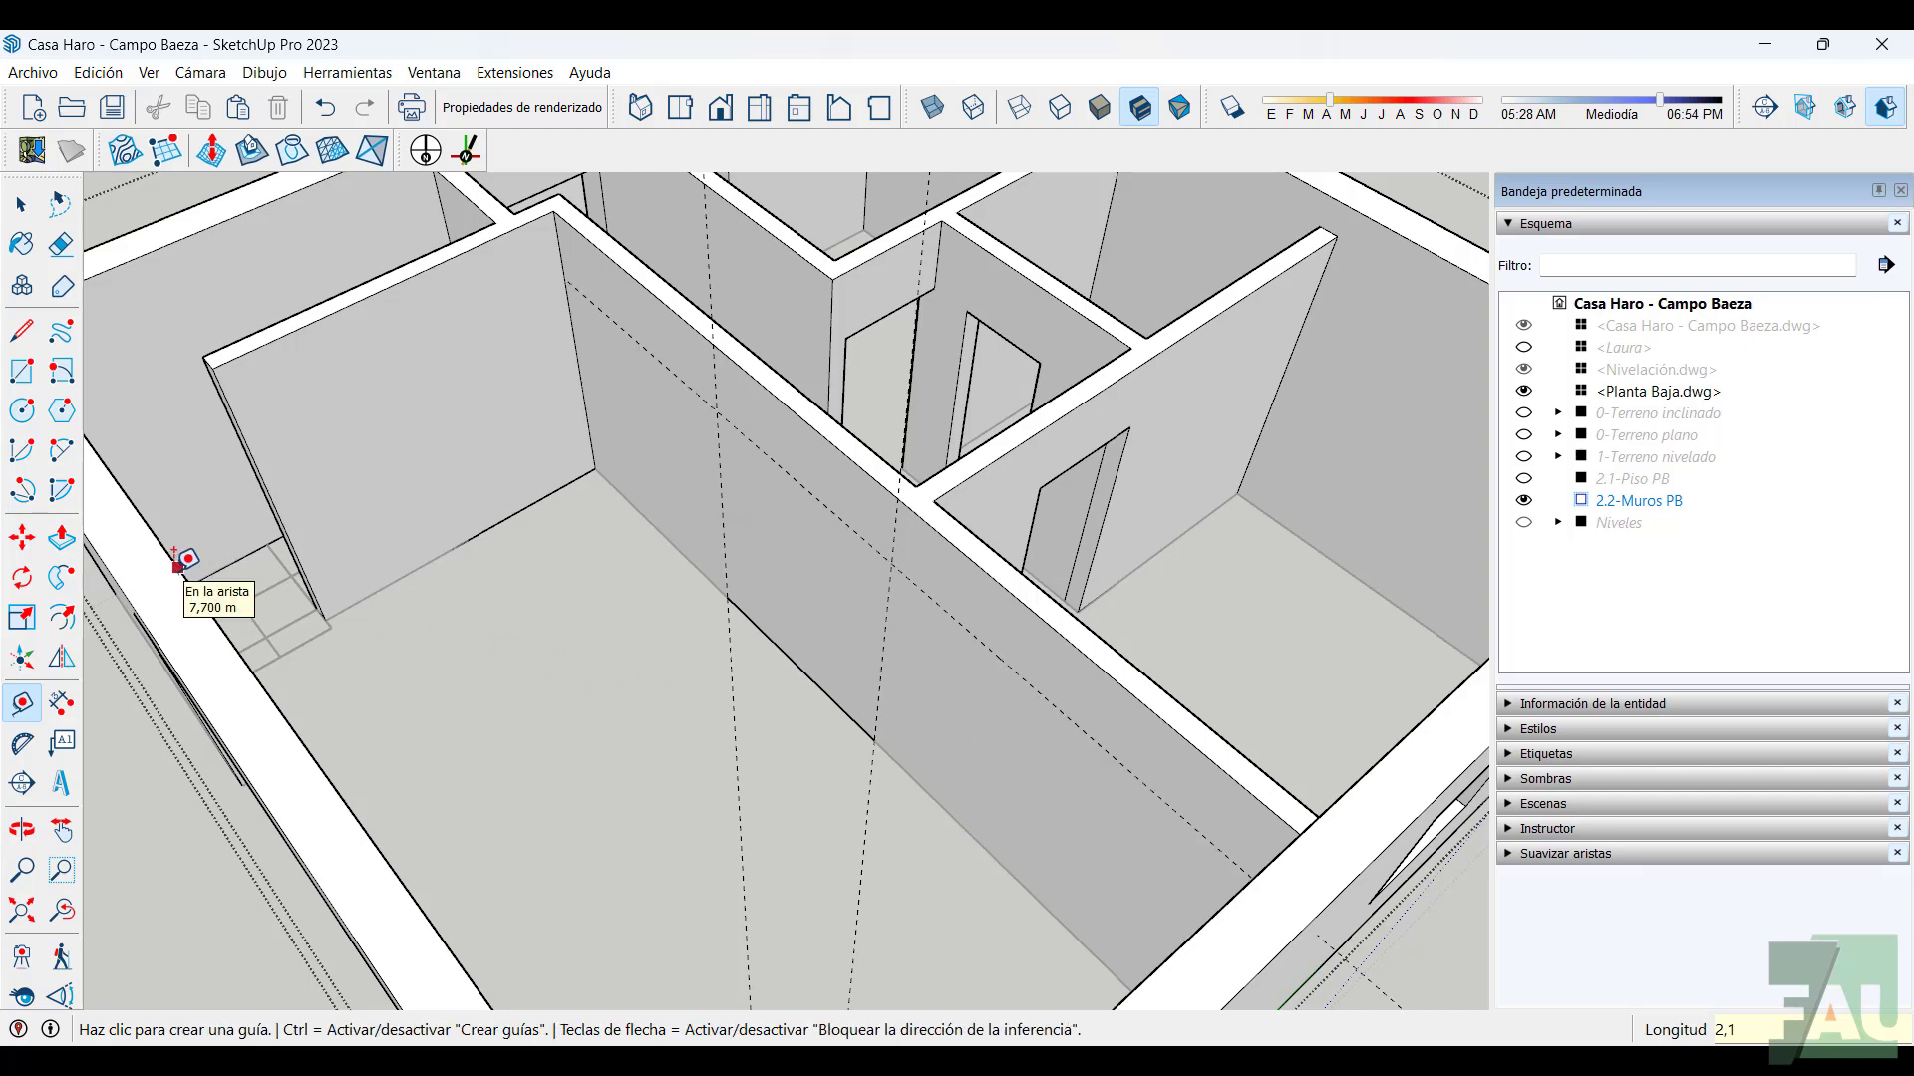
Cut an opening 1,8 m wide by 2,1 m high in the long partition between its guides, pushing the rectangle 0,15 m through
left_click(24, 373)
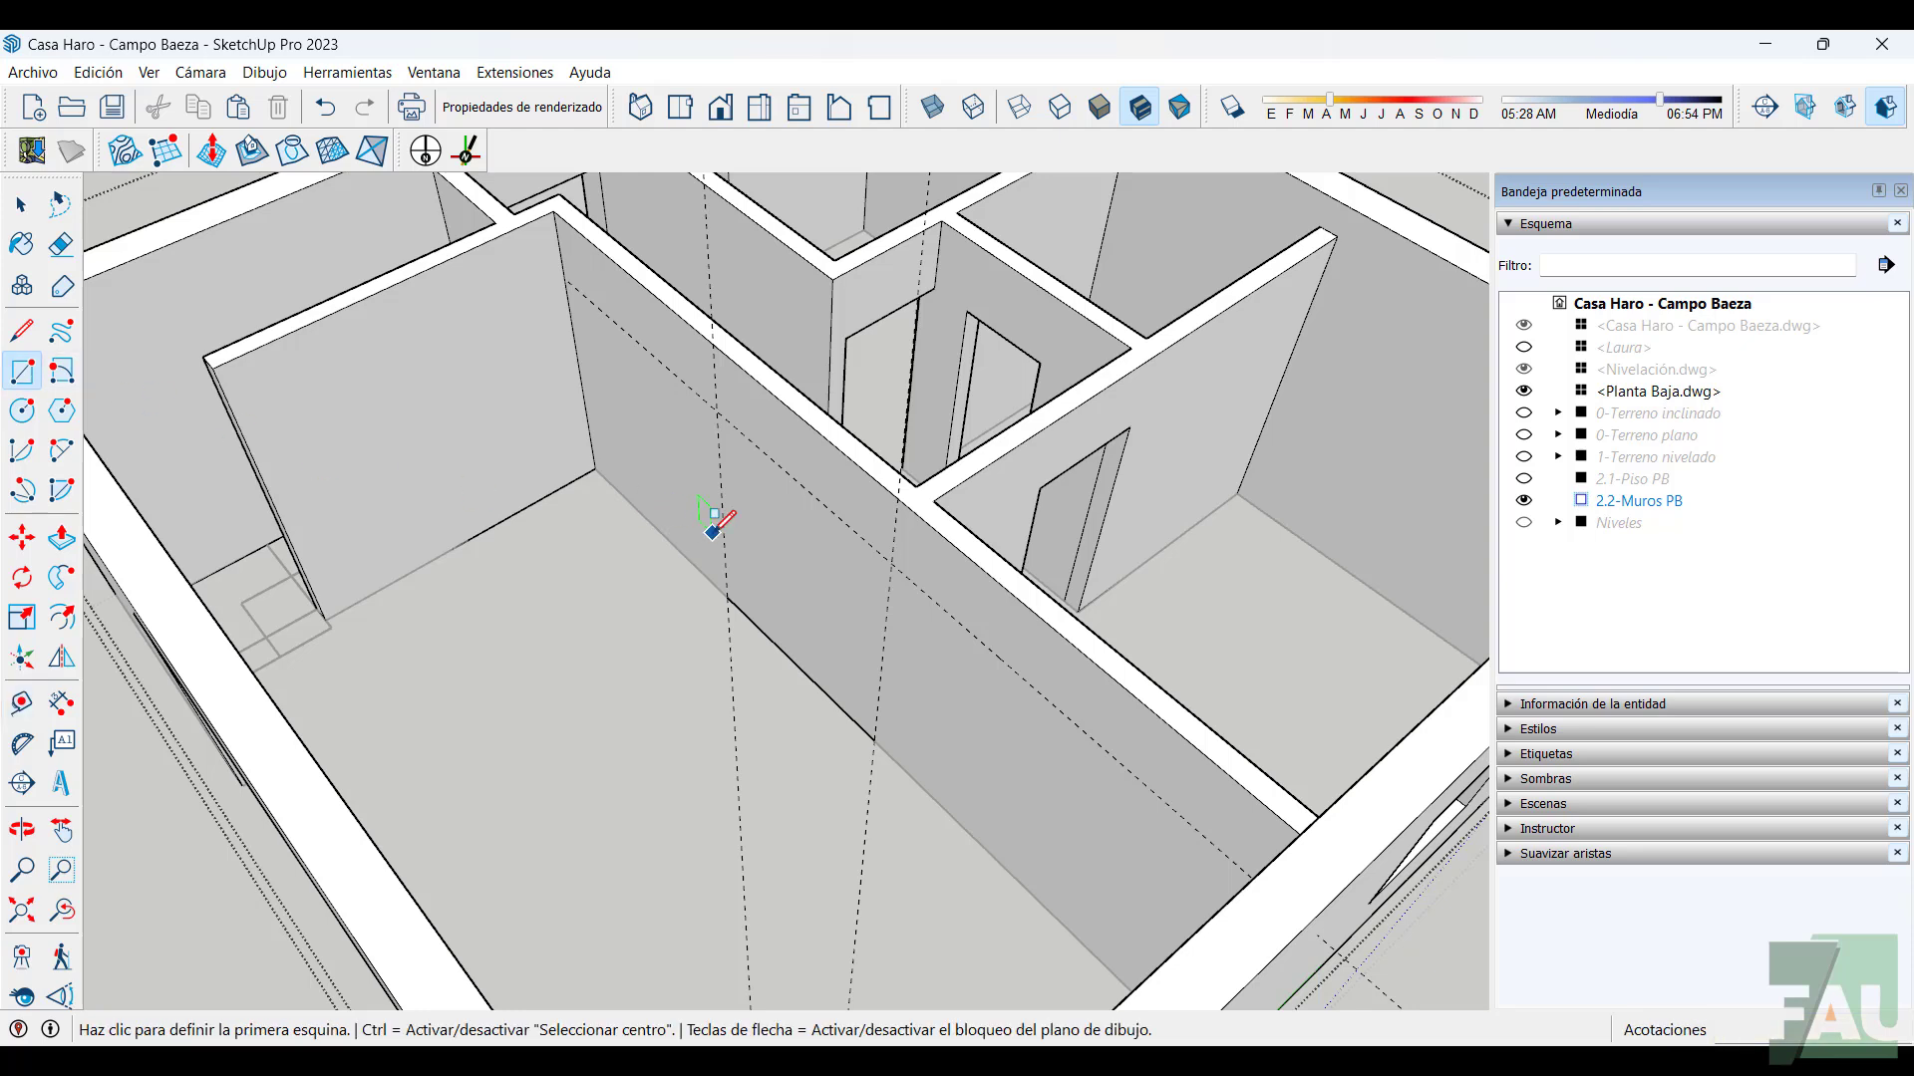
left_click(727, 596)
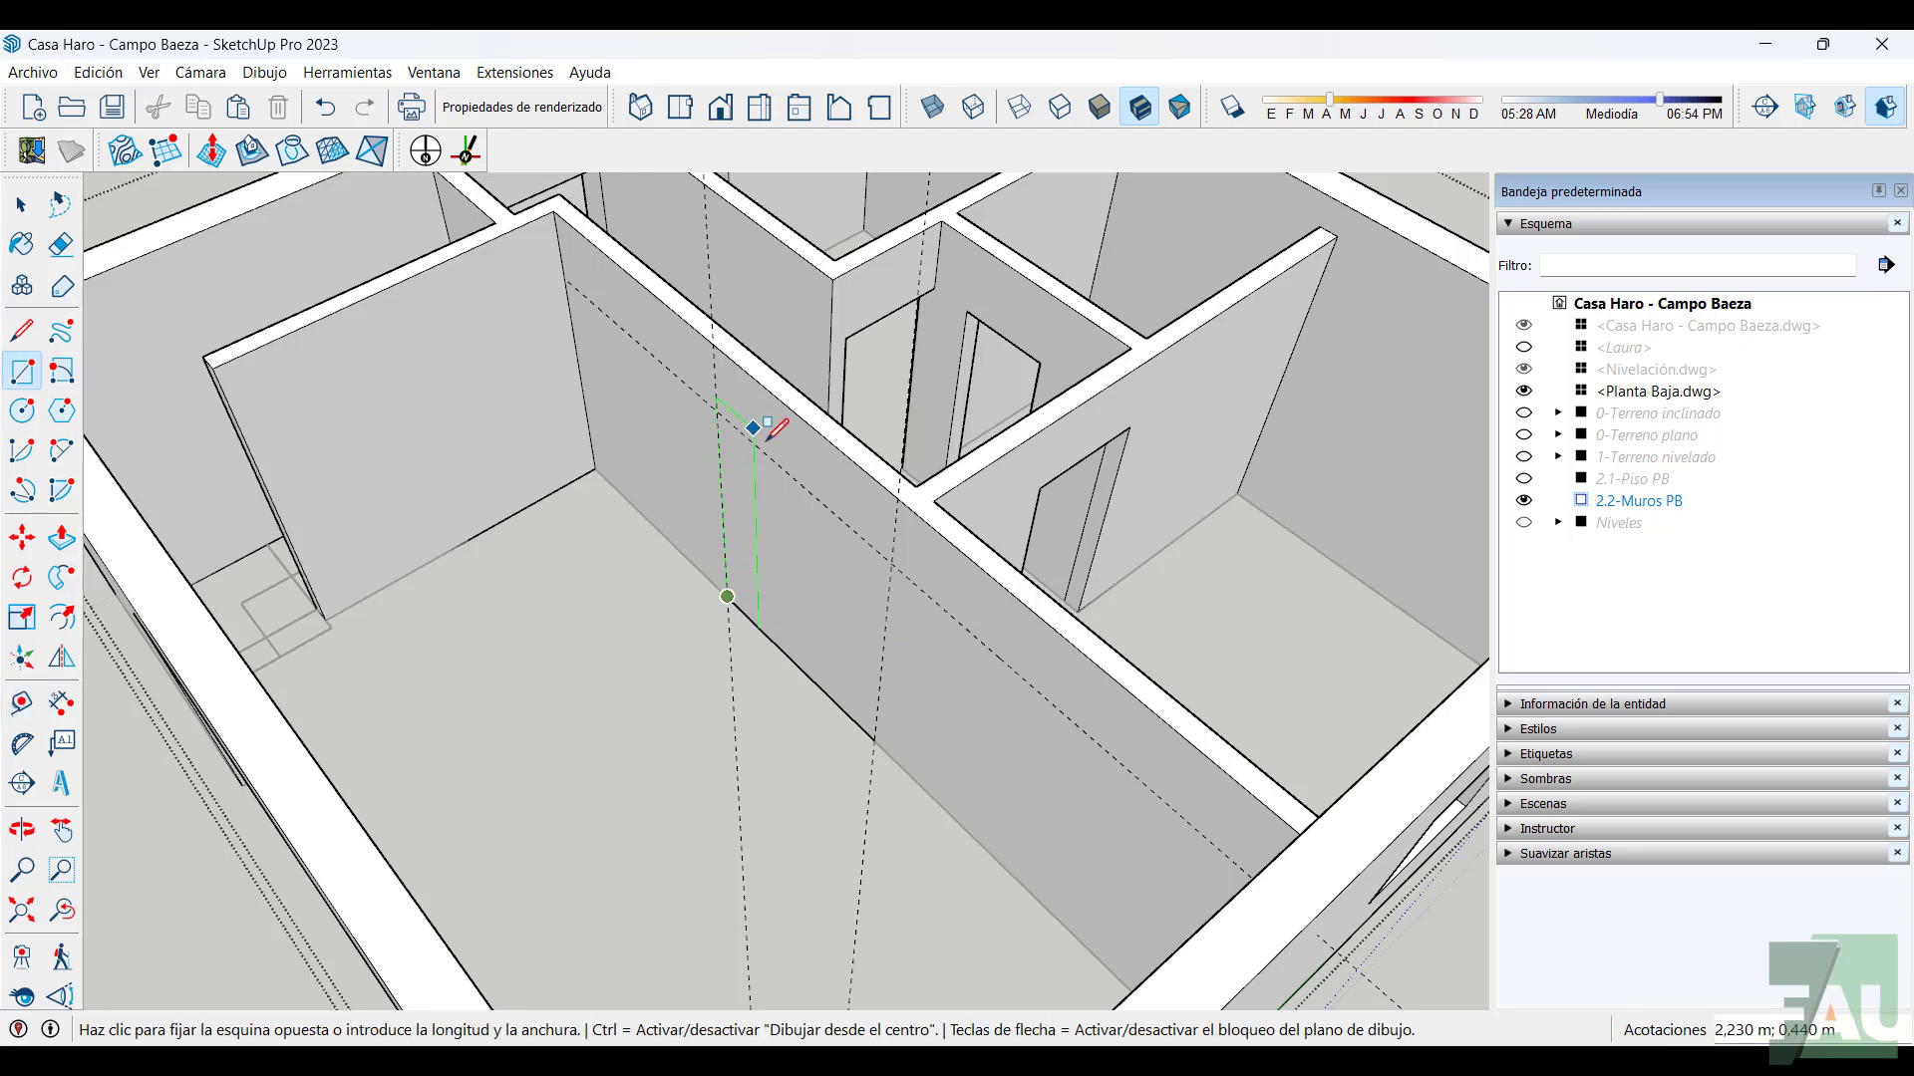
left_click(892, 563)
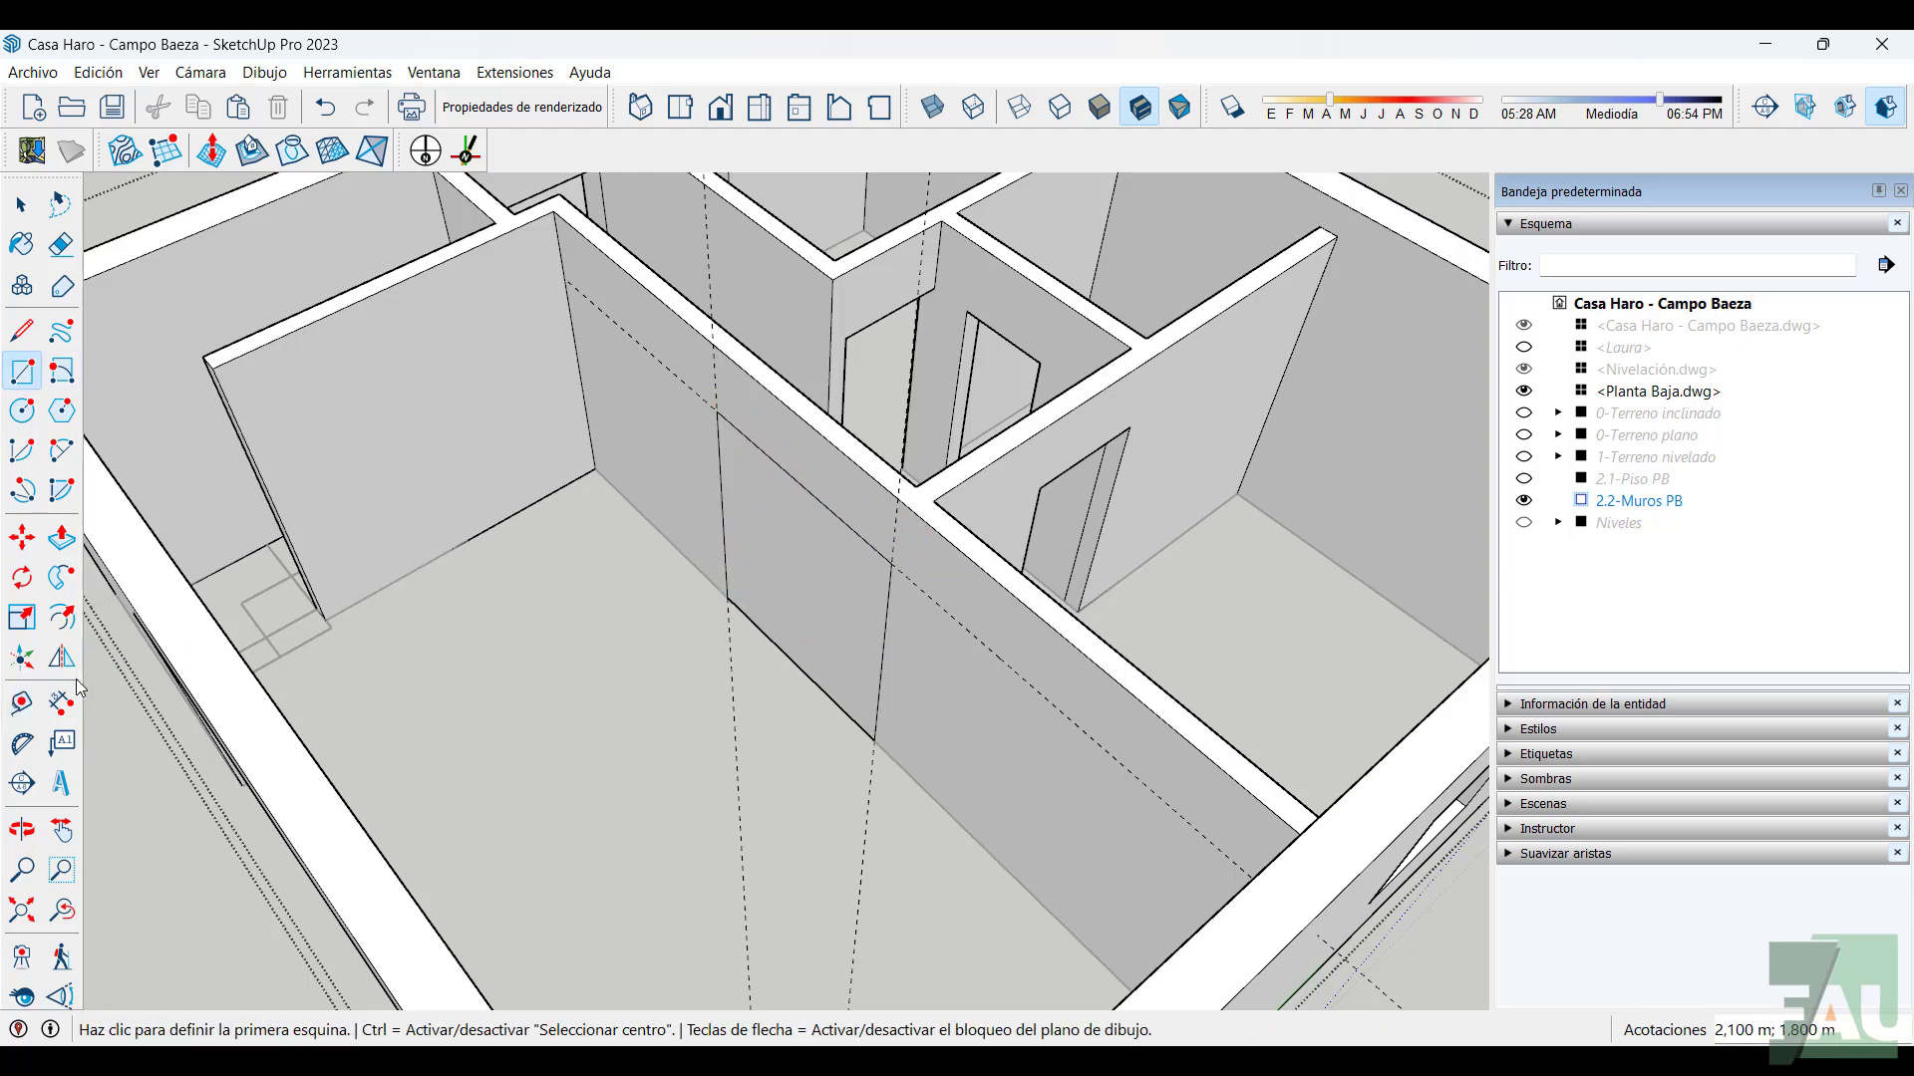
left_click(61, 538)
left_click(834, 568)
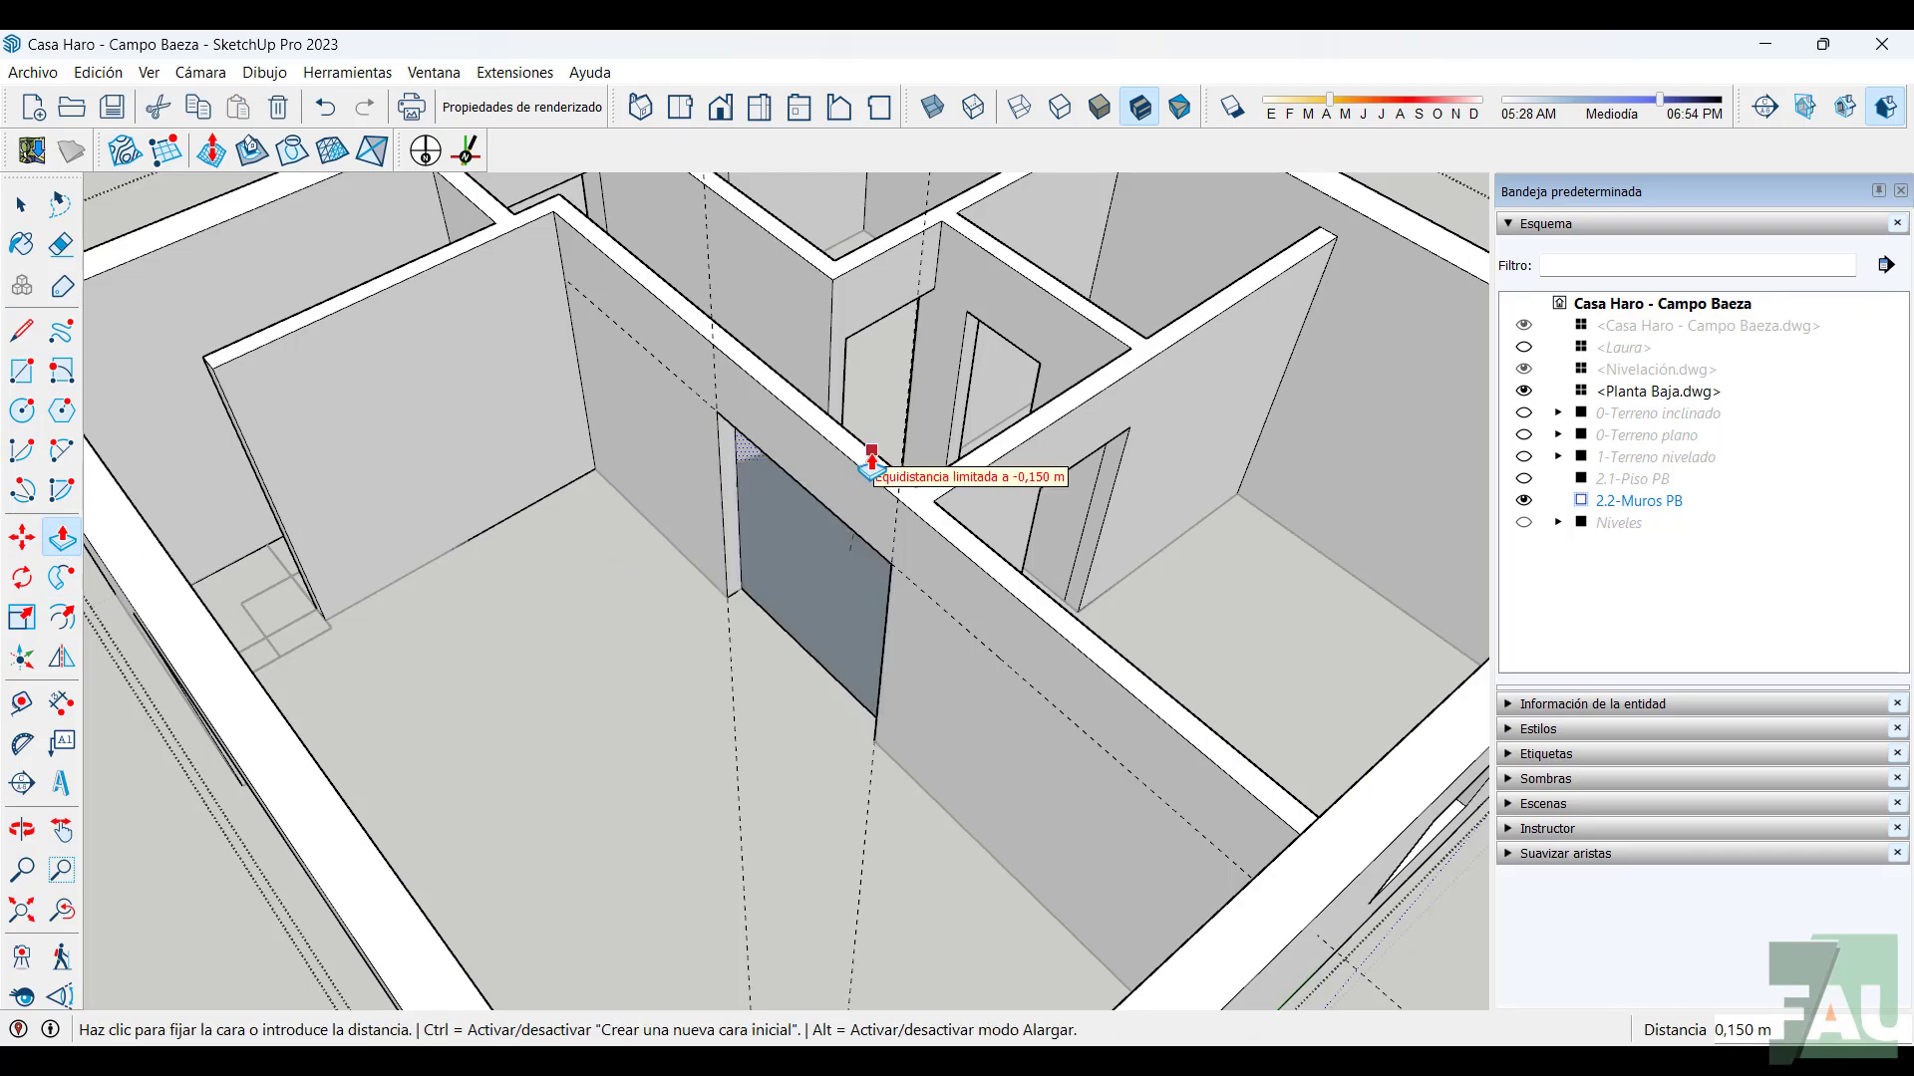
left_click(872, 461)
Delete the guides used for the long partition's opening
scroll(842, 505, "down", 5)
middle_click_drag(863, 598, 909, 608)
scroll(949, 521, "down", 3)
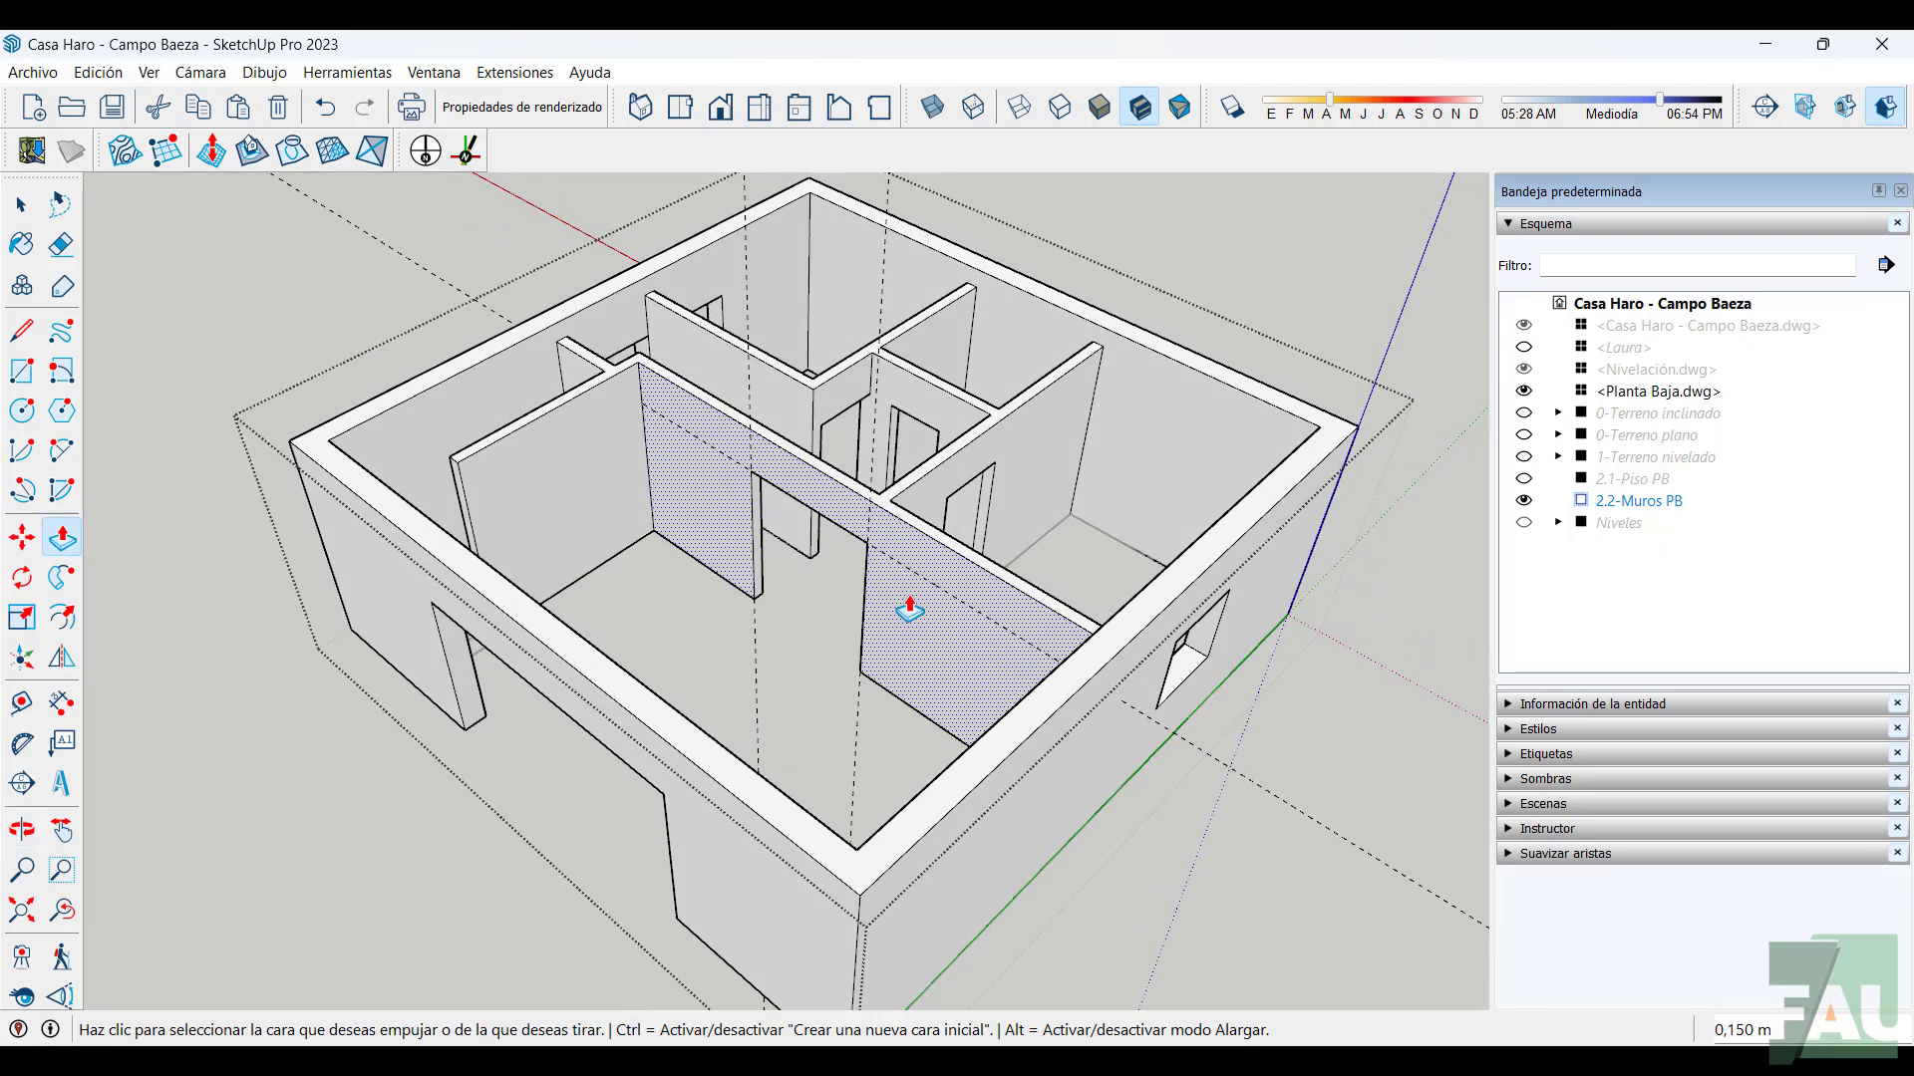
left_click(98, 71)
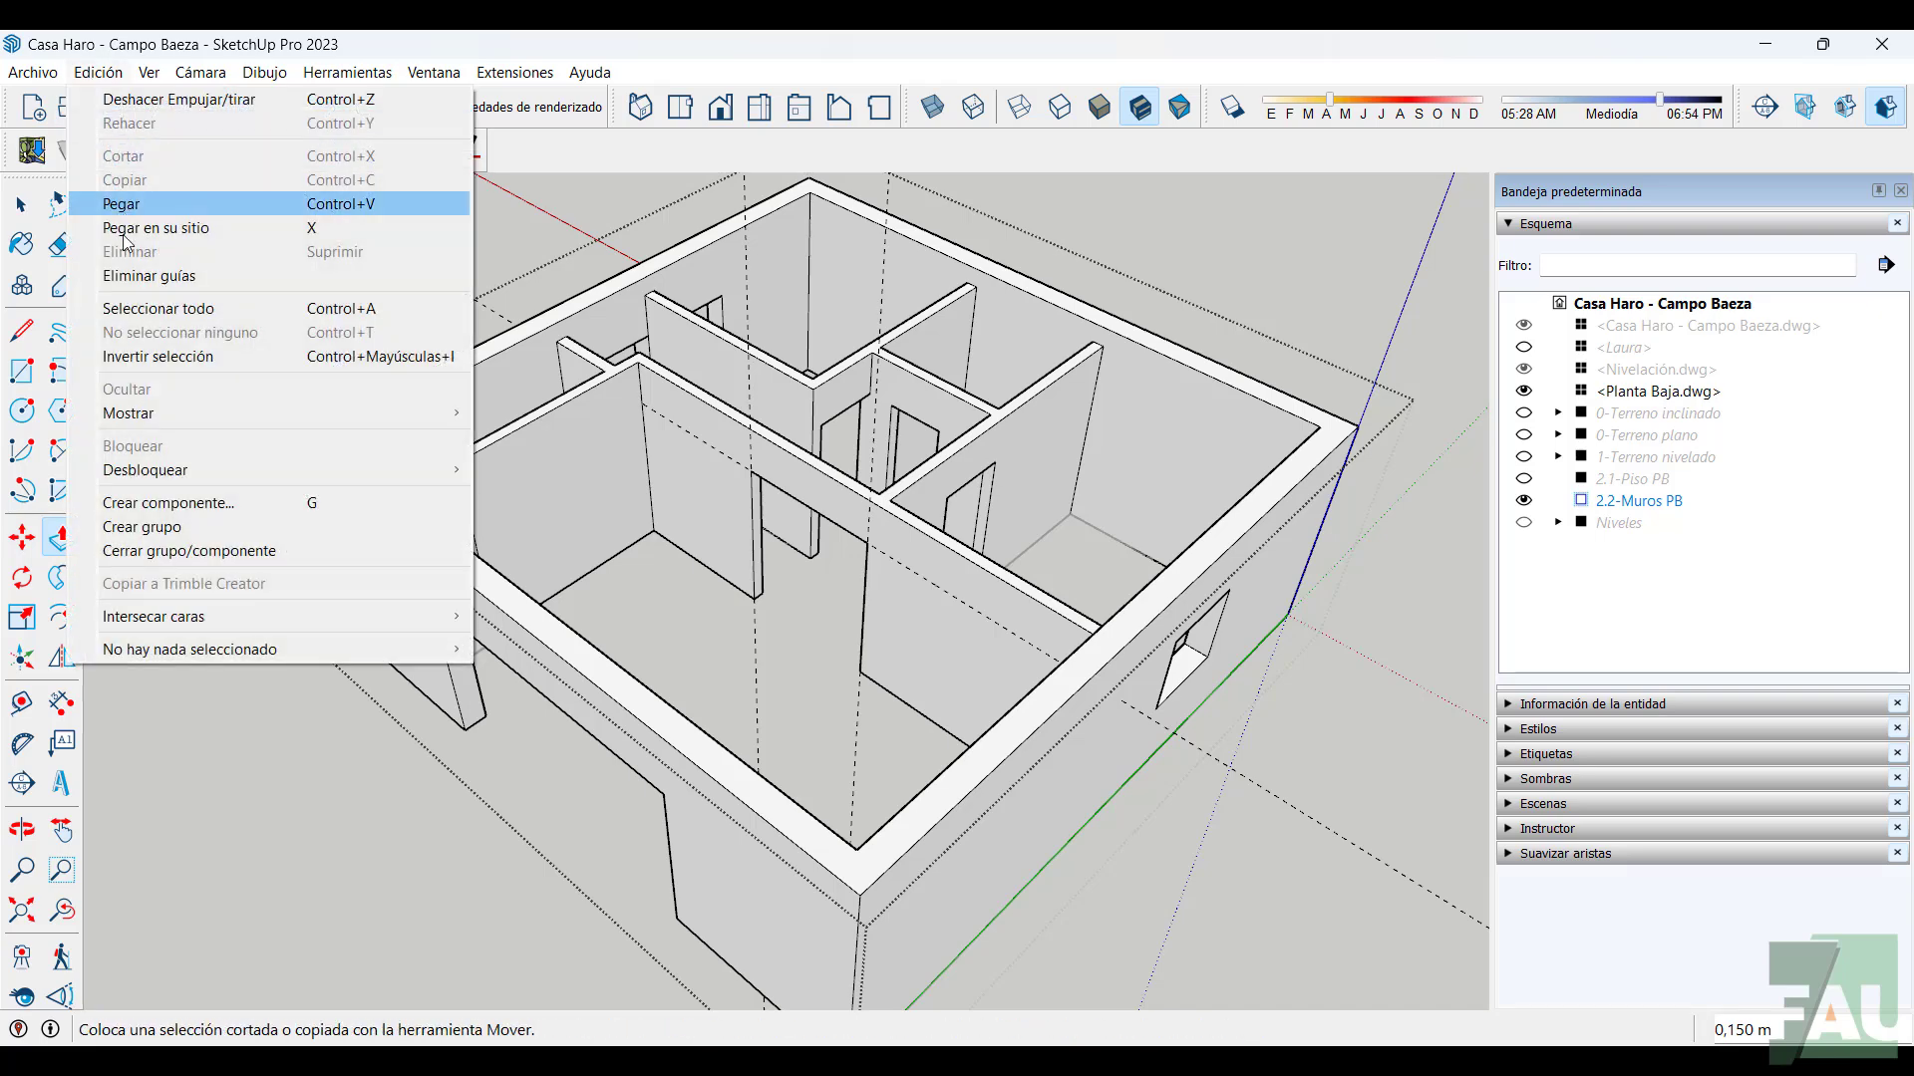
left_click(135, 275)
scroll(825, 519, "down", 1)
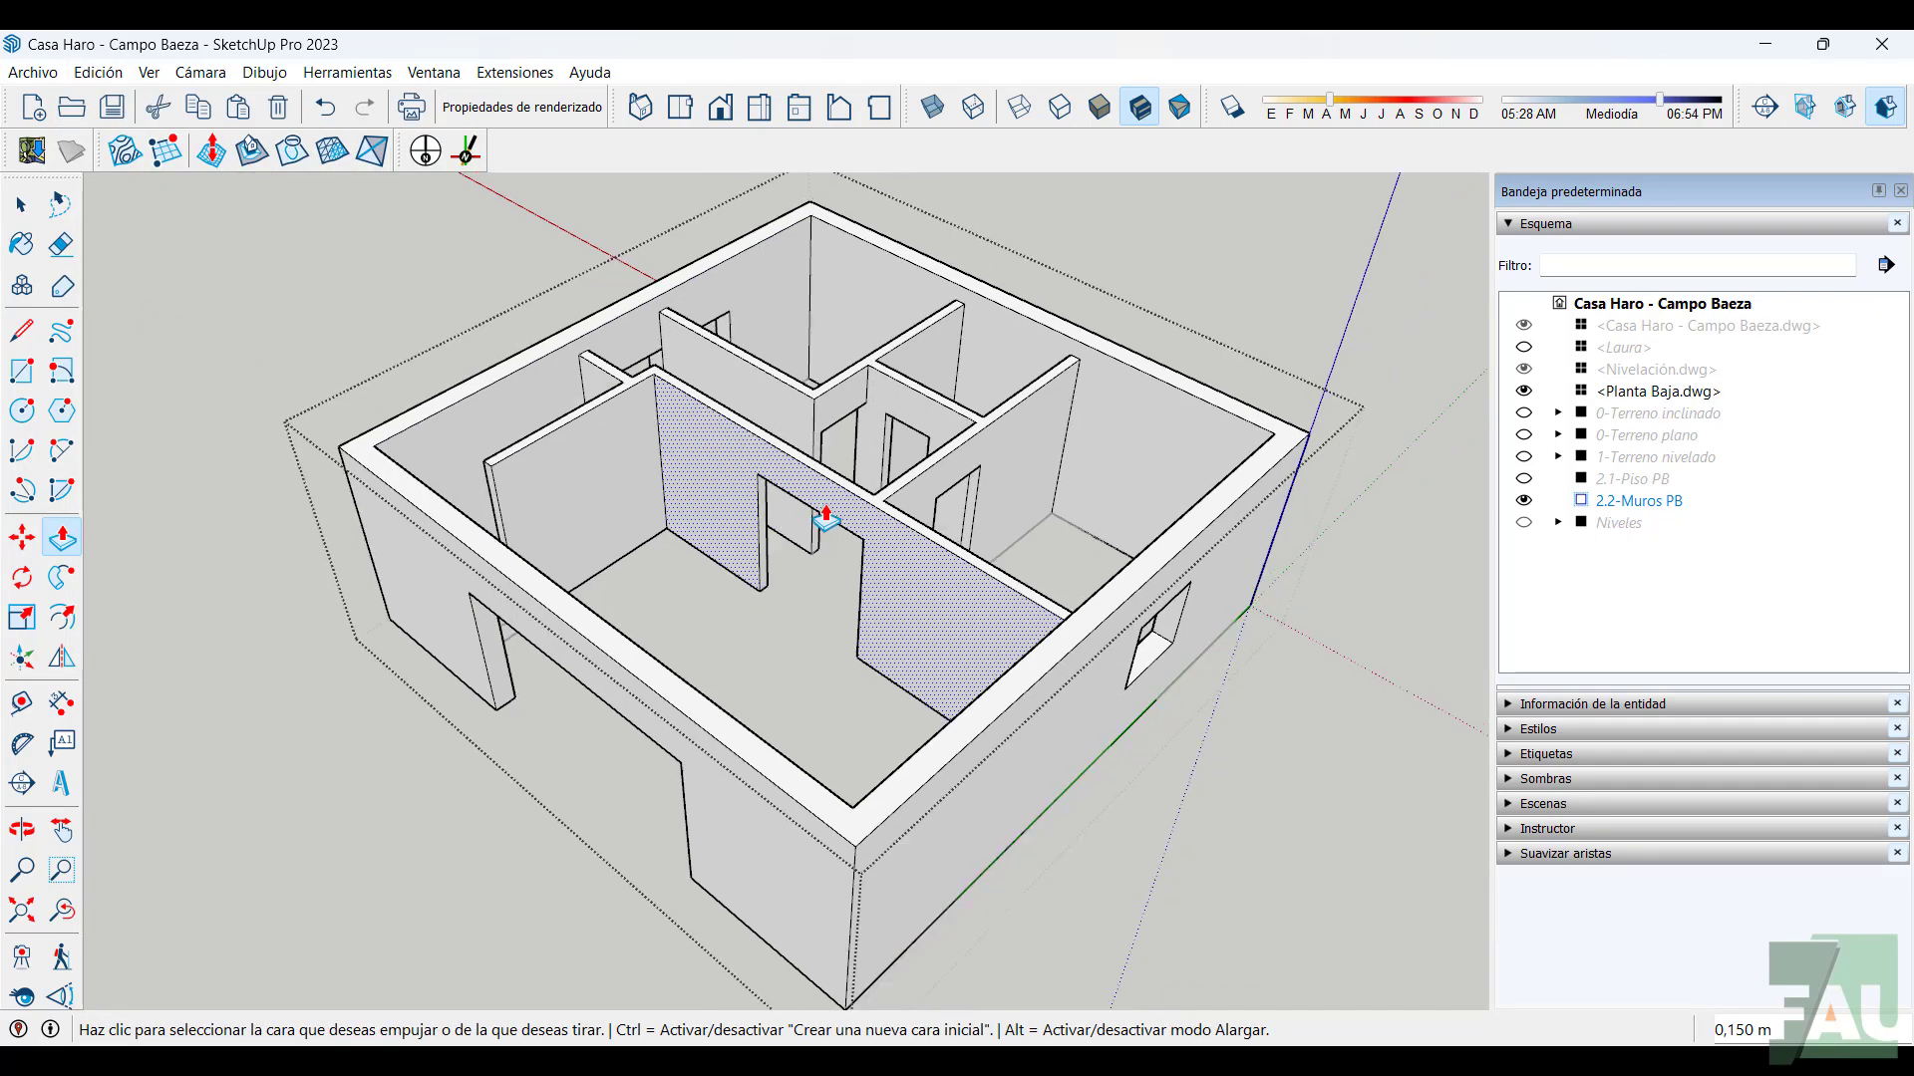
scroll(825, 518, "down", 1)
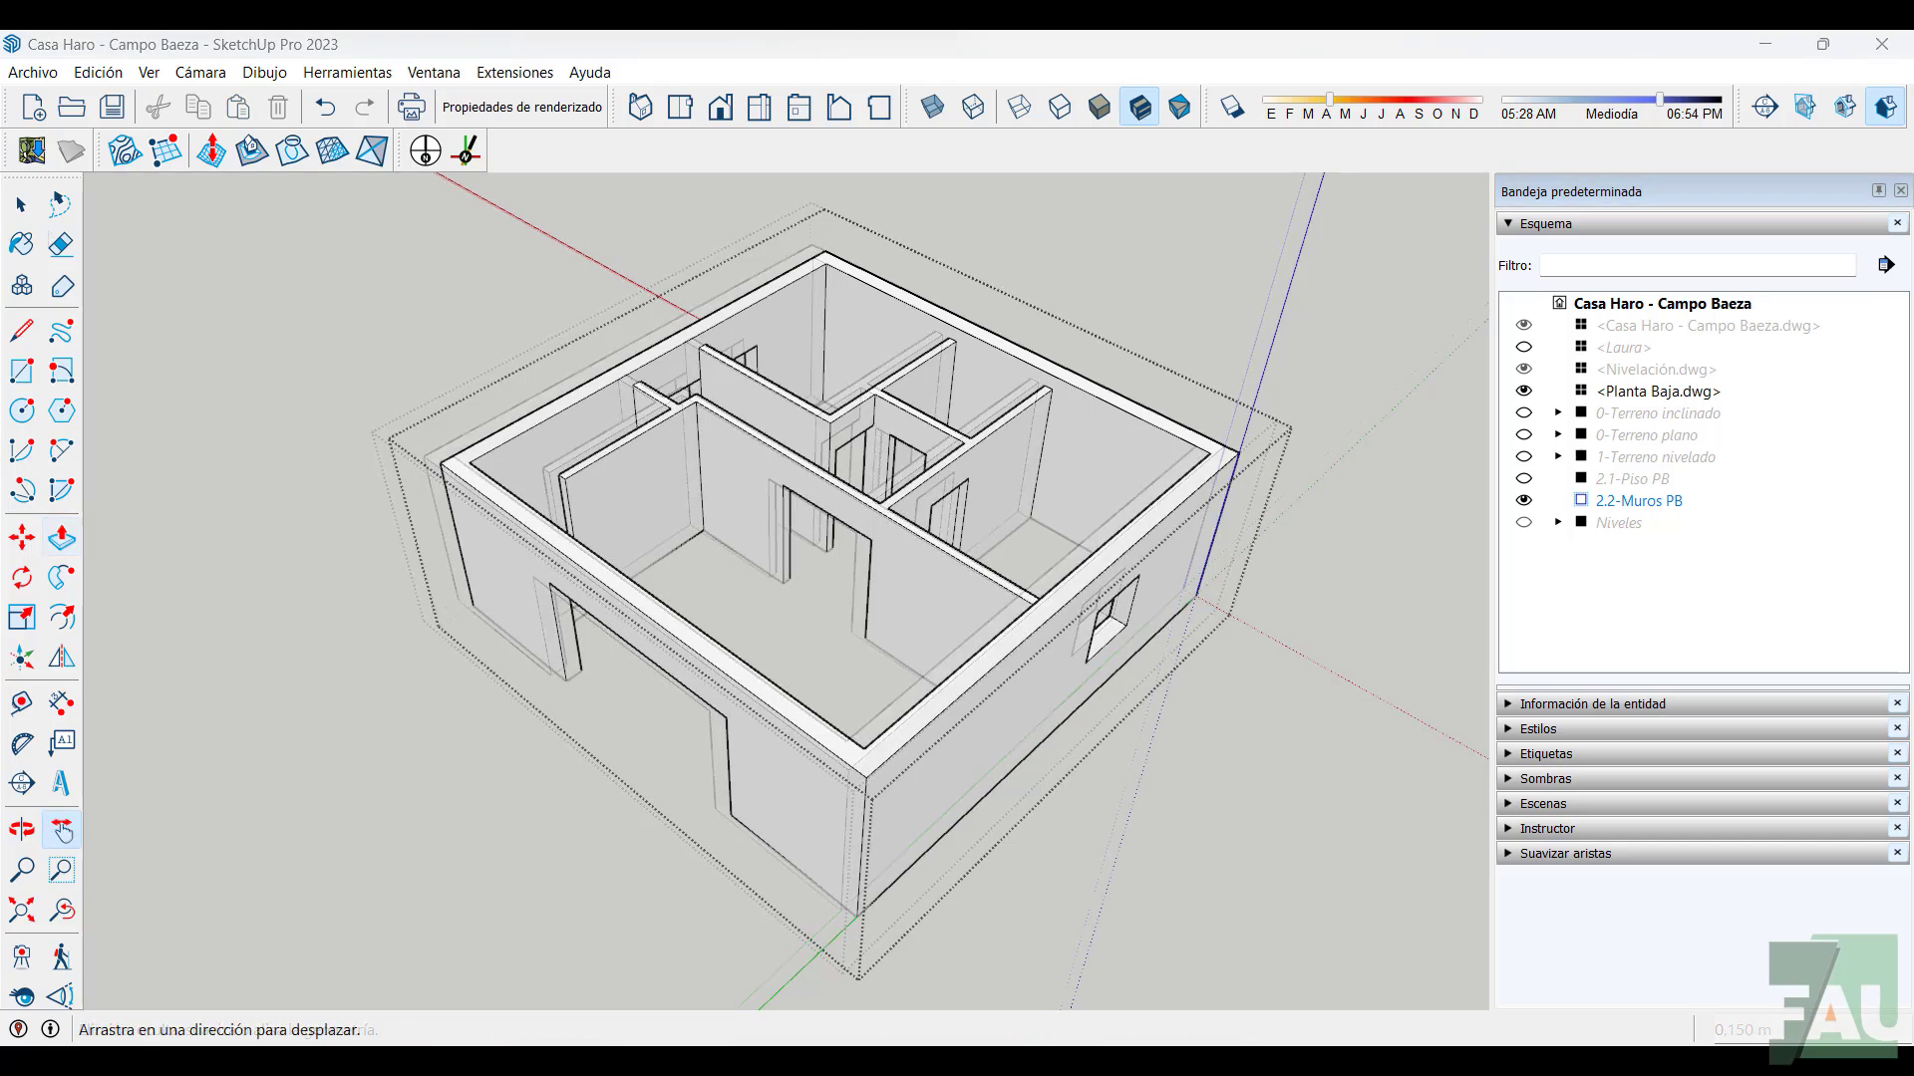
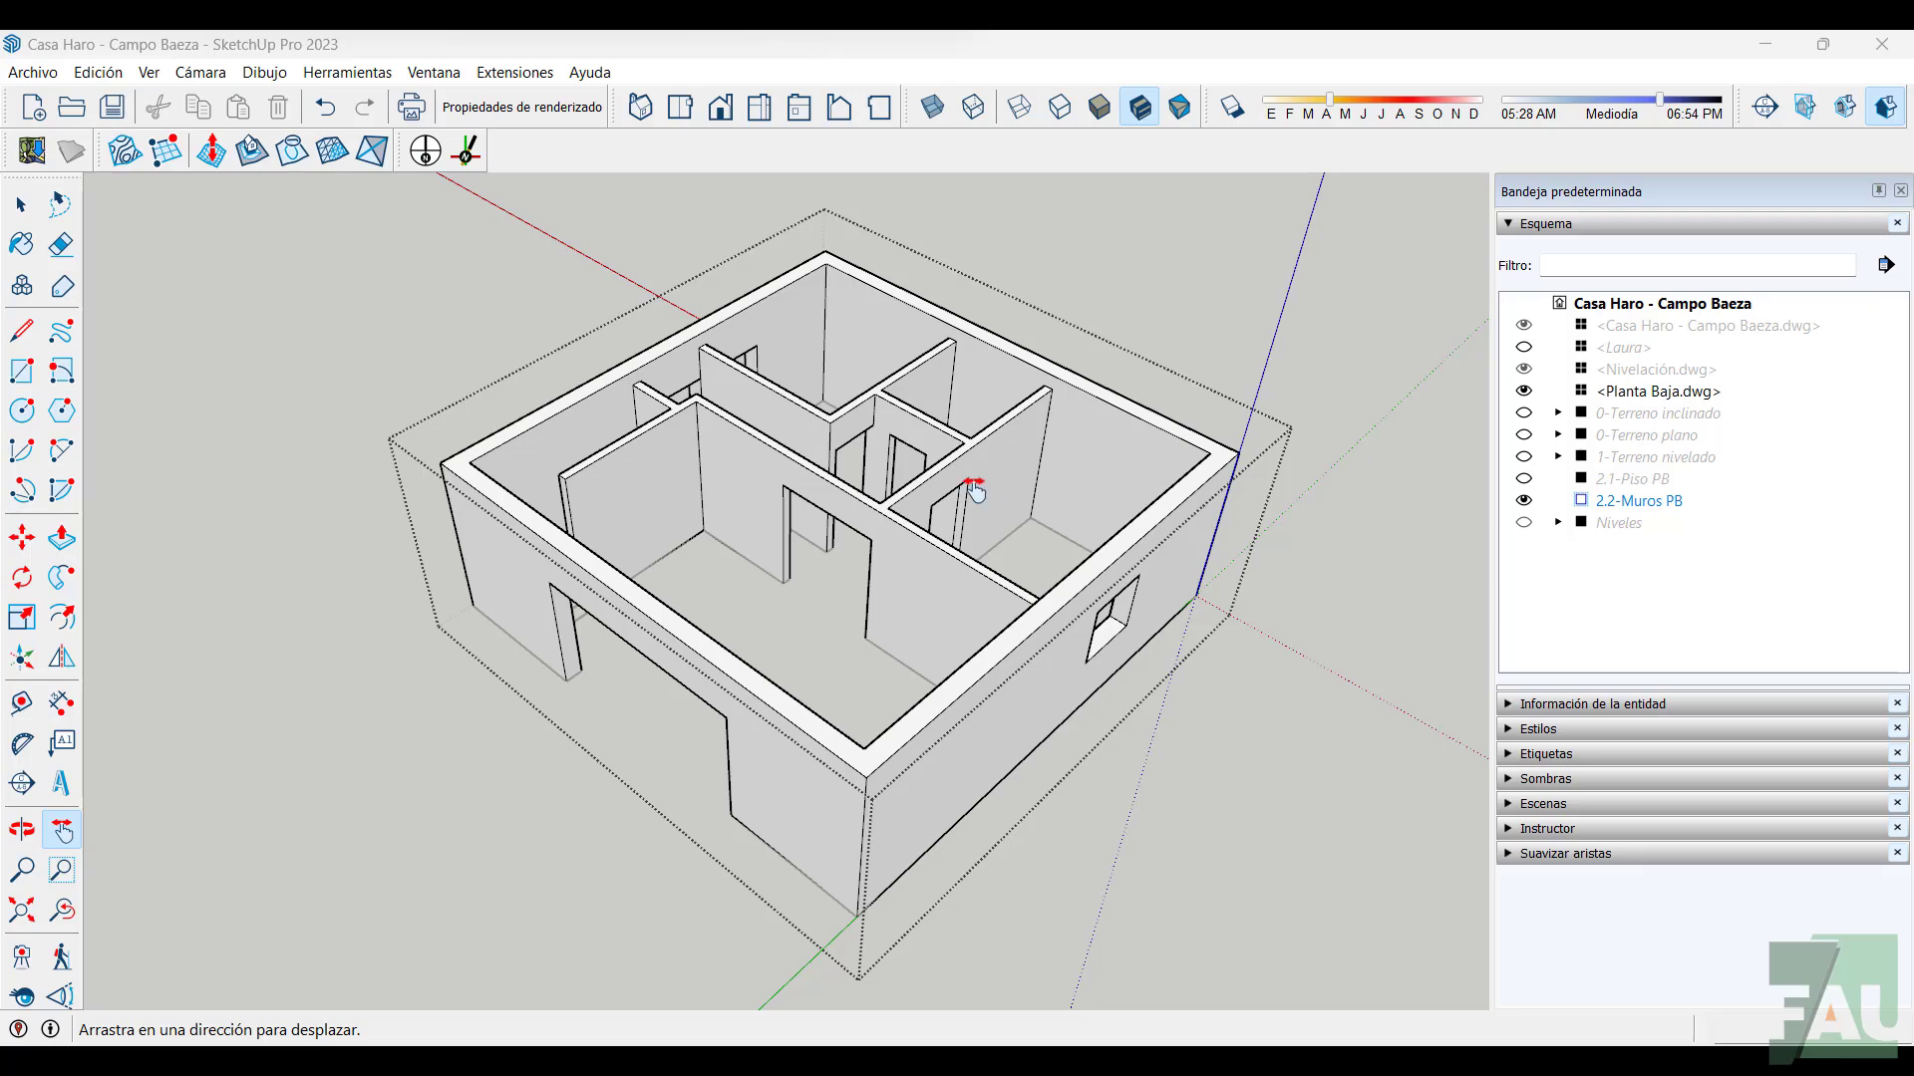
Place a vertical guide on the facade with the wide opening, about 3,86 m from the building's outer corner edge
middle_click_drag(1333, 618, 1186, 467)
scroll(997, 418, "up", 5)
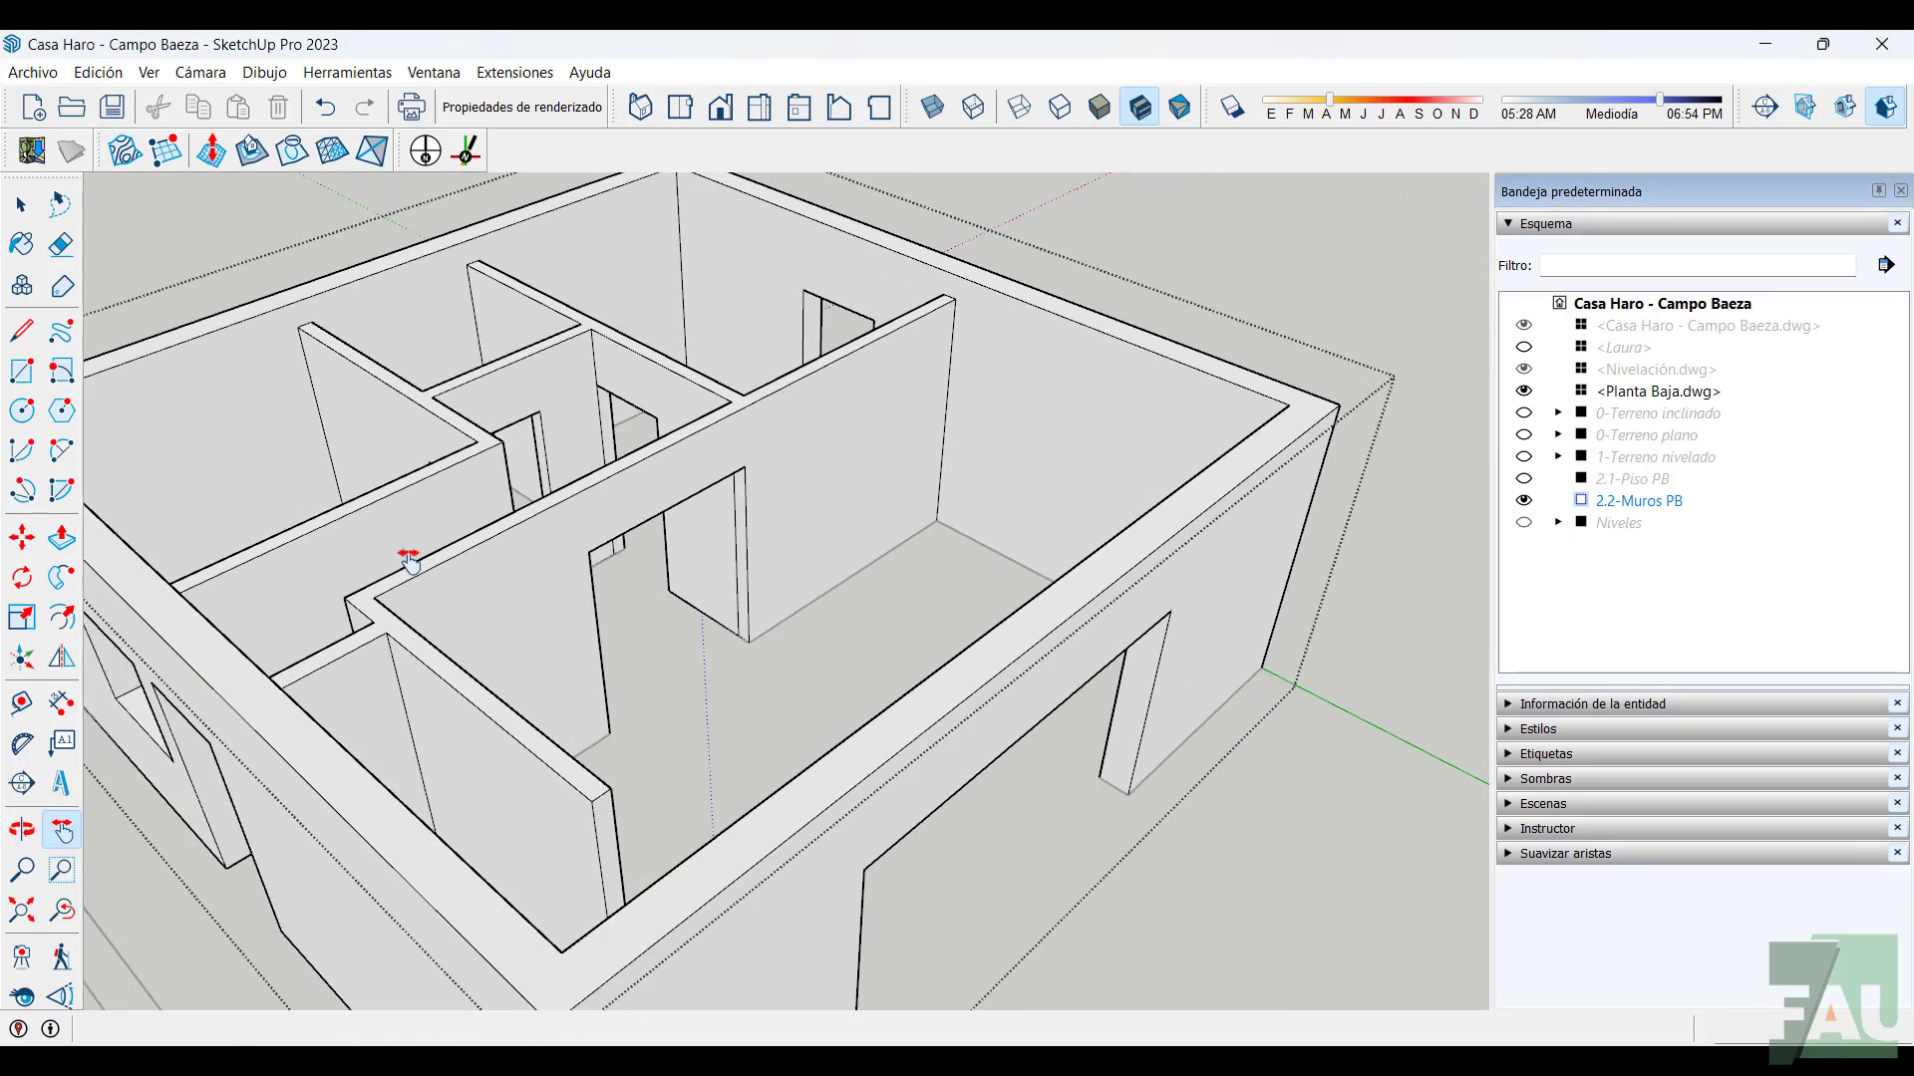
left_click(22, 702)
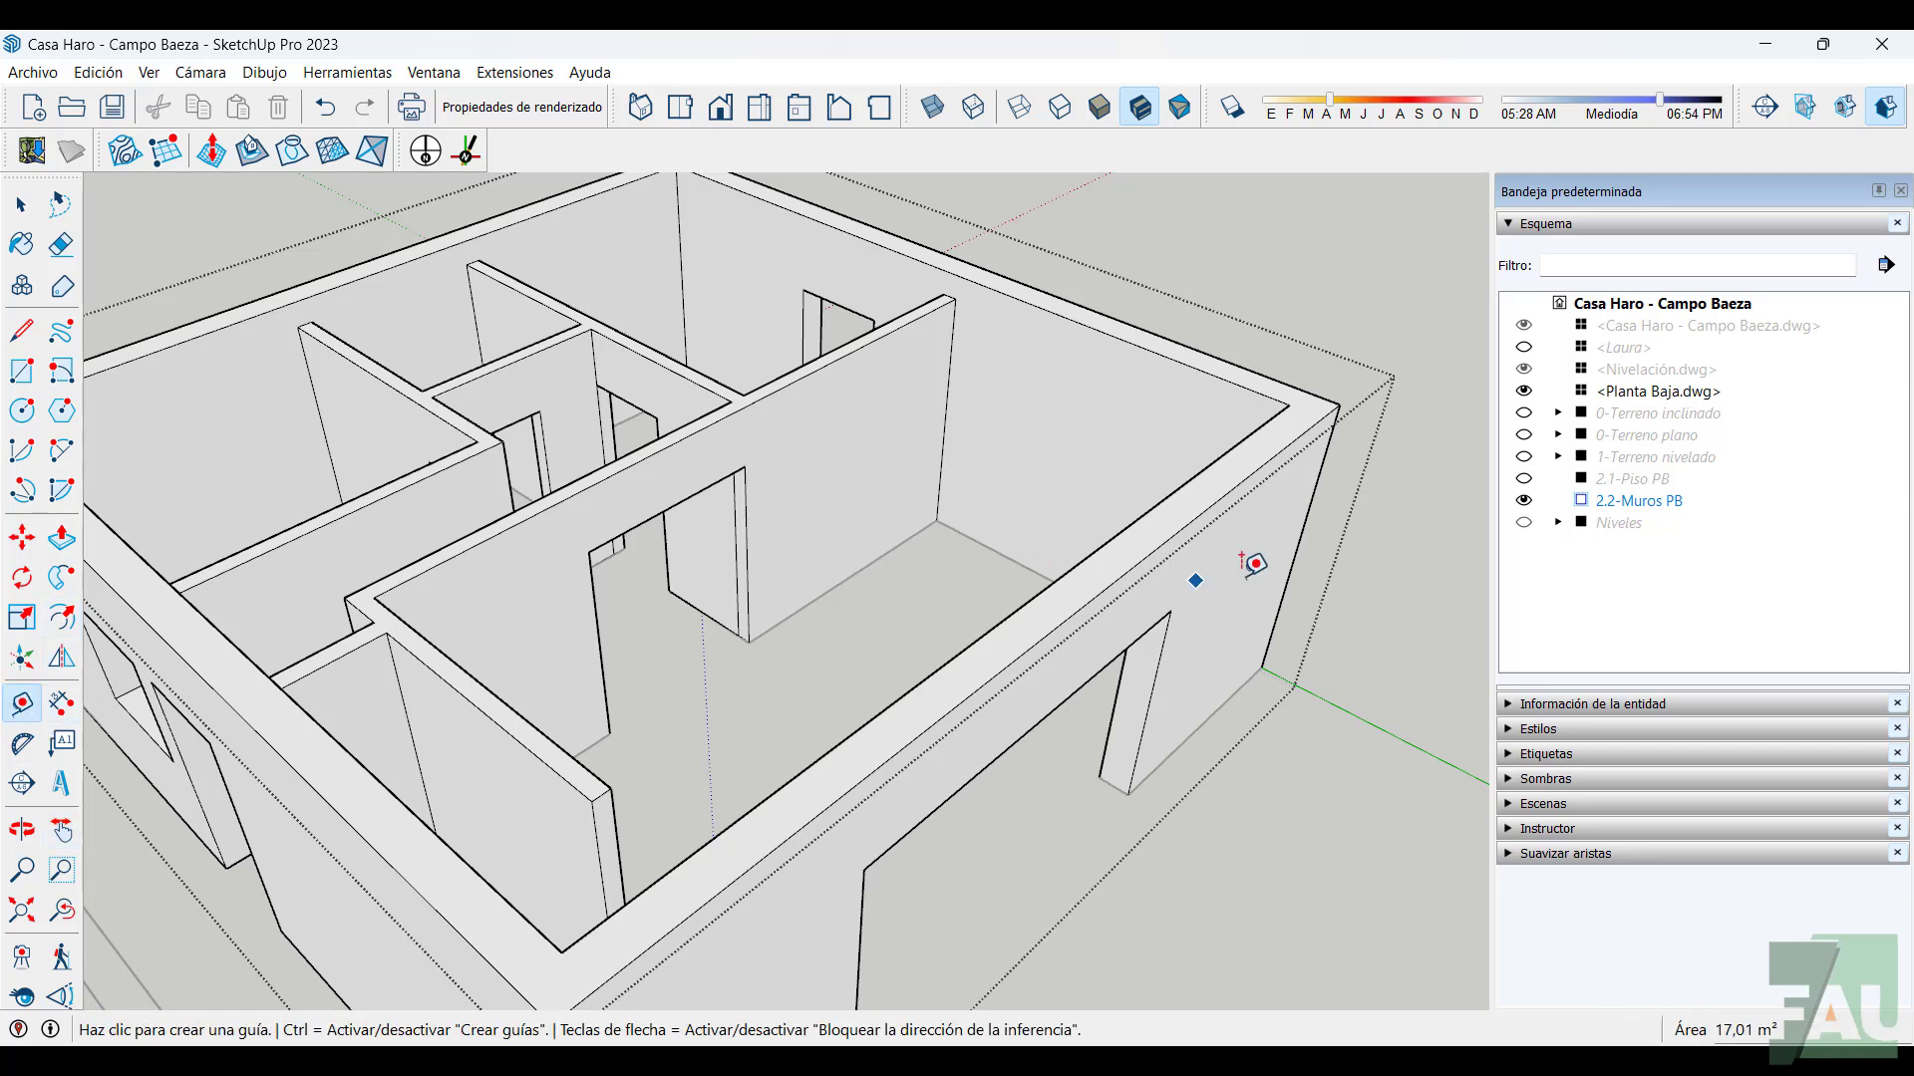
left_click(1292, 561)
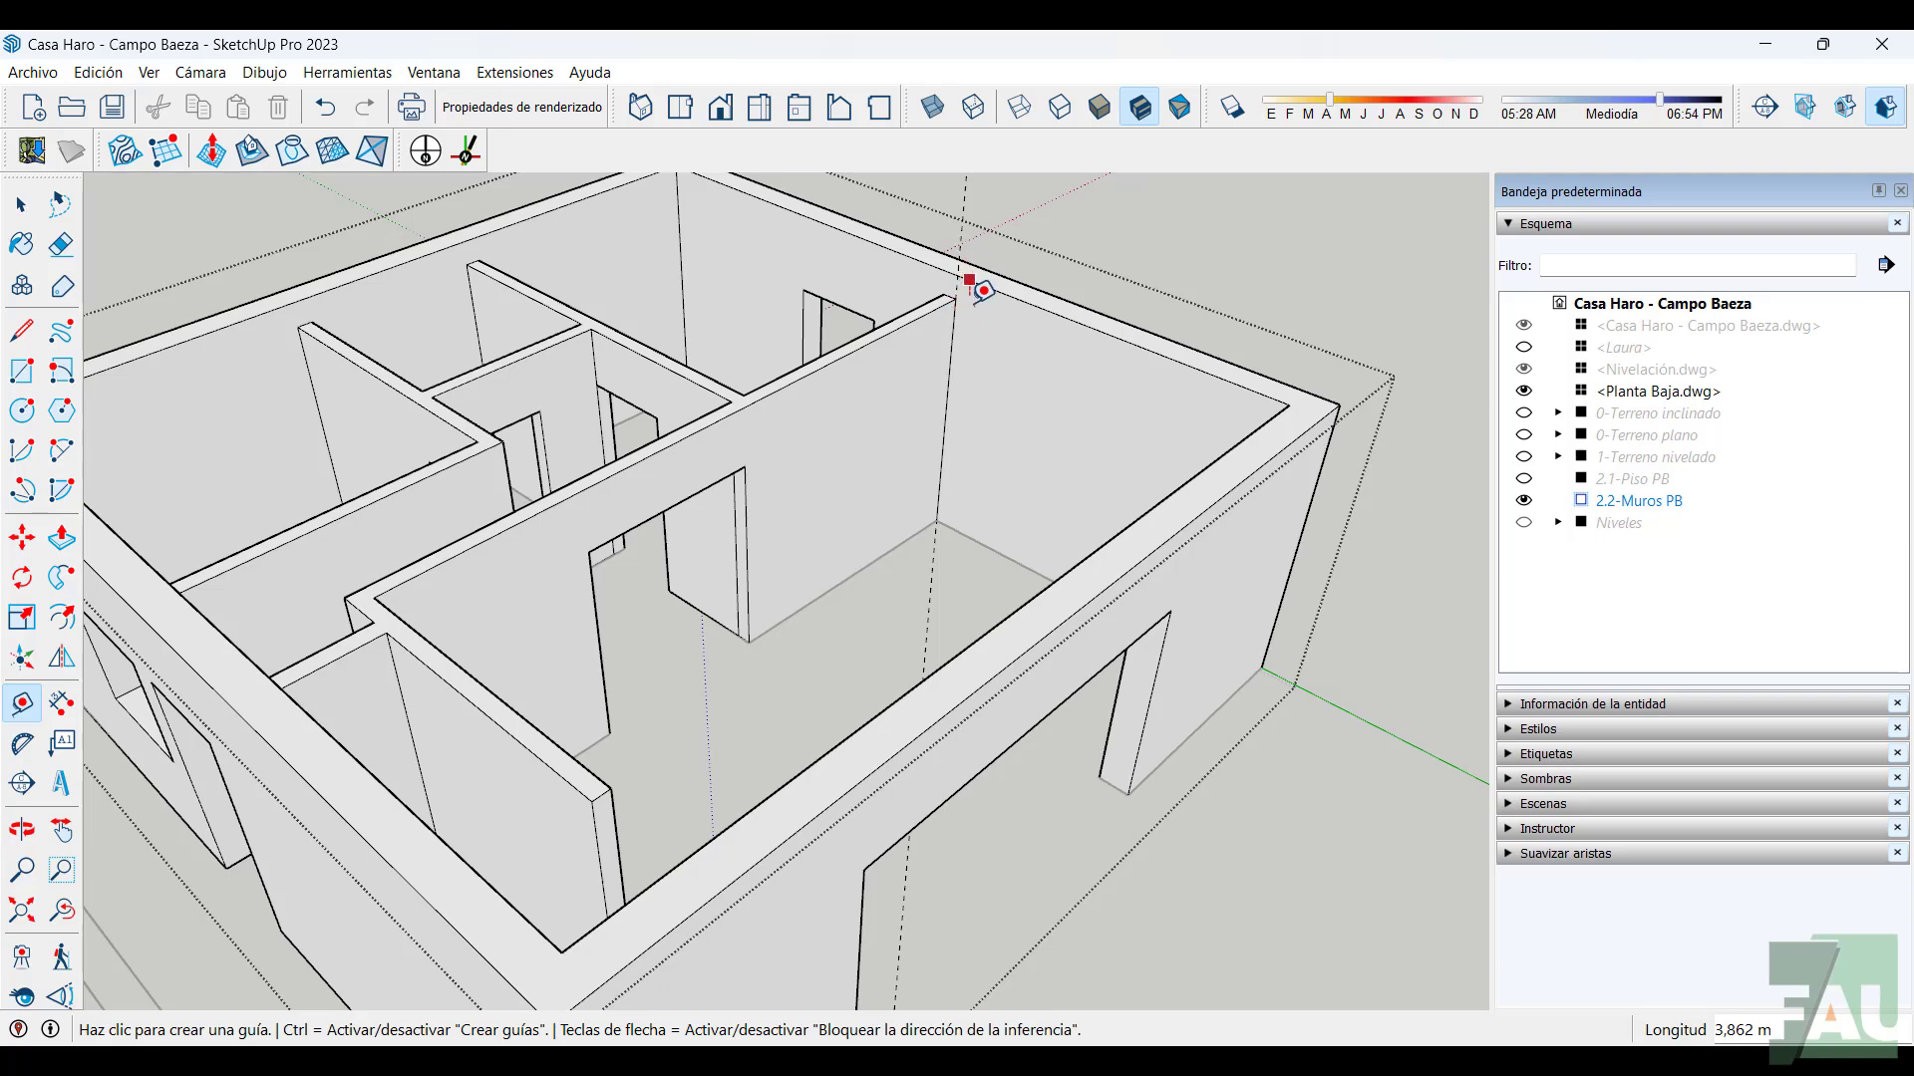
Place a guide parallel to the long partition's top edge, offset 0,25 m up to the top of the outer wall
middle_click_drag(974, 452, 1293, 579)
left_click(1293, 578)
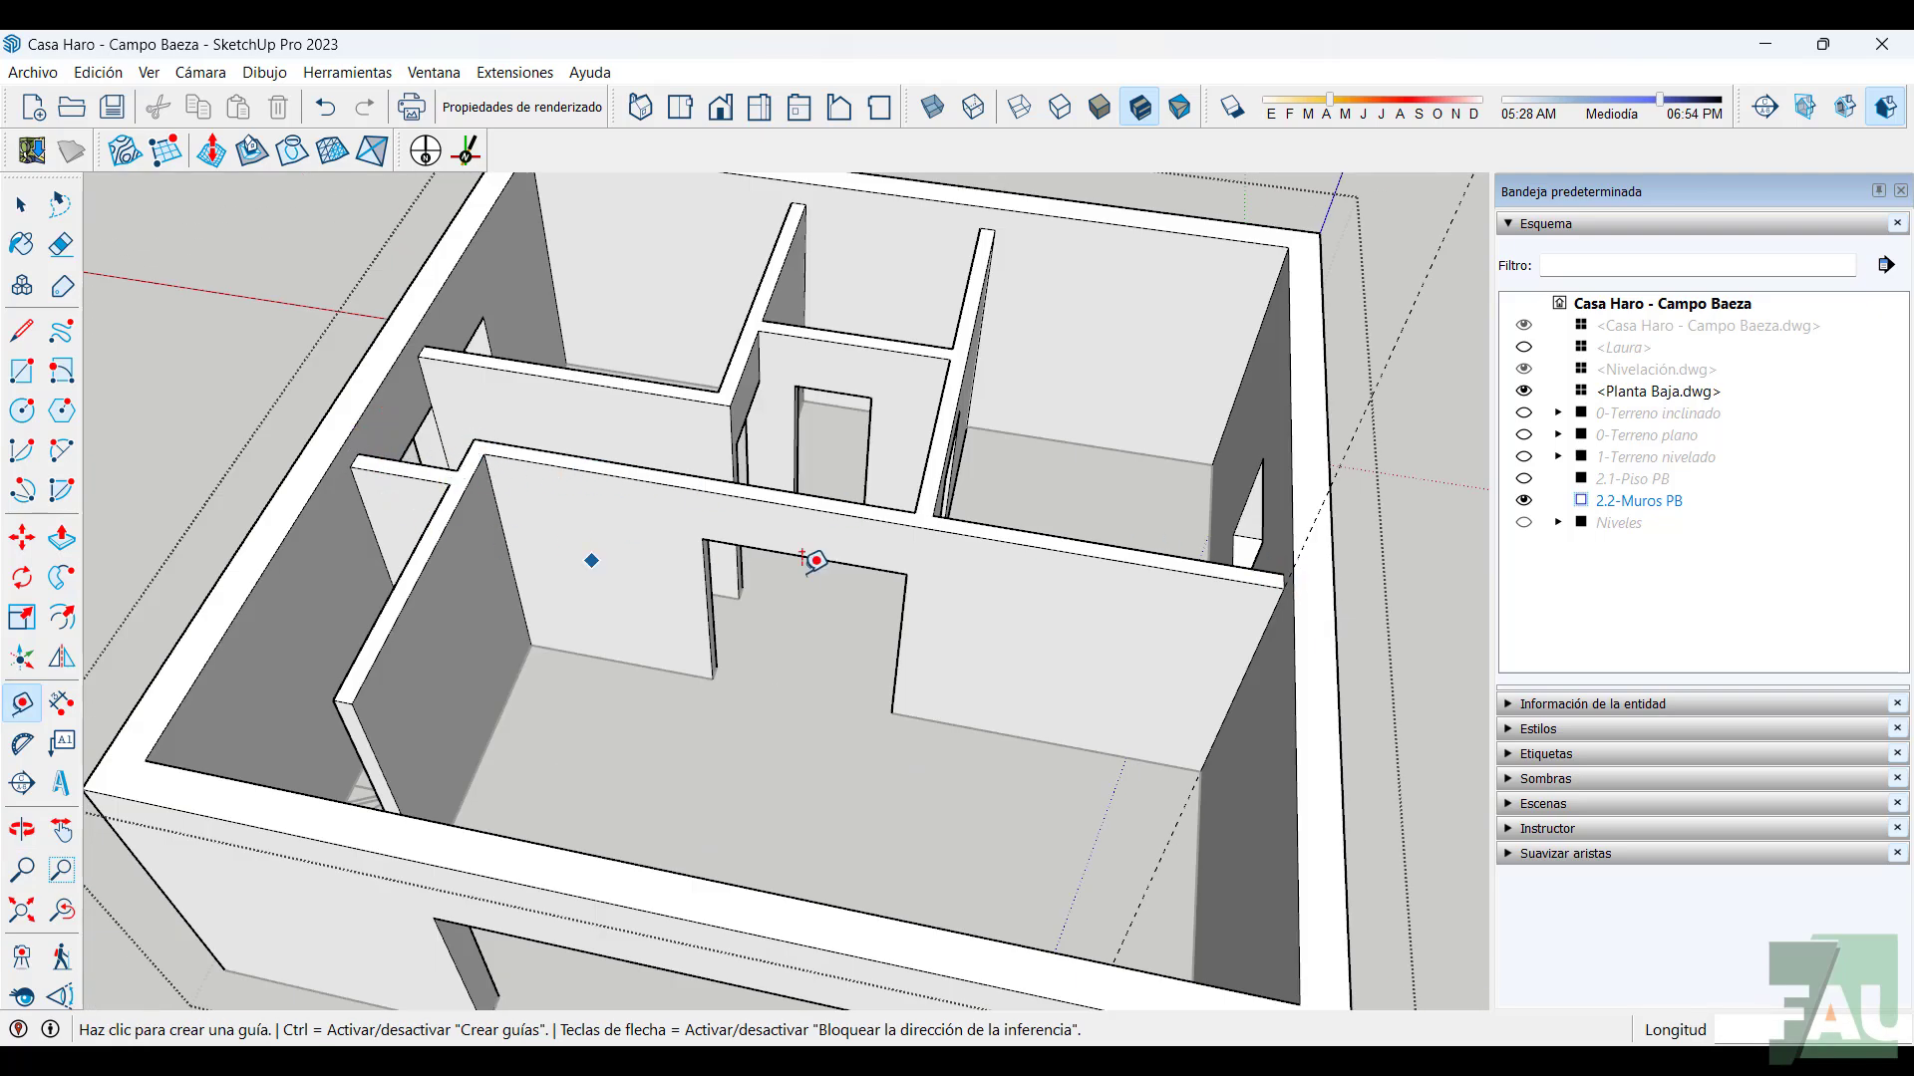
left_click(1082, 551)
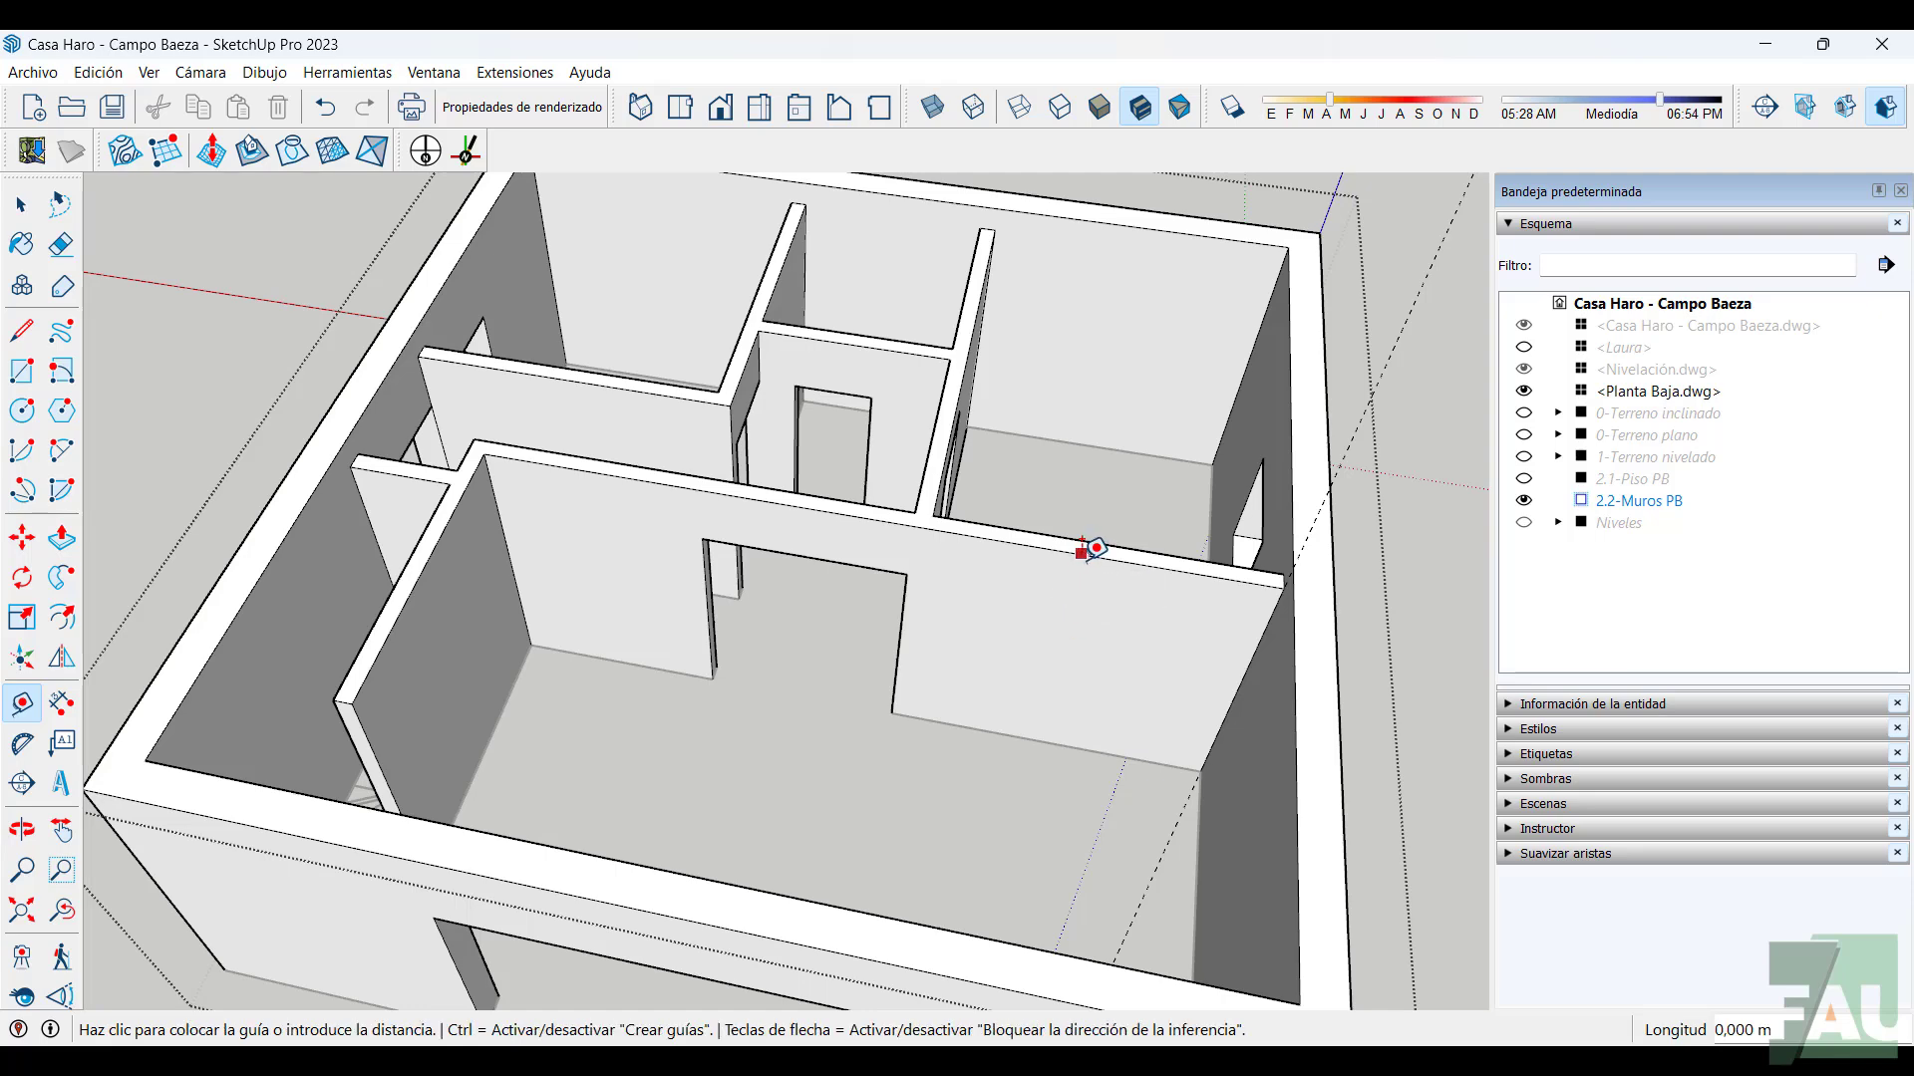
left_click(1312, 547)
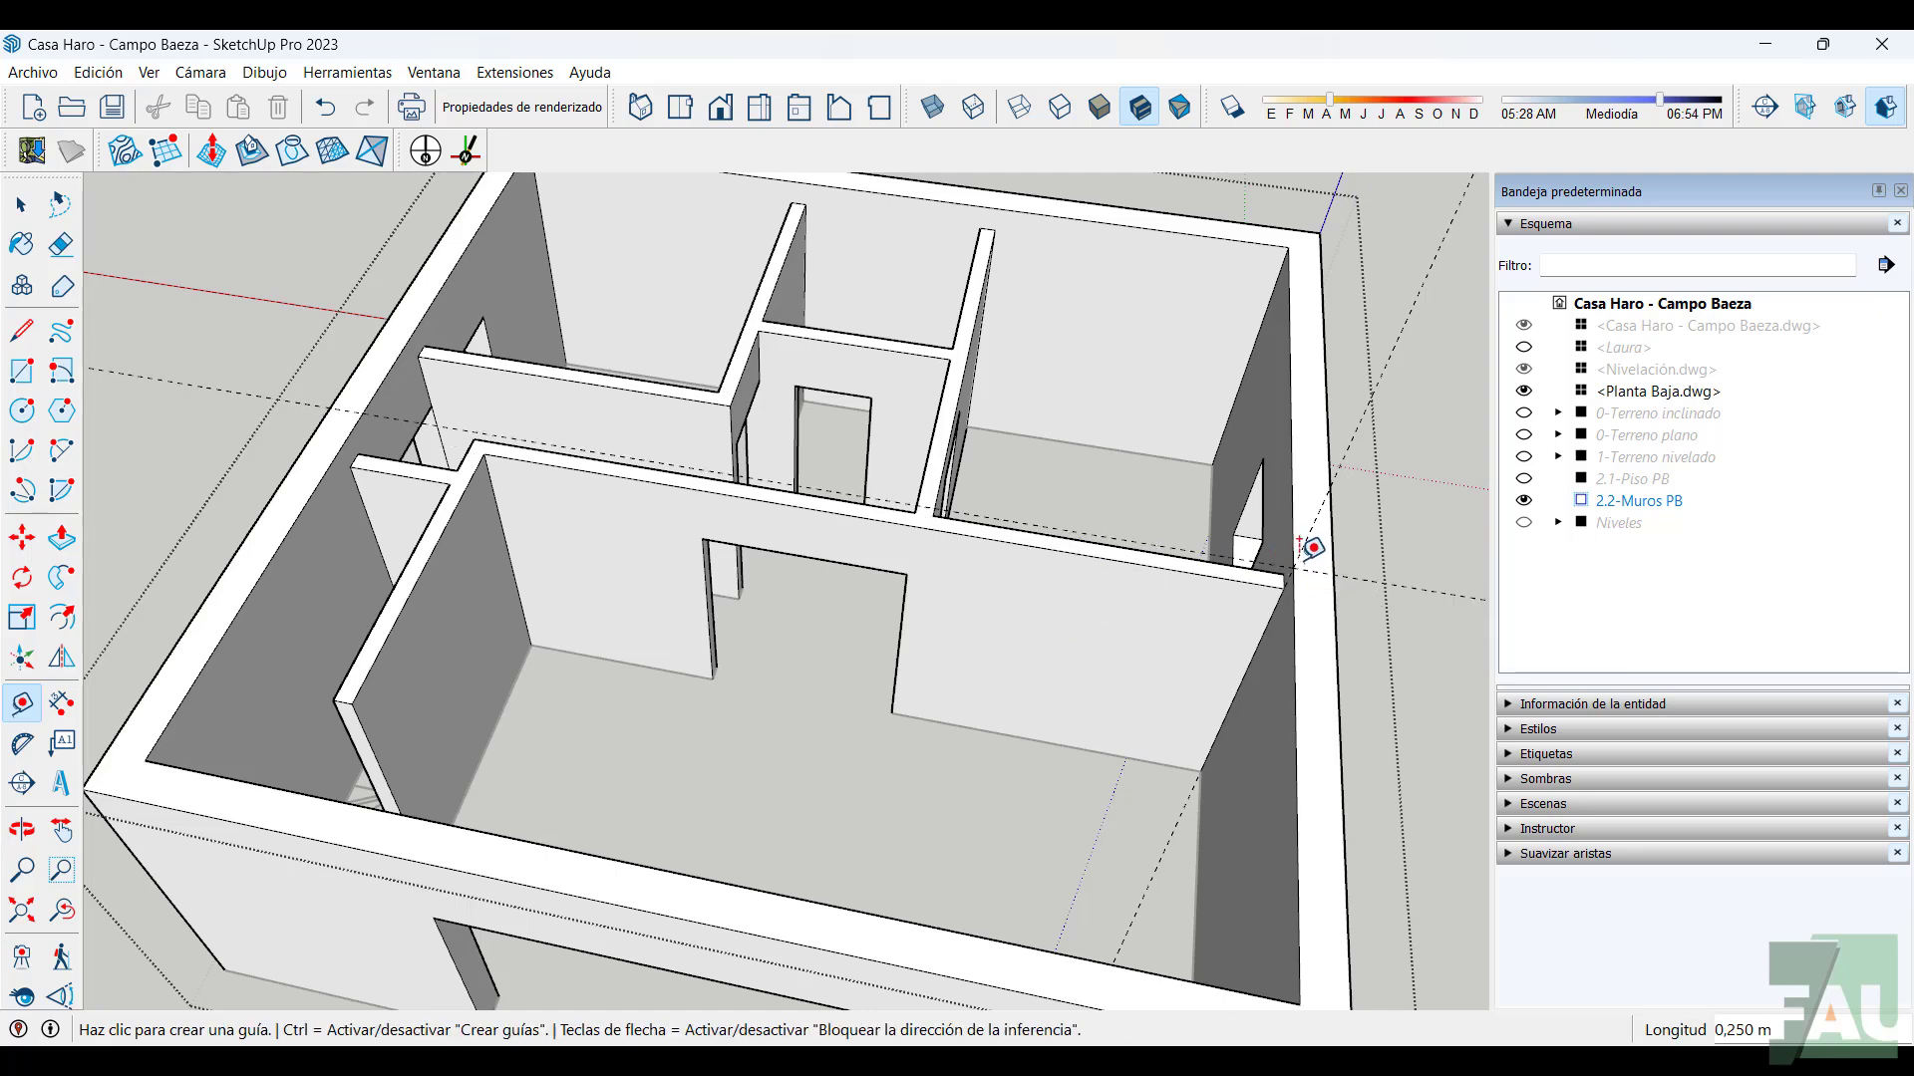
Select the outer wall's inner face and split it with a 0,25 m vertical line from the long partition's end to the wall top
scroll(1333, 568, "up", 3)
scroll(1330, 567, "down", 2)
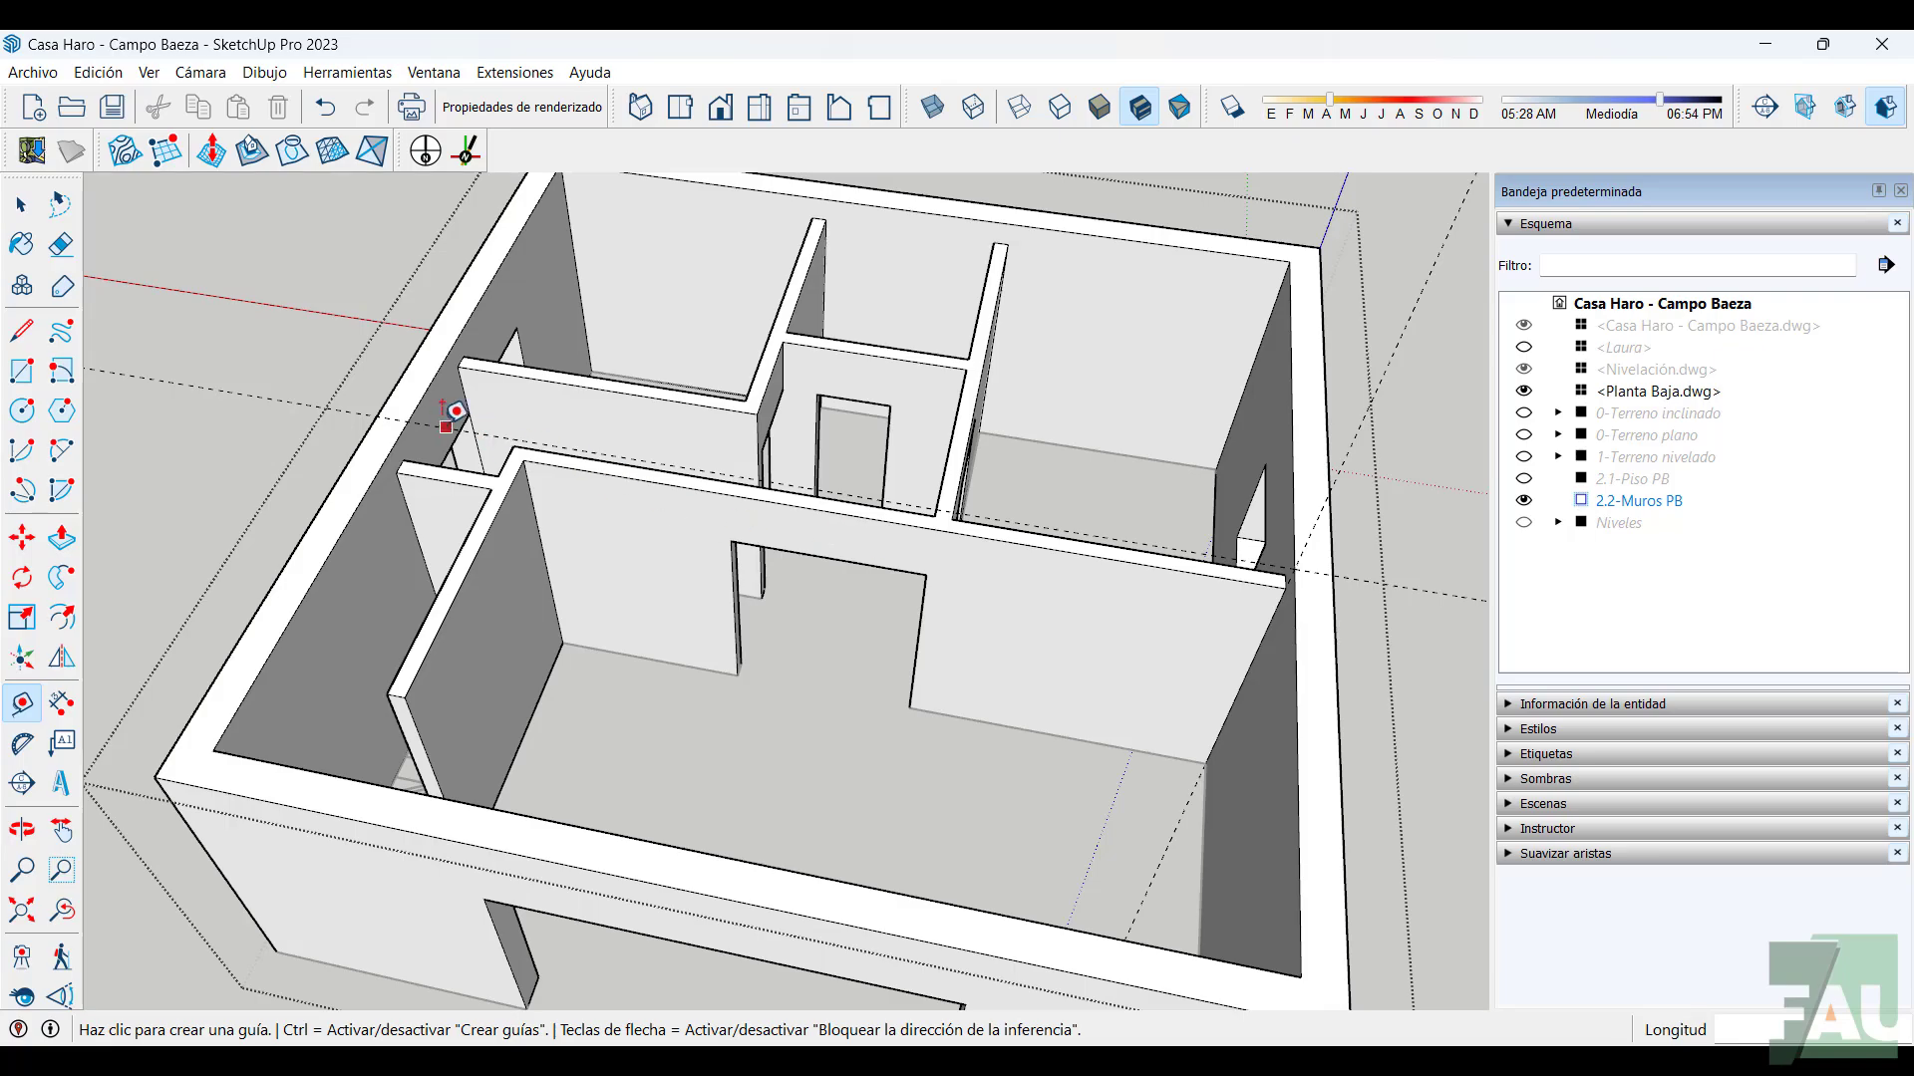
middle_click_drag(645, 547, 1187, 479)
scroll(1161, 498, "up", 6)
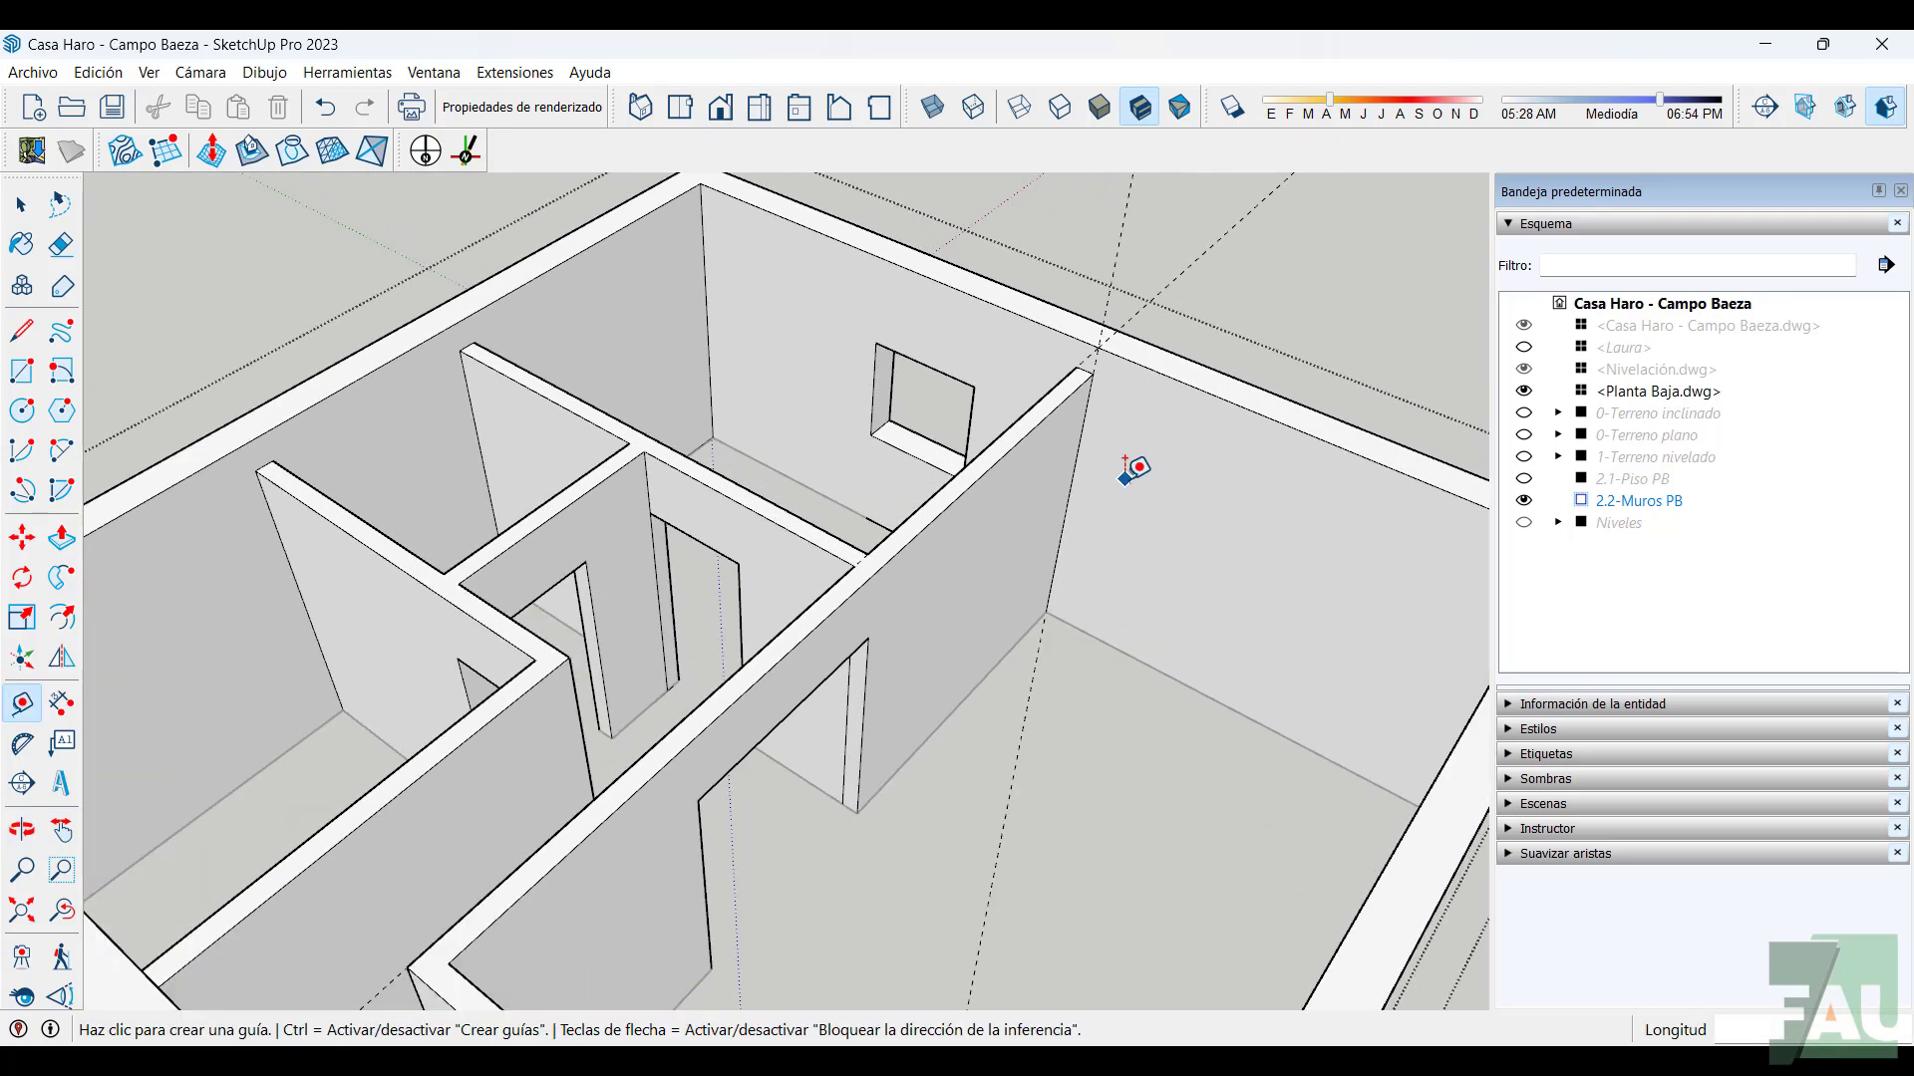
key("space")
left_click(1166, 513)
scroll(1187, 444, "down", 3)
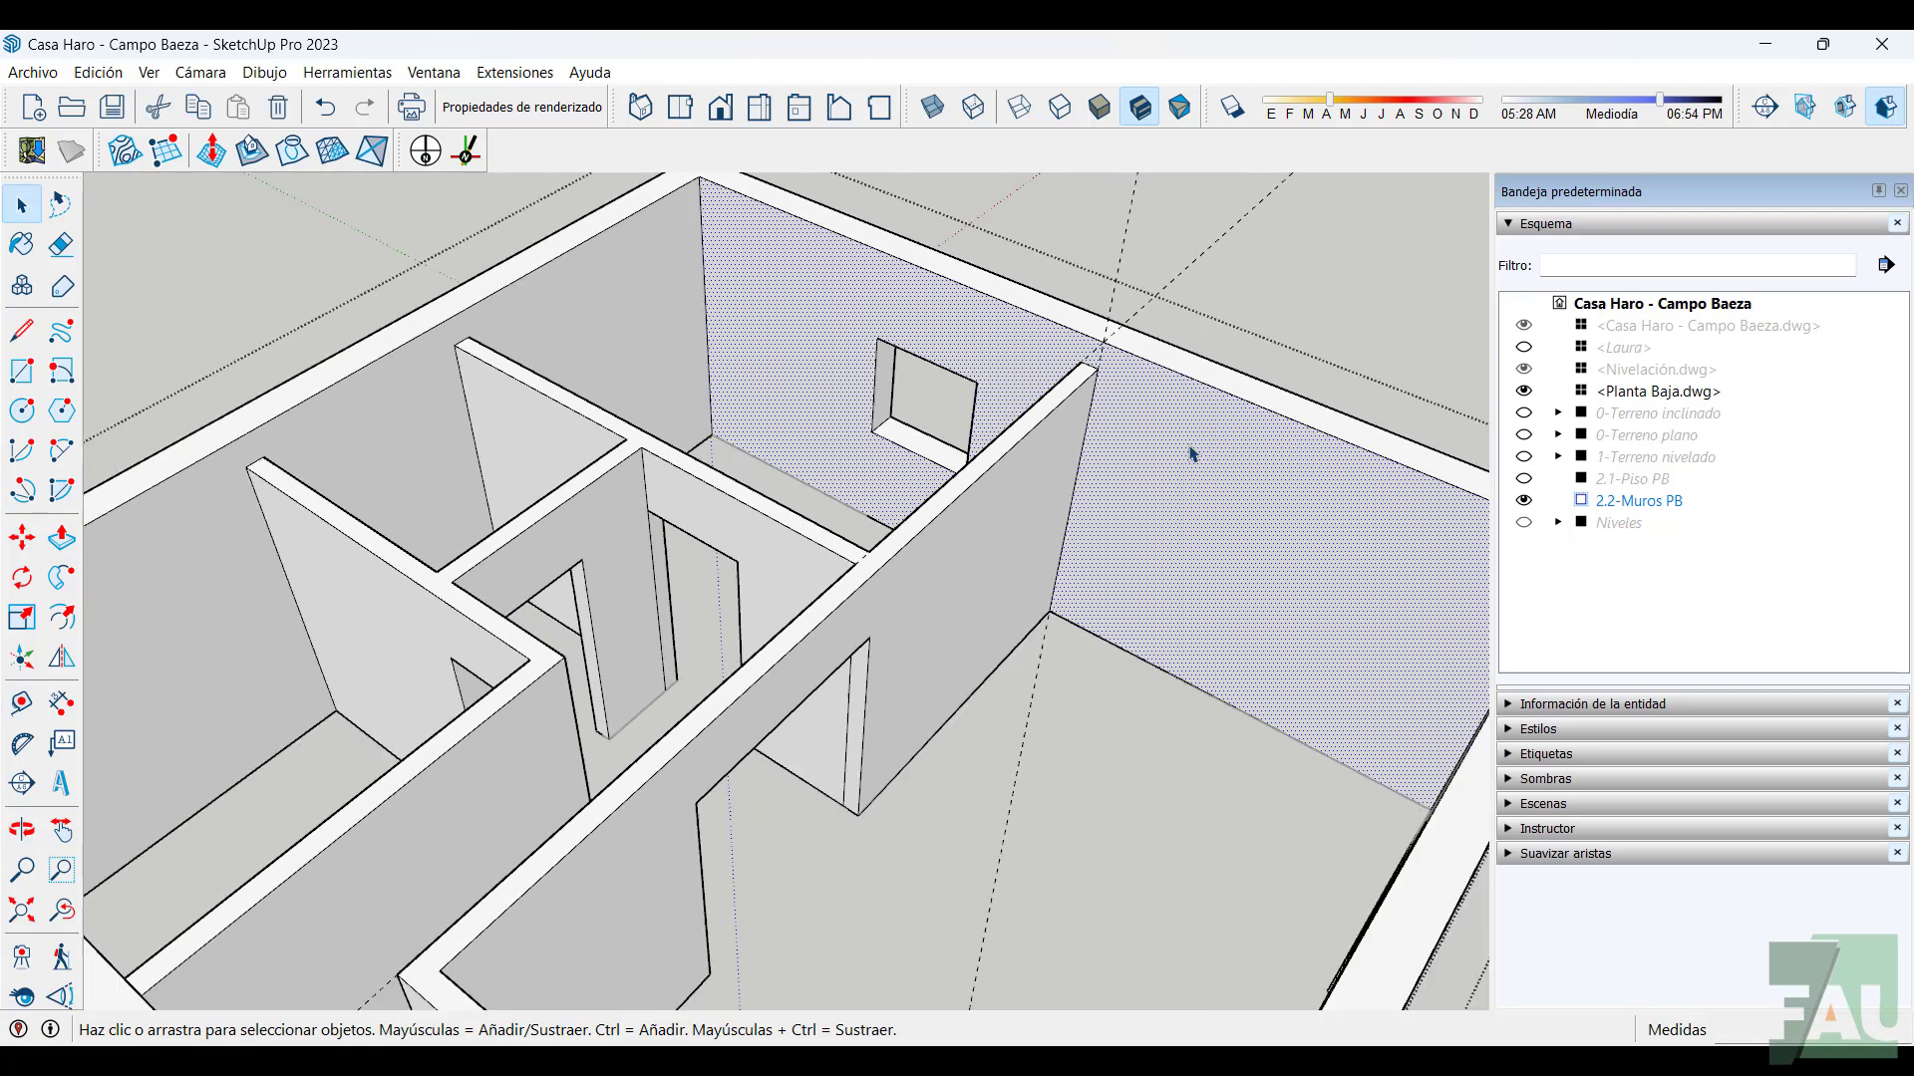
scroll(1196, 445, "up", 1)
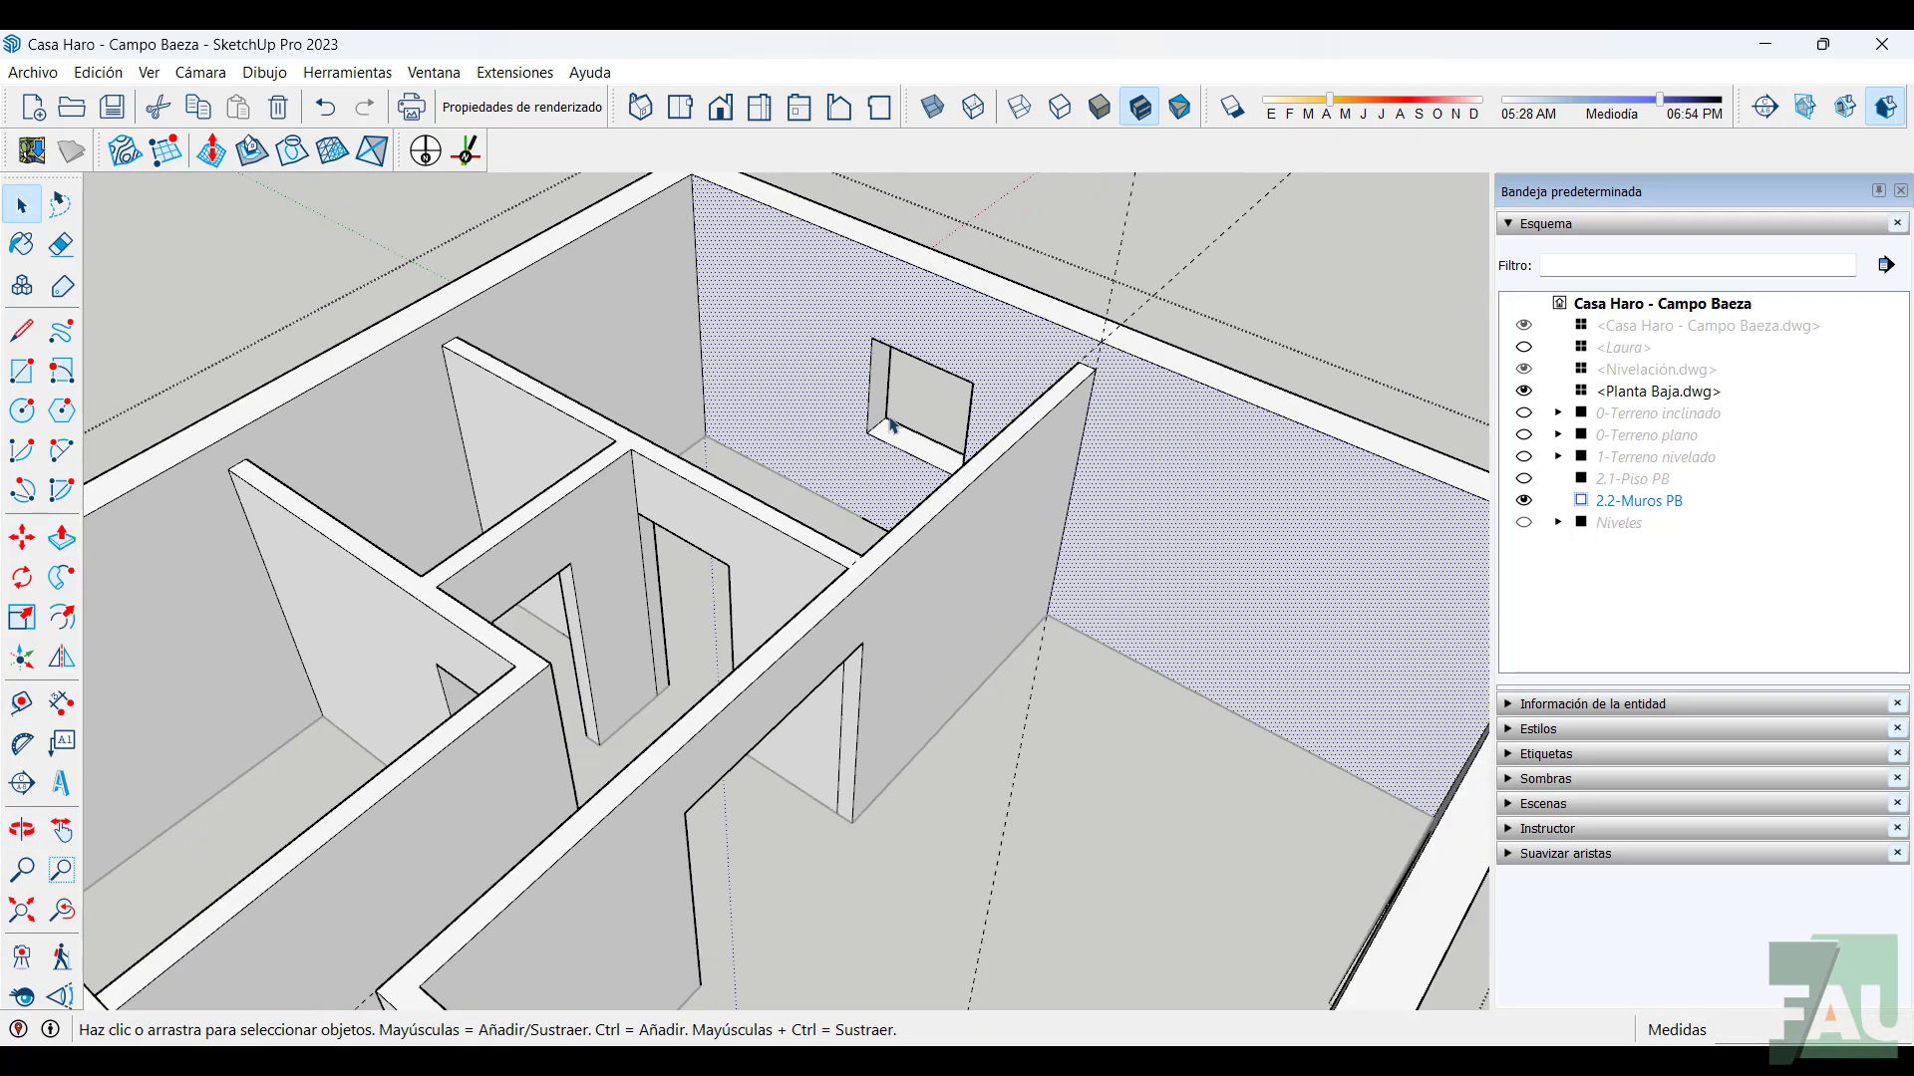
left_click(22, 331)
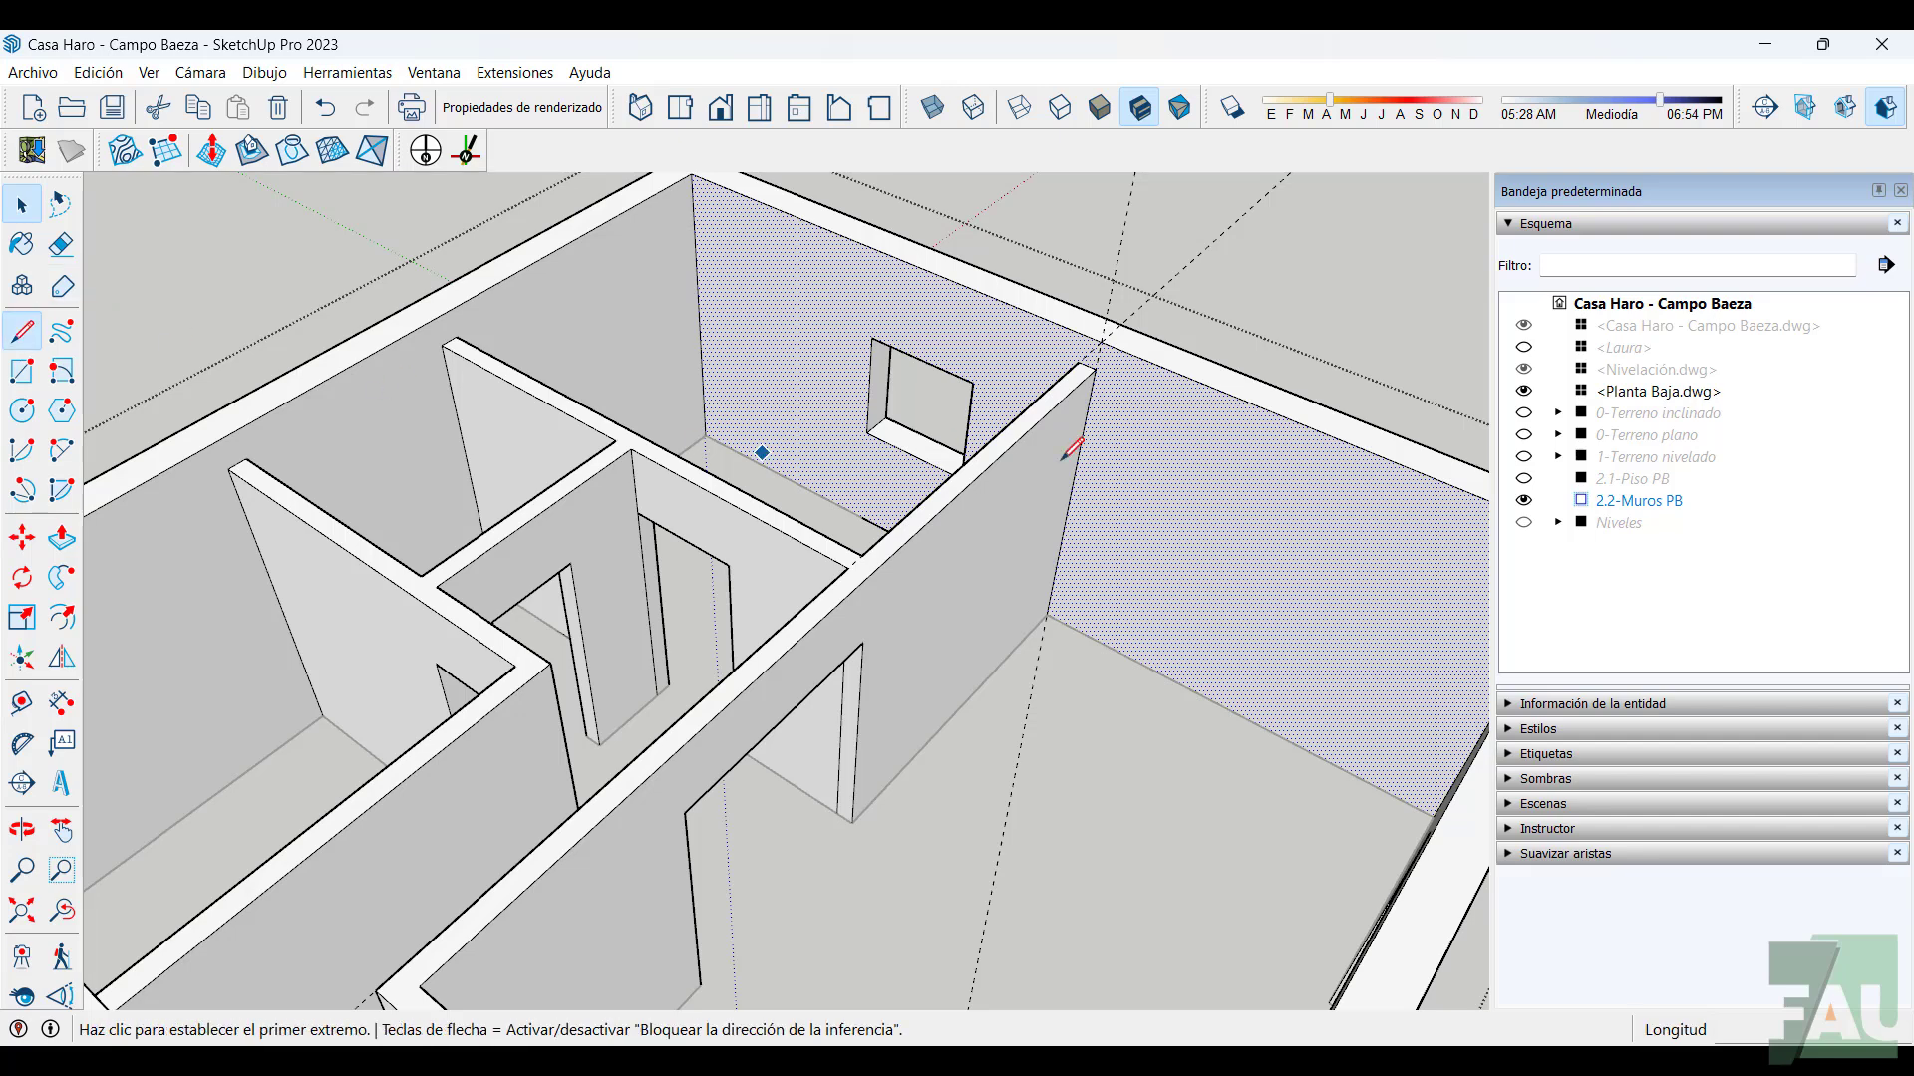
left_click(1099, 355)
left_click(1098, 358)
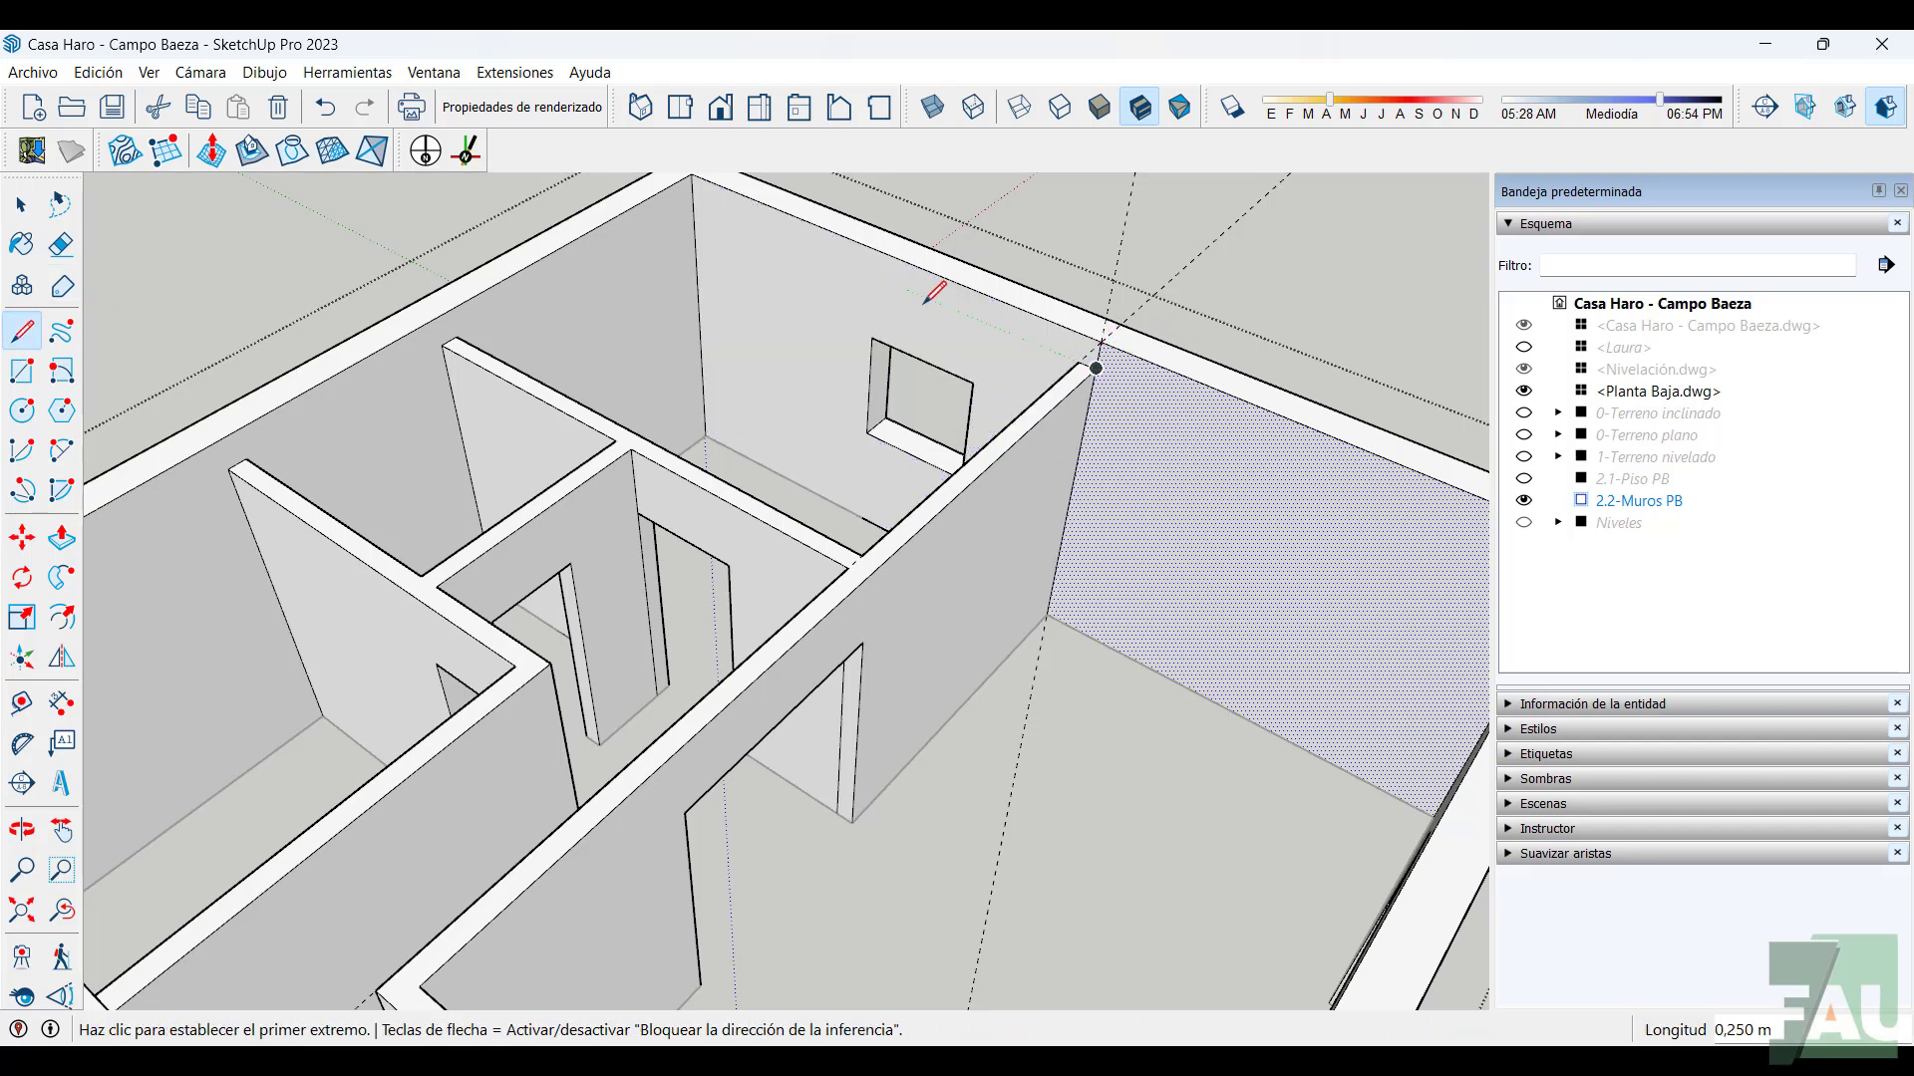
Start a line from the inner corner edge of the outer walls, near the wall top beside the room with the window
left_click(693, 199)
scroll(488, 324, "down", 5)
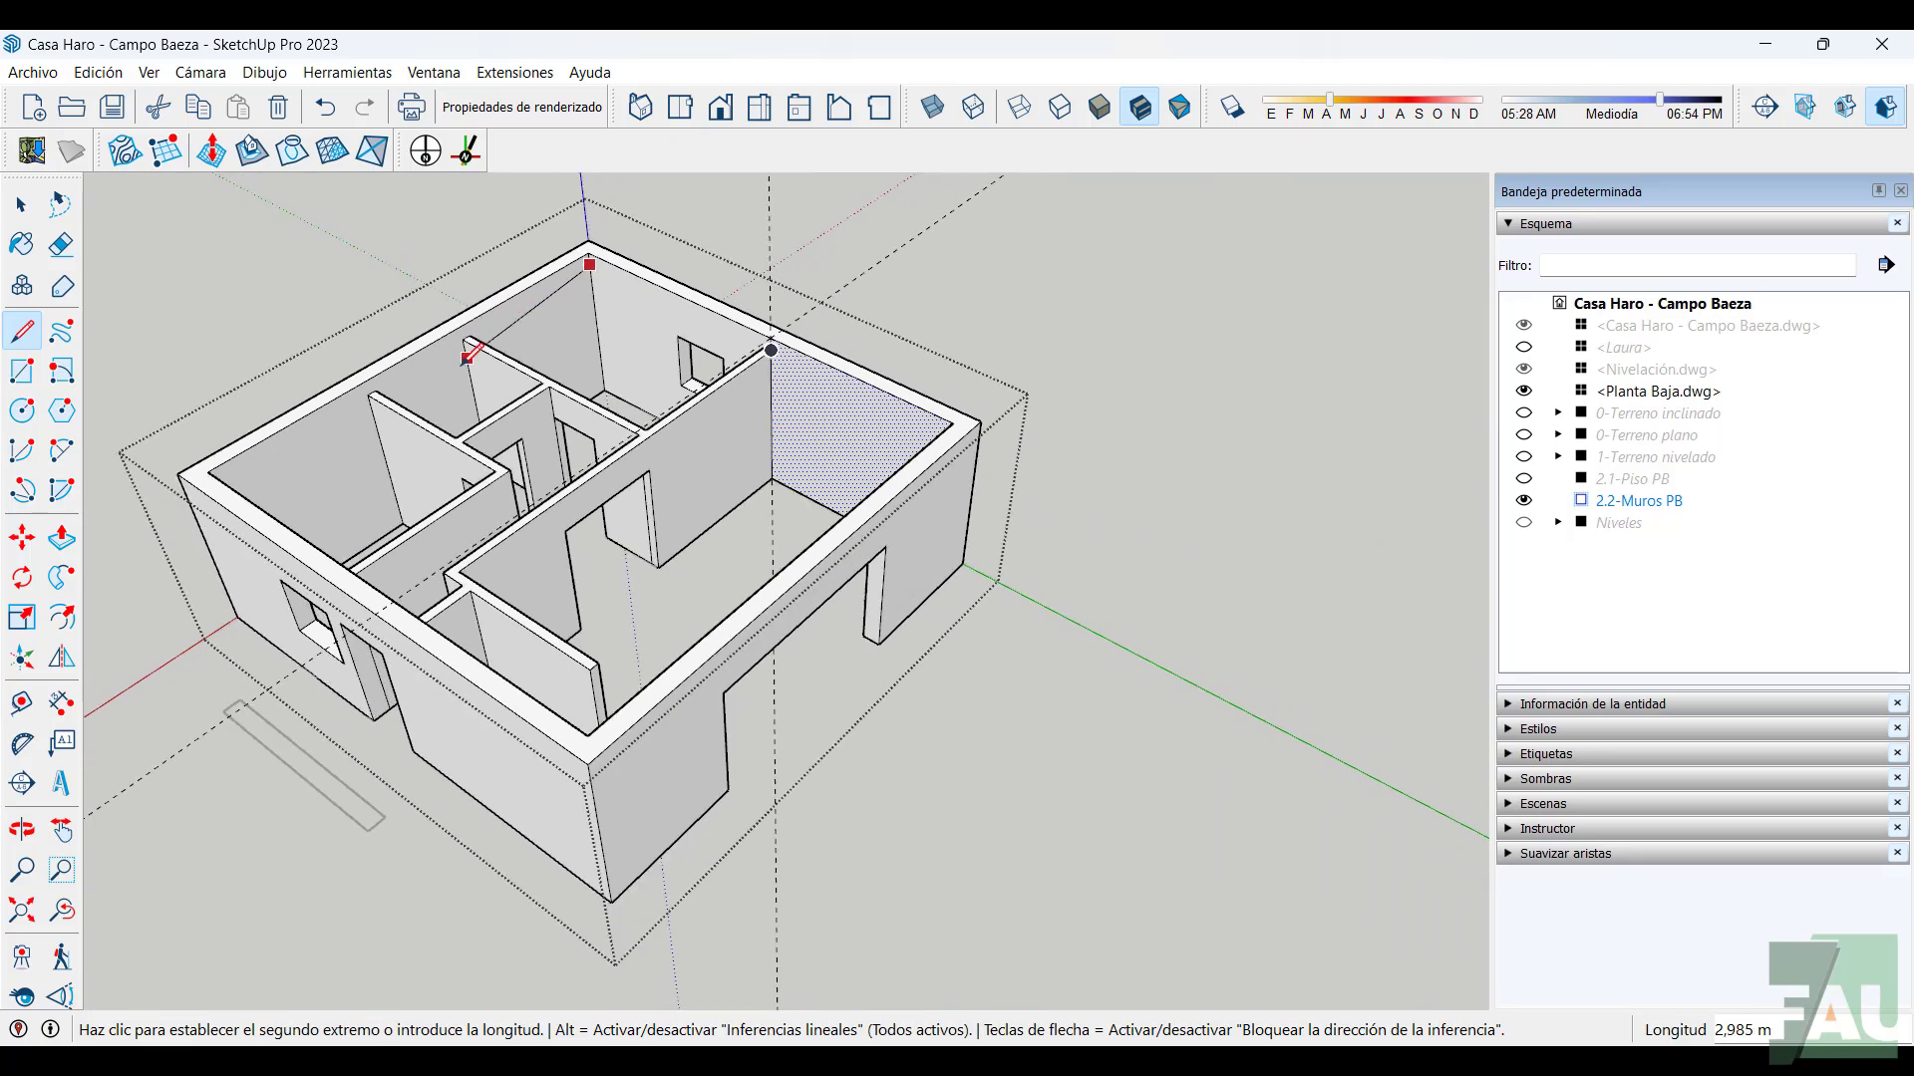
middle_click_drag(459, 360, 5, 439)
middle_click_drag(718, 402, 239, 284)
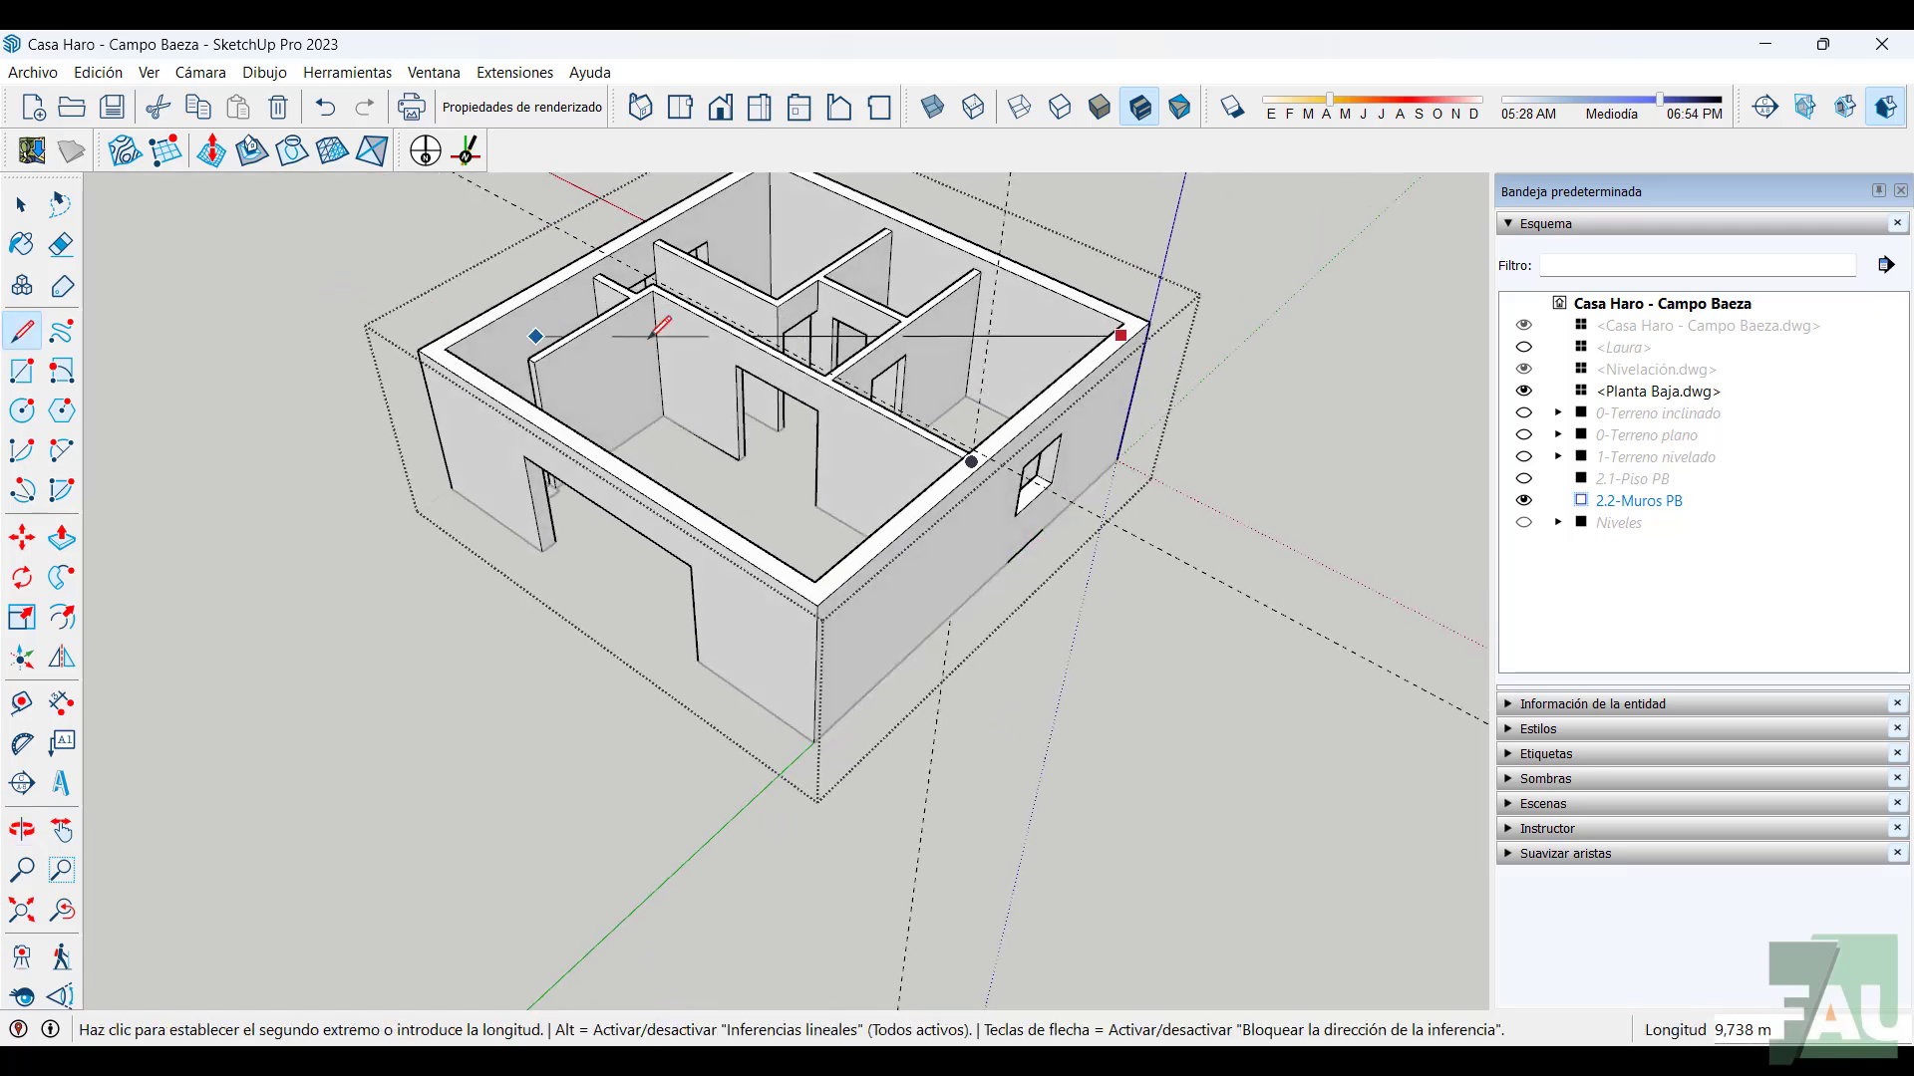
Complete the 7.7 m line along the inner face of the rear exterior wall, ending at its far corner
middle_click_drag(692, 311, 661, 469, "shift")
scroll(666, 460, "up", 6)
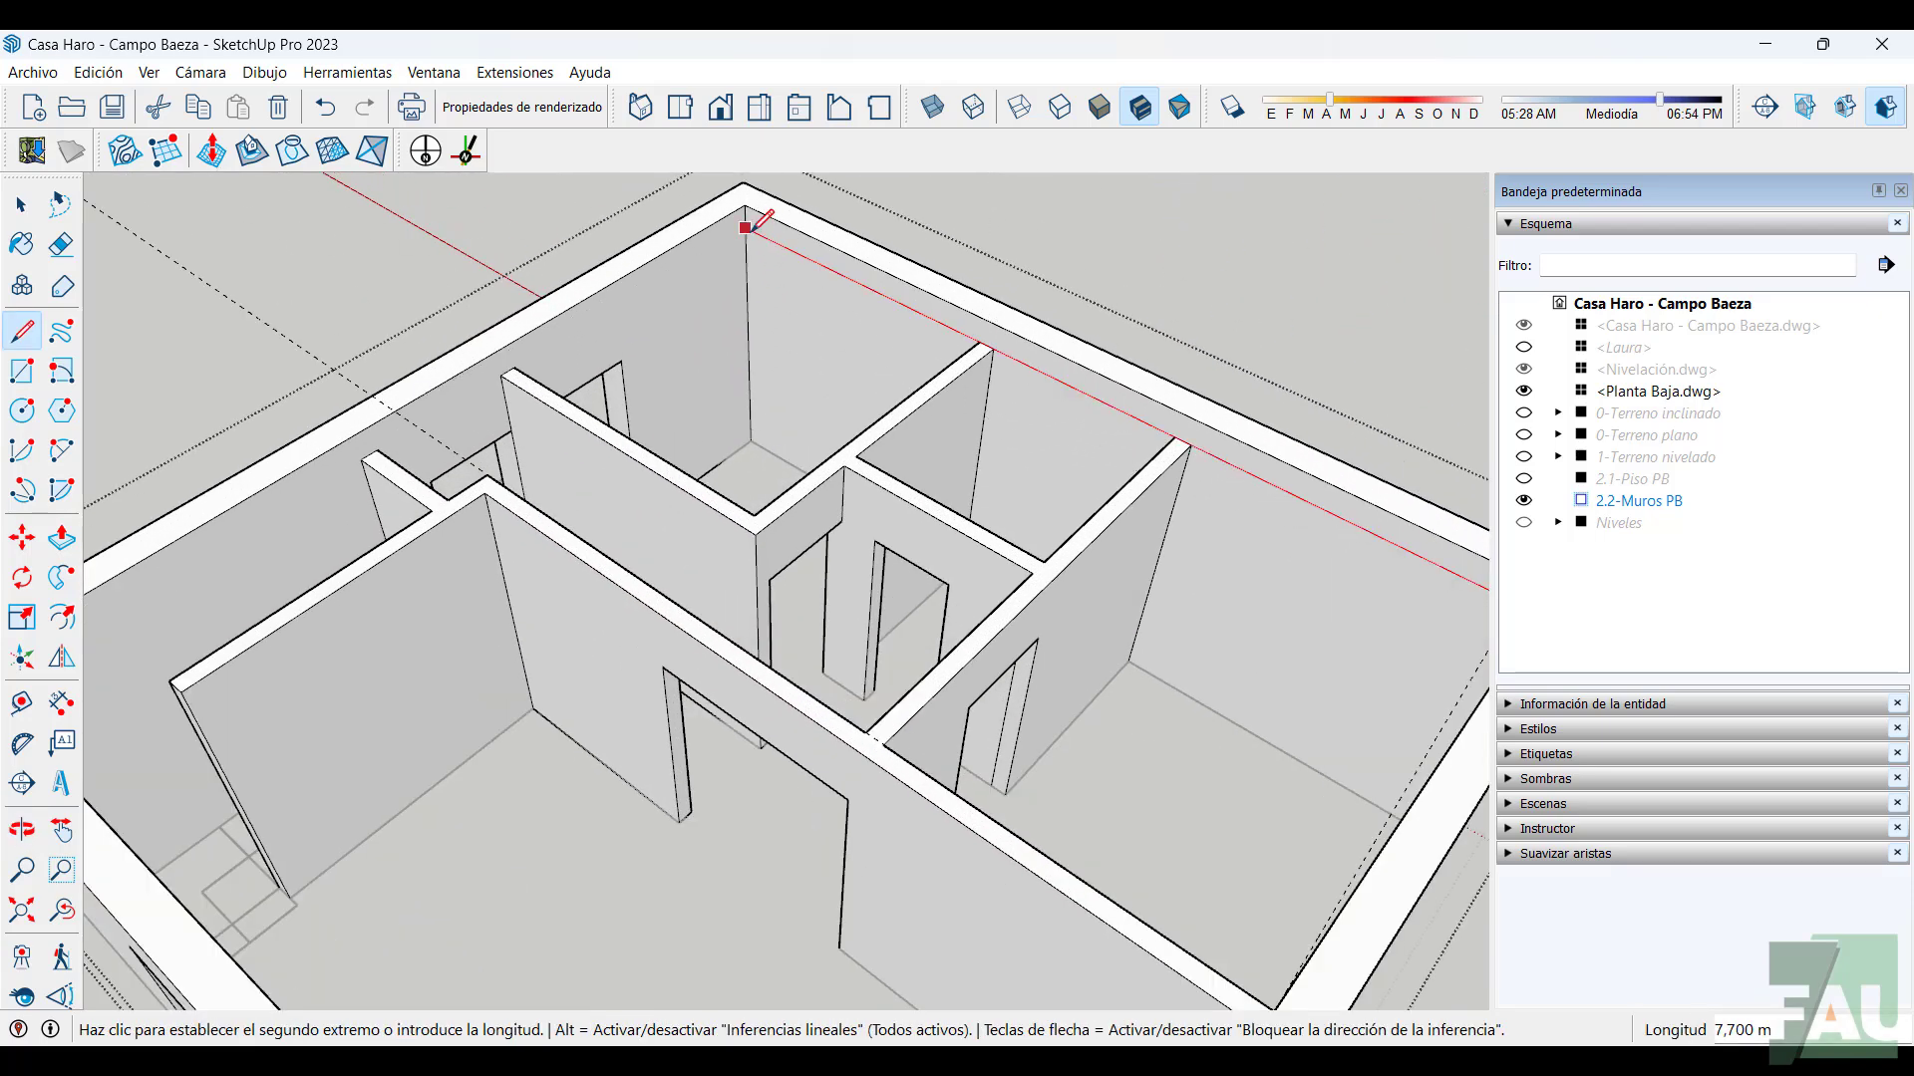
left_click(748, 227)
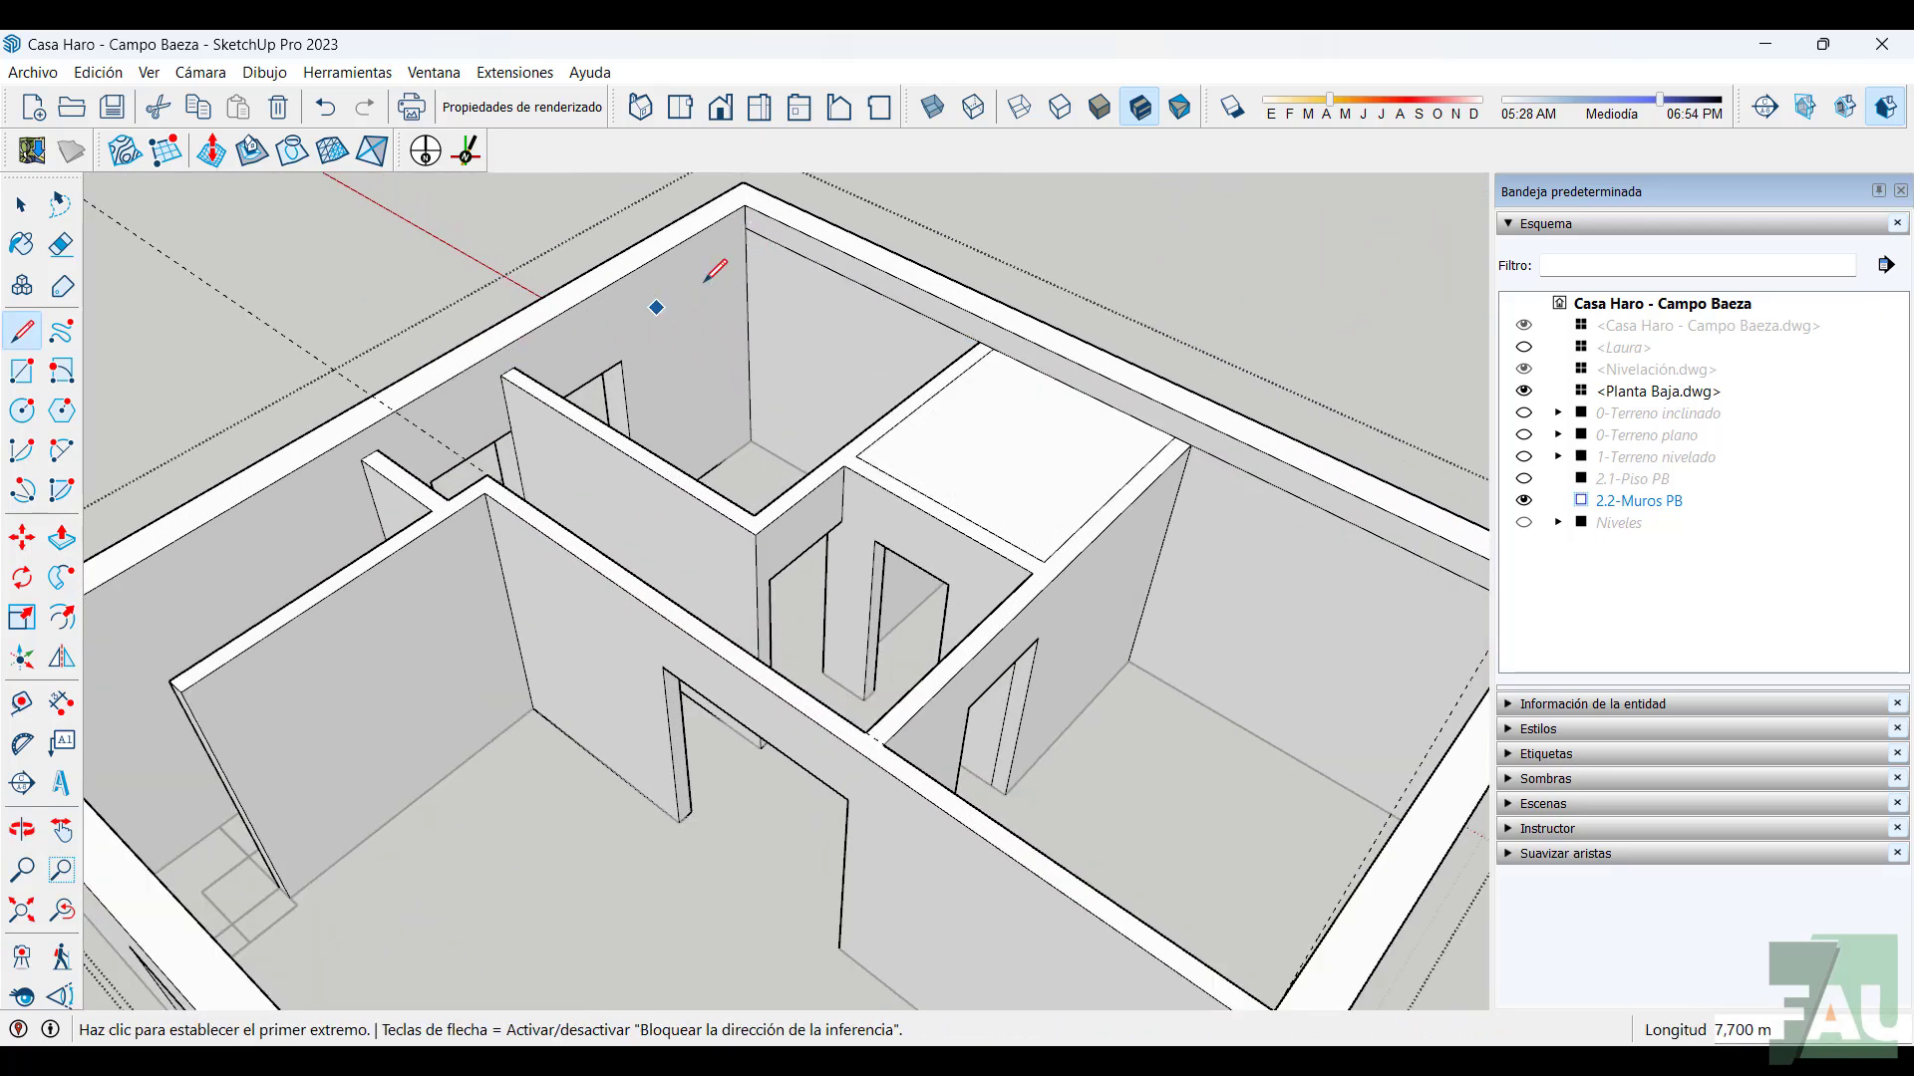
Draw a green-axis line about 4.14 m long on the adjoining side wall's inner face and close it 0.25 m up to the wall's top edge
left_click(747, 228)
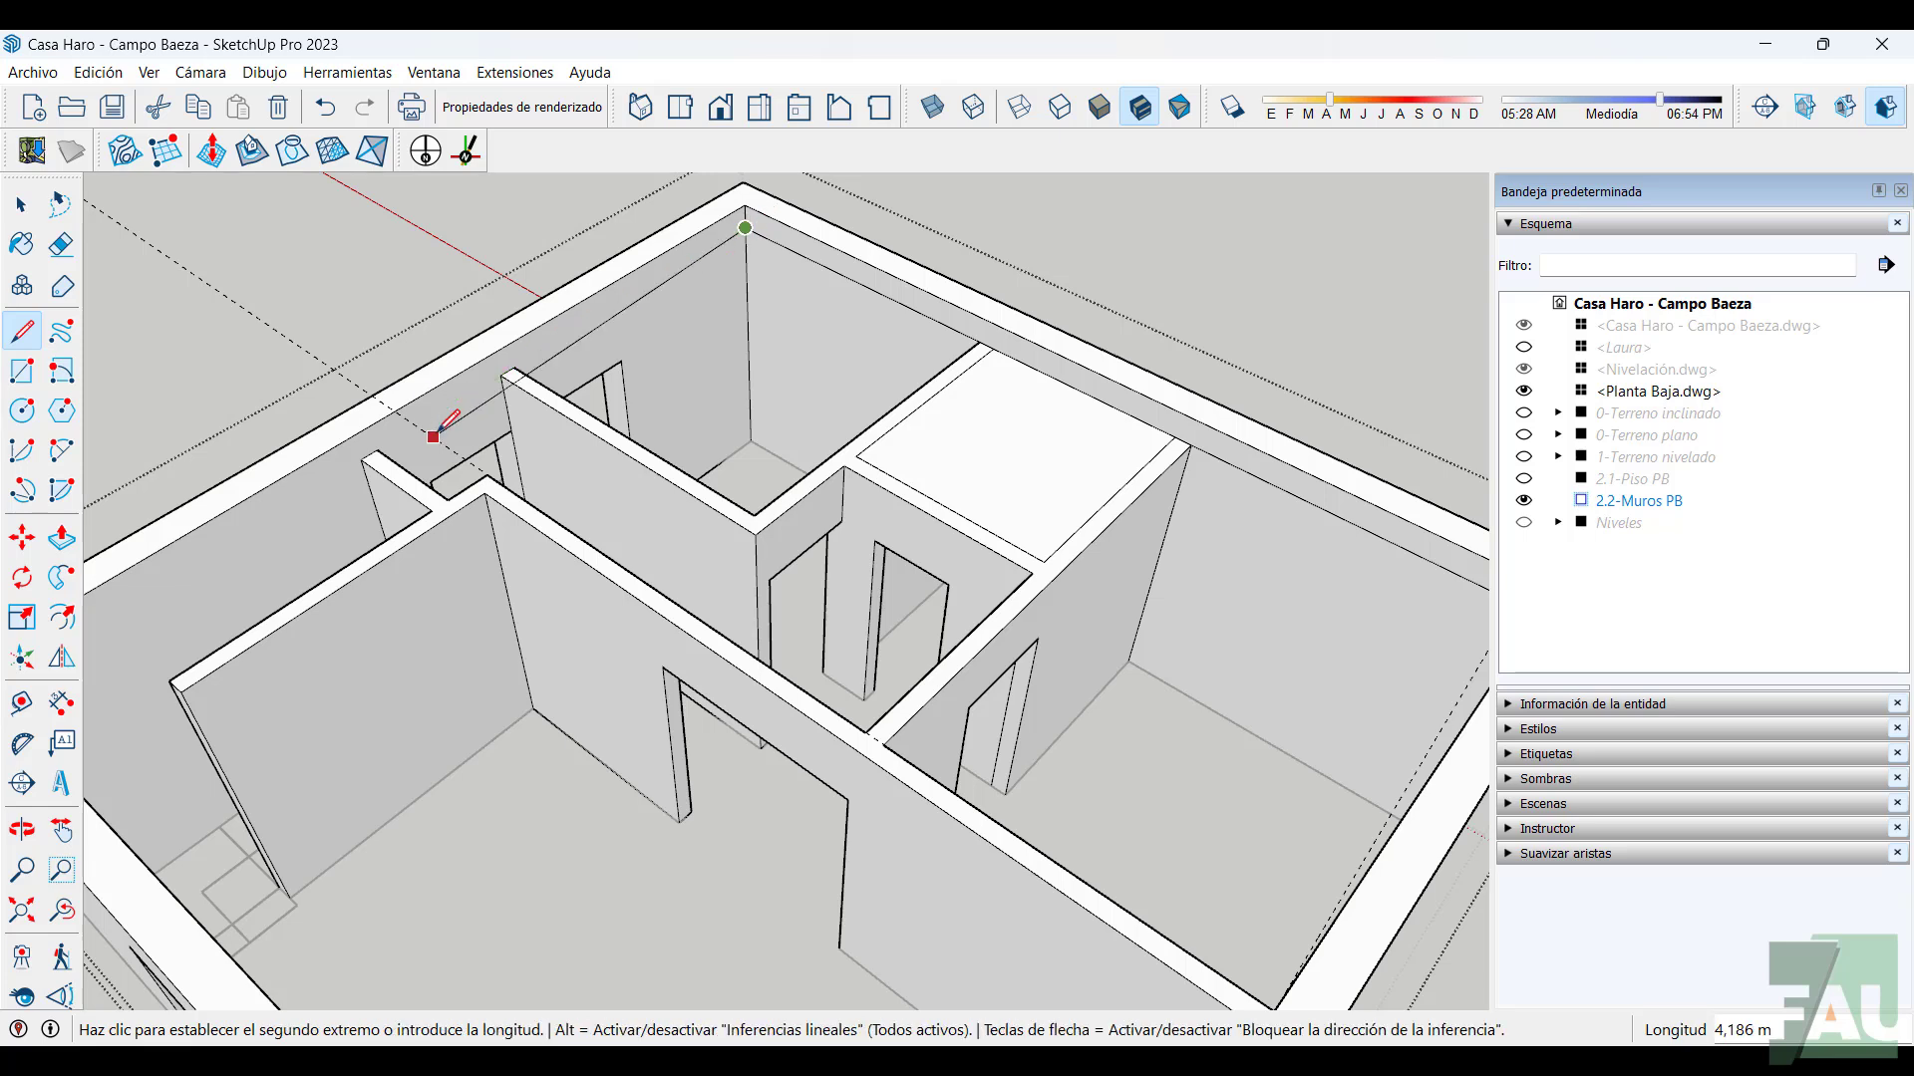
key("Left")
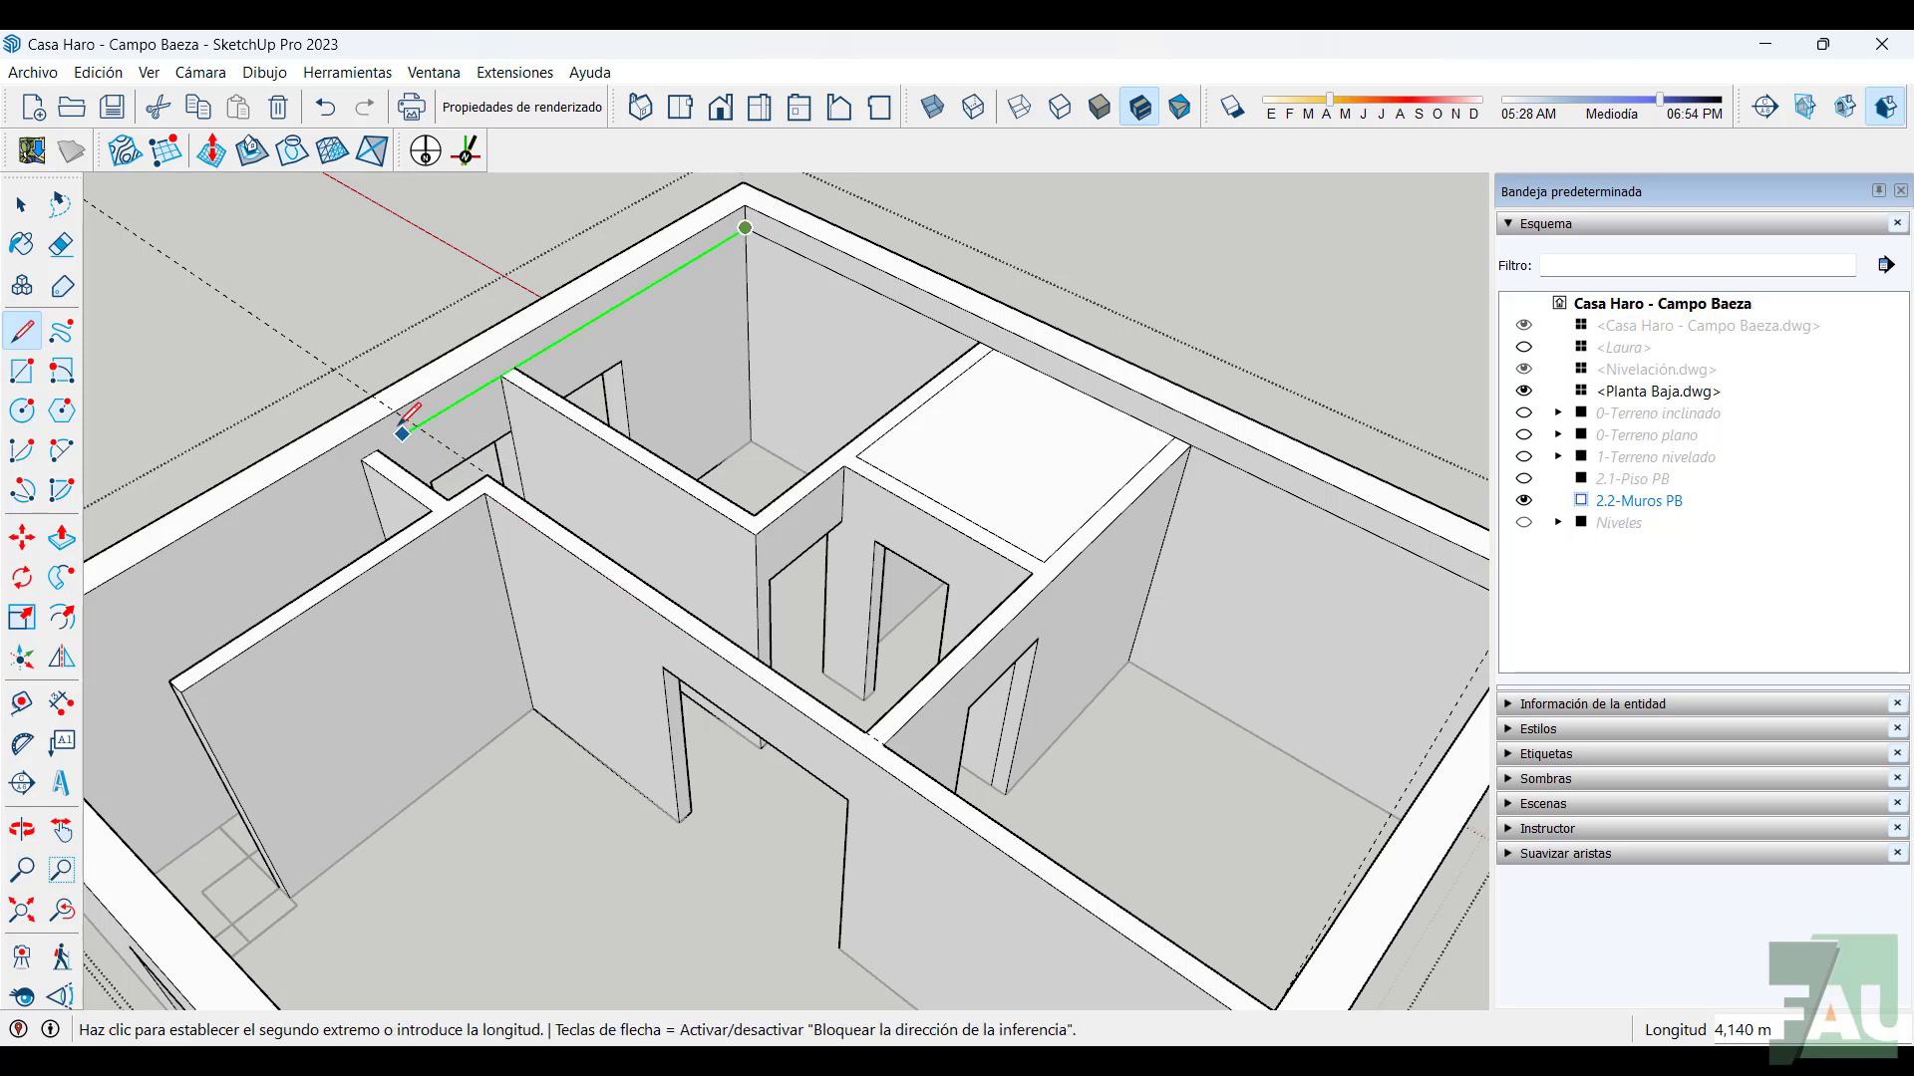
left_click(402, 435)
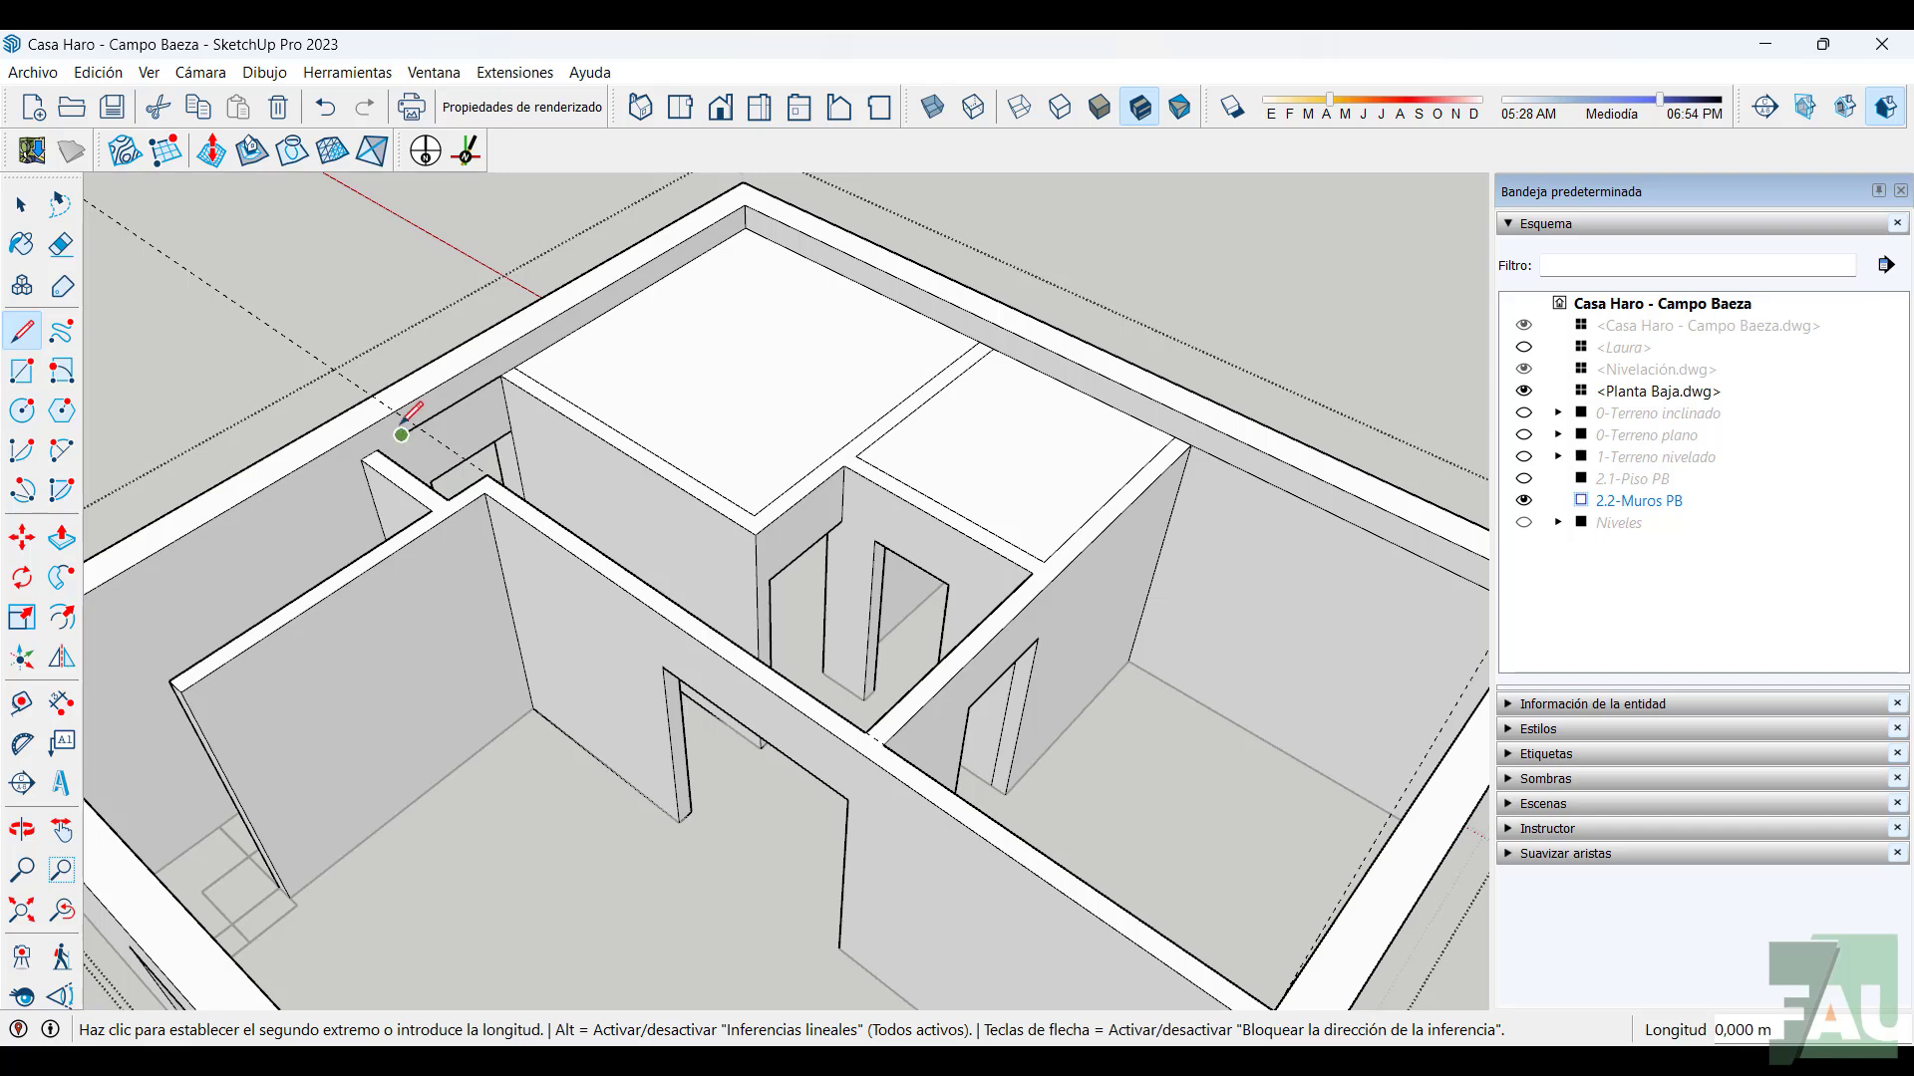
left_click(396, 411)
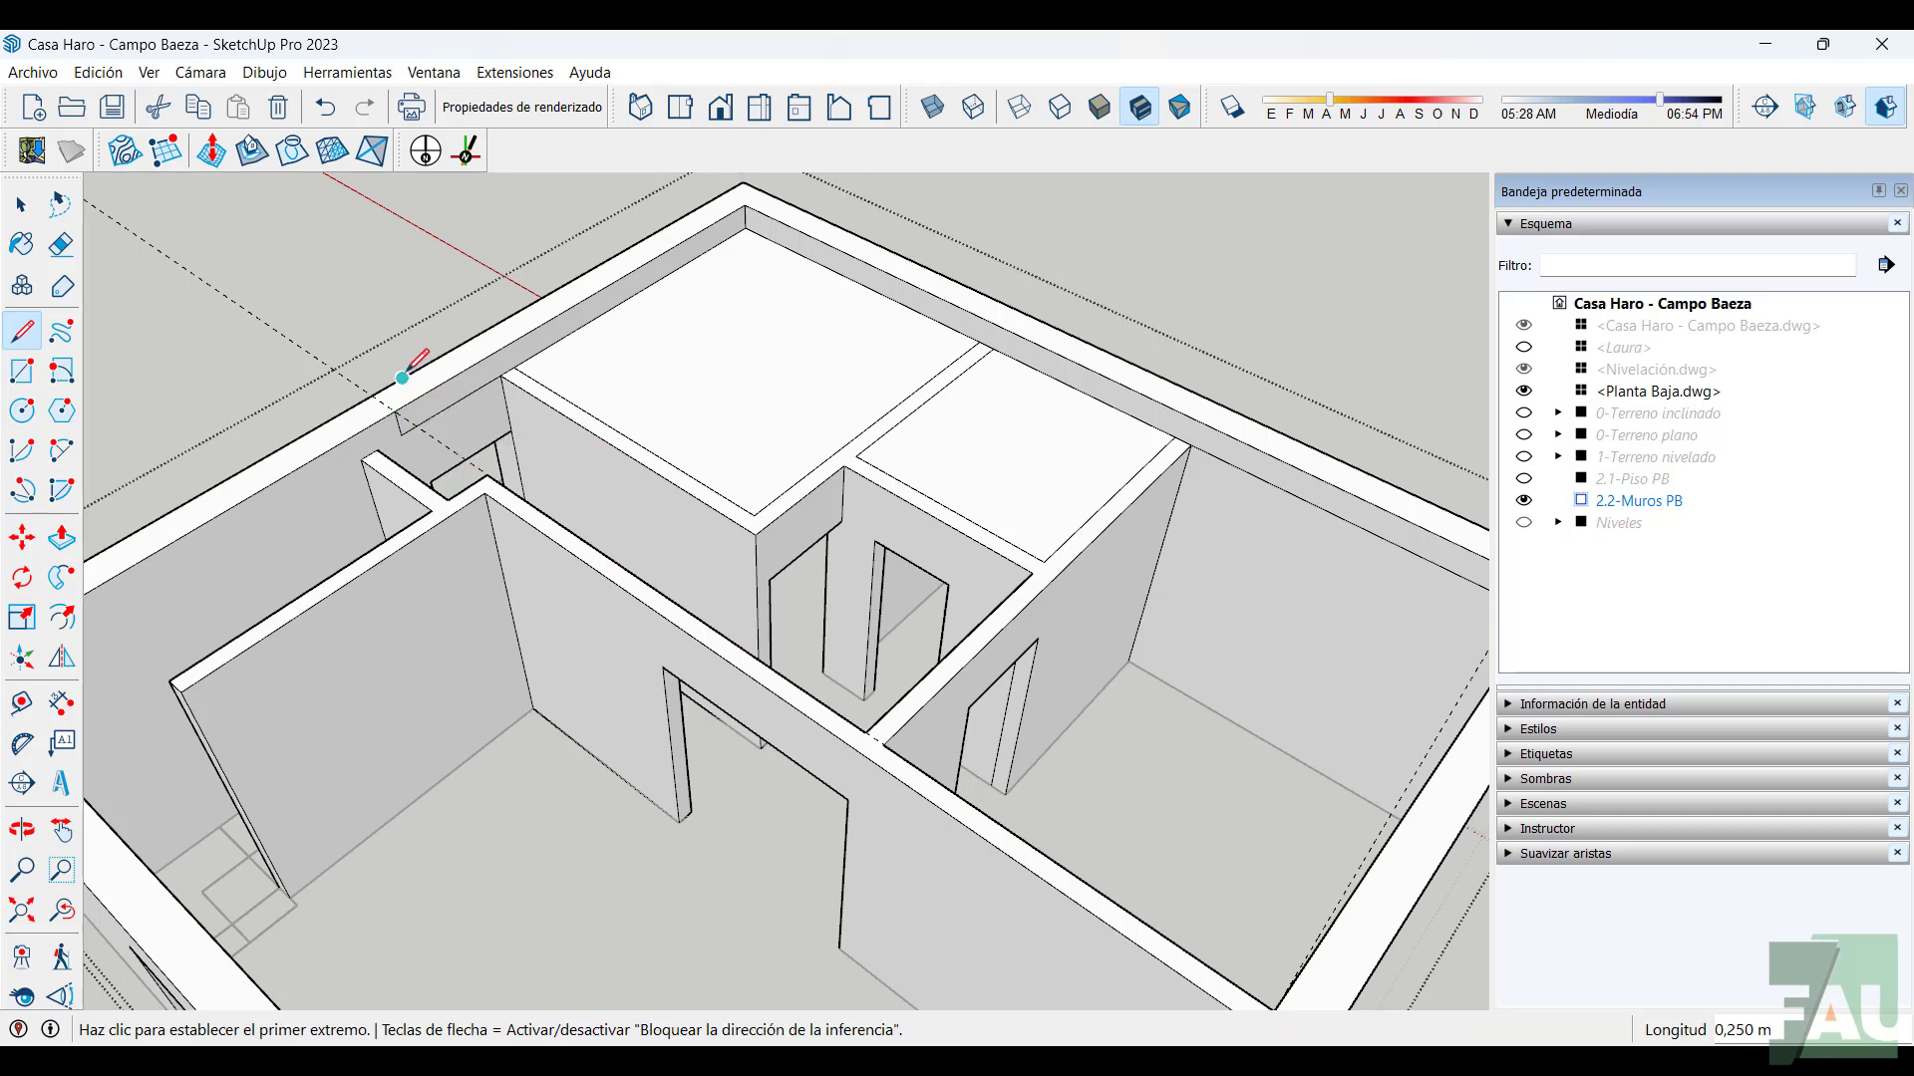
Delete the two faces covering the rooms and select the upper strip on the side wall
left_click(21, 205)
left_click(659, 399)
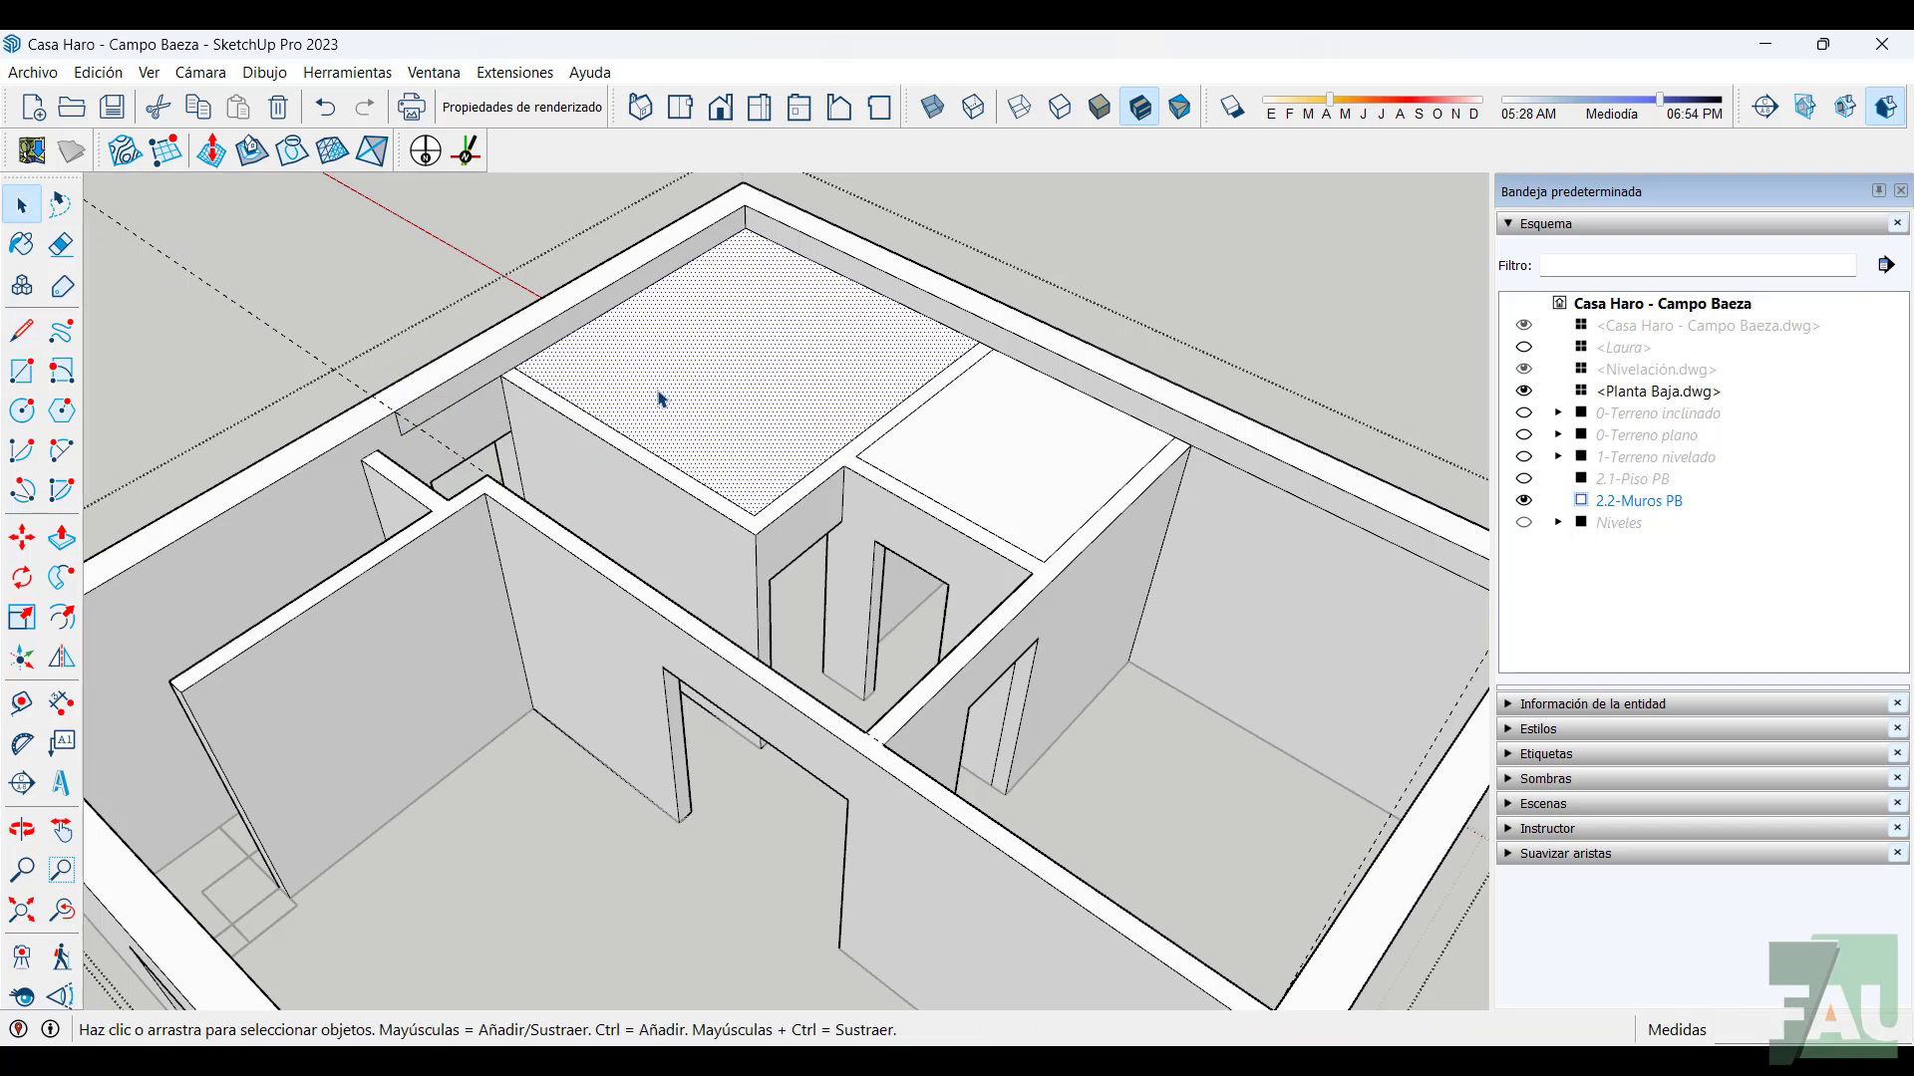
key("Delete")
left_click(1002, 455)
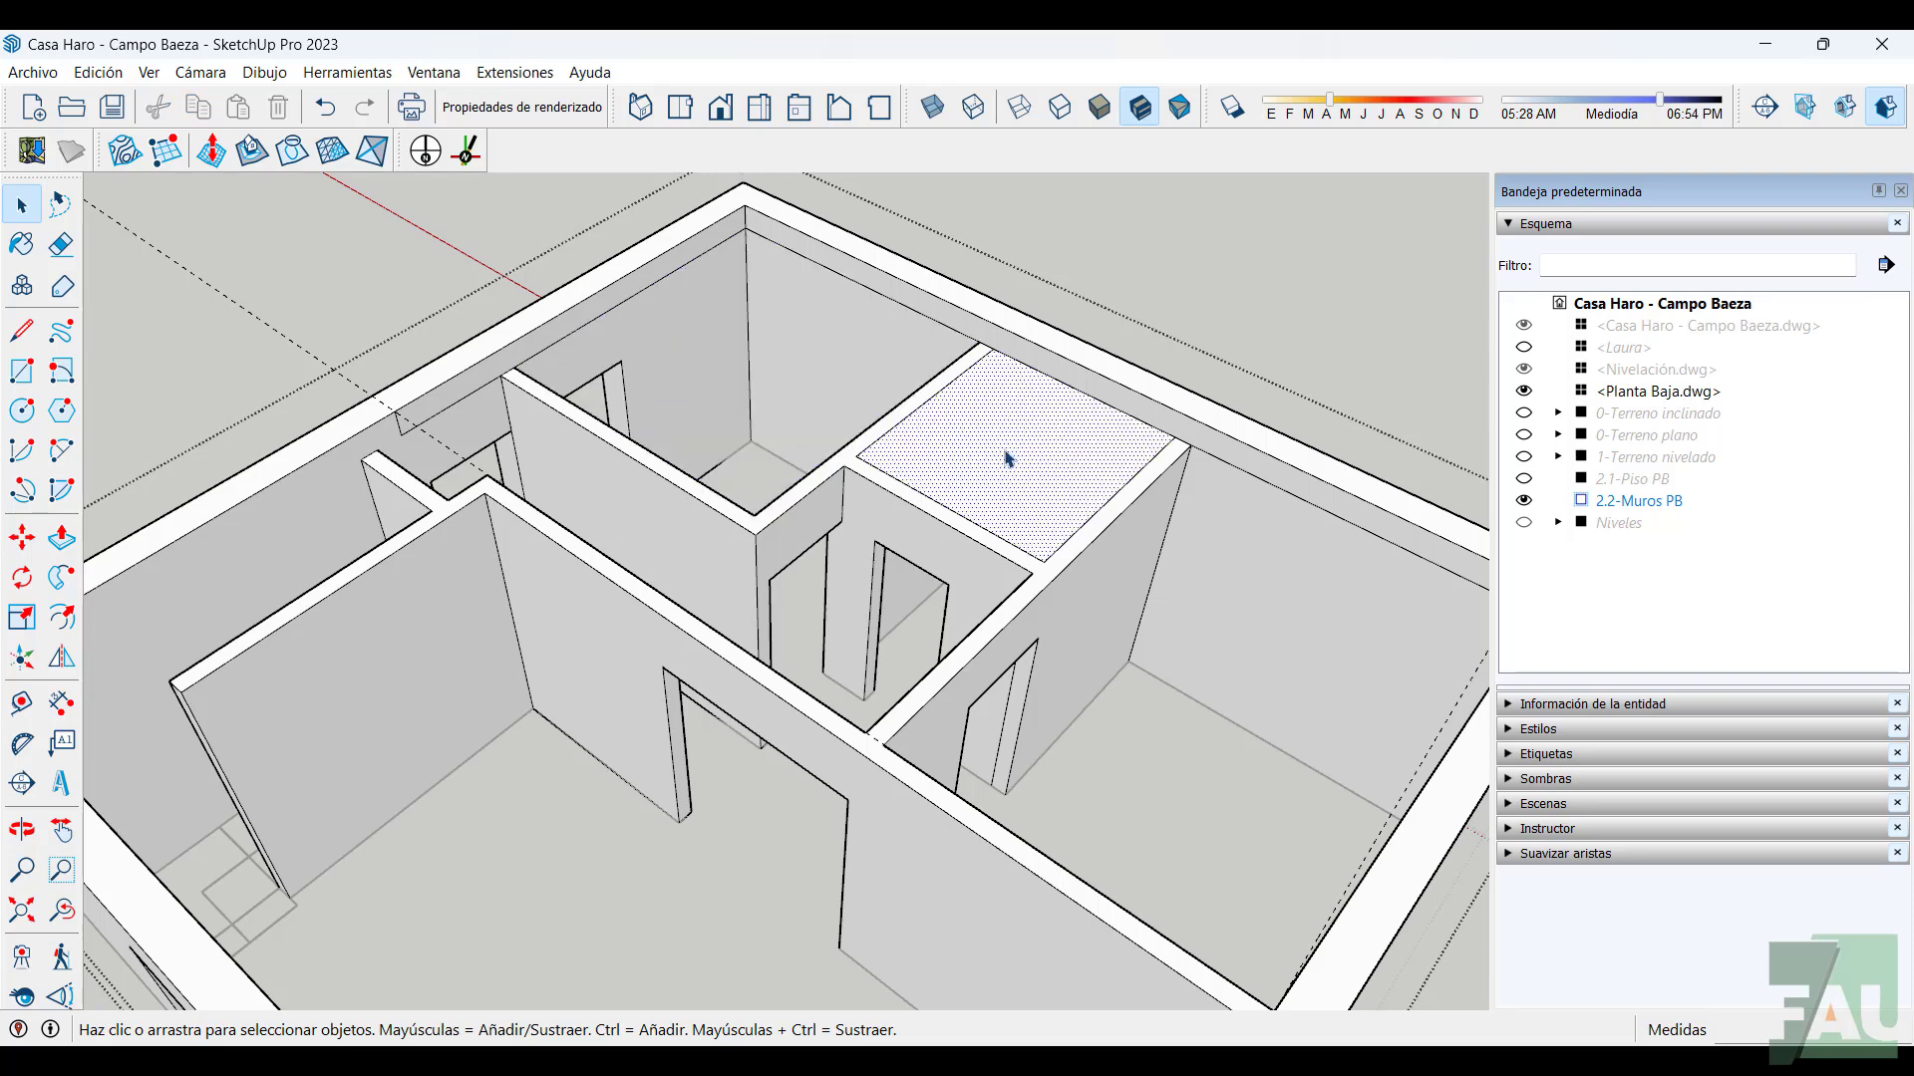
key("Delete")
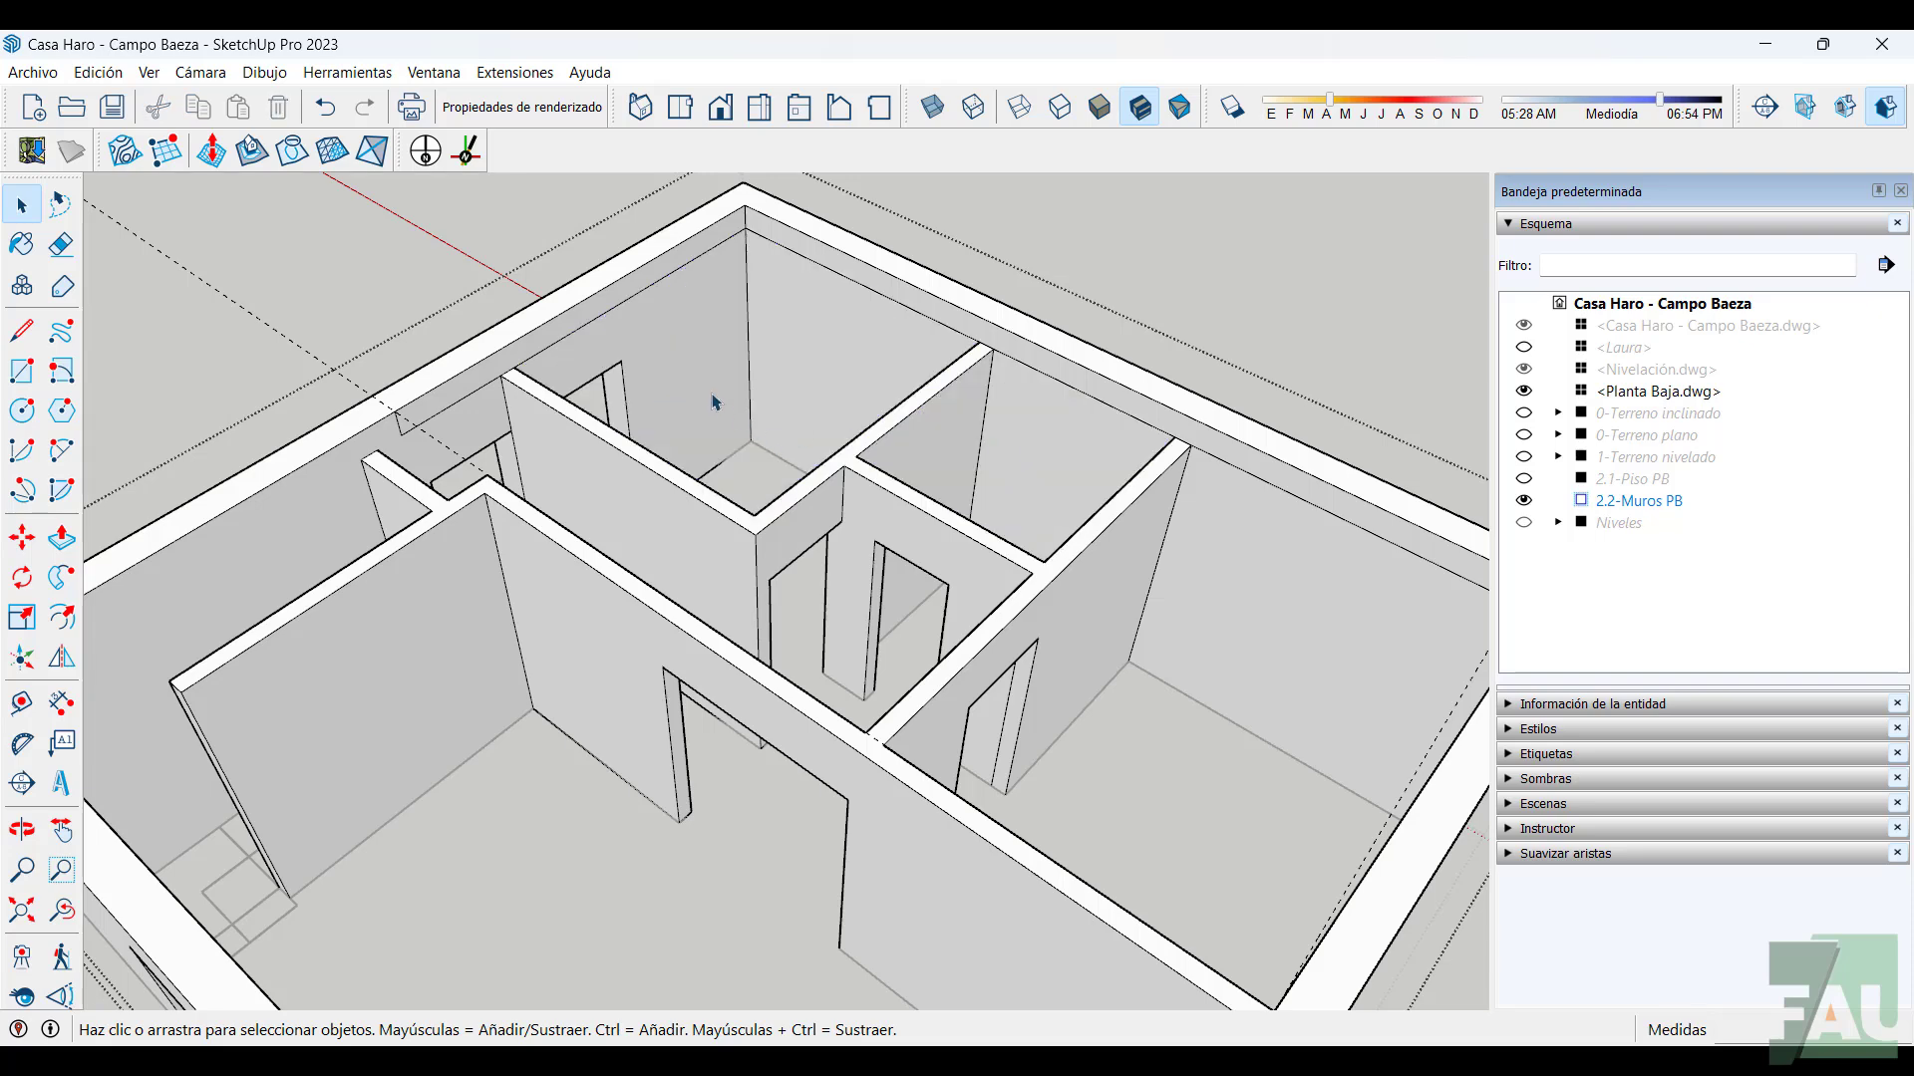
left_click(652, 282)
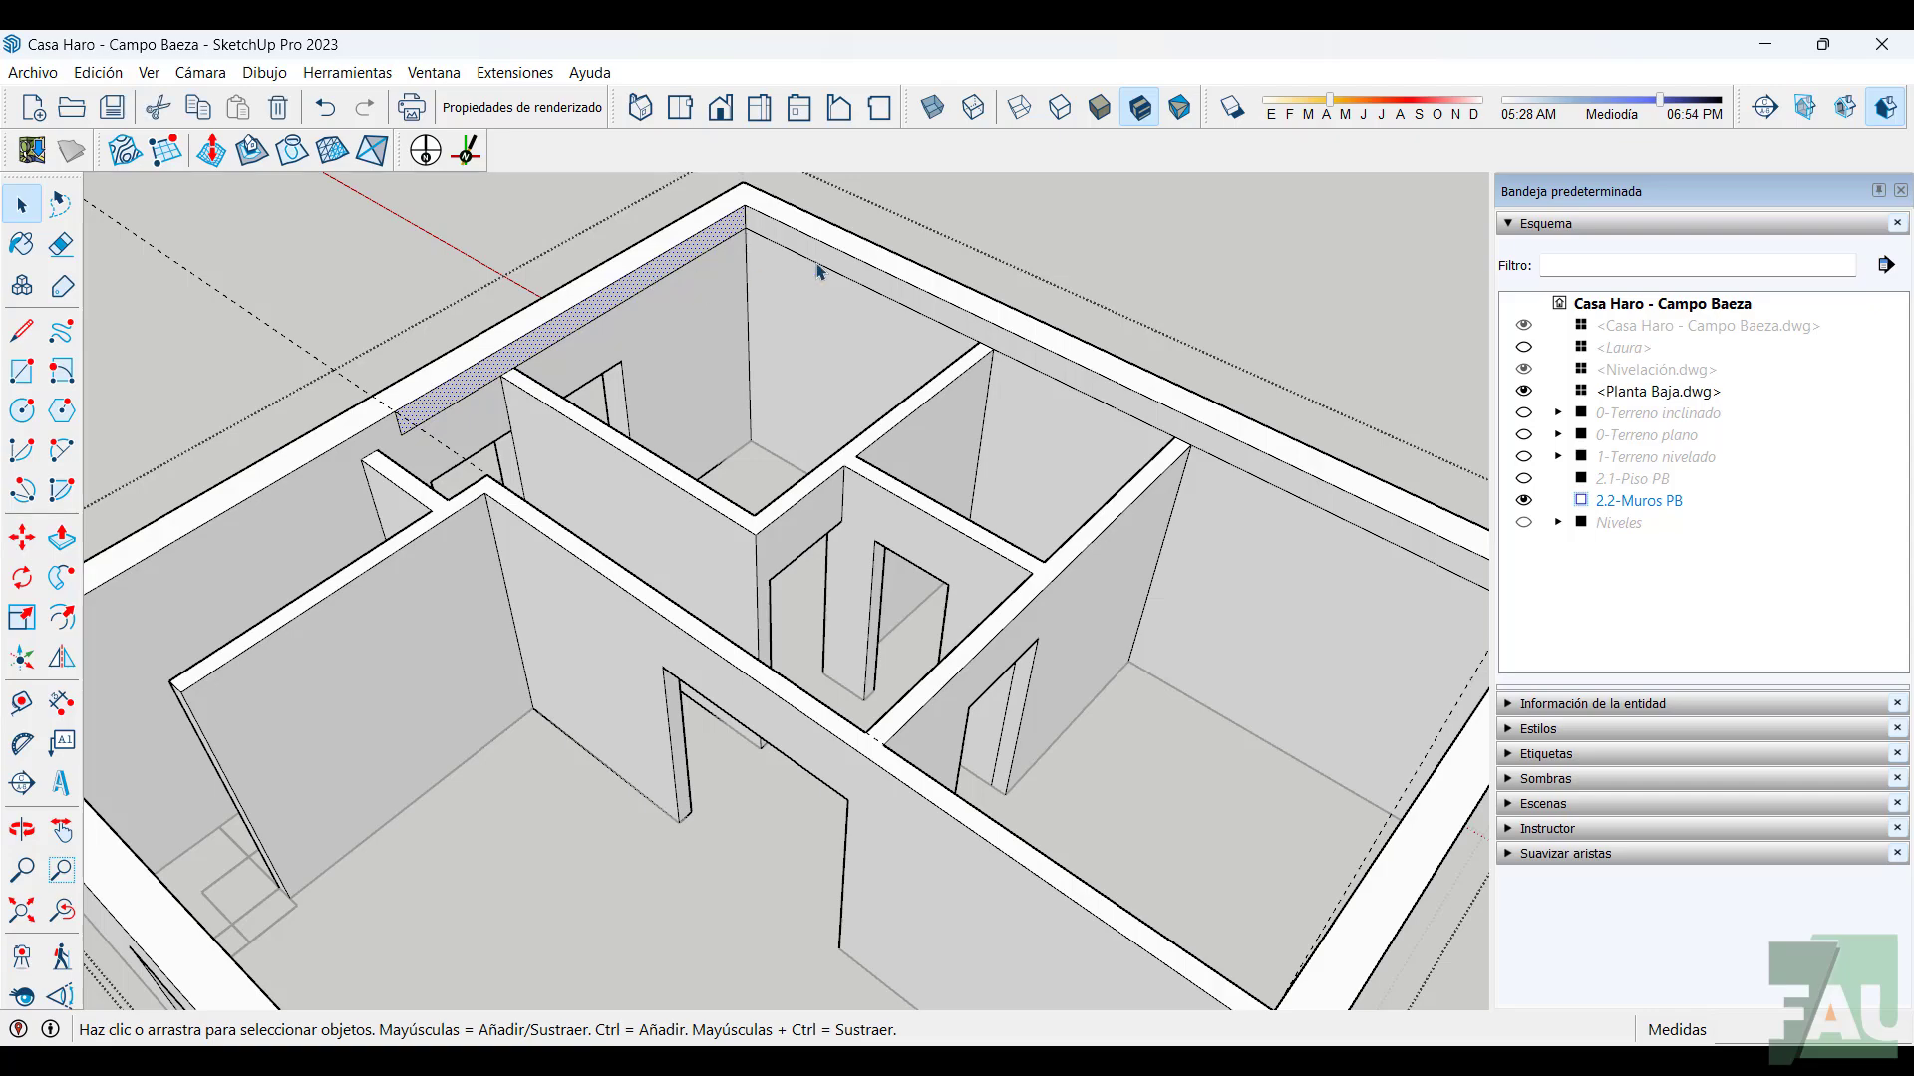
Draw a 4.15 m line along the inner face of the opposite side wall, from the rear corner to the main partition
middle_click_drag(812, 344, 1256, 445)
scroll(1154, 369, "up", 3)
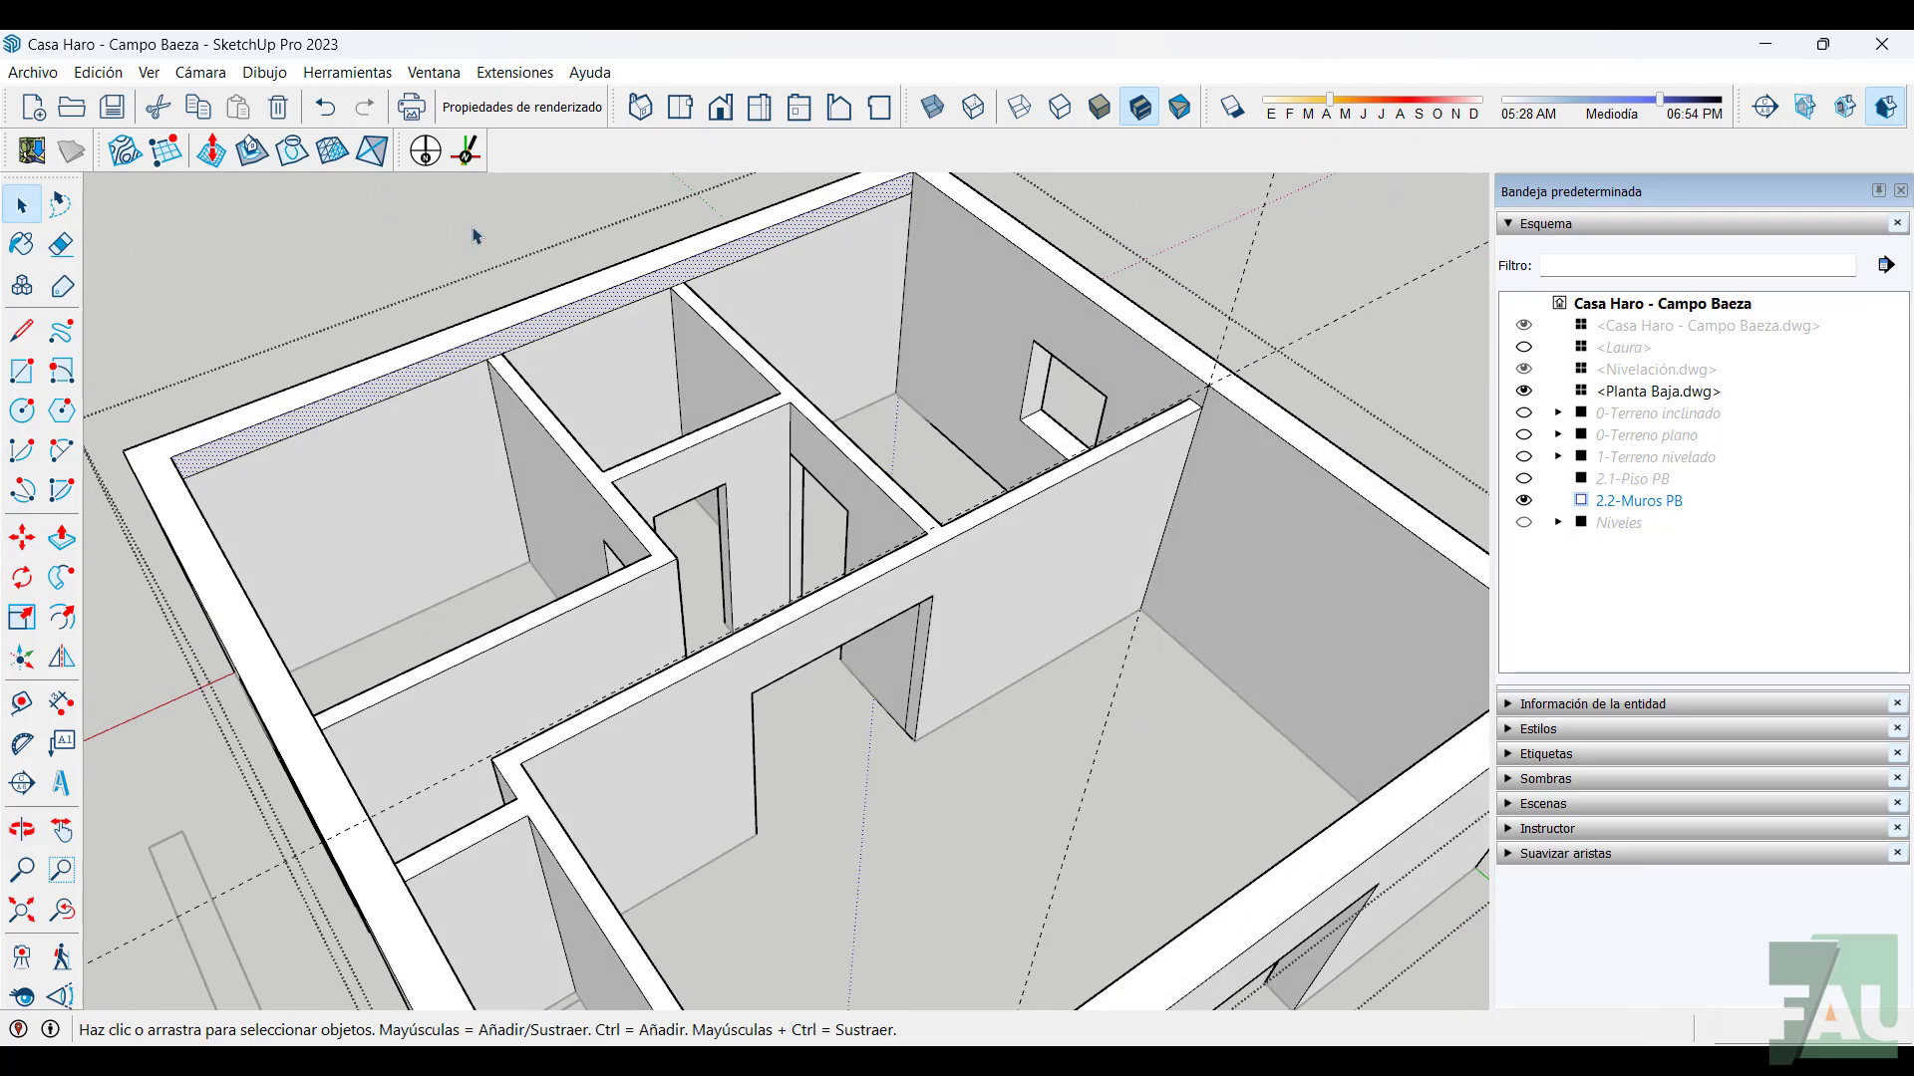
left_click(21, 333)
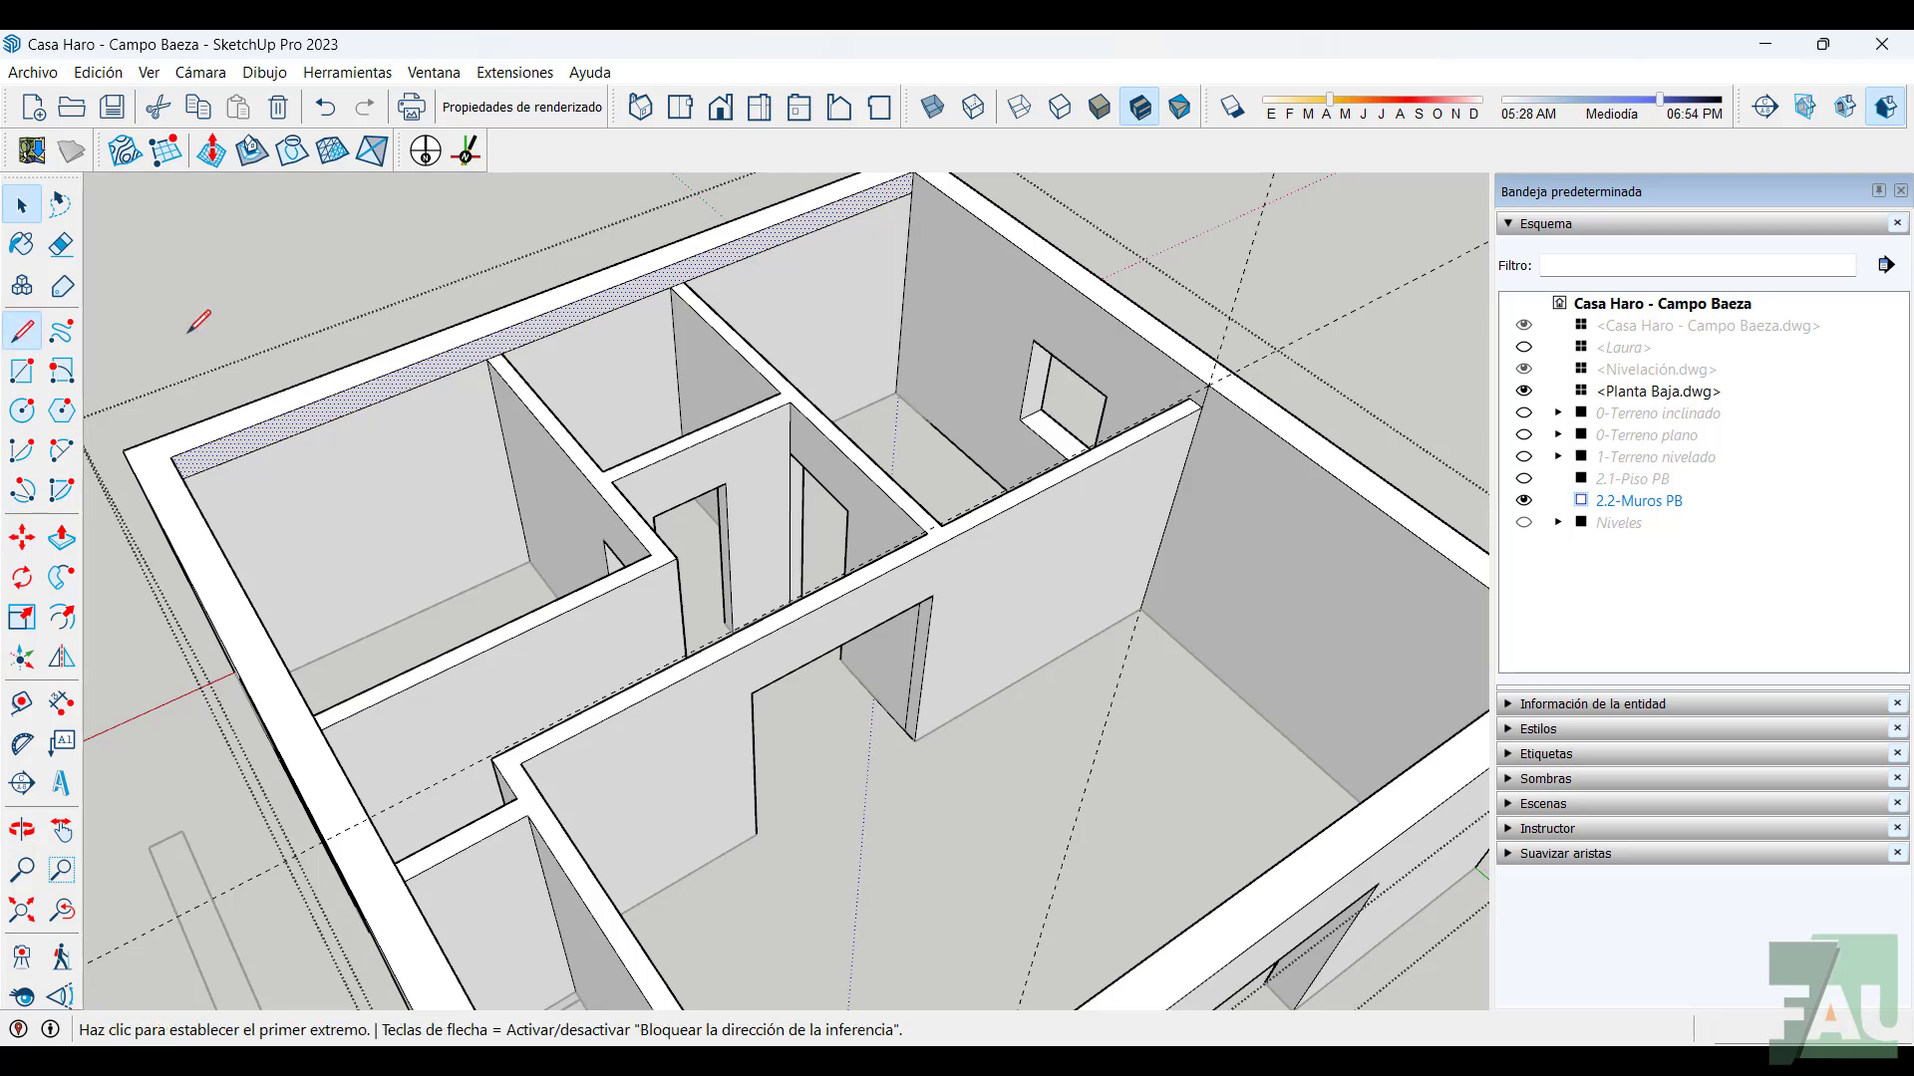
left_click(912, 190)
left_click(1208, 400)
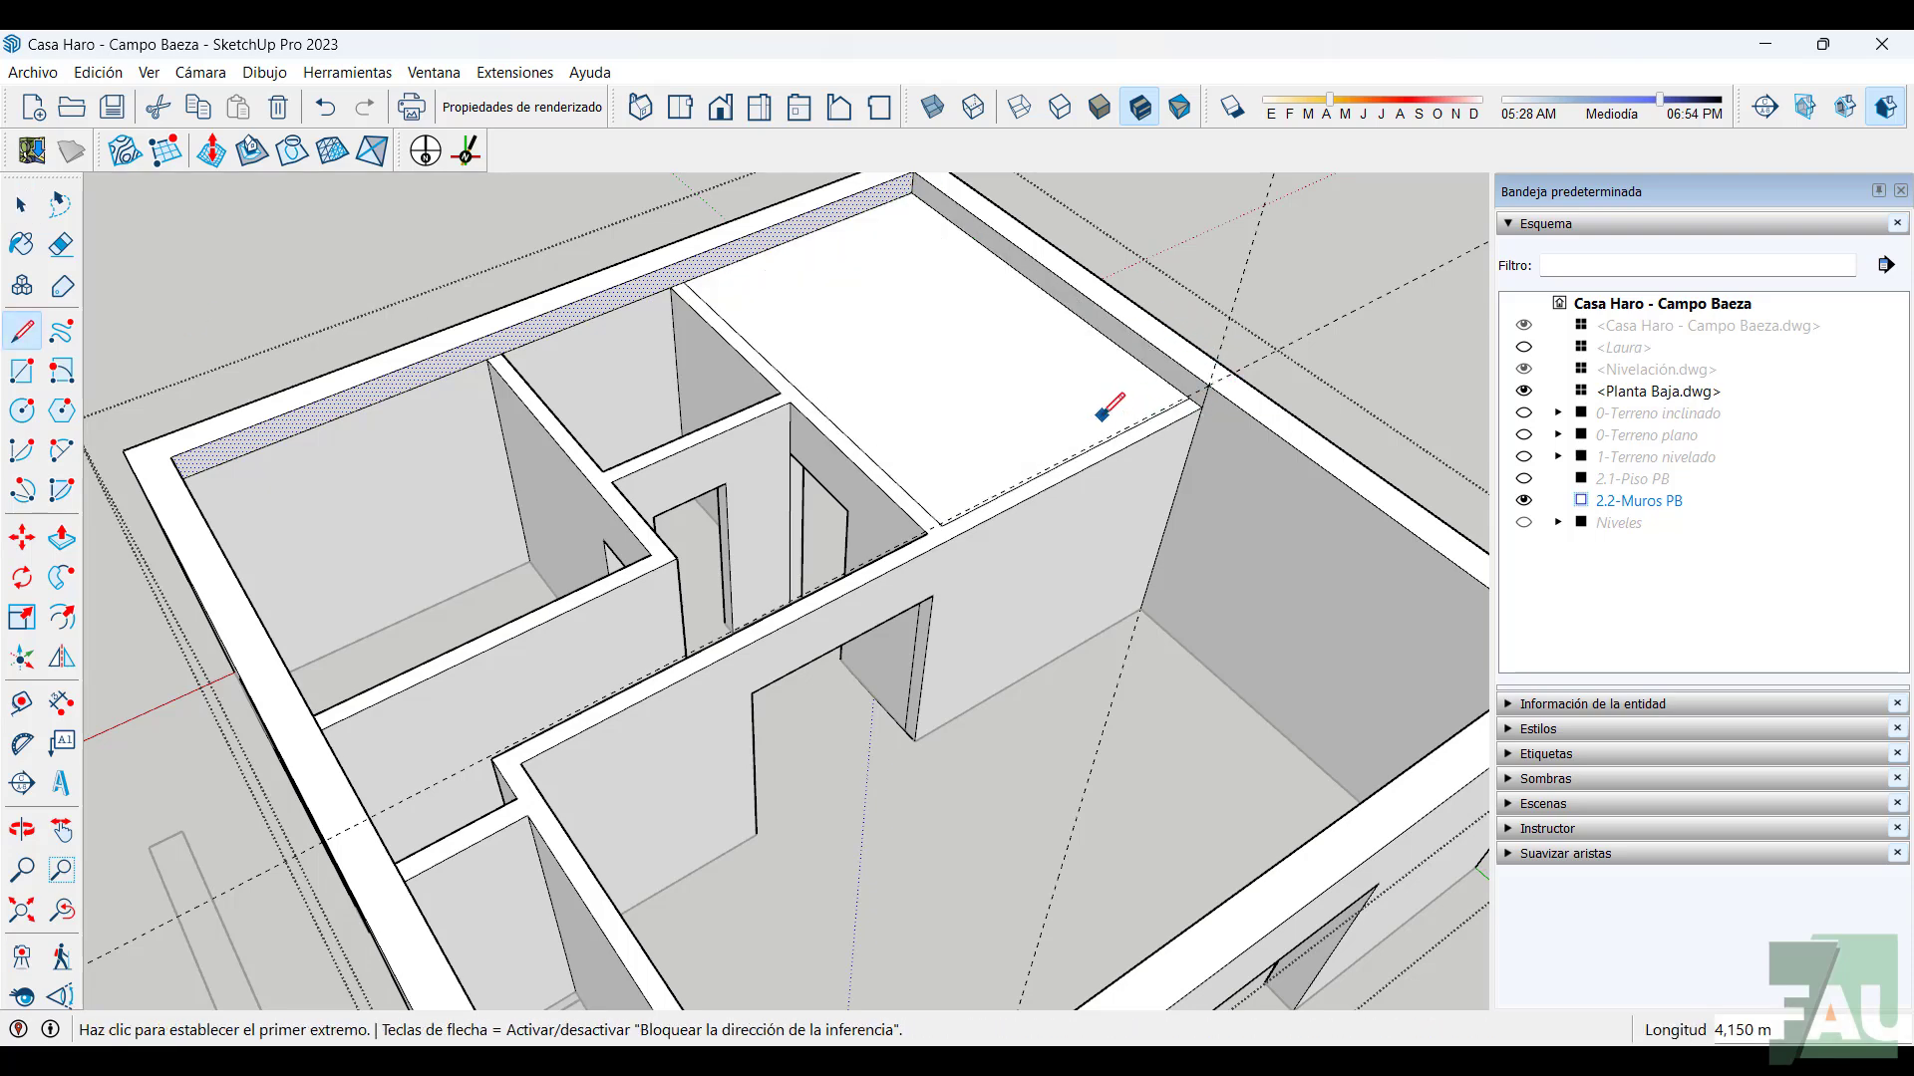
Delete the face covering the room with the side window
key("space")
left_click(990, 362)
key("Delete")
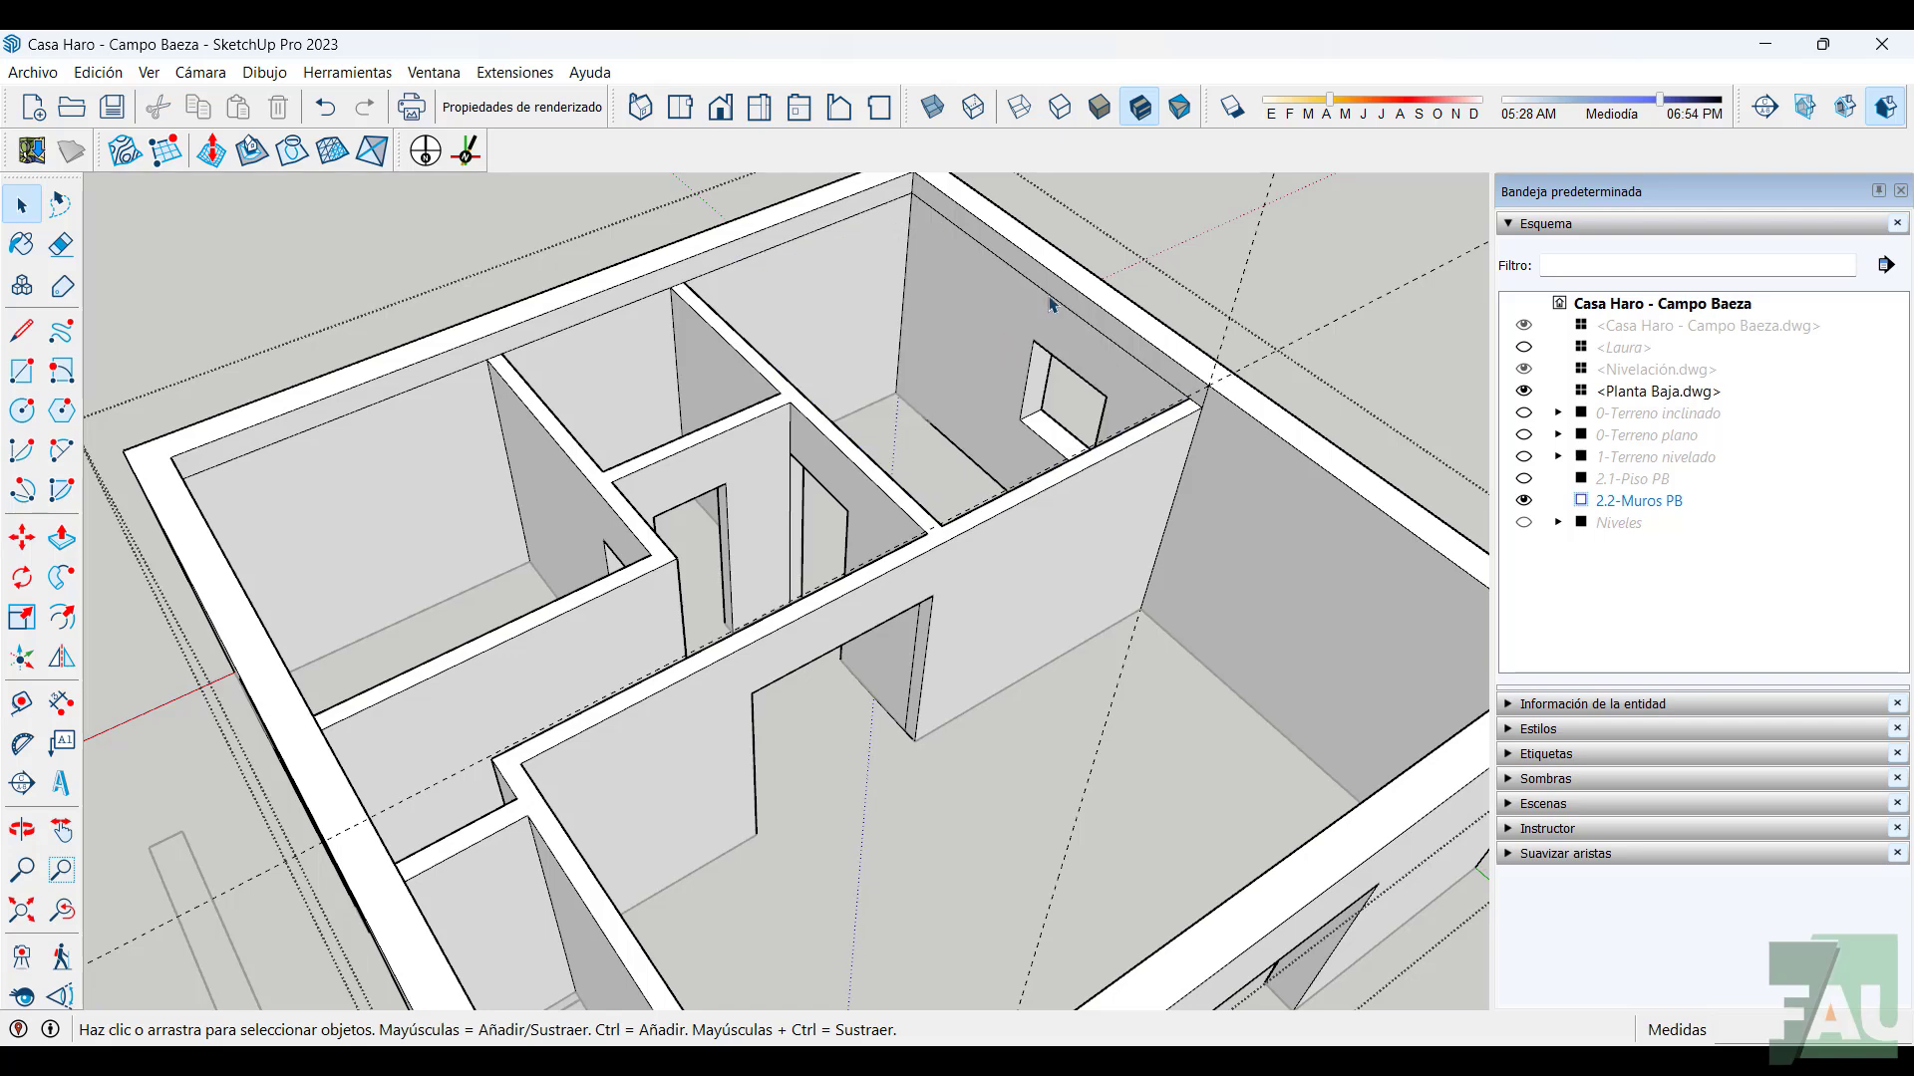
Push the upper strip above the side window 0.15 m into the wall with Push/Pull
left_click(1059, 296)
scroll(1057, 304, "down", 2)
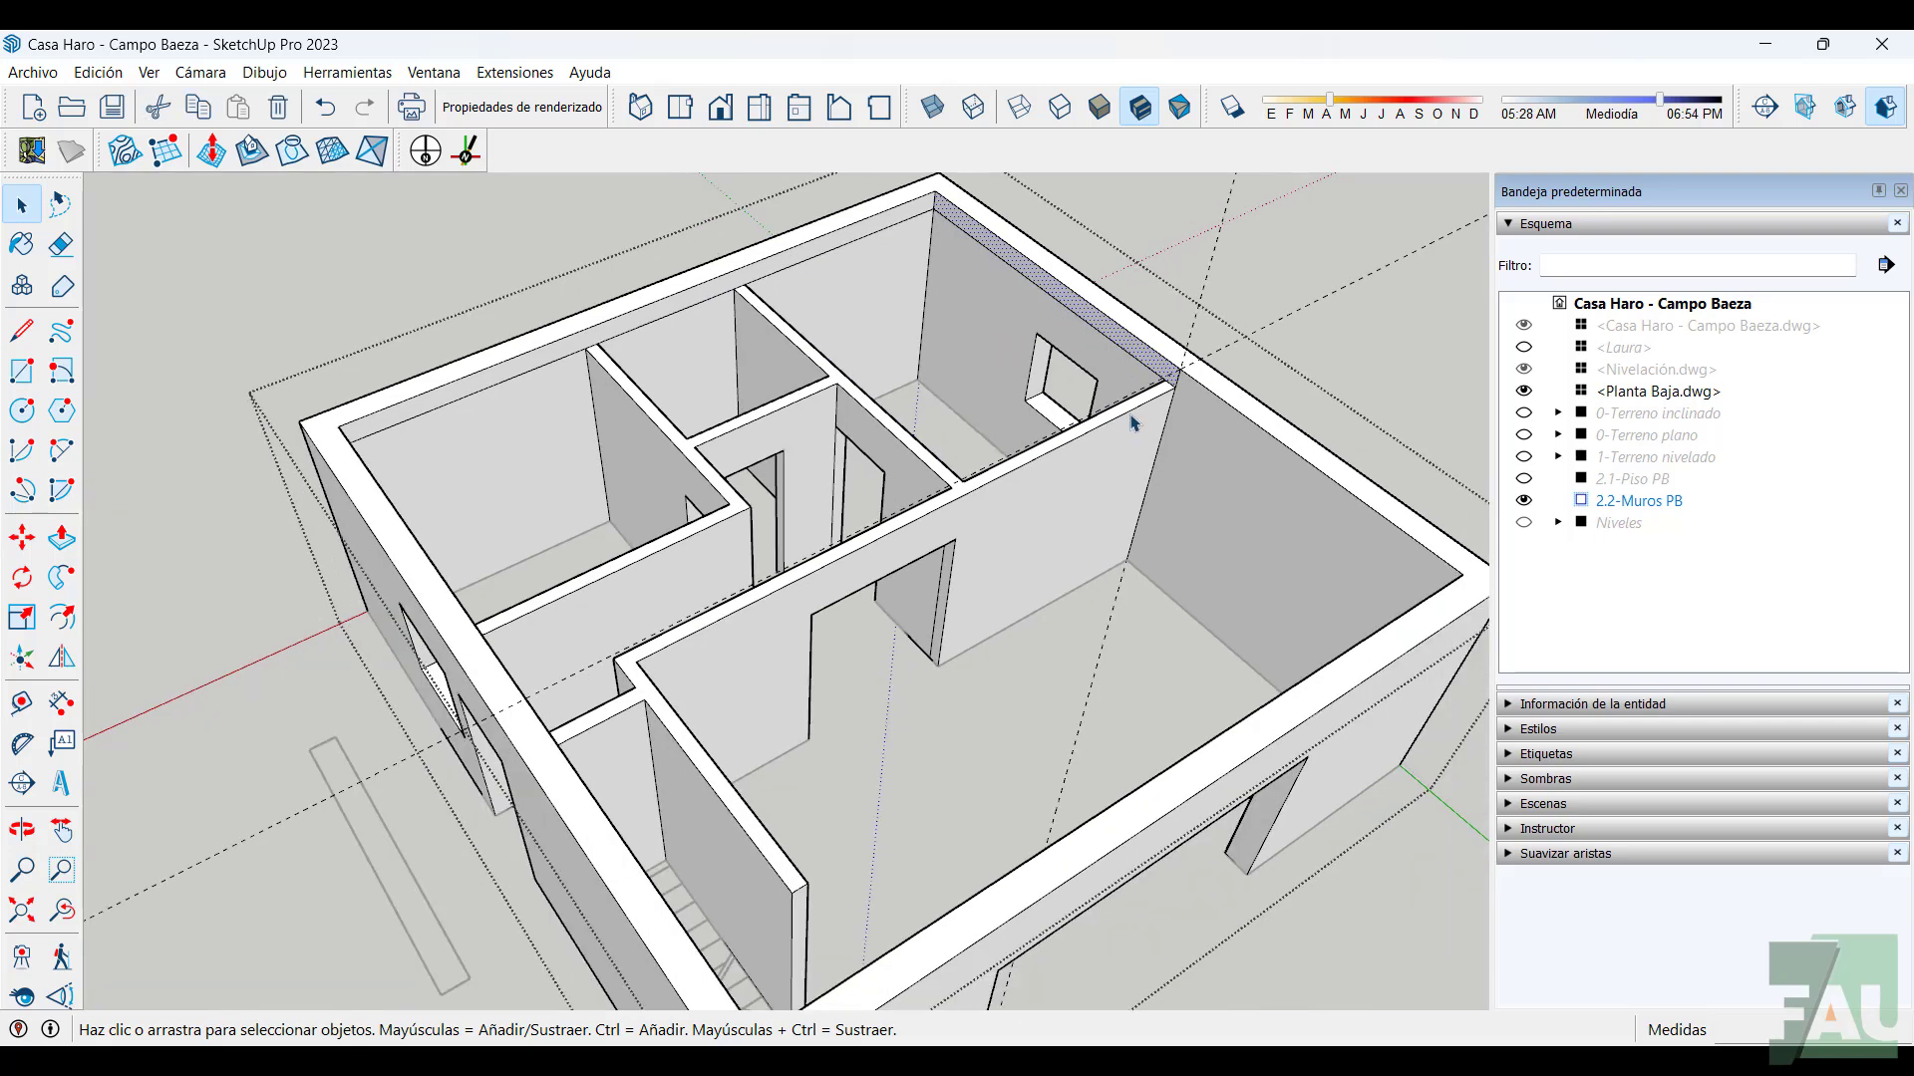
scroll(1123, 365, "up", 1)
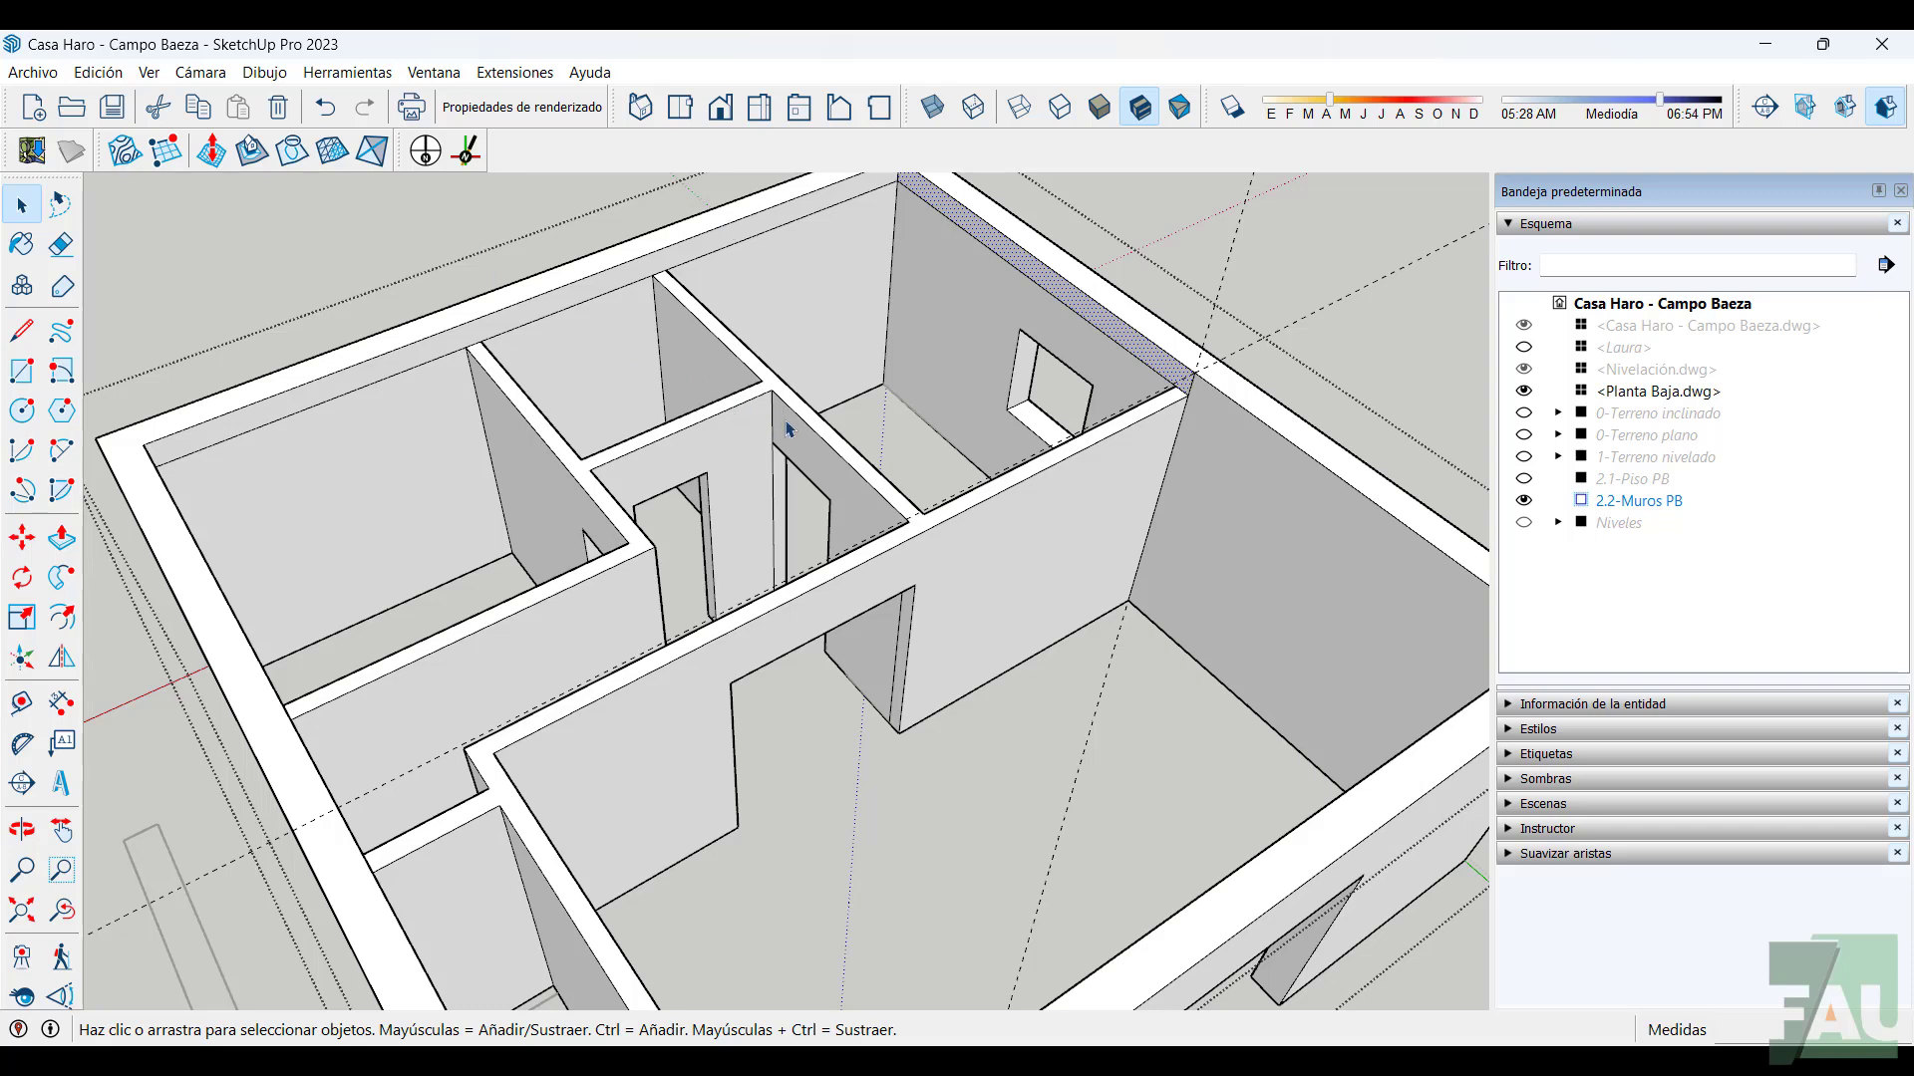
scroll(835, 434, "down", 1)
middle_click_drag(904, 464, 893, 428)
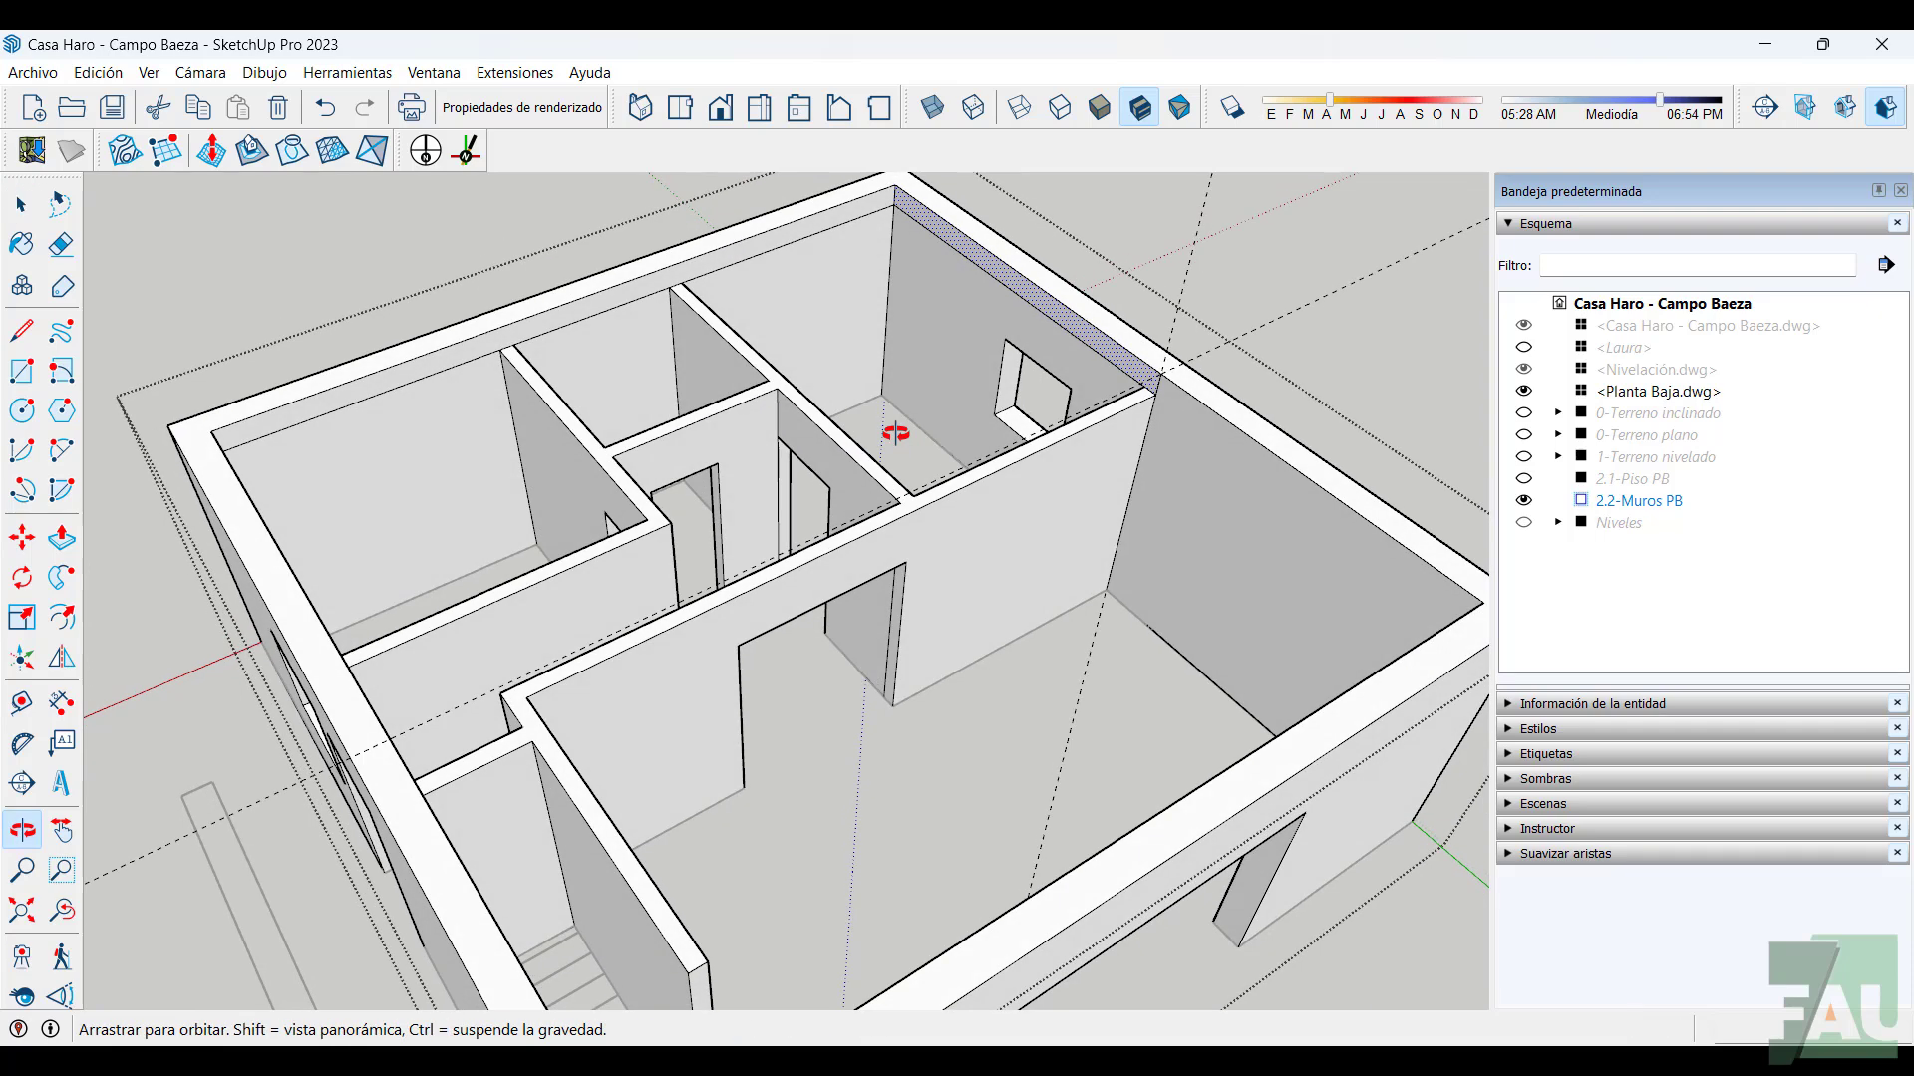
left_click(62, 539)
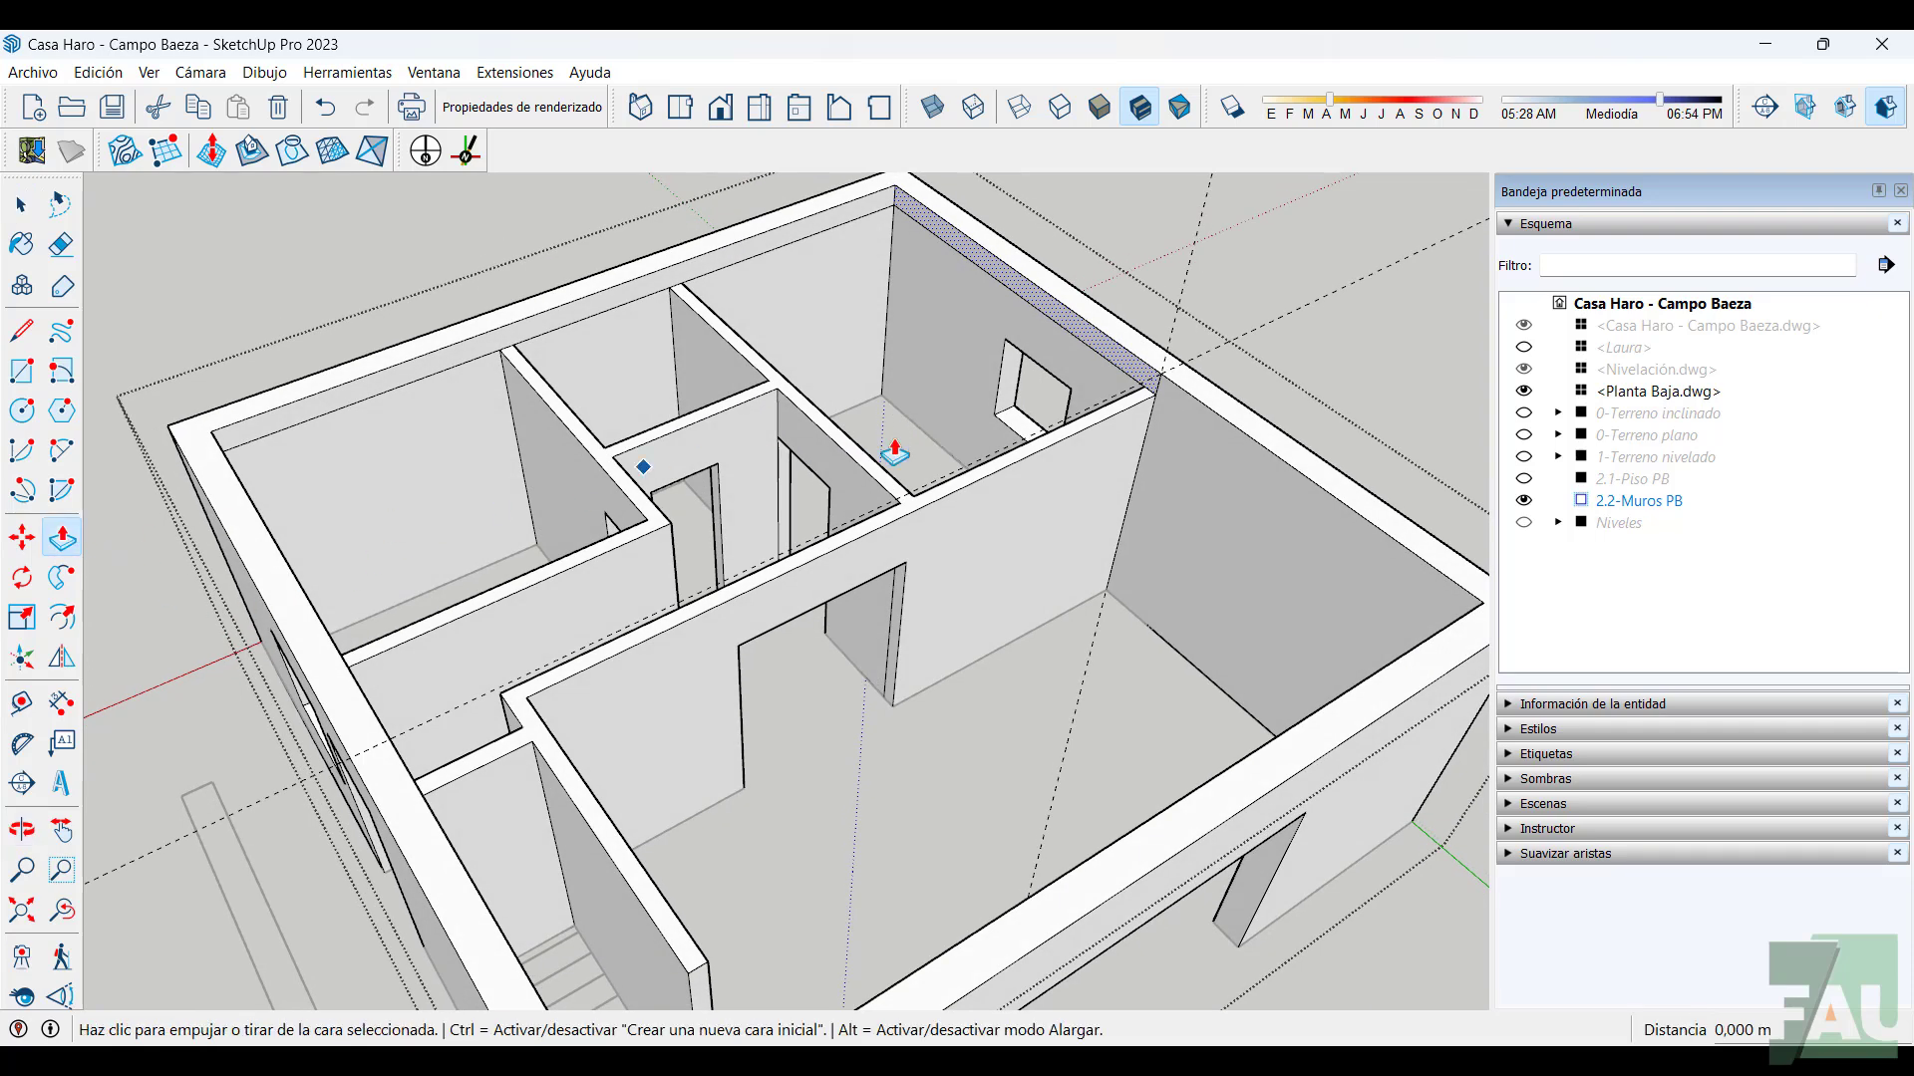
left_click(1074, 334)
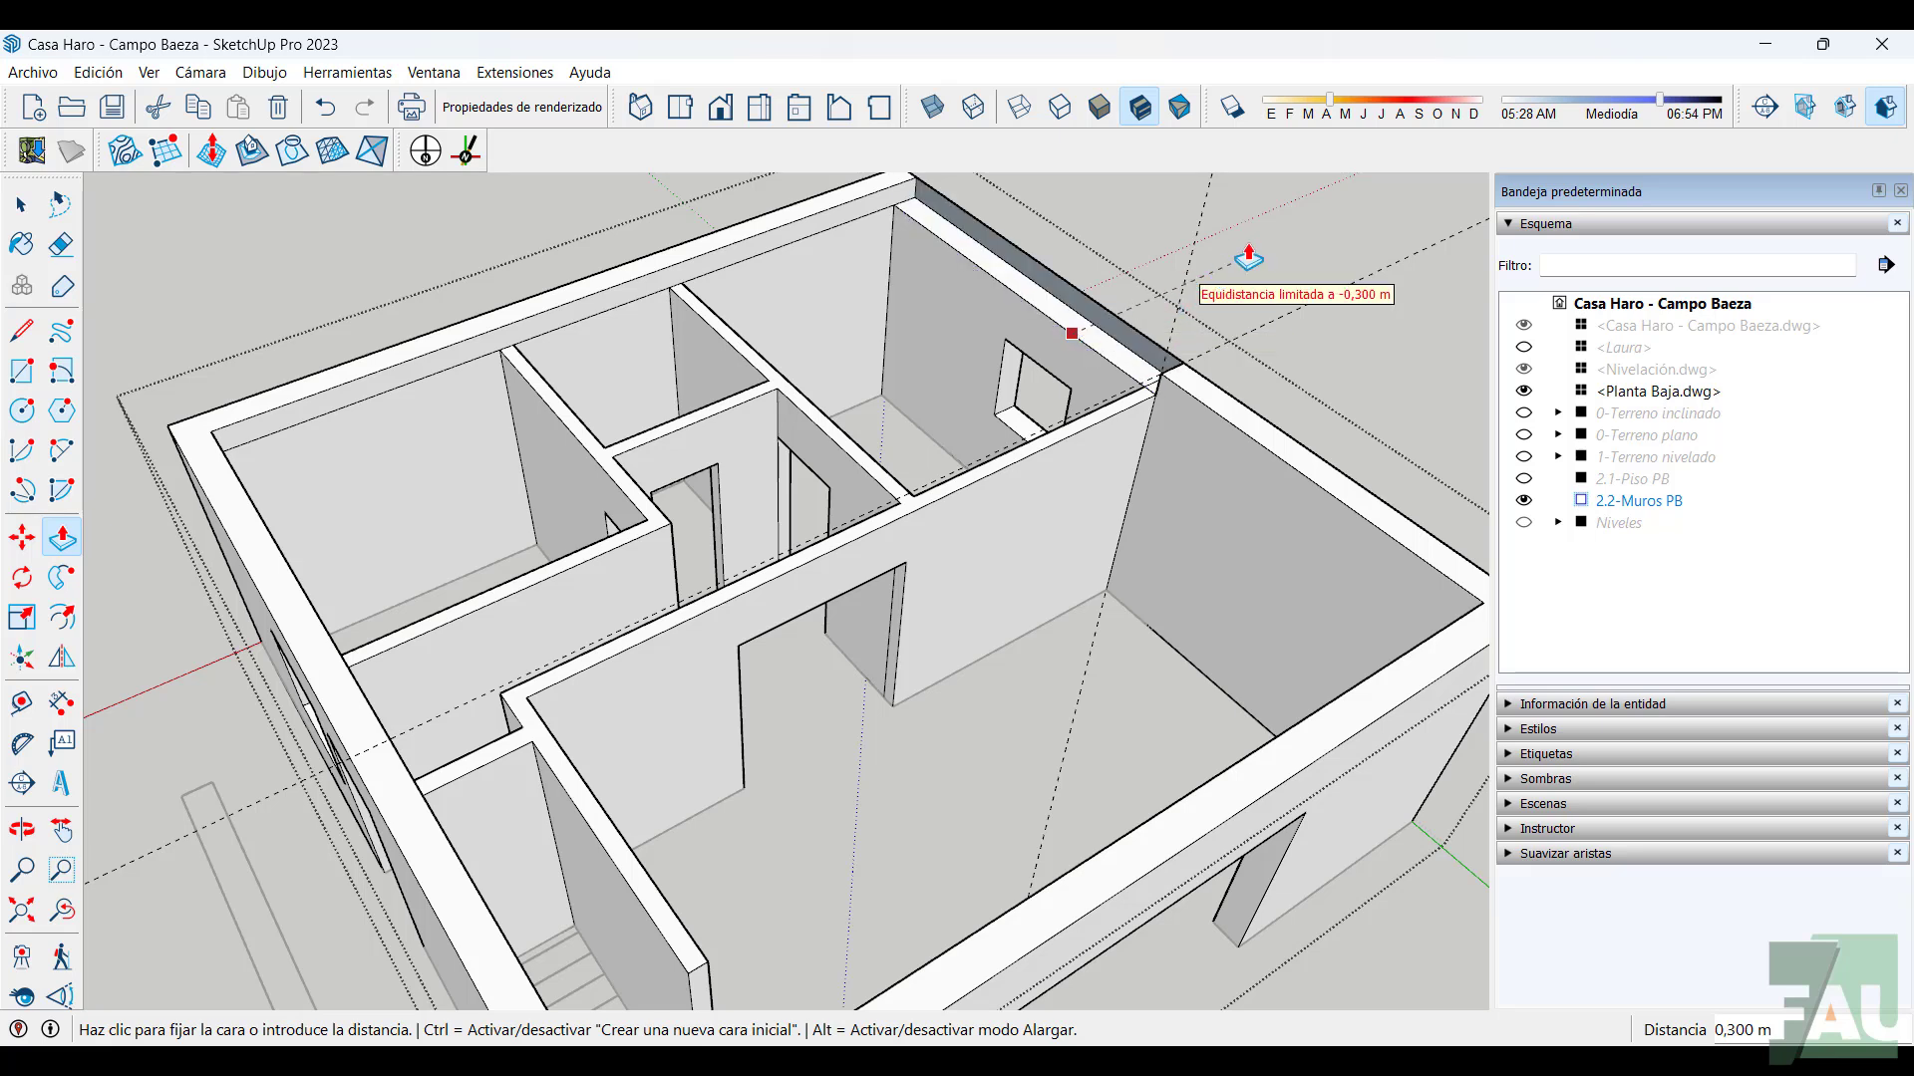
type(",")
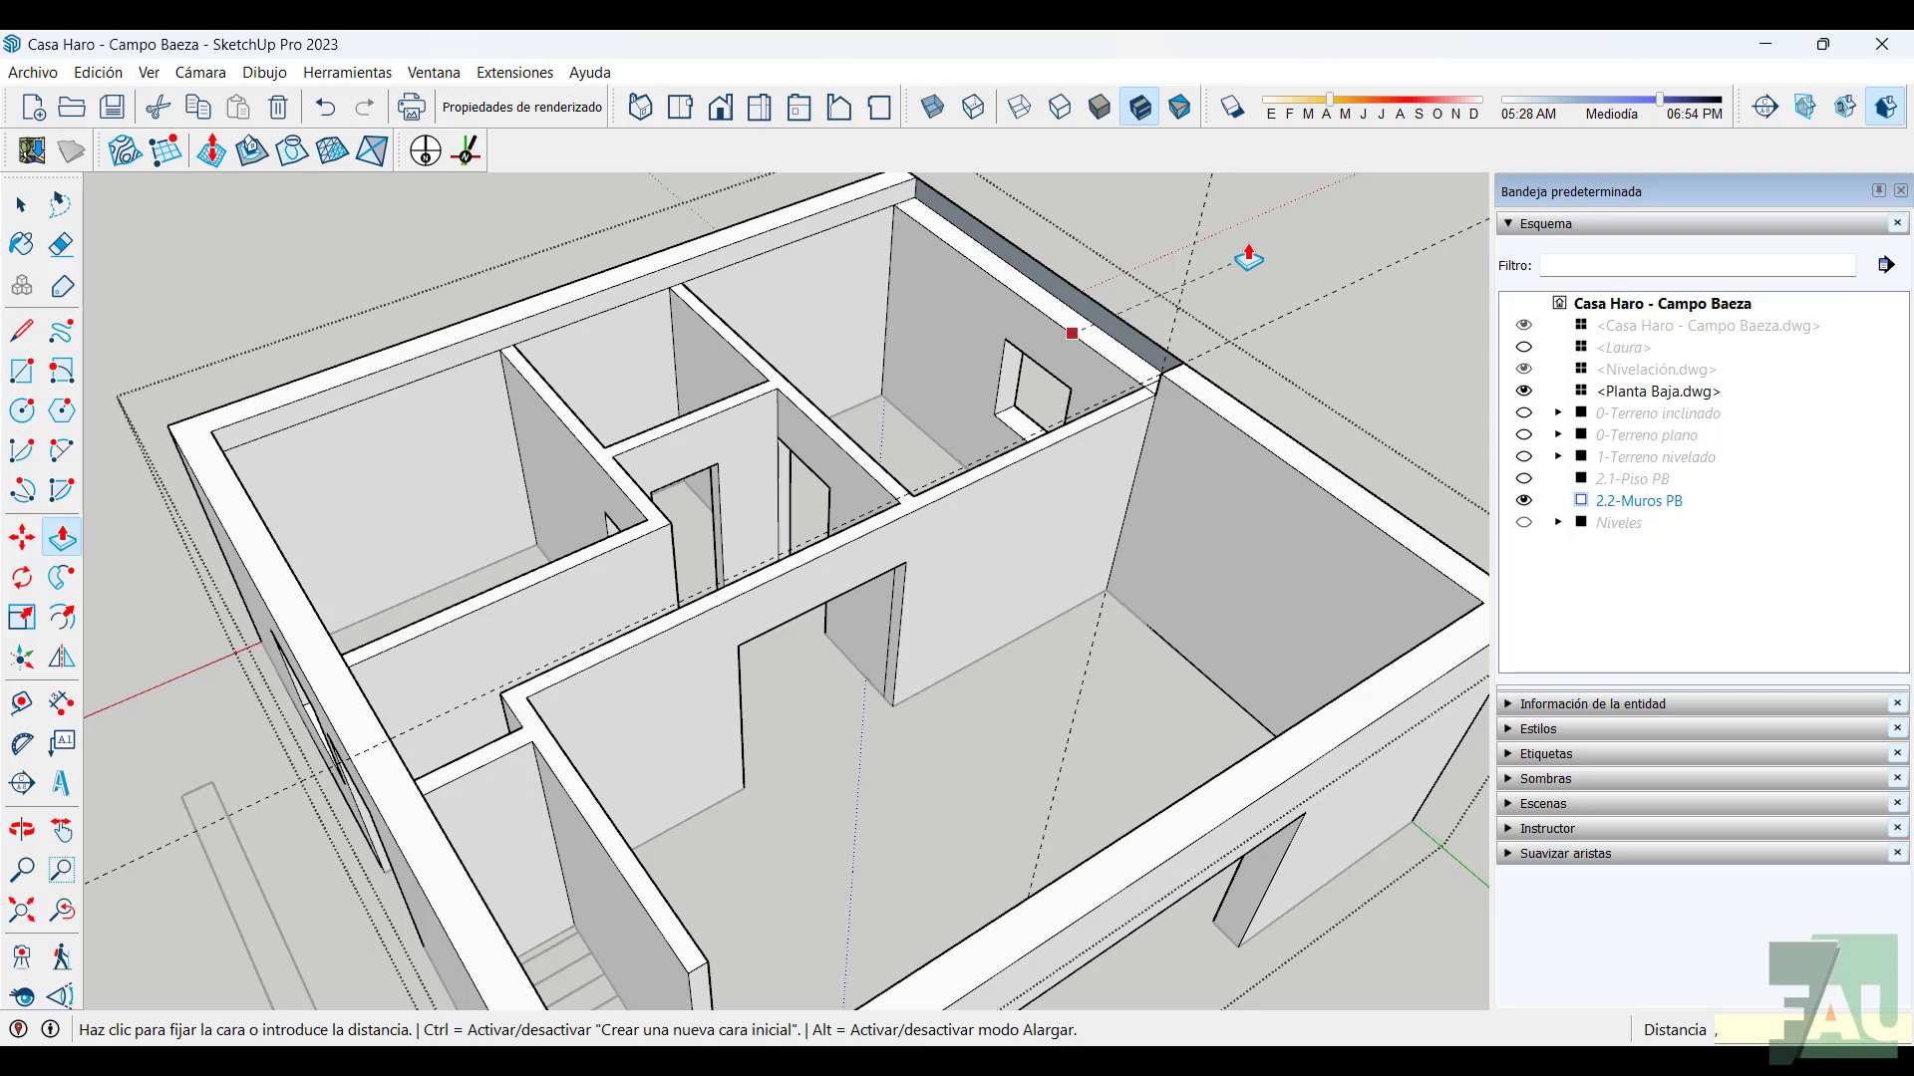
type("15")
key("Return")
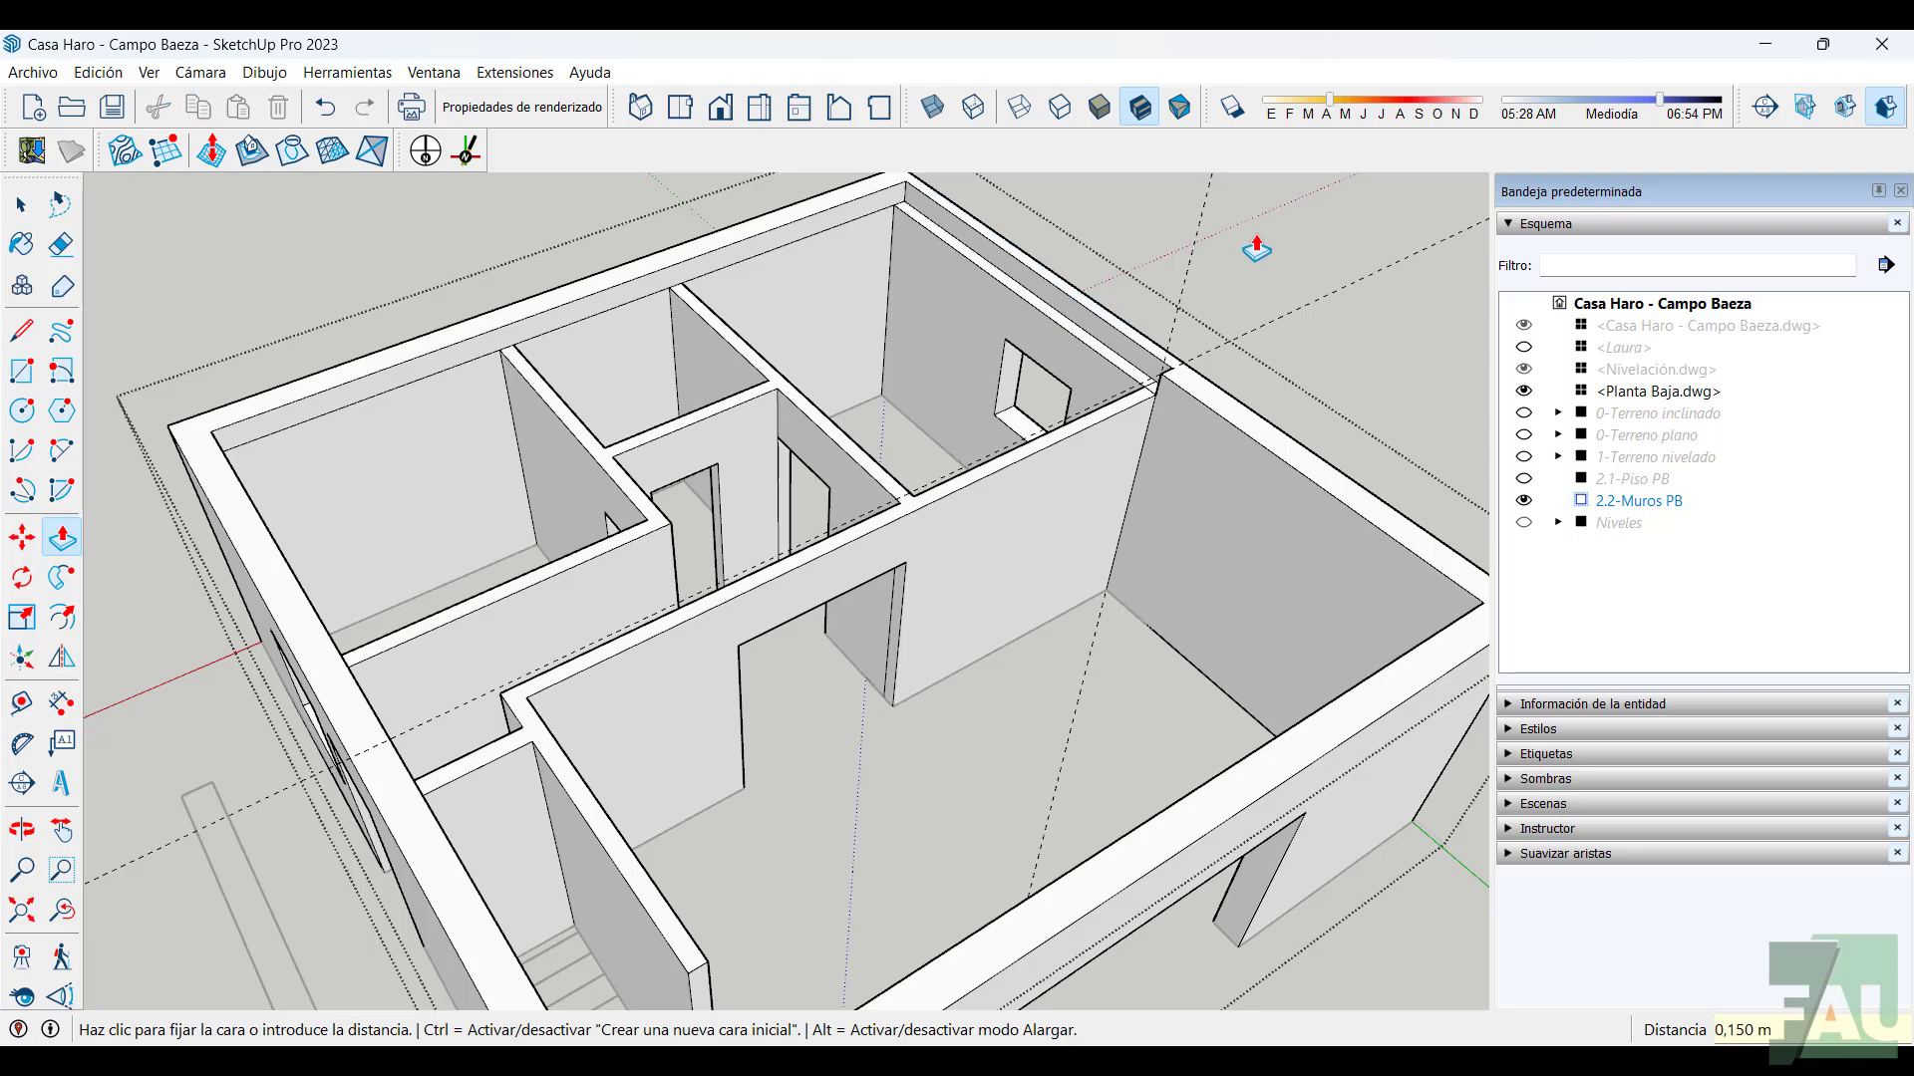
Push the rear wall's upper strip 0.15 m into the wall
left_click(836, 235)
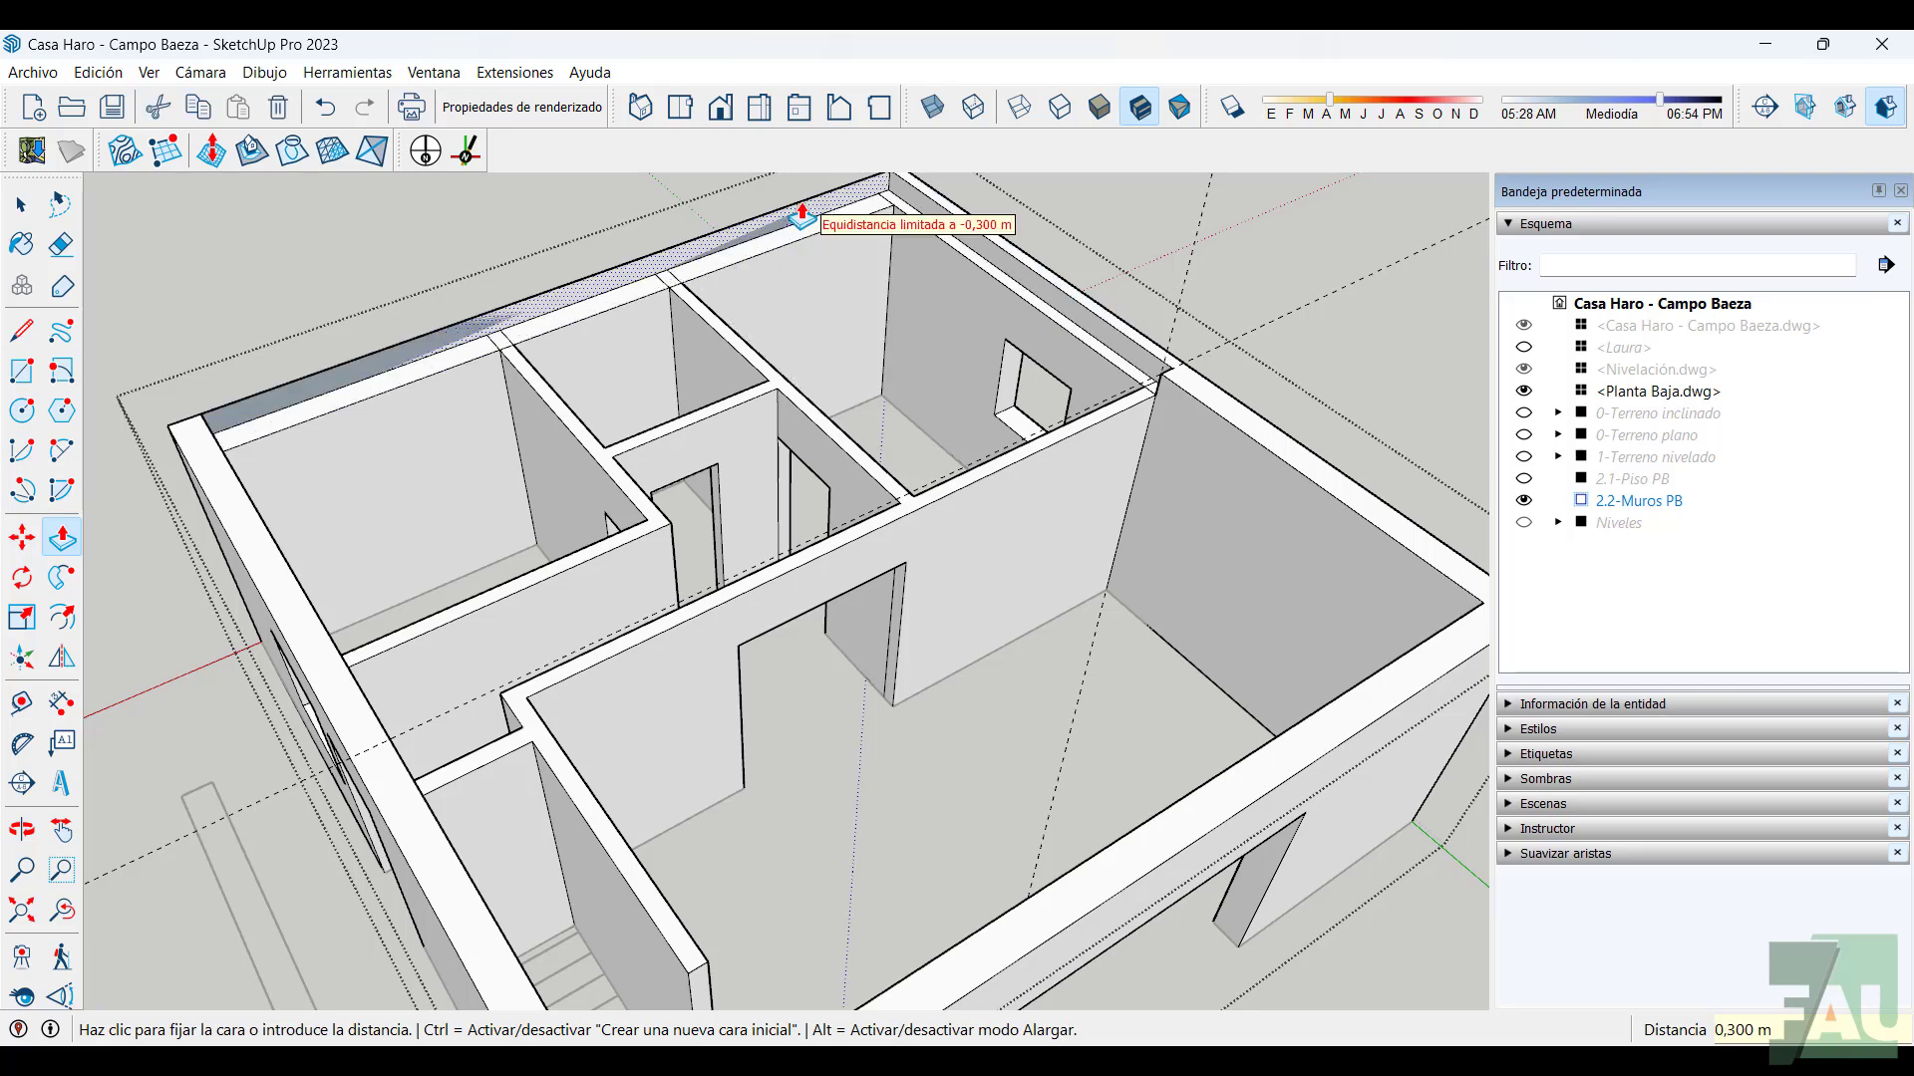
type(",15")
key("Return")
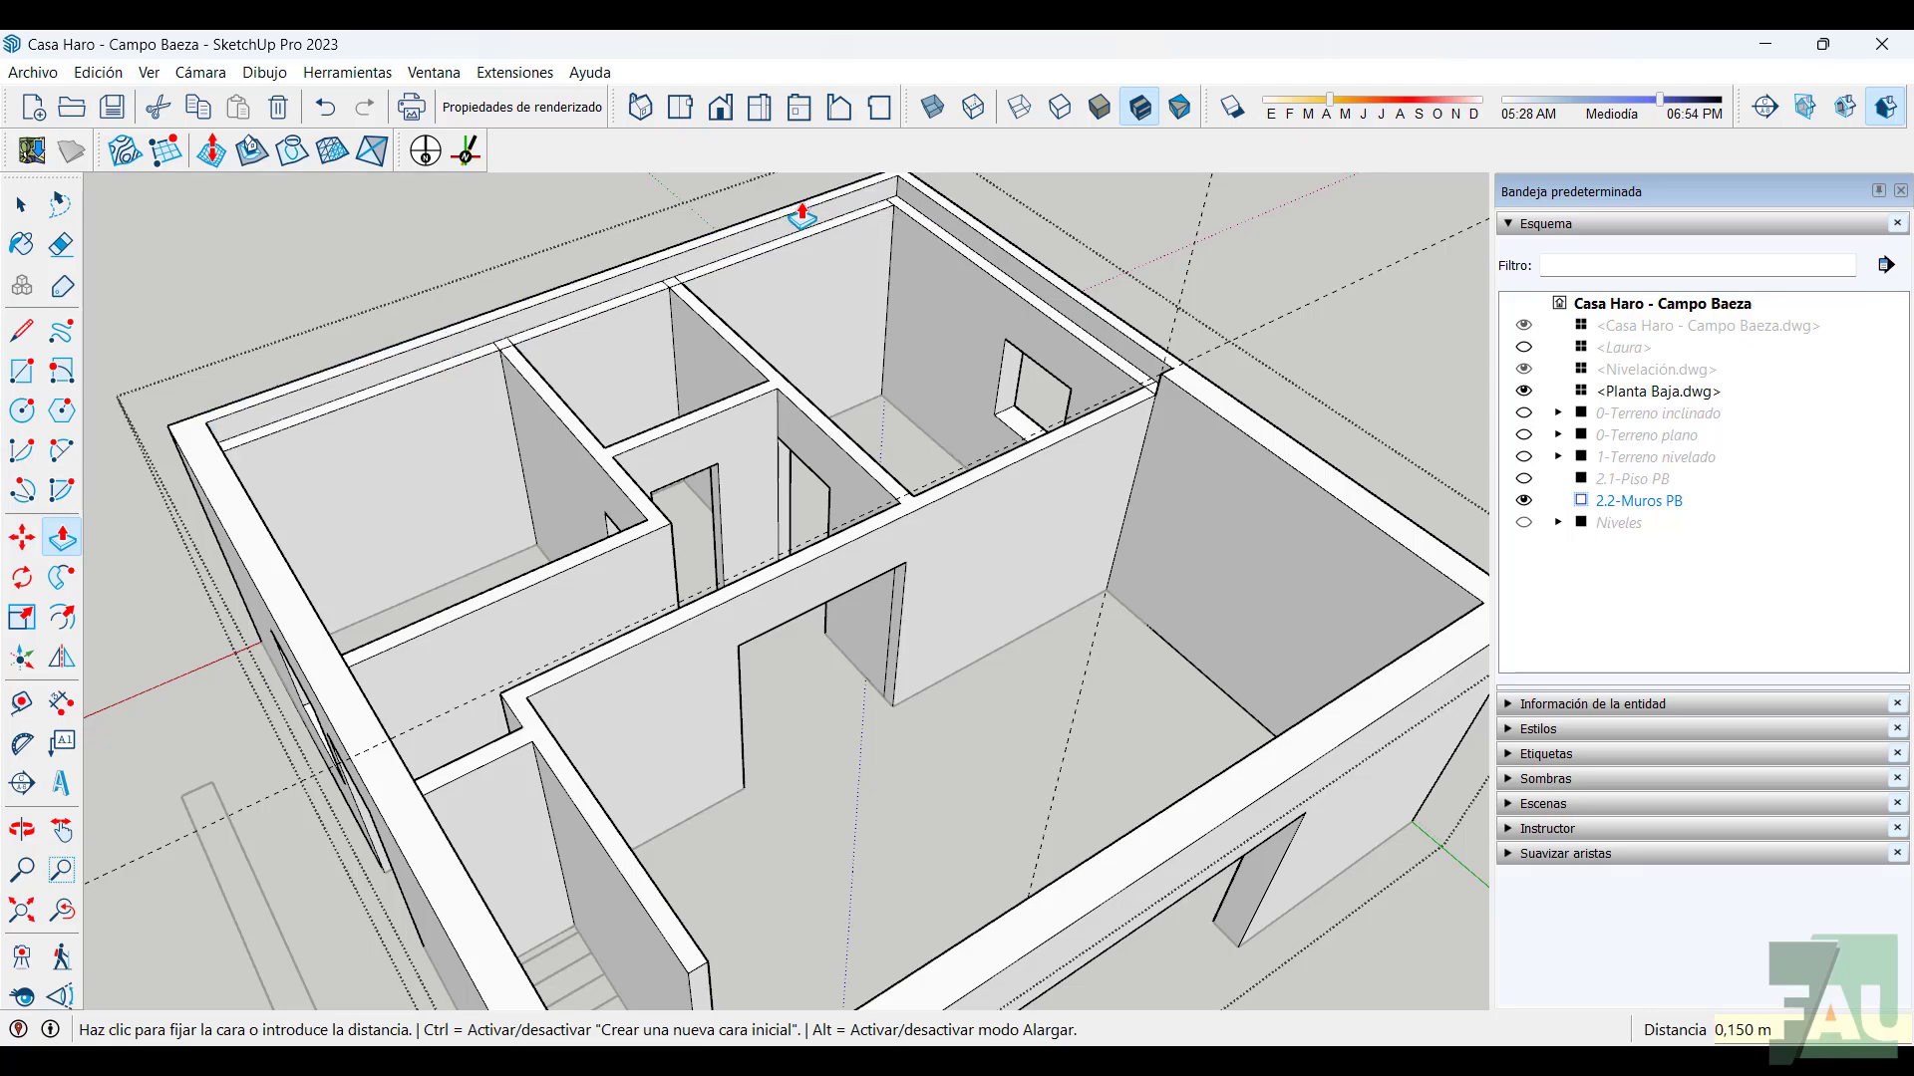
Push the upper strip of the remaining side wall 0.15 m inward to continue the ledge
middle_click_drag(619, 418, 344, 334)
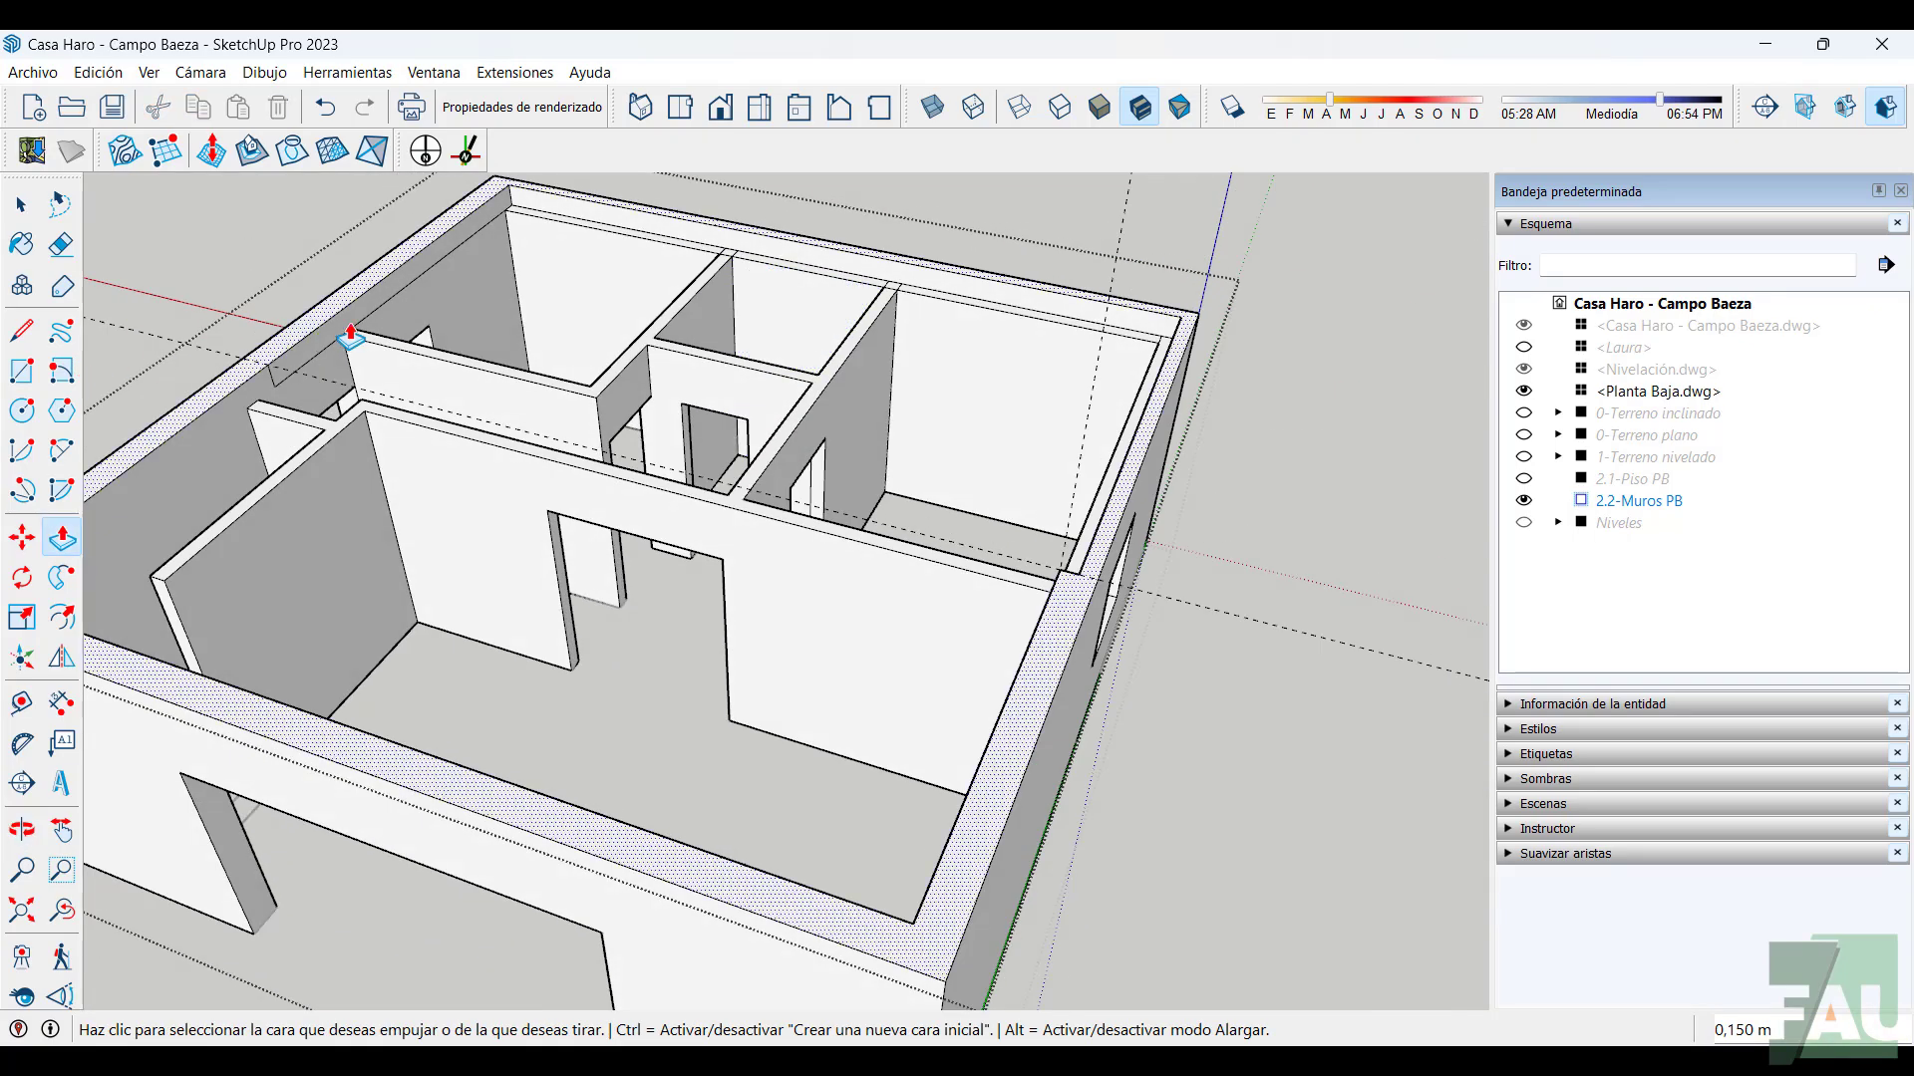
left_click(383, 299)
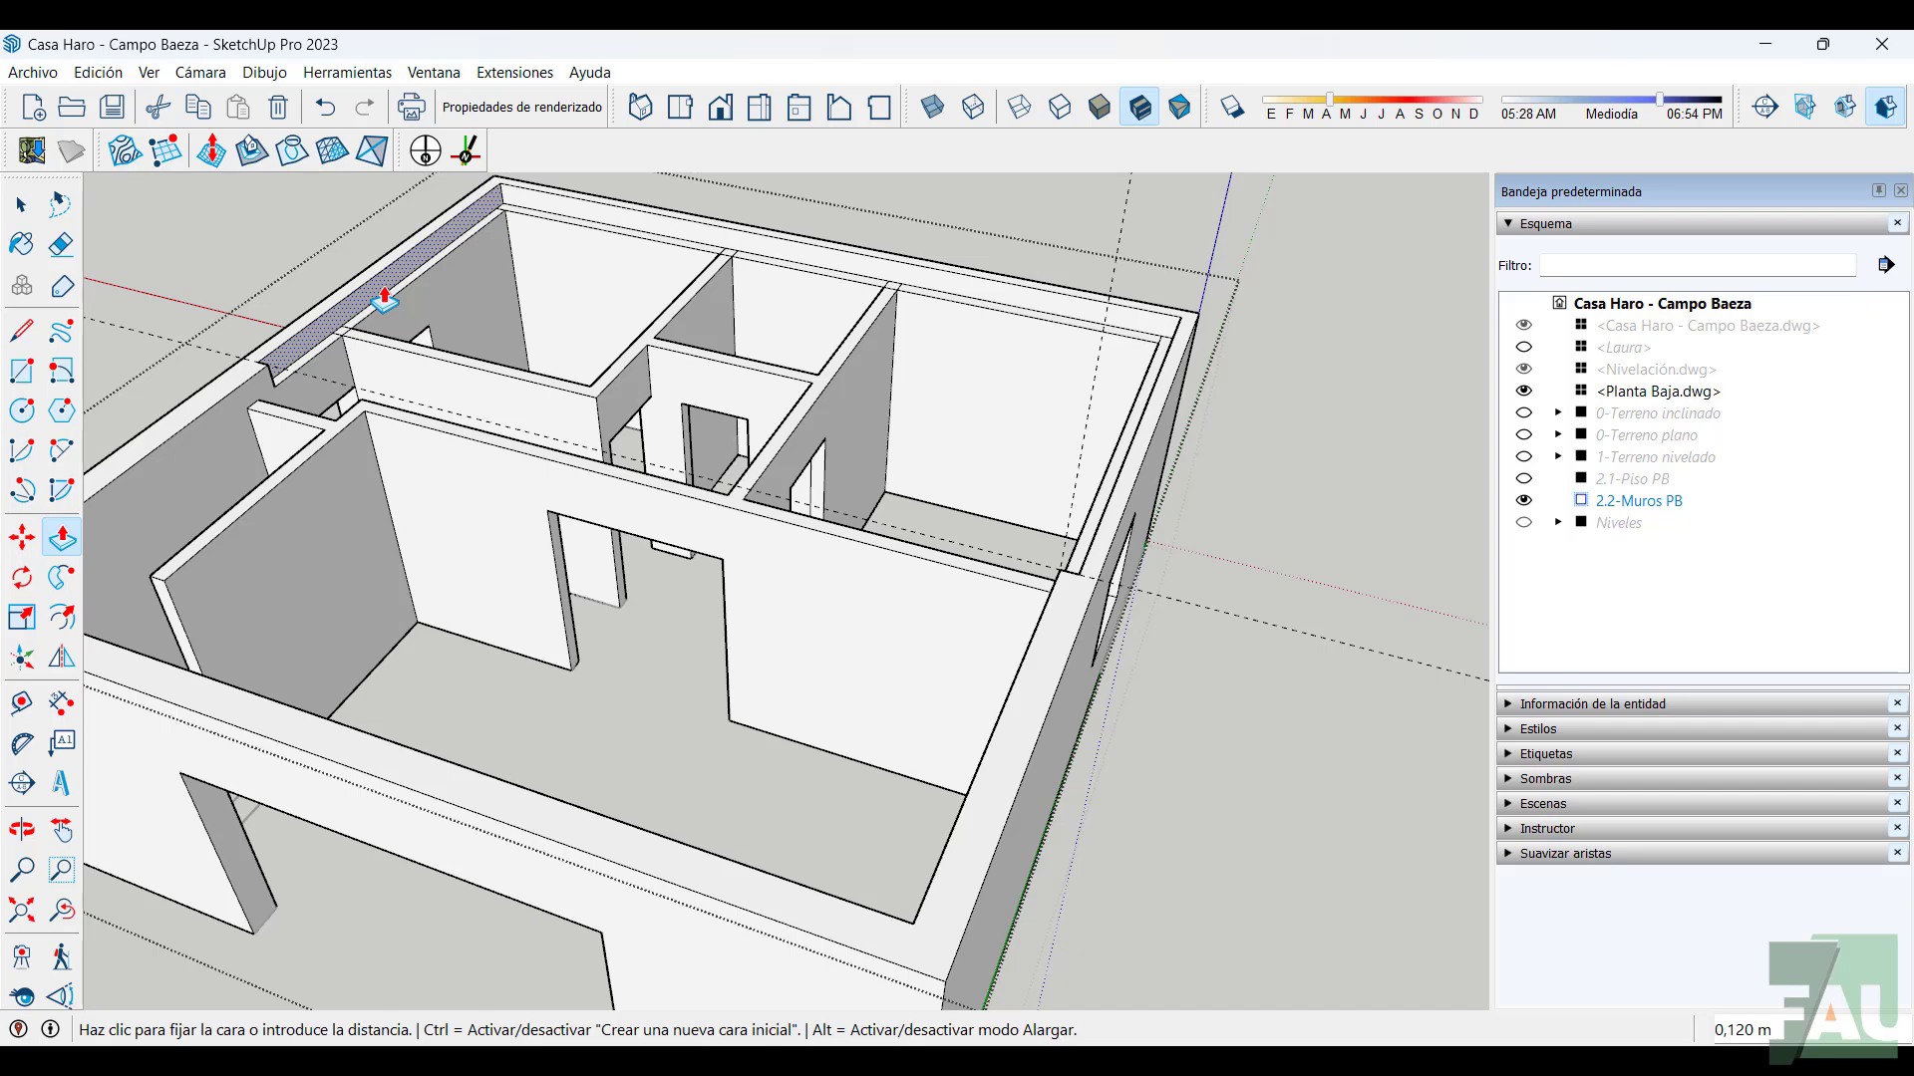
key("Return")
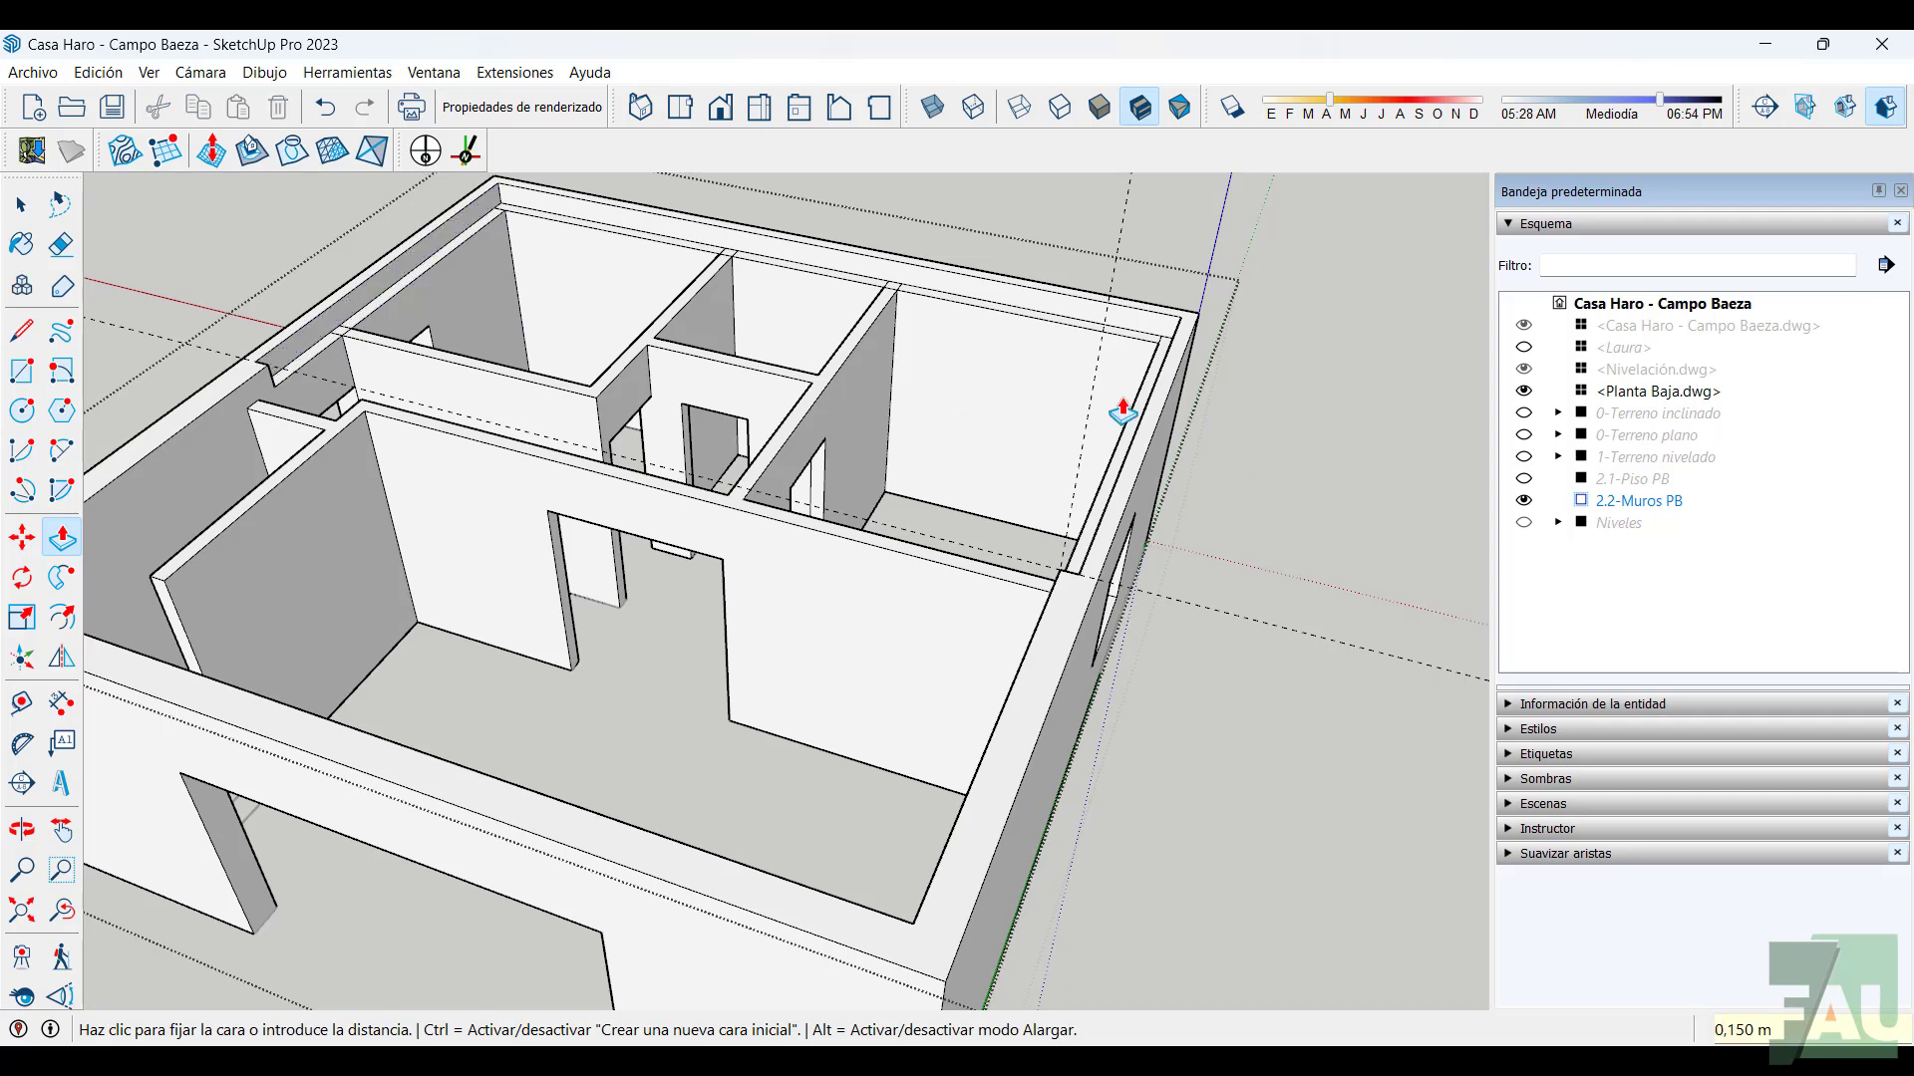
Delete all guides from the model
left_click(98, 72)
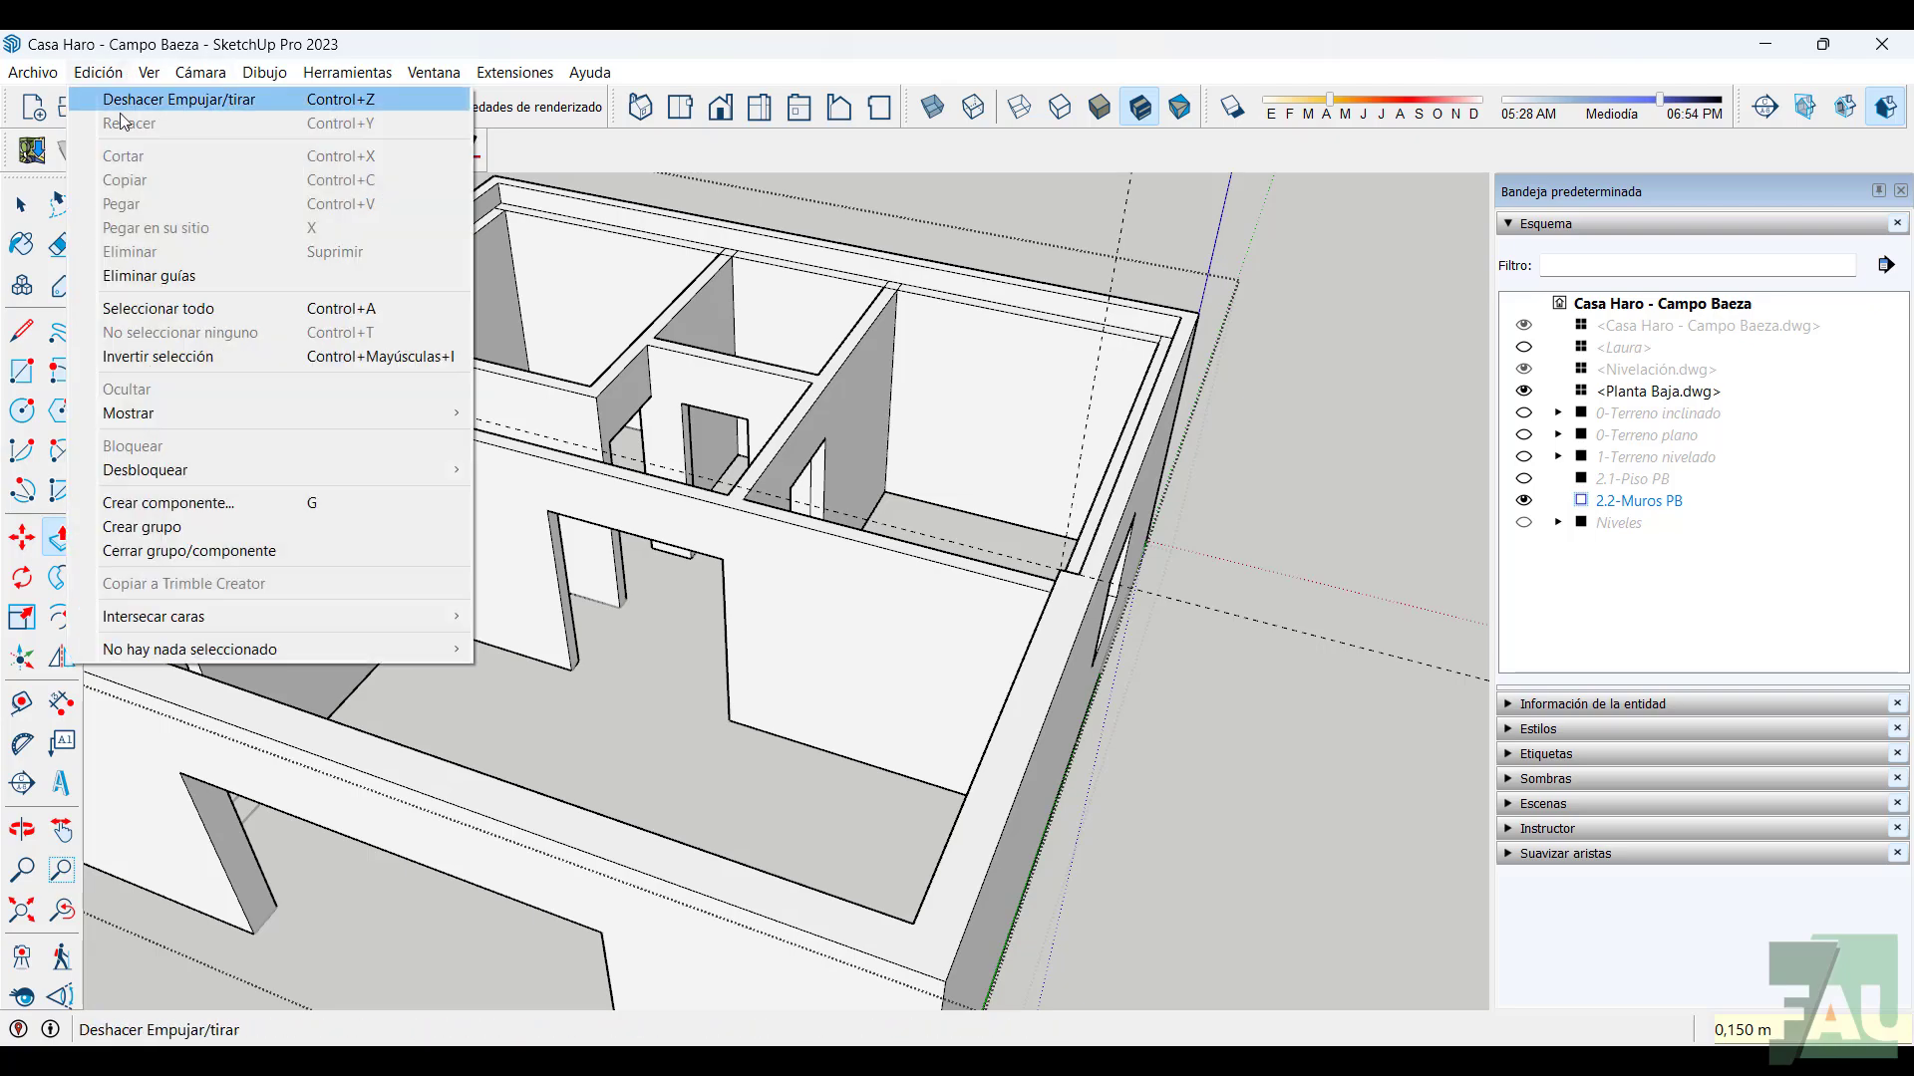
left_click(127, 277)
Erase the leftover seam edges where the first room's partition meets the rear wall's ledge
scroll(774, 403, "down", 3)
middle_click_drag(774, 403, 782, 469)
scroll(645, 307, "up", 4)
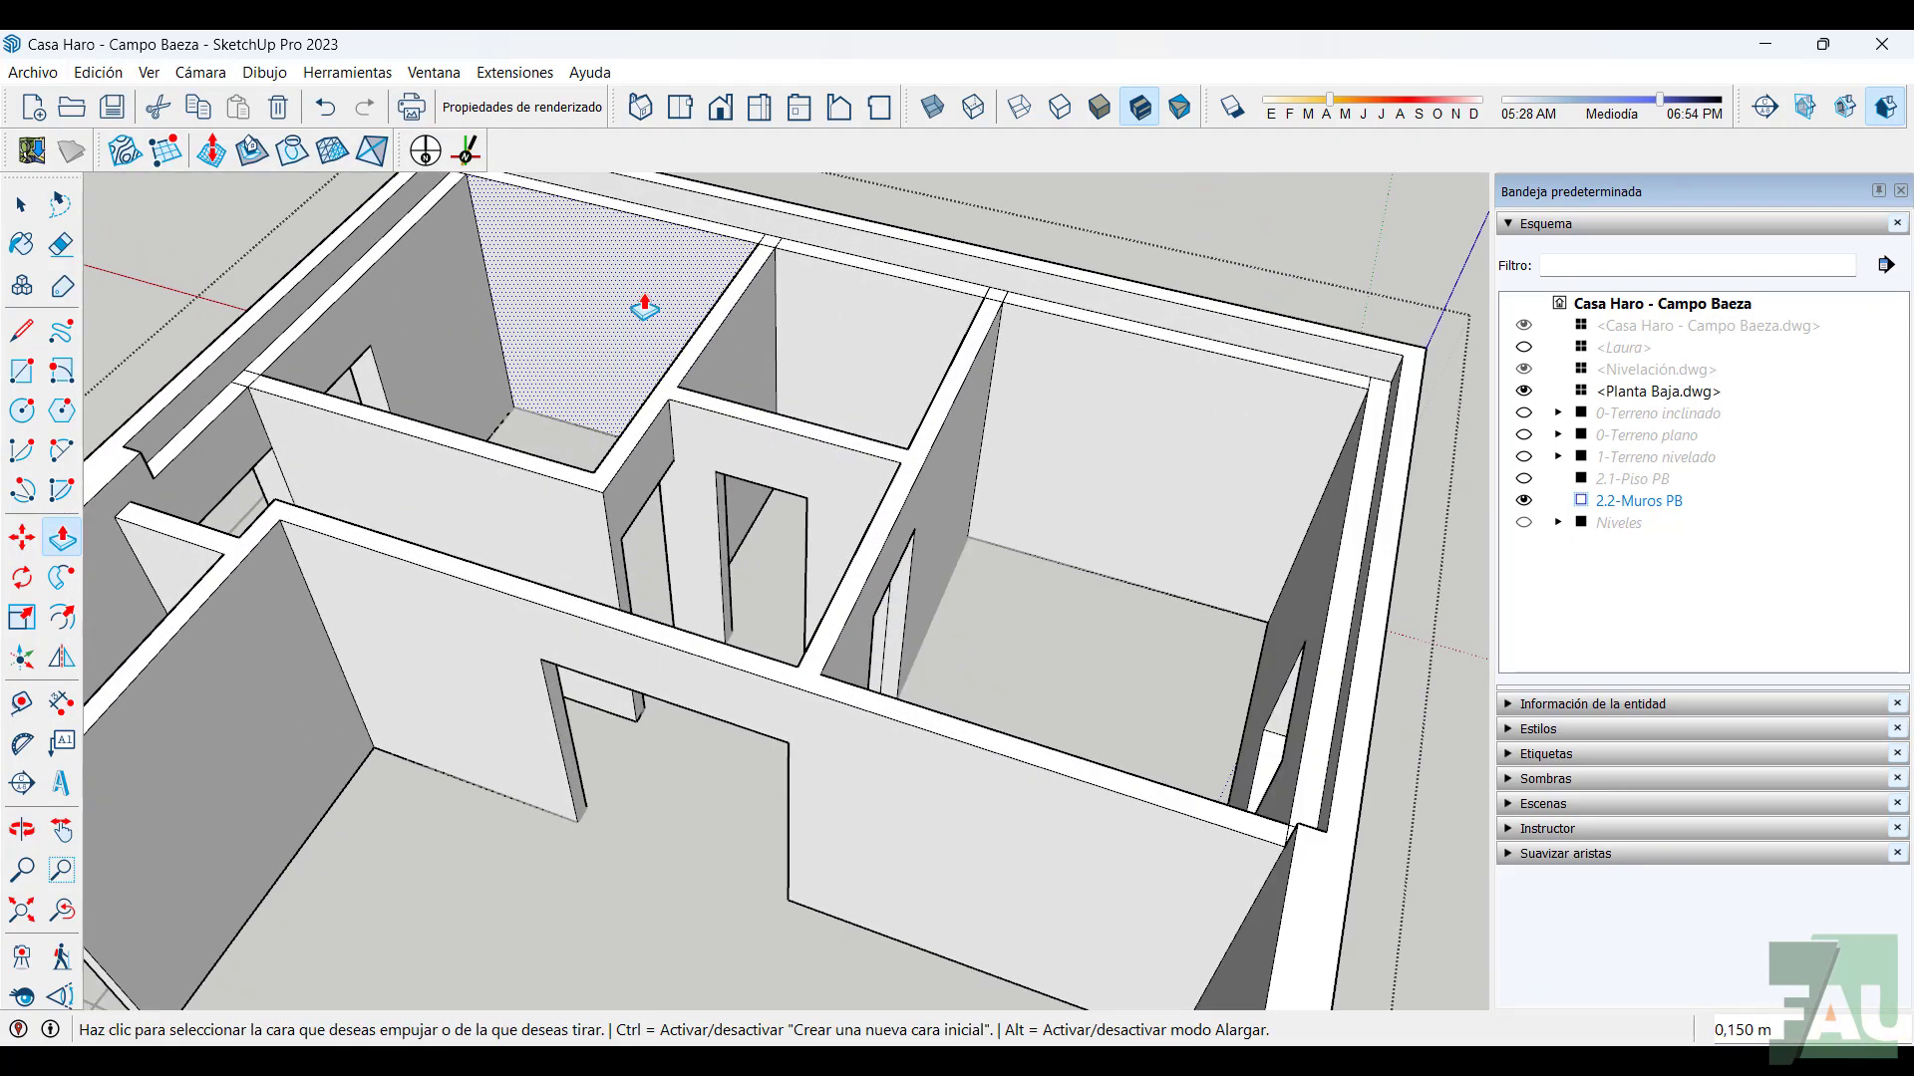
middle_click_drag(643, 315, 731, 422)
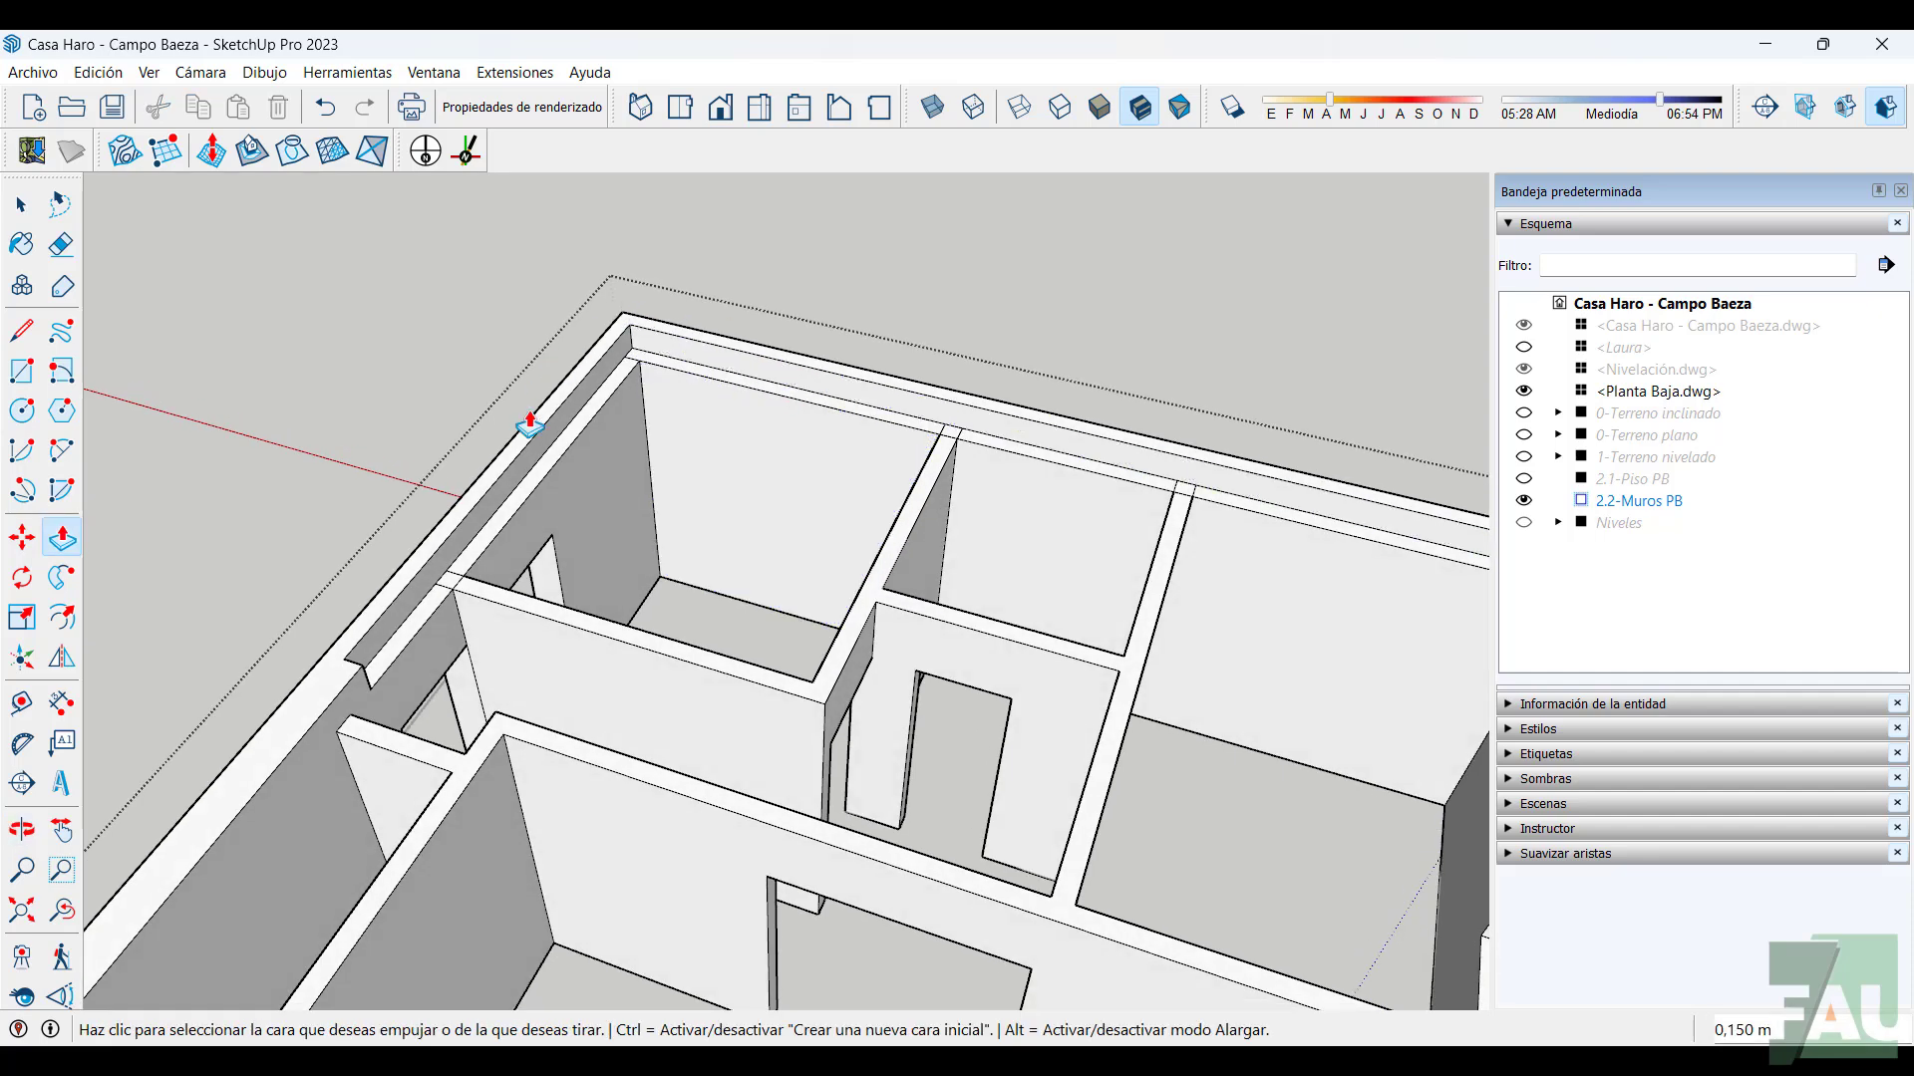
left_click(61, 245)
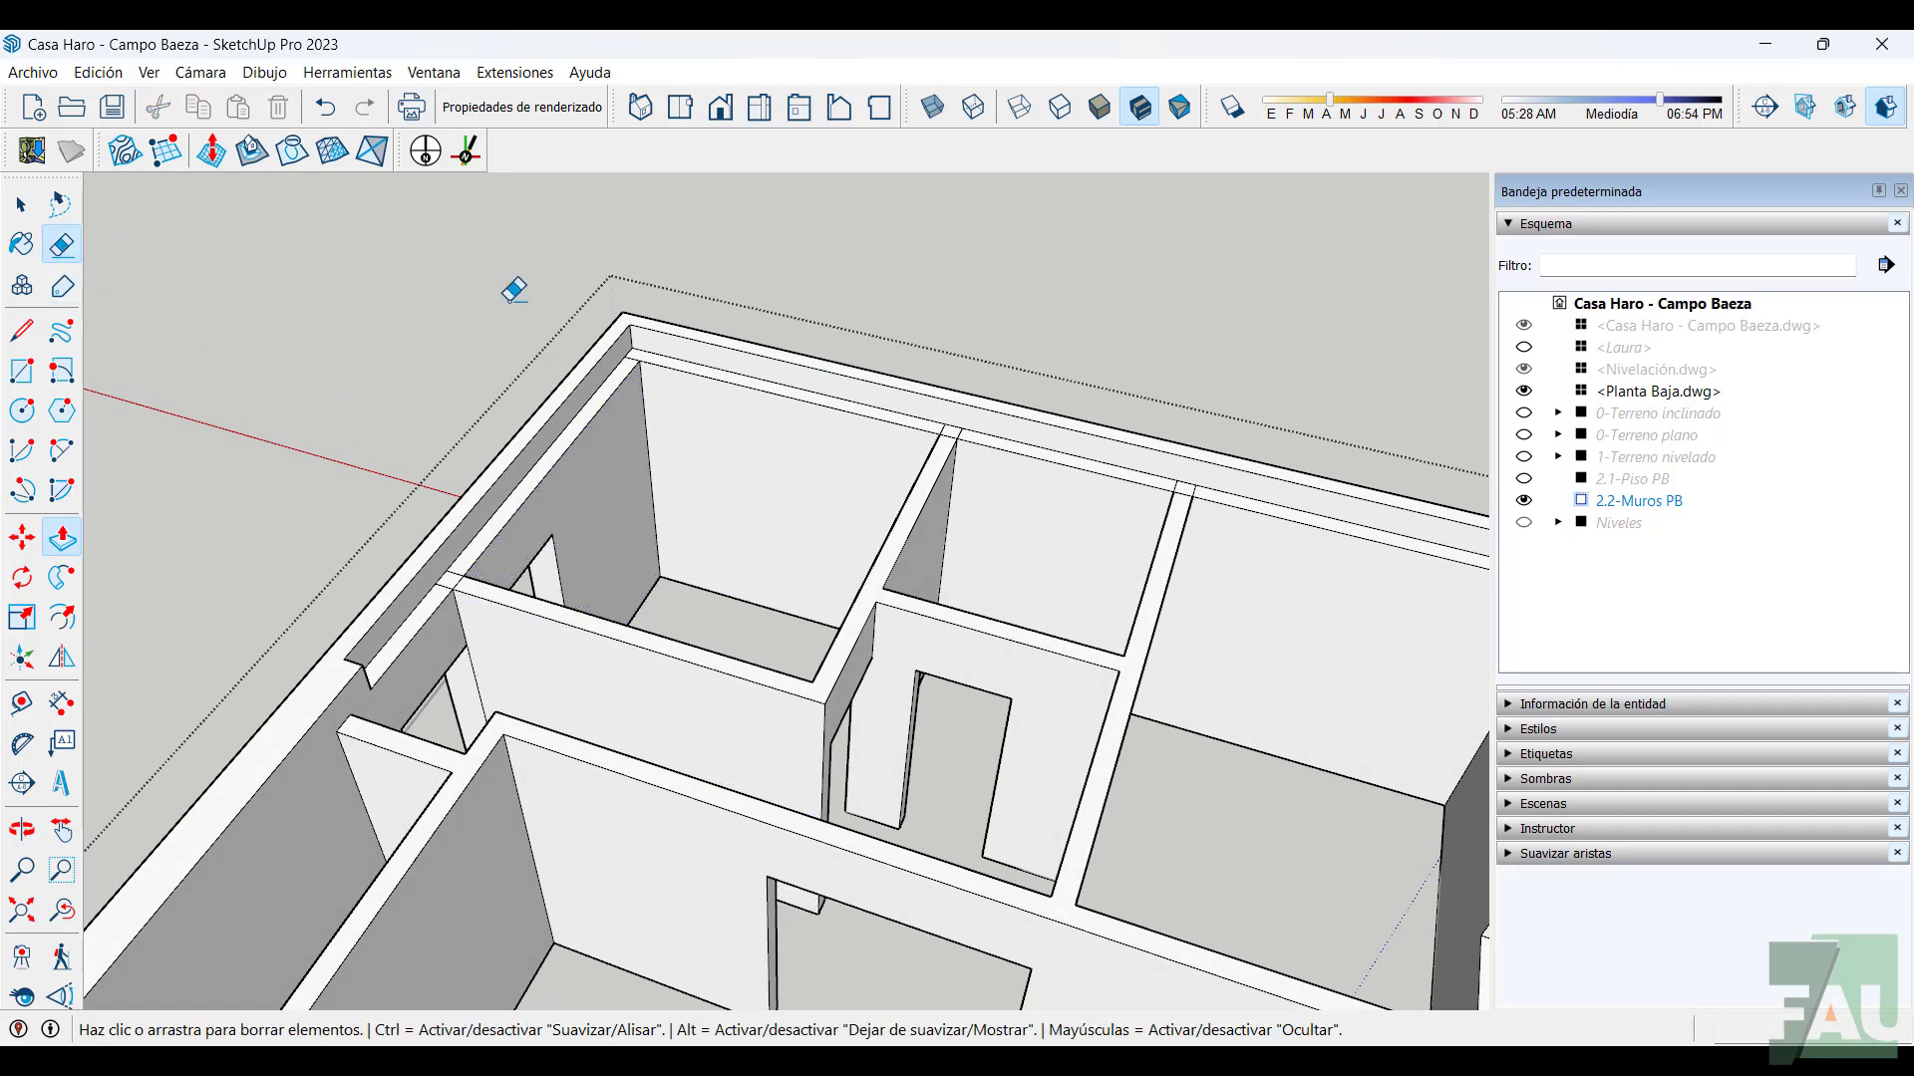
scroll(698, 359, "up", 4)
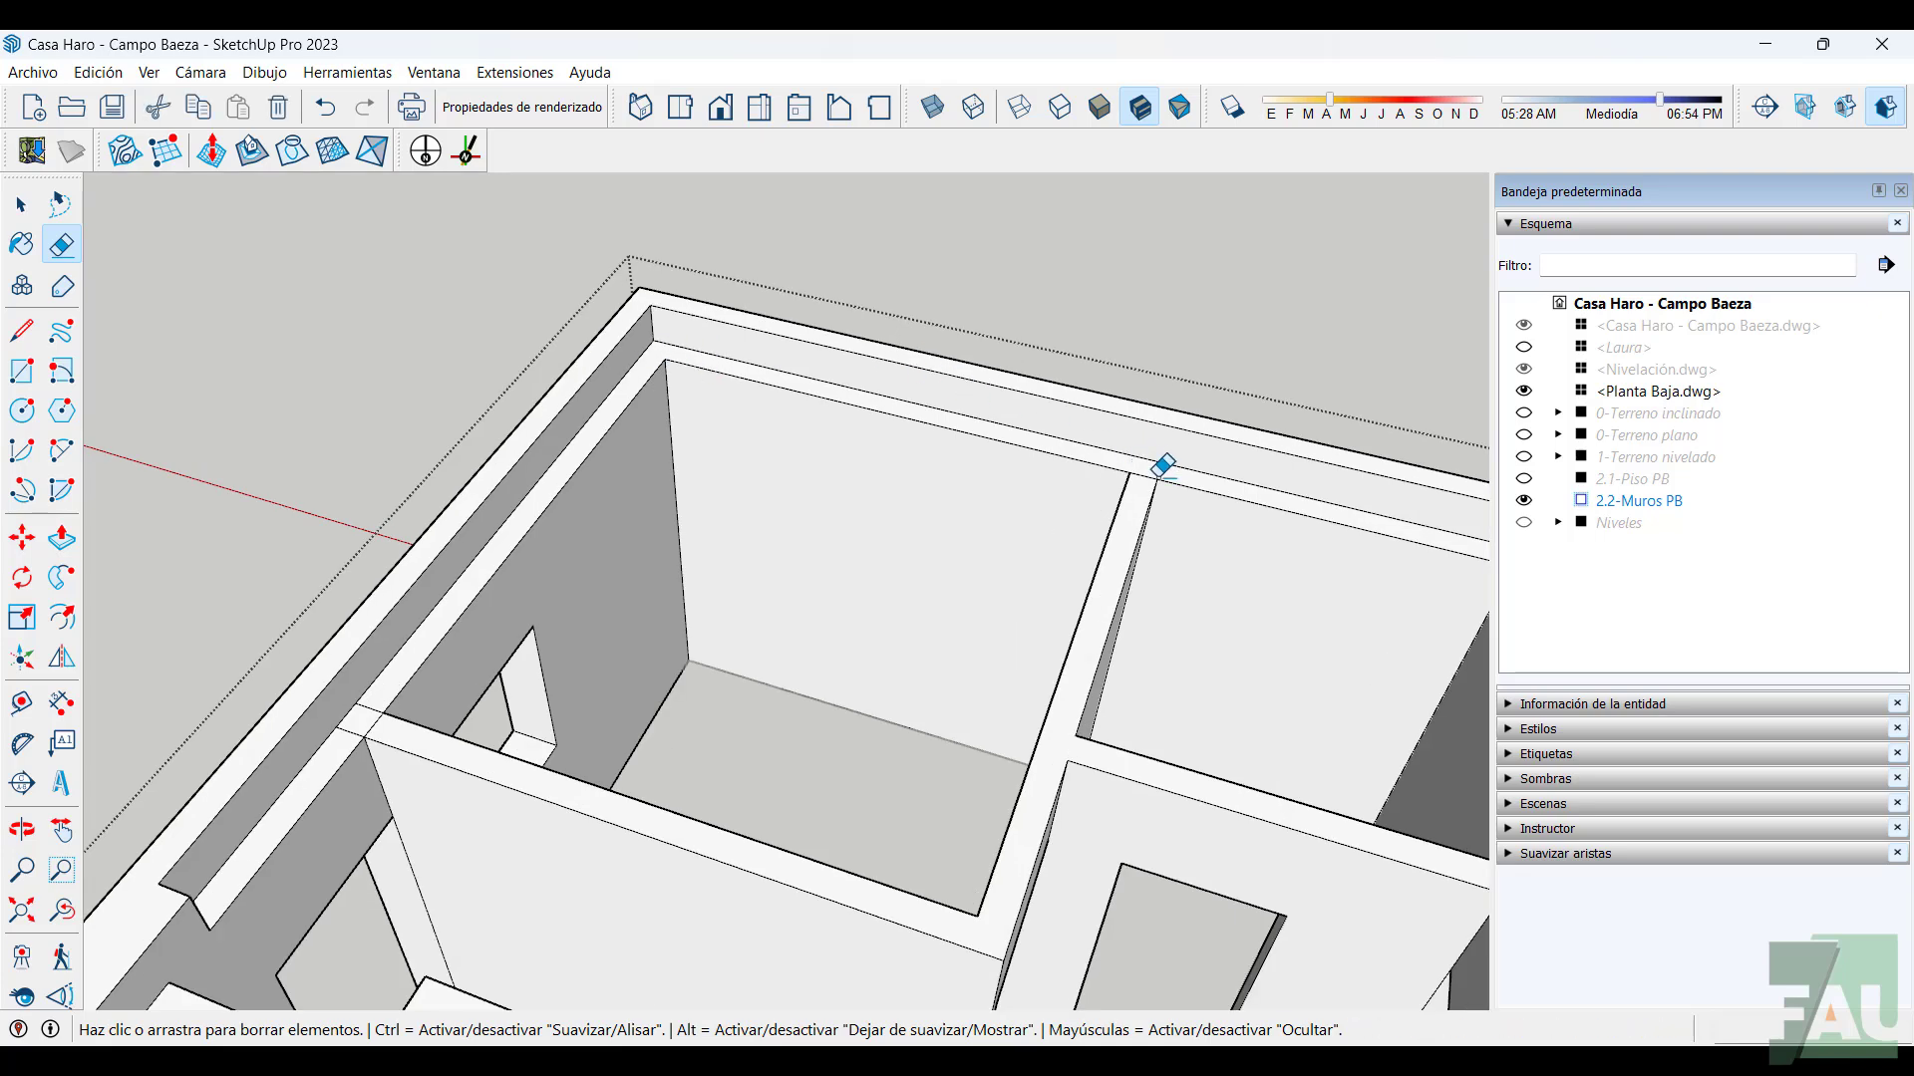
Erase the leftover seam edges where the remaining partitions meet the rear wall's ledge
scroll(1153, 486, "down", 2)
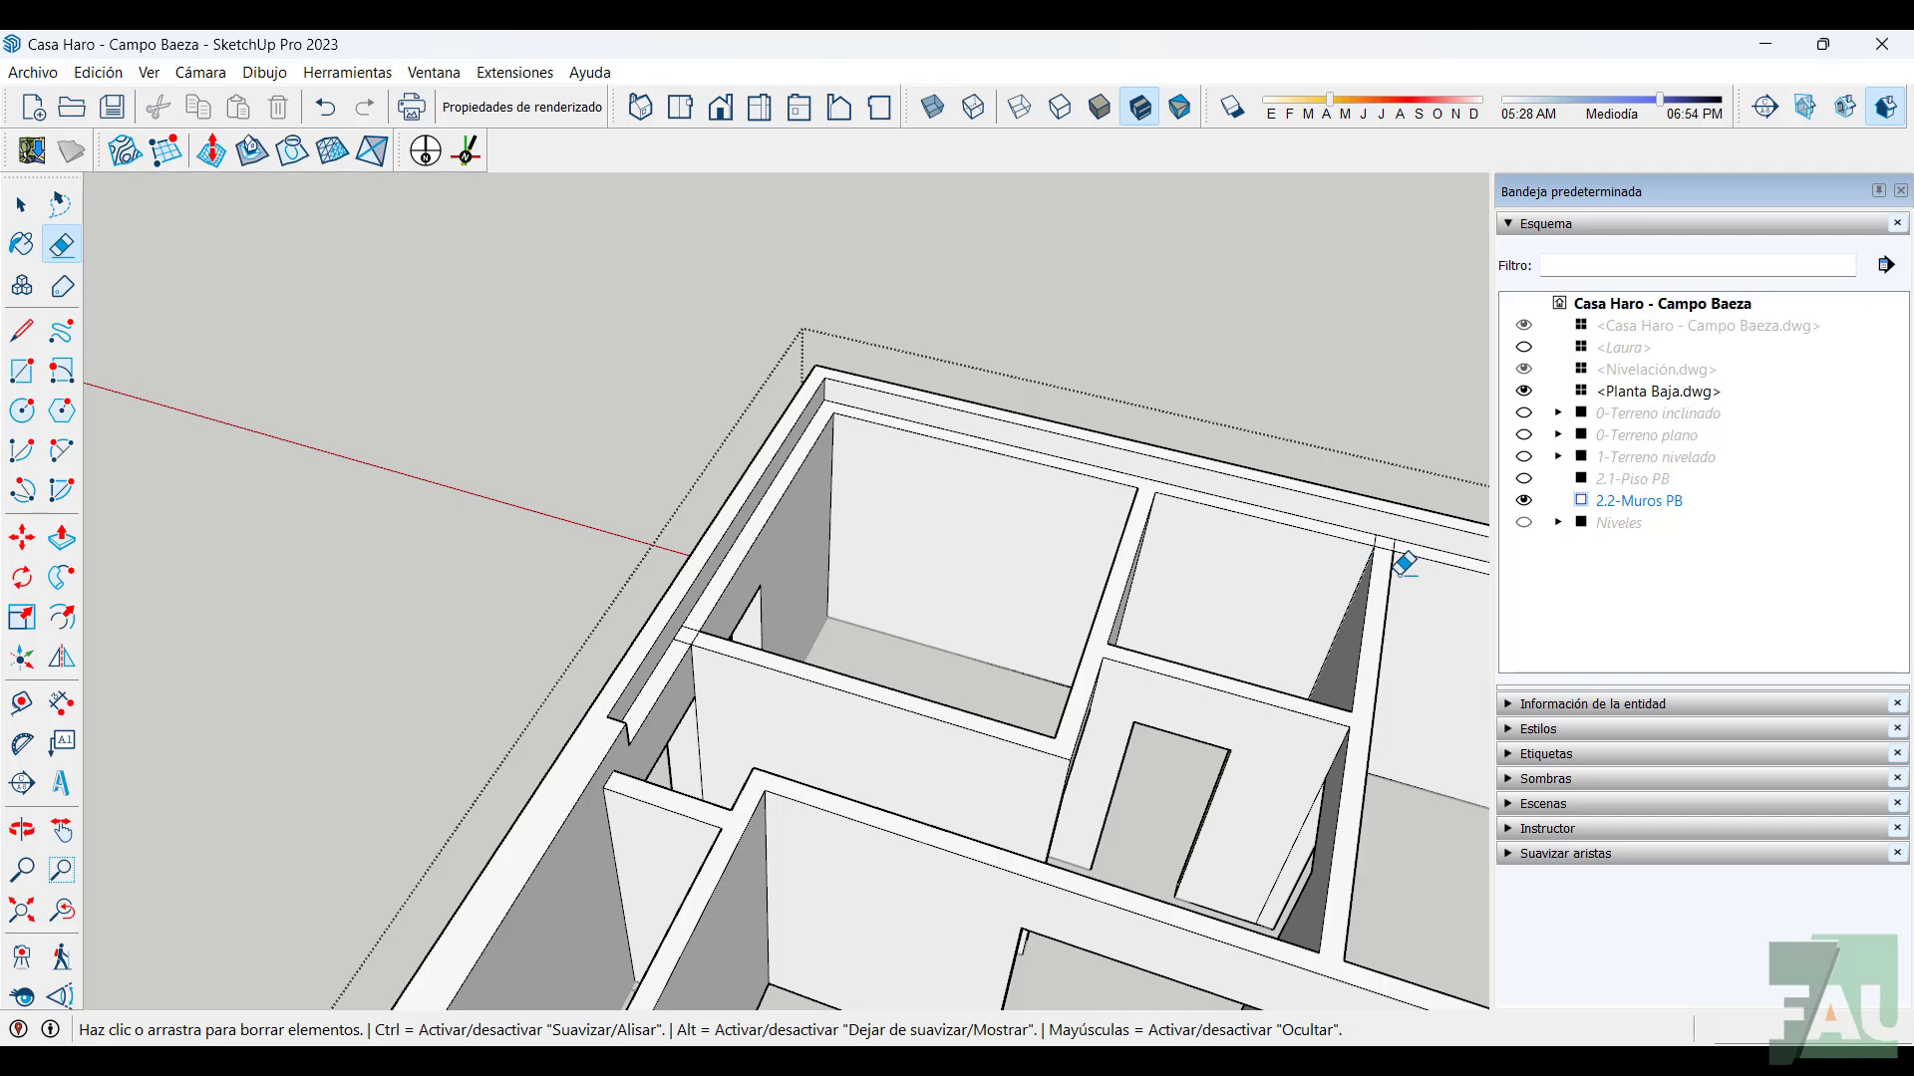
middle_click_drag(1403, 564, 940, 385)
scroll(1037, 464, "up", 4)
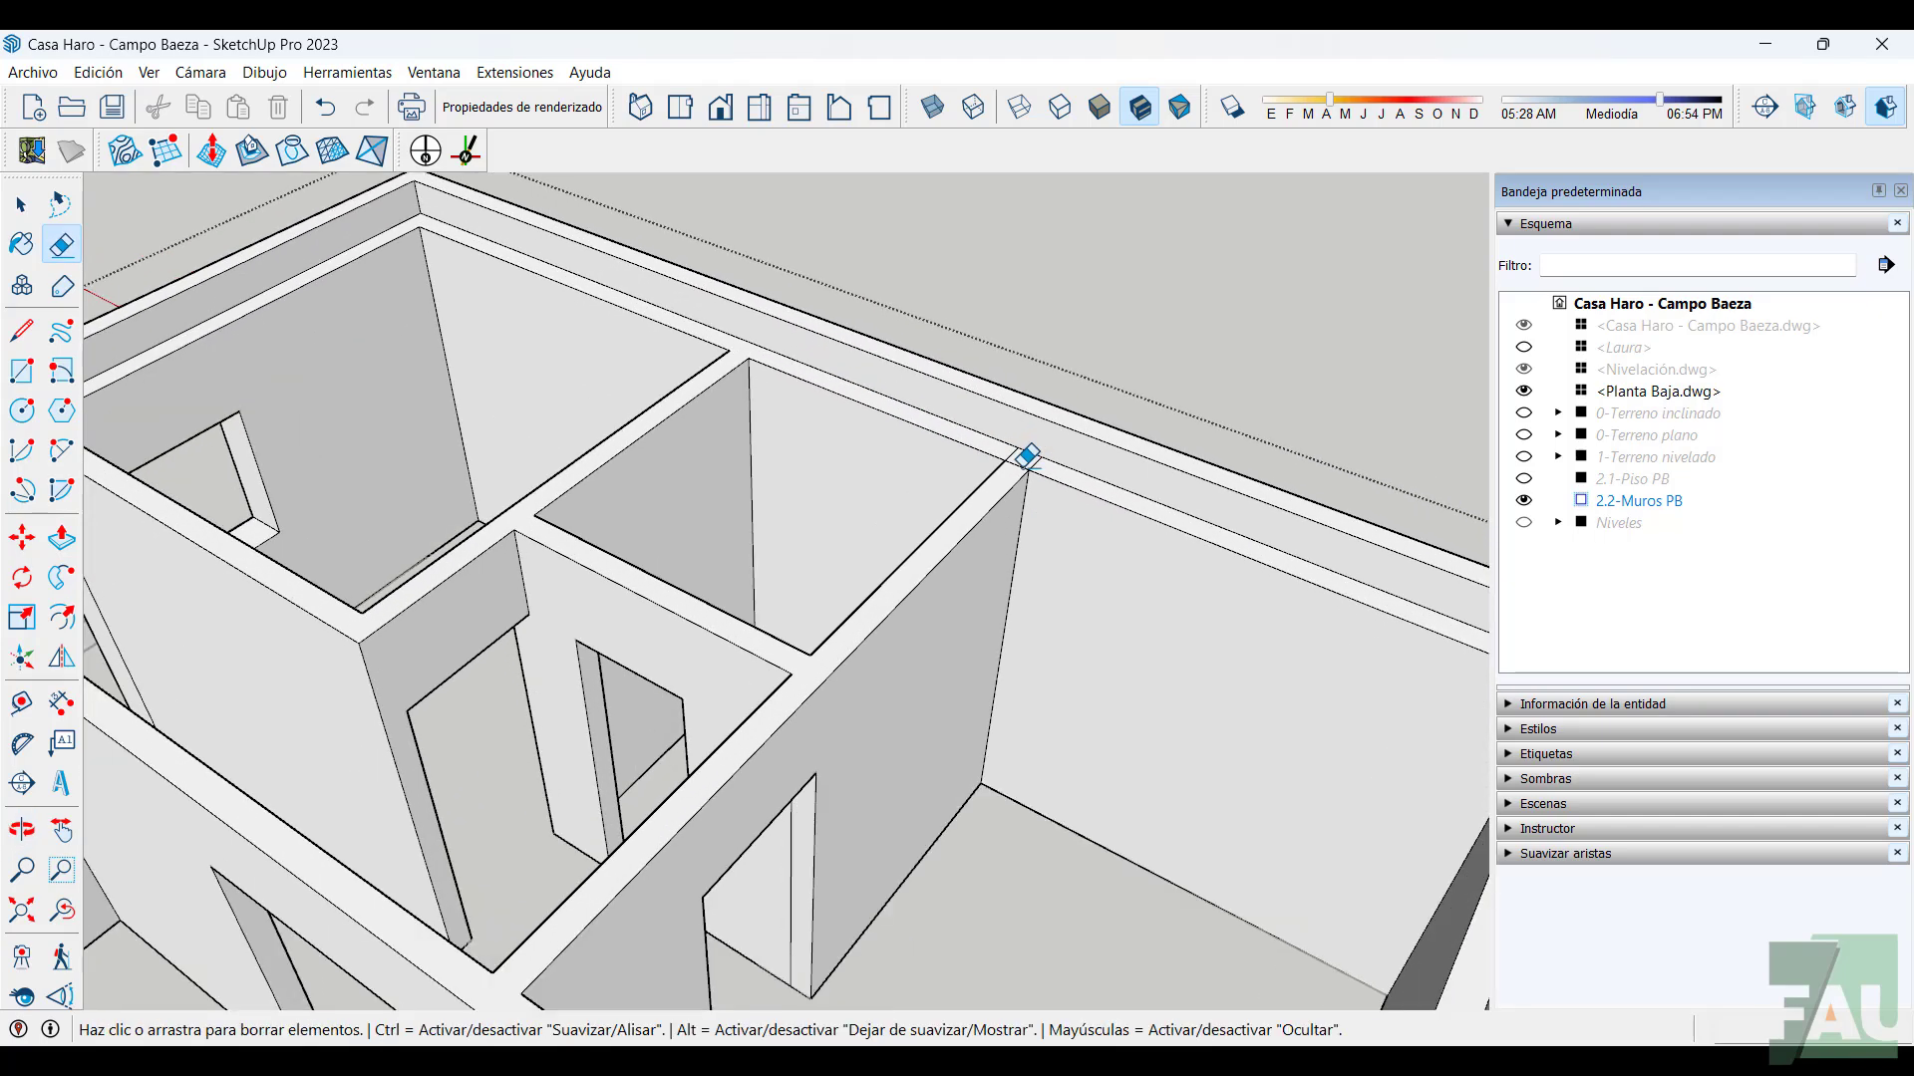
scroll(1027, 456, "up", 1)
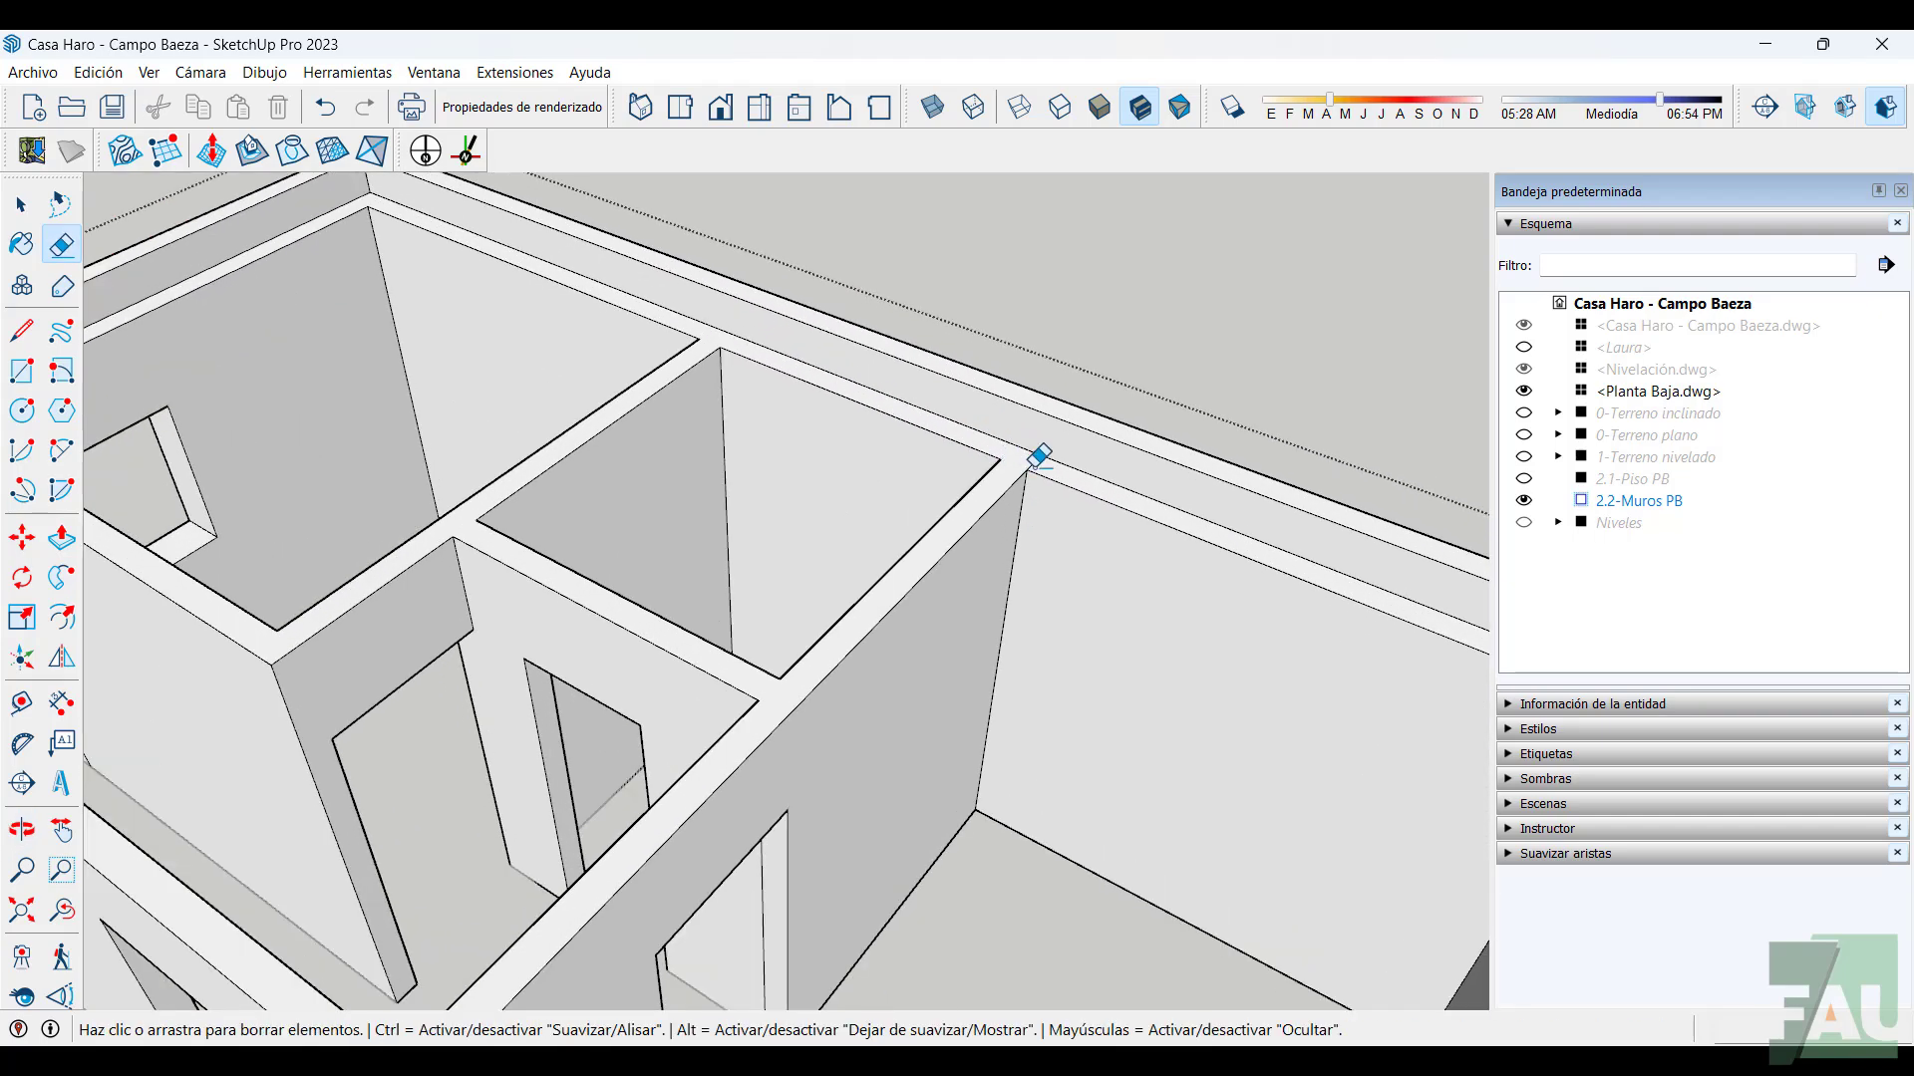
scroll(1042, 467, "down", 3)
Erase the seam edges at the ledge's rear corner and where the room's front partition meets the side wall's ledge
mouse_move(983, 559)
middle_mouse_down()
mouse_move(1226, 606)
mouse_move(791, 531)
mouse_move(1116, 598)
middle_mouse_up()
scroll(1117, 359, "up", 4)
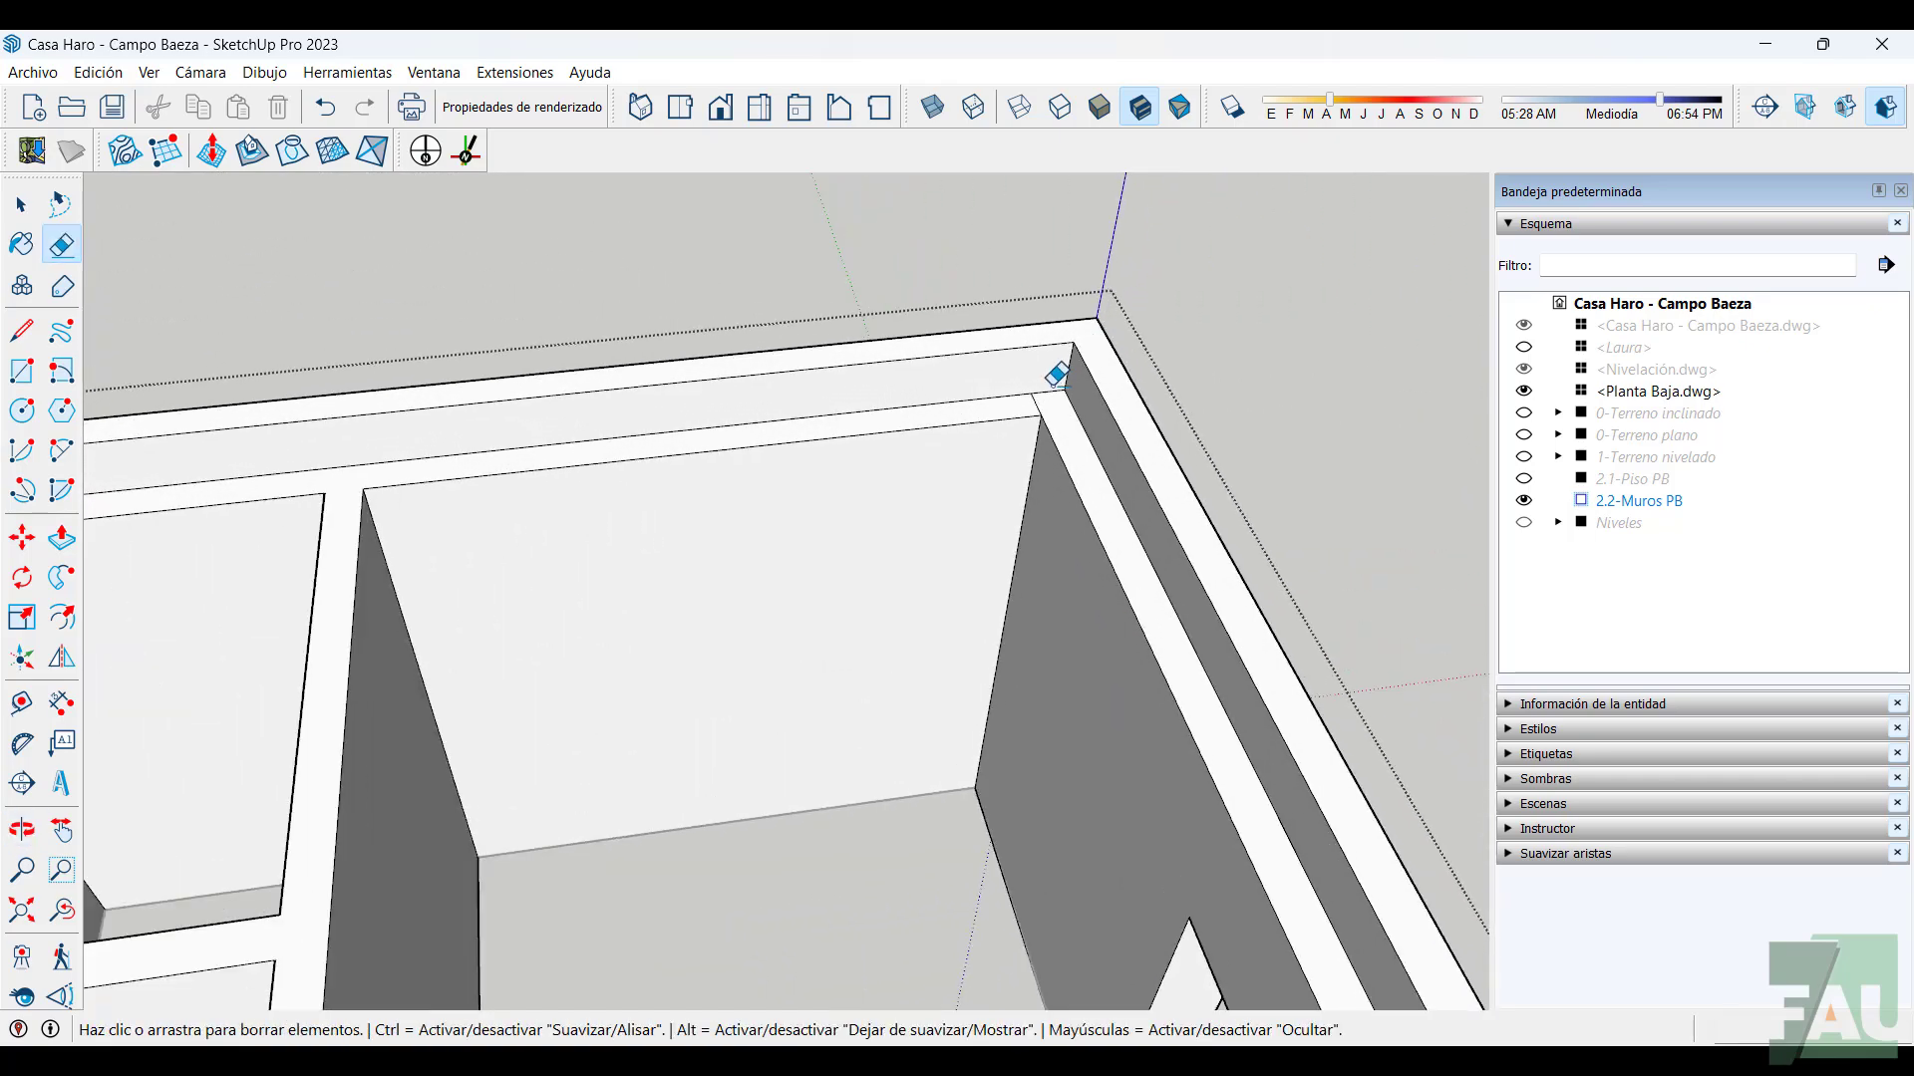
scroll(1055, 388, "down", 5)
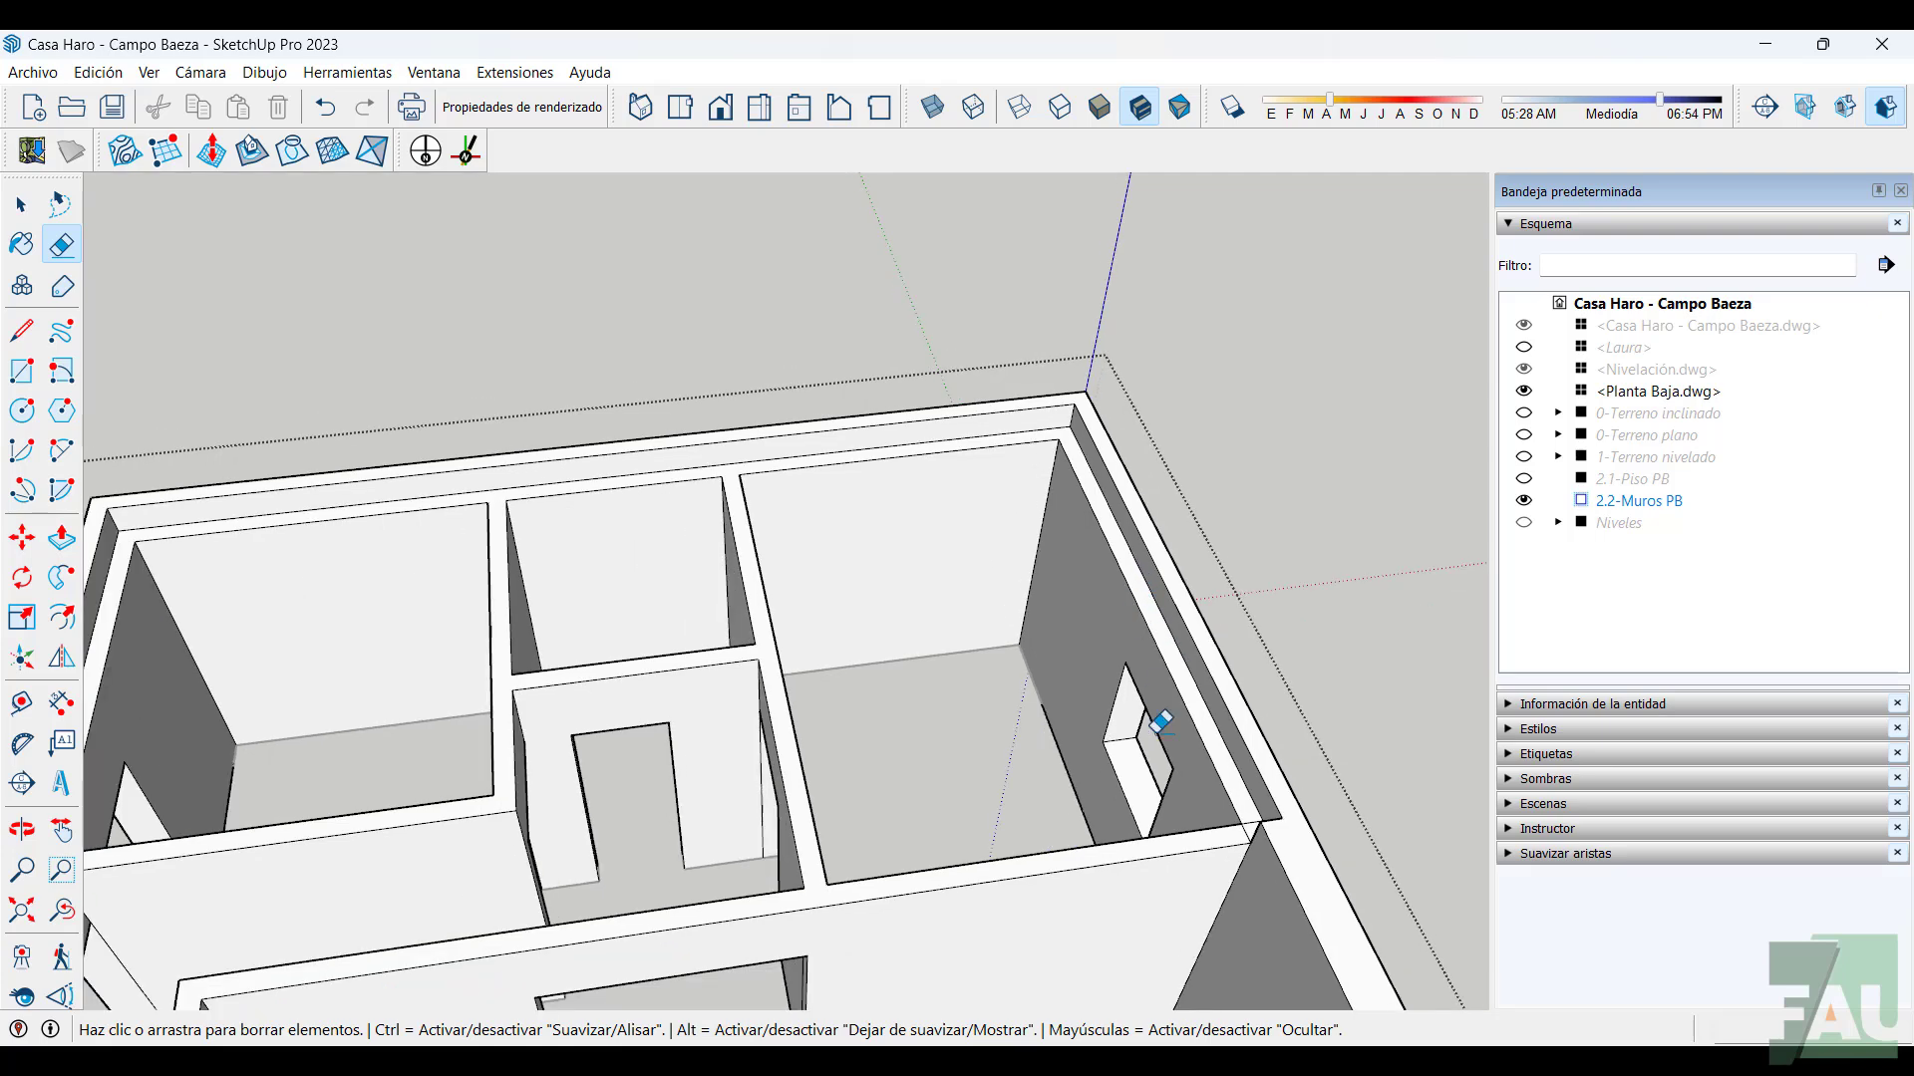
scroll(1286, 805, "up", 2)
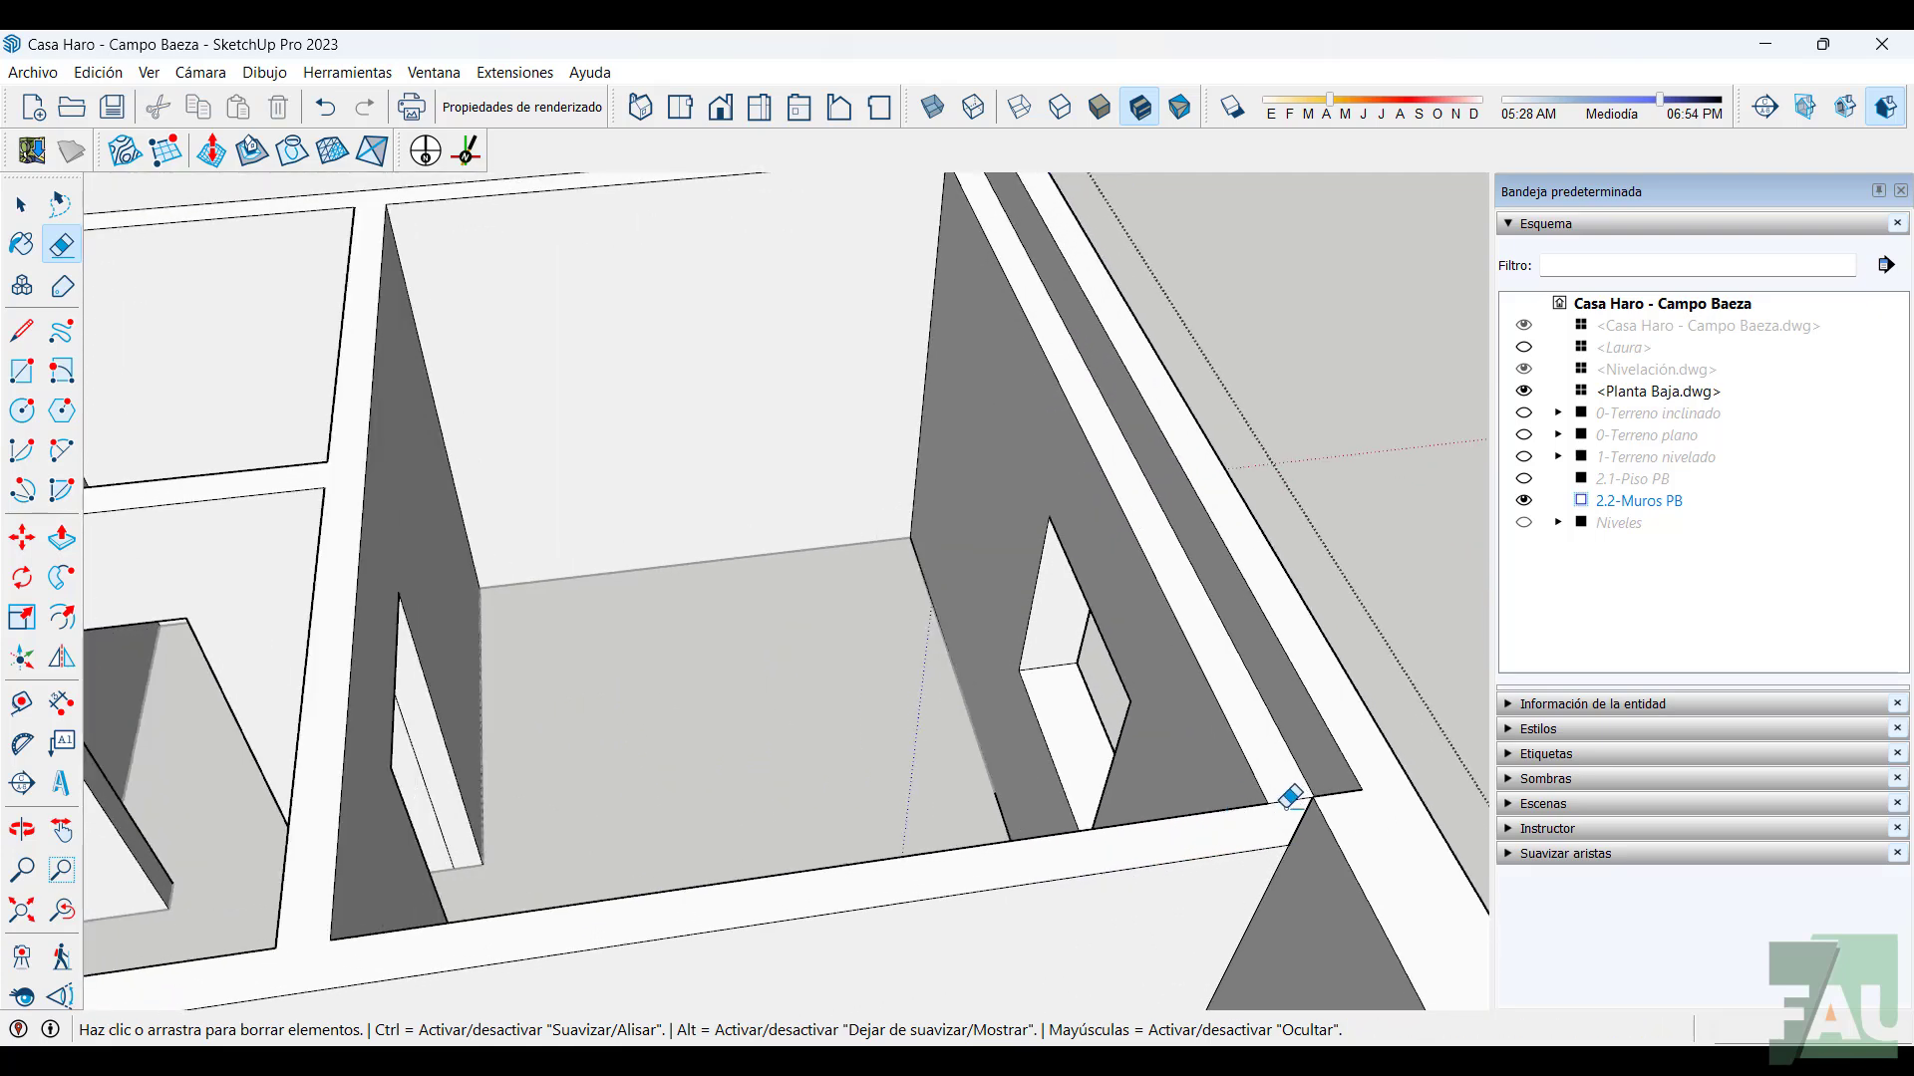
scroll(1226, 767, "down", 5)
Erase the stray vertical edges left on the interior wall faces and close the 2.2-Muros PB group
mouse_move(773, 705)
middle_mouse_down()
mouse_move(910, 641)
mouse_move(784, 732)
middle_mouse_up()
scroll(534, 632, "up", 4)
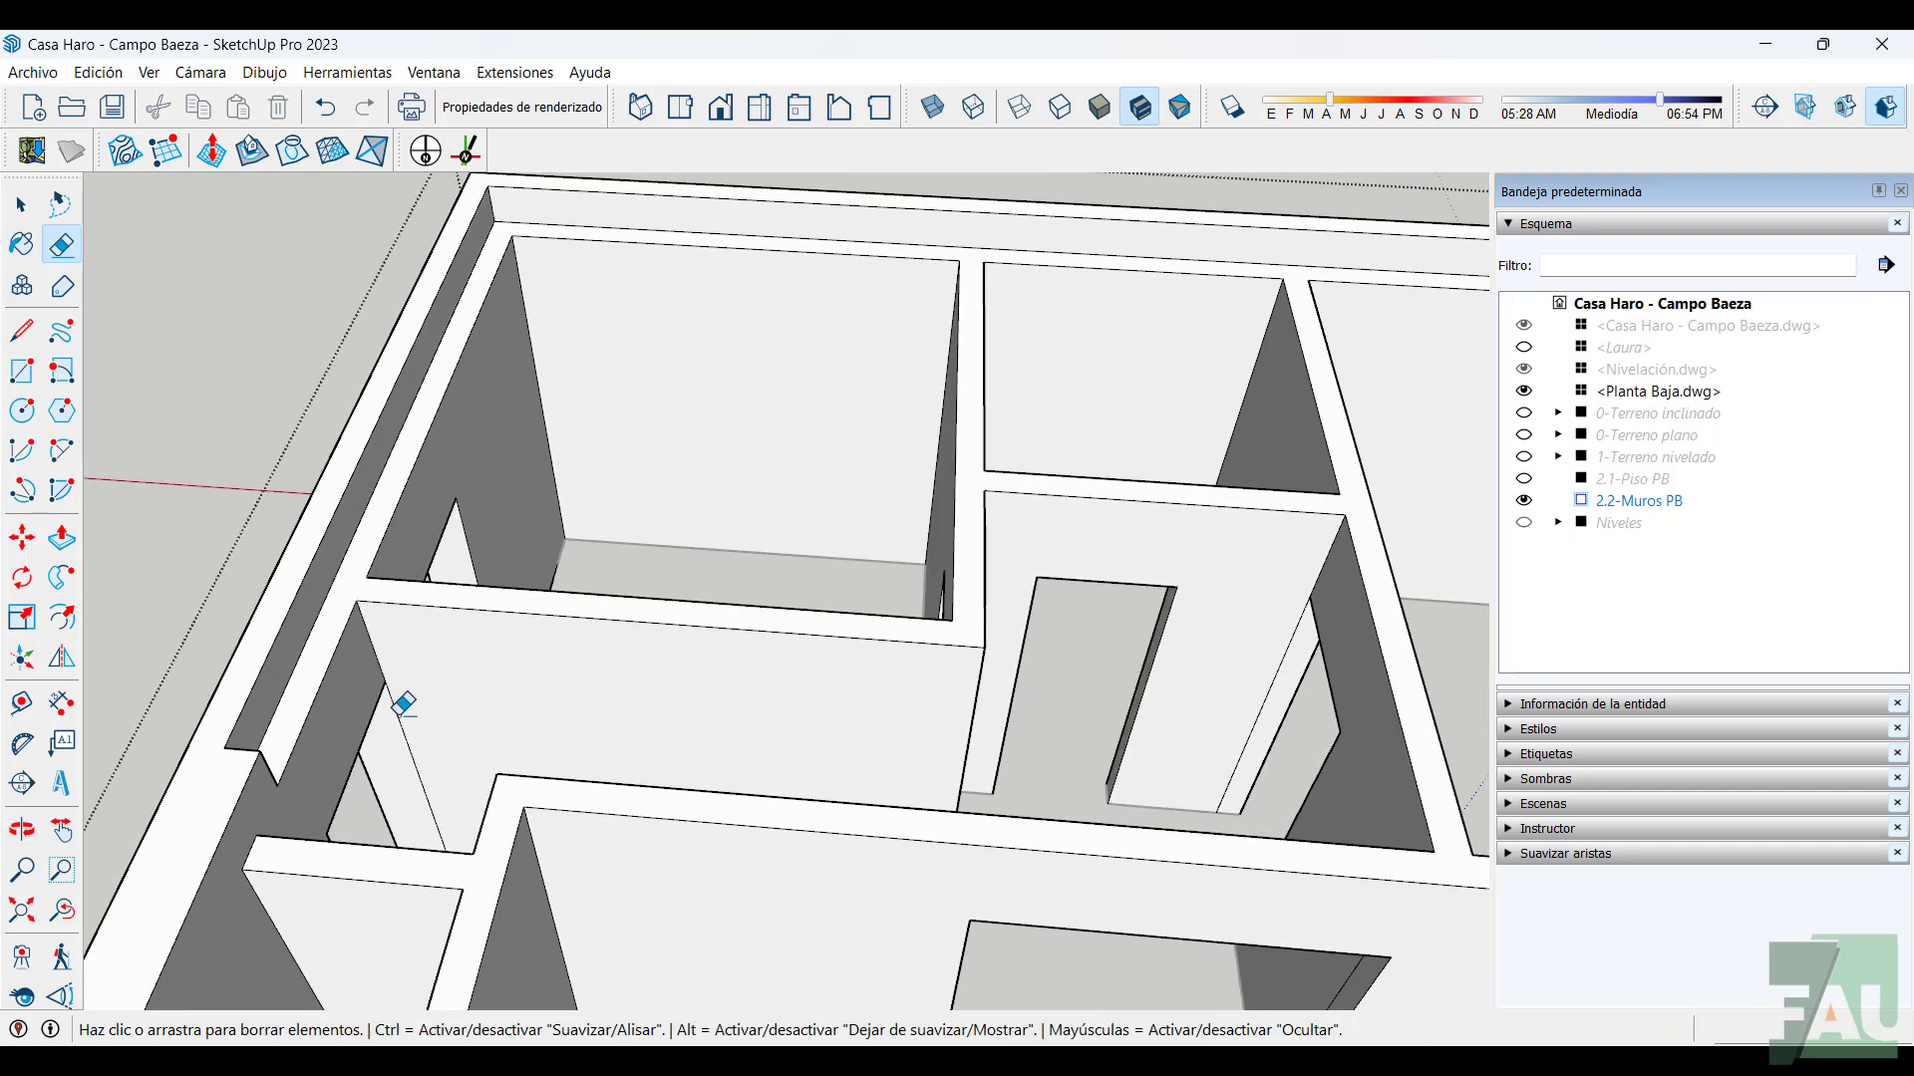
scroll(637, 671, "down", 2)
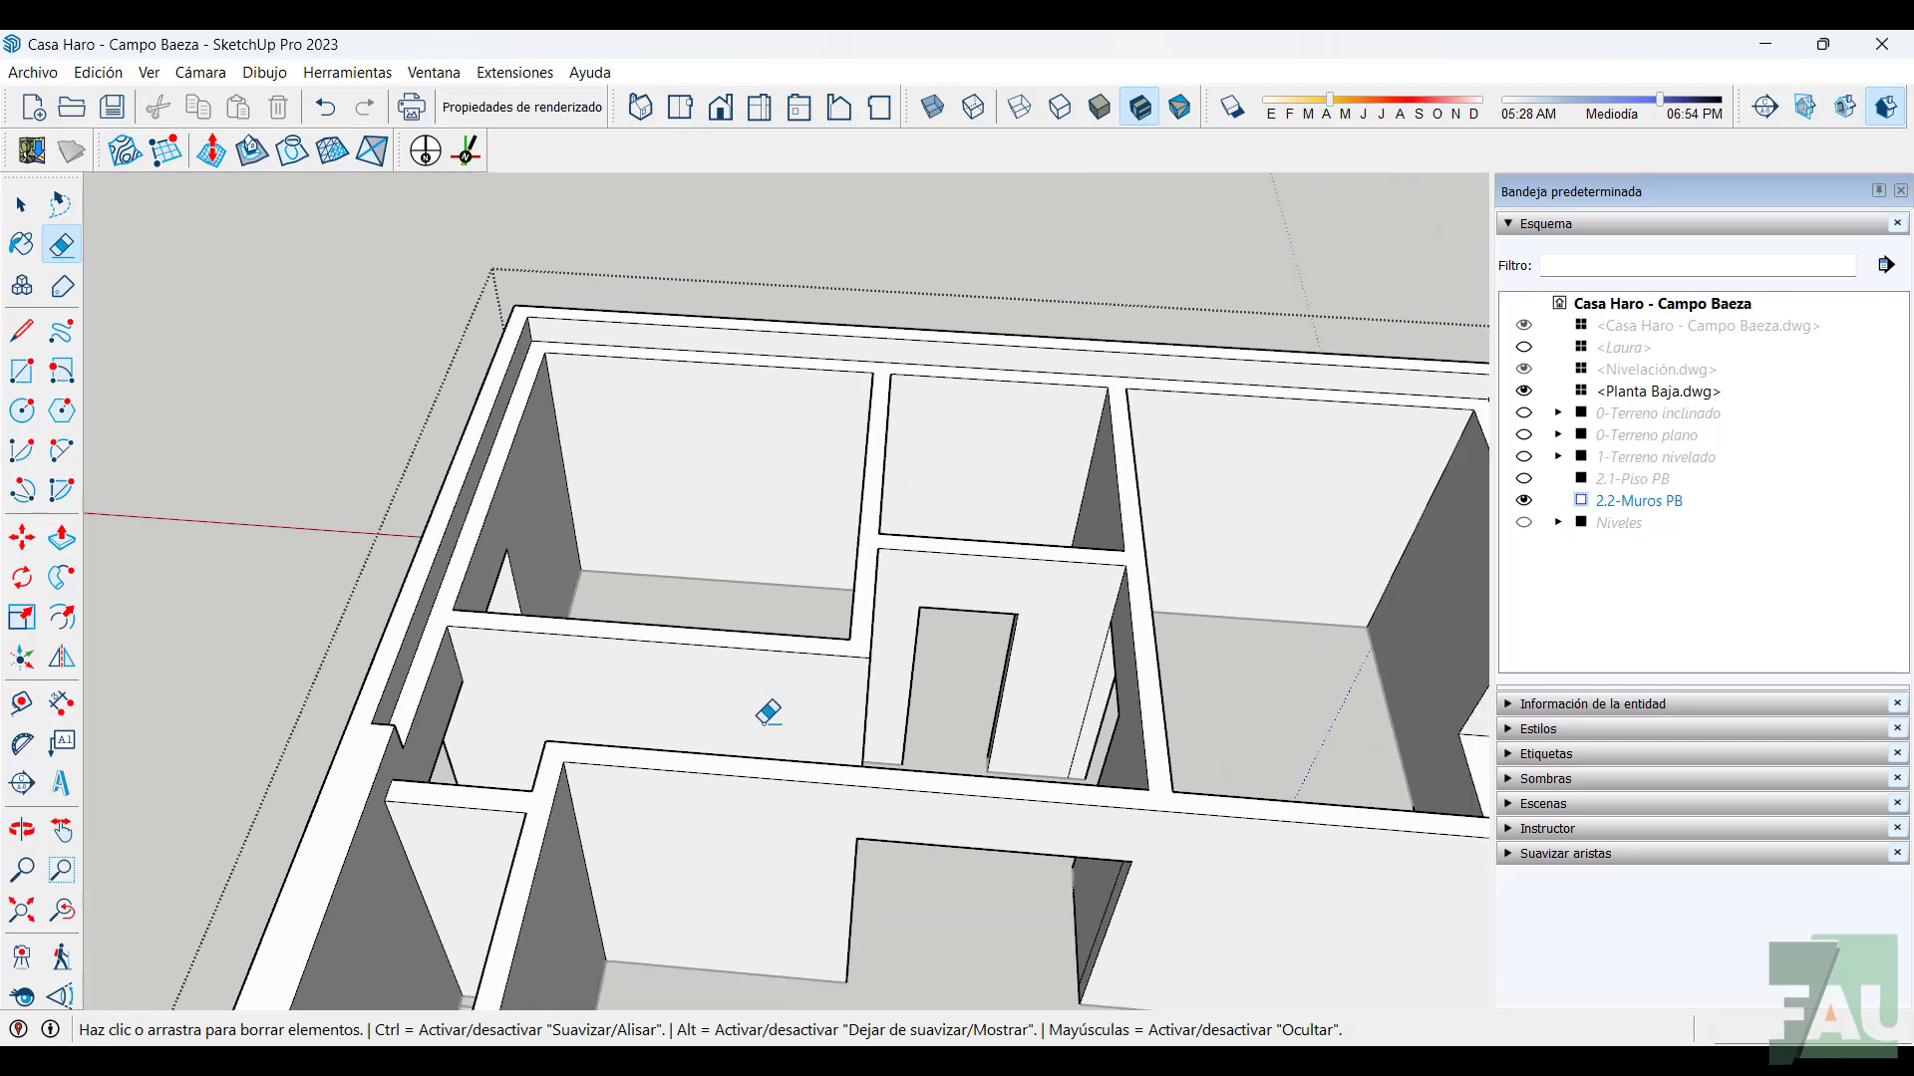
mouse_move(843, 709)
middle_mouse_down()
mouse_move(611, 658)
mouse_move(560, 572)
mouse_move(1024, 674)
middle_mouse_up()
scroll(1000, 660, "up", 2)
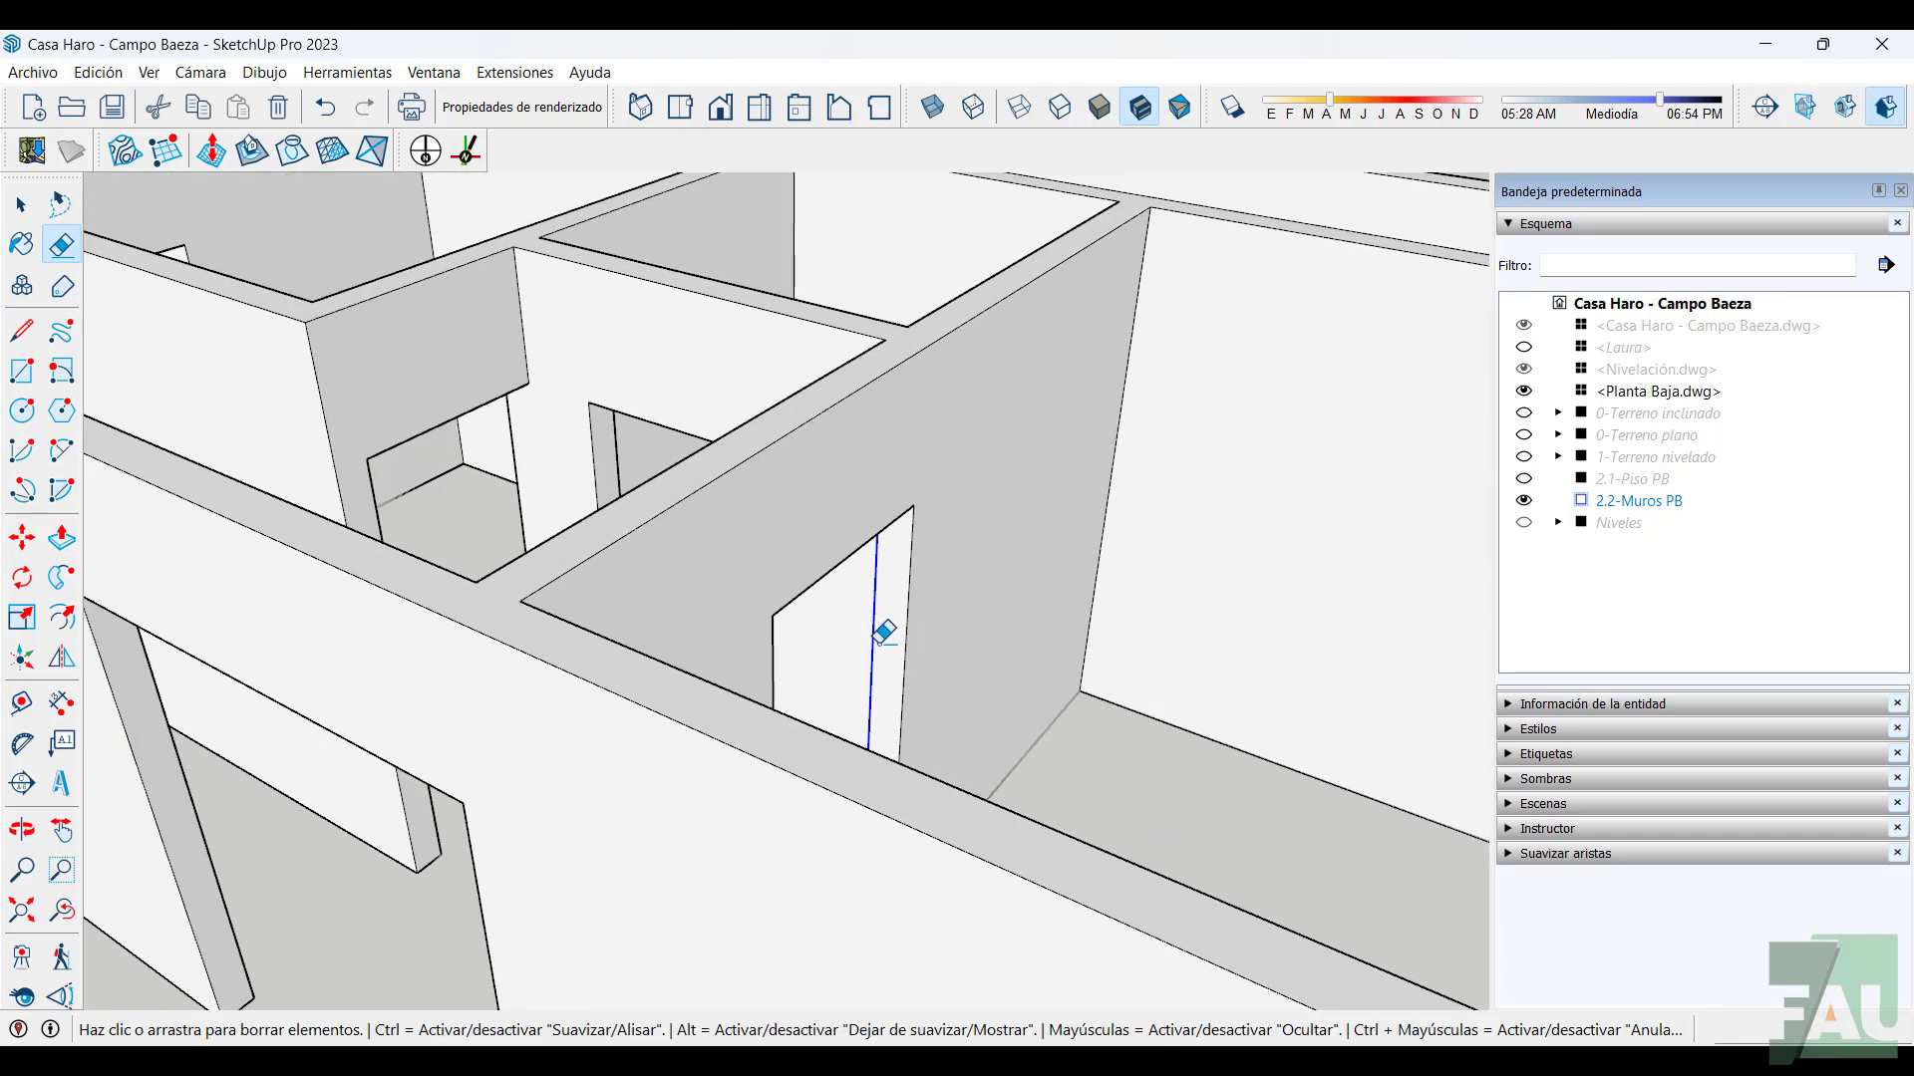
scroll(902, 618, "down", 5)
mouse_move(743, 718)
middle_mouse_down()
mouse_move(958, 753)
mouse_move(1422, 778)
mouse_move(1435, 701)
mouse_move(1026, 752)
mouse_move(1301, 822)
mouse_move(581, 747)
mouse_move(790, 714)
mouse_move(804, 690)
mouse_move(730, 760)
middle_mouse_up()
left_click(70, 253)
left_click(350, 488)
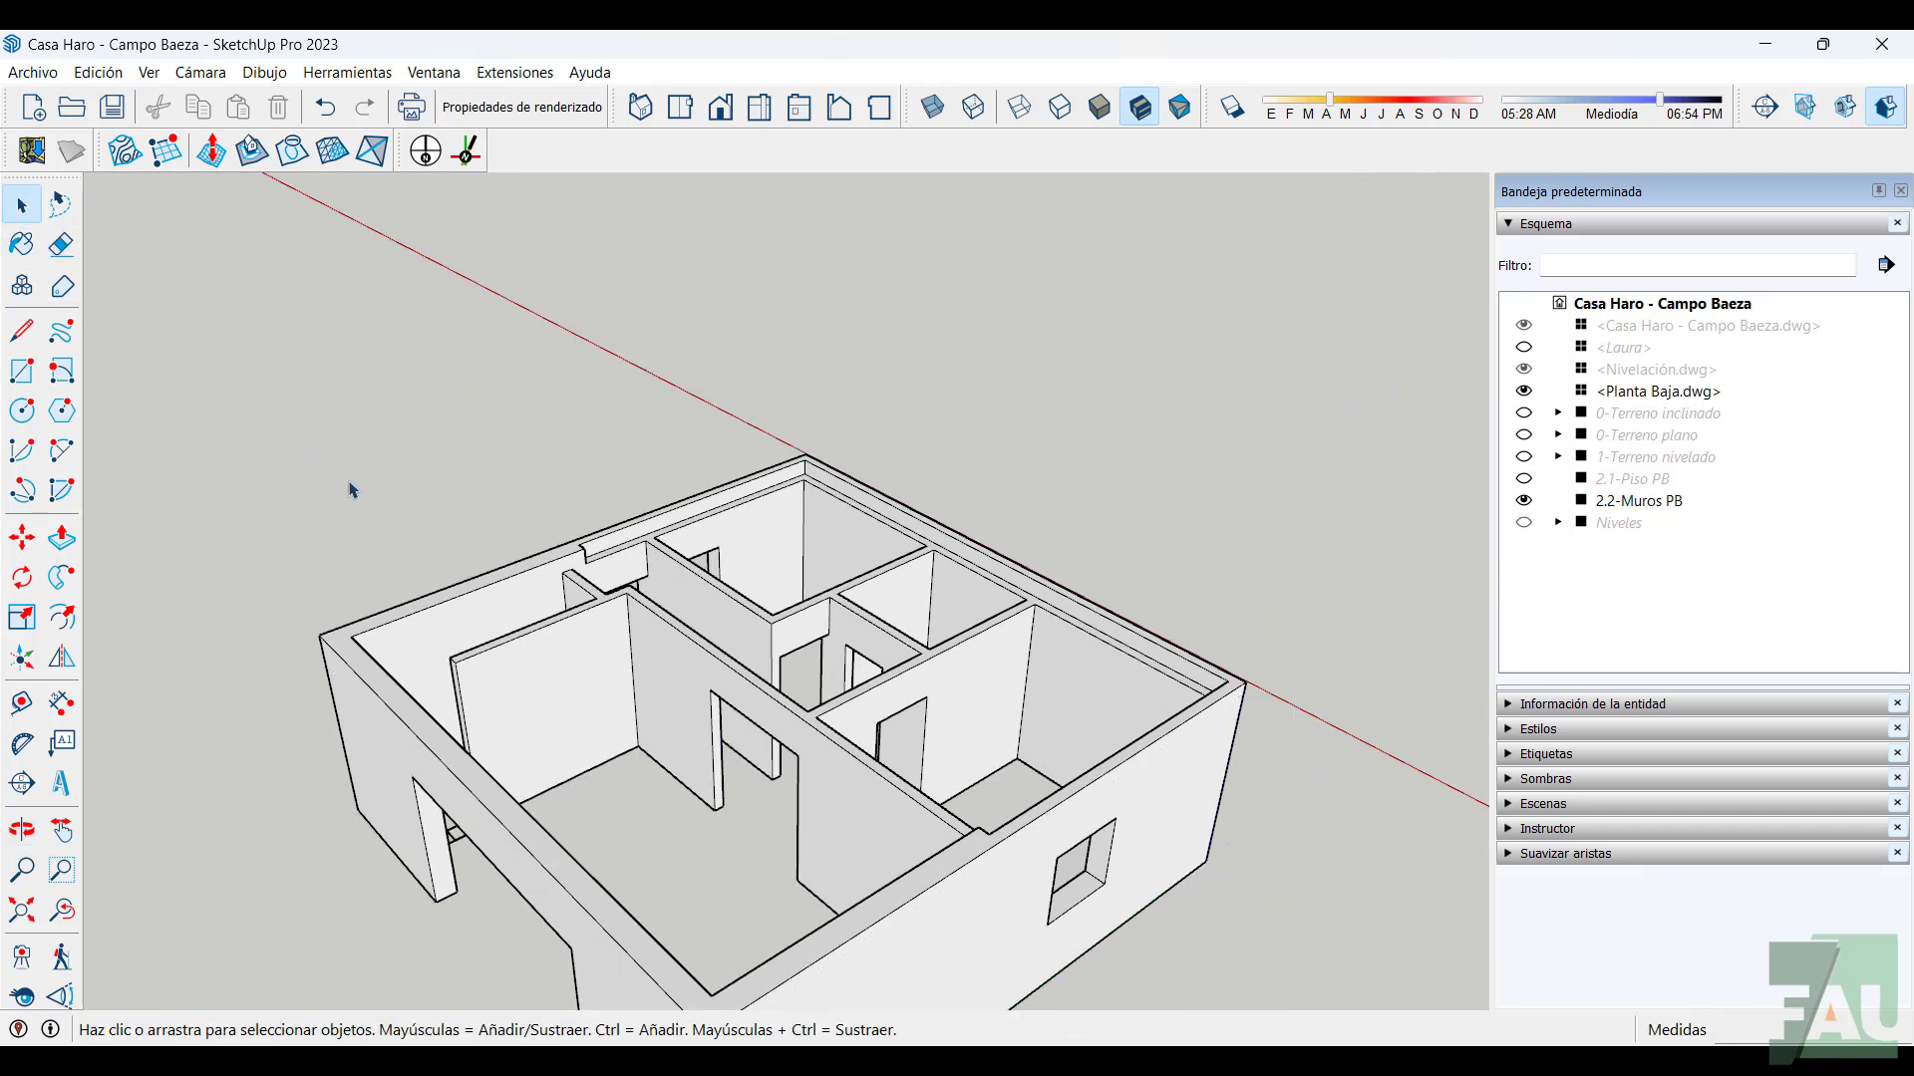
Draw an 8 × 4.3 m rectangle over the rear rooms, from the ledge's rear corner to its opposite end
scroll(983, 585, "down", 2)
middle_click_drag(983, 589, 1141, 720)
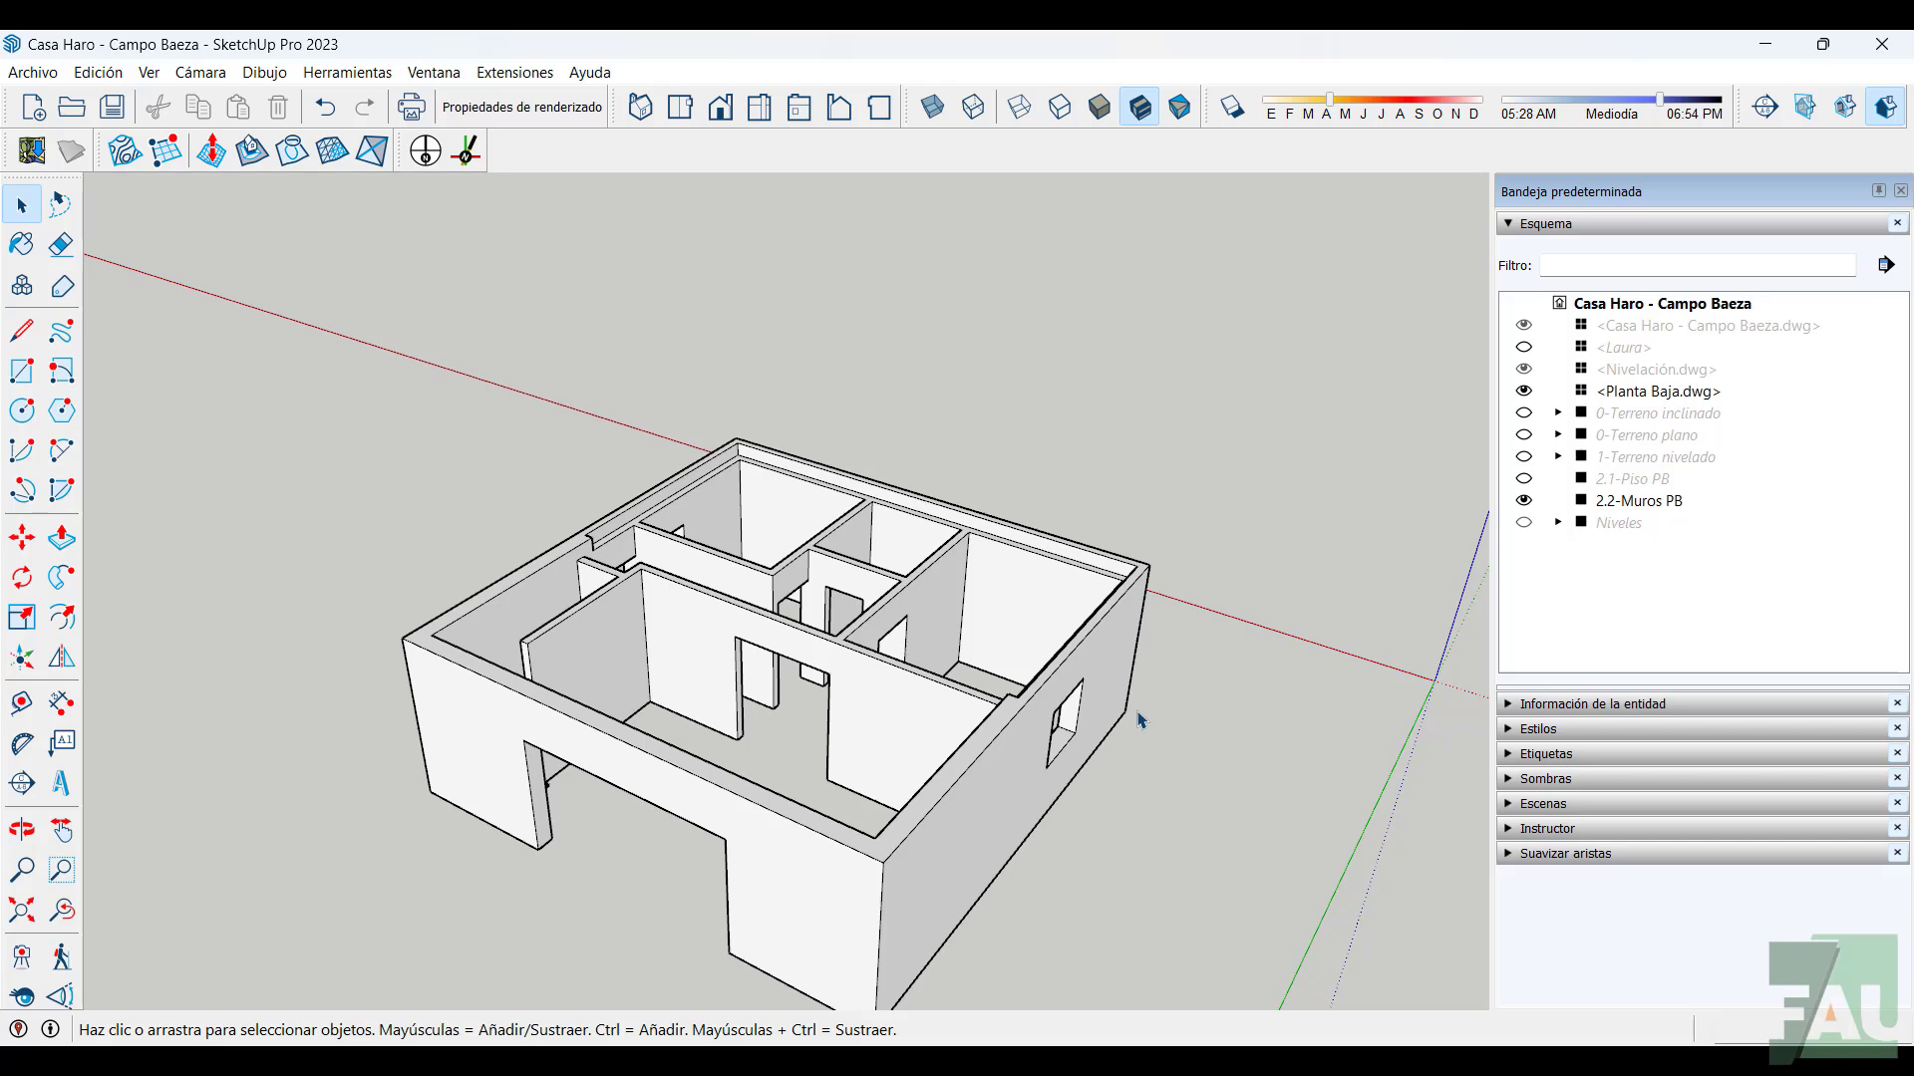
scroll(827, 533, "up", 2)
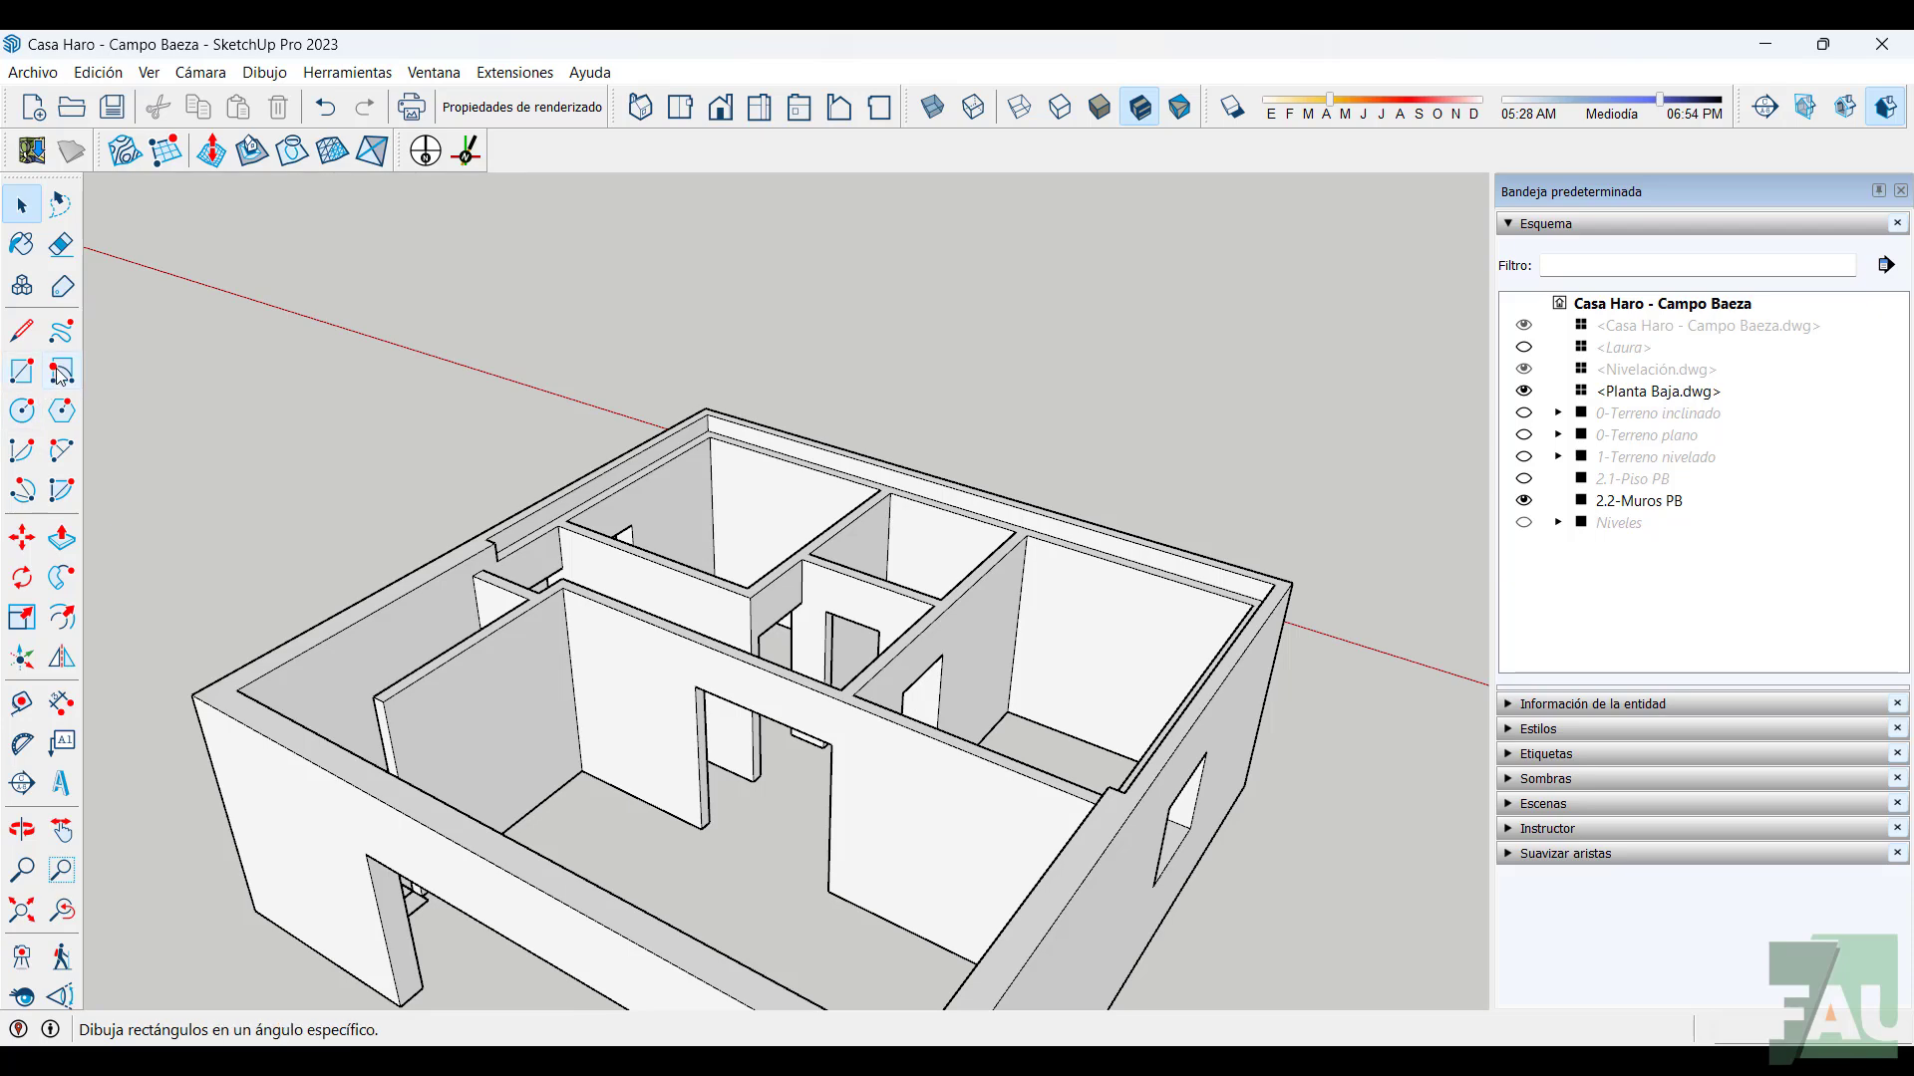
left_click(22, 371)
scroll(697, 419, "up", 3)
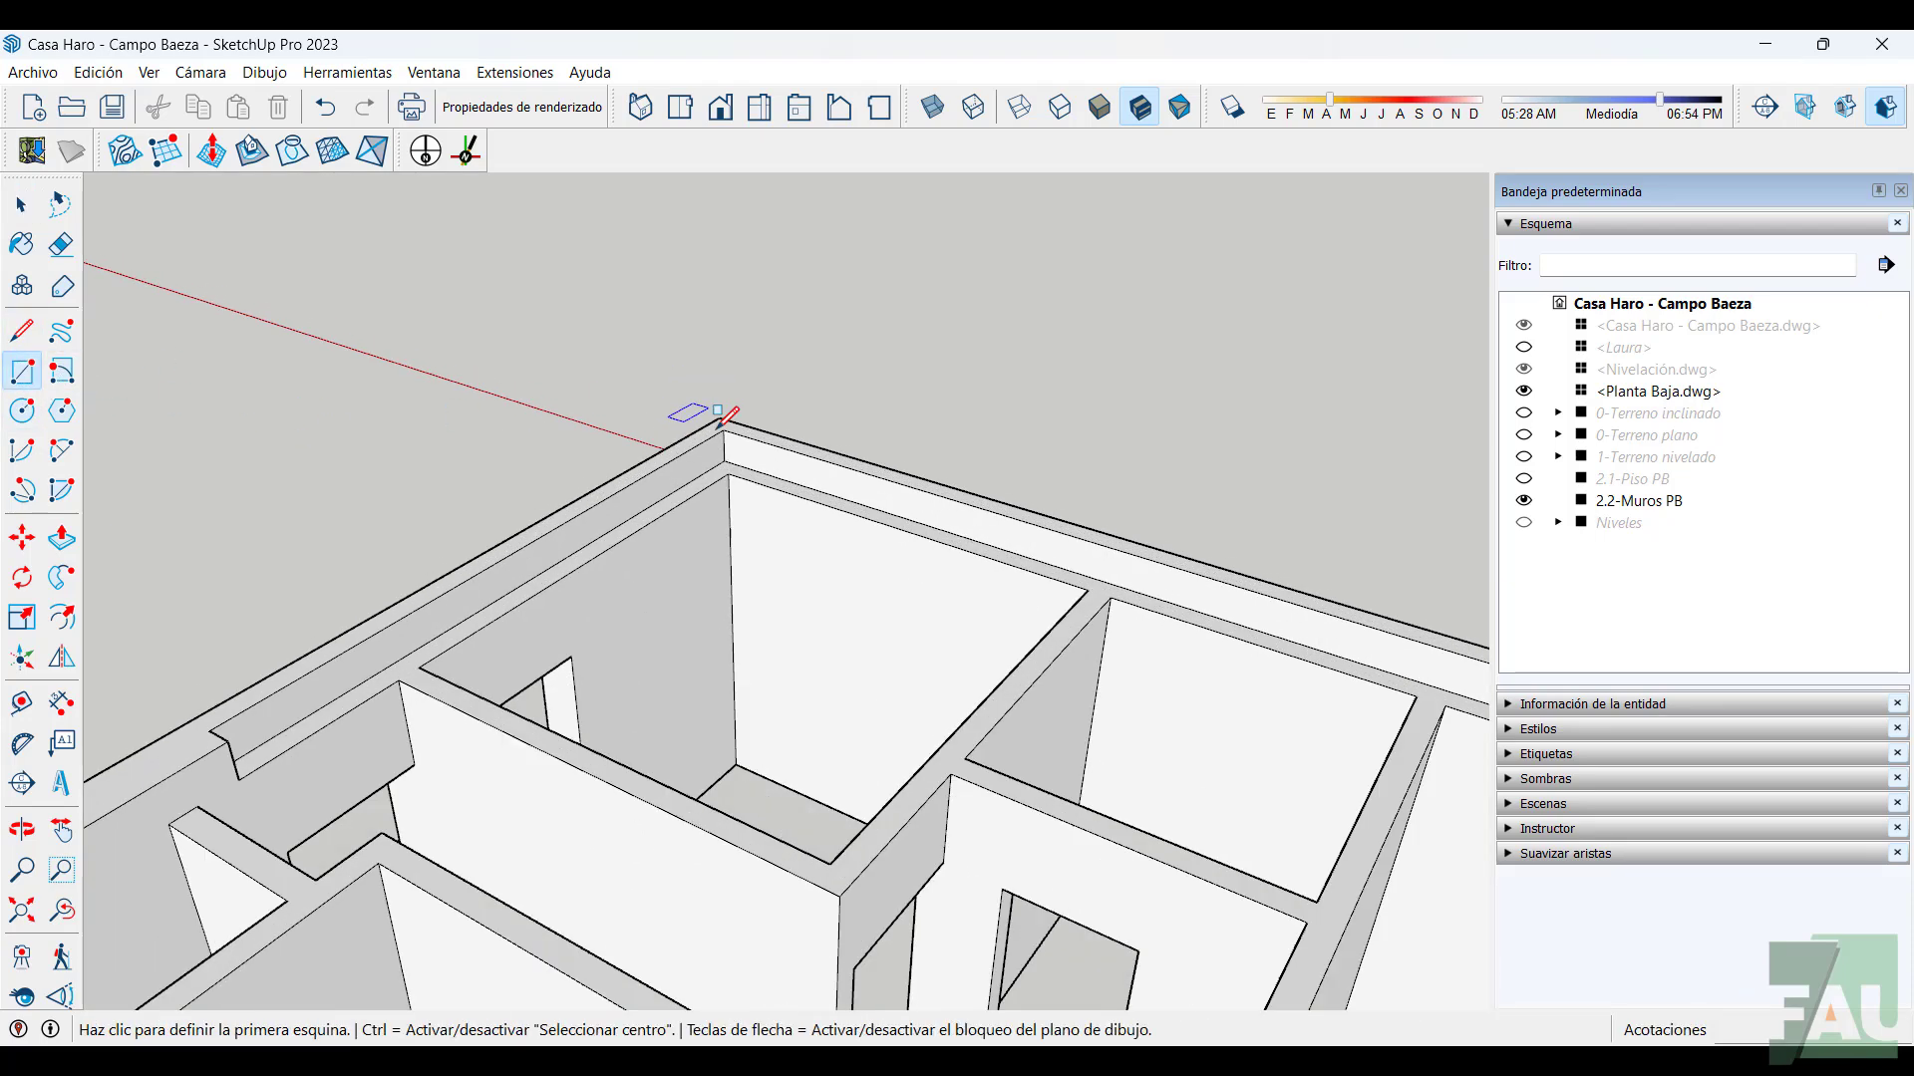
left_click(726, 460)
scroll(803, 505, "down", 3)
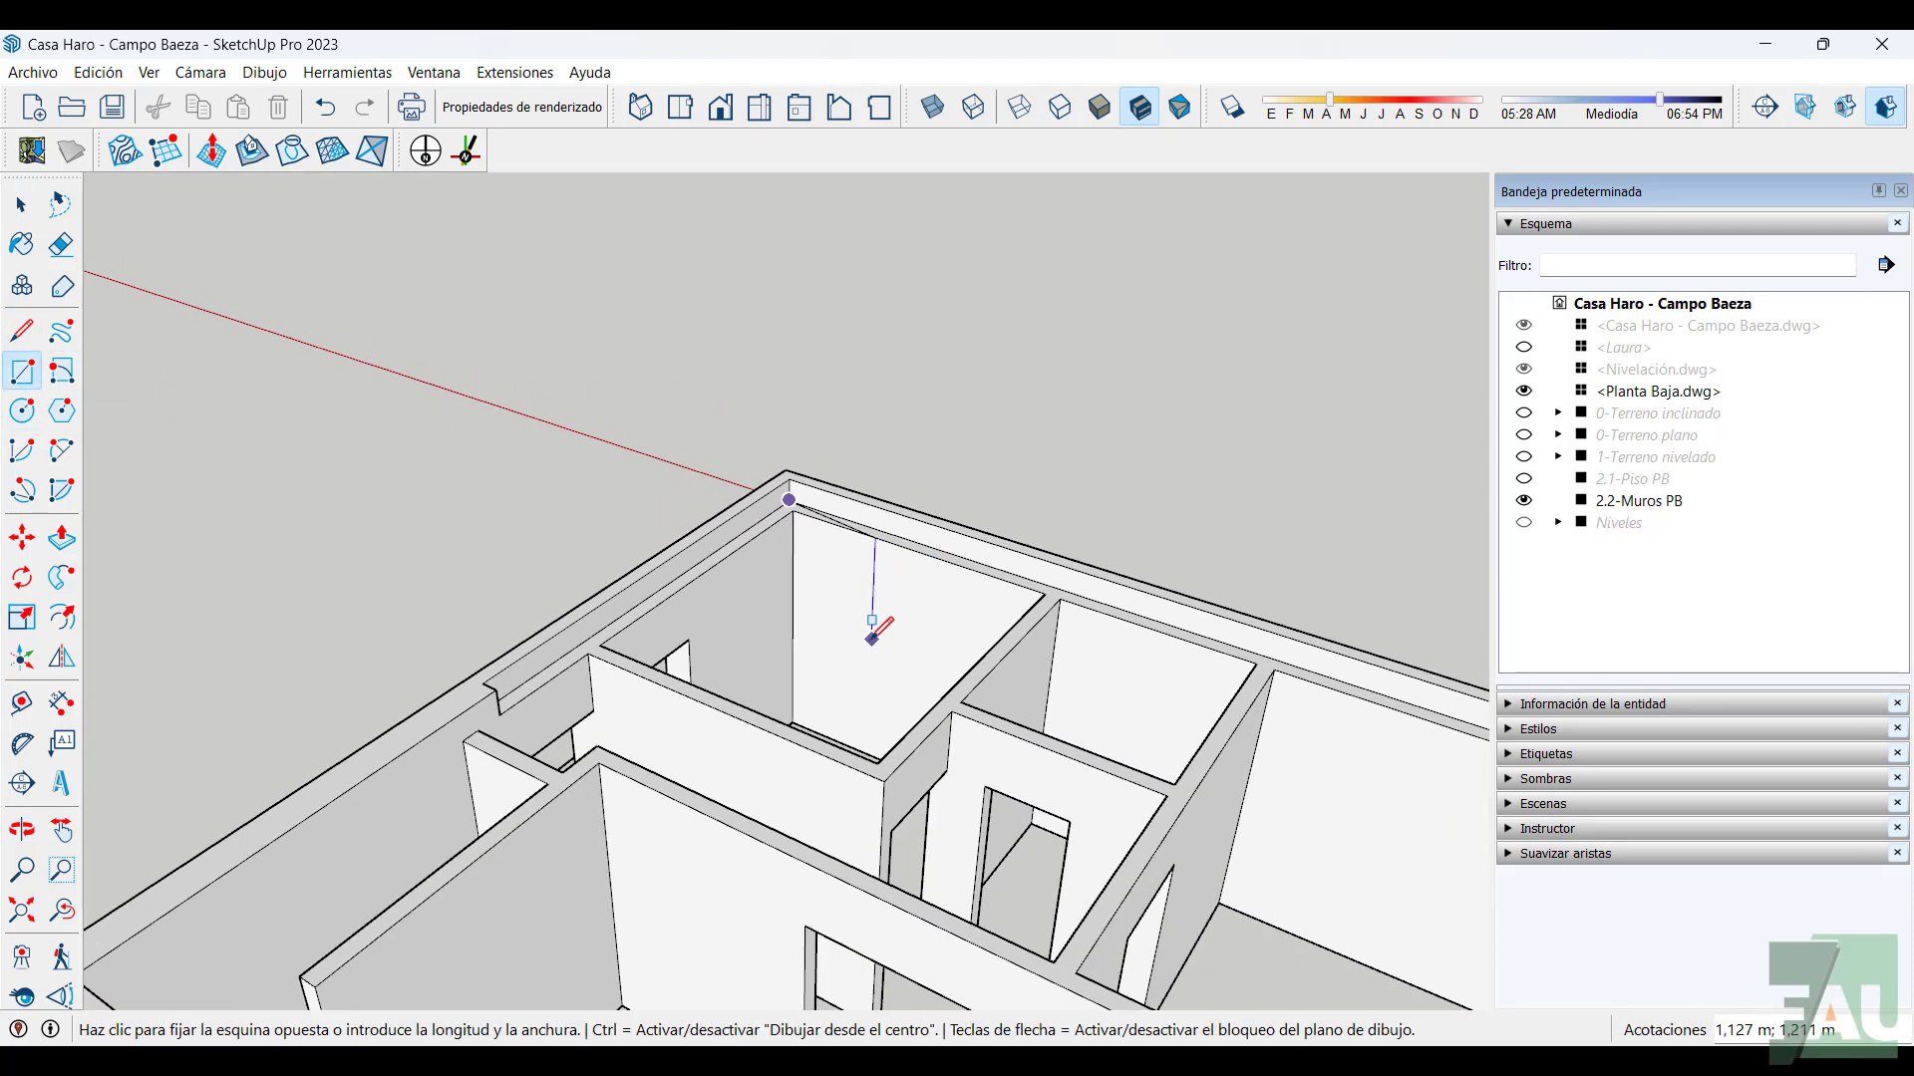
middle_click_drag(876, 632, 1325, 643)
scroll(1011, 349, "up", 3)
left_click(982, 332)
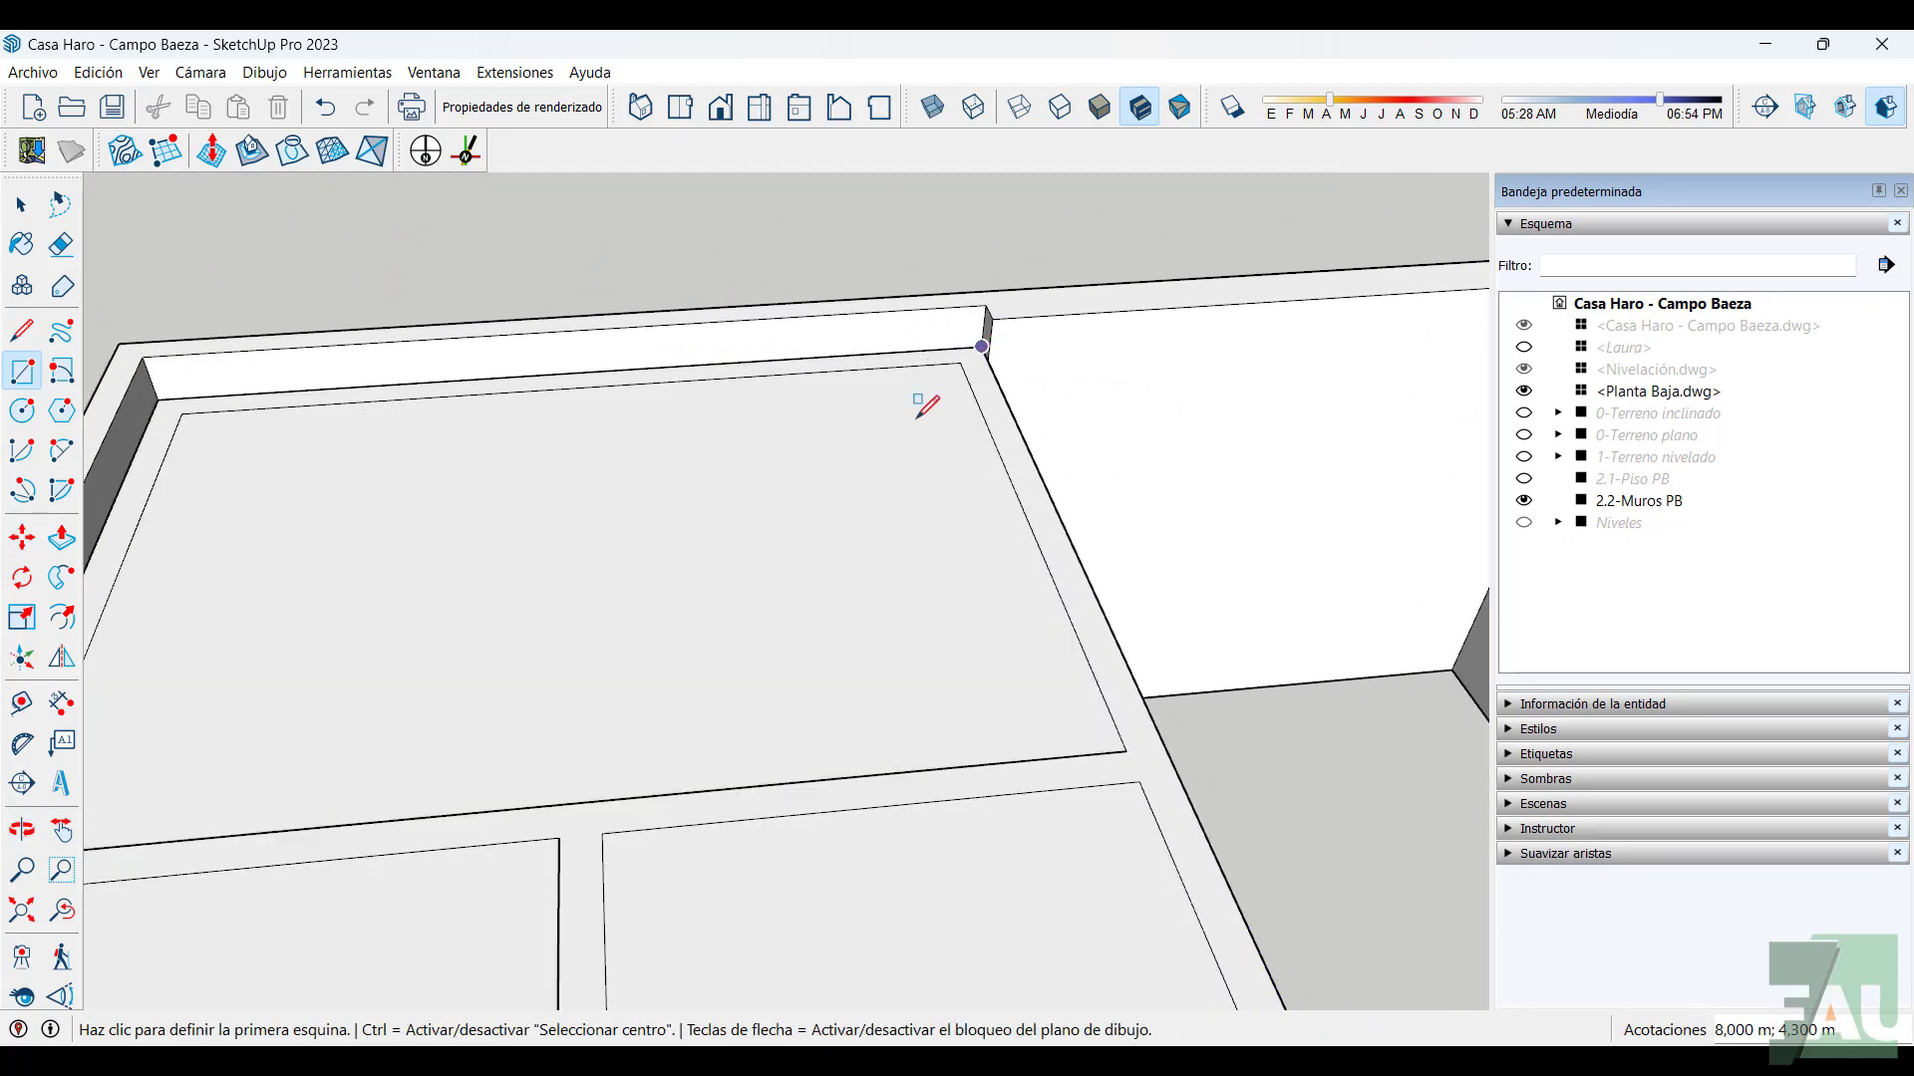
Group the rectangle's face with its edges and rename the group 2.3-Entrepiso
scroll(918, 406, "down", 3)
key("space")
double_click(722, 518)
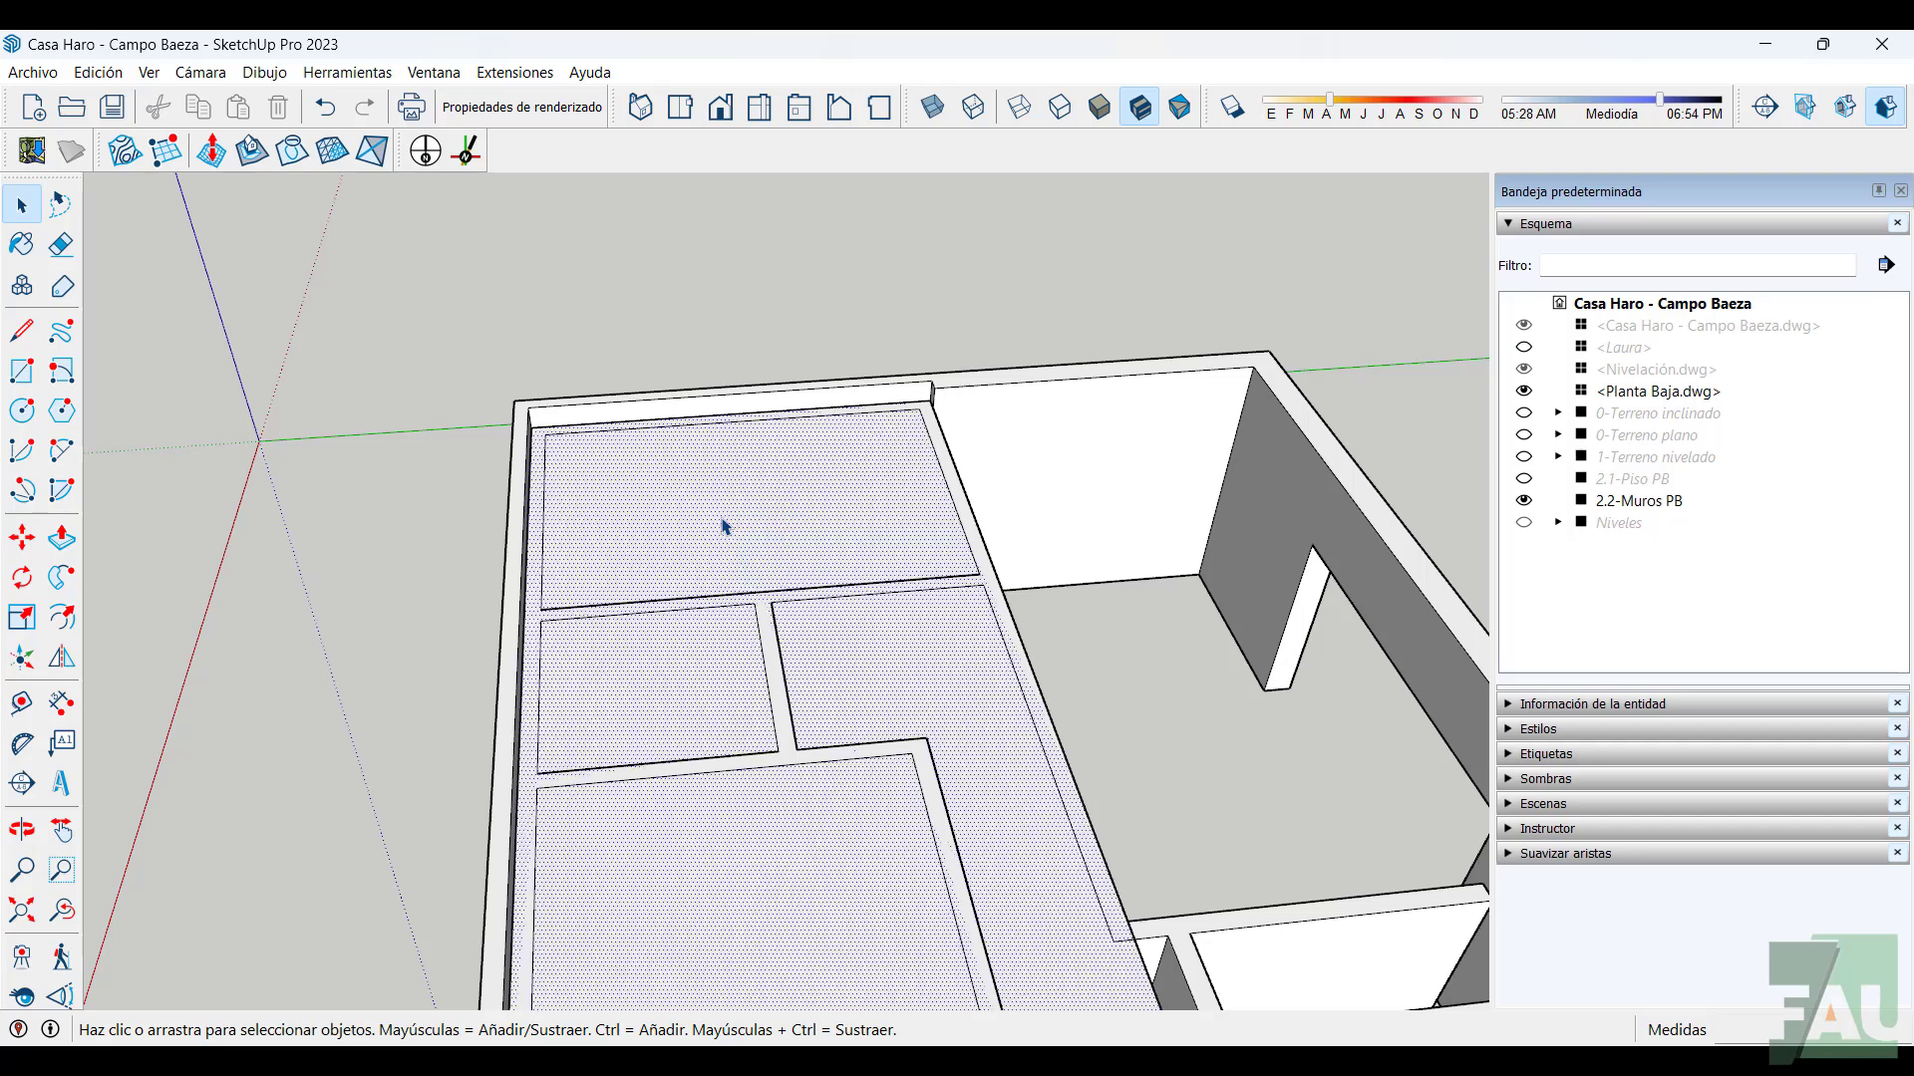
right_click(723, 522)
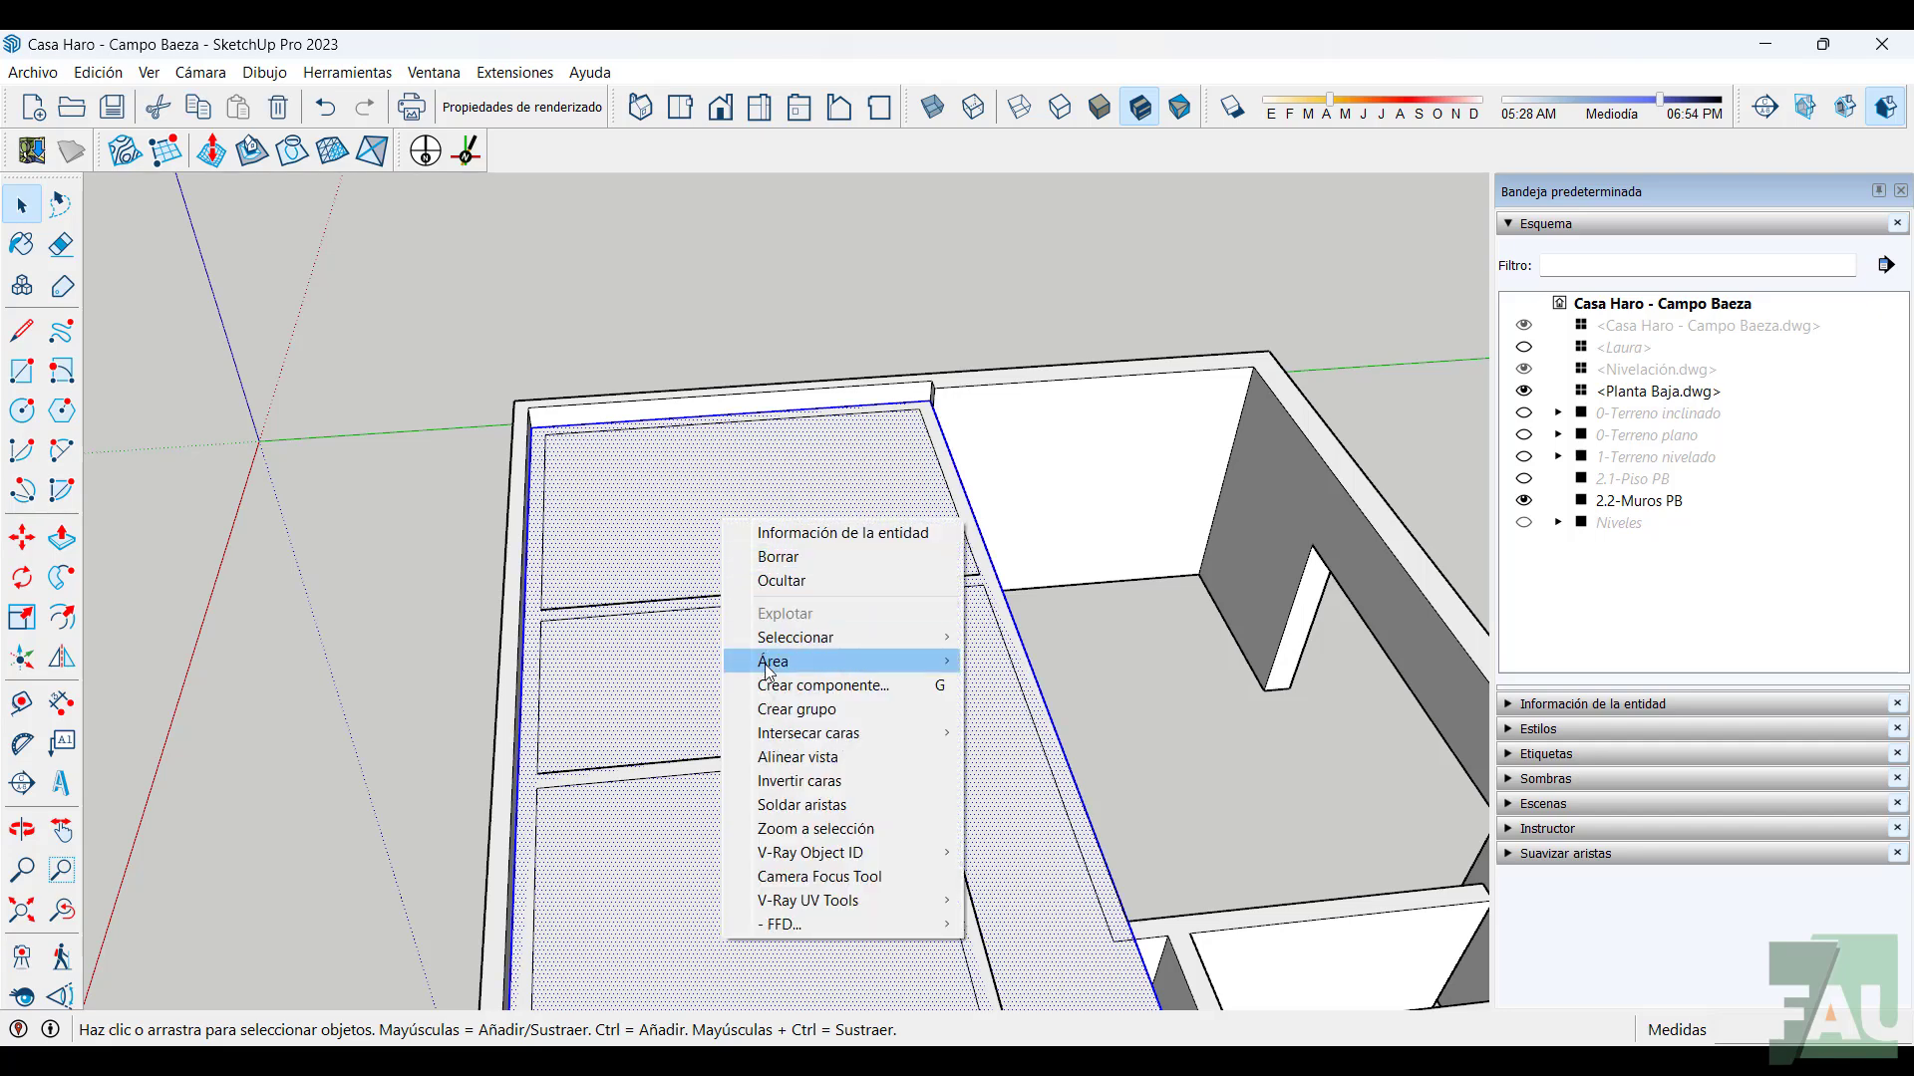
left_click(771, 709)
right_click(1644, 527)
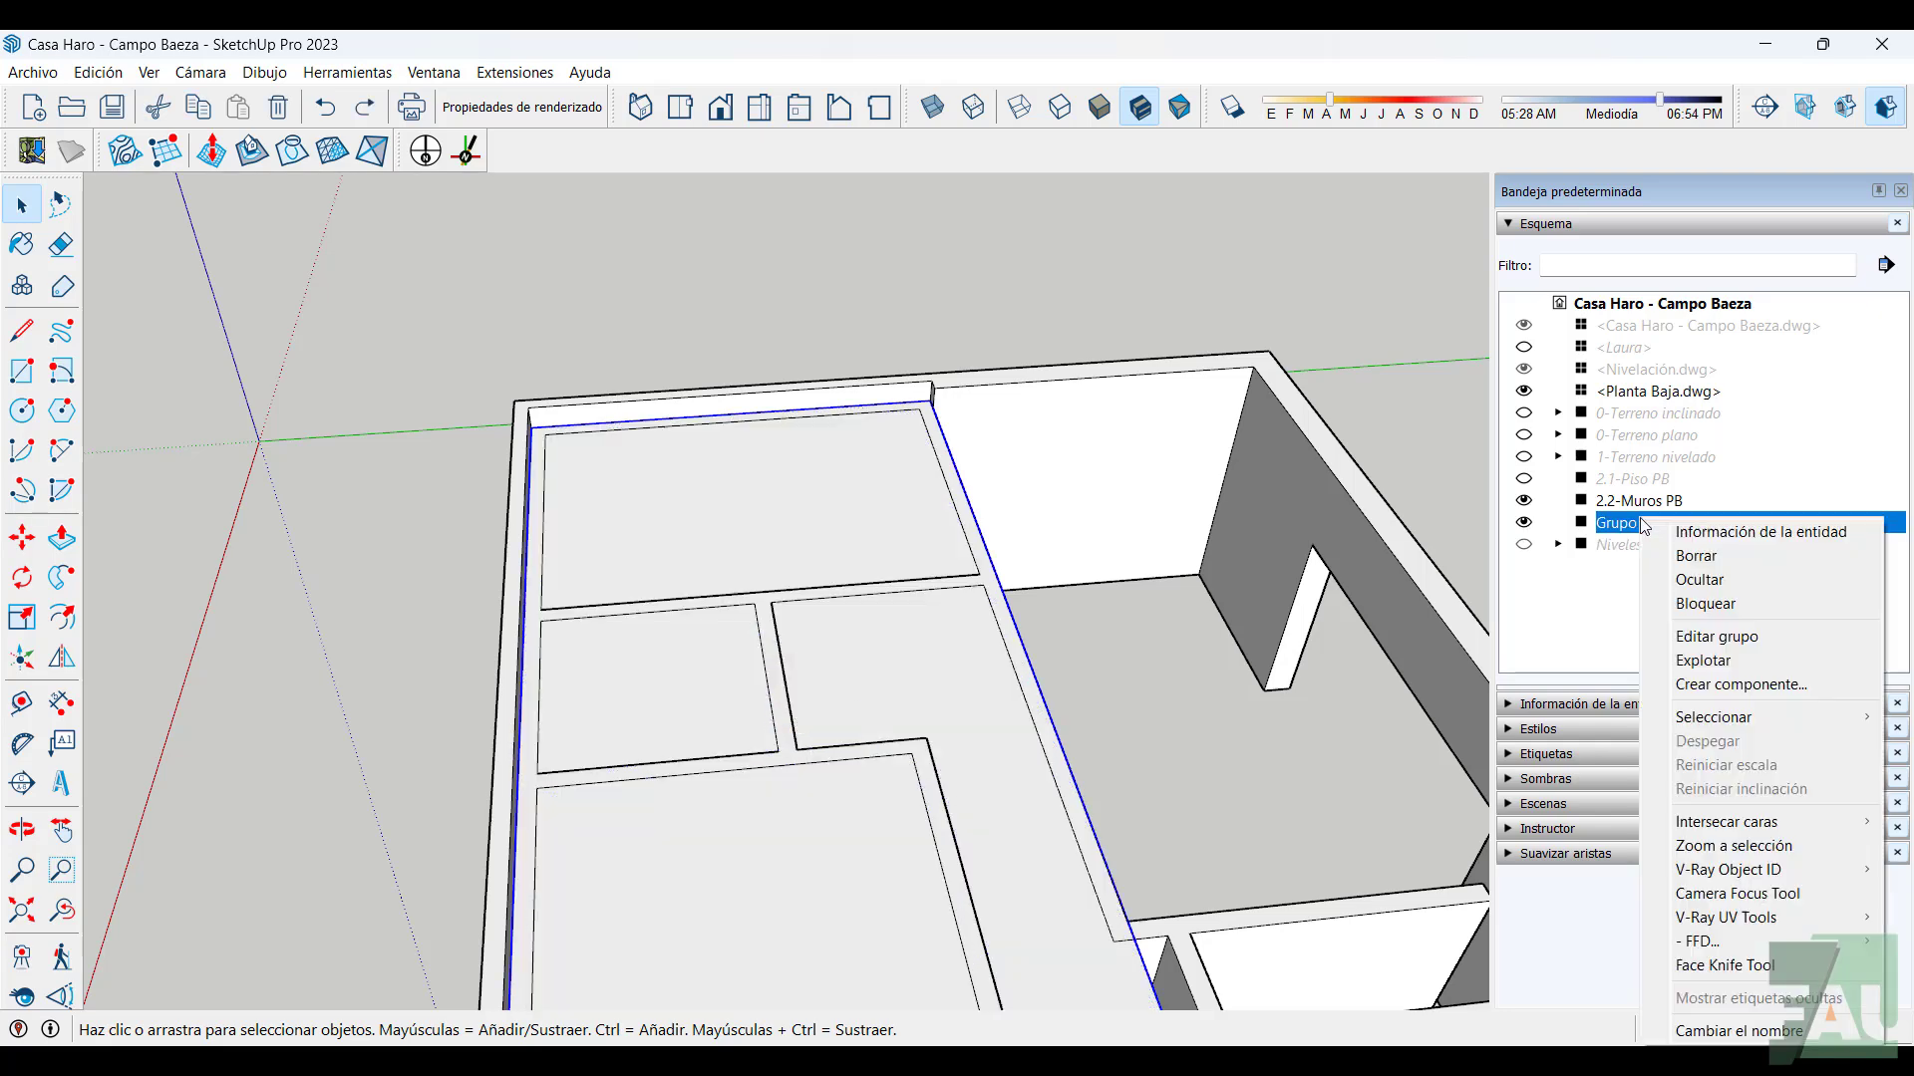
left_click(1764, 1033)
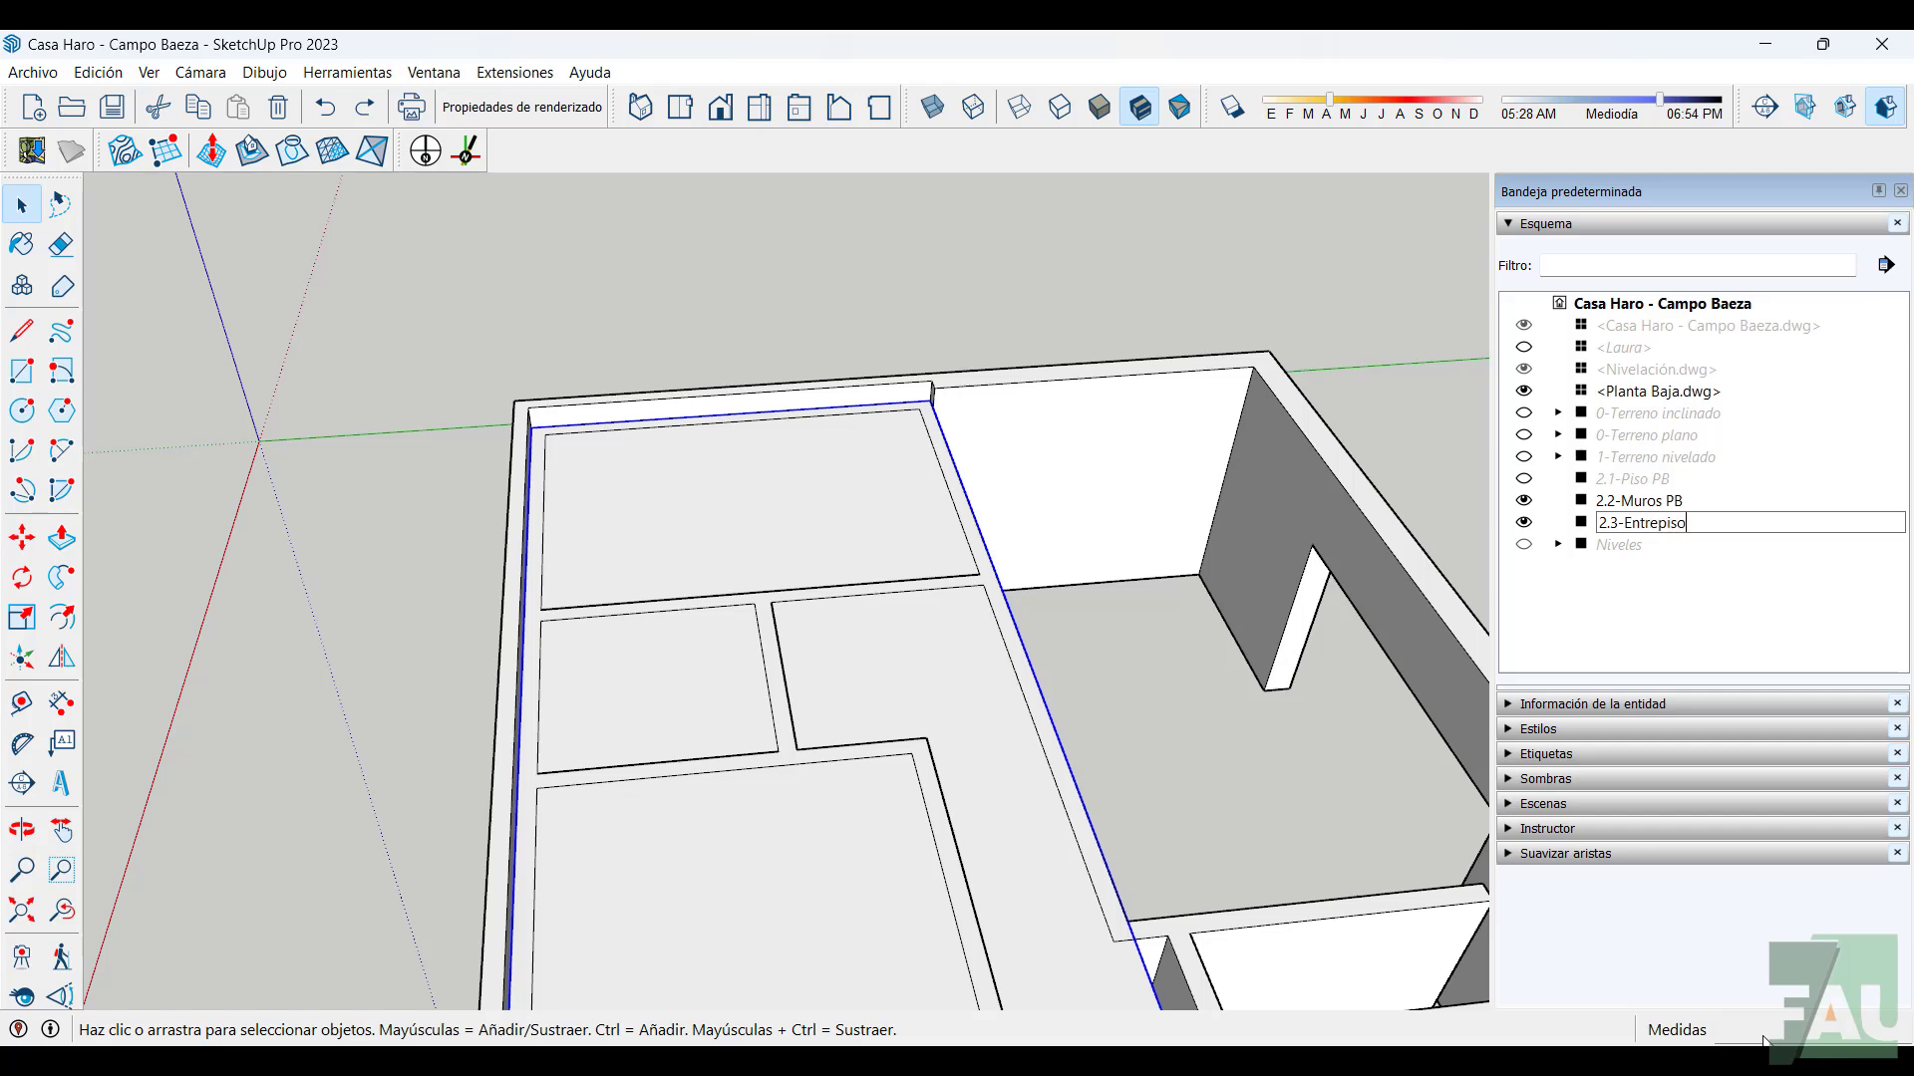
key("Return")
Extrude the face inside the 2.3-Entrepiso group 0.25 m up to the top of the walls, and close the group
scroll(1480, 819, "down", 5)
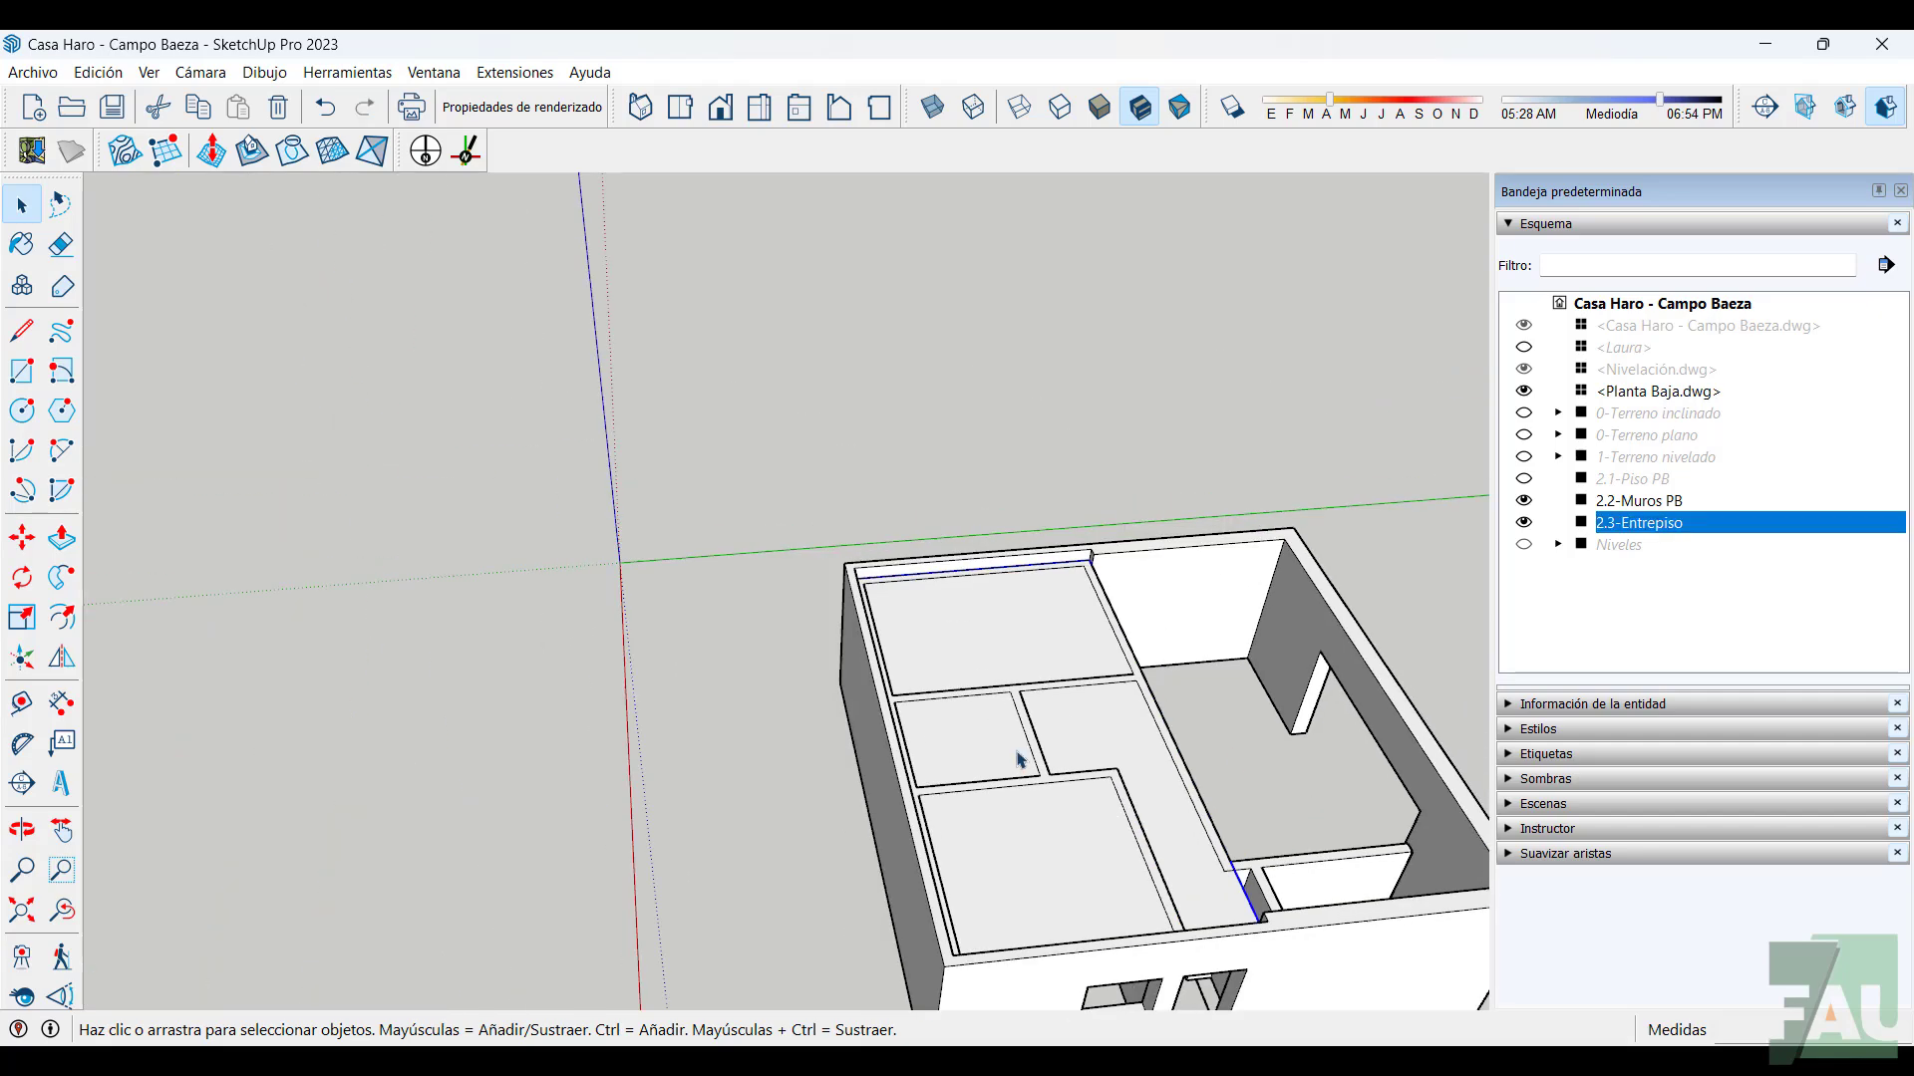
middle_click_drag(1480, 819, 846, 711)
double_click(894, 682)
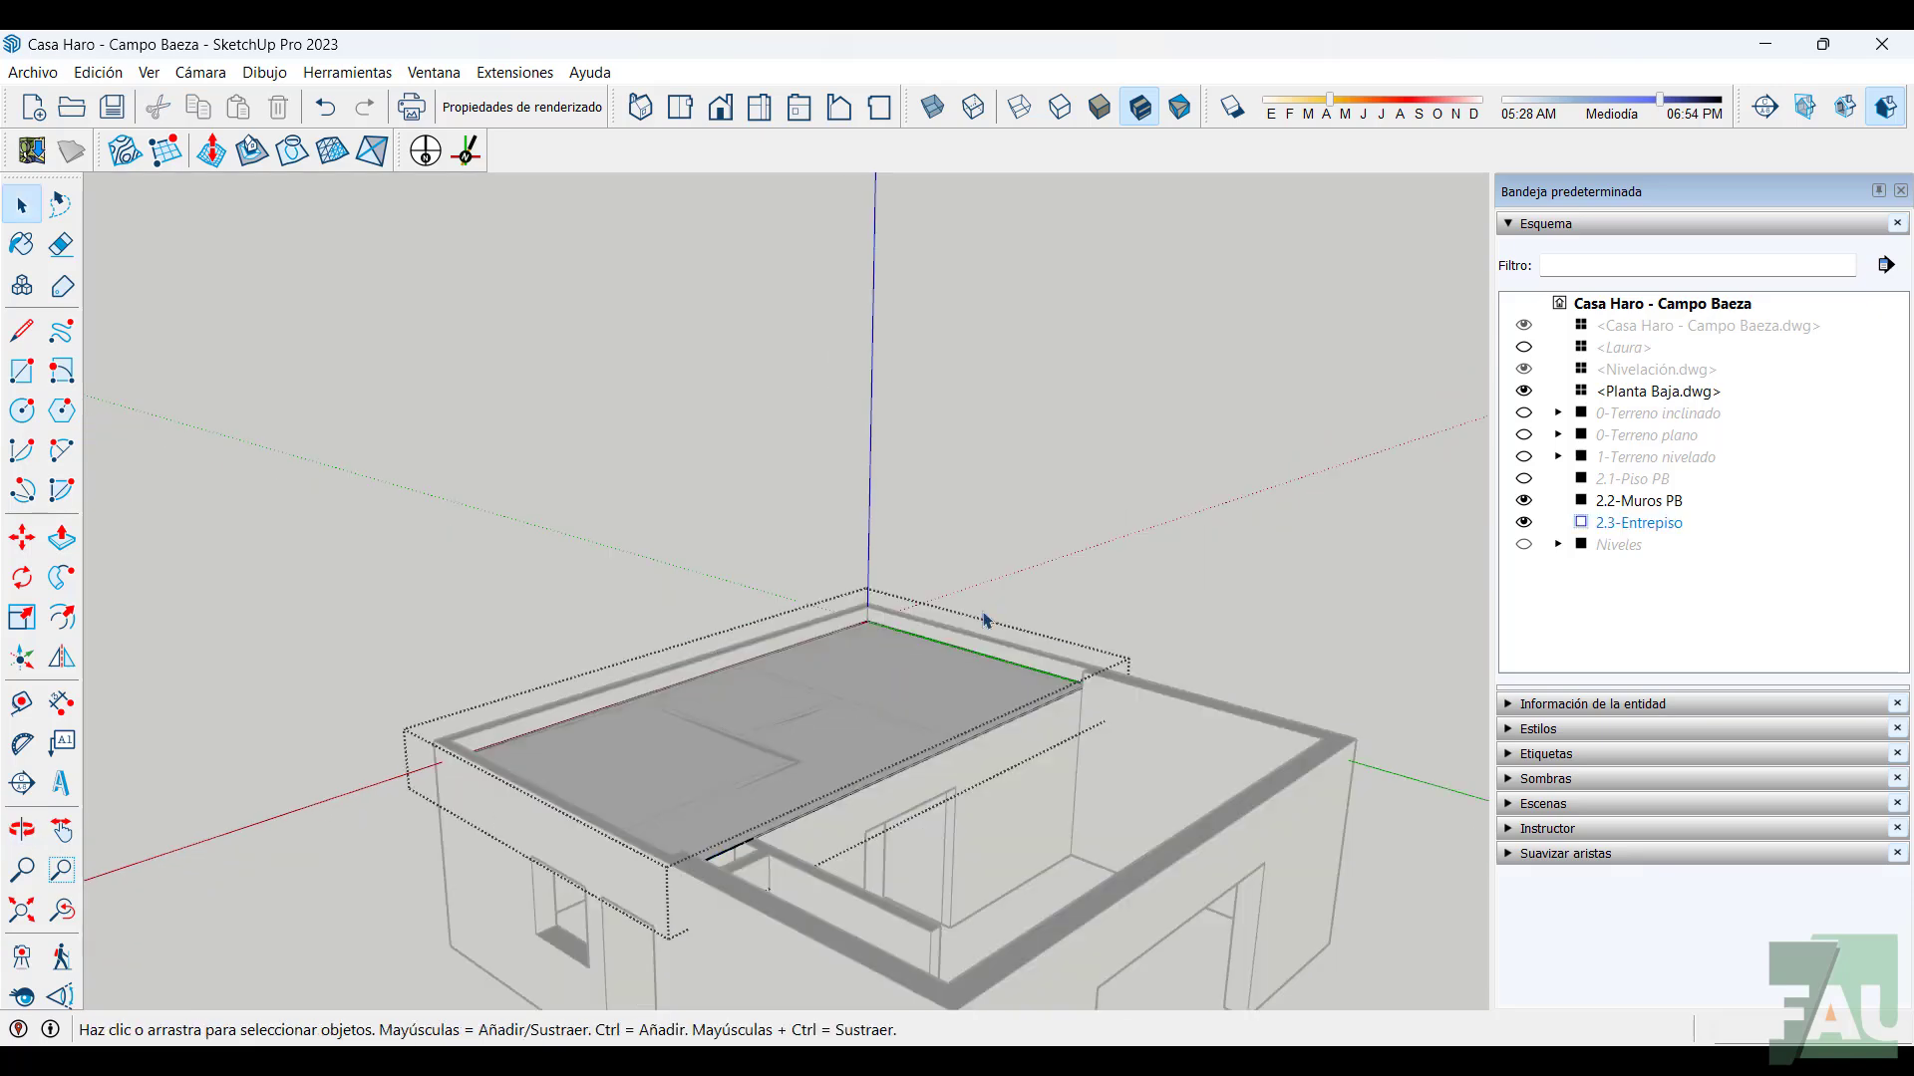
middle_click_drag(983, 618, 859, 666)
scroll(857, 663, "up", 2)
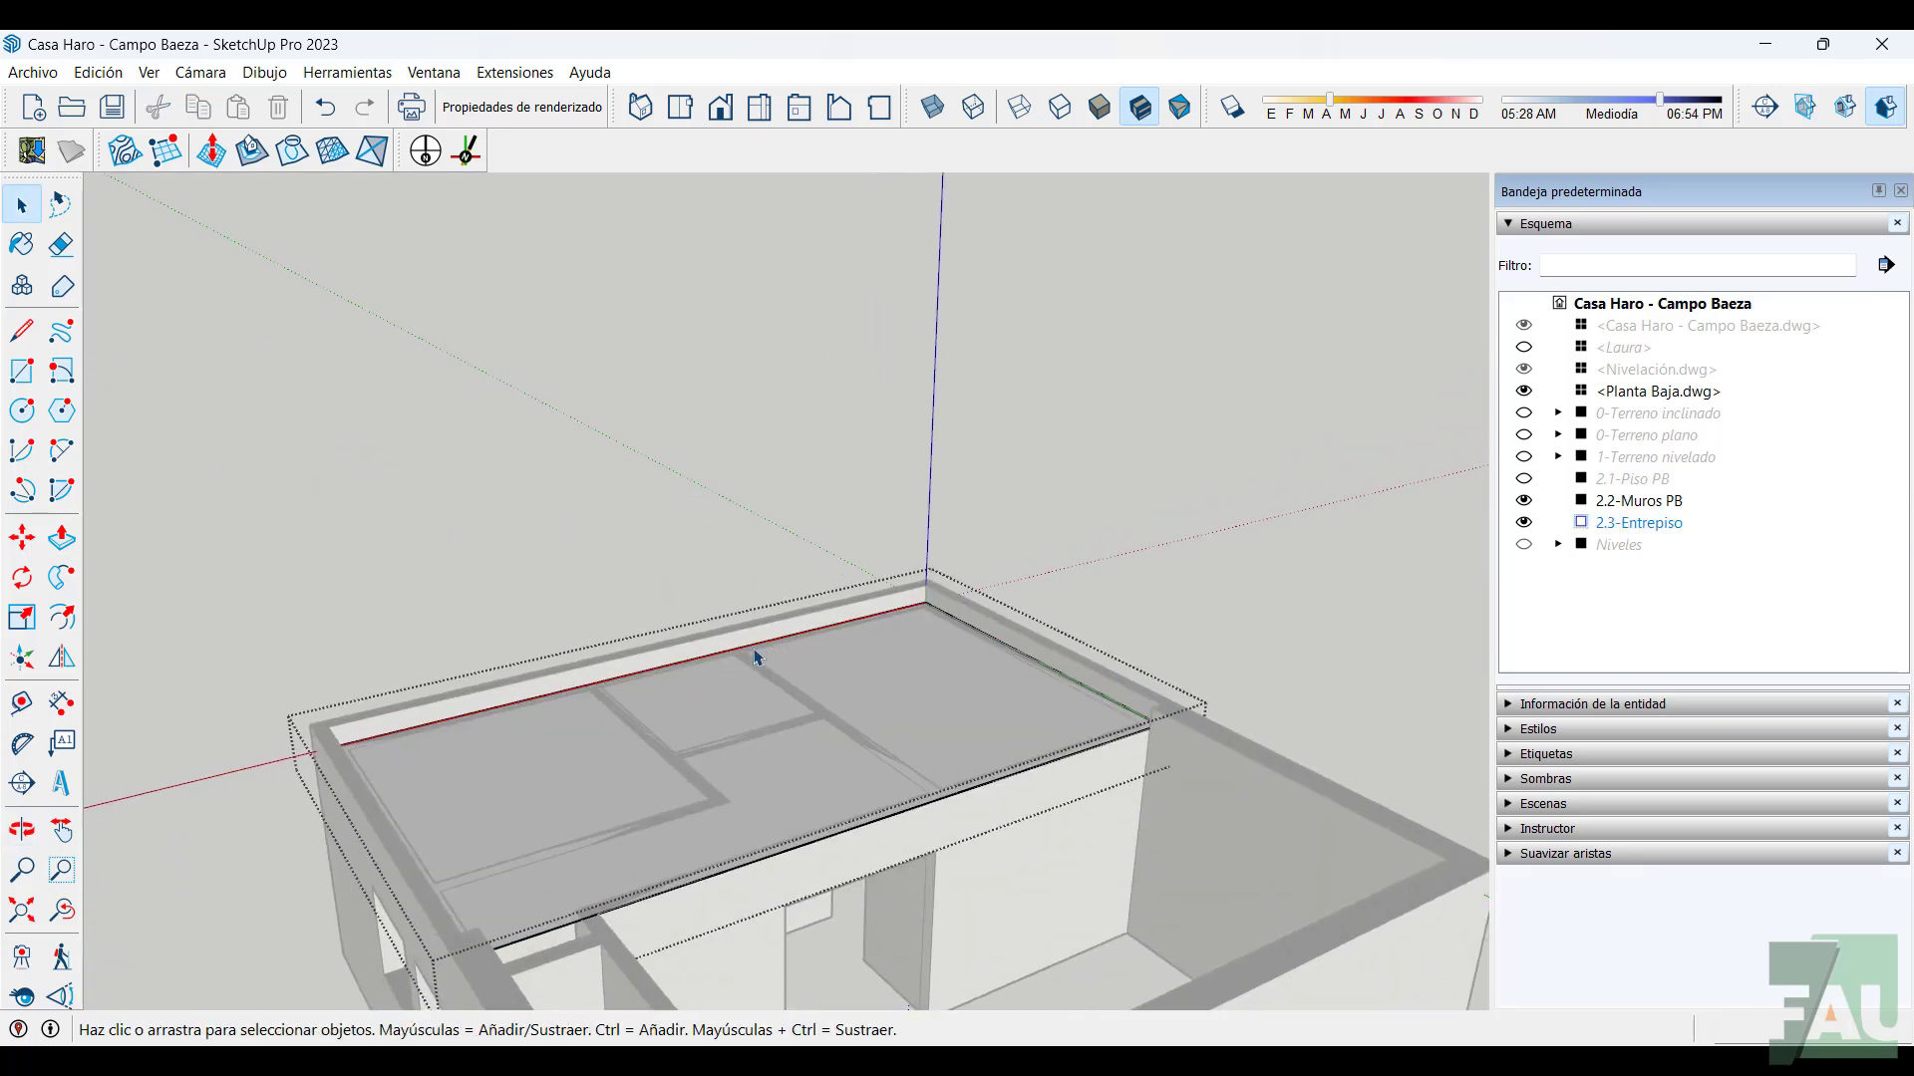
left_click(61, 540)
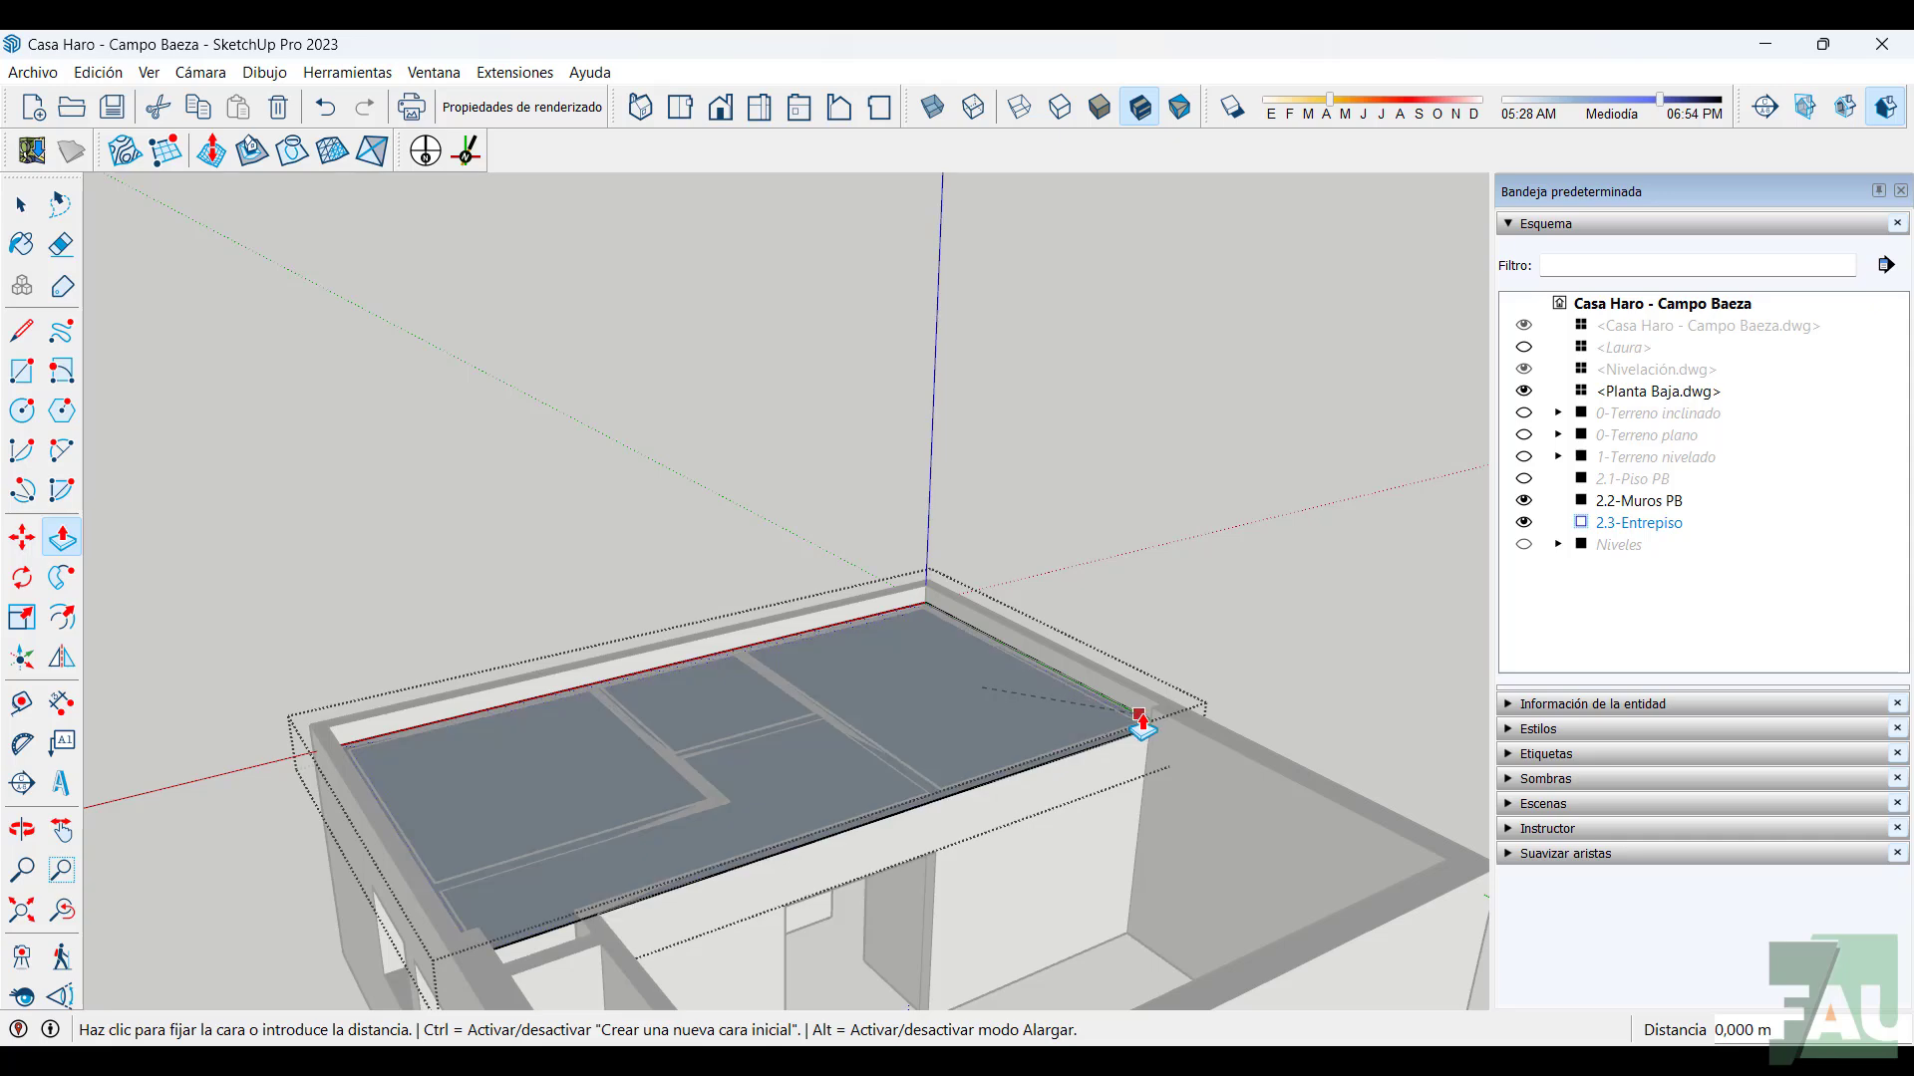
scroll(1146, 727, "up", 3)
scroll(1166, 755, "up", 2)
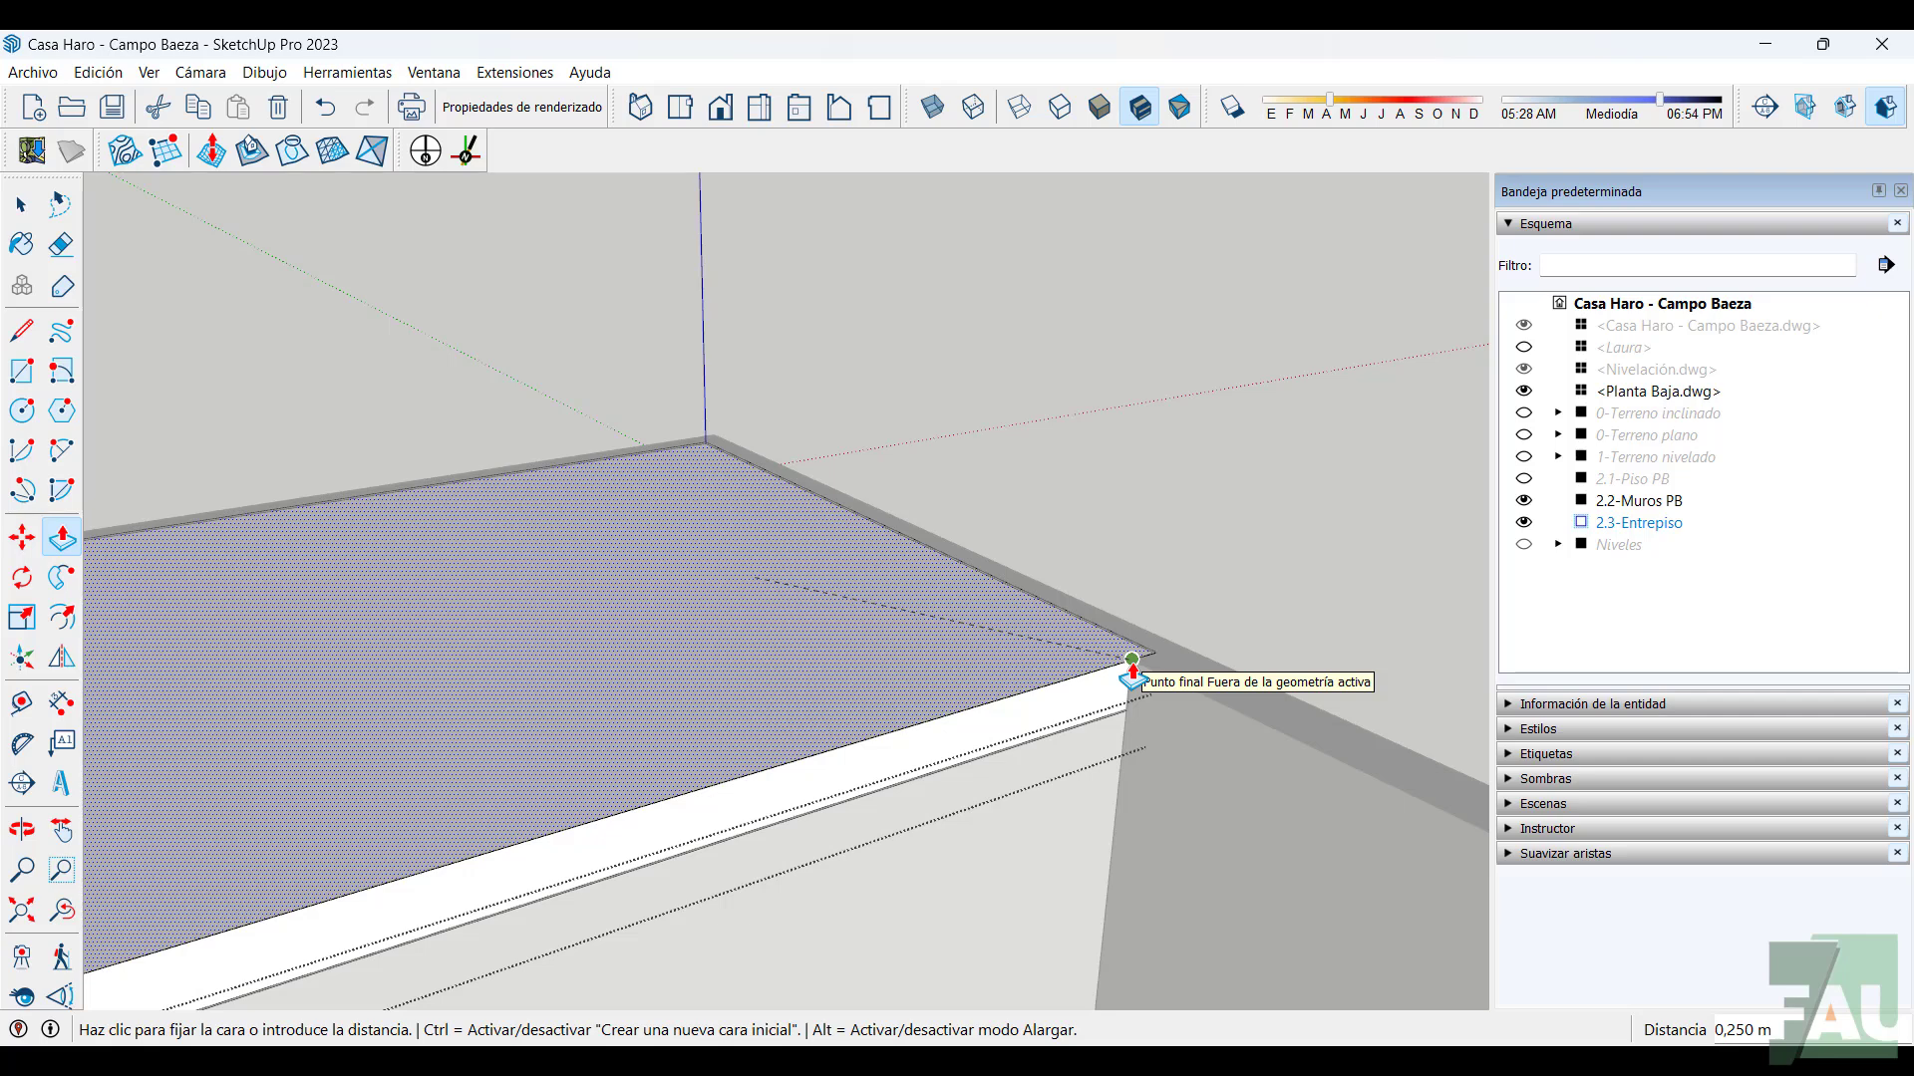
left_click(1133, 666)
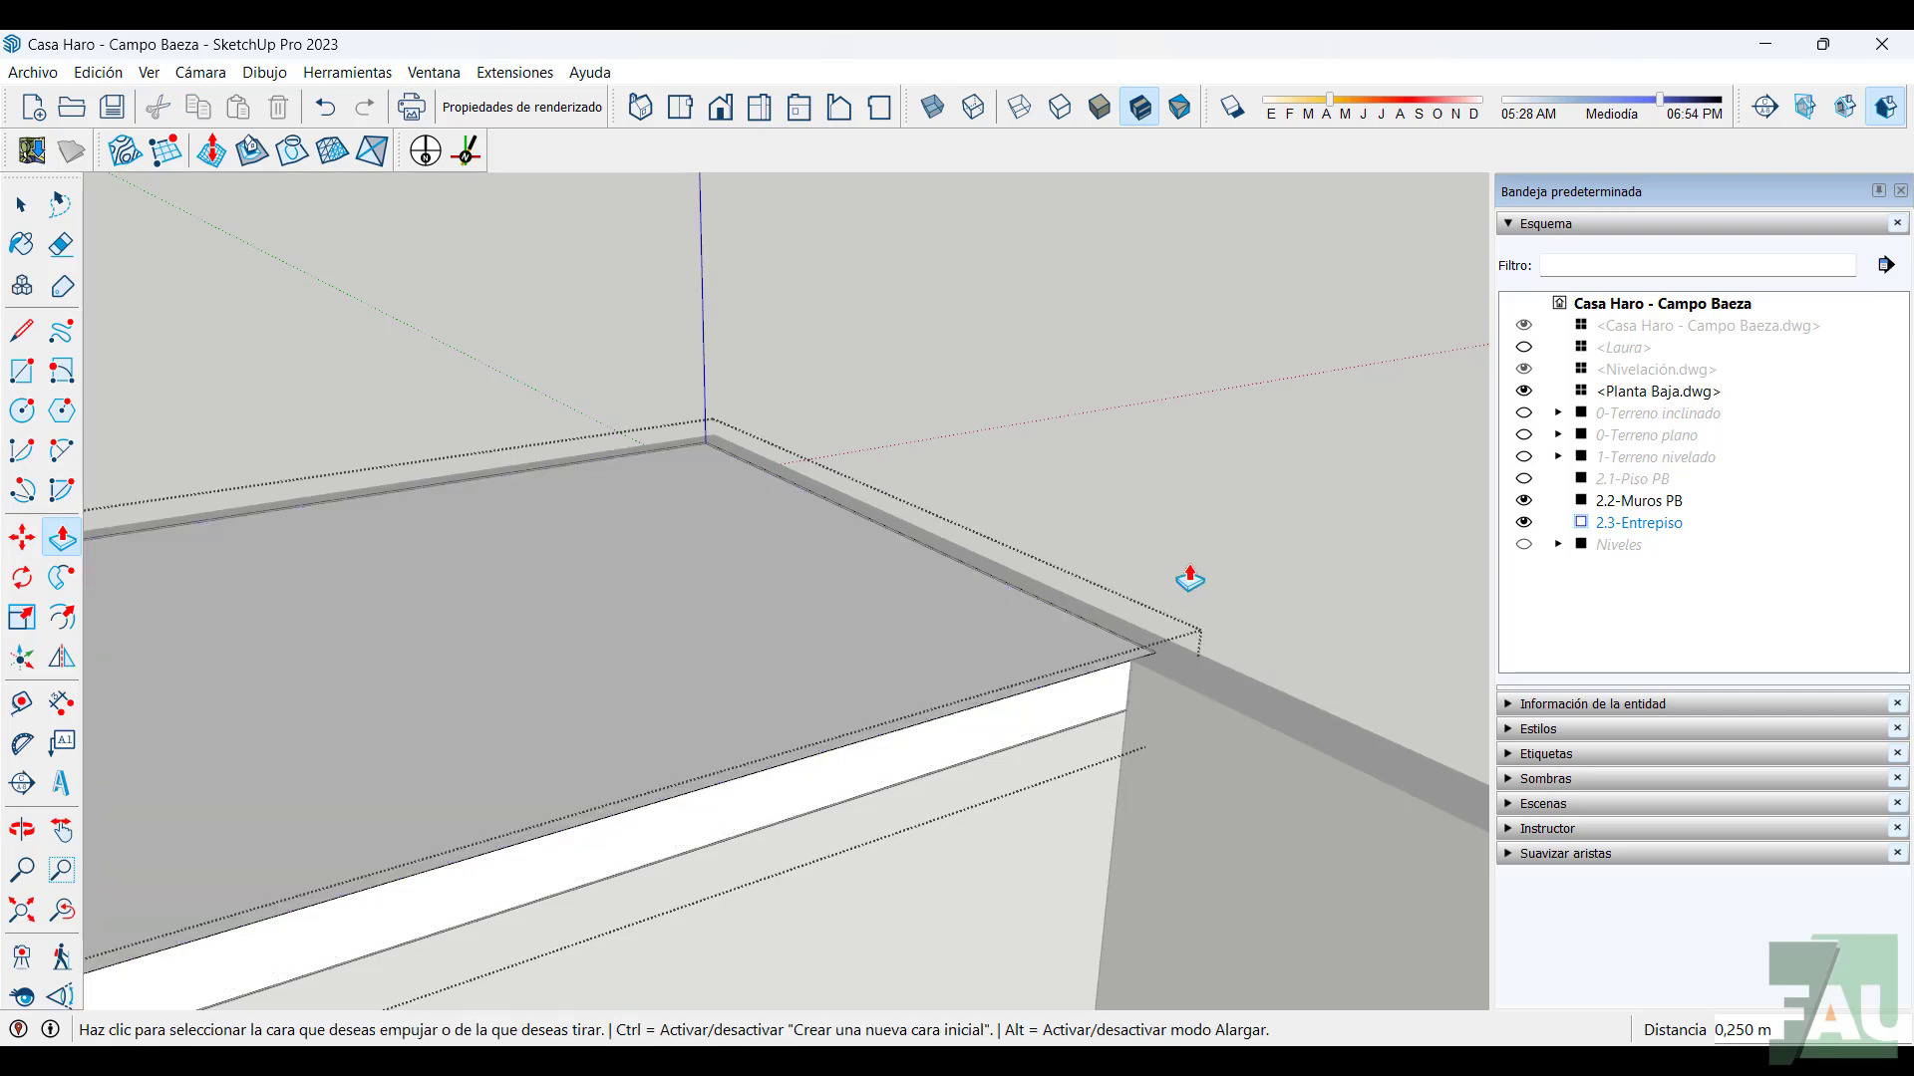
scroll(1187, 573, "down", 5)
right_click(590, 391)
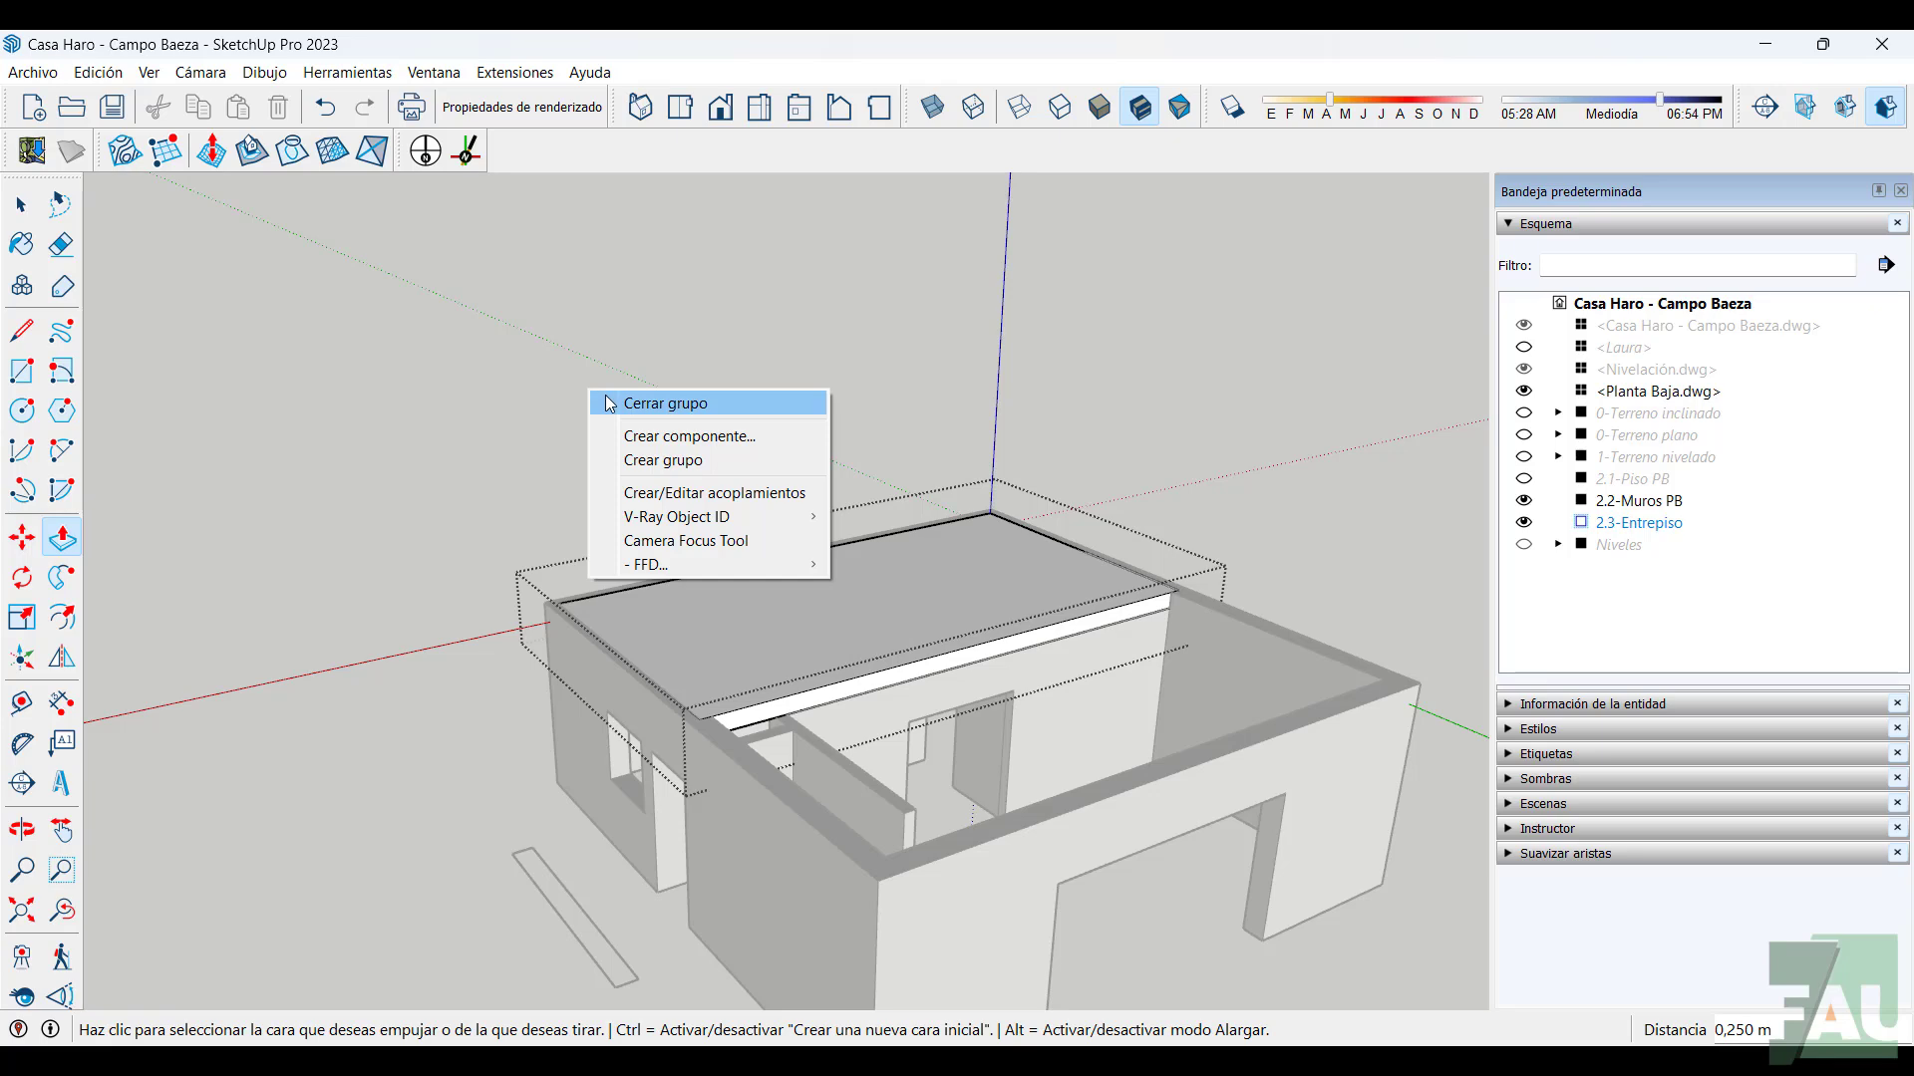
left_click(666, 402)
Show the hidden 2.1-Piso PB group and open it for editing at the wide exterior wall opening
scroll(906, 466, "down", 5)
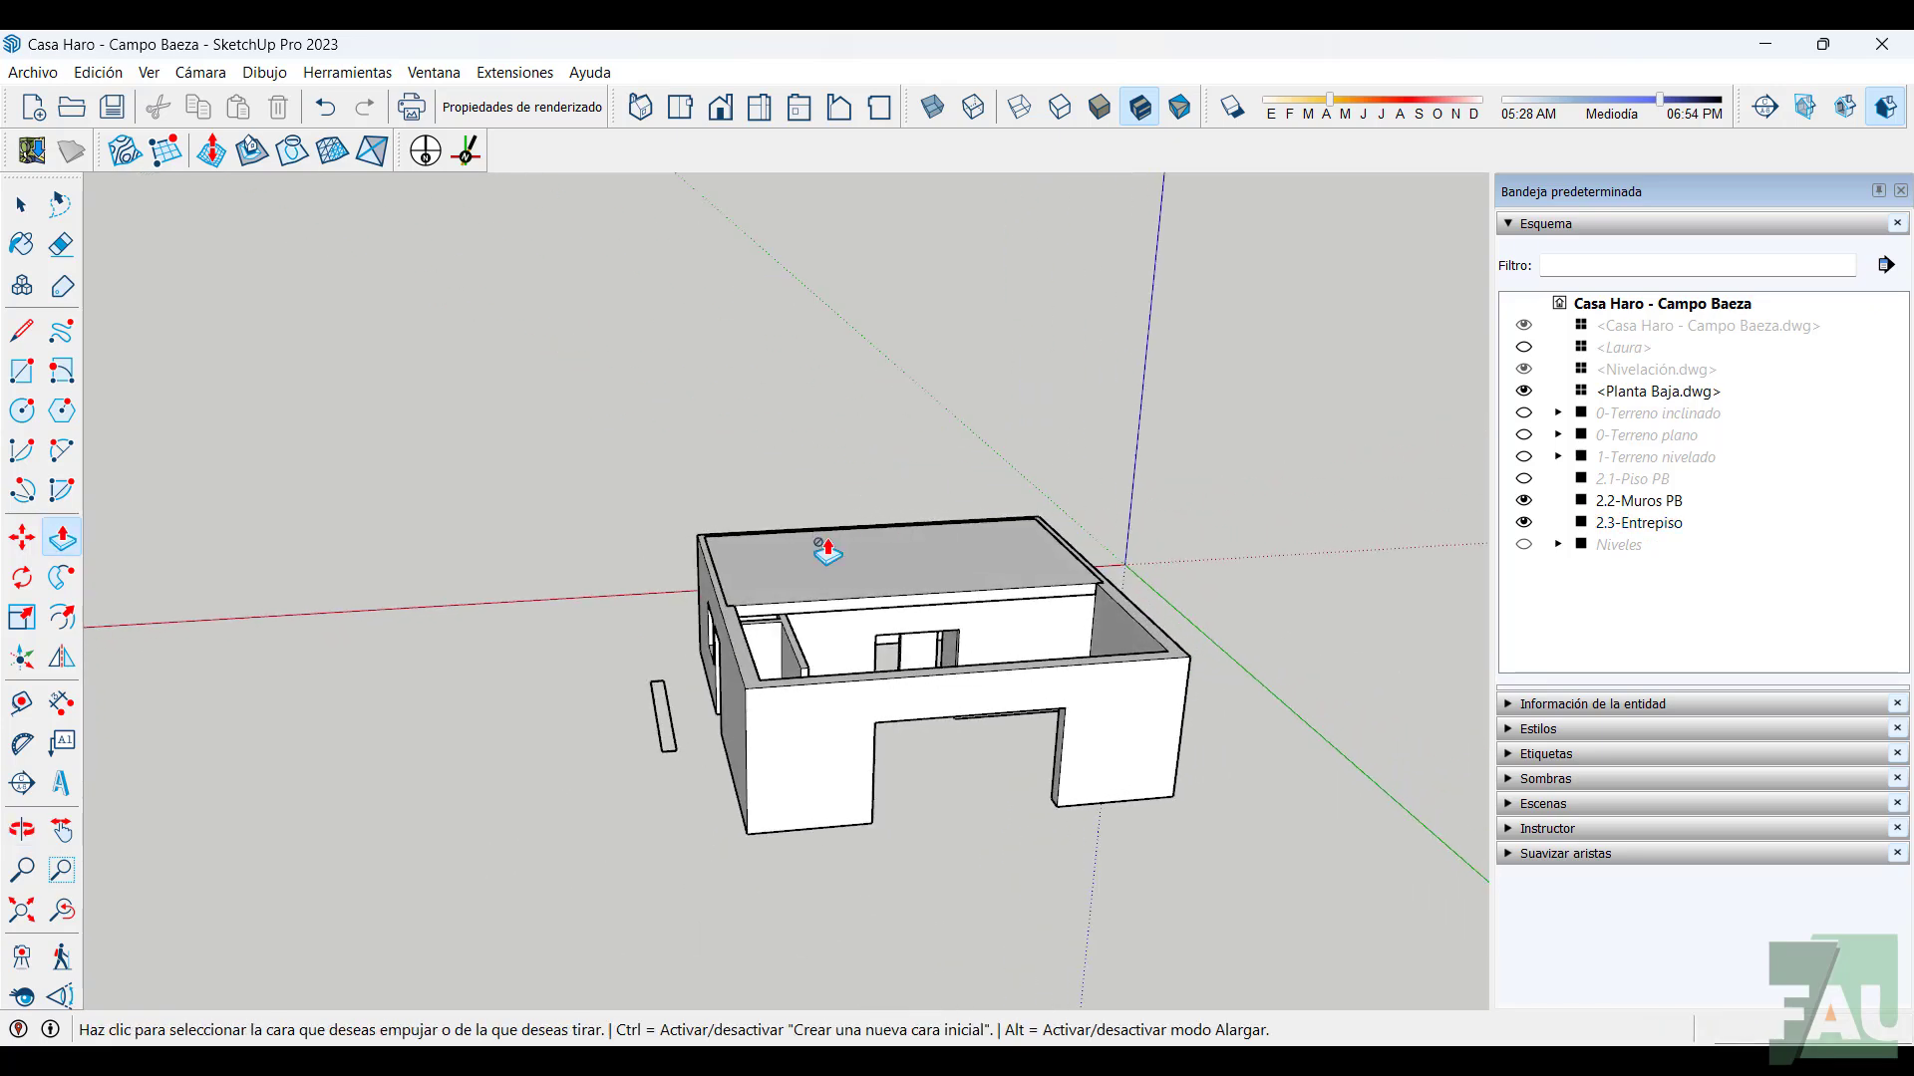
left_click(1524, 480)
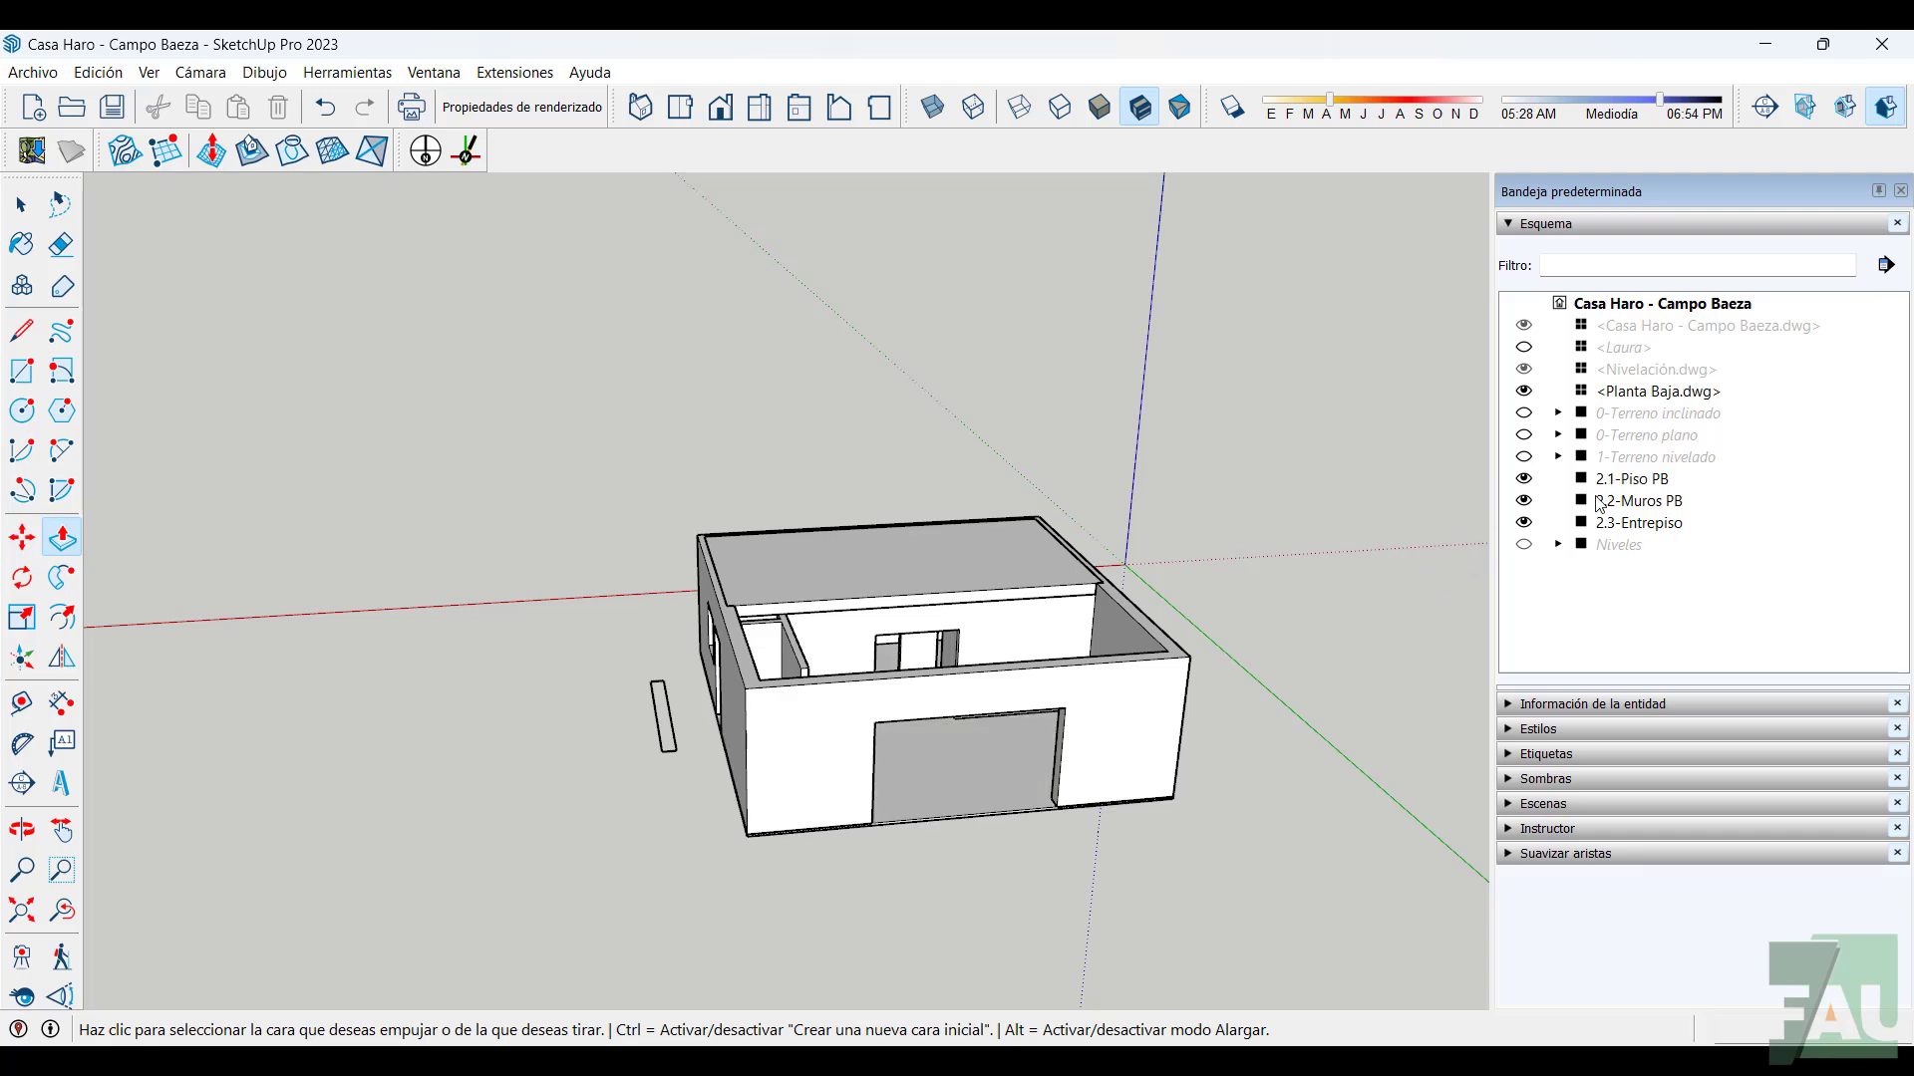
middle_click_drag(1254, 728, 770, 820)
scroll(897, 839, "up", 4)
key("p")
scroll(767, 824, "up", 6)
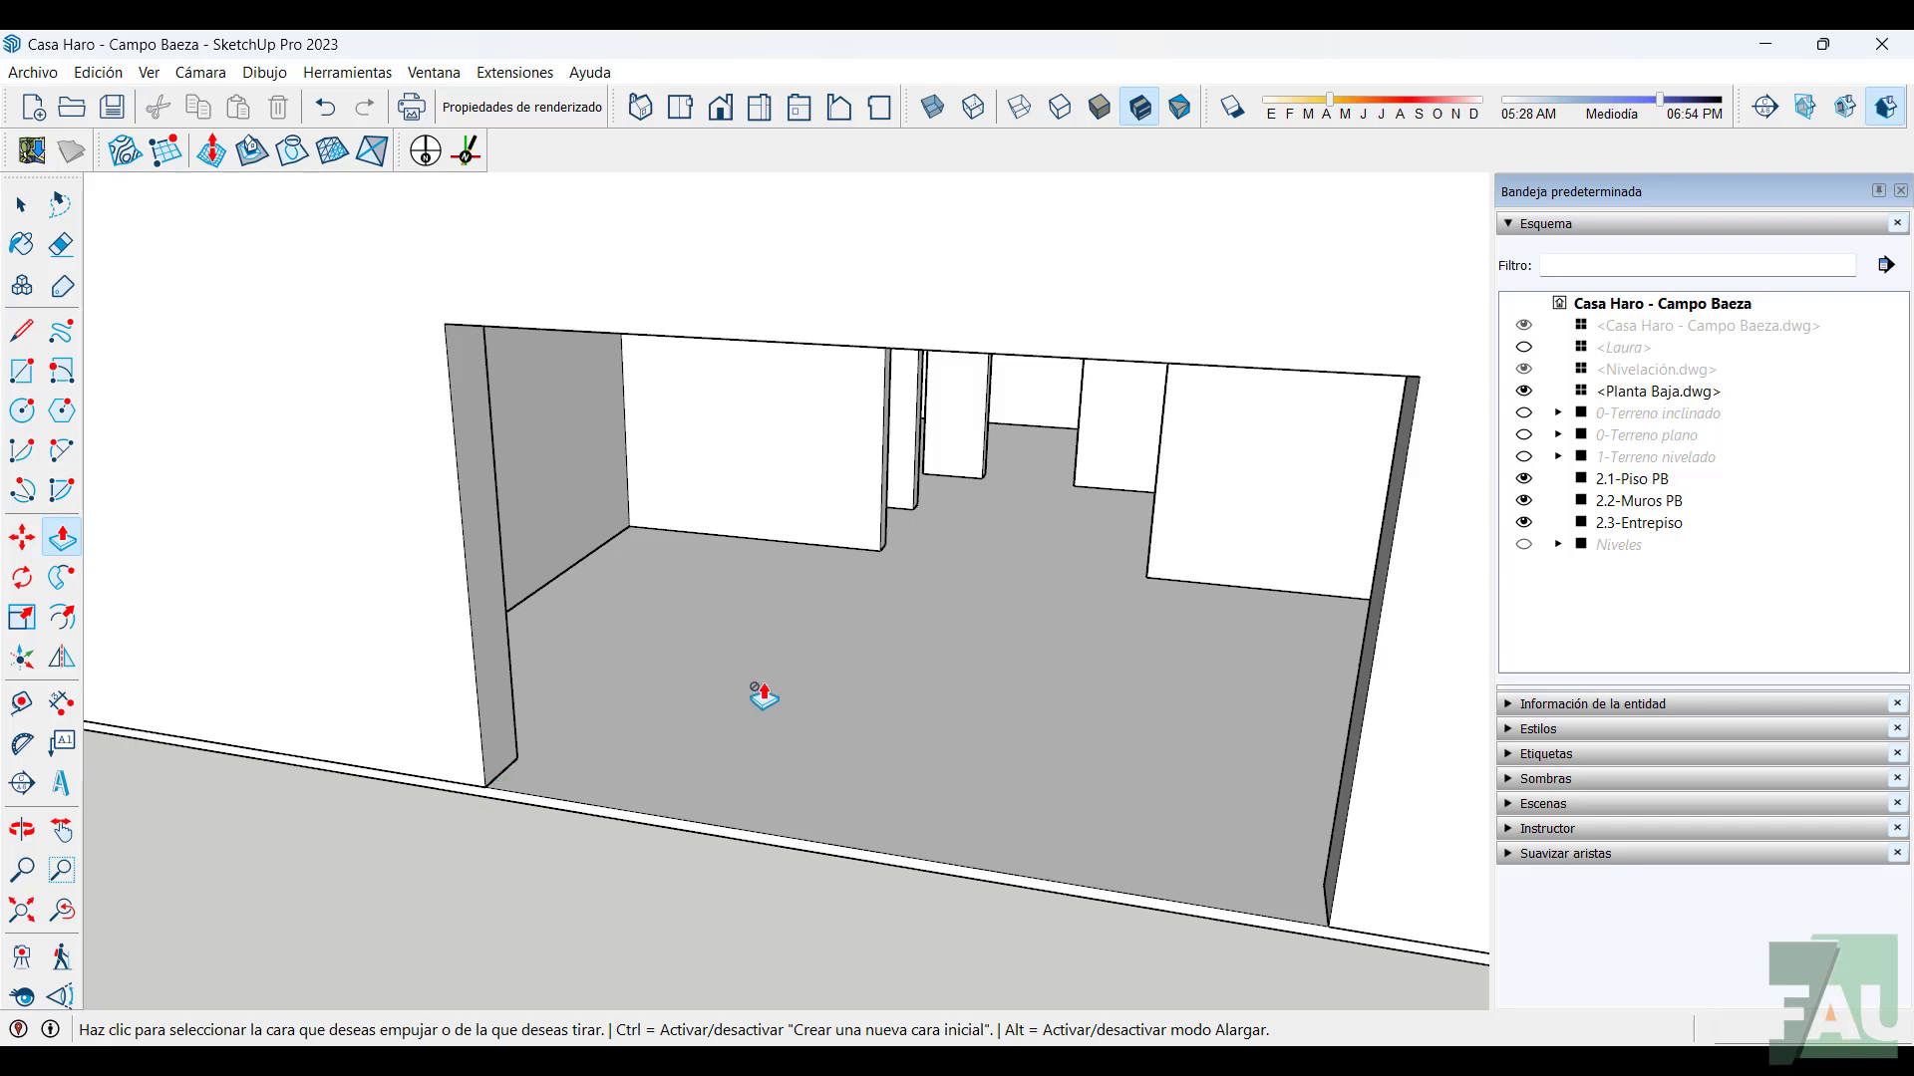
mouse_move(803, 735)
middle_mouse_down()
mouse_move(888, 726)
mouse_move(876, 748)
middle_mouse_up()
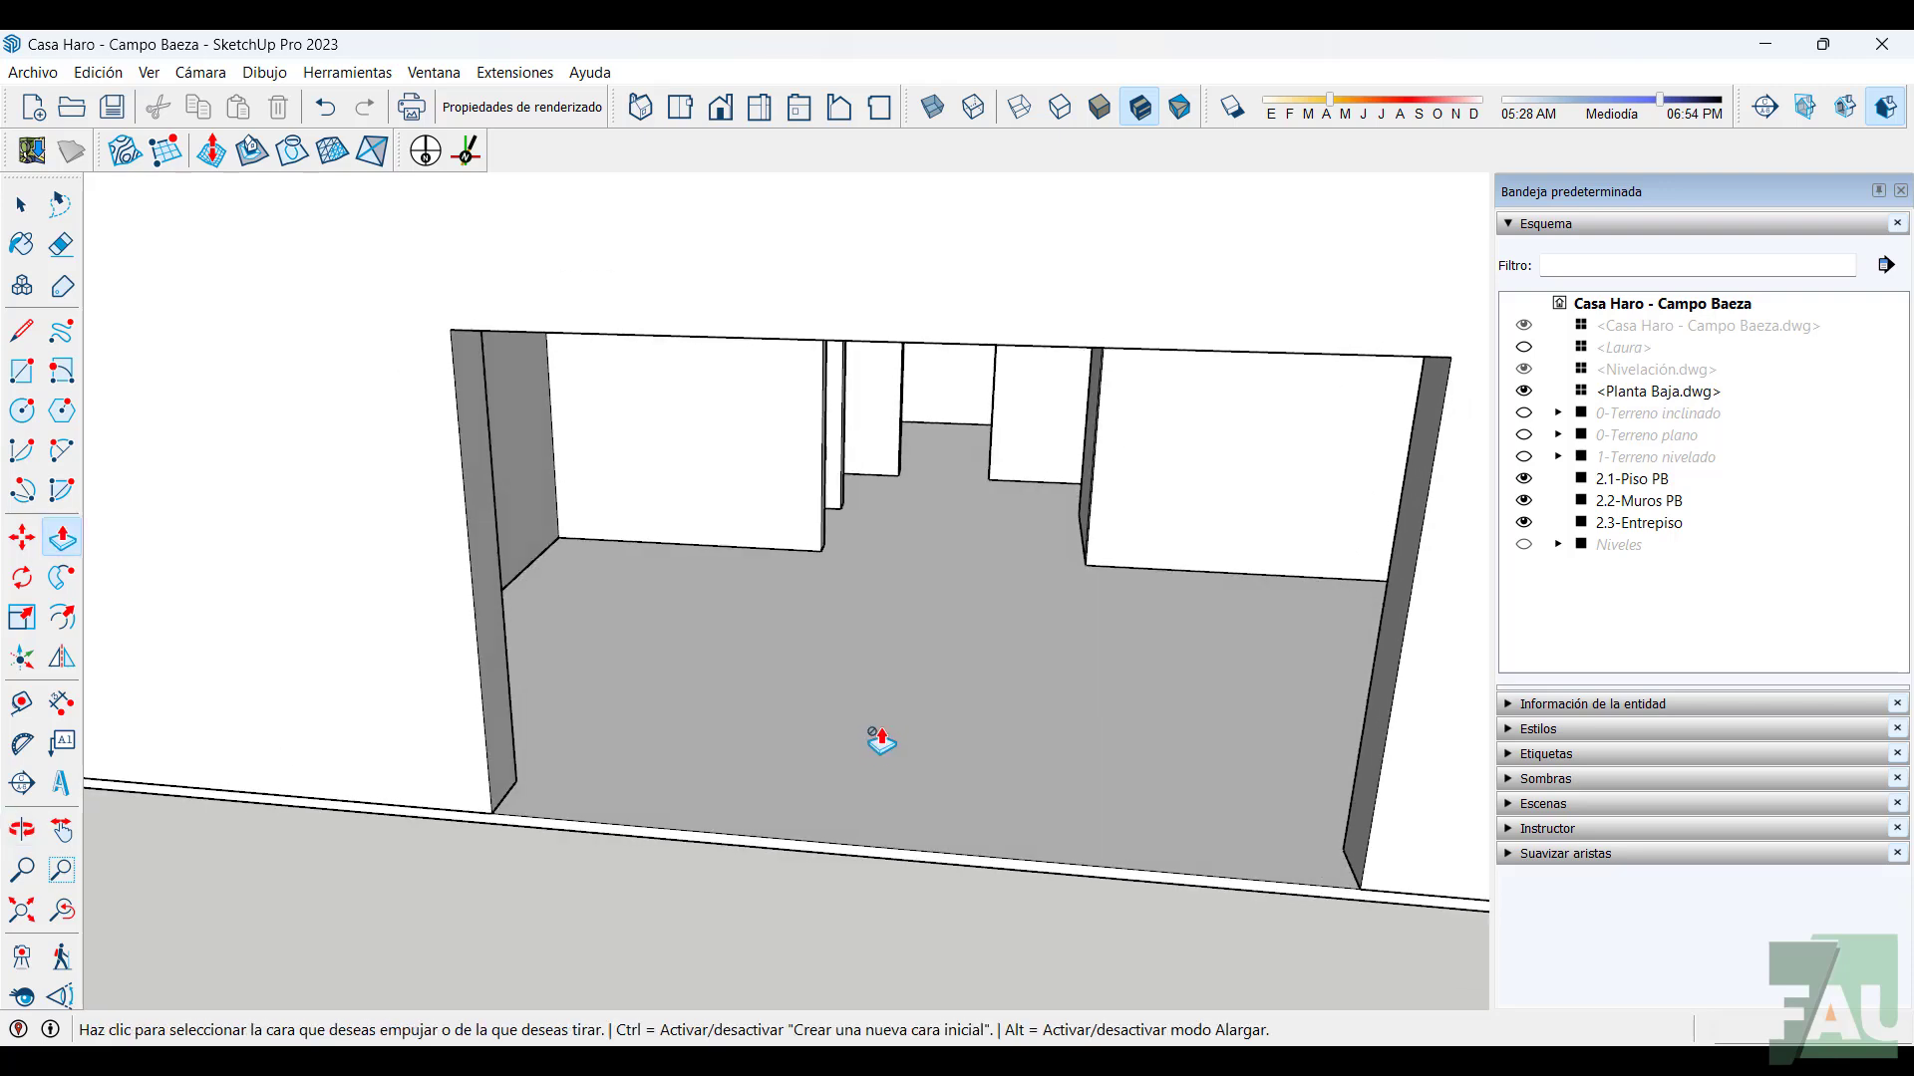
left_click(21, 204)
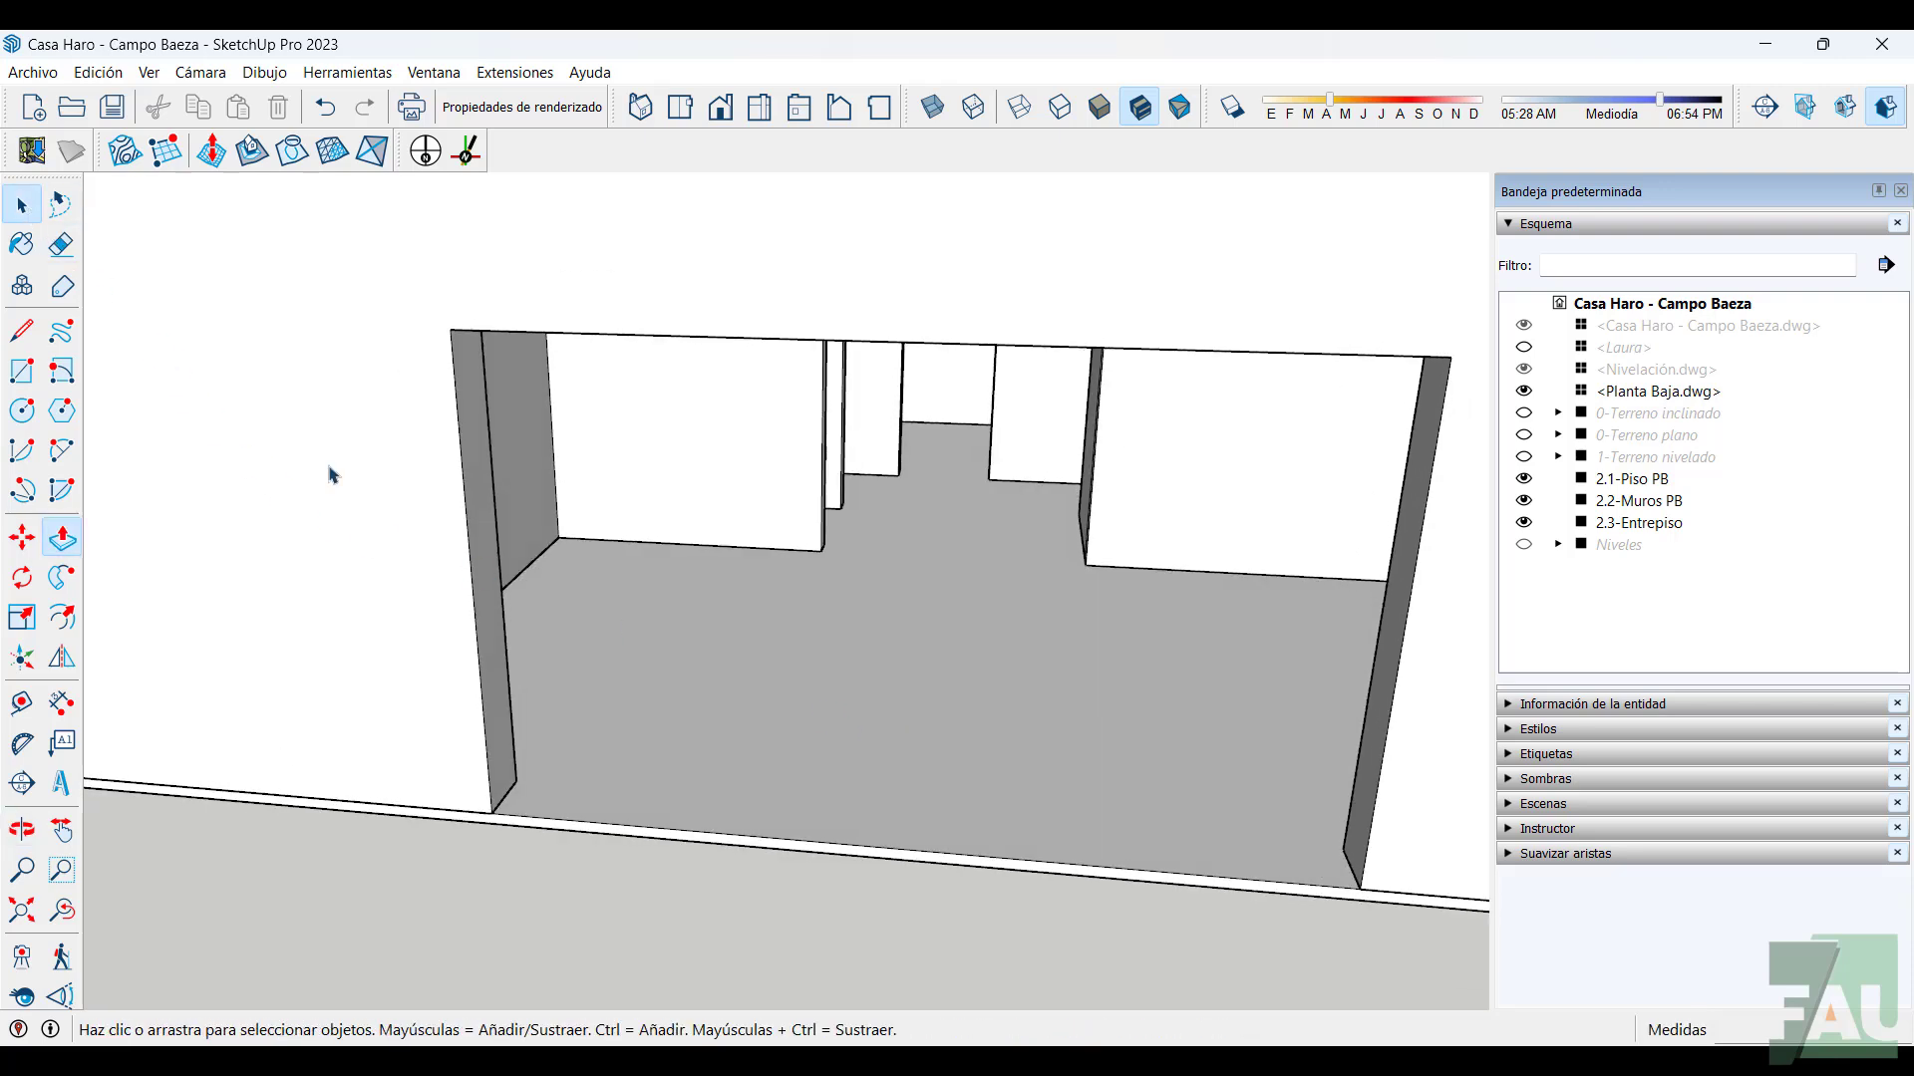
left_click(650, 720)
middle_click_drag(653, 789, 648, 877)
scroll(512, 837, "up", 4)
Draw a 3.6 × 0.3 m rectangle on the floor slab across the threshold of the wide opening
left_click(21, 371)
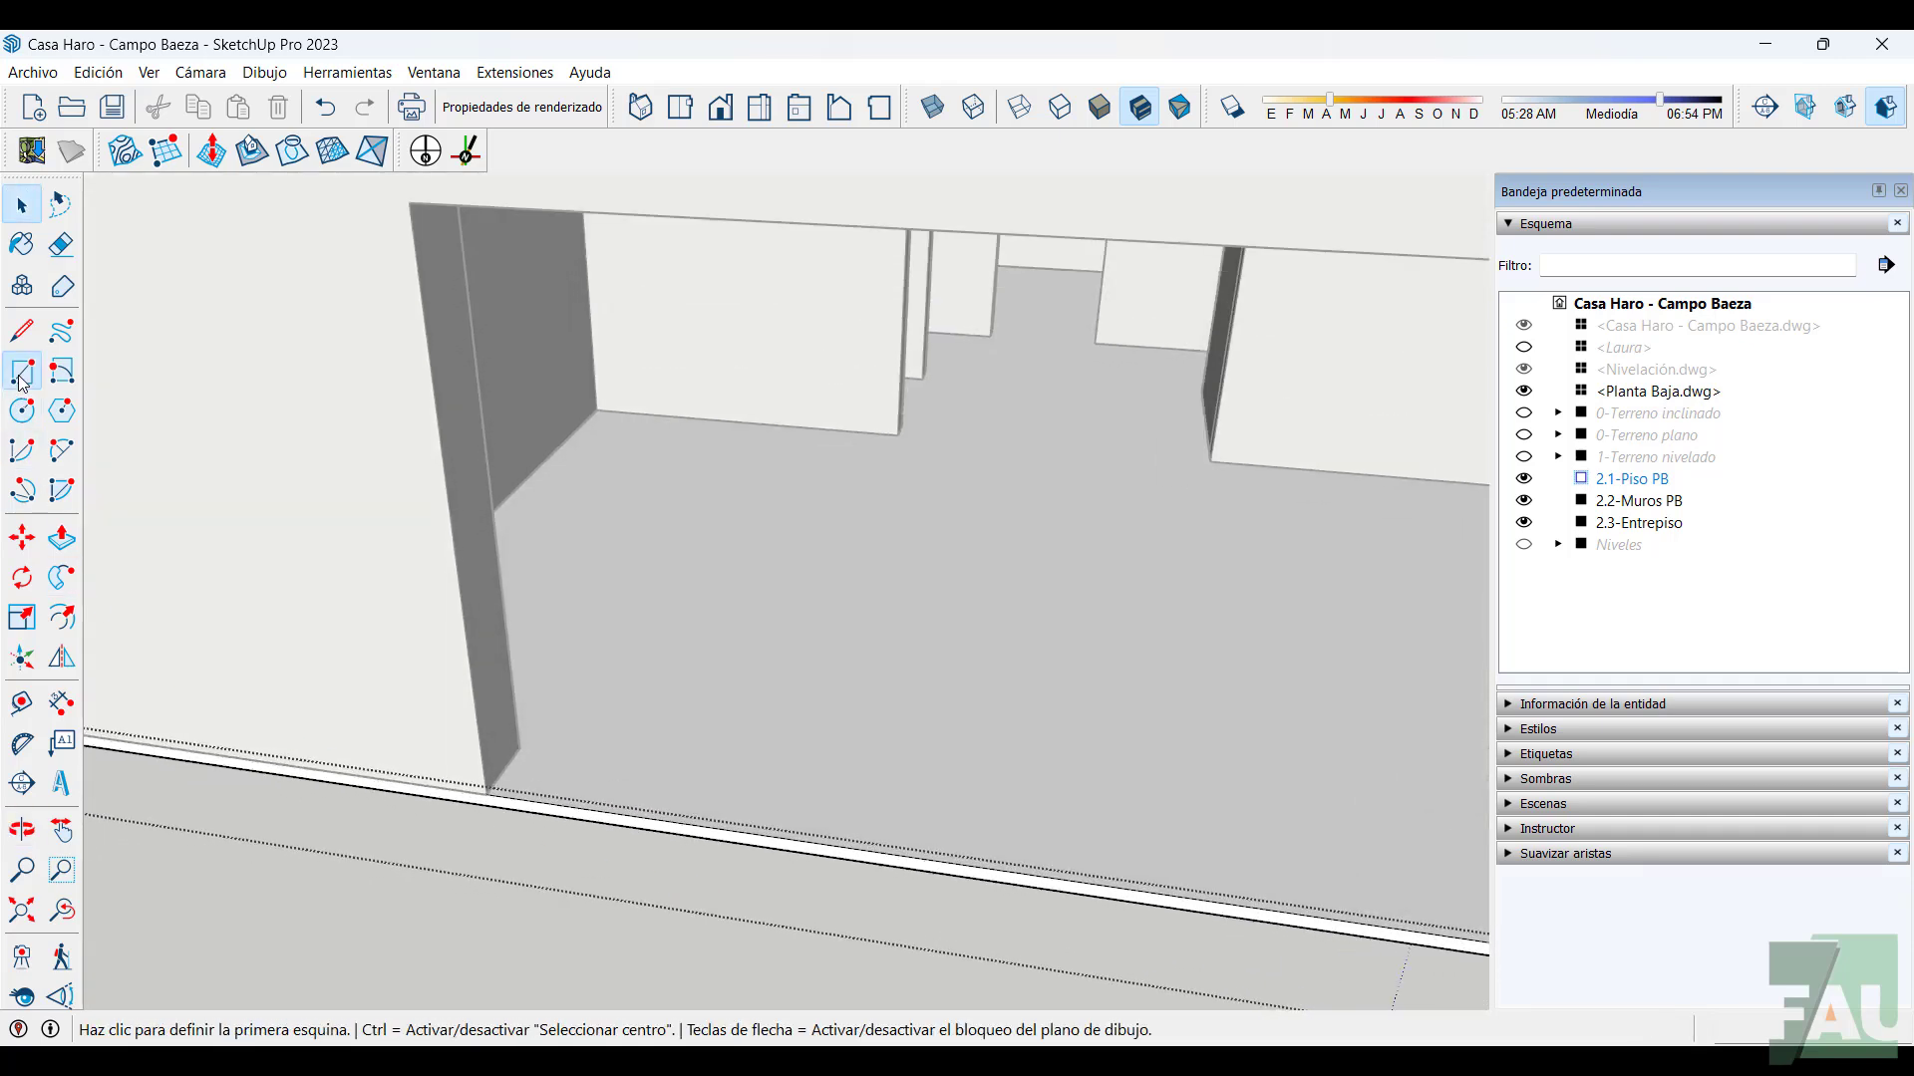
left_click(487, 792)
middle_click_drag(633, 778, 1097, 662)
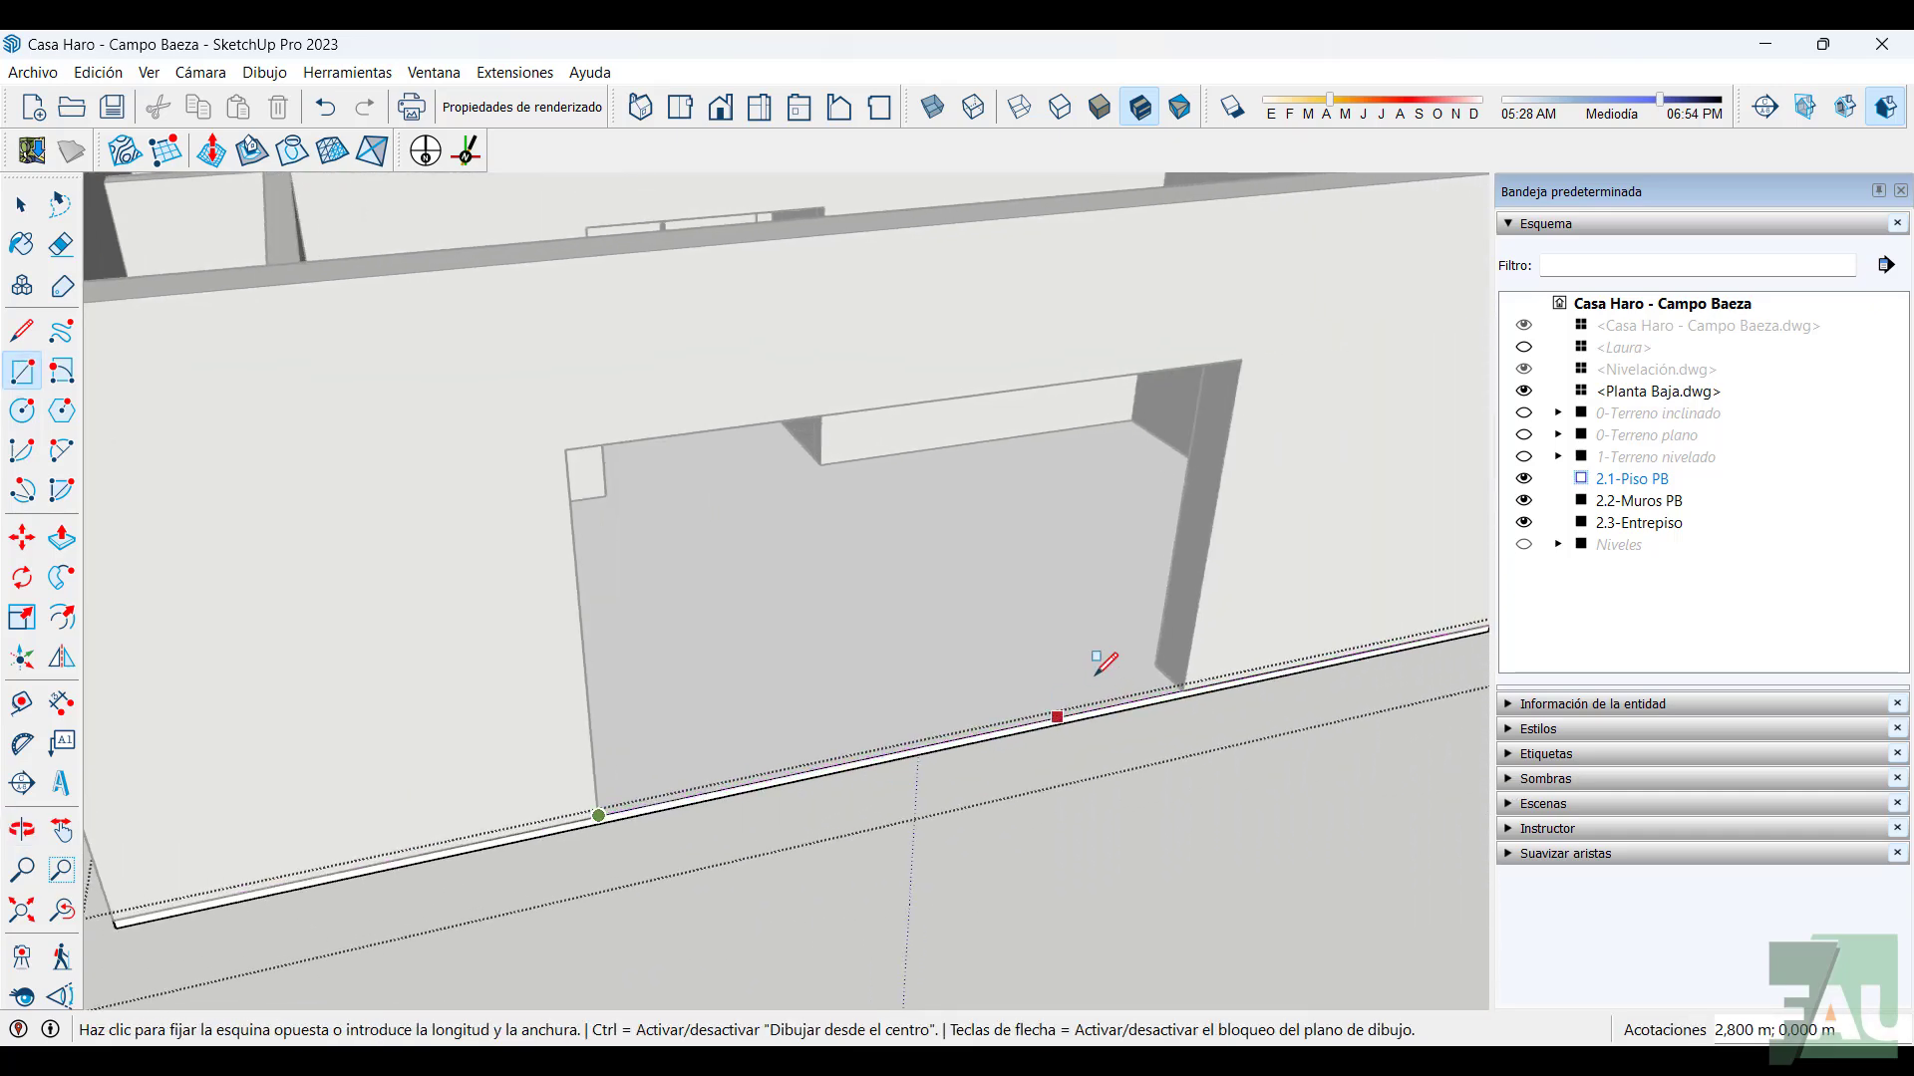
left_click(1158, 658)
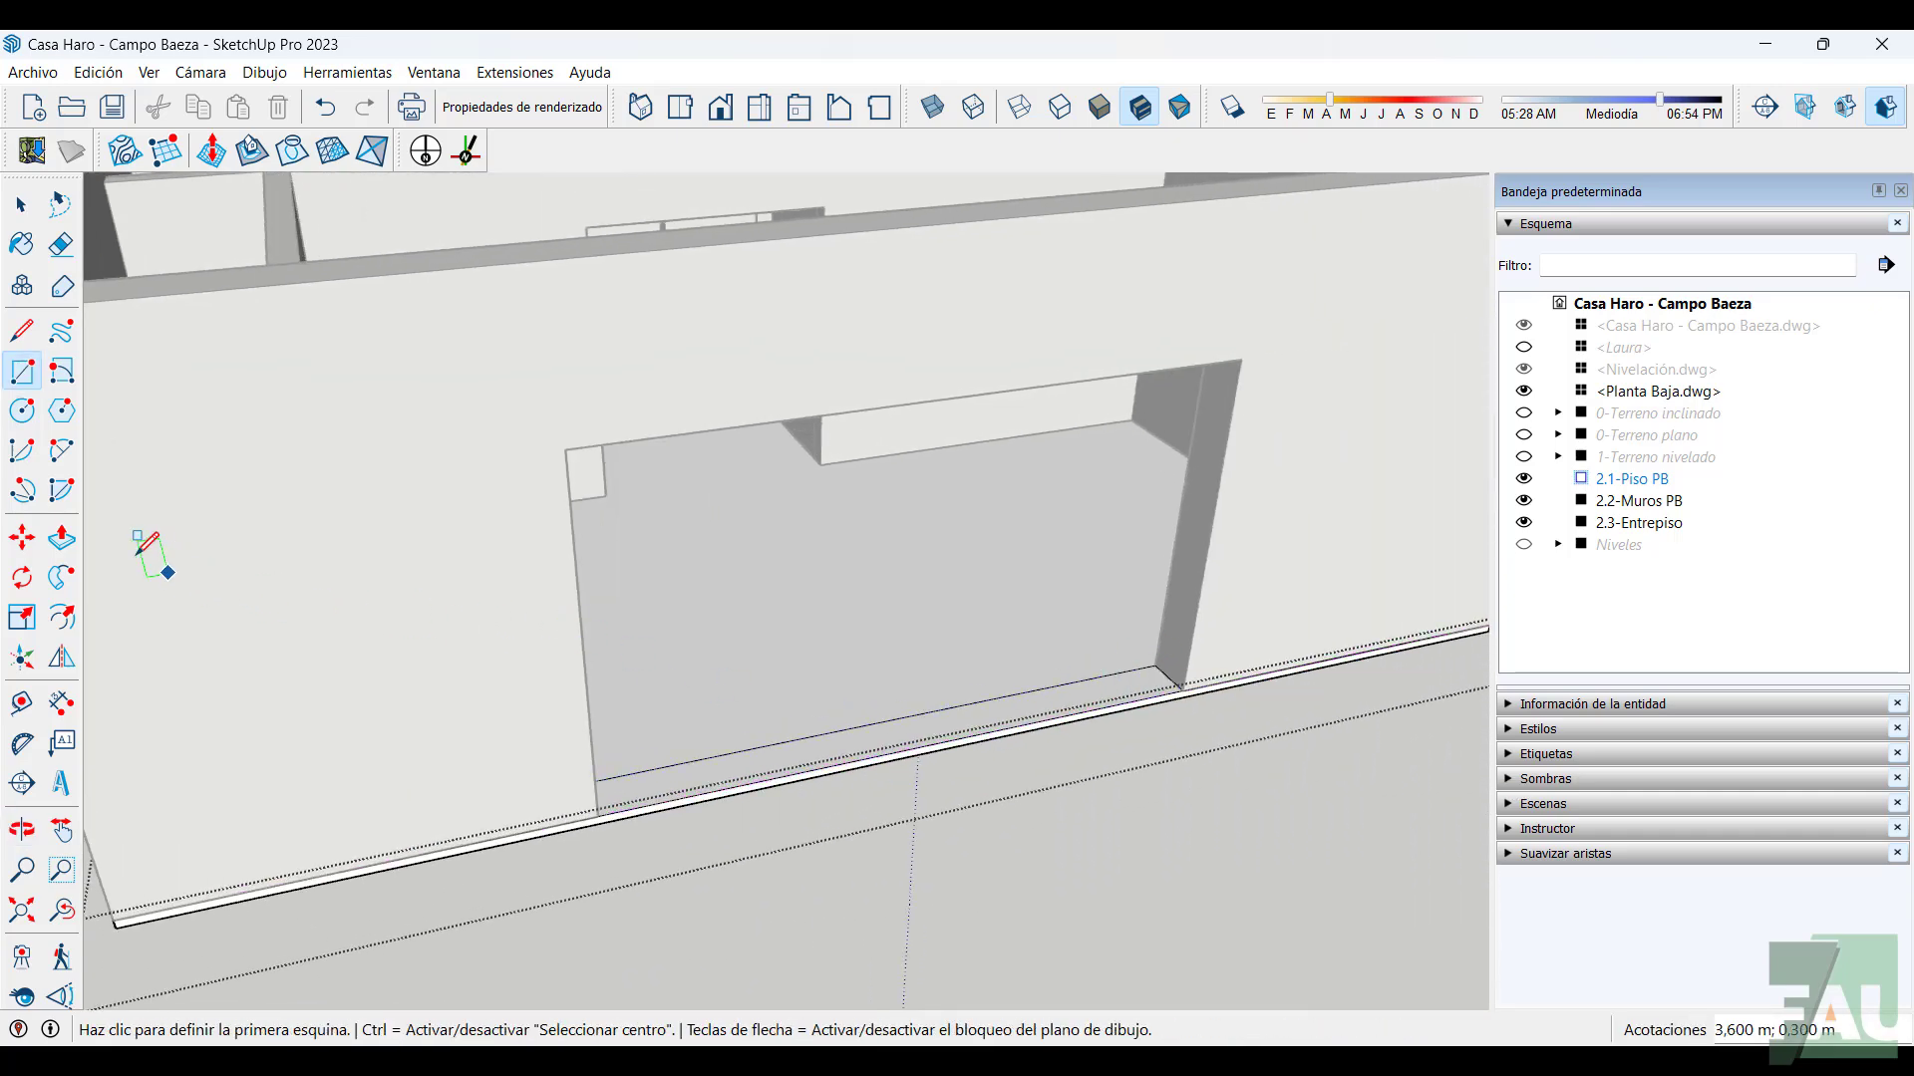
Push the threshold rectangle down 0.05 m to cut it out of the floor slab, and close the 2.1-Piso PB group
left_click(62, 538)
left_click(742, 774)
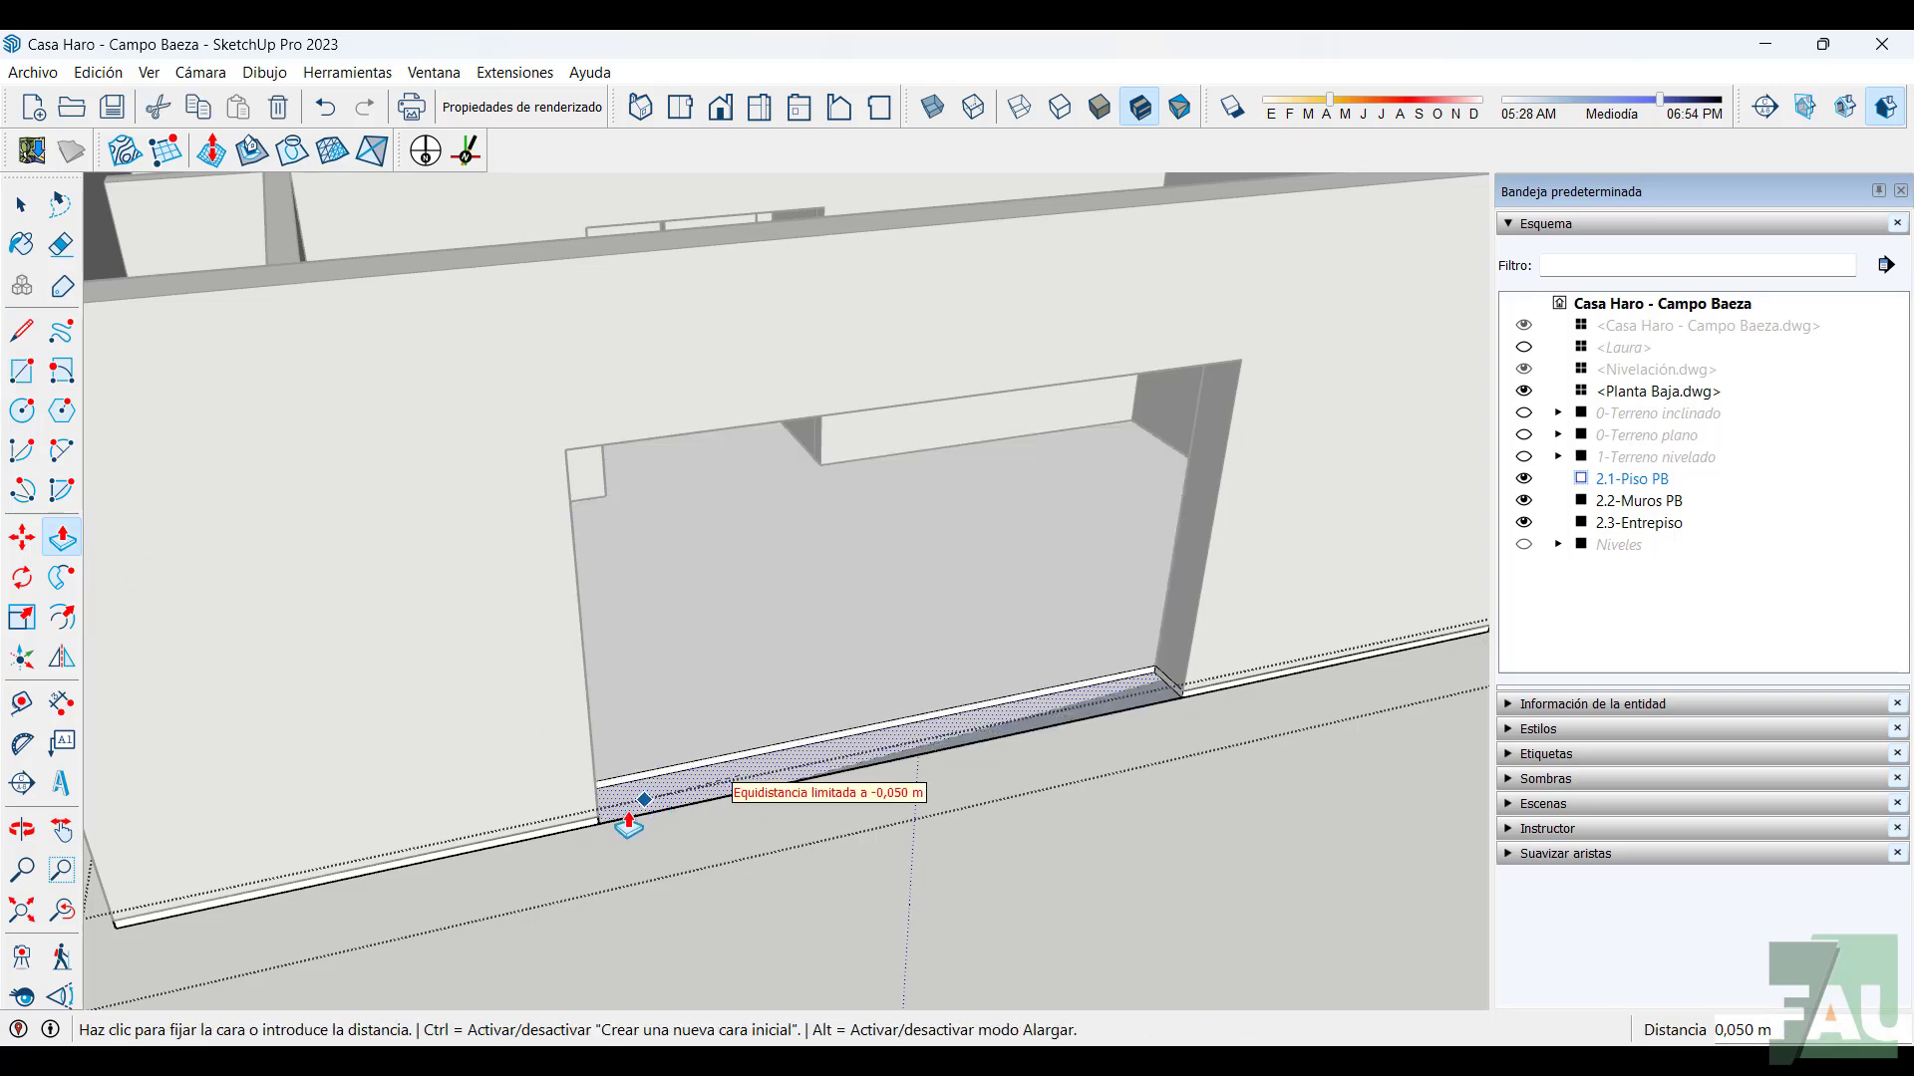
left_click(599, 842)
middle_click_drag(644, 842, 834, 735)
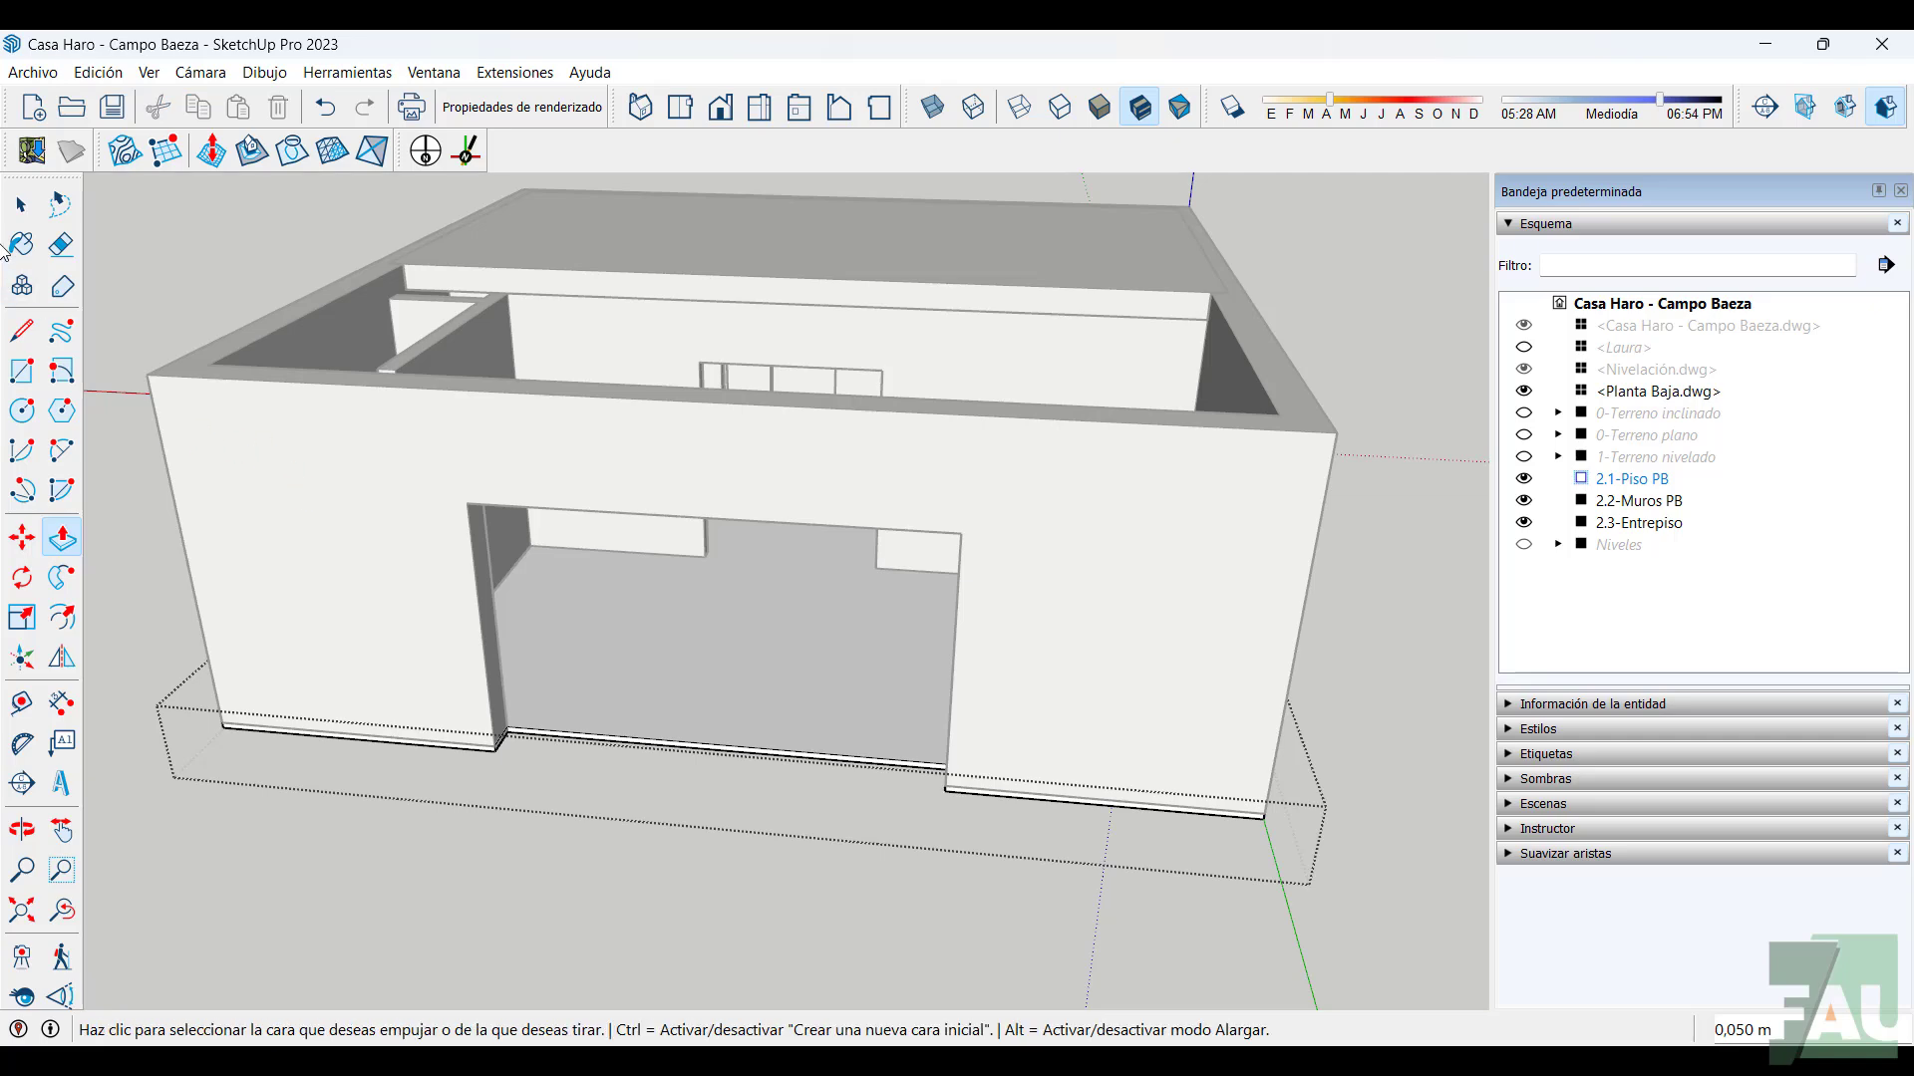
left_click(18, 201)
scroll(149, 246, "down", 6)
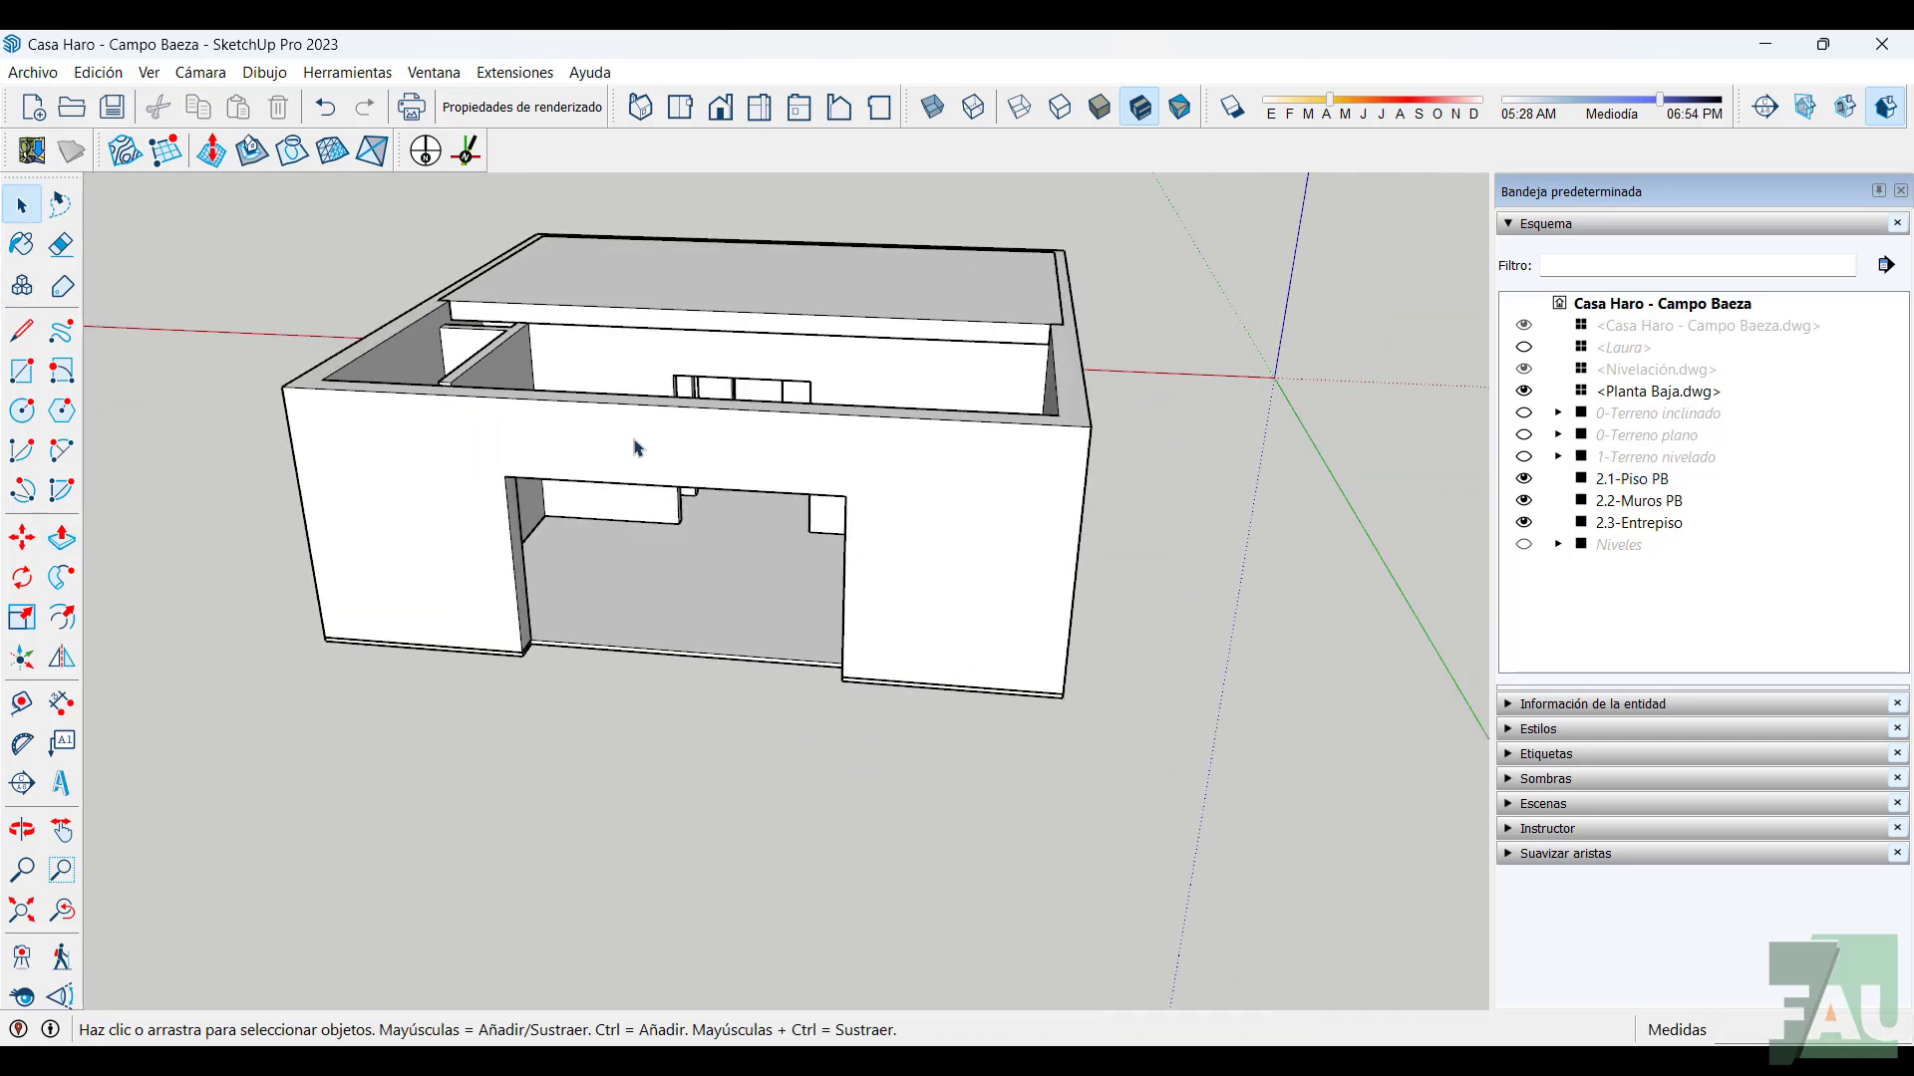
Hide the 2.2-Muros PB group to expose the stair lines on the ground-floor plan
middle_click_drag(1037, 666, 931, 871)
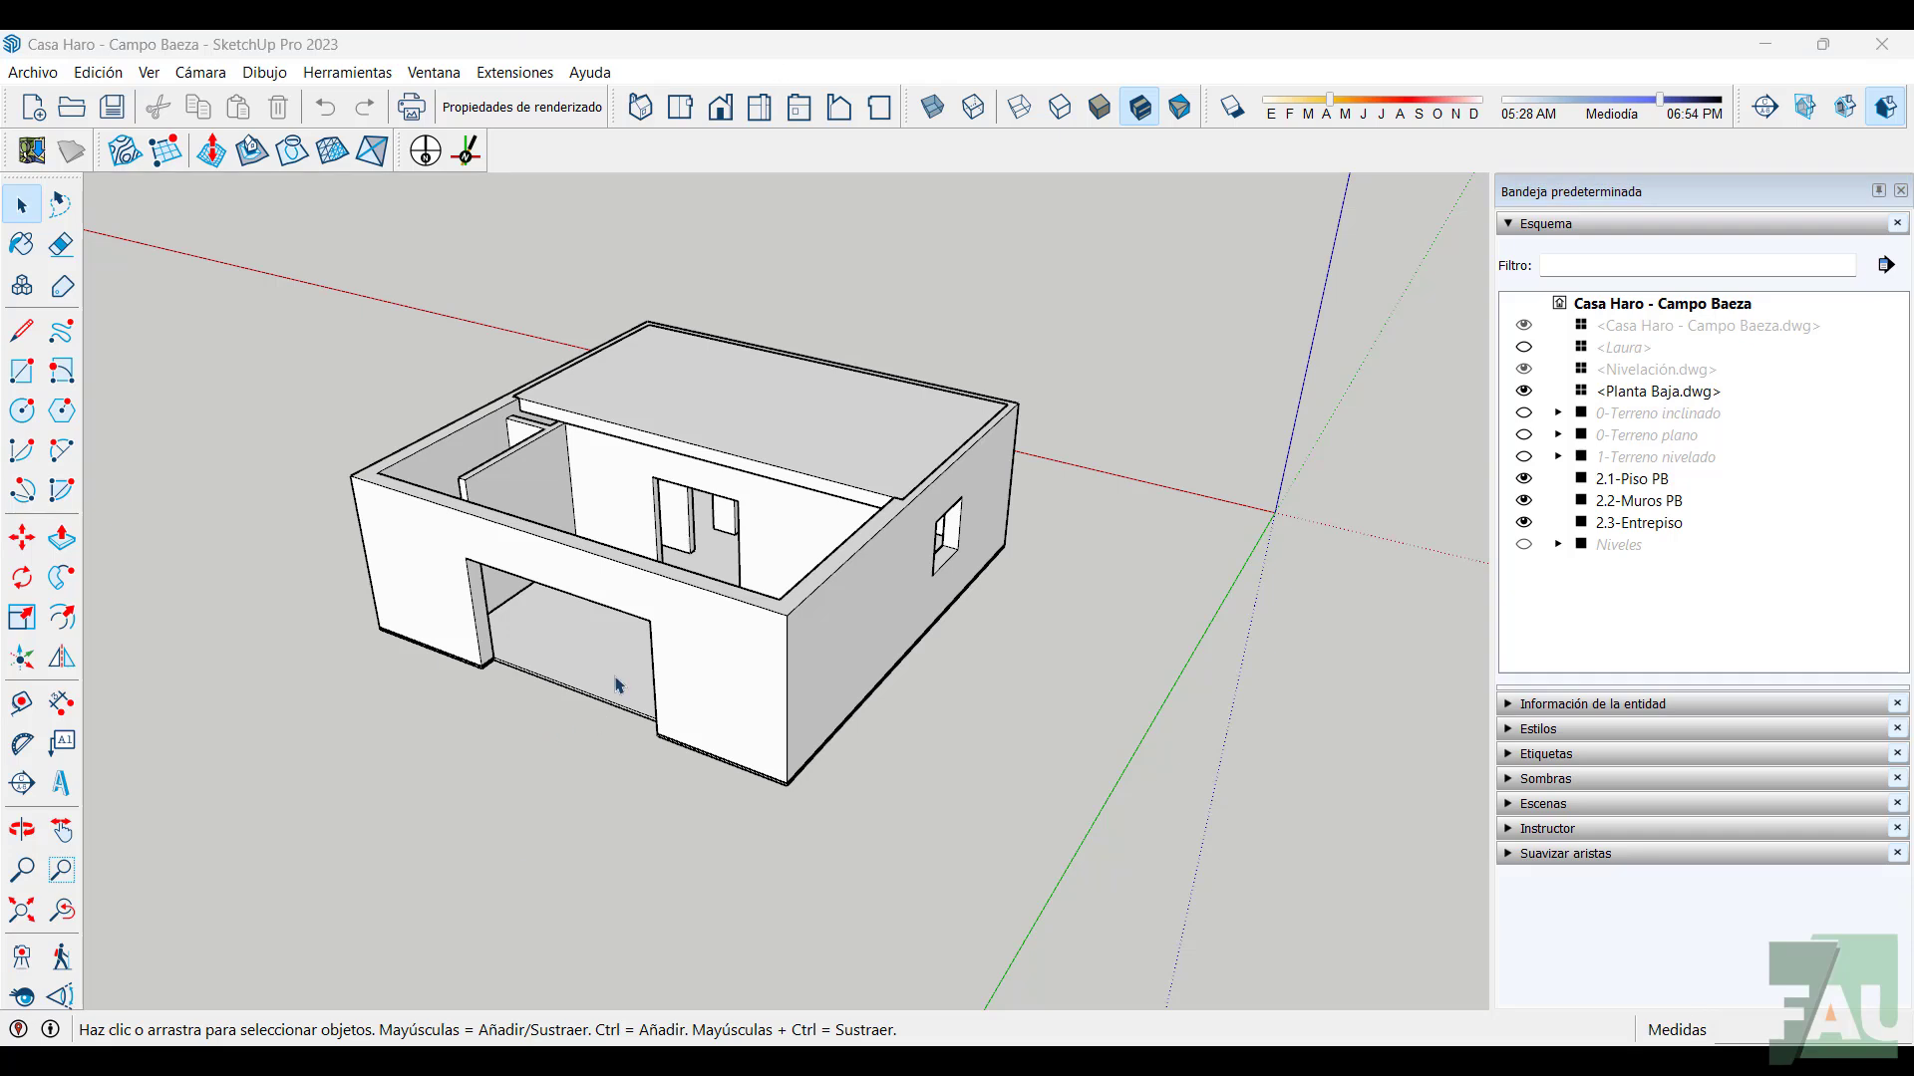
scroll(608, 662, "up", 2)
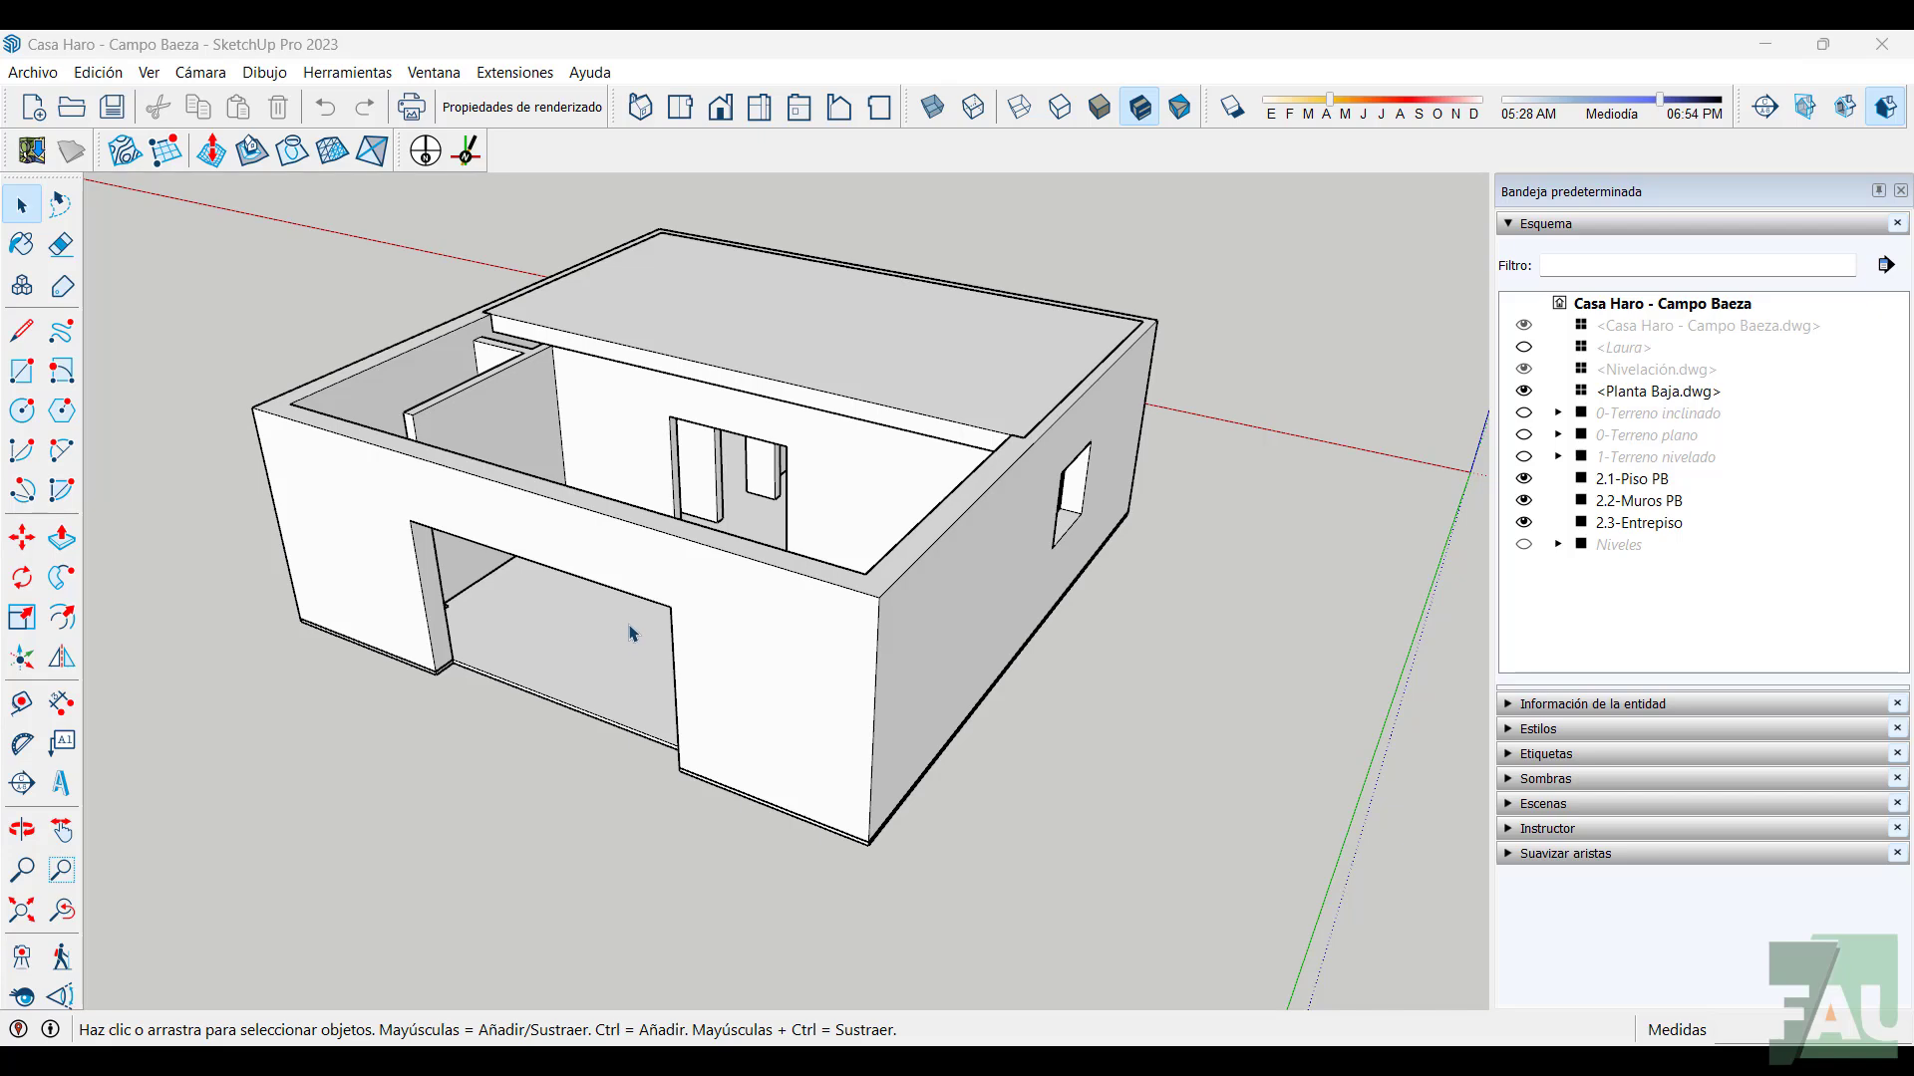
middle_click_drag(629, 627, 676, 741)
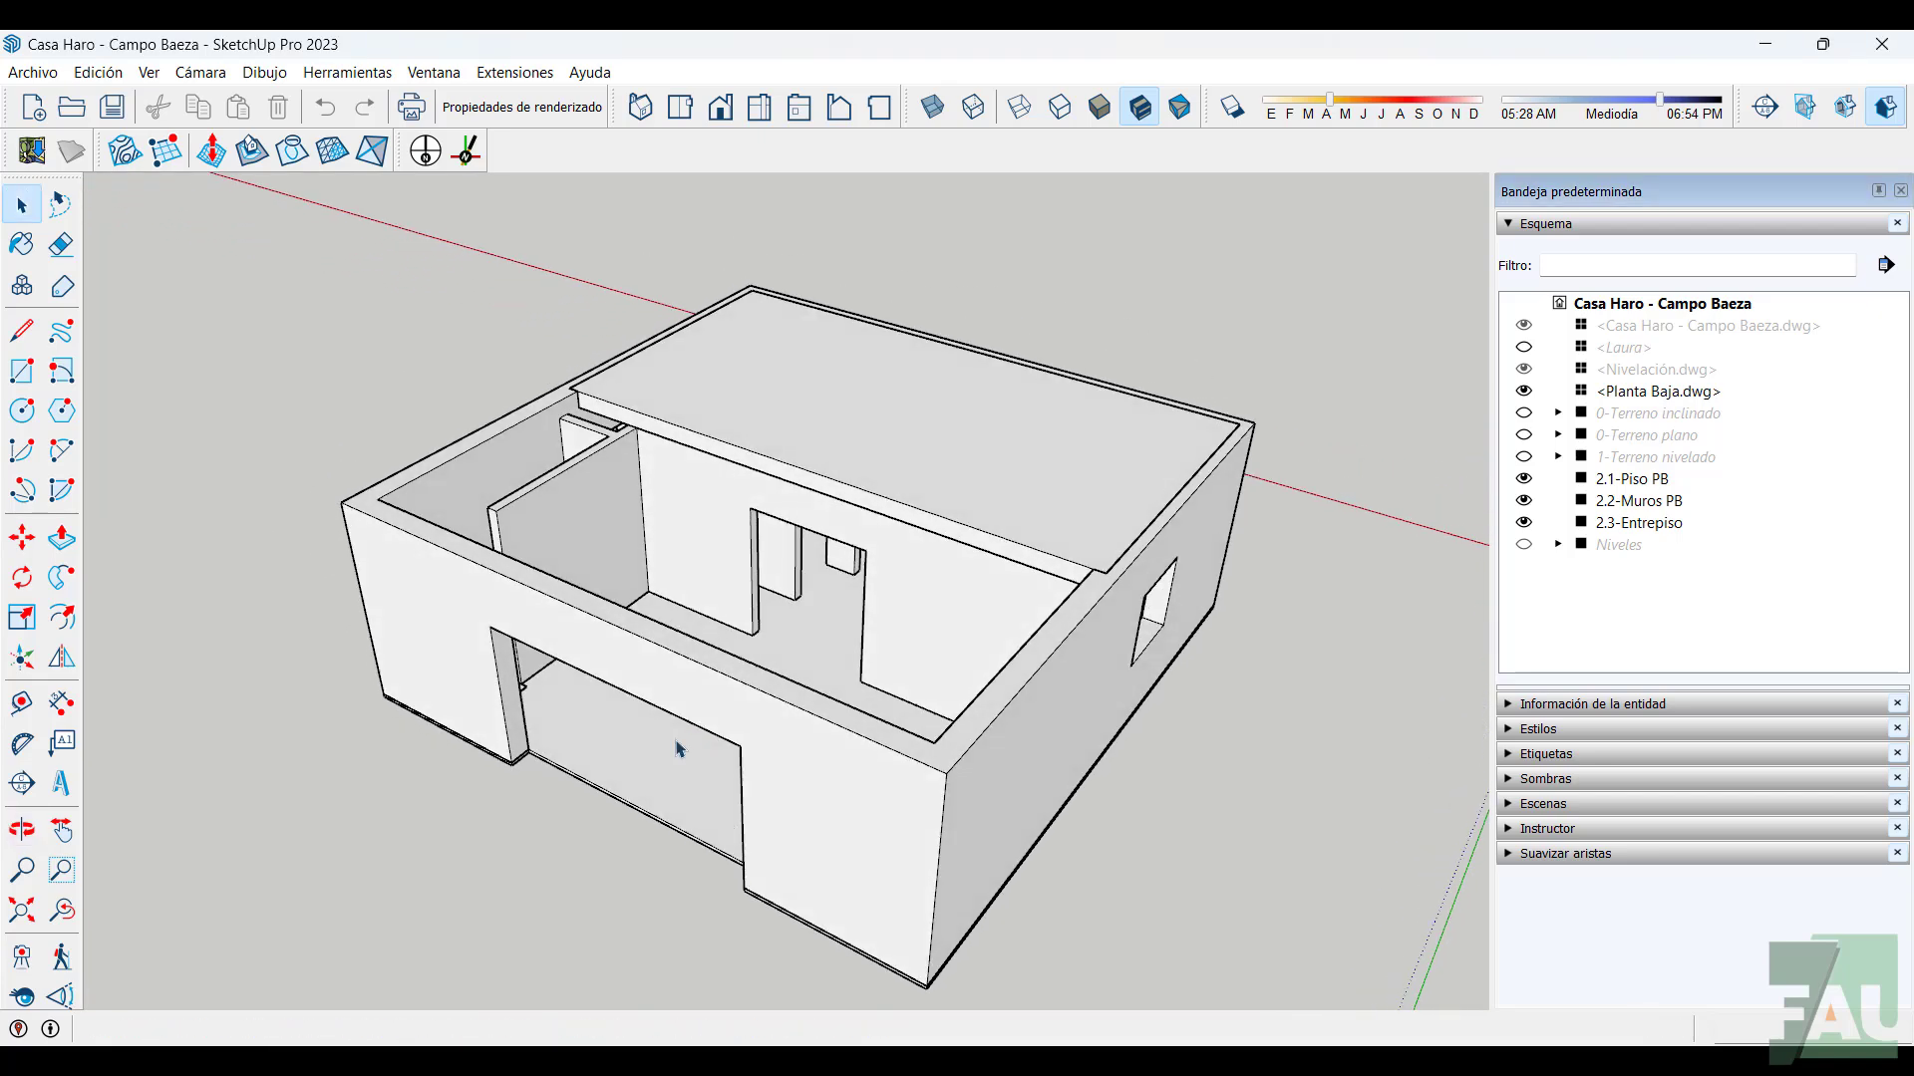
left_click(1524, 501)
middle_click_drag(987, 618, 876, 632)
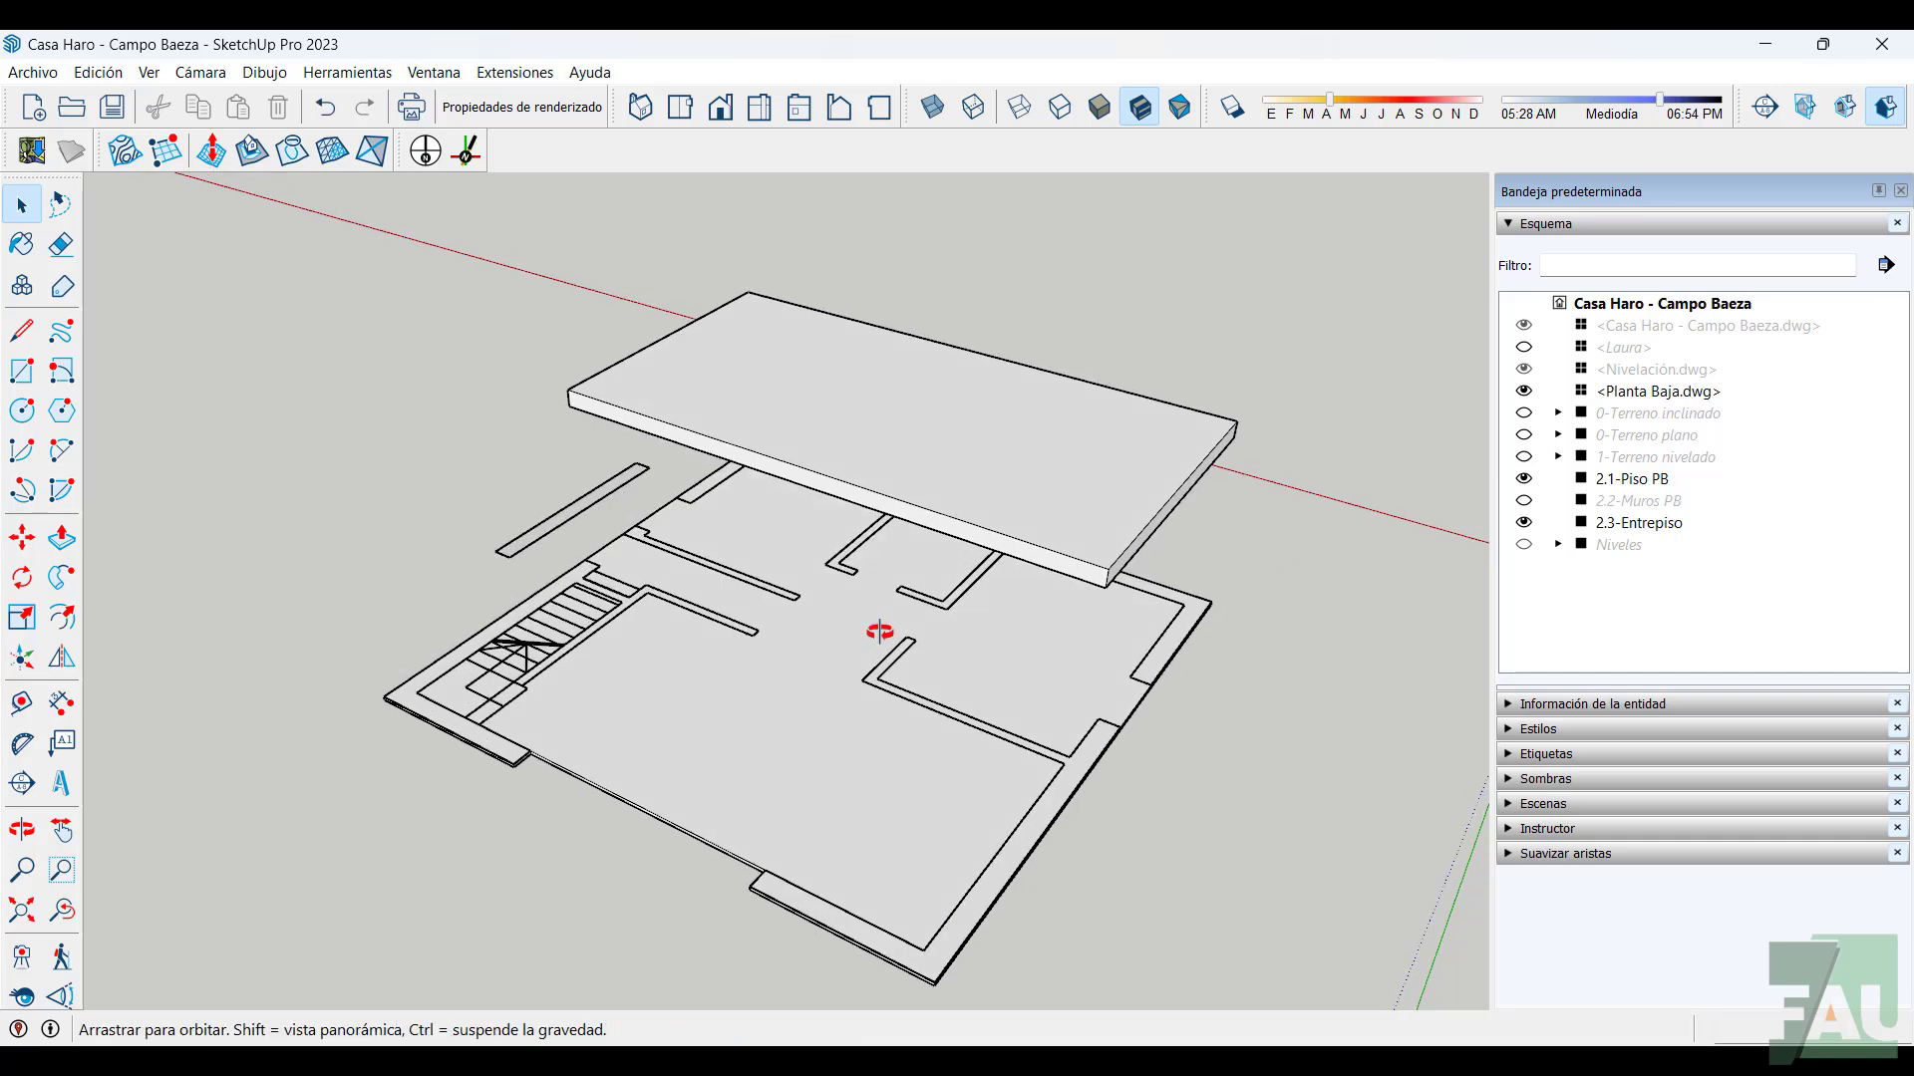
scroll(345, 727, "up", 4)
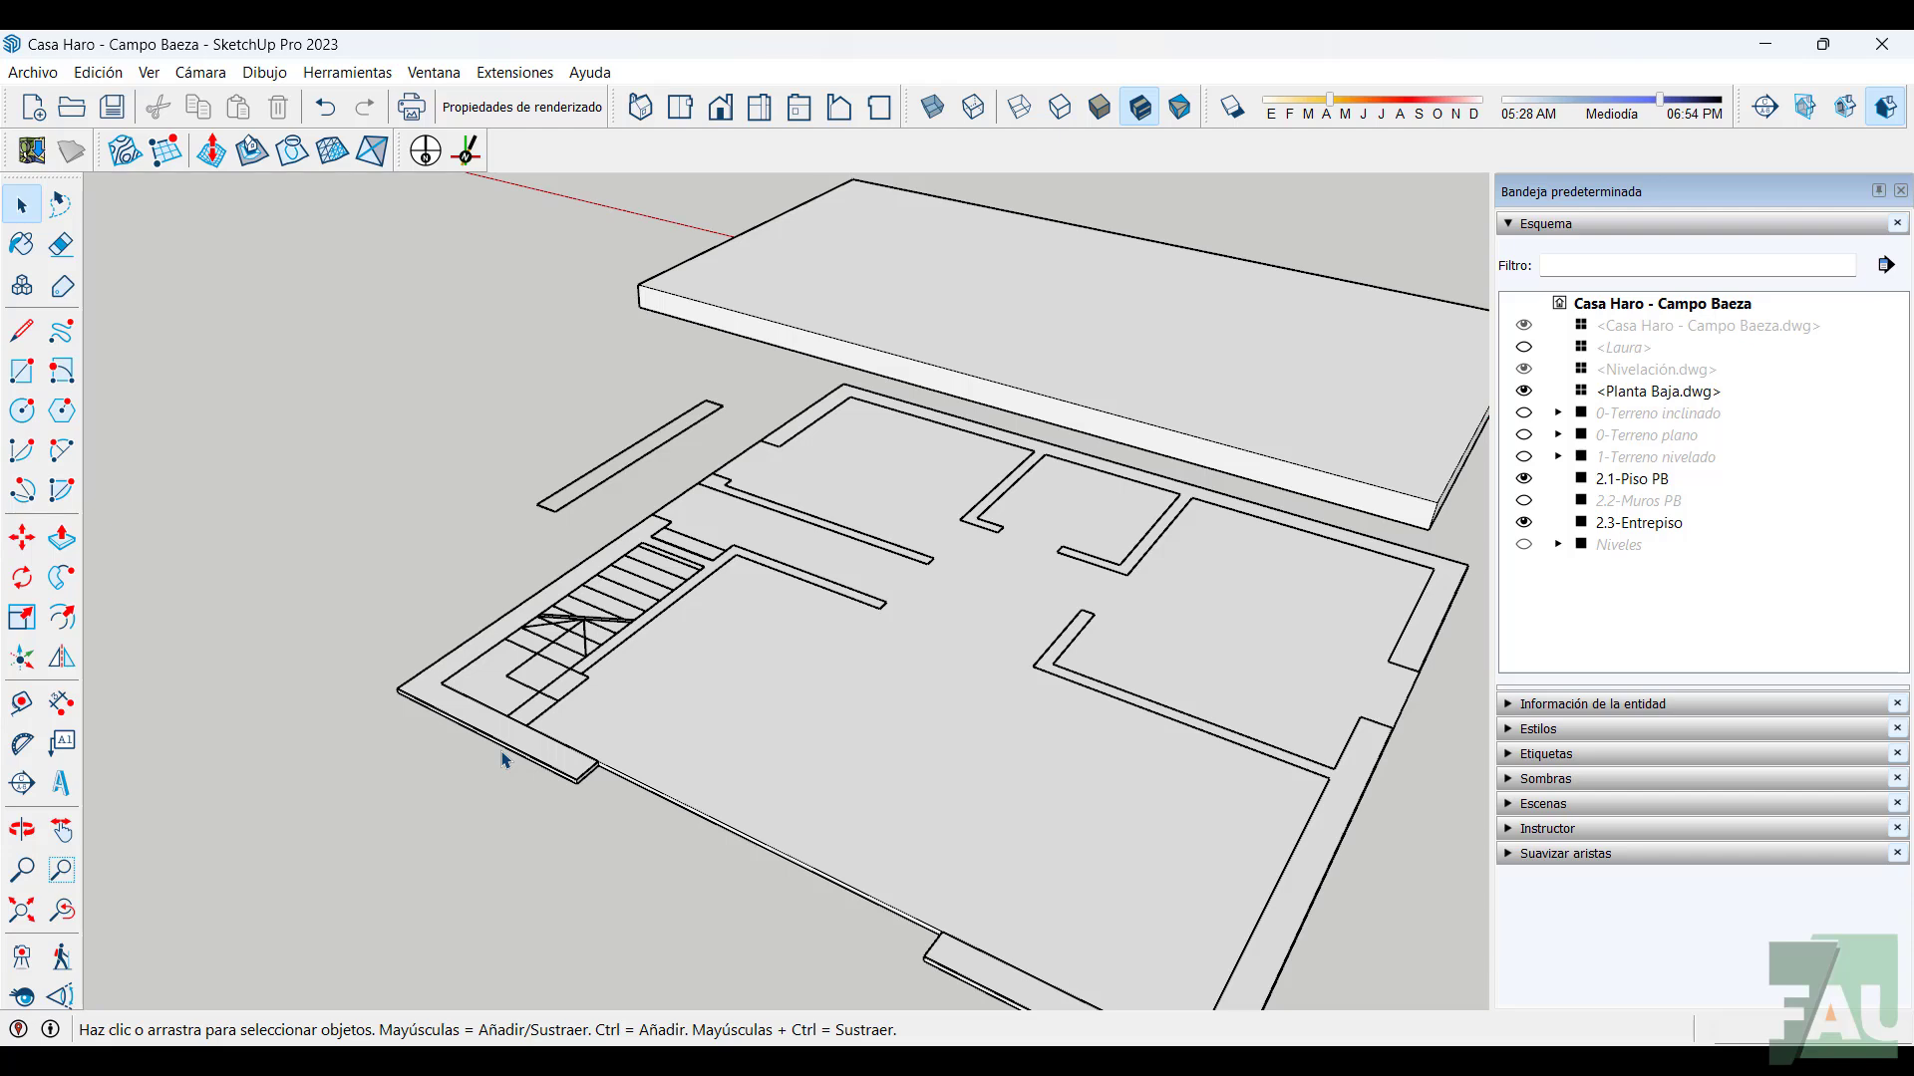
Draw a vertical 3.55 × 2.96 m rectangle along the stair's outer side, from the floor up to the top of the 2.3-Entrepiso slab
left_click(24, 371)
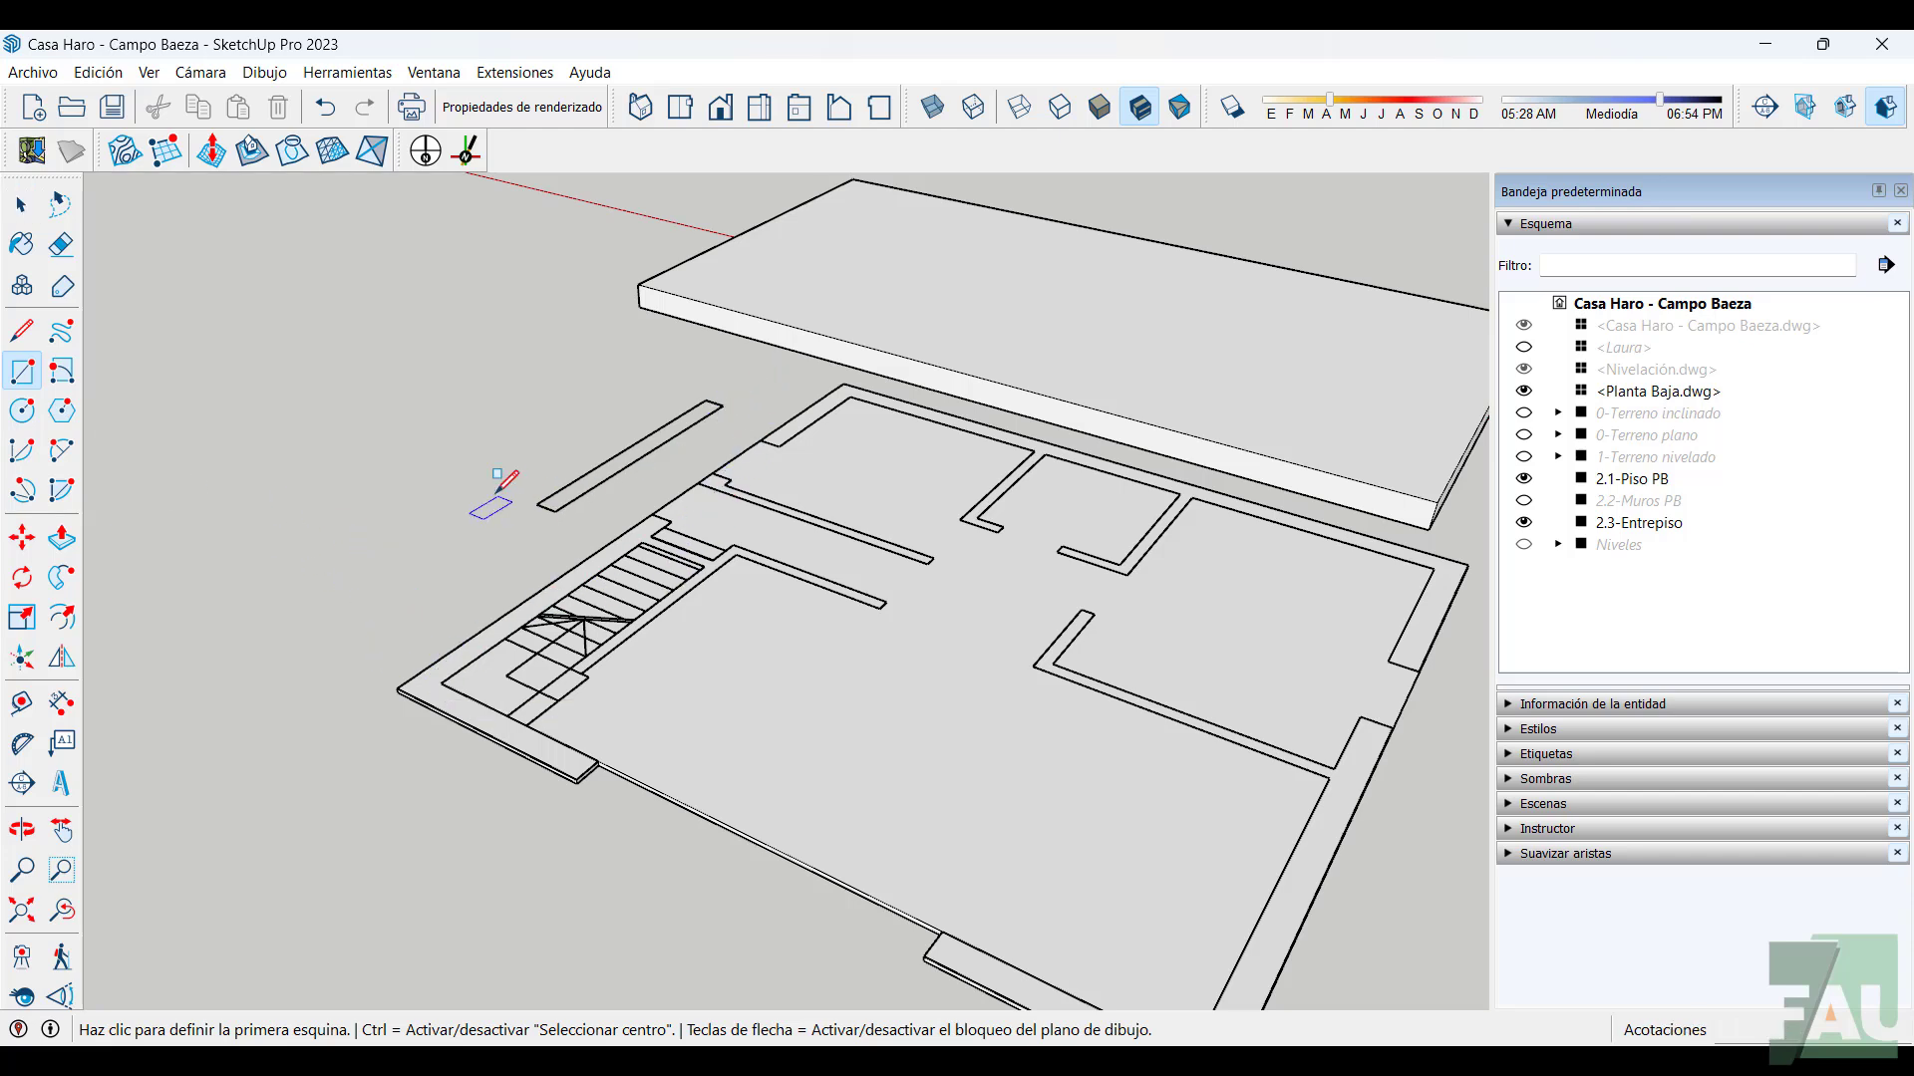
left_click(441, 682)
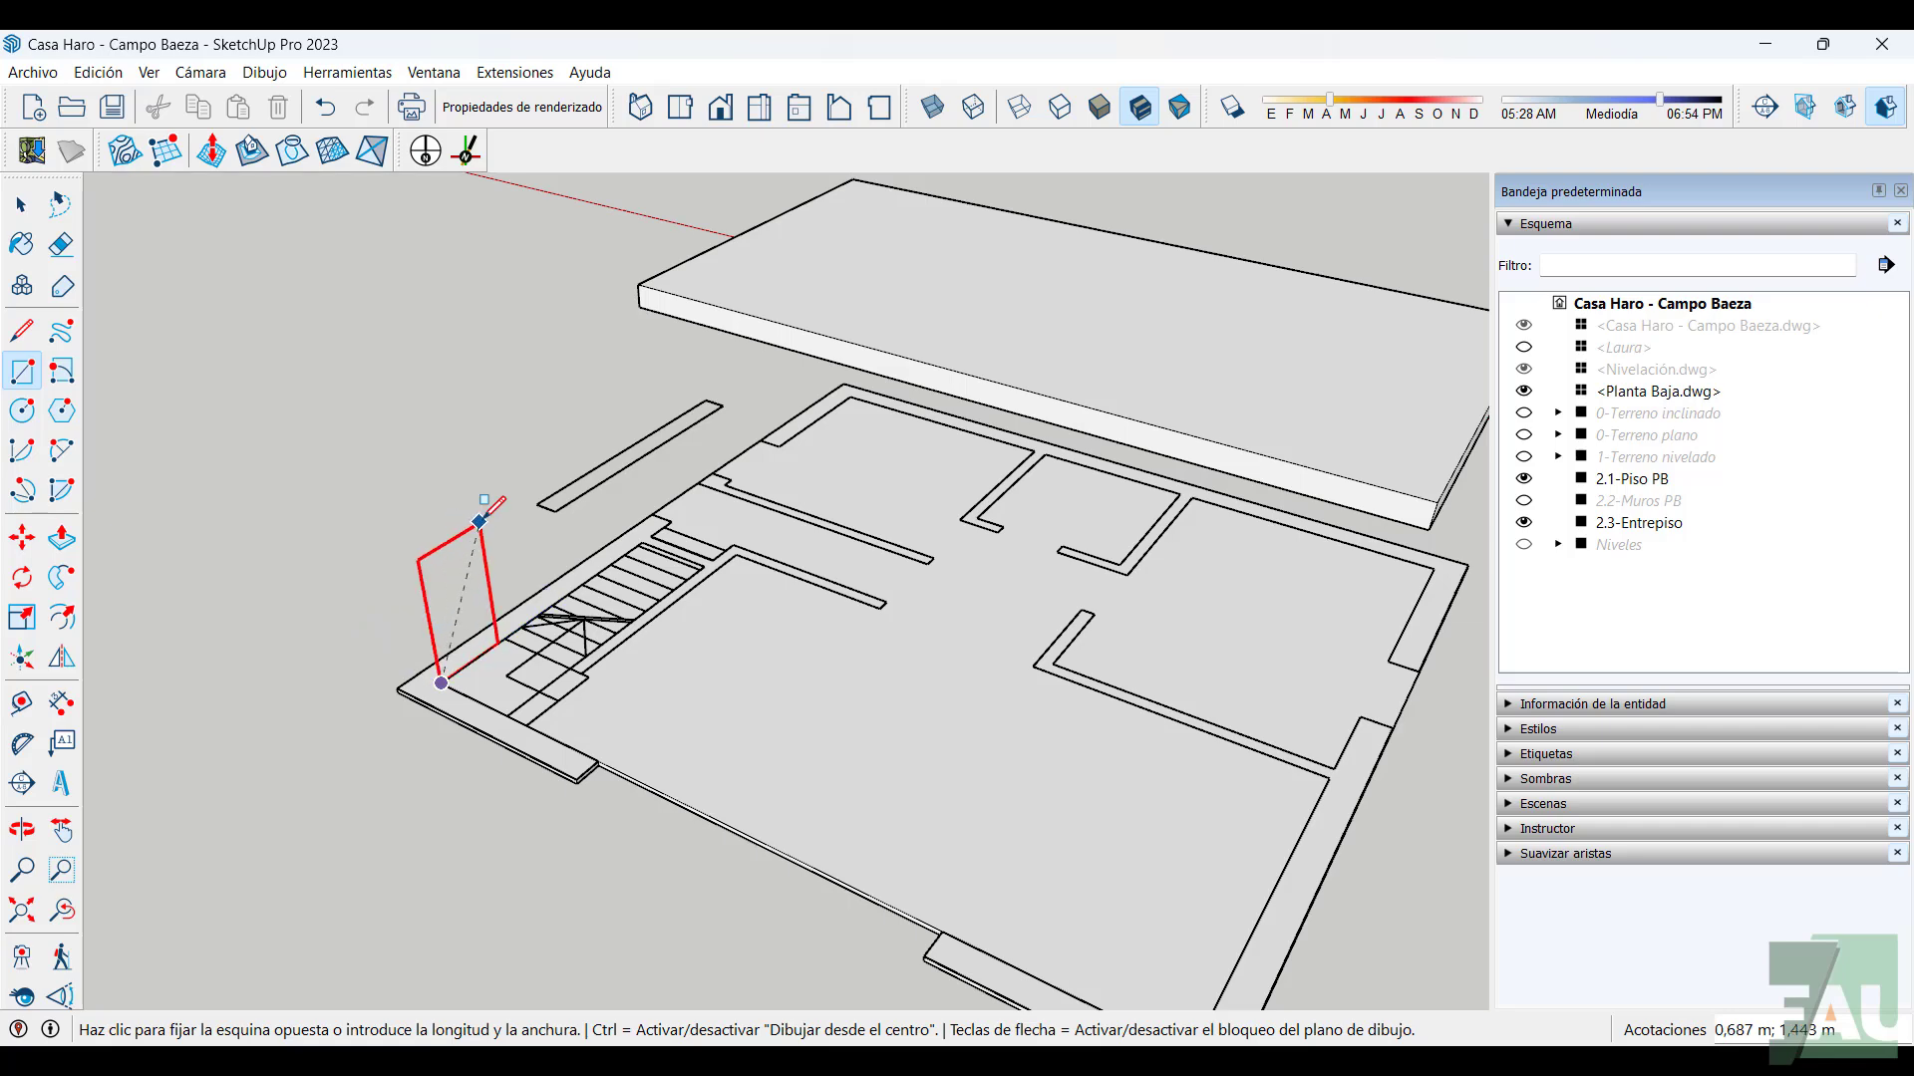
middle_click_drag(613, 399, 611, 312)
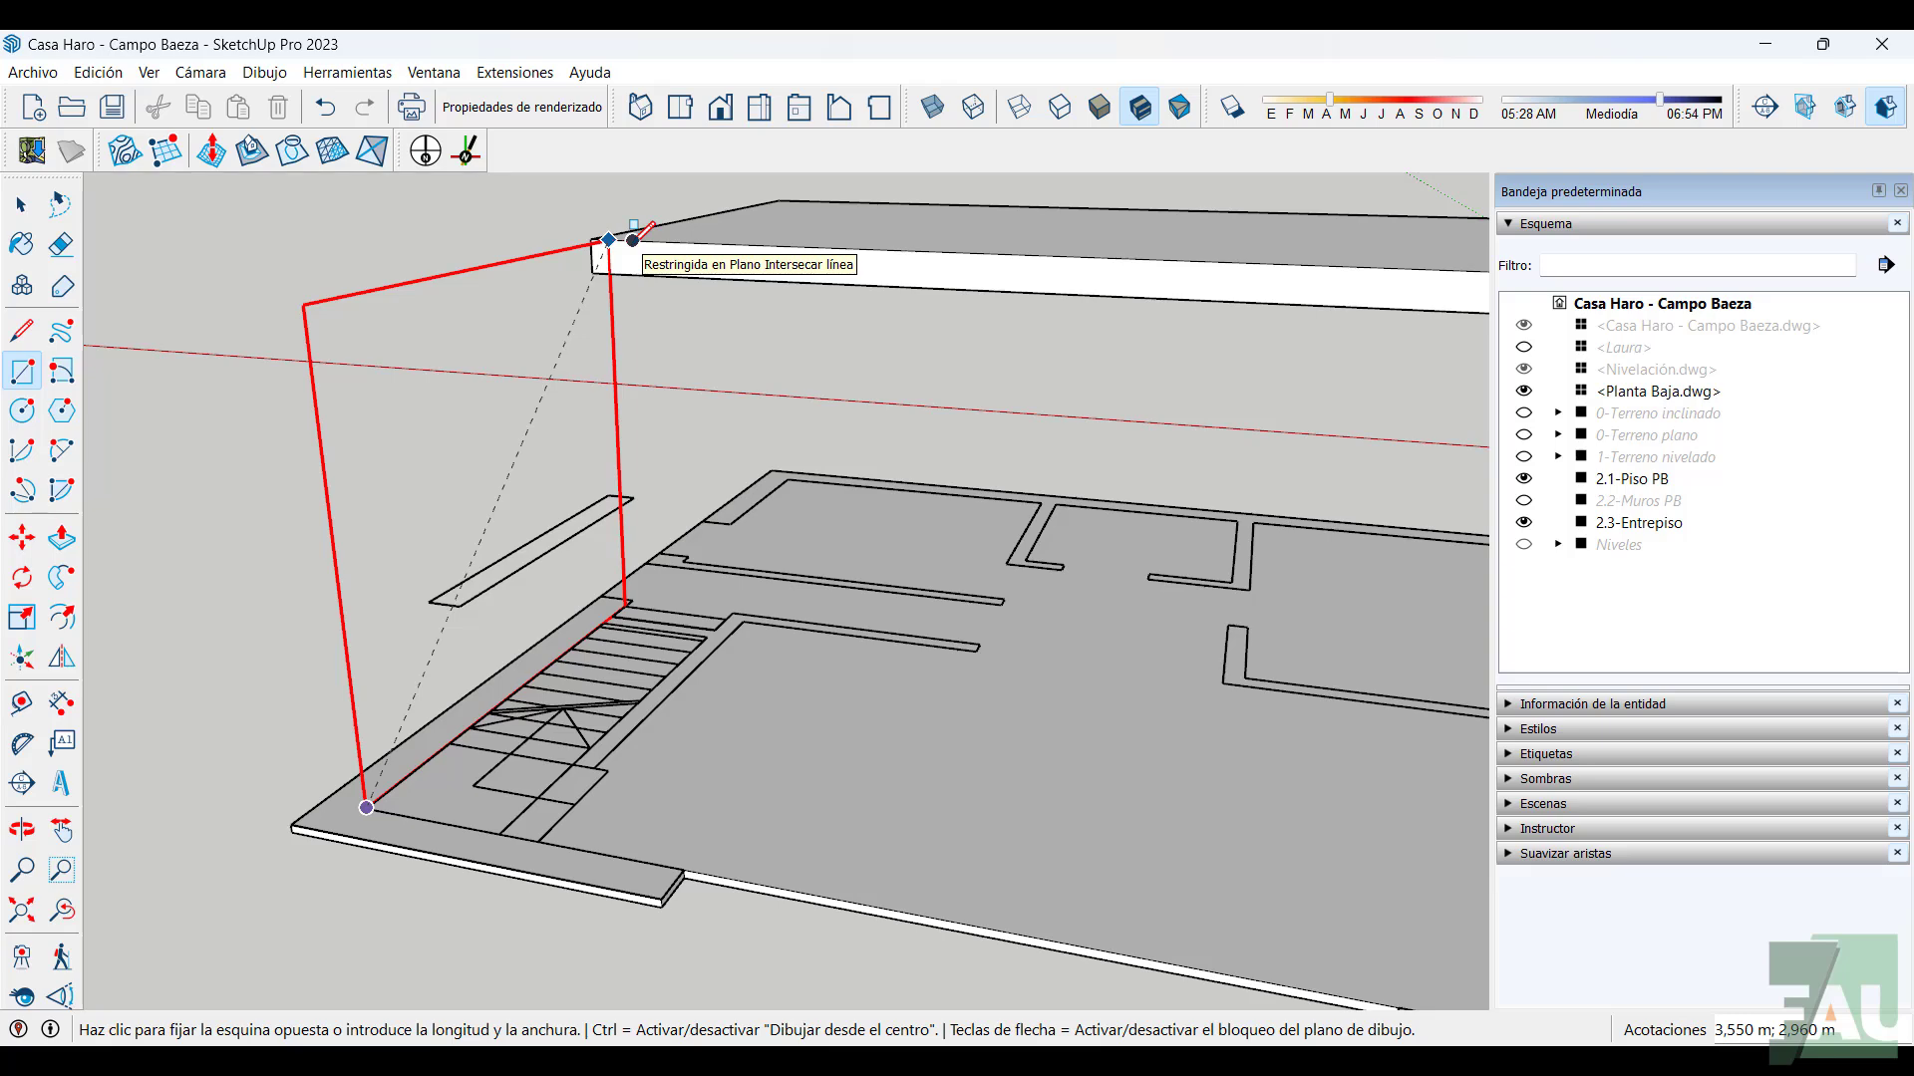
left_click(632, 241)
middle_click_drag(742, 485, 636, 528)
mouse_move(628, 598)
middle_mouse_down()
mouse_move(611, 622)
mouse_move(598, 608)
middle_mouse_up()
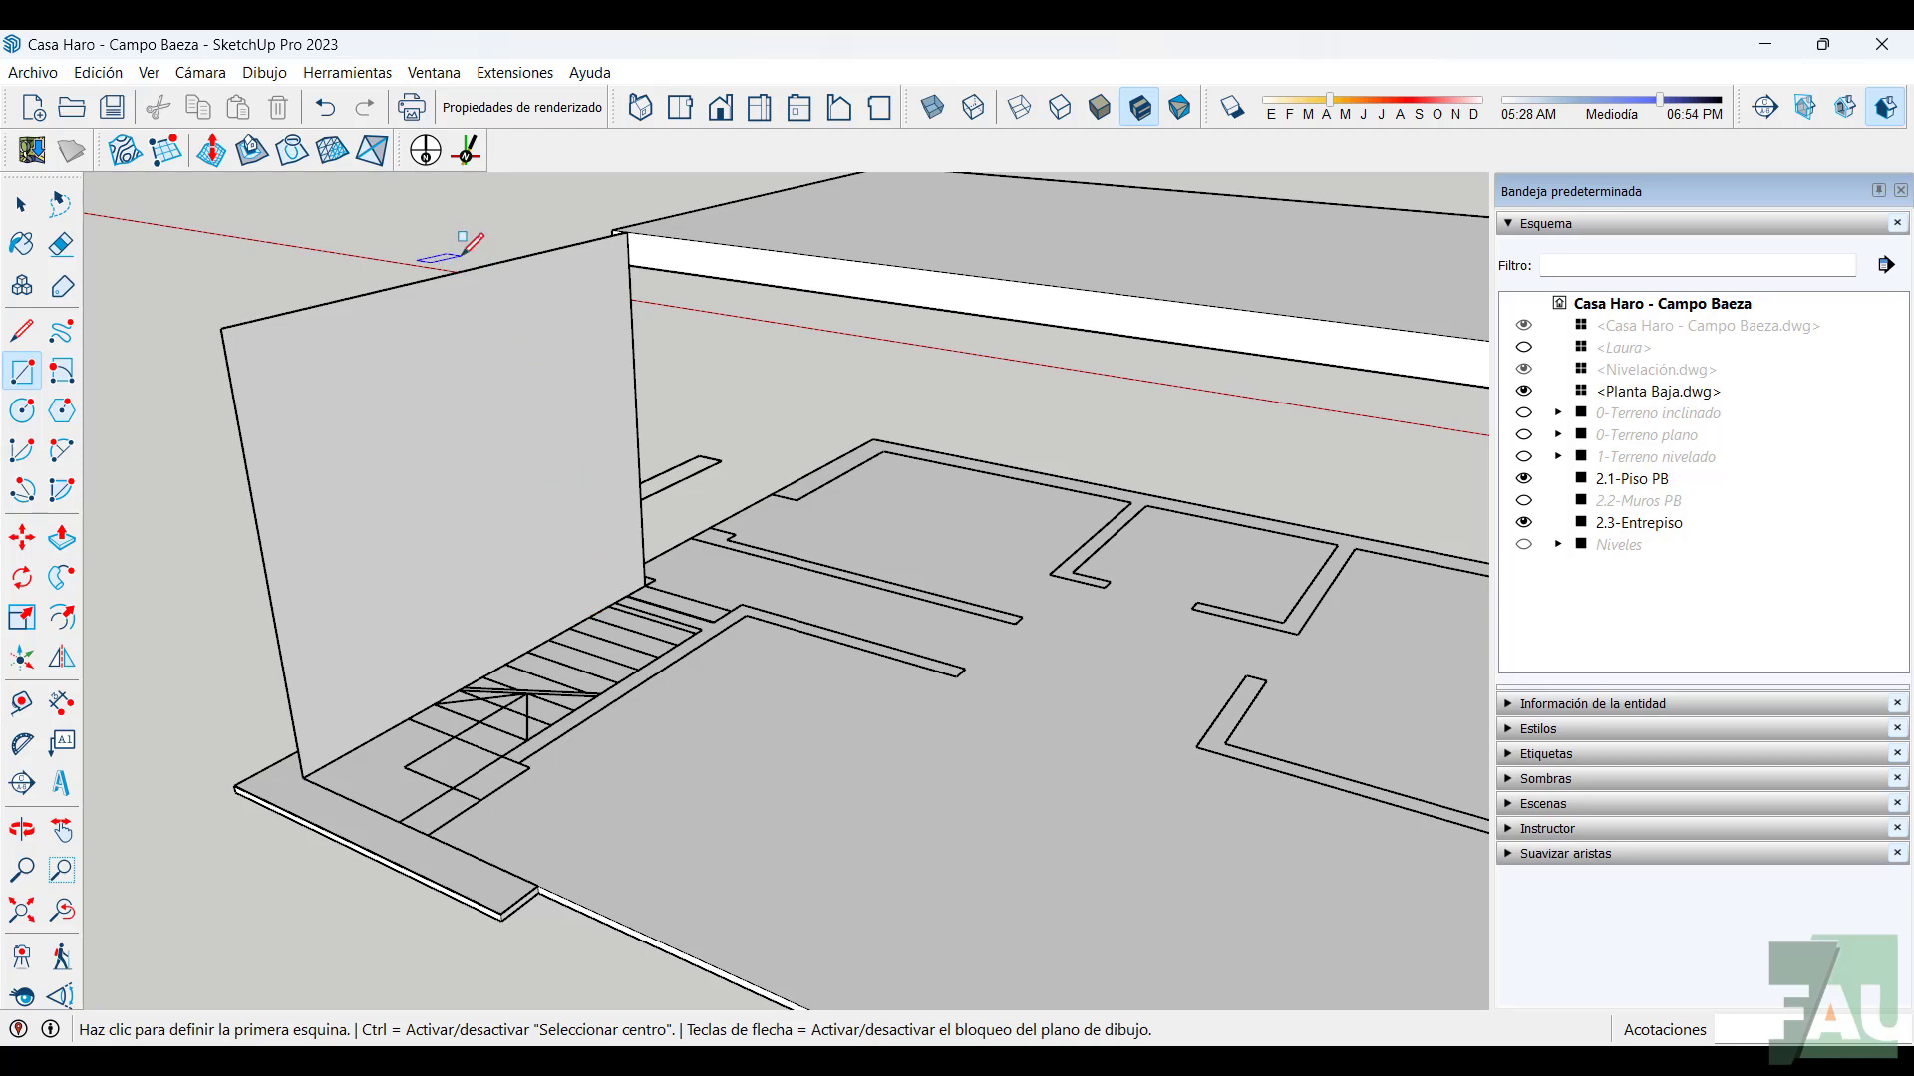
Group the vertical rectangle with its edges and rename the group 2.4-Escalera
left_click(35, 212)
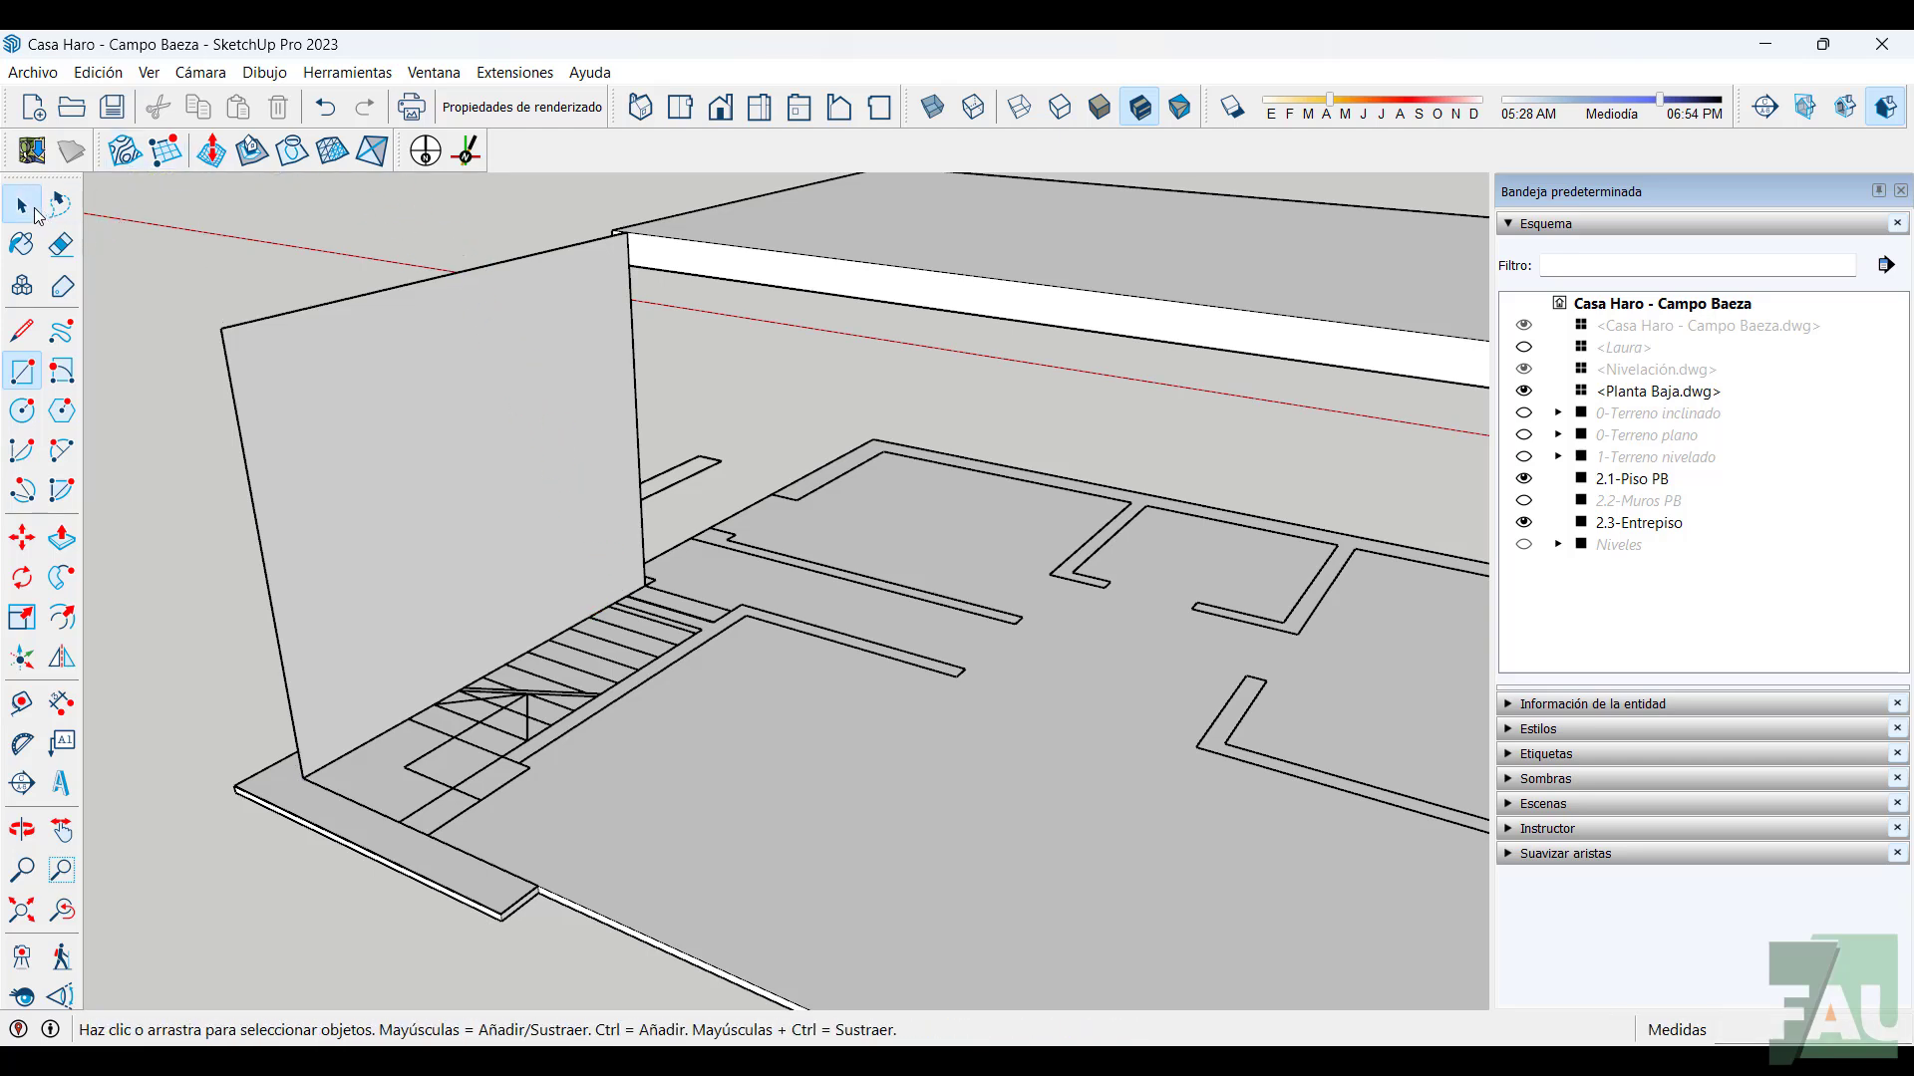
left_click(457, 464)
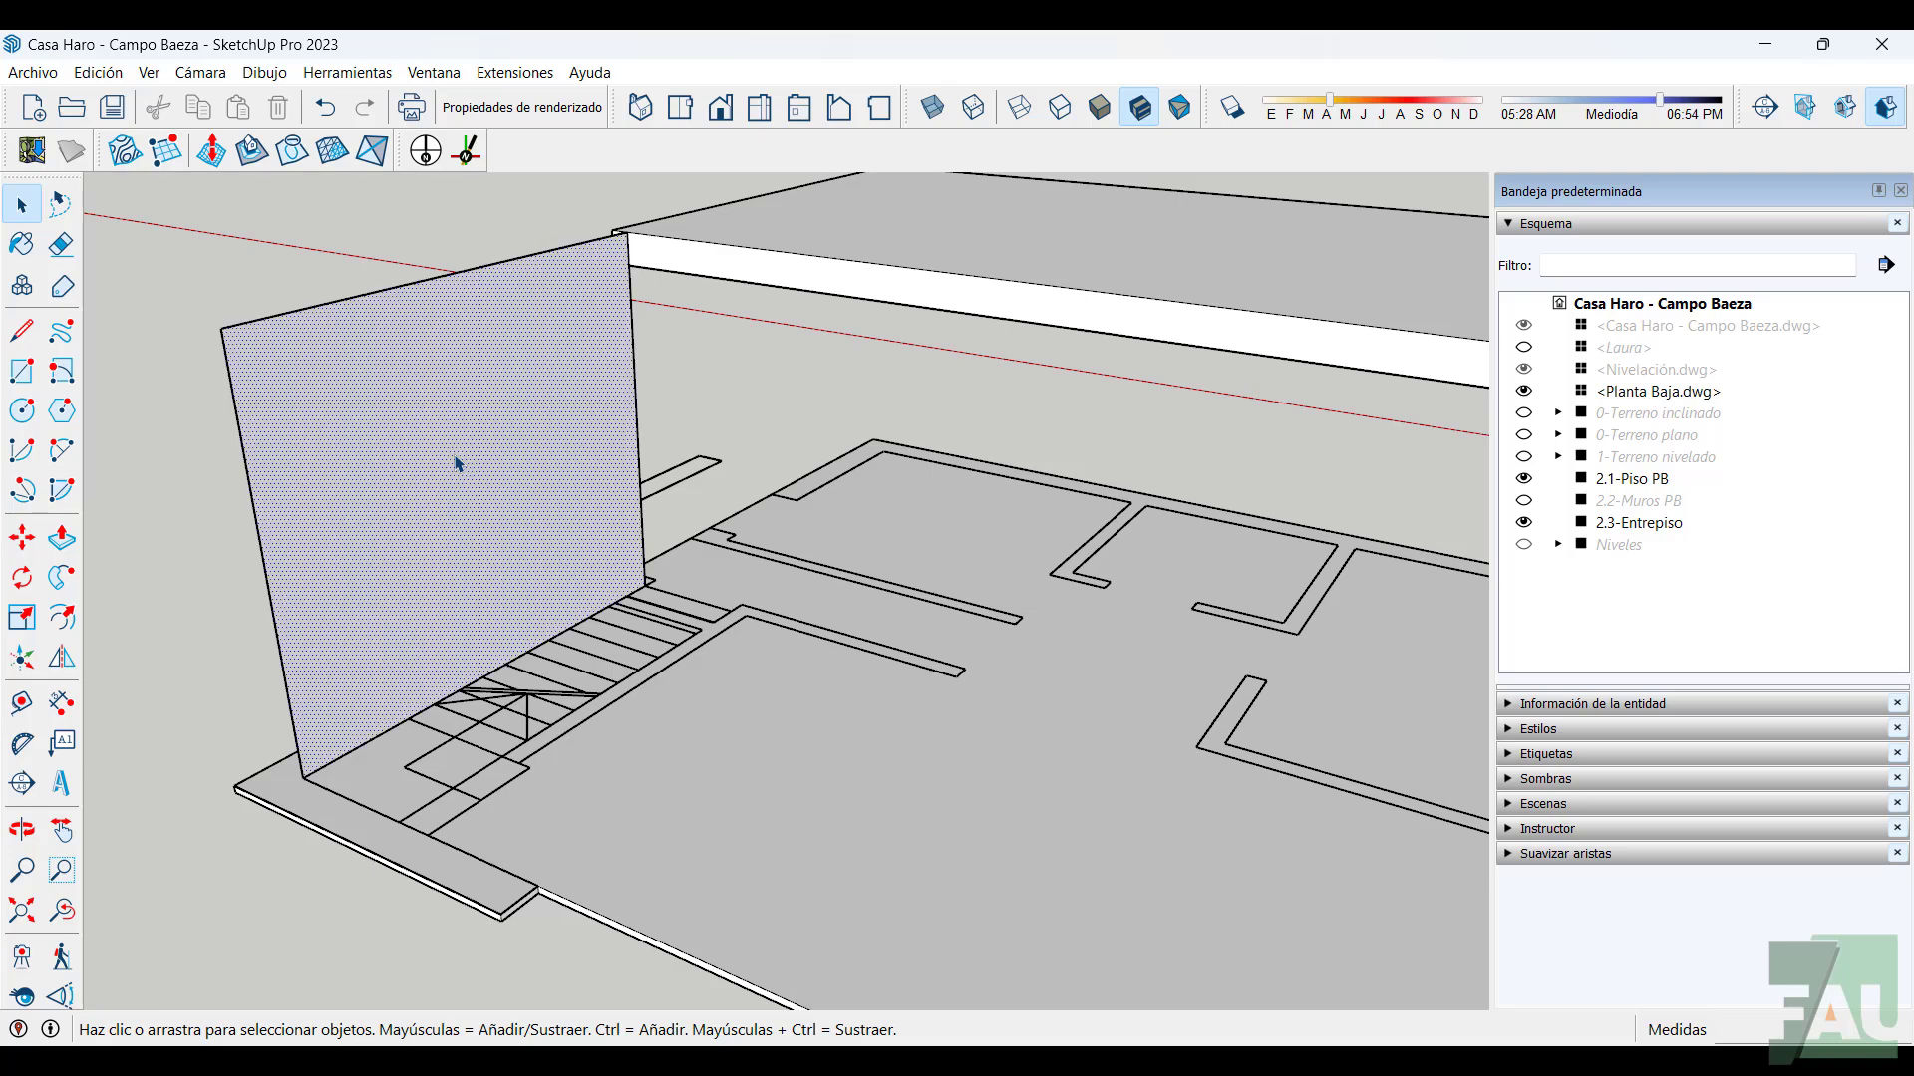
right_click(457, 465)
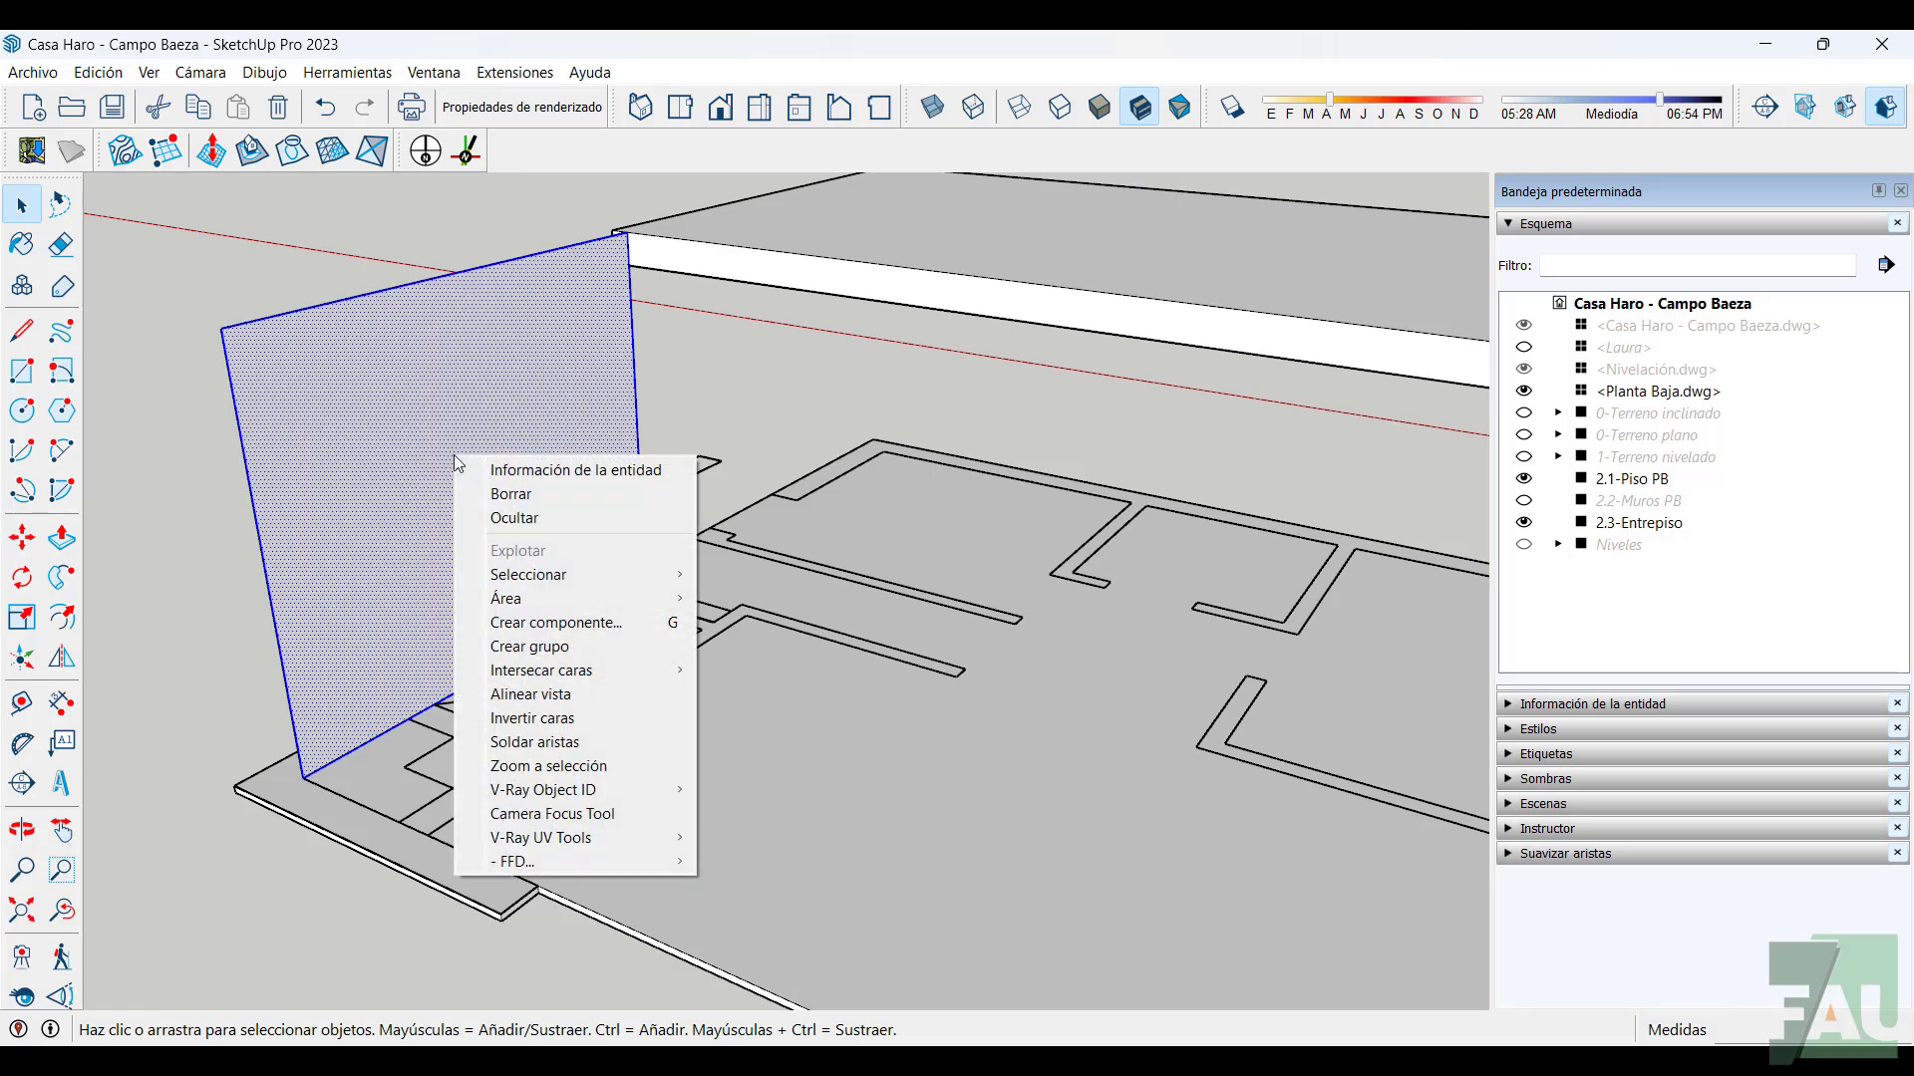
left_click(570, 643)
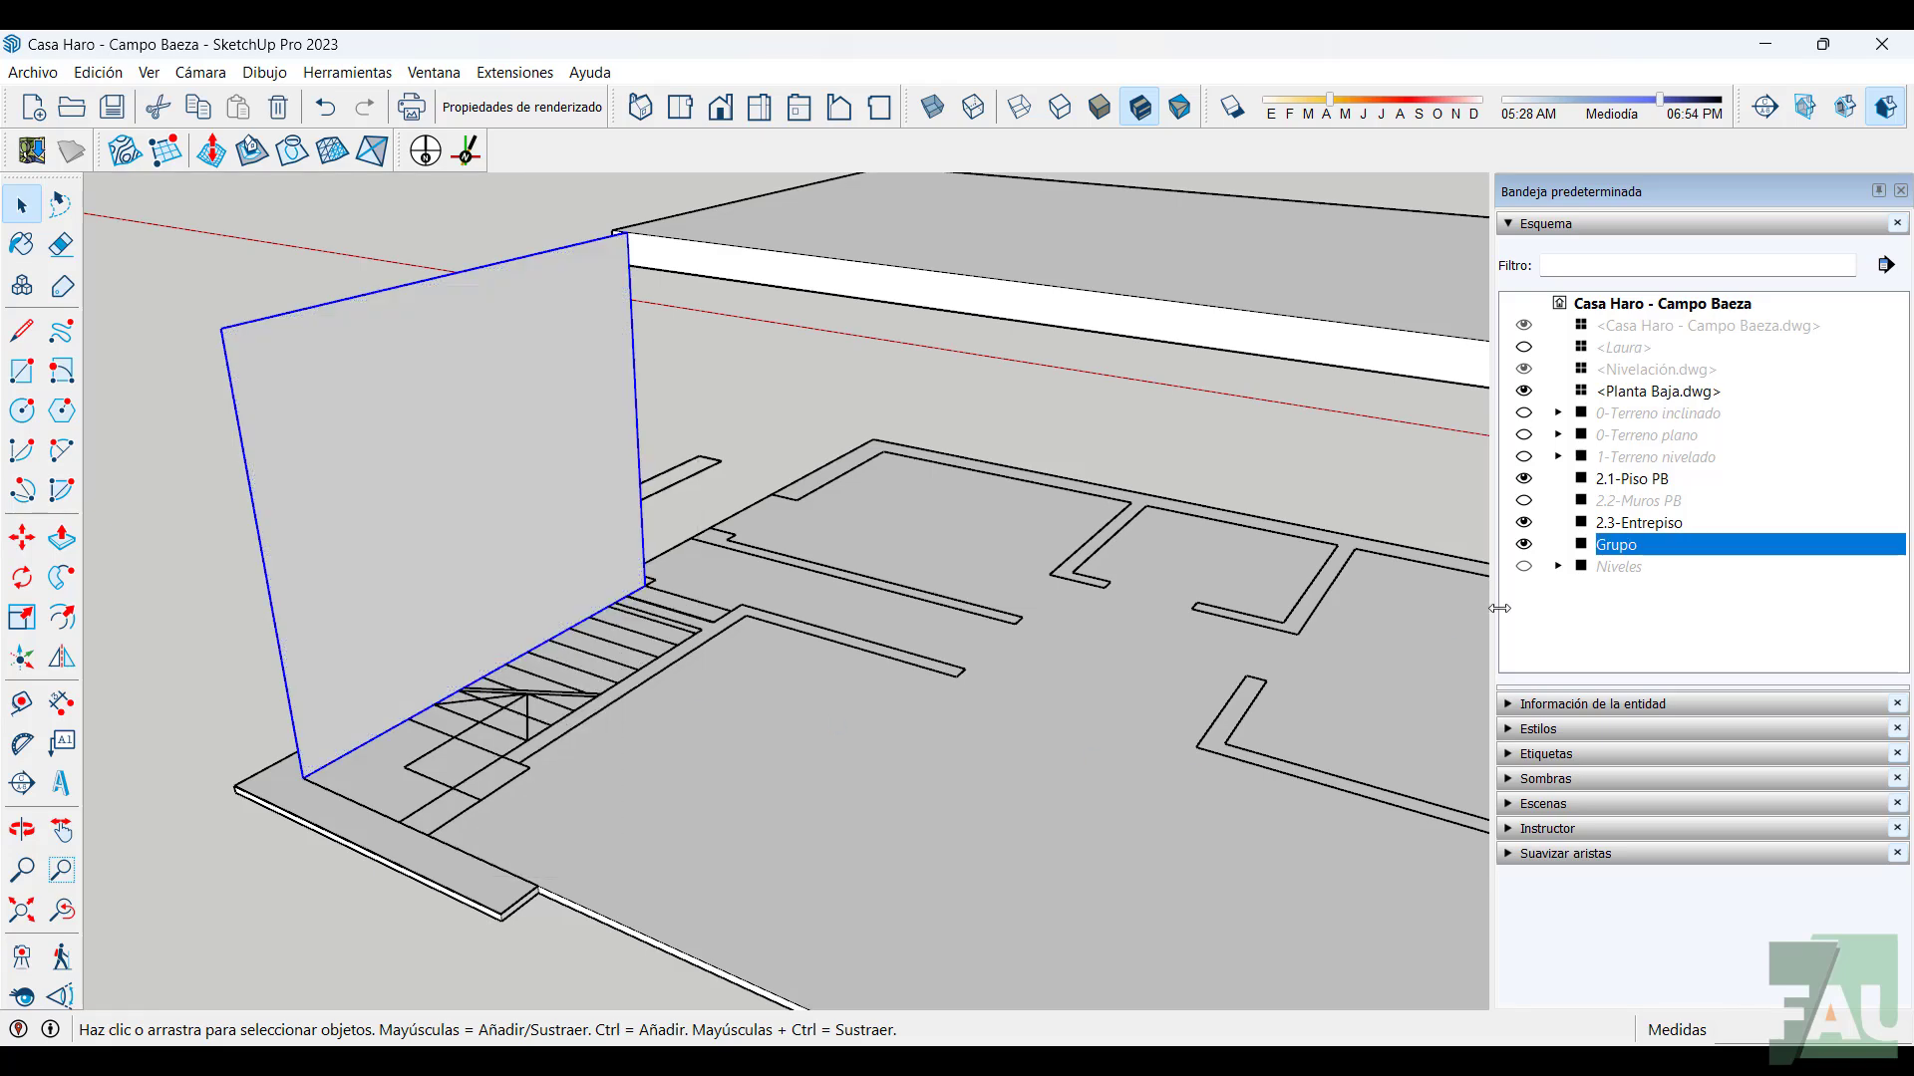
right_click(1600, 546)
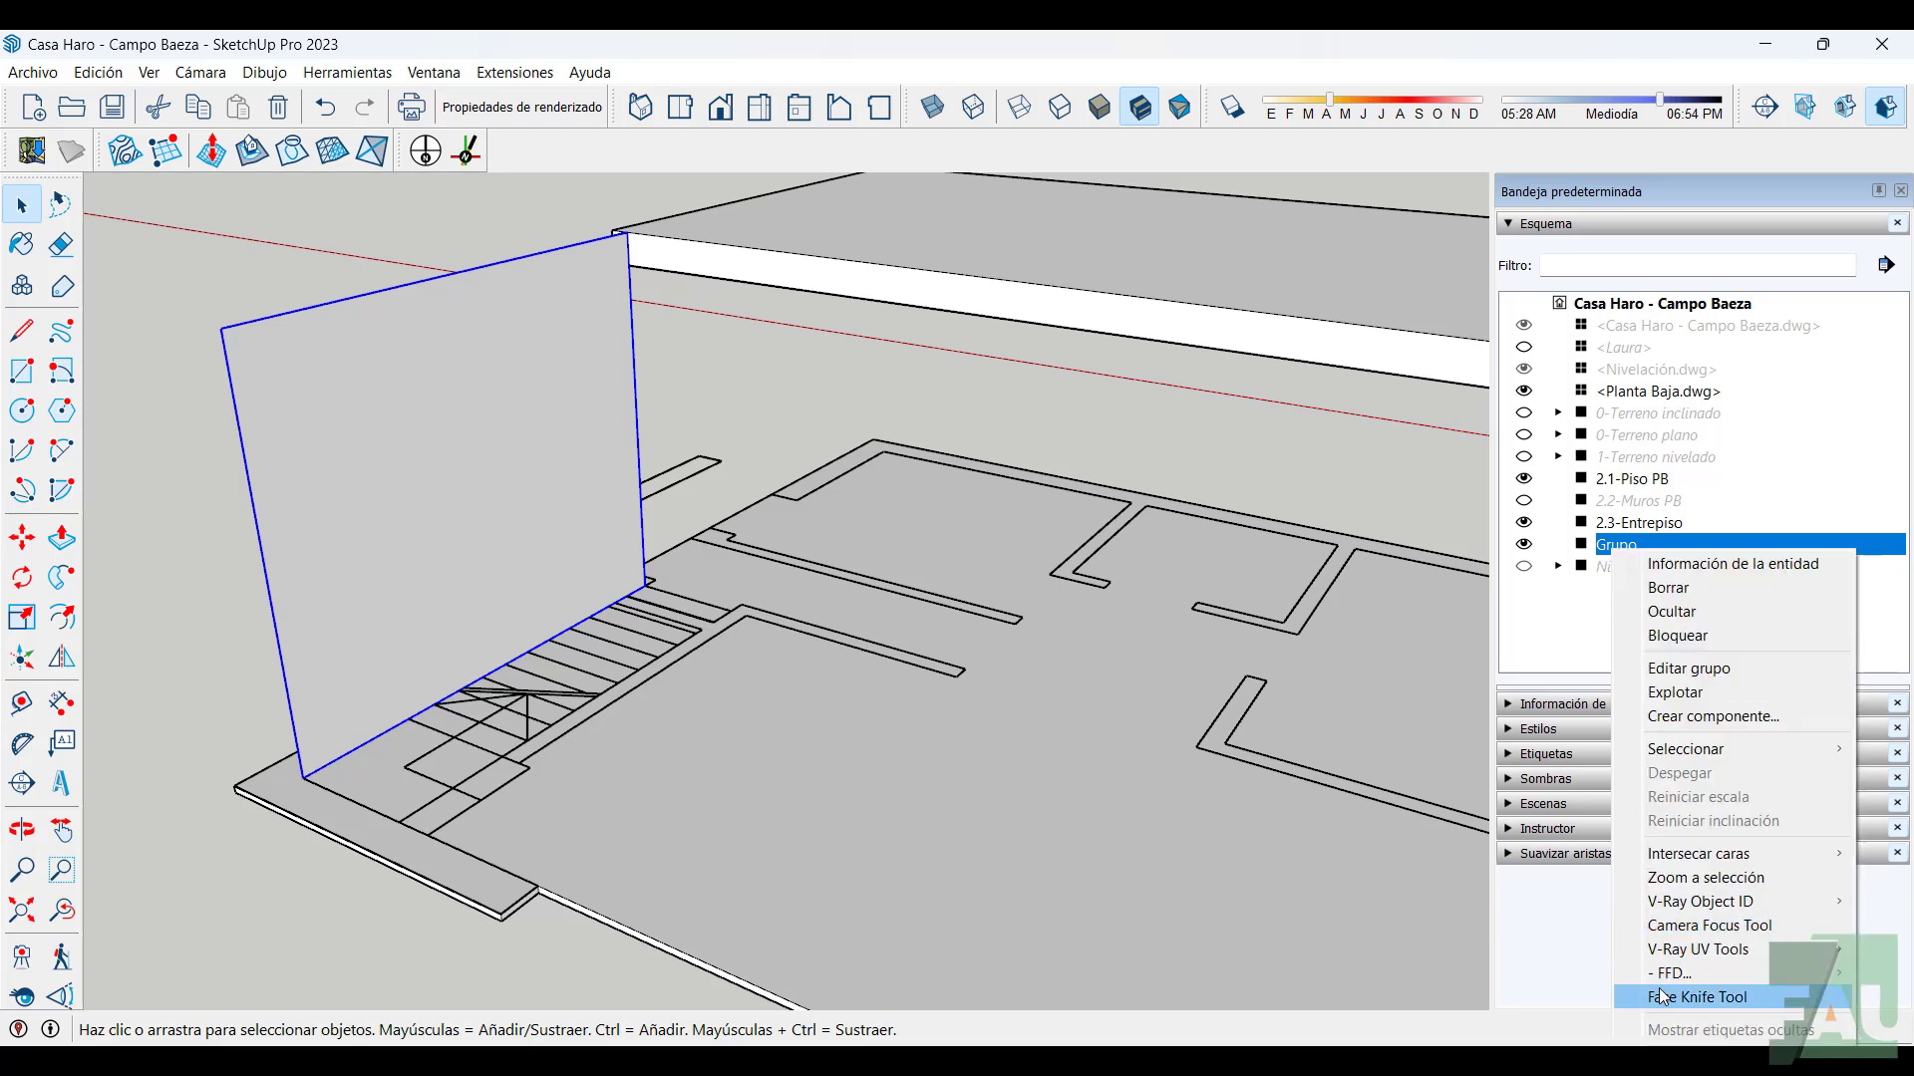
left_click(1623, 995)
type("2.4-Escalera")
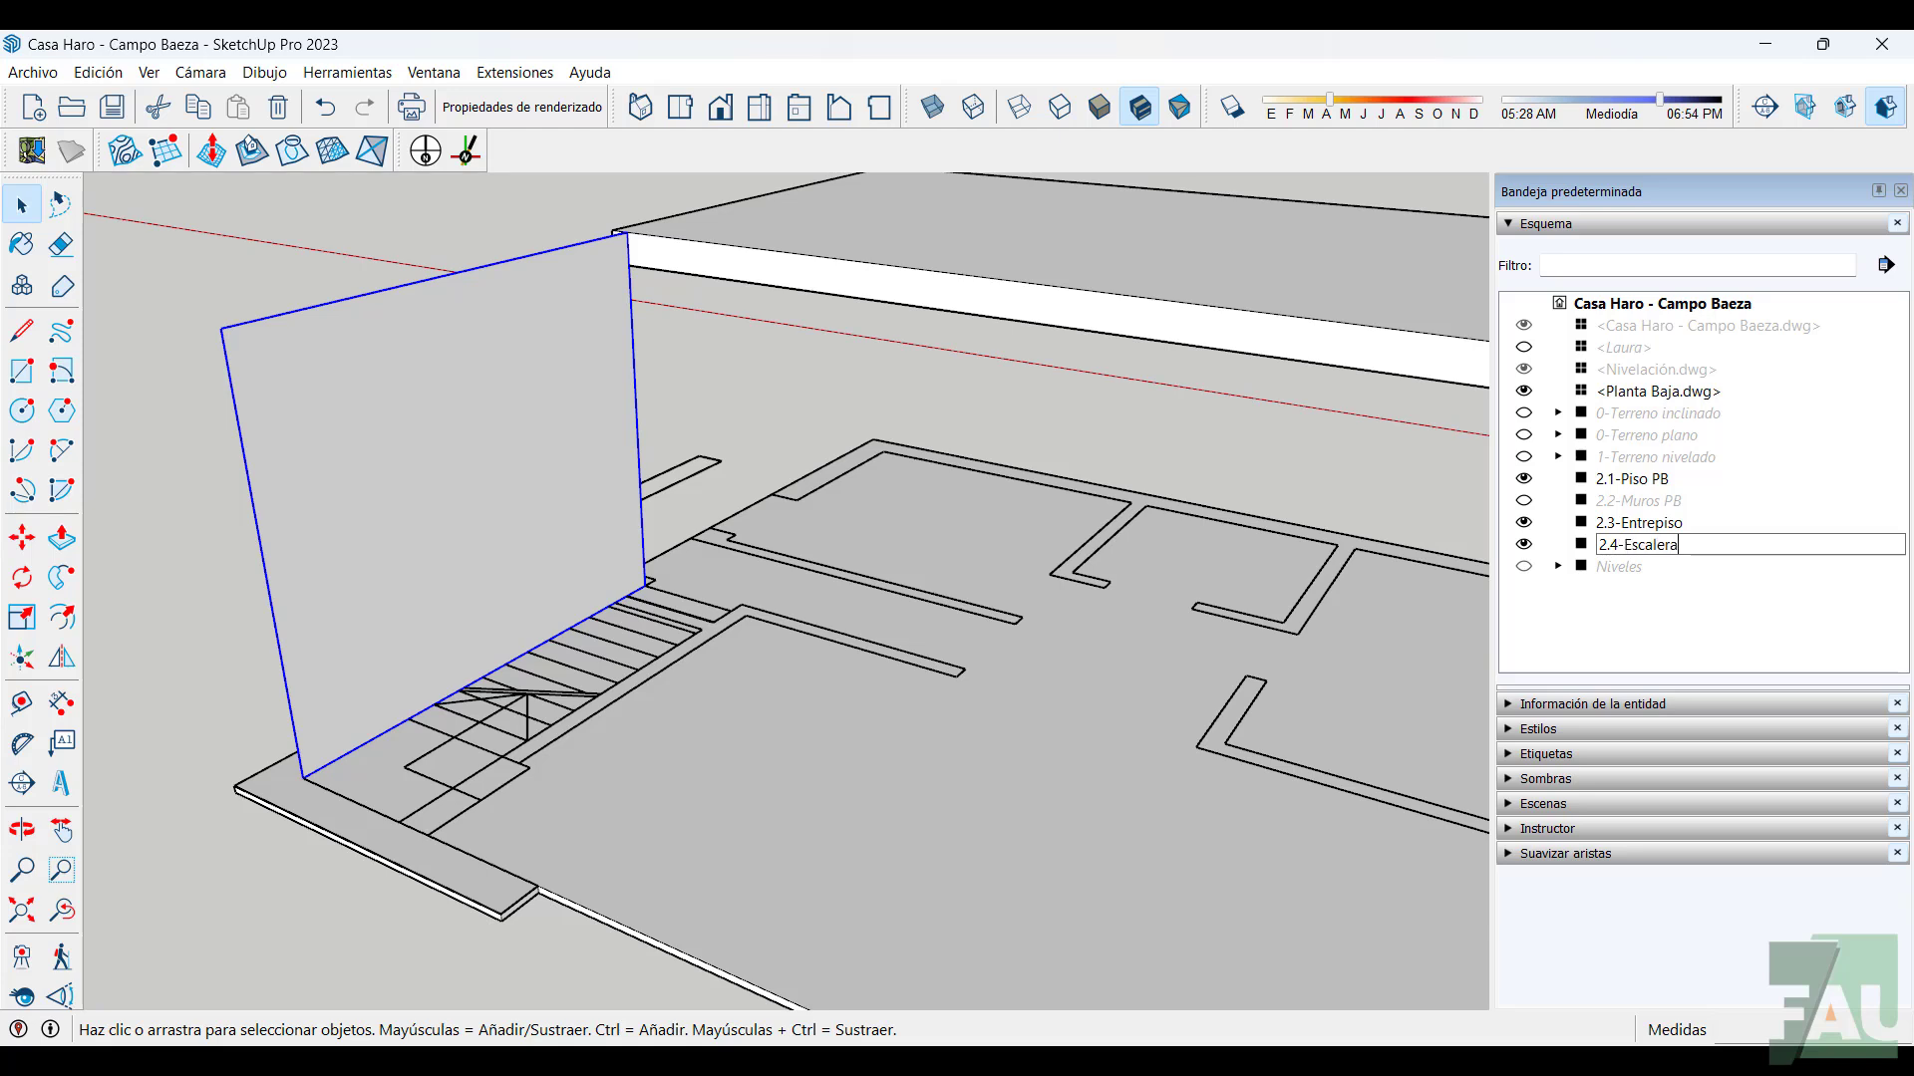
key("Return")
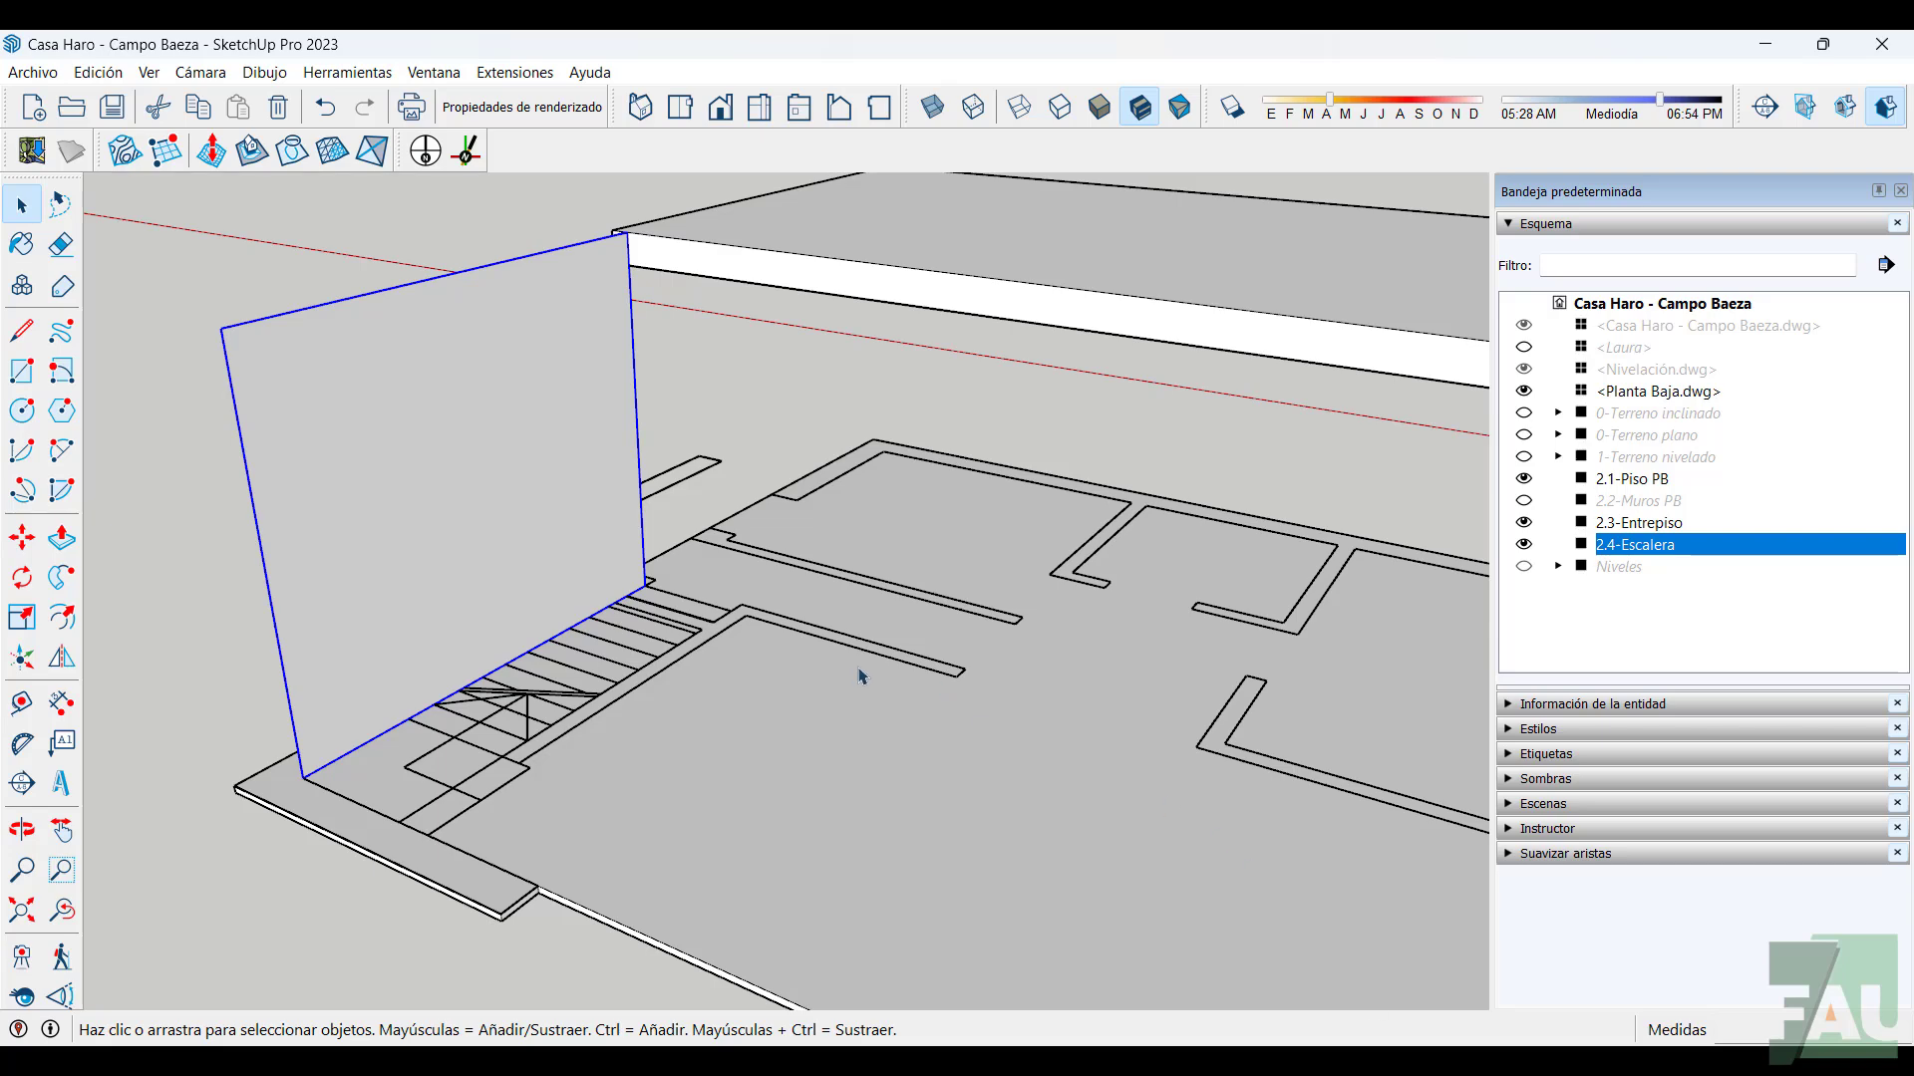
Inside the 2.4-Escalera group, place vertical guides 0.9 m from the face's front edge and about 0.24 m beyond, at the plan's stair lines
double_click(446, 494)
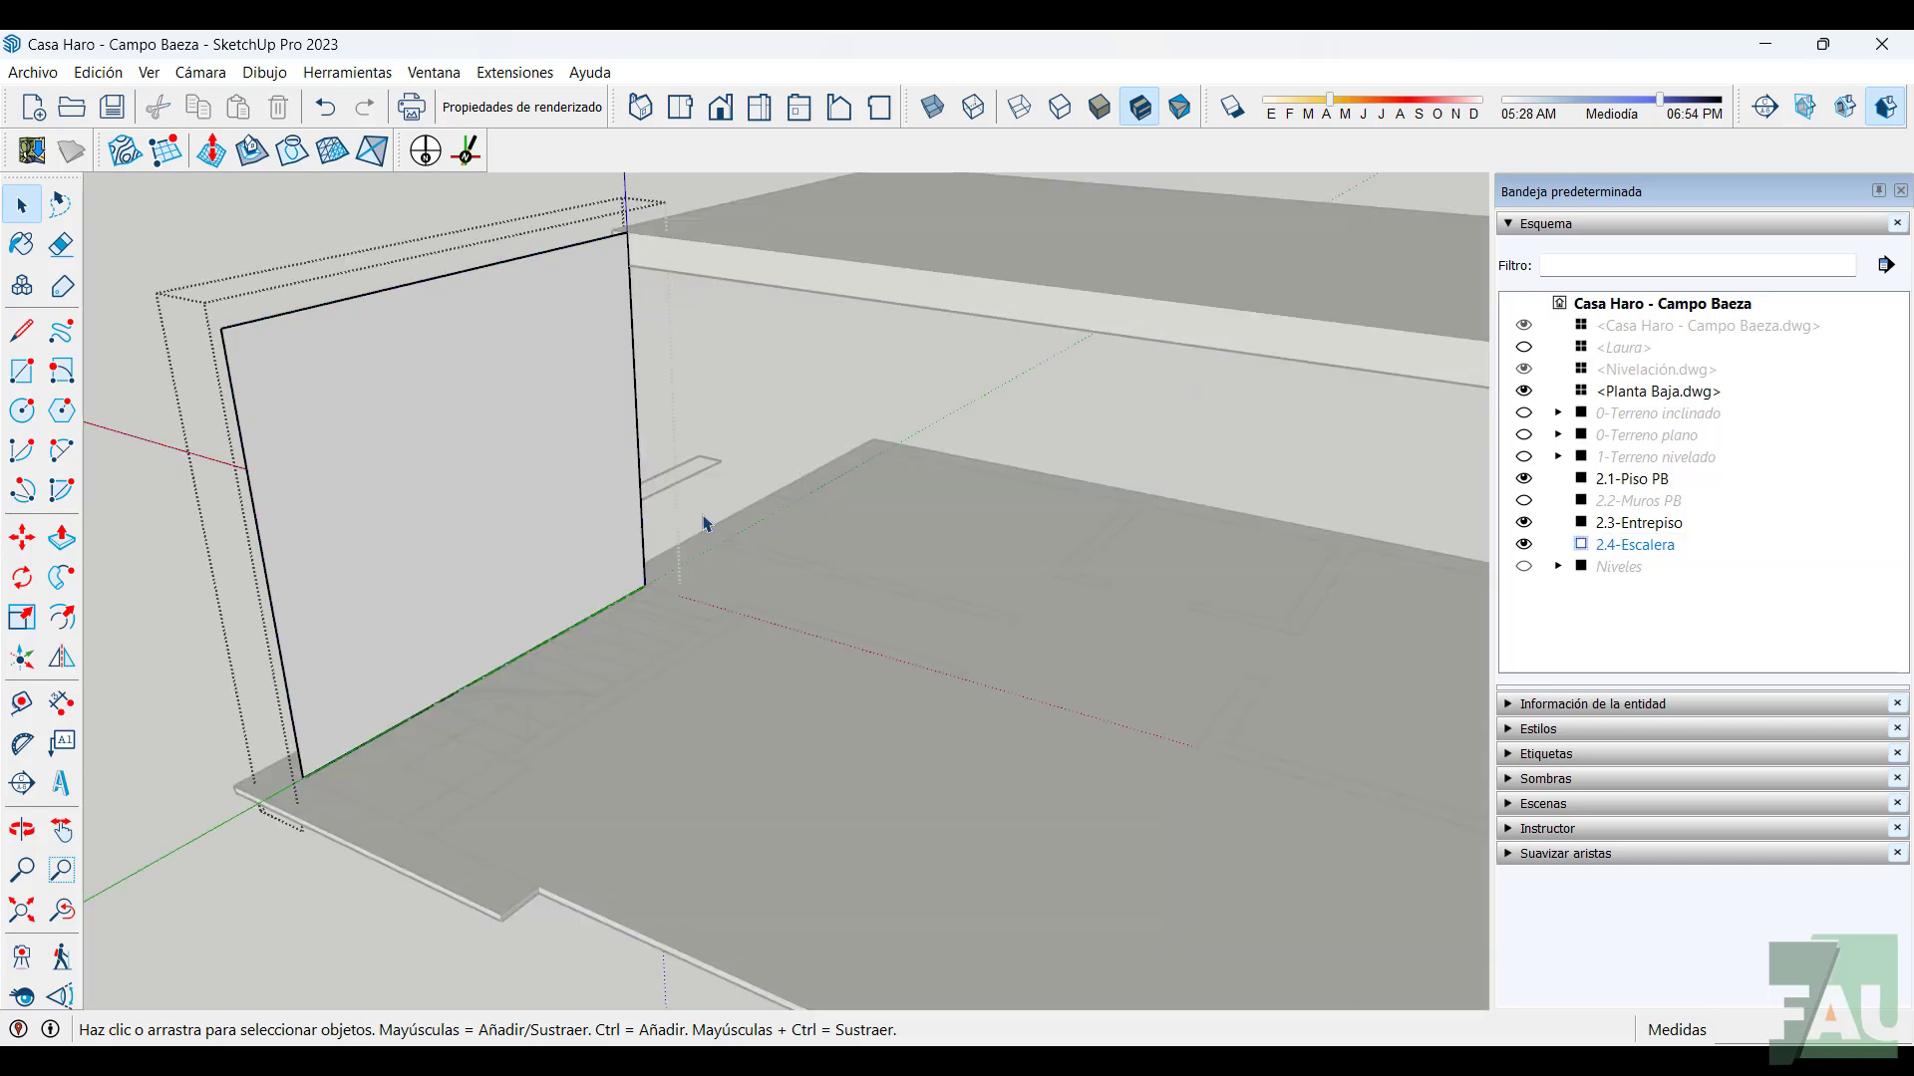
middle_click_drag(704, 523, 746, 822)
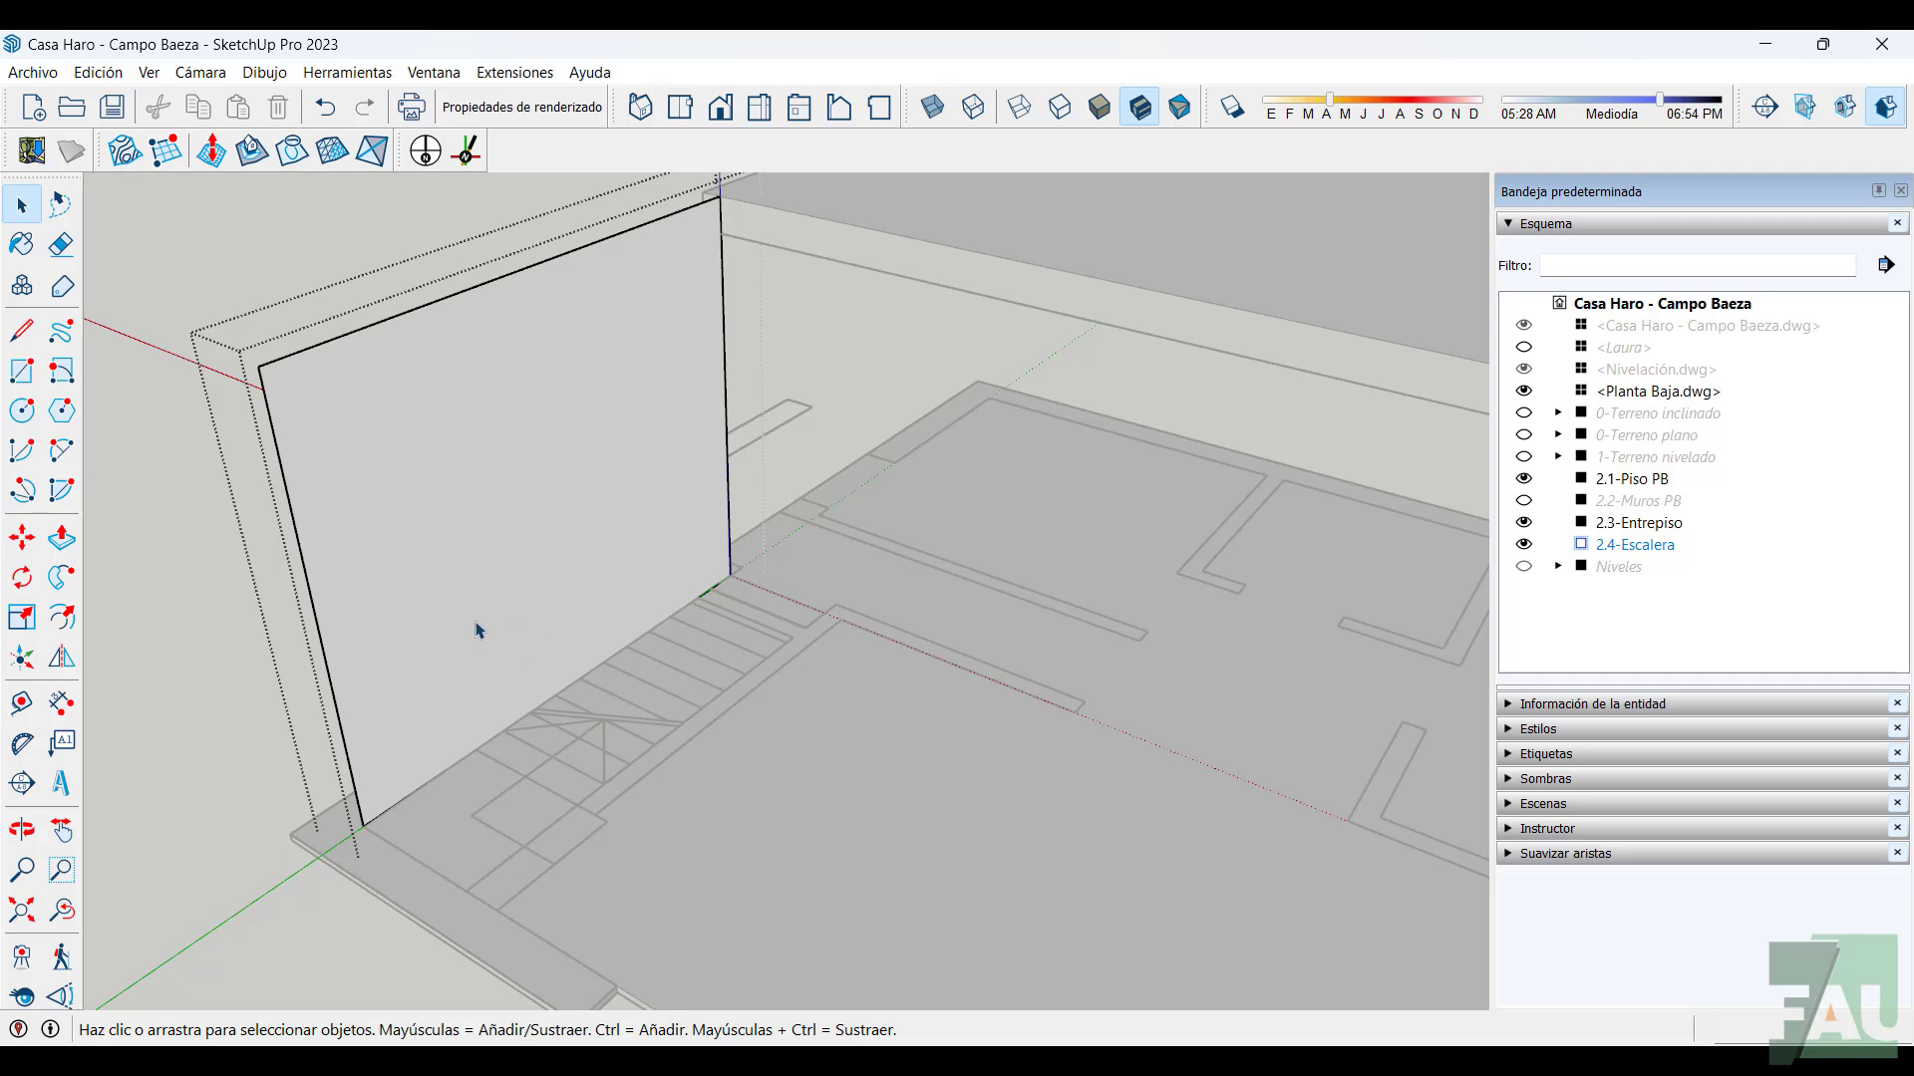
left_click(21, 702)
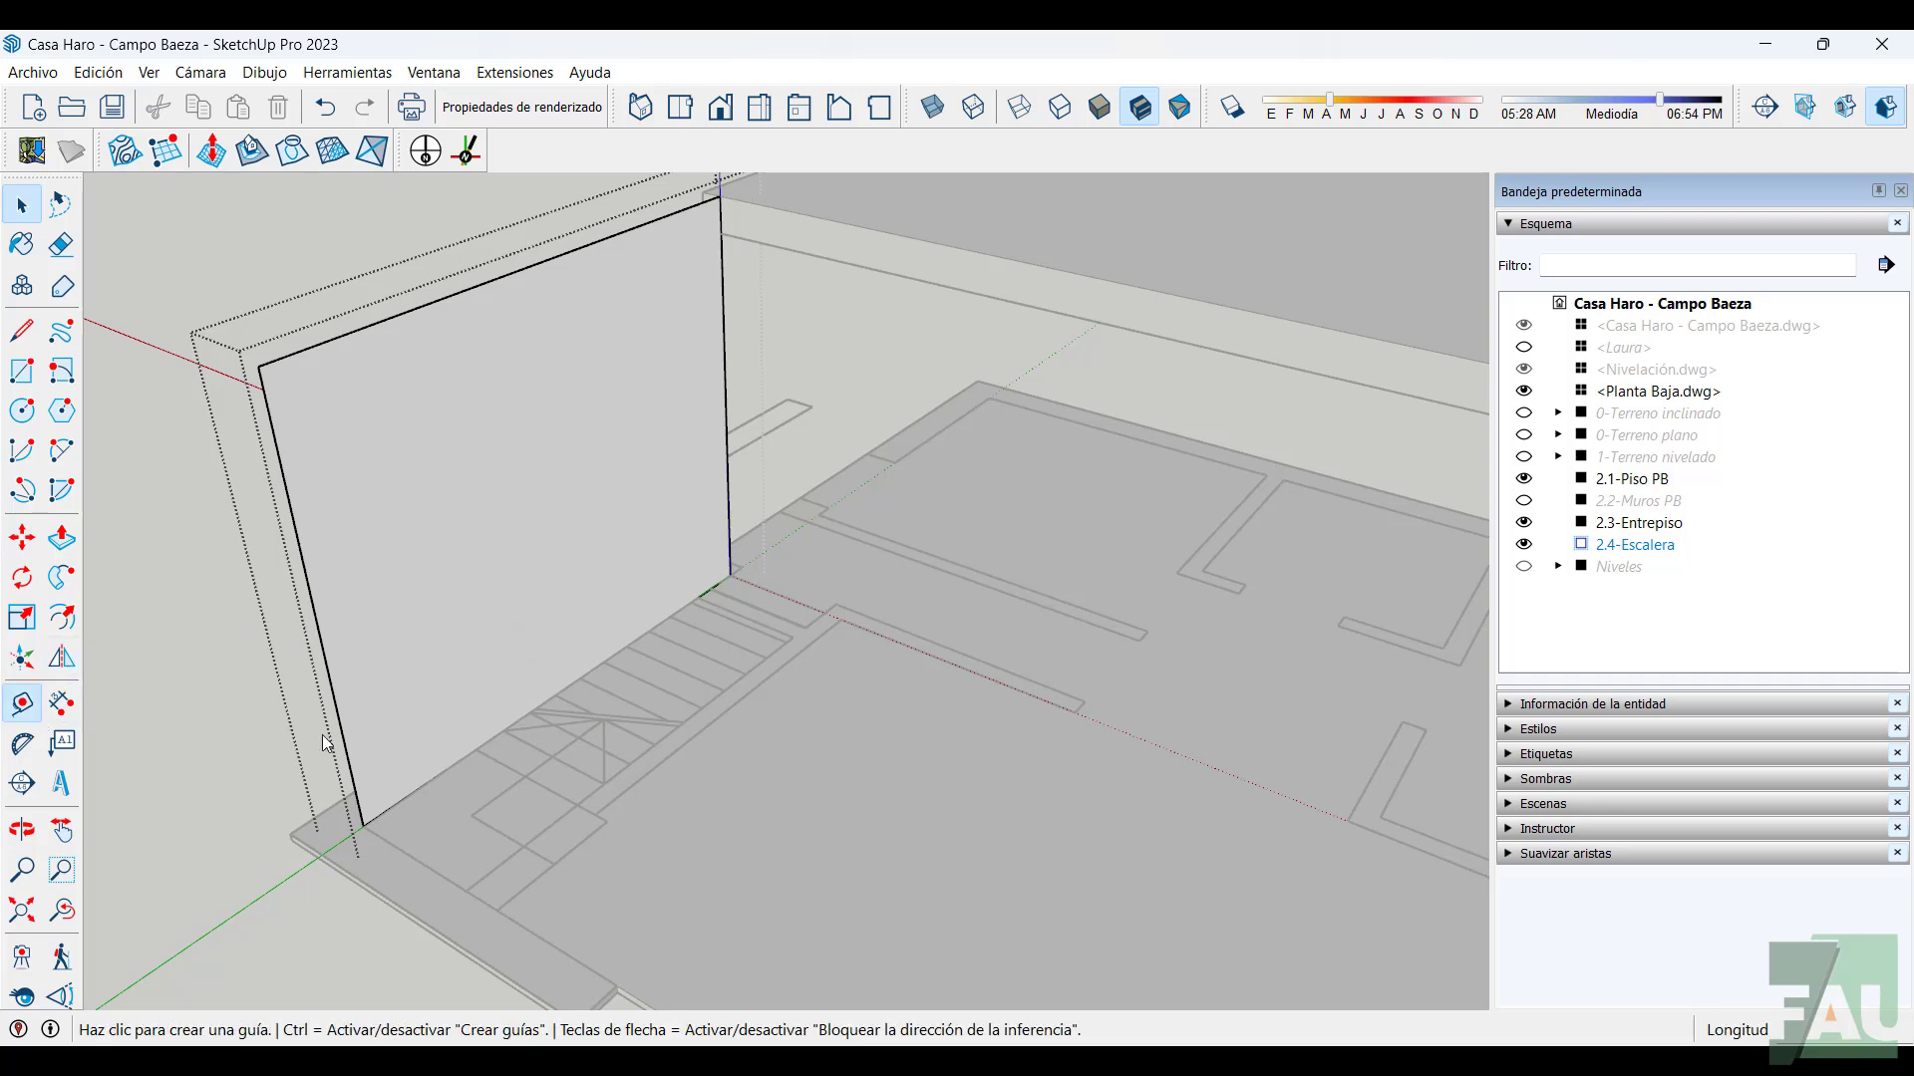
left_click(349, 757)
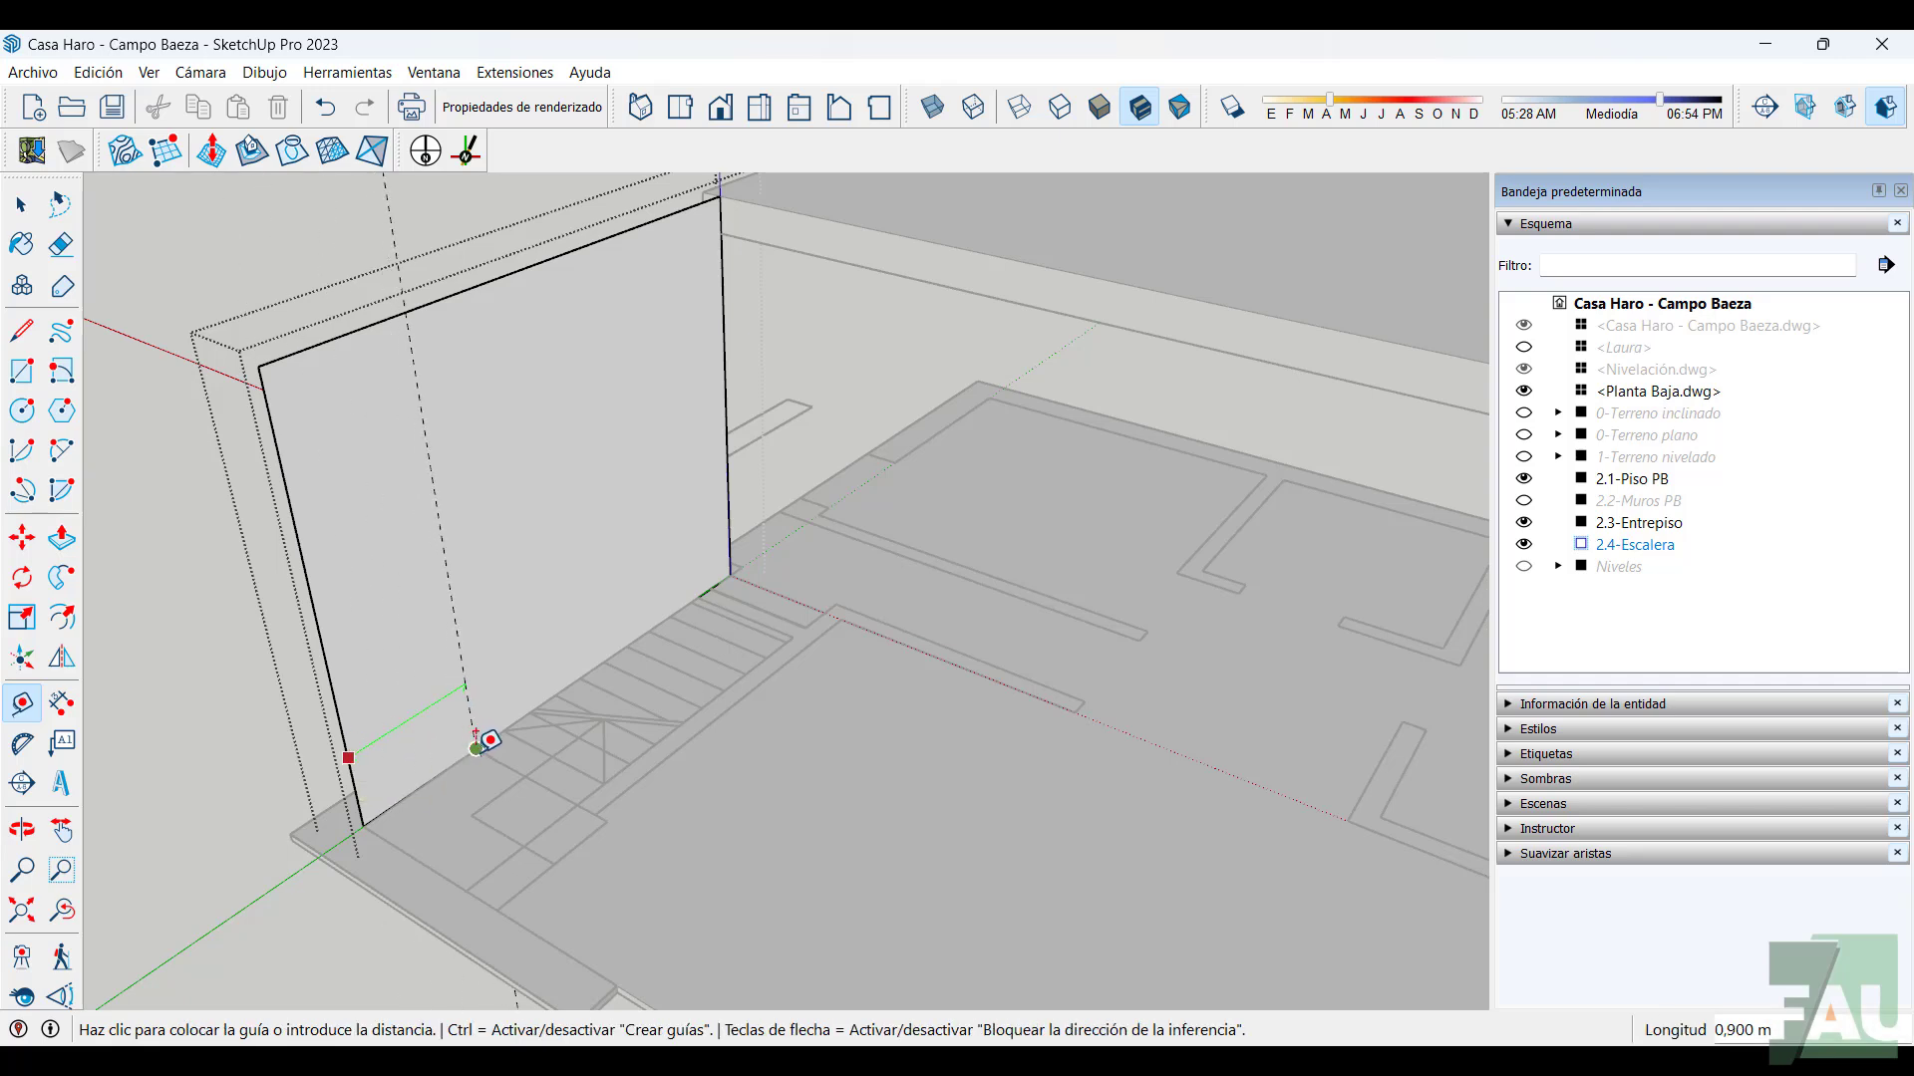
left_click(477, 746)
left_click(465, 678)
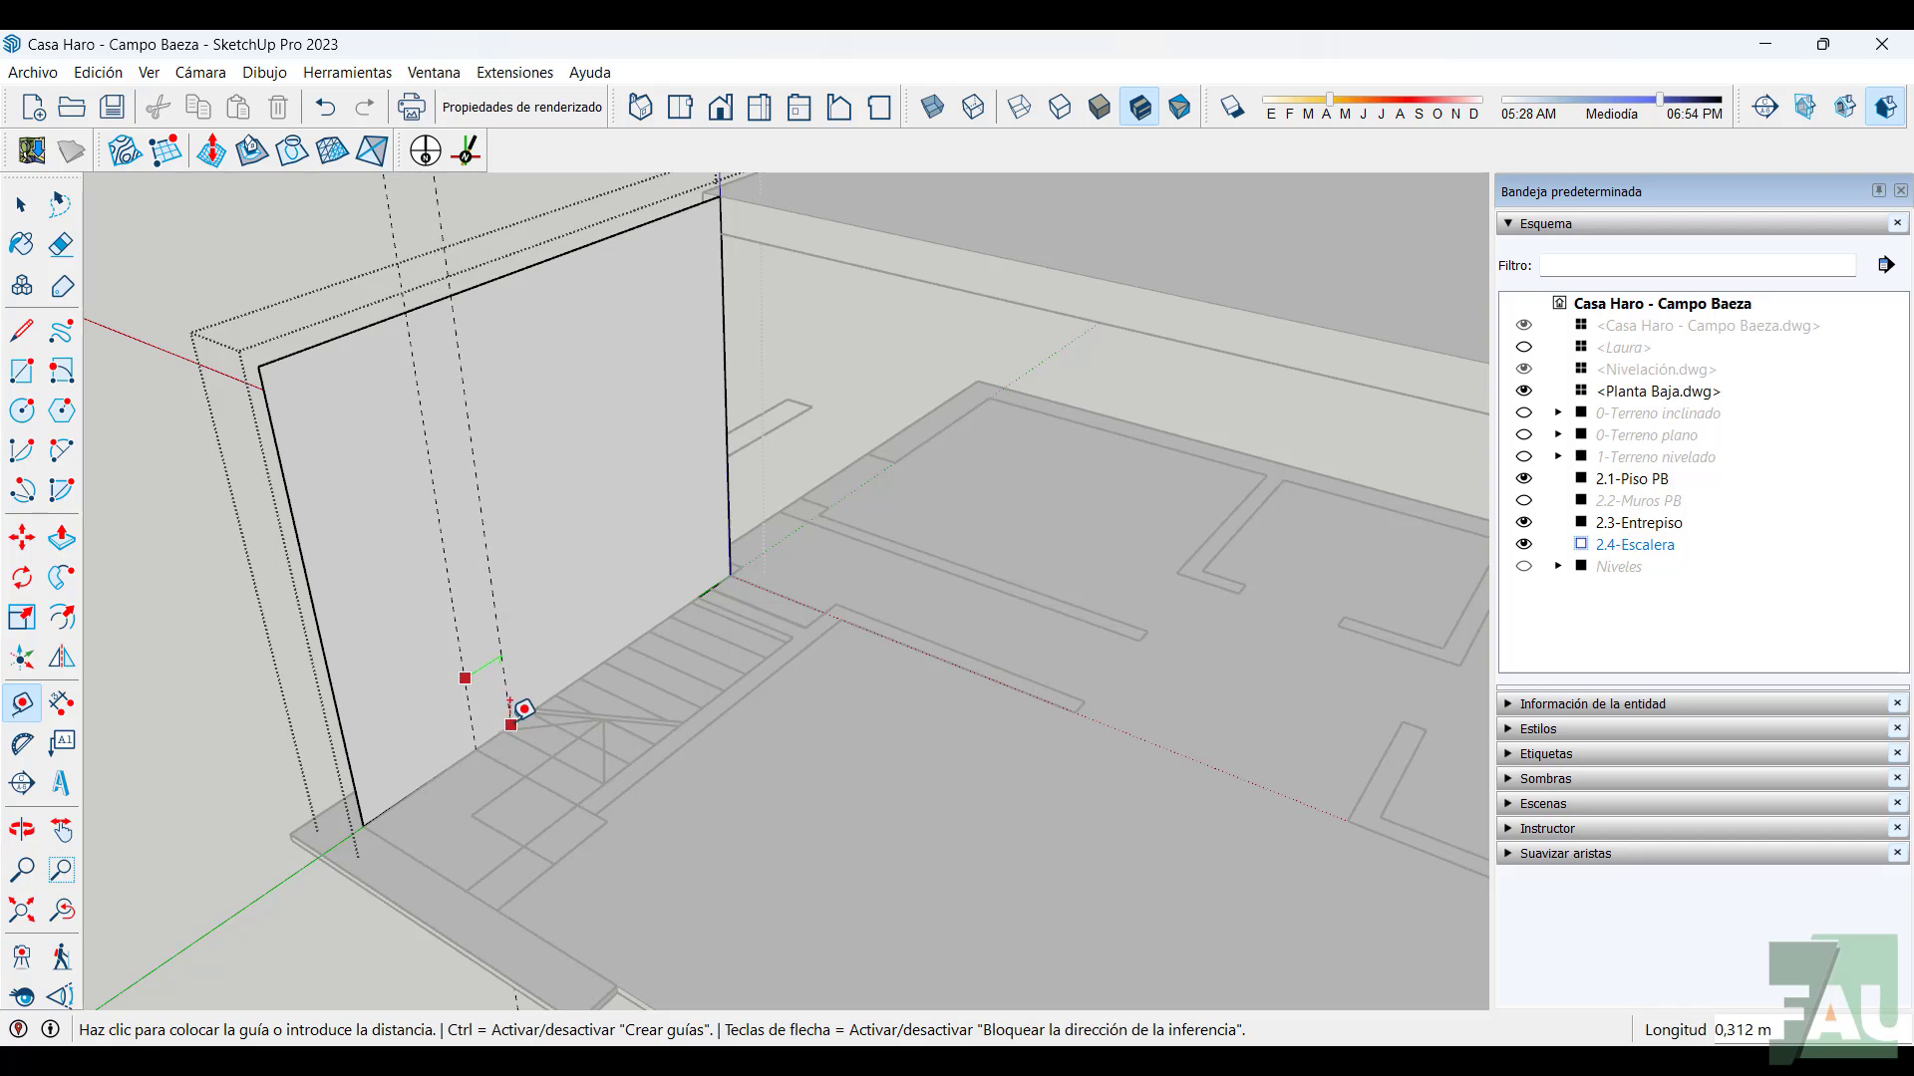
scroll(523, 709, "up", 2)
right_click(505, 728)
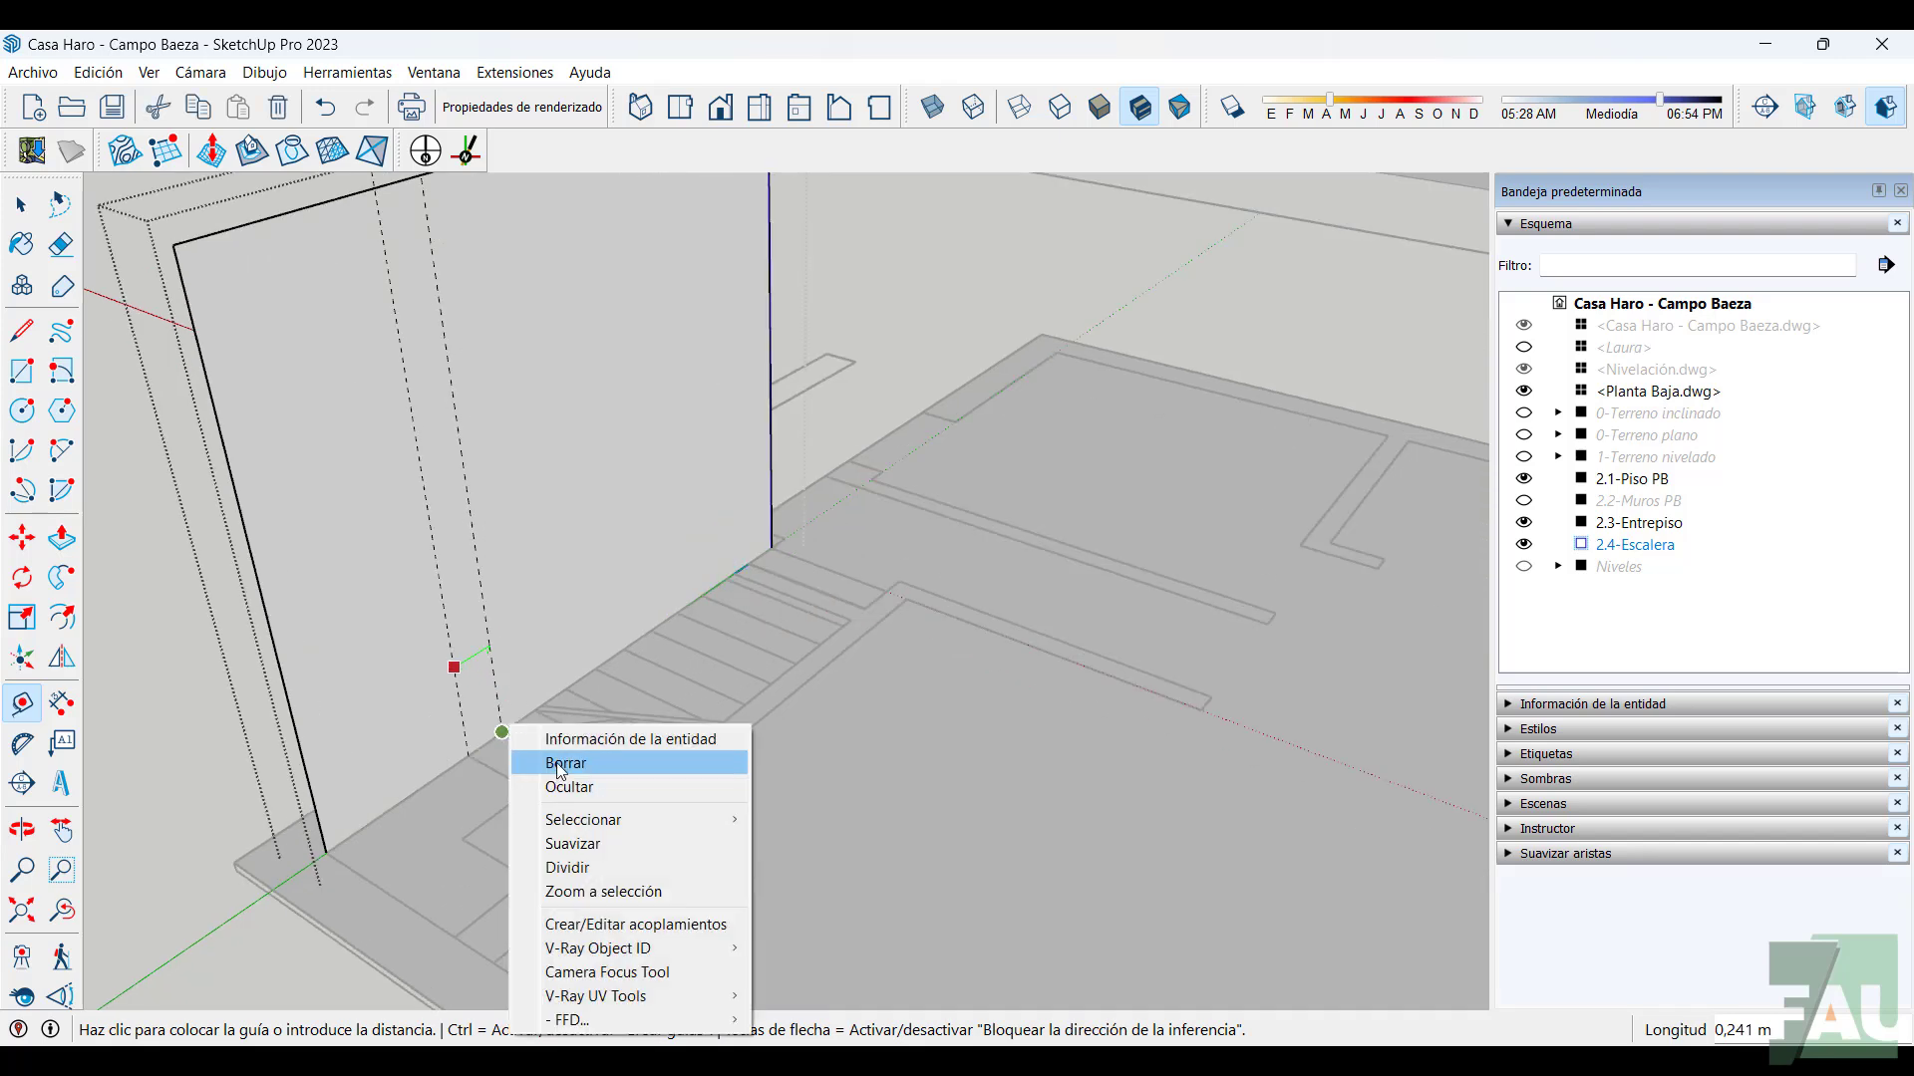
left_click(518, 680)
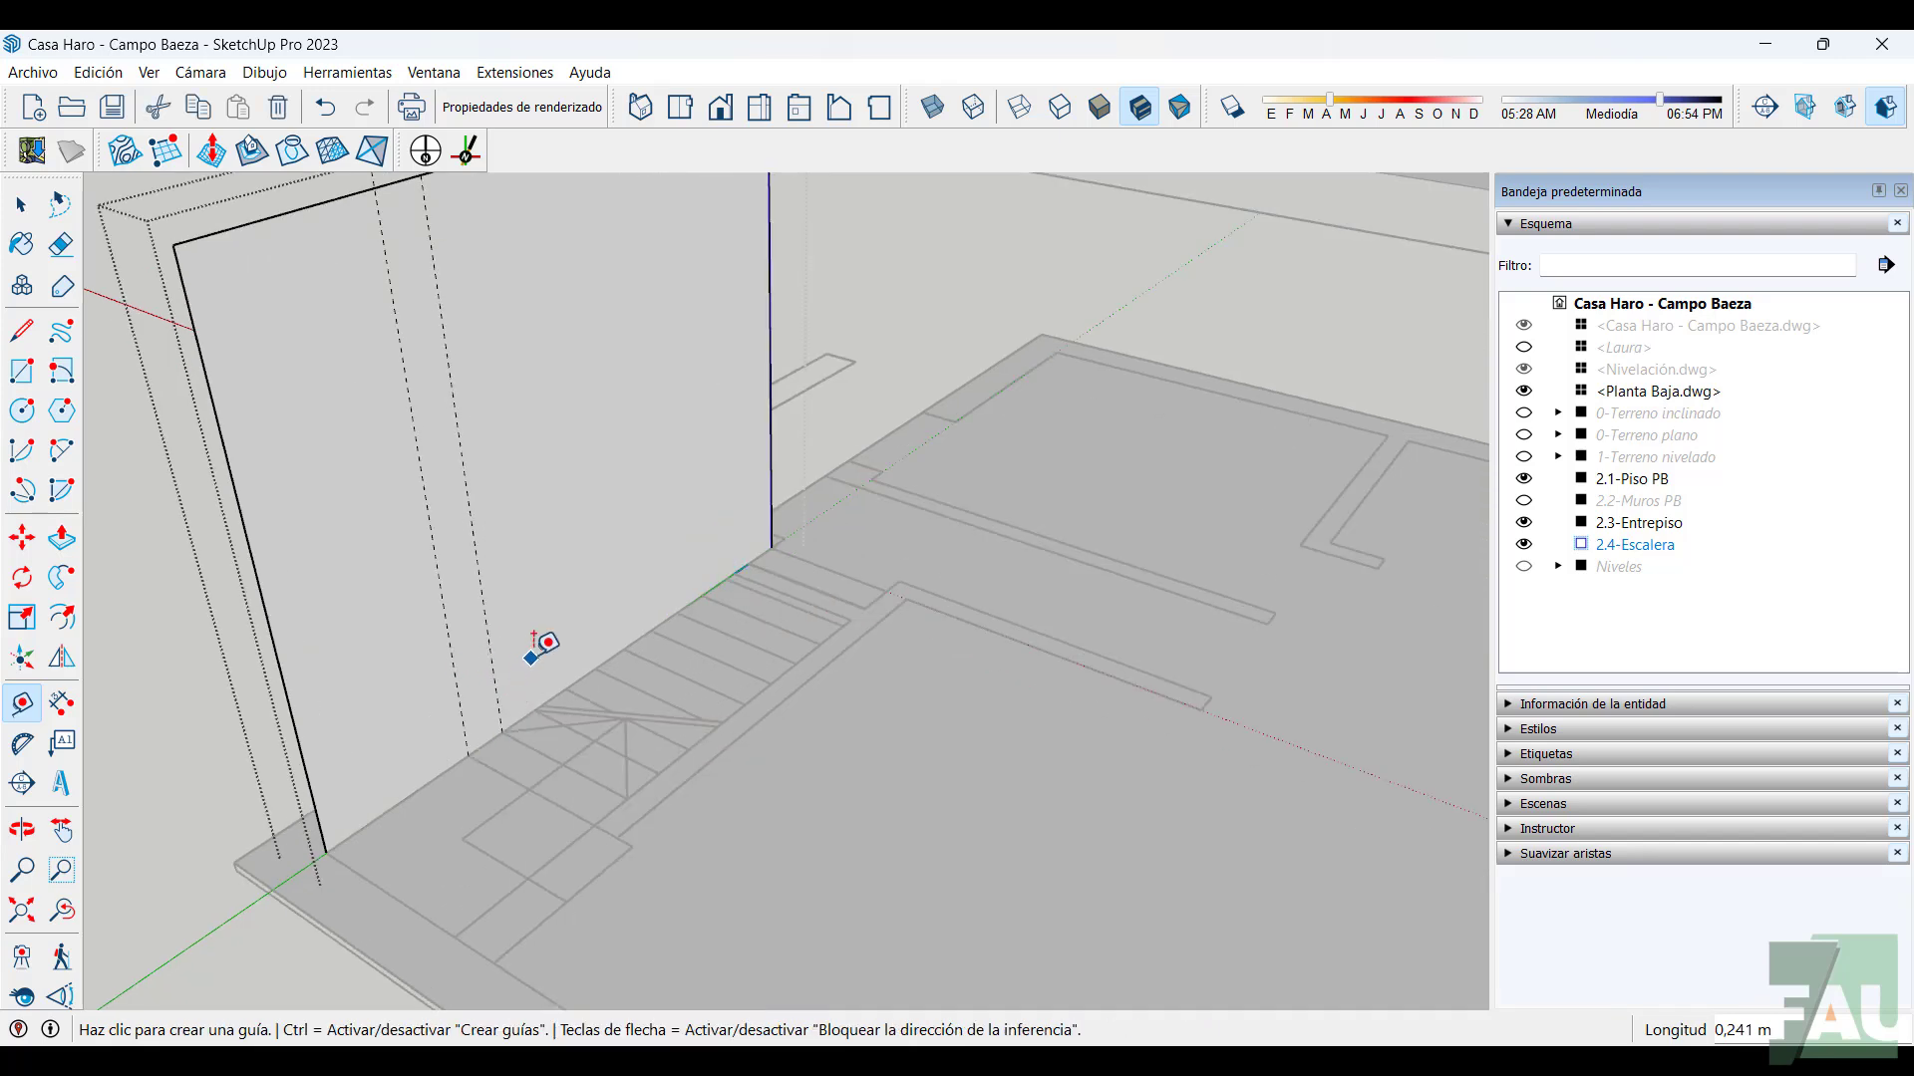
Draw a 2.96 m vertical line along the first guide, from the bottom edge of the face to its top edge
scroll(511, 682, "up", 3)
scroll(524, 679, "down", 4)
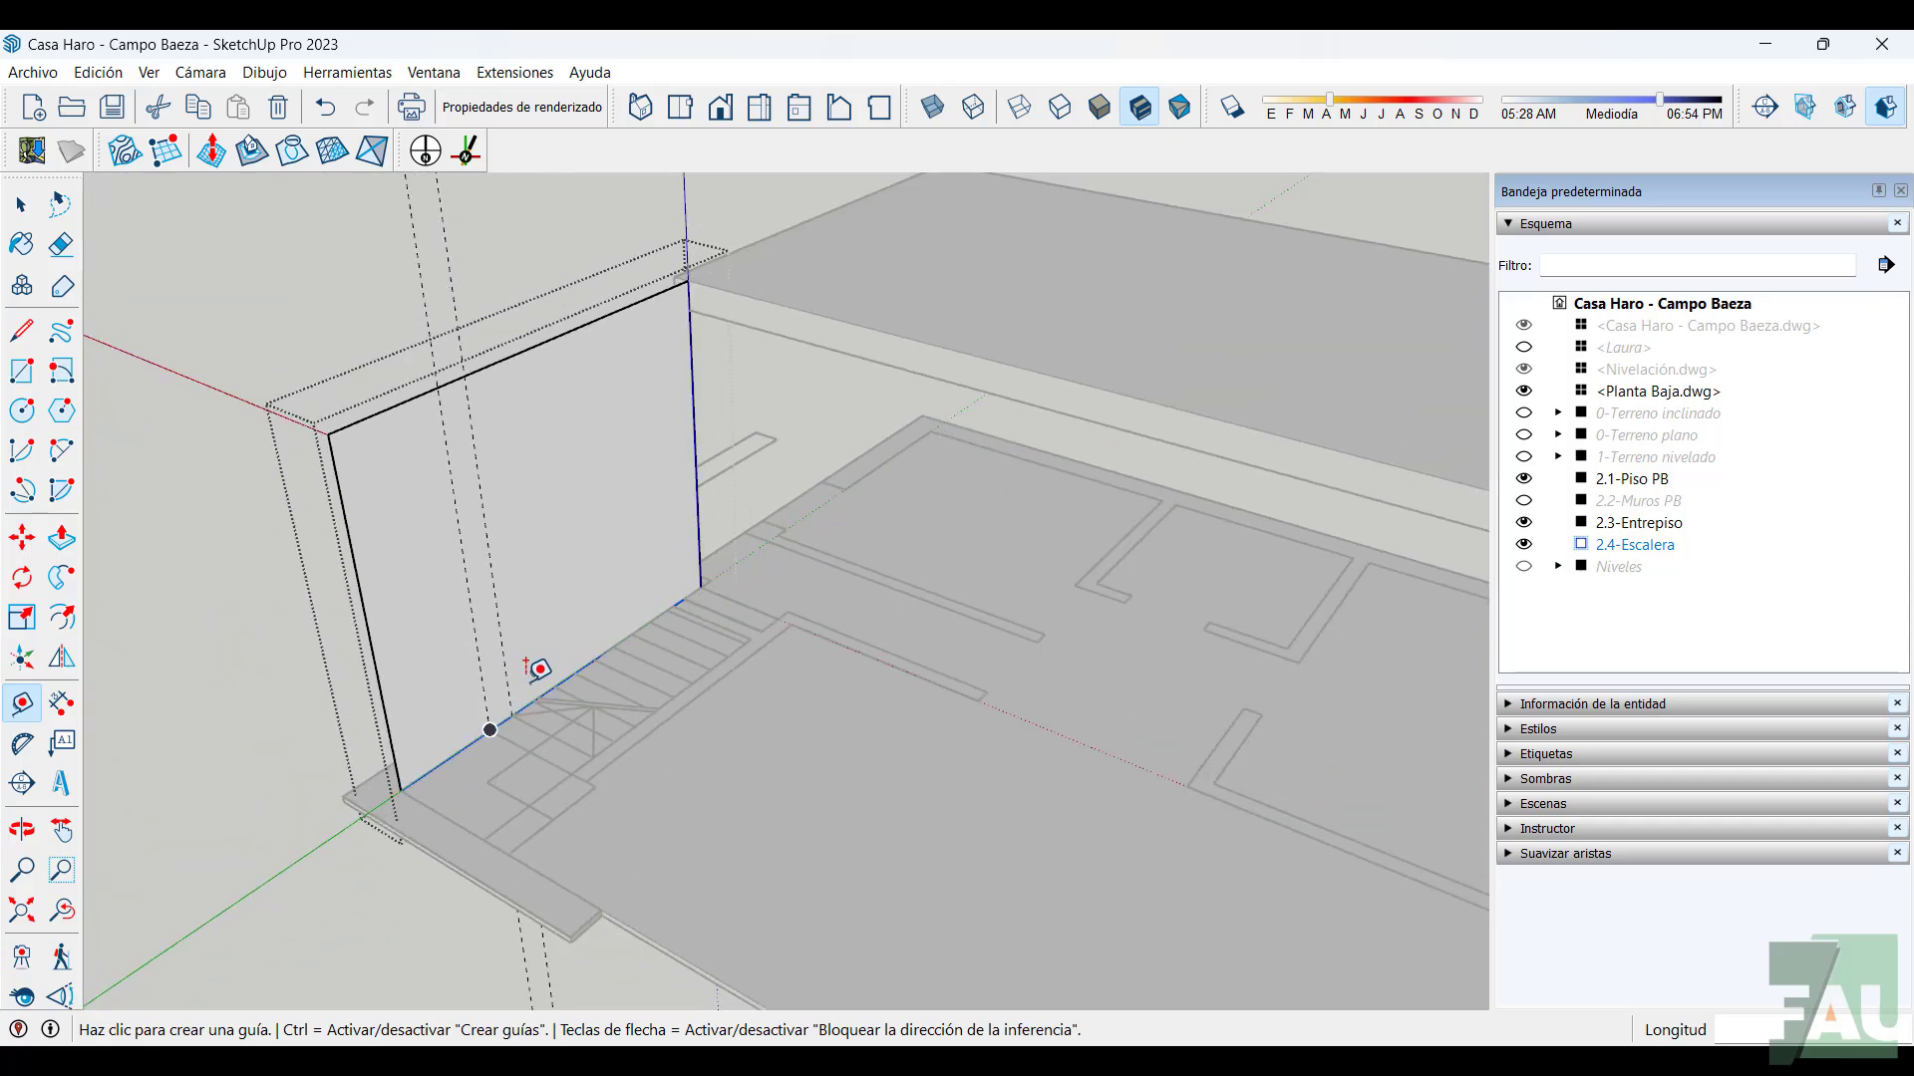
middle_click_drag(533, 671, 588, 580)
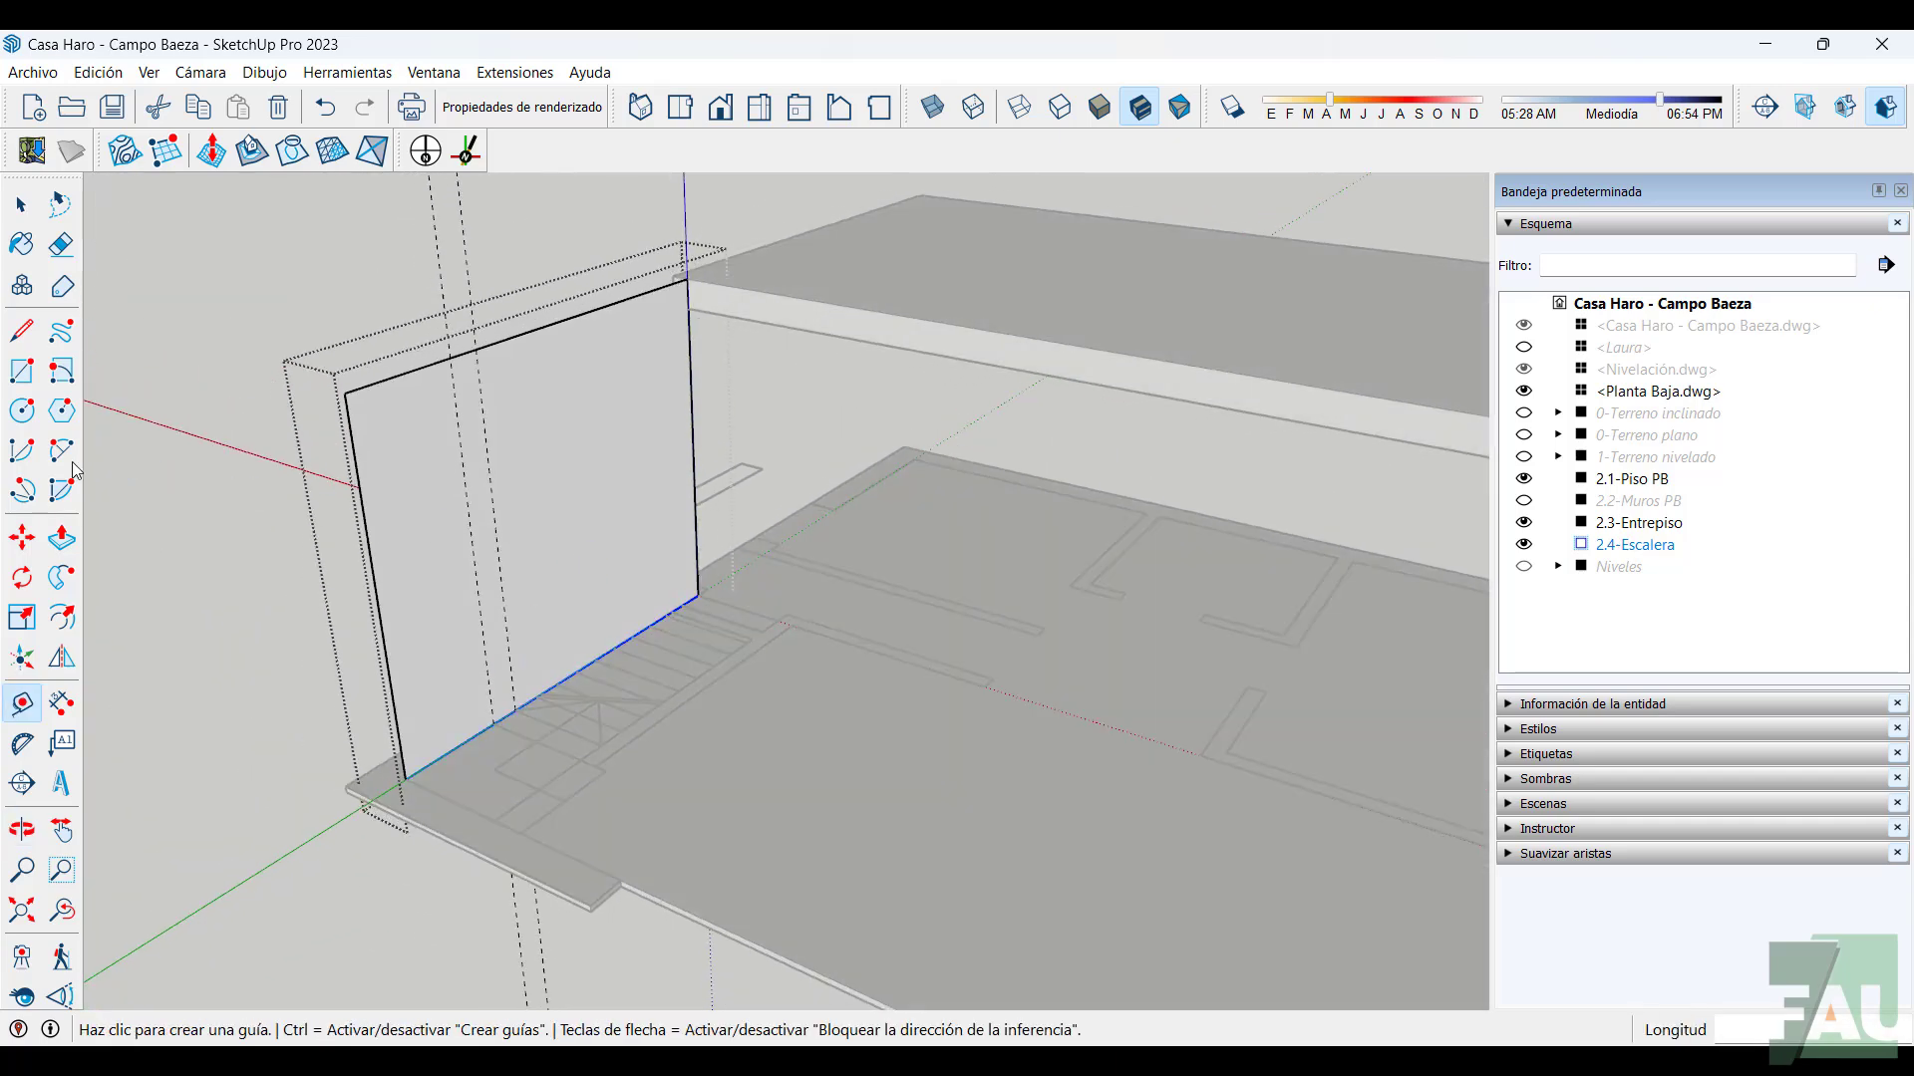
left_click(21, 332)
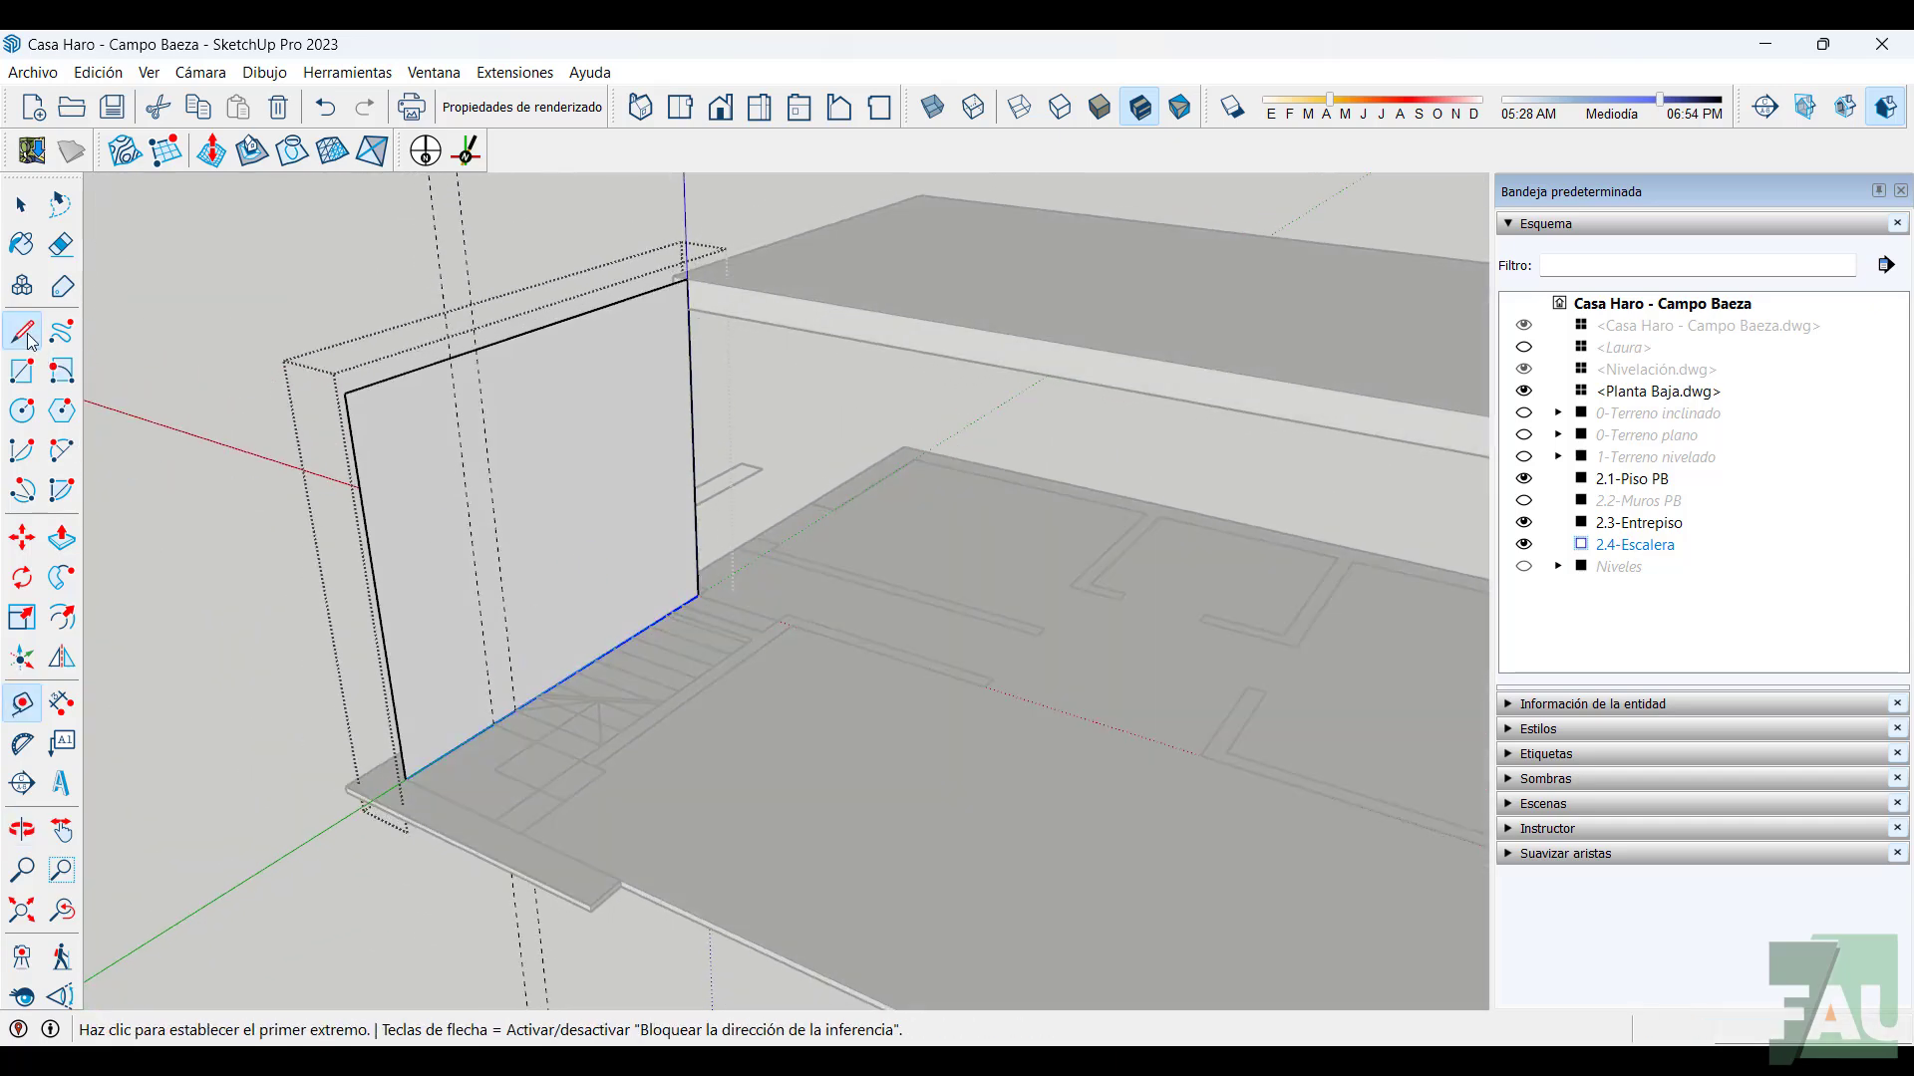
left_click(493, 723)
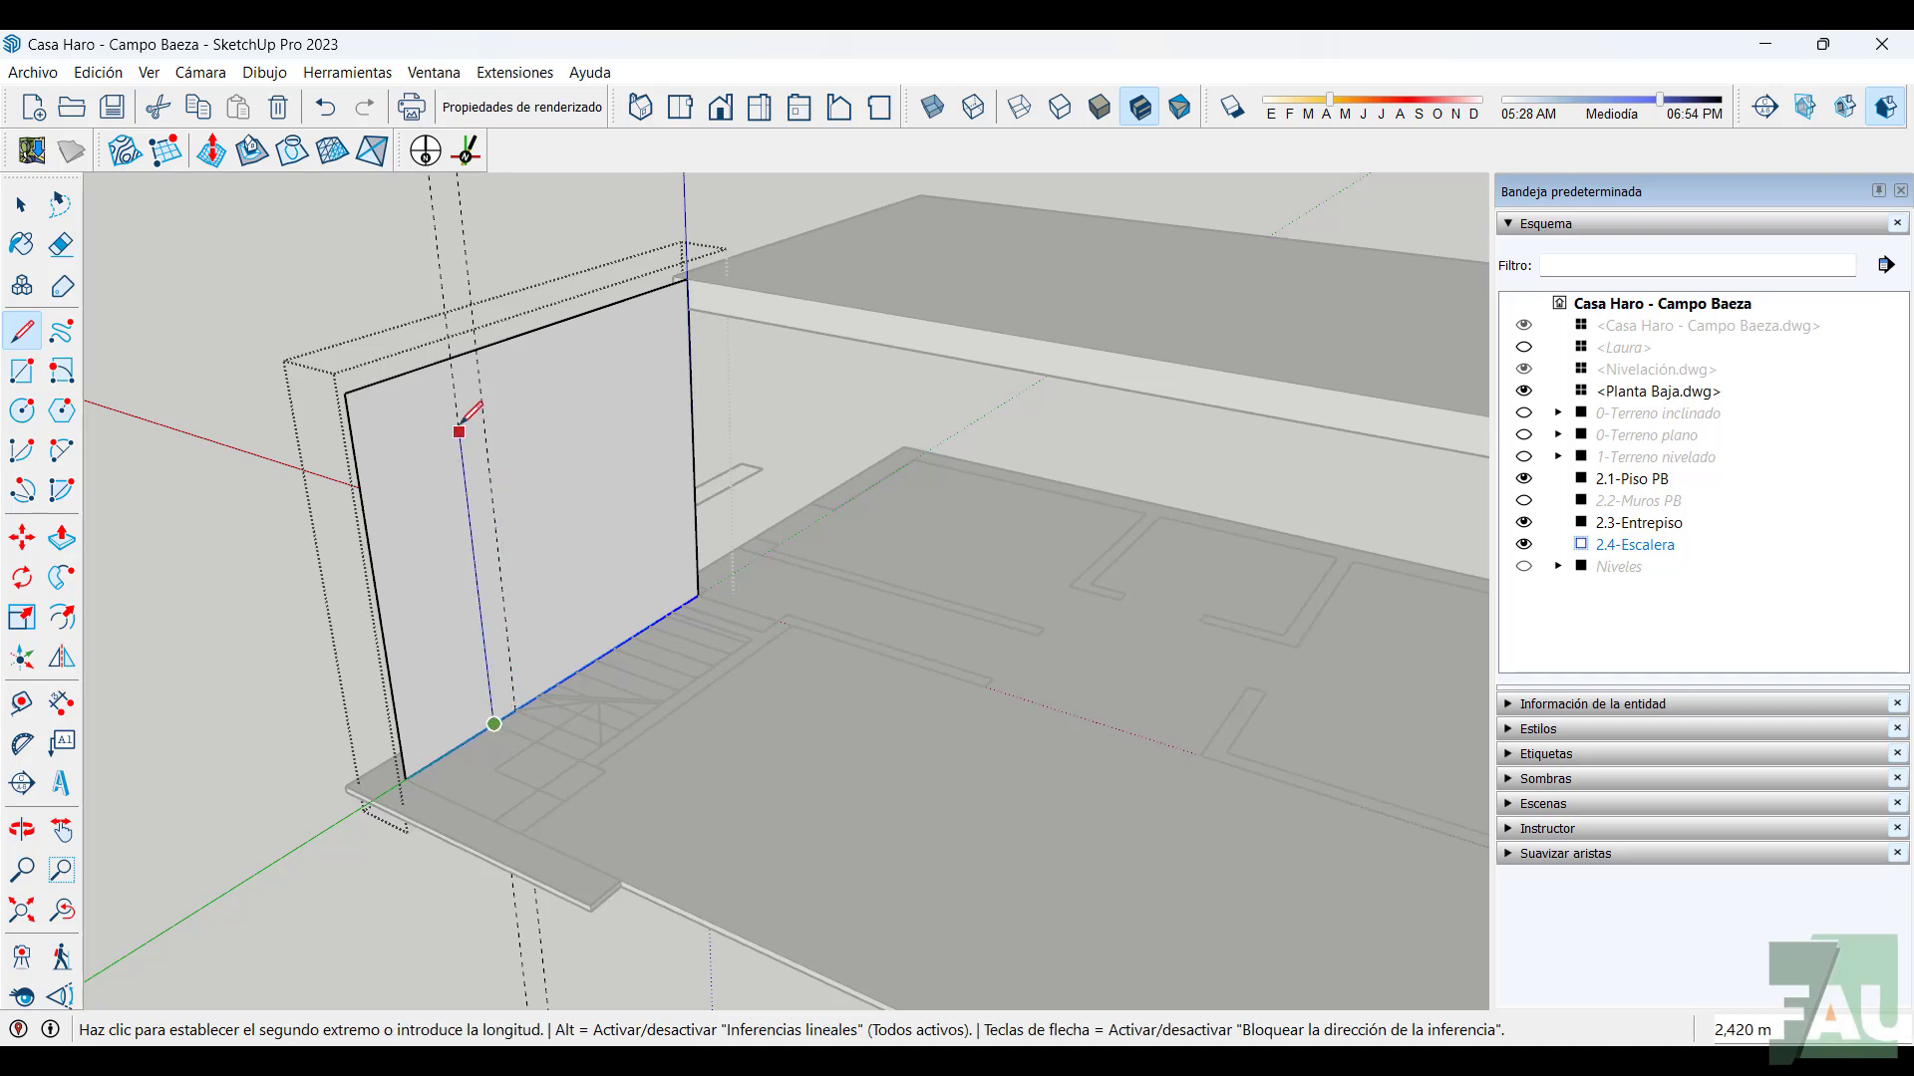
left_click(450, 355)
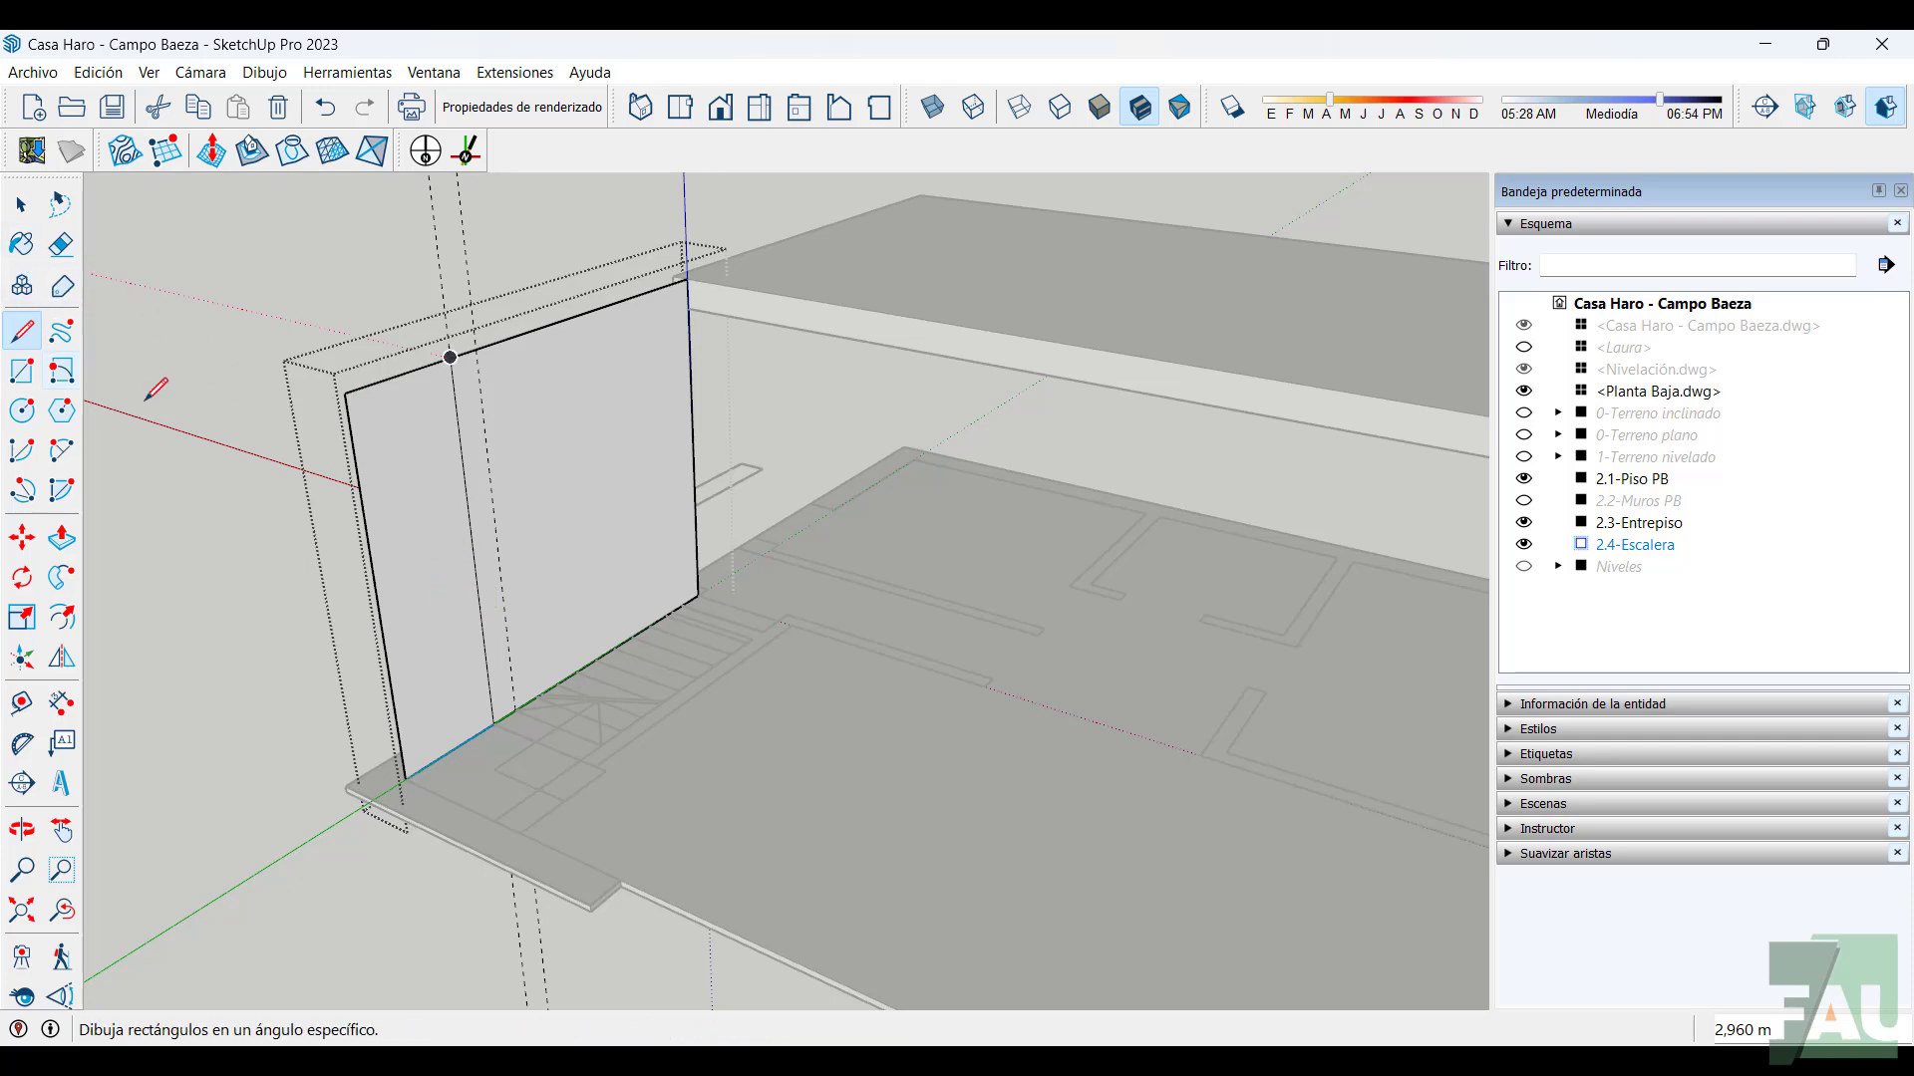
Divide the vertical line on the stair face into 14 equal segments
left_click(34, 211)
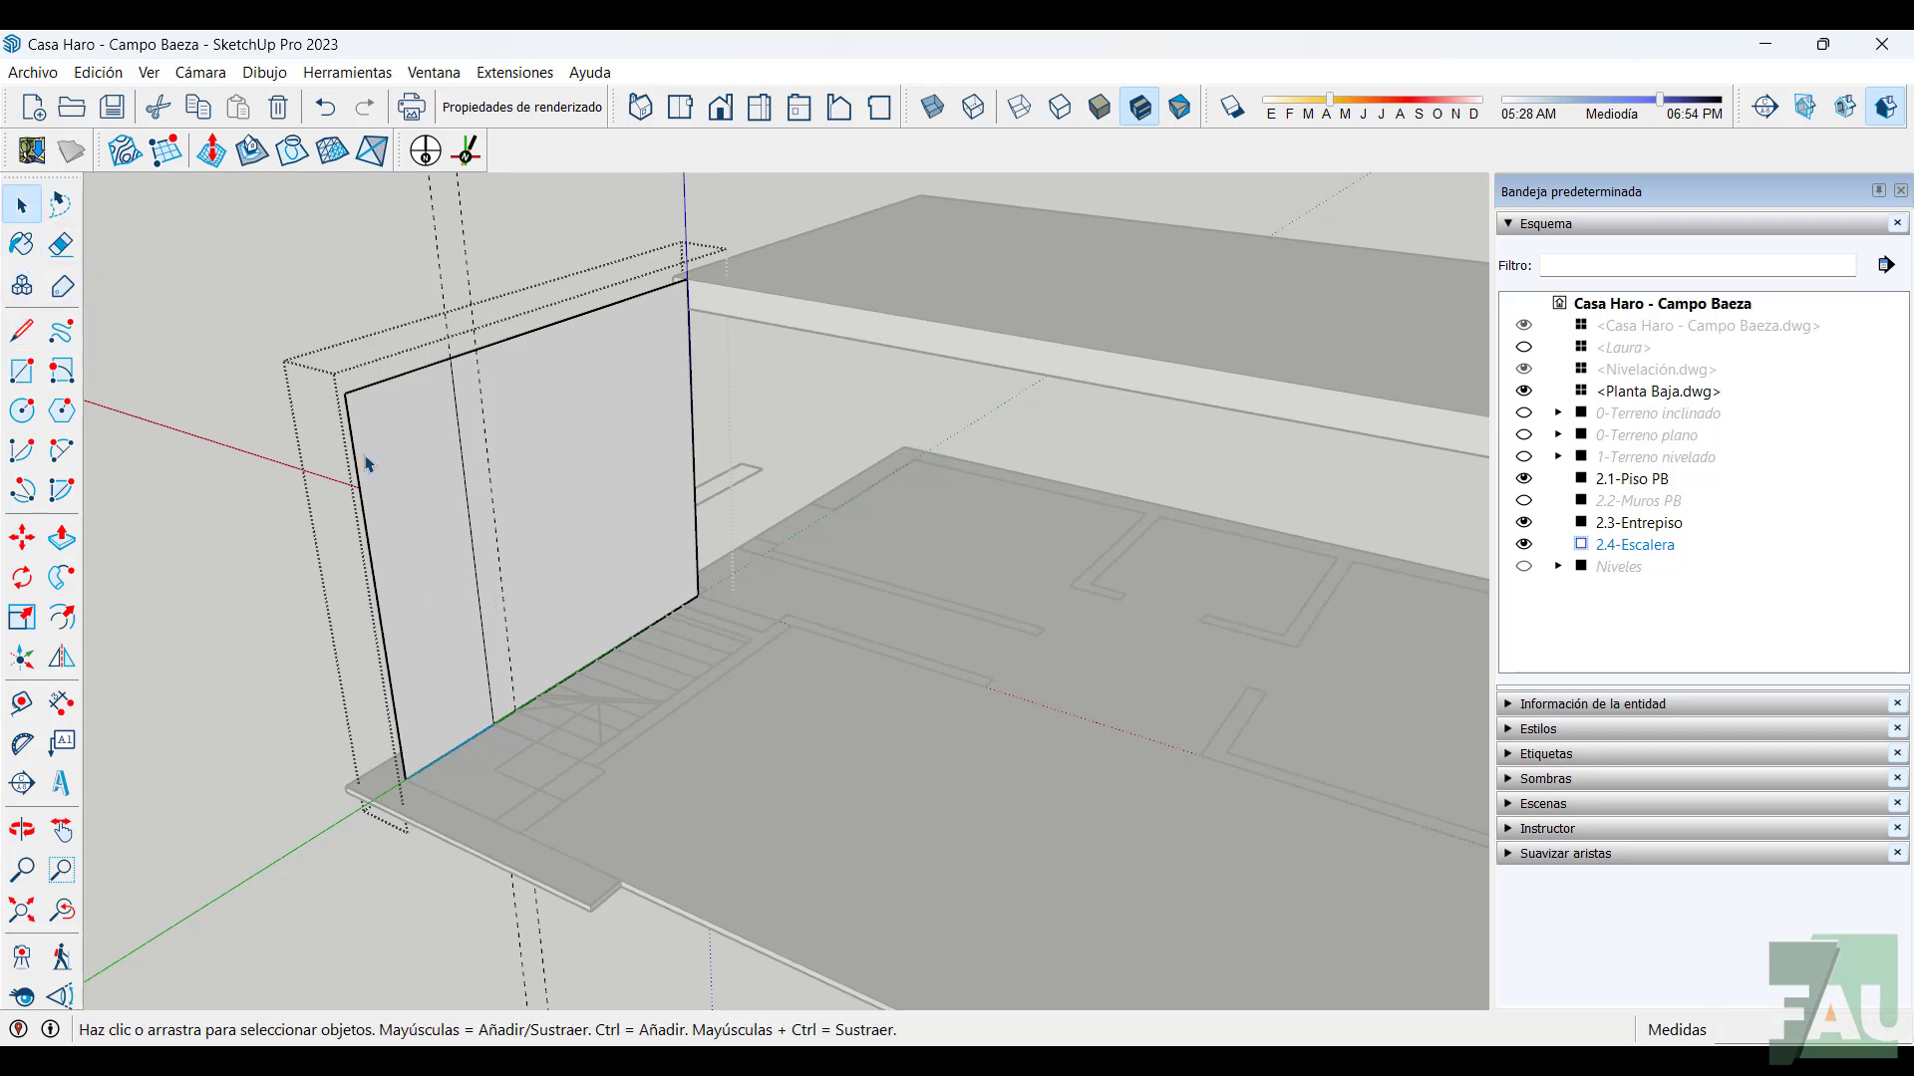
left_click(483, 618)
right_click(483, 618)
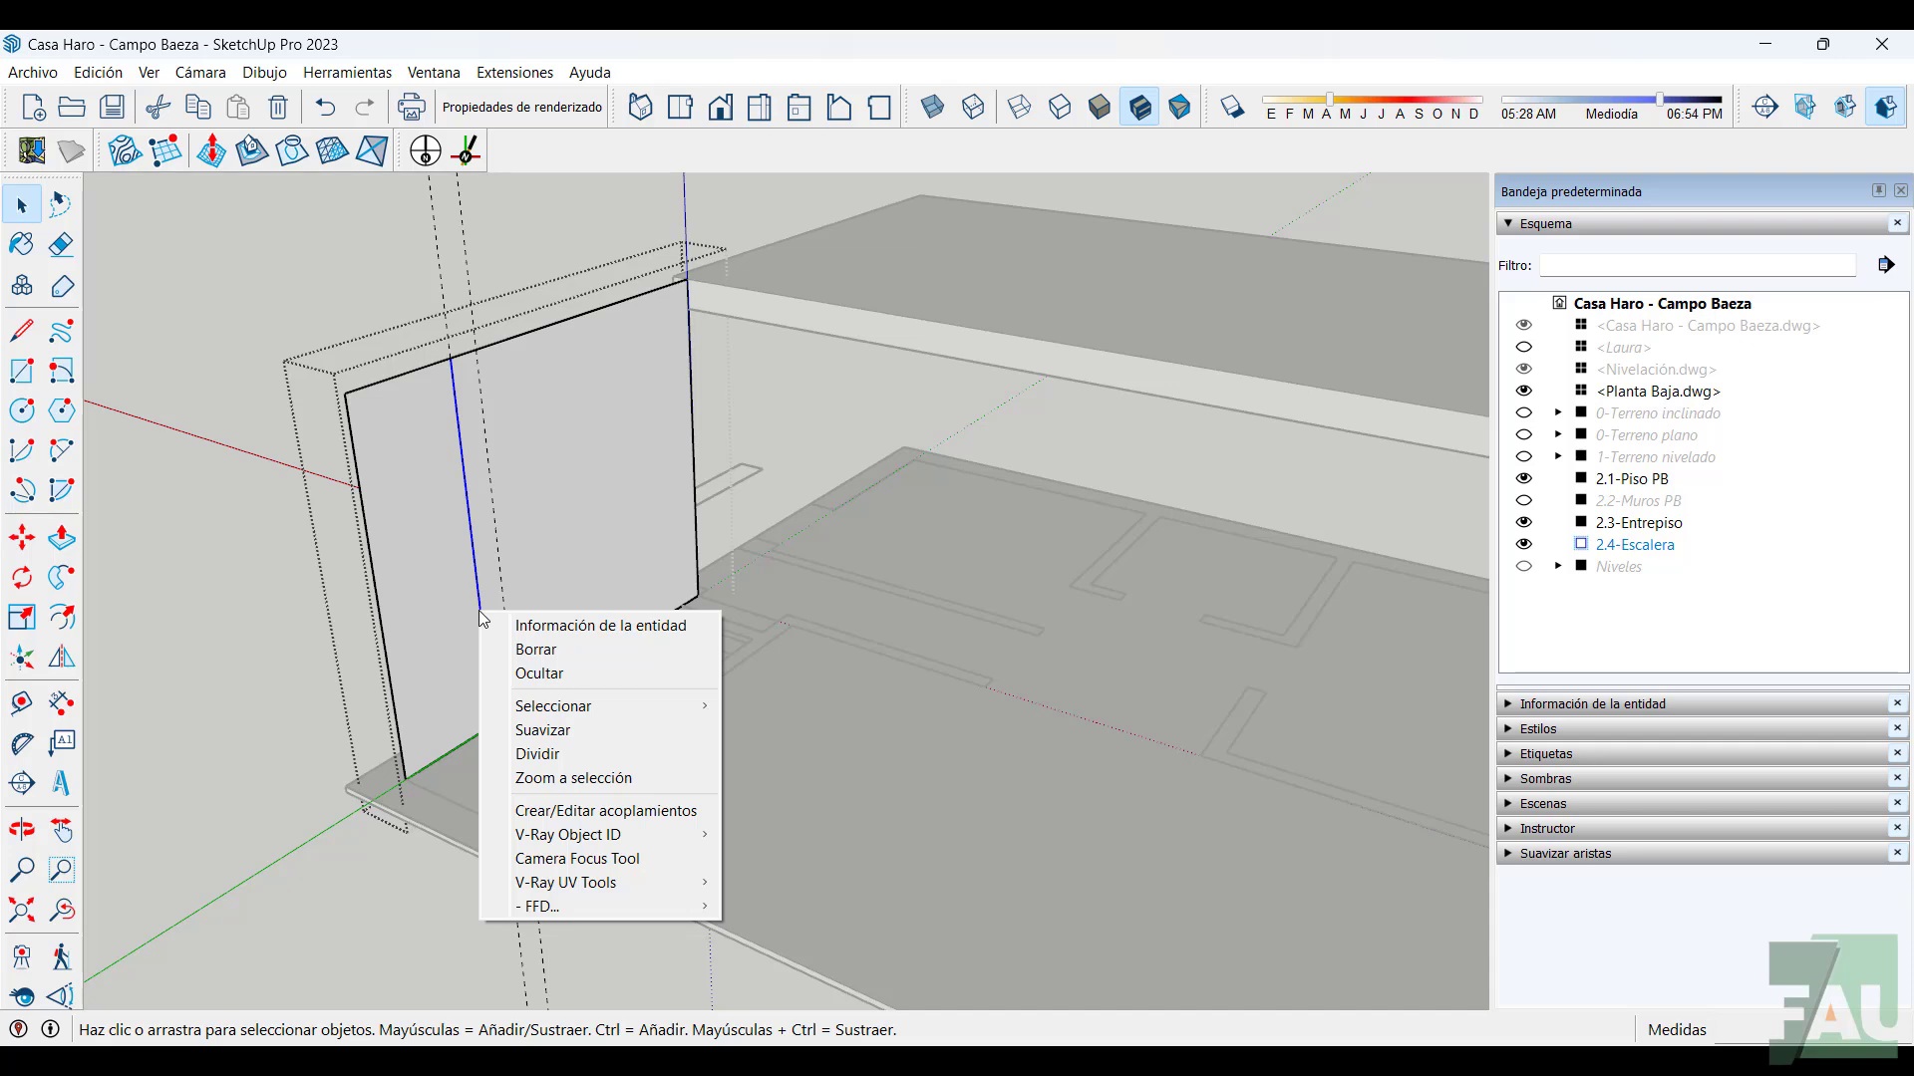
left_click(549, 754)
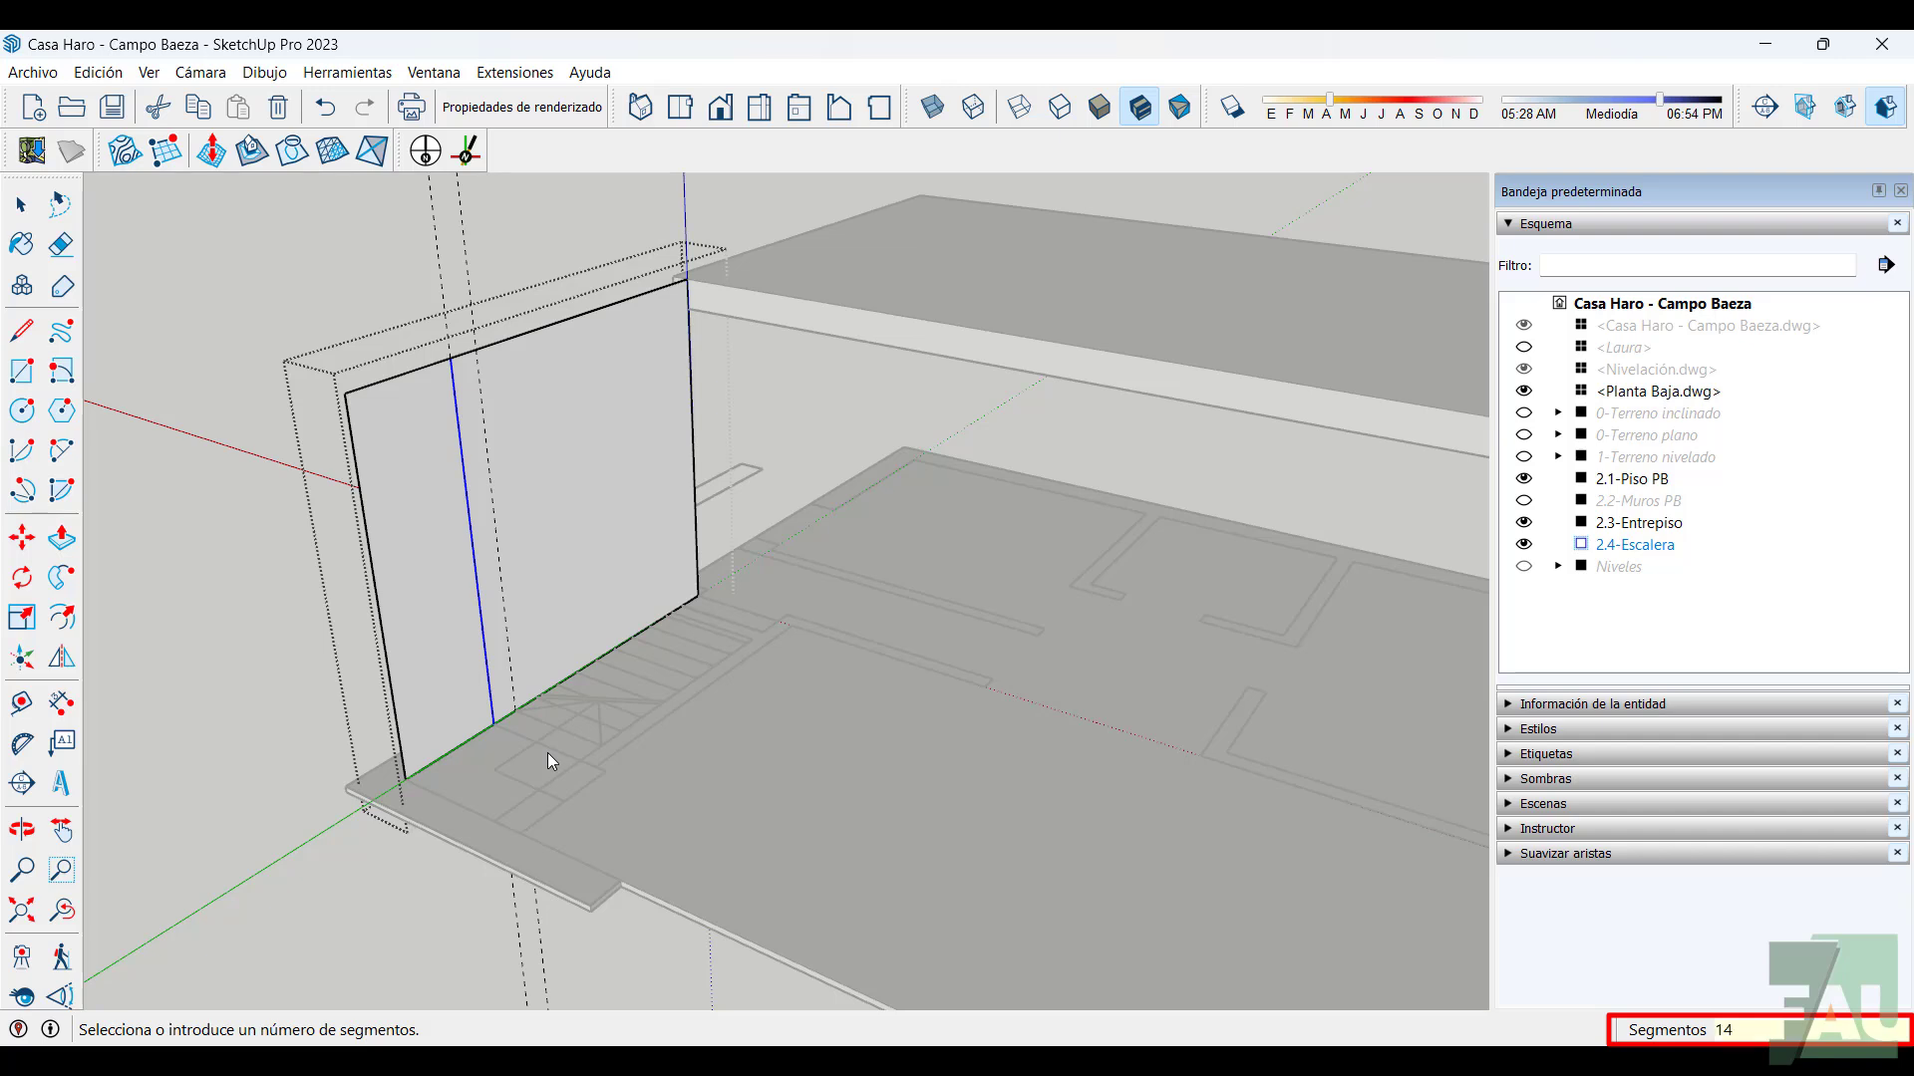
key("Return")
left_click(492, 707)
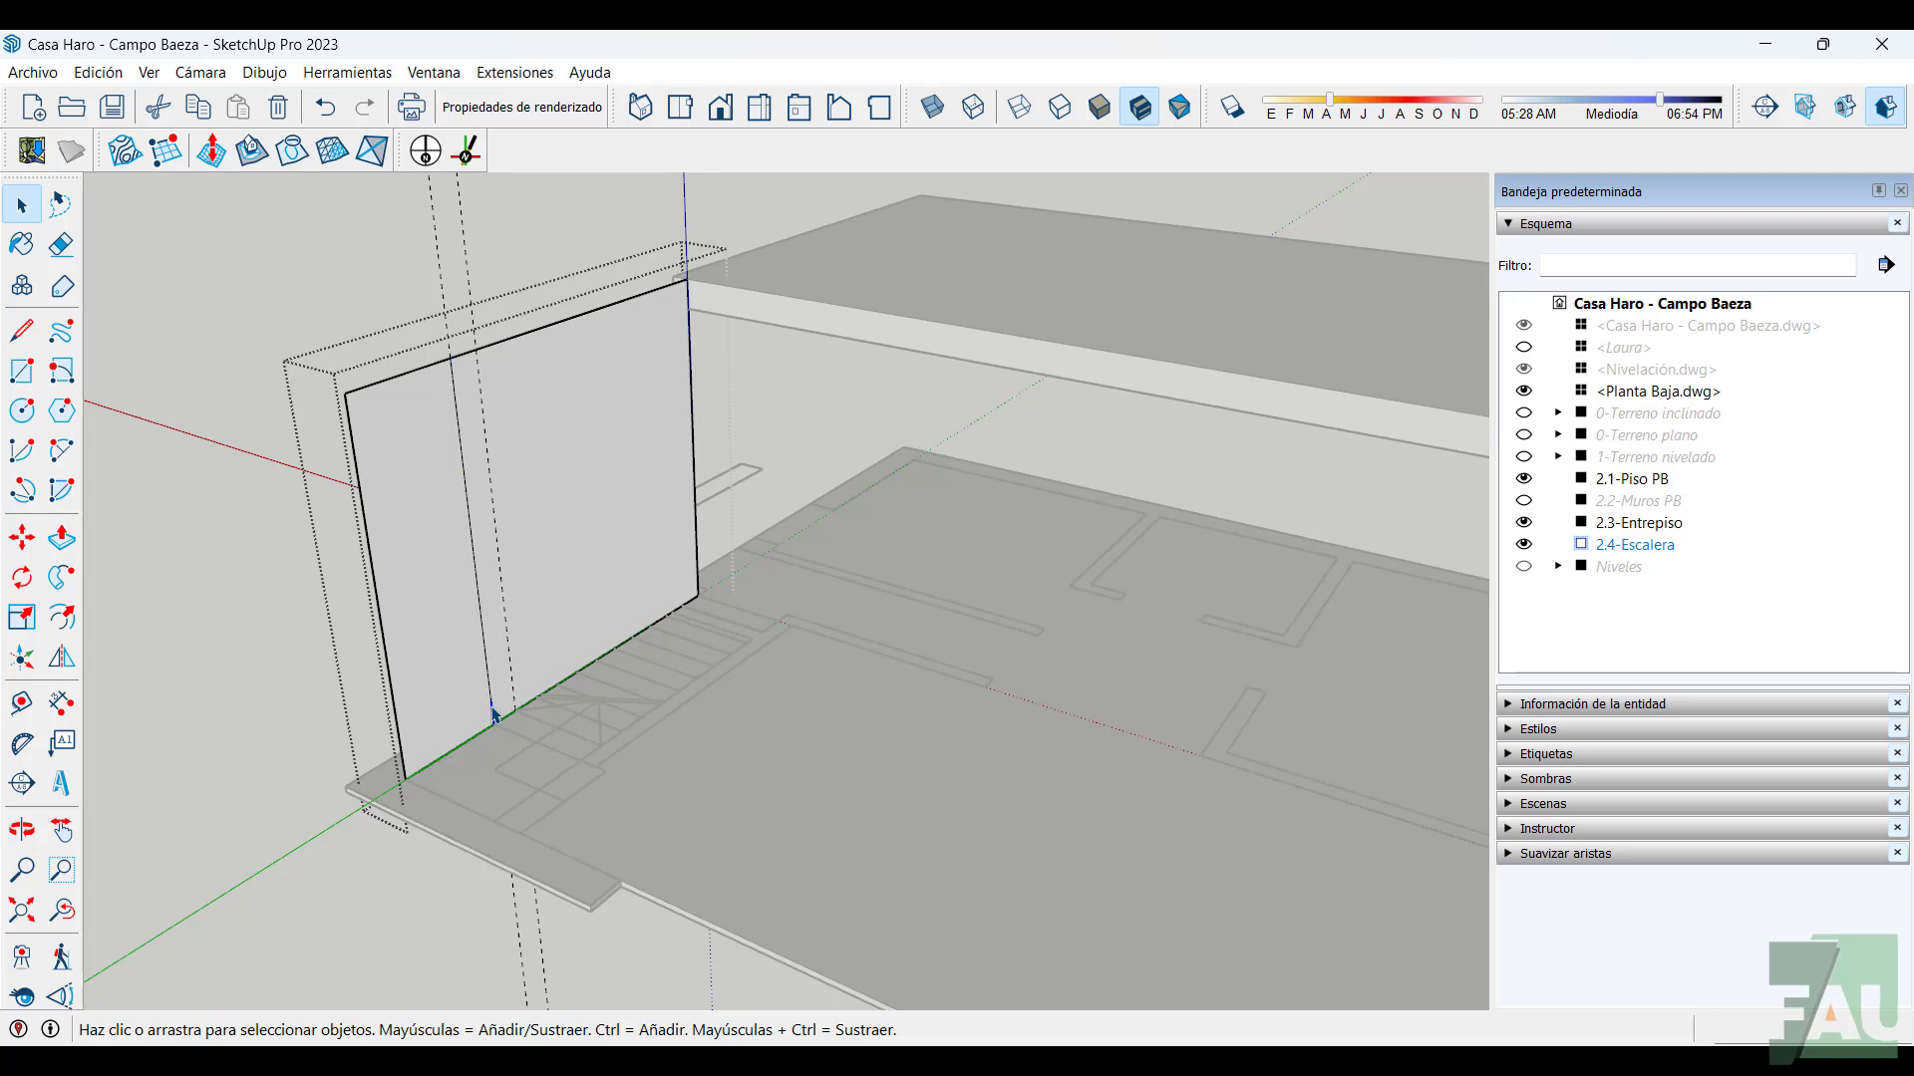
Place three horizontal guides at 0.211 m spacing on the stair face, through the upper ends of the divided line's lowest three segments
scroll(500, 705, "up", 2)
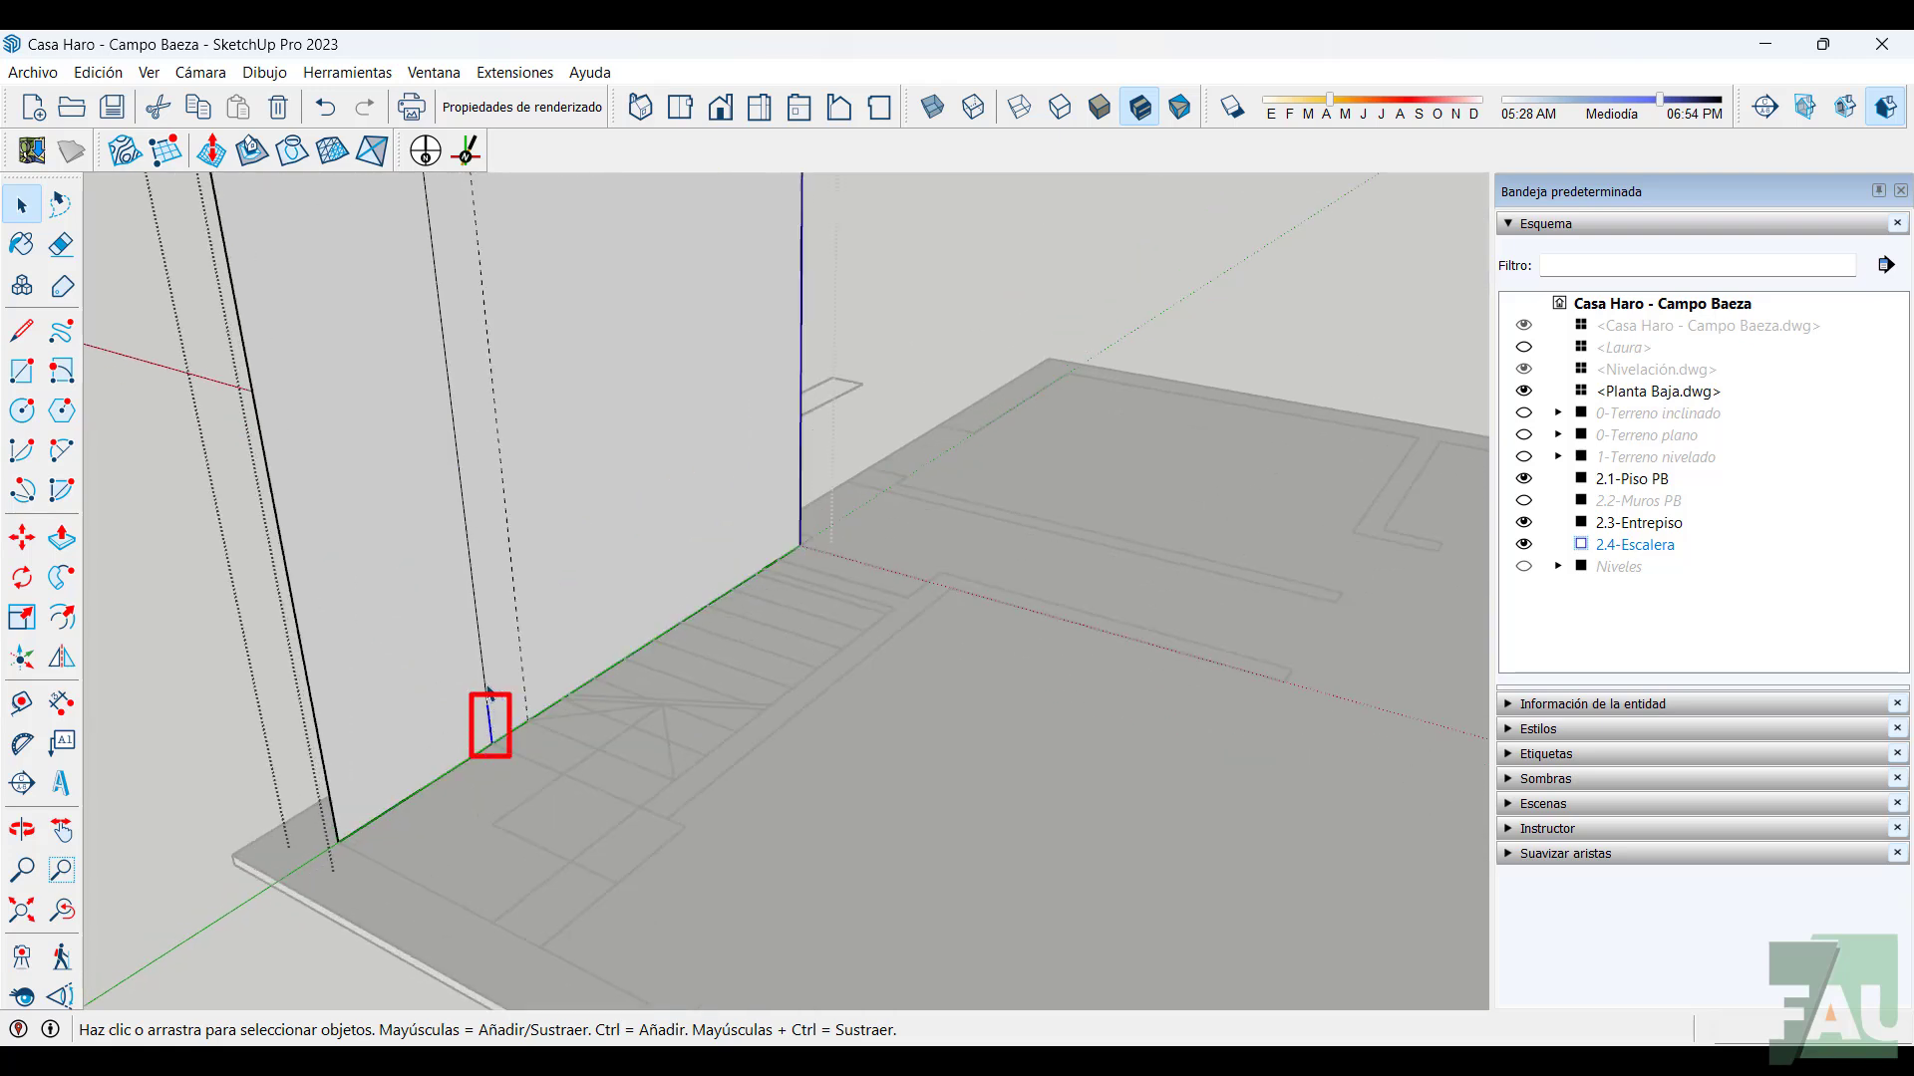
left_click(487, 688)
left_click(485, 666)
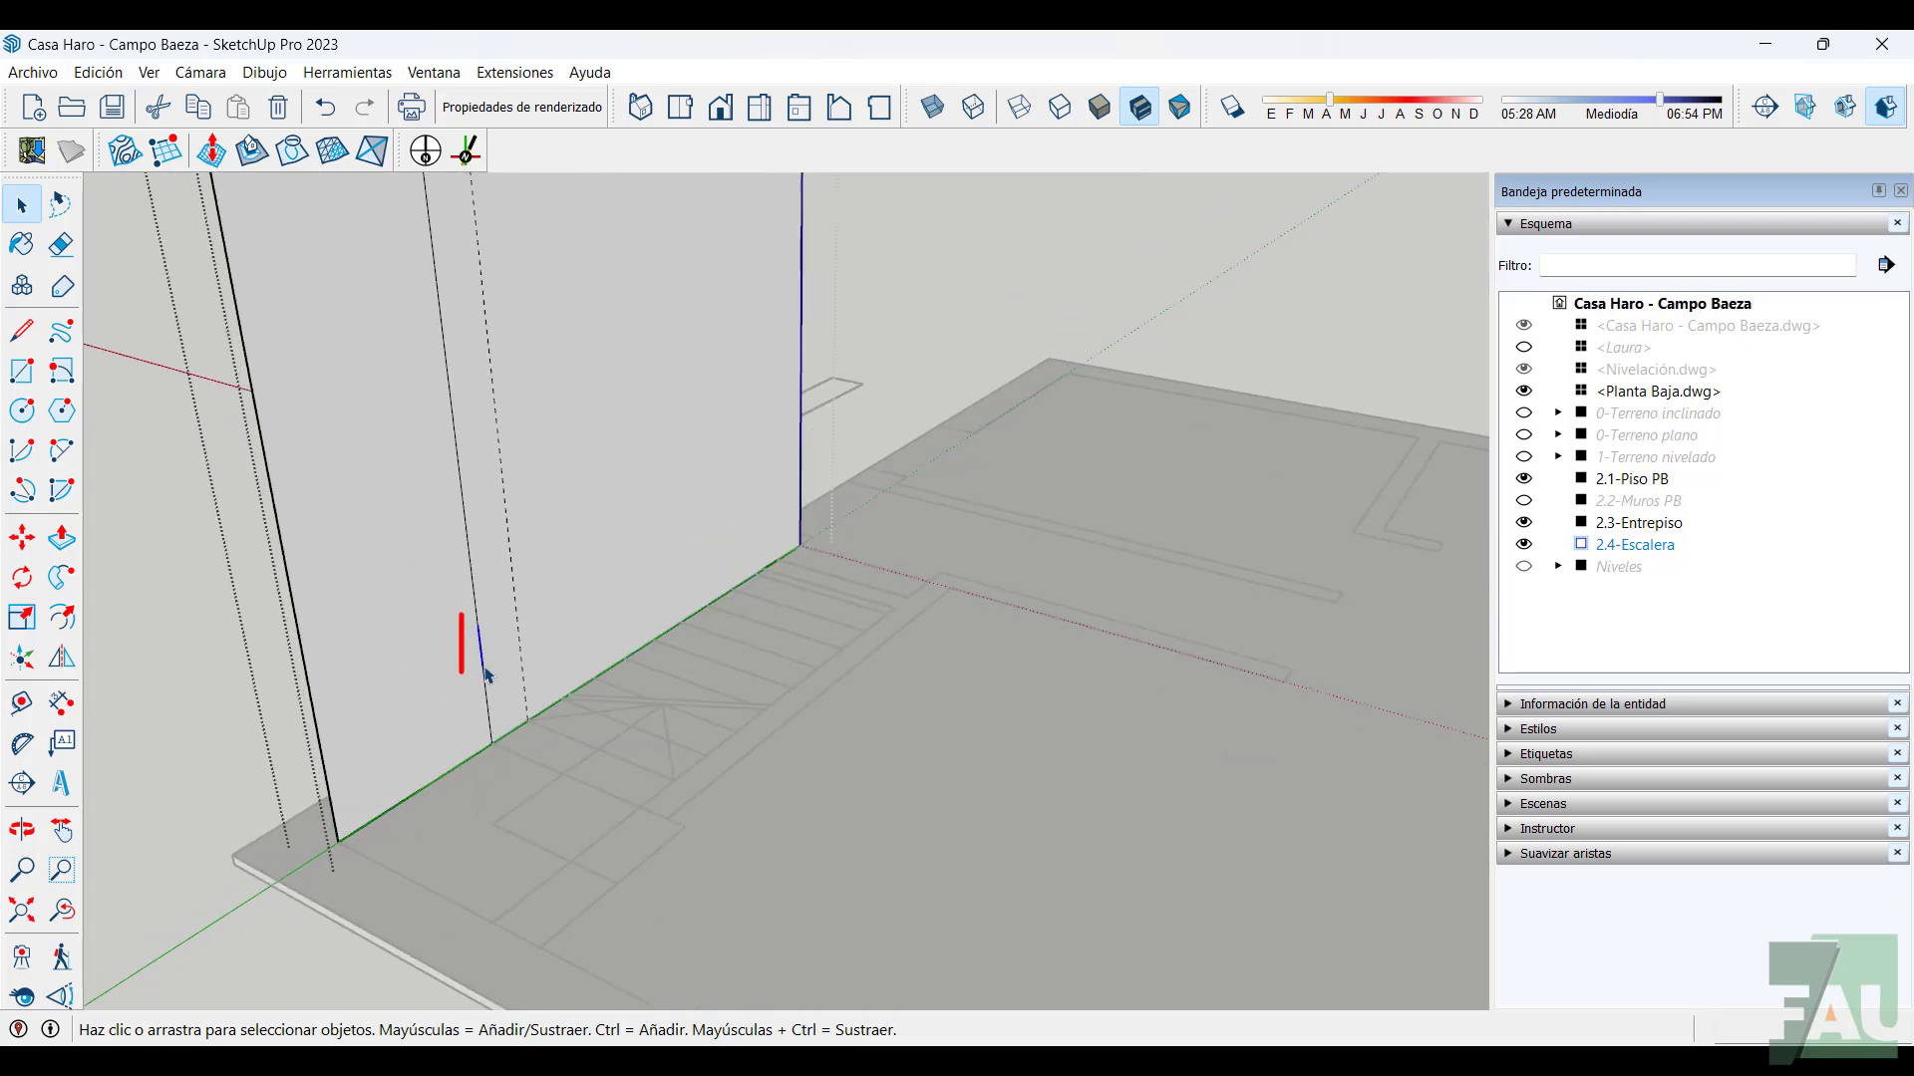
scroll(428, 719, "up", 1)
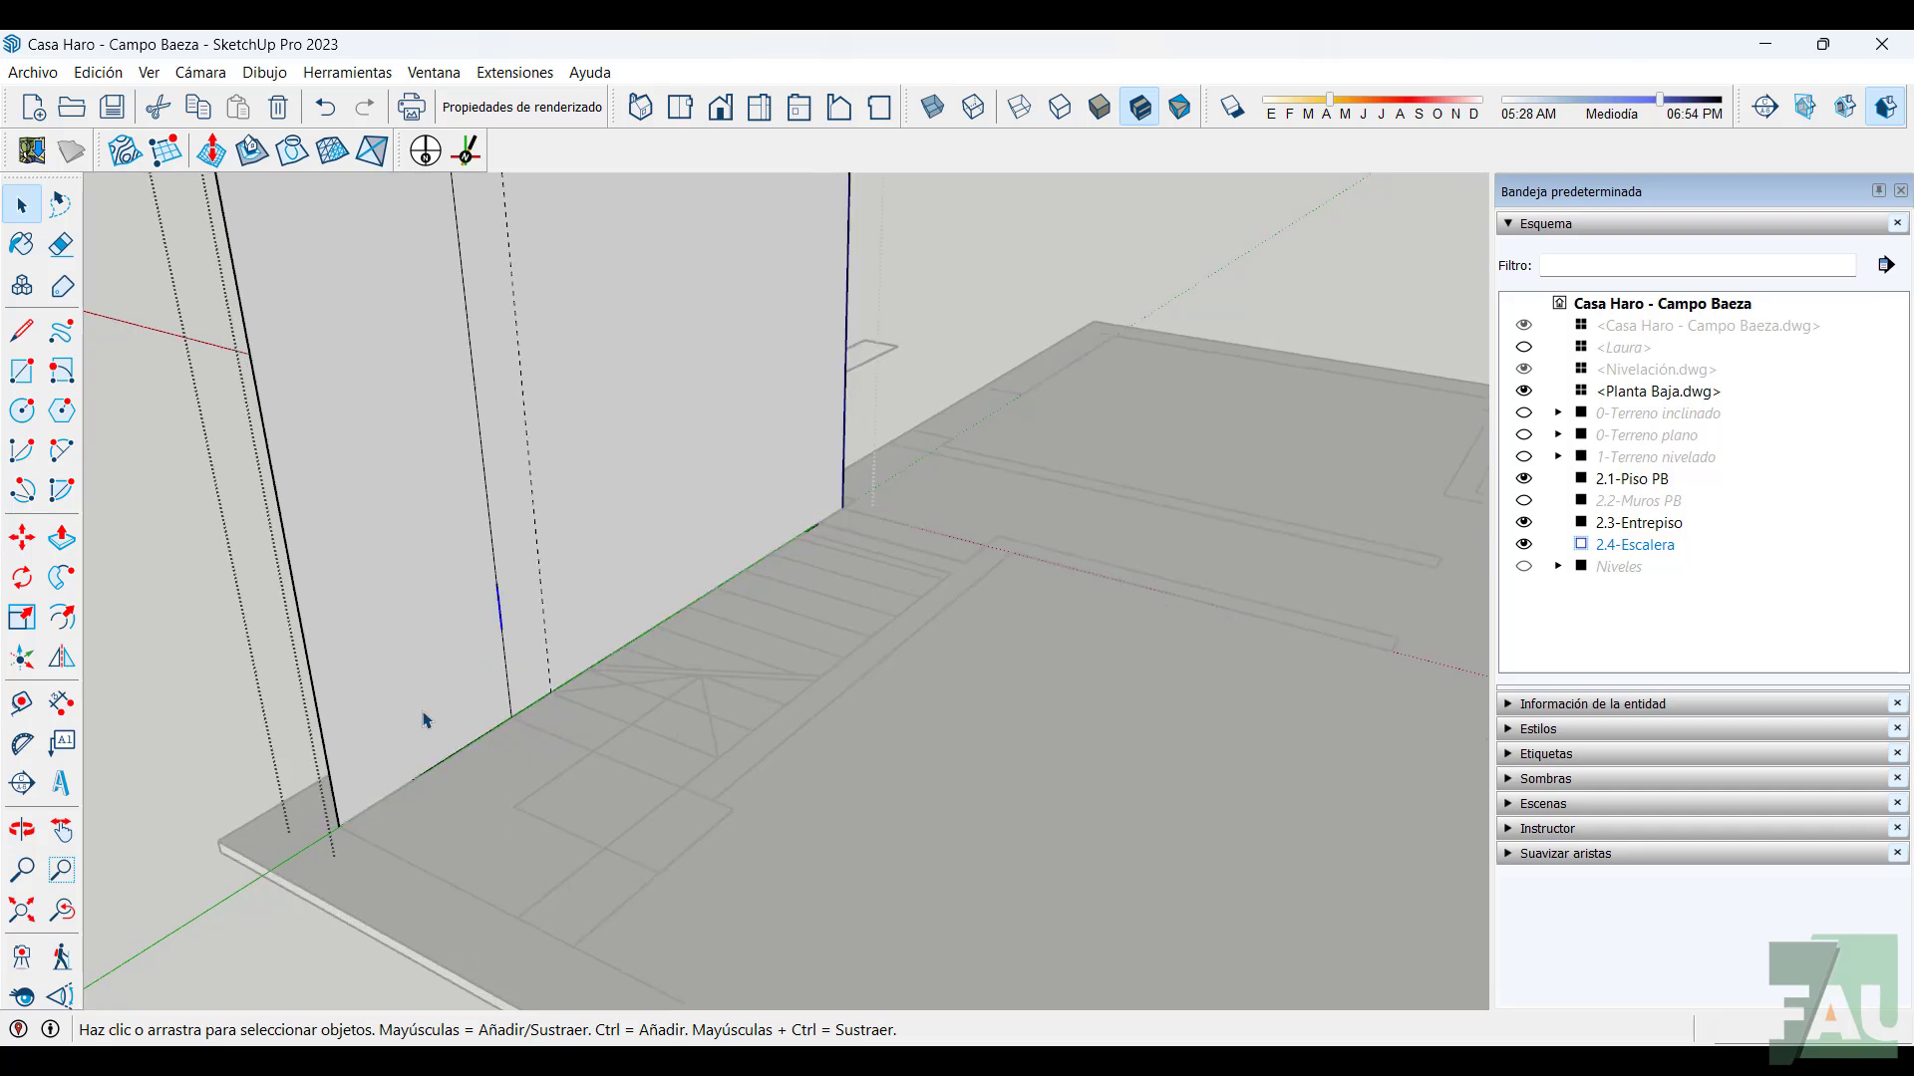
left_click(30, 712)
left_click(444, 758)
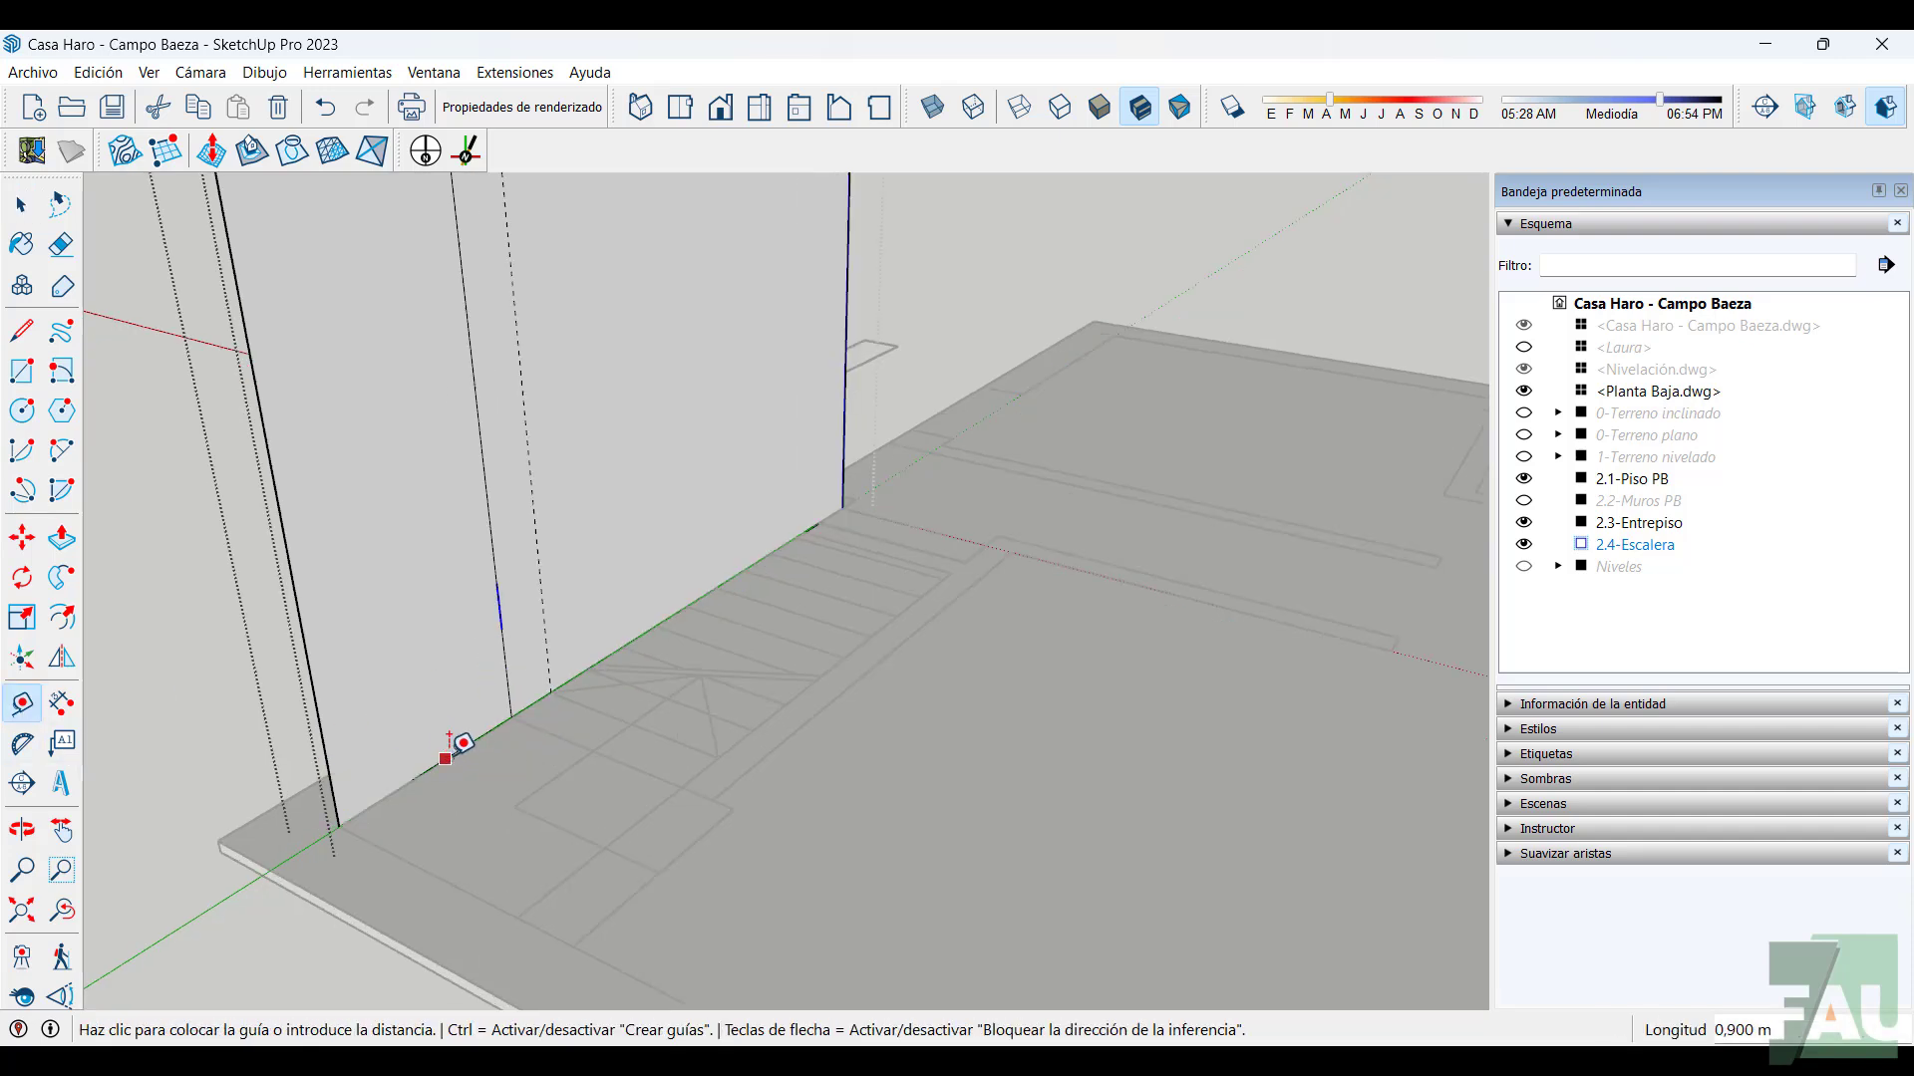
left_click(509, 682)
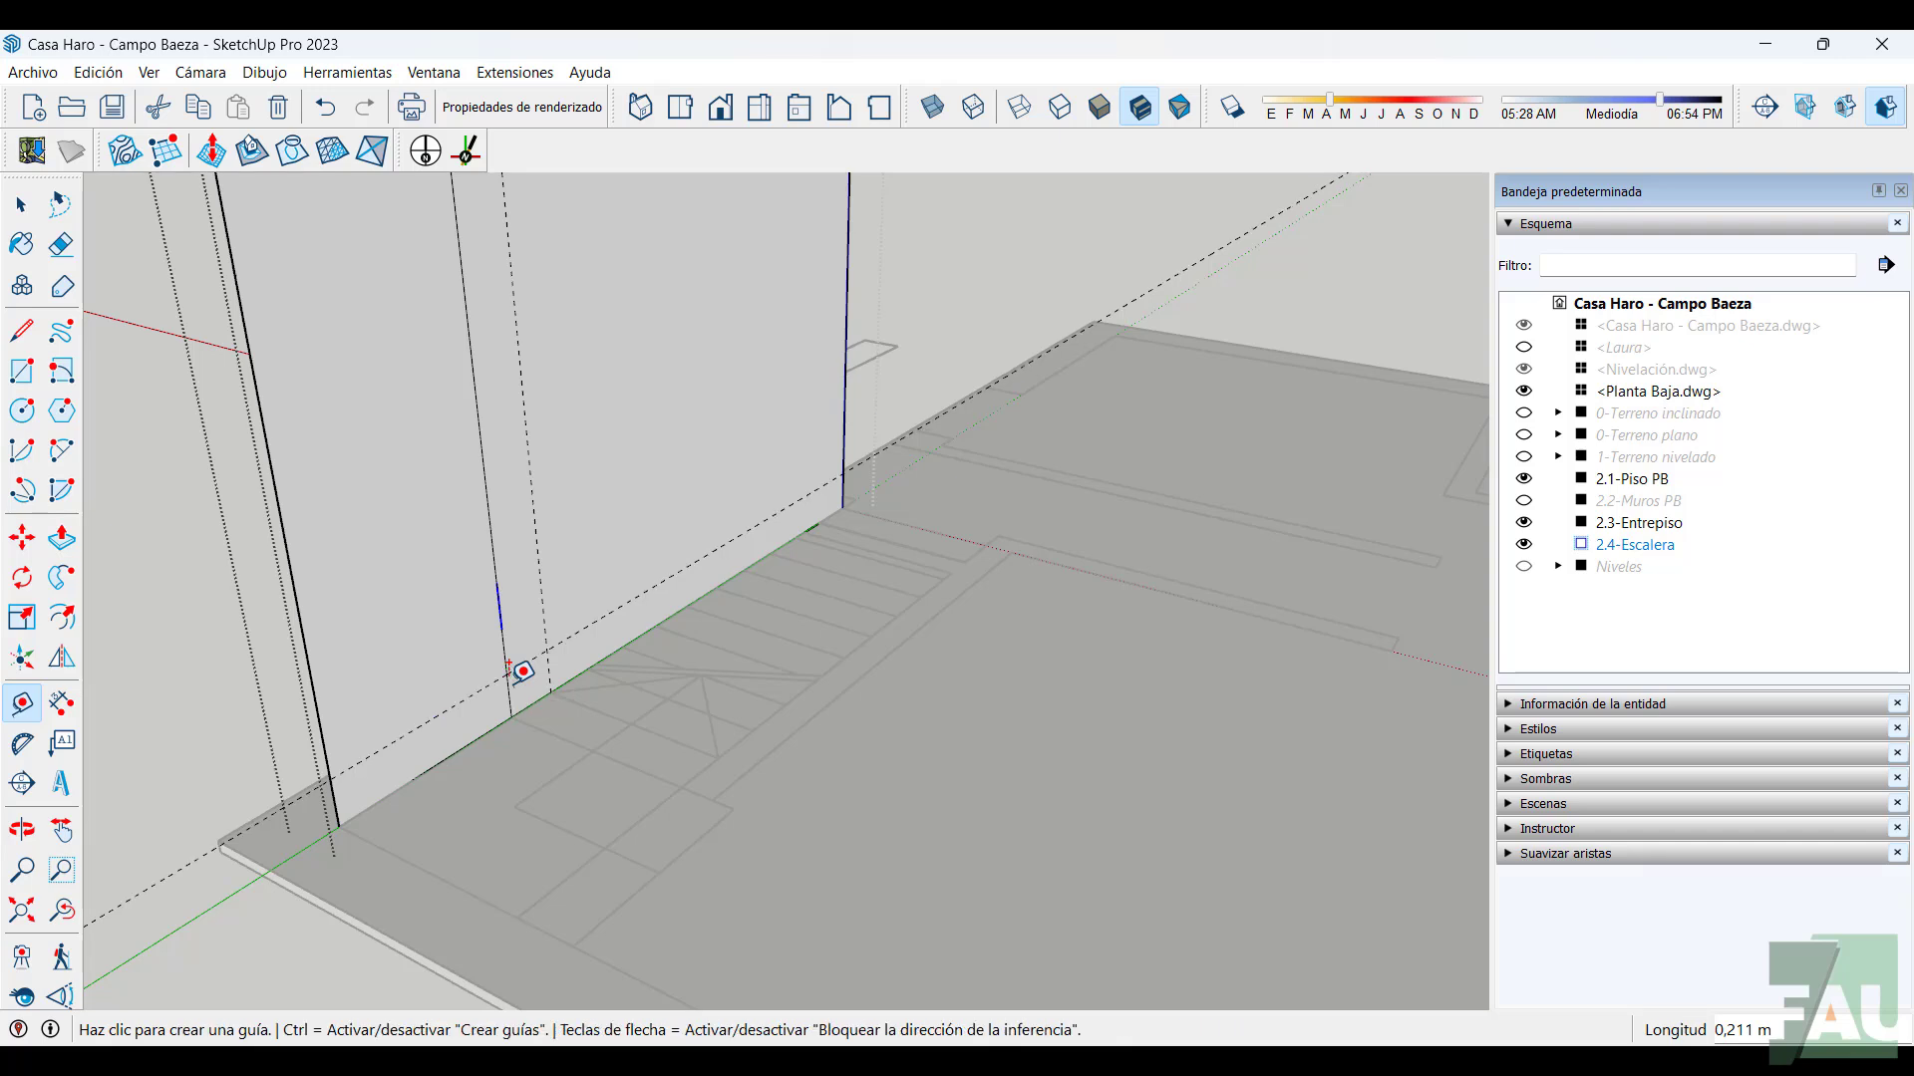
left_click(488, 675)
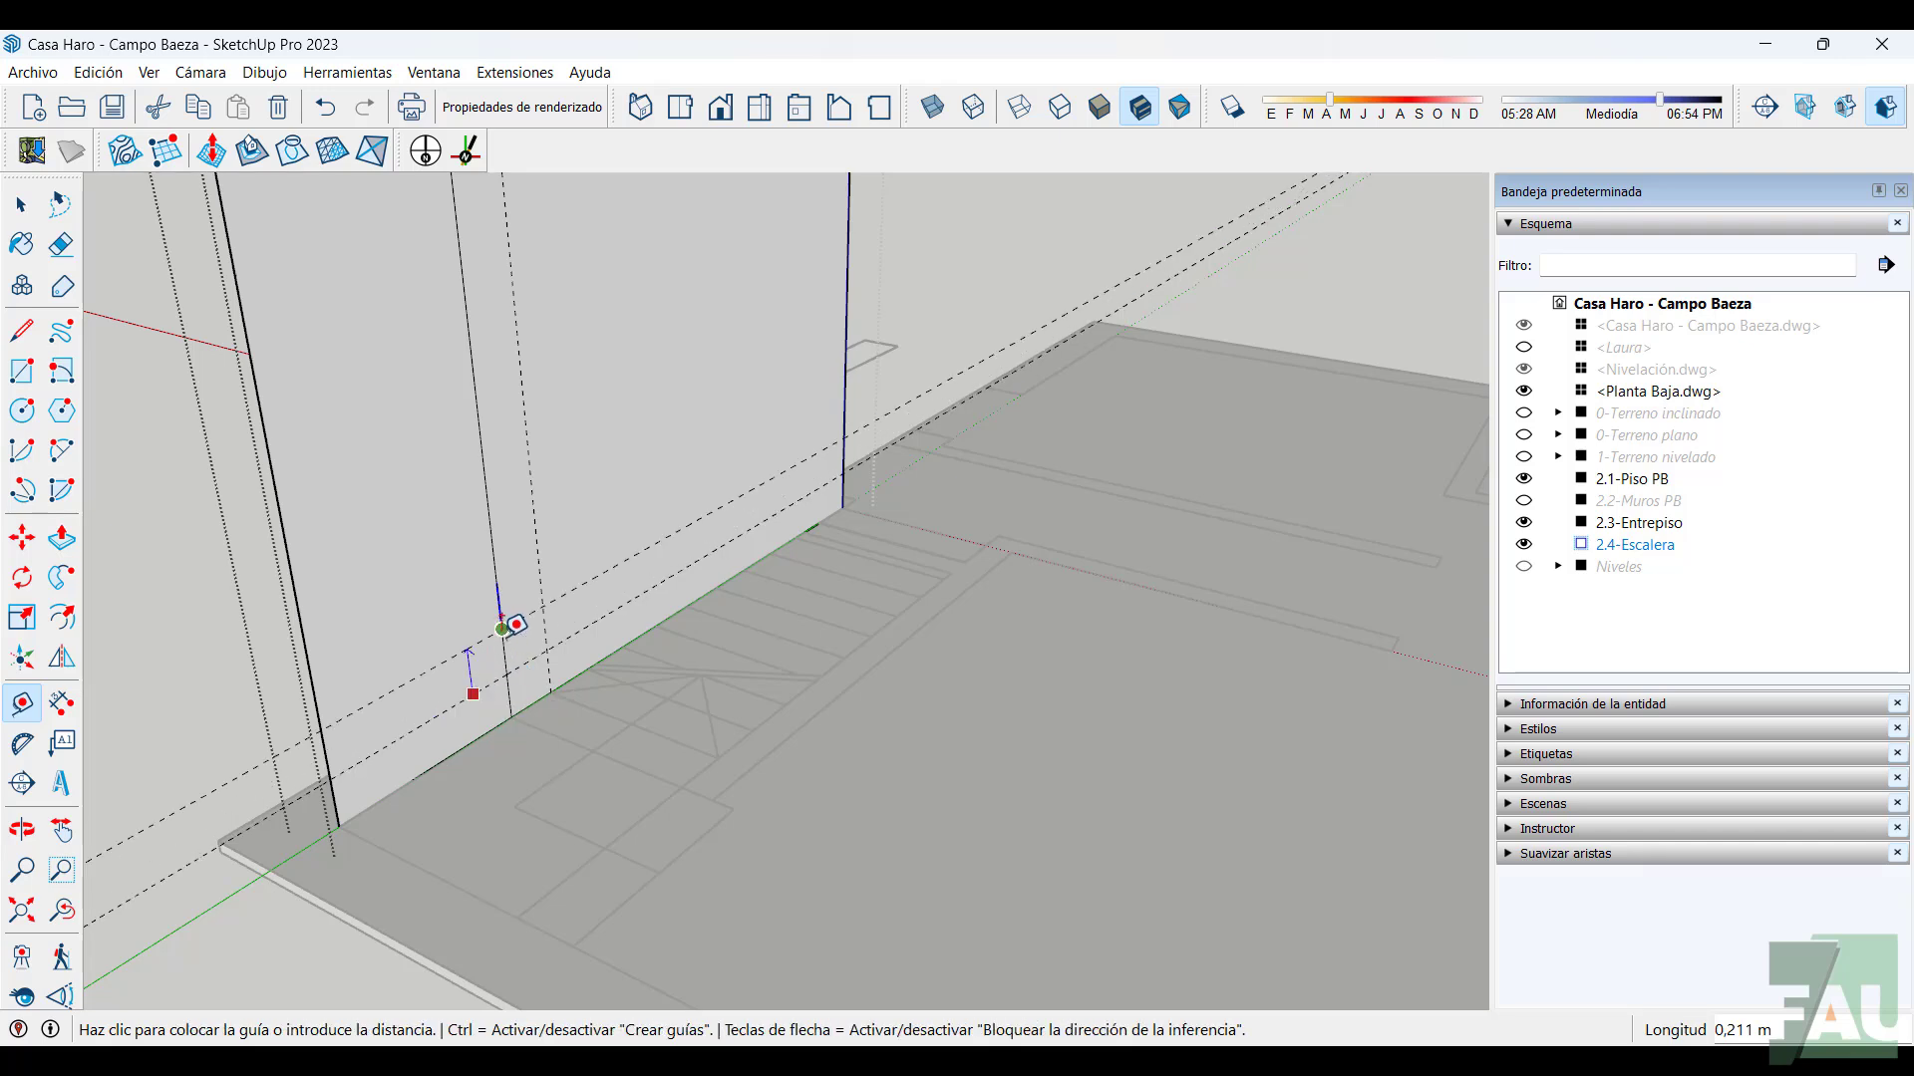
left_click(486, 636)
left_click(468, 642)
left_click(496, 581)
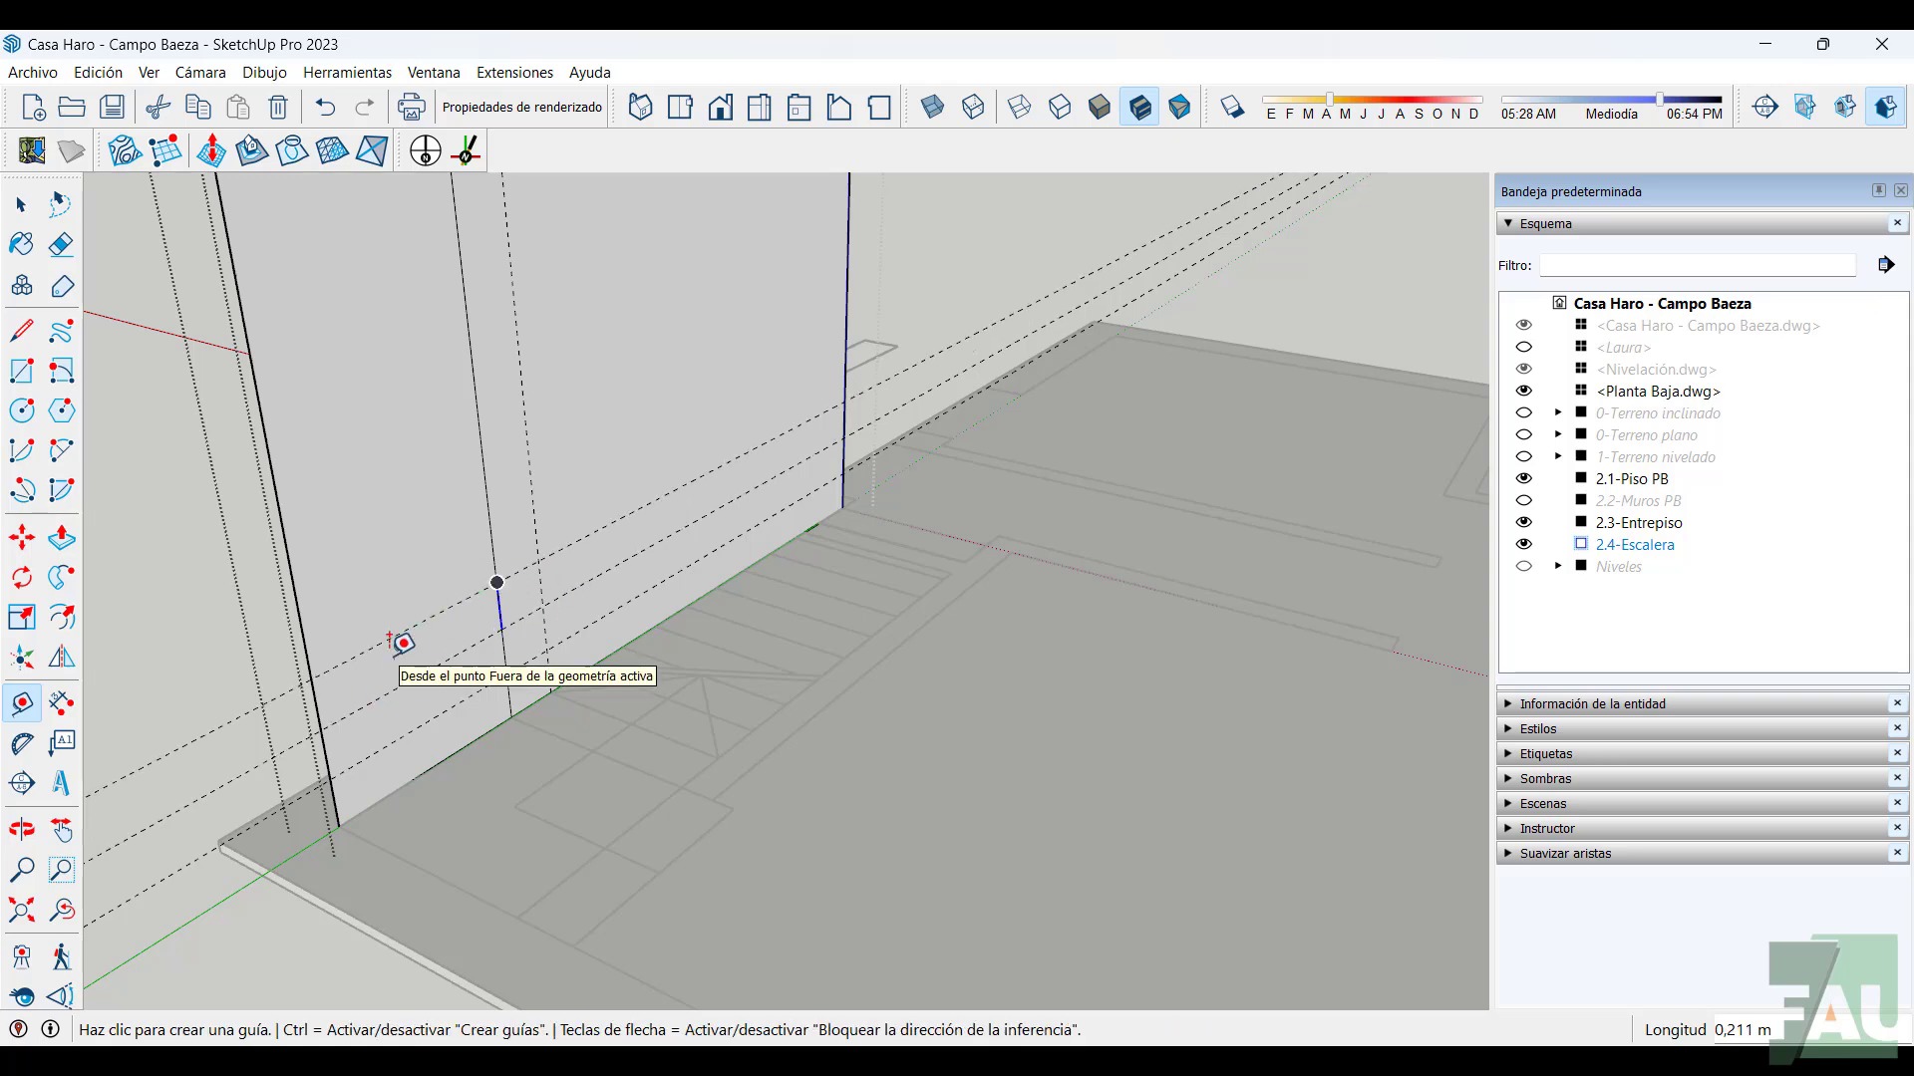
Draw the first tread on the stair face along the highest horizontal guide, from the divided line to the second vertical guide
middle_click_drag(392, 638, 697, 702)
key("space")
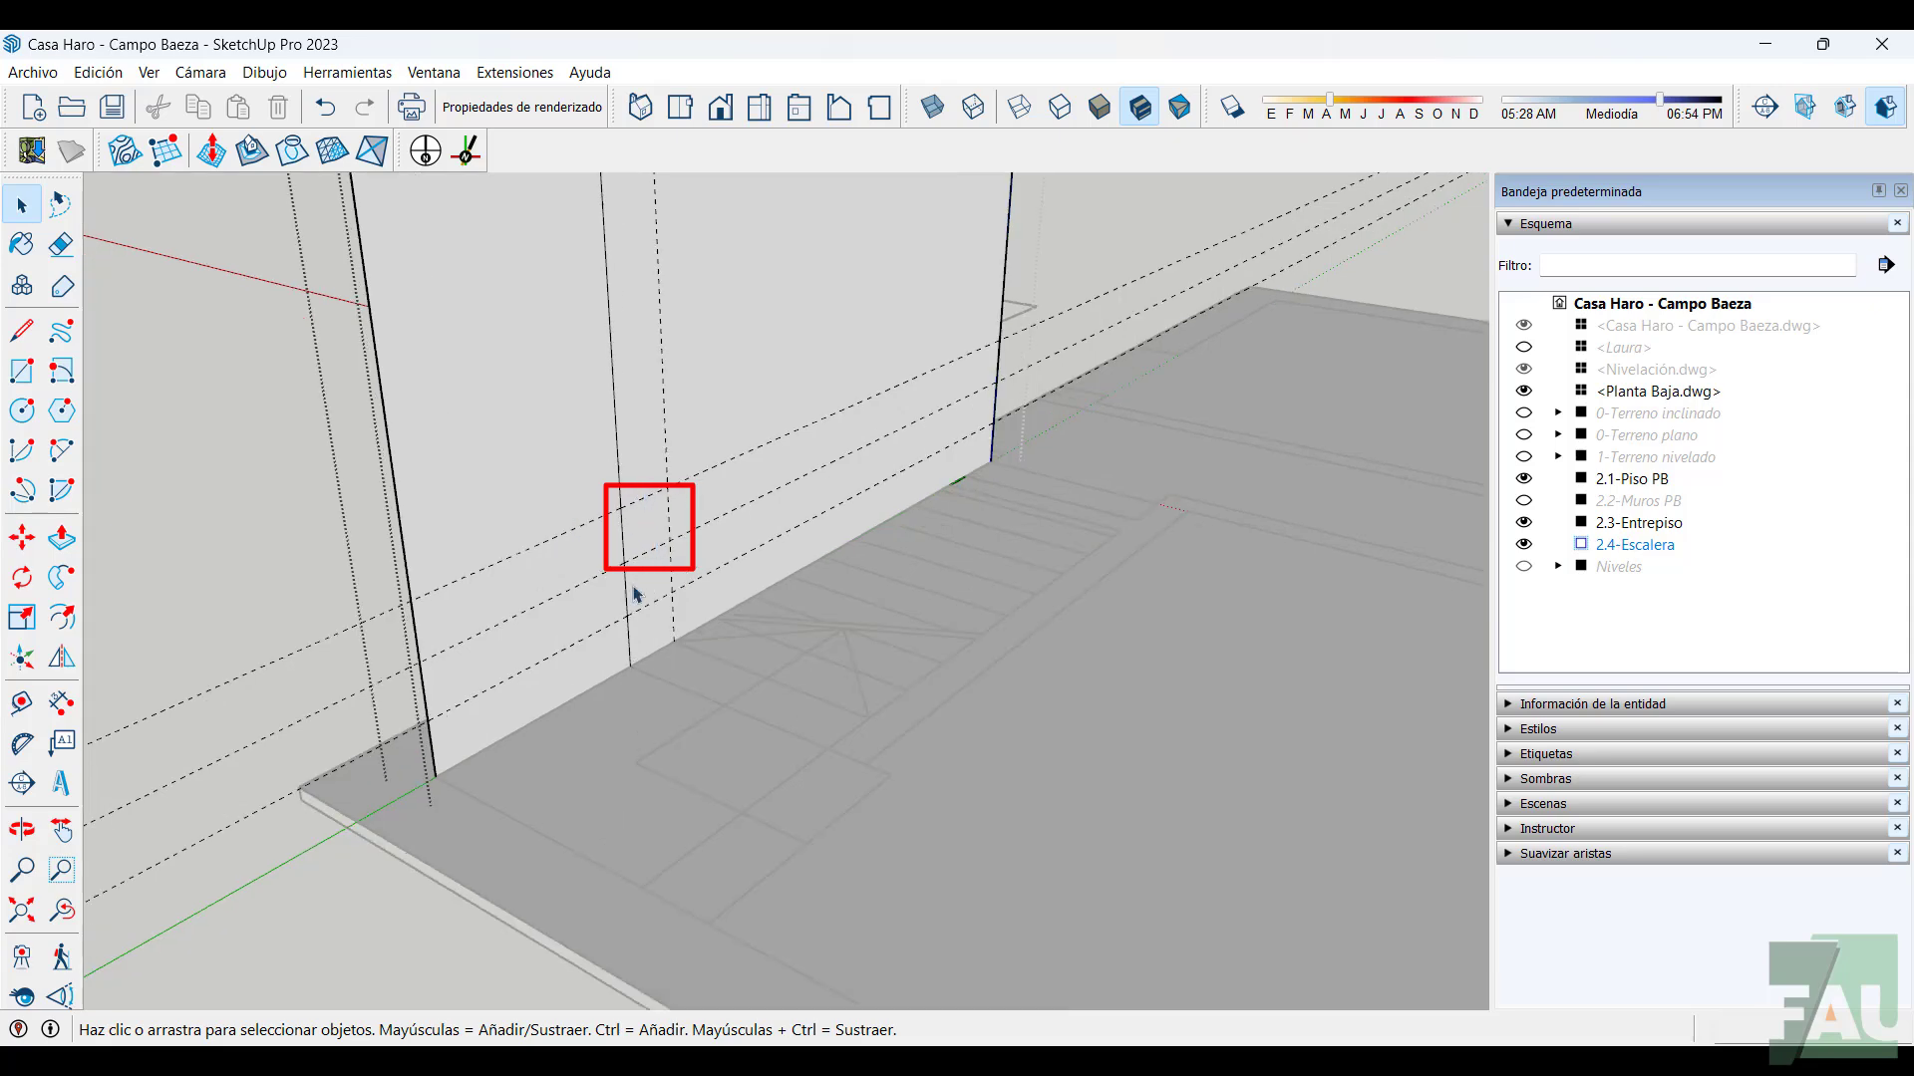
scroll(633, 590, "up", 3)
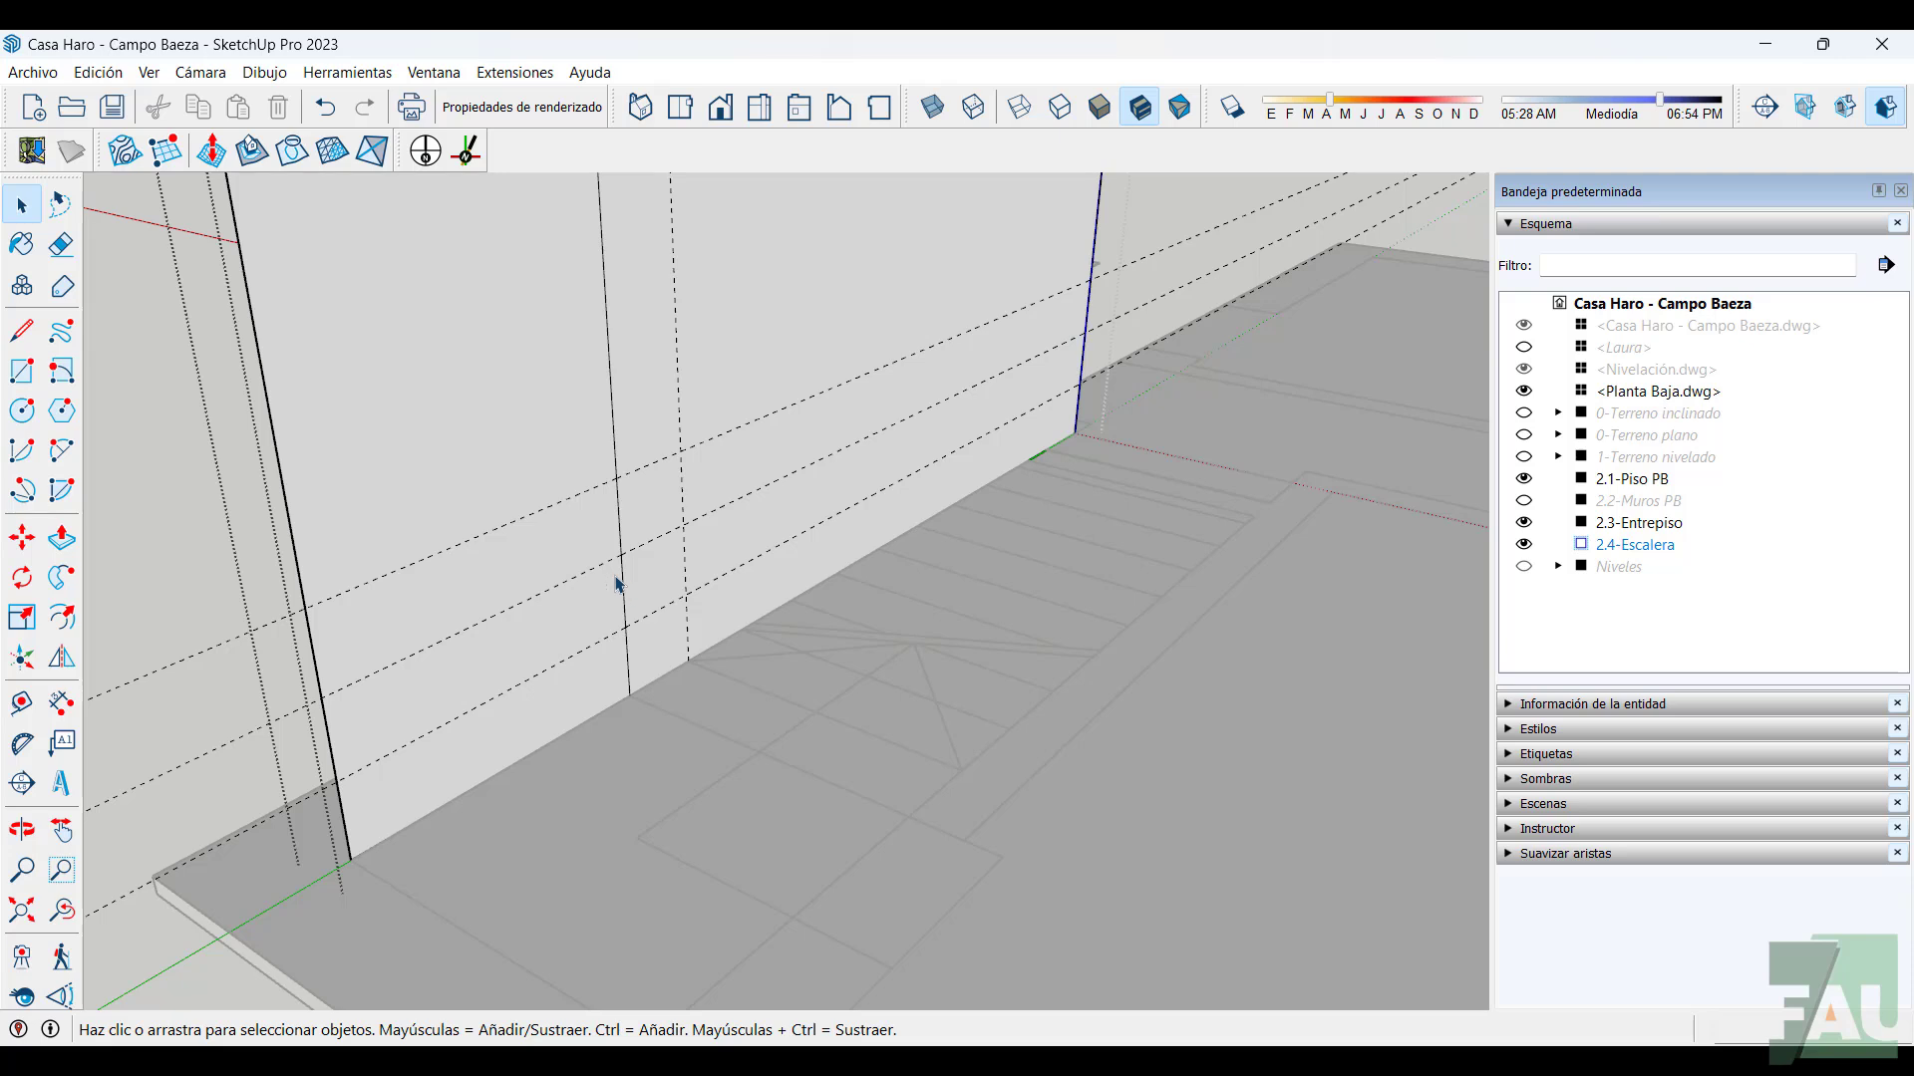
left_click(22, 330)
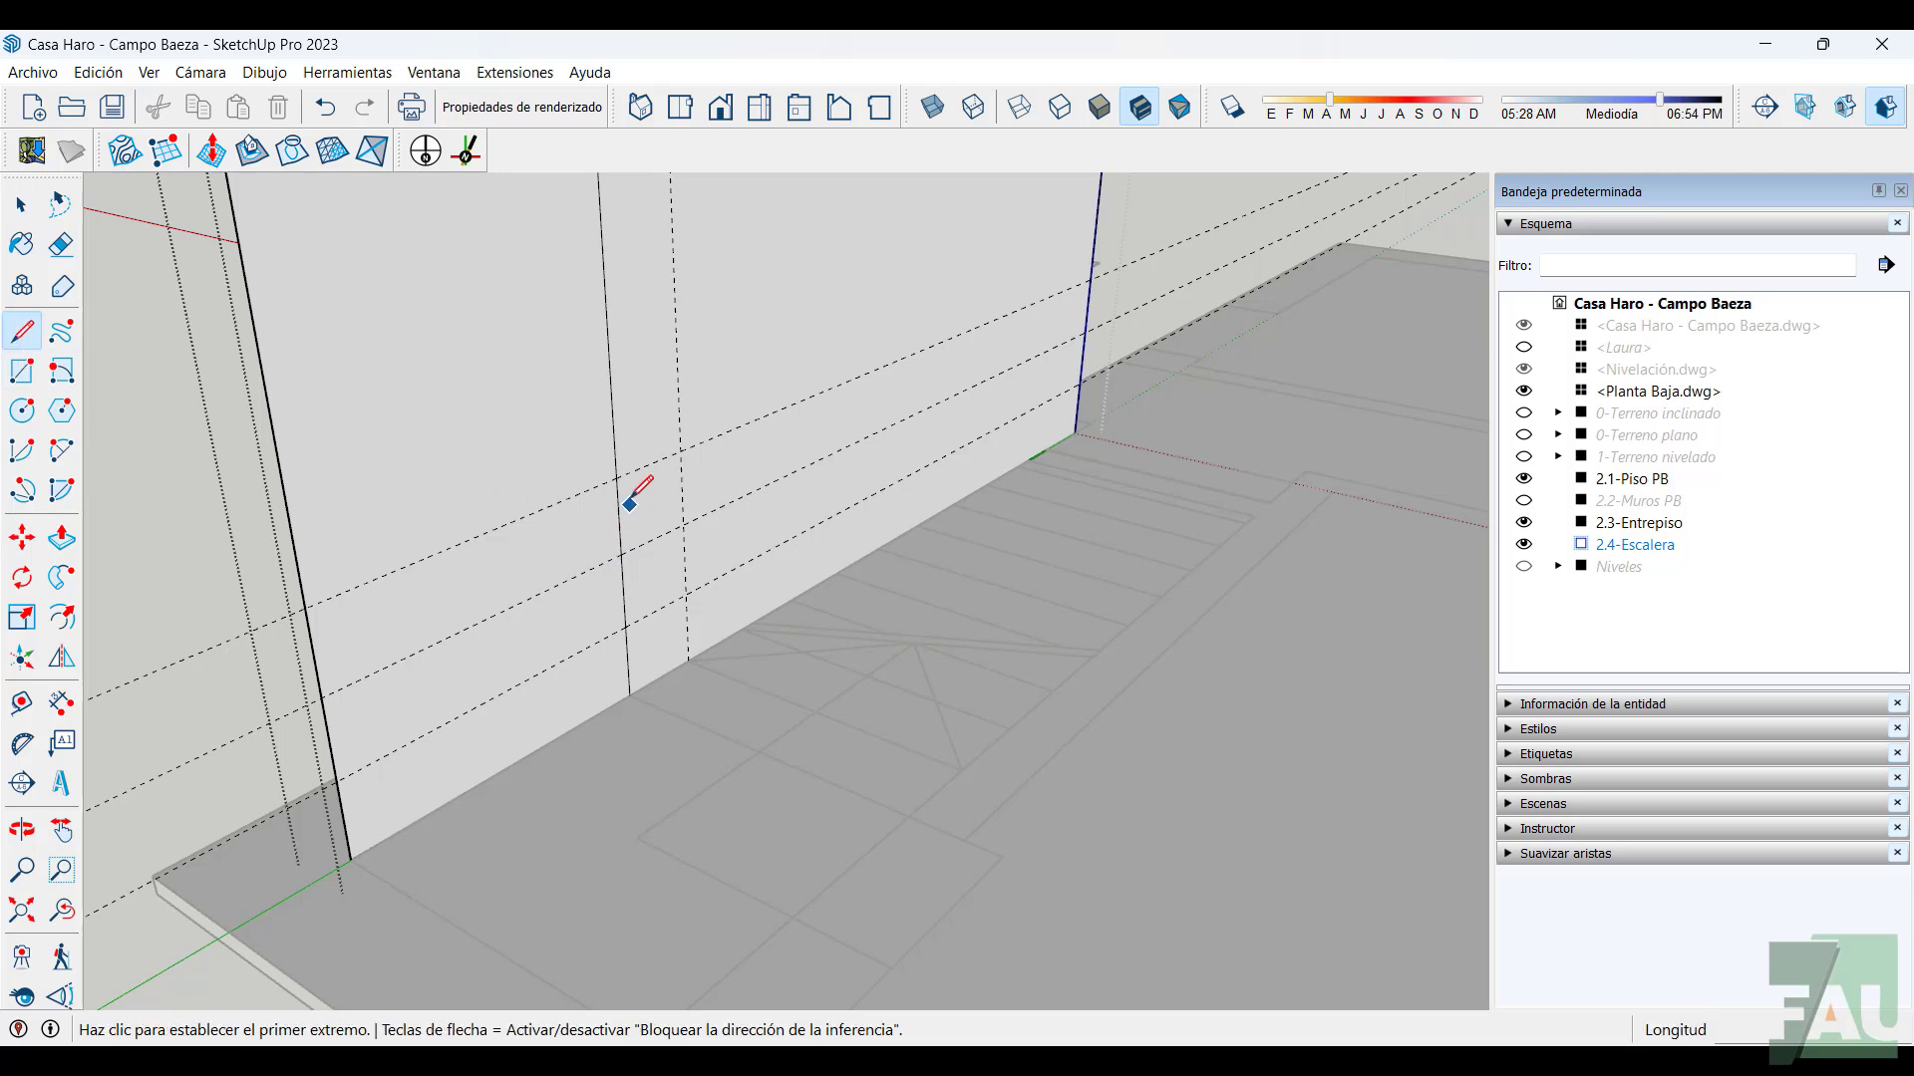
left_click(617, 478)
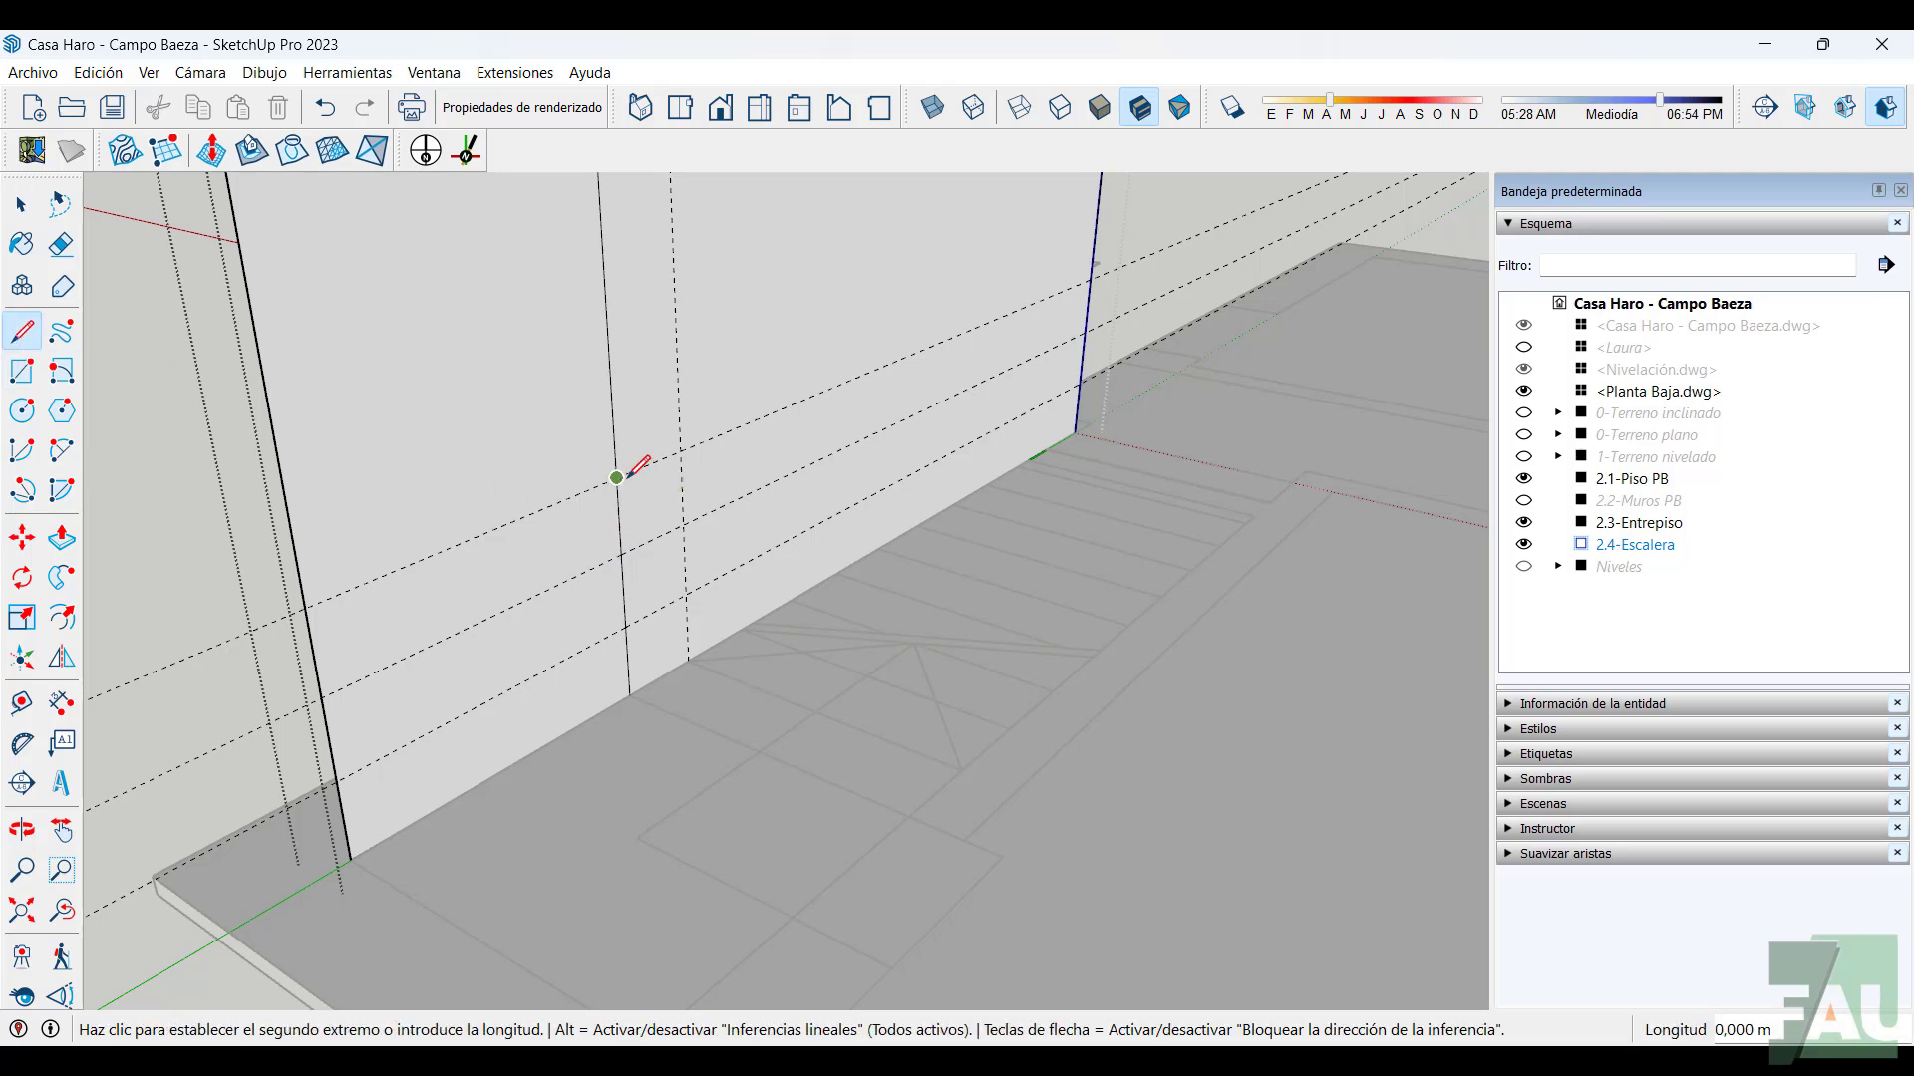
left_click(681, 451)
Erase the second and fourth segments from the bottom of the divided line, leaving the riser under the tread
left_click(61, 245)
left_click(615, 440)
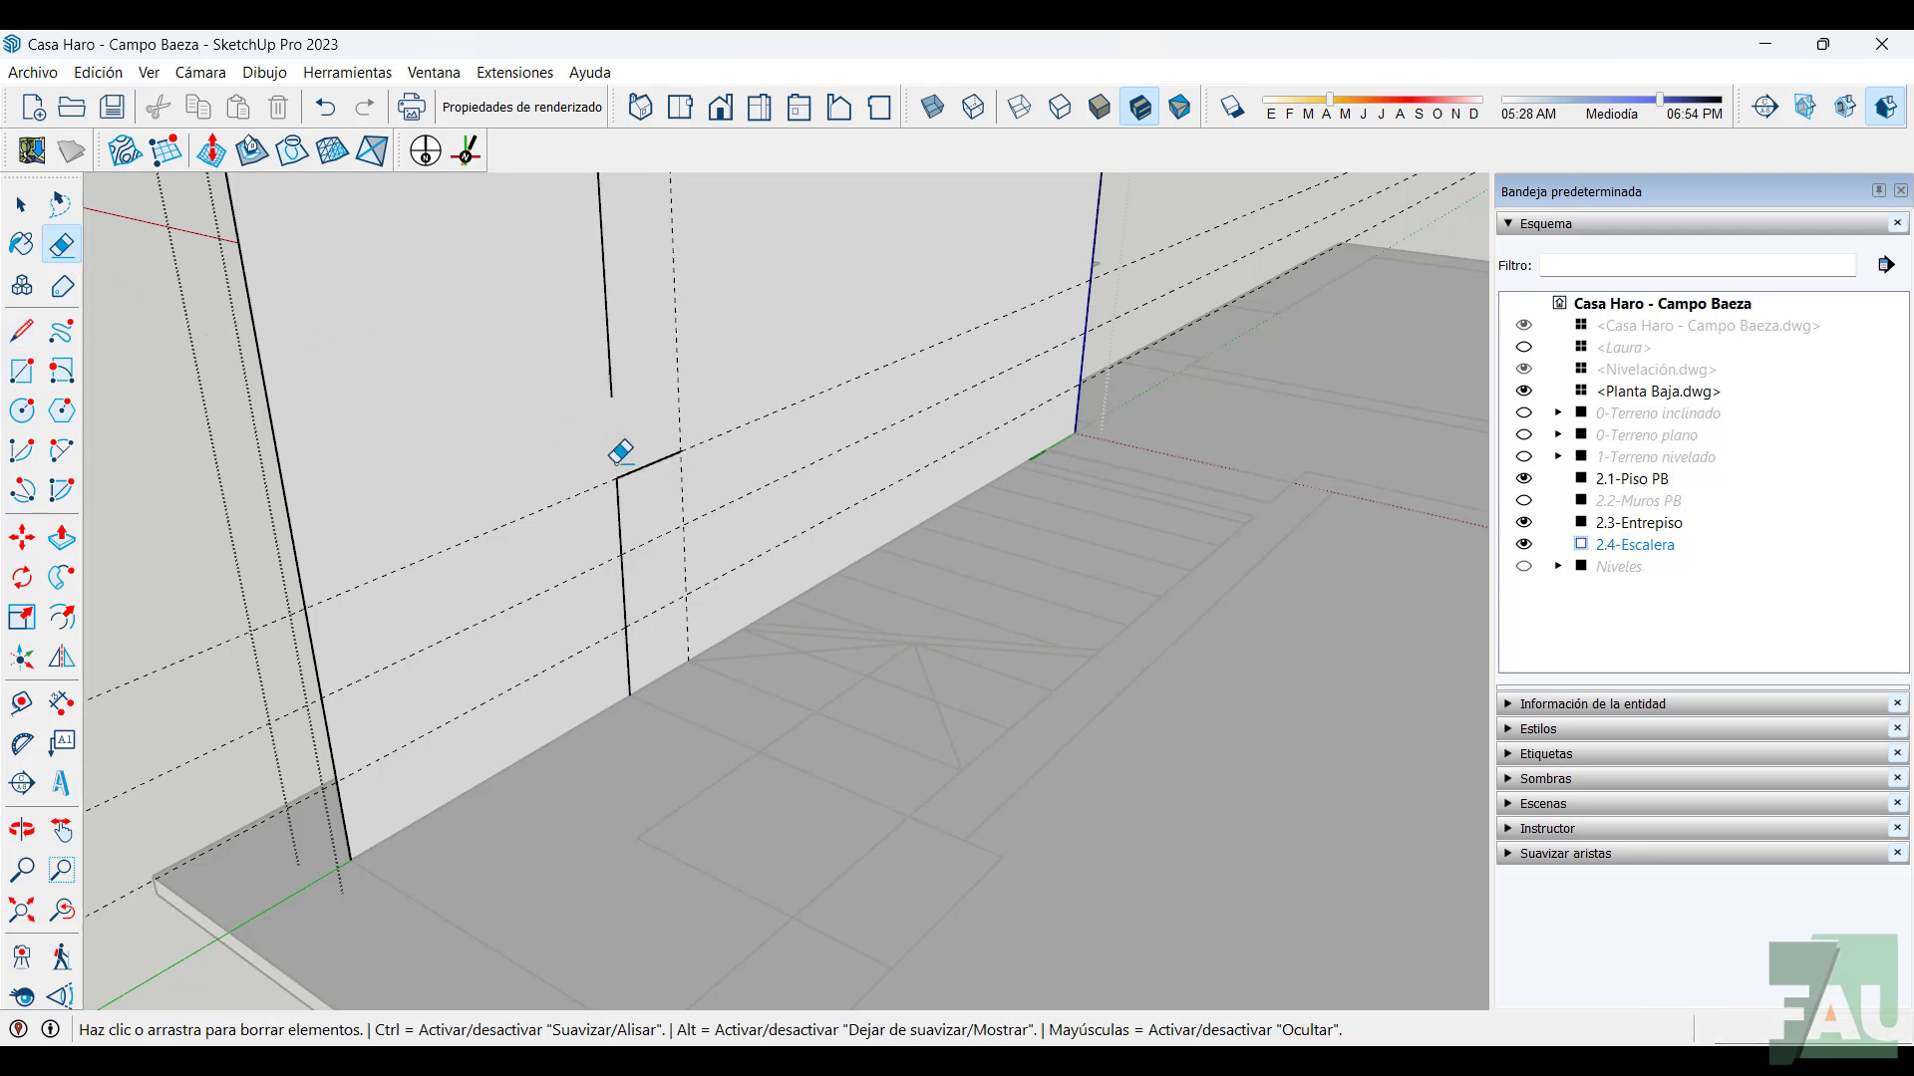
left_click(623, 573)
Select the riser and tread and copy them from the riser's base to the tread's outer end
left_click(21, 204)
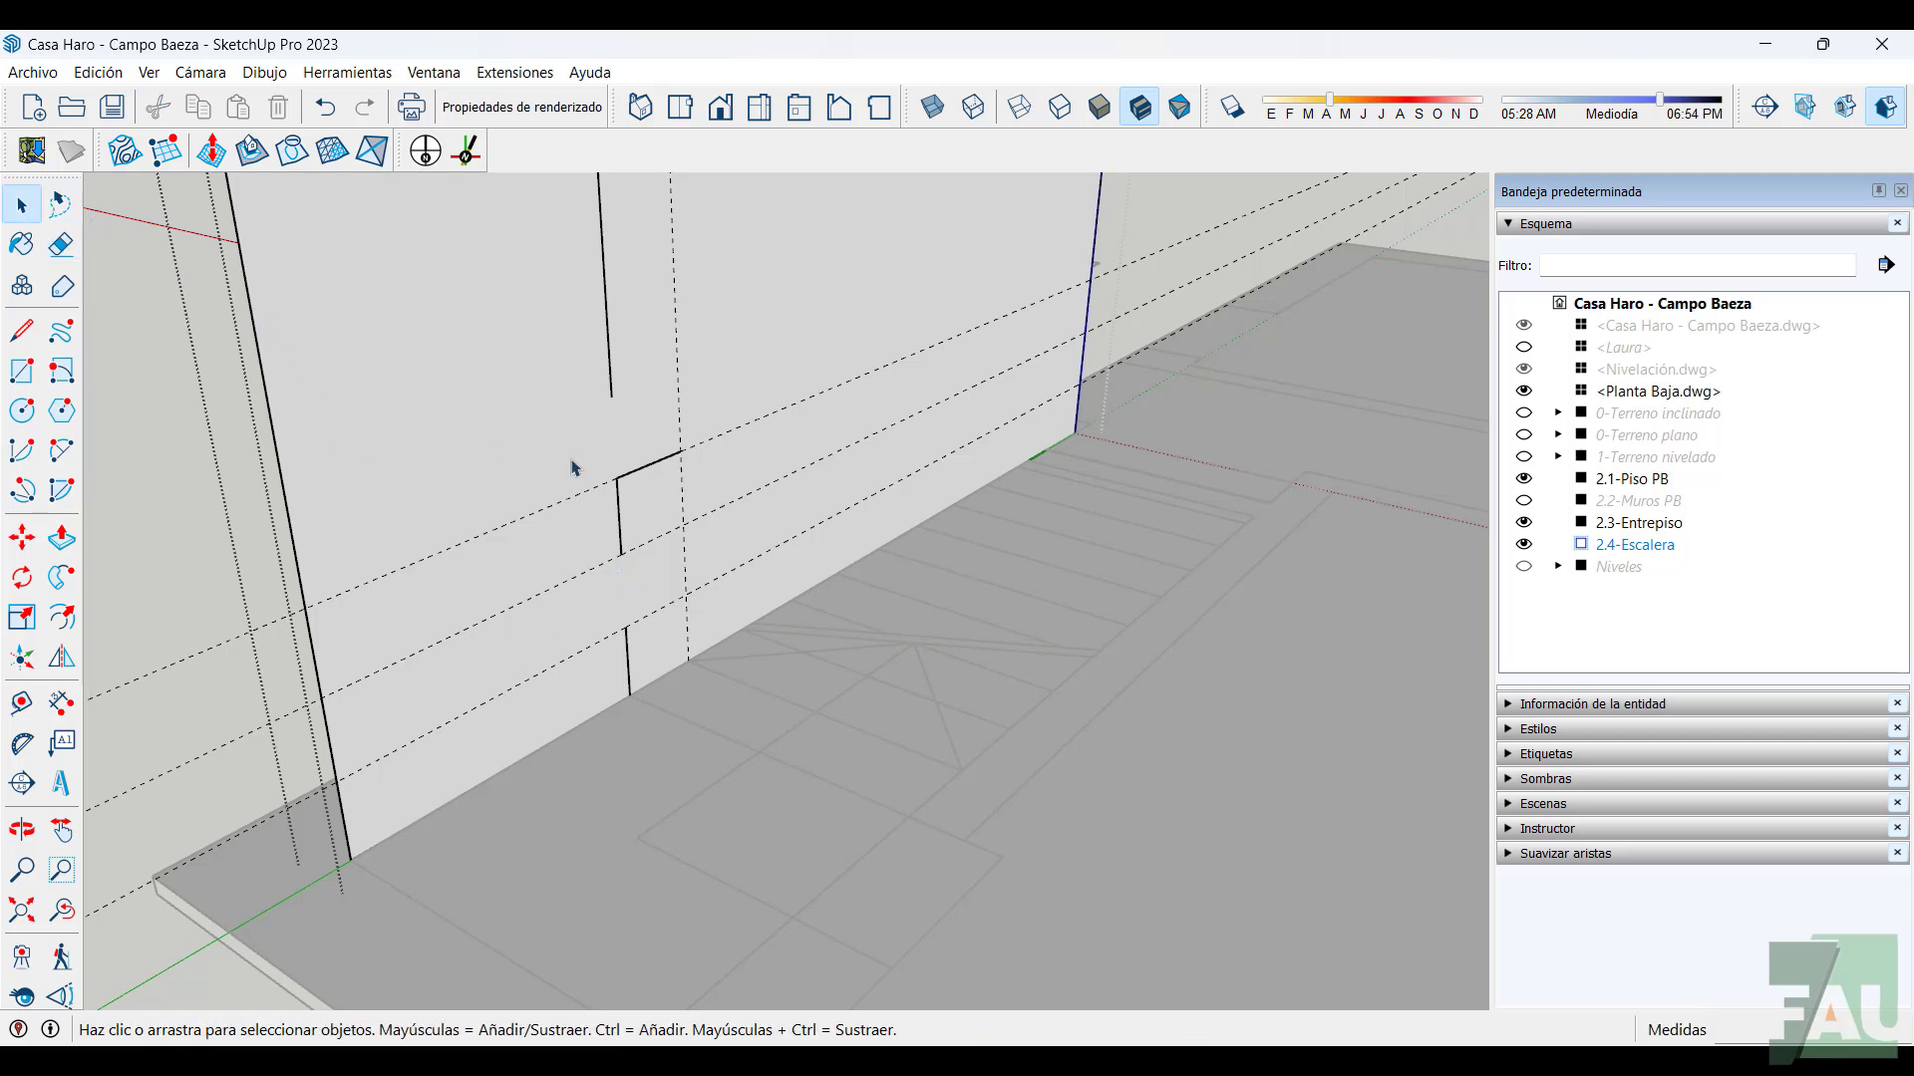
left_click_drag(588, 473, 732, 563)
middle_click_drag(750, 569, 760, 688)
scroll(768, 686, "down", 3)
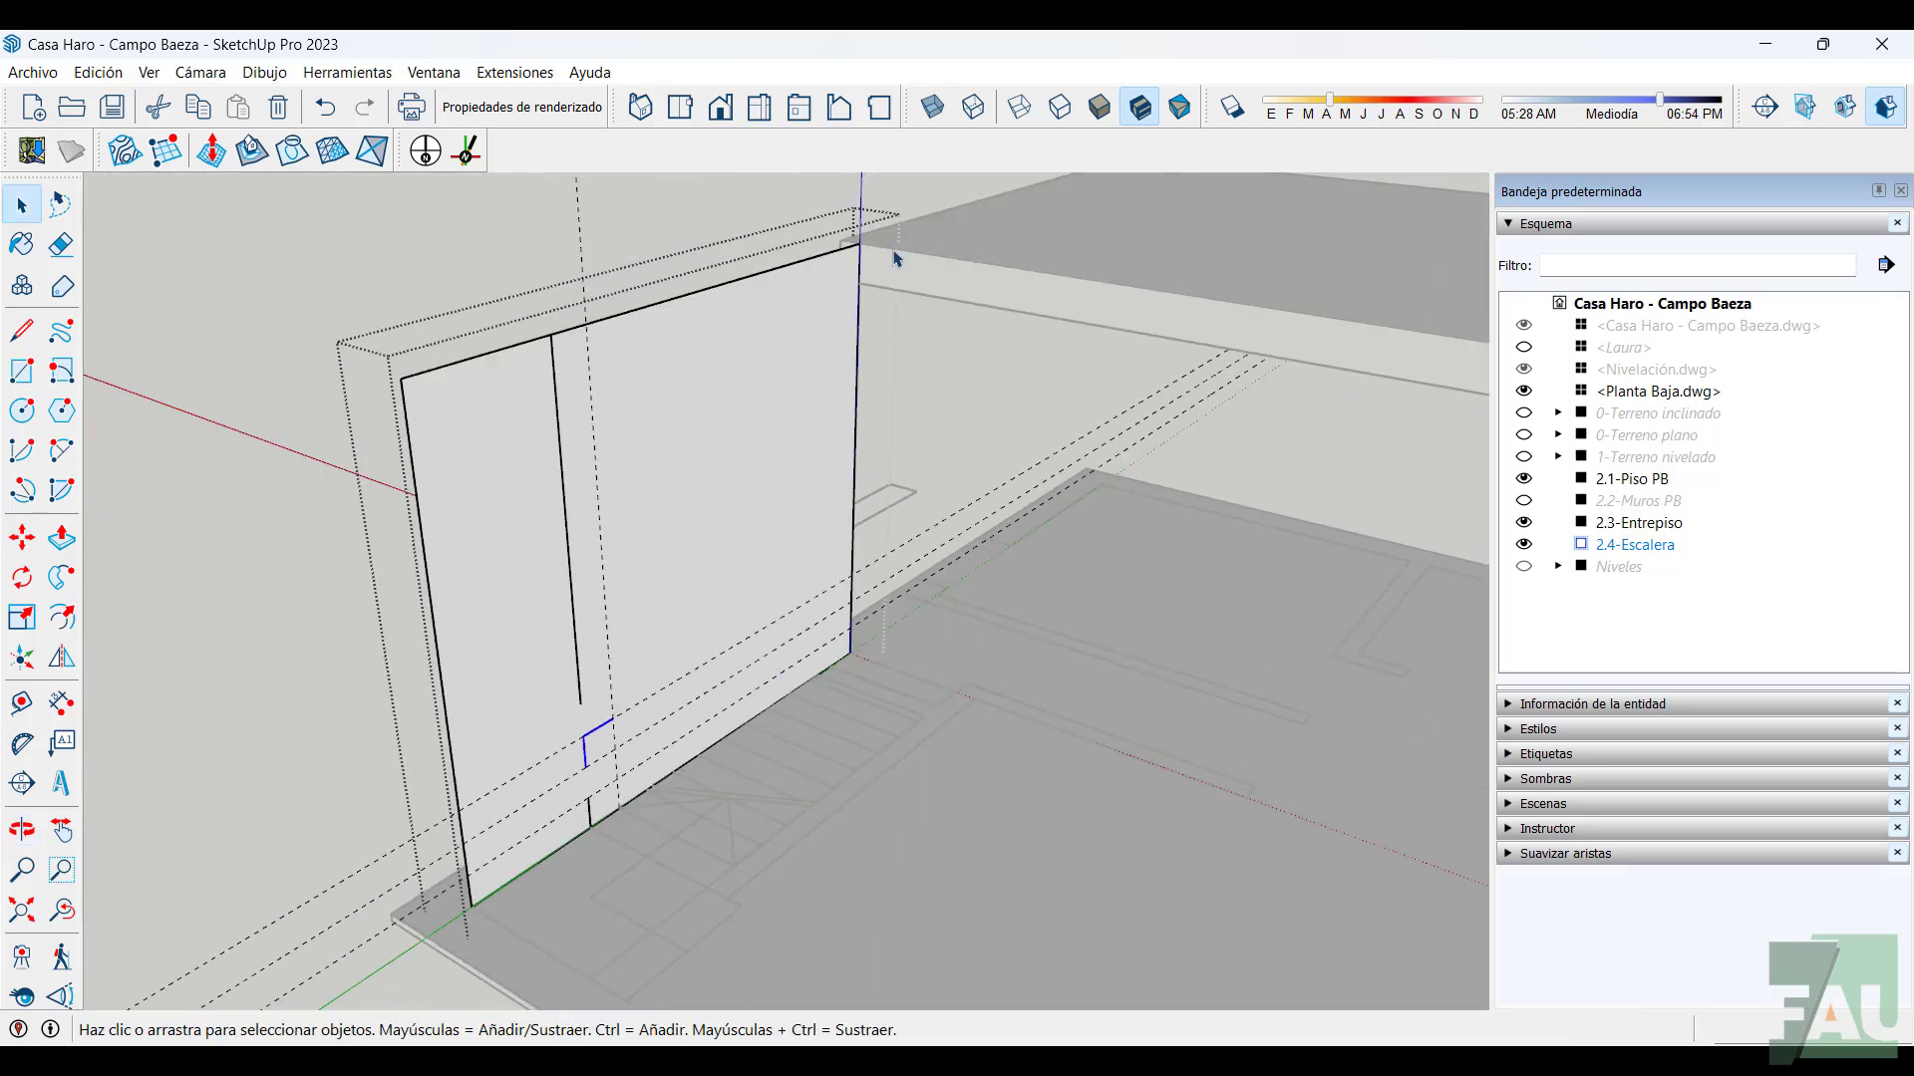
scroll(646, 761, "up", 3)
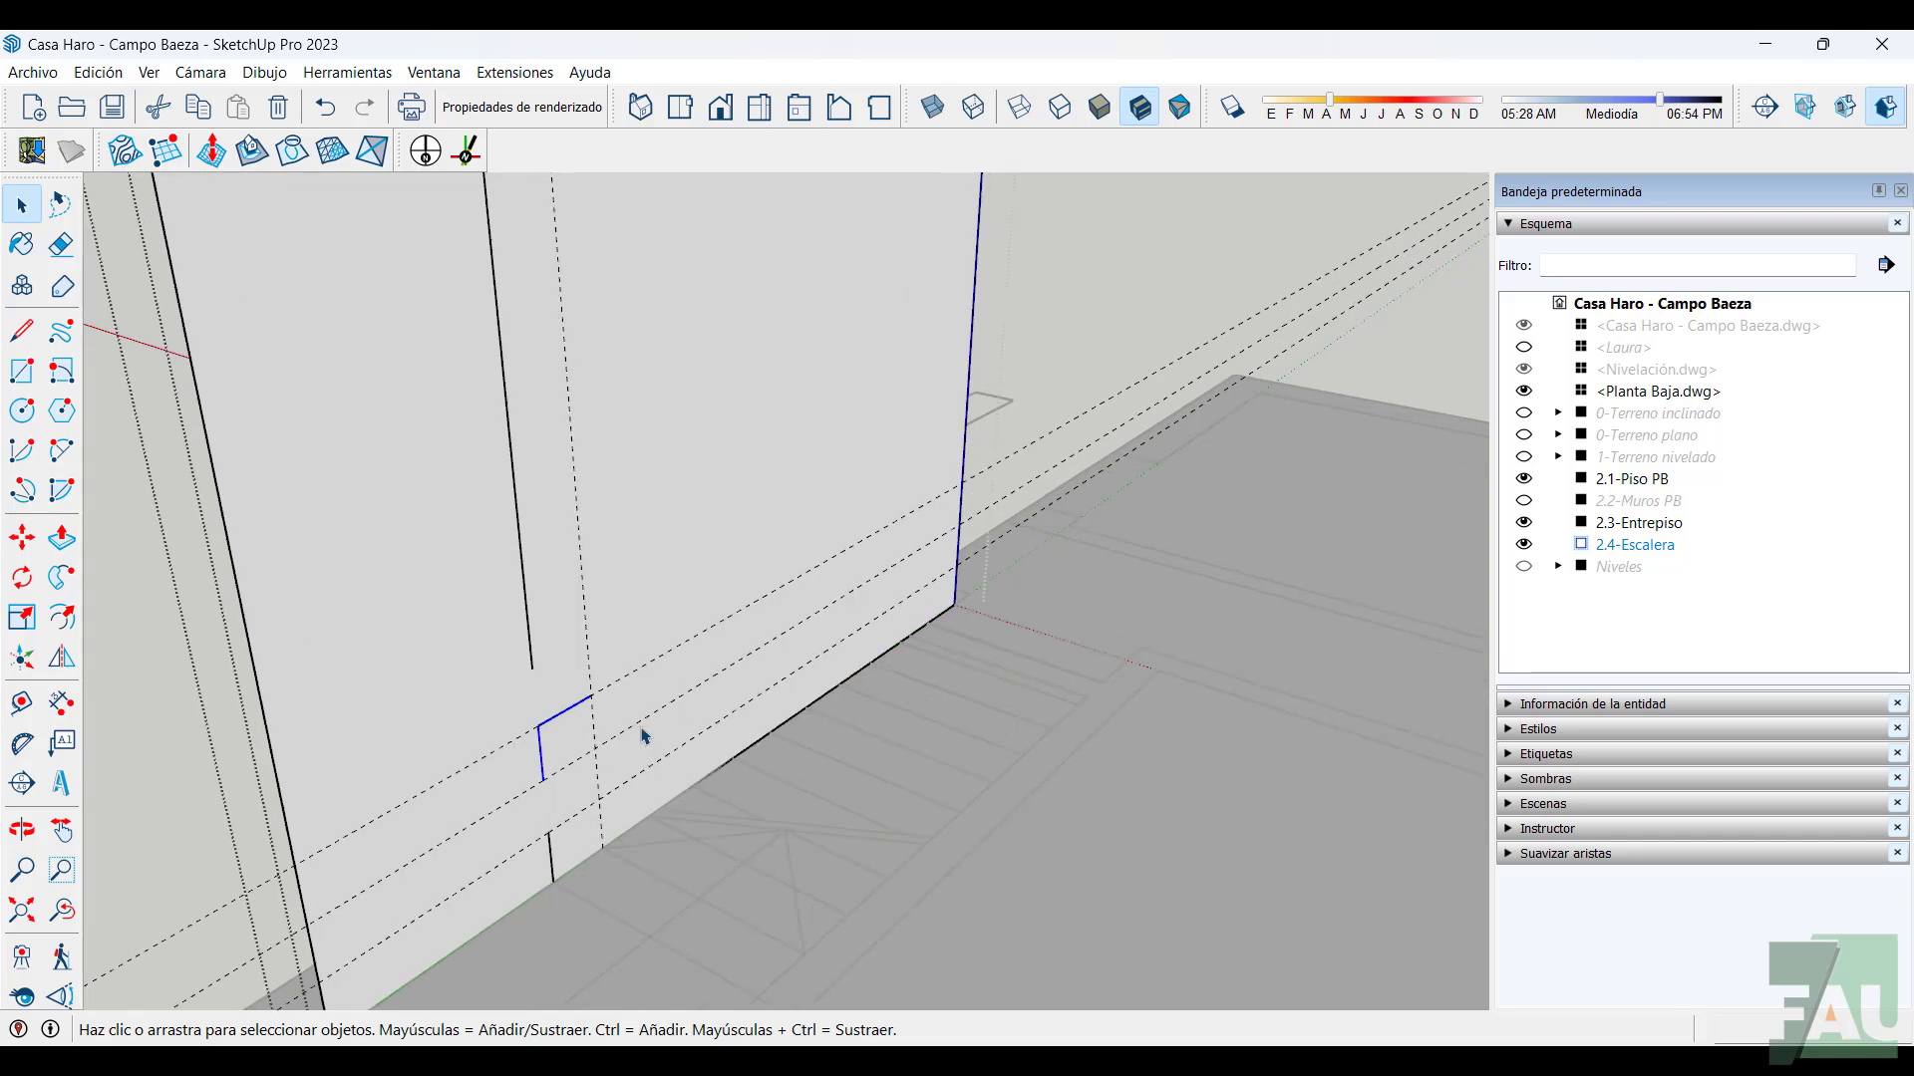
left_click(21, 539)
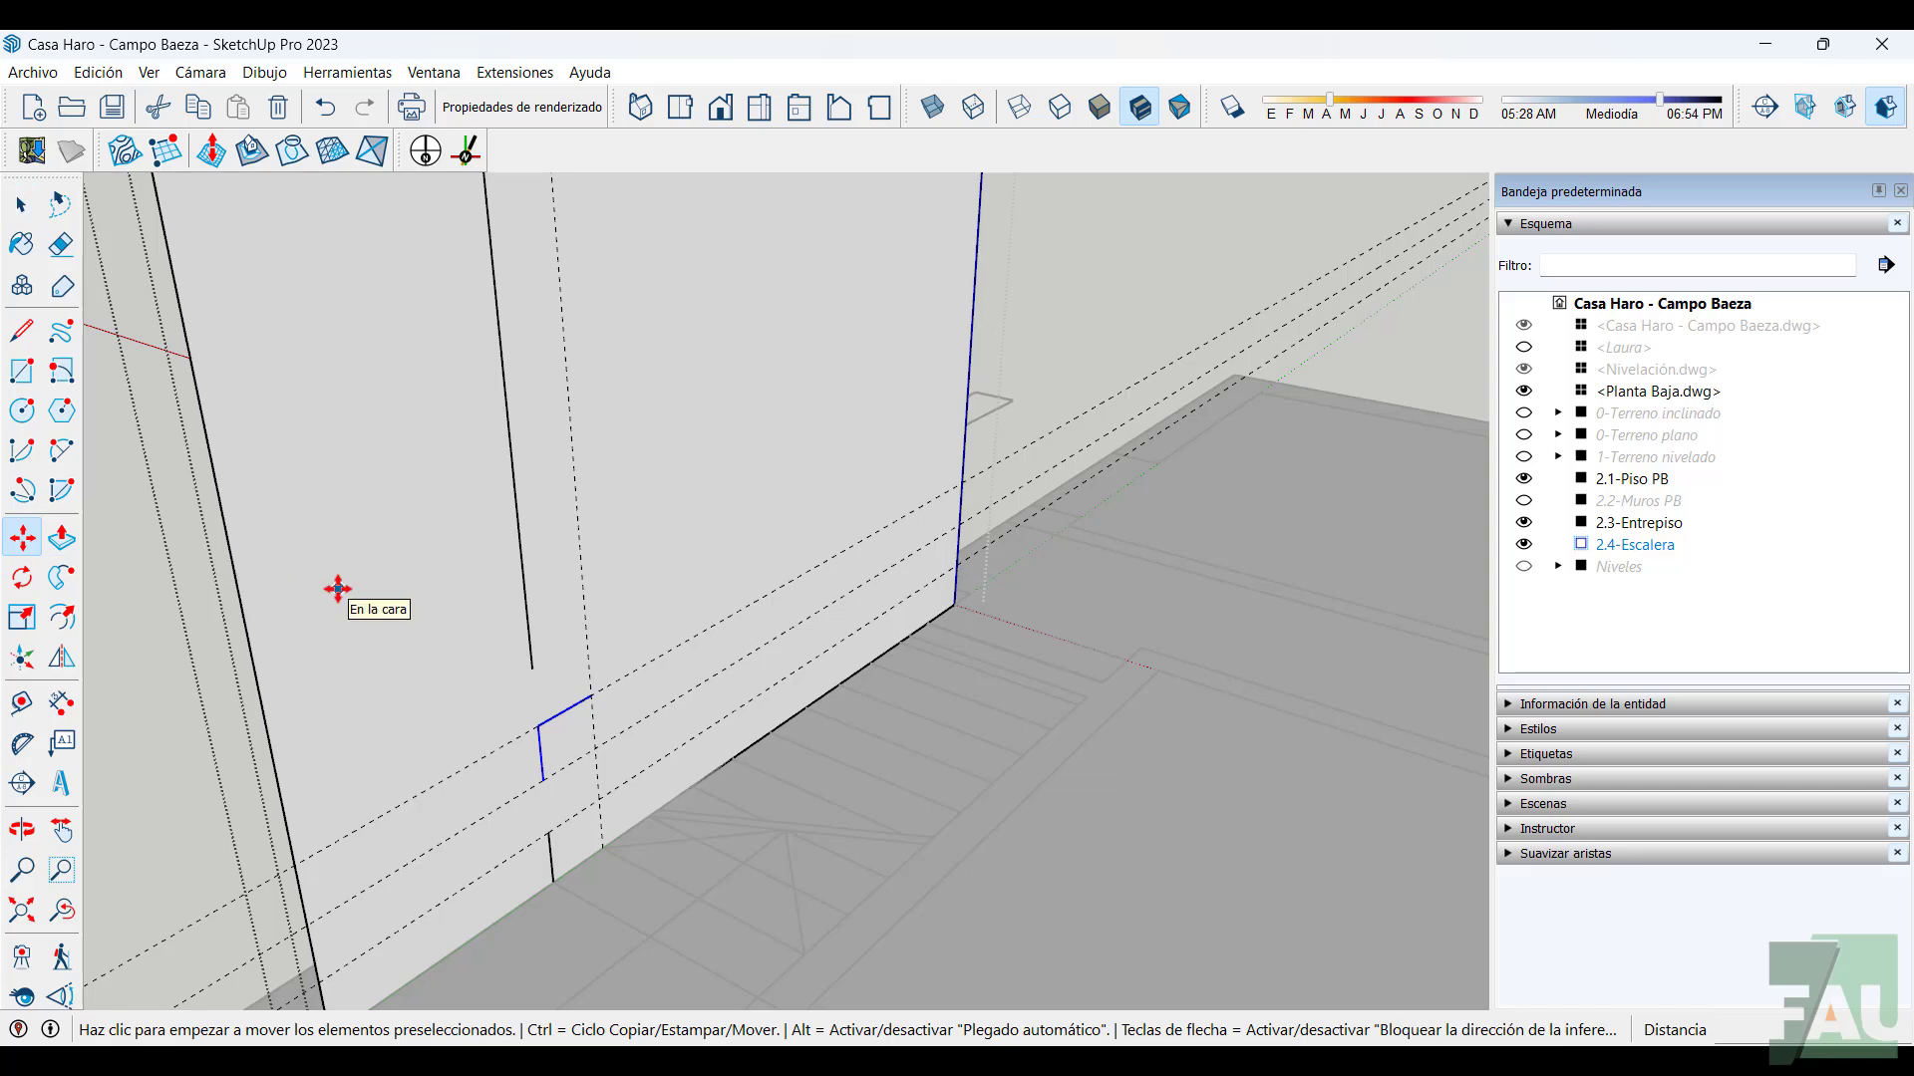
key("ctrl")
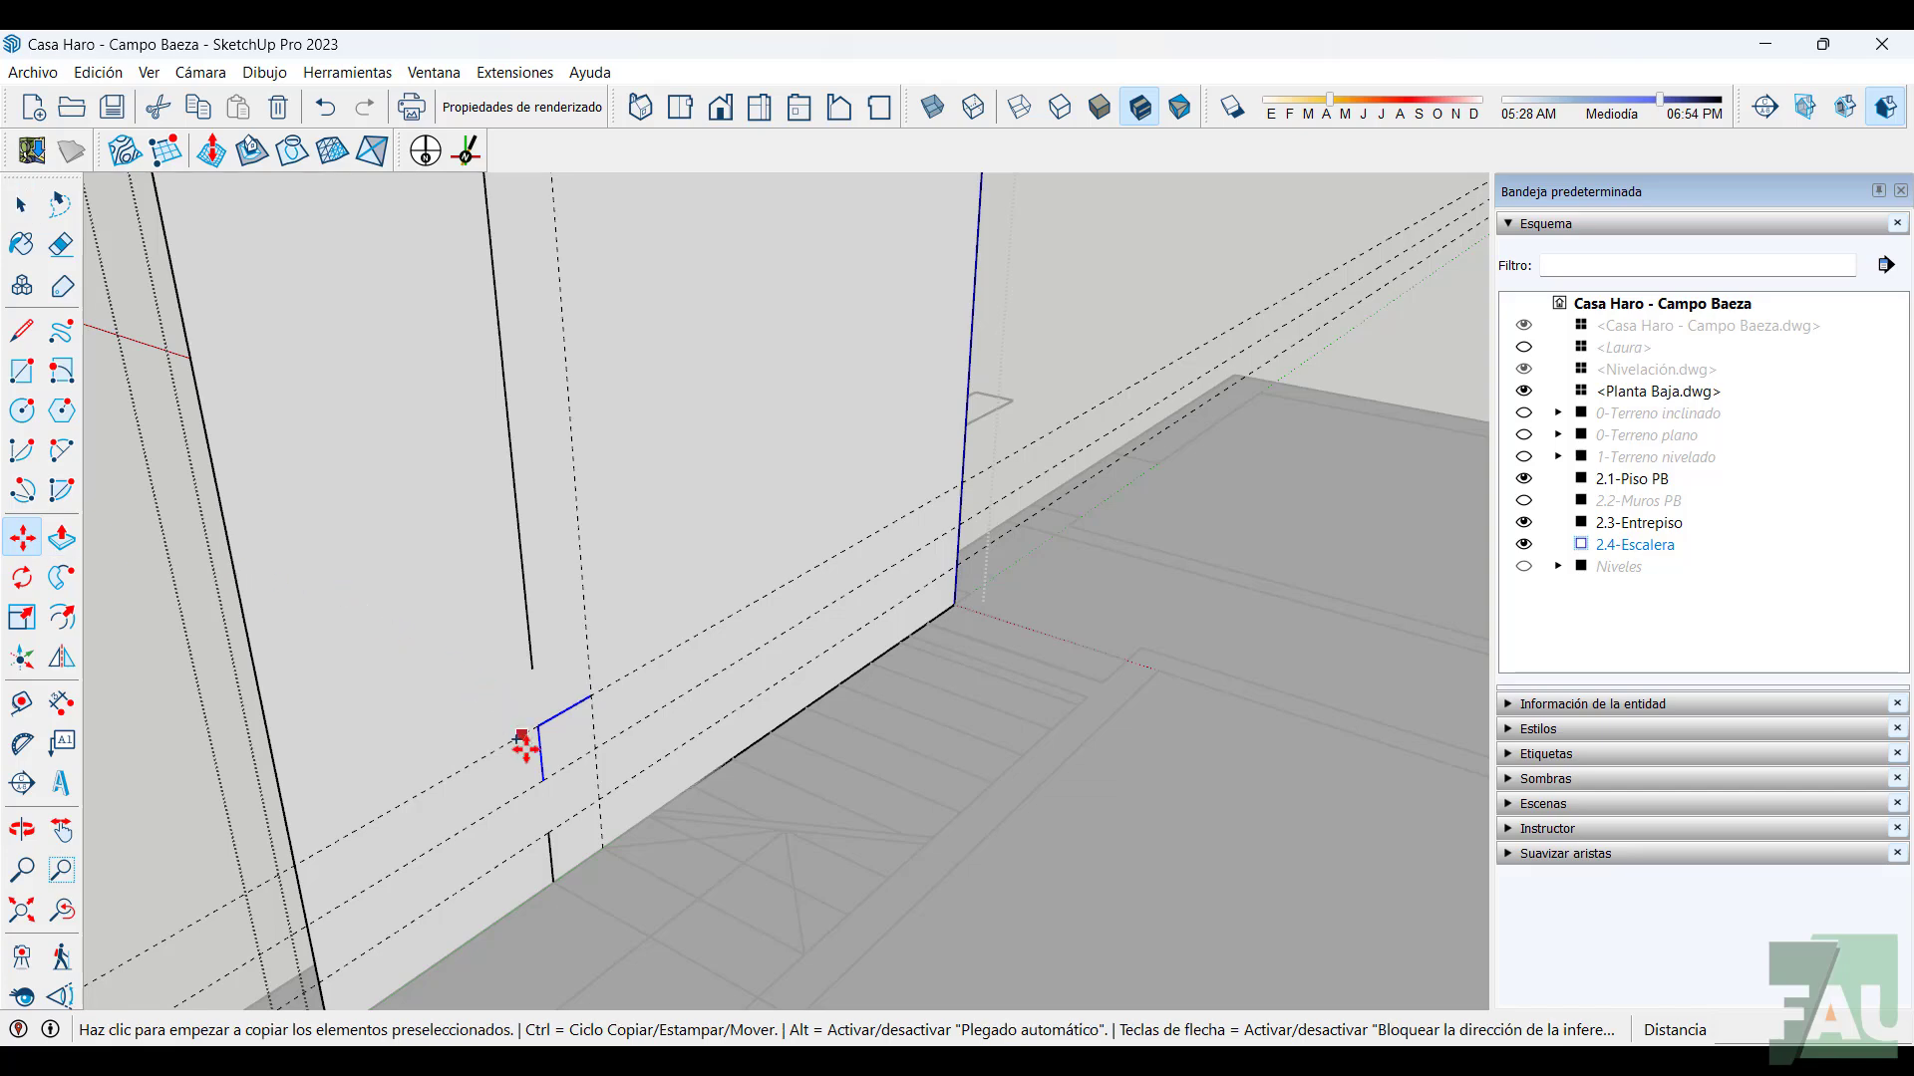
scroll(541, 778, "up", 1)
scroll(541, 778, "up", 1)
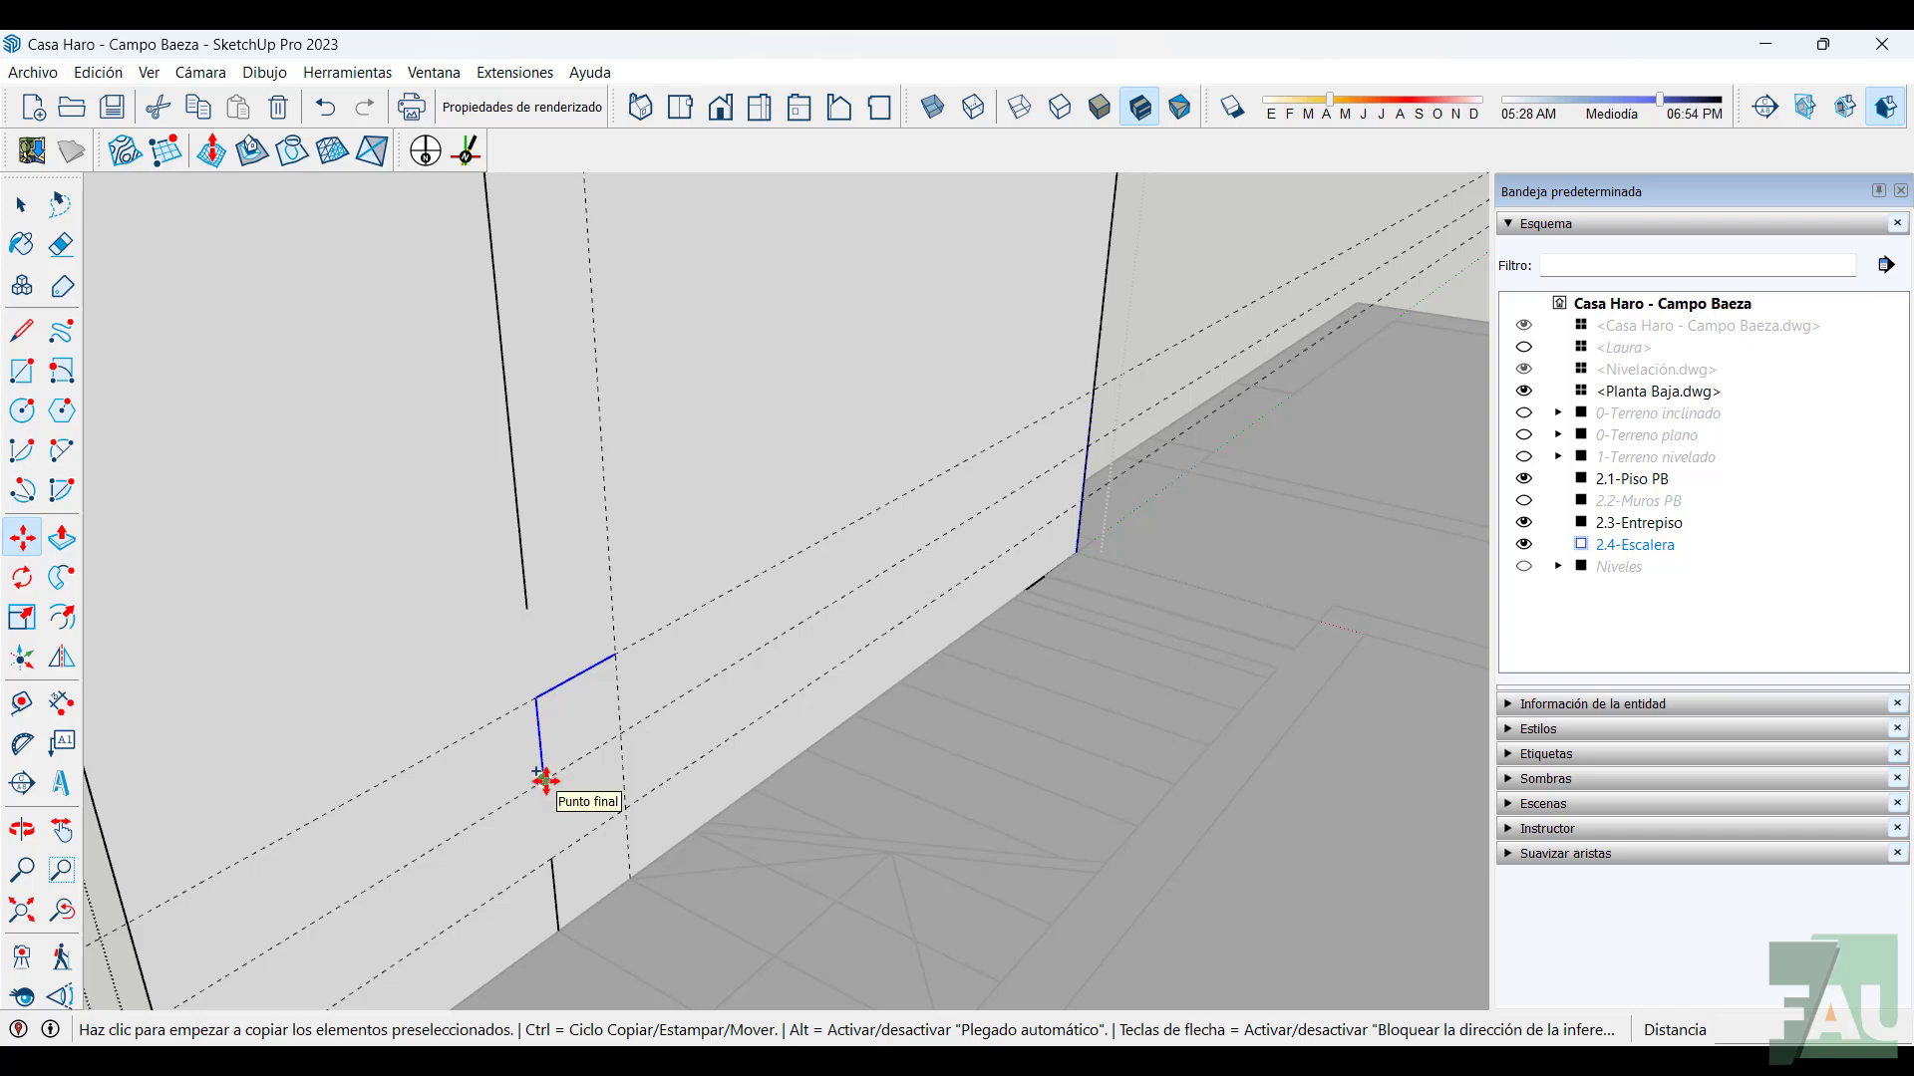
left_click(543, 779)
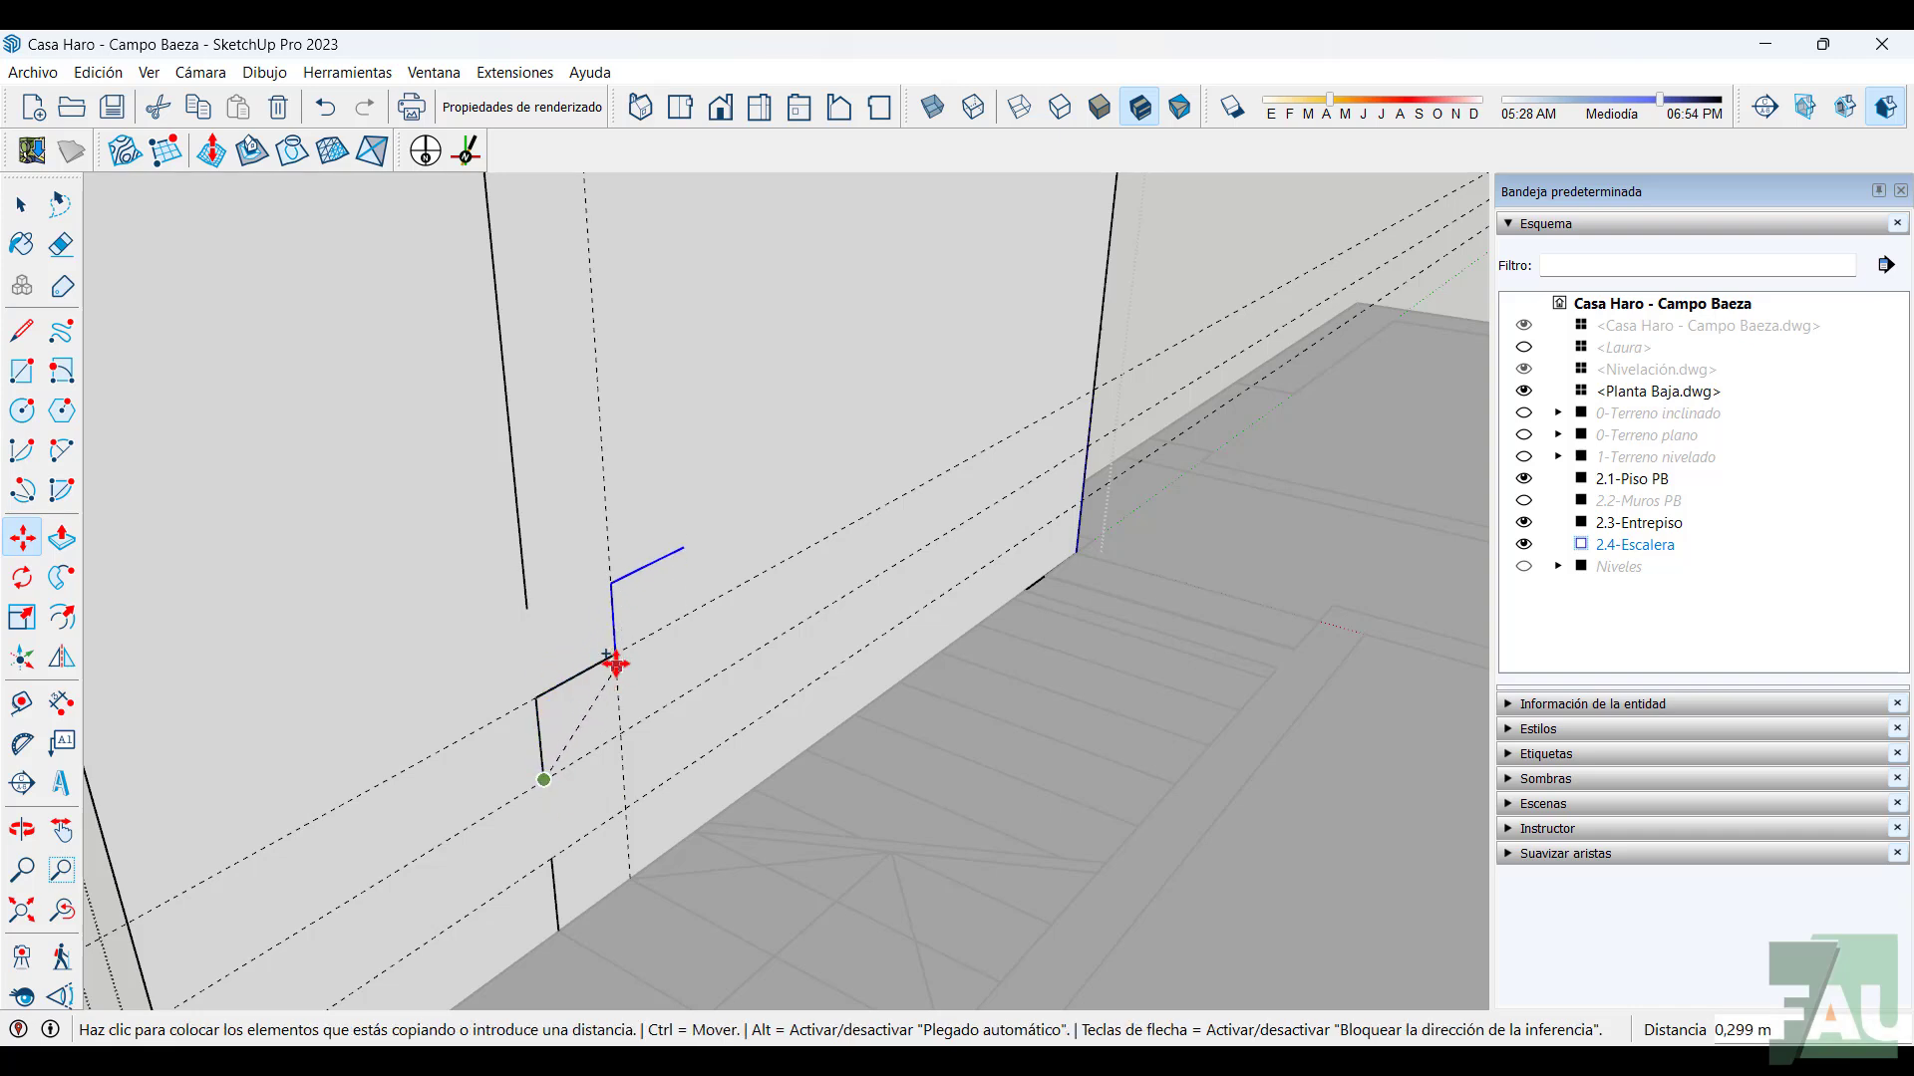
left_click(616, 657)
Repeat the copied riser and tread as a 10x array up the stair face
scroll(770, 521, "down", 1)
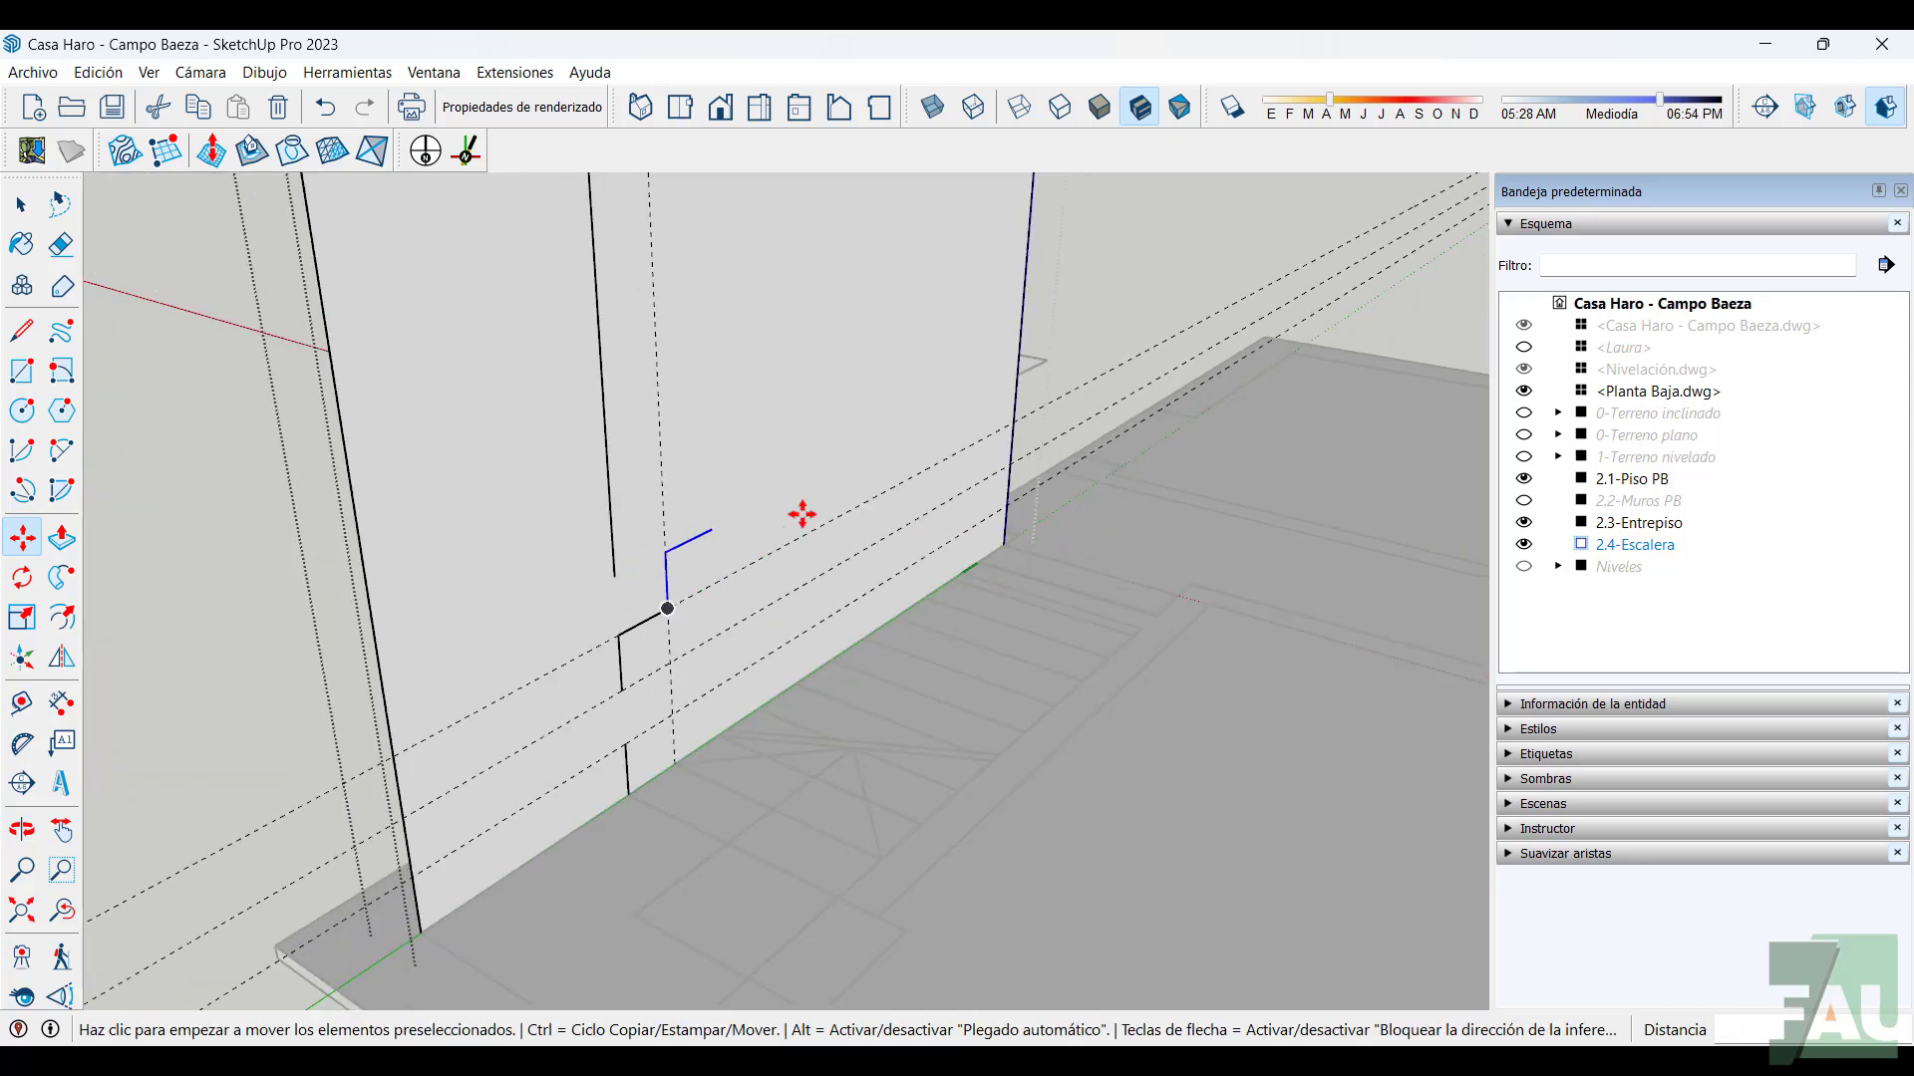
mouse_move(799, 513)
middle_mouse_down()
mouse_move(675, 648)
mouse_move(701, 600)
middle_mouse_up()
scroll(697, 611, "down", 2)
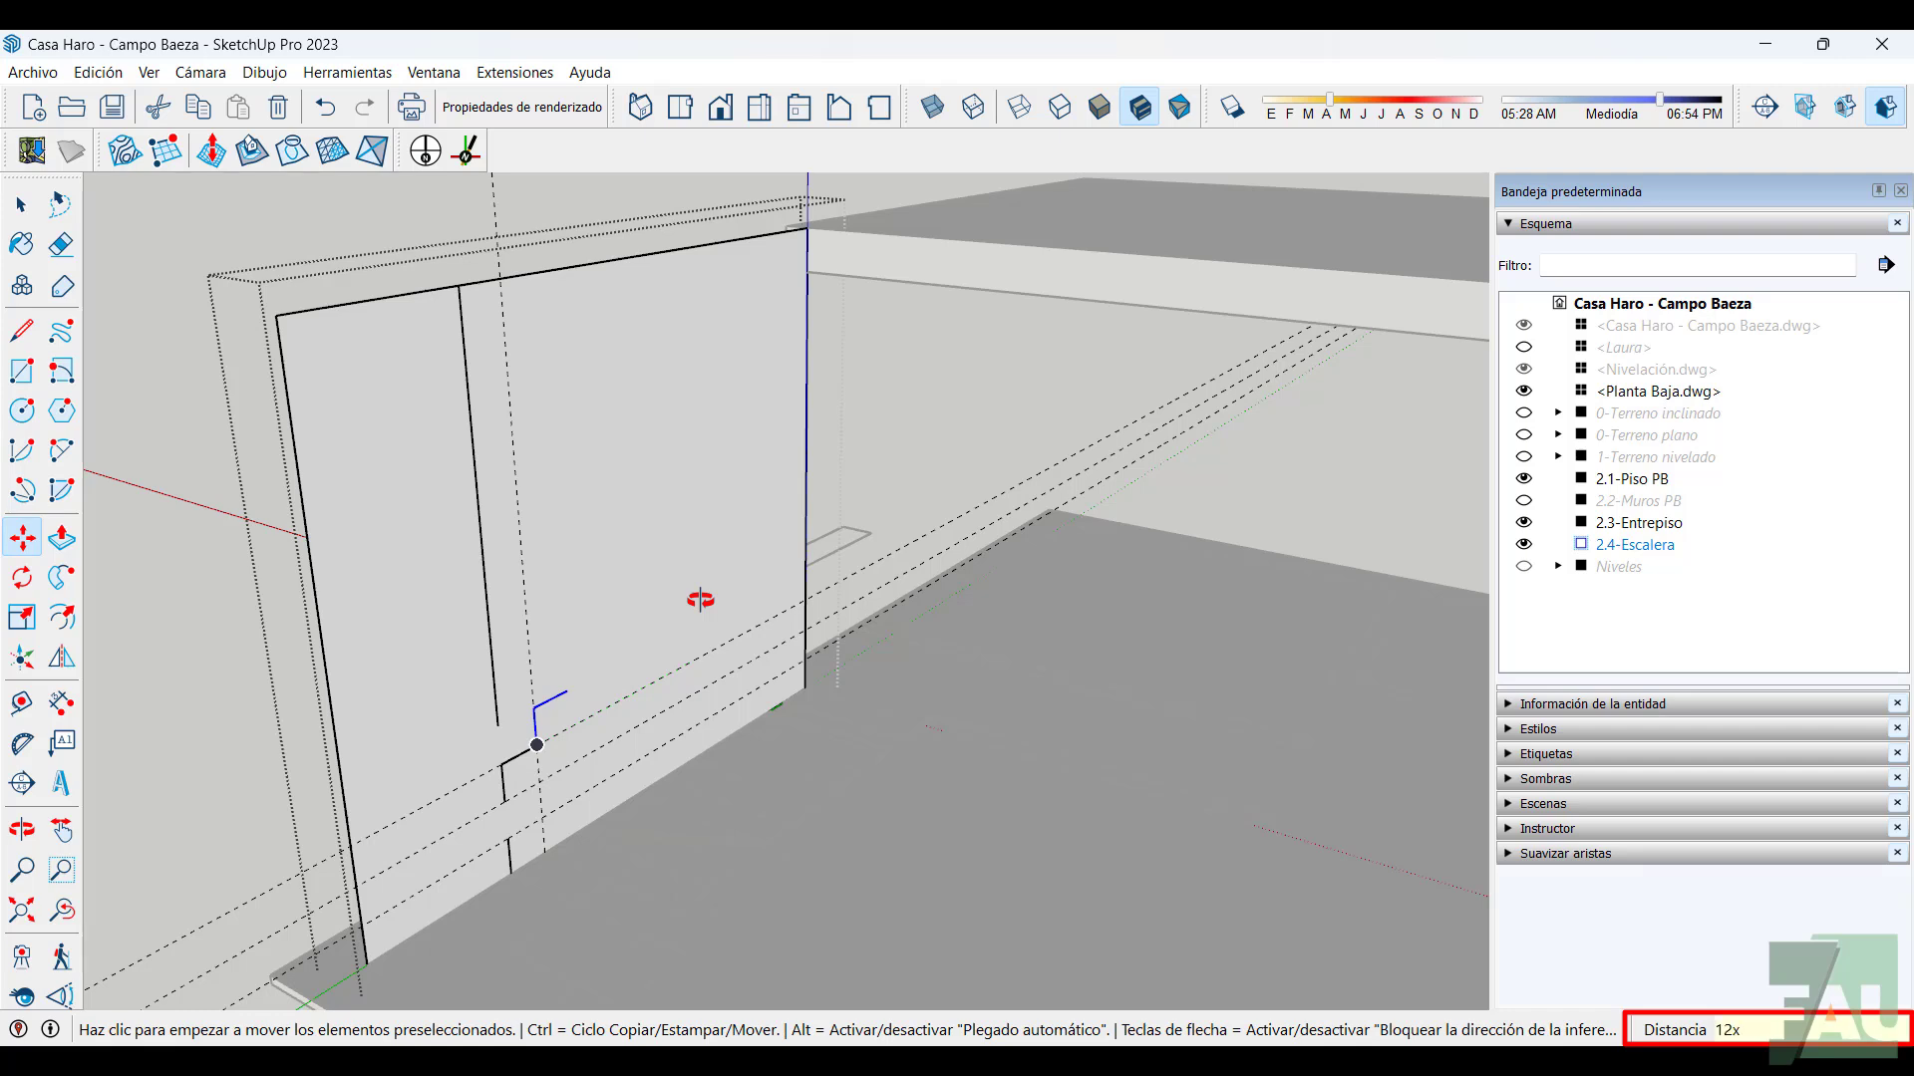
key("Return")
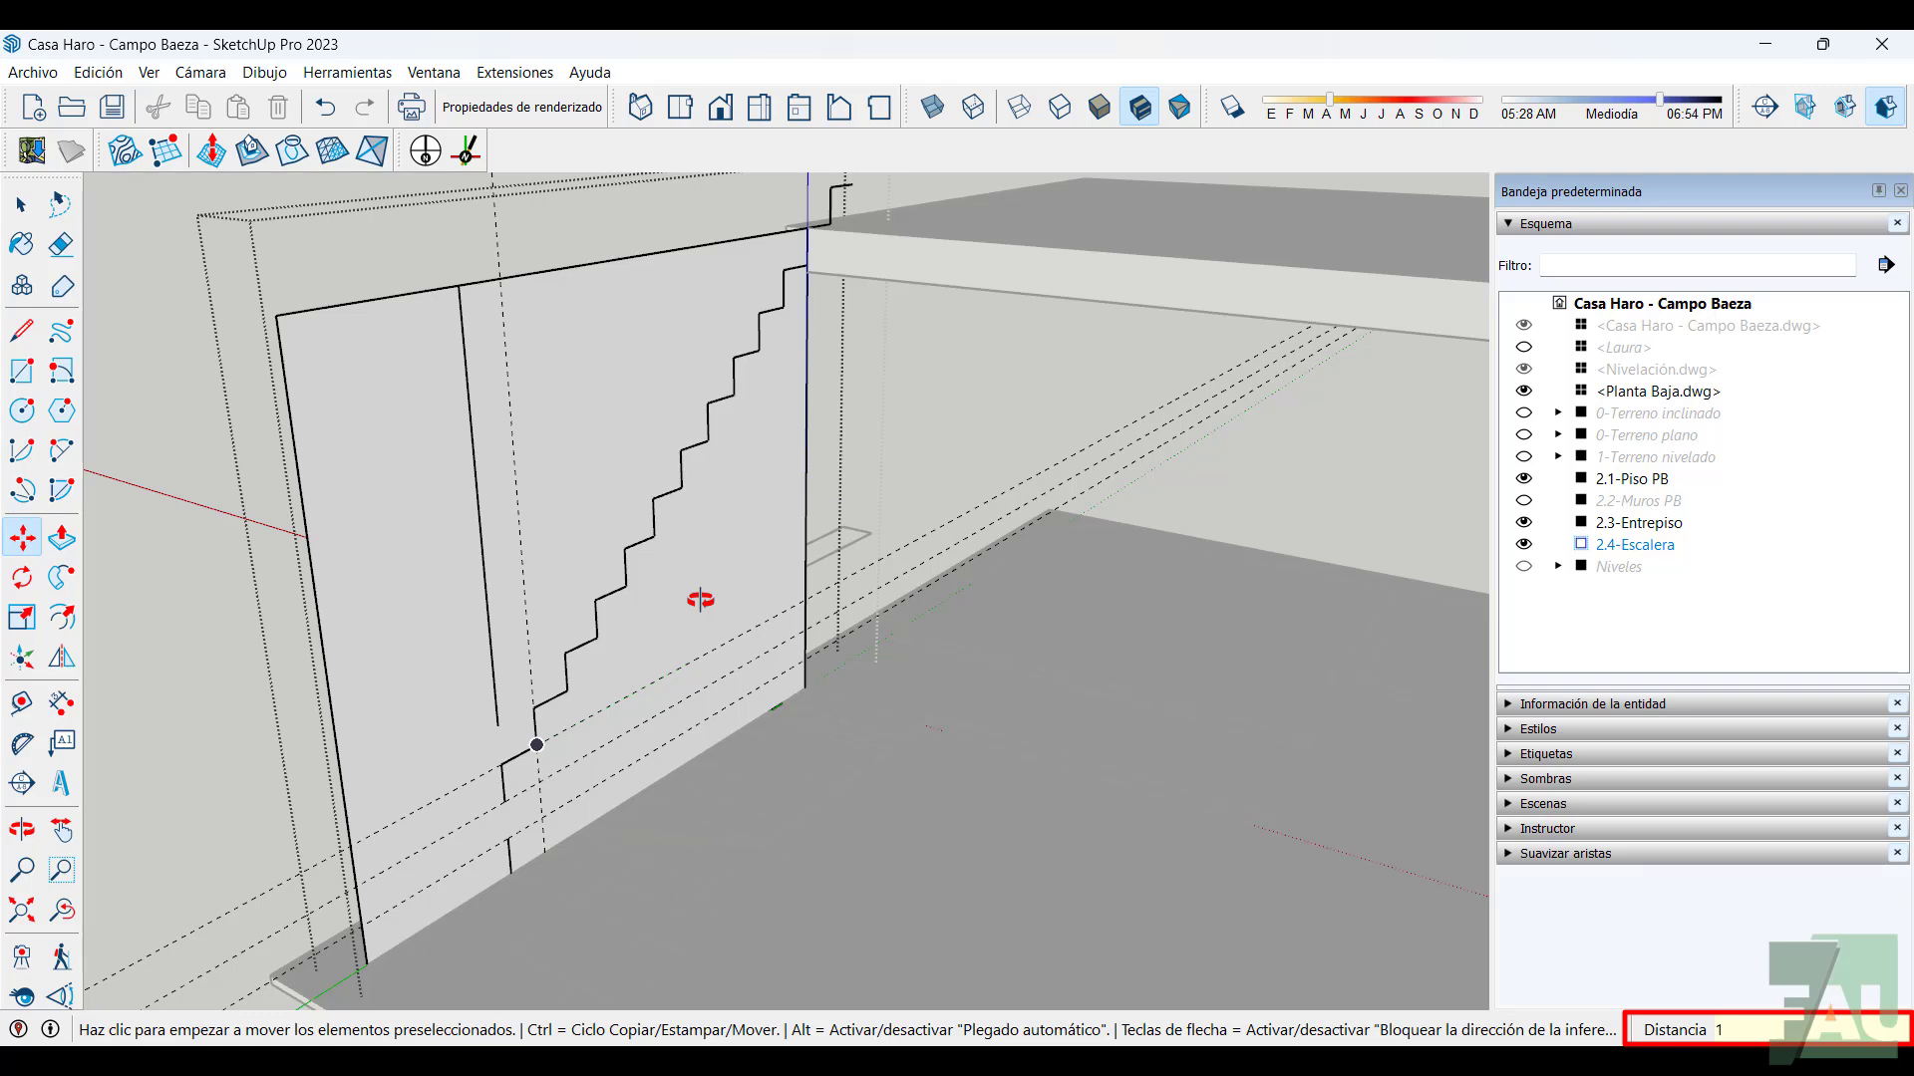
key("Return")
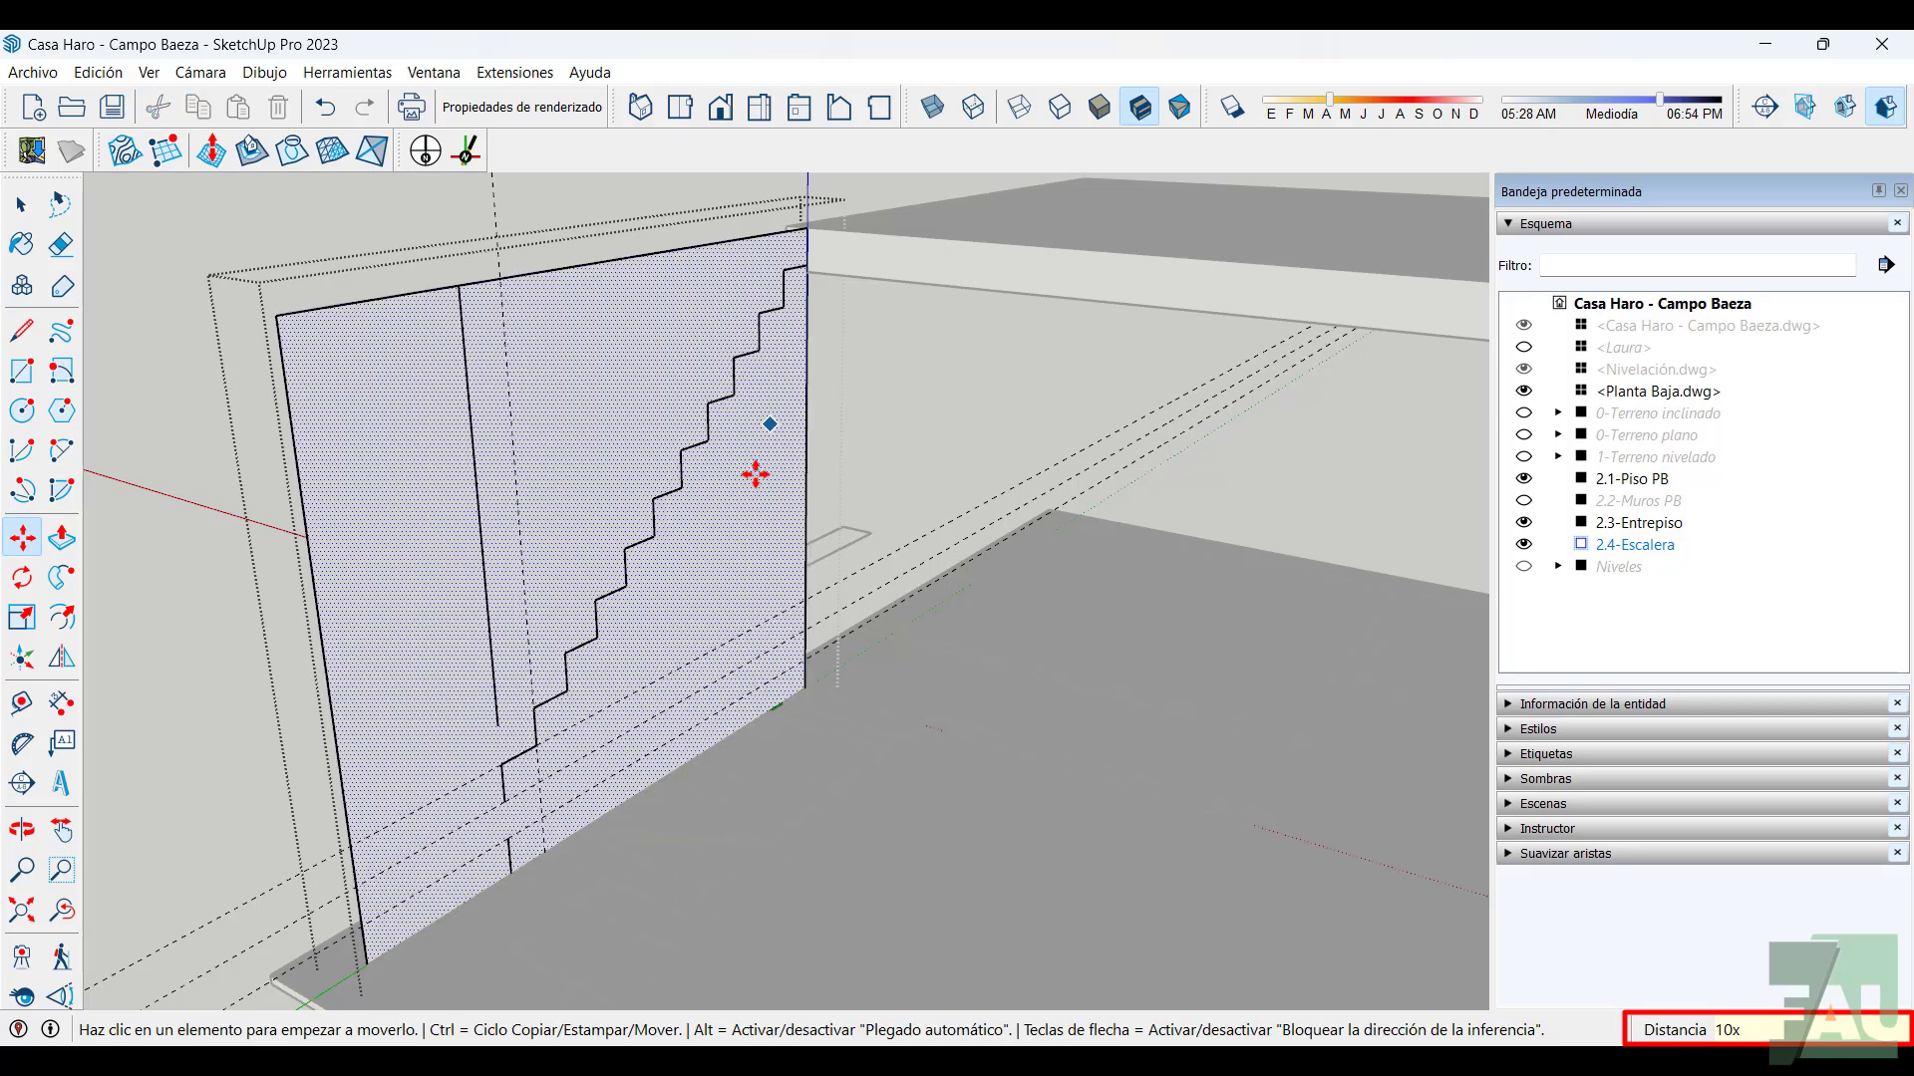
Draw a 0.9 m landing line from the base of the lowest riser to the face's front edge, along the middle horizontal guide
middle_click_drag(754, 475, 731, 393)
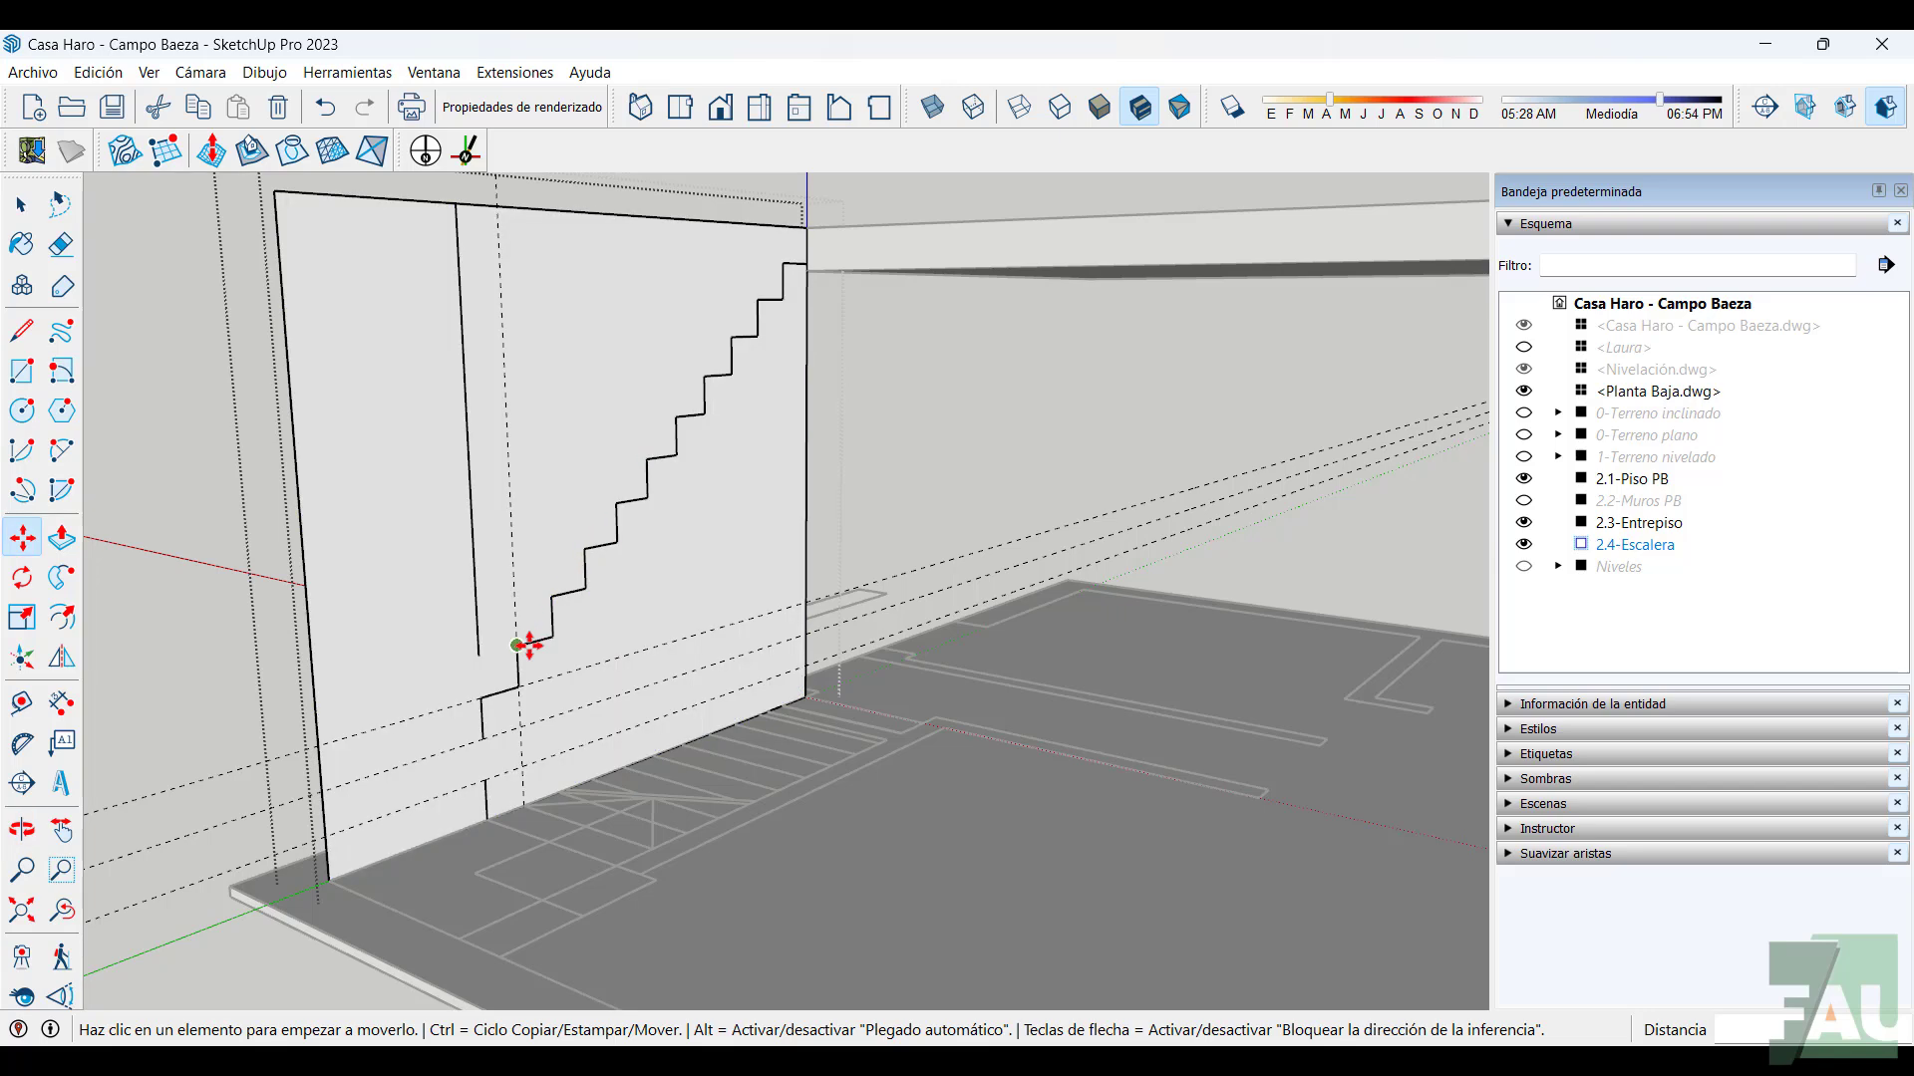
left_click(36, 344)
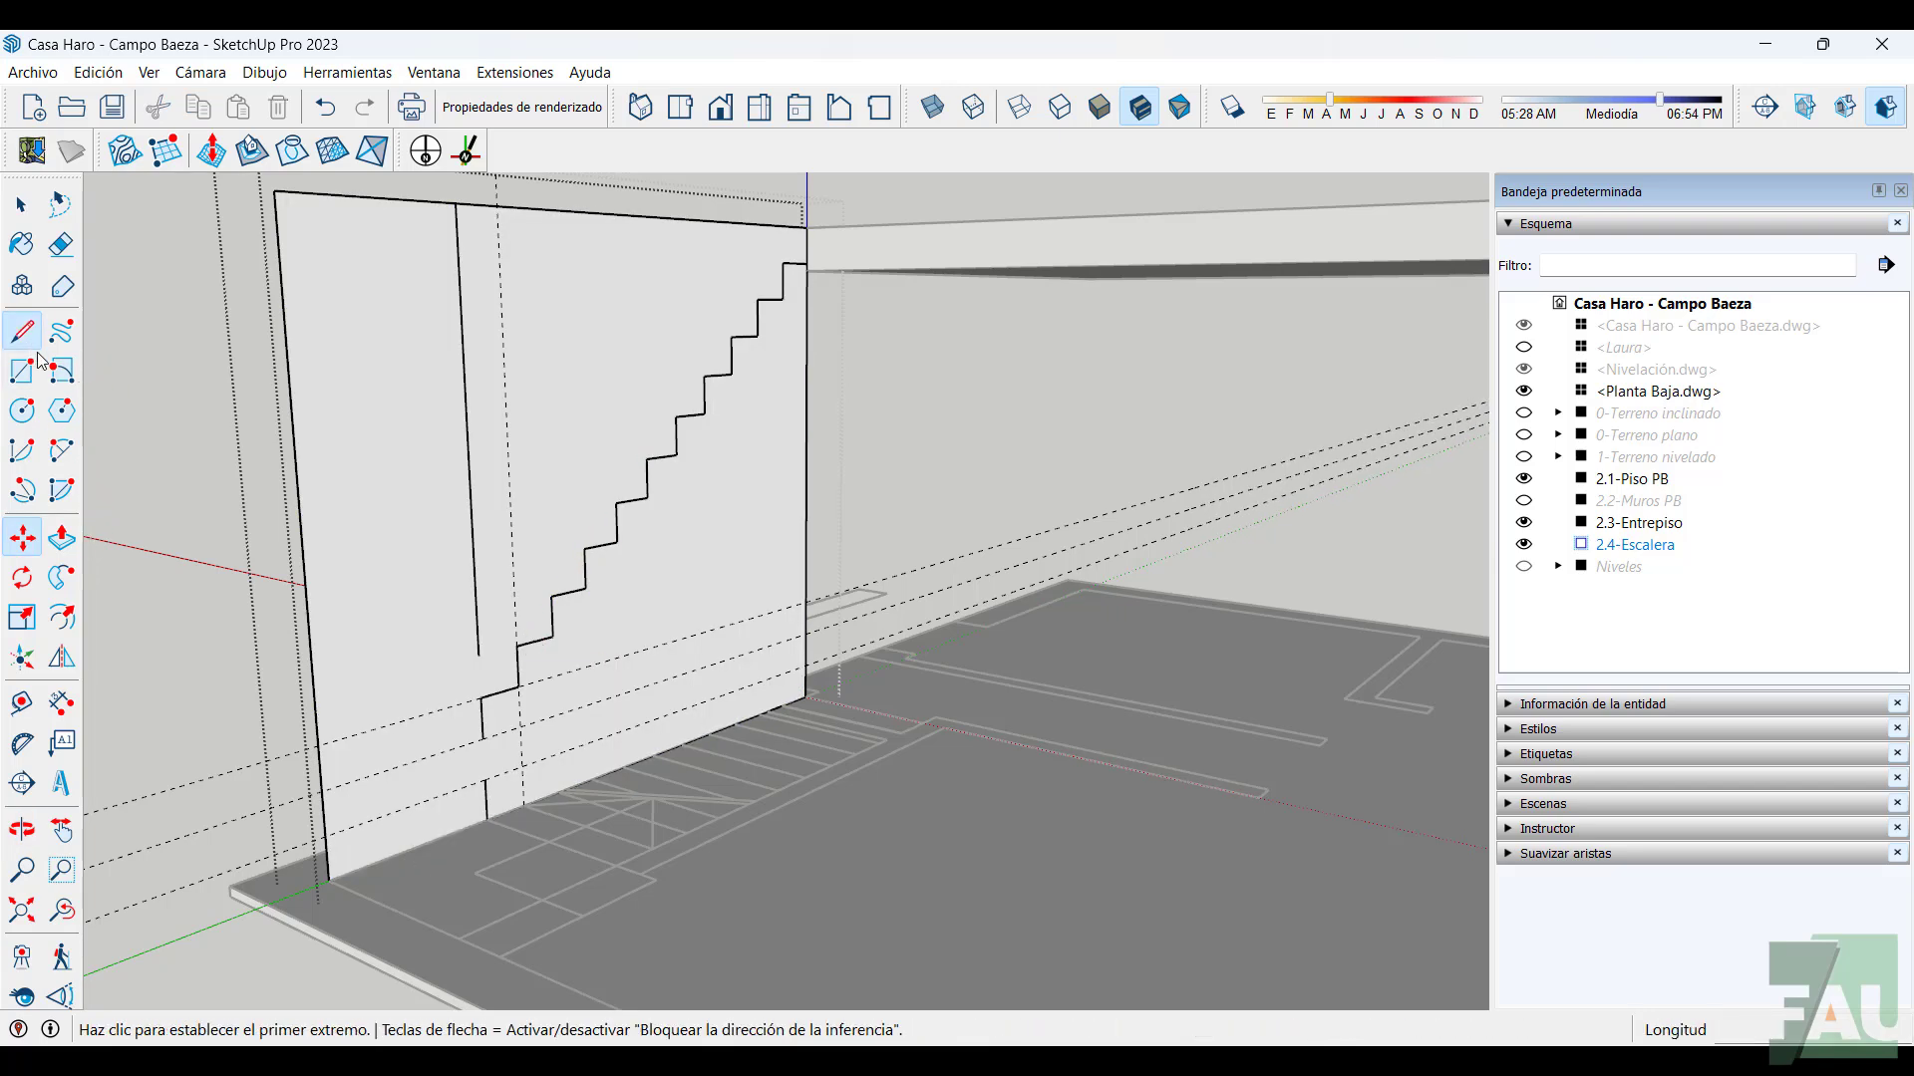
left_click(484, 738)
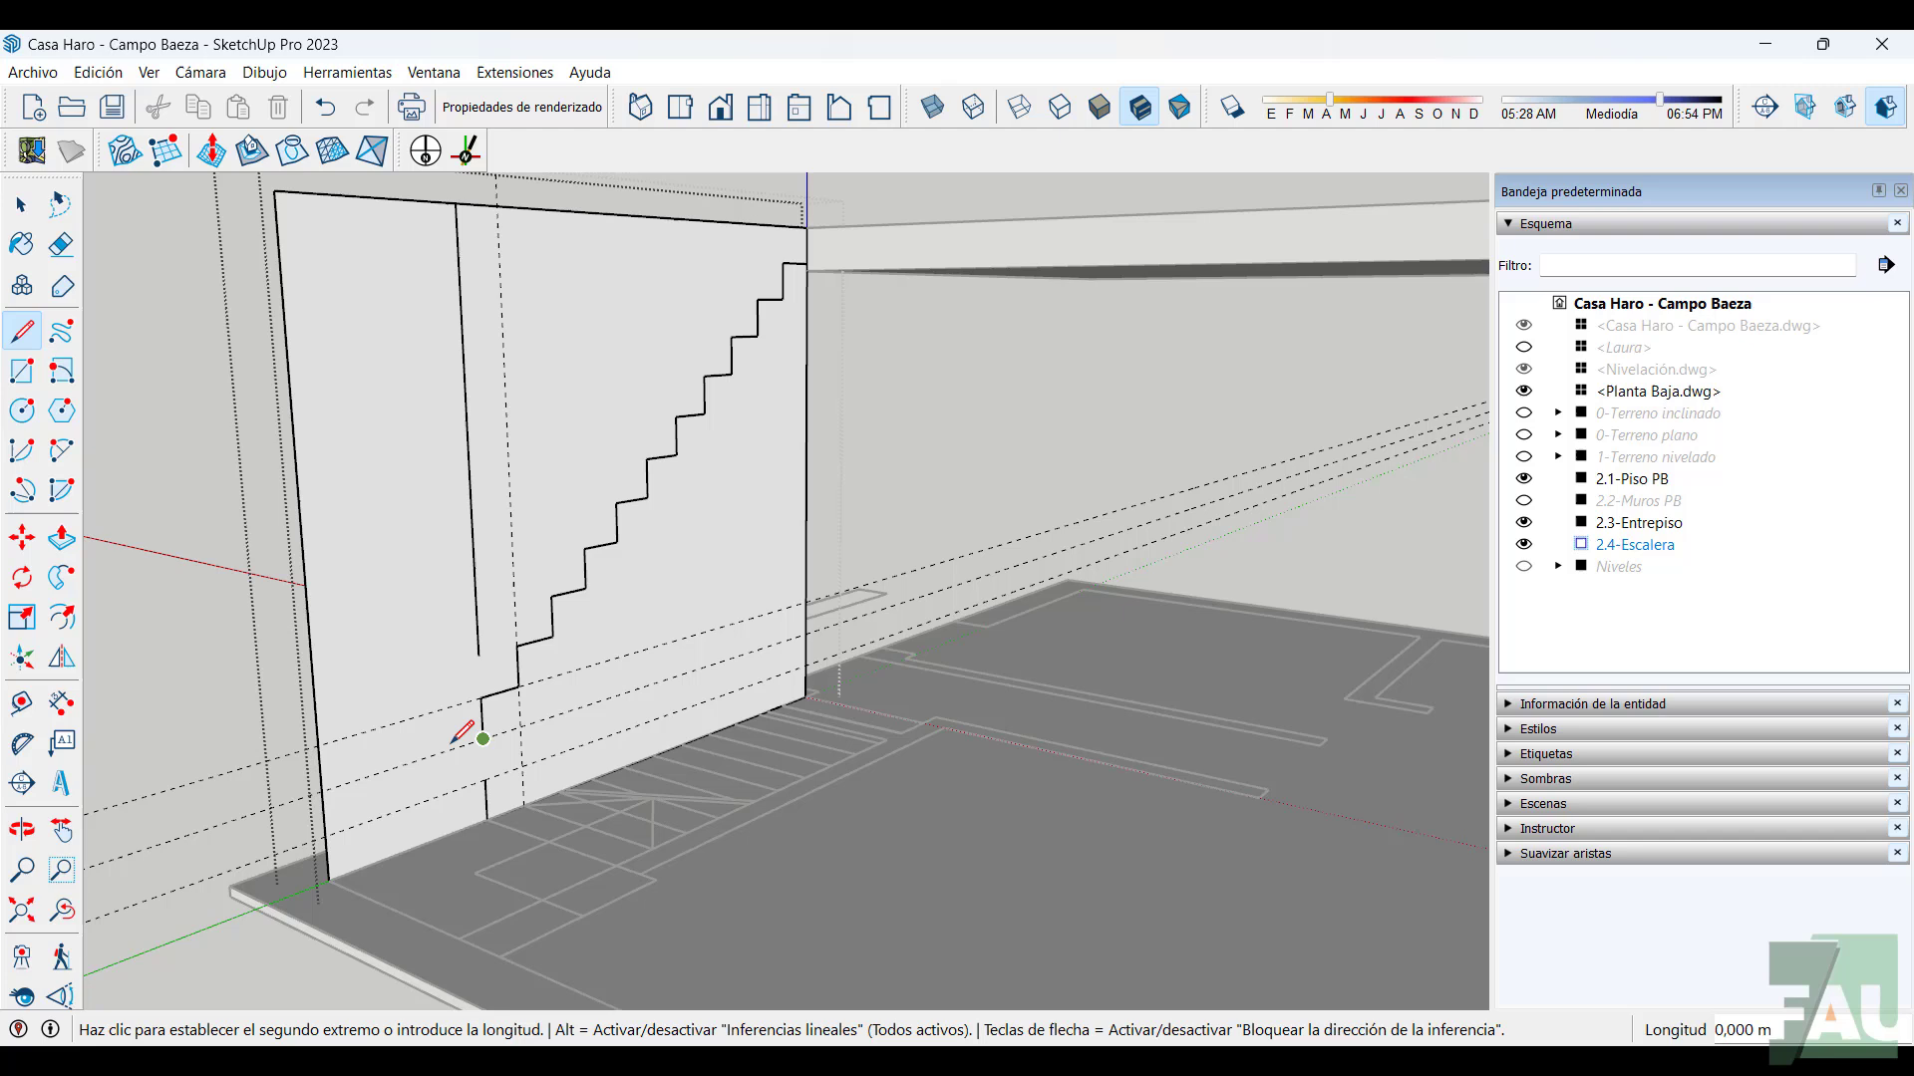
left_click(322, 790)
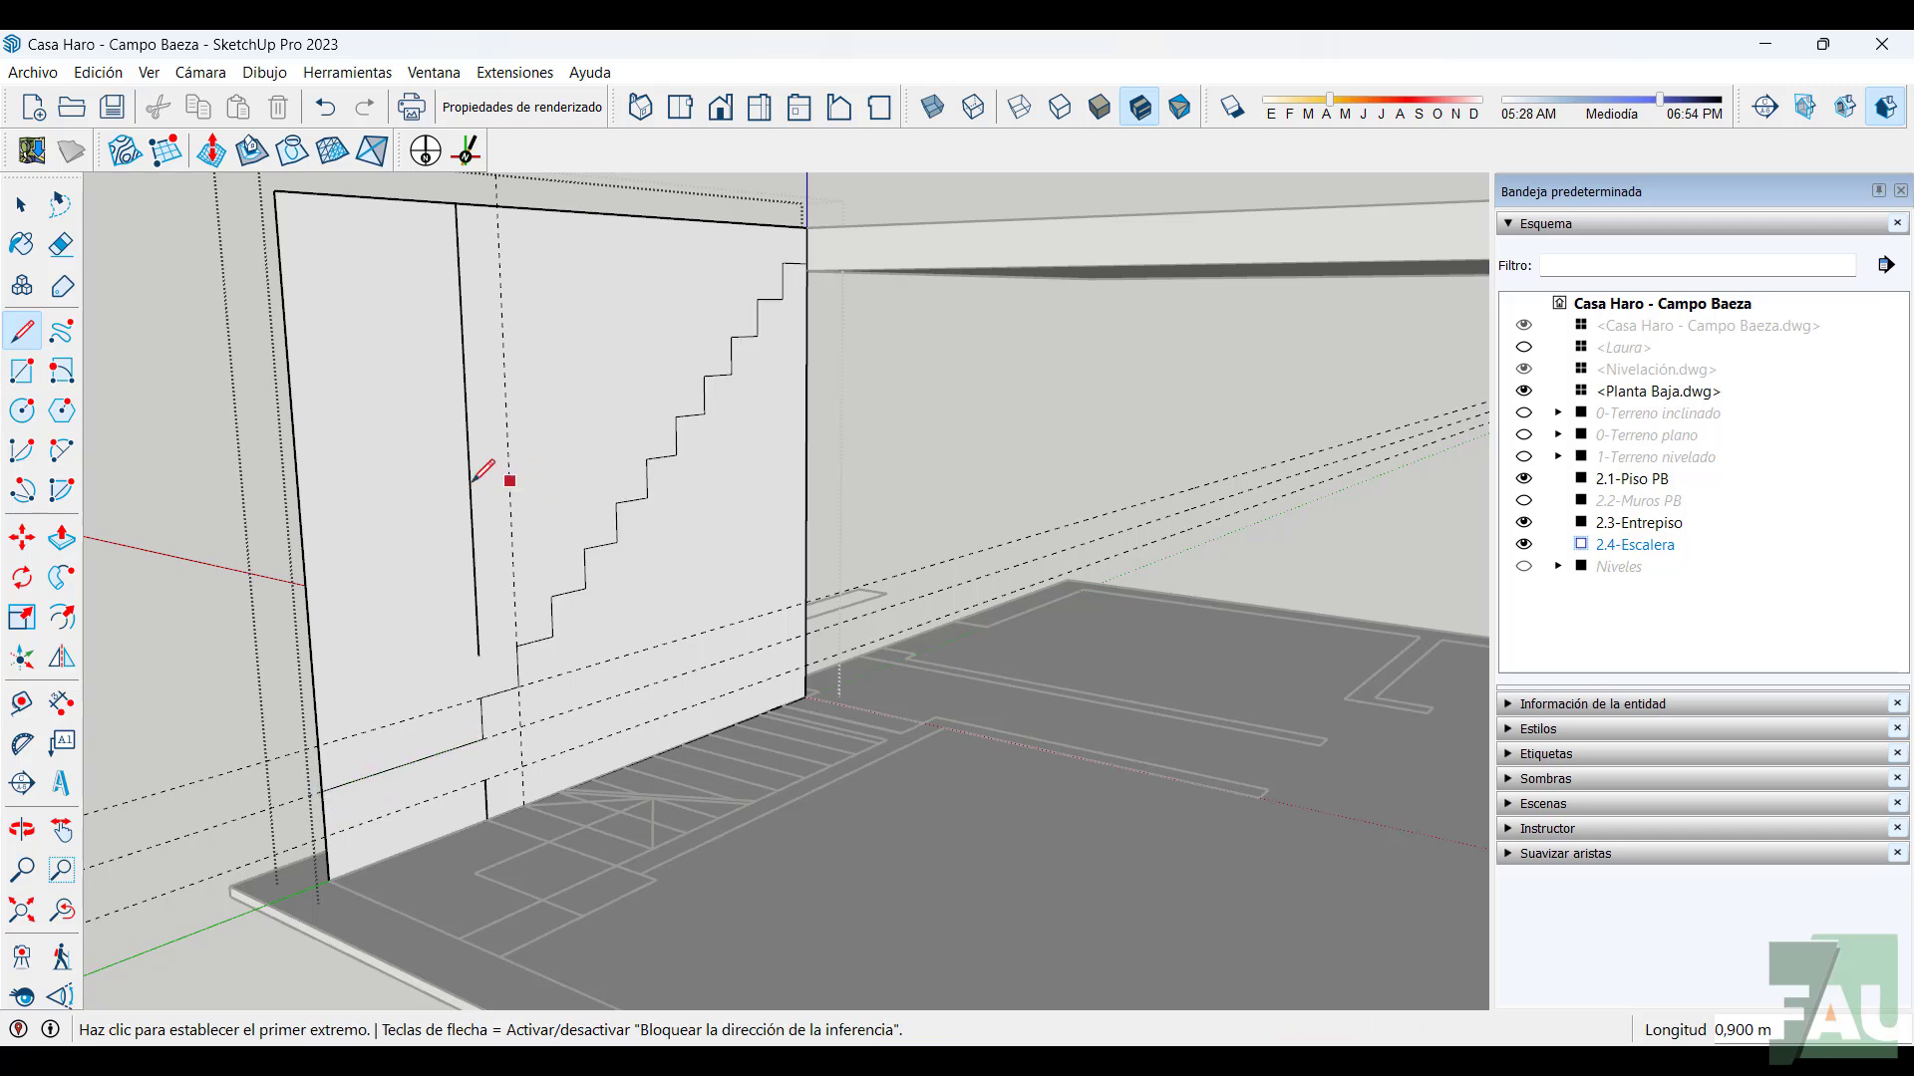
Place a sloped guide through the nosings of the steps, starting at the top of the lowest riser
left_click(22, 702)
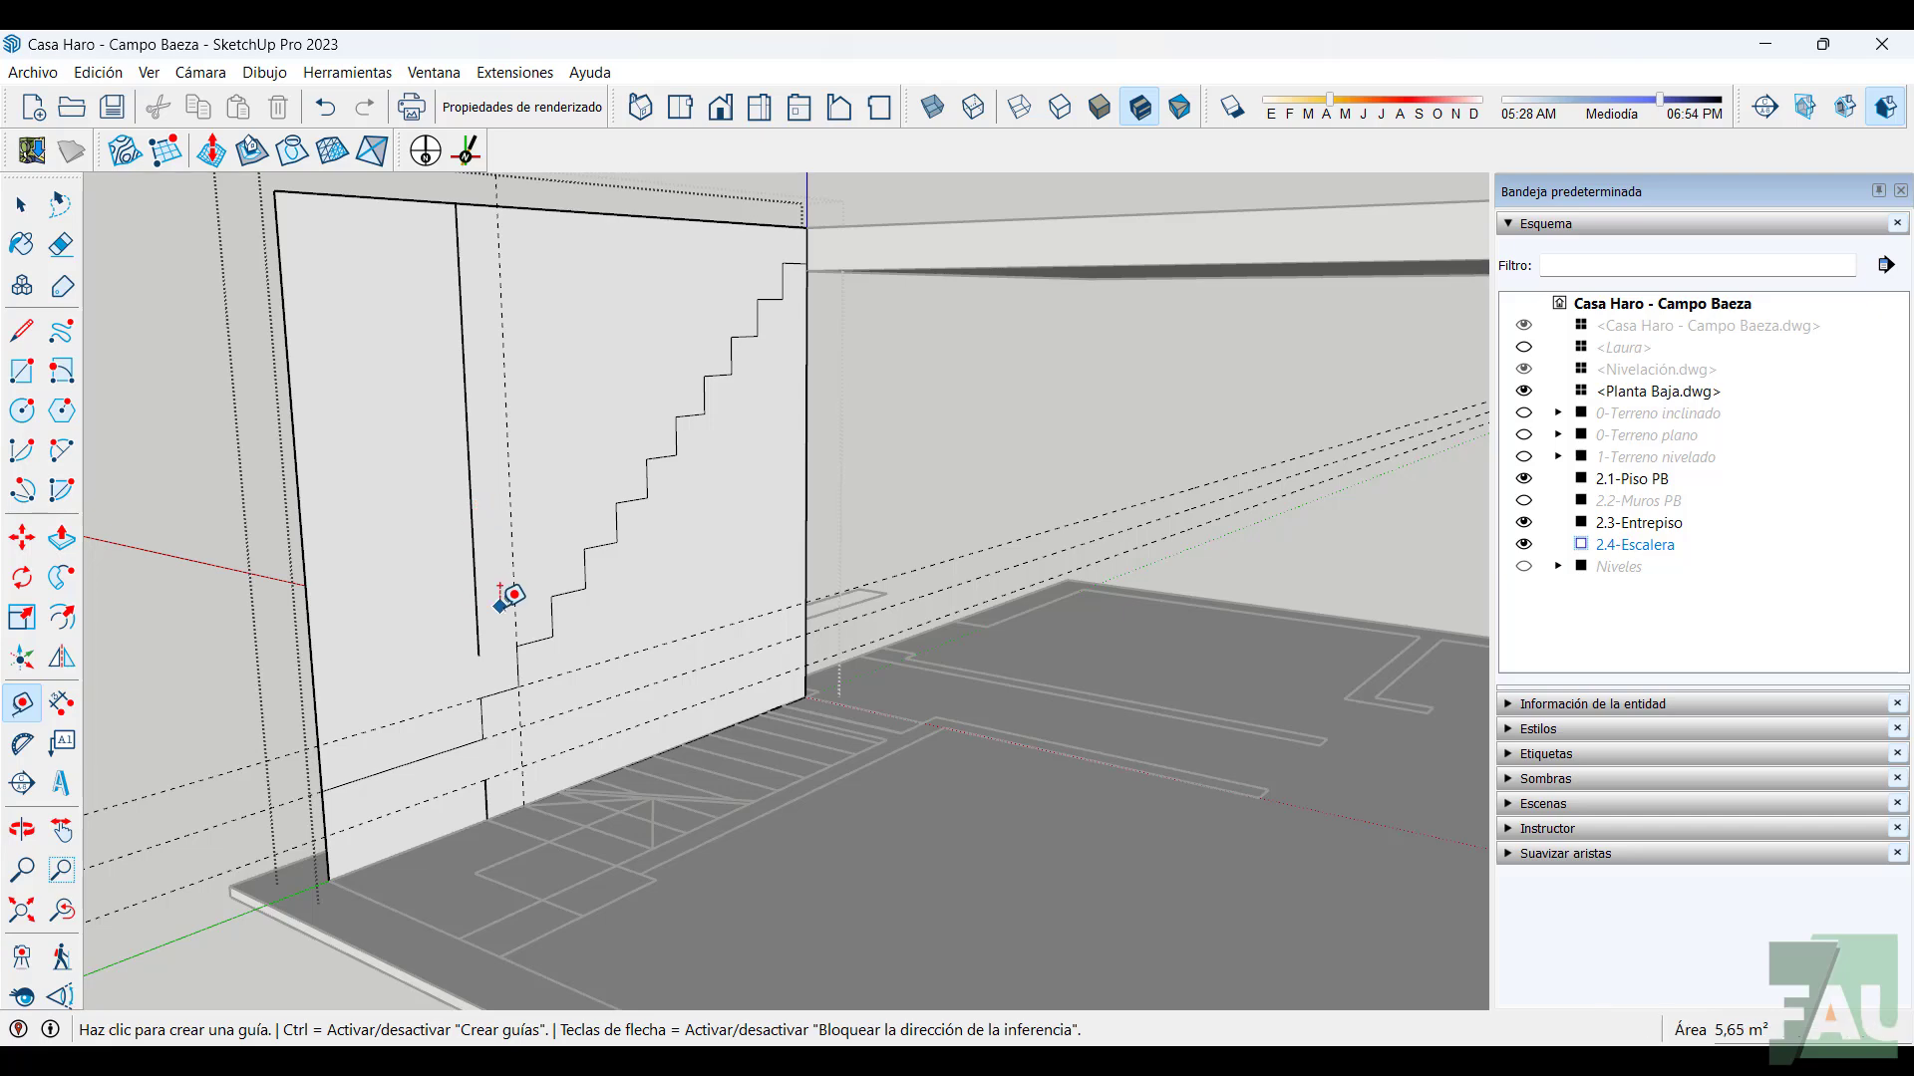
scroll(509, 596, "up", 2)
left_click(479, 709)
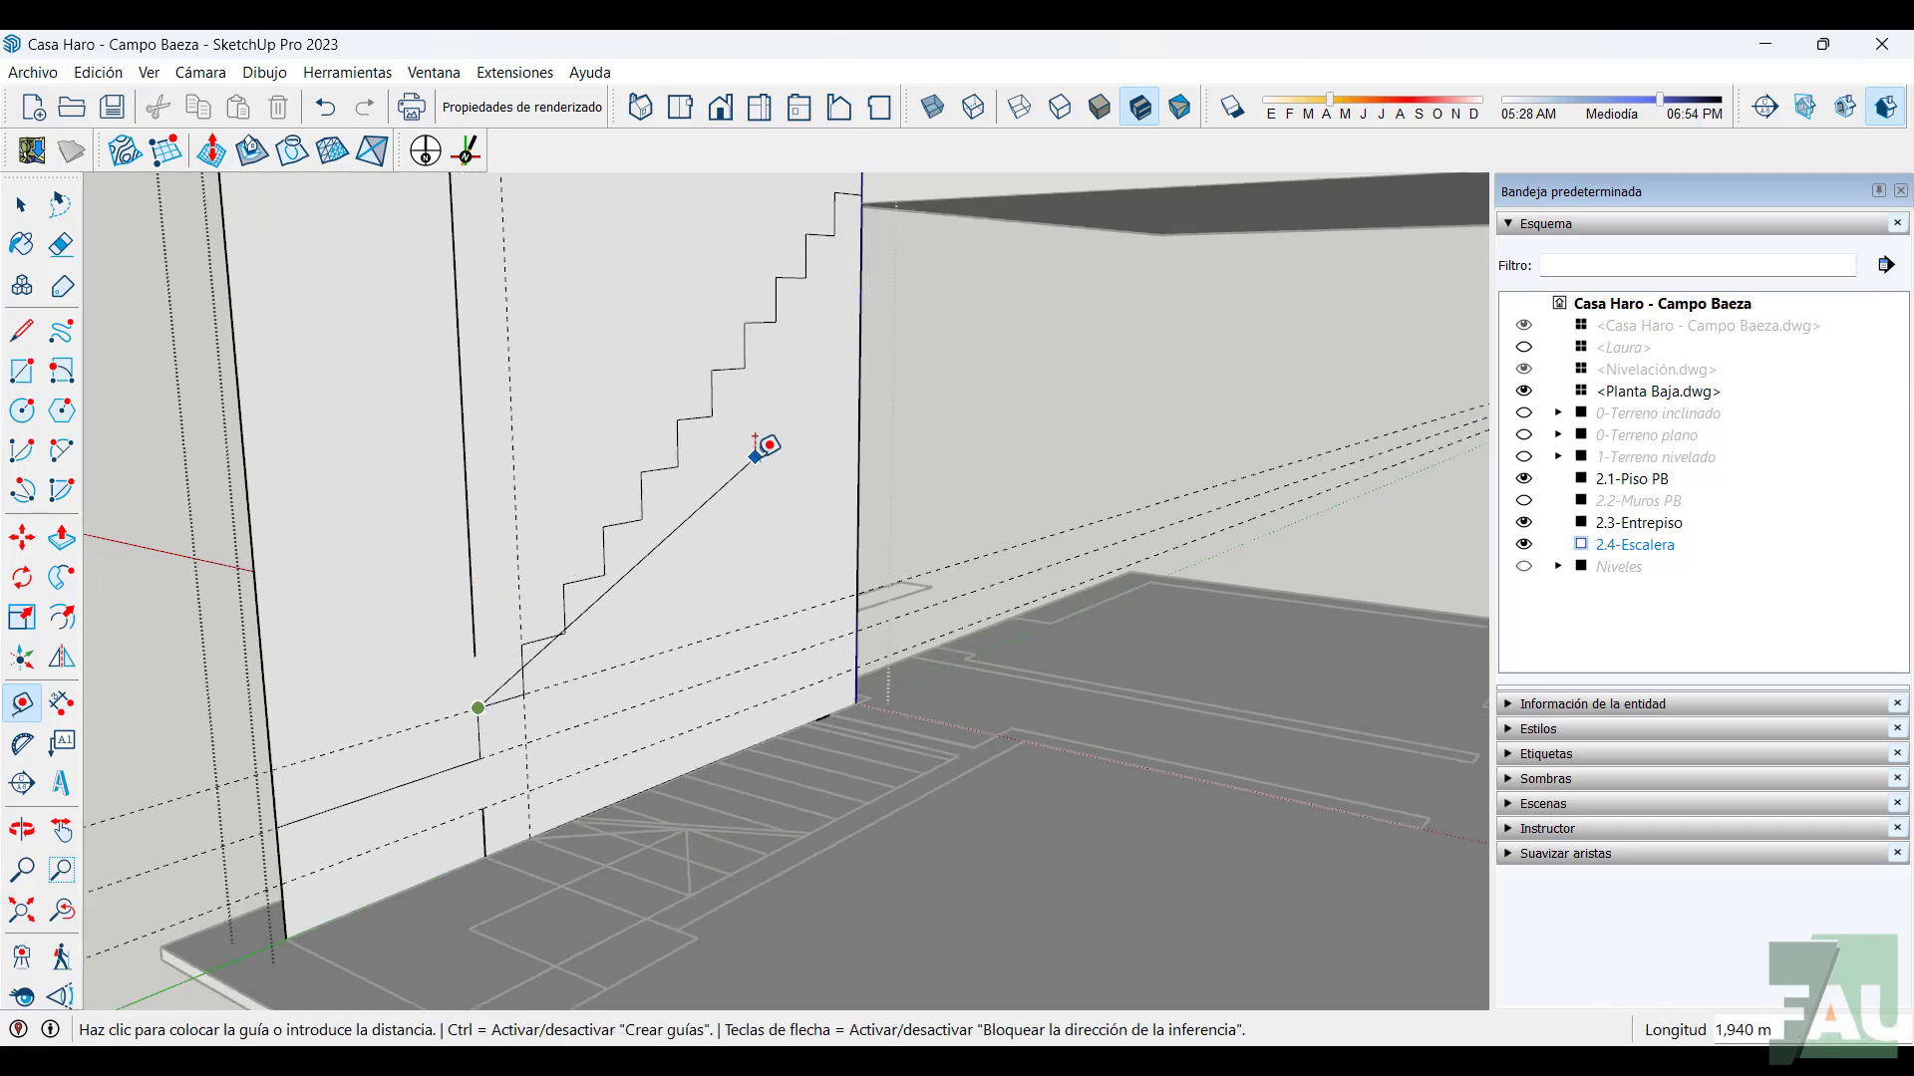
middle_click_drag(751, 457, 684, 385)
left_click(802, 320)
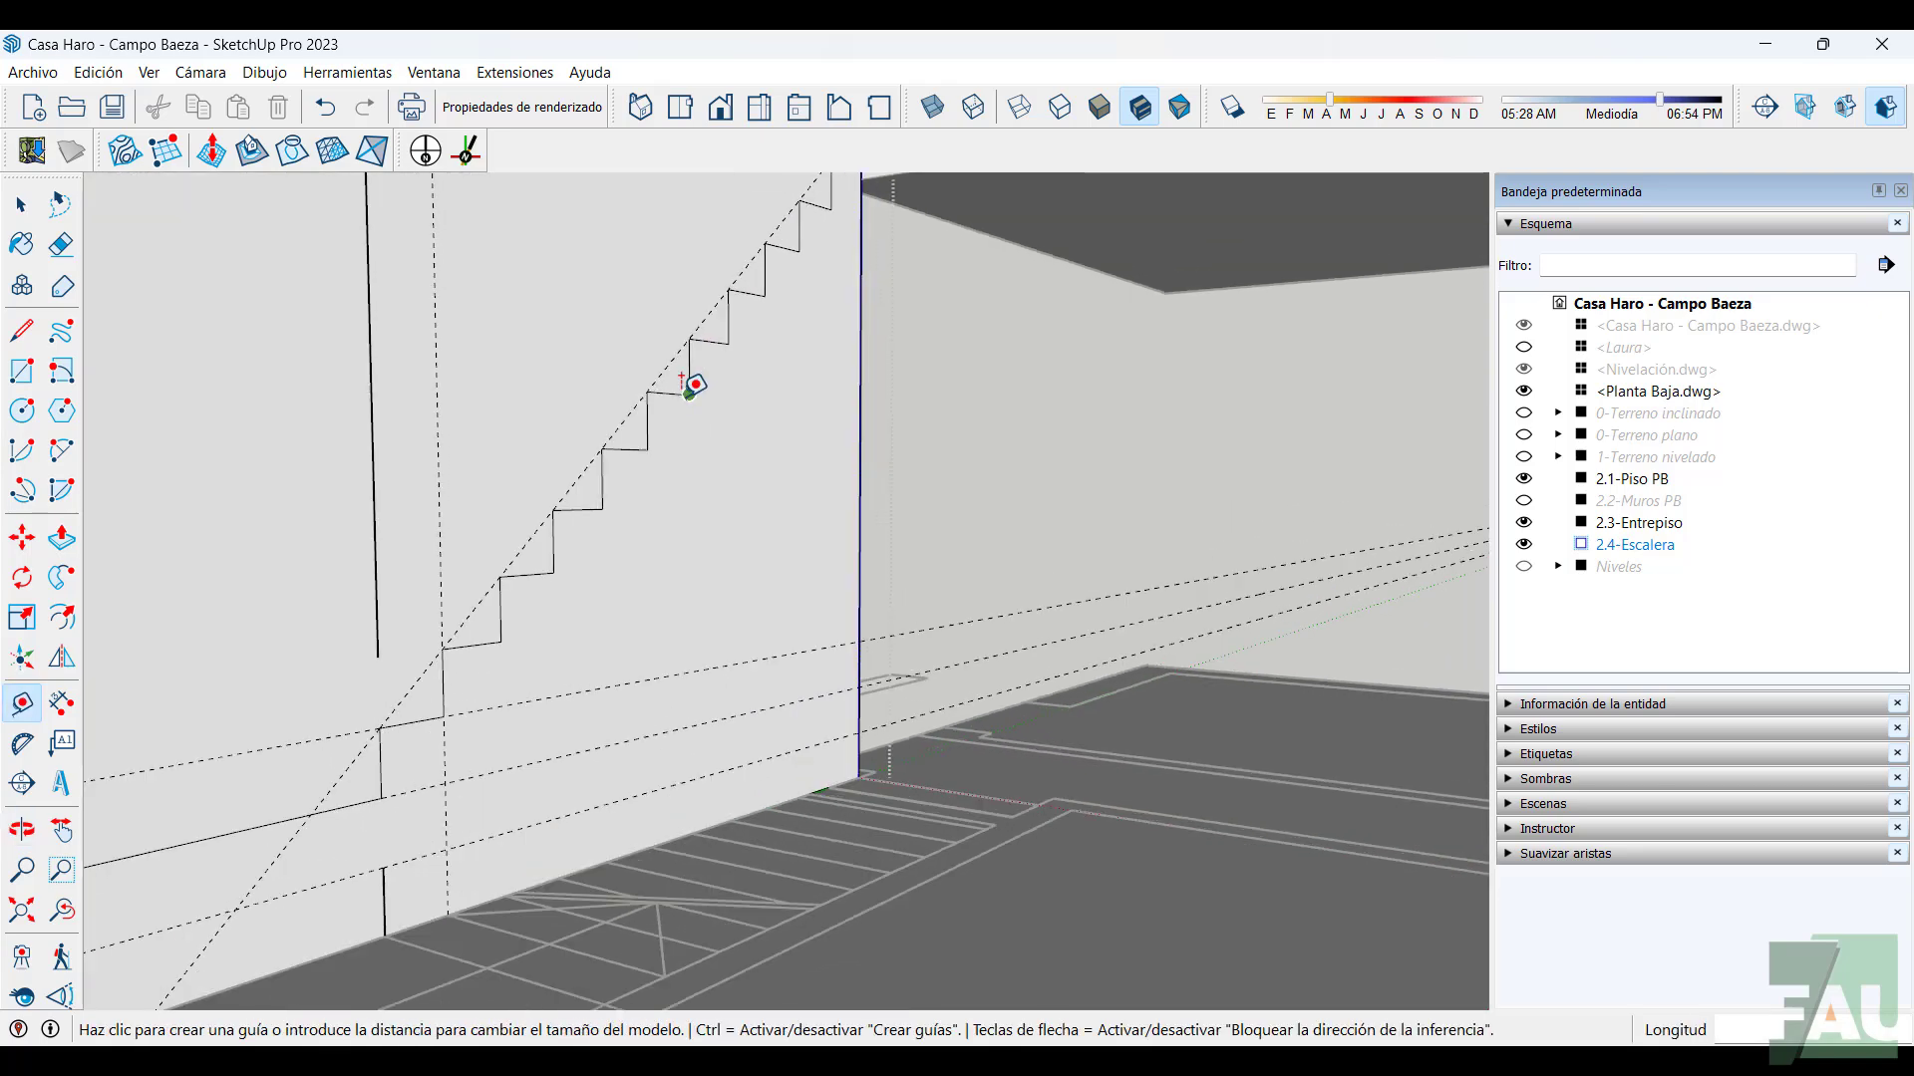
Offset a parallel guide below the sloped one, through the crossing of the second vertical guide and the middle horizontal guide
left_click(602, 447)
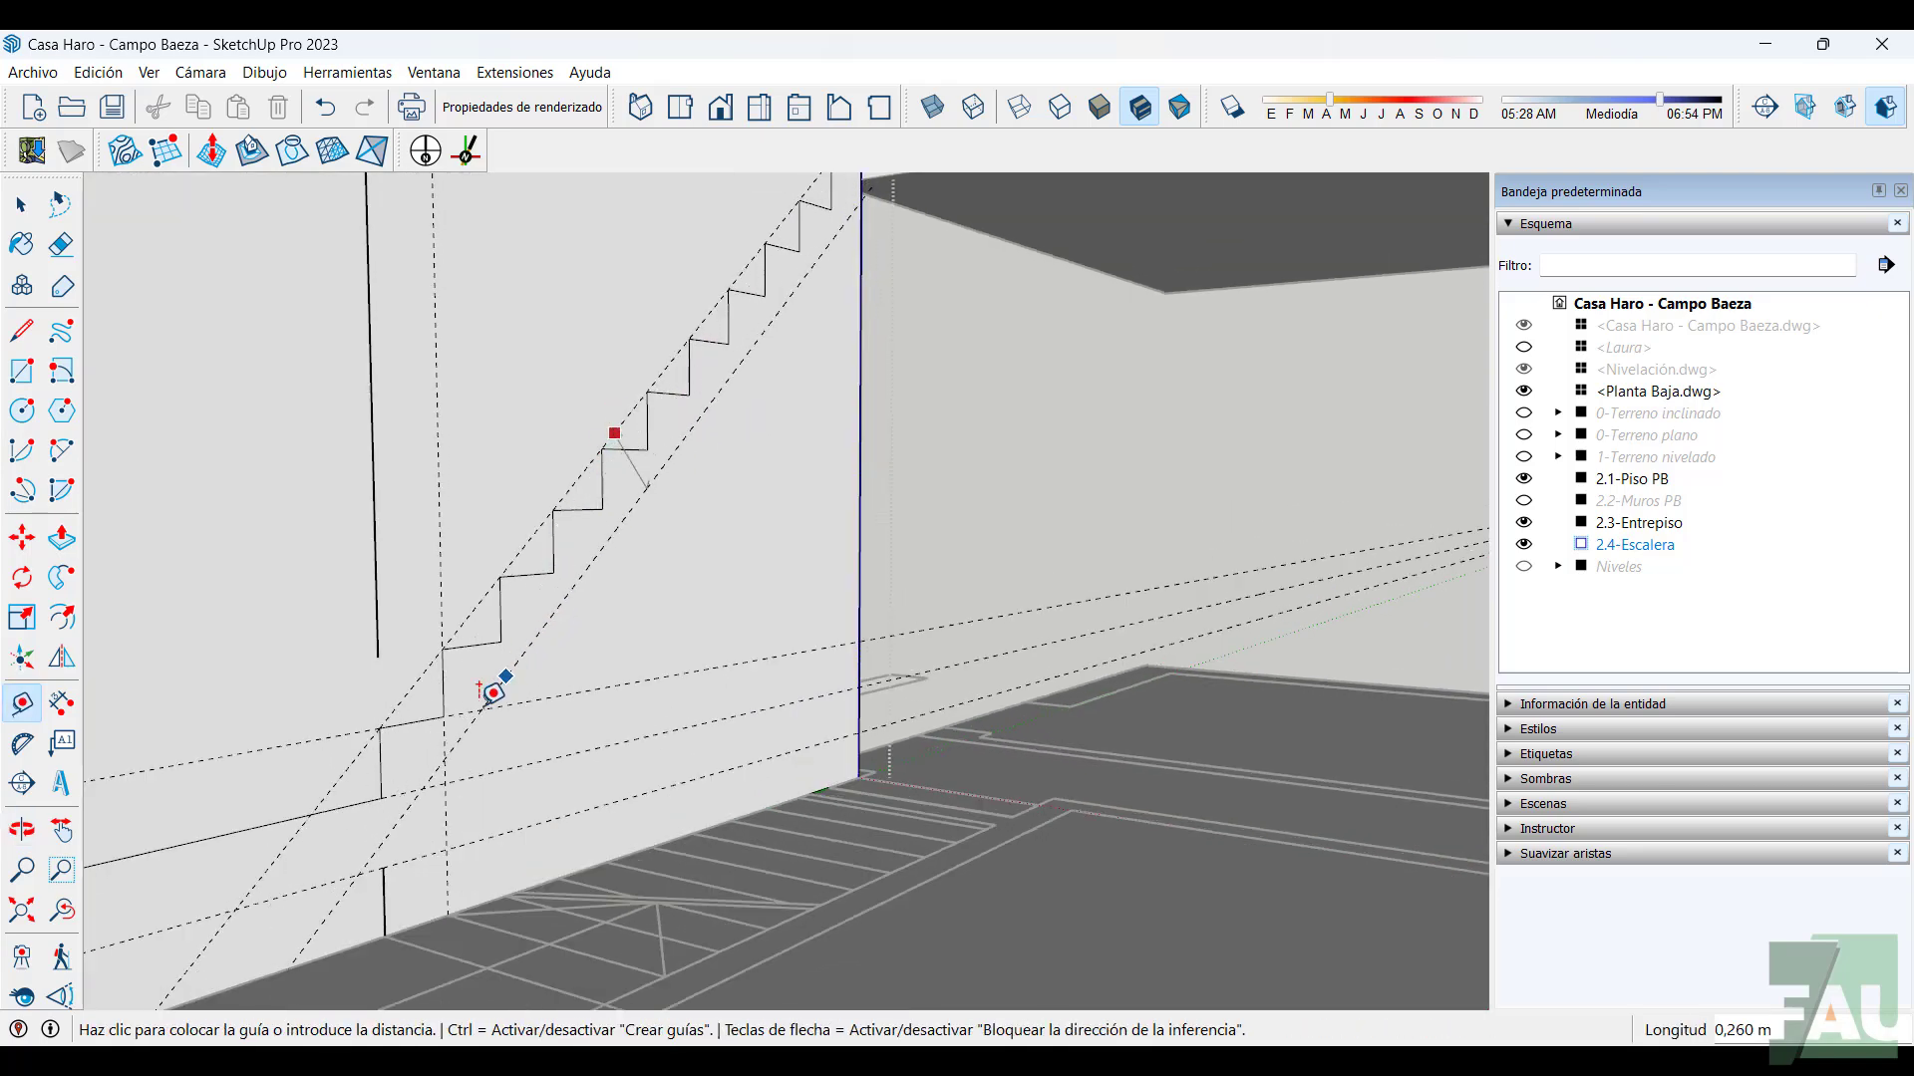
left_click(447, 782)
middle_click_drag(458, 769, 624, 602)
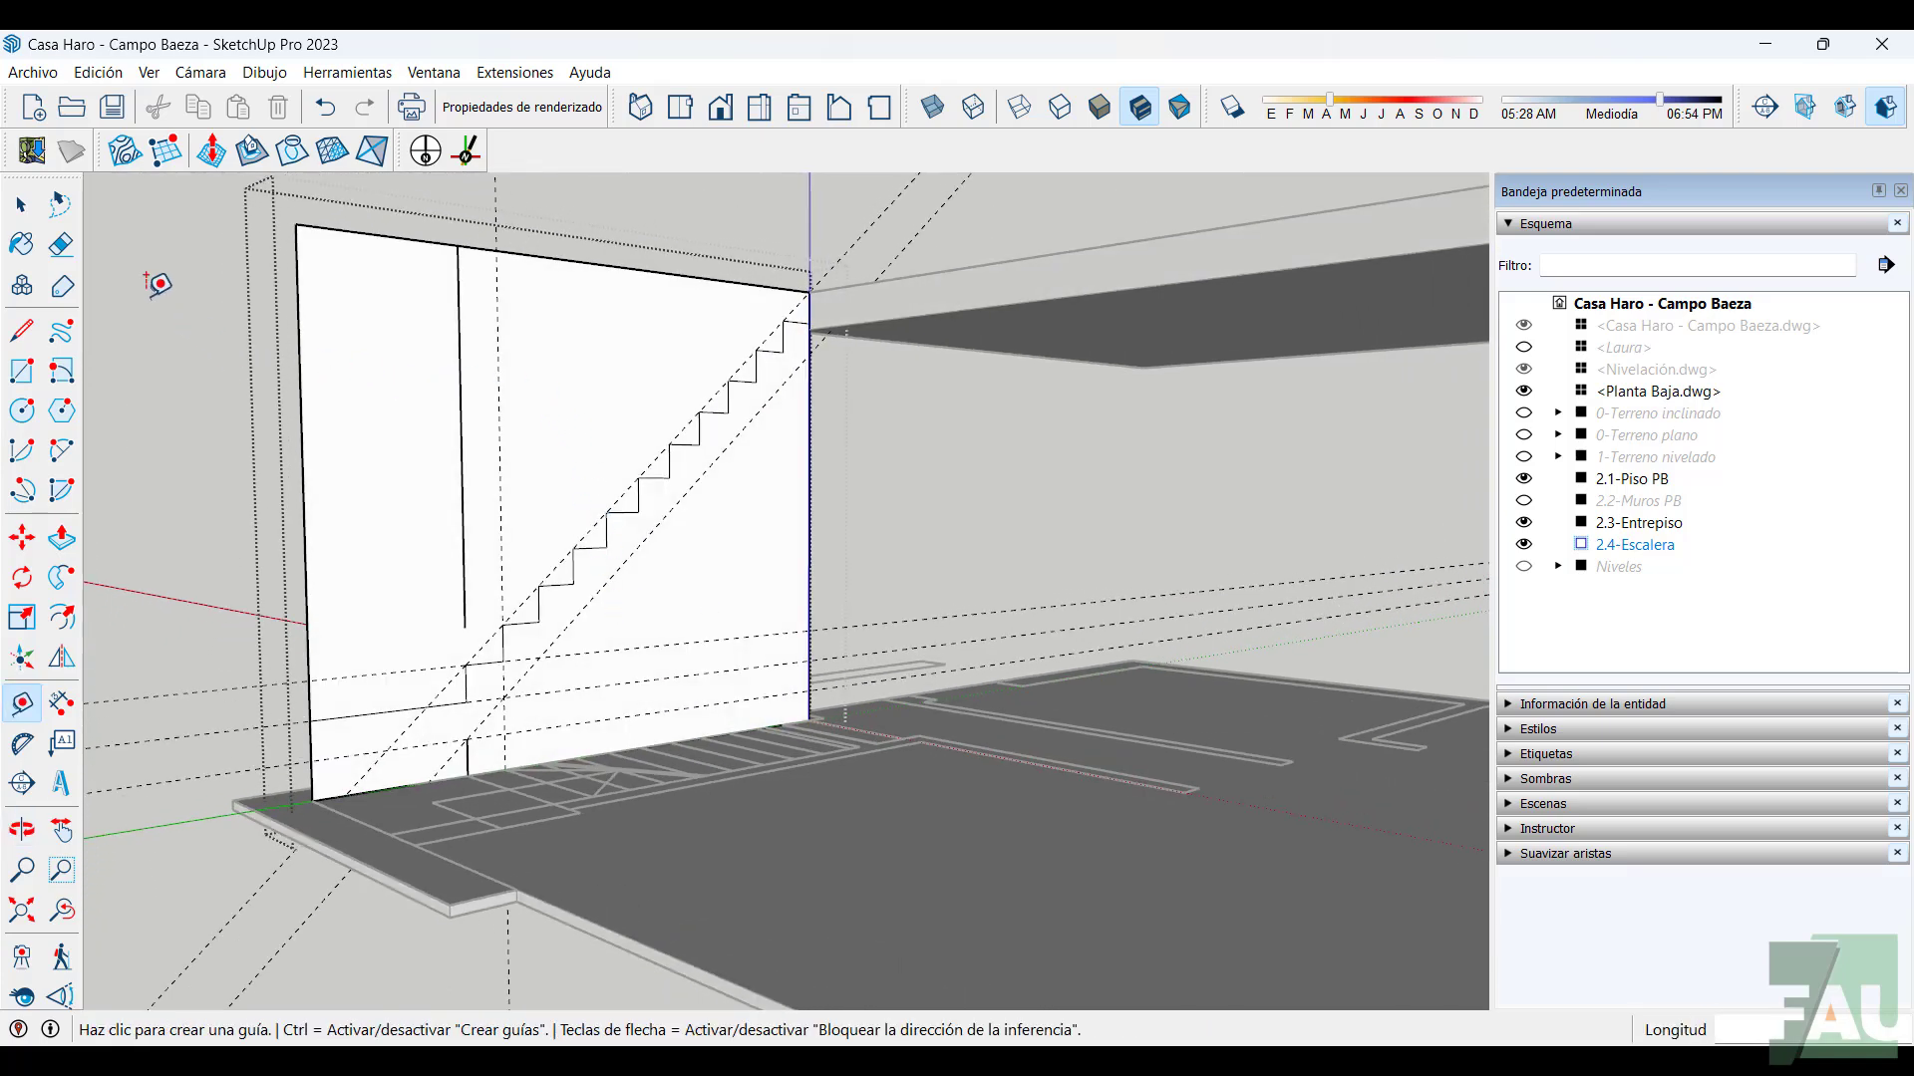
Draw a vertical line along the second vertical guide, from the stair face's base edge up to the middle horizontal guide
left_click(22, 330)
scroll(563, 732, "up", 3)
right_click(524, 744)
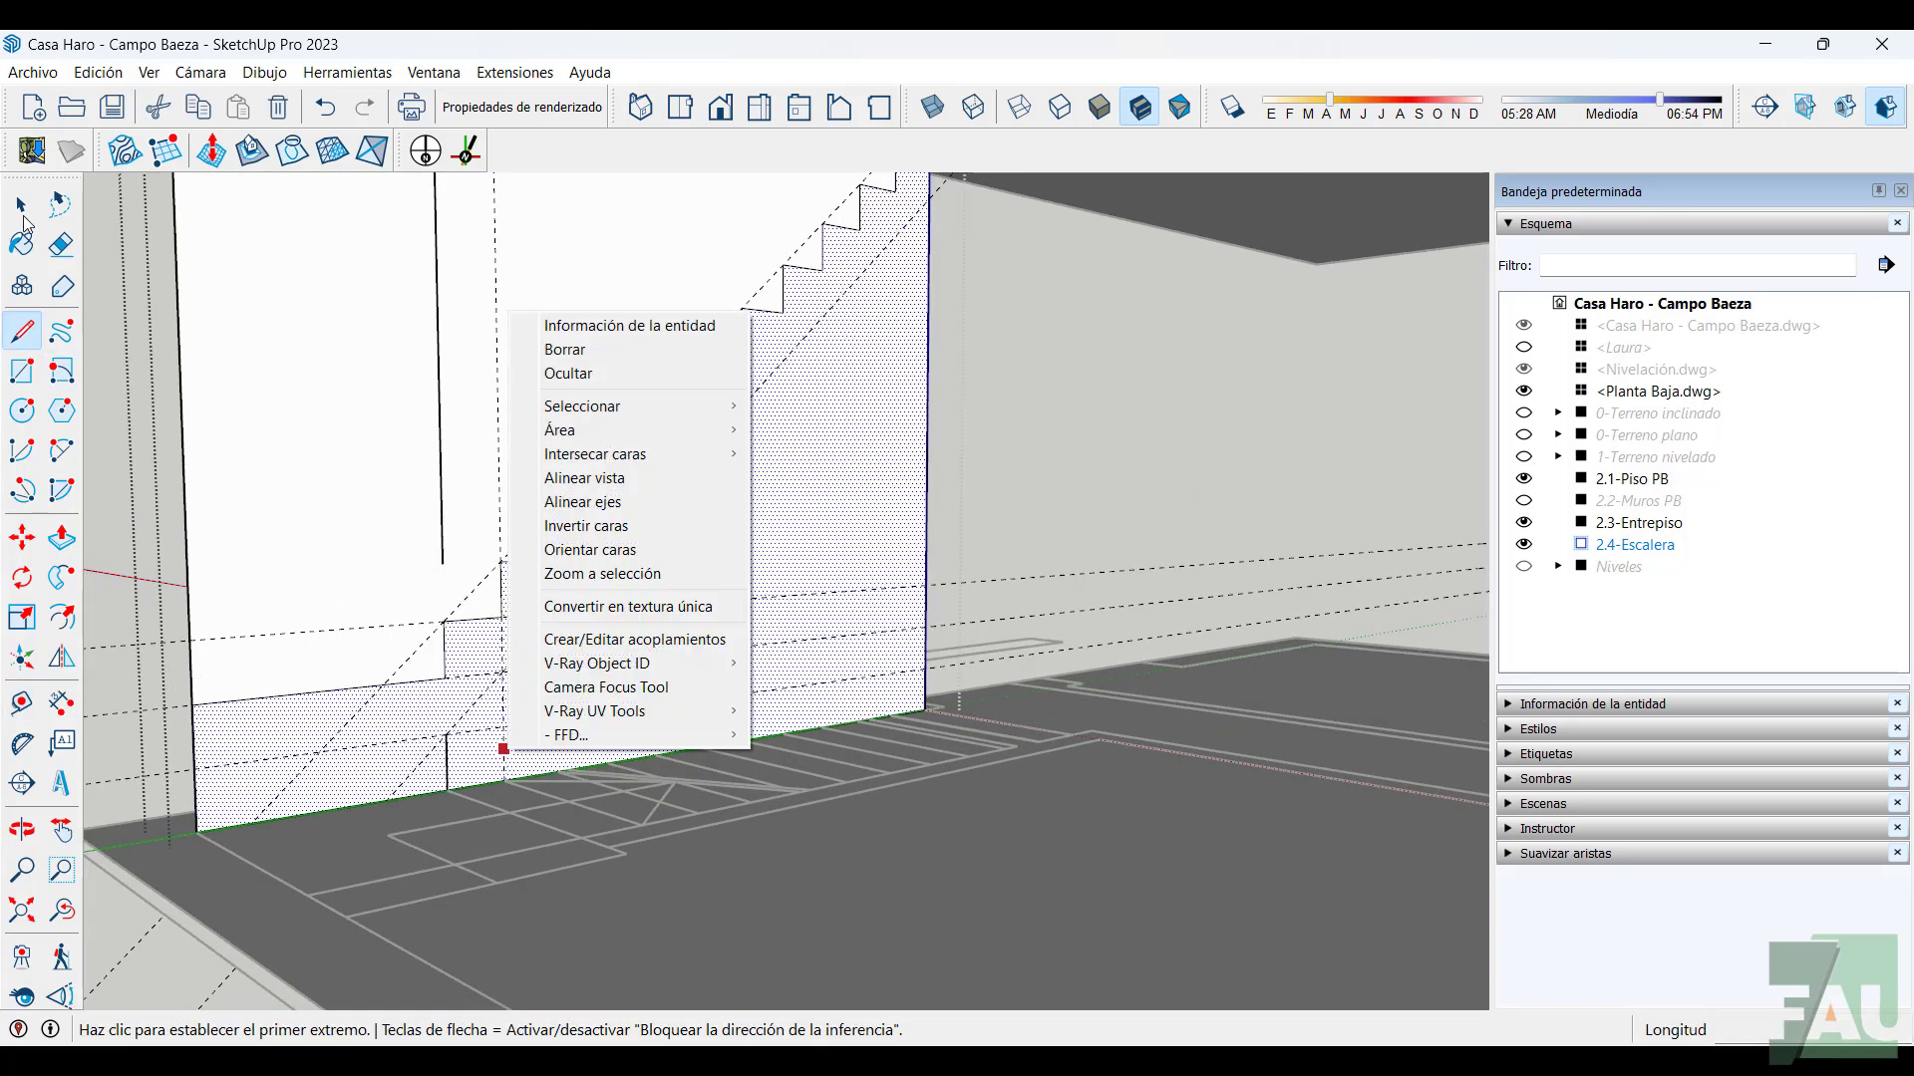
left_click(27, 330)
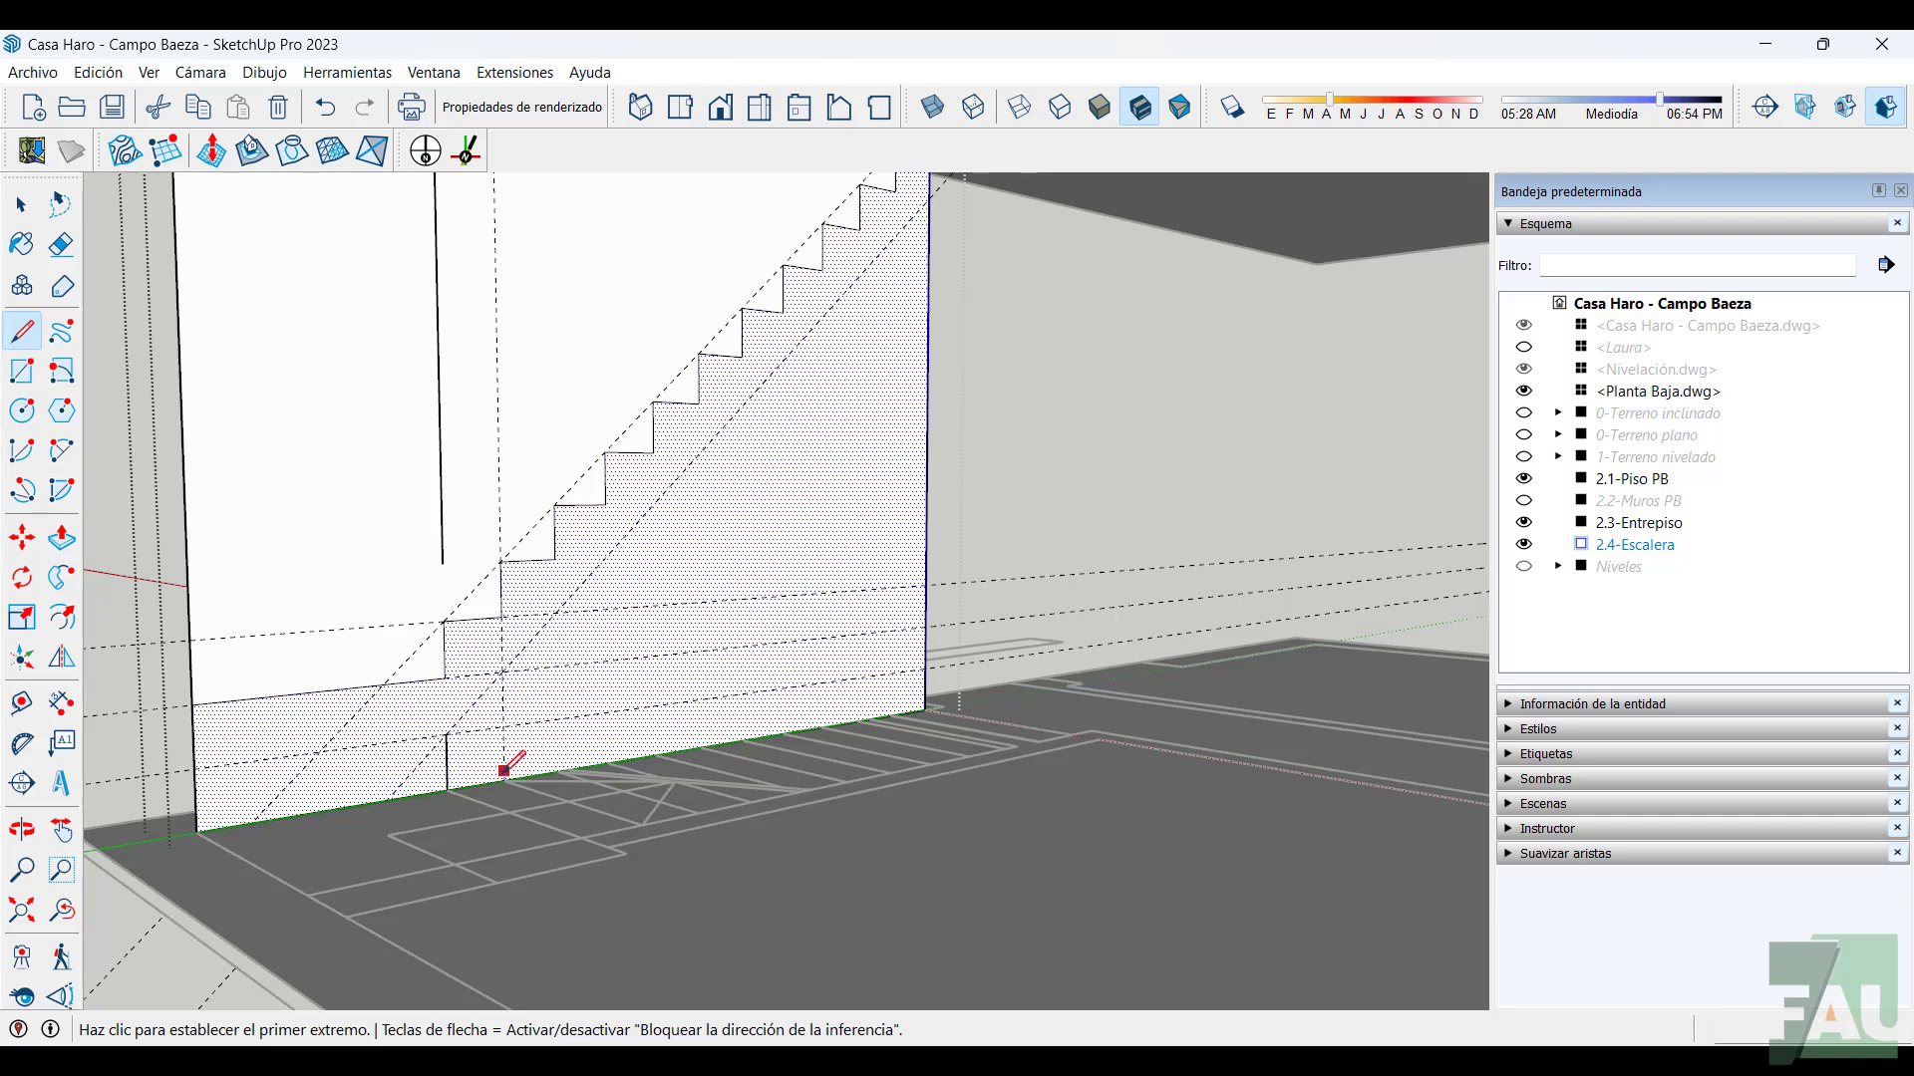
left_click(504, 780)
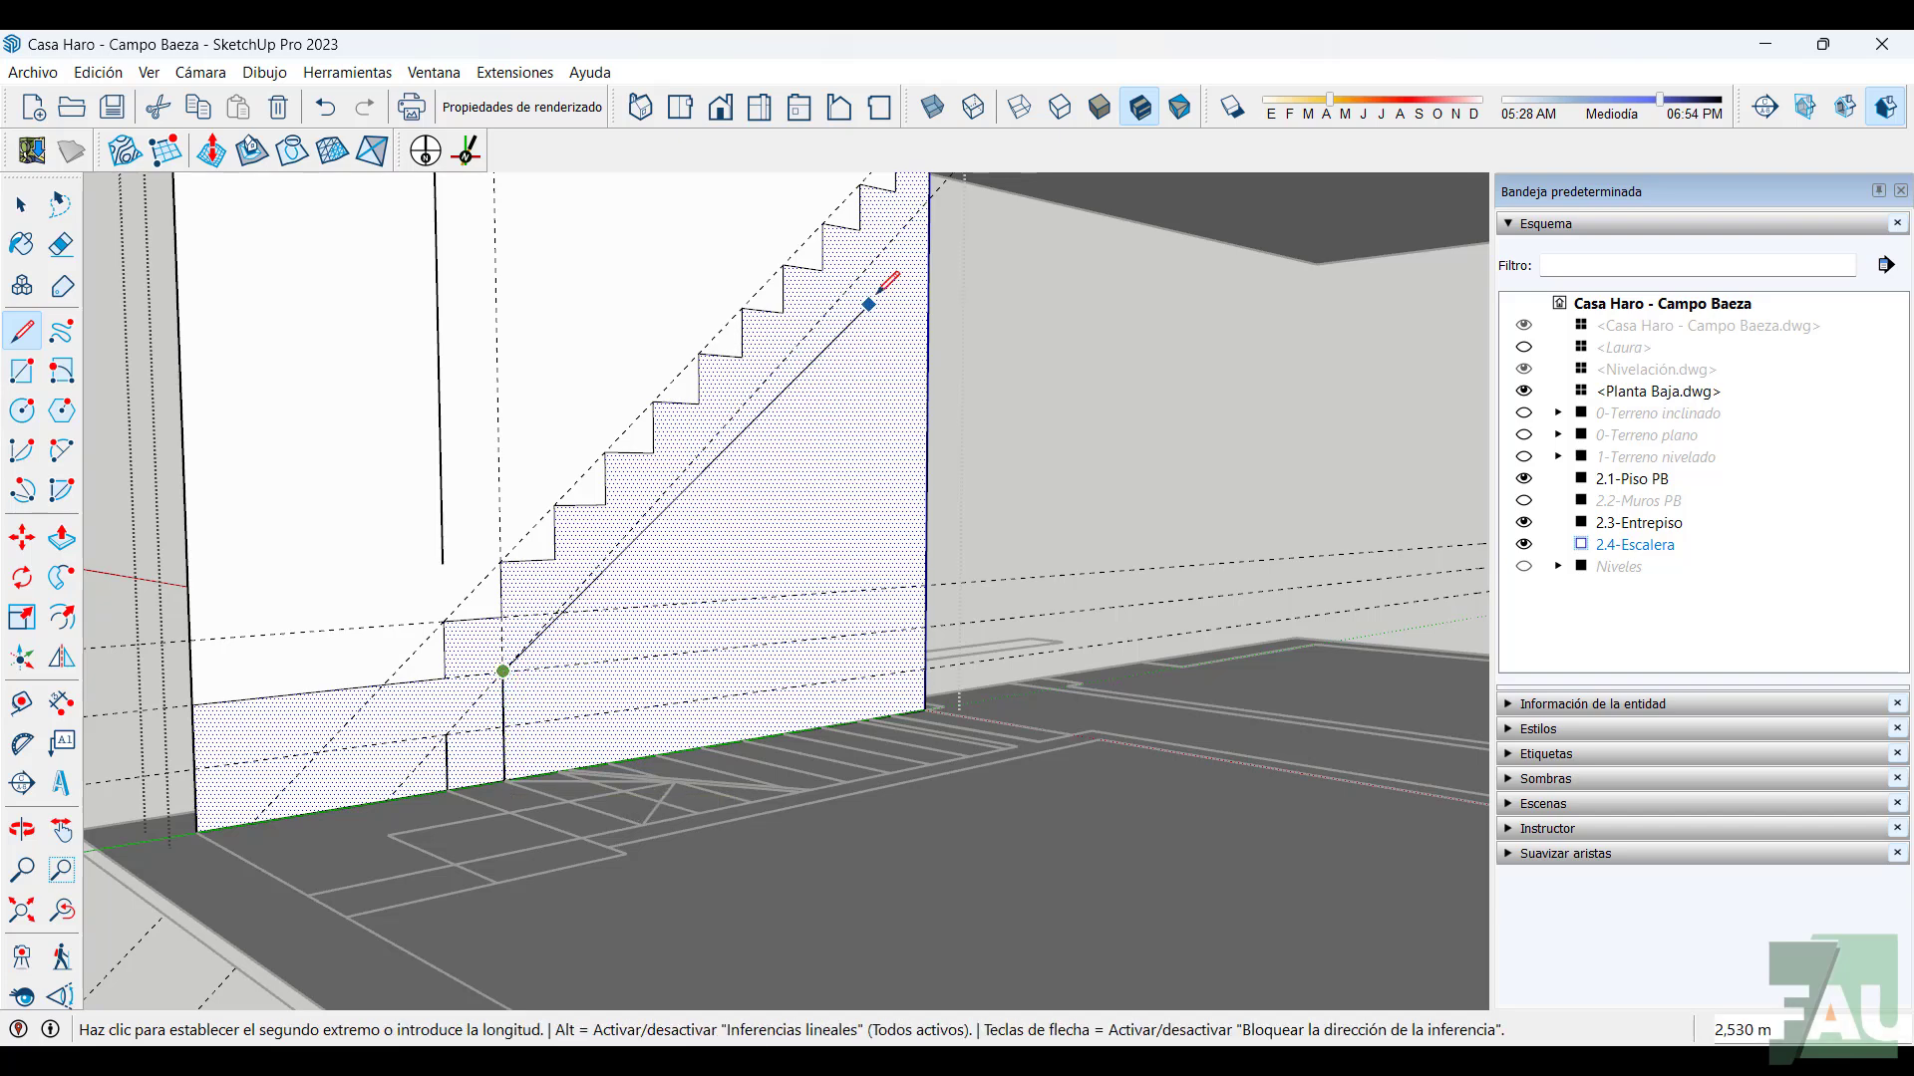
Draw the stair underside along the lower sloped guide to its crossing beyond the face's rear edge, then close it with a 0.197 m line back to the face
middle_click_drag(876, 290, 753, 538)
scroll(765, 513, "up", 2)
scroll(824, 440, "up", 1)
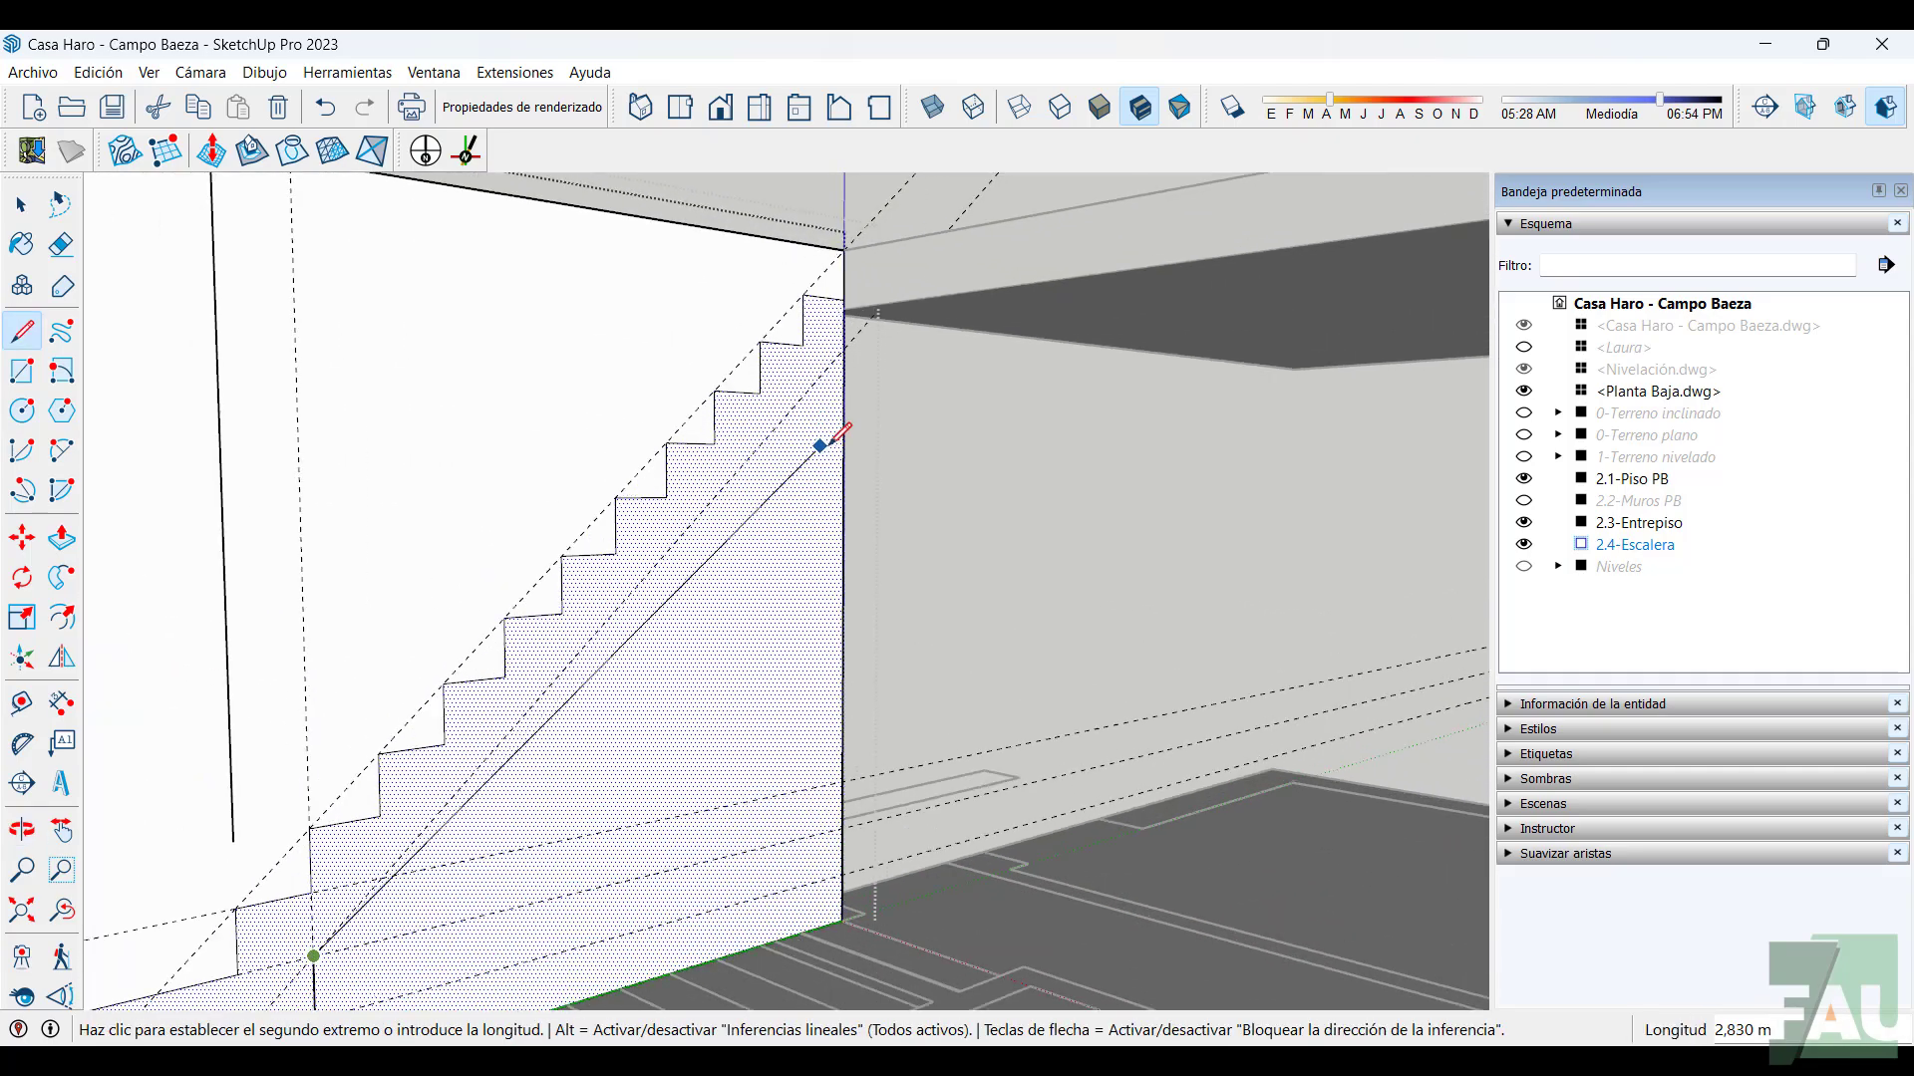
middle_click_drag(825, 444, 826, 299)
scroll(842, 275, "up", 3)
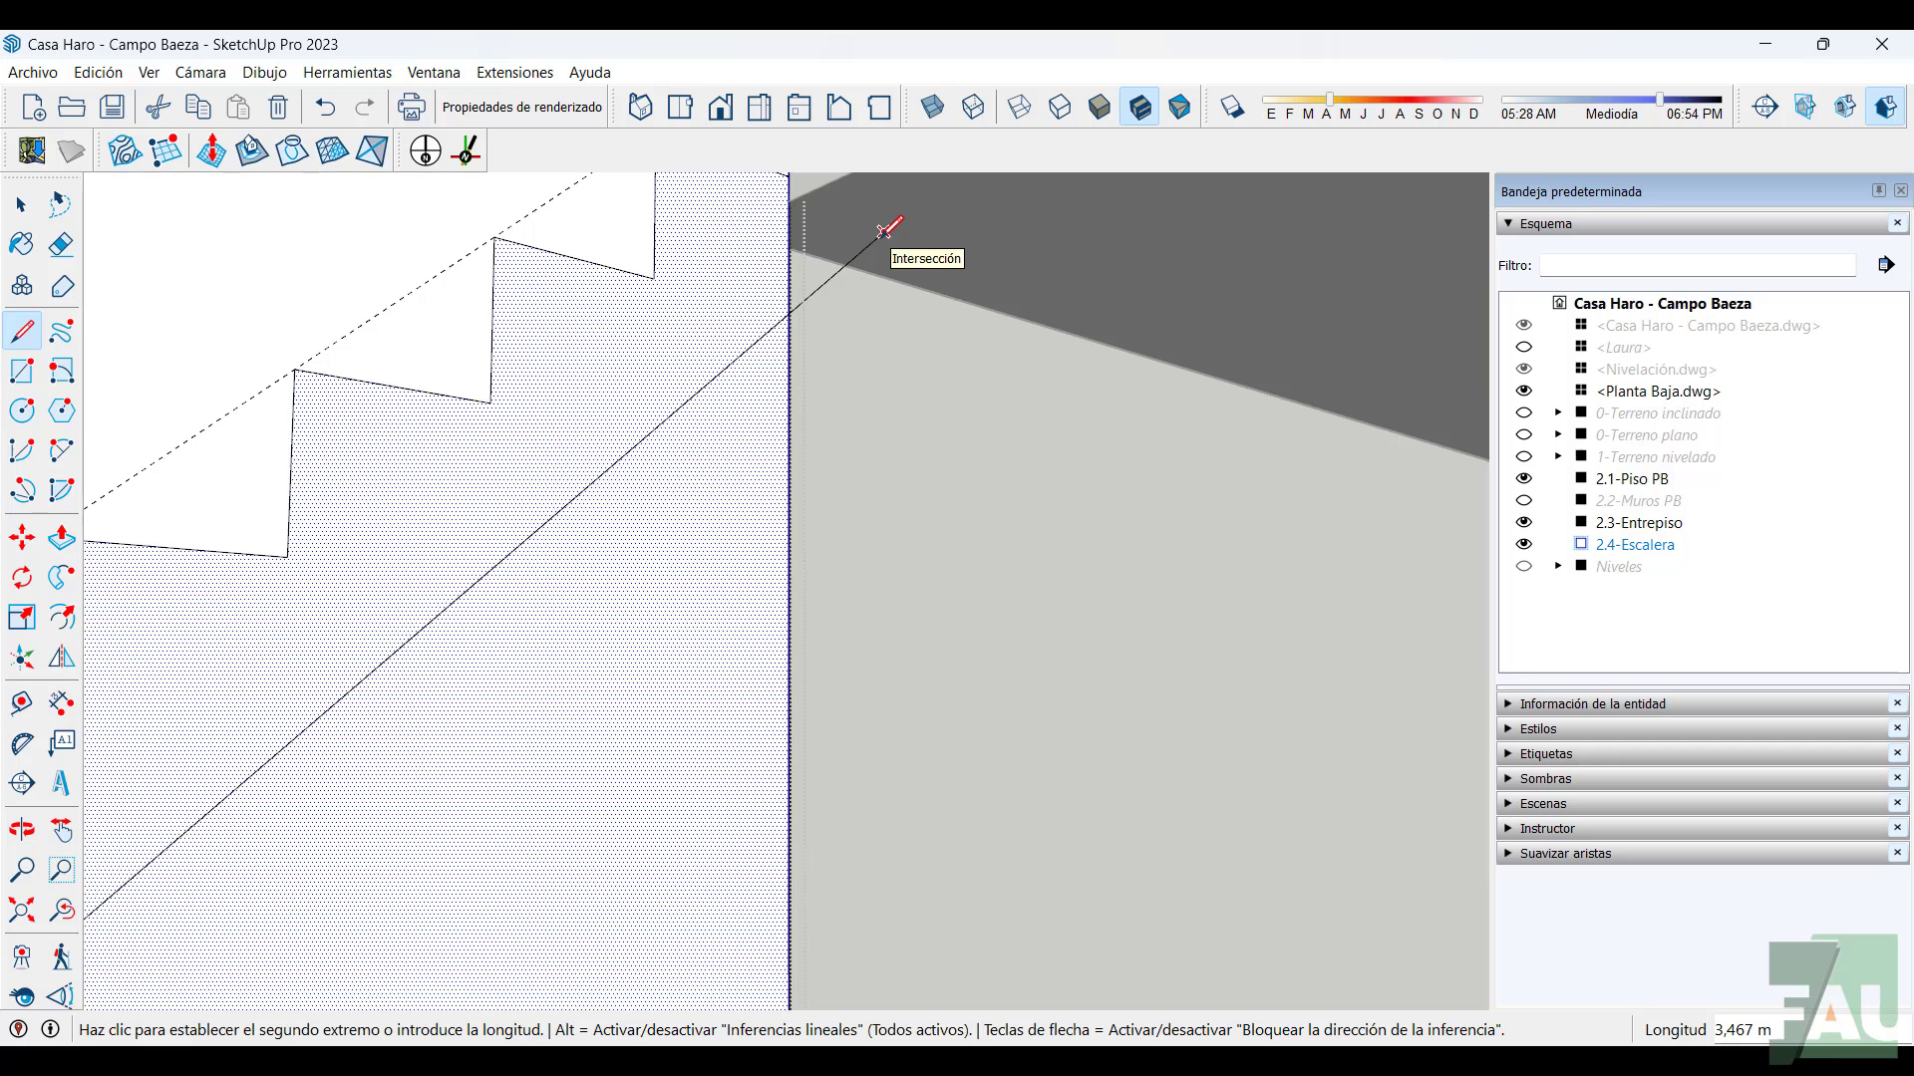
scroll(883, 236, "down", 2)
middle_click_drag(882, 252, 855, 401)
scroll(854, 397, "up", 2)
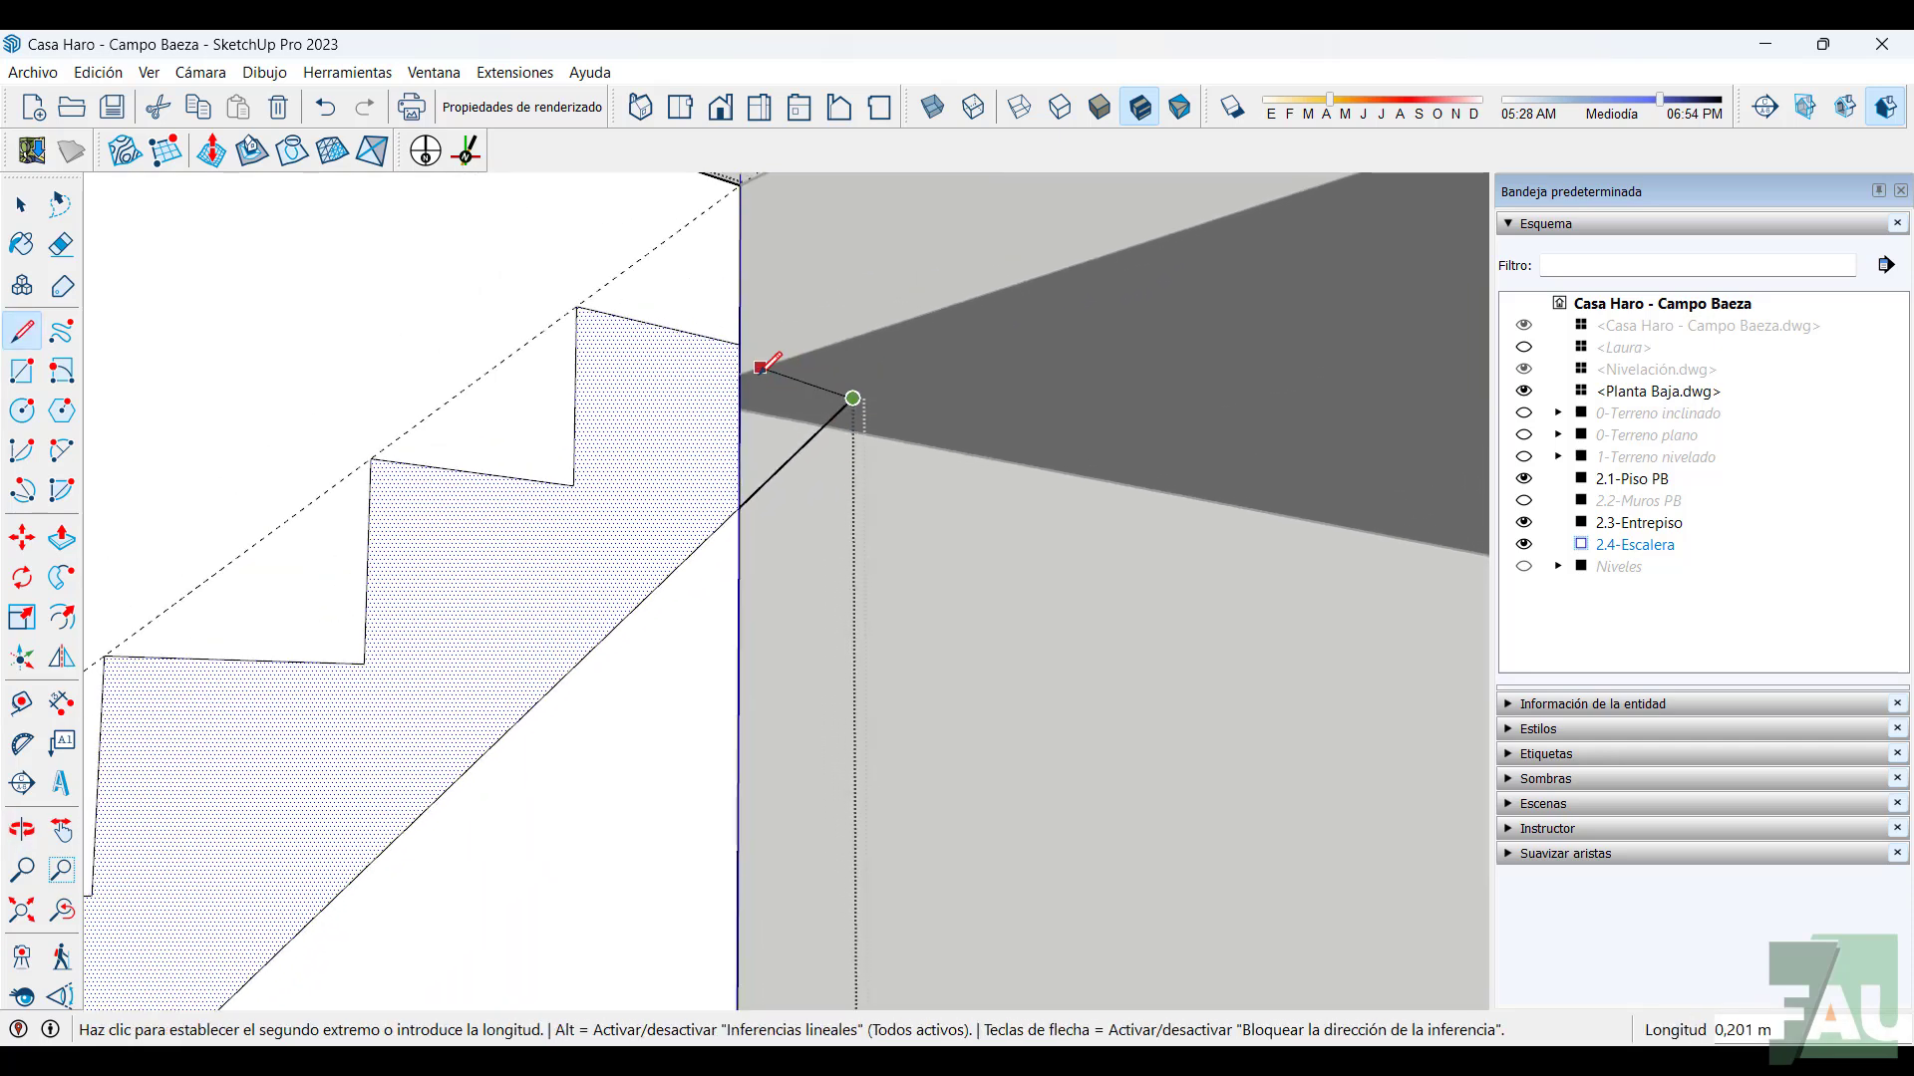
left_click(741, 375)
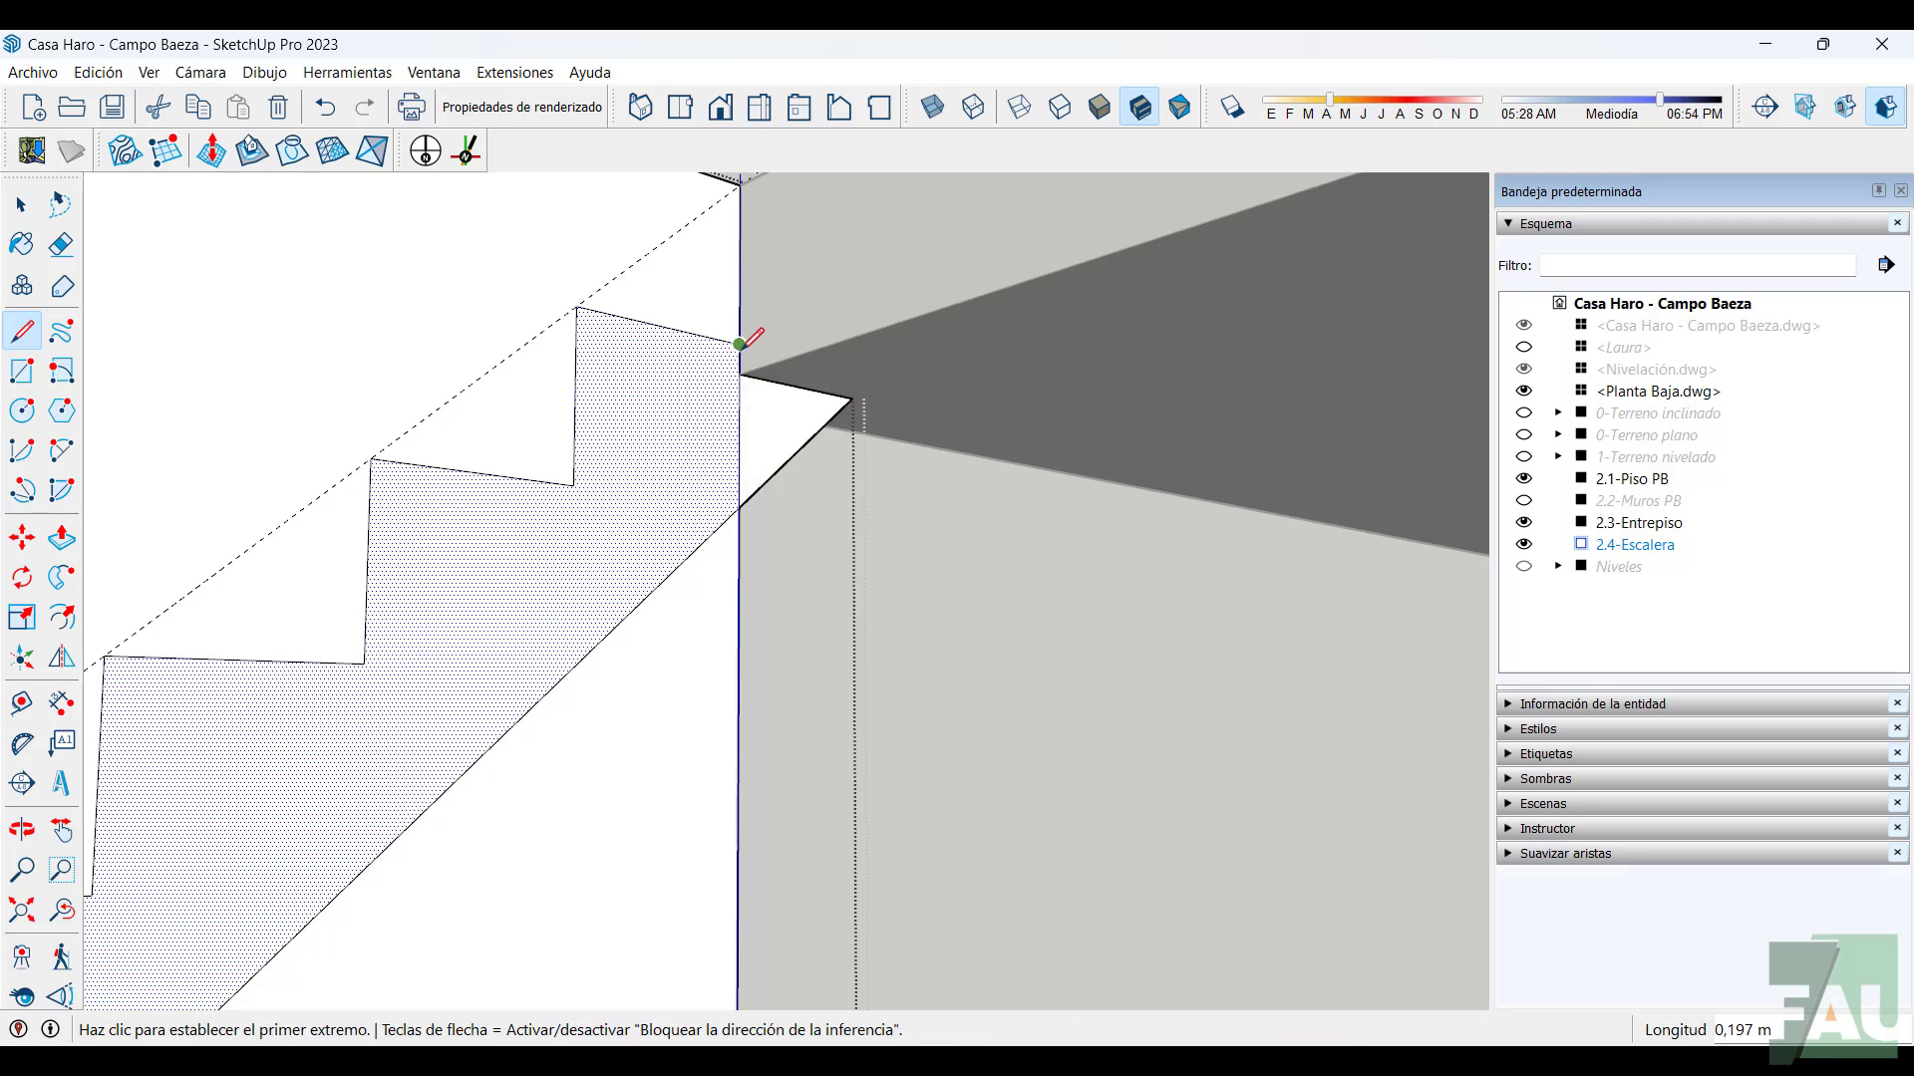
left_click(738, 344)
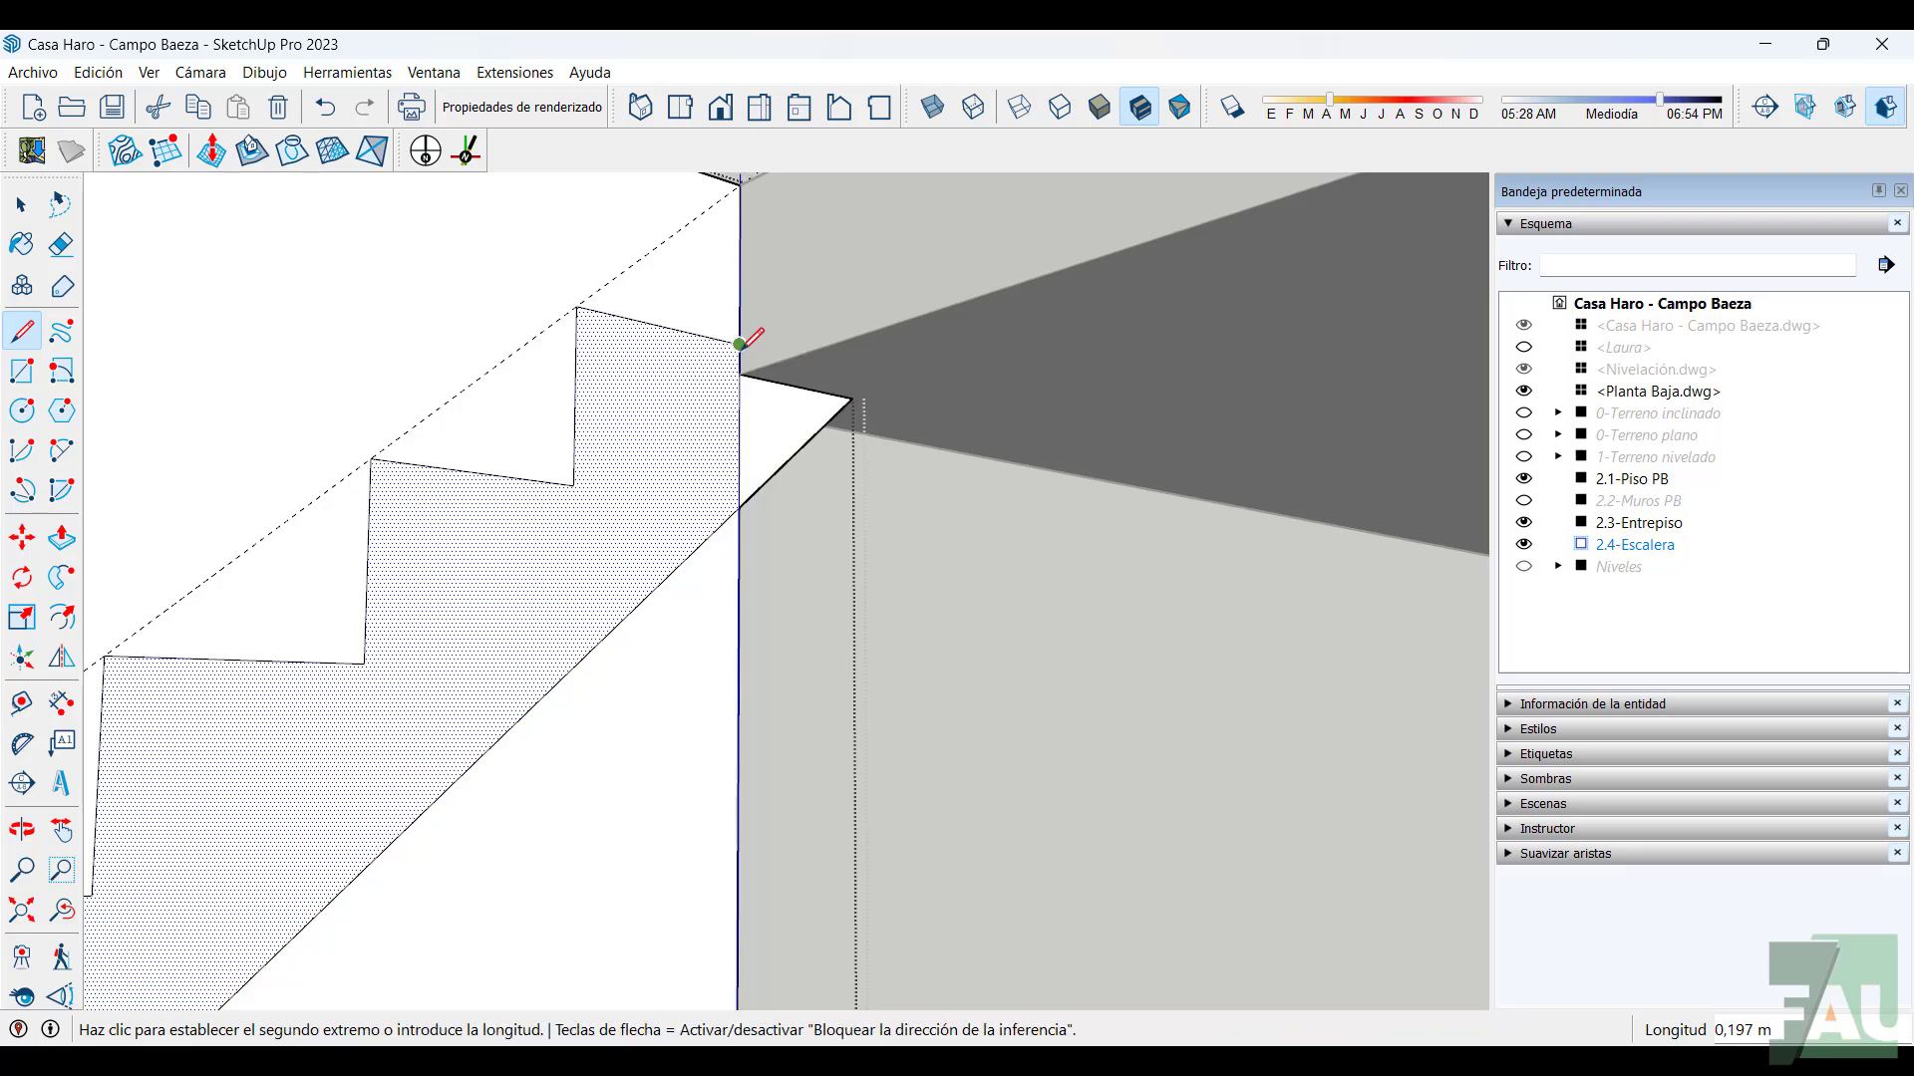
Erase the vertical edge segment between the stepped stair profile and the small triangle at the slab, merging them into one face
left_click(61, 245)
left_click_drag(721, 424, 751, 427)
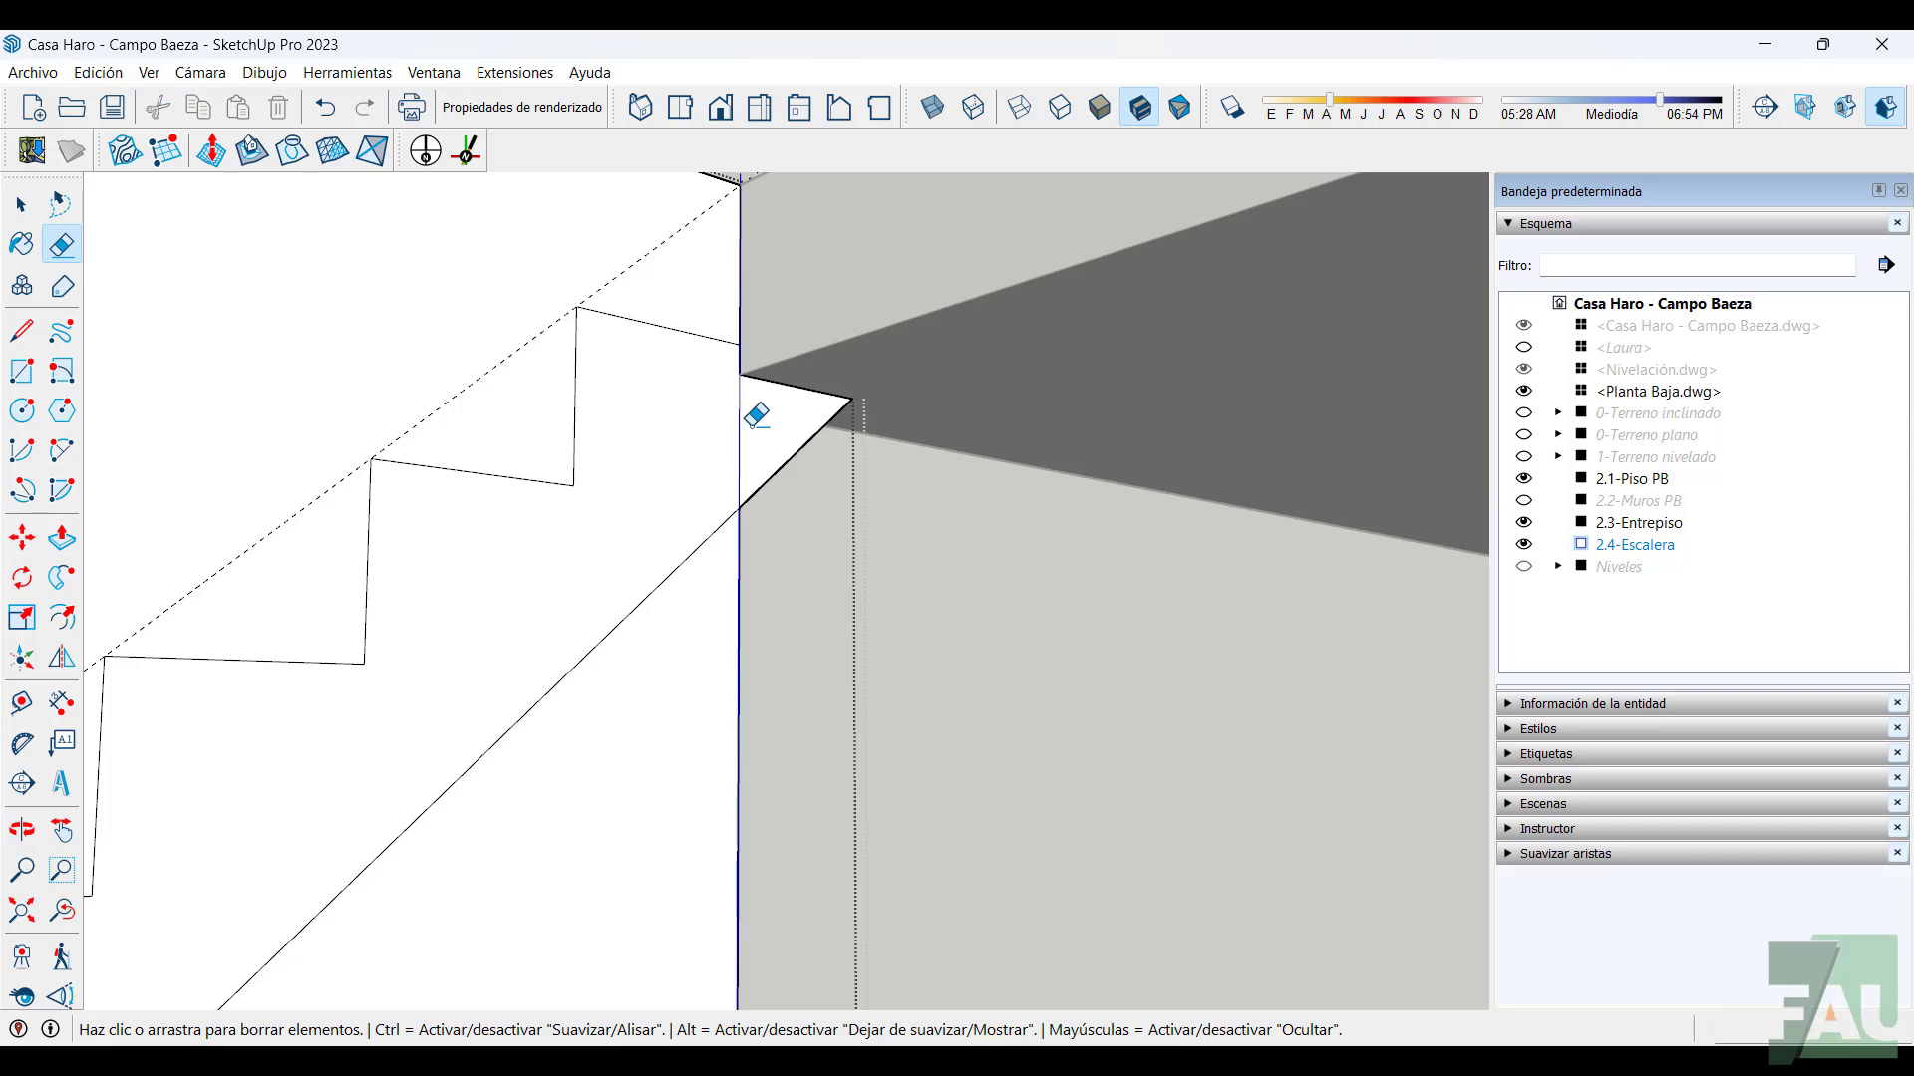
right_click(713, 446)
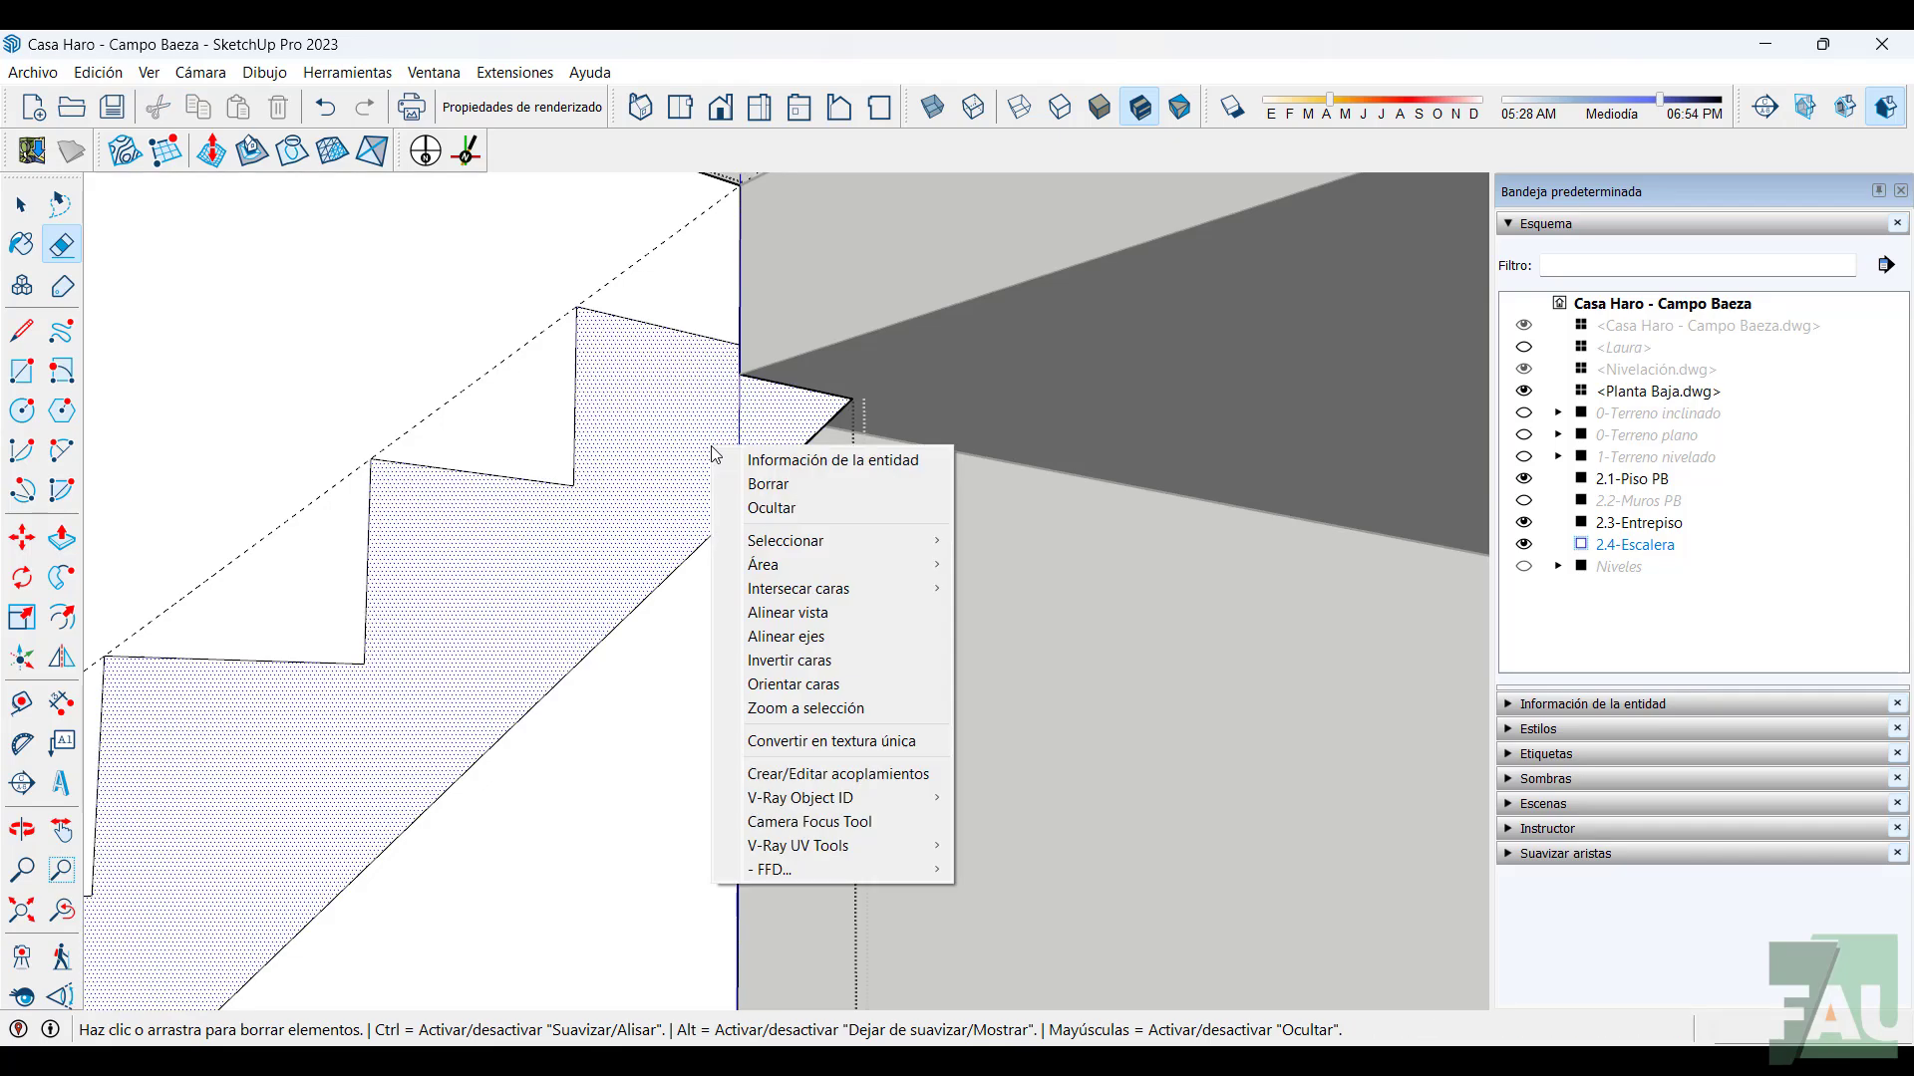
left_click(649, 697)
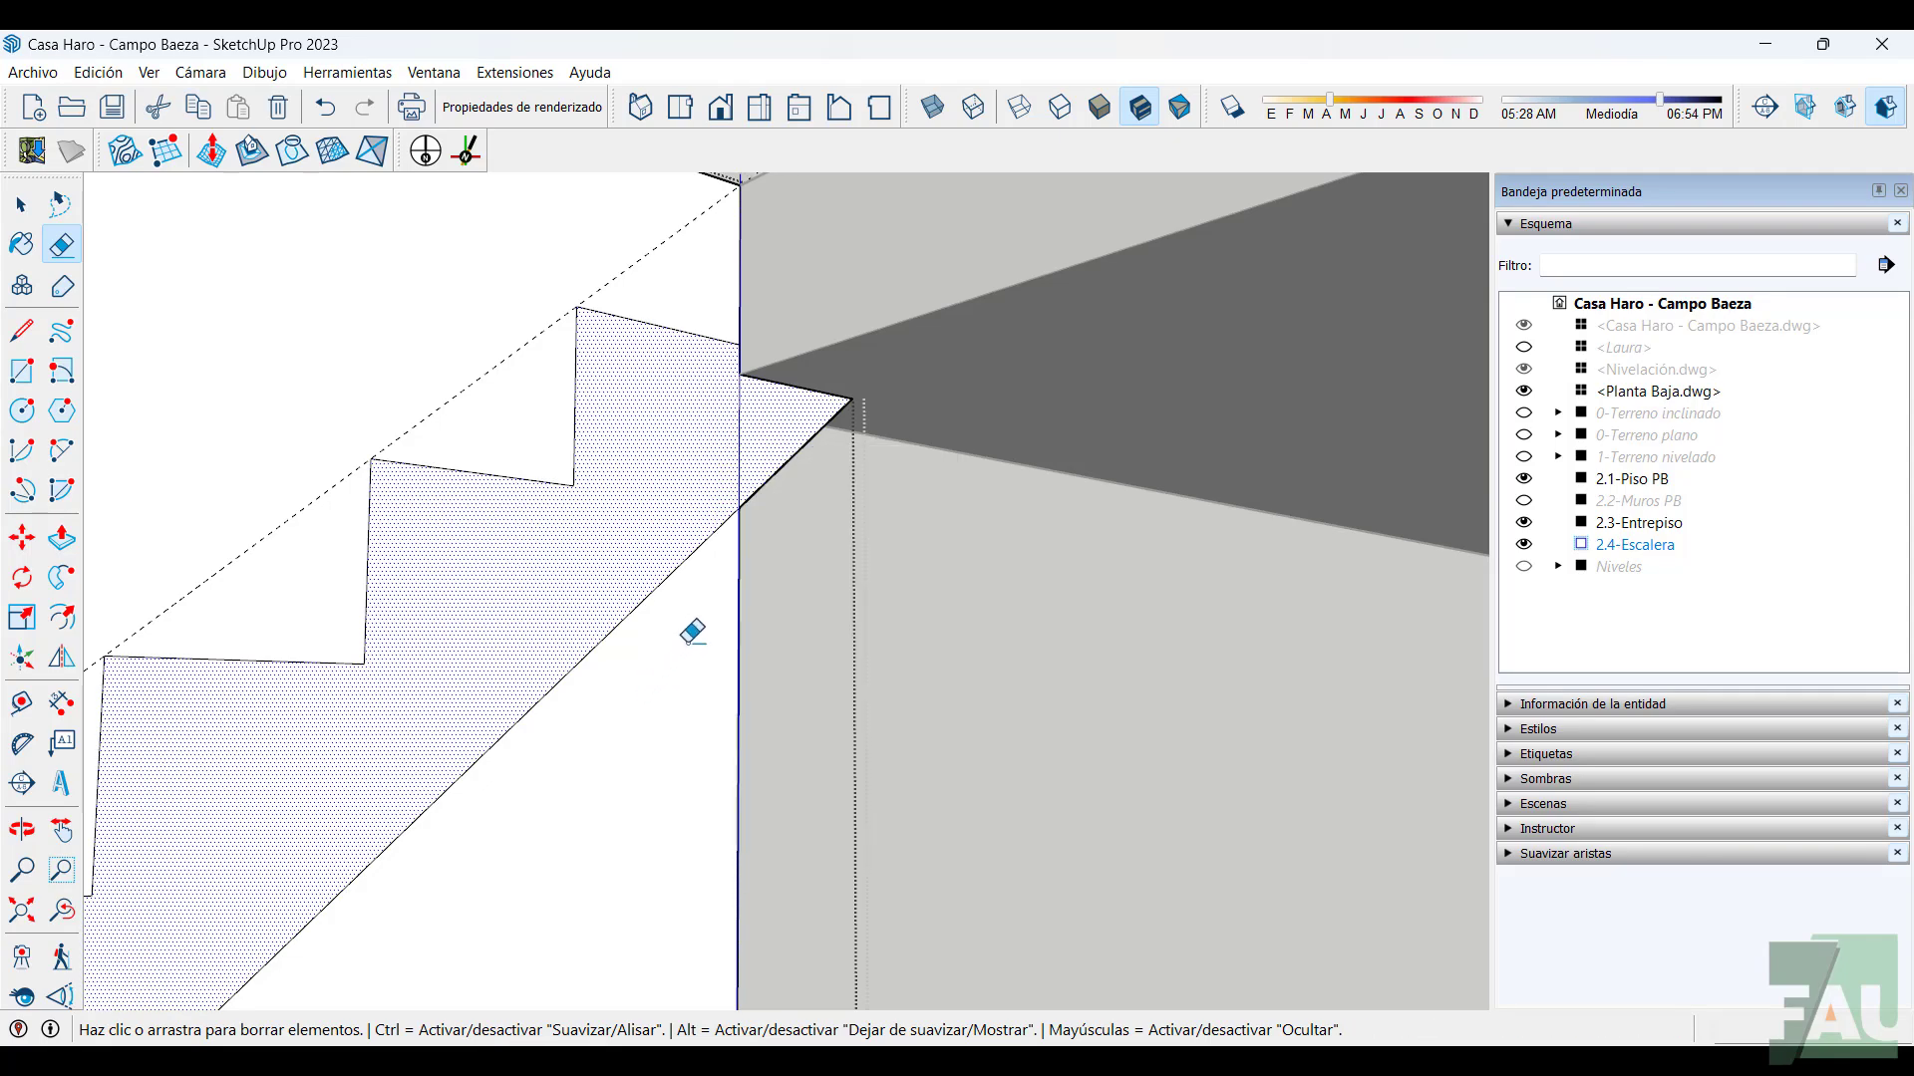
Extrude the stair profile 0.9 m, up to the stair outline on the floor plan
scroll(731, 607, "down", 6)
scroll(733, 601, "down", 3)
mouse_move(628, 803)
middle_mouse_down()
mouse_move(781, 559)
mouse_move(675, 787)
mouse_move(641, 816)
mouse_move(670, 718)
mouse_move(641, 786)
middle_mouse_up()
scroll(667, 680, "up", 3)
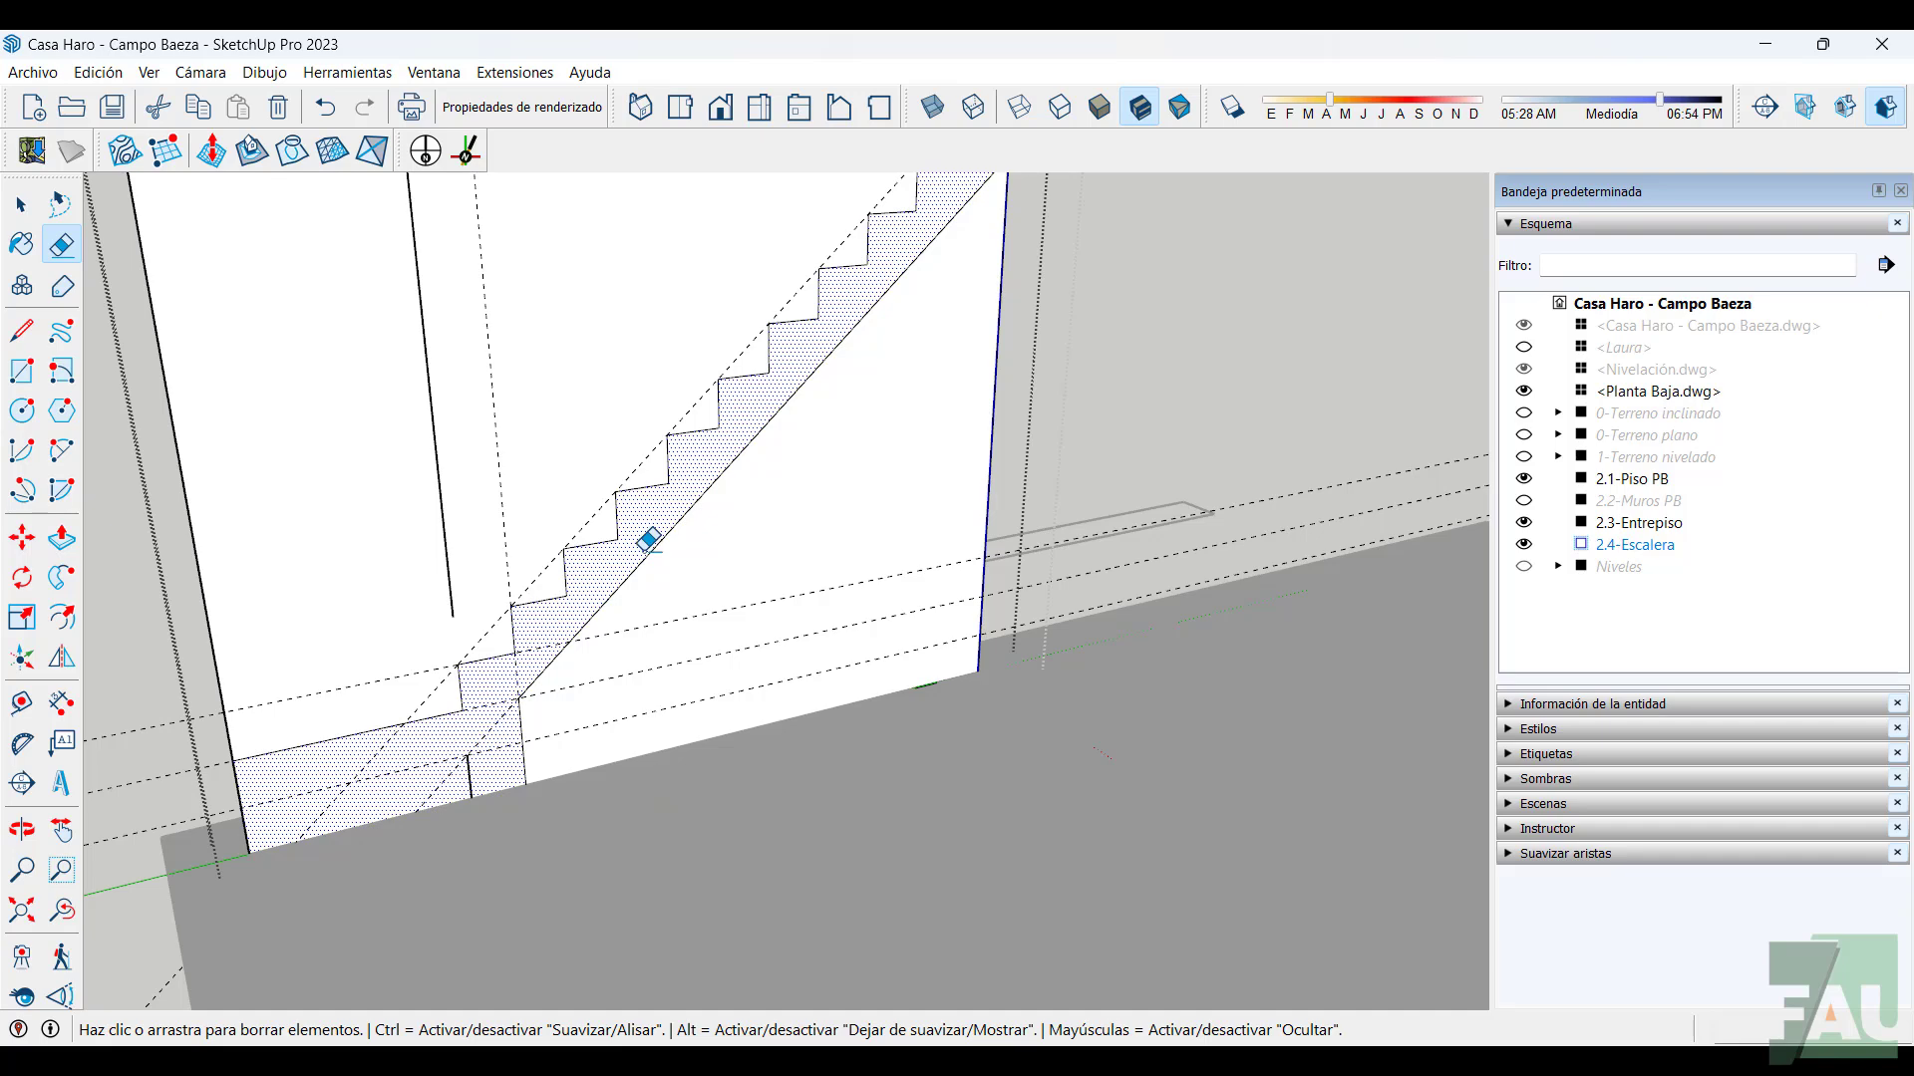
scroll(653, 528, "down", 4)
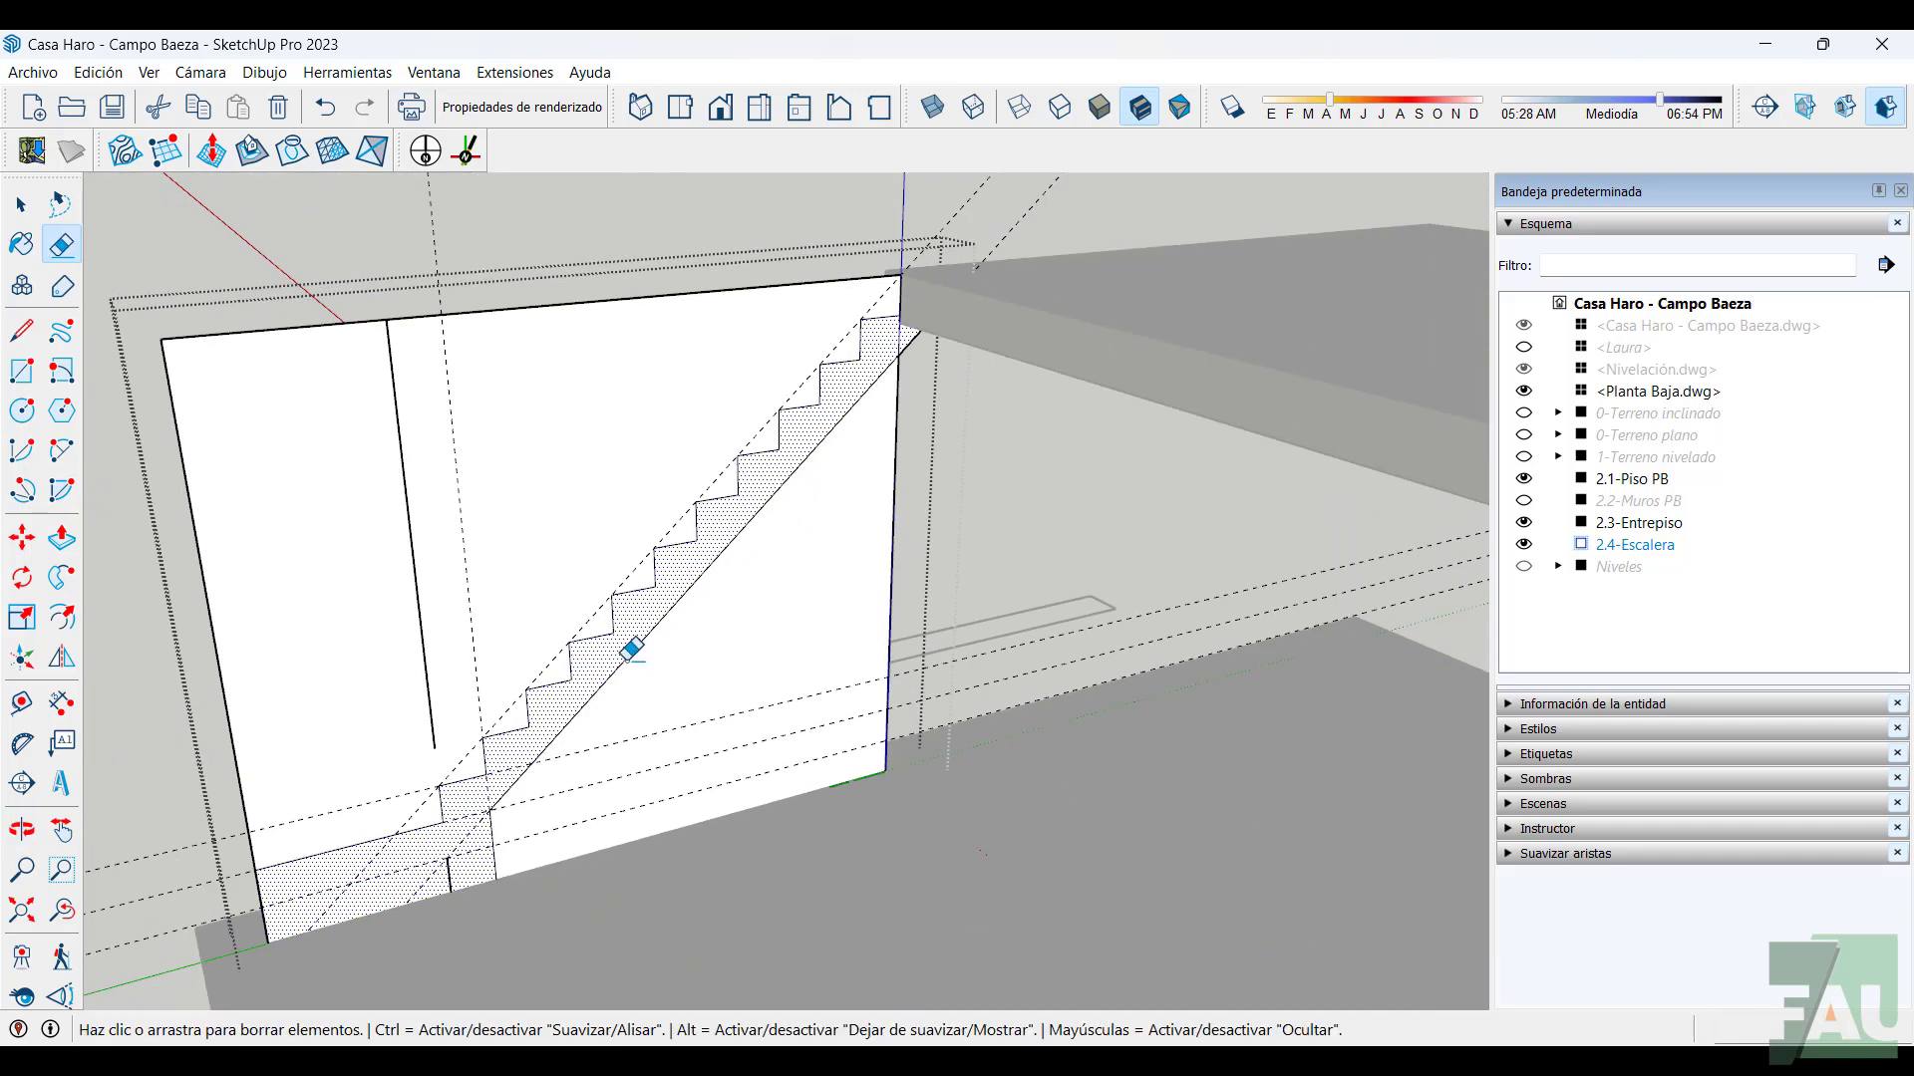
middle_click_drag(628, 649, 680, 582)
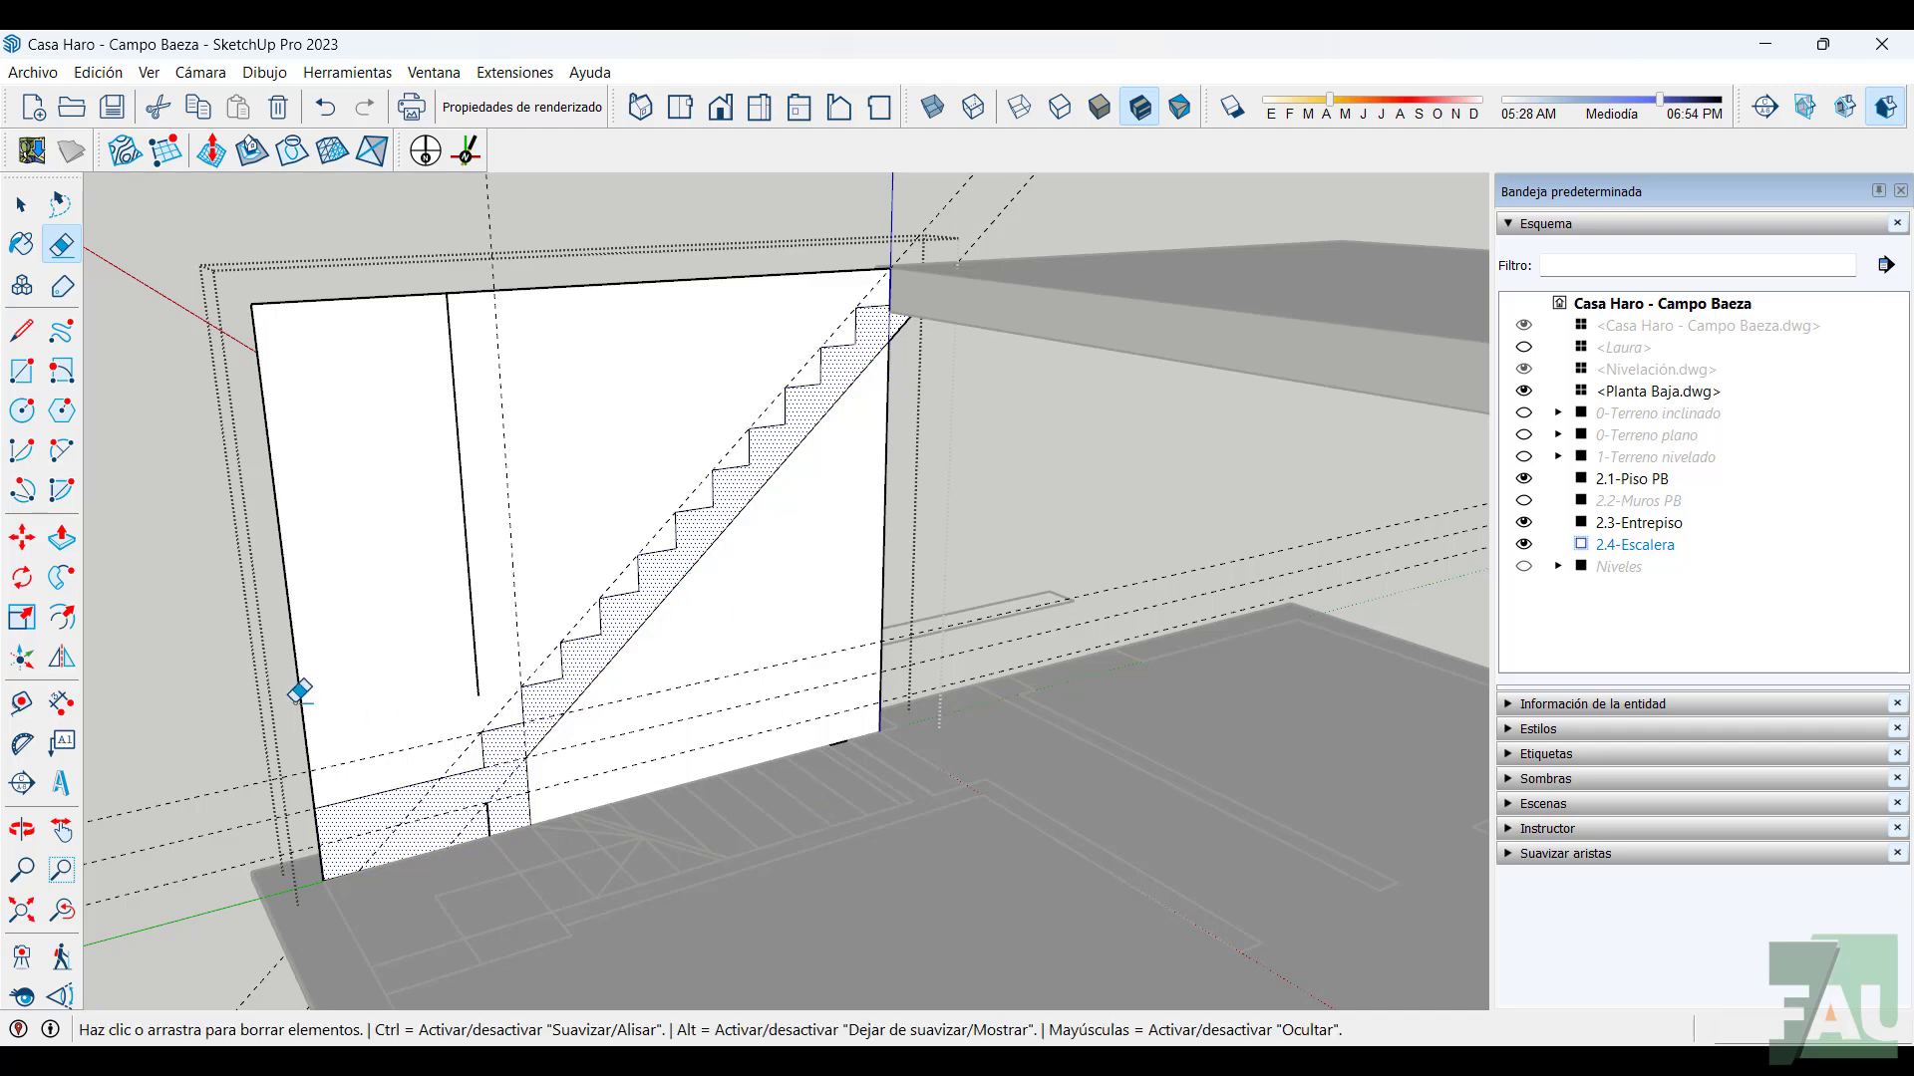
left_click(59, 541)
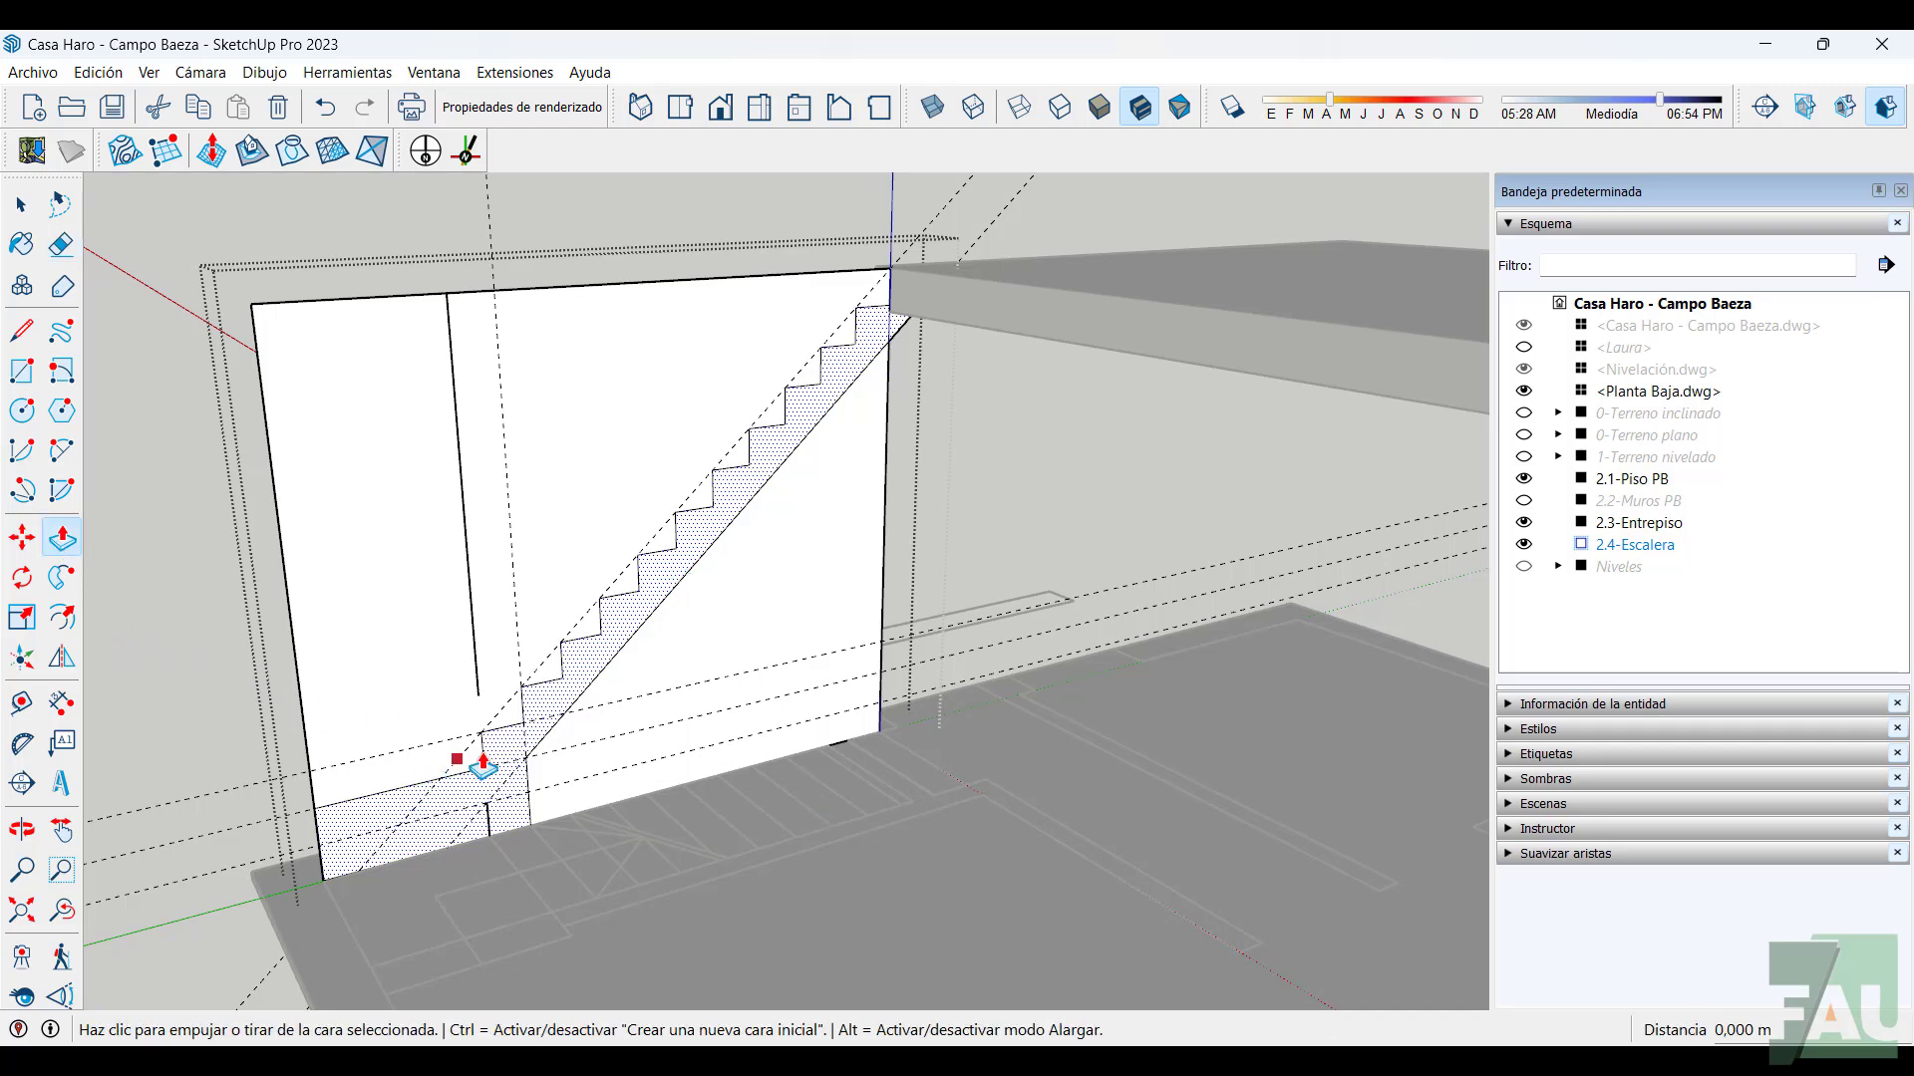
left_click(564, 698)
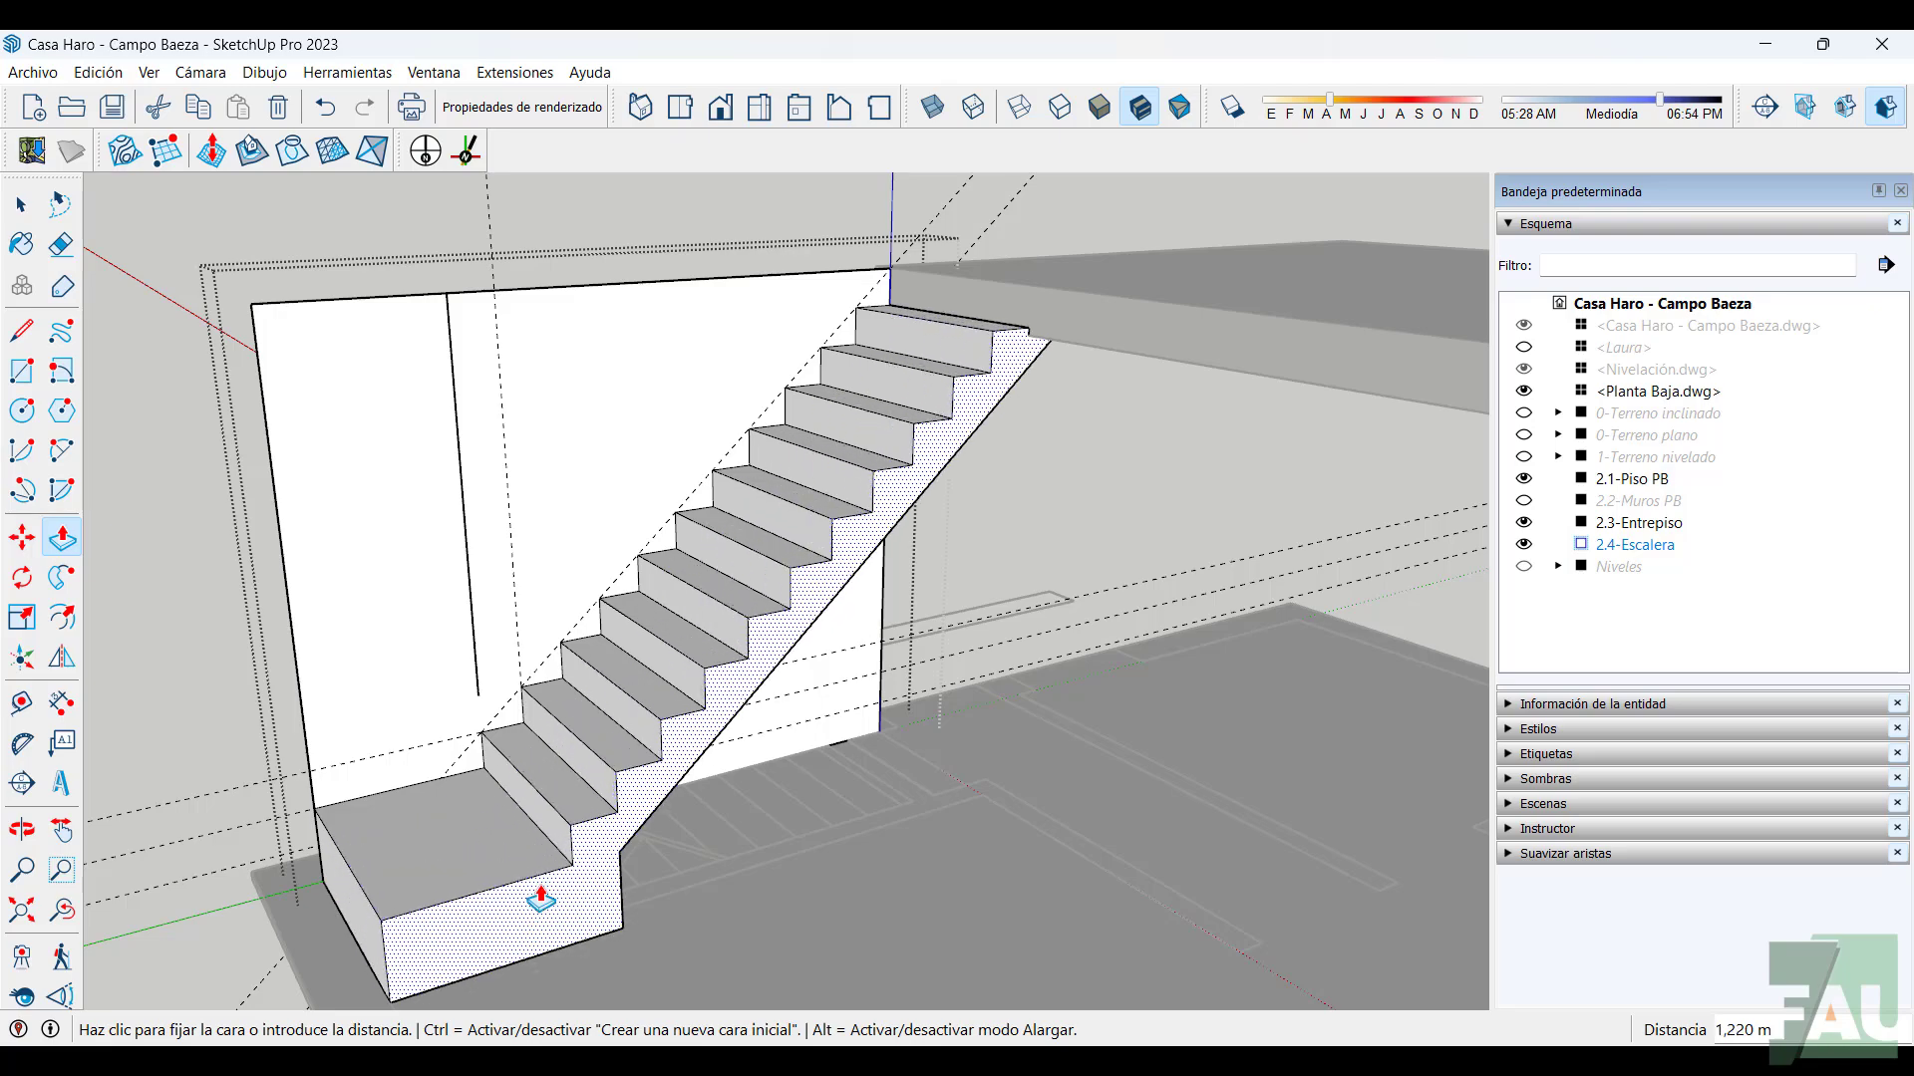
middle_click_drag(957, 797, 529, 624)
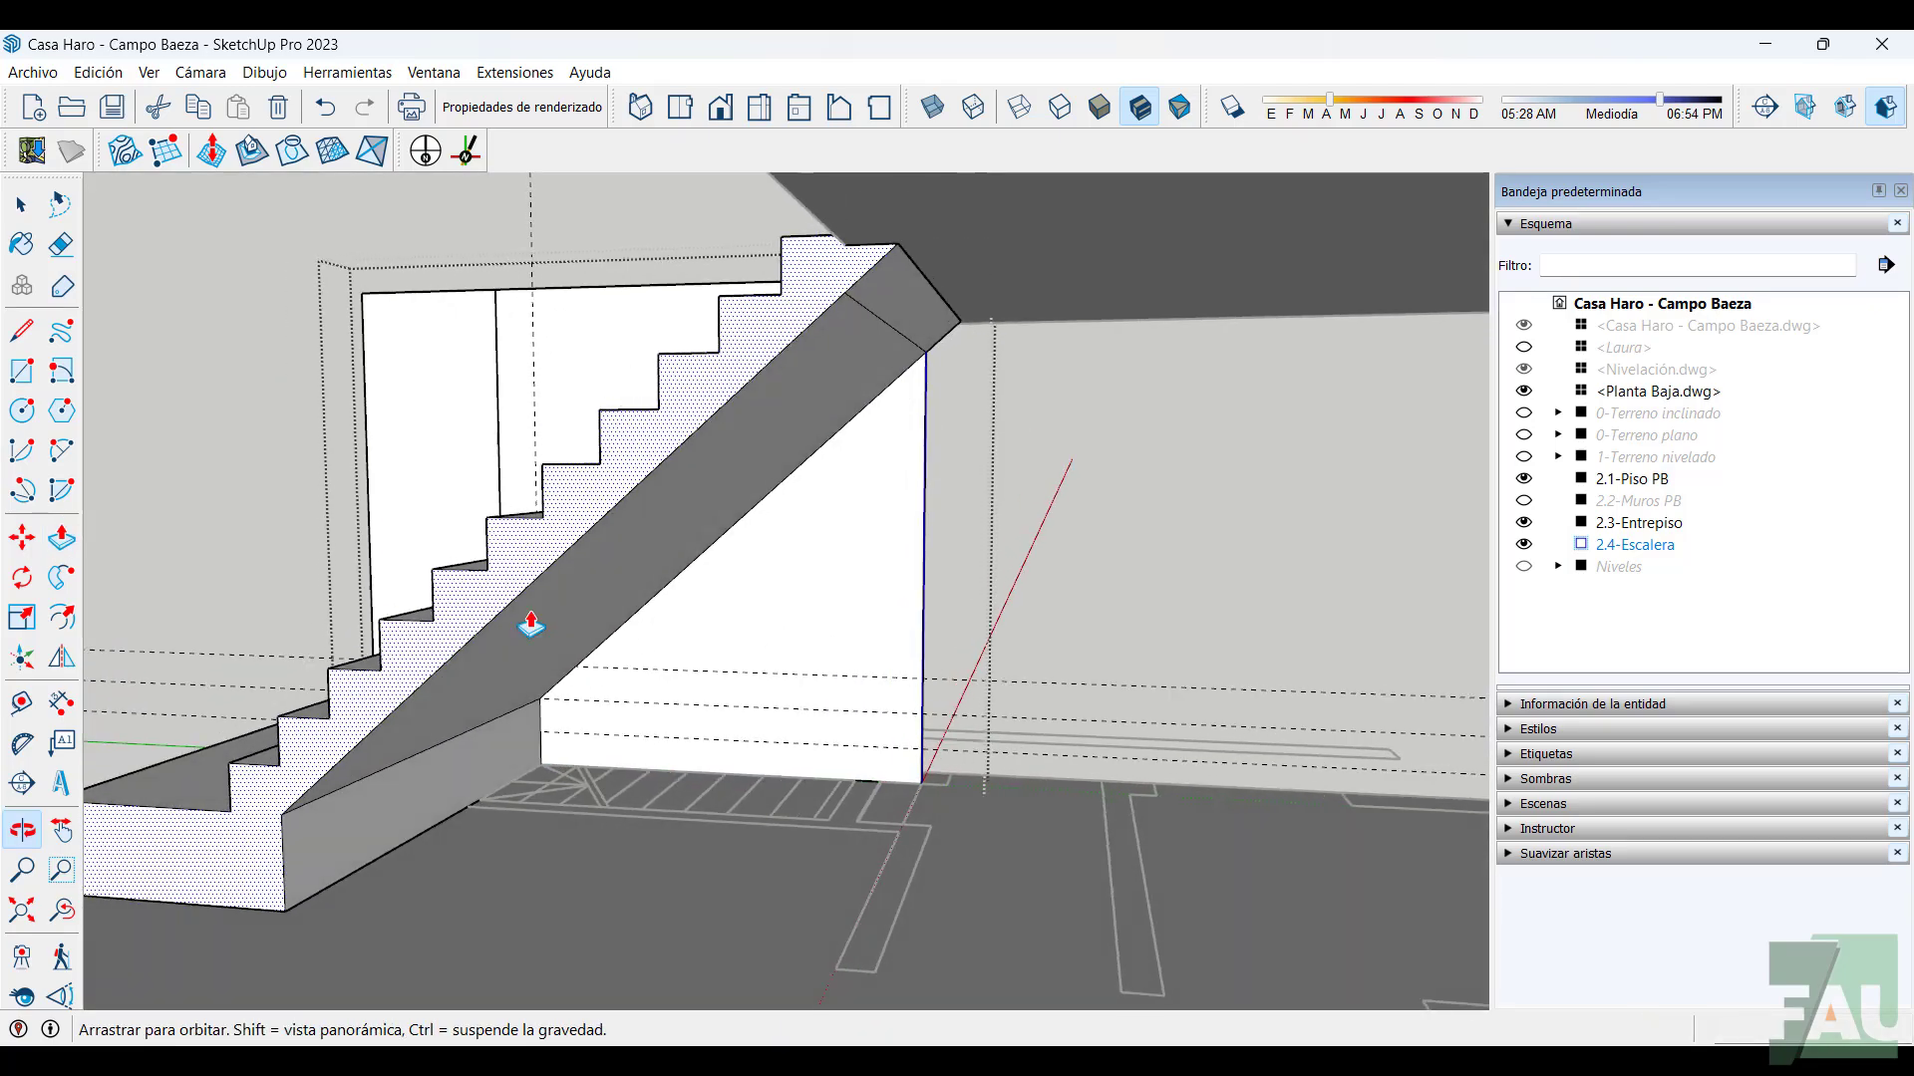
scroll(499, 805, "up", 5)
scroll(484, 830, "down", 5)
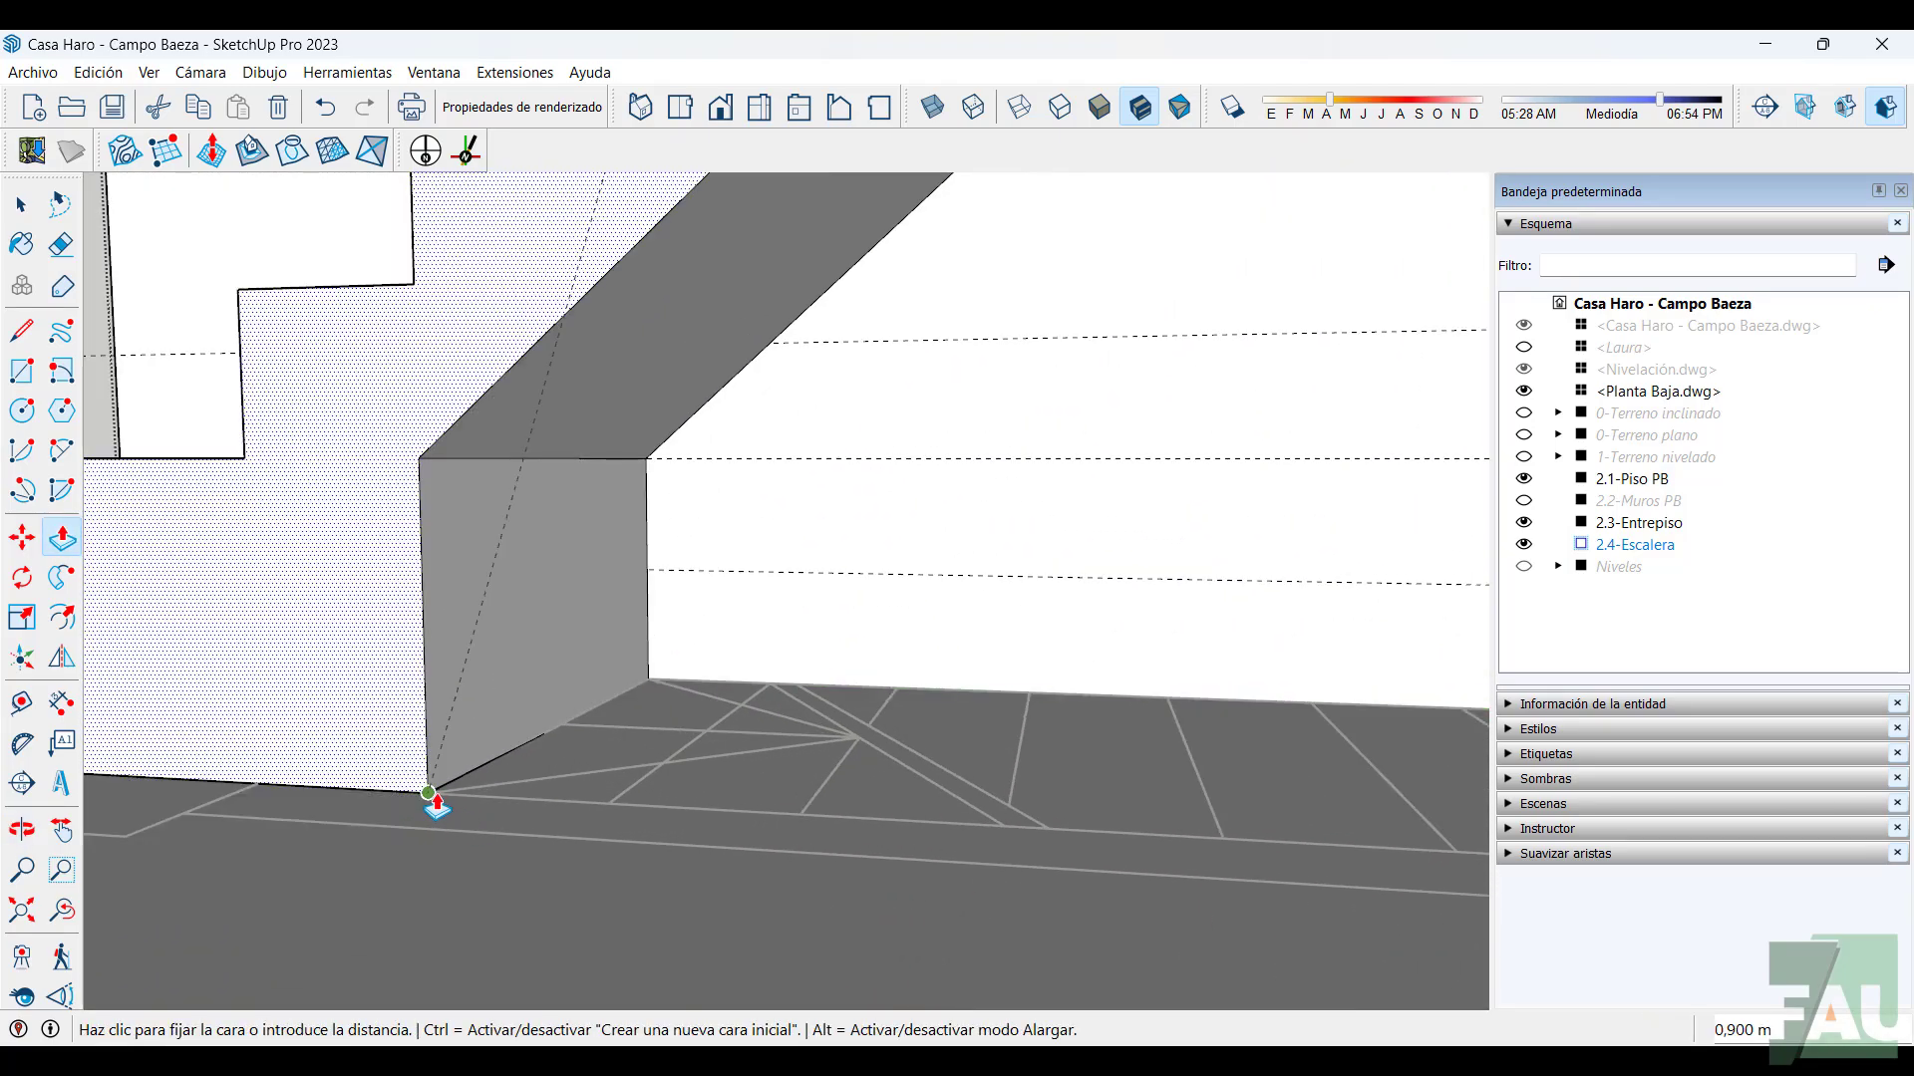
left_click(434, 802)
scroll(509, 707, "down", 3)
middle_click_drag(482, 734, 648, 797)
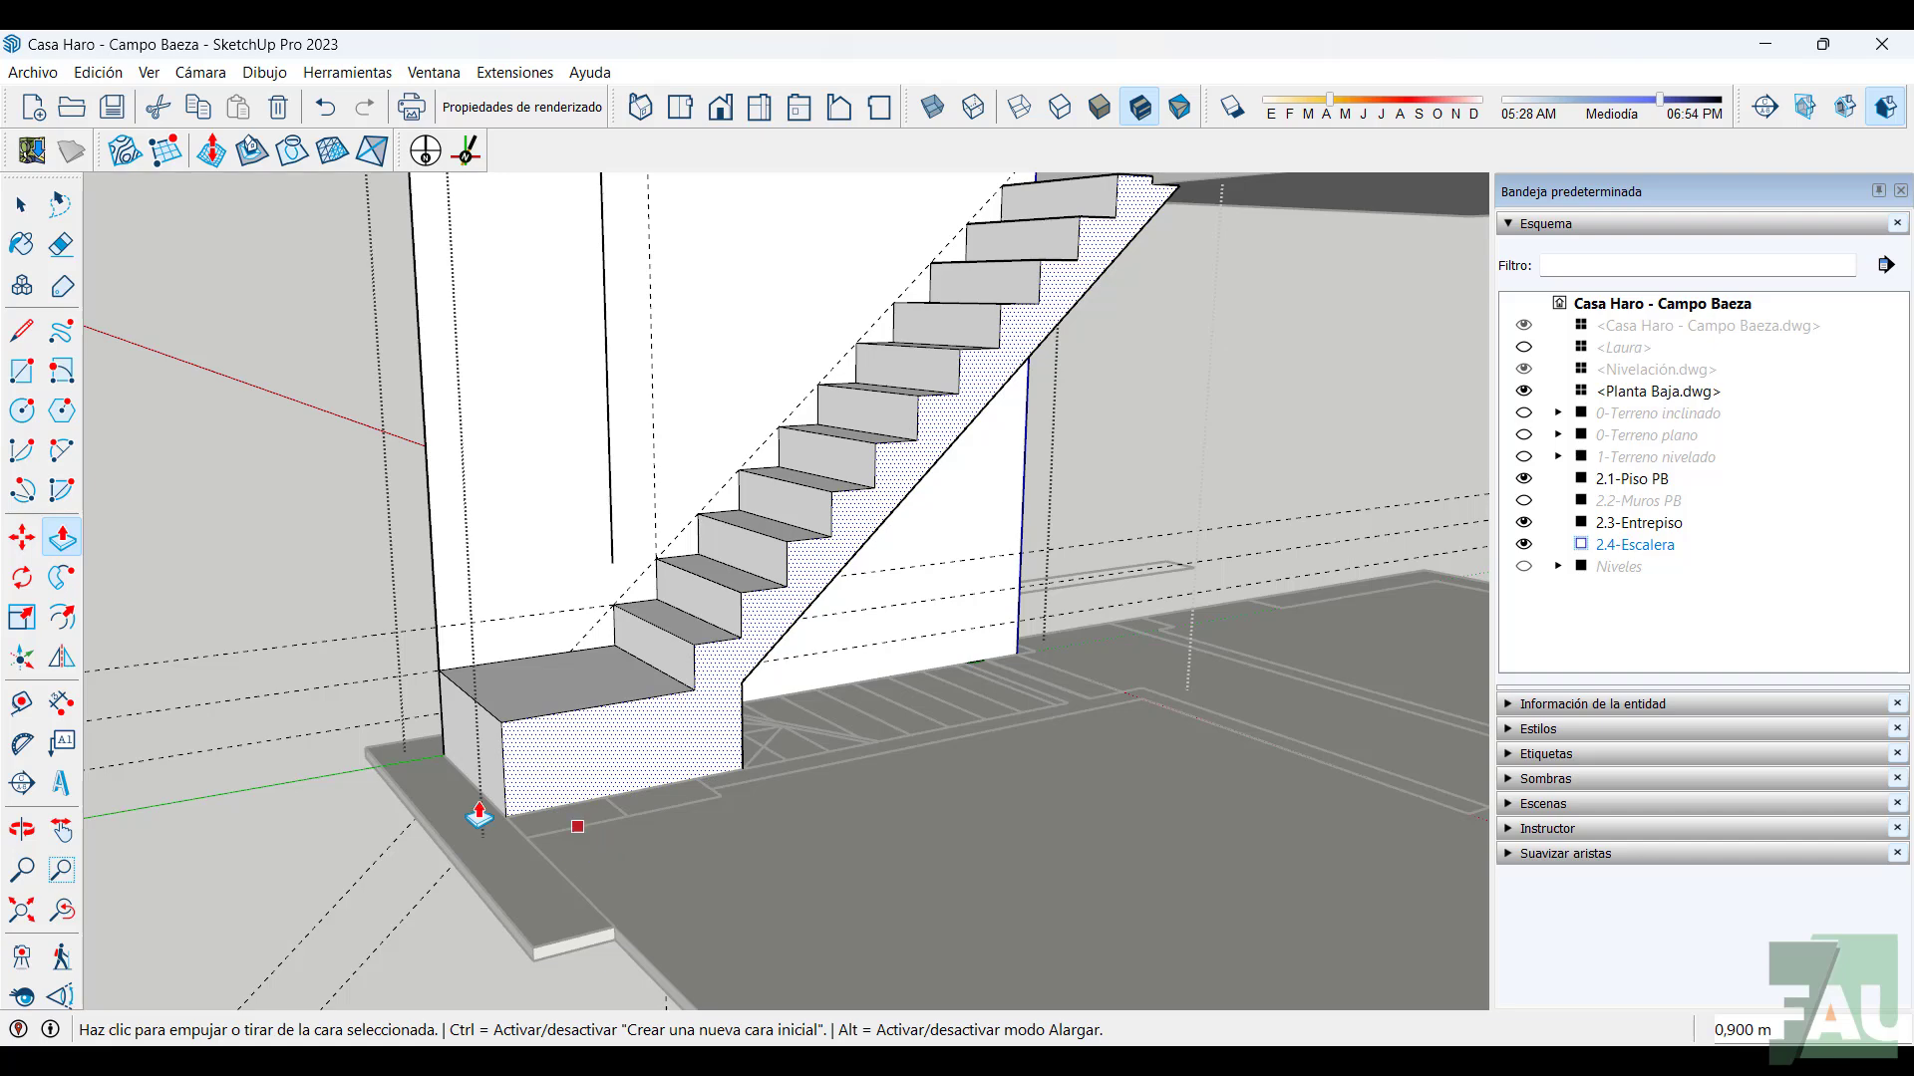
Place a guide parallel to the base edge of the landing's end face, 0.211 m above it, at the lowest horizontal guide
left_click(21, 702)
scroll(376, 748, "up", 3)
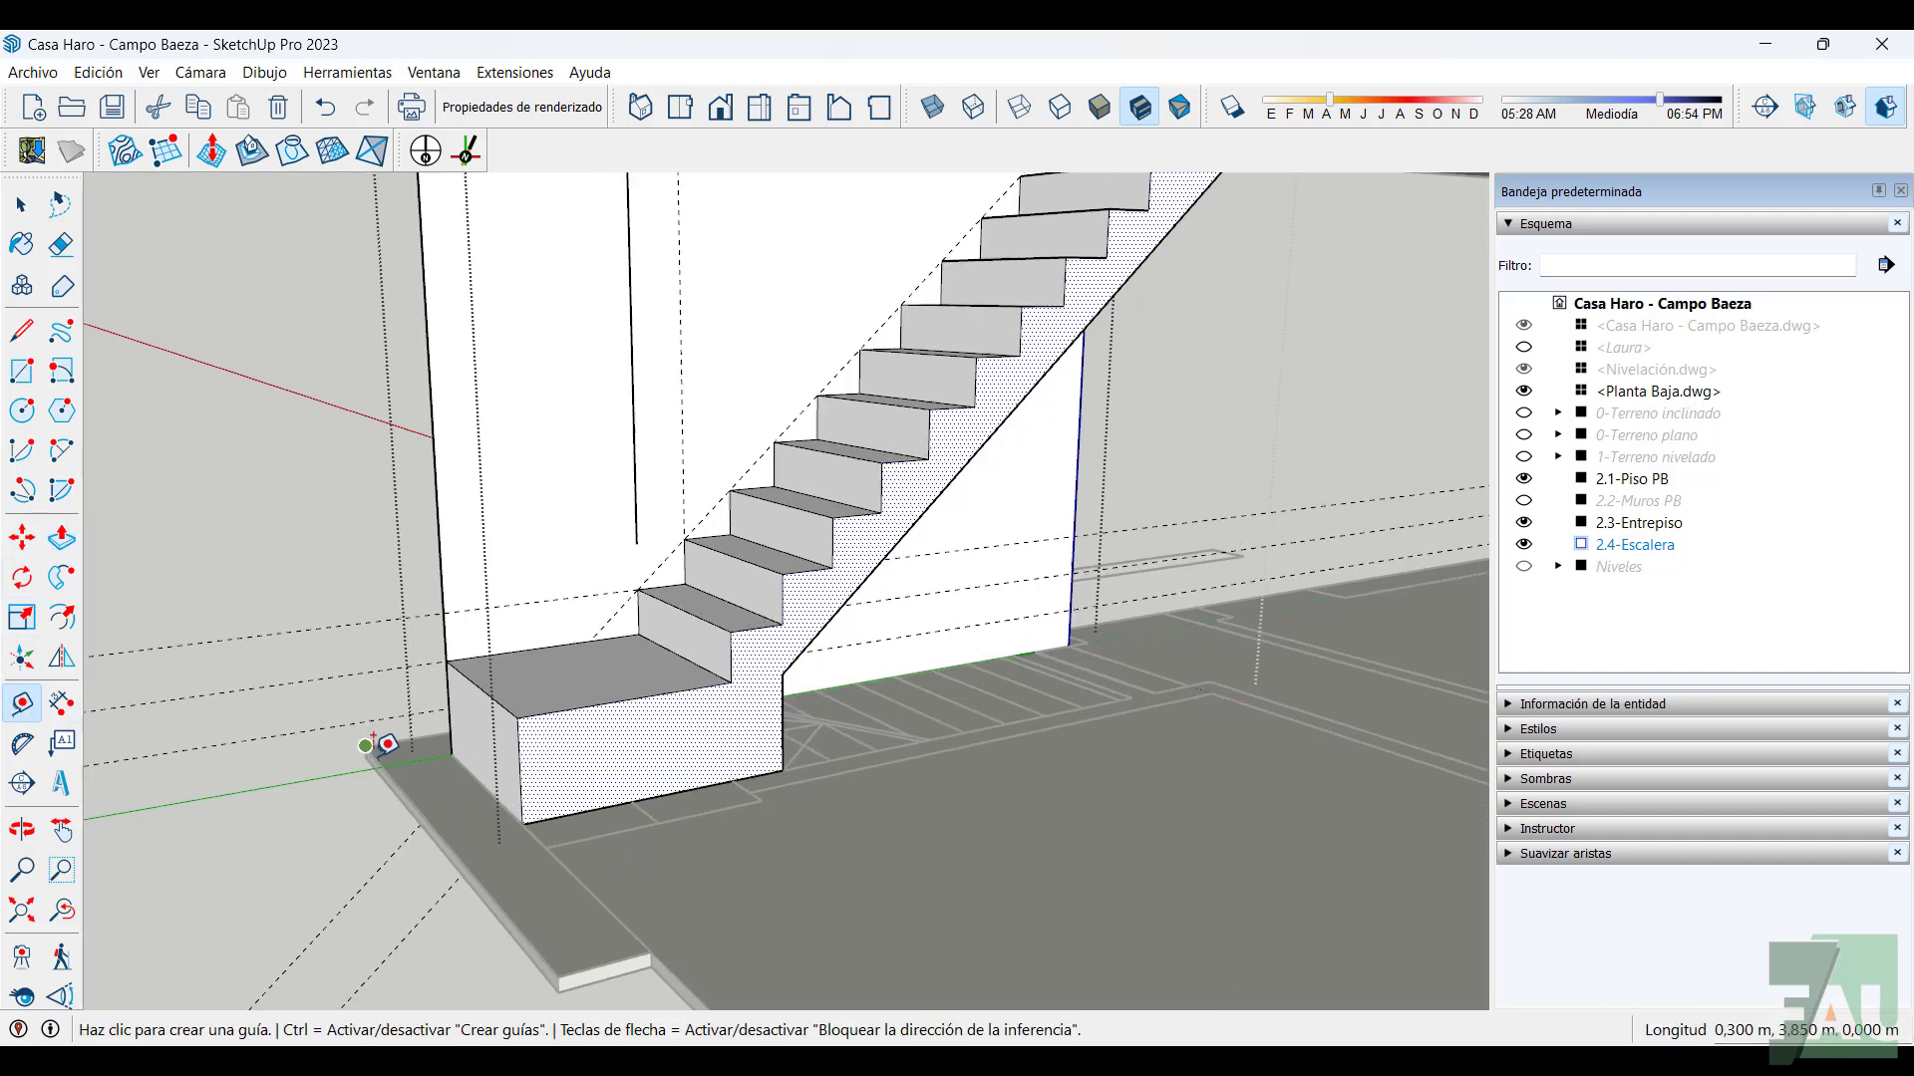
left_click(496, 767)
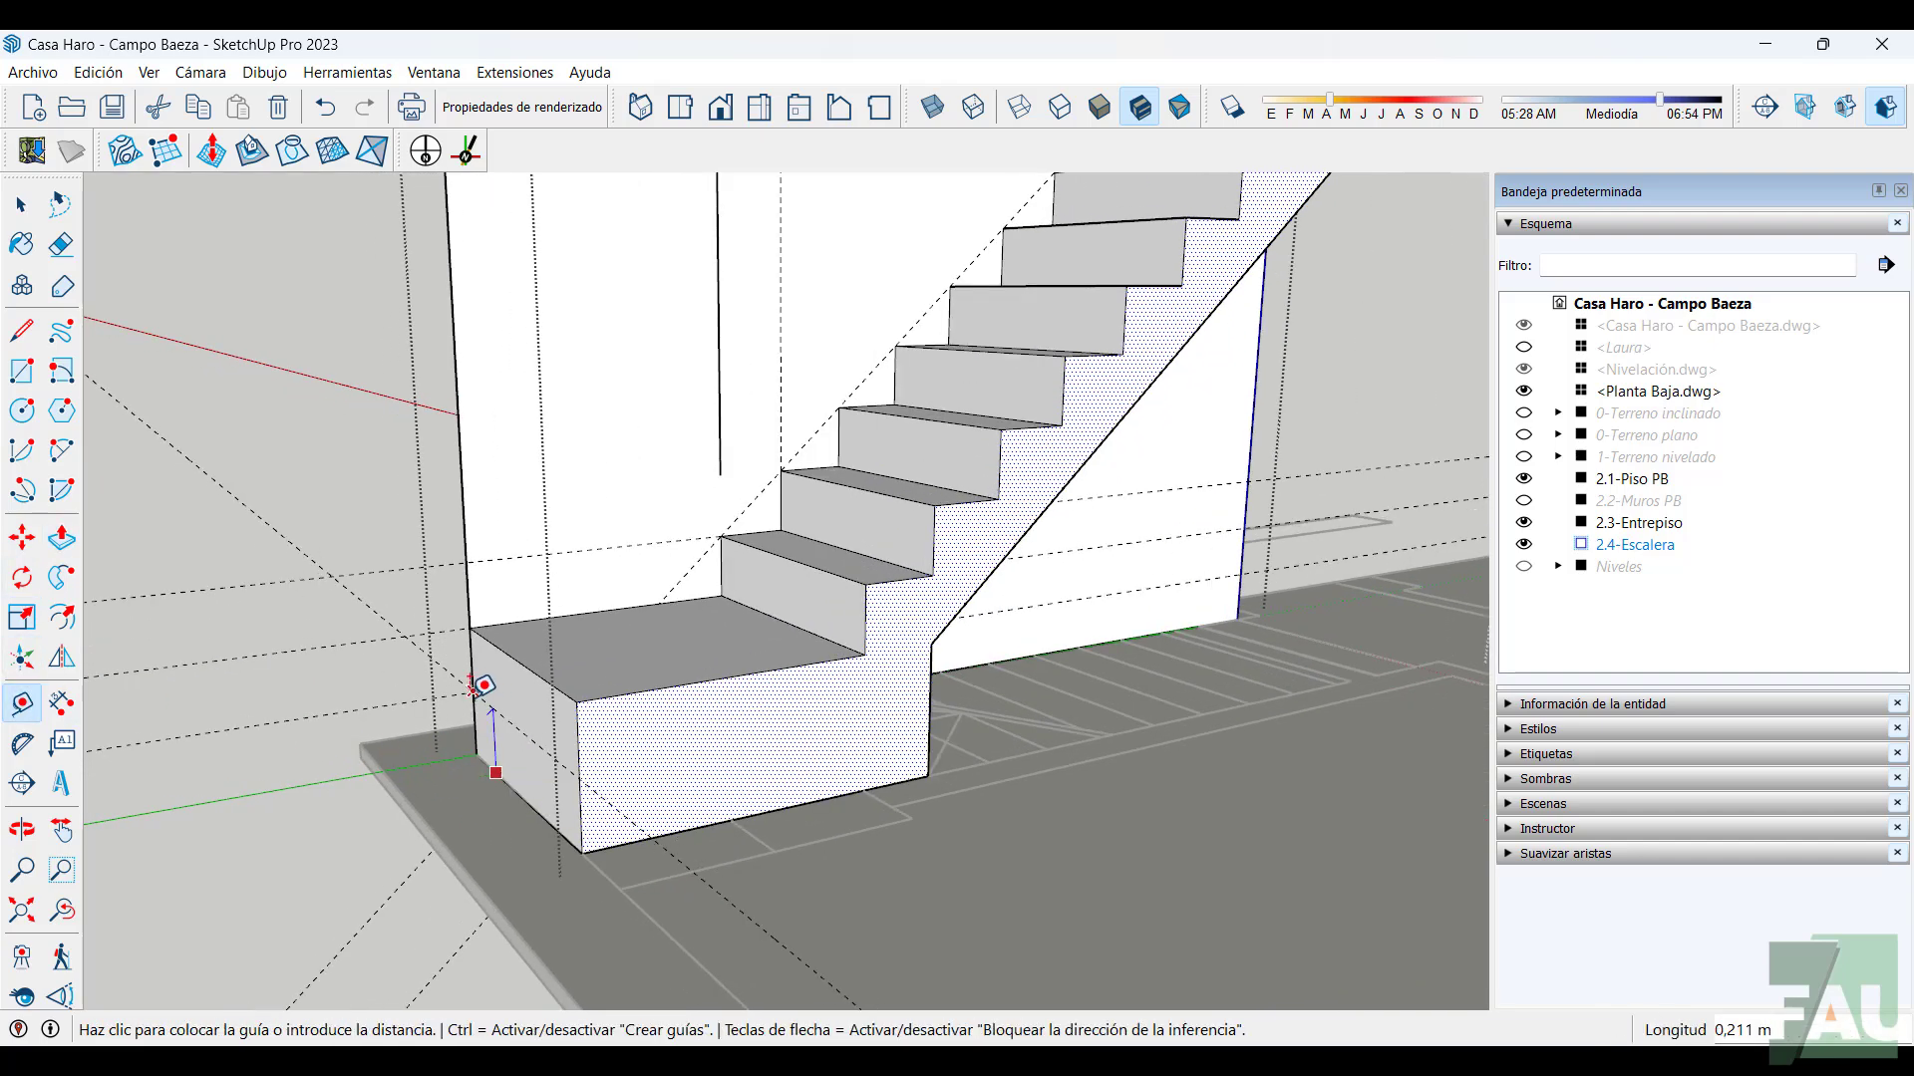
scroll(478, 685, "up", 3)
left_click(496, 677)
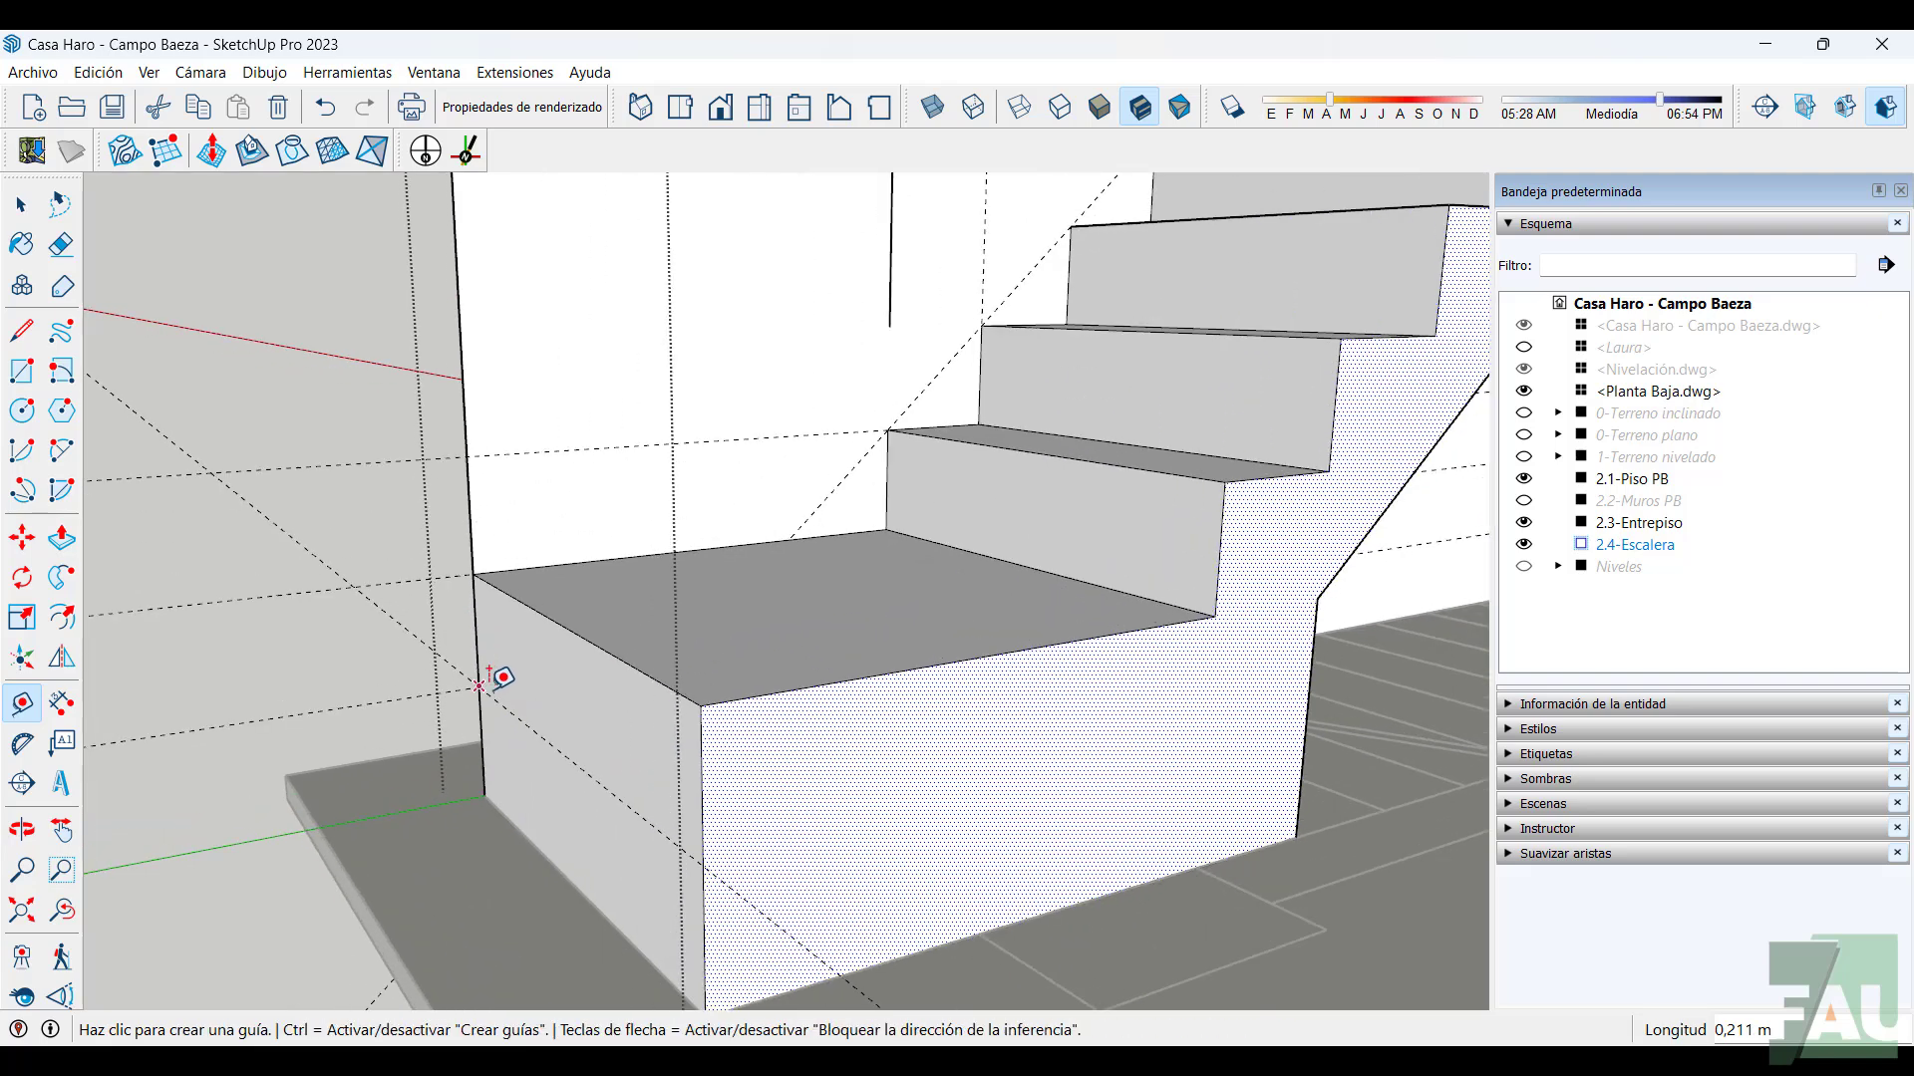
scroll(592, 667, "down", 4)
scroll(590, 668, "down", 1)
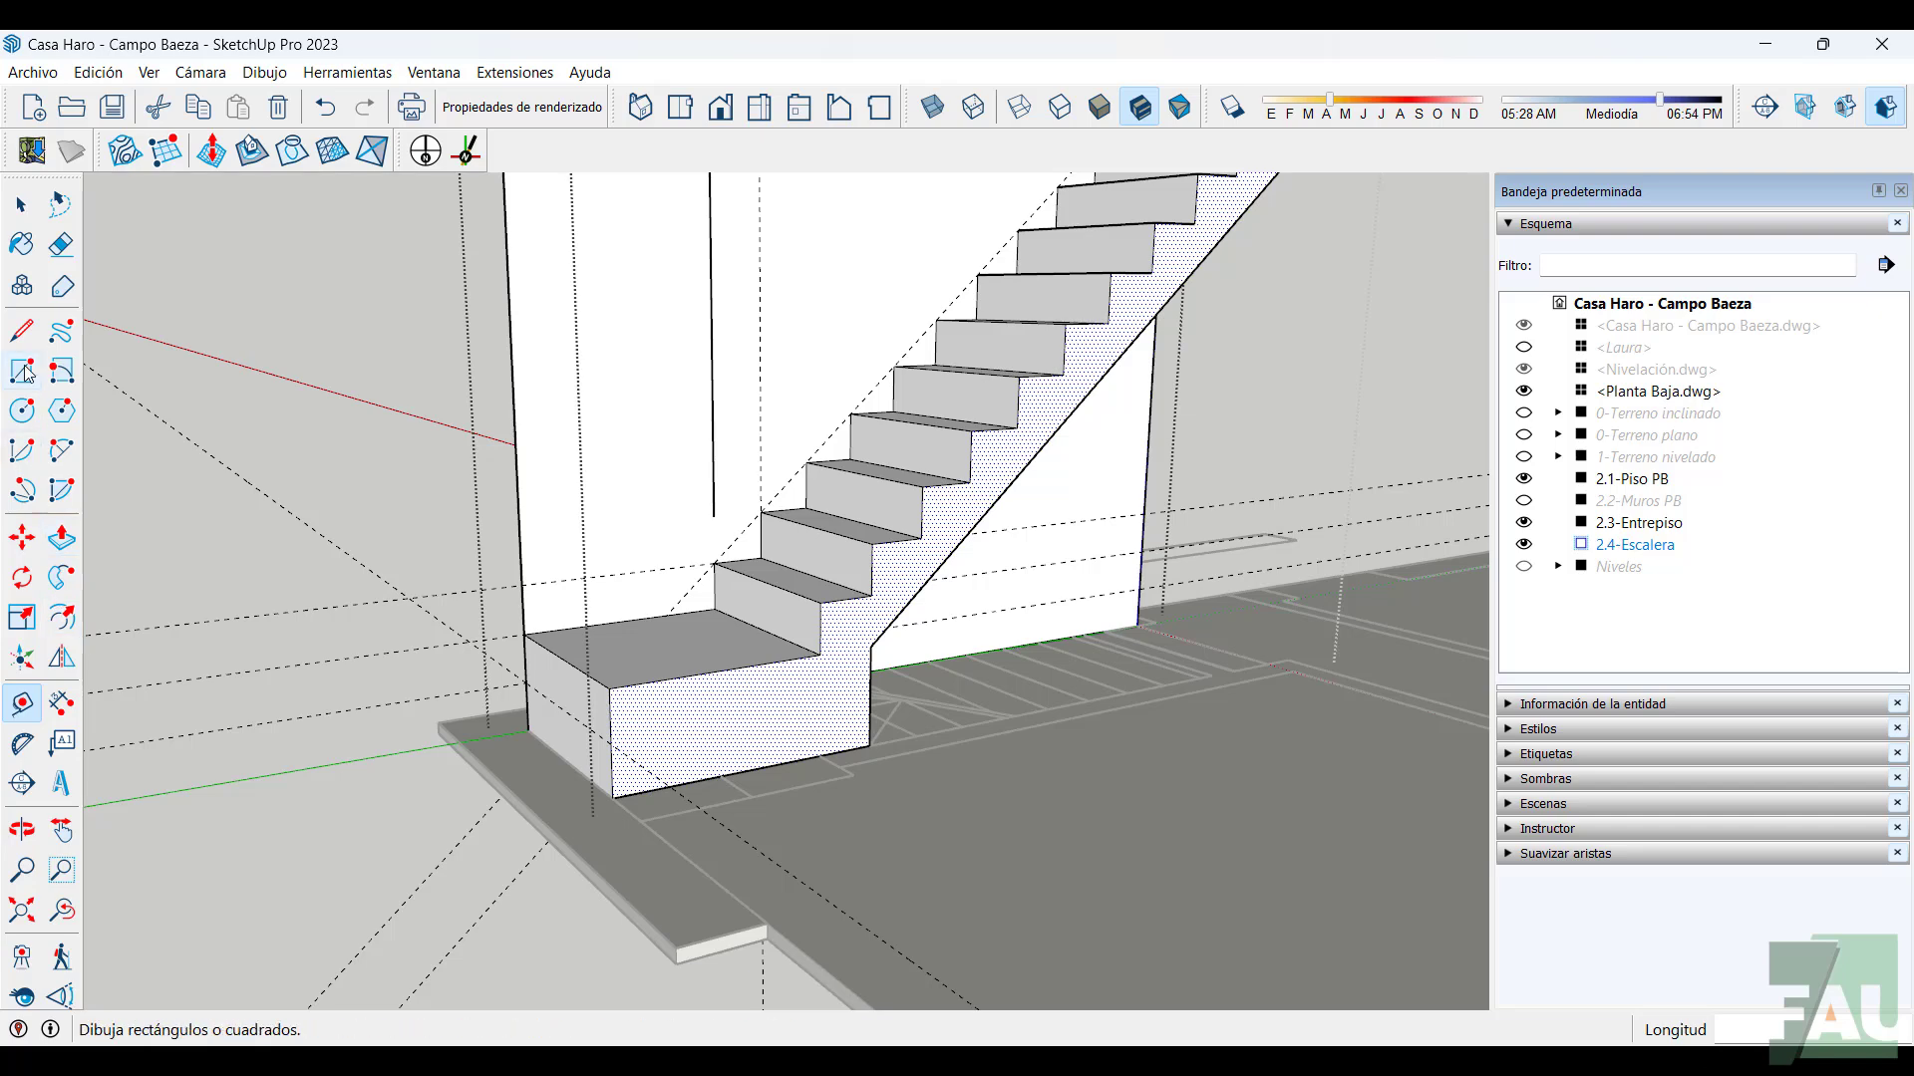
Outline the bottom step on the landing's long side: a 0.9 m horizontal line from the guide at the corner, closed vertically down to the base
left_click(25, 334)
scroll(577, 674, "up", 2)
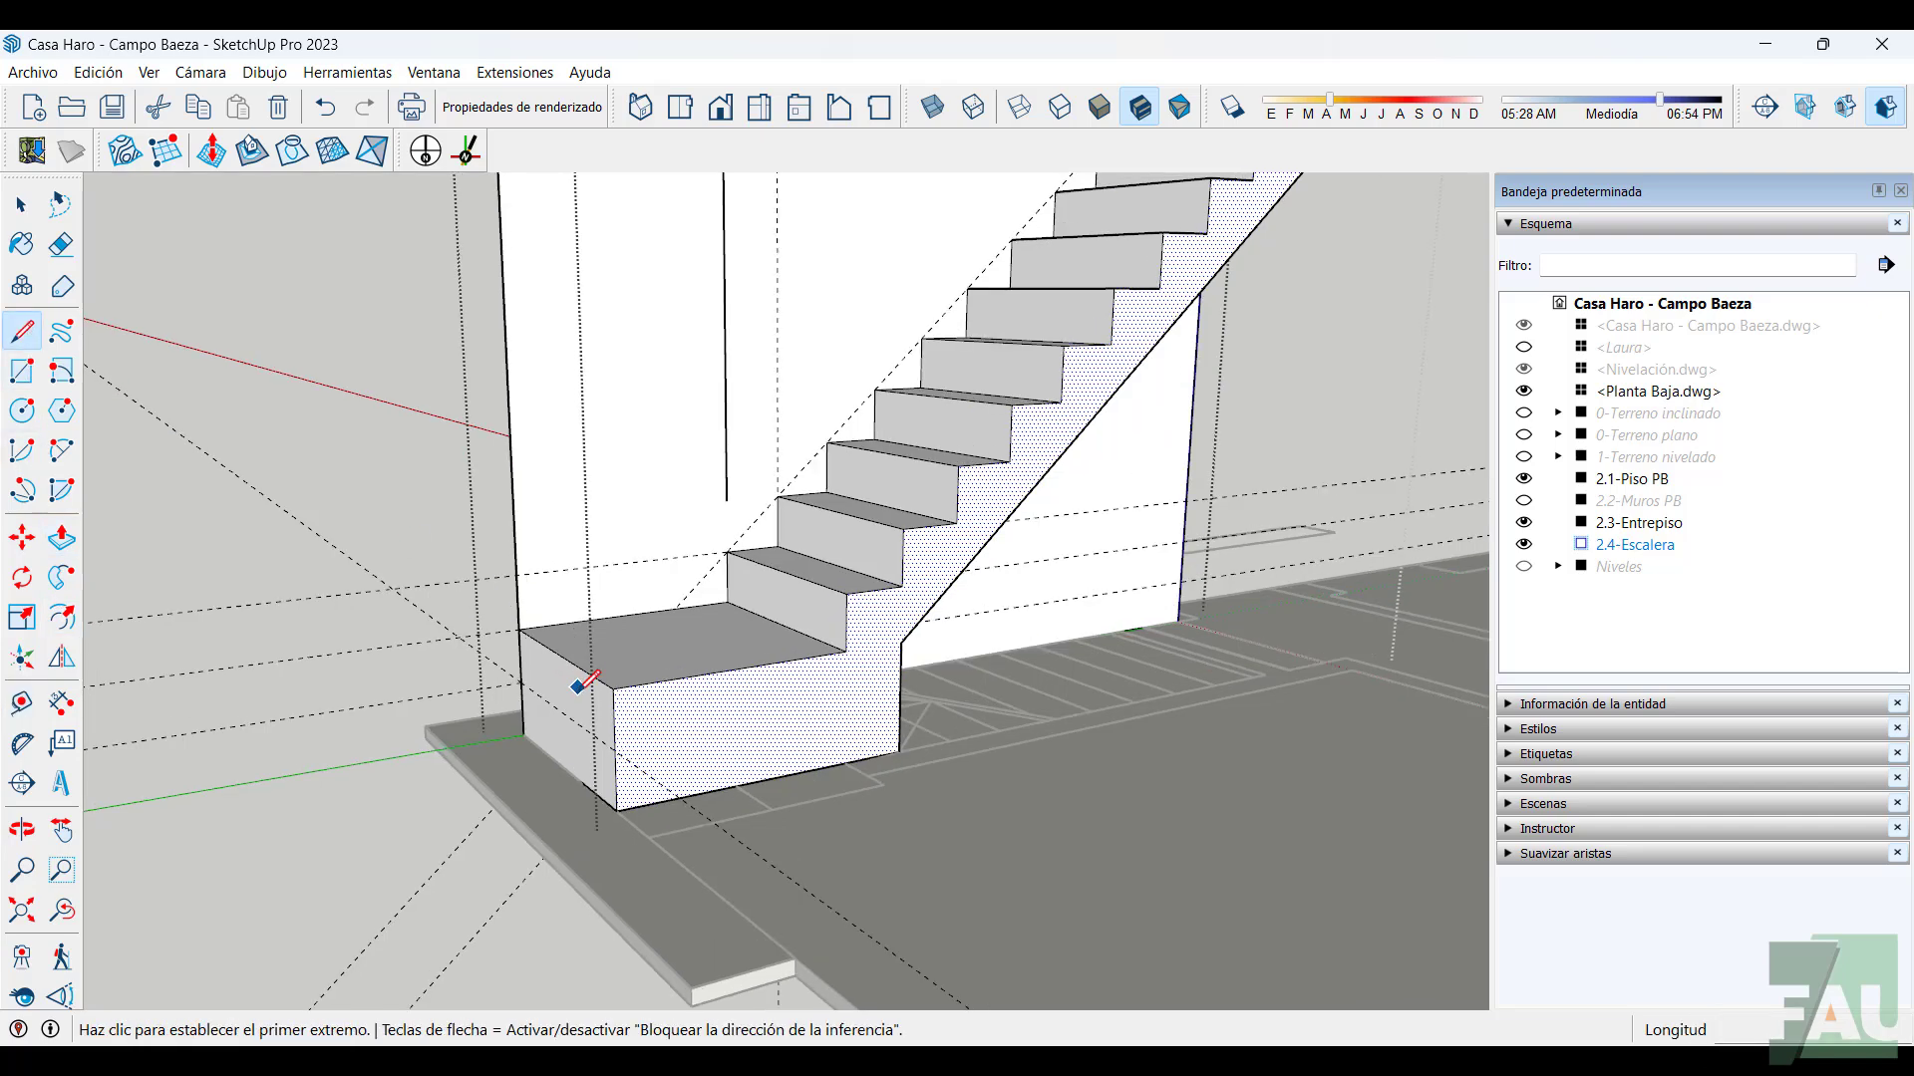
left_click(620, 756)
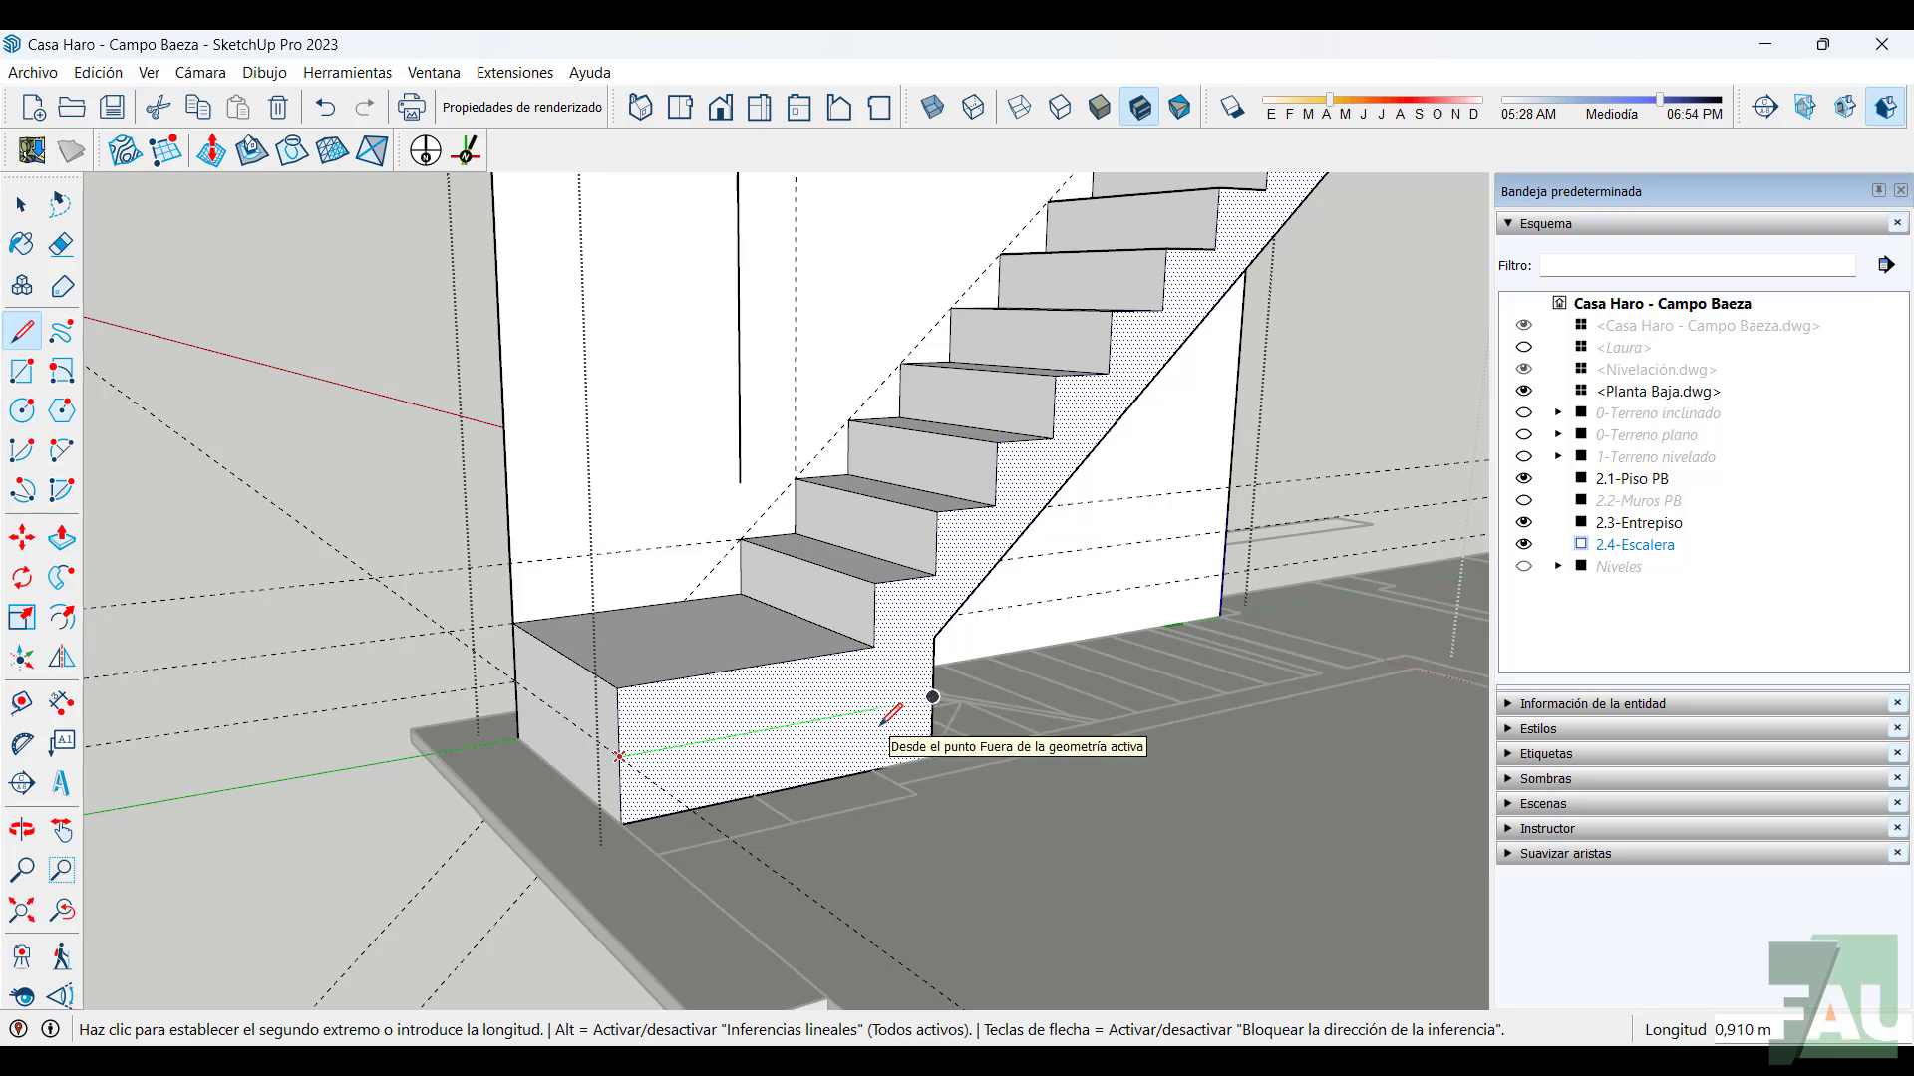
type("0,9")
key("Return")
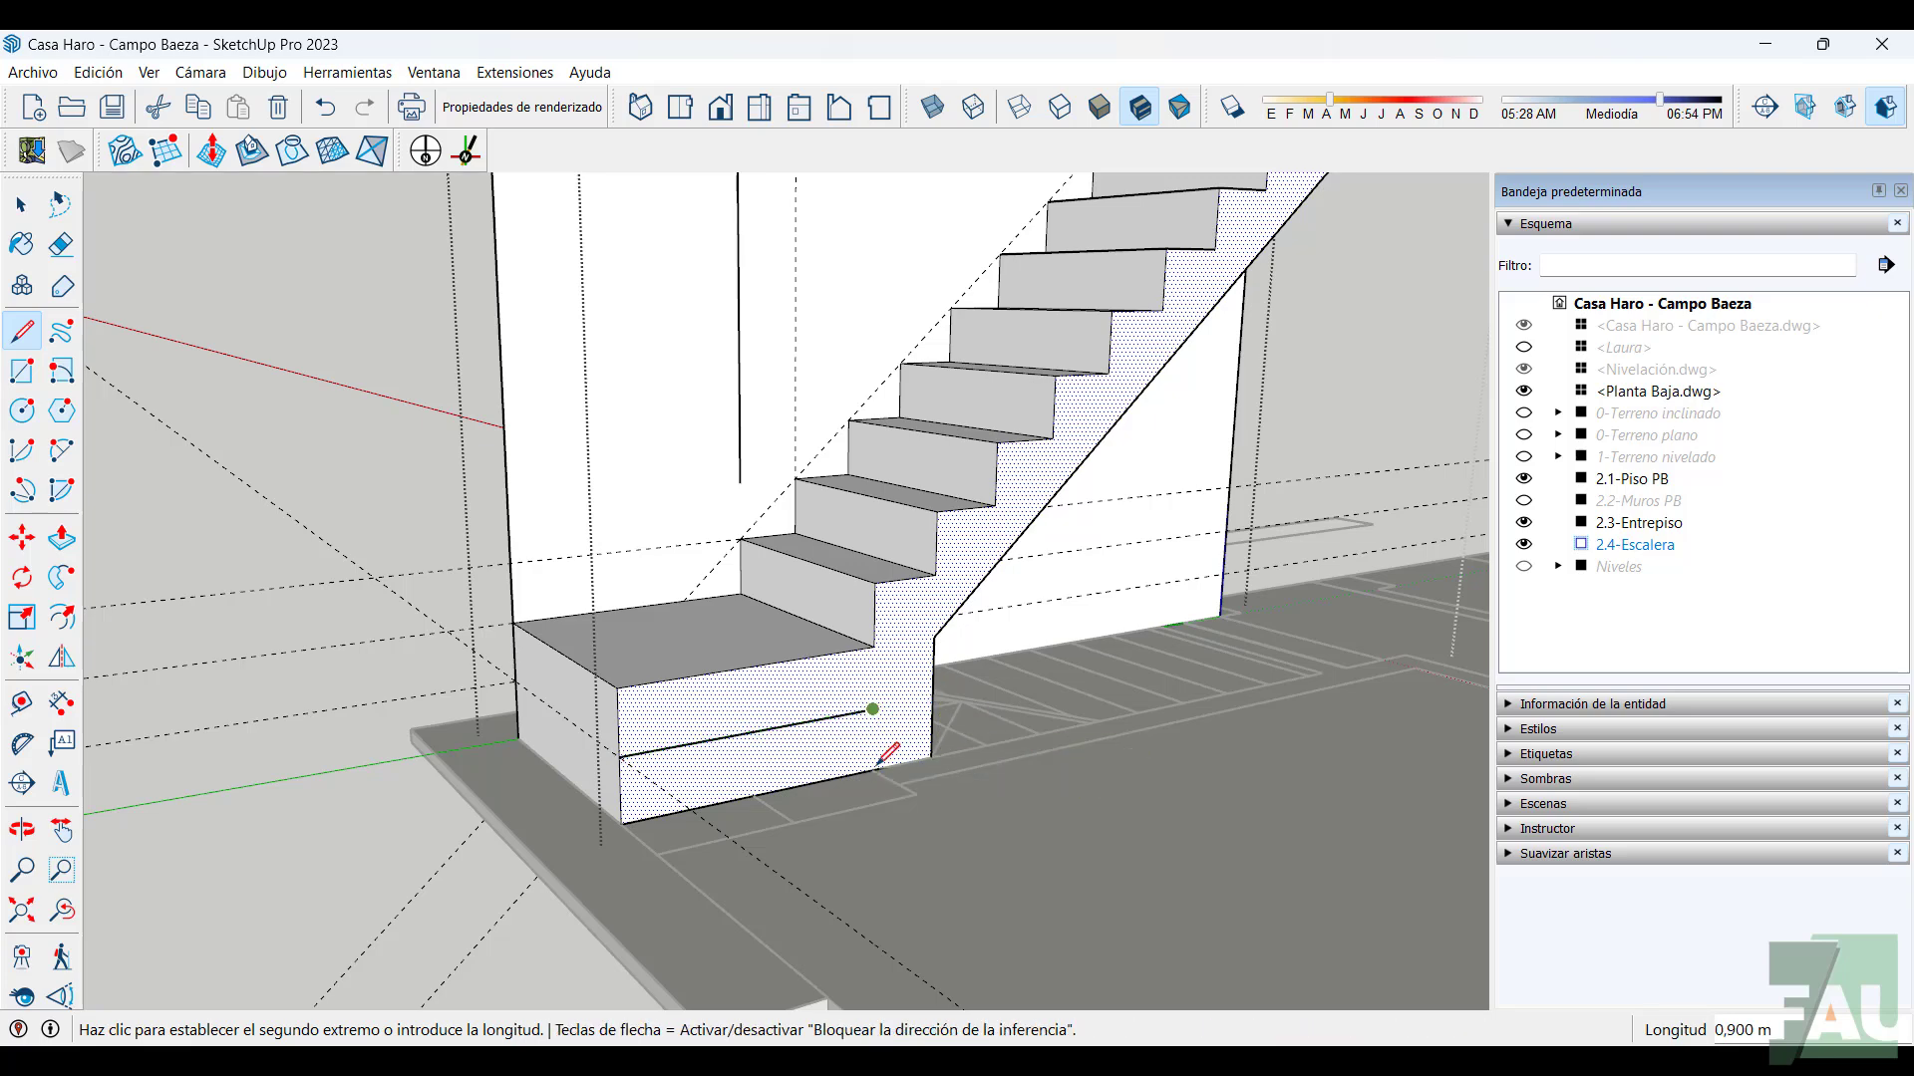
left_click(874, 769)
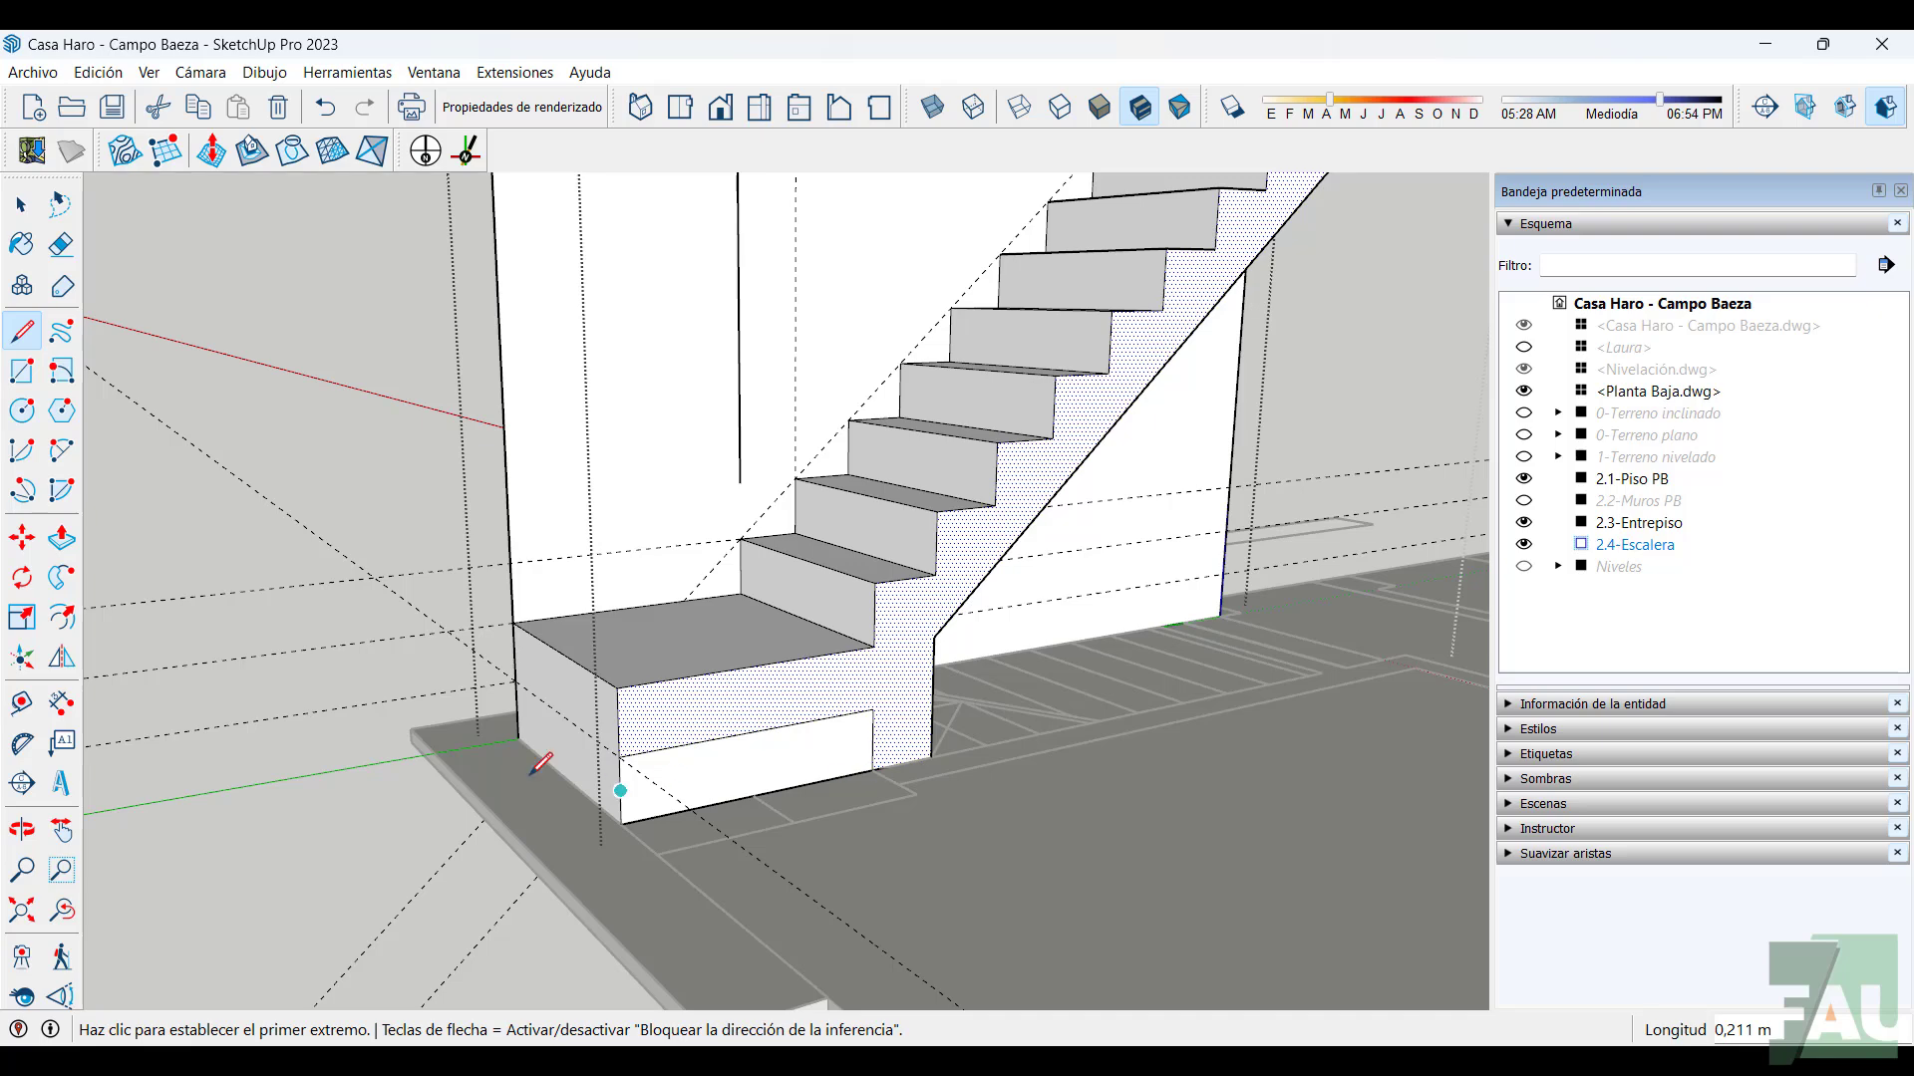
Extrude the rectangle on the landing's long side outward 0.25 m to form the bottom step
key("space")
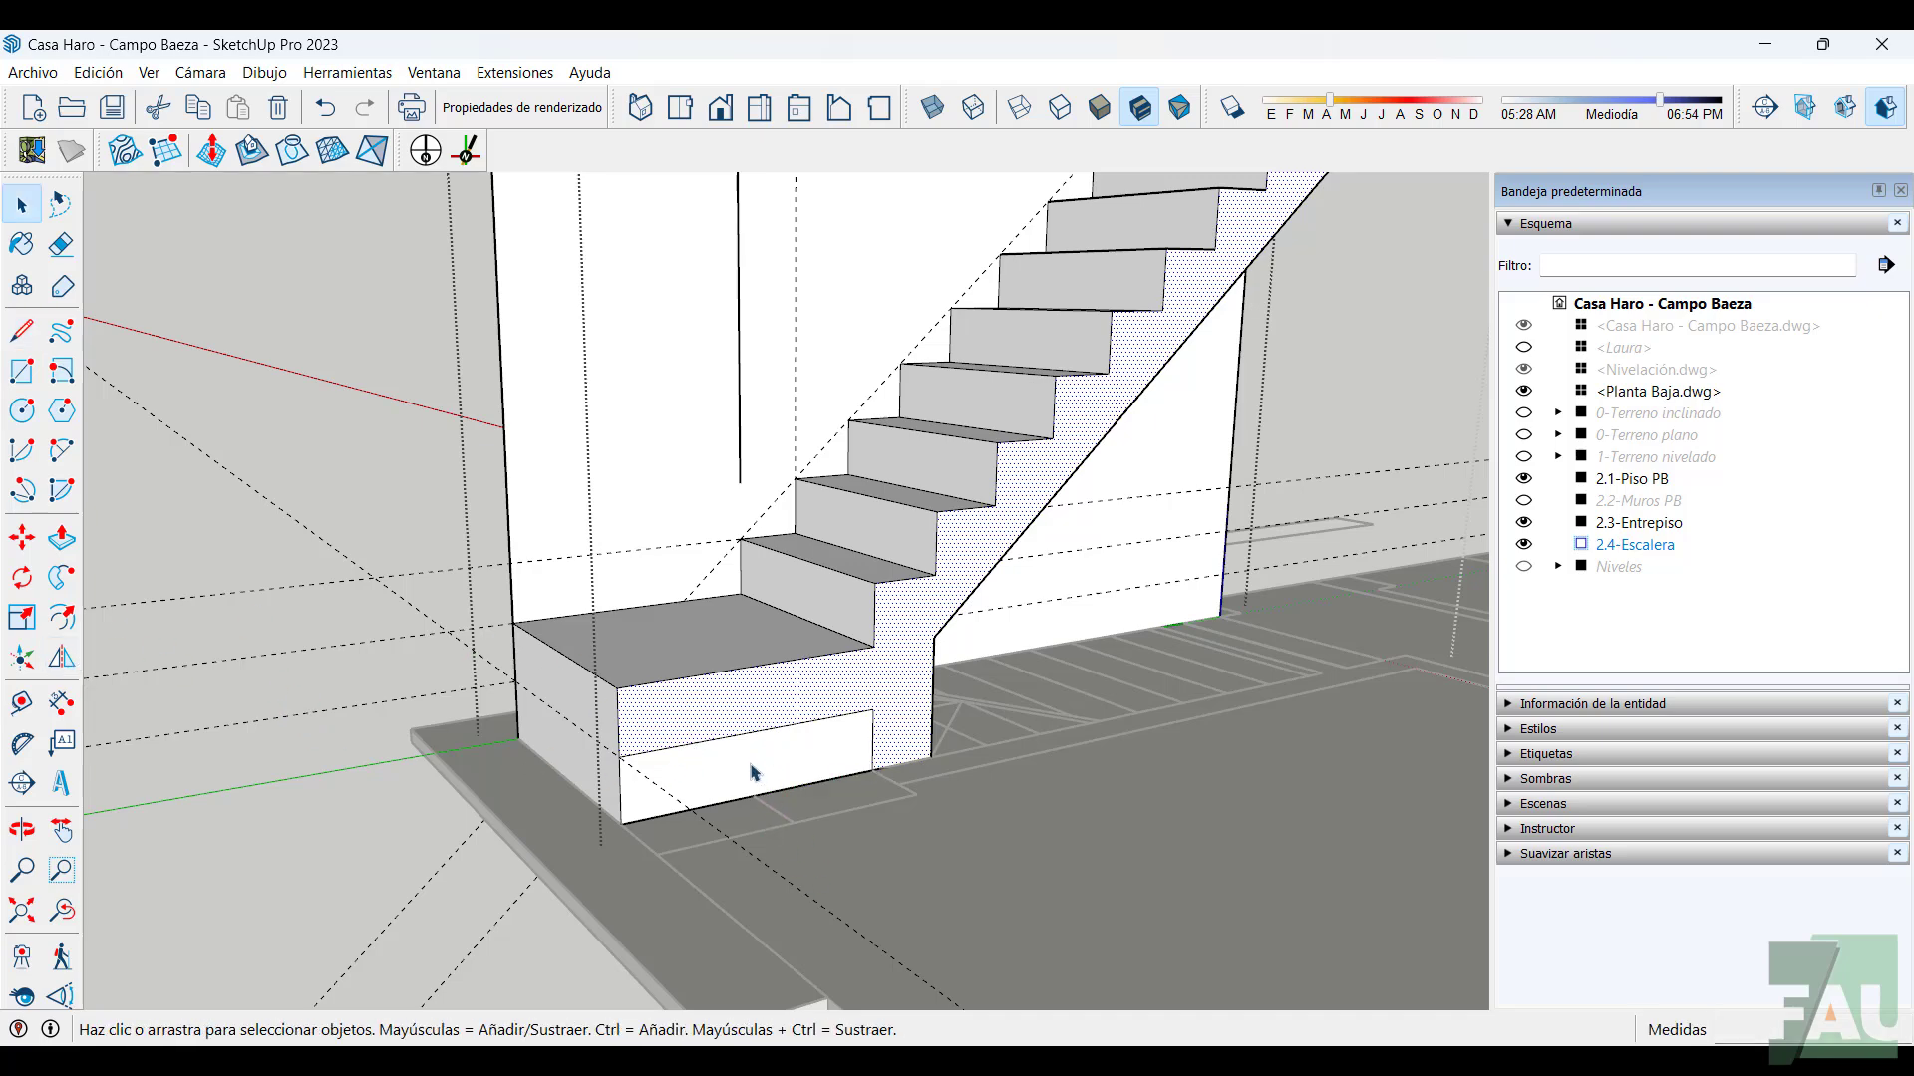
left_click(753, 770)
left_click(66, 547)
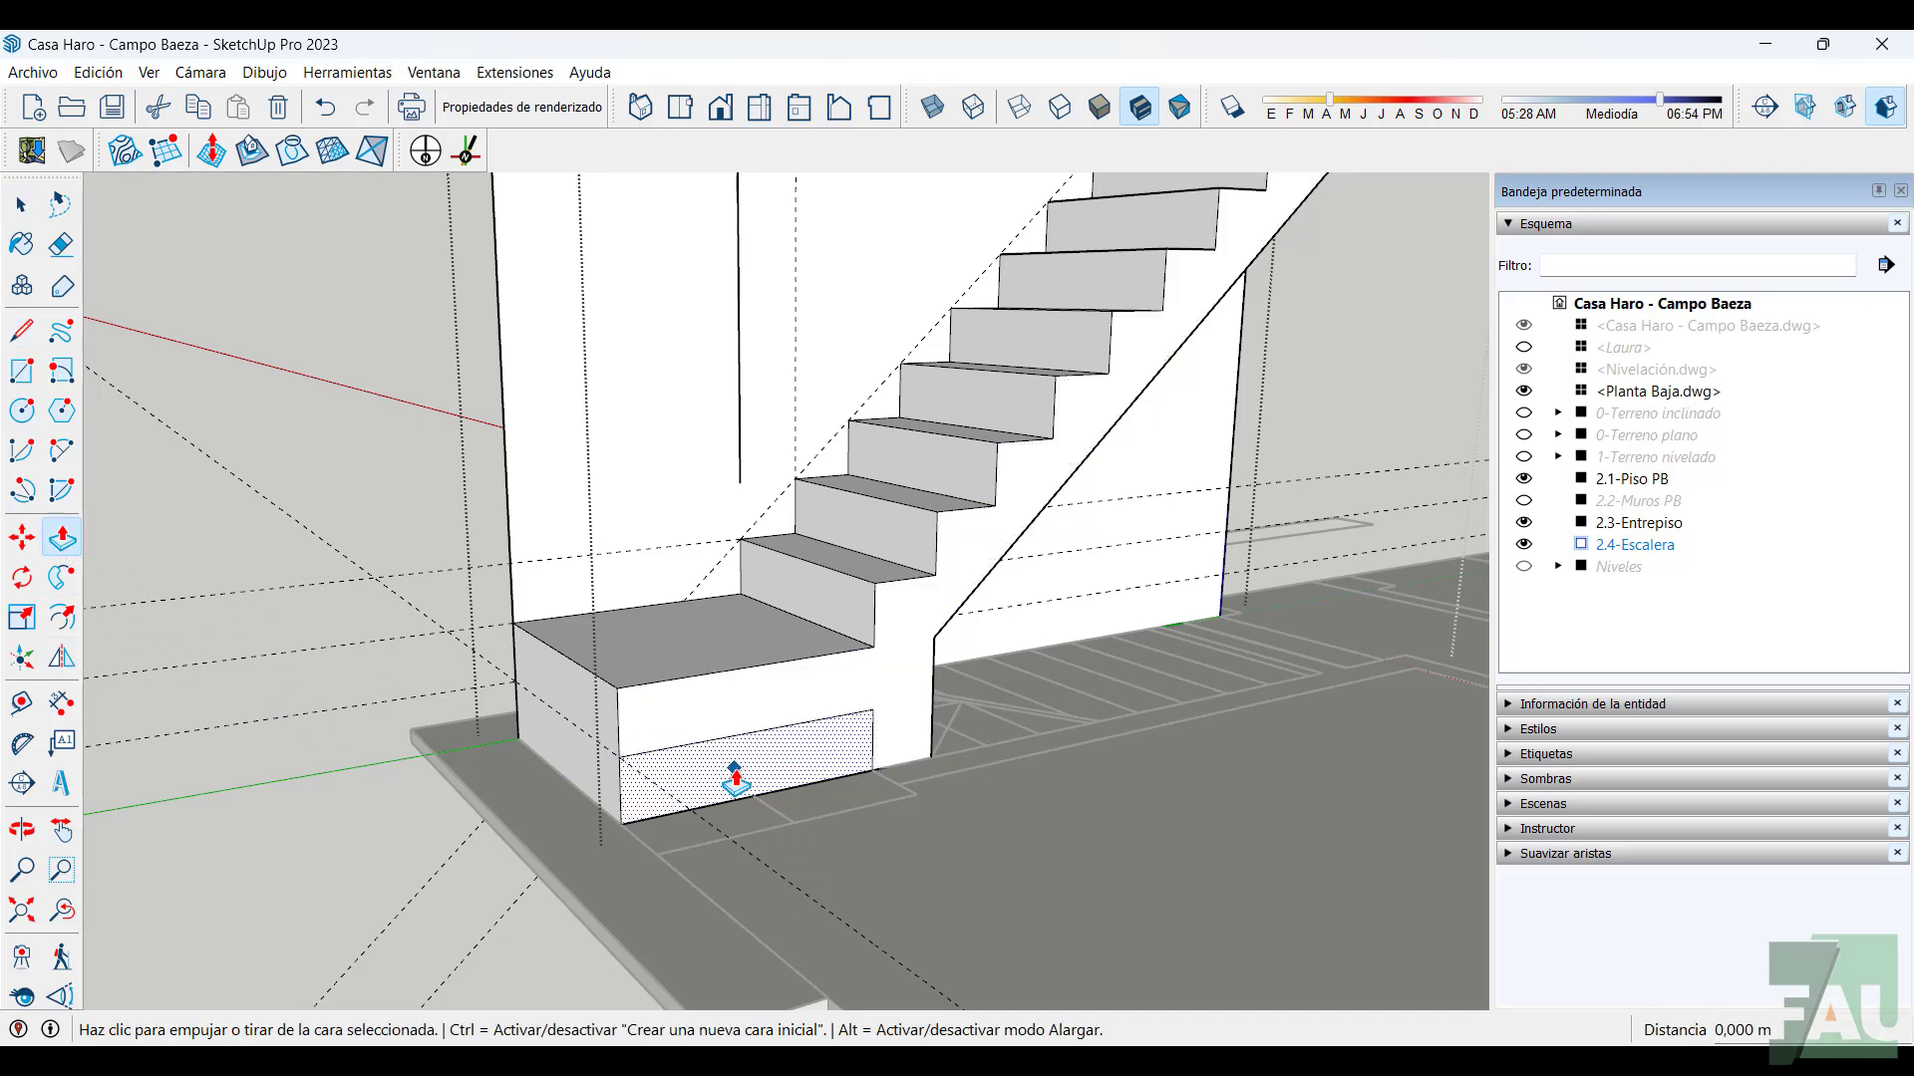
middle_click_drag(737, 781, 829, 826)
left_click(829, 826)
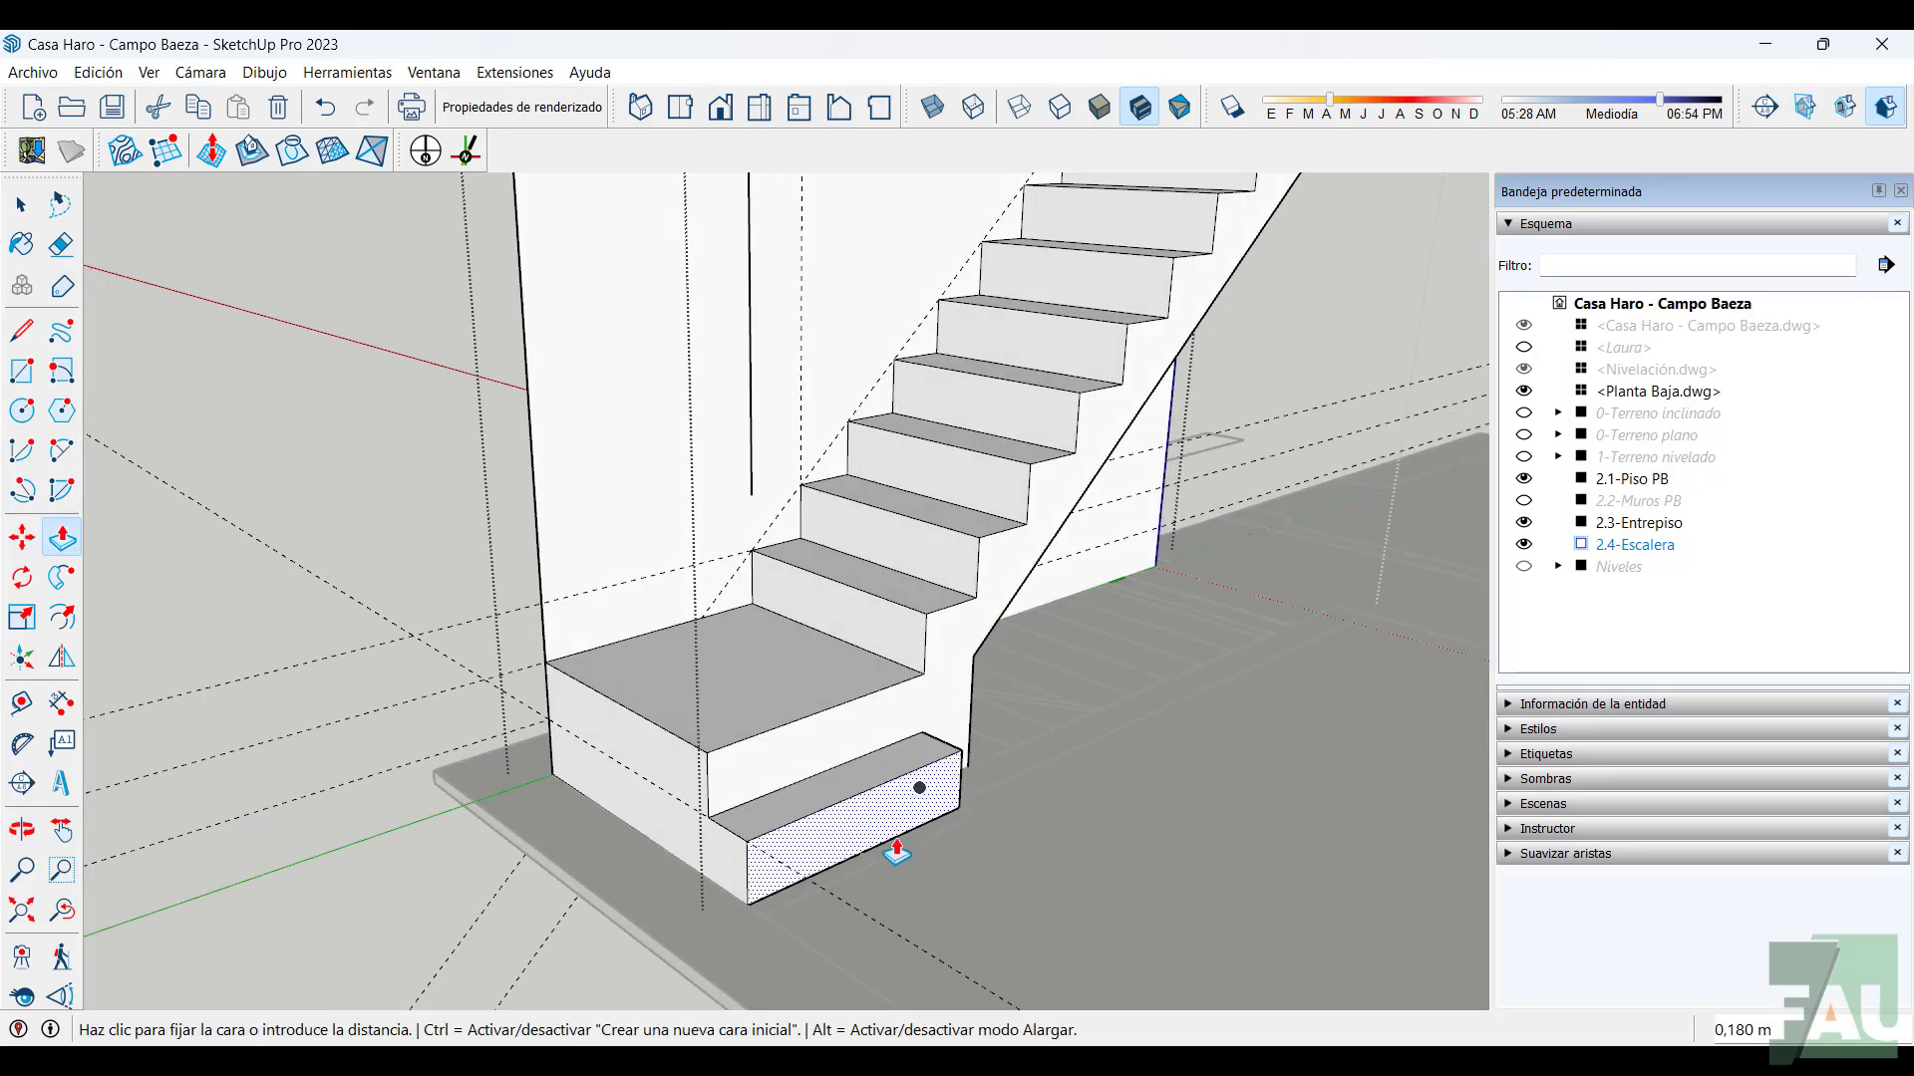
left_click(759, 927)
middle_click_drag(867, 897, 987, 817)
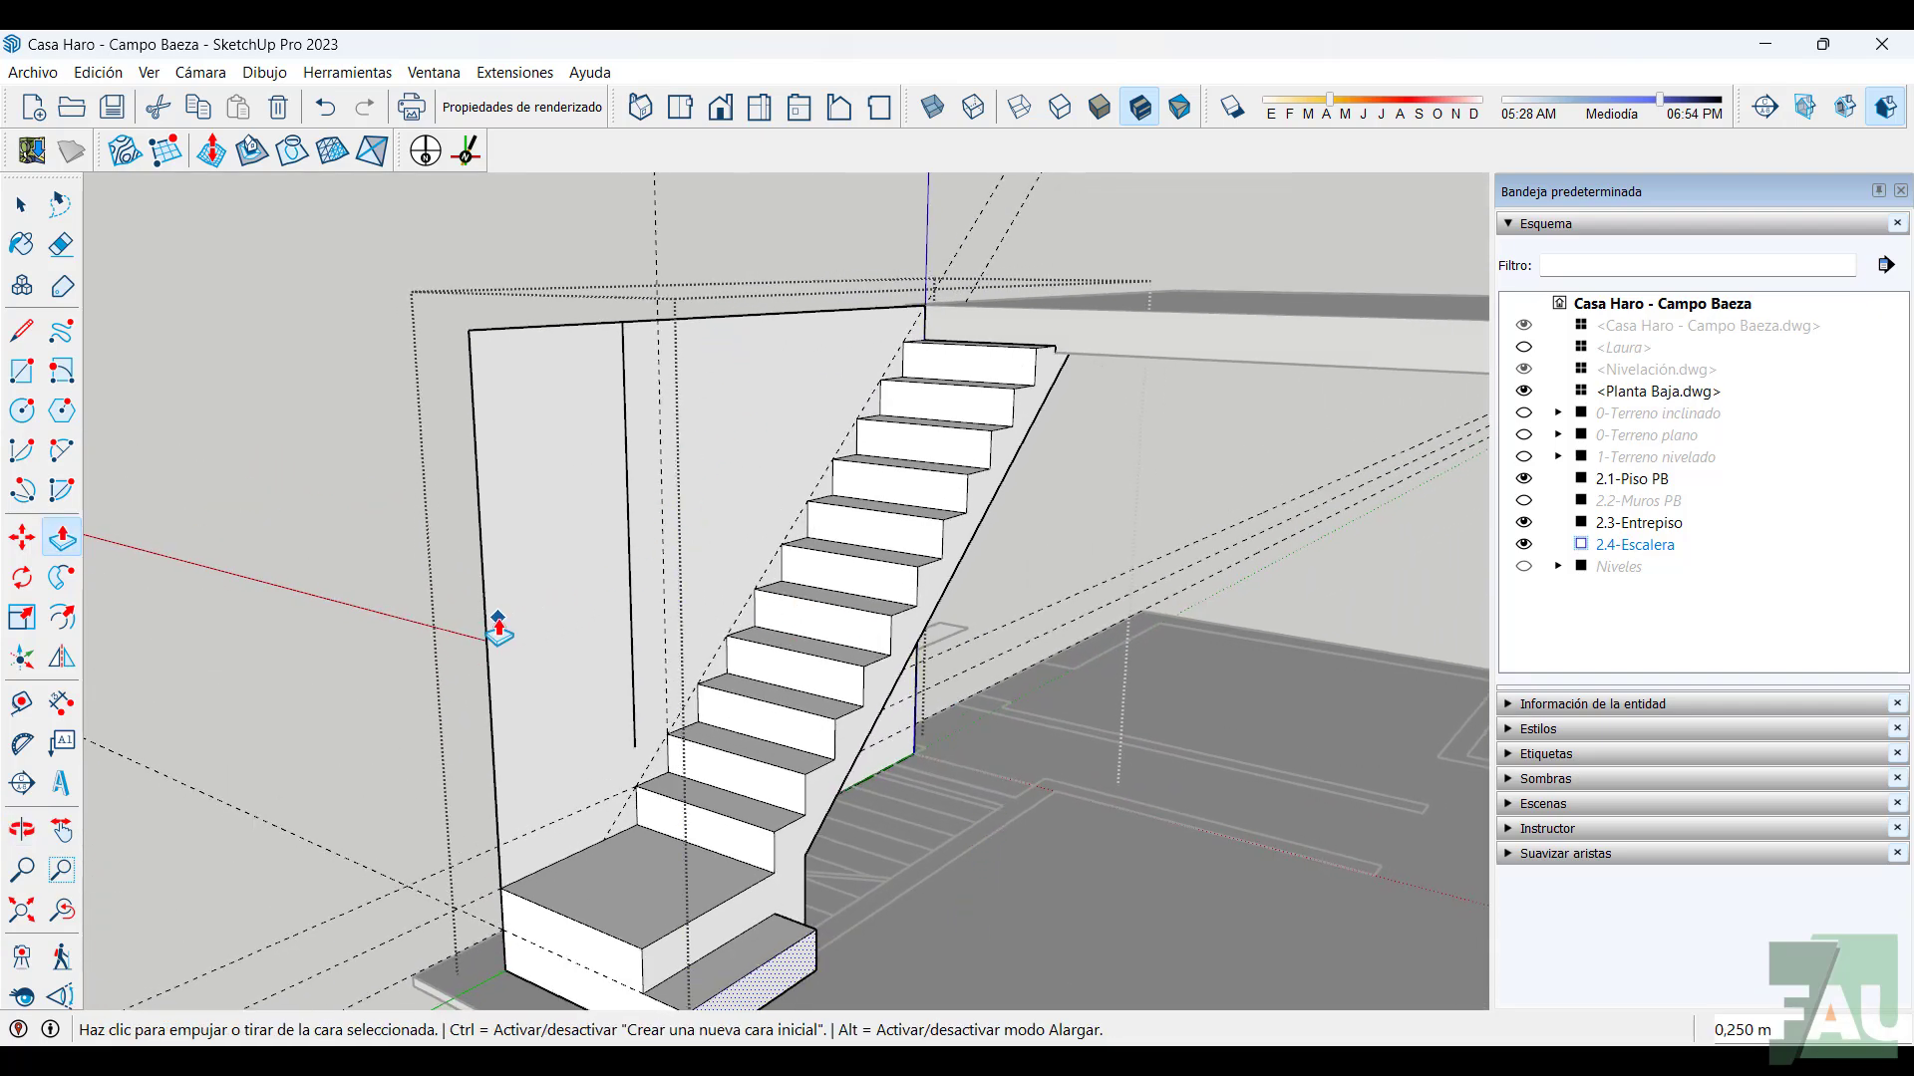
Erase the outer edges of the leftover face above the stairs and delete the remaining vertical line segments
left_click(62, 245)
left_click(503, 855)
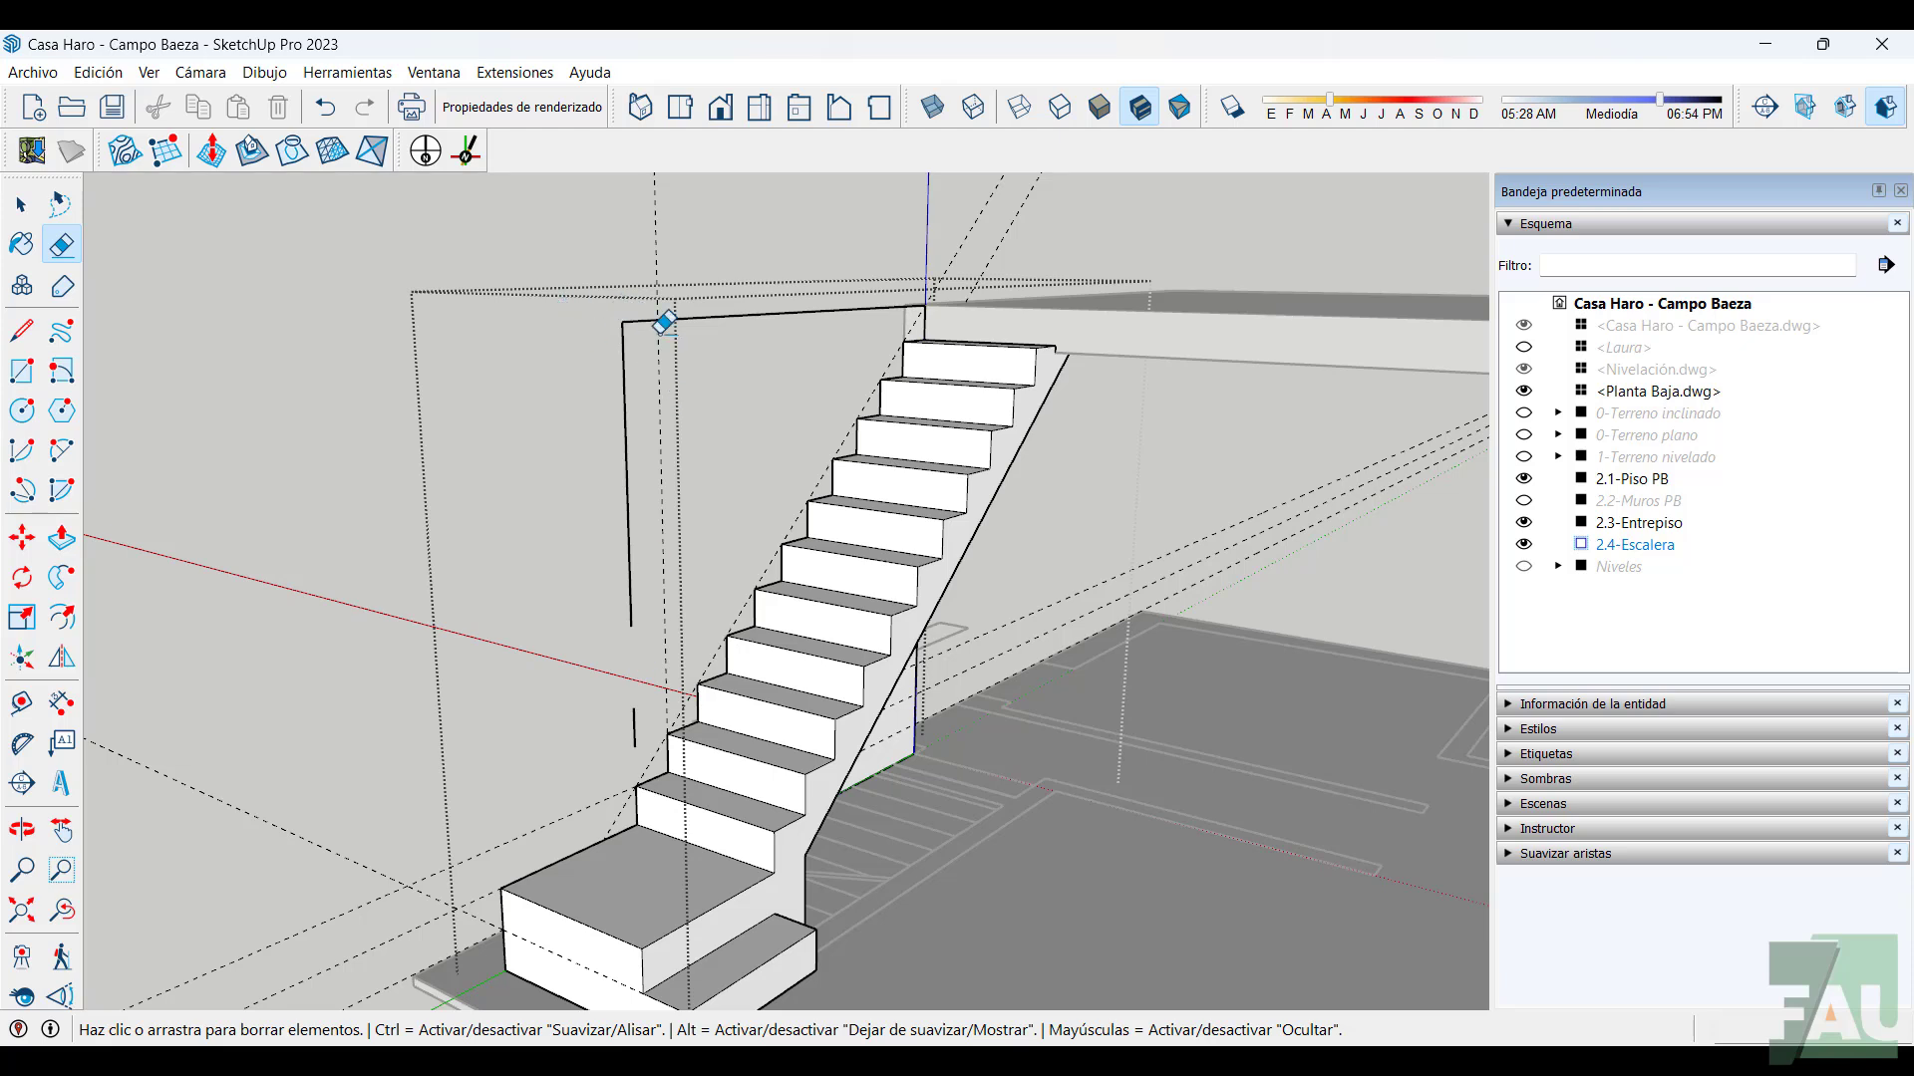
left_click(757, 306)
key("space")
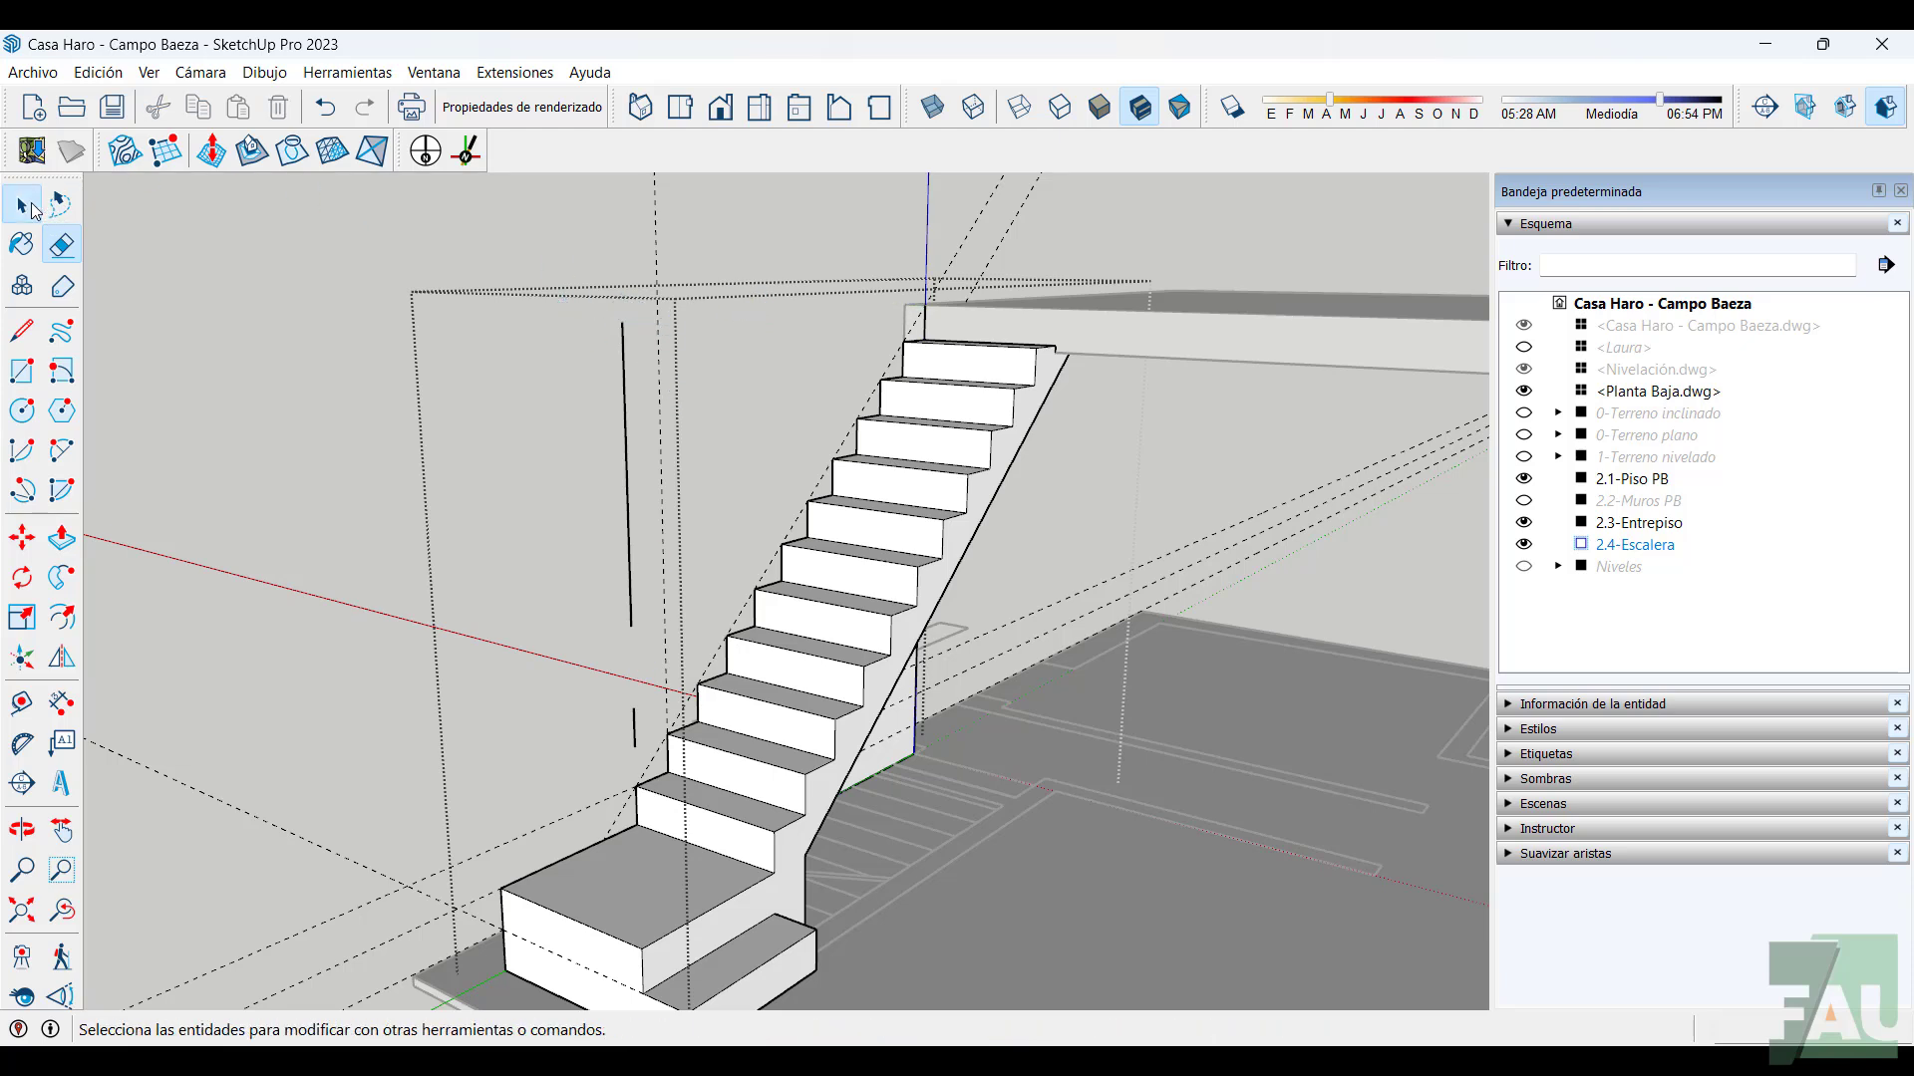
left_click_drag(546, 285, 651, 774)
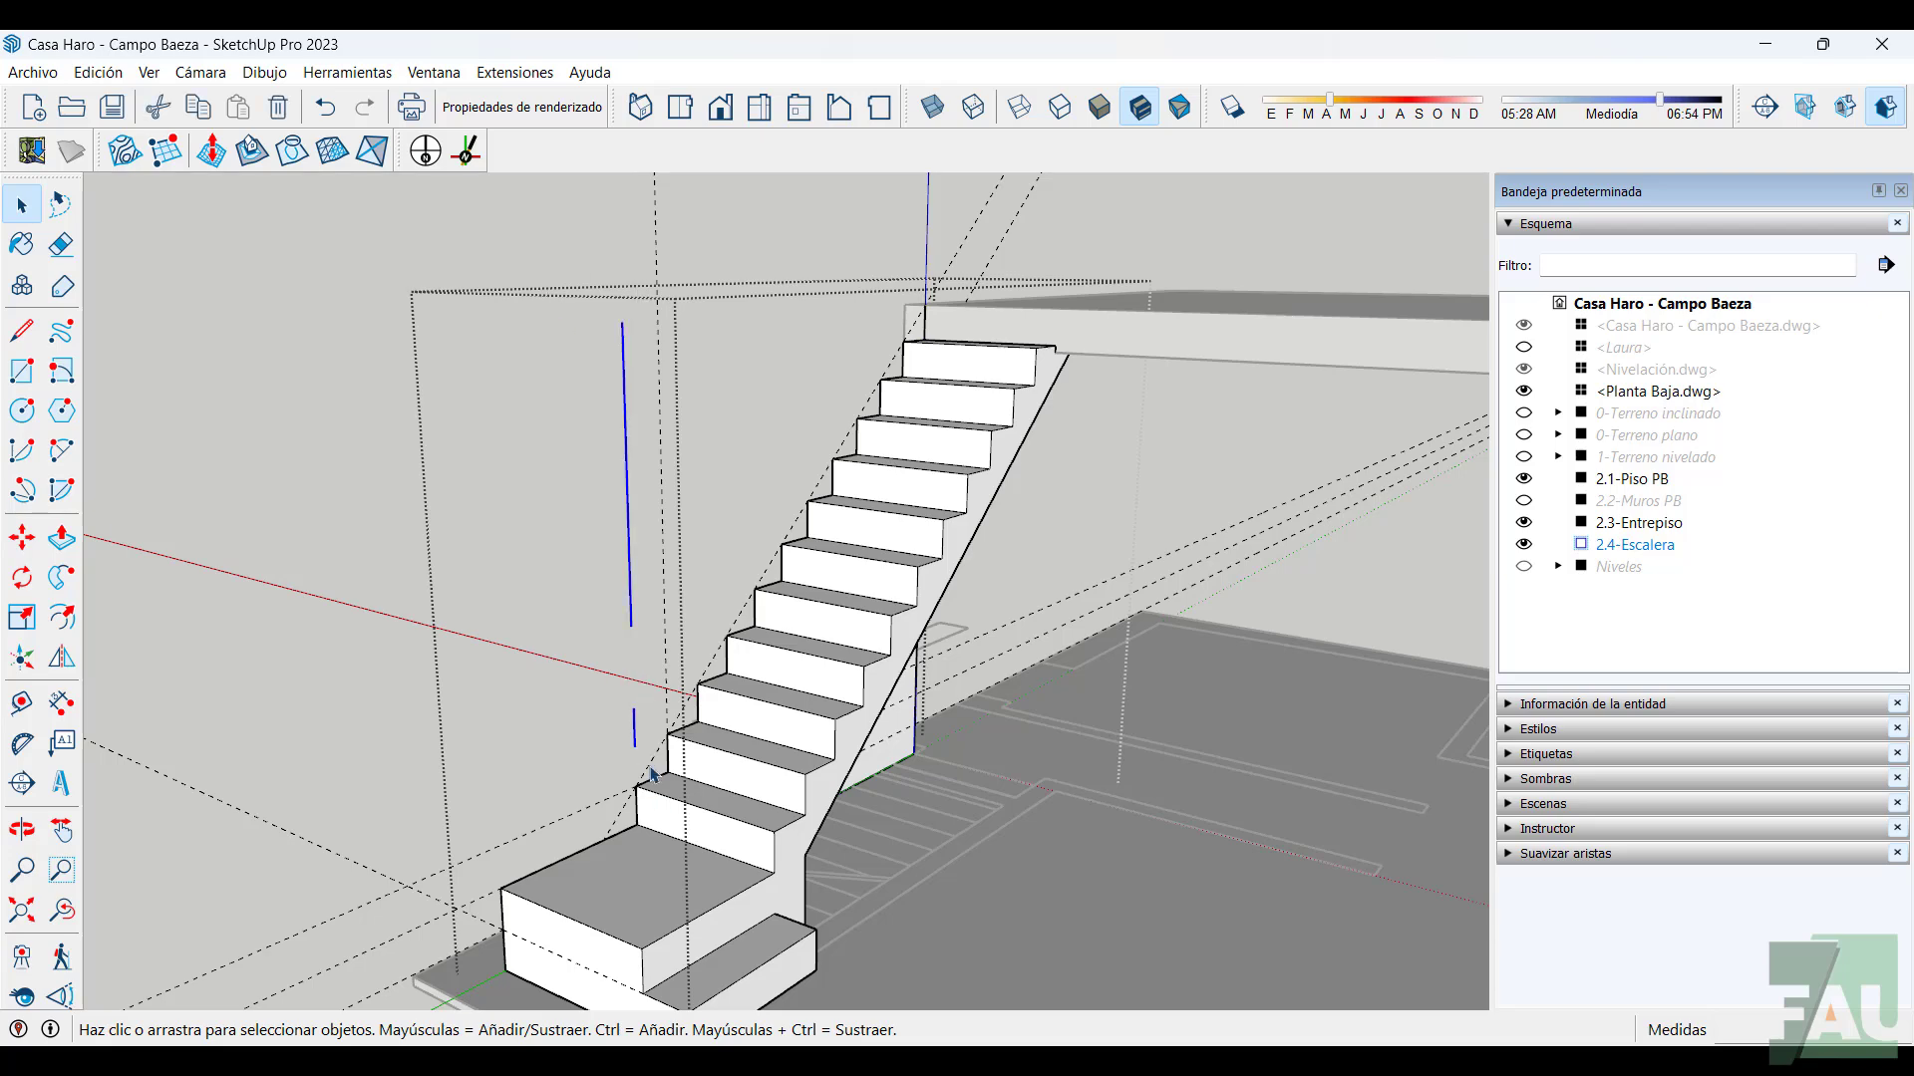
key("Delete")
middle_click_drag(1162, 440, 926, 438)
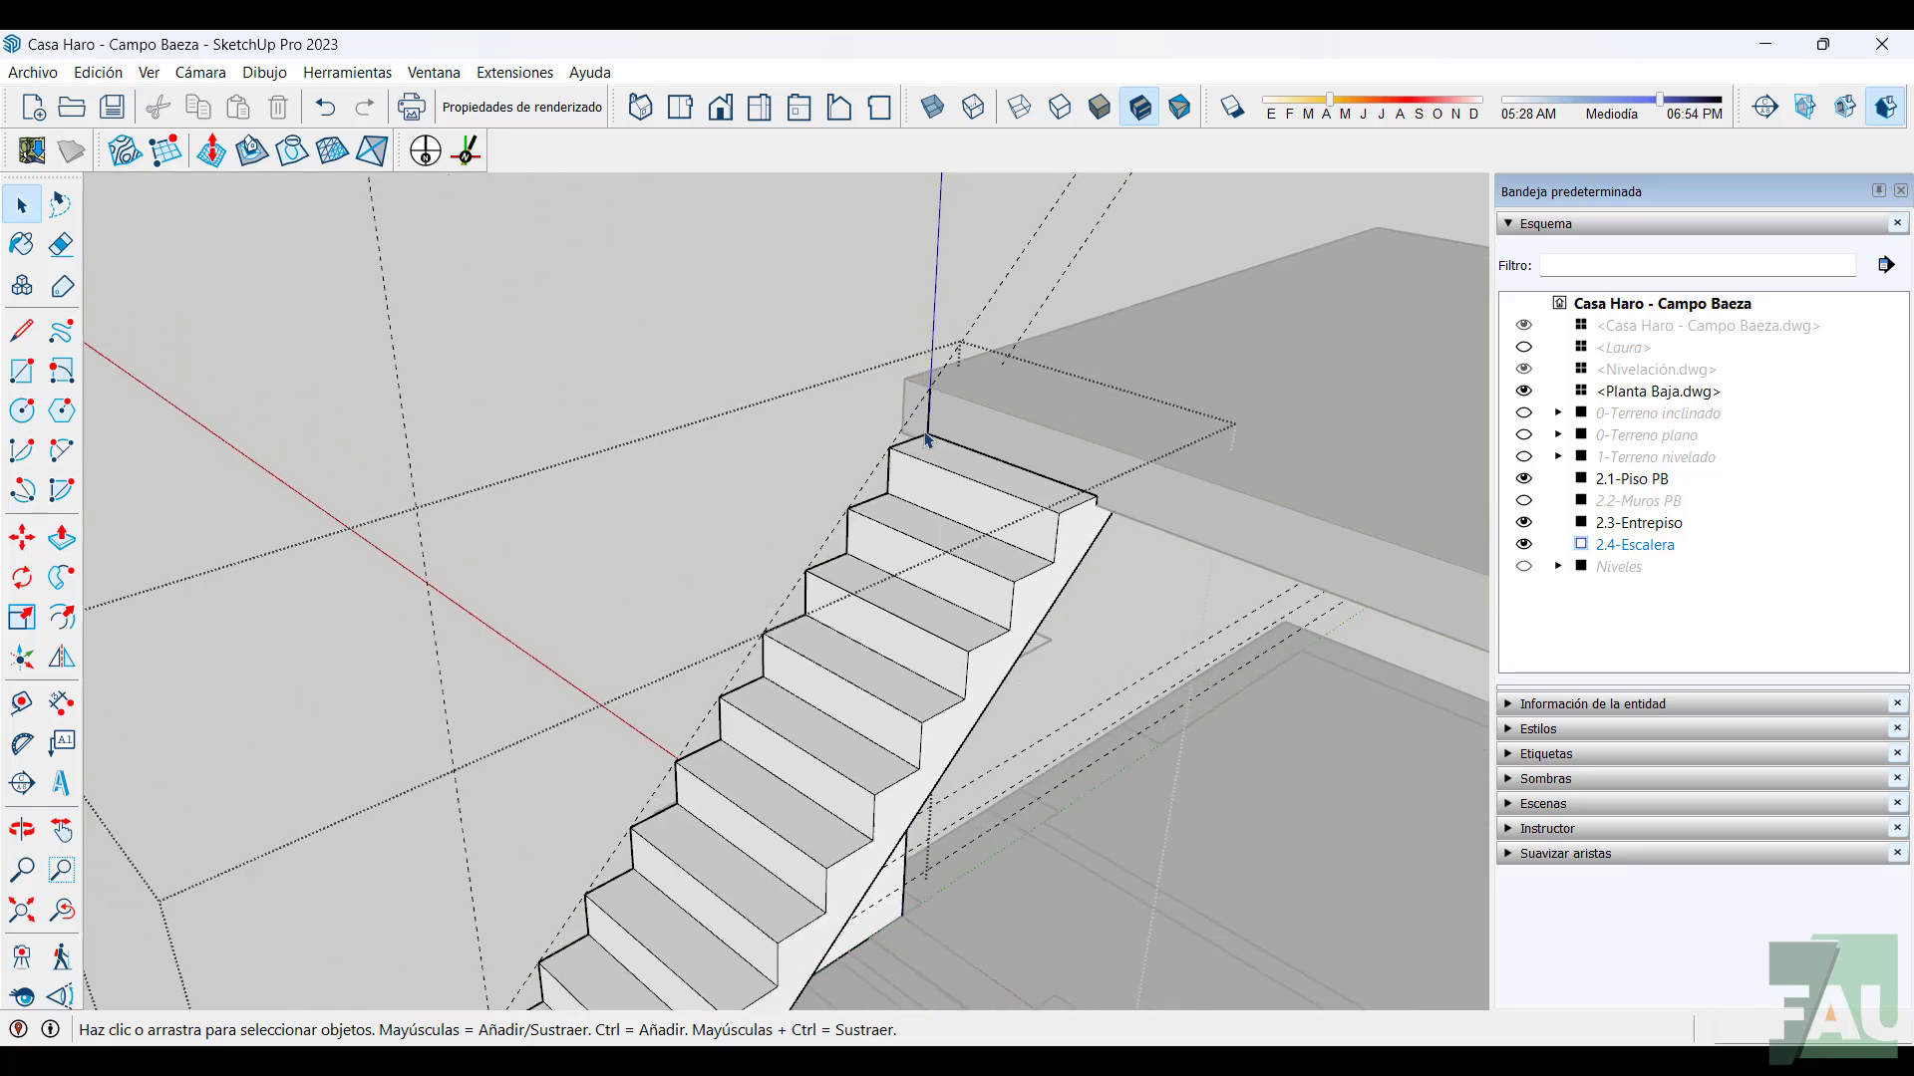
Erase the leftover triangular face beneath the stair flight by removing its vertical edge
scroll(927, 439, "up", 2)
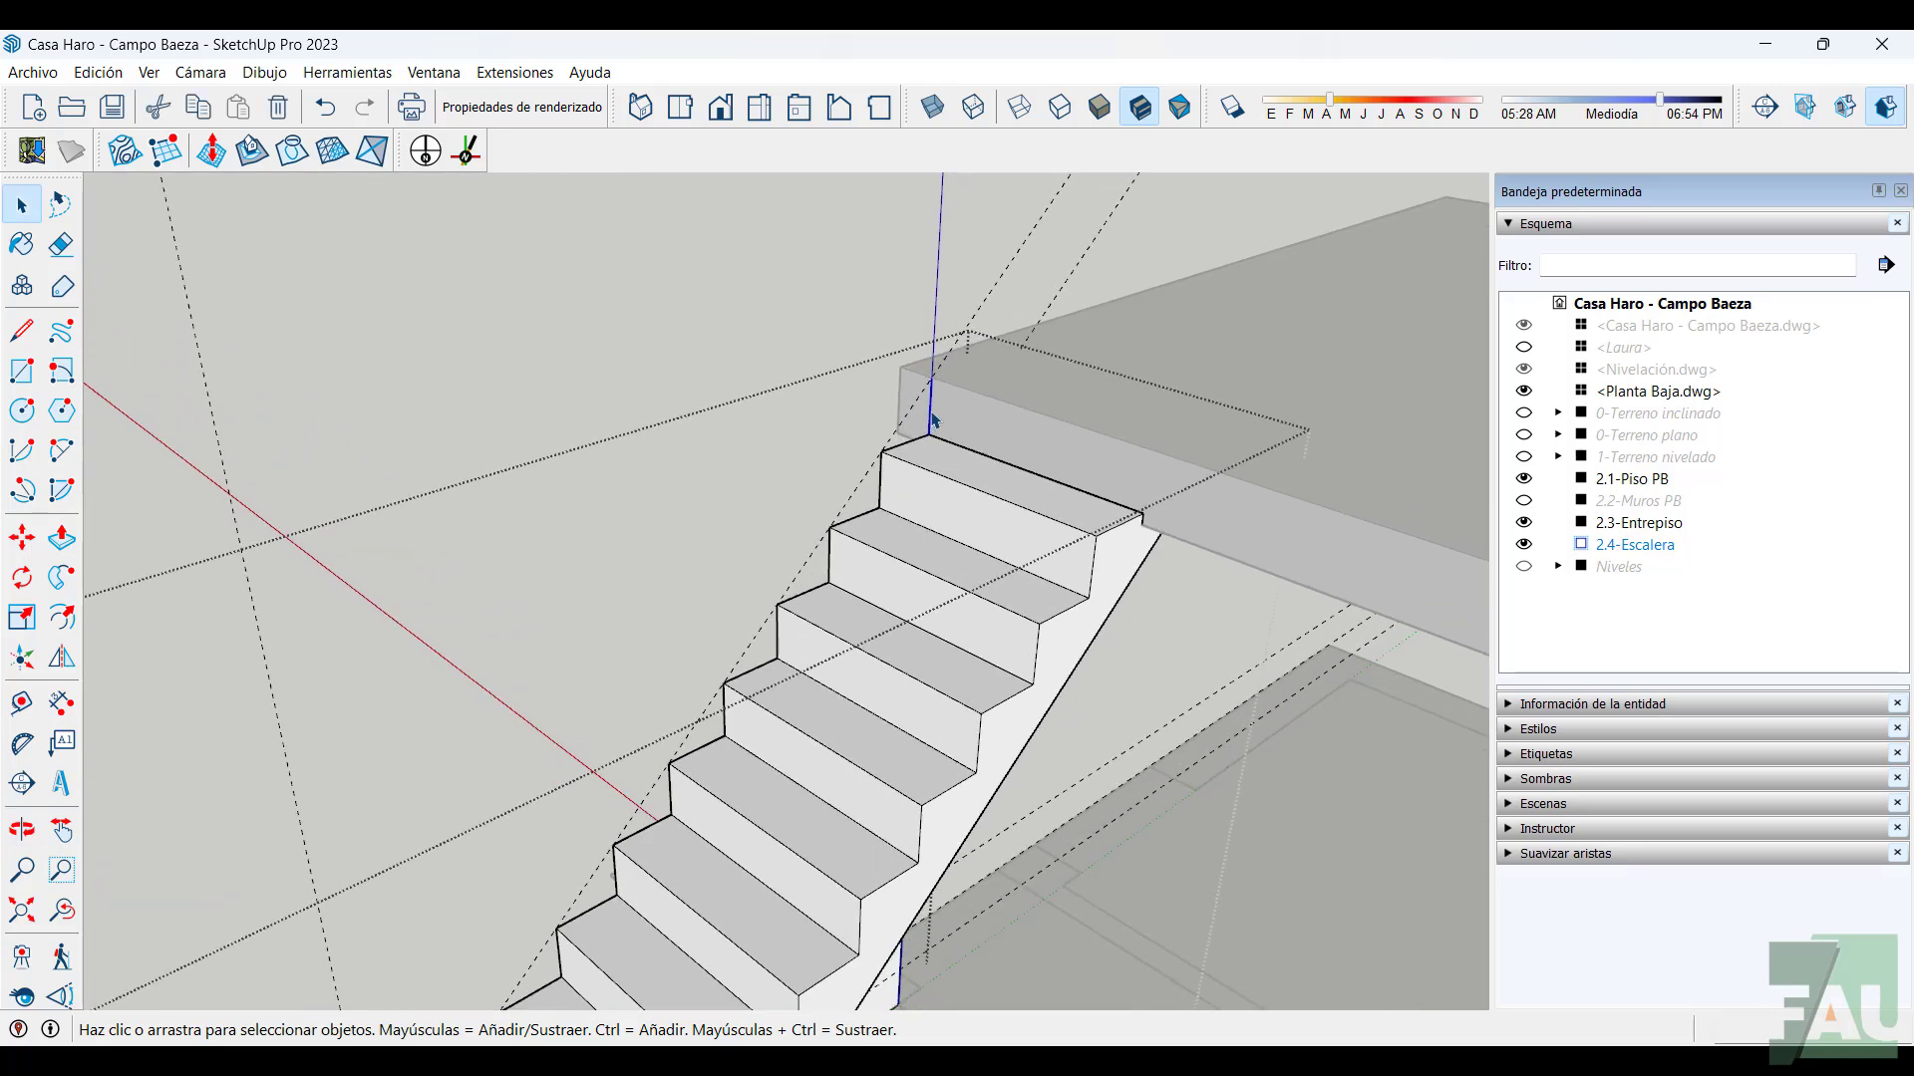
middle_click_drag(932, 421, 572, 602)
scroll(826, 633, "down", 3)
scroll(827, 648, "up", 3)
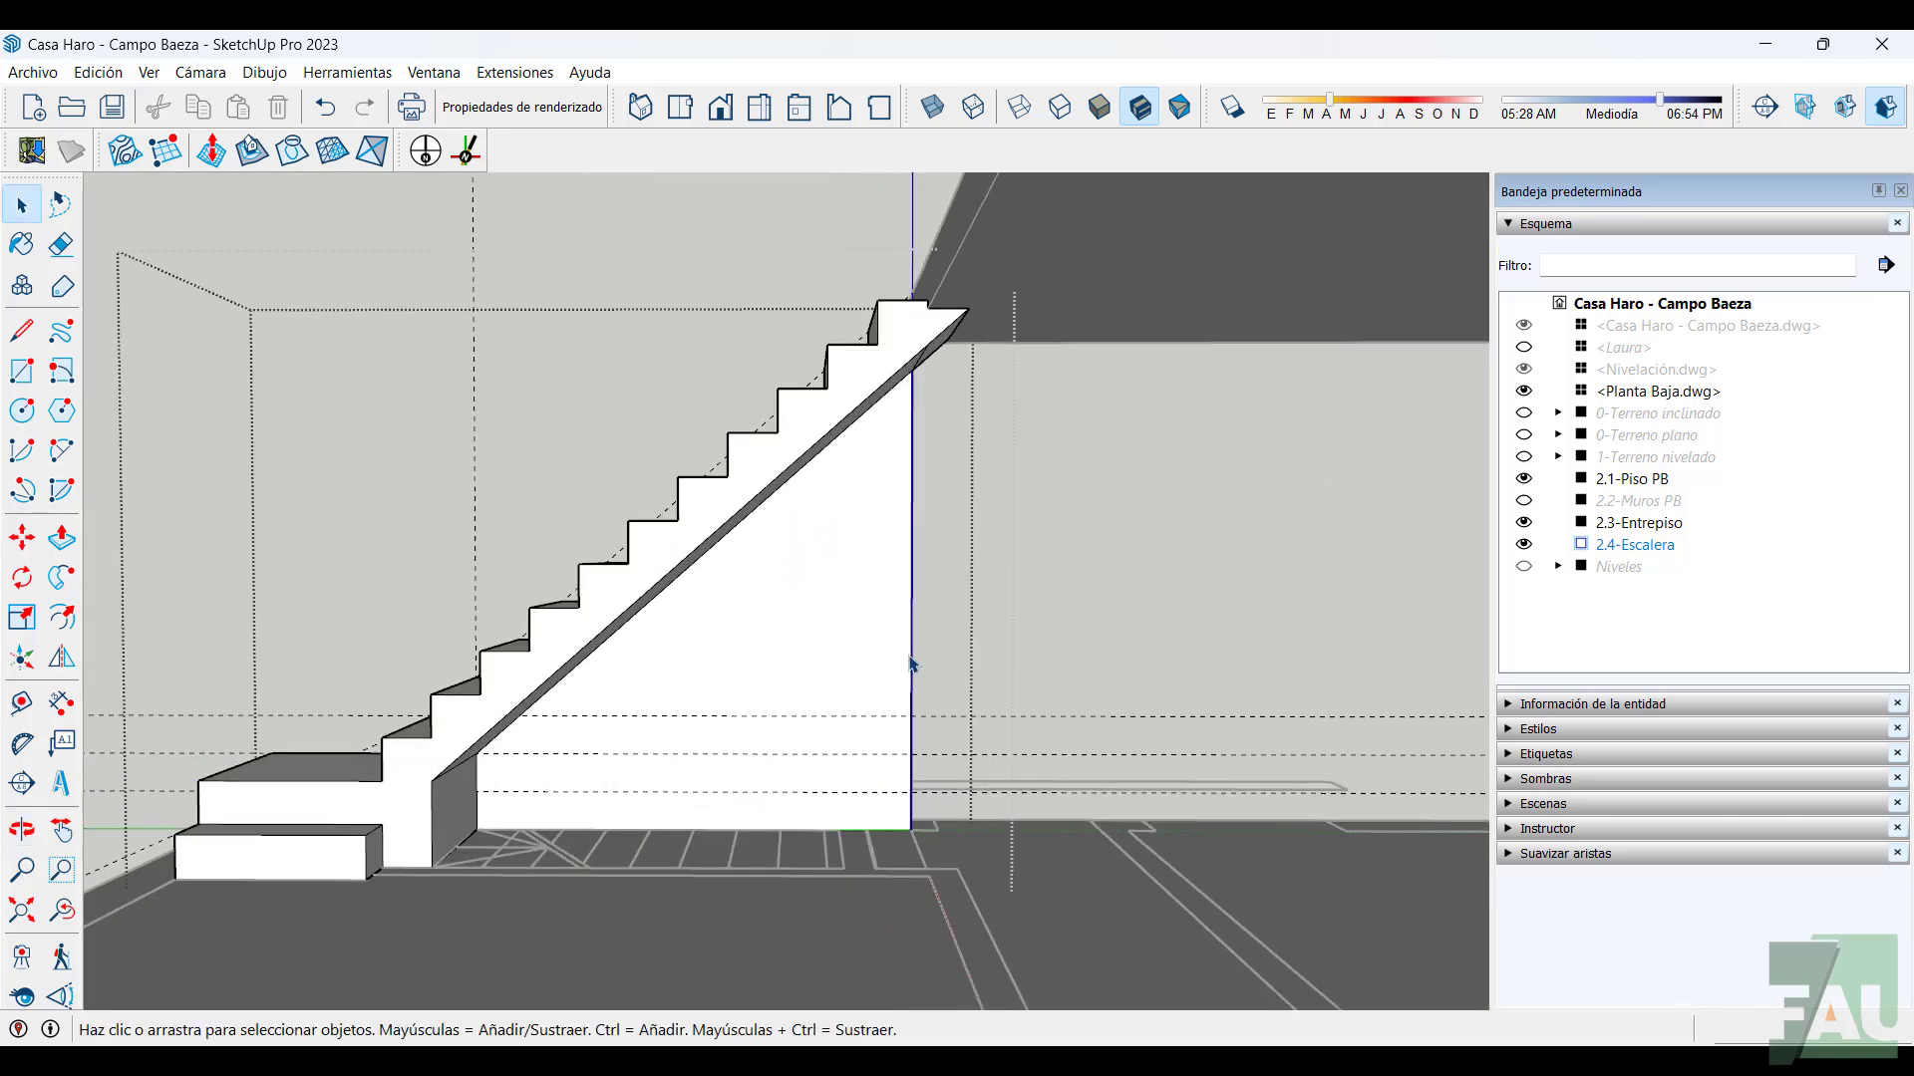
left_click(60, 245)
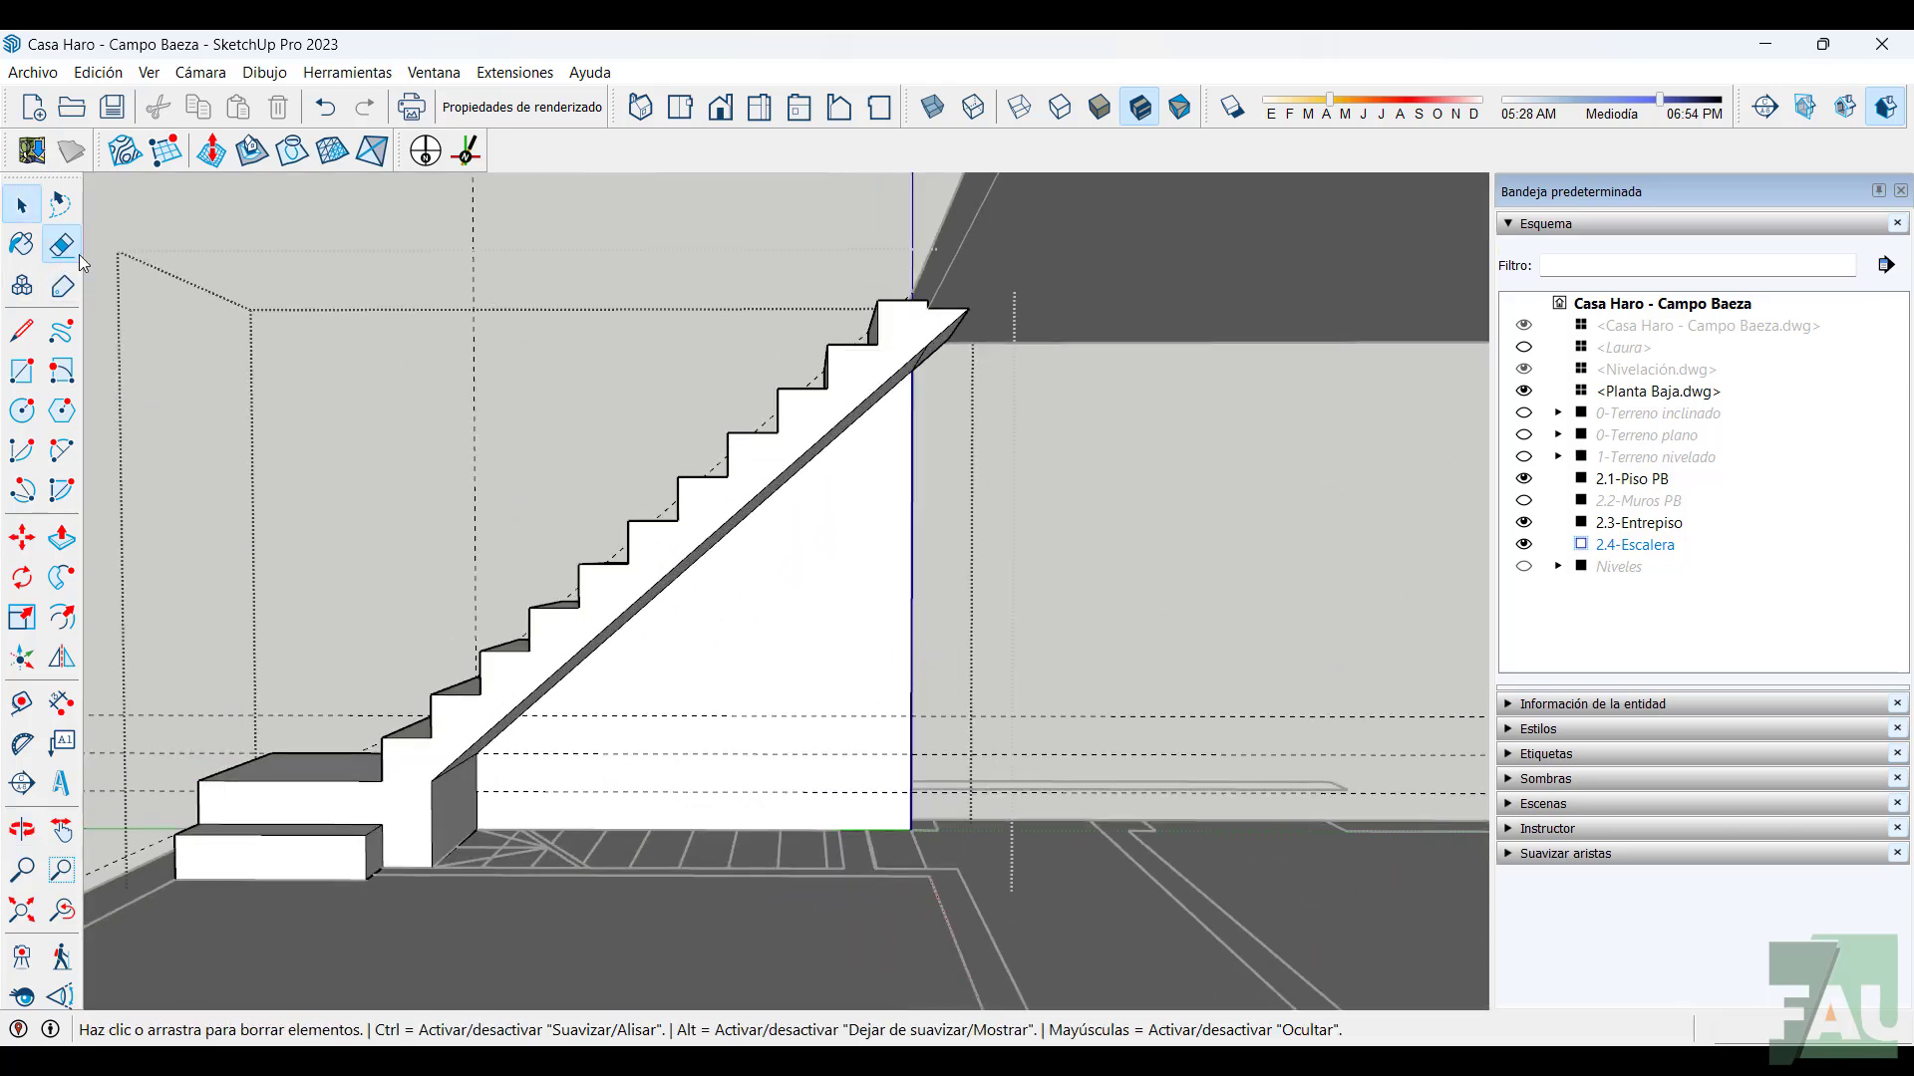
left_click(897, 578)
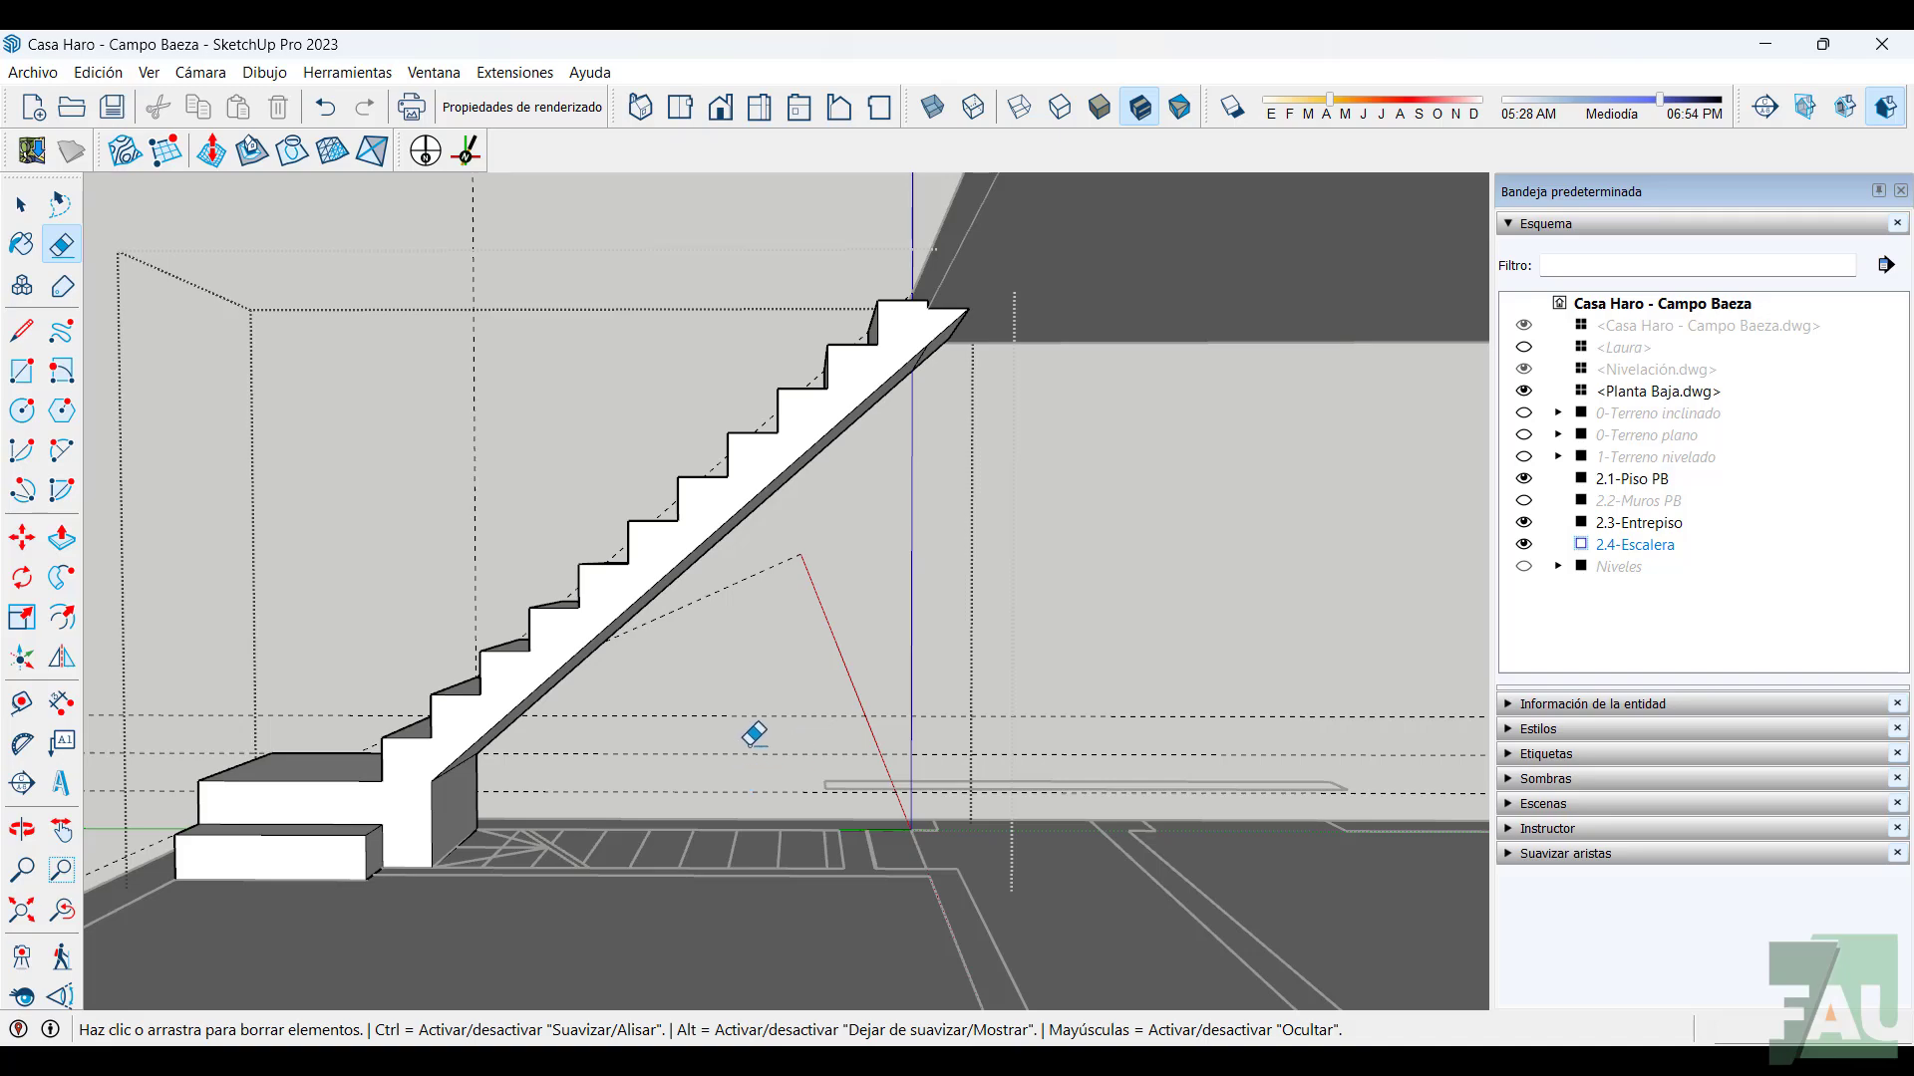
Close the 2.4-Escalera group and delete all guides from the model
mouse_move(753, 731)
middle_mouse_down()
mouse_move(970, 906)
mouse_move(1008, 811)
middle_mouse_up()
scroll(1008, 807, "down", 3)
scroll(992, 797, "up", 3)
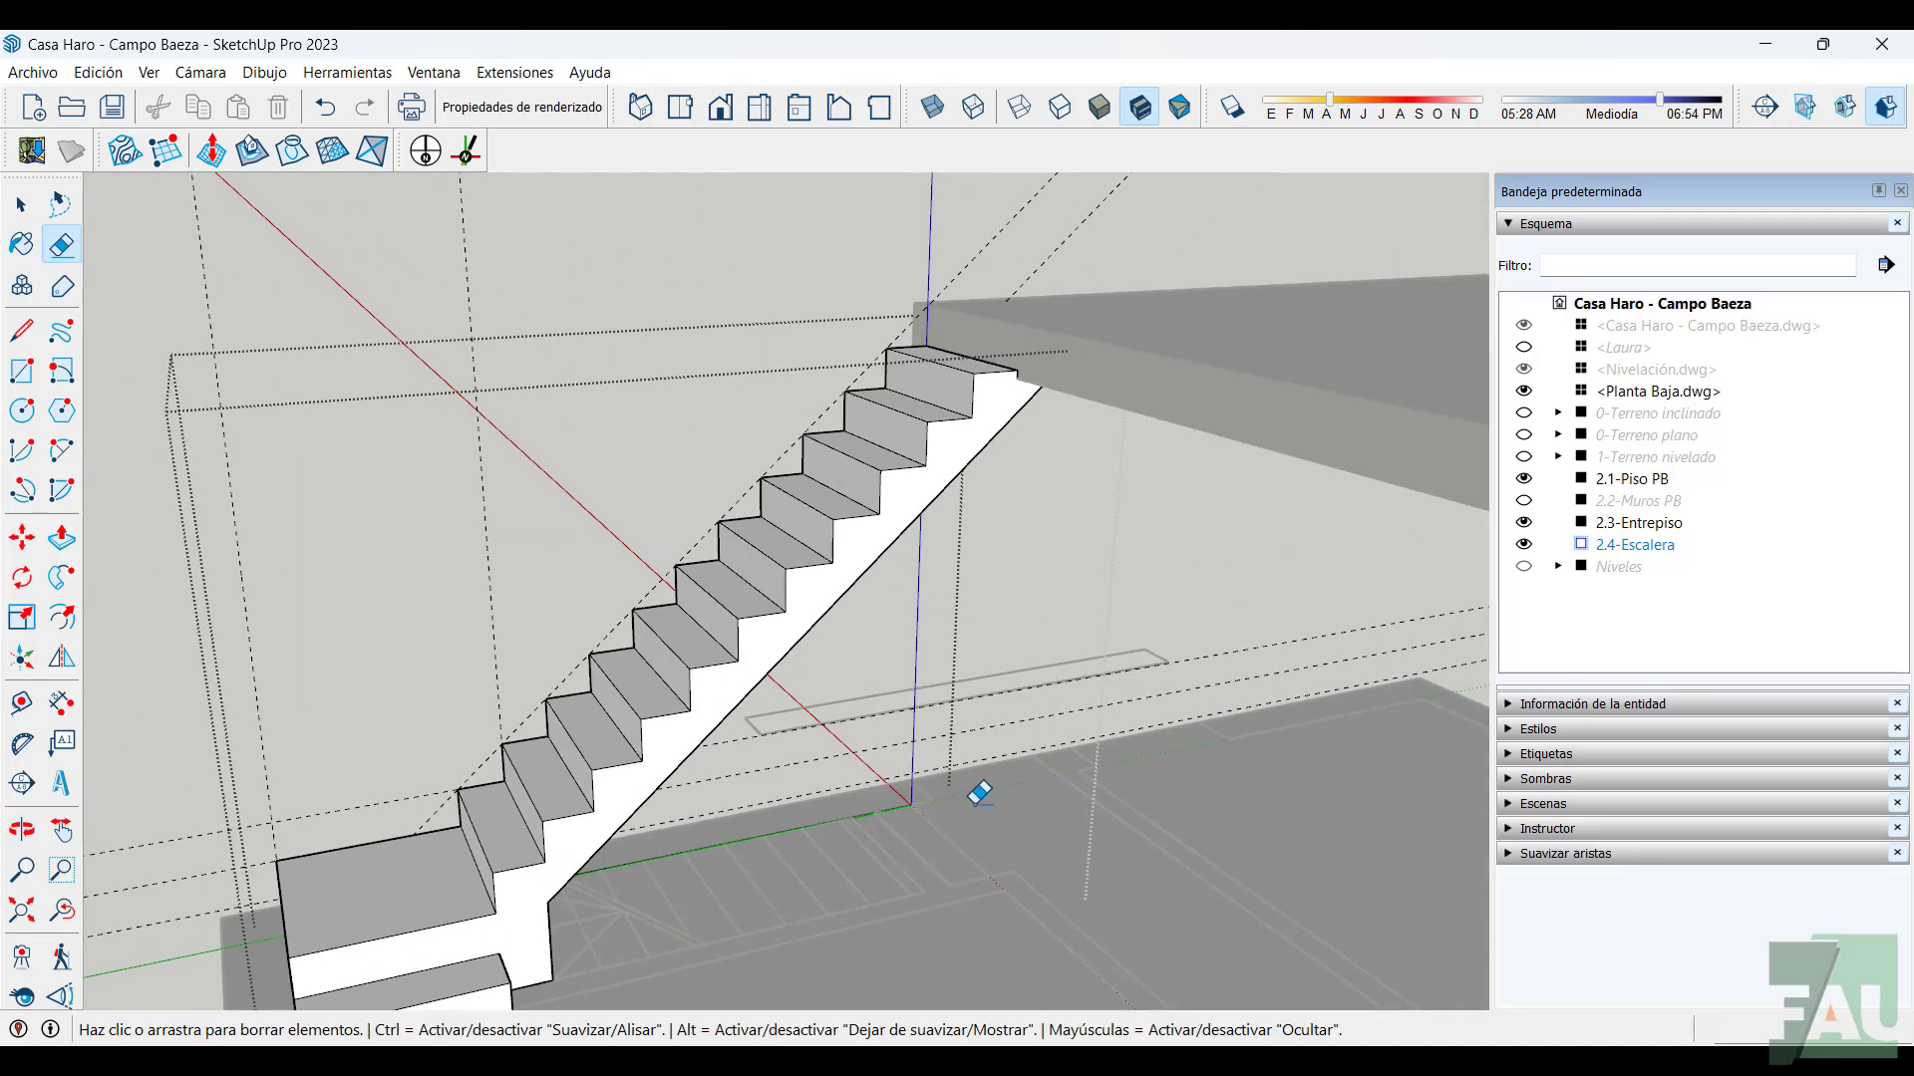
scroll(977, 795, "down", 3)
scroll(946, 803, "up", 2)
scroll(926, 807, "down", 2)
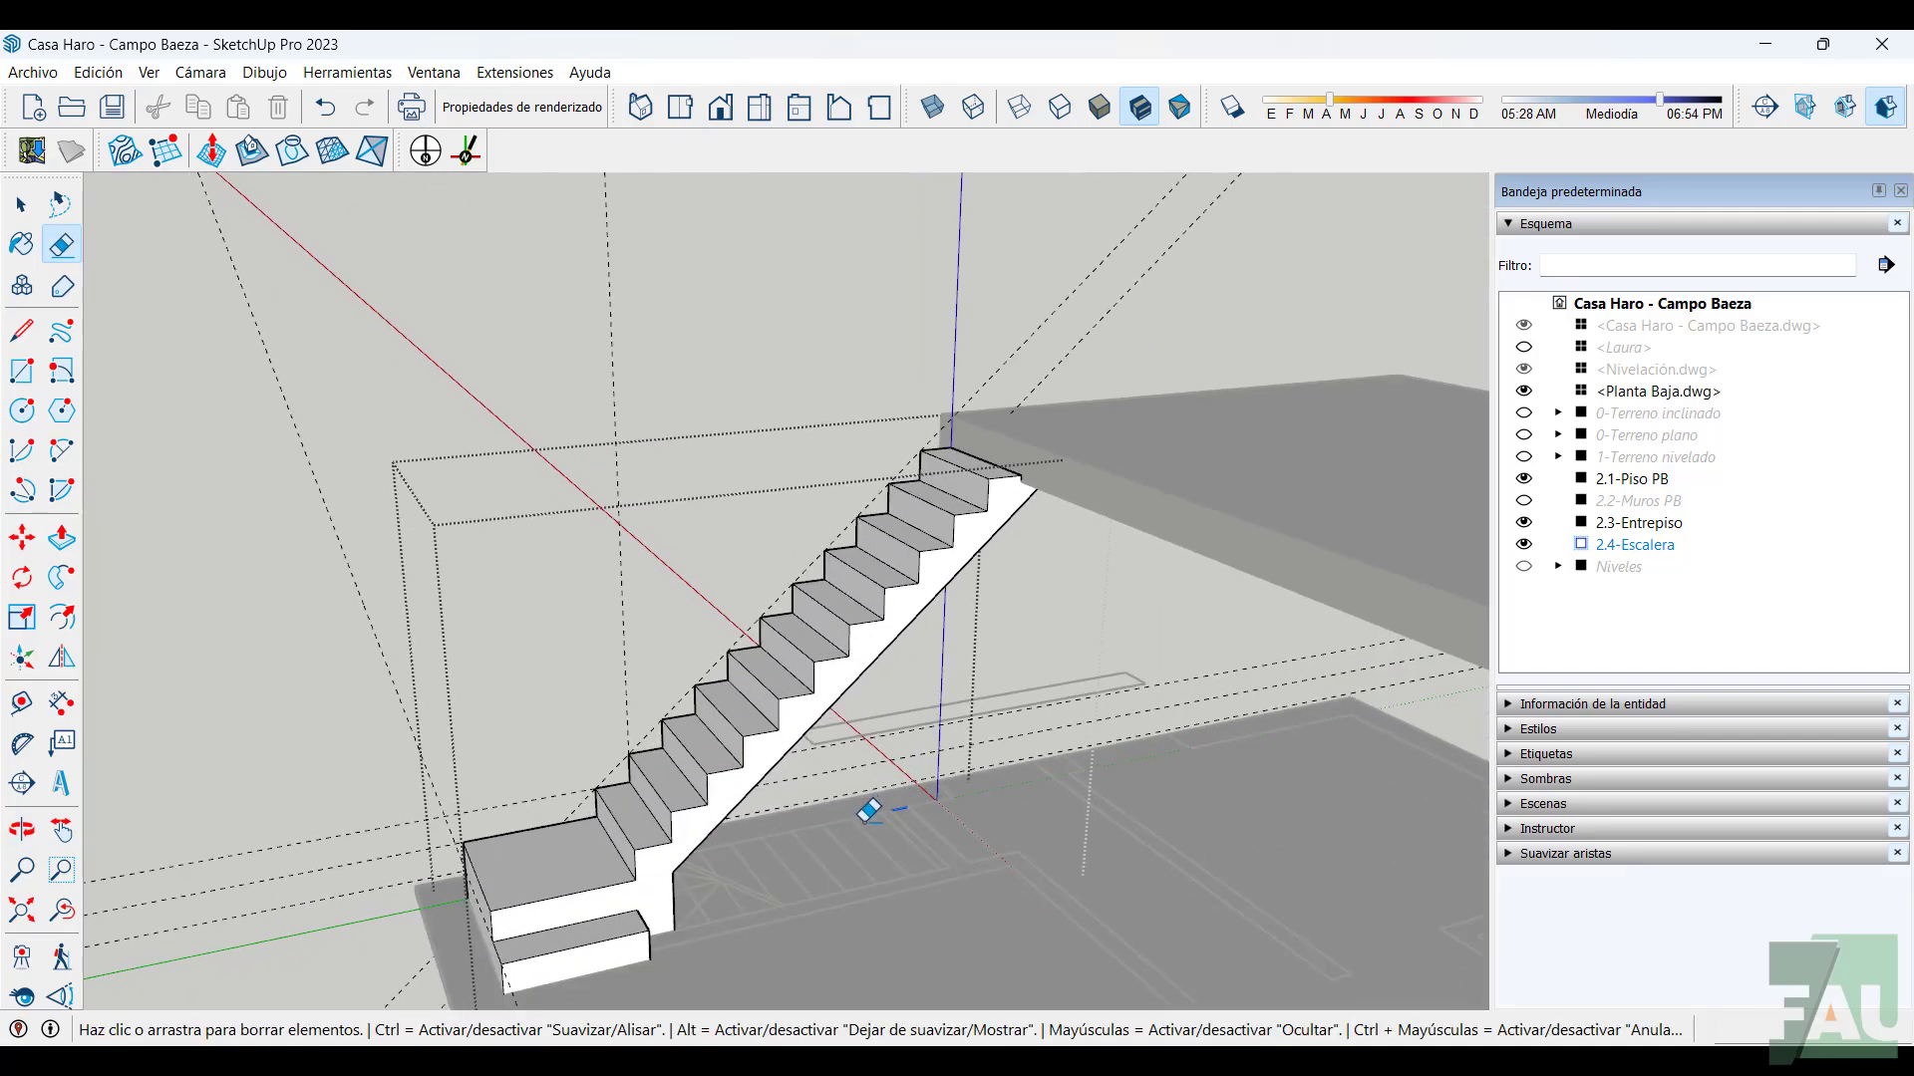
middle_click_drag(809, 500, 721, 434)
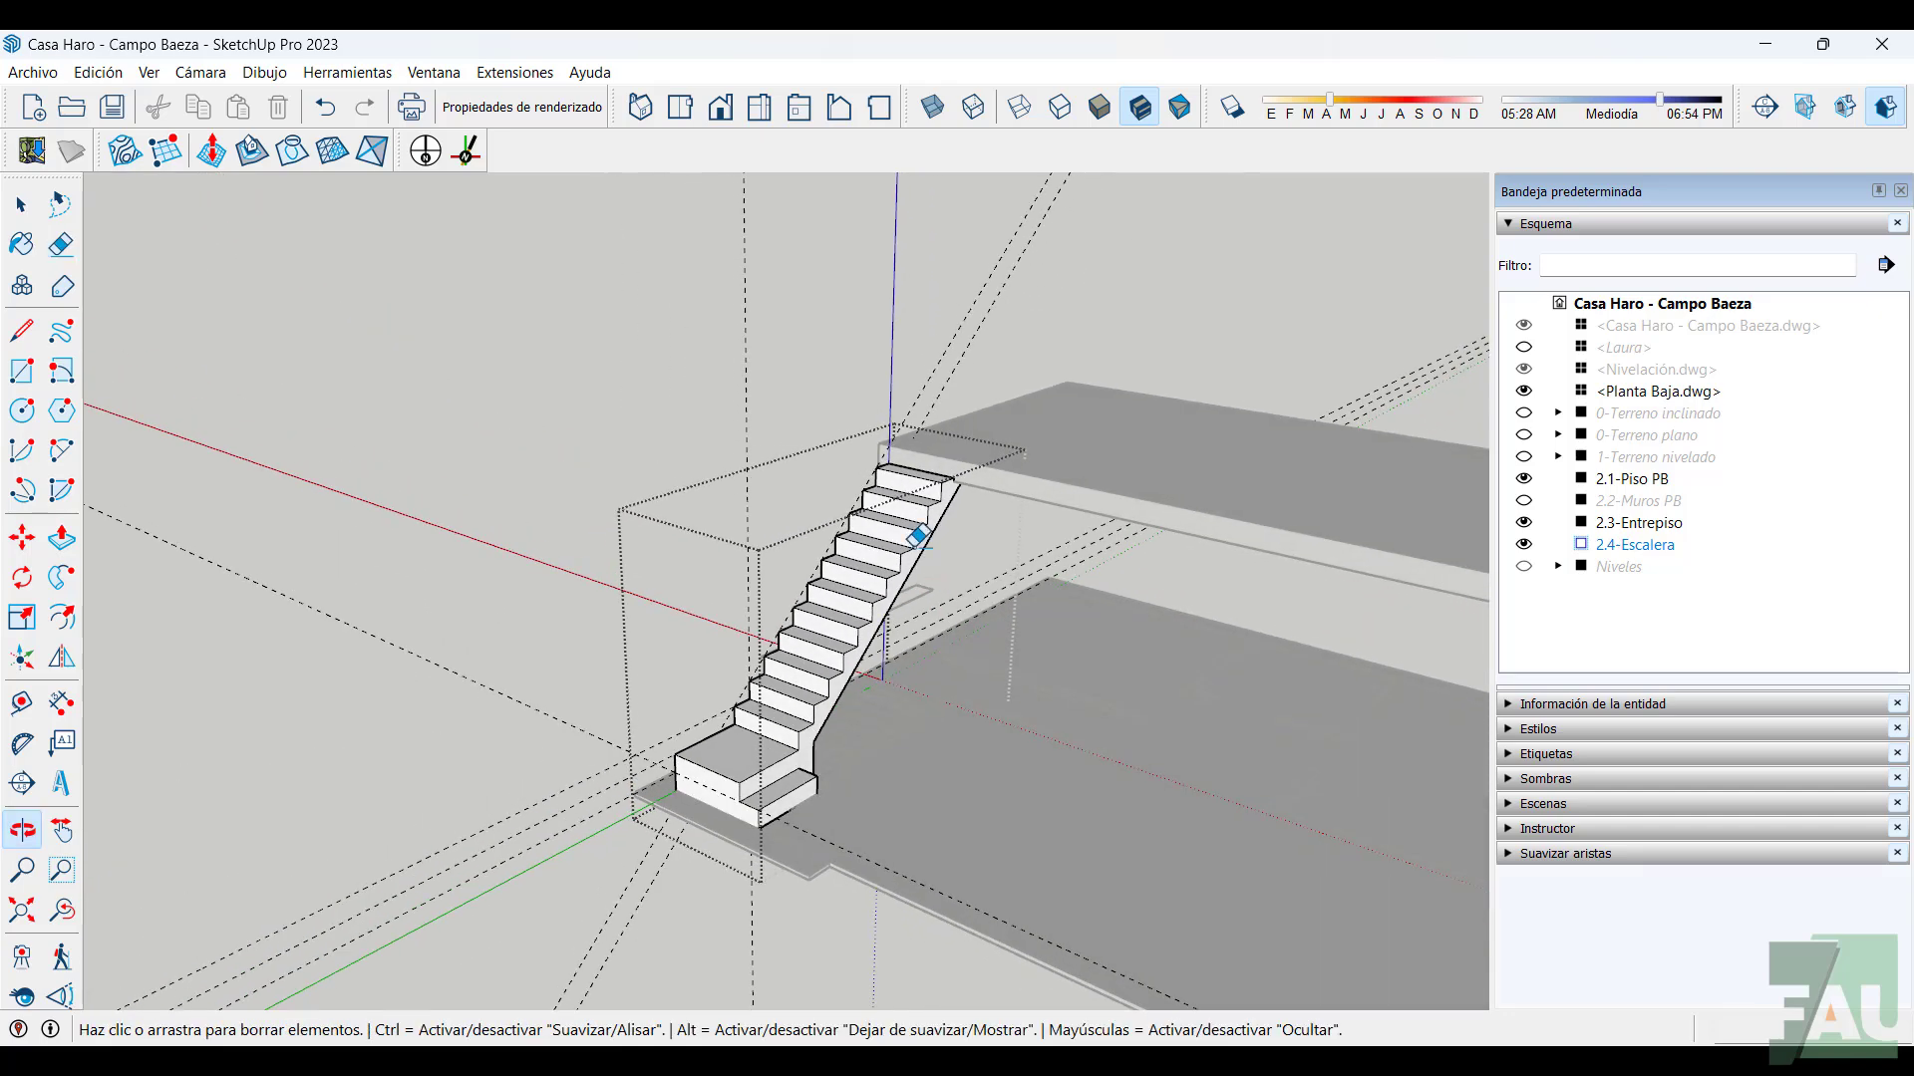
right_click(560, 365)
left_click(595, 377)
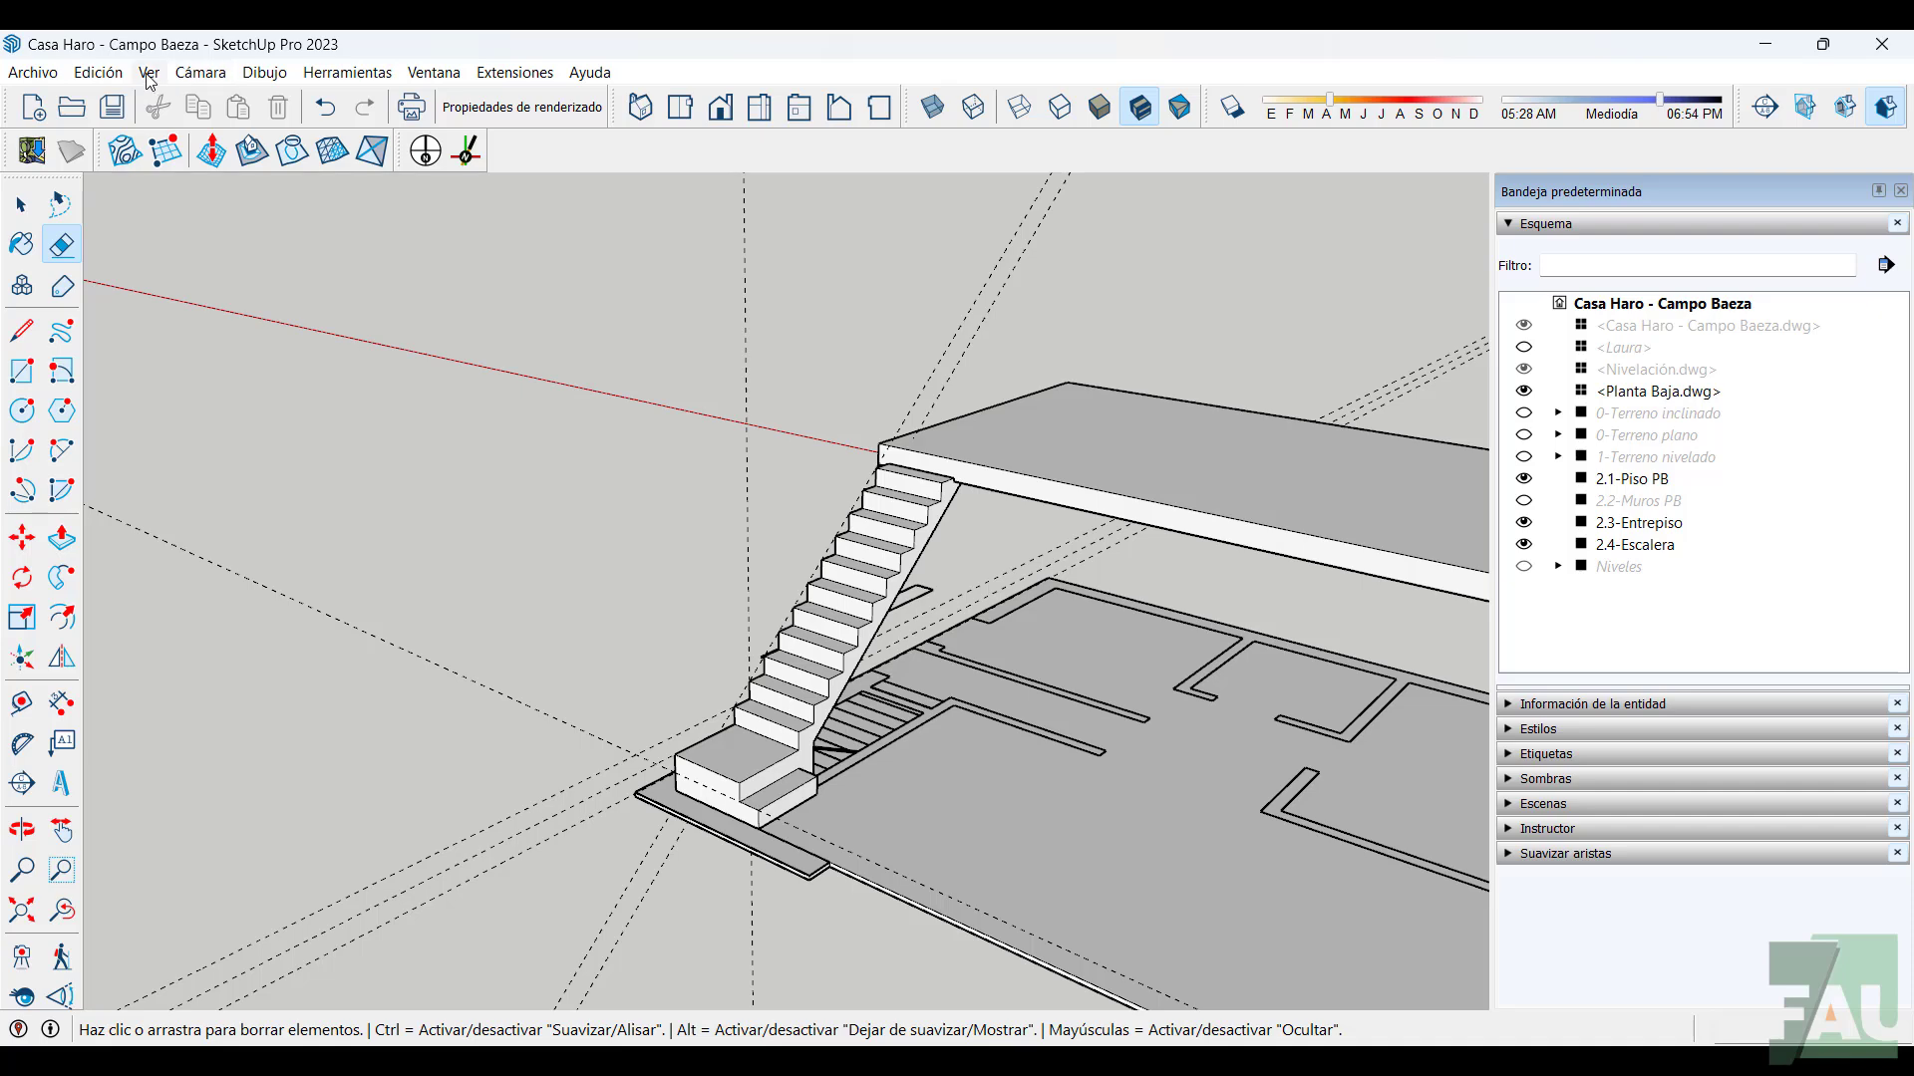
left_click(100, 73)
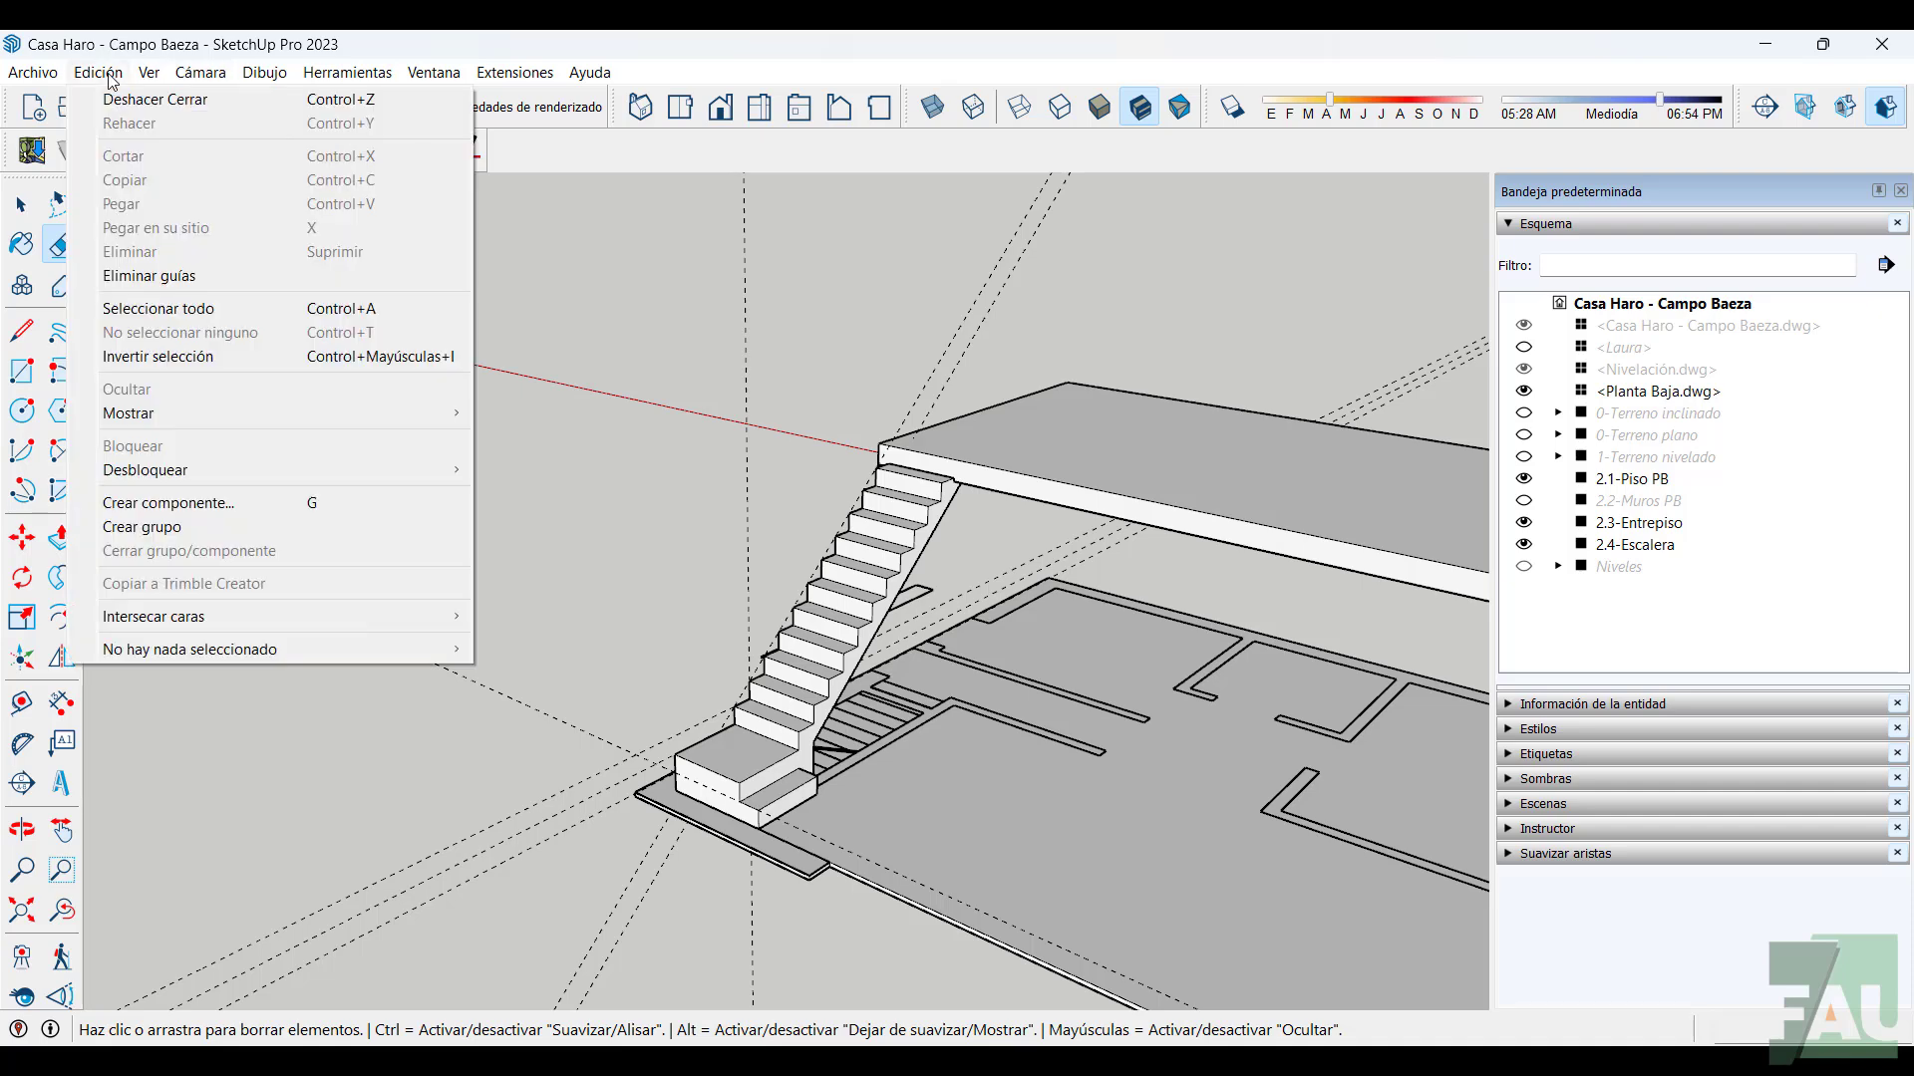
left_click(152, 277)
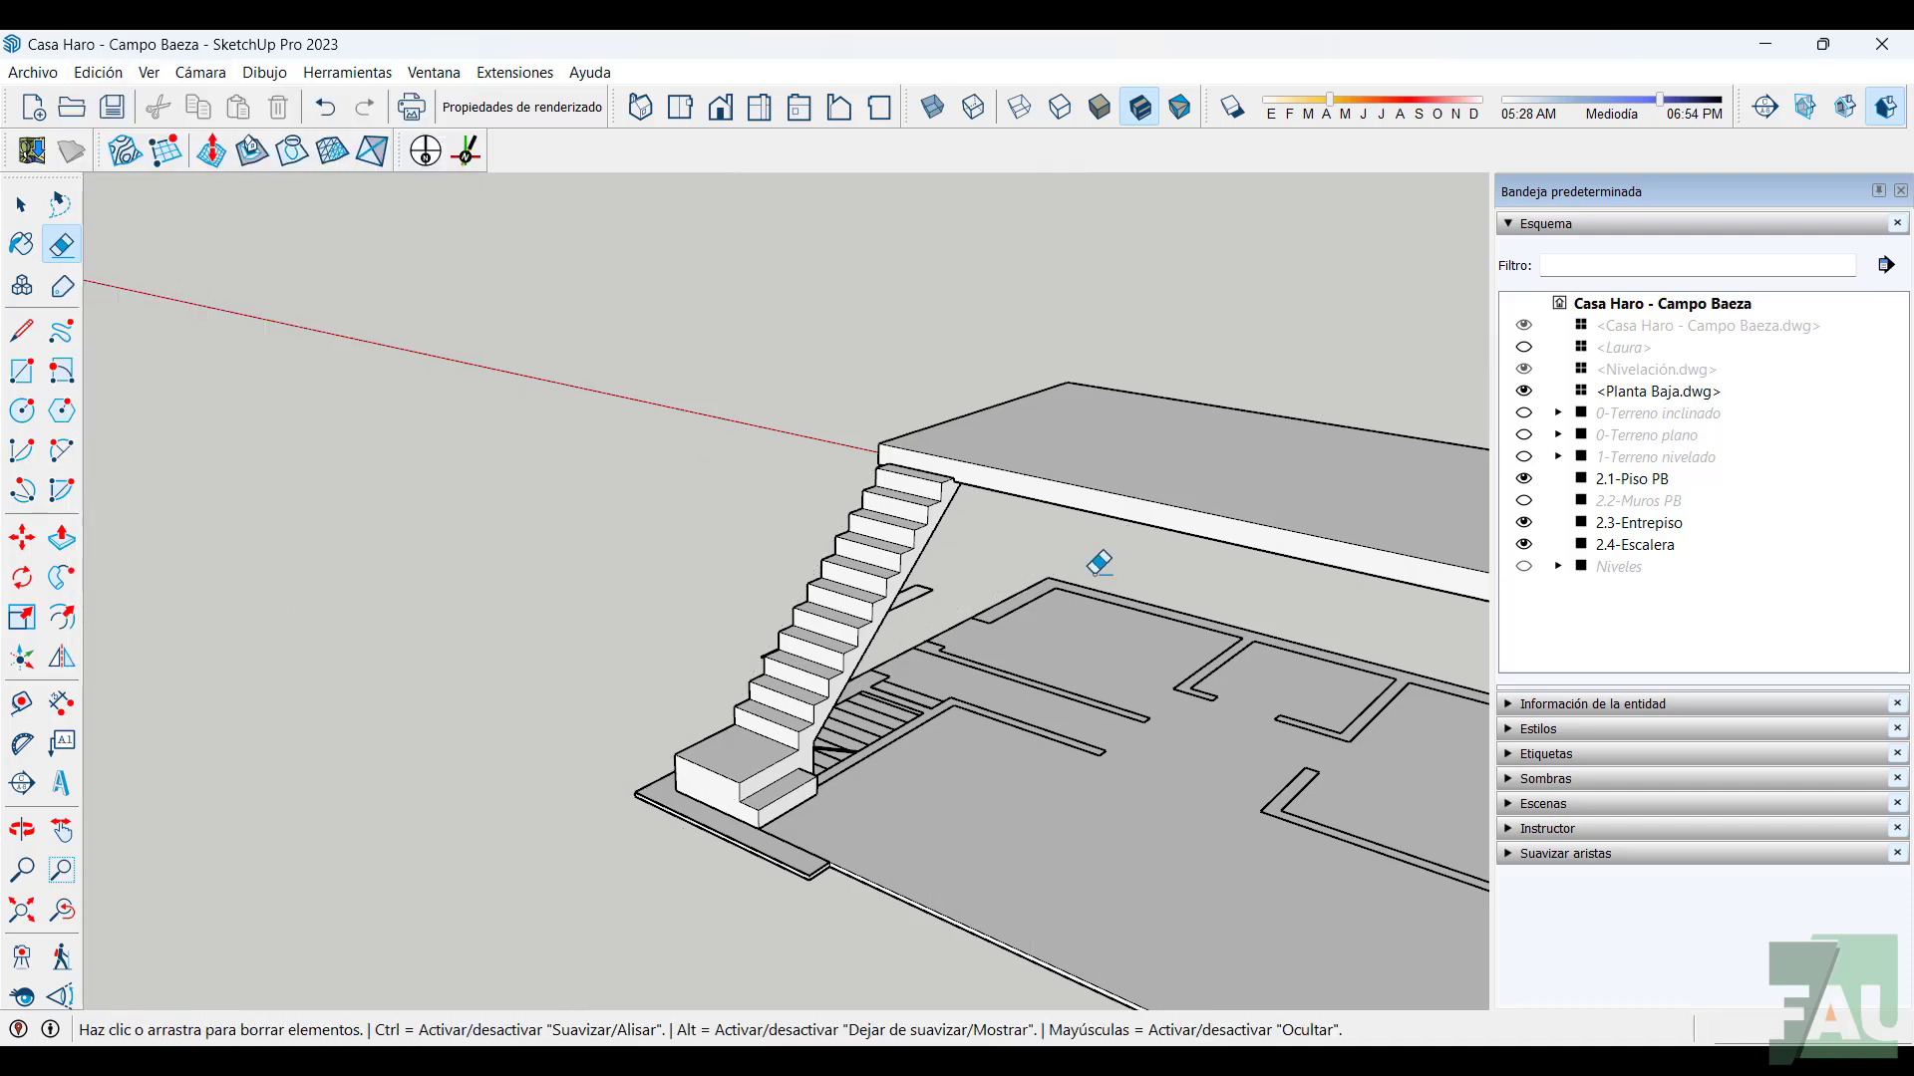
Show the 2.2-Muros PB group and examine how the top of the stair meets the surrounding walls
left_click(1524, 501)
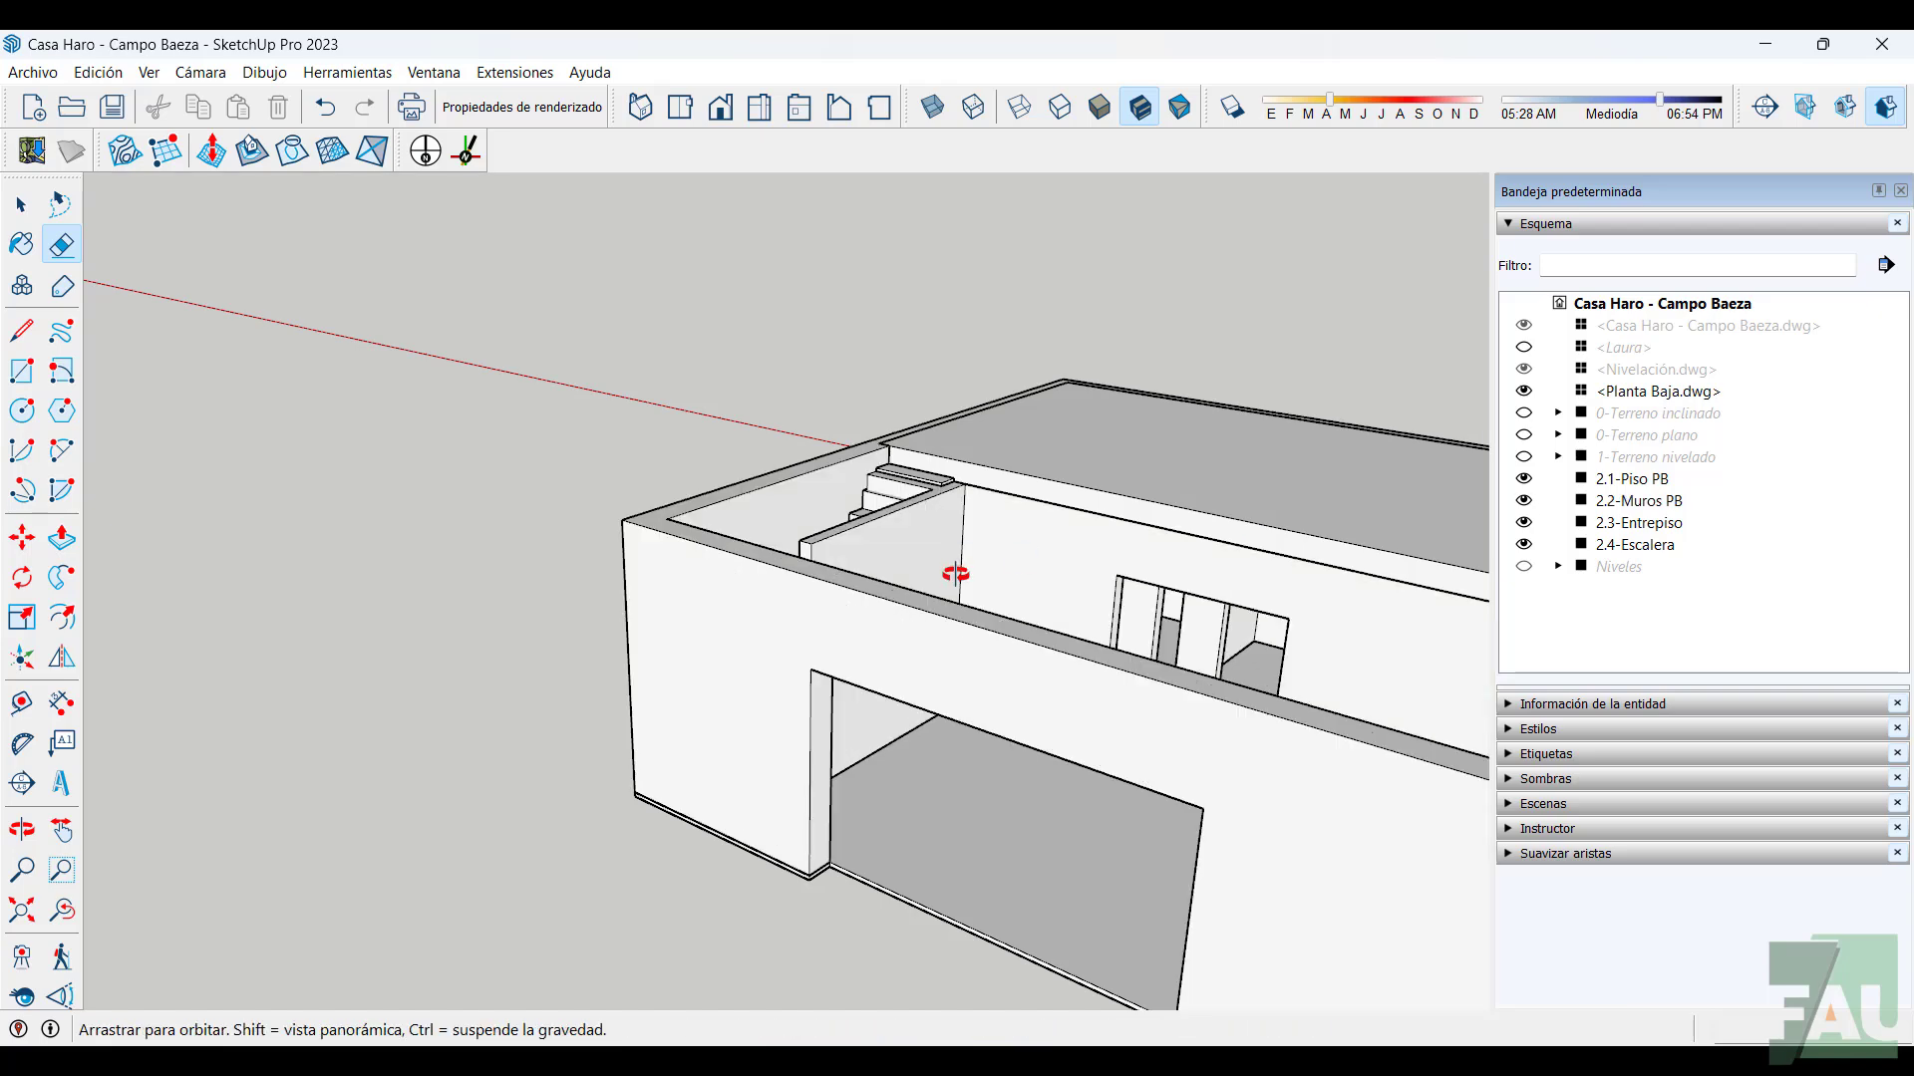
mouse_move(957, 568)
middle_mouse_down()
mouse_move(833, 786)
mouse_move(581, 646)
mouse_move(868, 774)
middle_mouse_up()
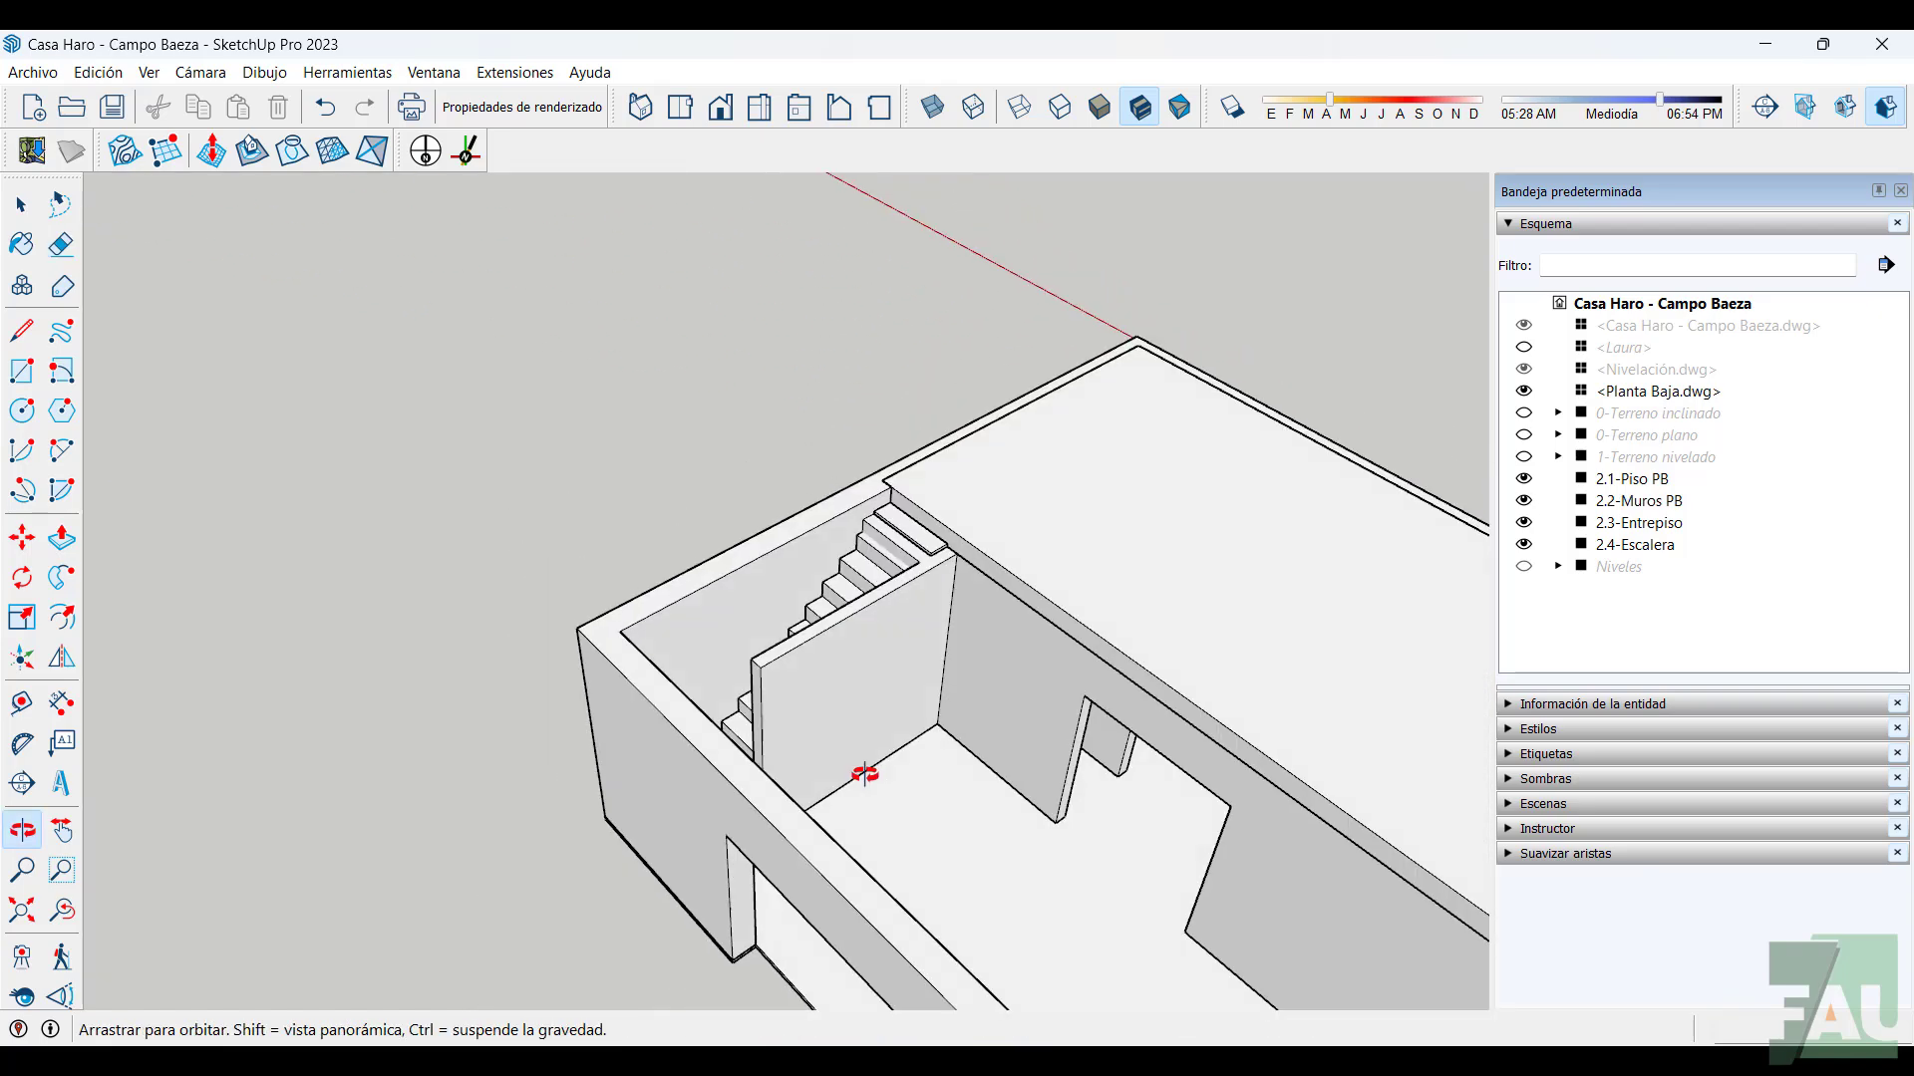
scroll(918, 568, "up", 5)
scroll(919, 576, "up", 2)
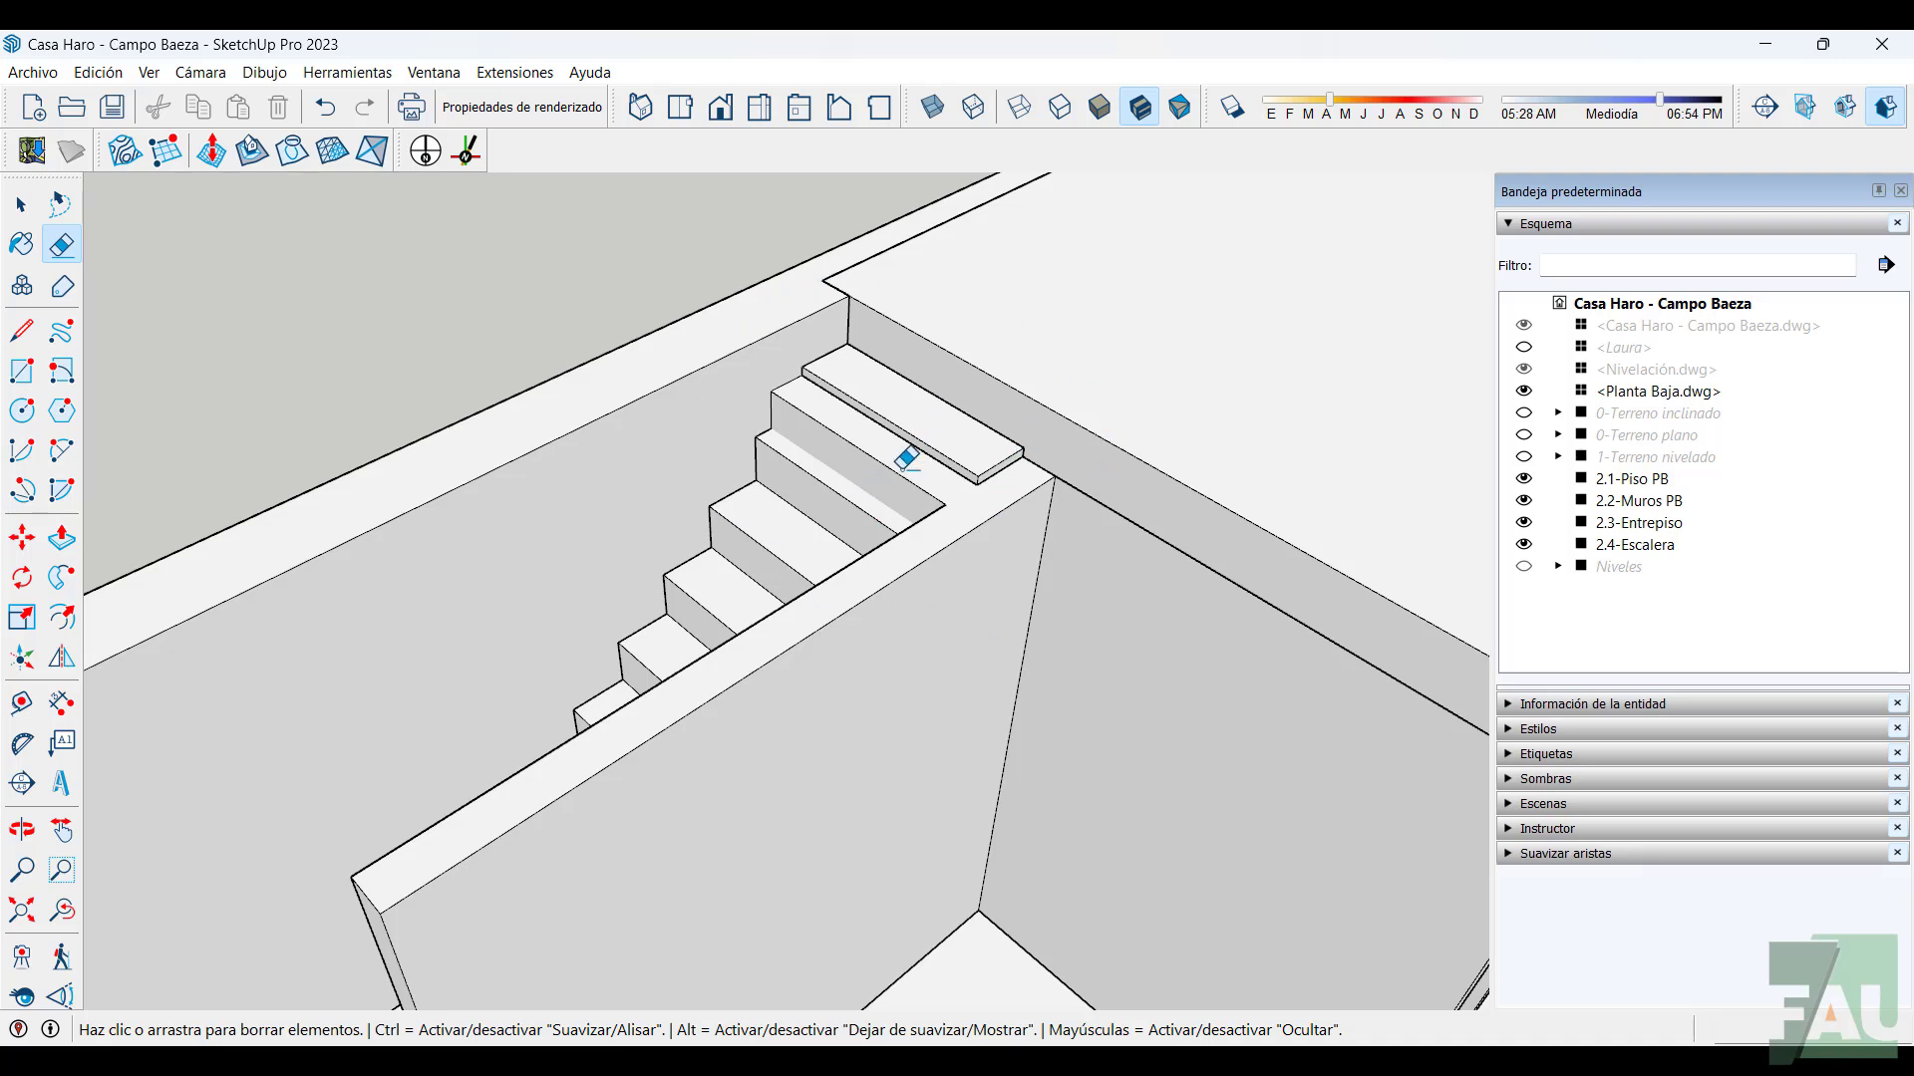
scroll(910, 488, "down", 5)
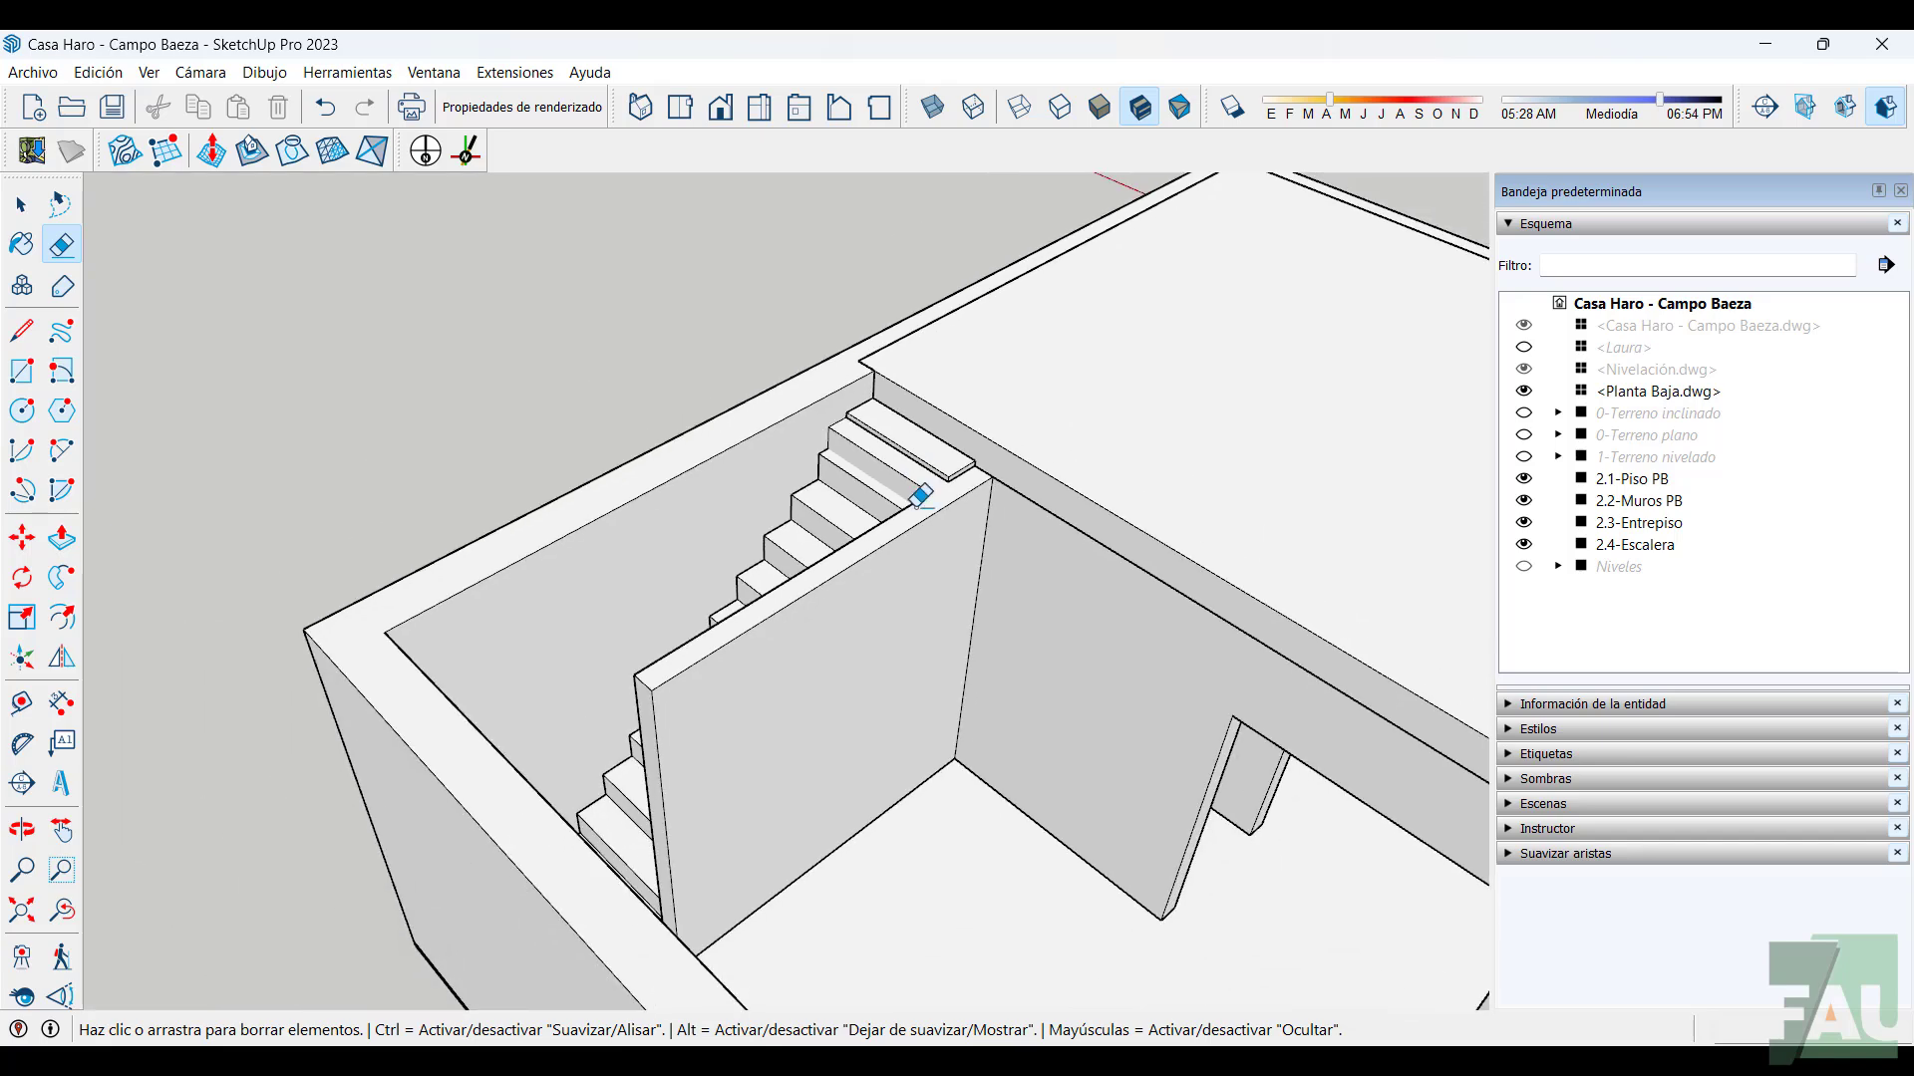
middle_click_drag(910, 499, 905, 577)
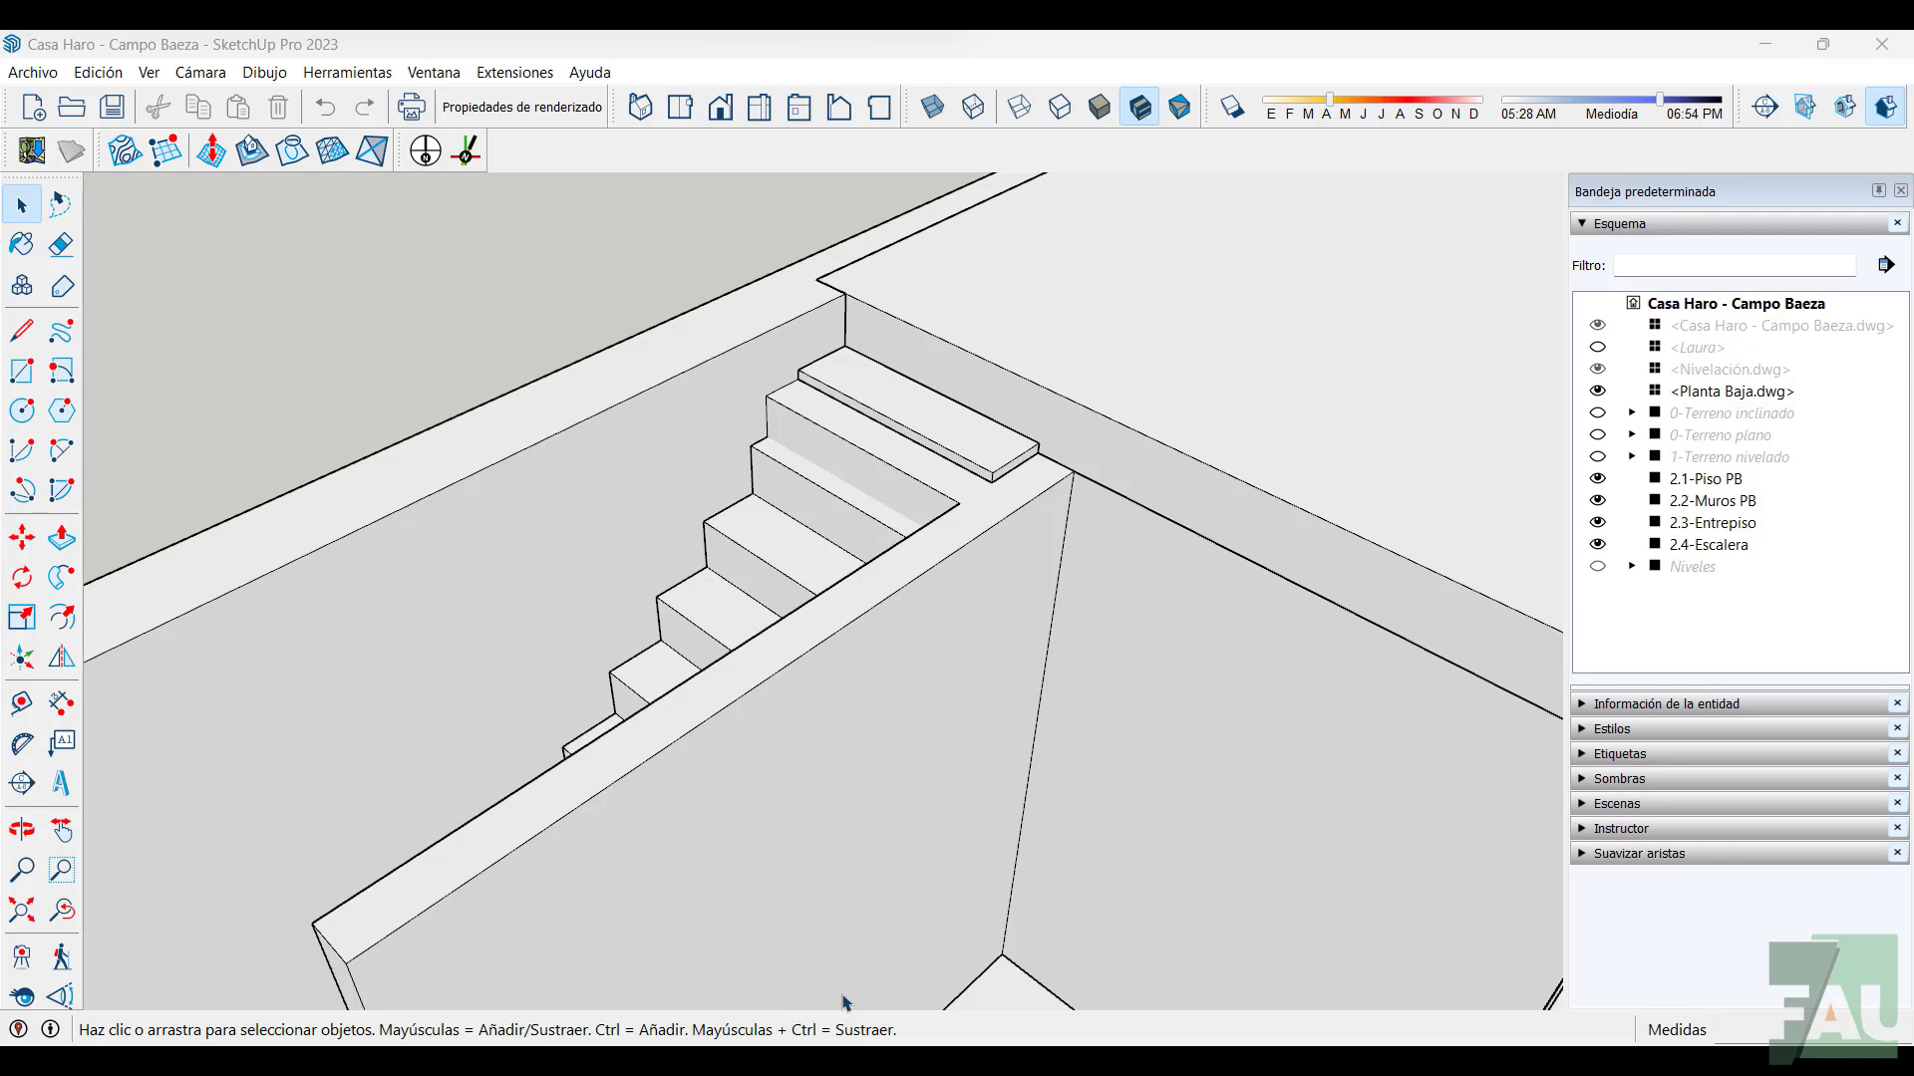
Open the 2.2-Muros PB group for editing and check the wall faces around the top of the stair
double_click(919, 760)
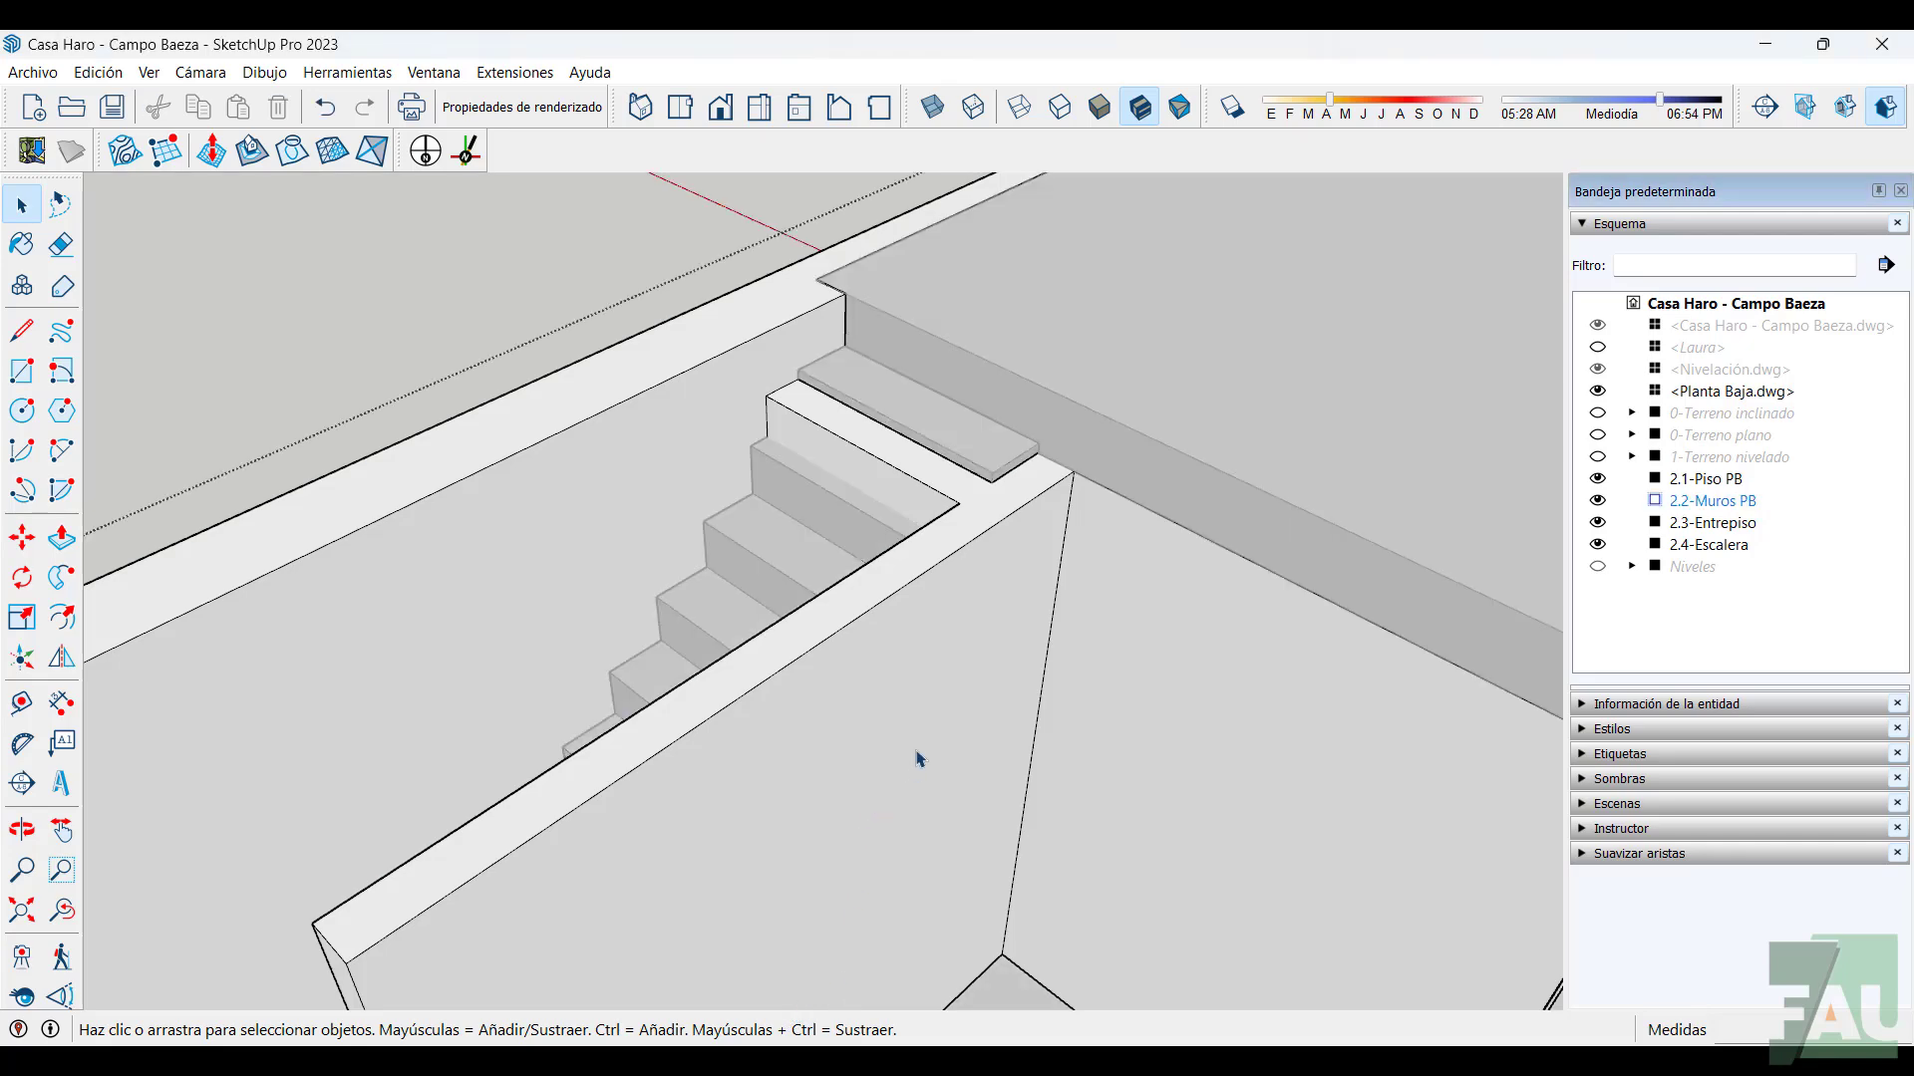
left_click(909, 480)
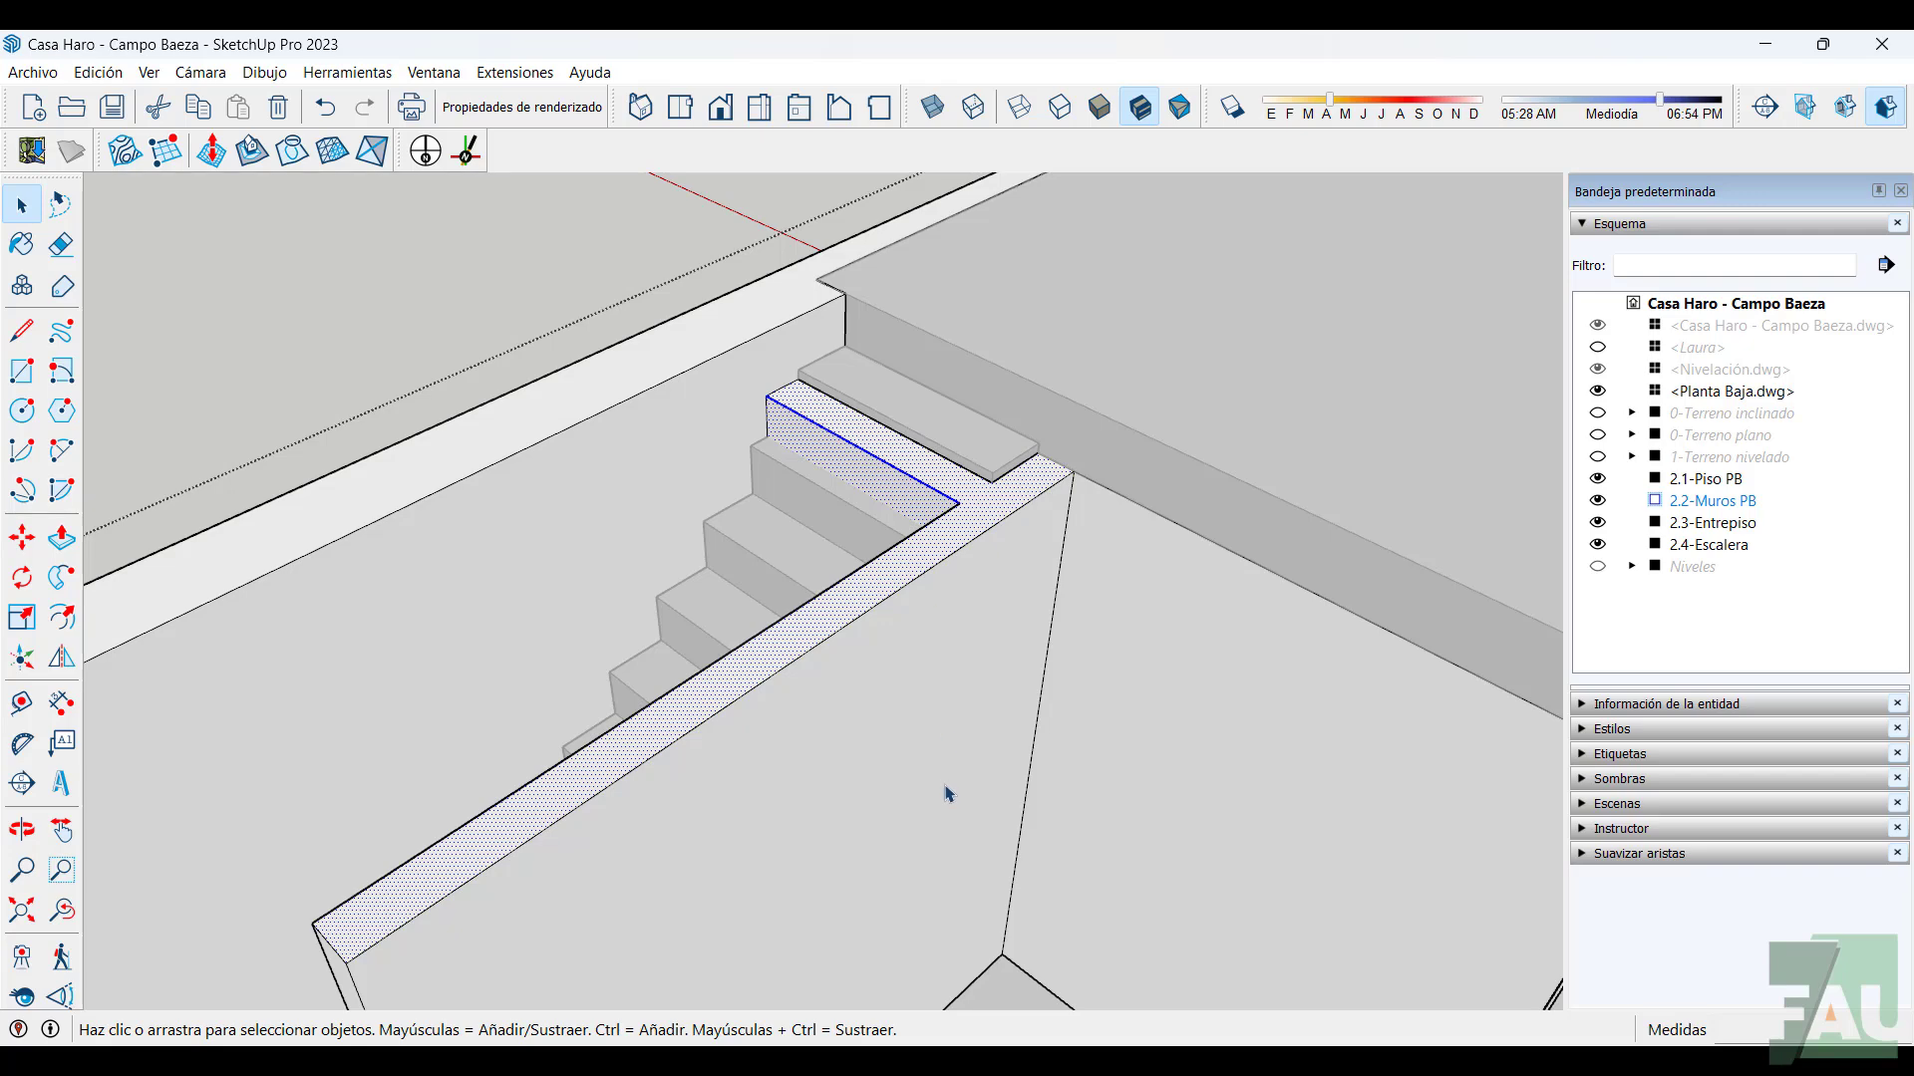
left_click(1140, 786)
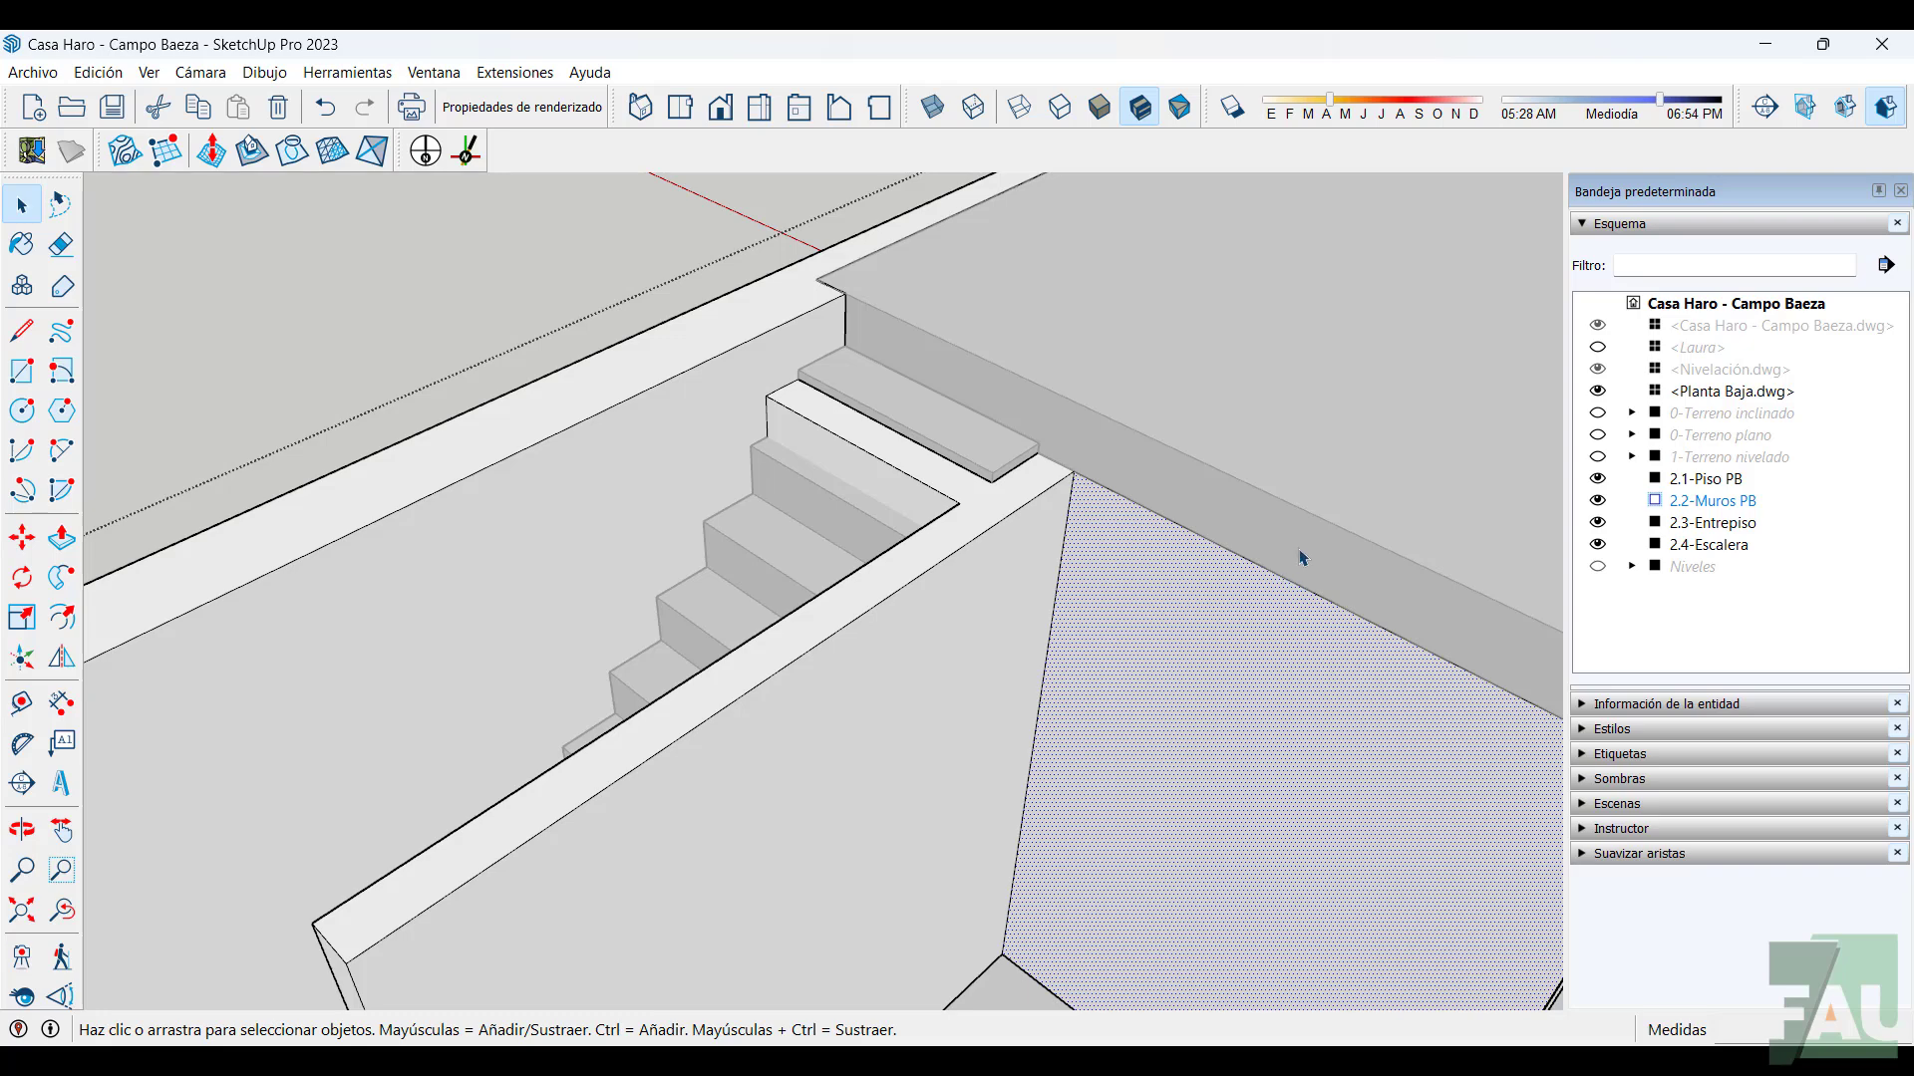
left_click(963, 757)
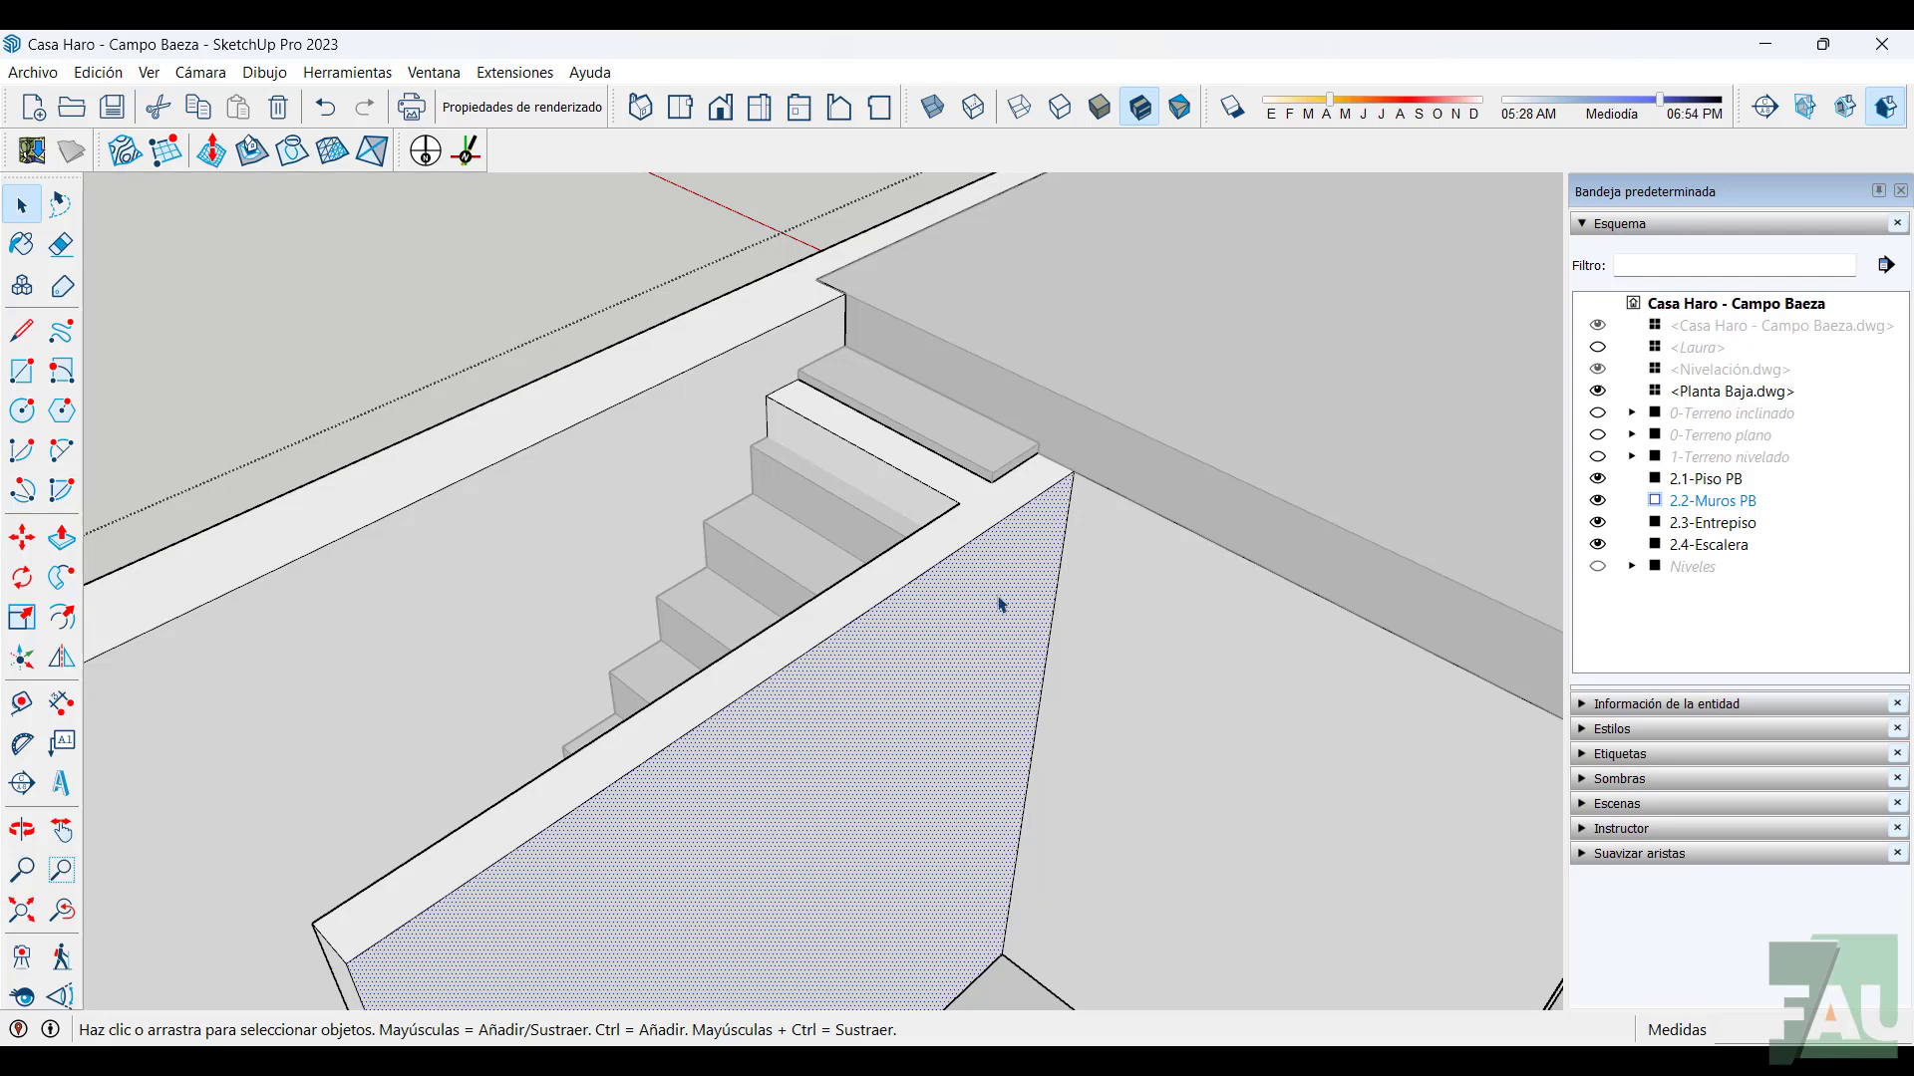
left_click(900, 492)
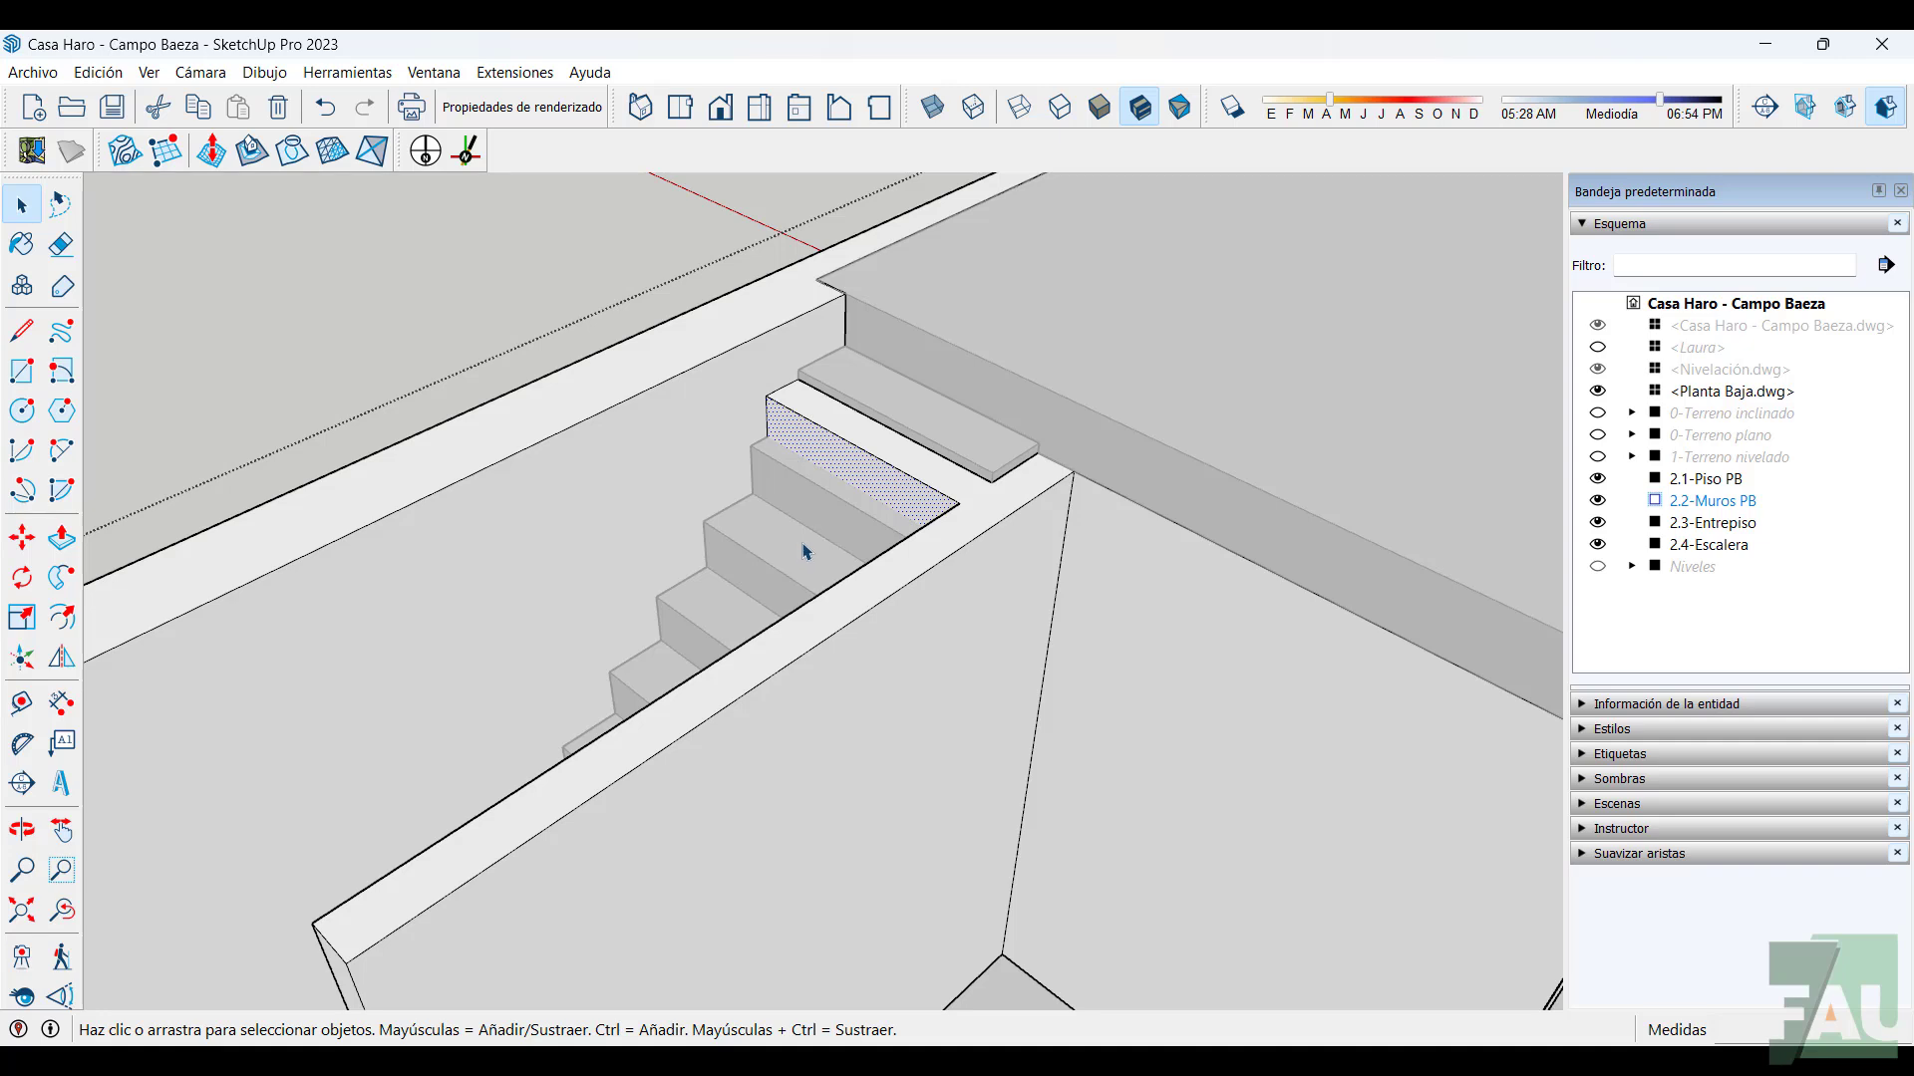
Hide 2.3-Entrepiso and split the stair side wall's top face with a 0.15 m line at the corner and a line along the cross wall junction
left_click(1598, 524)
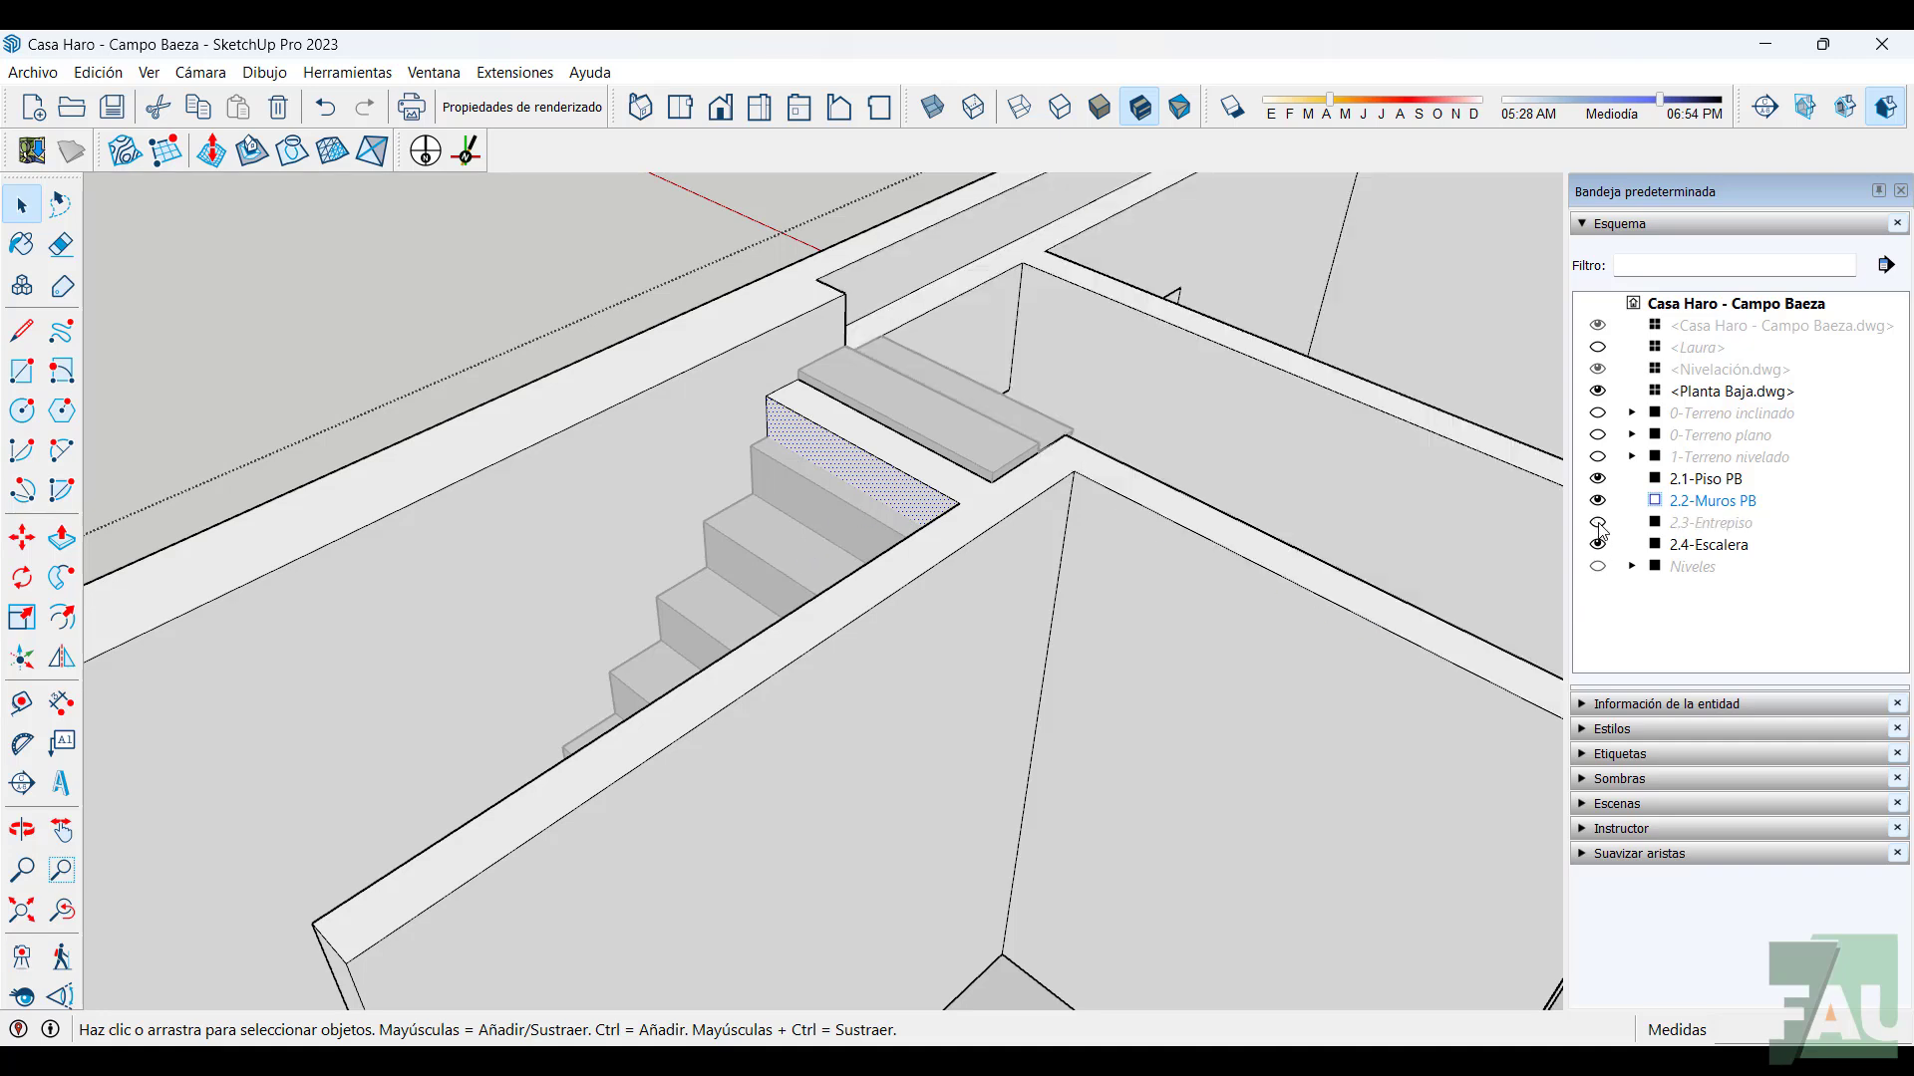
scroll(1066, 530, "up", 2)
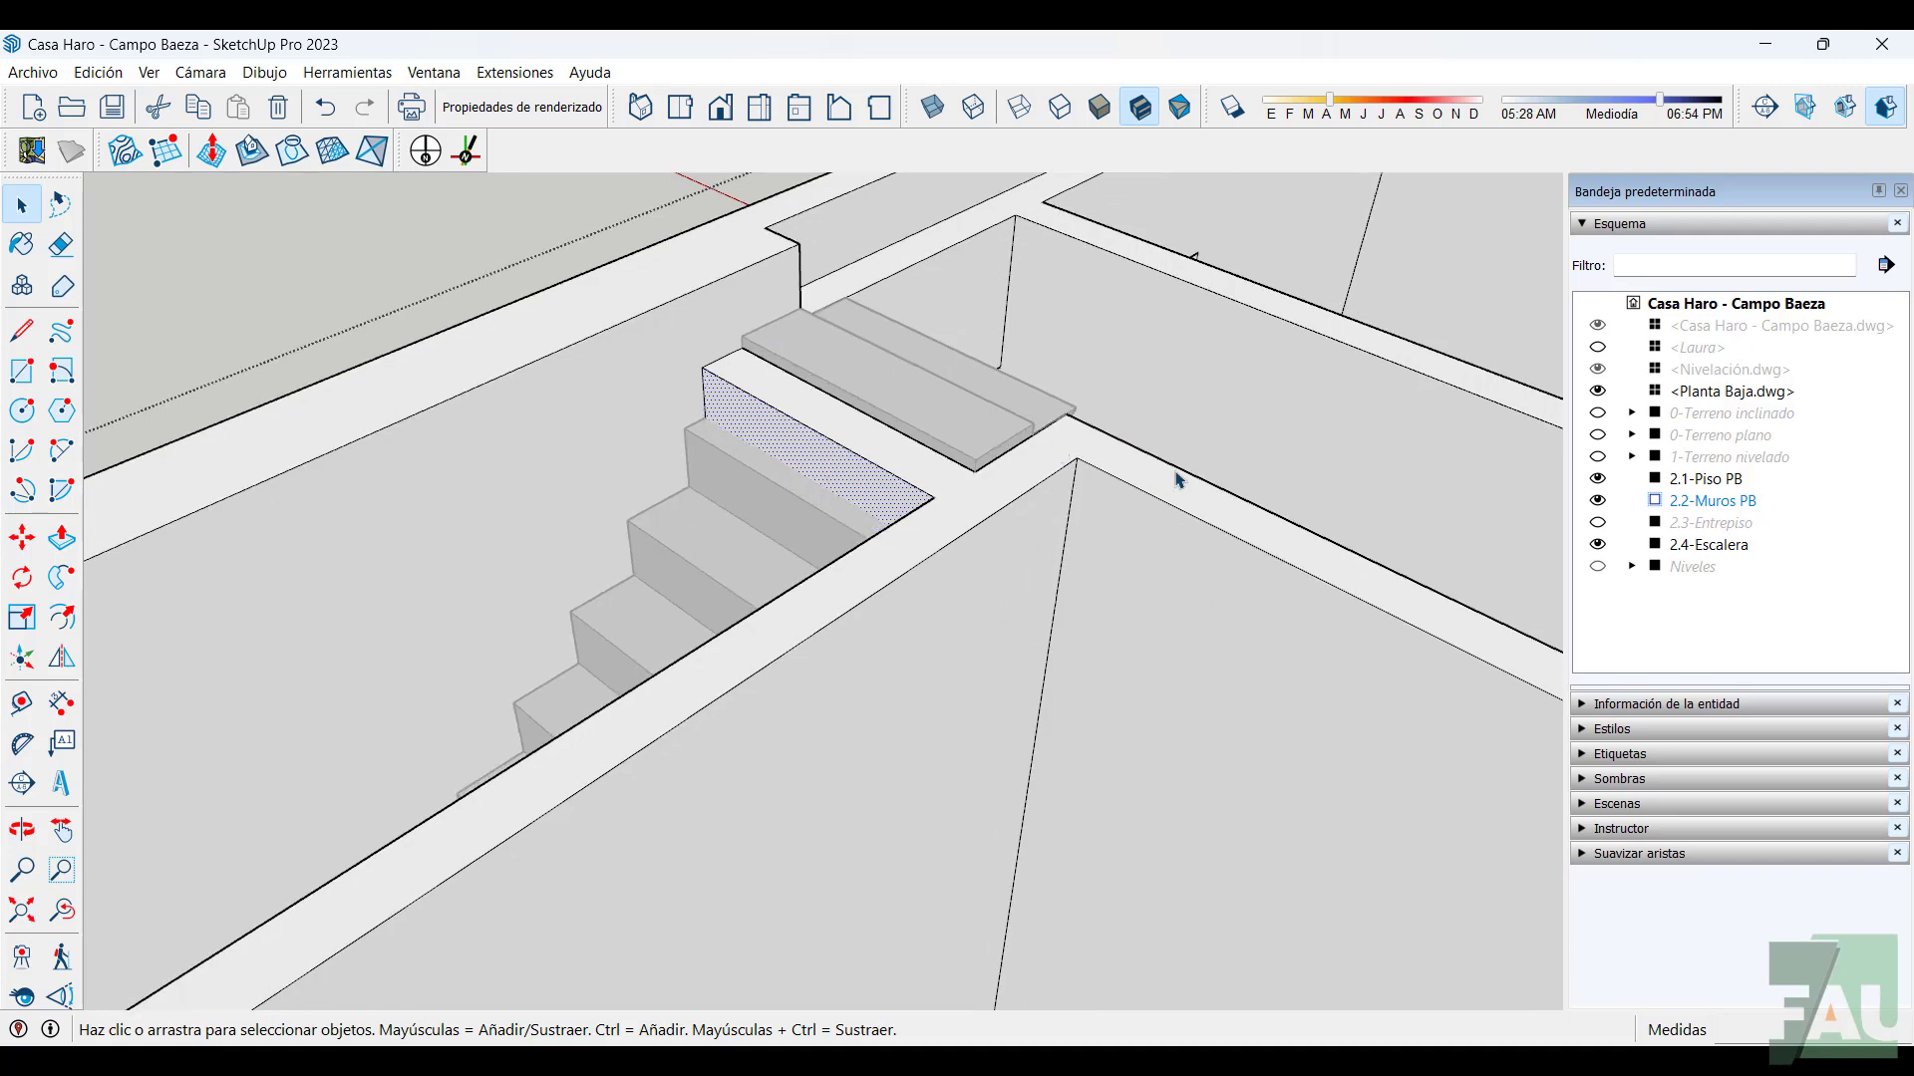
scroll(1176, 476, "up", 1)
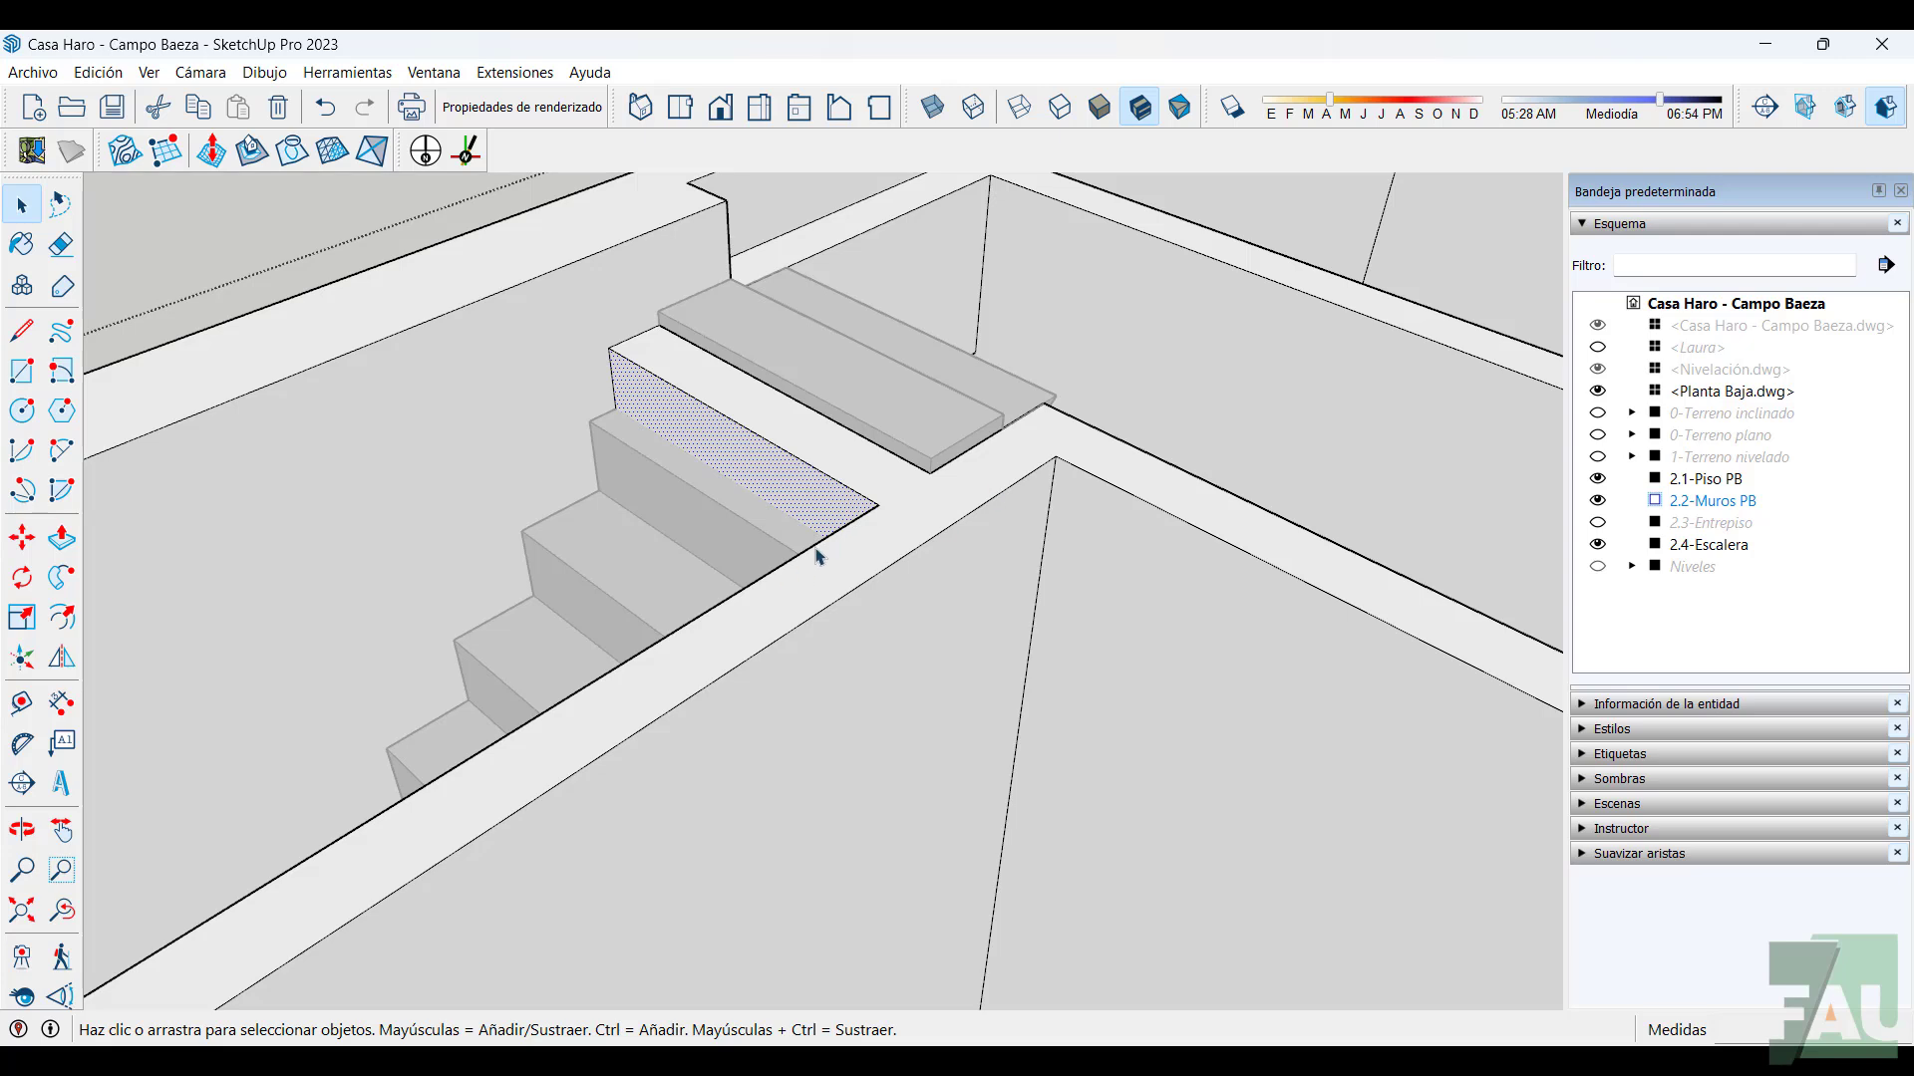
left_click(22, 331)
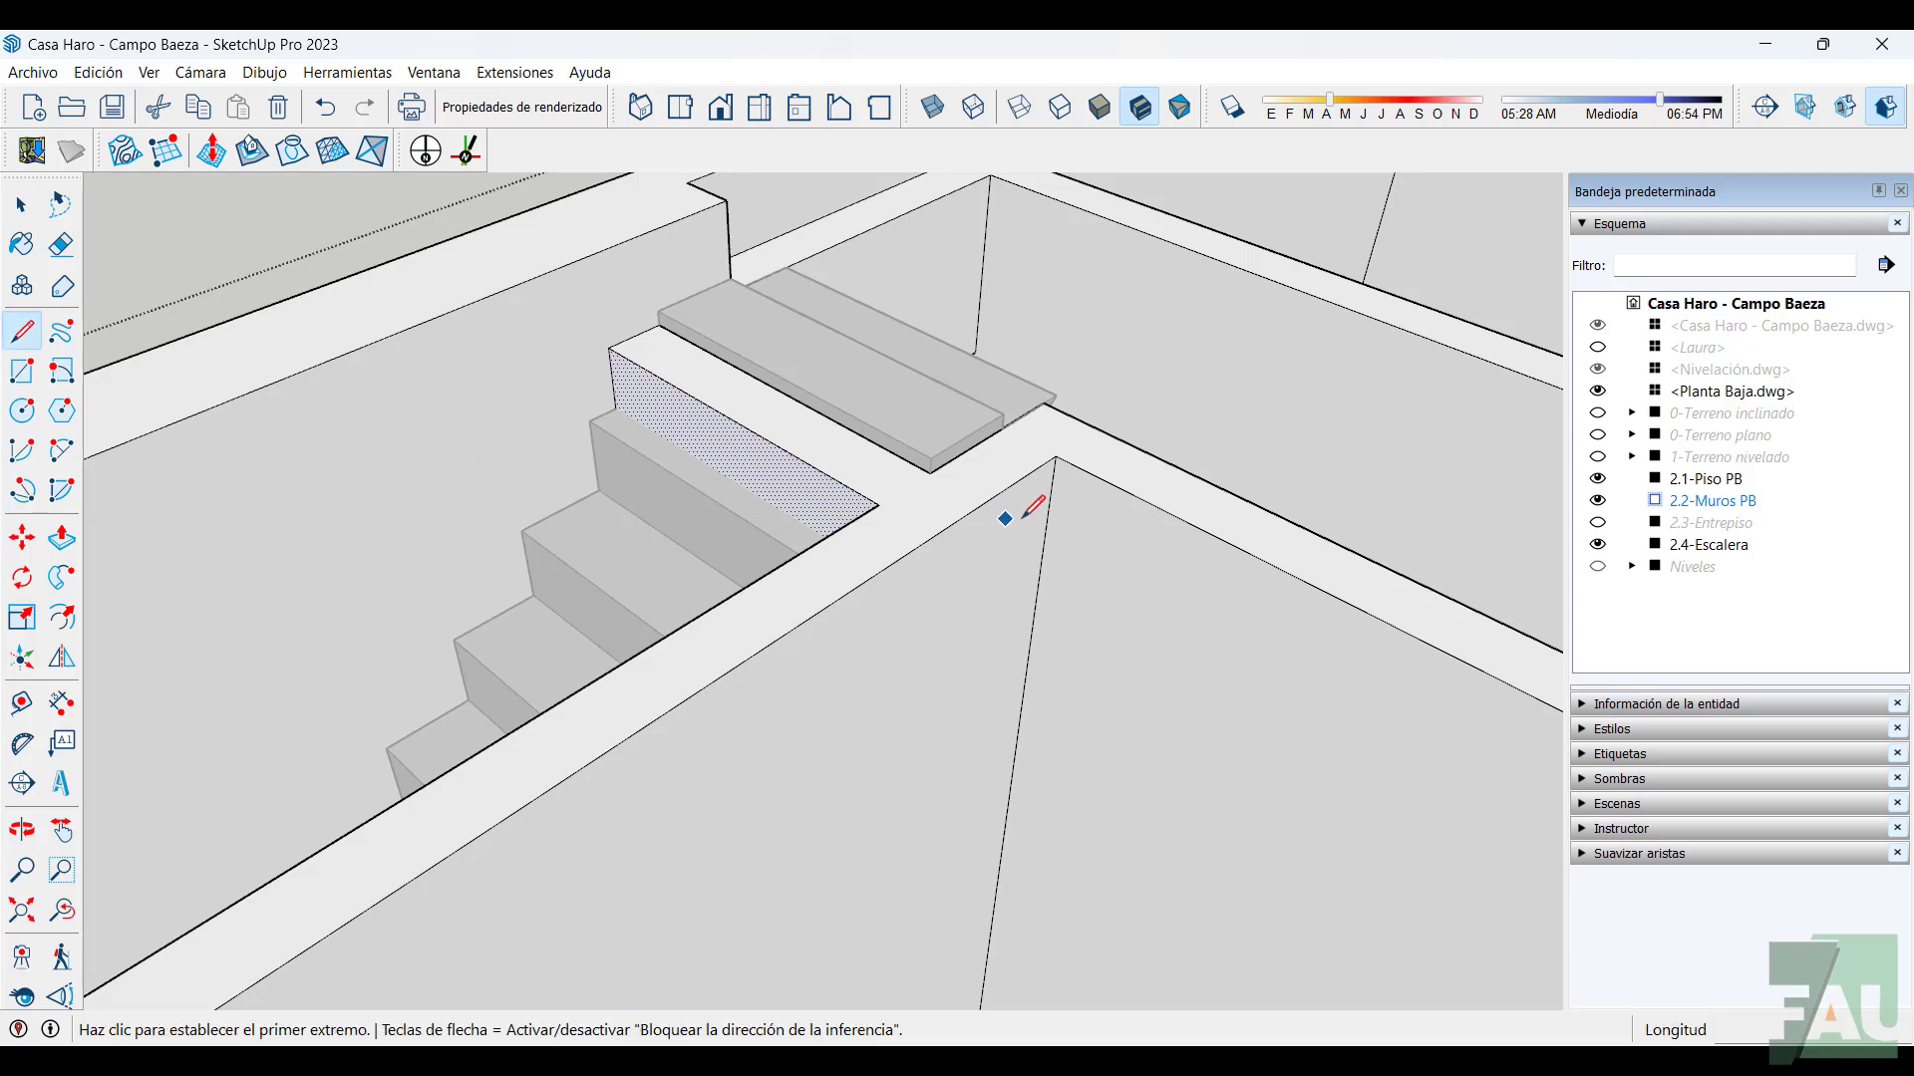
left_click(1057, 456)
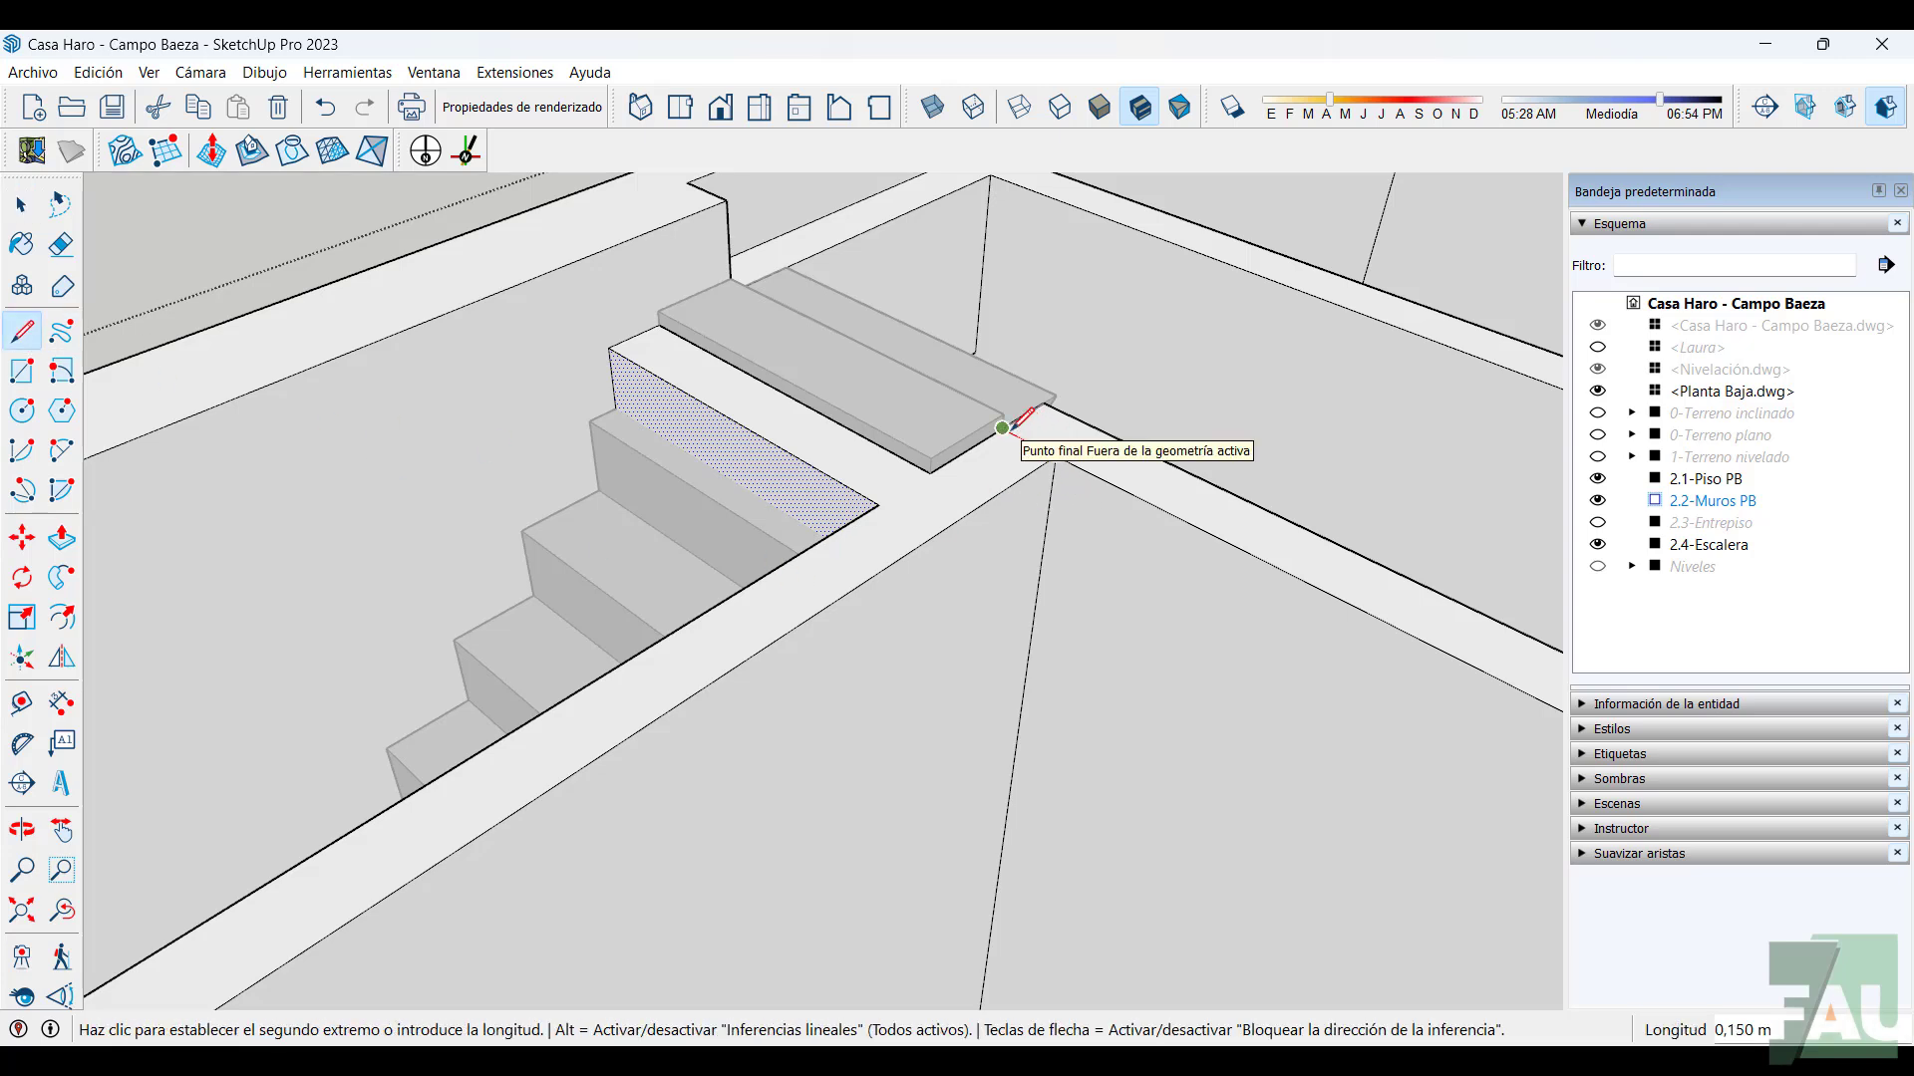
left_click(1002, 429)
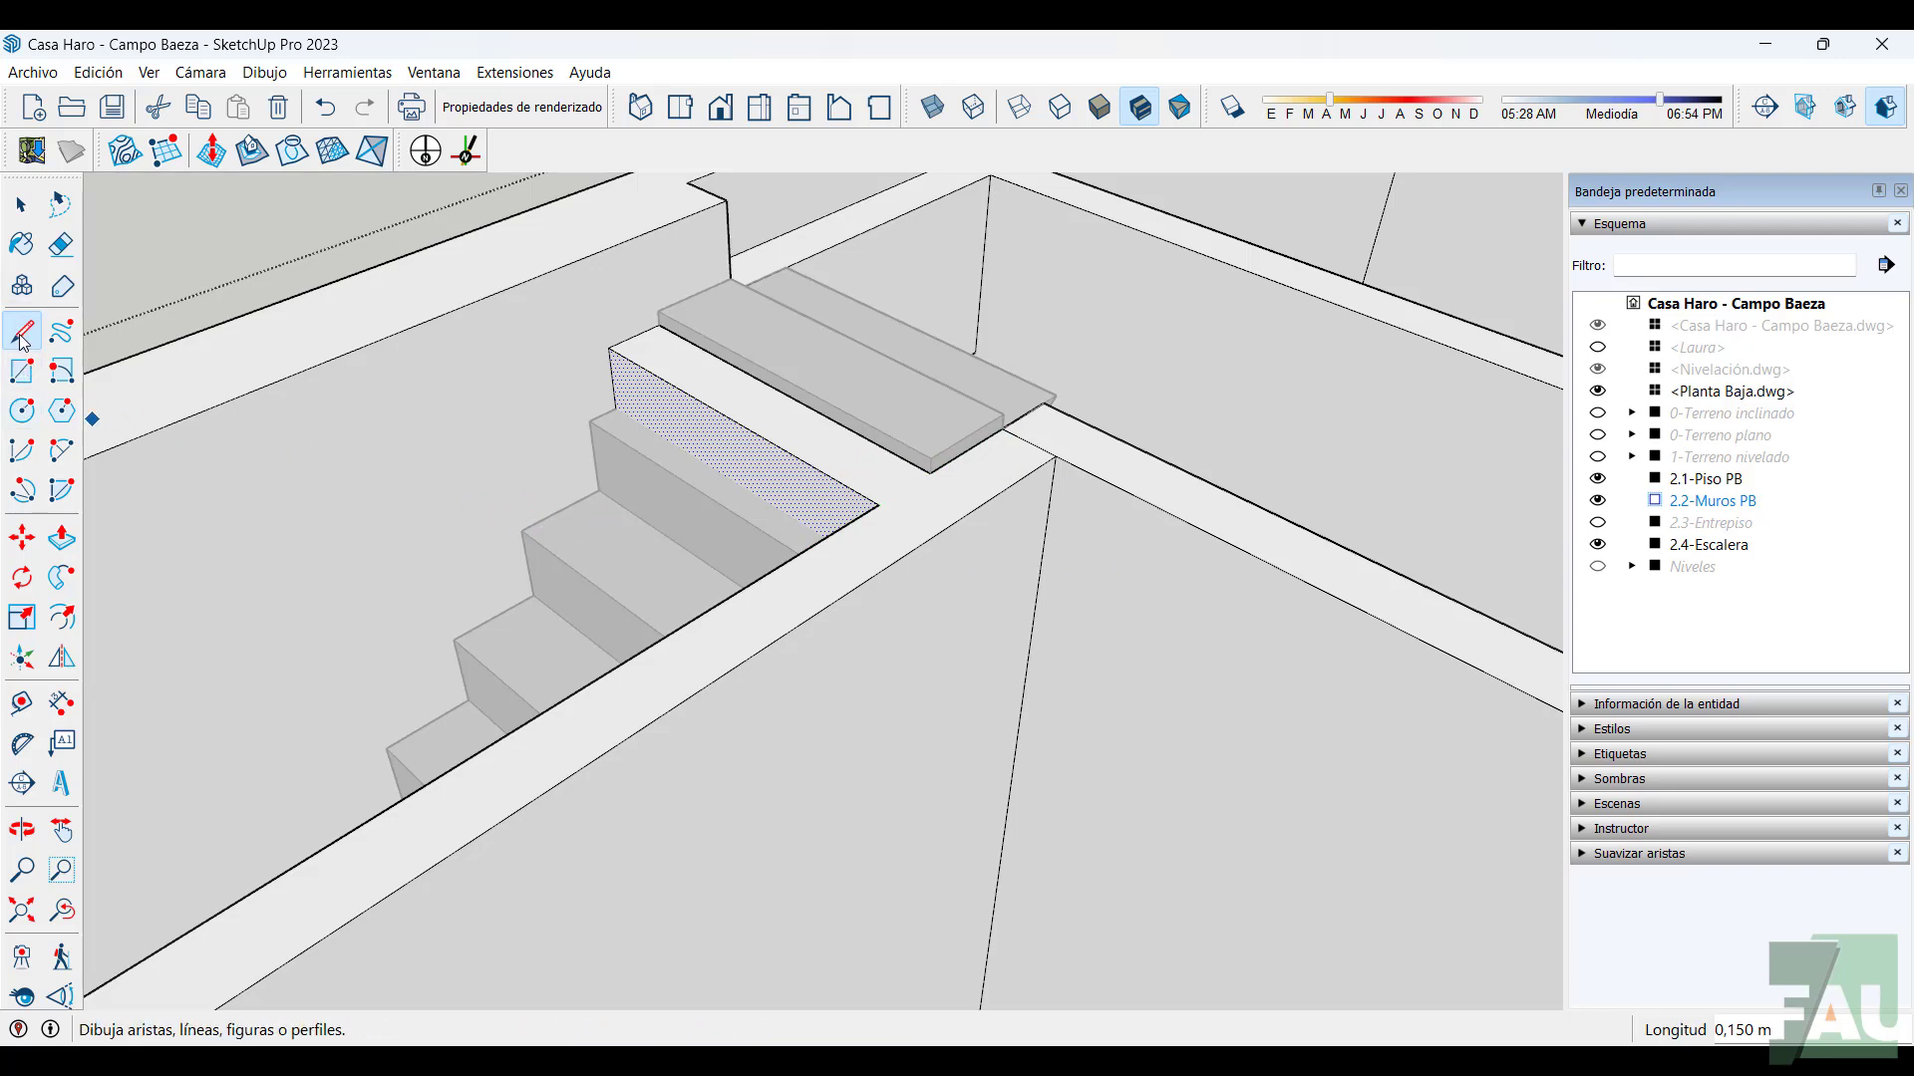
left_click(930, 472)
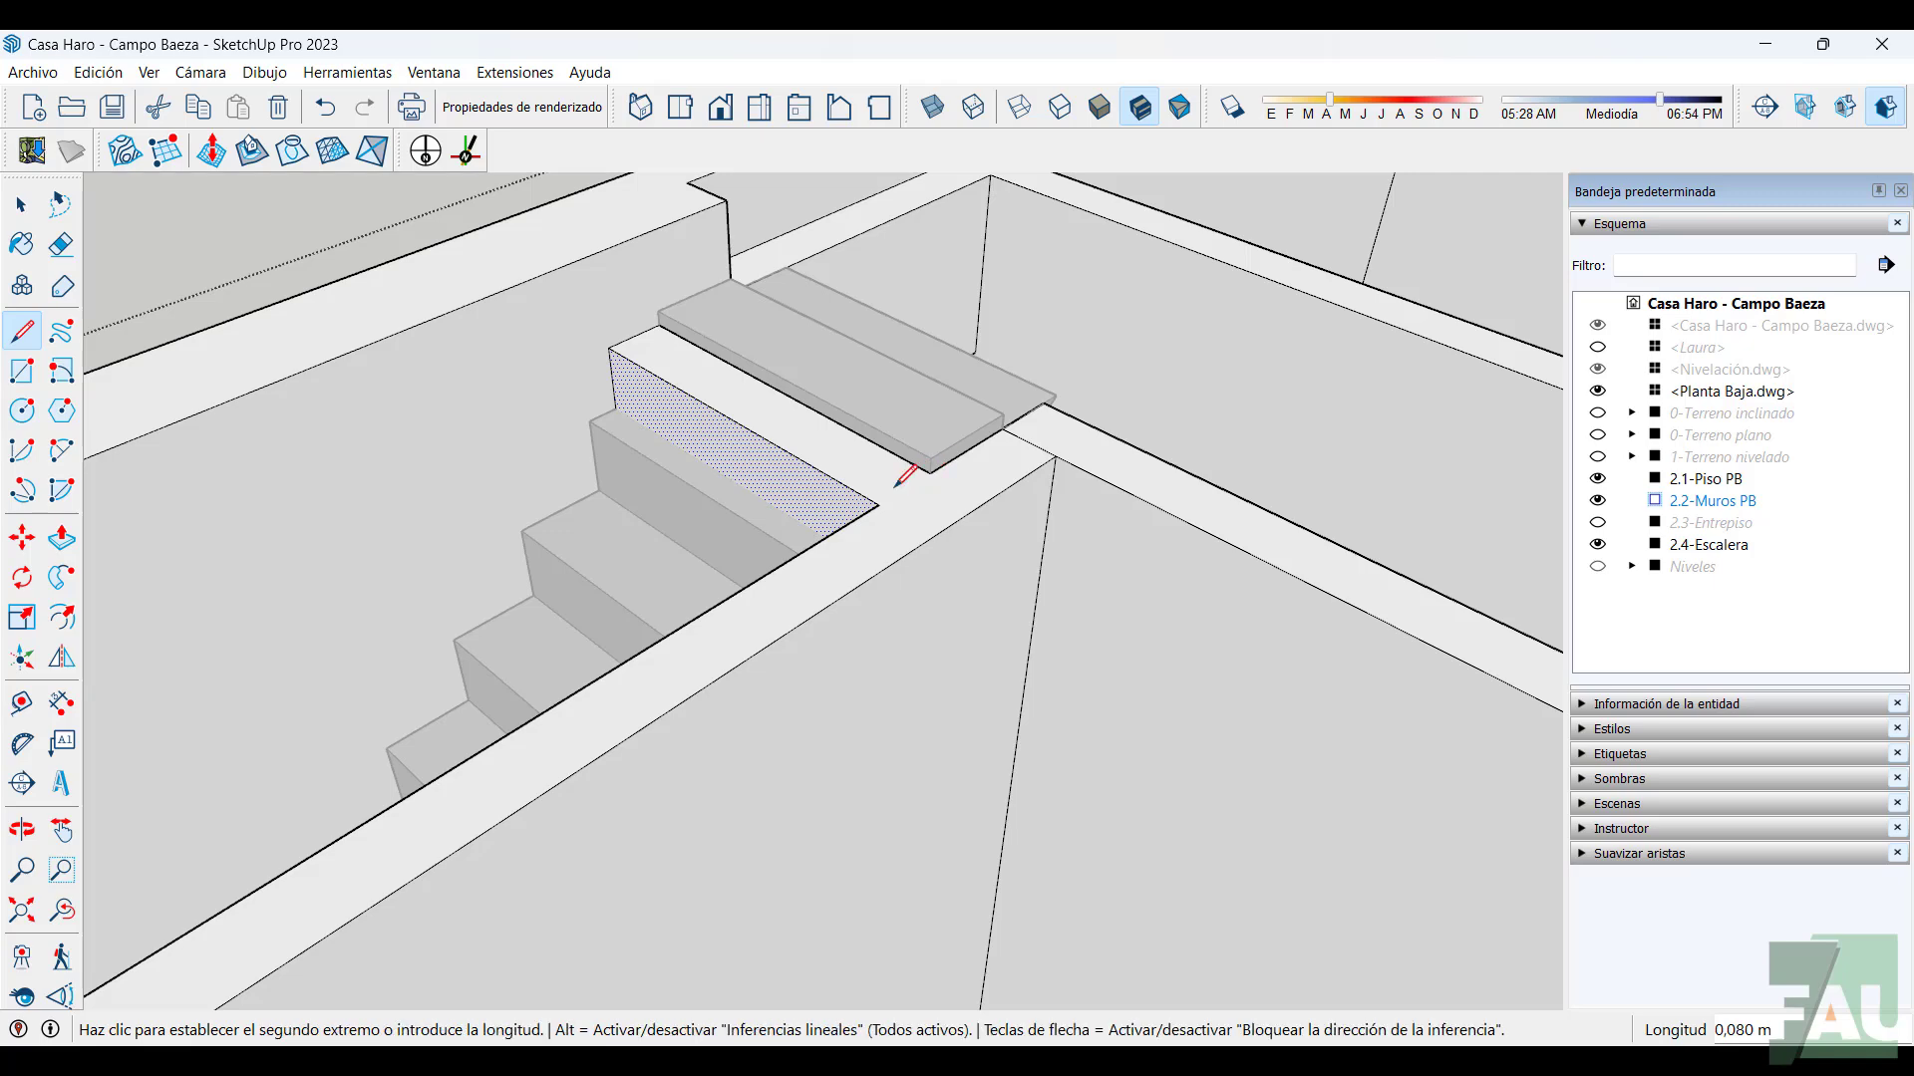
Push the top face of the stair's side wall down about 1.85 m
key("p")
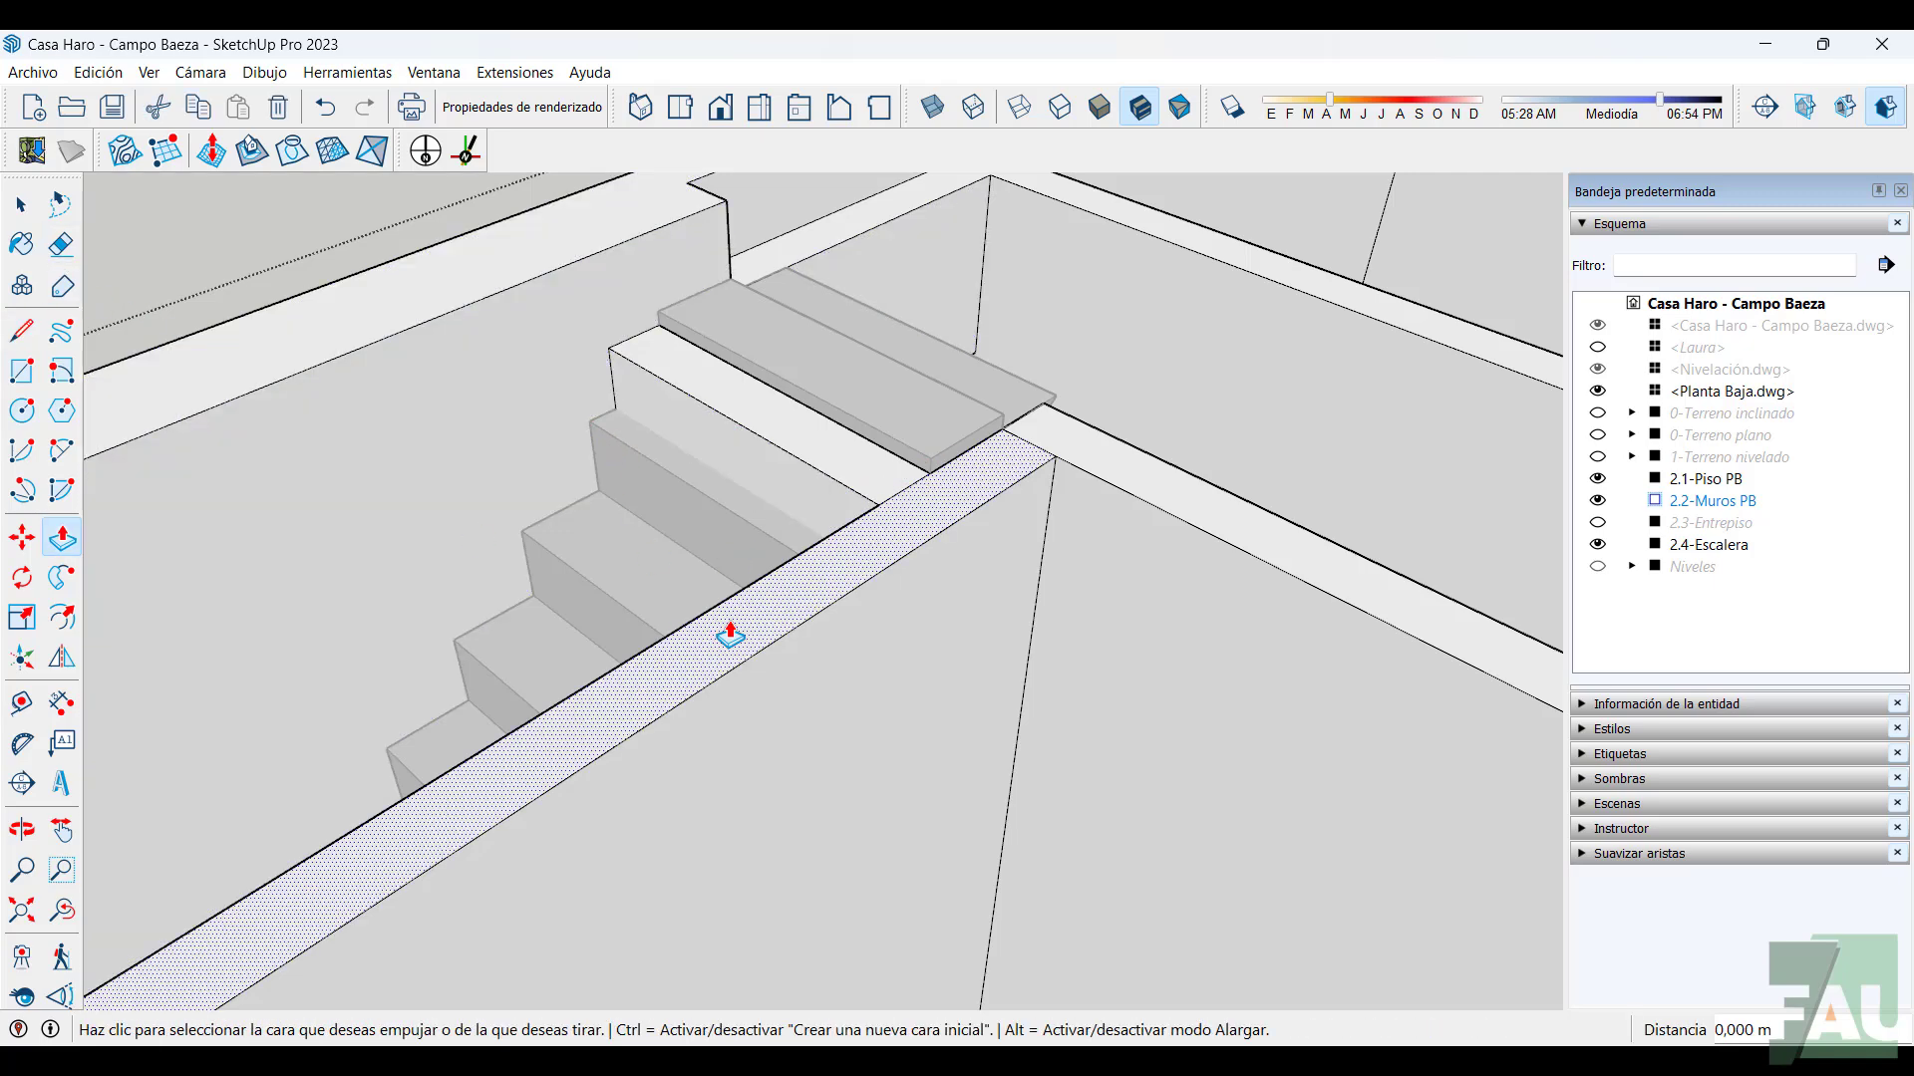
left_click(782, 628)
scroll(781, 724, "down", 6)
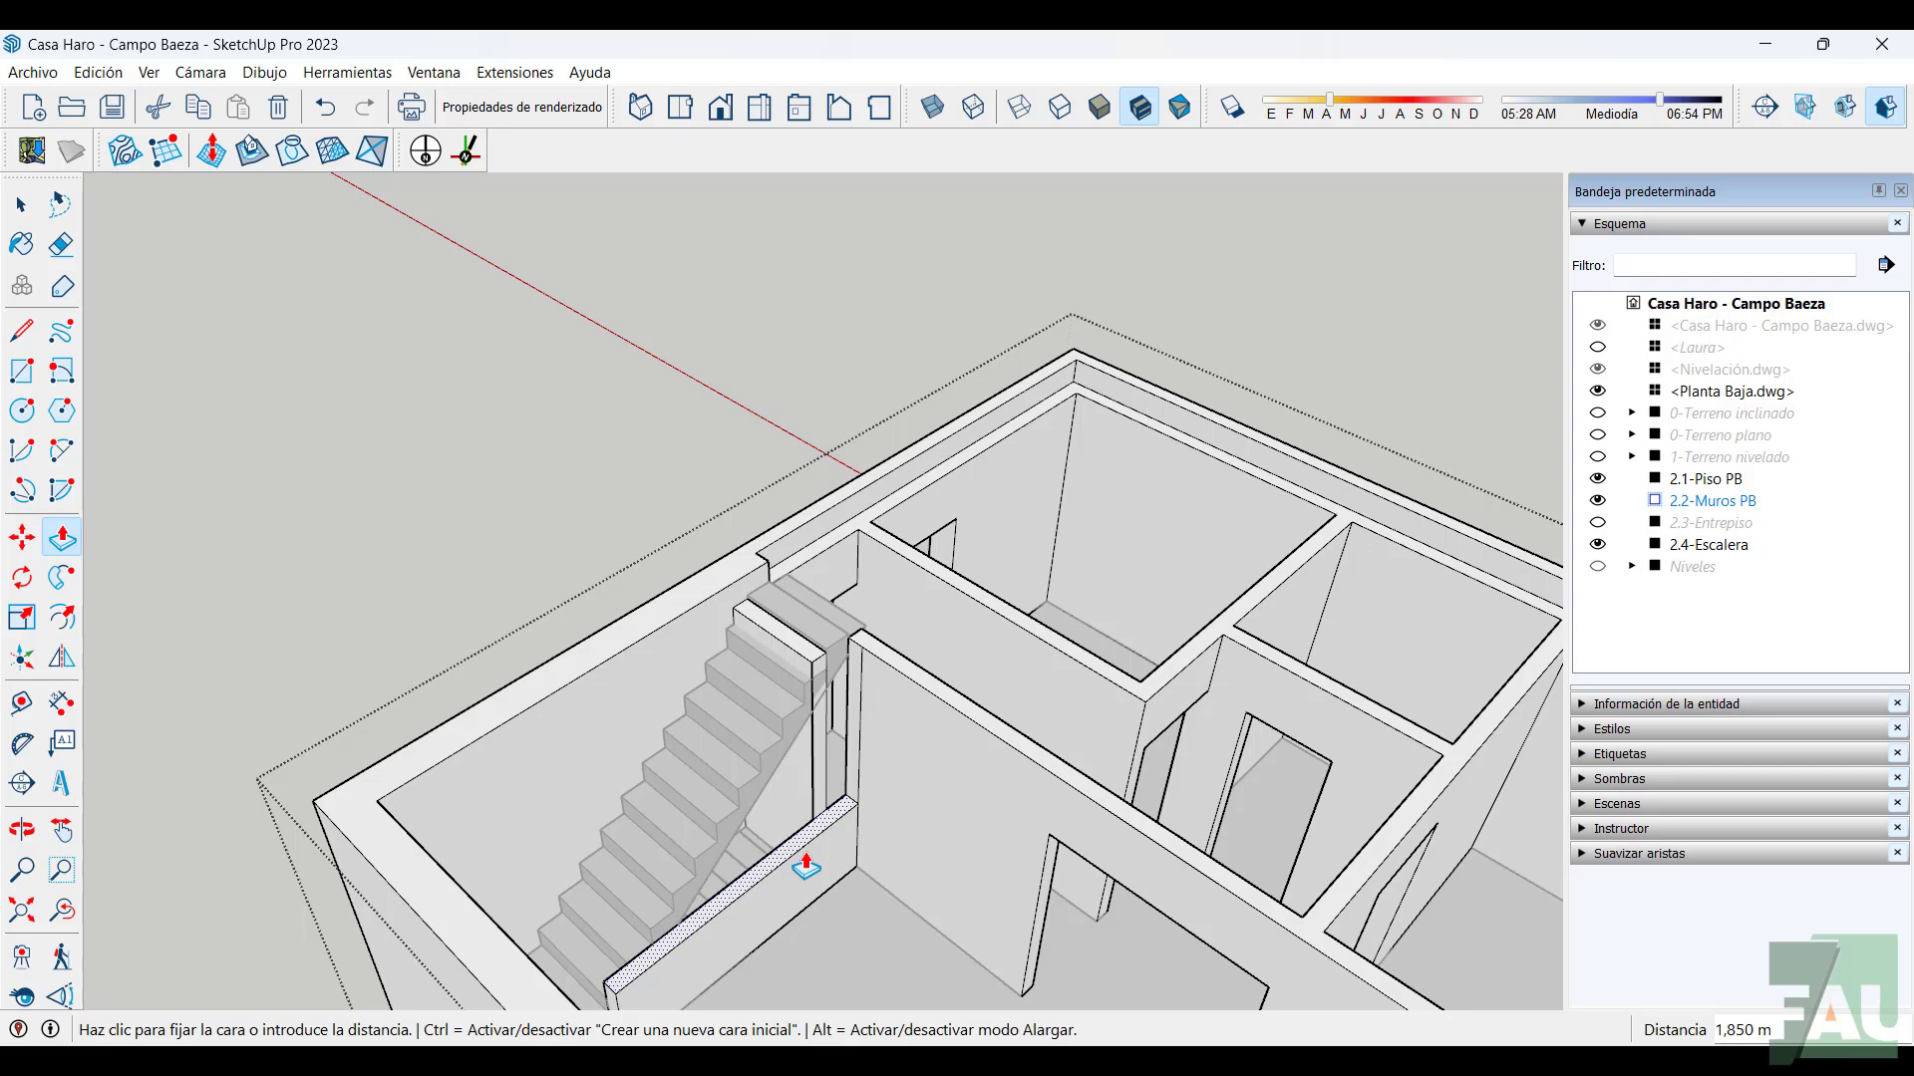
left_click(805, 867)
Push the top face of the short cross wall down about 0.67 m, to just below the stair's sloped underside
middle_click_drag(869, 810, 854, 743)
scroll(855, 782, "up", 3)
scroll(854, 786, "up", 1)
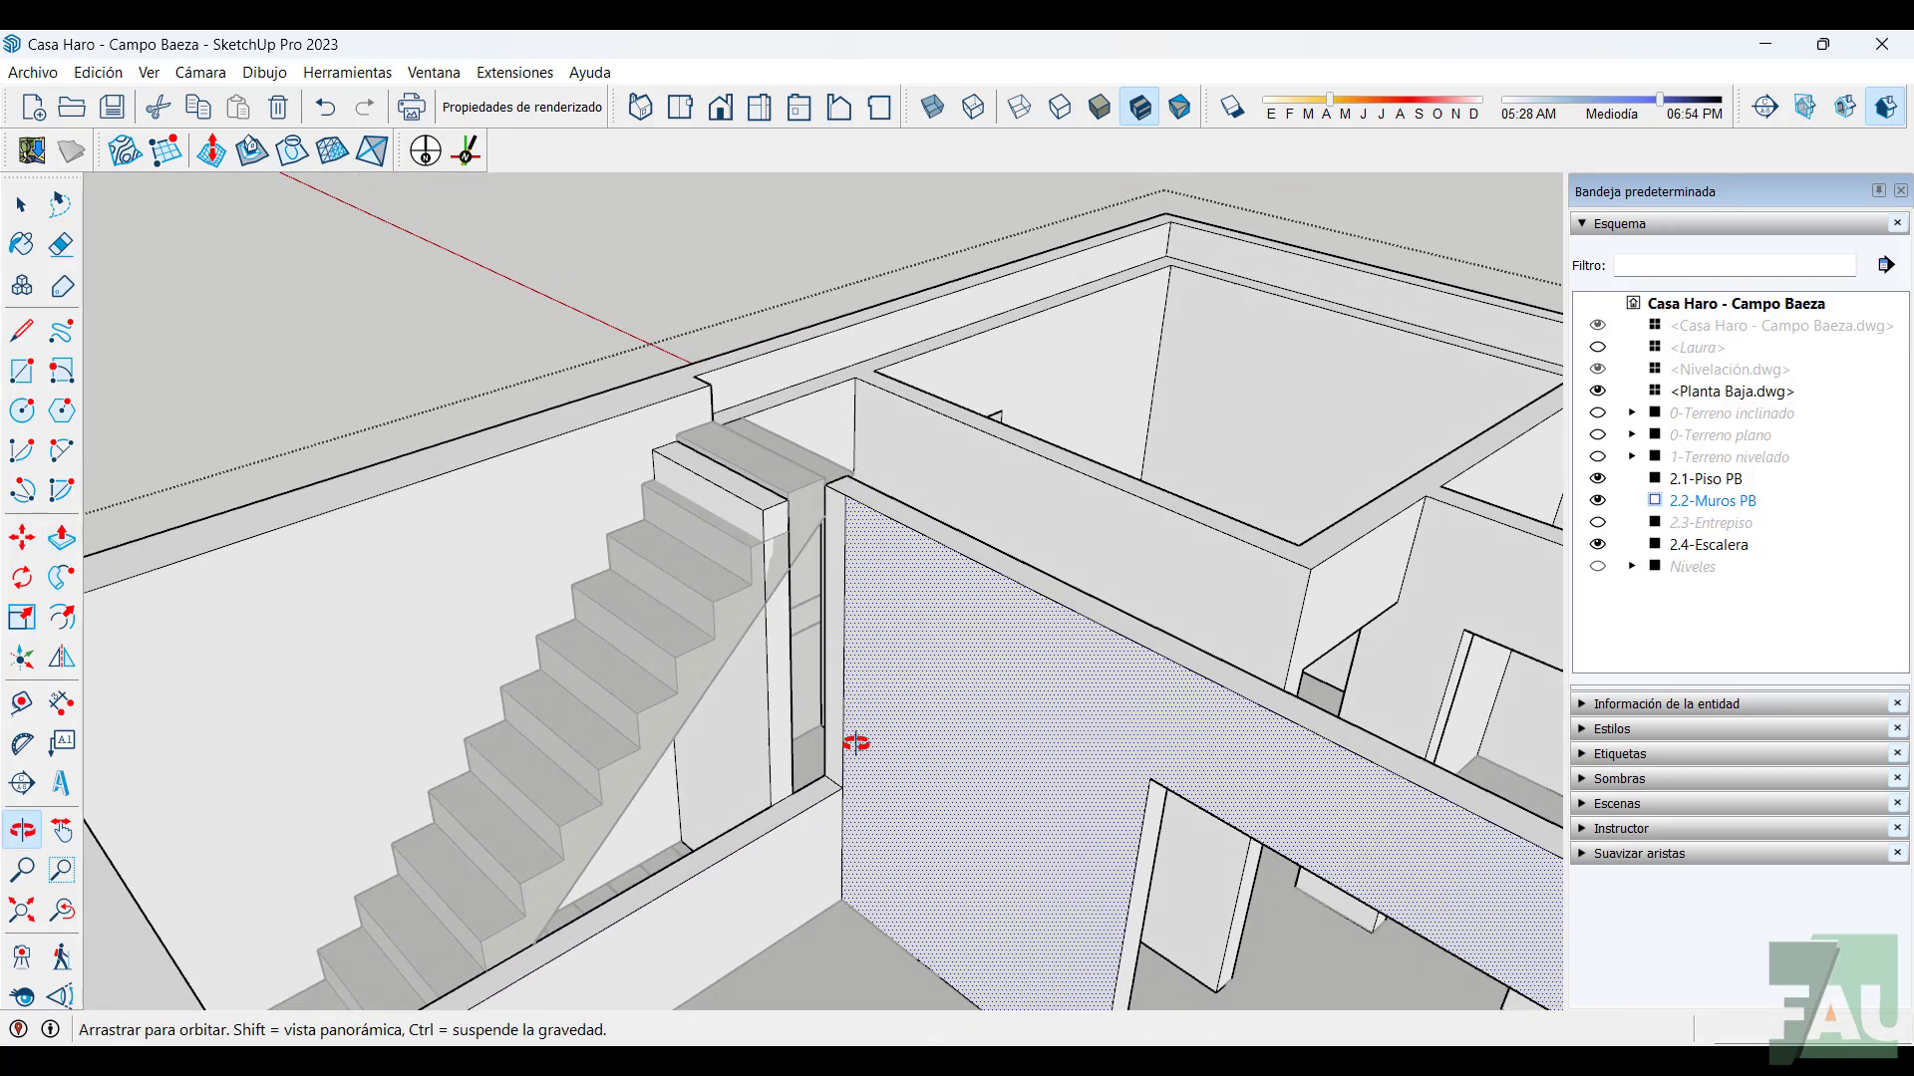
scroll(814, 733, "up", 3)
key("e")
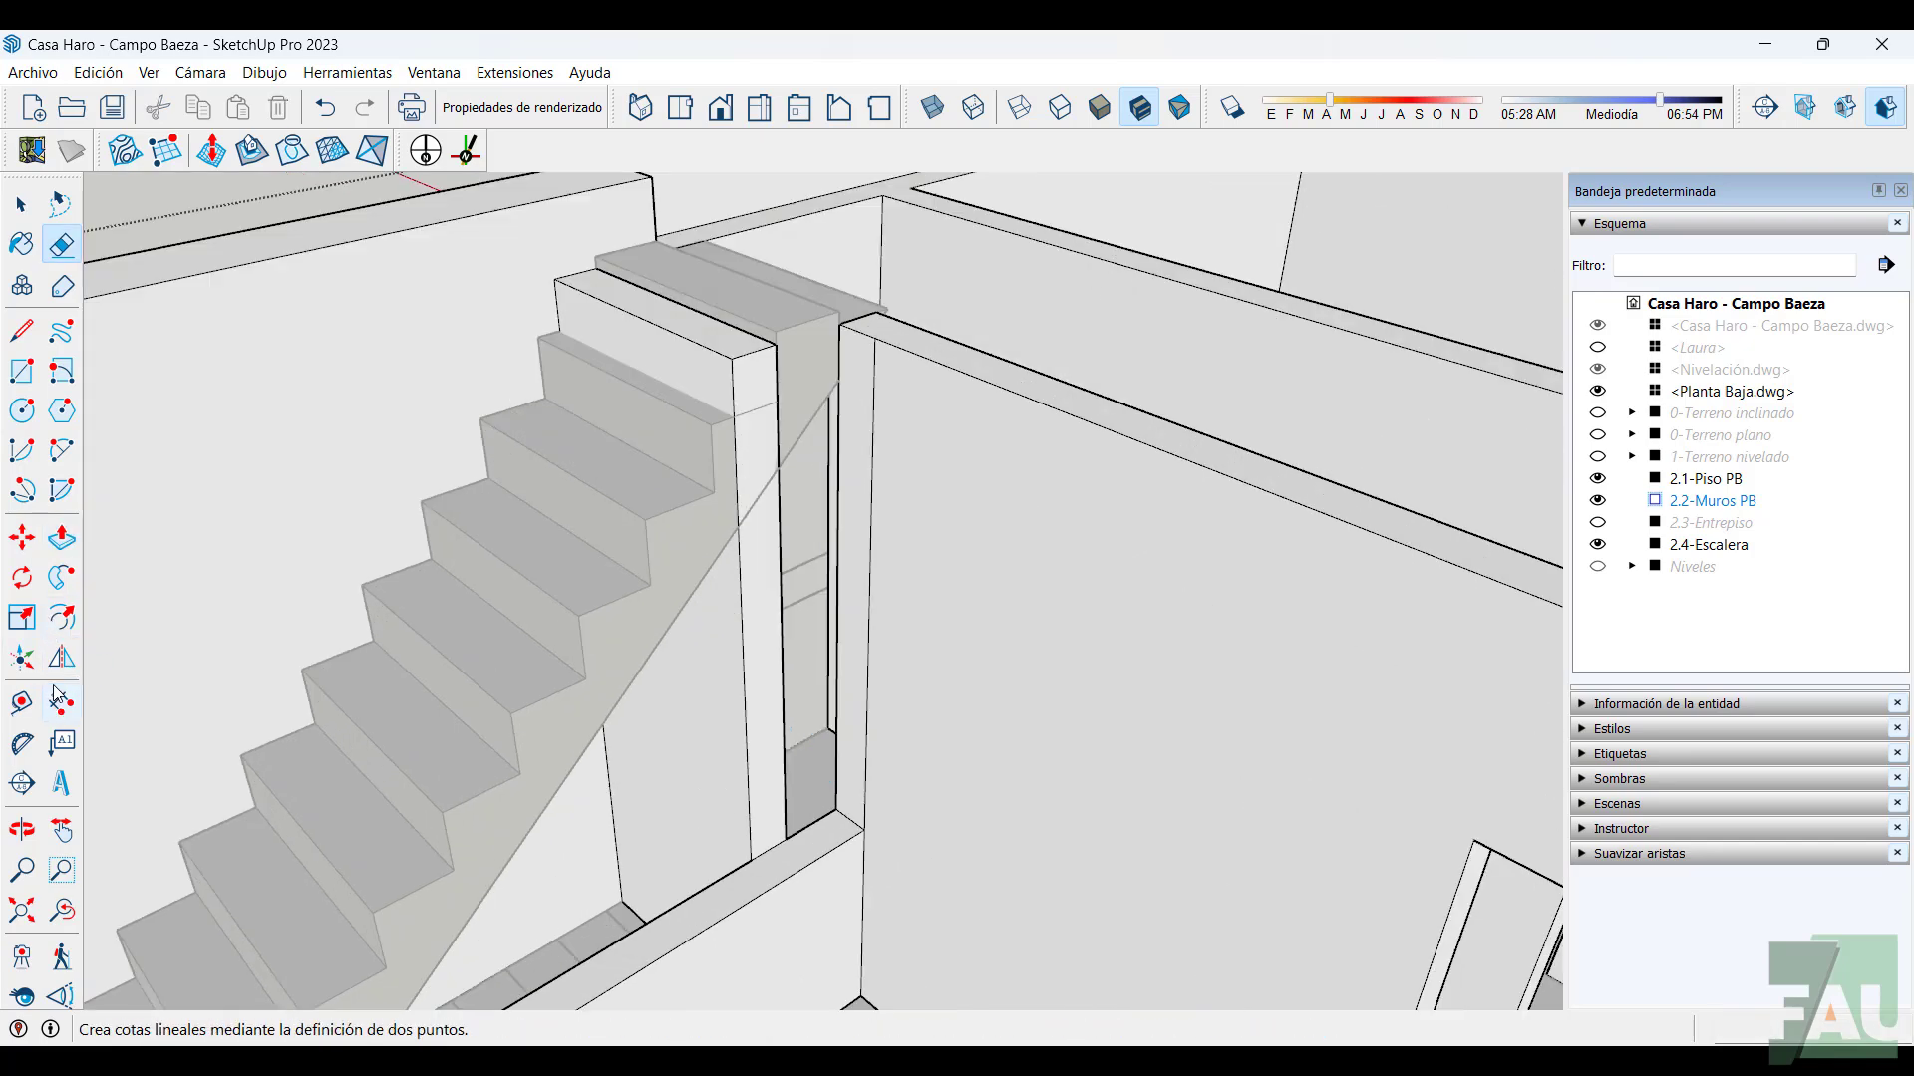
left_click(62, 546)
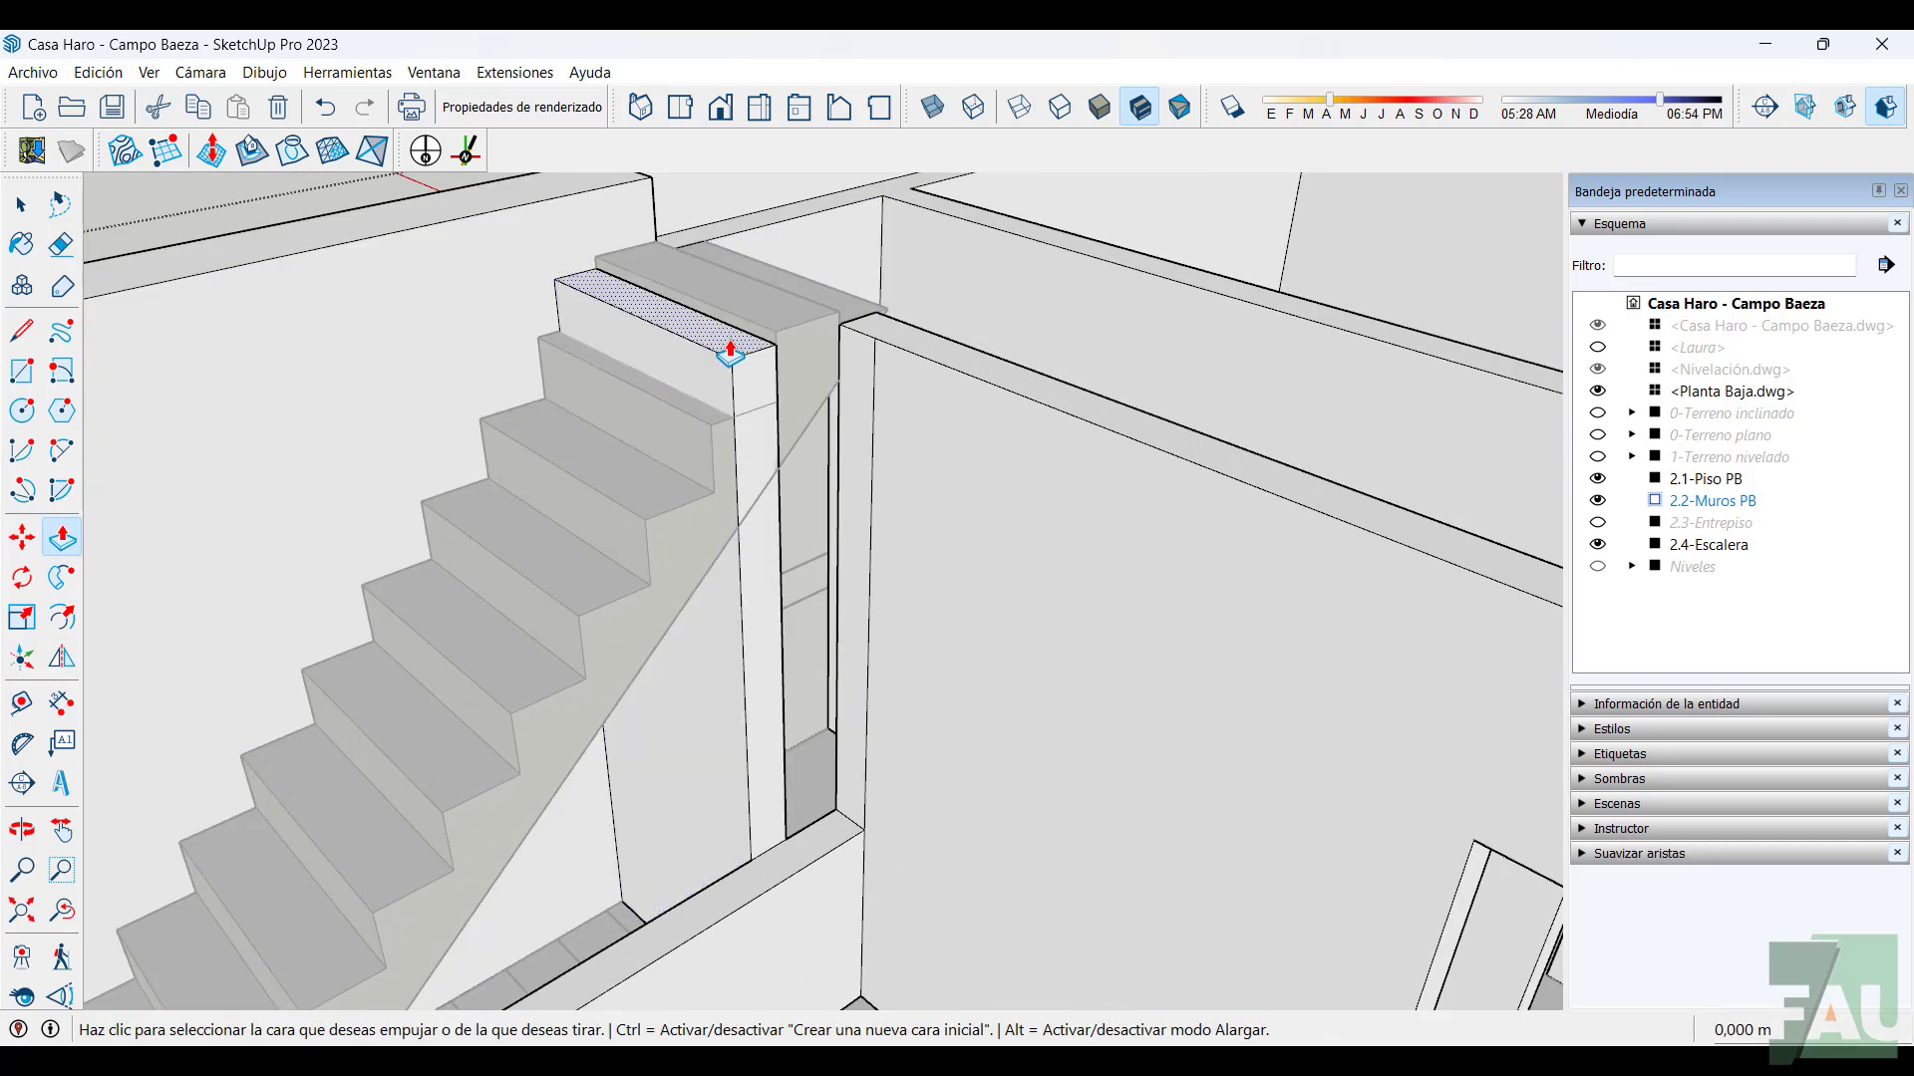
left_click(730, 350)
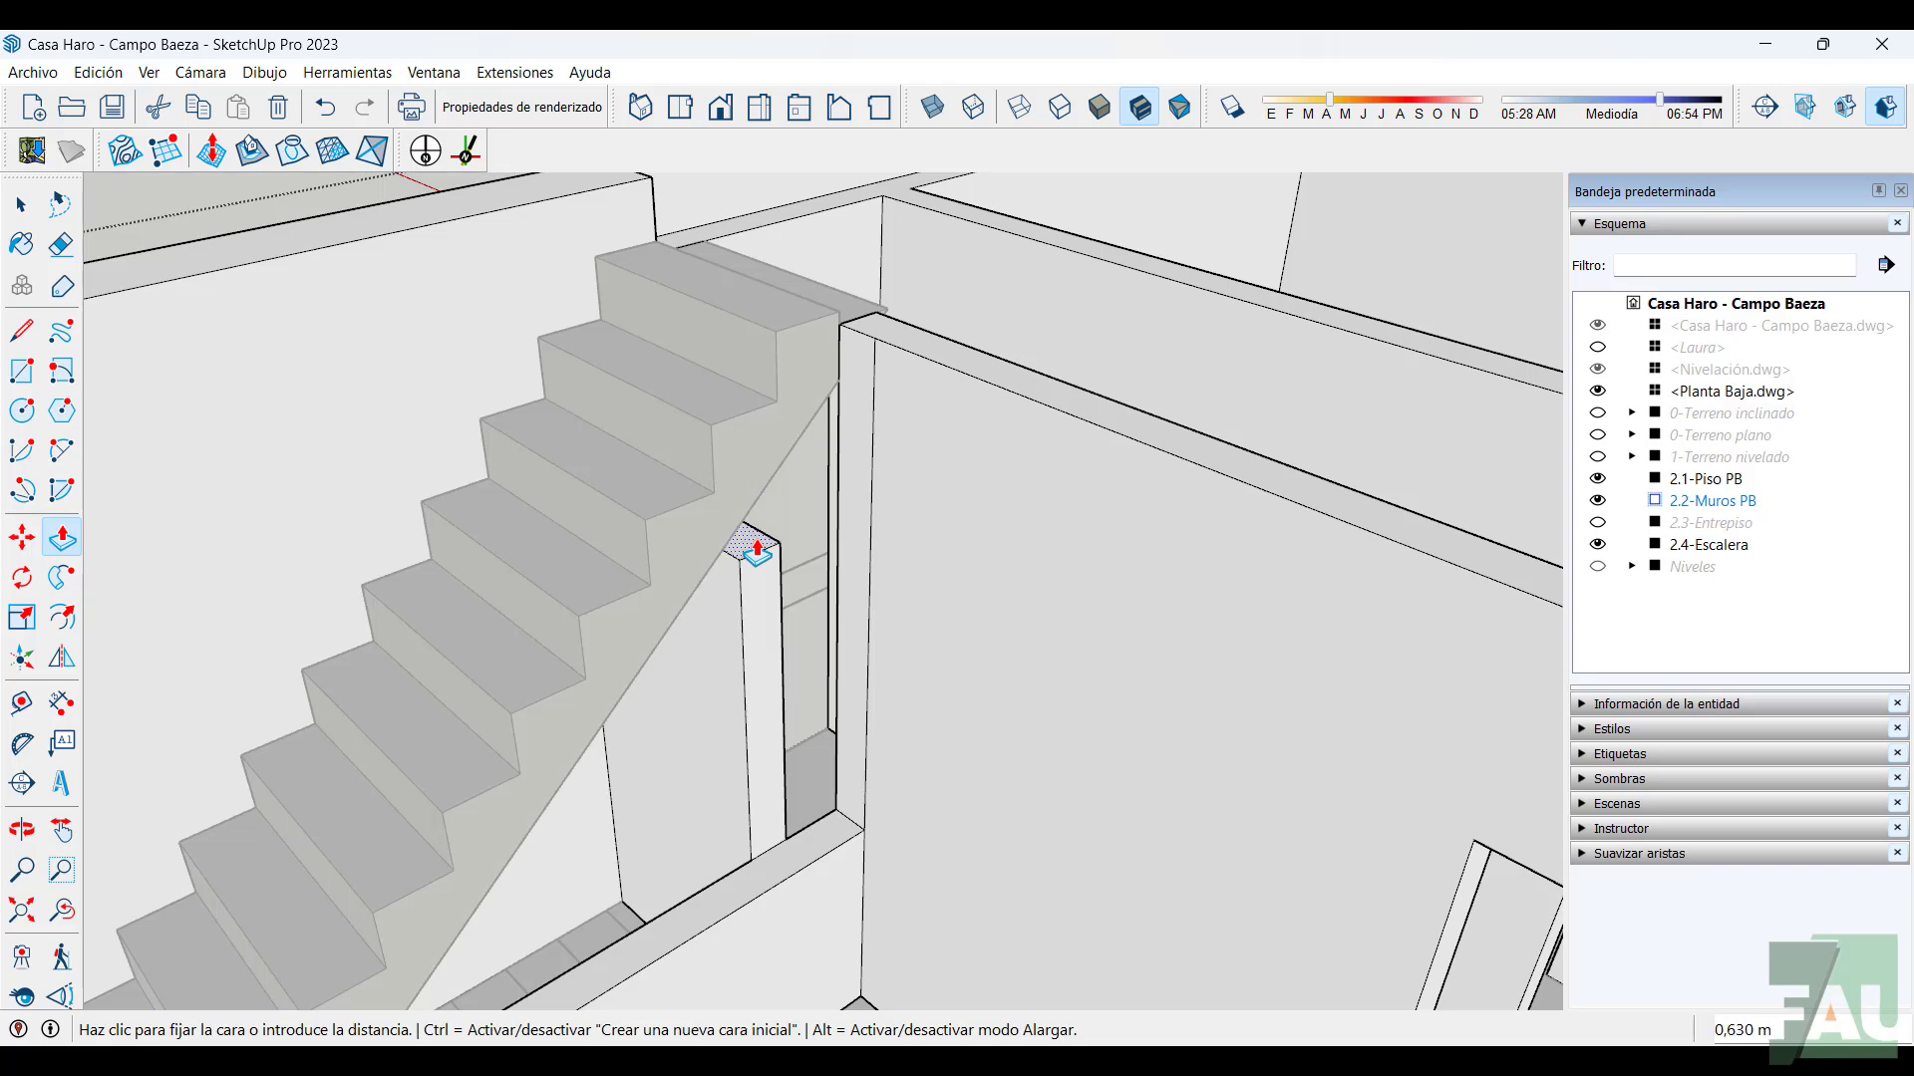
left_click(758, 554)
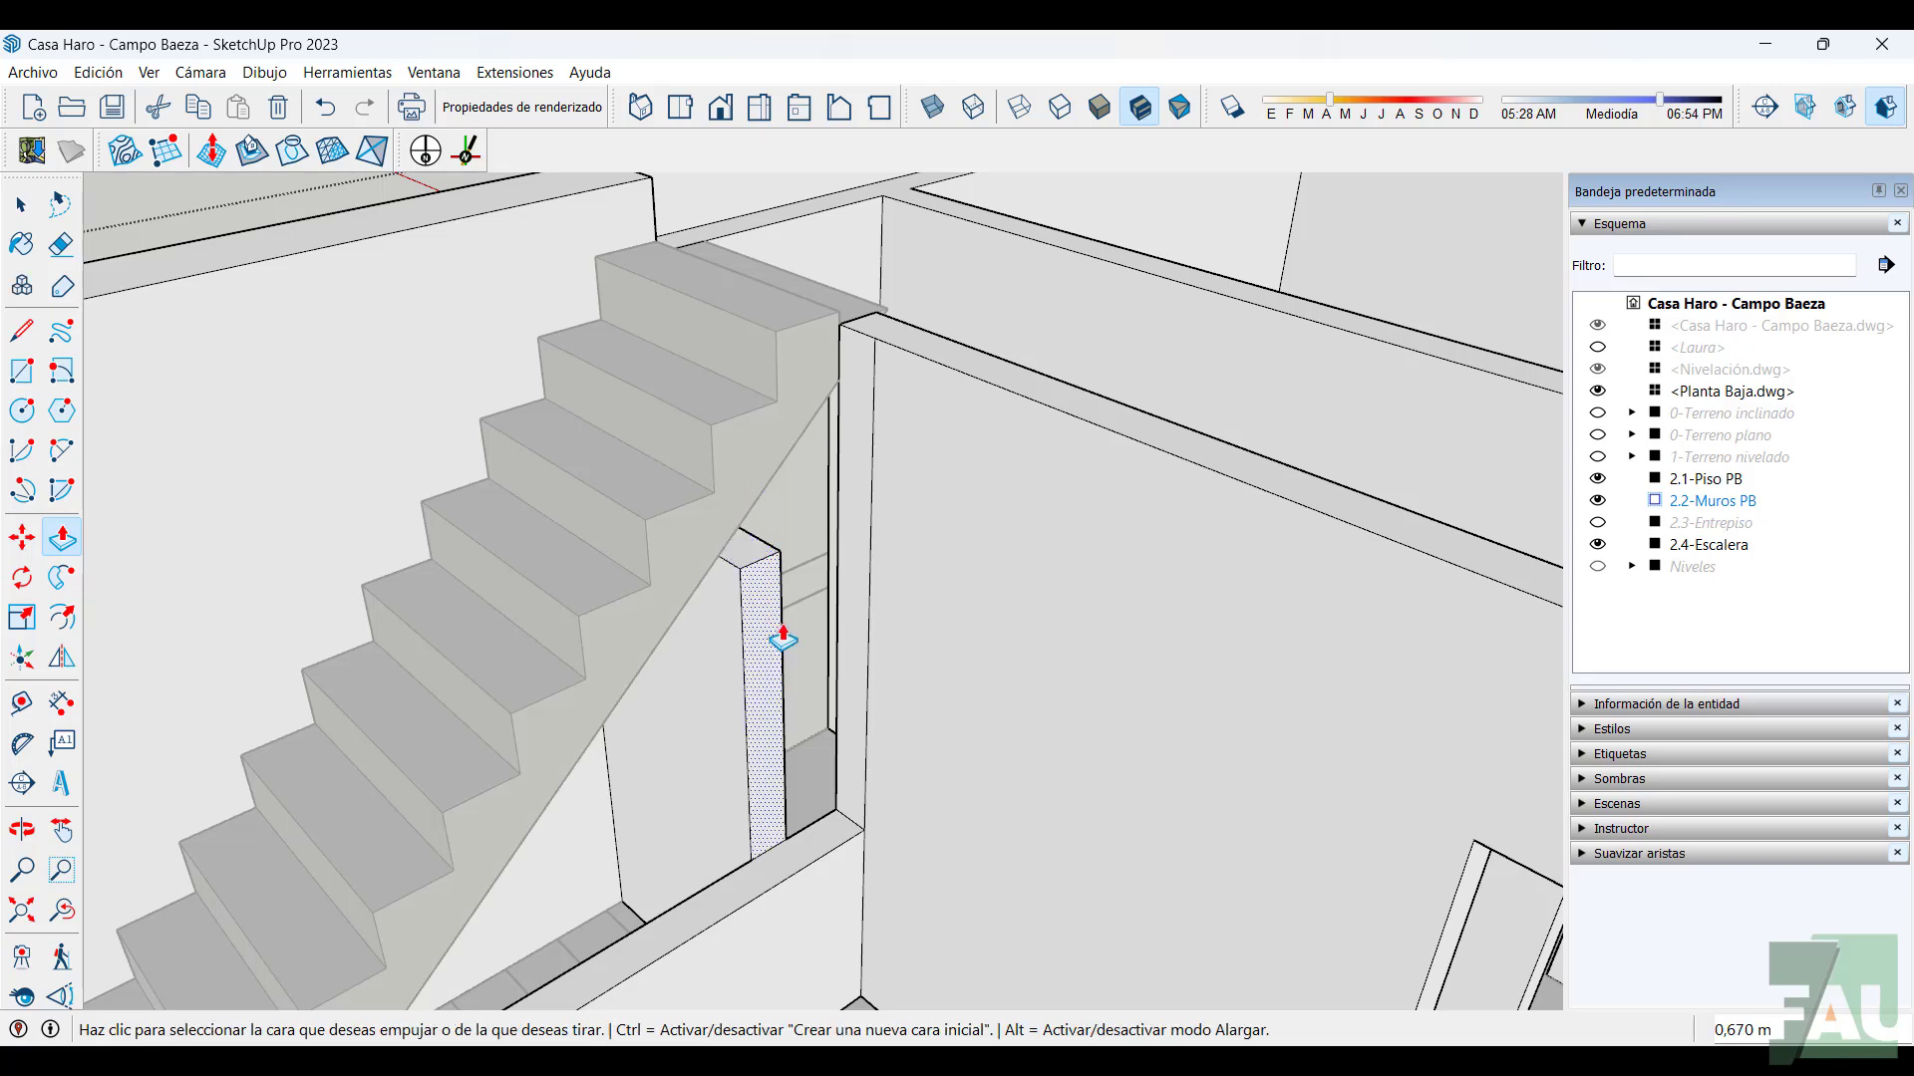
scroll(779, 638, "up", 3)
middle_click_drag(781, 632, 445, 376)
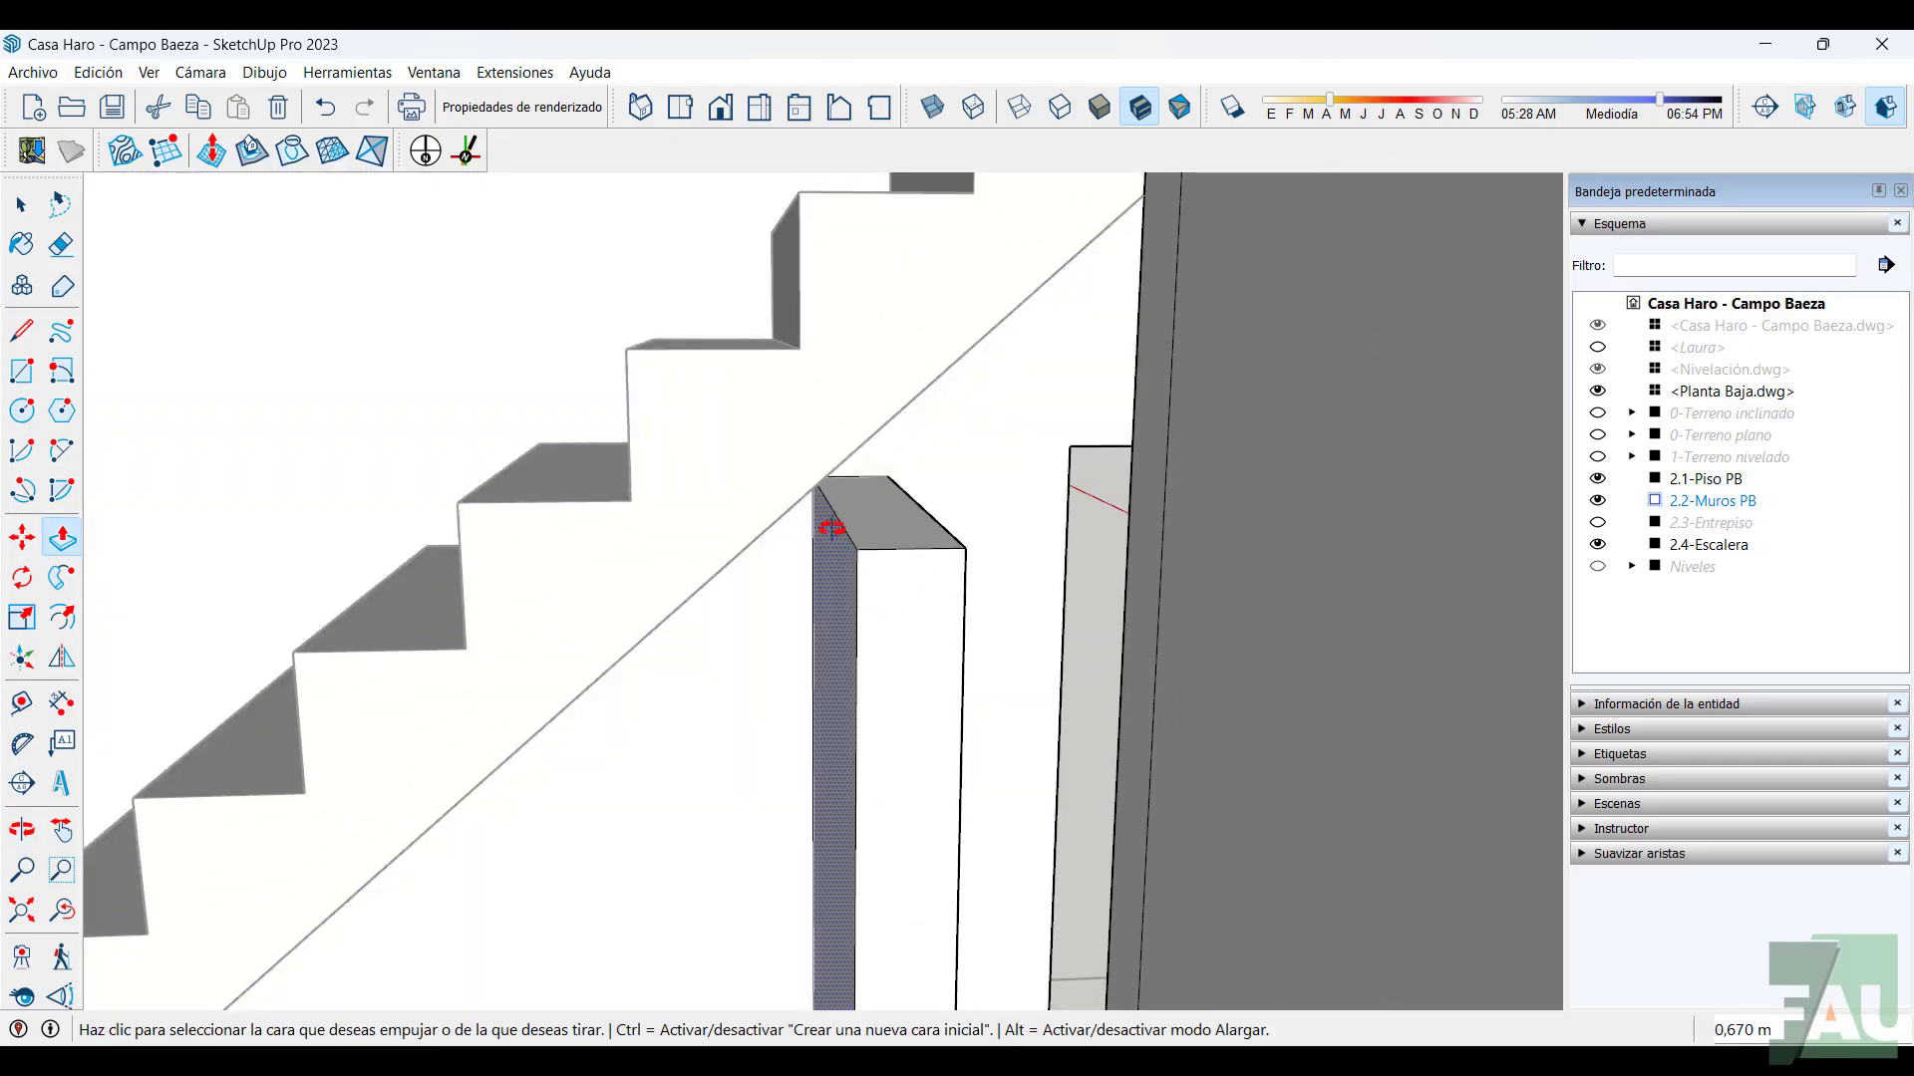
Draw a closed sloped profile from the short cross wall's back top corners, with two verticals and a diagonal following the stair's underside
middle_click_drag(833, 521, 766, 486)
key("p")
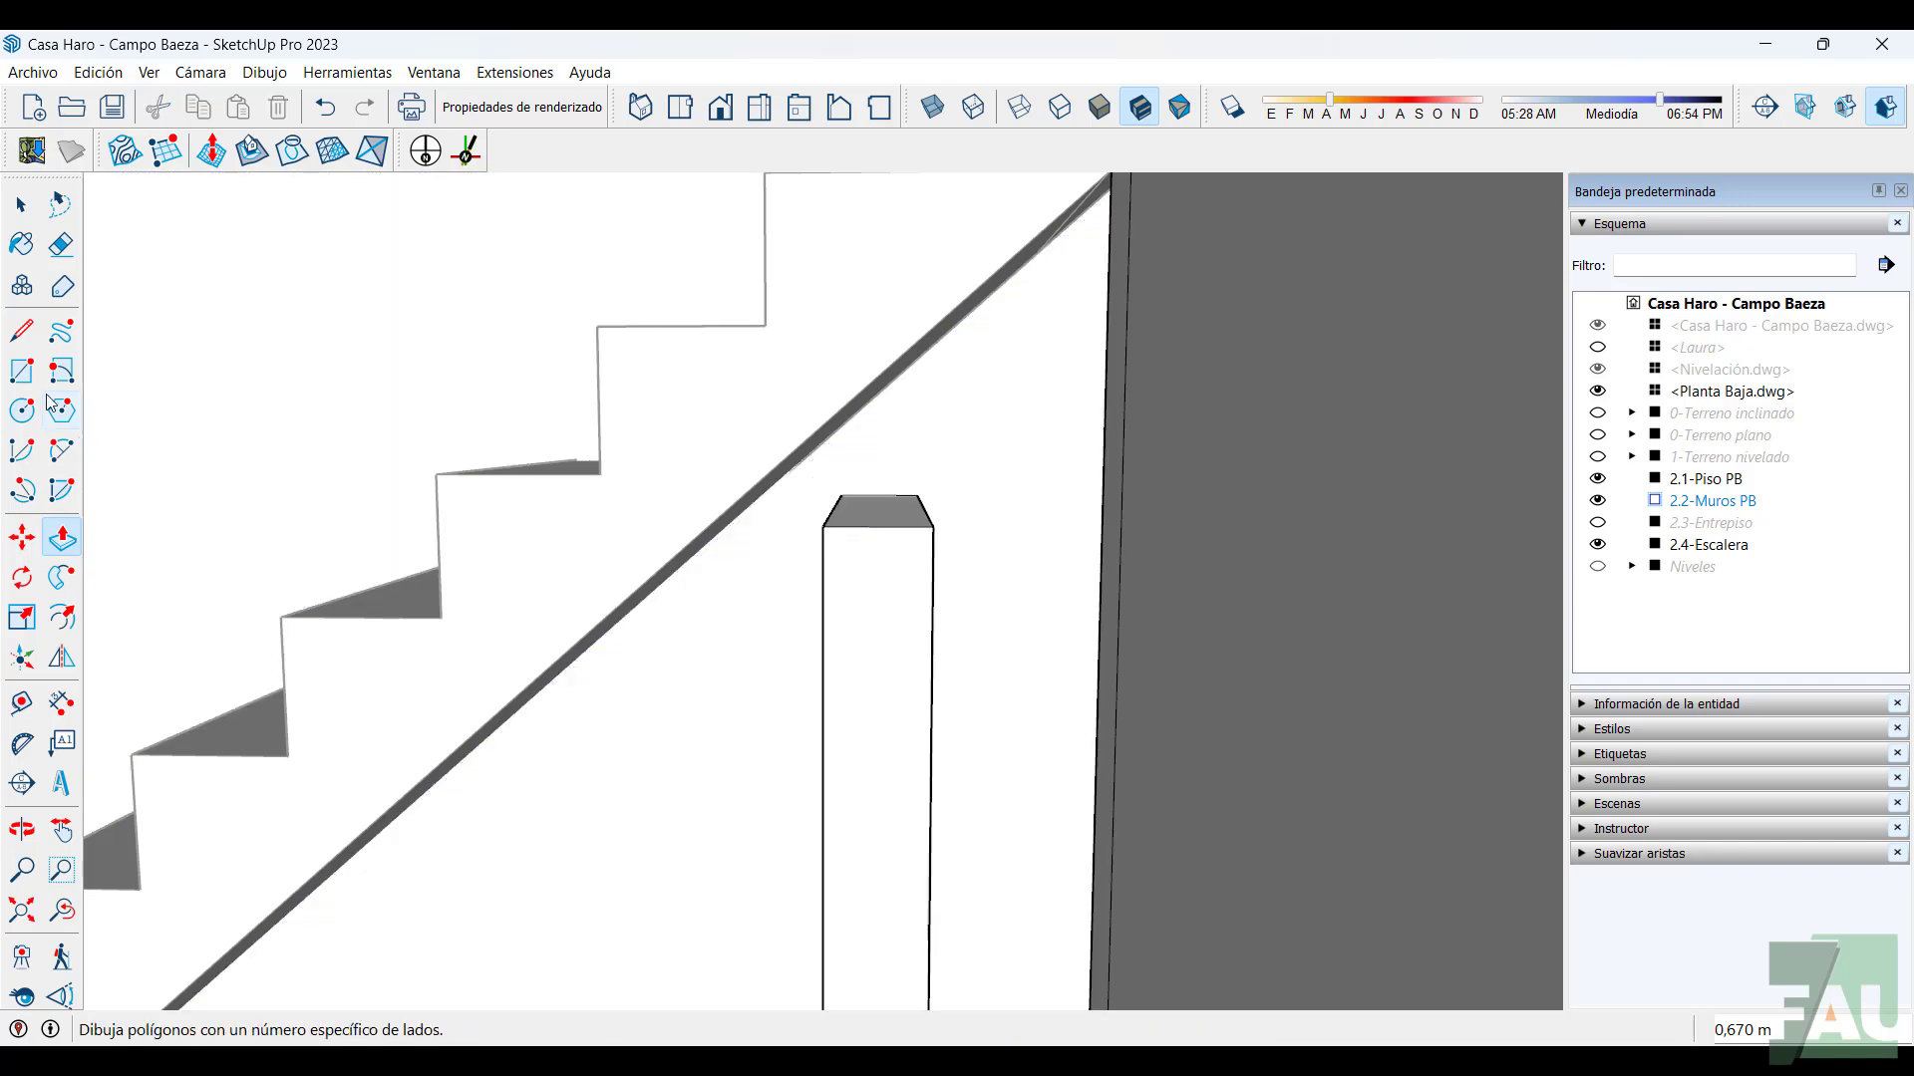
left_click(28, 337)
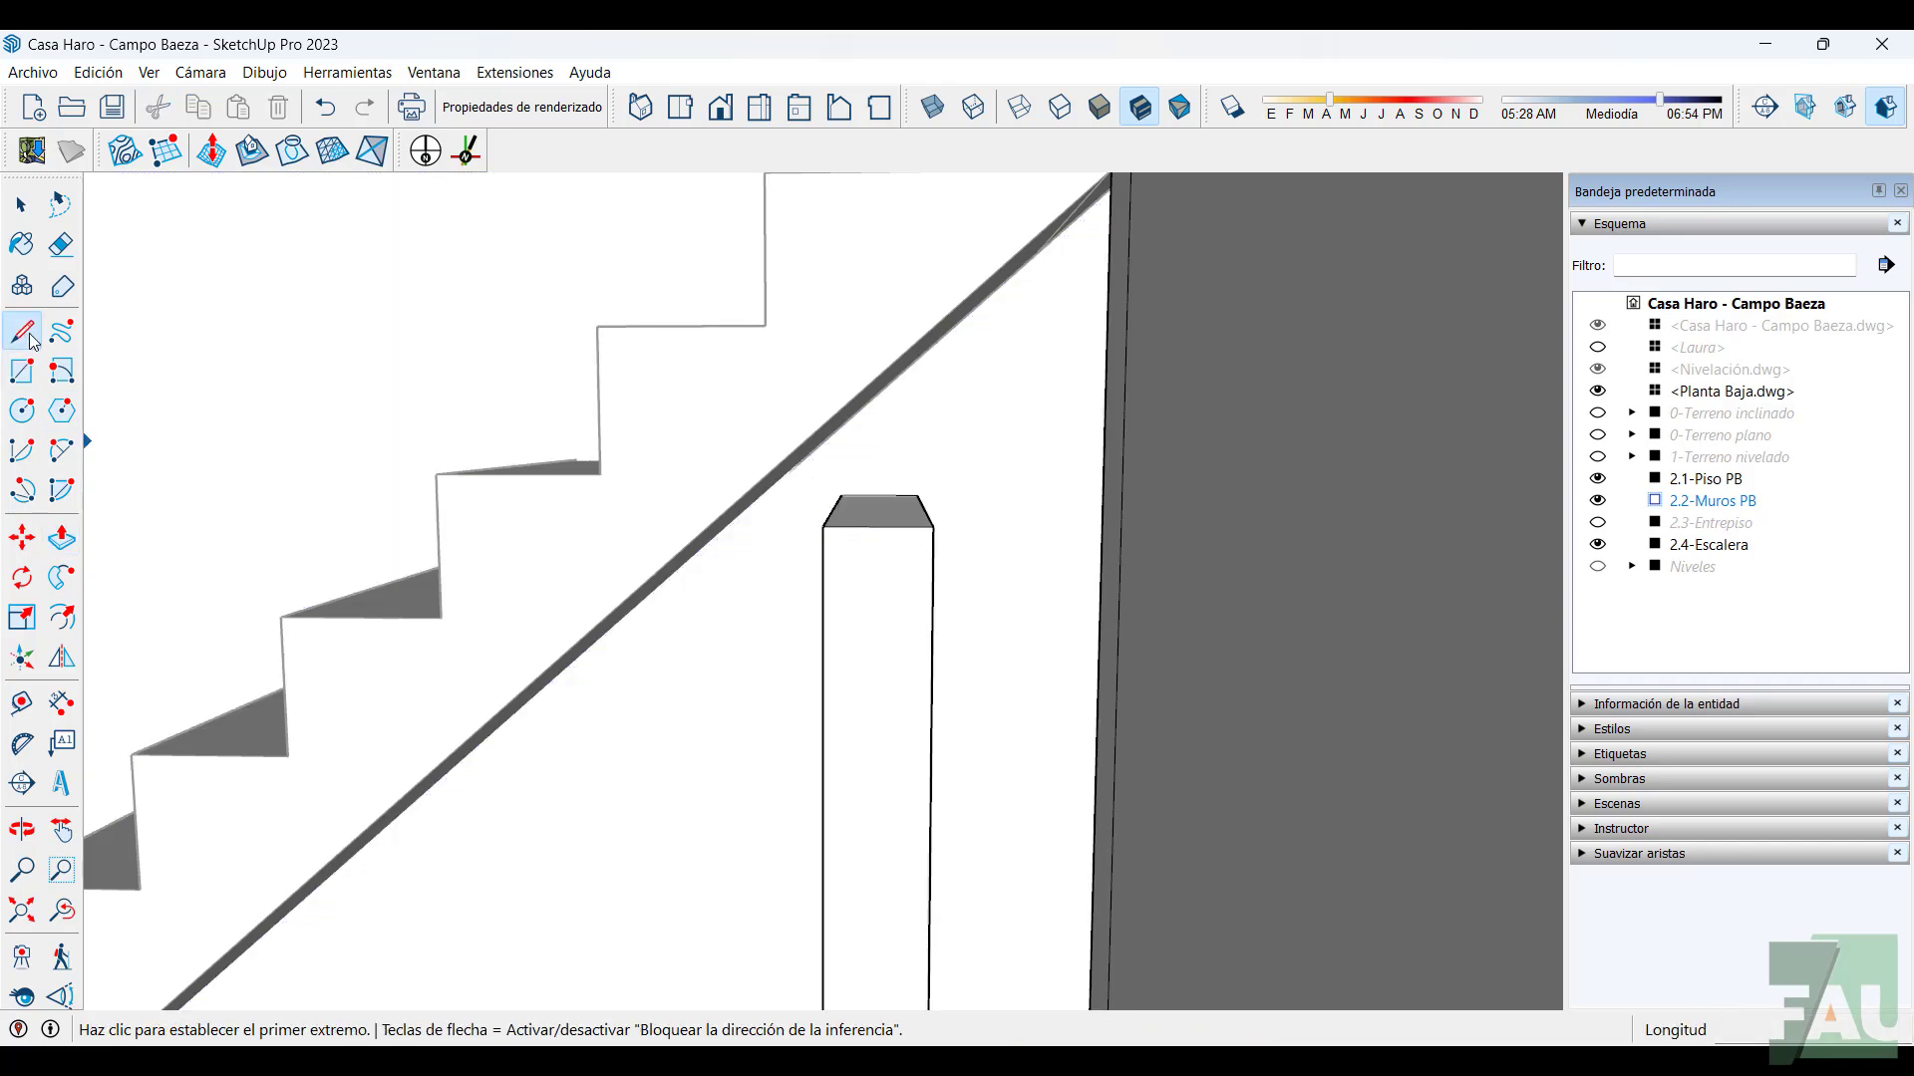
left_click(842, 495)
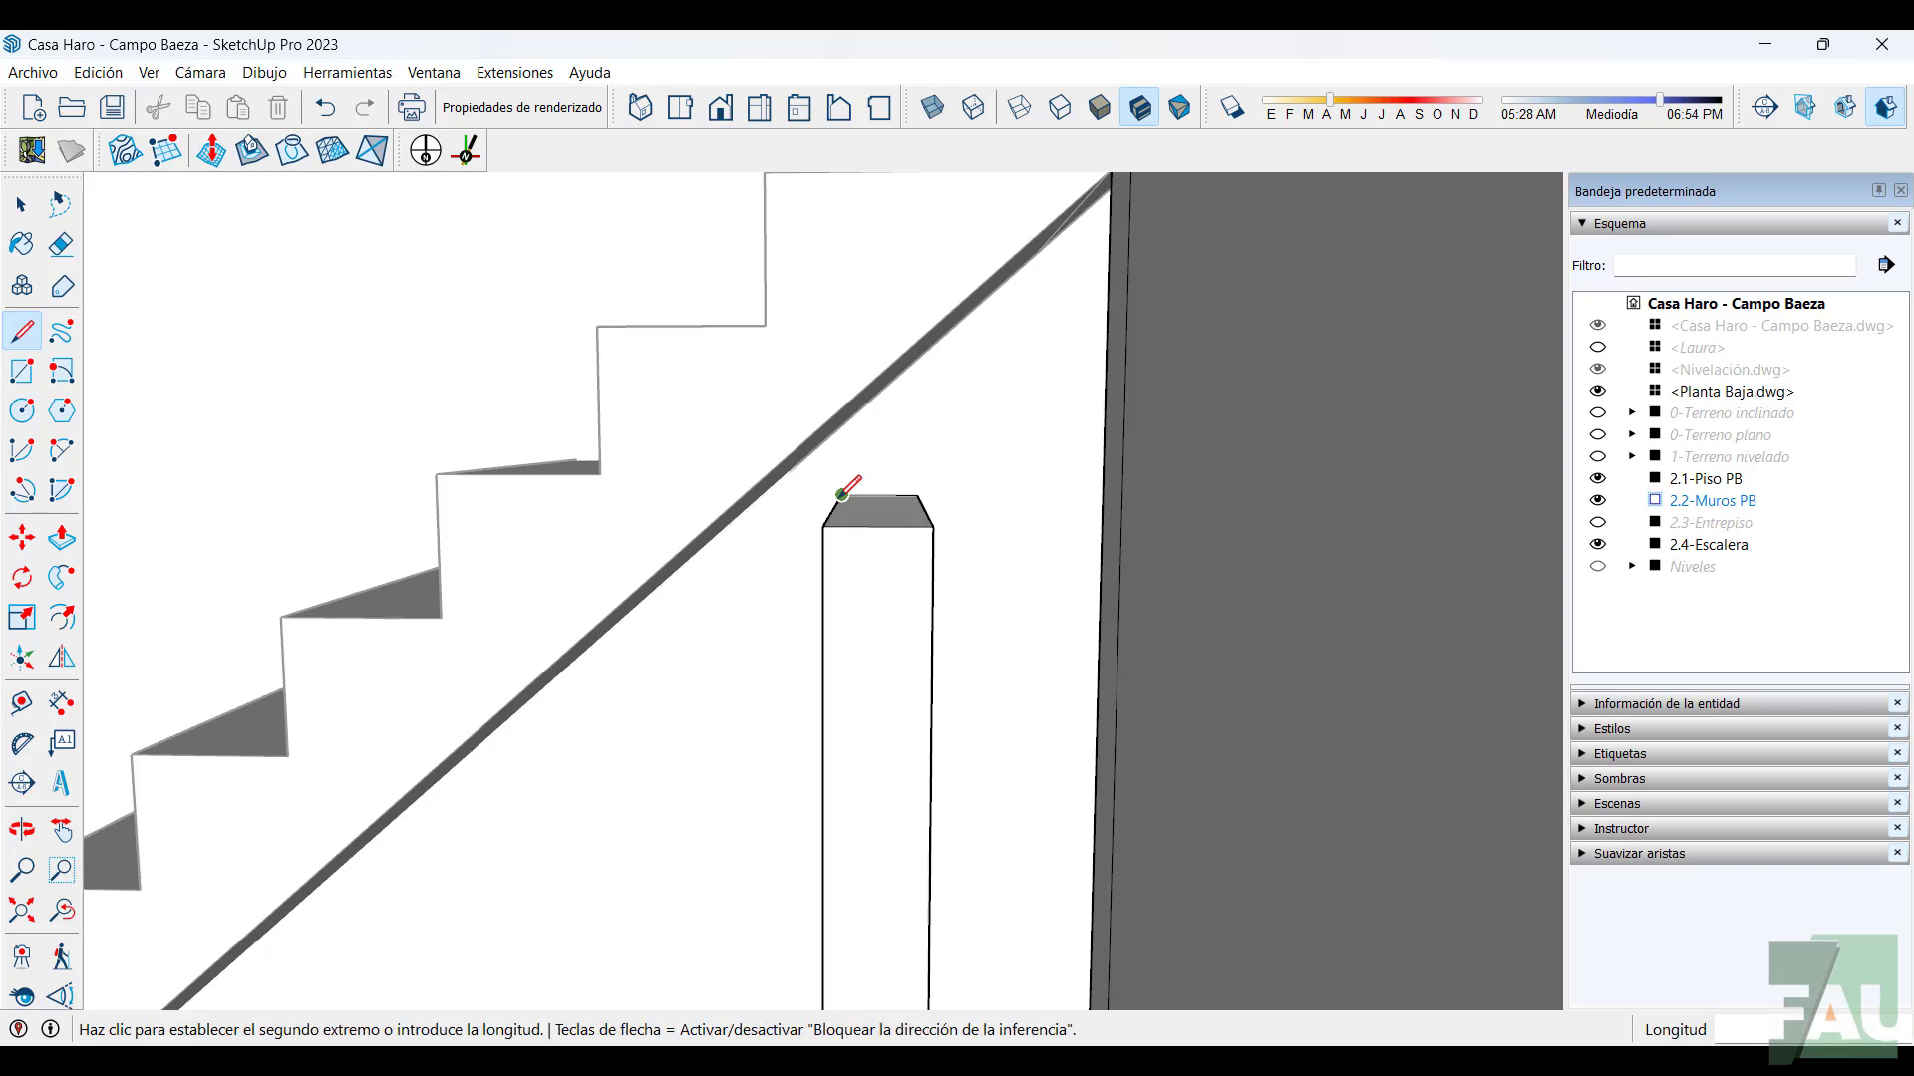
left_click(842, 426)
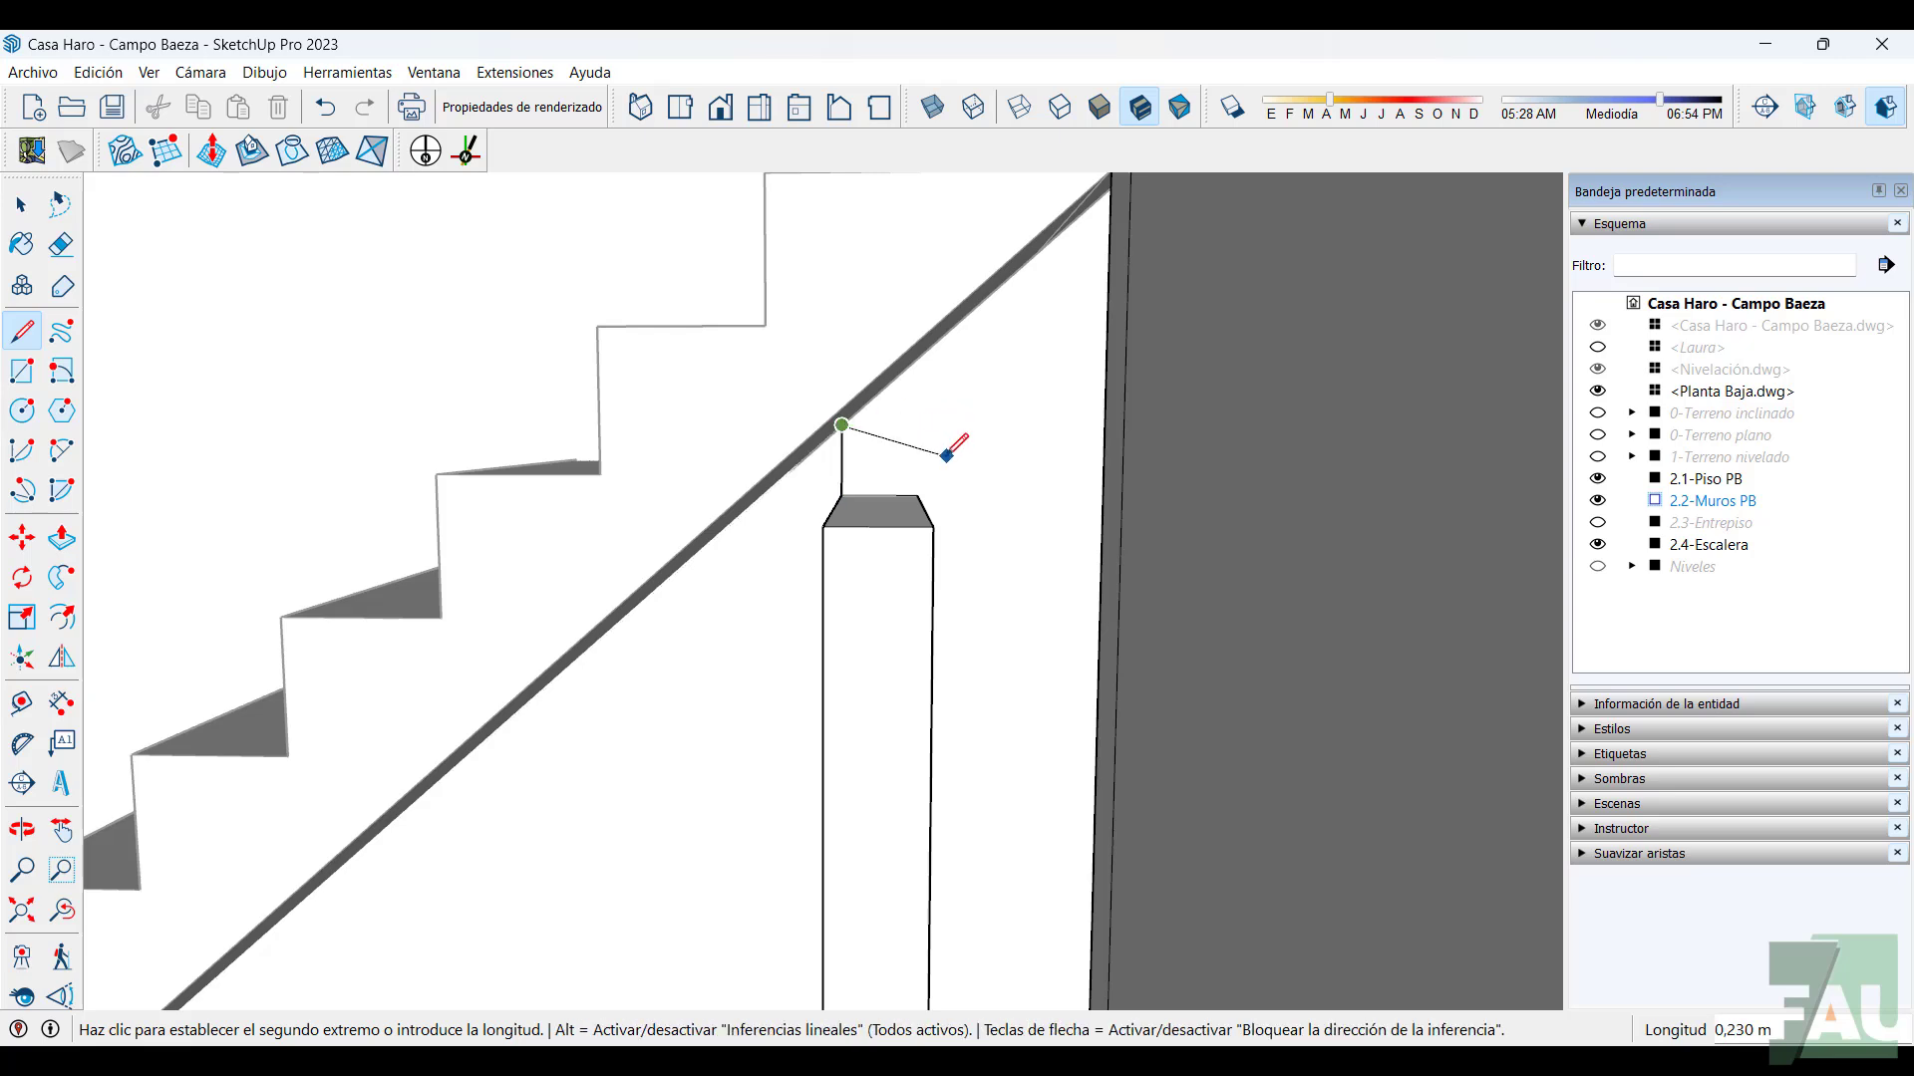
key("Escape")
left_click(917, 495)
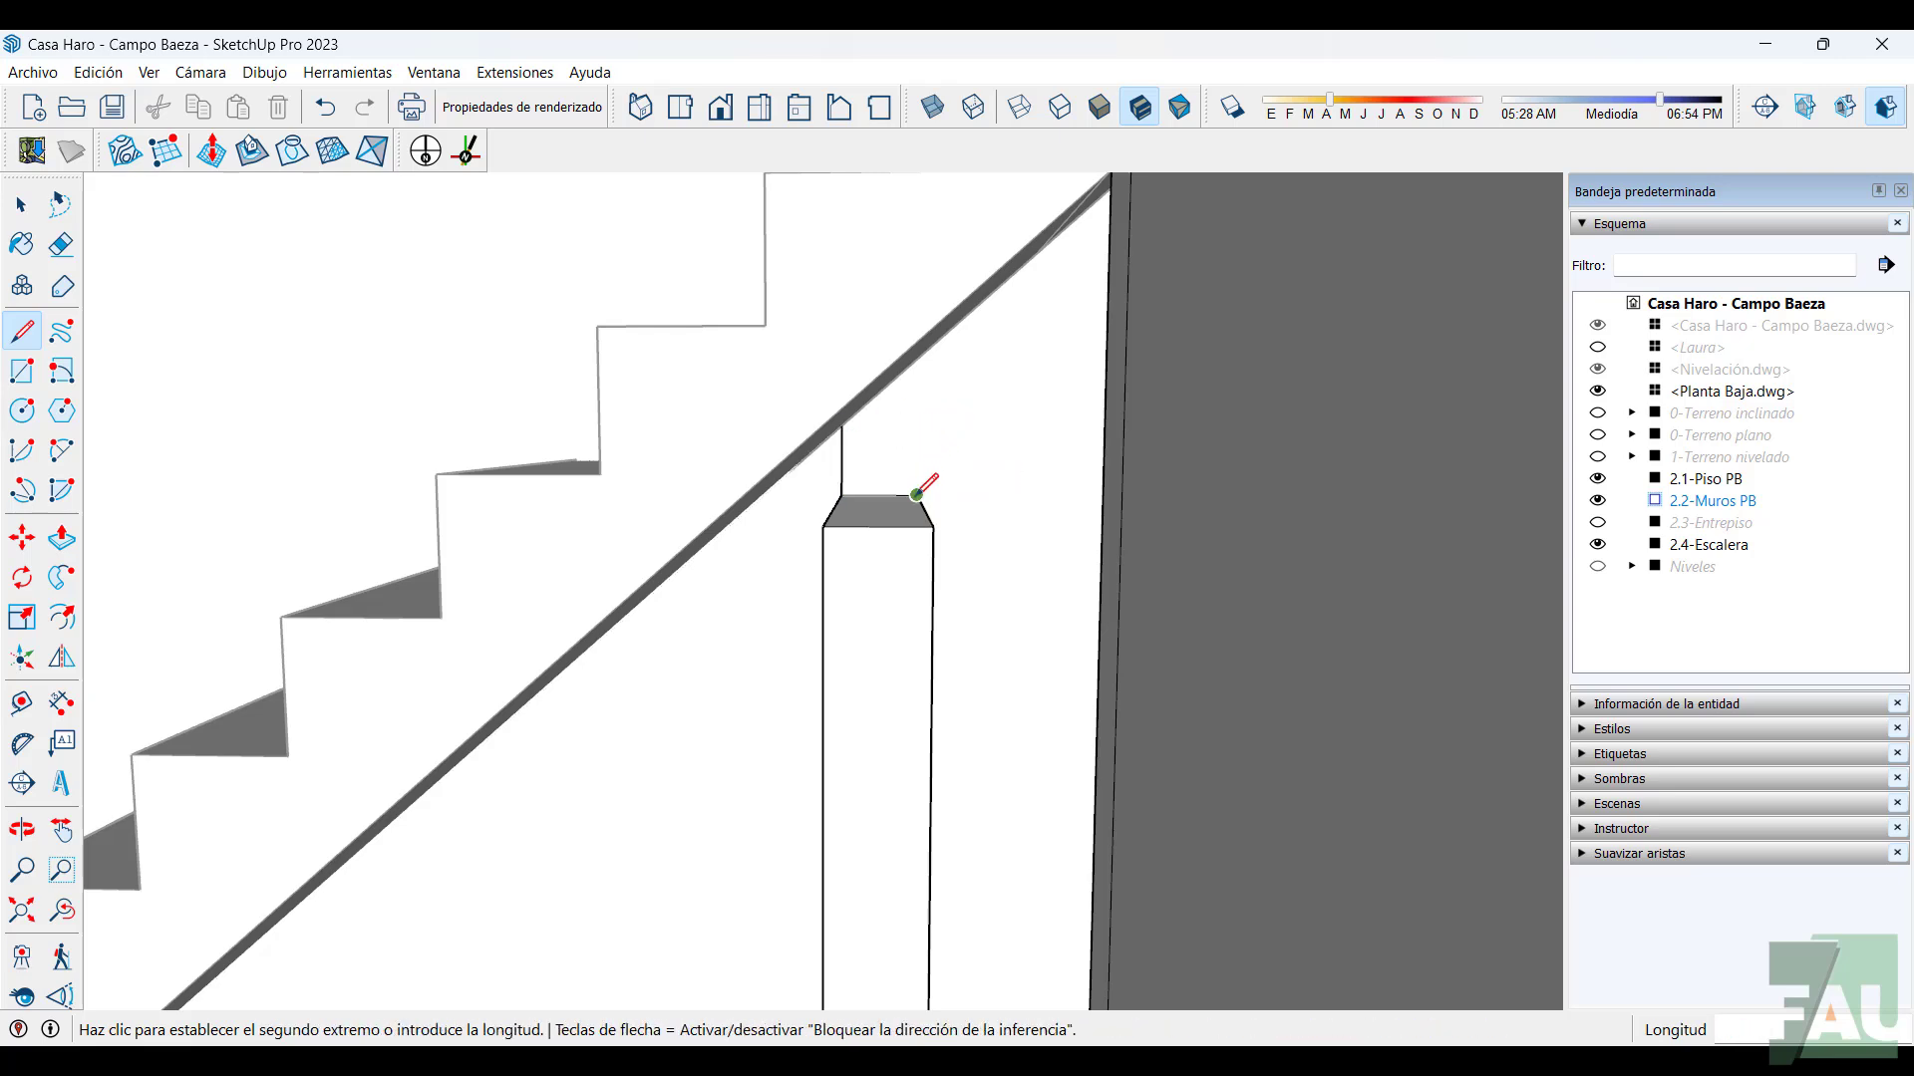
left_click(918, 357)
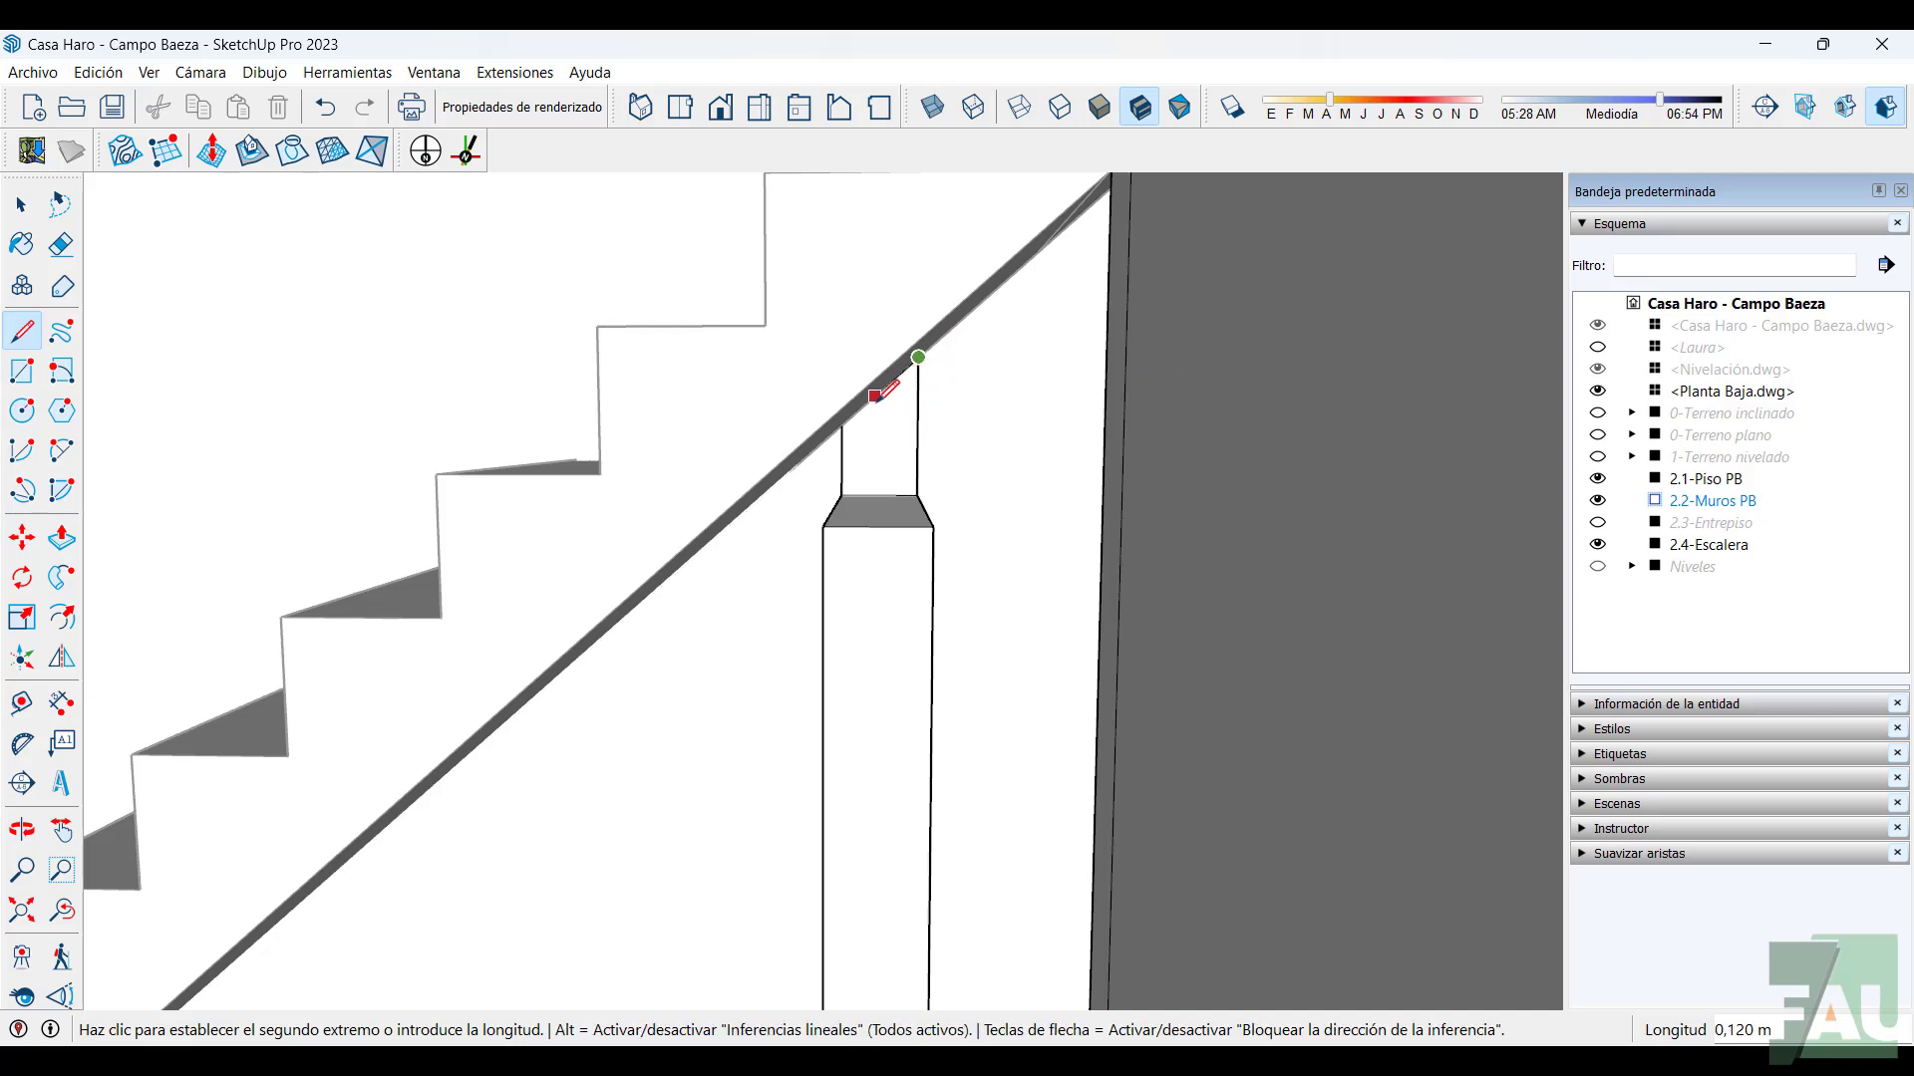
left_click(847, 419)
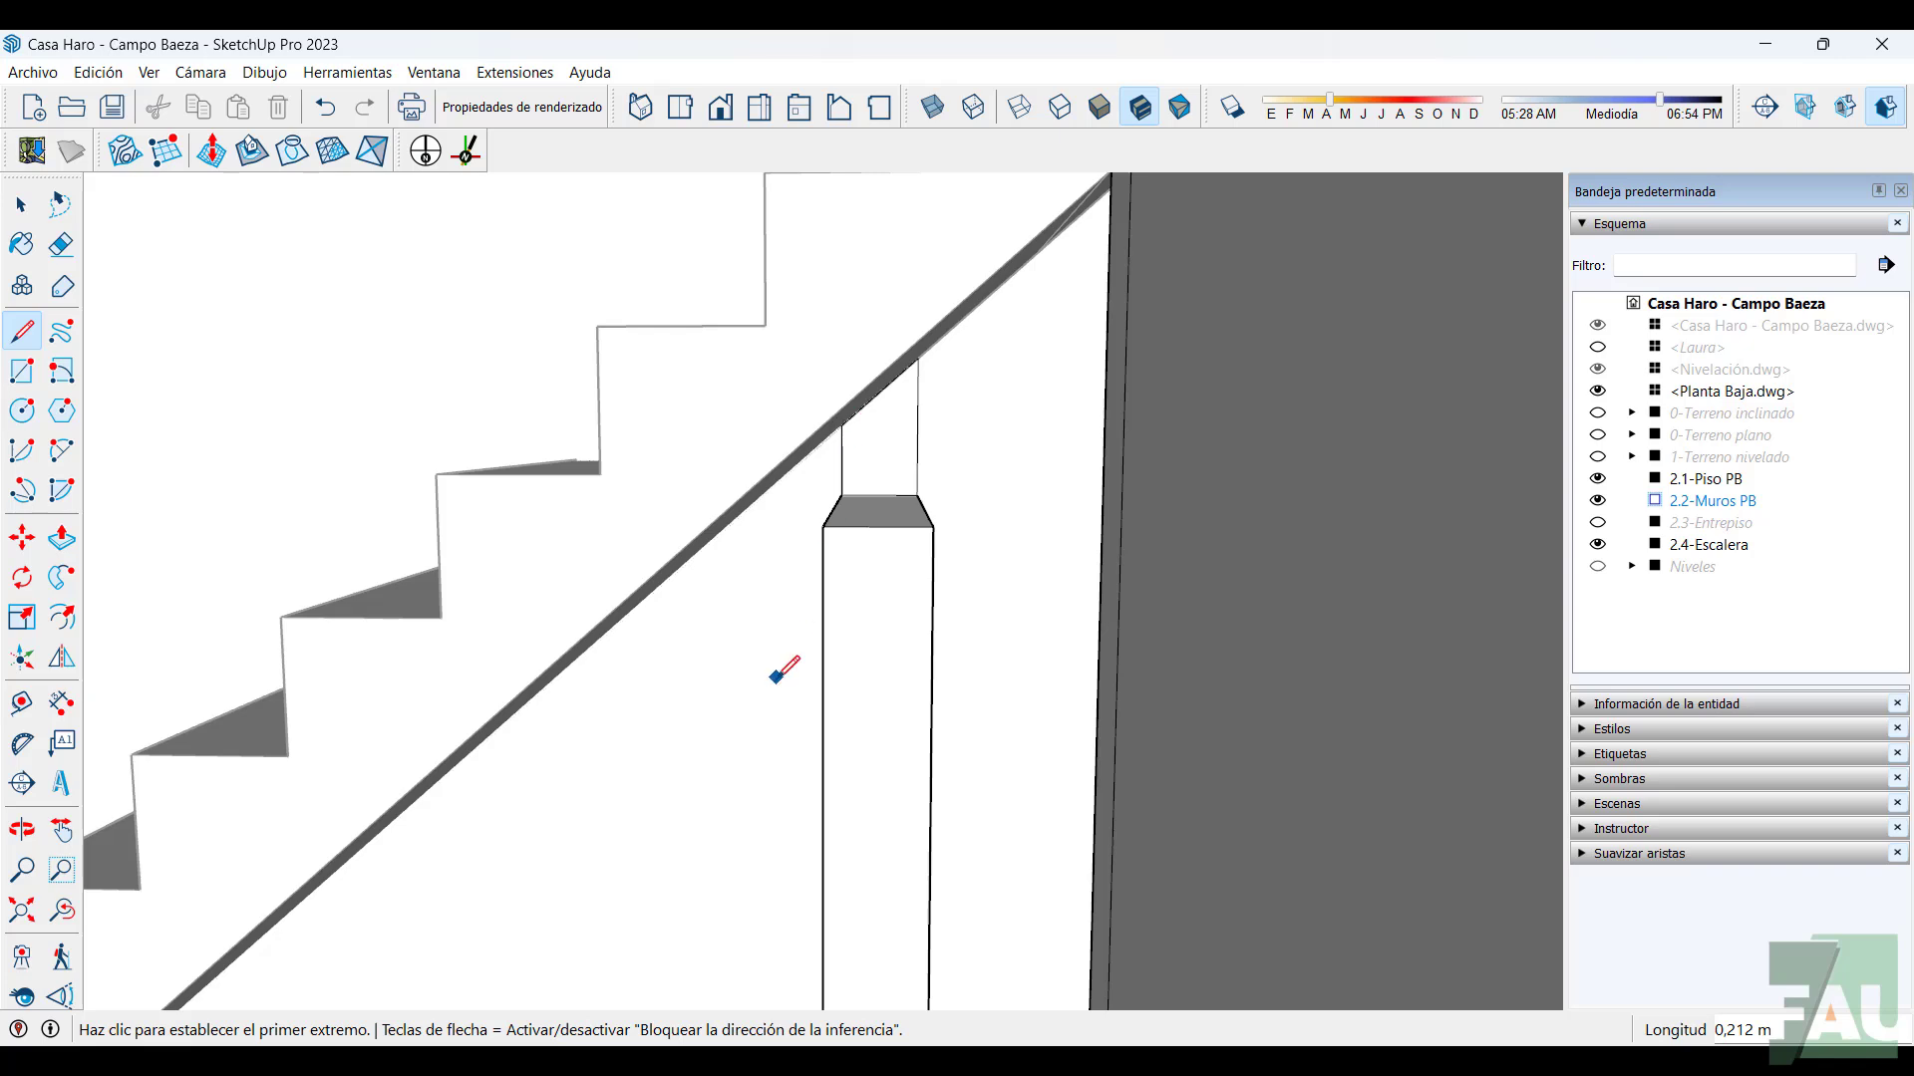
Extrude the sloped profile 0.90 m across the short cross wall's top and erase the leftover seam edges
left_click(21, 204)
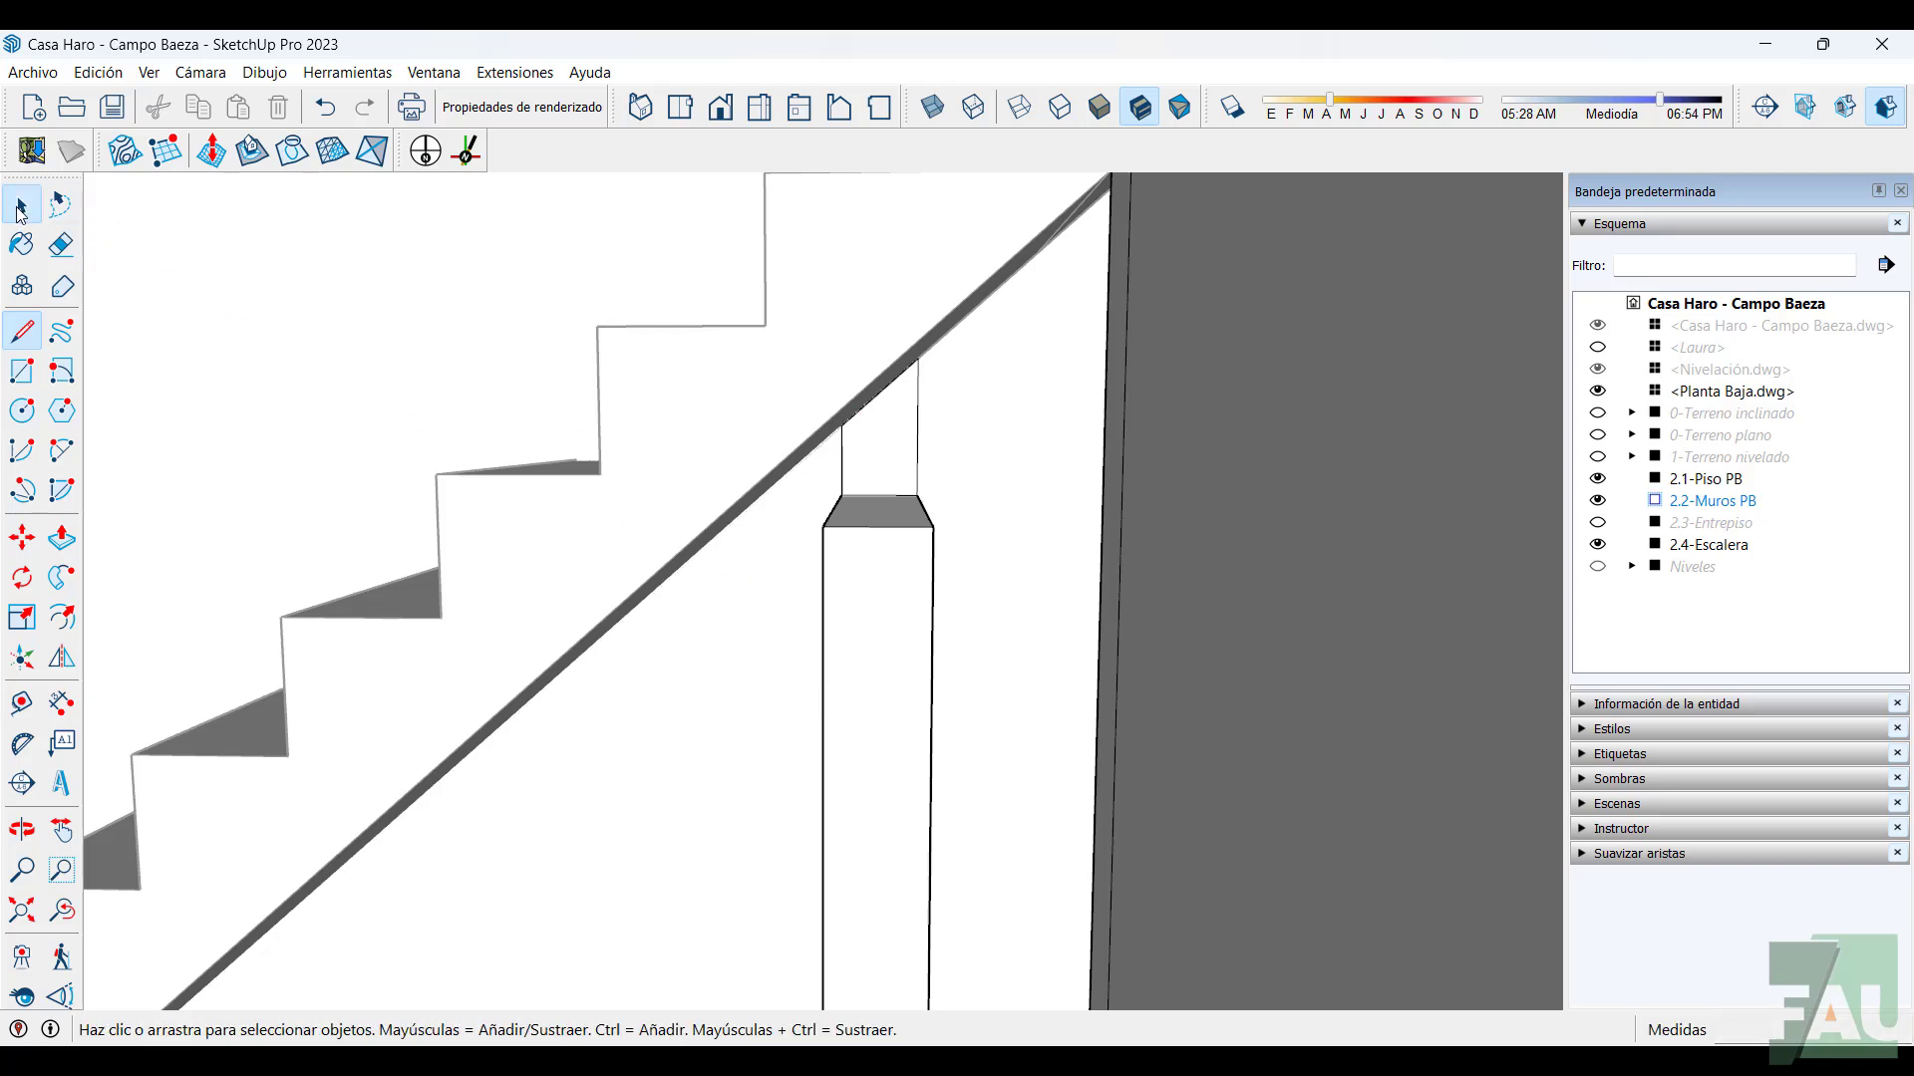
left_click(869, 465)
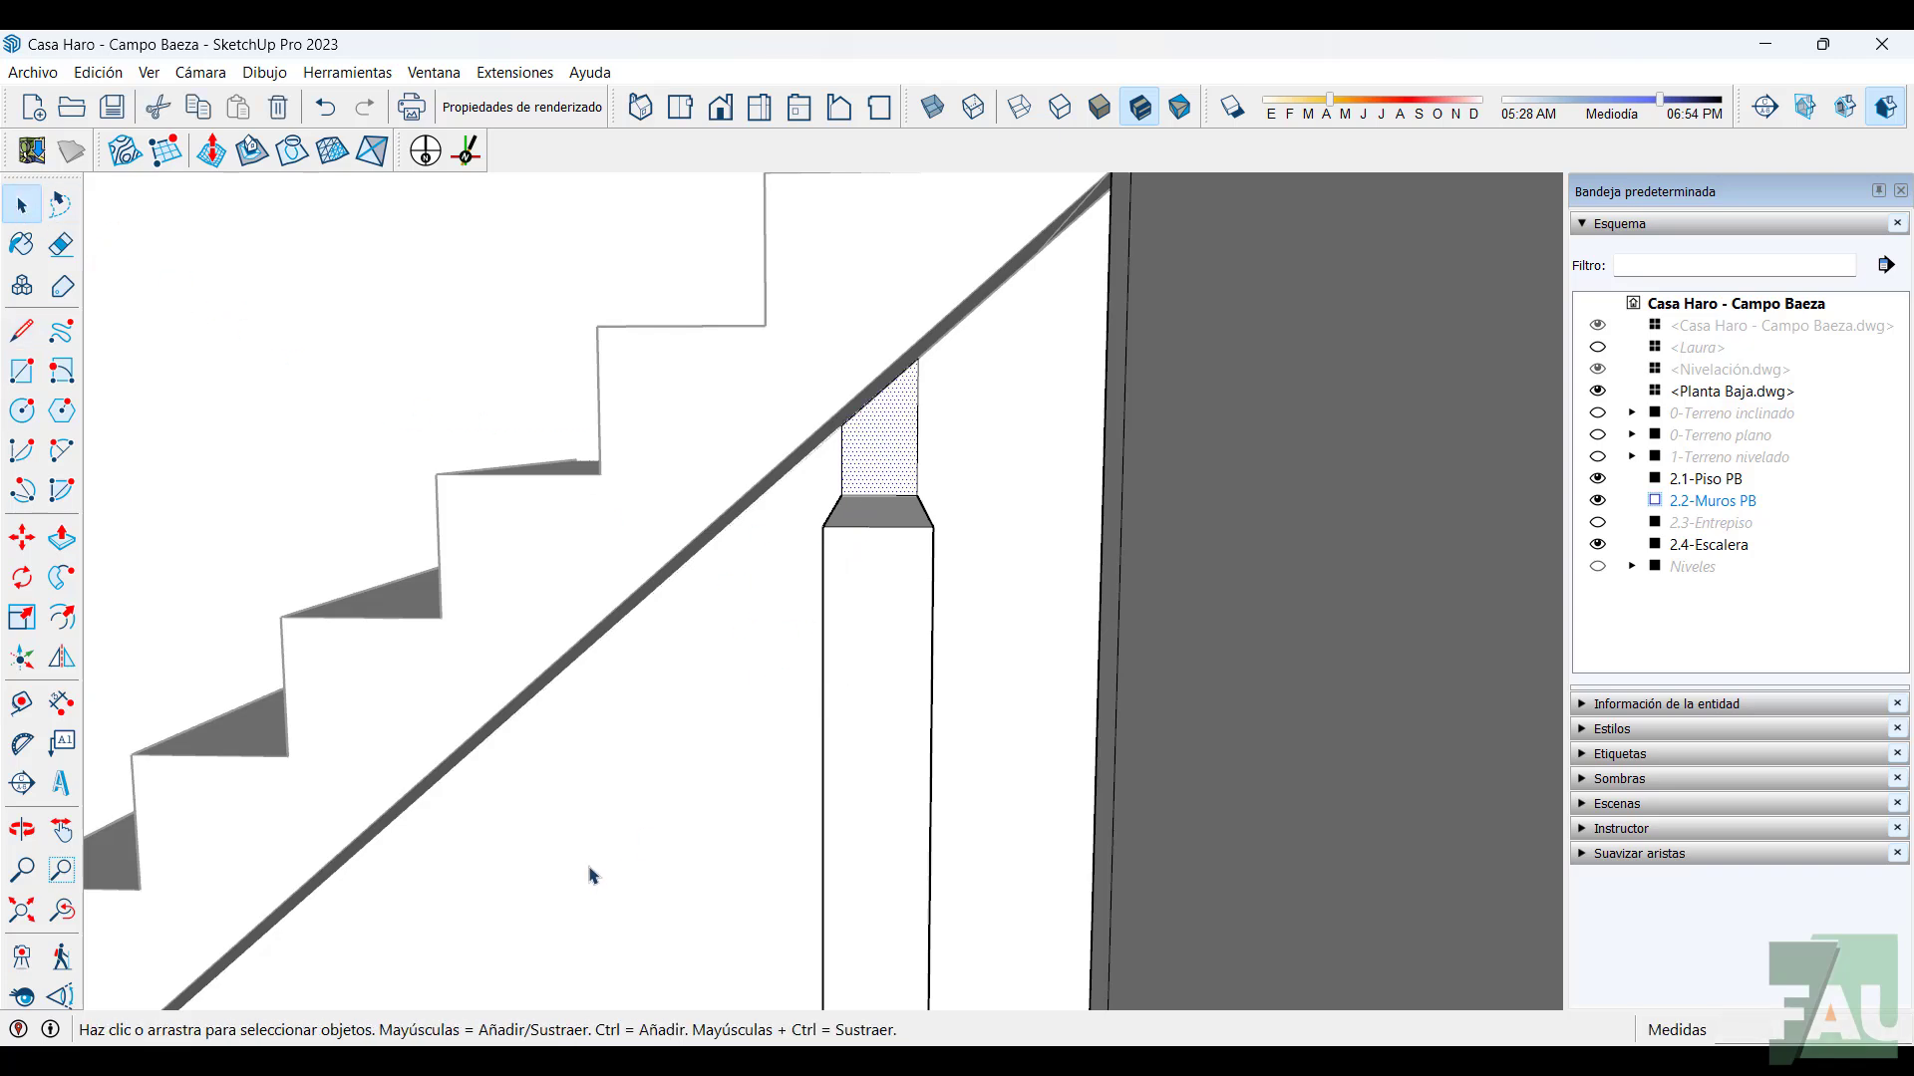
left_click(61, 538)
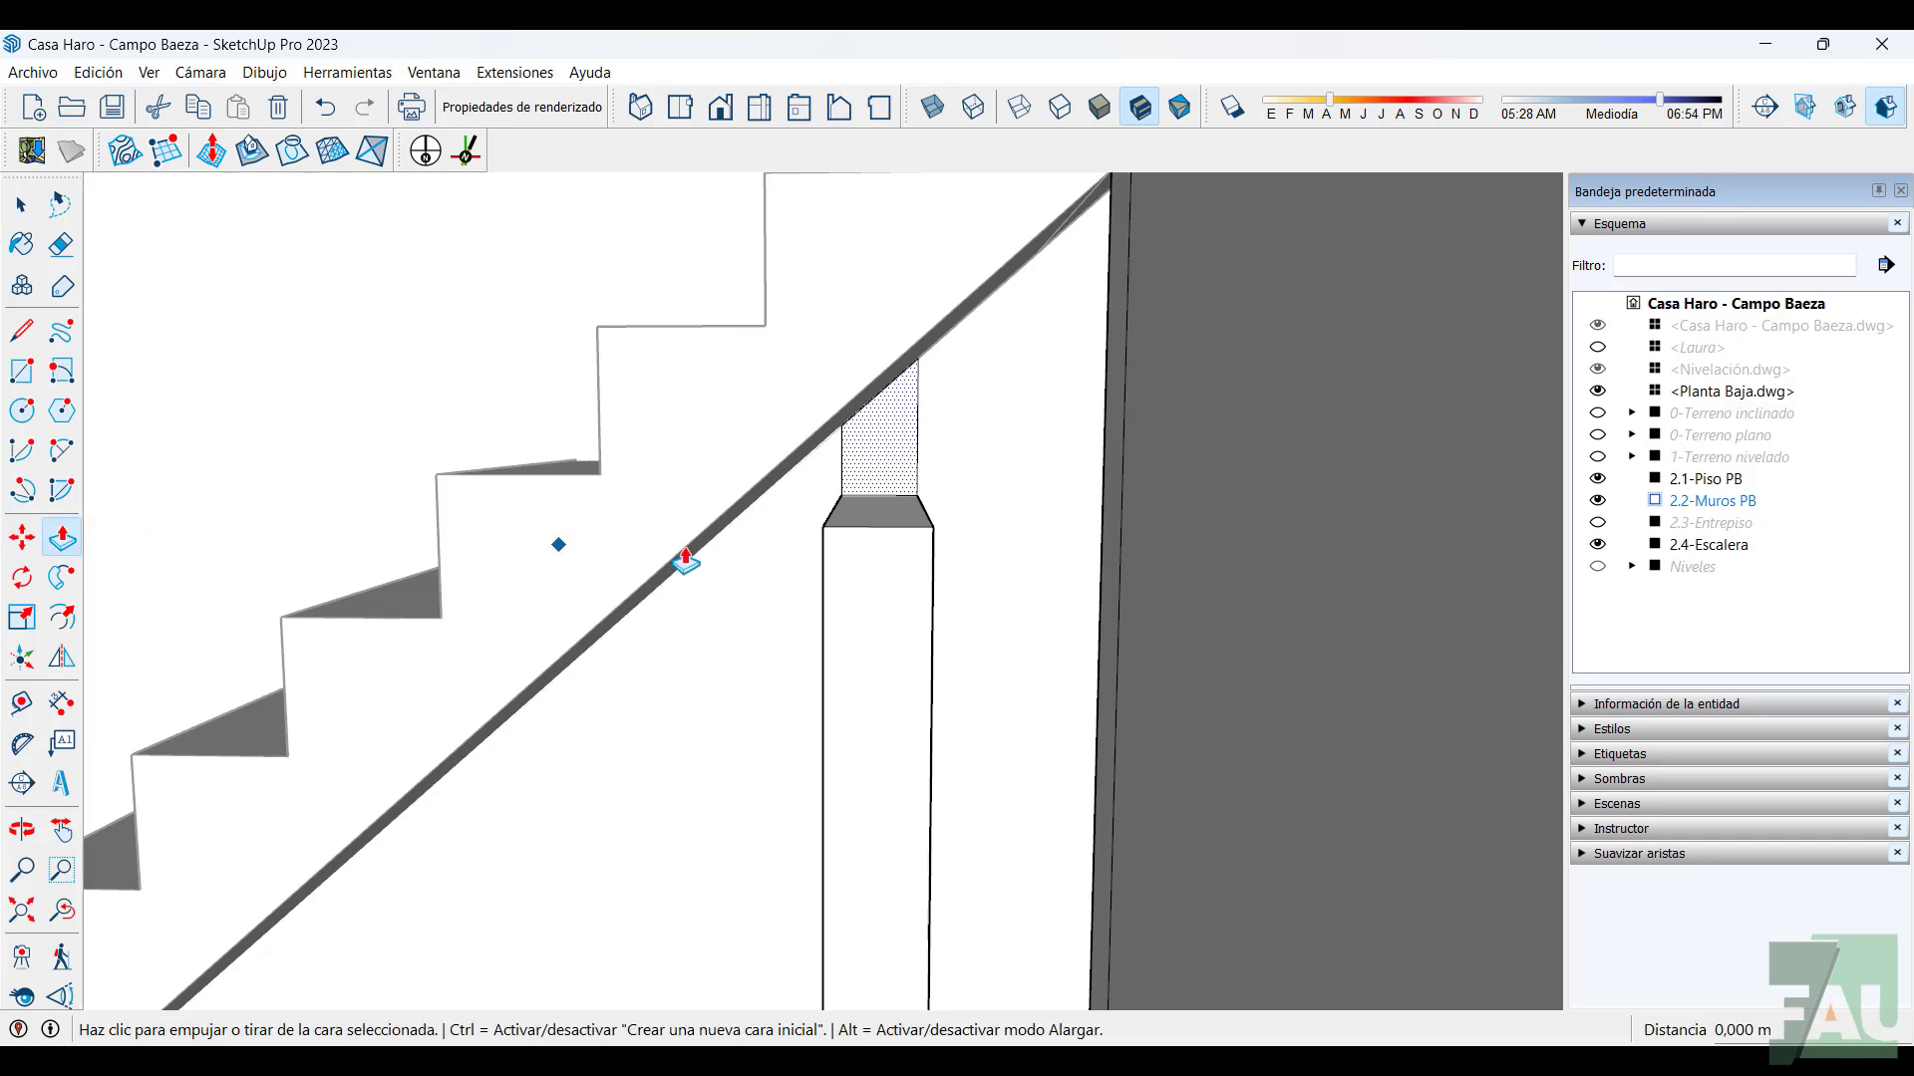
left_click(902, 488)
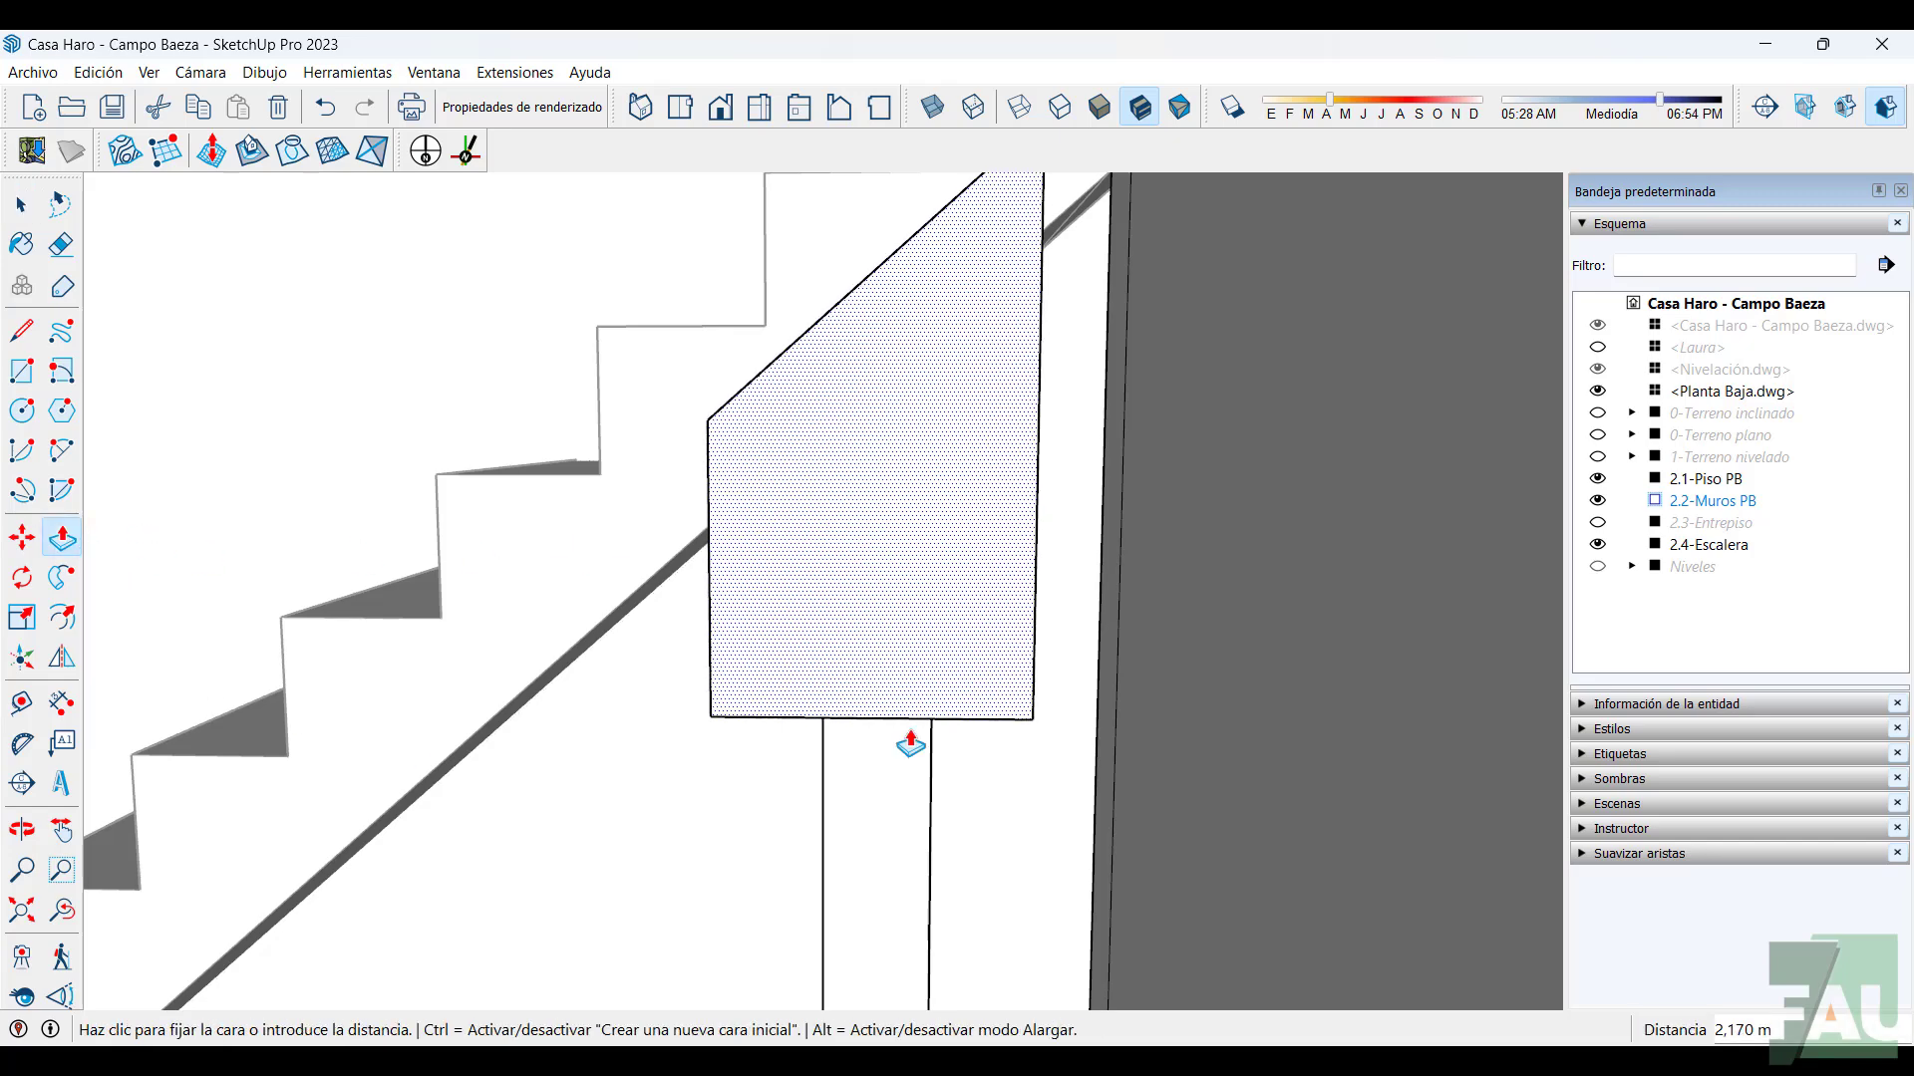
middle_click_drag(901, 758, 1186, 687)
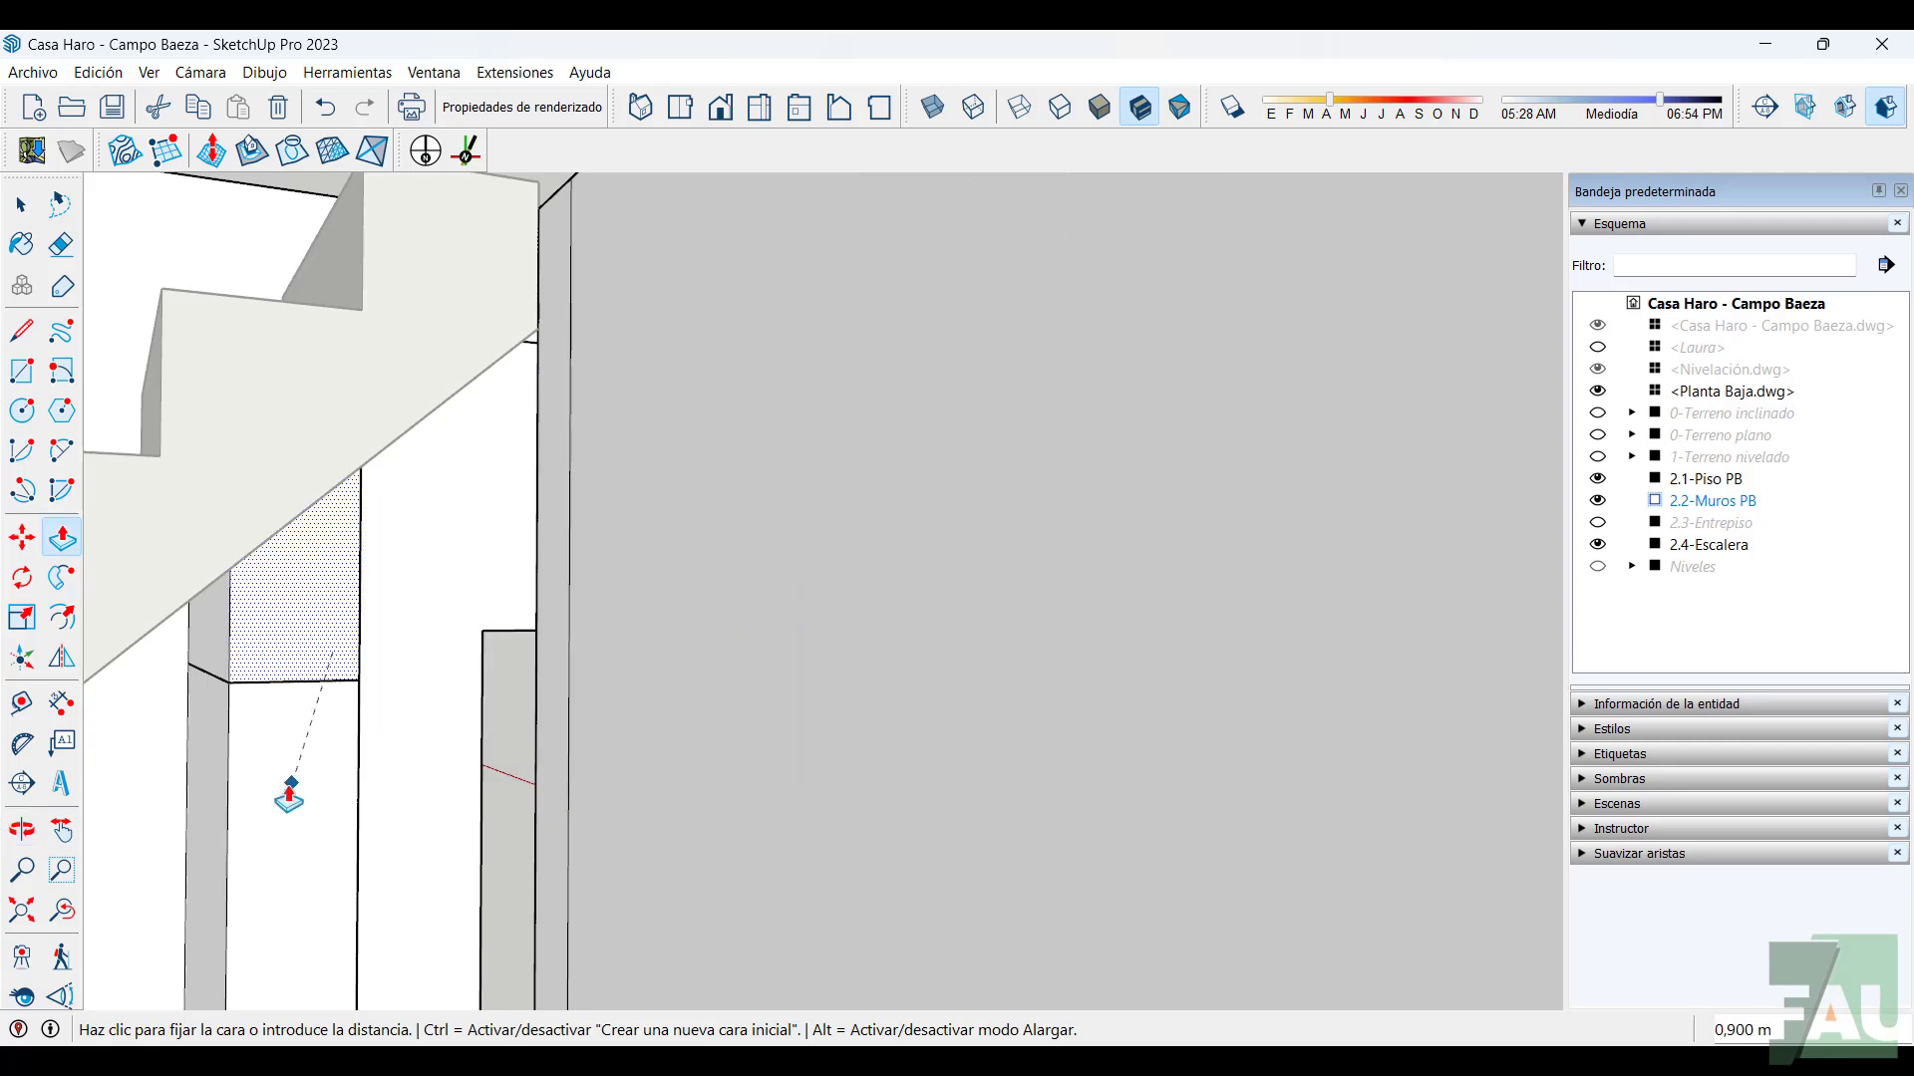
left_click(228, 786)
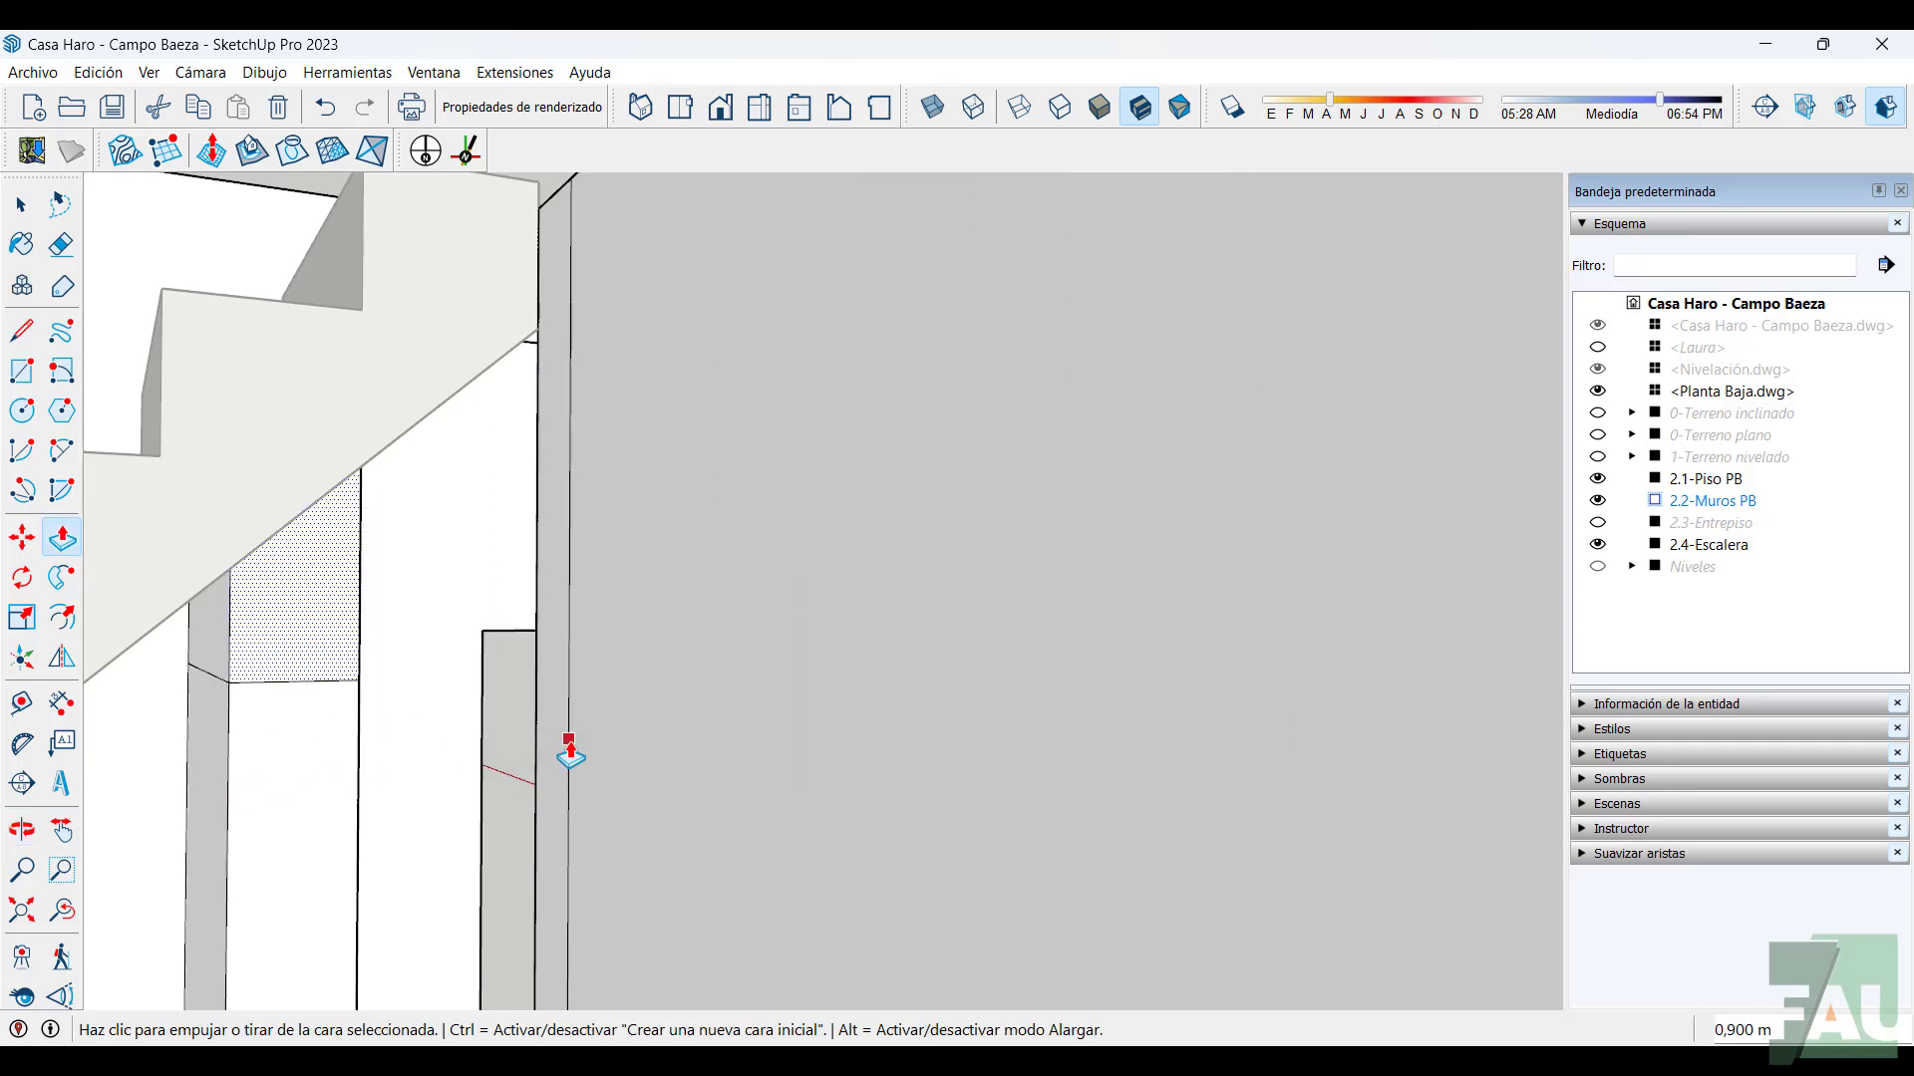
left_click(60, 244)
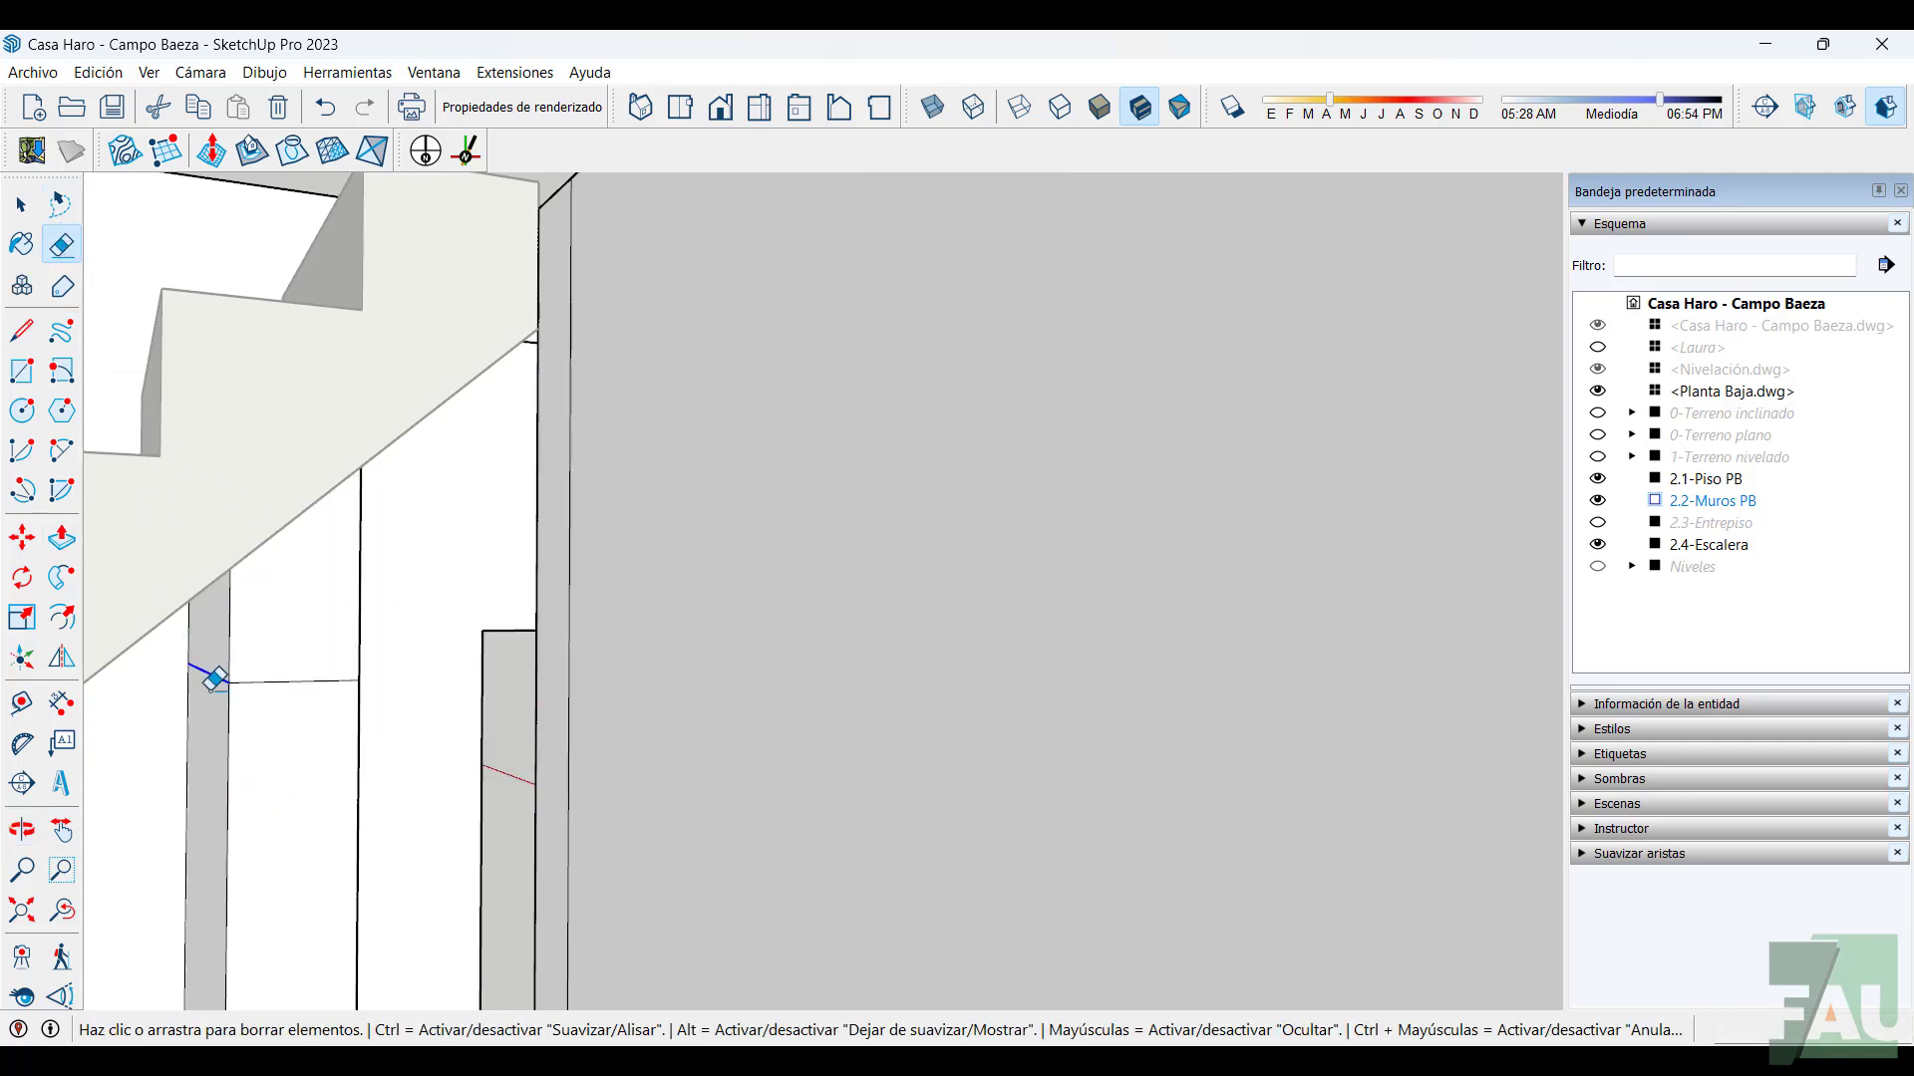
mouse_move(427, 748)
middle_mouse_down()
mouse_move(308, 768)
mouse_move(312, 717)
middle_mouse_up()
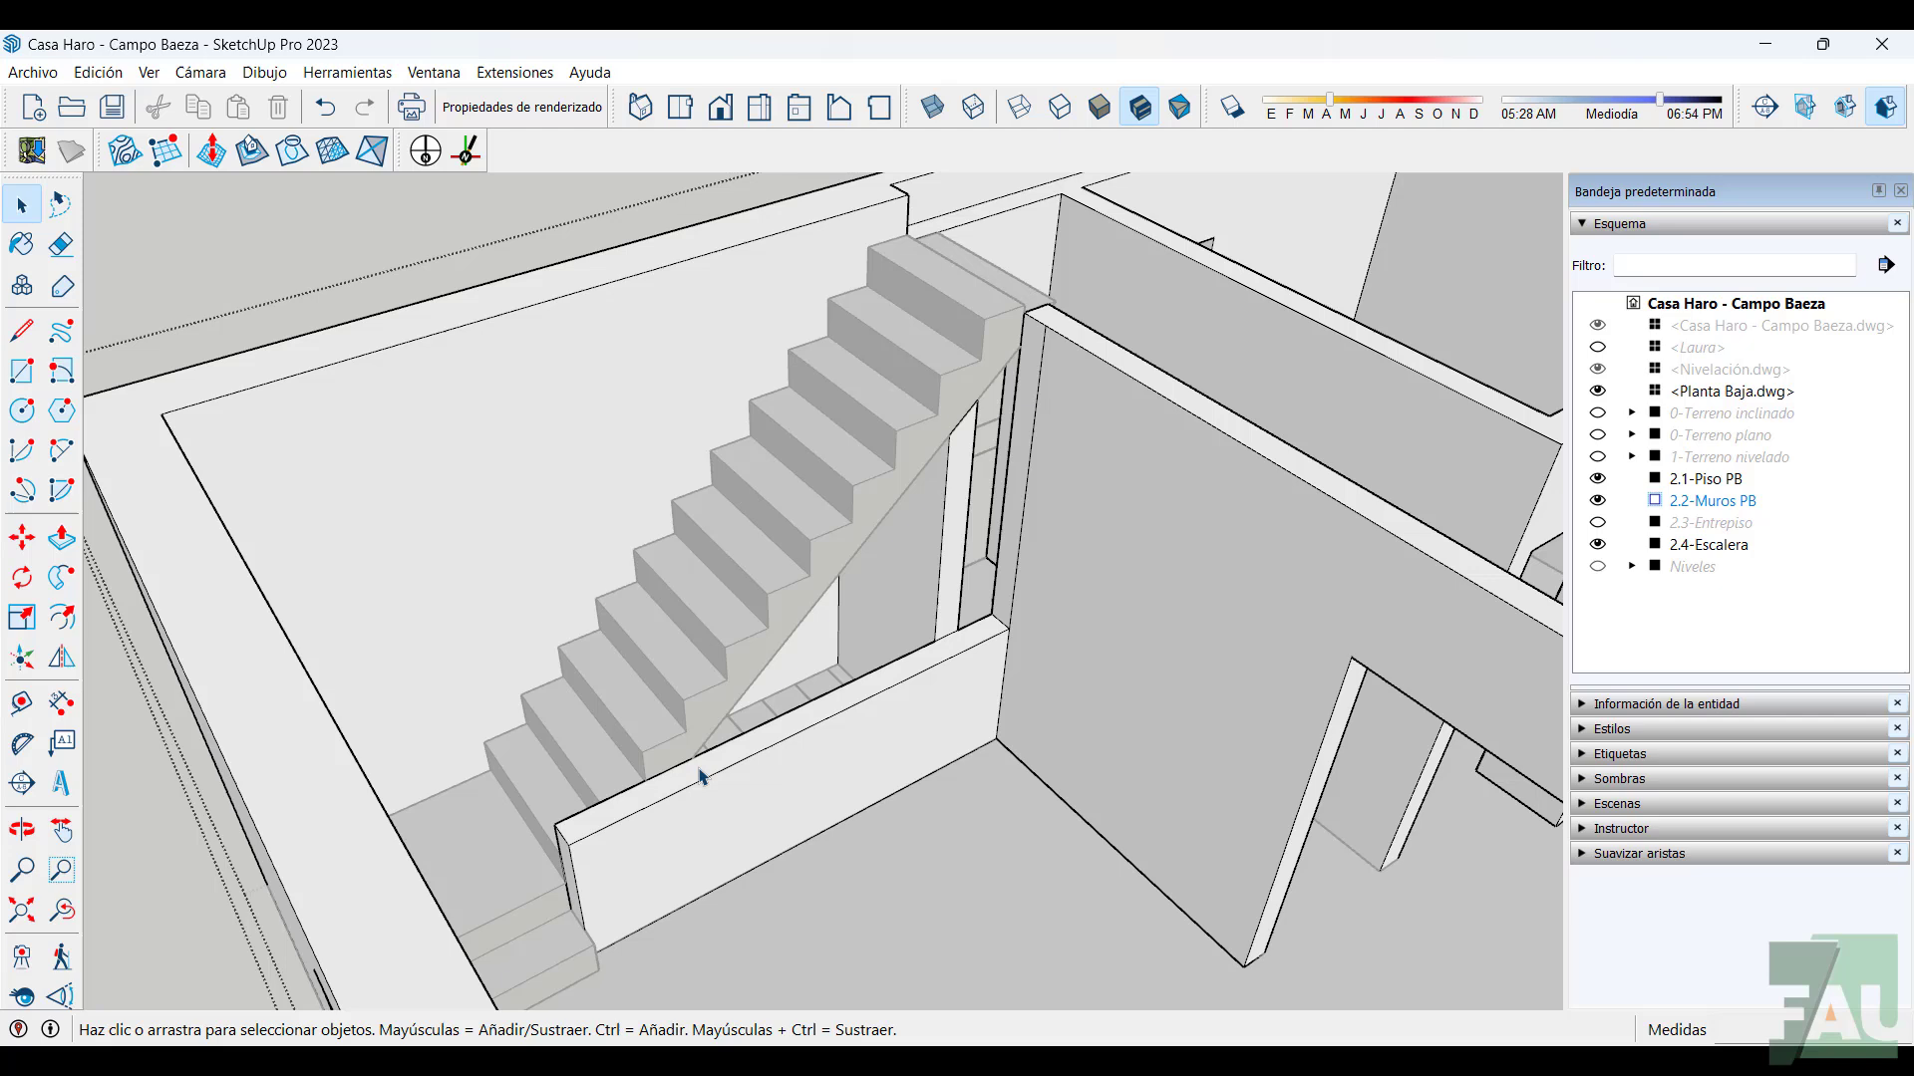
Pull the top face of the stair's low side wall up about 1.33 m
left_click(700, 775)
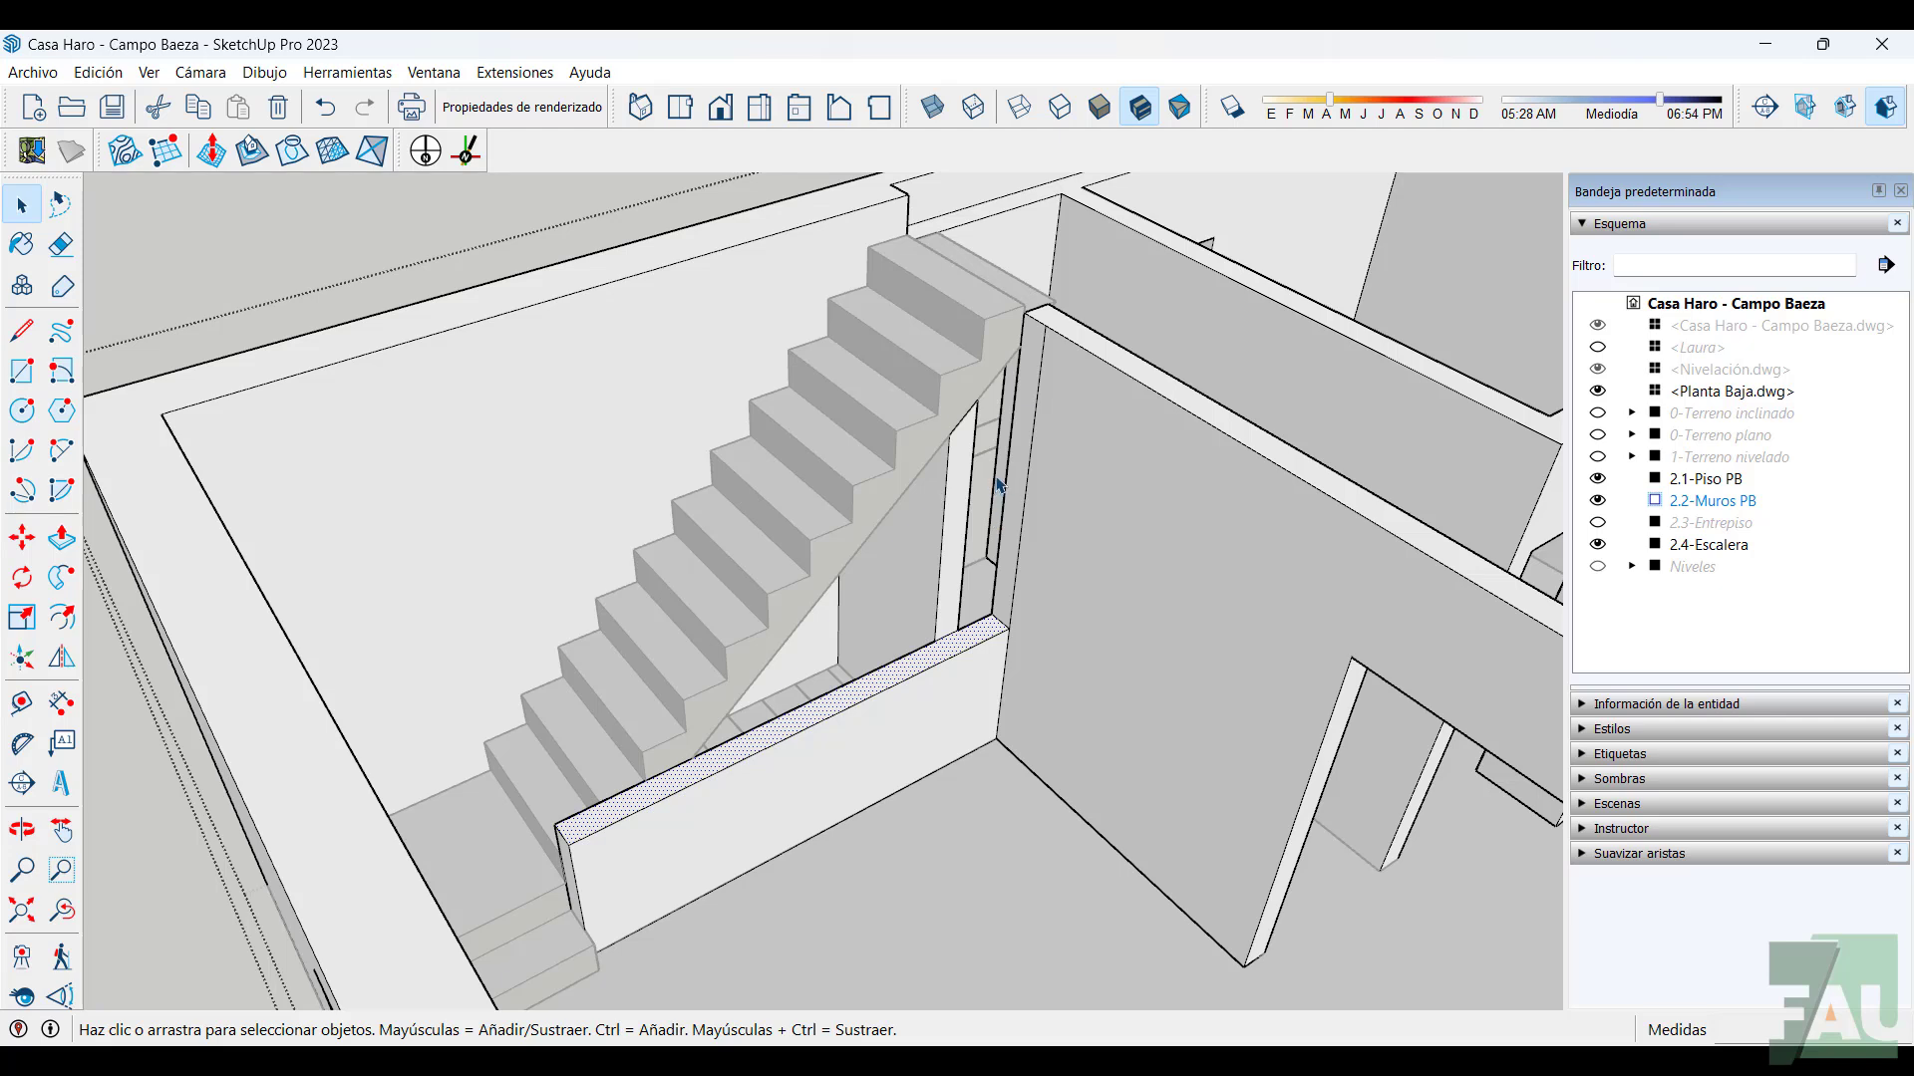
left_click(61, 538)
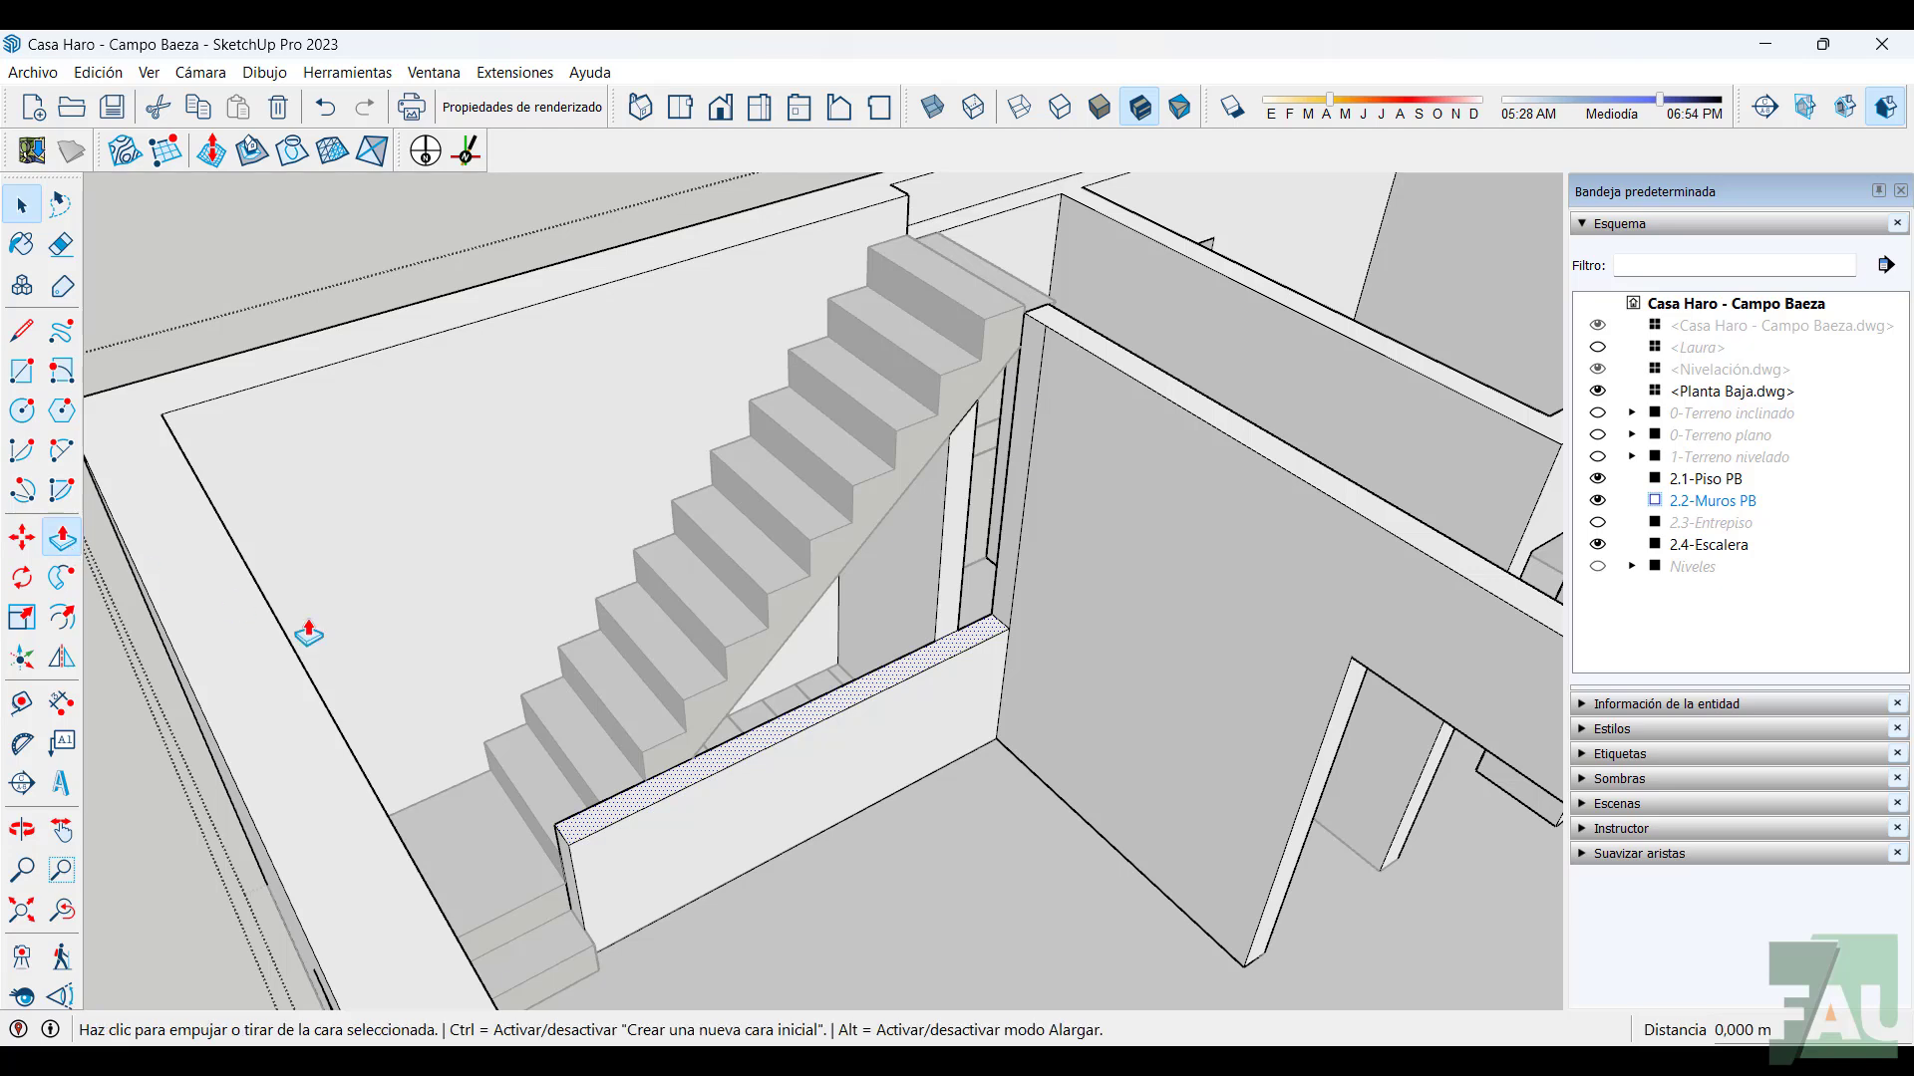
left_click(812, 729)
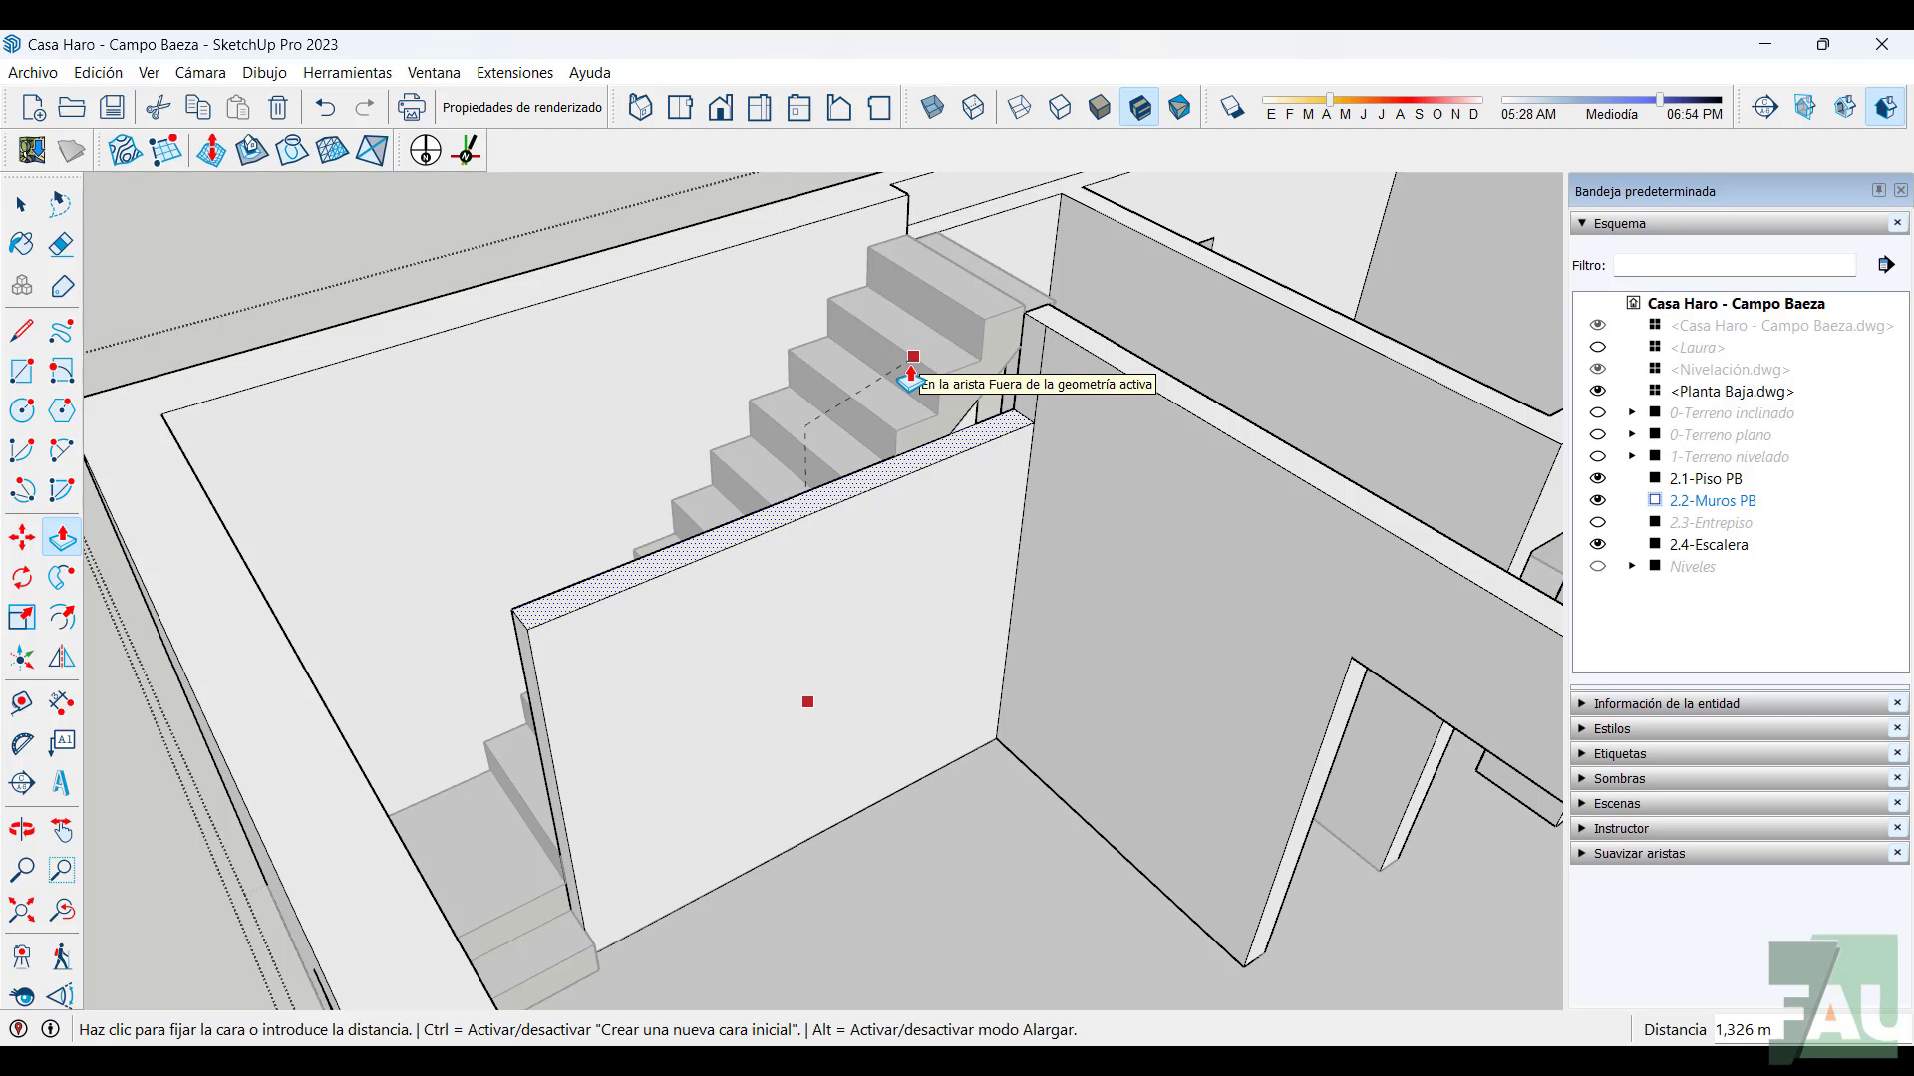
left_click(910, 377)
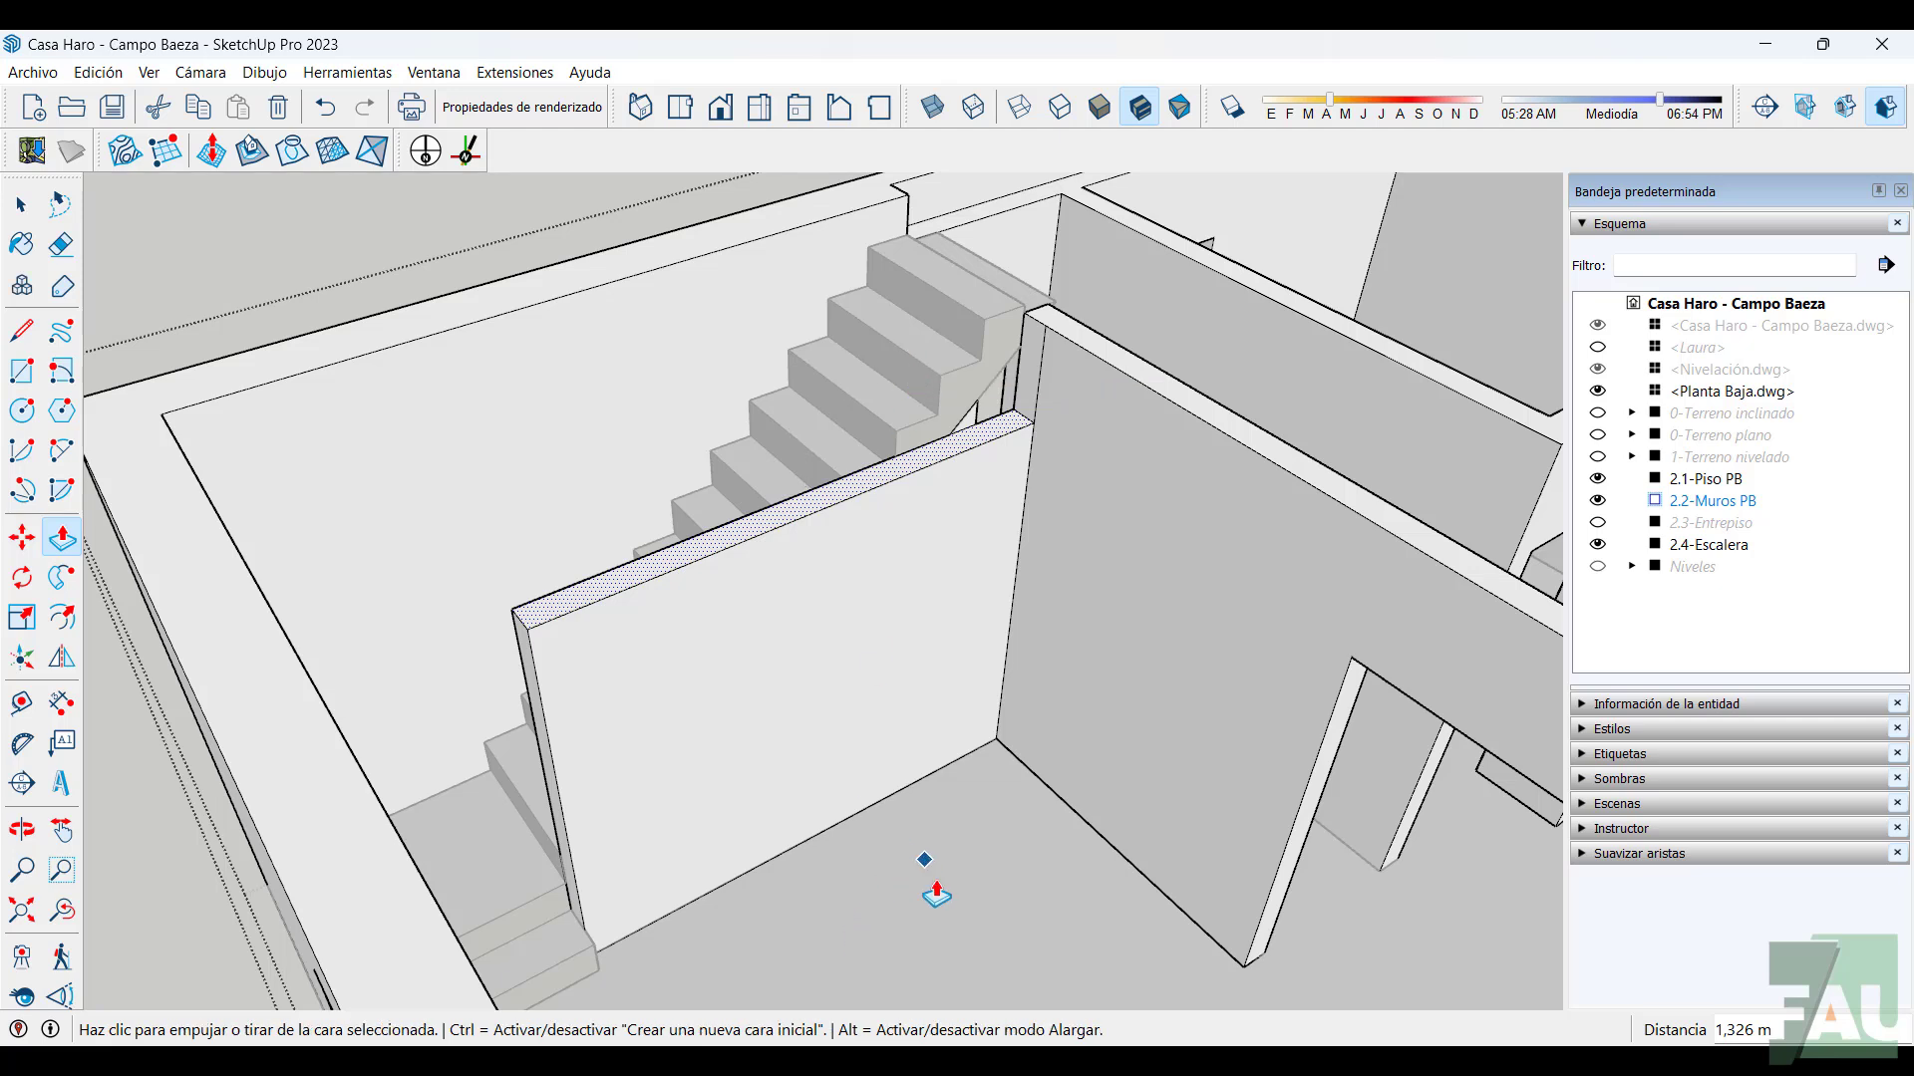
Hide 2.4-Escalera and pull the side wall's top face up another 0.774 m as a new face, level with the perimeter wall's top edge
left_click(1597, 546)
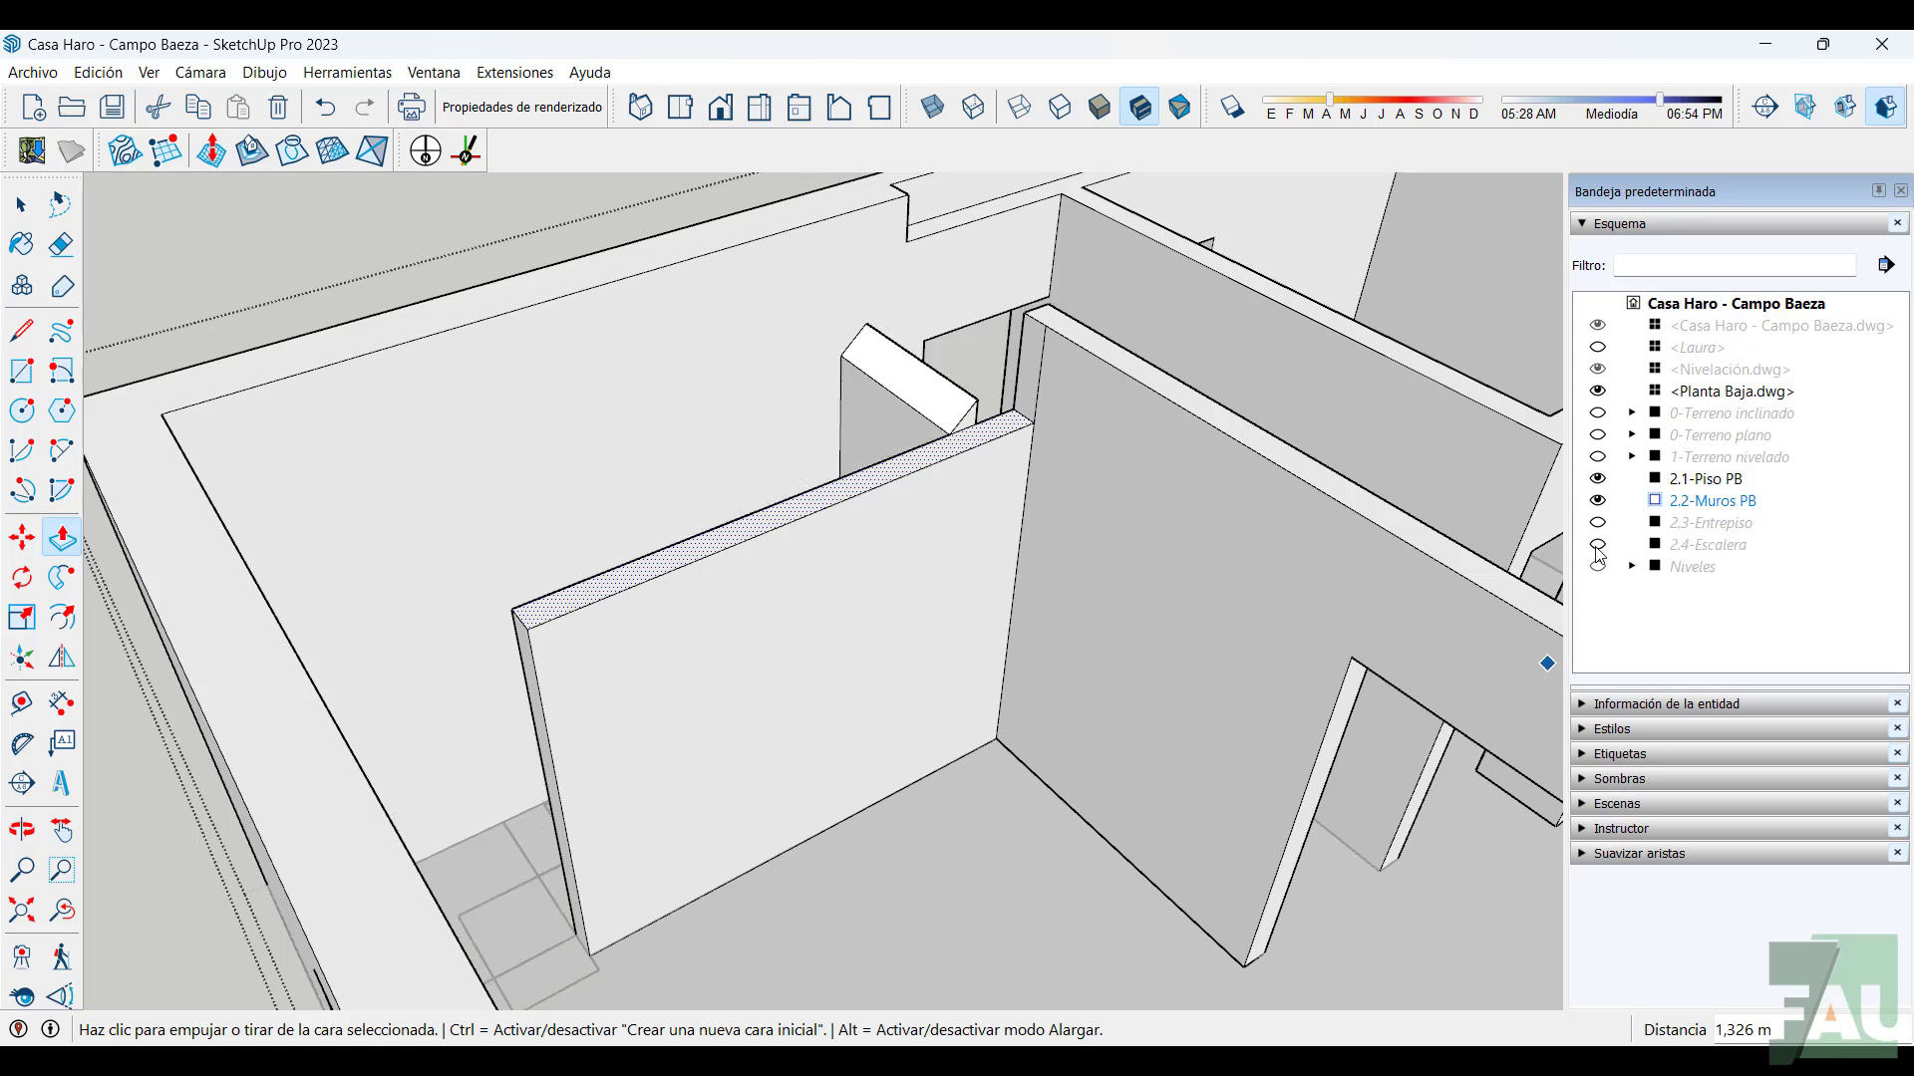
middle_click_drag(987, 419, 1092, 438)
scroll(1093, 439, "up", 3)
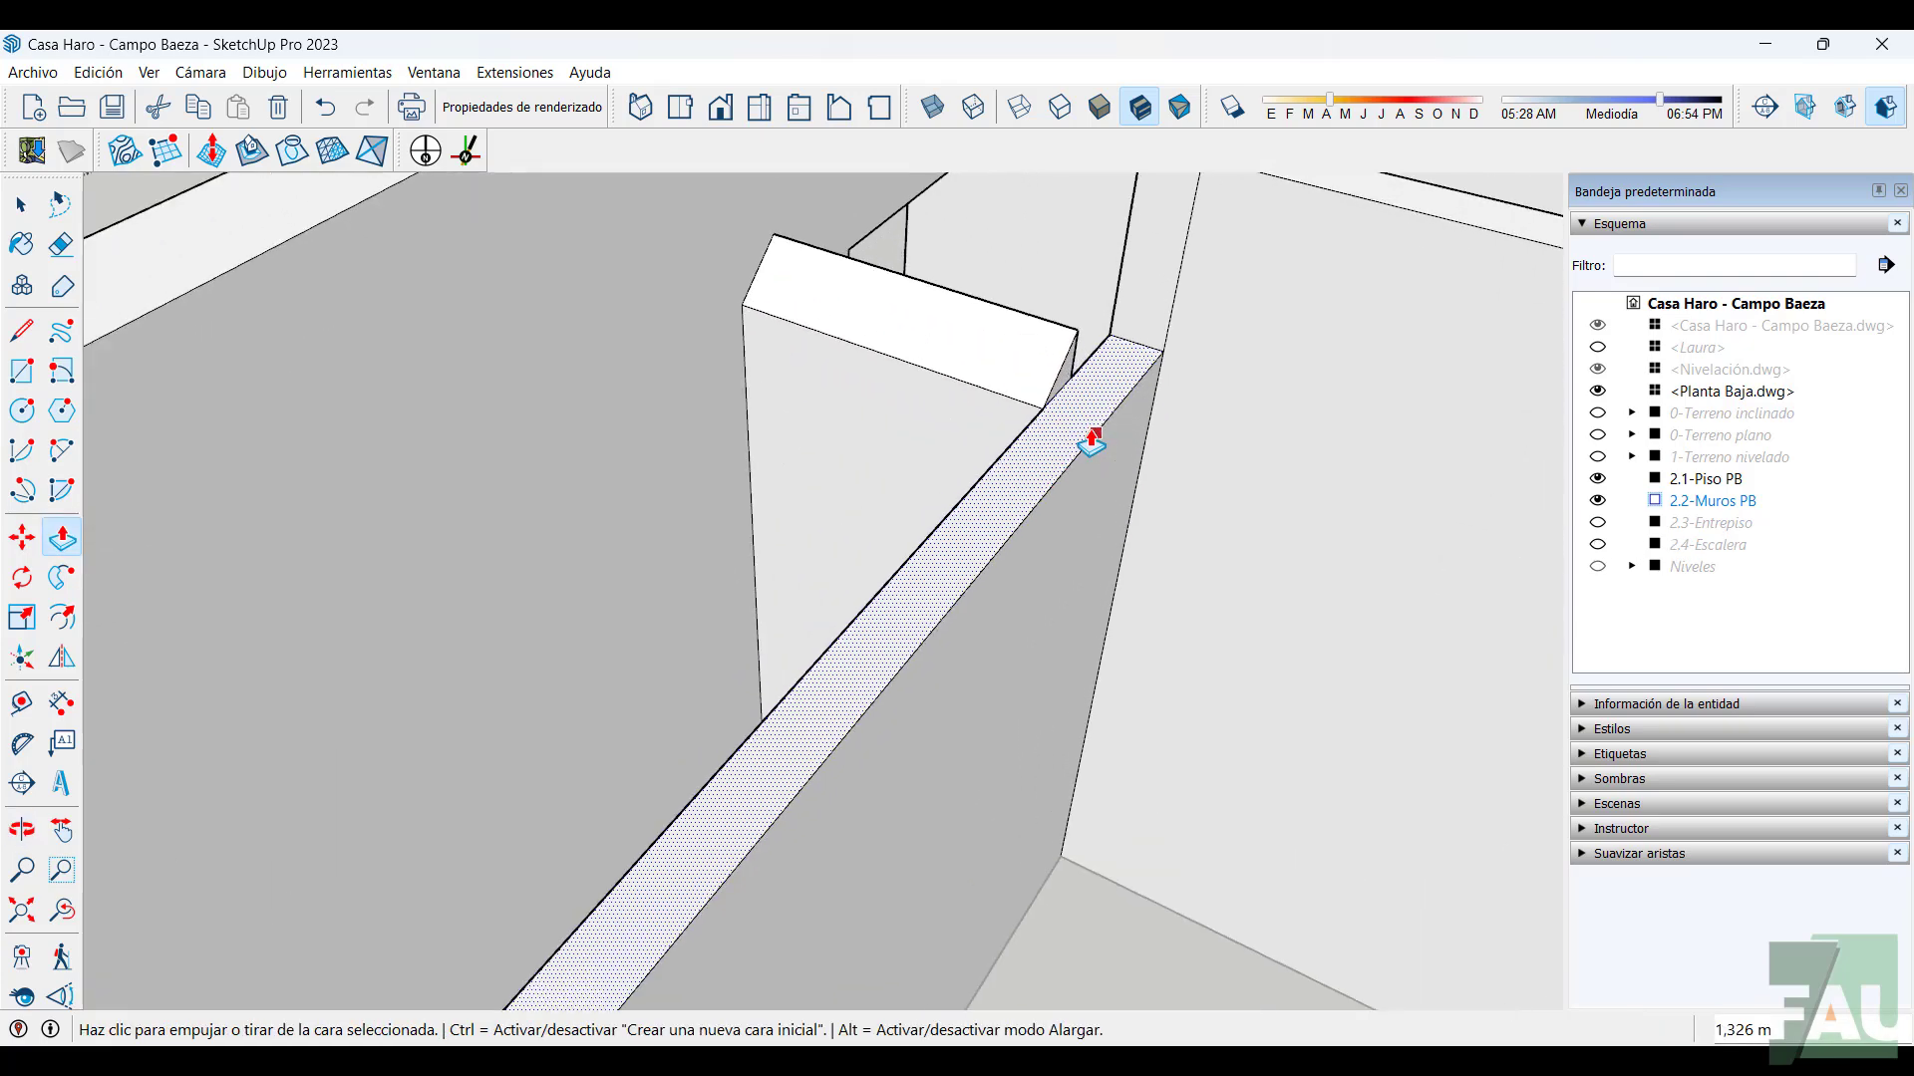
scroll(1004, 482, "up", 3)
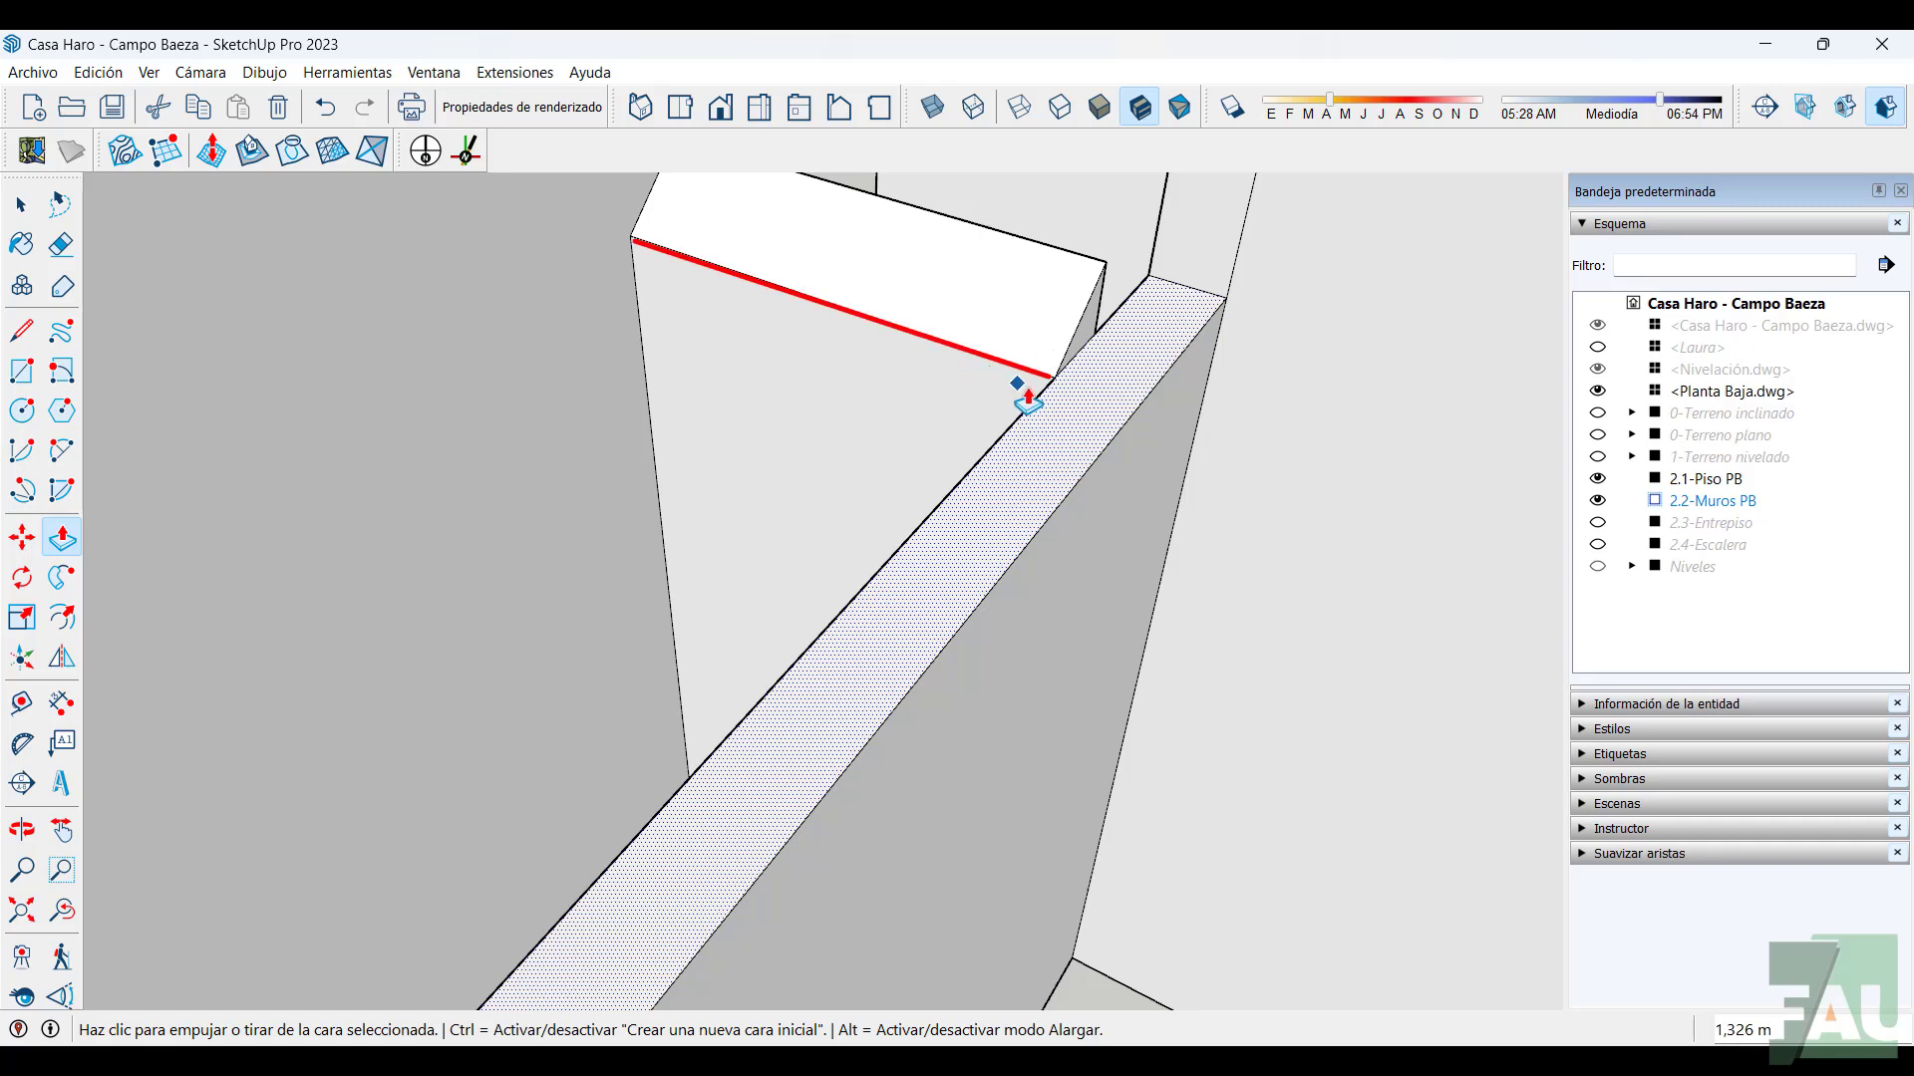
scroll(1045, 401, "down", 6)
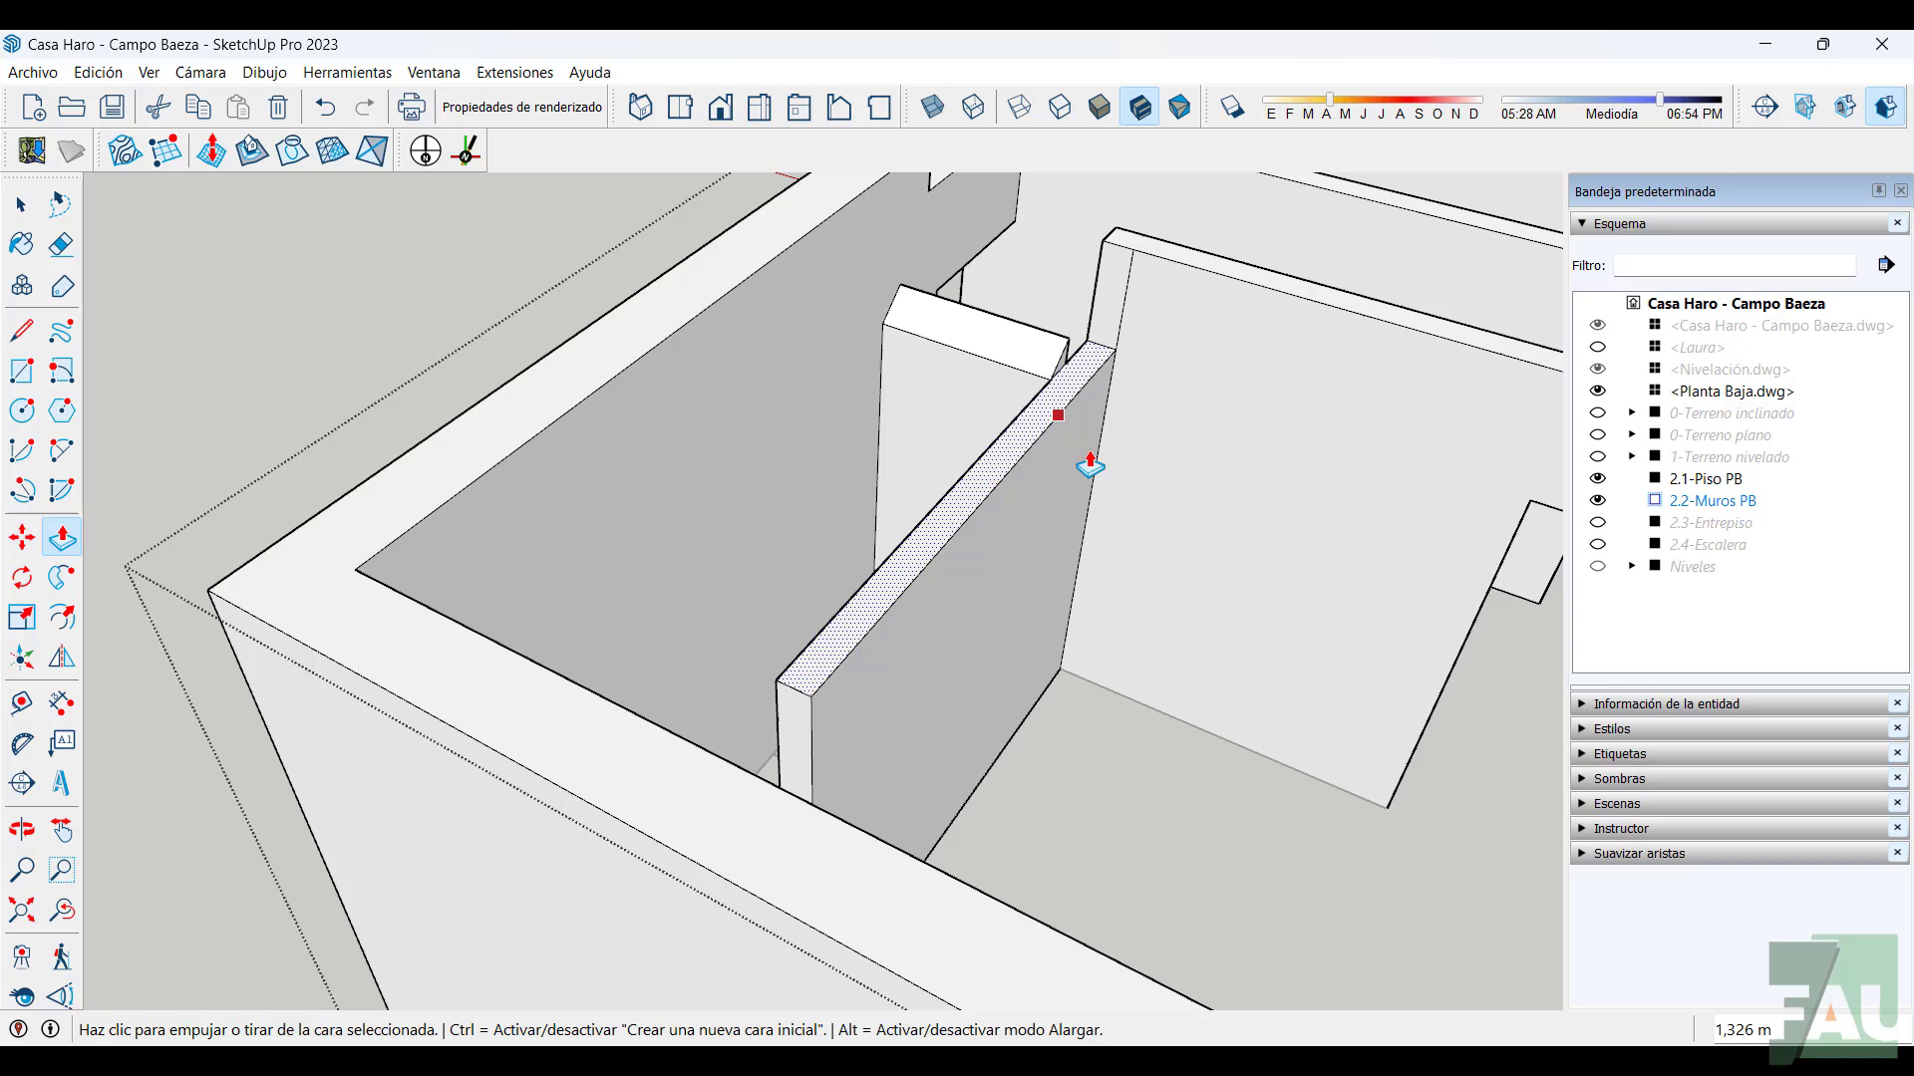
middle_click_drag(1090, 465, 1025, 581)
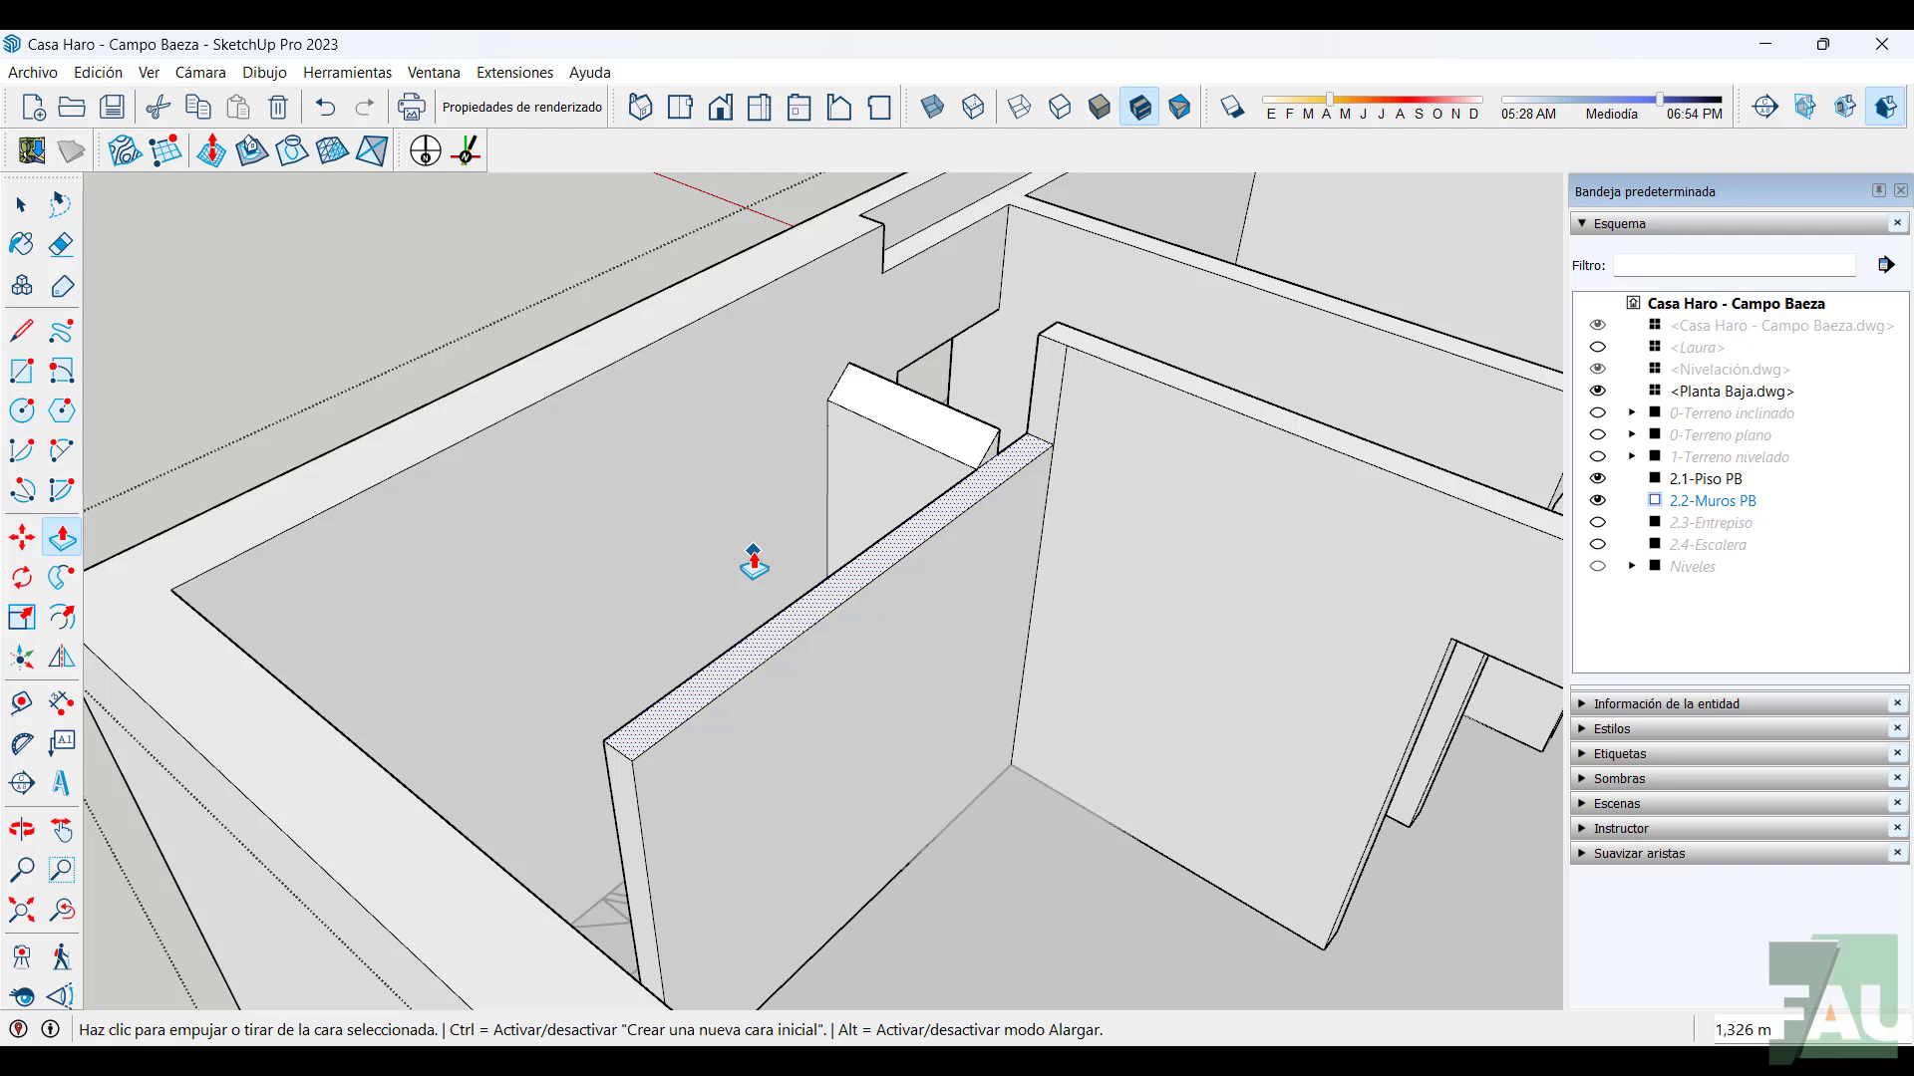
left_click(782, 606)
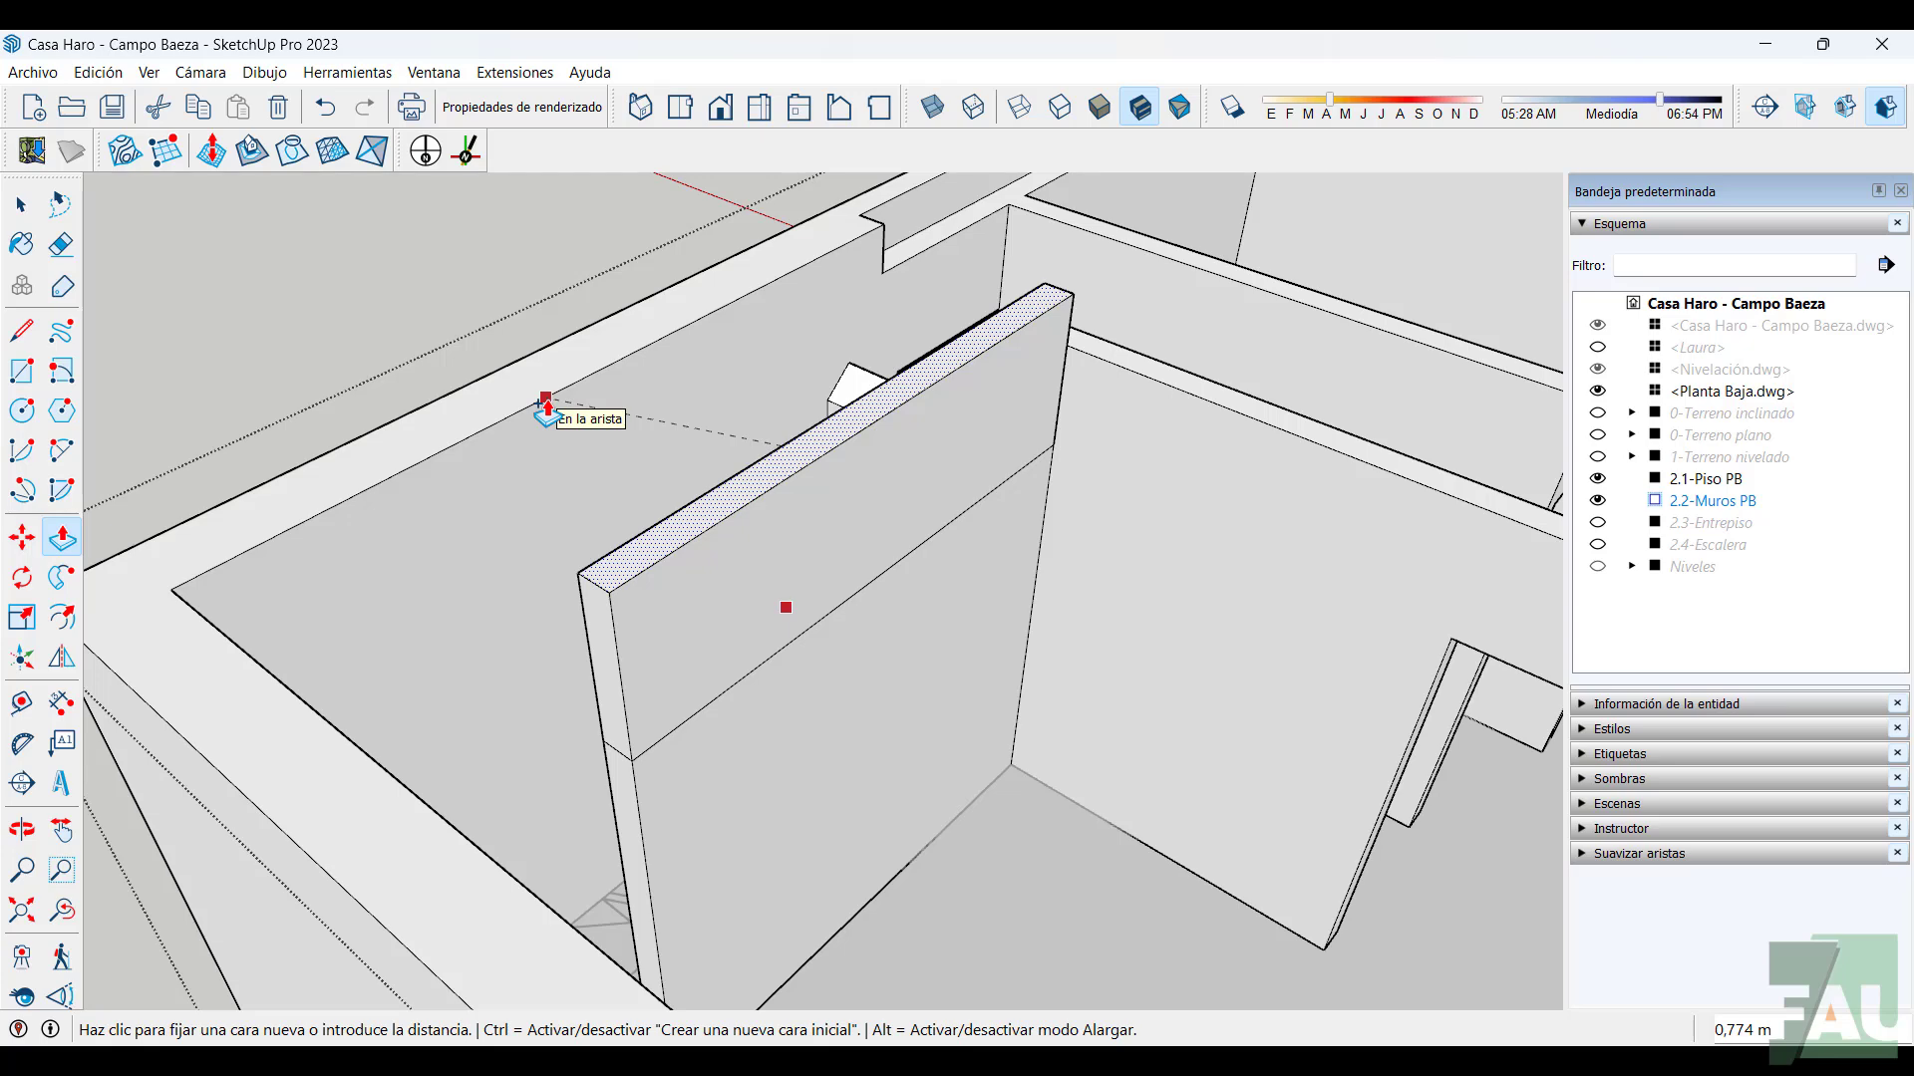
left_click(546, 404)
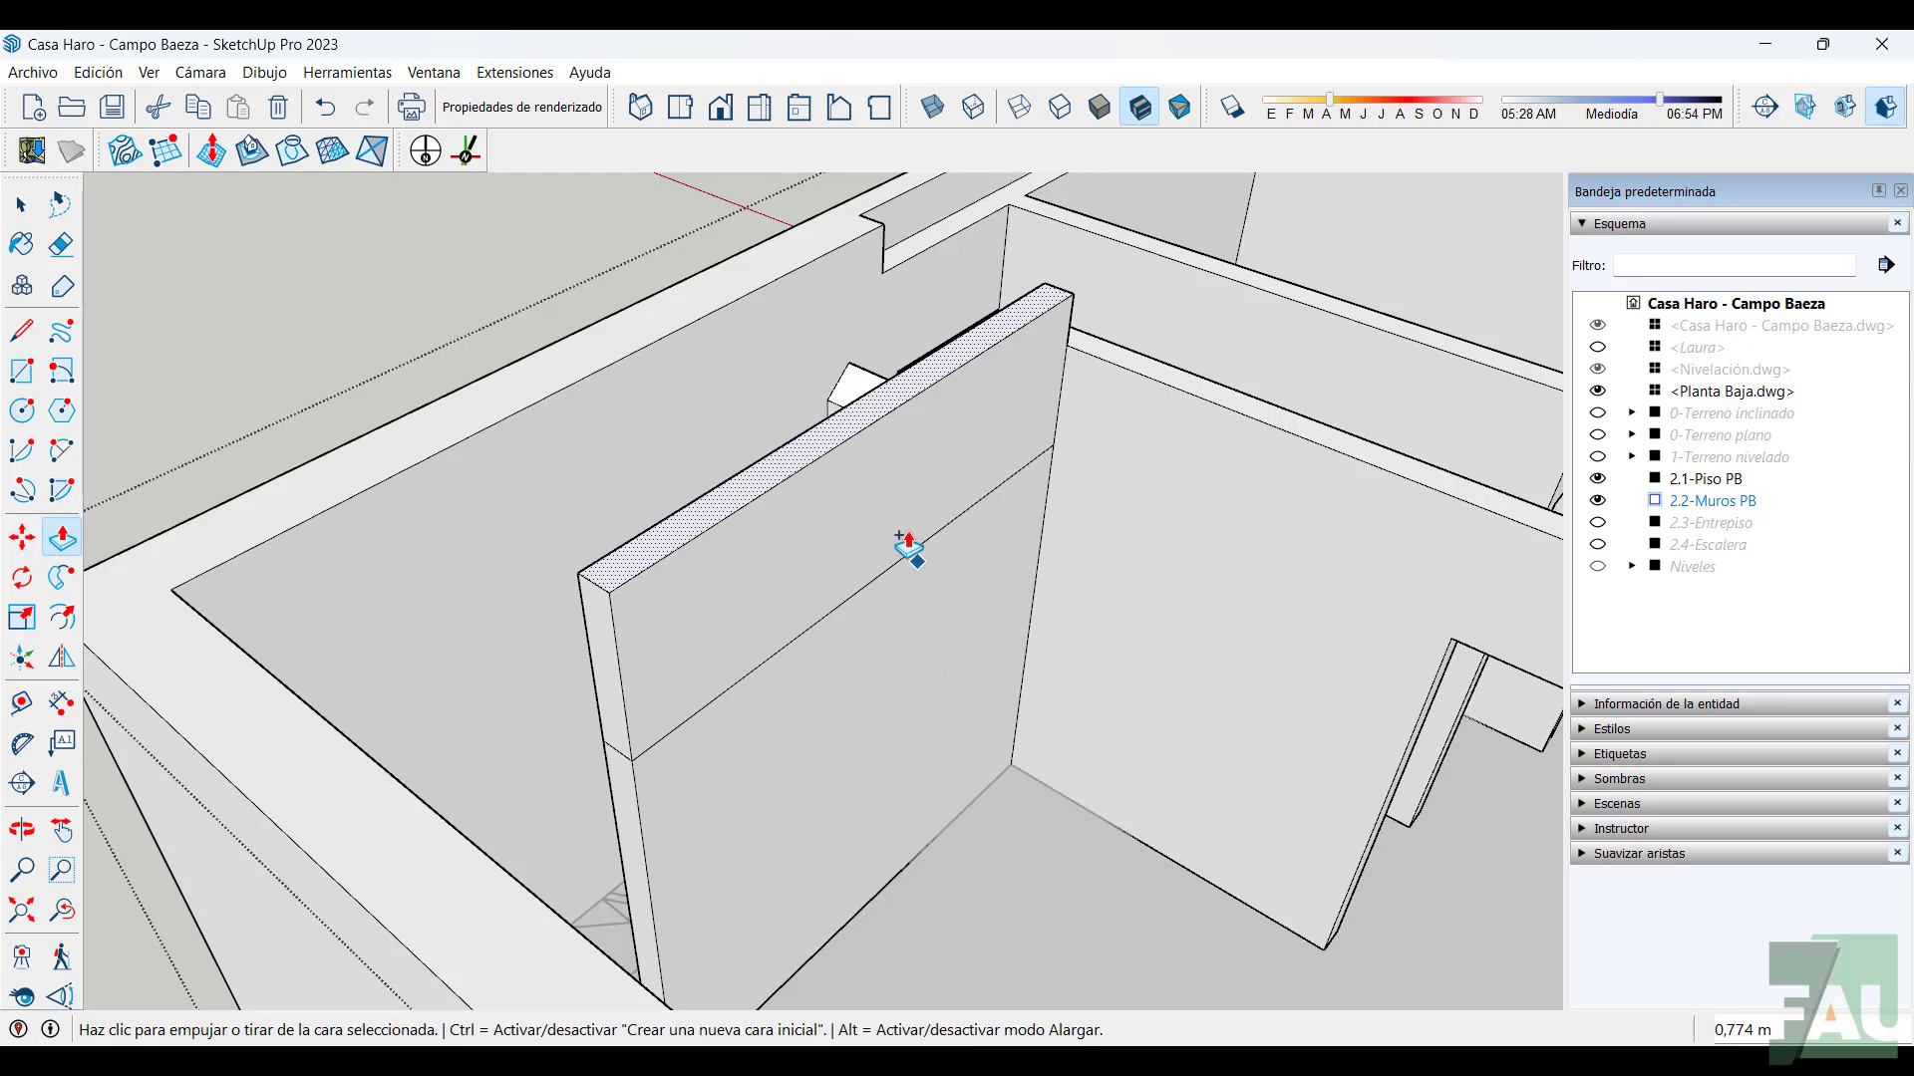
Check the side wall's separate faces above and below the horizontal seam
key("space")
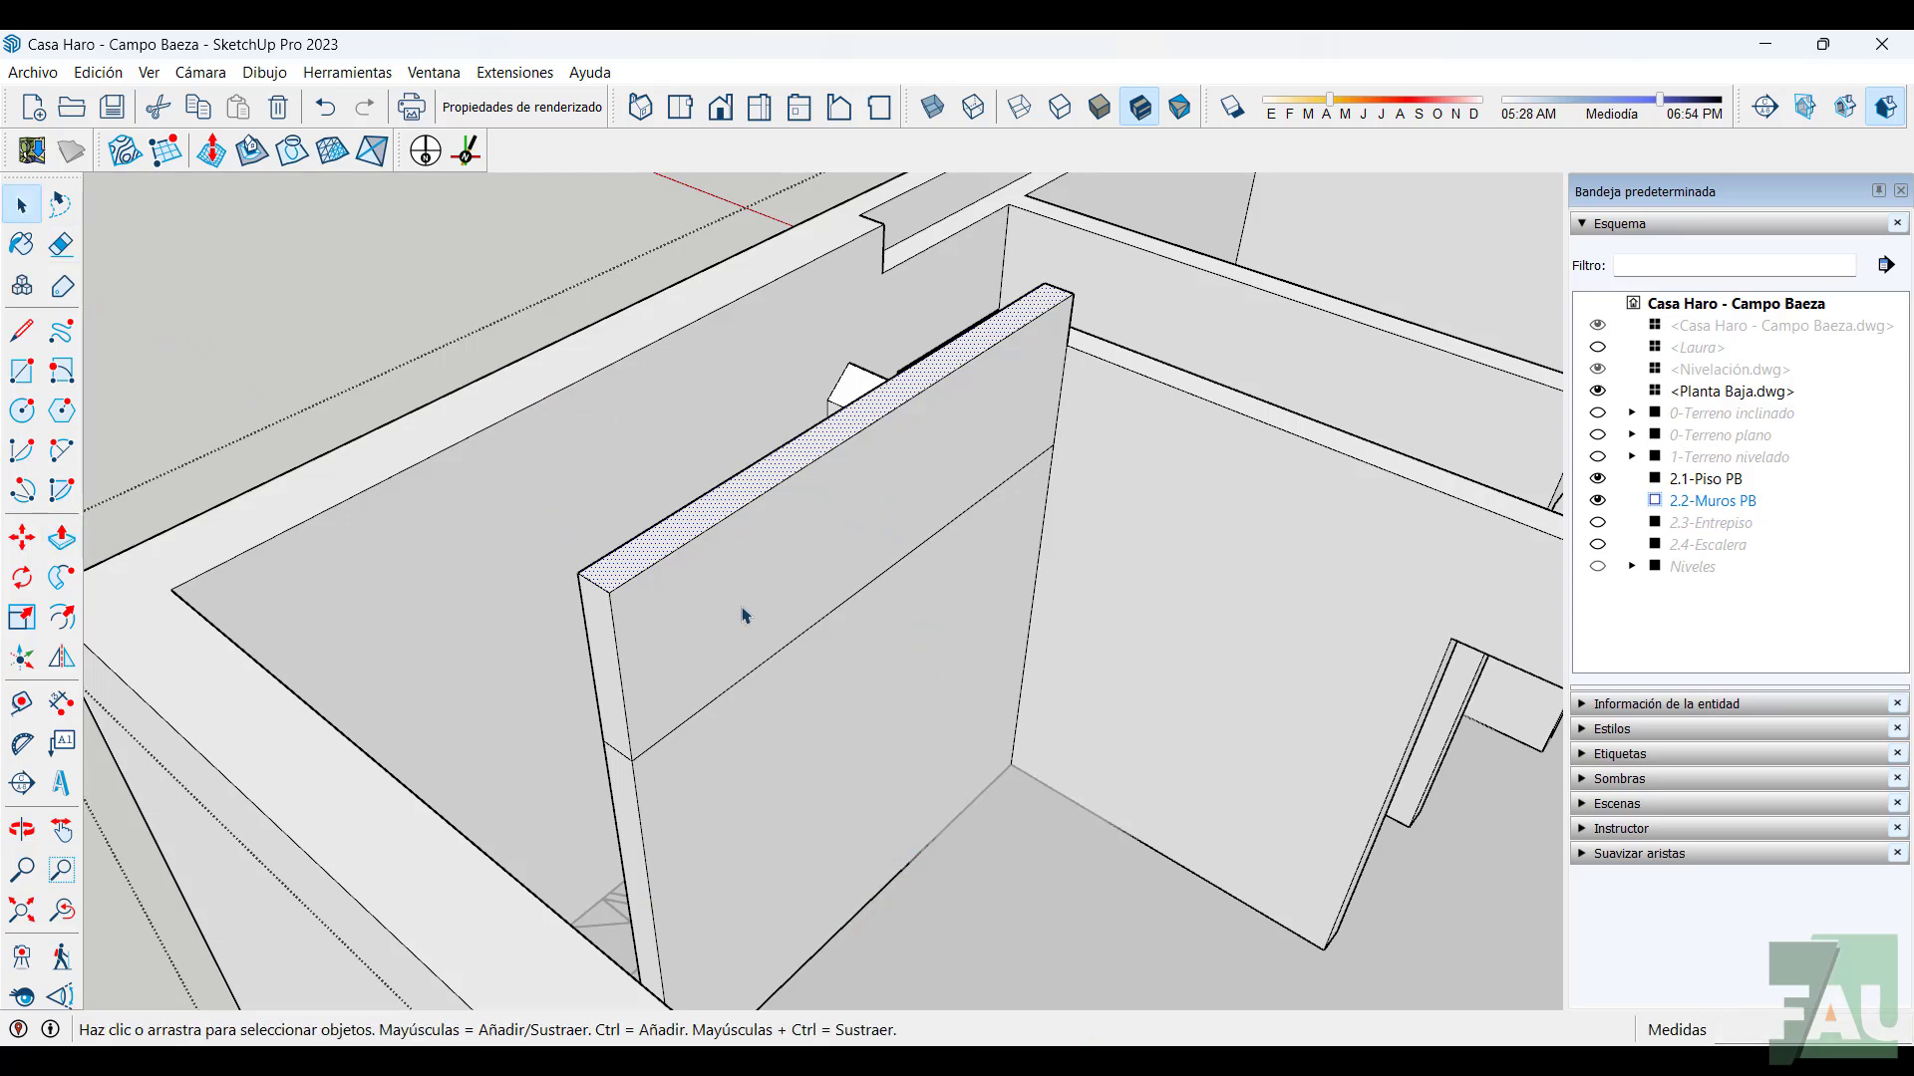
left_click(743, 613)
left_click(794, 772)
left_click(628, 815)
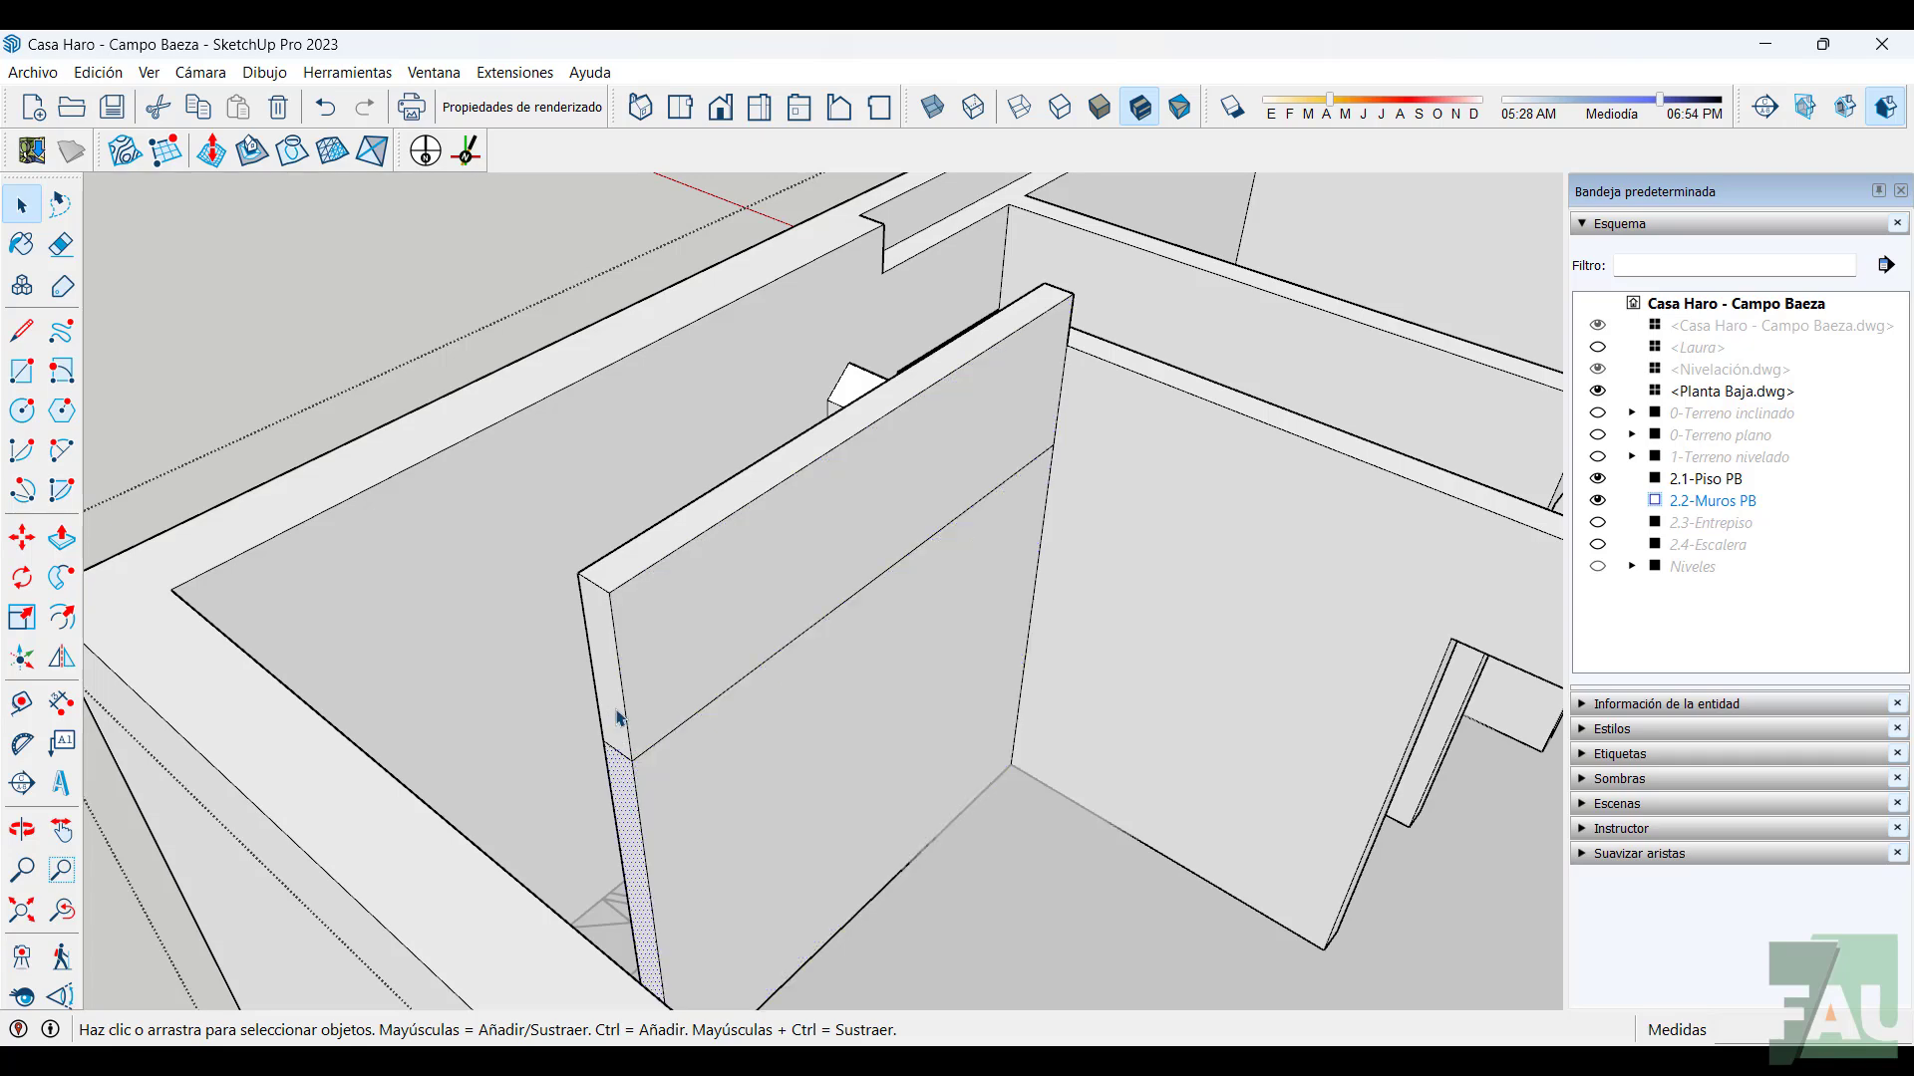
left_click(648, 705)
left_click(690, 821)
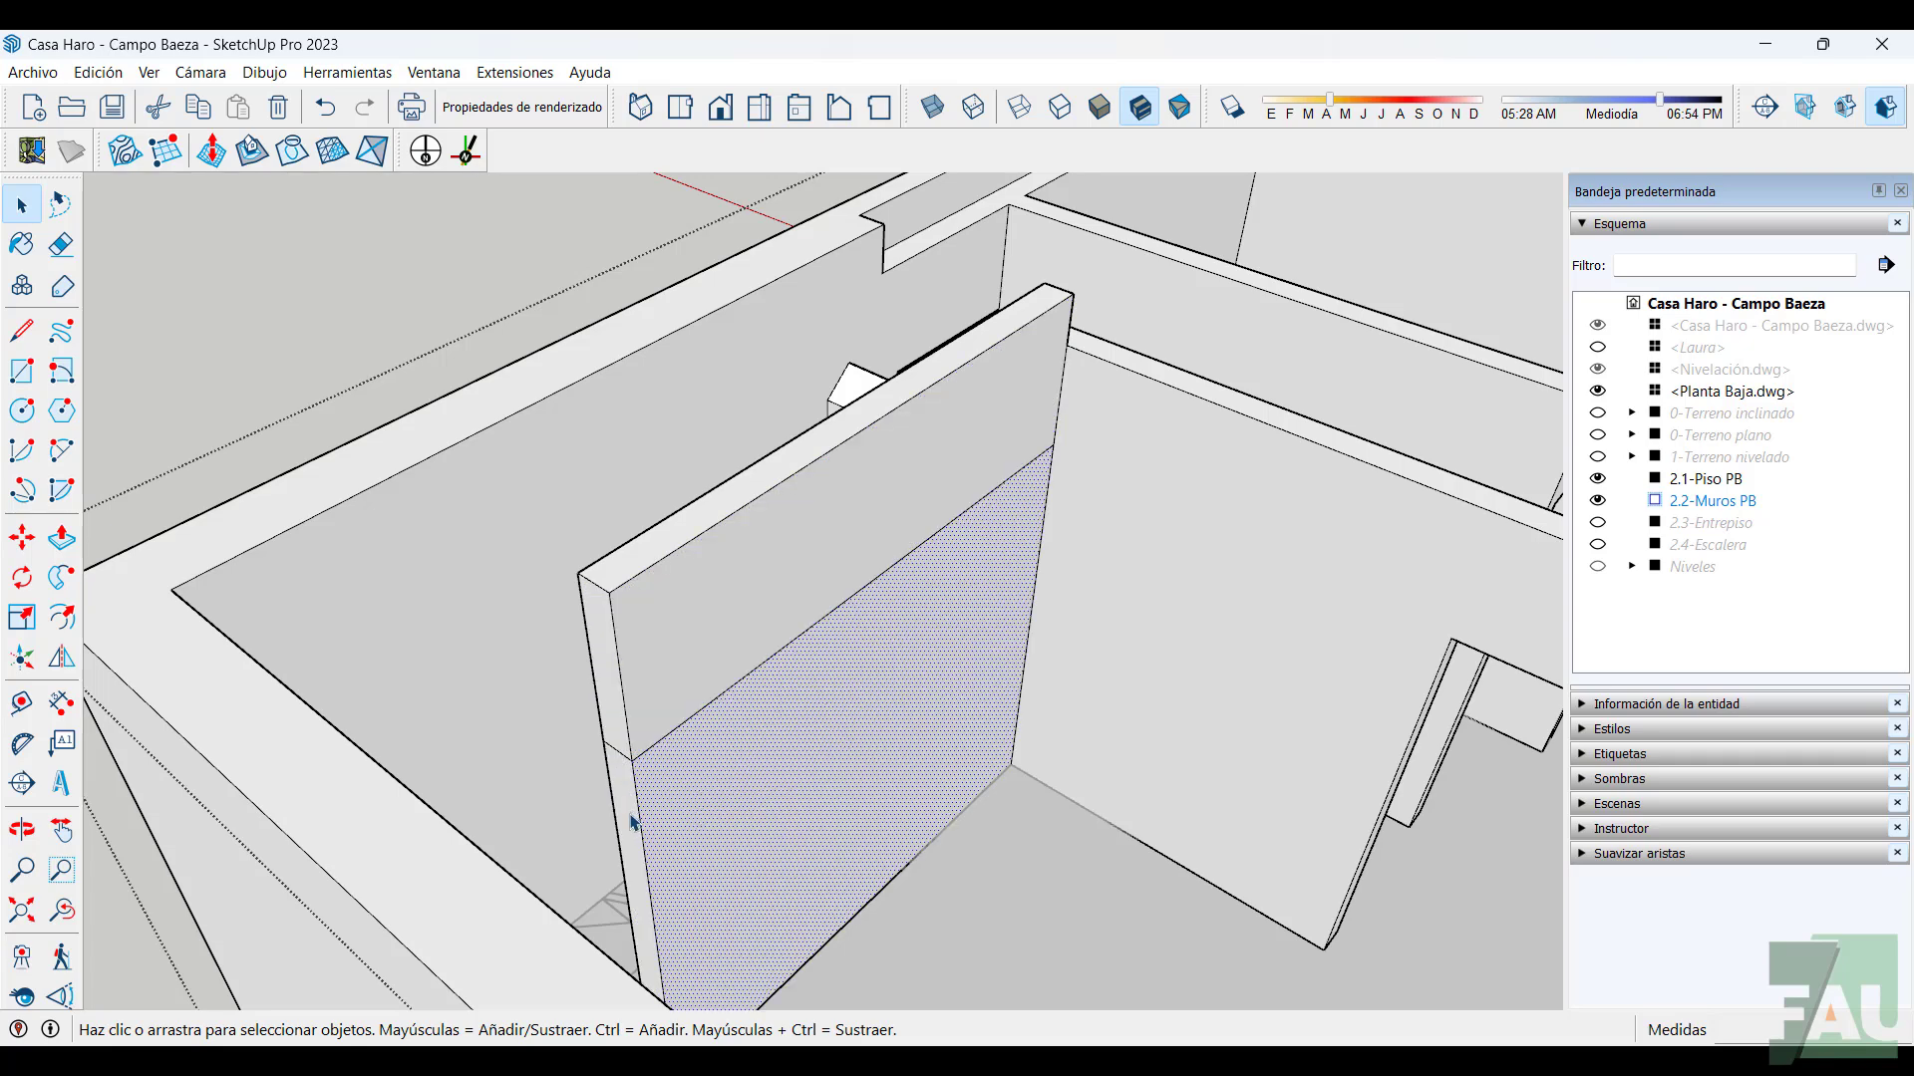
left_click(631, 822)
Erase the horizontal seam edges on the side wall's room face and end face, plus the seam on its stair-side face
left_click(61, 245)
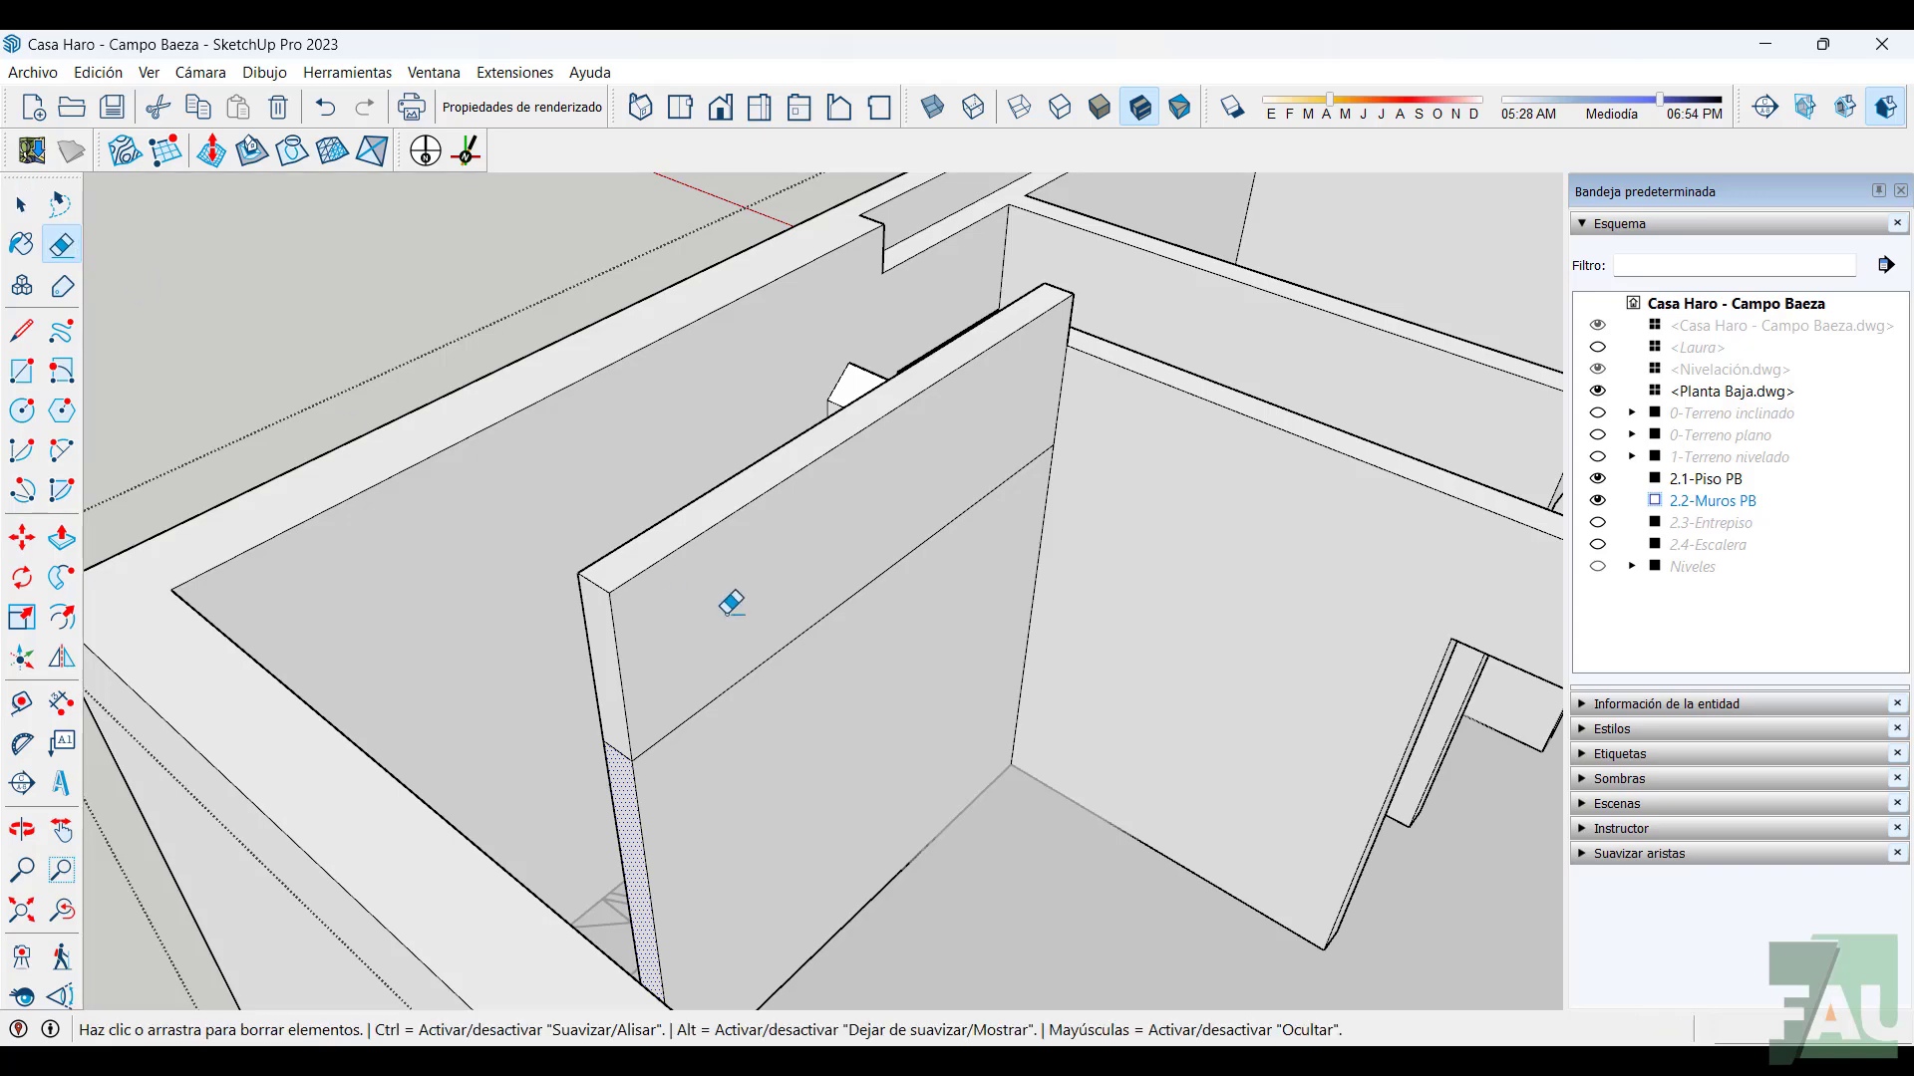
left_click(811, 621)
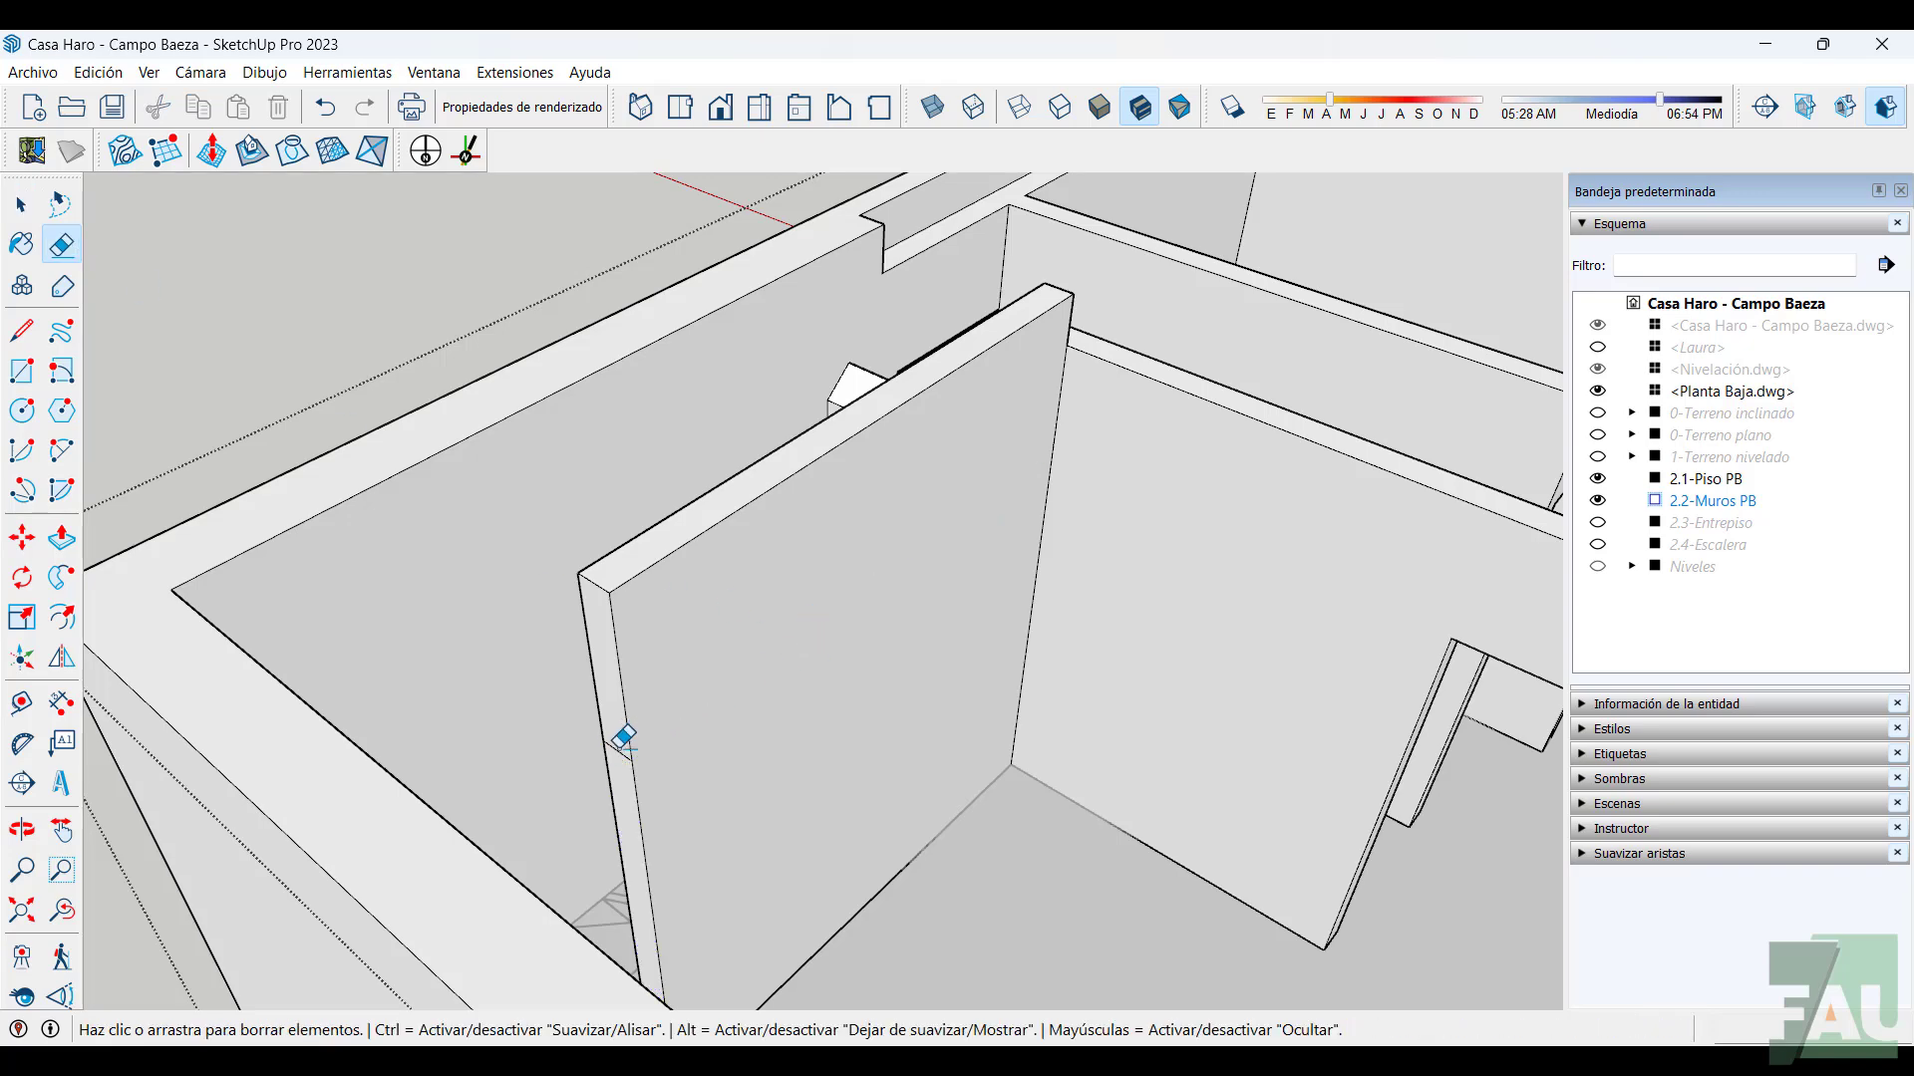
mouse_move(607, 756)
middle_mouse_down()
mouse_move(842, 825)
mouse_move(1121, 663)
middle_mouse_up()
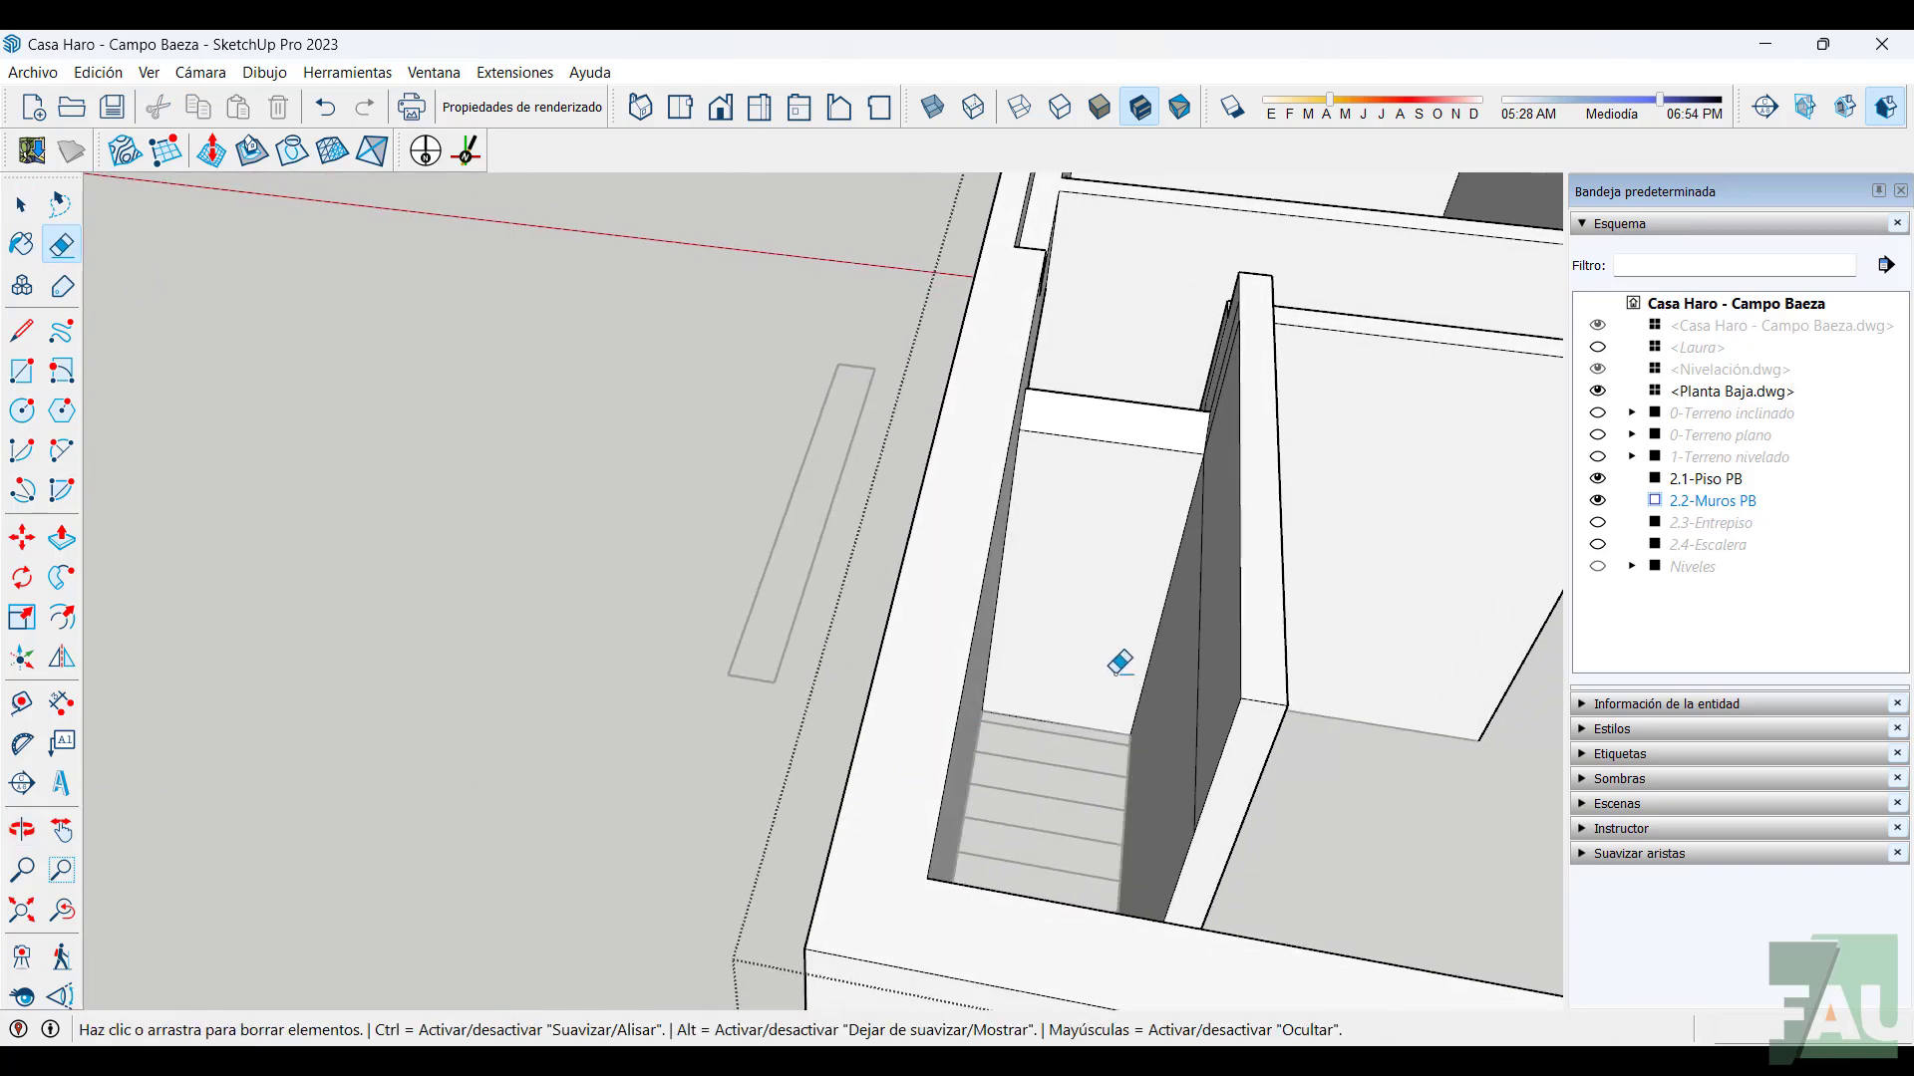
left_click(1201, 643)
key("shift")
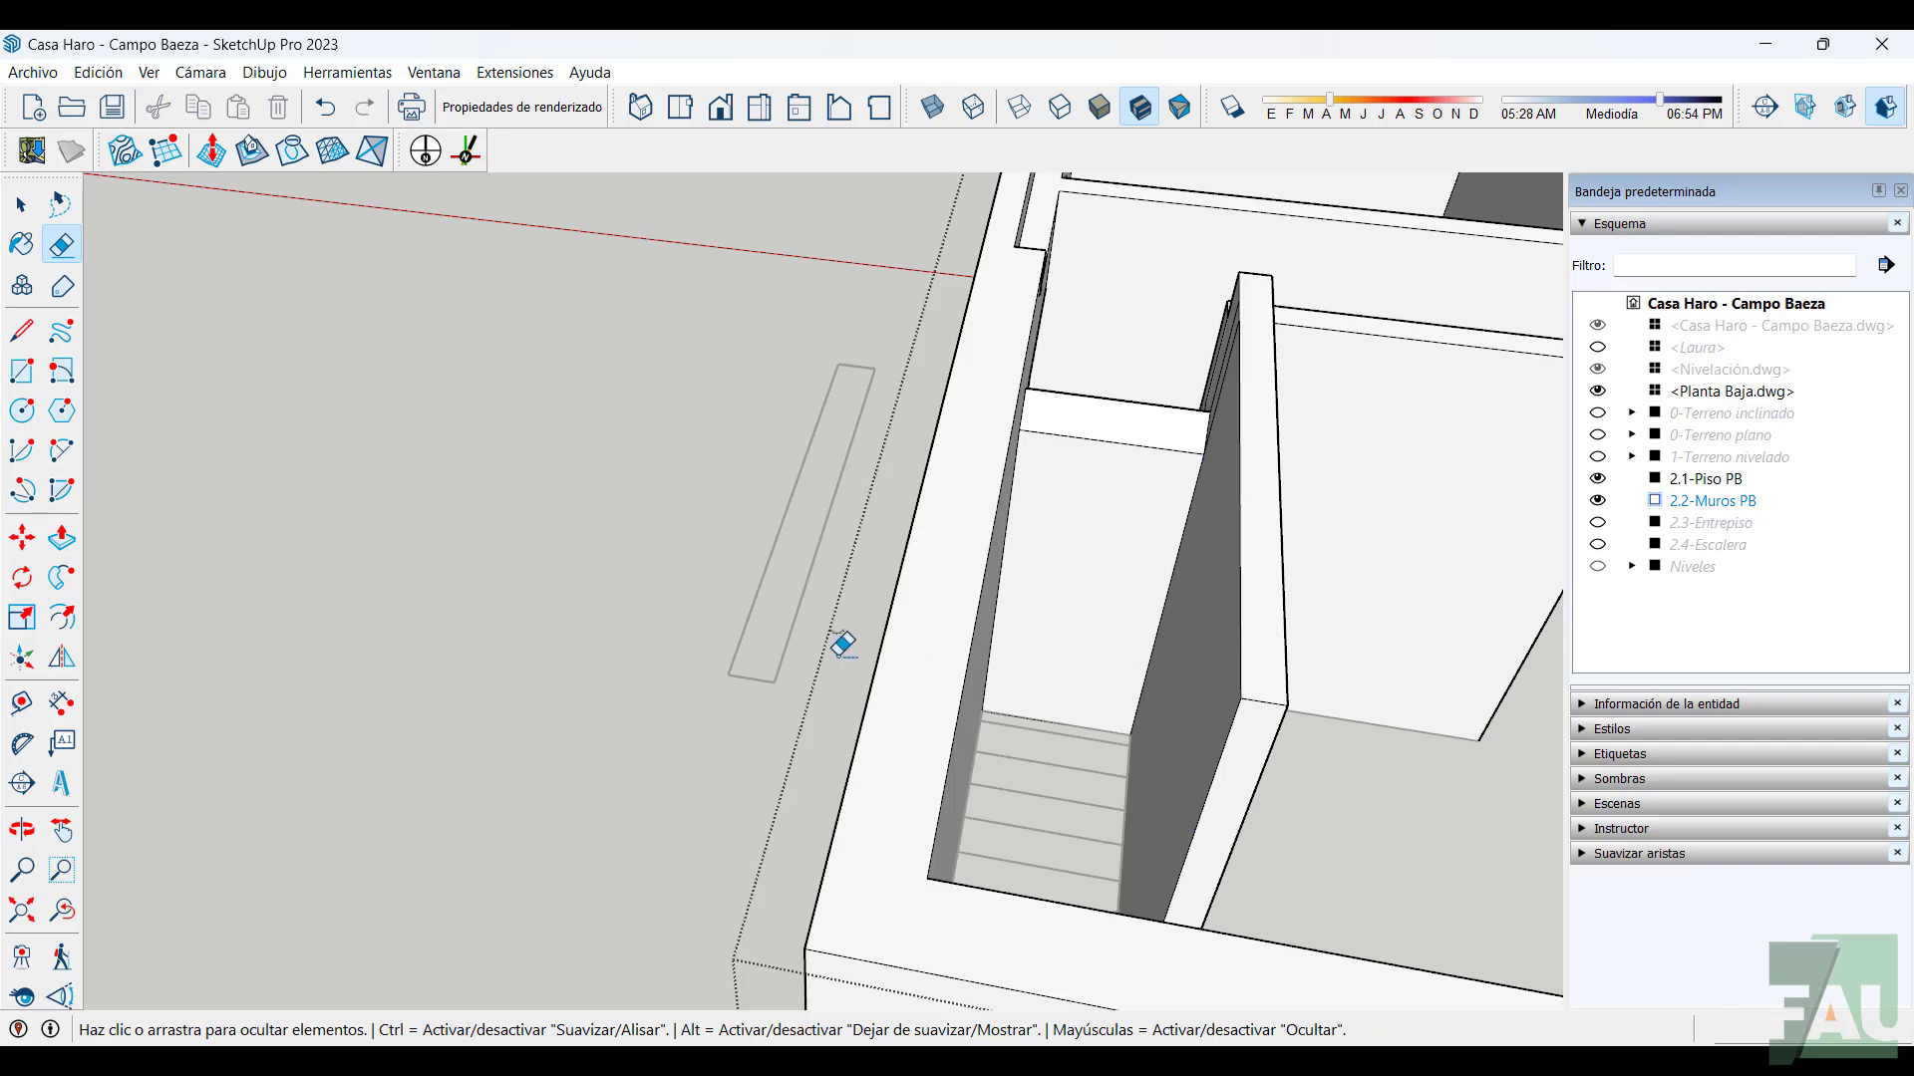
Erase the remaining seam edges on the side wall's stair-side face, behind the short cross wall
middle_click_drag(842, 645, 1379, 375)
scroll(1343, 430, "up", 2)
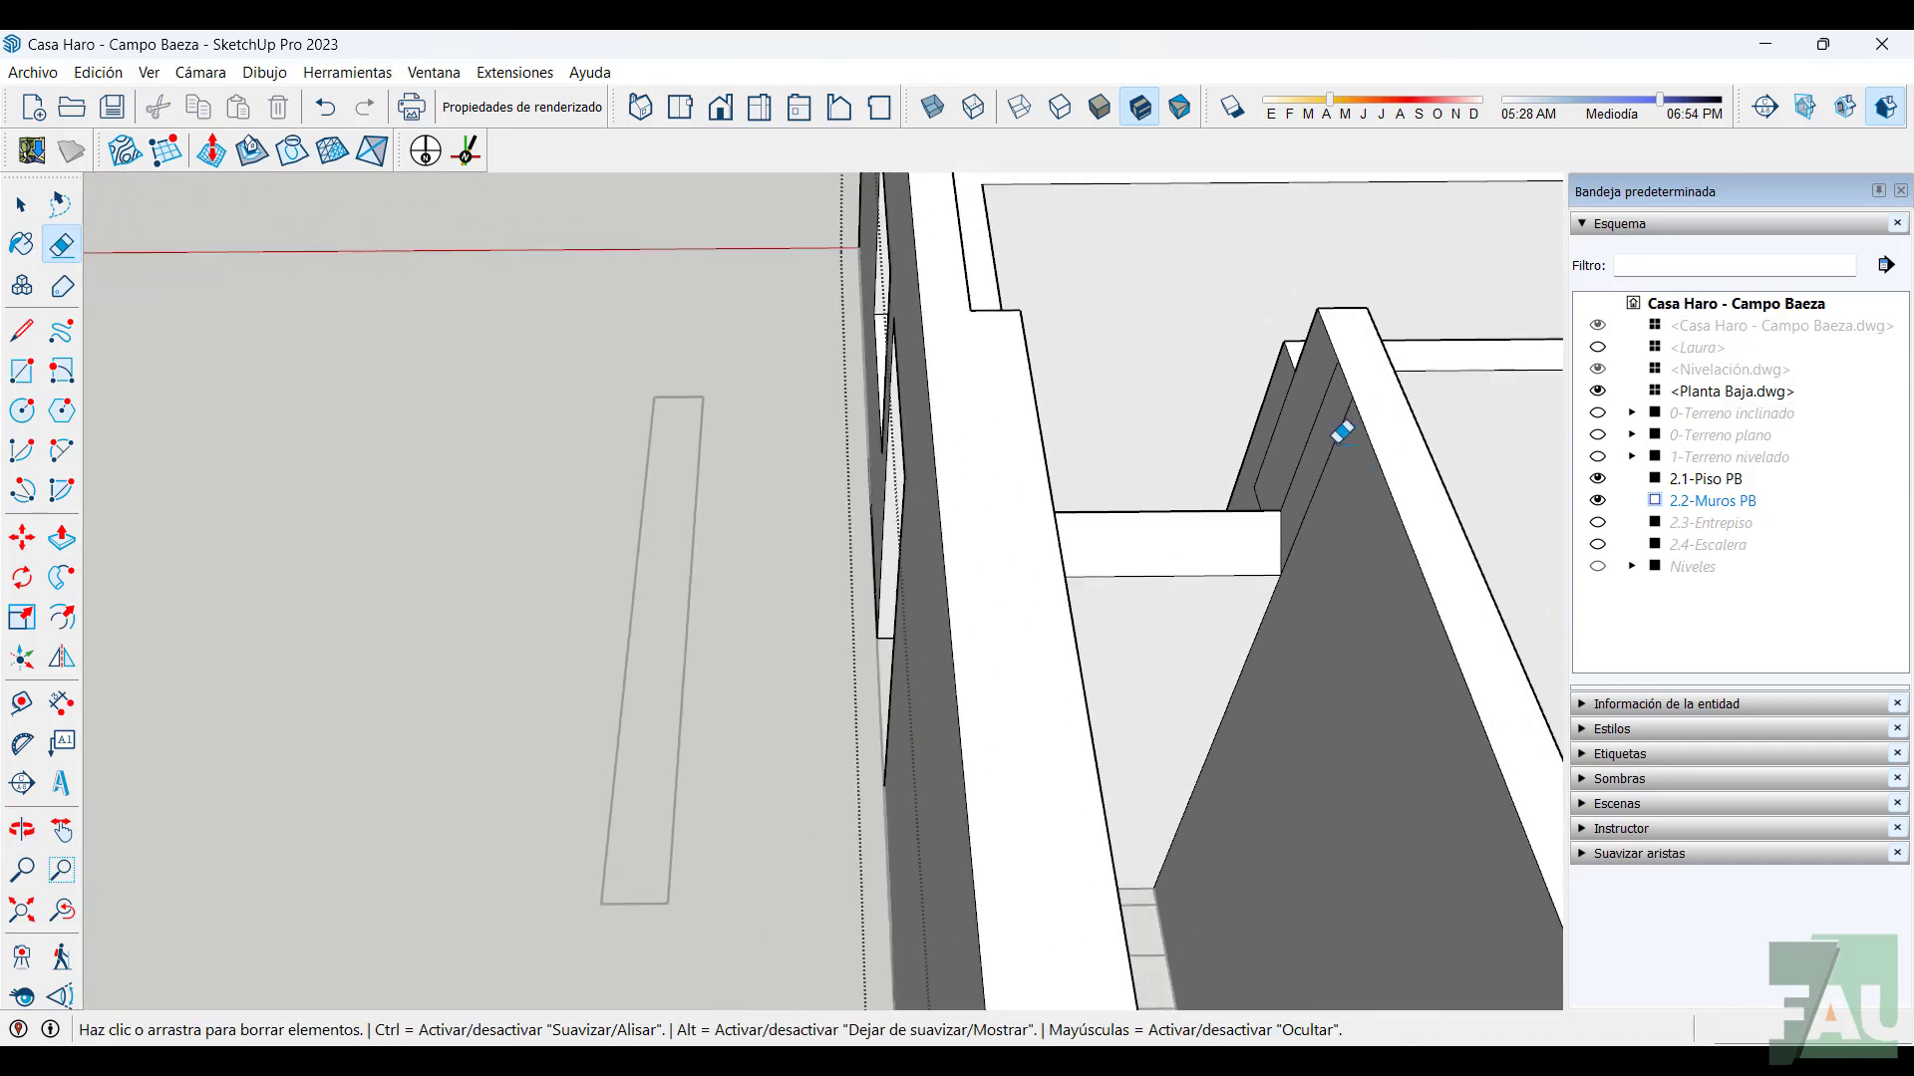
scroll(1343, 431, "up", 2)
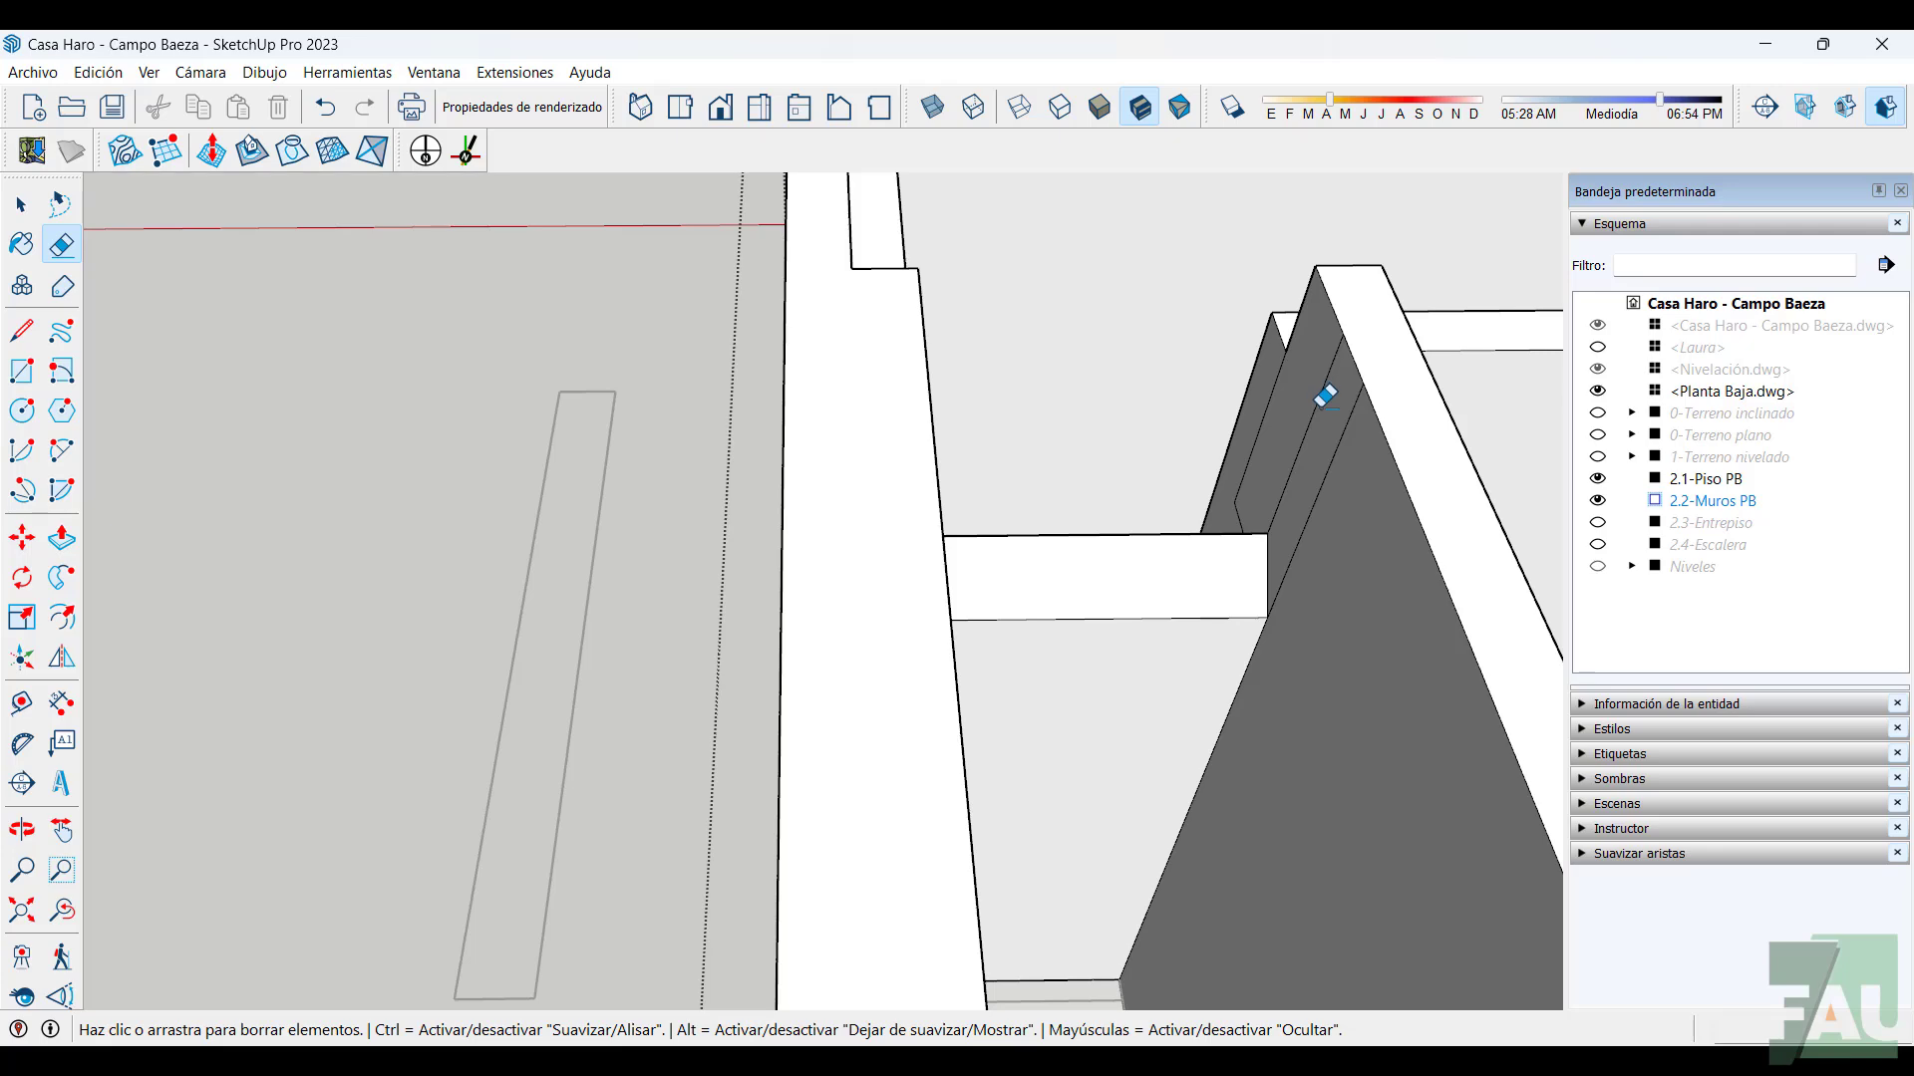
mouse_move(1326, 388)
left_mouse_down()
mouse_move(1345, 456)
mouse_move(1320, 499)
left_mouse_up()
mouse_move(1320, 499)
middle_mouse_down()
mouse_move(1305, 617)
mouse_move(1546, 572)
middle_mouse_up()
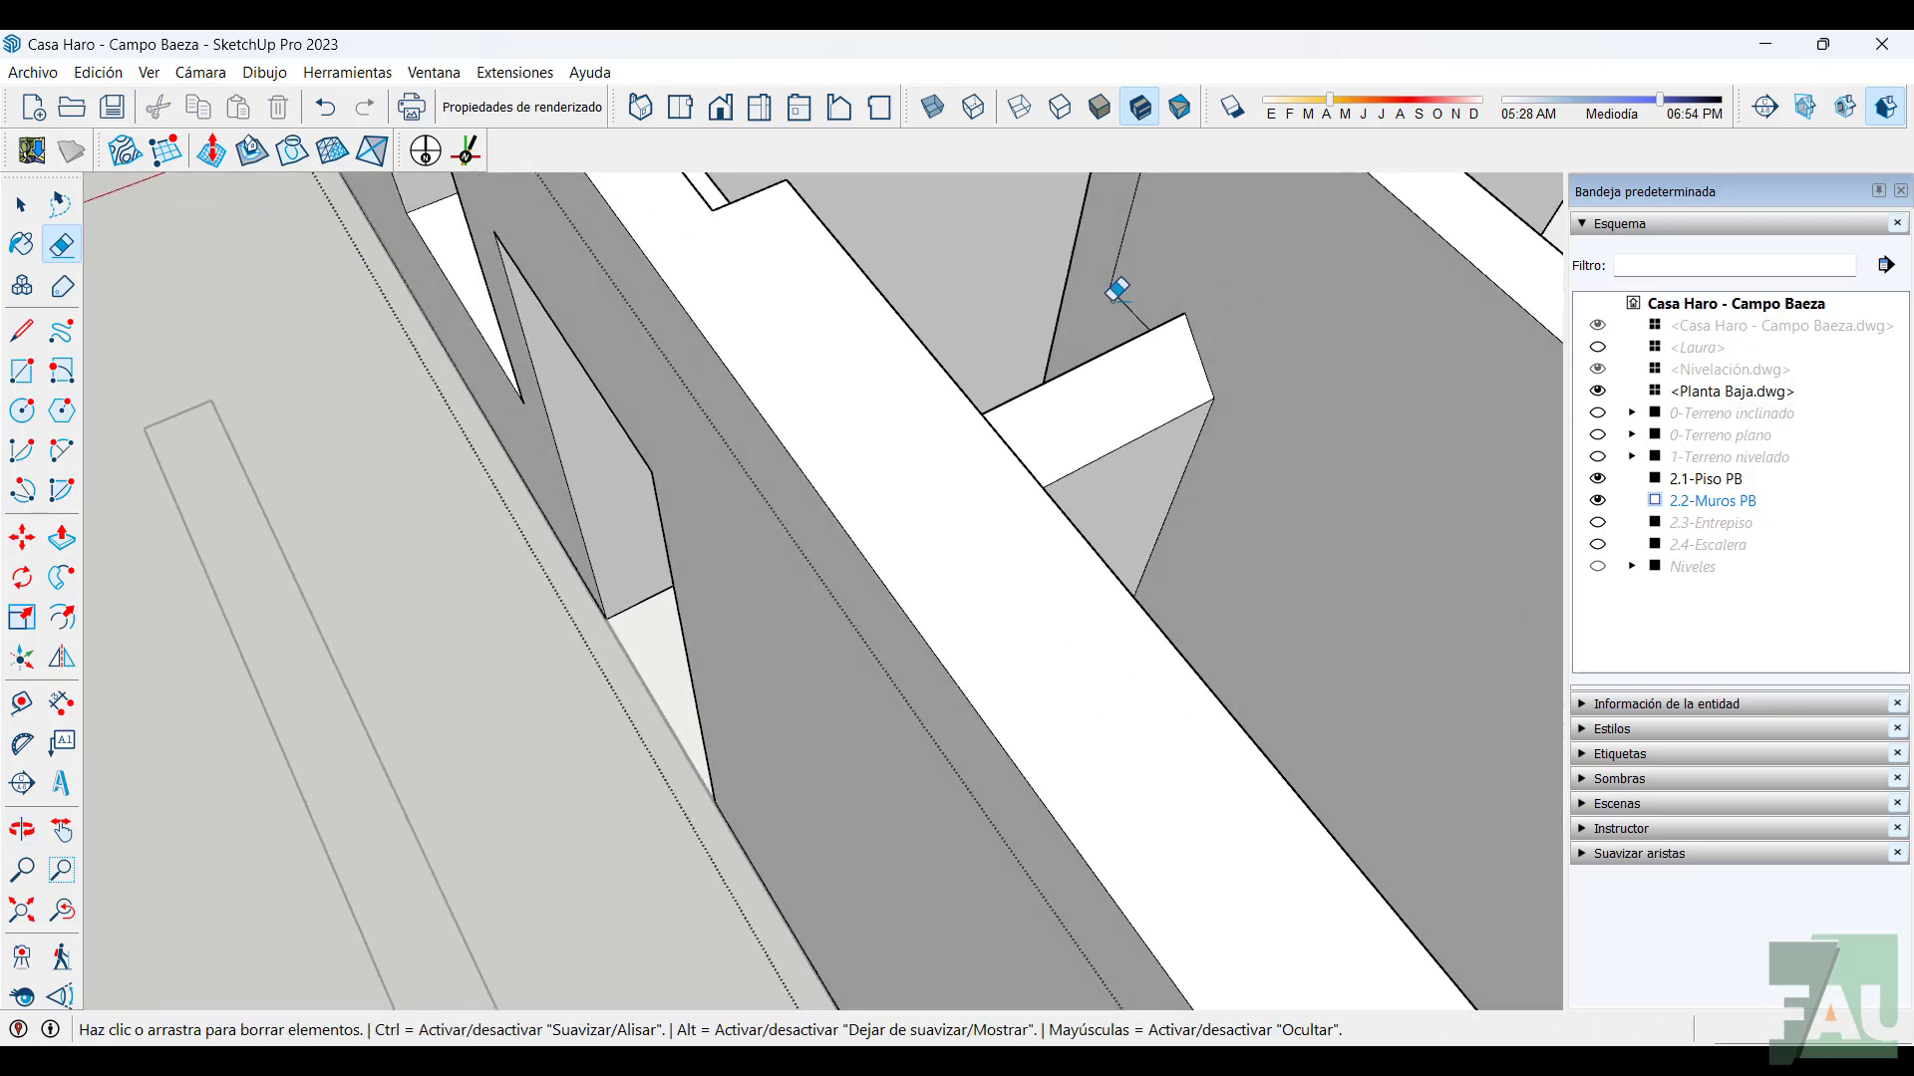
mouse_move(1136, 299)
left_mouse_down()
mouse_move(1120, 266)
mouse_move(1150, 282)
left_mouse_up()
mouse_move(1150, 282)
middle_mouse_down()
mouse_move(1183, 329)
mouse_move(945, 491)
mouse_move(1038, 470)
middle_mouse_up()
scroll(927, 445, "up", 5)
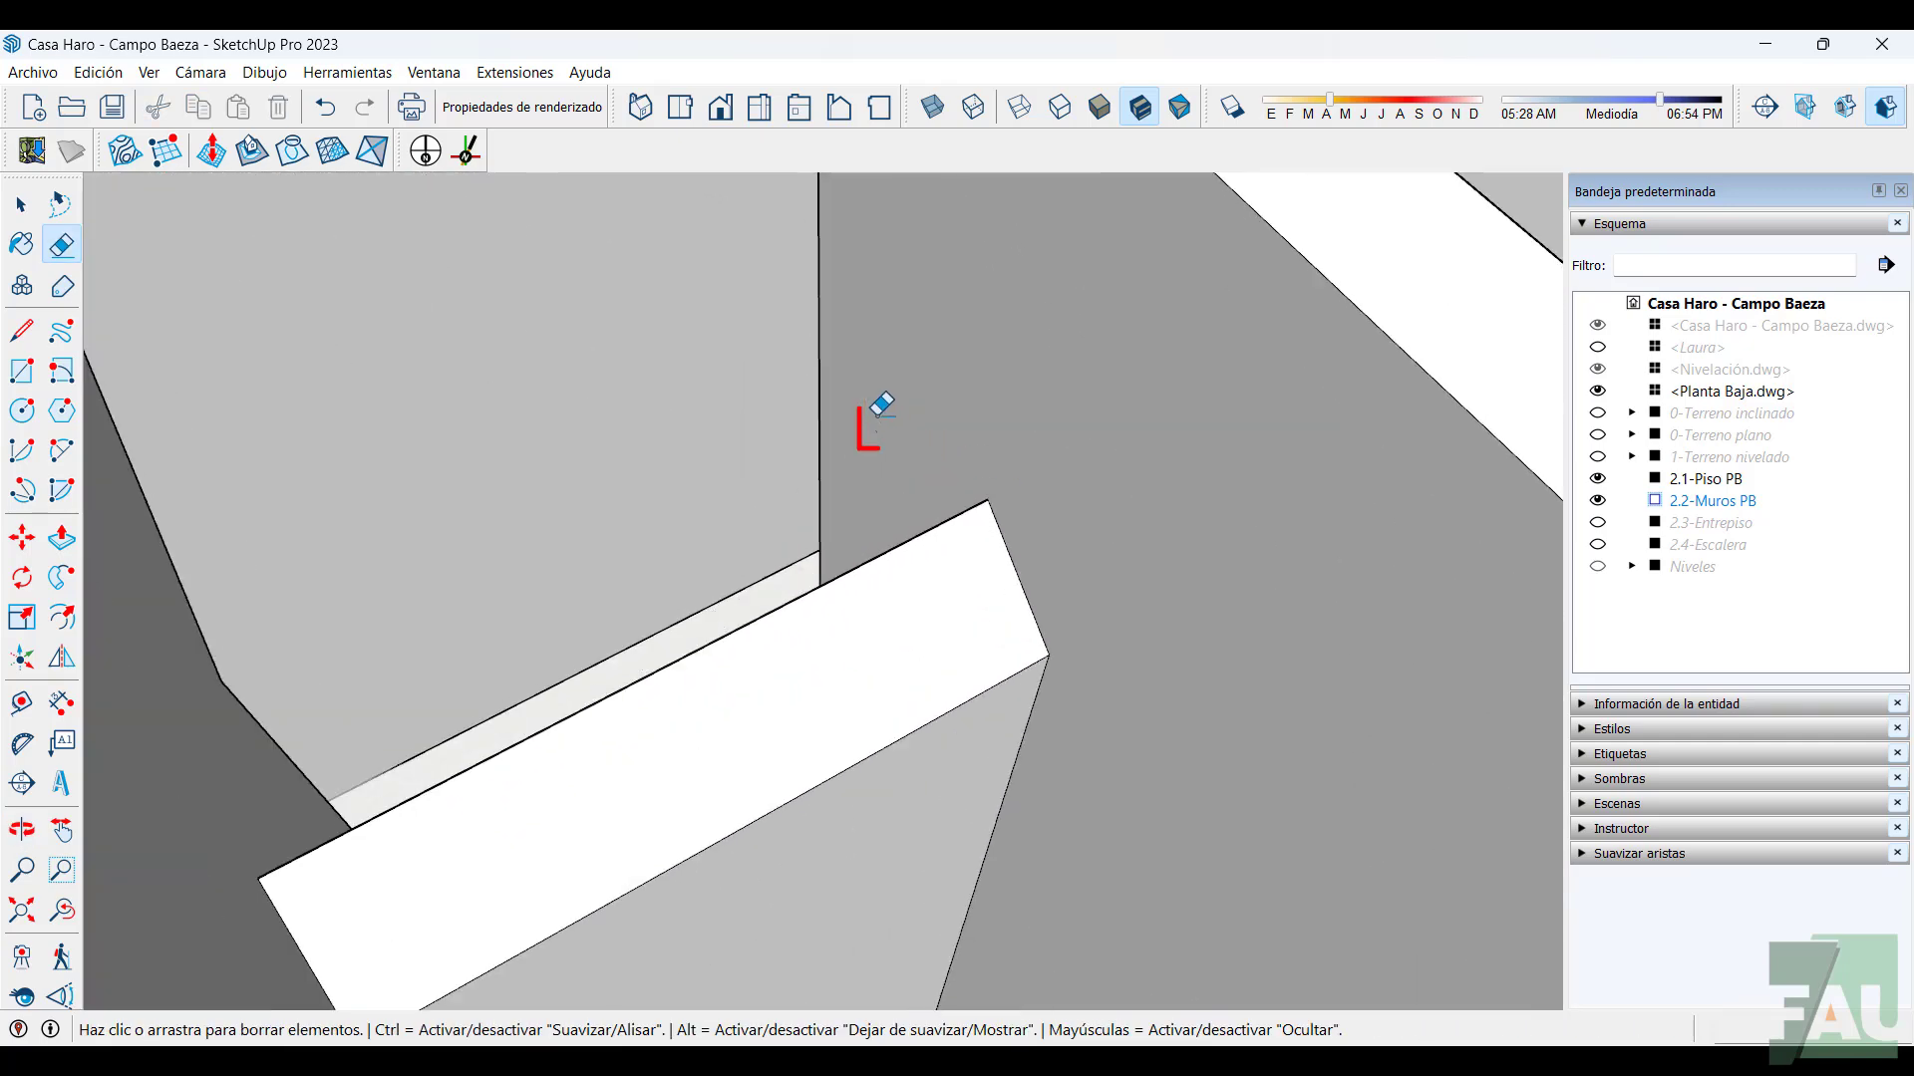
Inspect the wall junction beside the stair with X-ray faces, and restore the opaque display
left_click(935, 108)
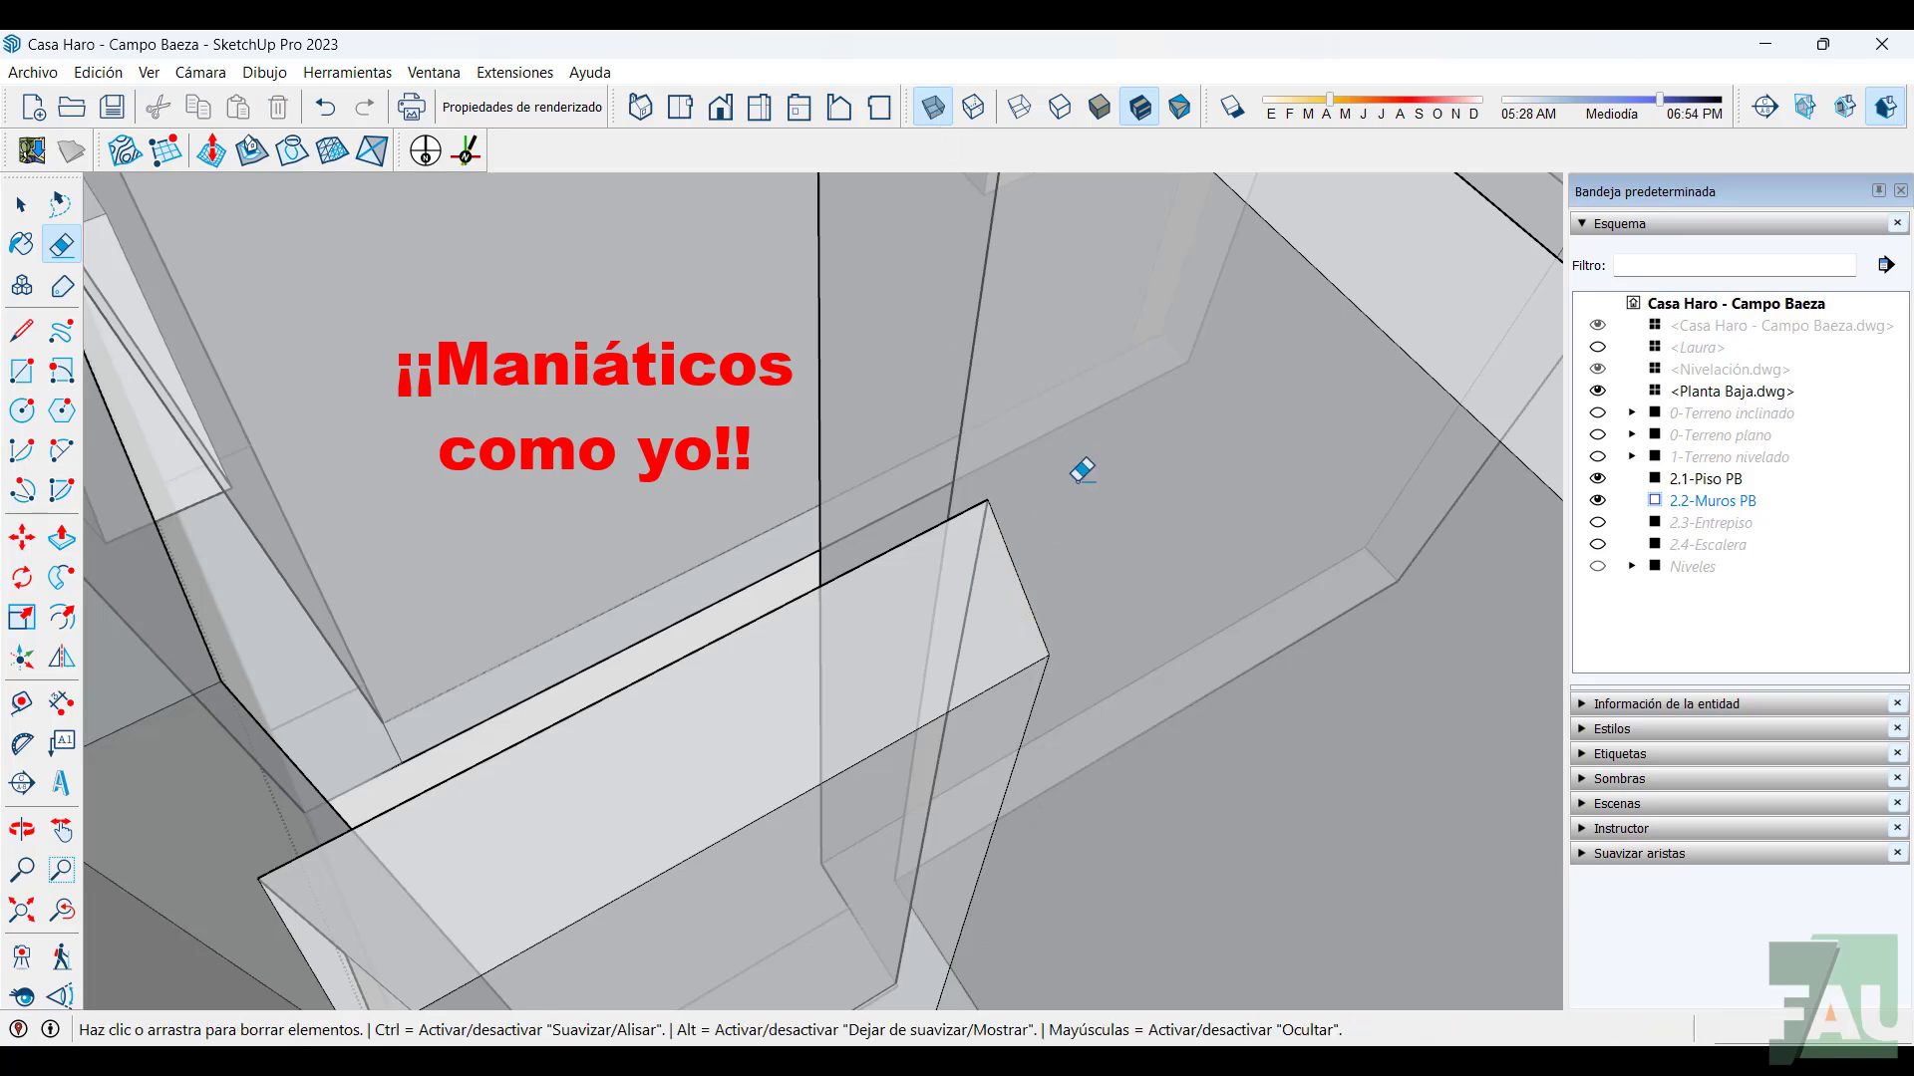
left_click(939, 113)
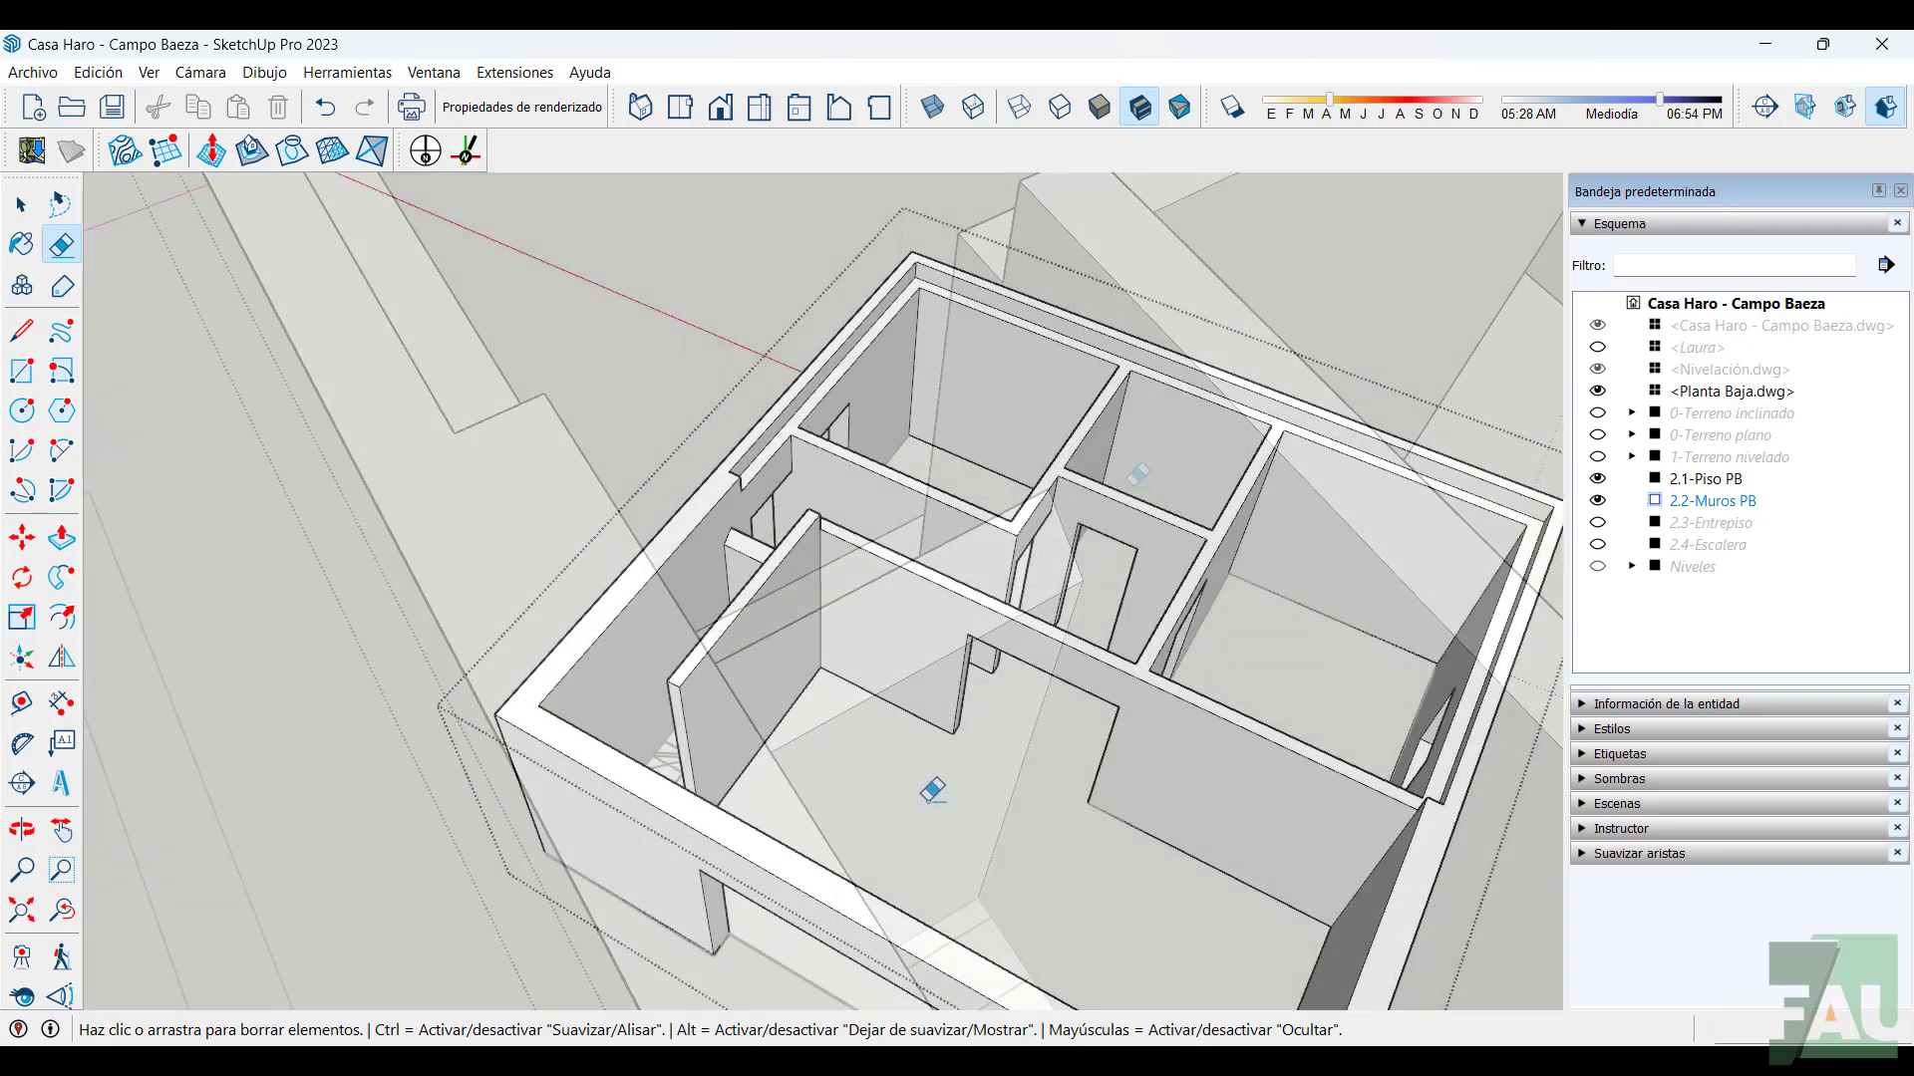
mouse_move(932, 790)
middle_mouse_down()
mouse_move(897, 718)
mouse_move(1240, 419)
middle_mouse_up()
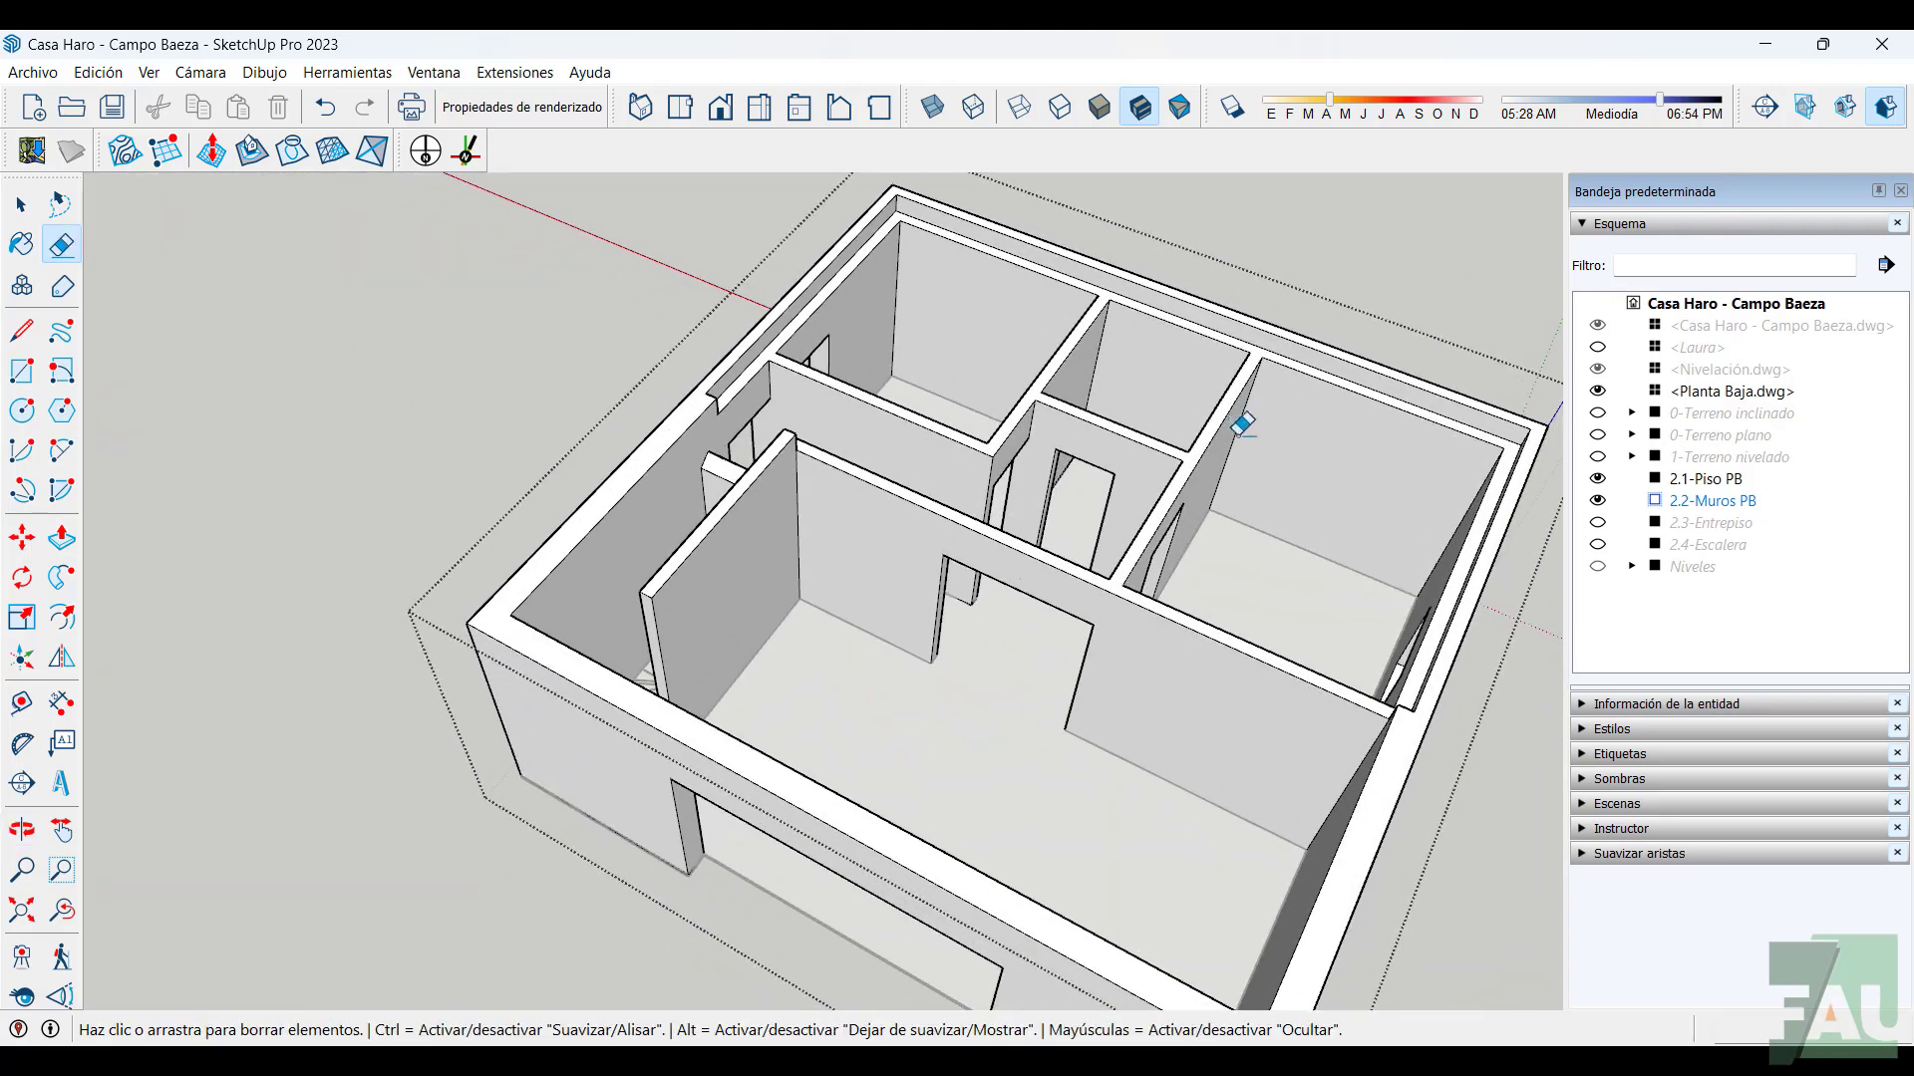
Show 2.4-Escalera and 2.3-Entrepiso together with the finished ground-floor walls
left_click(1598, 545)
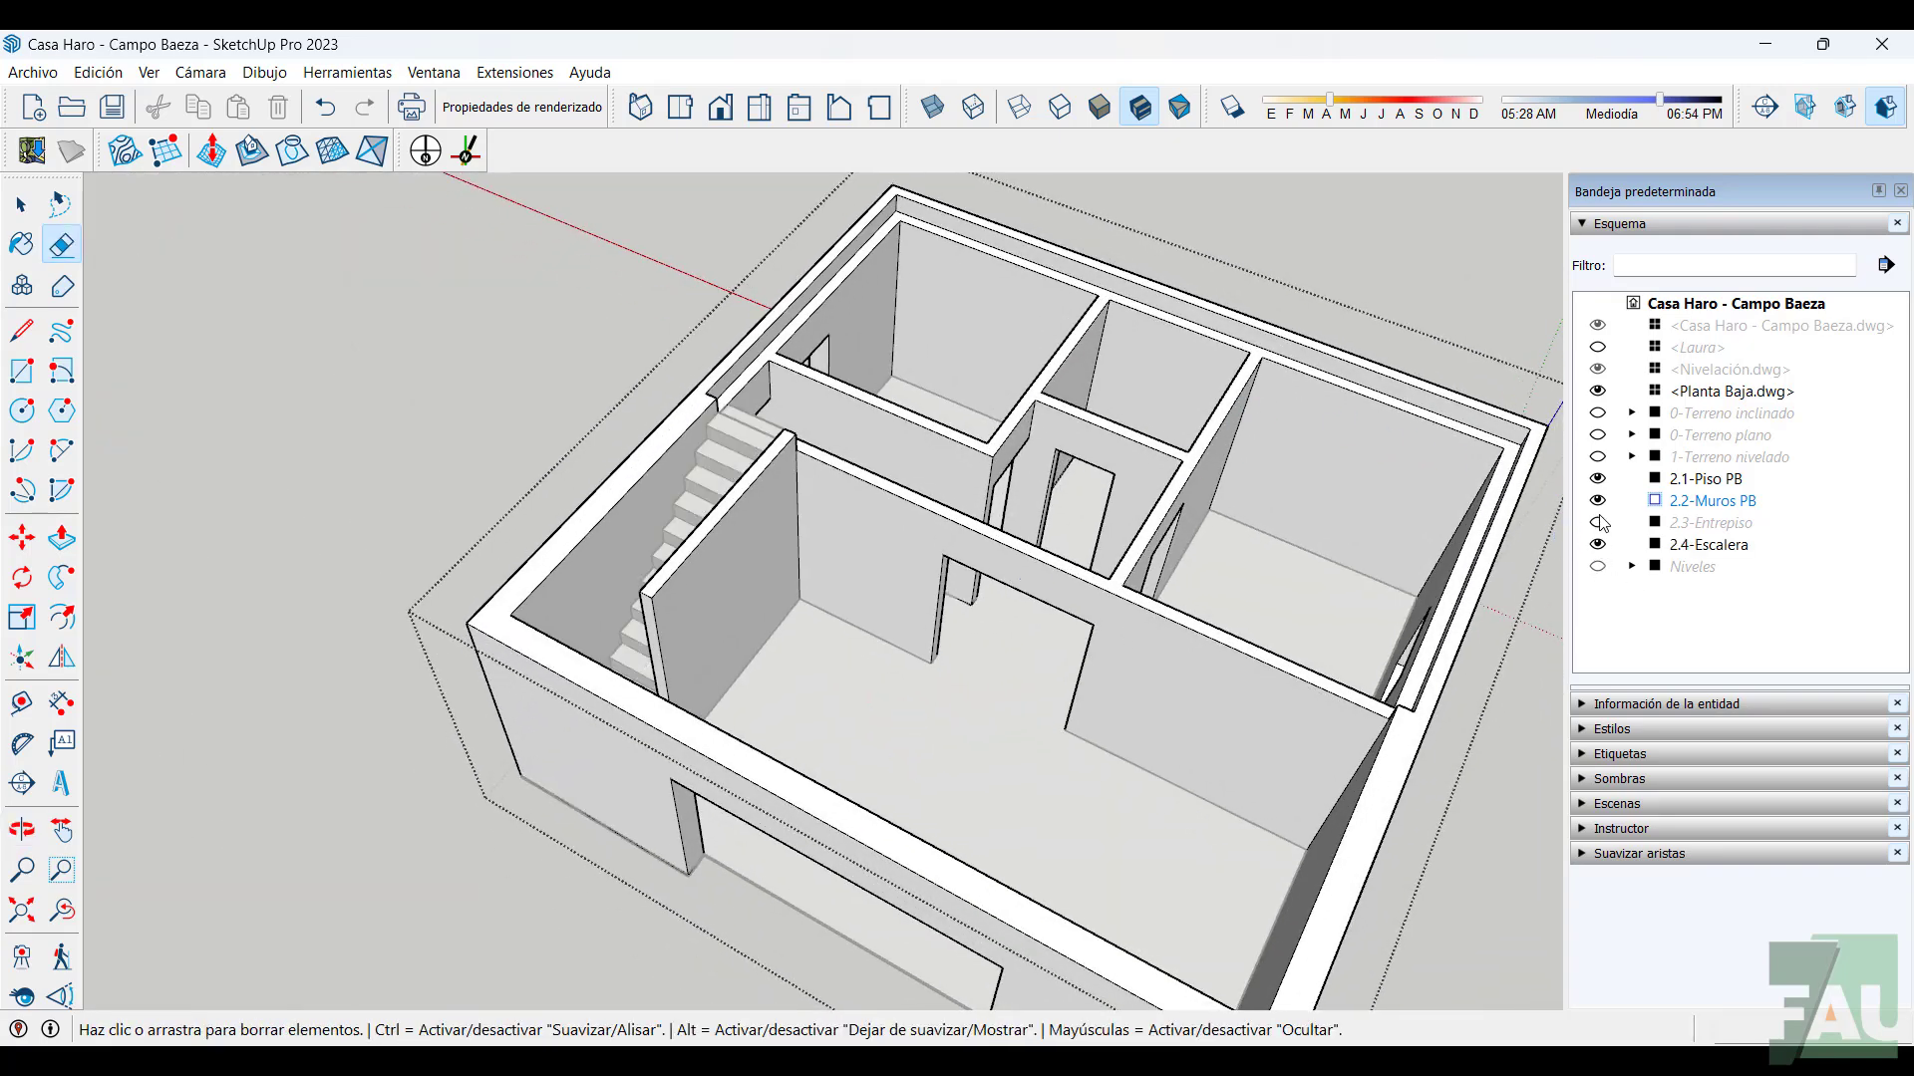
left_click(1598, 523)
mouse_move(983, 499)
middle_mouse_down()
mouse_move(846, 594)
mouse_move(786, 586)
mouse_move(1021, 602)
mouse_move(995, 461)
middle_mouse_up()
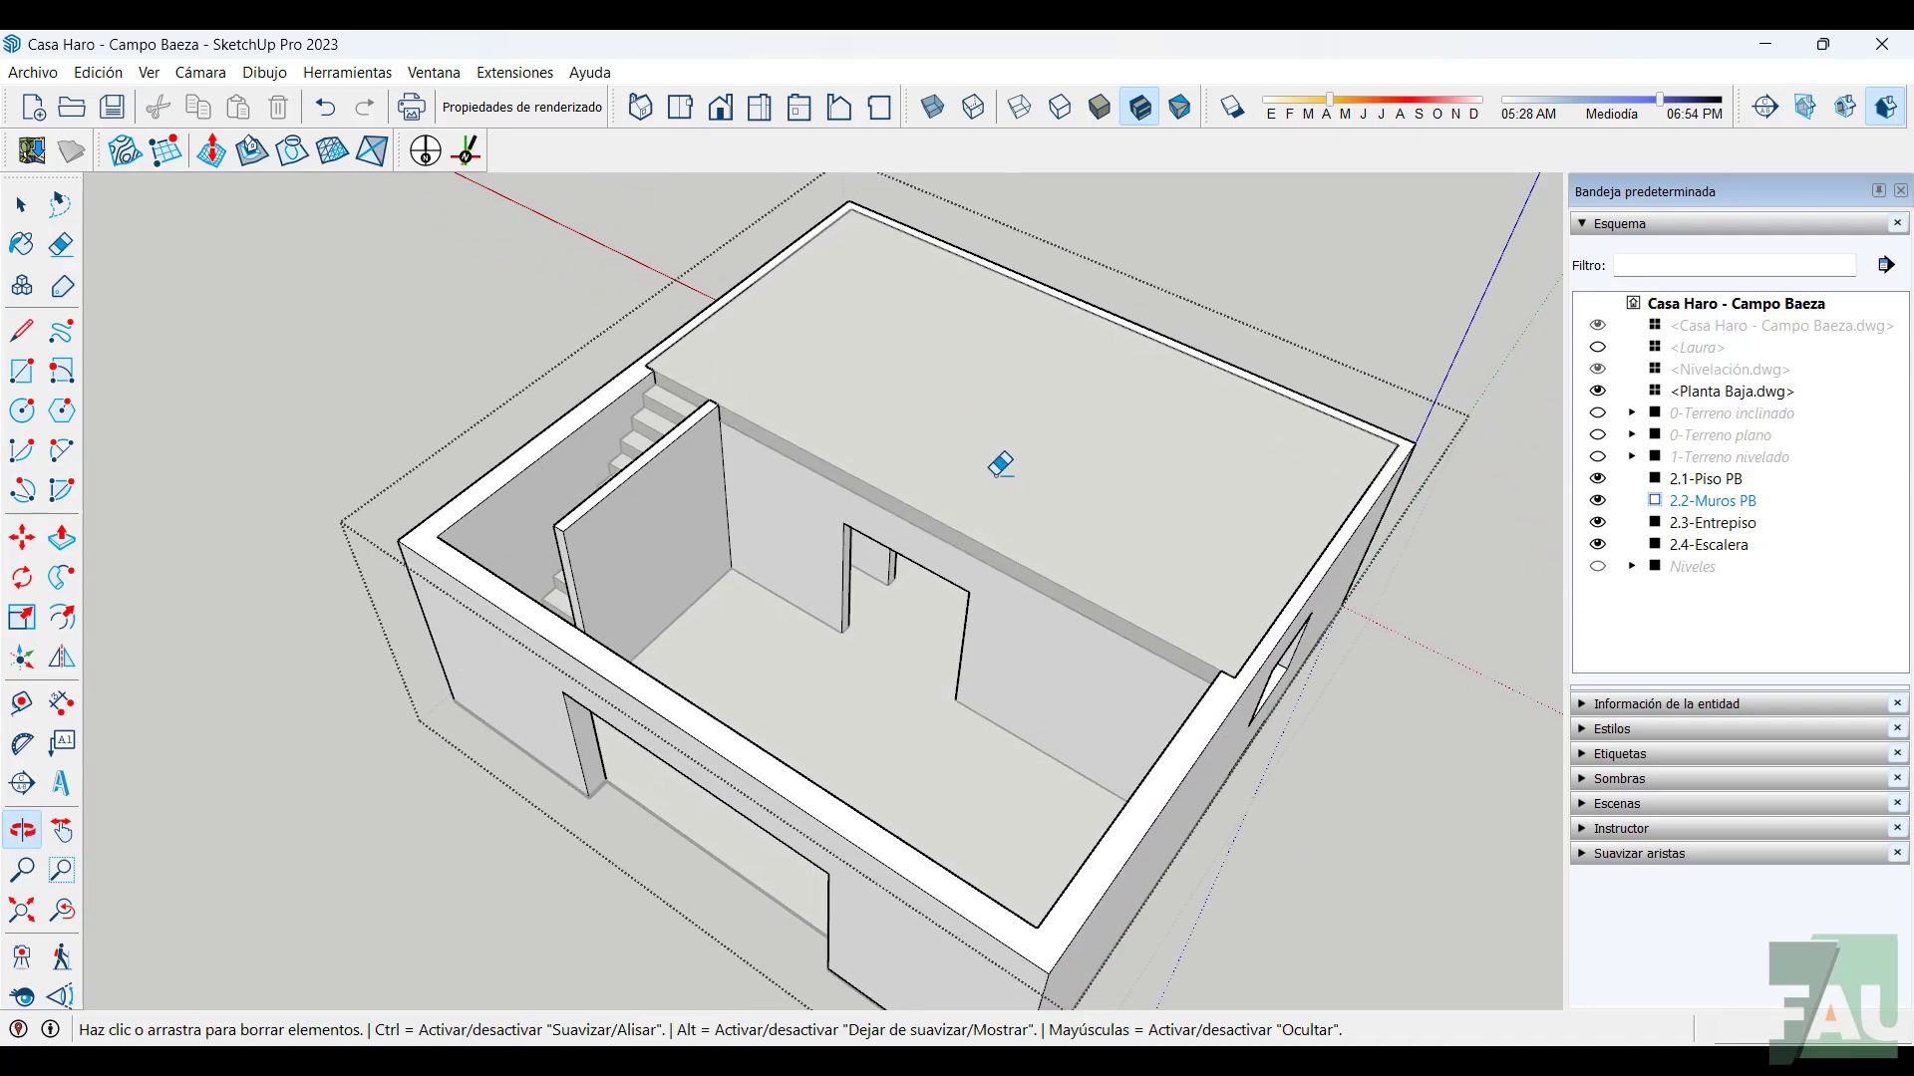